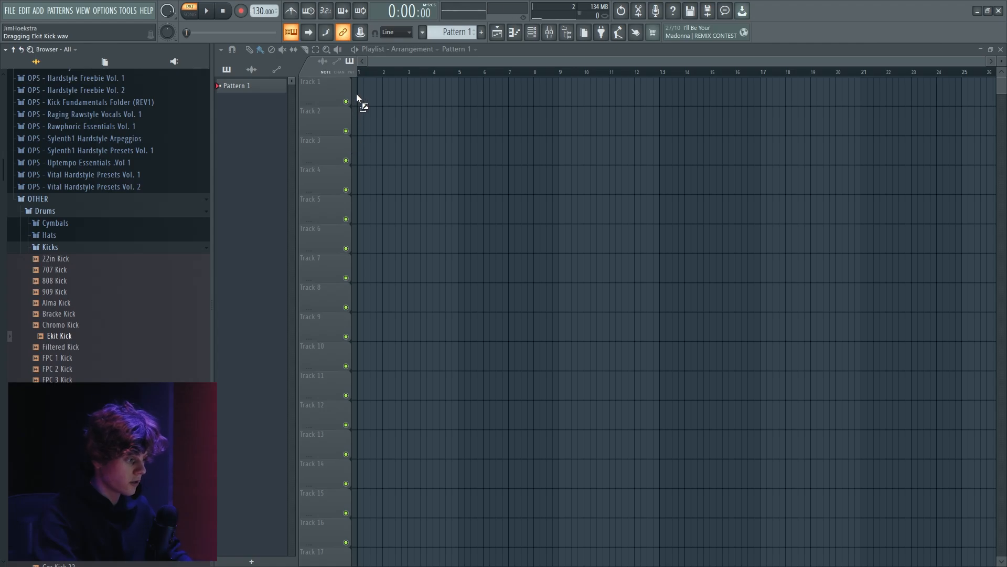
# Place the Ekit Kick sample at the start of track 1 in the playlist.
pyautogui.moveTo(357, 93); pyautogui.dragTo(314, 163)
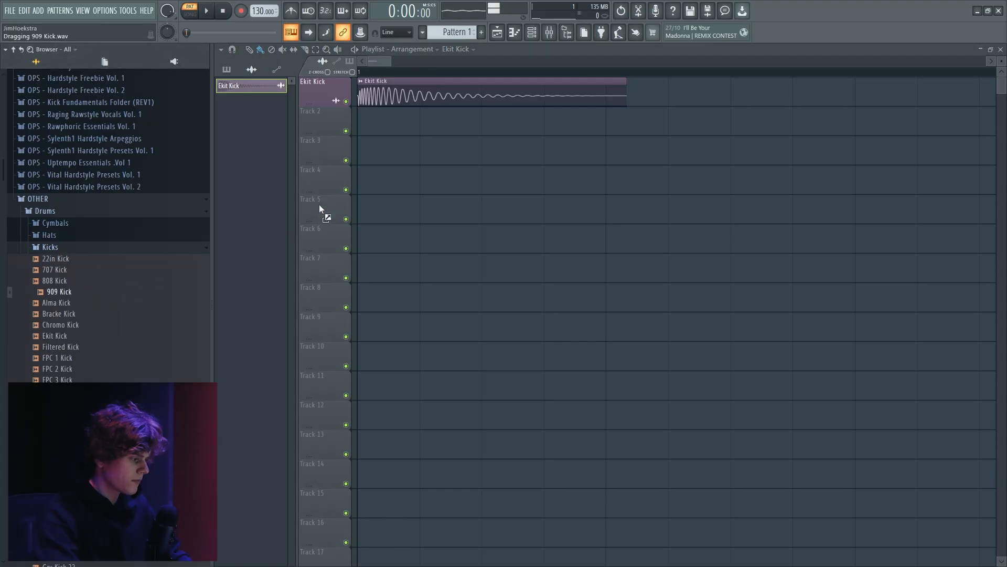
pyautogui.moveTo(319, 203); pyautogui.dragTo(341, 123)
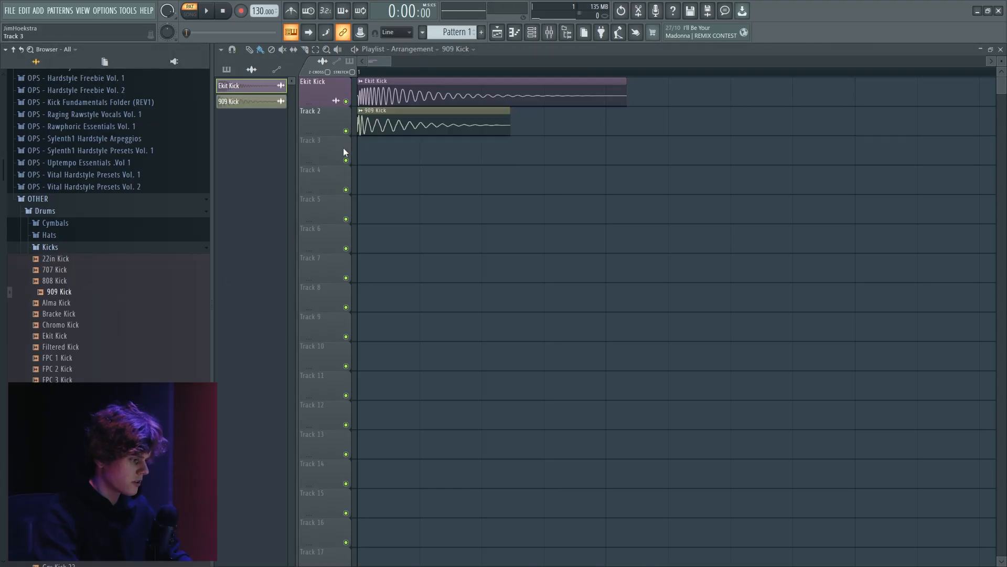
pyautogui.scroll(2, 411, 151)
pyautogui.rightClick(447, 135)
pyautogui.scroll(-4, 388, 160)
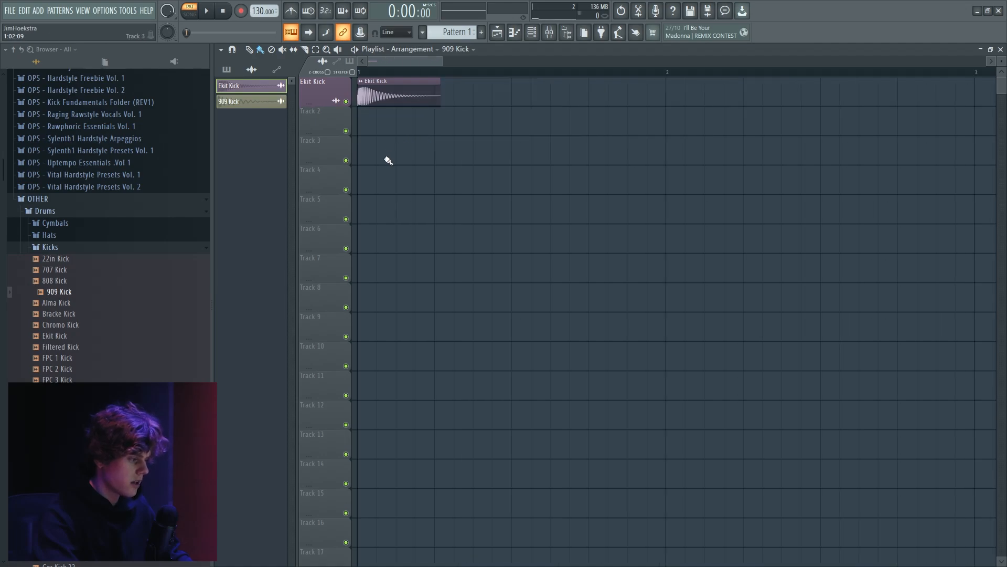
pyautogui.scroll(-2, 132, 339)
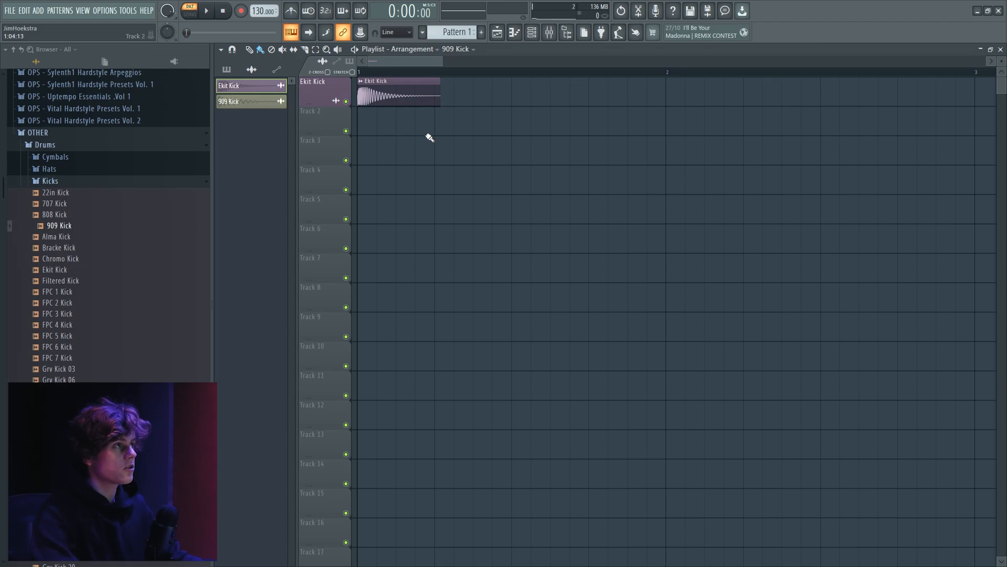
# Open the Ekit Kick clip's channel settings and route the channel to mixer insert 11.
pyautogui.moveTo(464, 87); pyautogui.dragTo(434, 95)
pyautogui.doubleClick(416, 101)
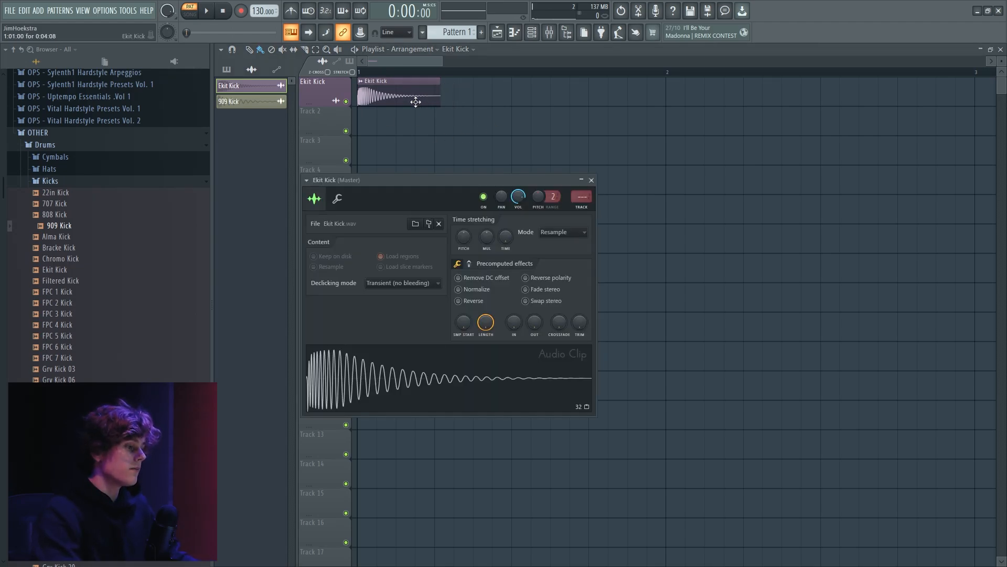
pyautogui.click(555, 34)
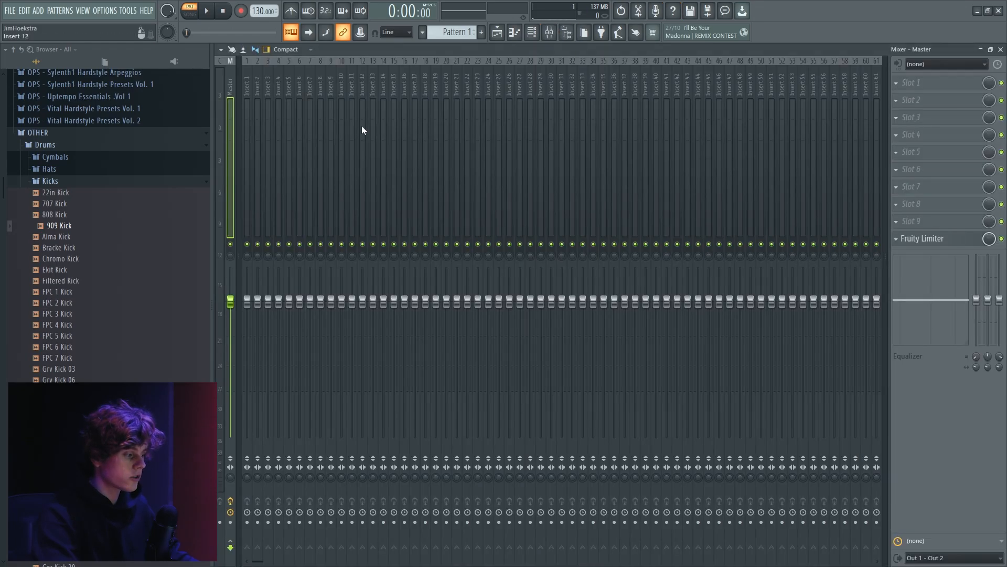
pyautogui.rightClick(356, 125)
pyautogui.click(484, 173)
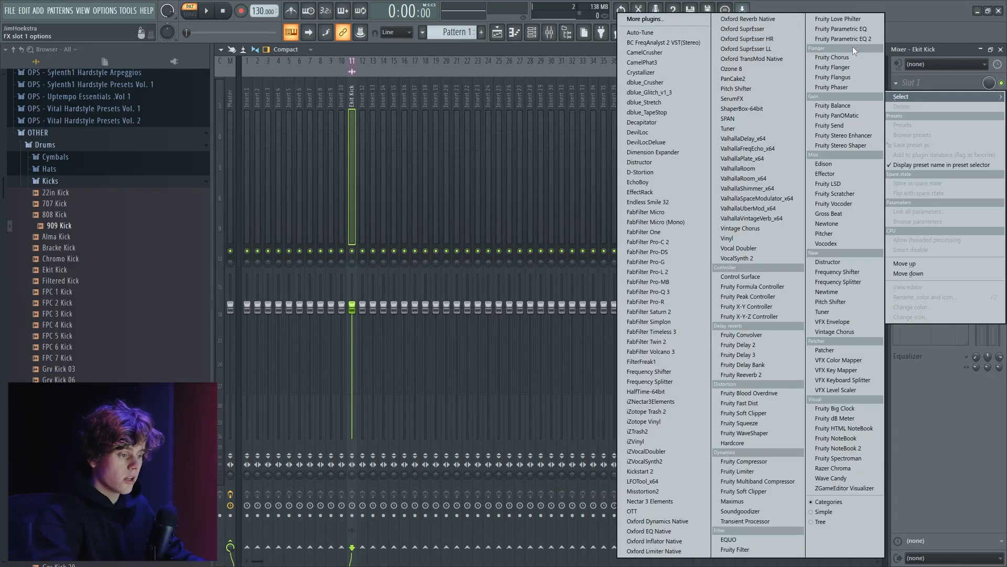
# Load Fruity Parametric EQ 2 into slot 1 of the Ekit Kick mixer track and show its editor.
pyautogui.click(850, 45)
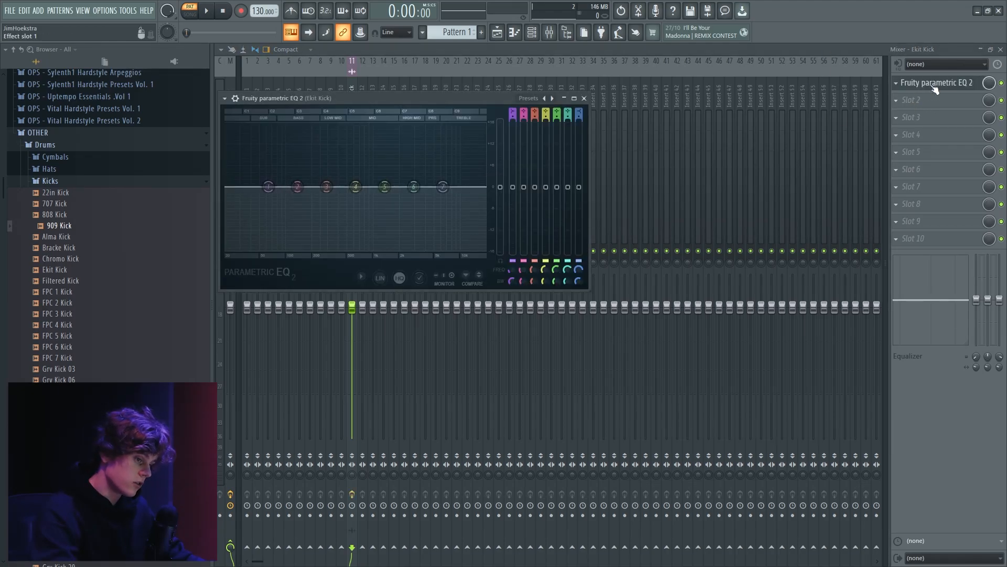
pyautogui.click(920, 99)
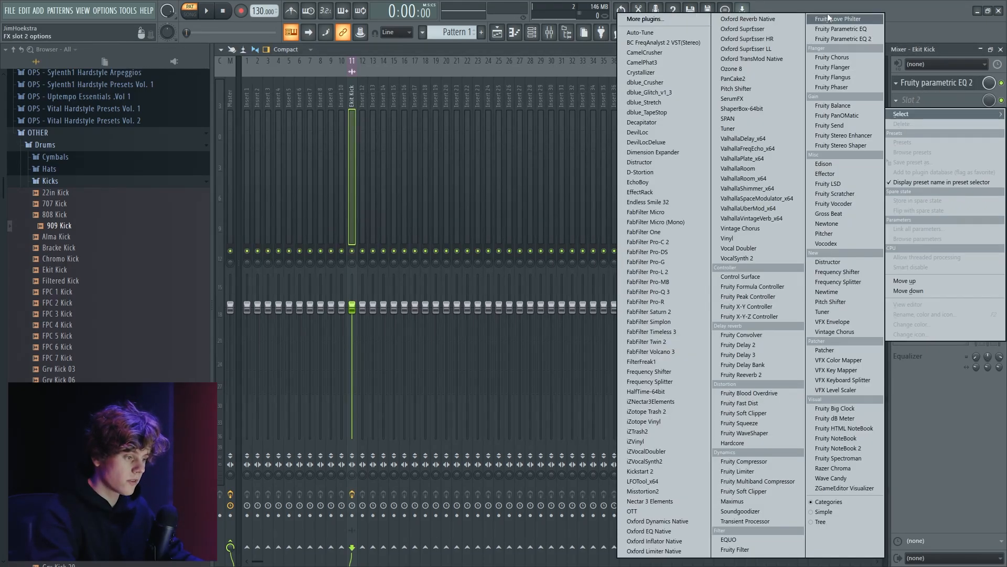
pyautogui.click(928, 84)
pyautogui.click(933, 86)
# Turn band 1 of the EQ into a high-pass filter, change its order, and move it to the lowest frequency.
pyautogui.rightClick(268, 186)
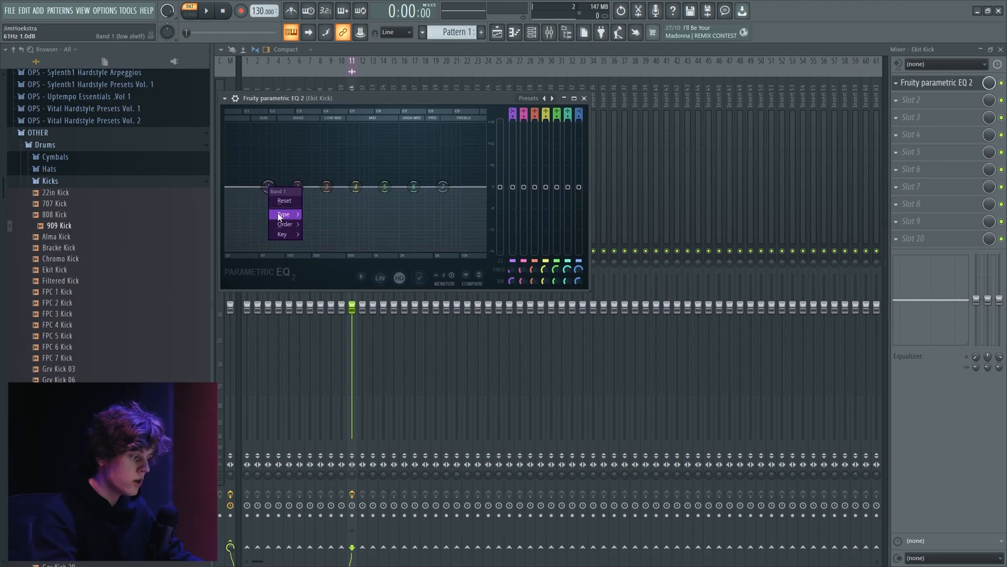
pyautogui.moveTo(284, 216)
pyautogui.click(311, 245)
pyautogui.rightClick(267, 186)
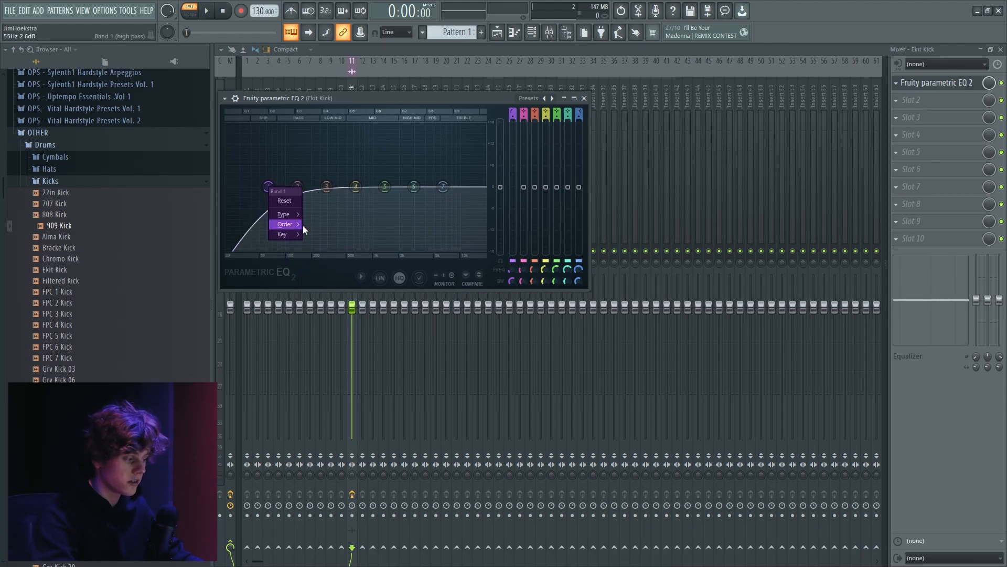
pyautogui.click(318, 284)
pyautogui.moveTo(285, 199); pyautogui.dragTo(244, 199)
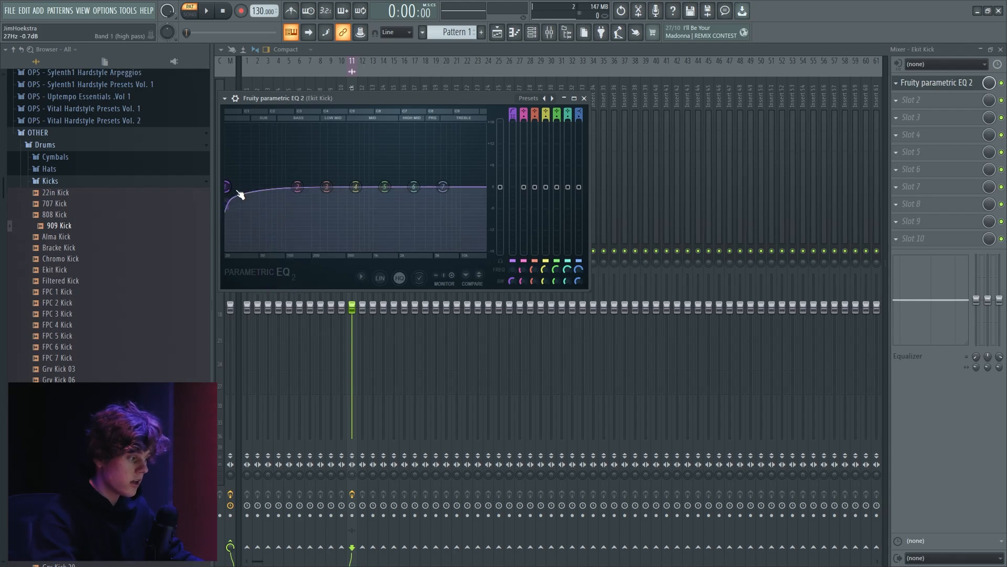
pyautogui.moveTo(261, 186); pyautogui.dragTo(229, 192)
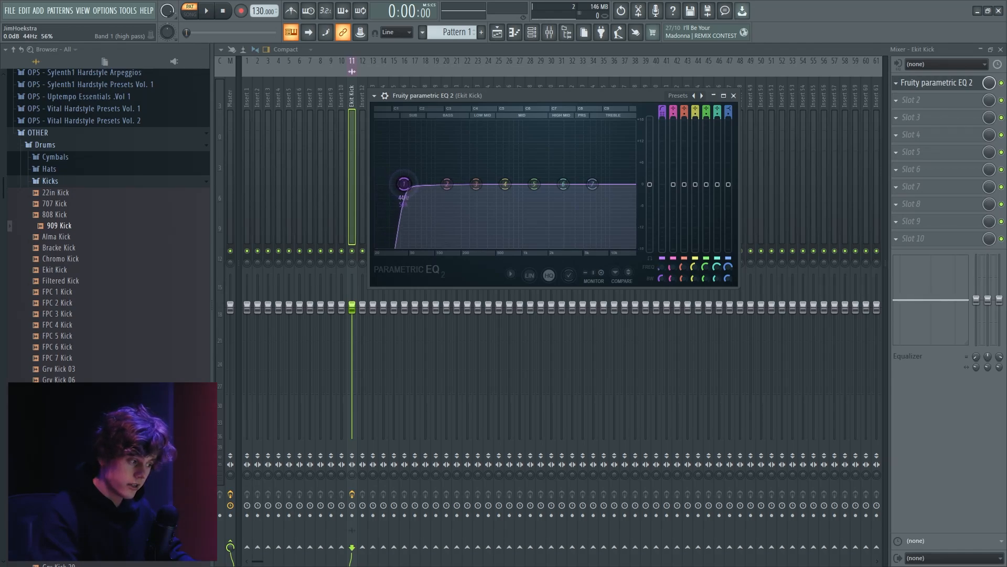
# Play the kick in song mode while sweeping the high-pass band up and back to the lowest frequency.
pyautogui.press('space')
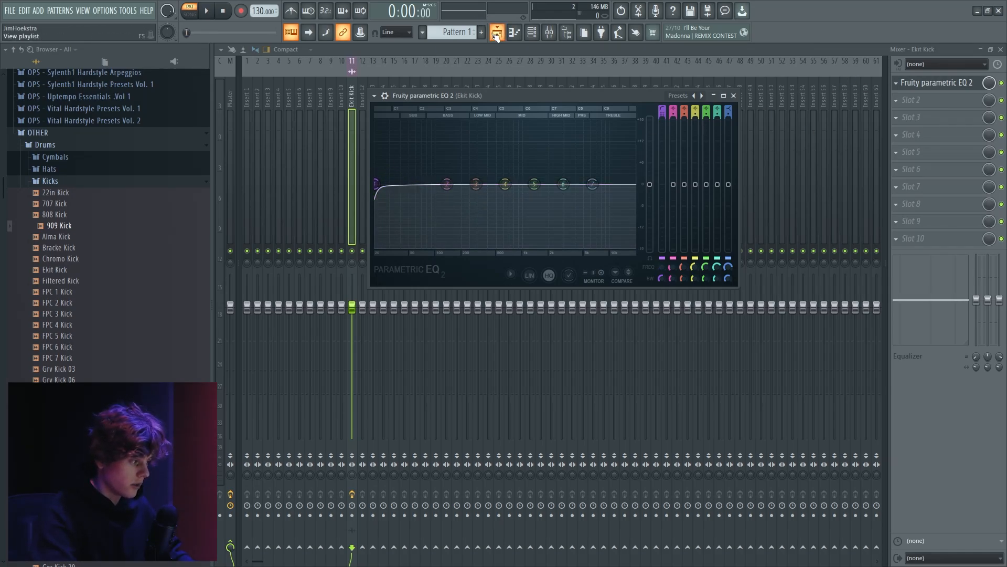
pyautogui.press('space')
pyautogui.moveTo(376, 183); pyautogui.dragTo(445, 184)
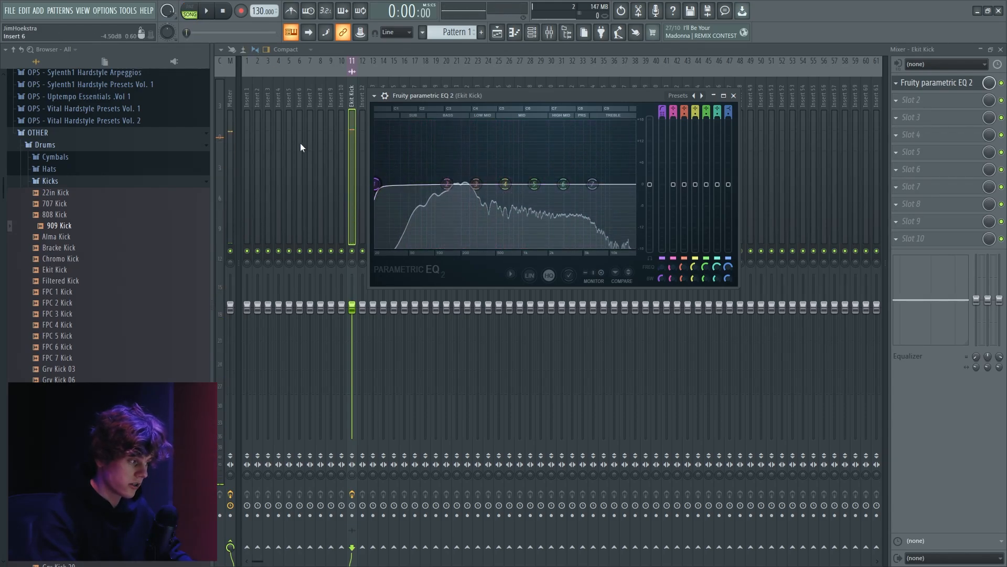
pyautogui.press('space')
# Try distorting the kick with Fruity WaveShaper in slot 2, bending its curve steeply upward and toggling its bypass to compare.
pyautogui.click(950, 98)
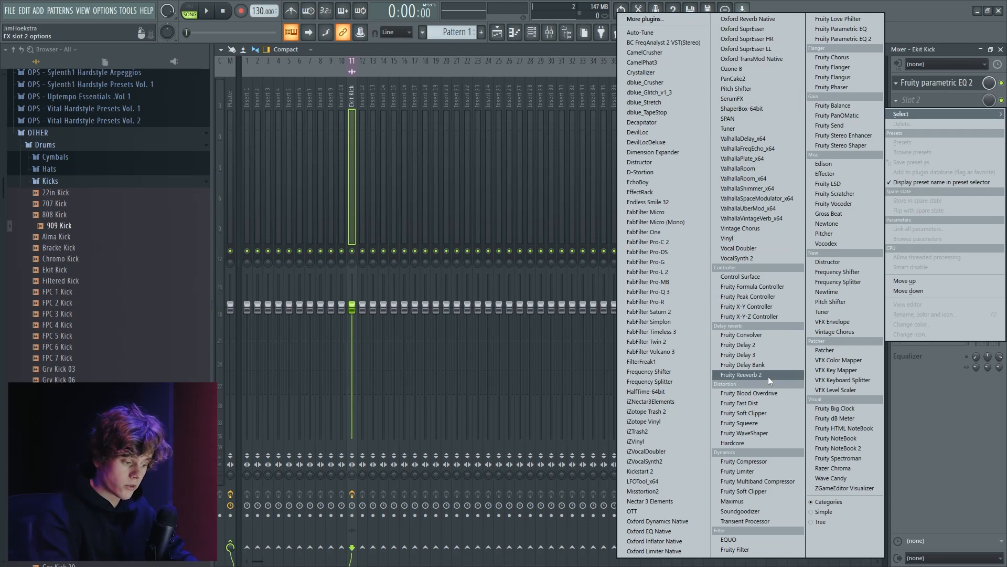
pyautogui.click(761, 433)
pyautogui.press('space')
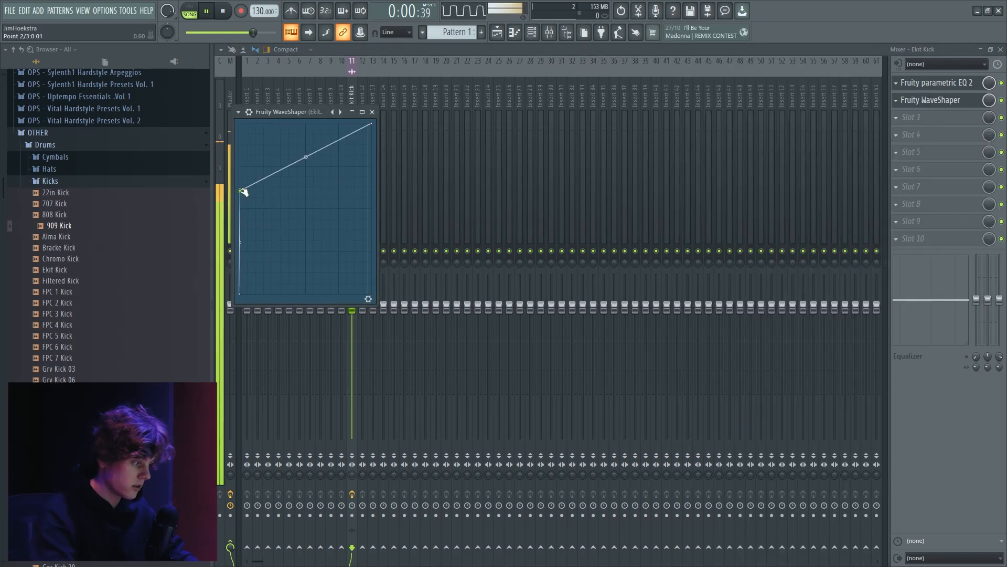
pyautogui.moveTo(243, 191); pyautogui.dragTo(247, 193)
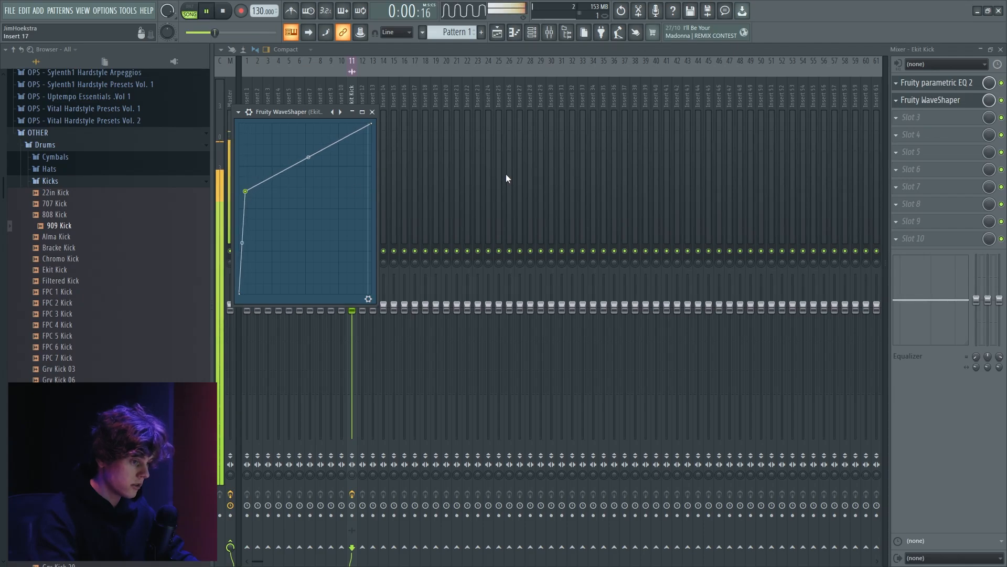
pyautogui.click(1001, 100)
pyautogui.click(1002, 100)
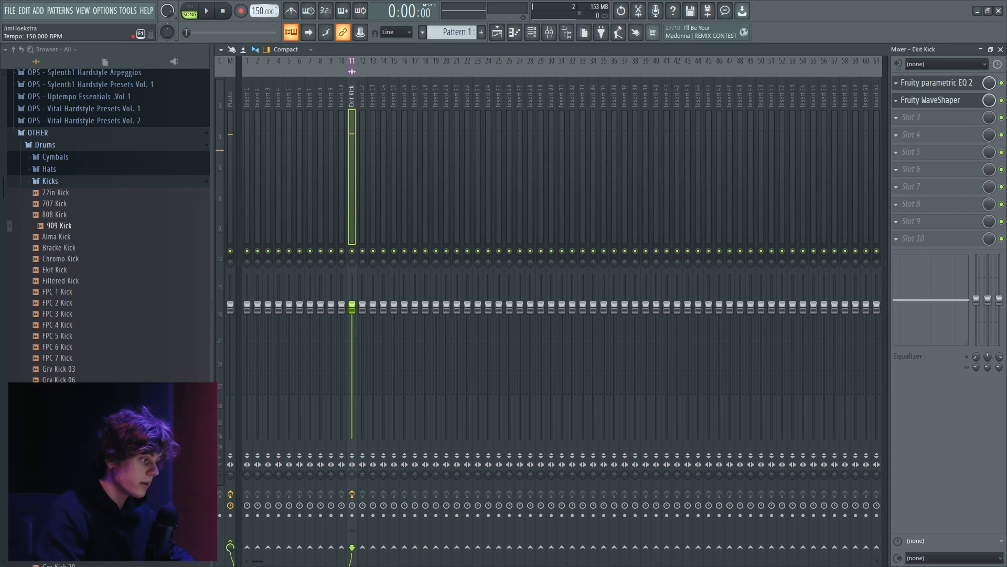
# Replace Fruity WaveShaper in slot 2 with Misstortion2 and raise its Hard Clip to about 40 dB during playback.
pyautogui.click(905, 108)
pyautogui.click(903, 124)
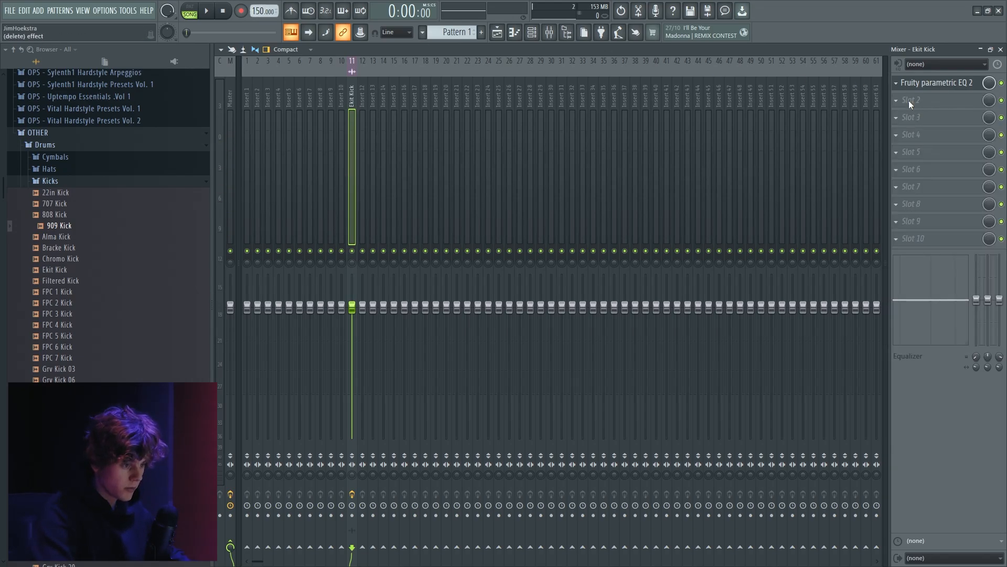
pyautogui.click(909, 100)
pyautogui.moveTo(903, 116)
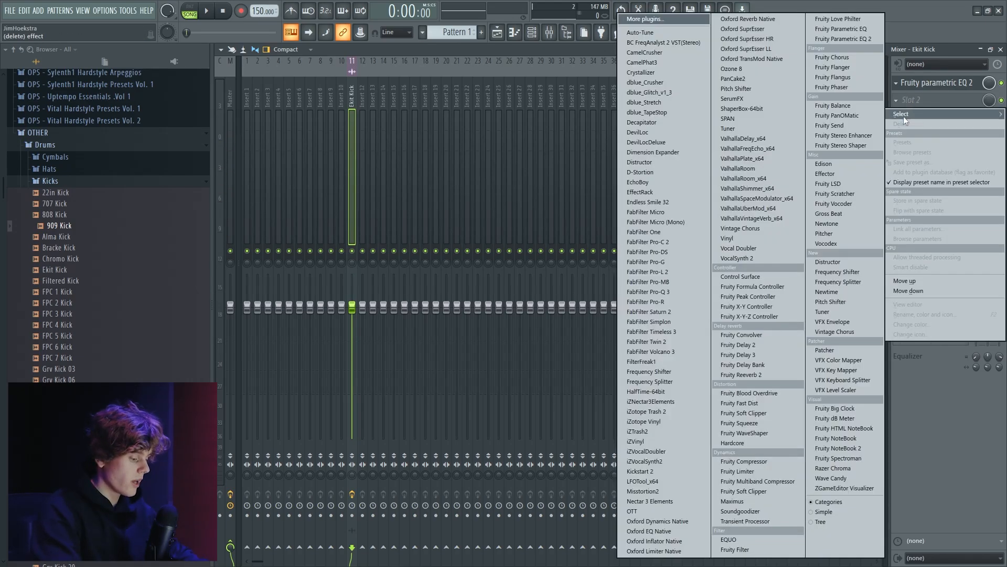
pyautogui.click(664, 491)
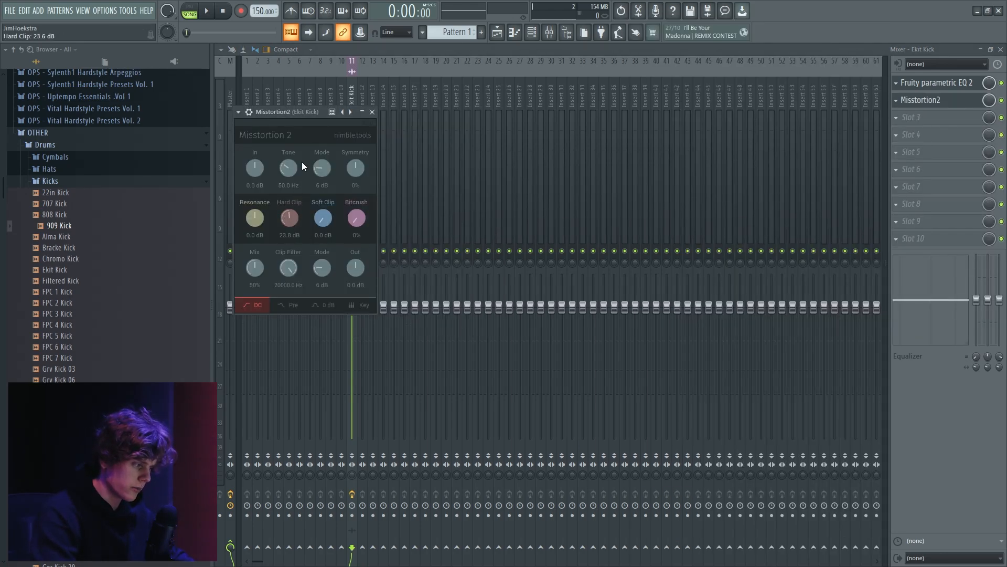
pyautogui.moveTo(312, 112); pyautogui.dragTo(478, 121)
pyautogui.press('space')
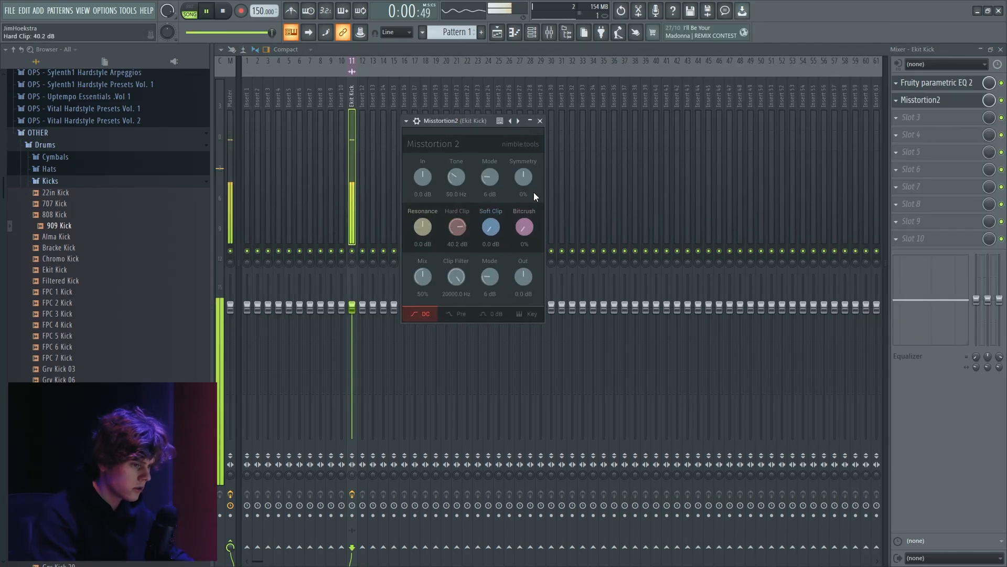
# Compare the playing kick with the slot 1 EQ and the Misstortion2 distortion switched off and on.
pyautogui.click(998, 105)
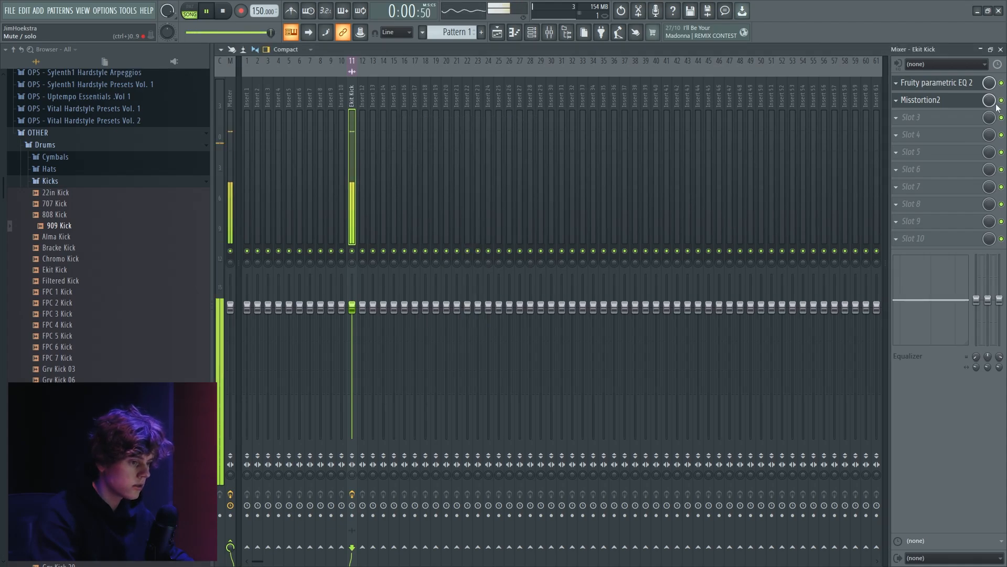
pyautogui.click(946, 84)
pyautogui.click(1002, 100)
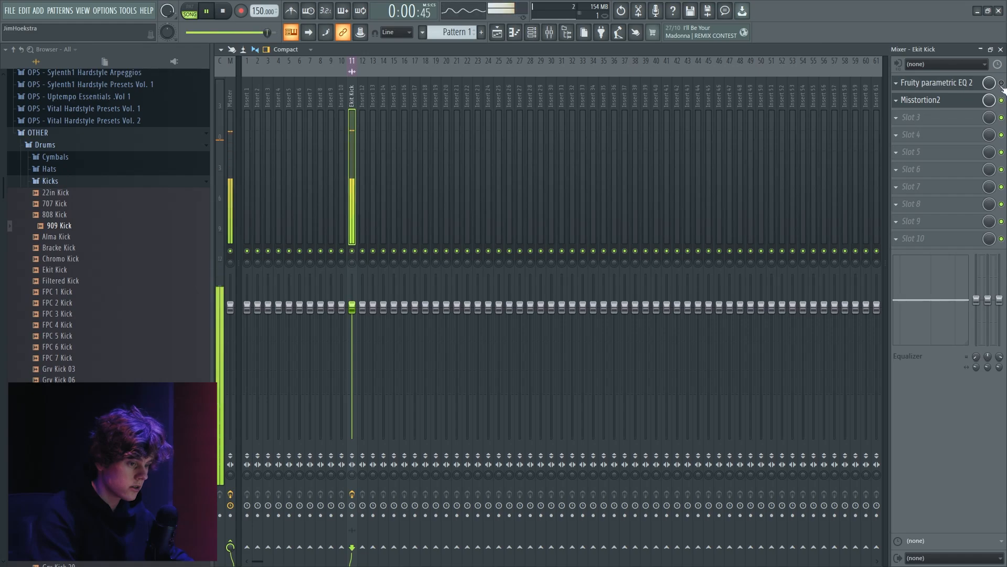
pyautogui.click(930, 139)
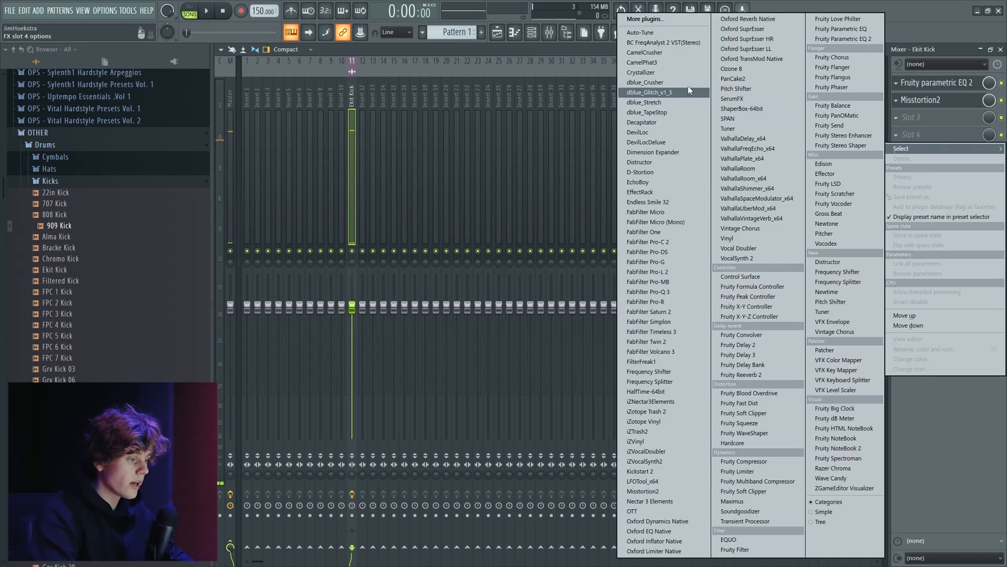
pyautogui.click(926, 100)
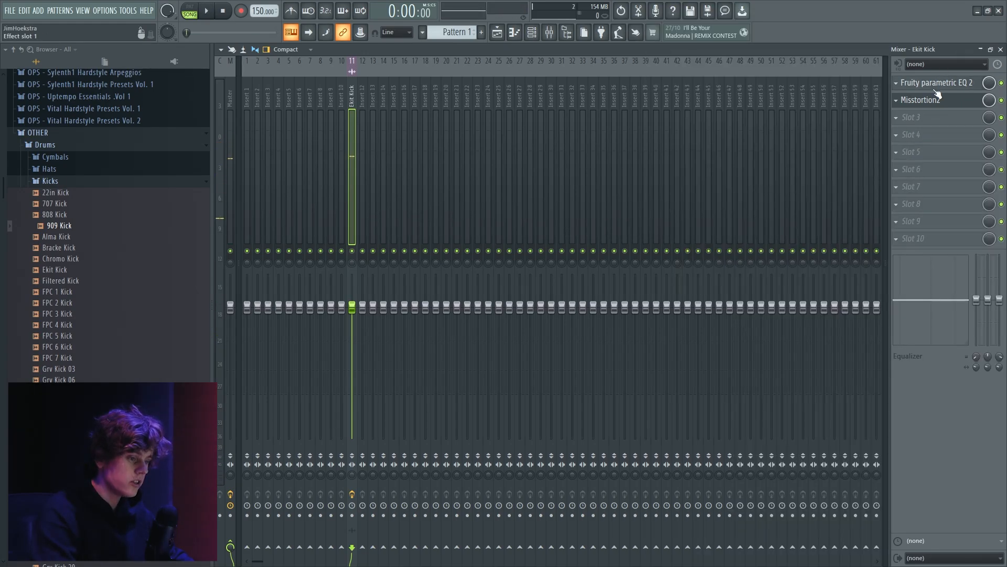
# Sweep the slot 1 EQ's high-pass band during playback, settling it at 20 Hz with a 61% bandwidth.
pyautogui.click(935, 84)
pyautogui.moveTo(388, 184); pyautogui.dragTo(405, 184)
pyautogui.press('space')
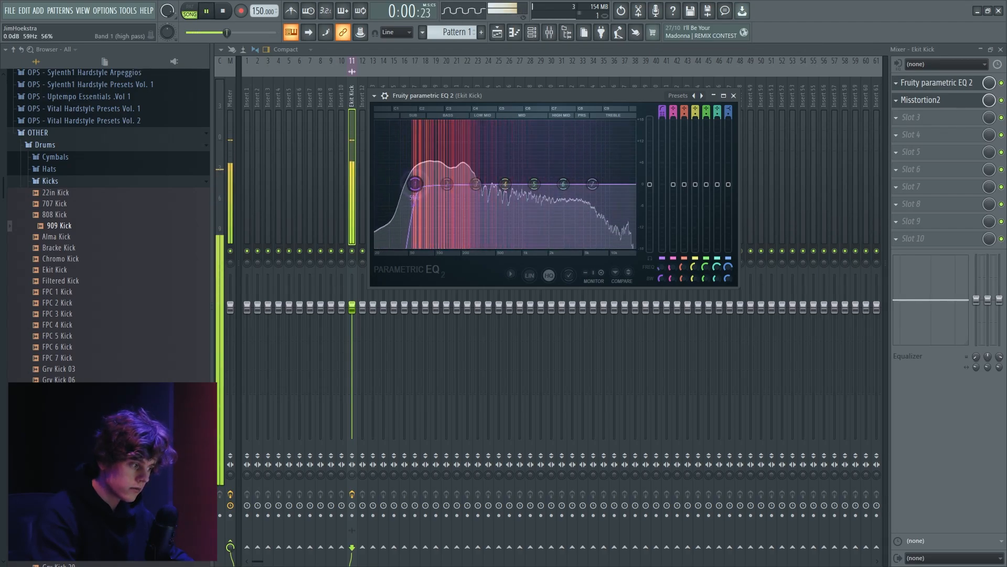
pyautogui.moveTo(405, 184); pyautogui.dragTo(377, 188)
pyautogui.press('space')
pyautogui.scroll(2, 379, 189)
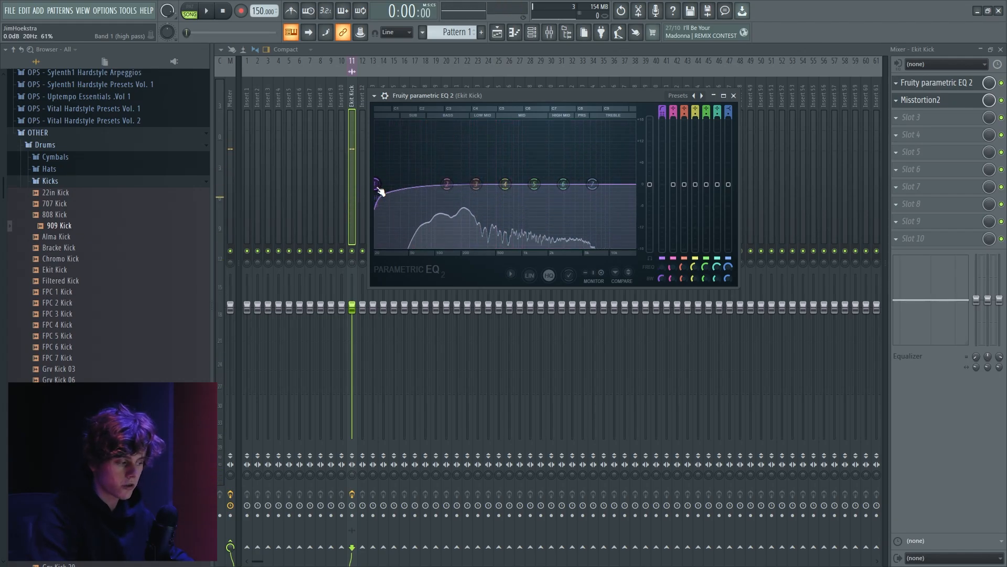
# Add Fruity Parametric EQ 2 in slot 4 and Misstortion2 in slot 5 with Hard Clip at about 21 dB.
pyautogui.click(950, 148)
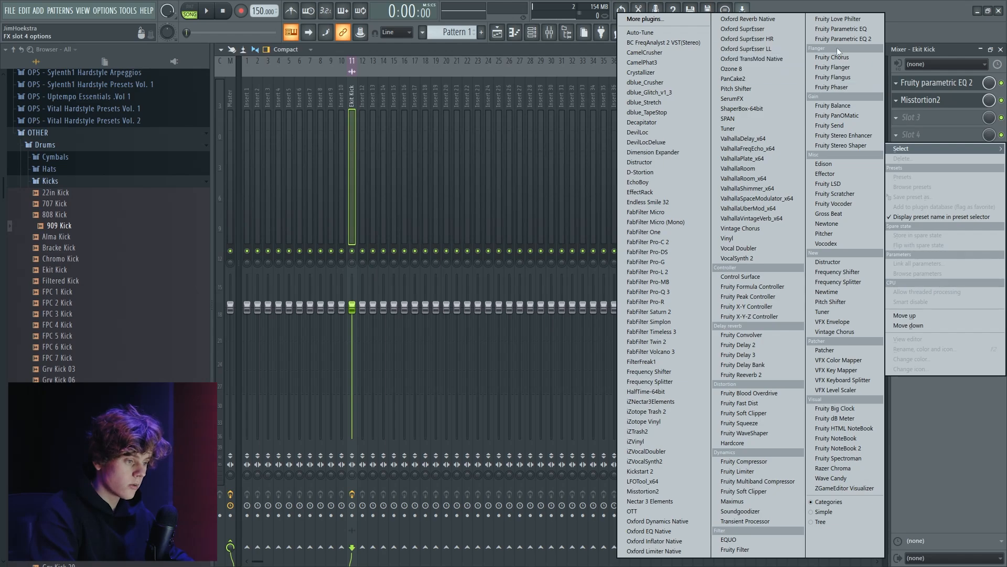
pyautogui.click(843, 39)
pyautogui.click(918, 151)
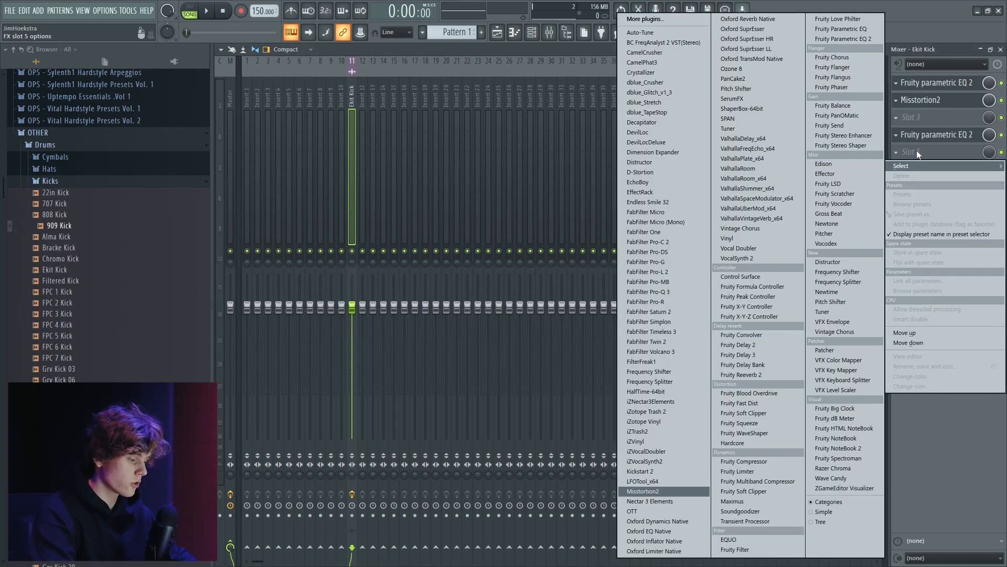
pyautogui.click(647, 491)
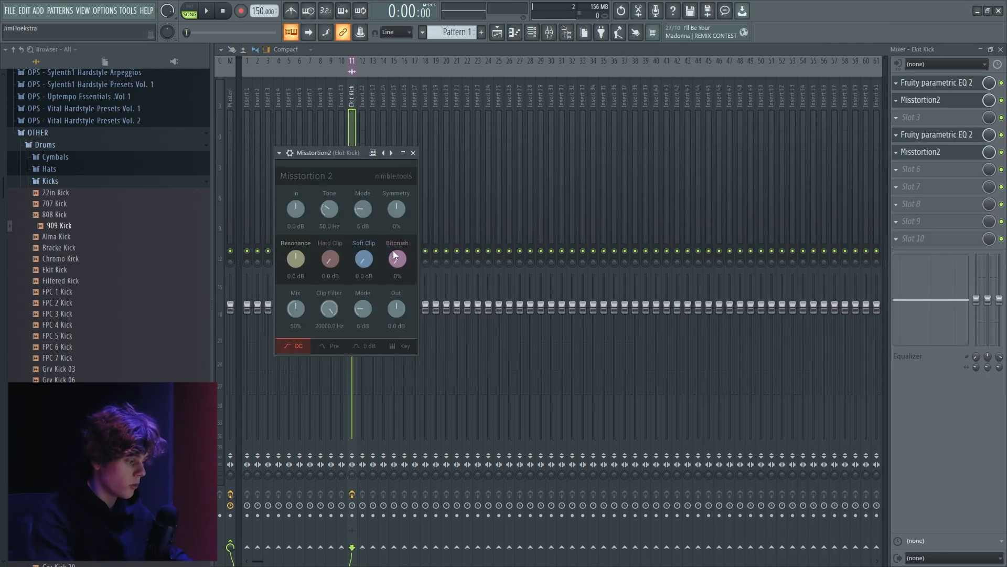
pyautogui.press('space')
pyautogui.moveTo(347, 153); pyautogui.dragTo(408, 148)
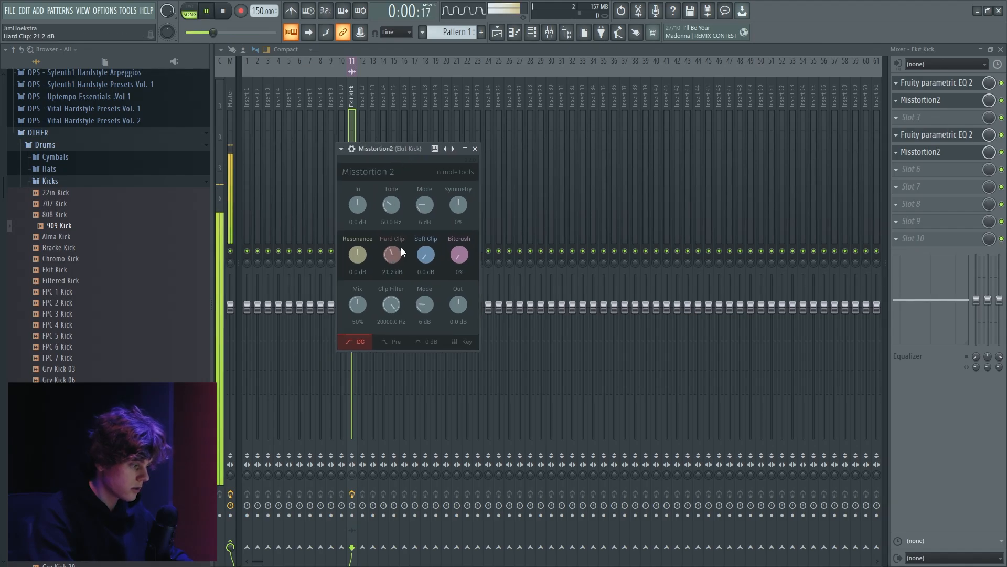
# Boost band 4 of the slot 4 EQ by about 16 dB around 756 Hz.
pyautogui.click(974, 136)
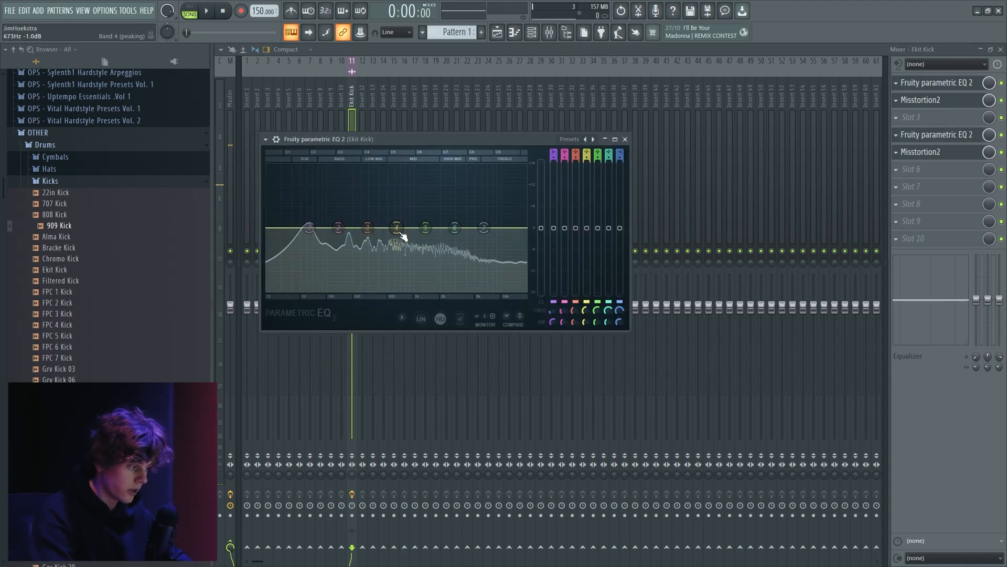
pyautogui.press('space')
pyautogui.moveTo(397, 226); pyautogui.dragTo(402, 169)
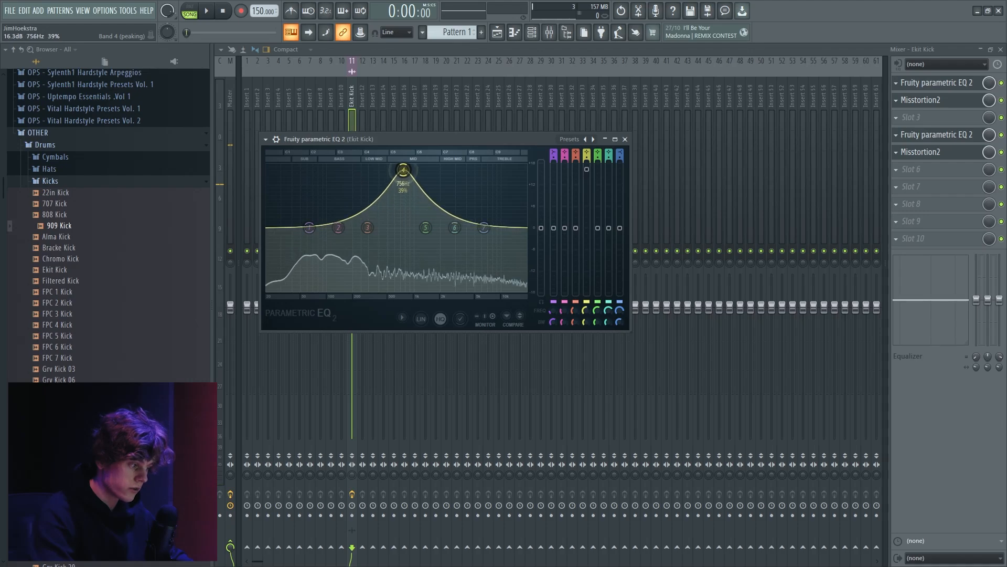
# Raise band 5 of the slot 4 EQ beneath band 4's boost around 756 Hz while the kick plays.
pyautogui.press('space')
pyautogui.moveTo(426, 229); pyautogui.dragTo(404, 208)
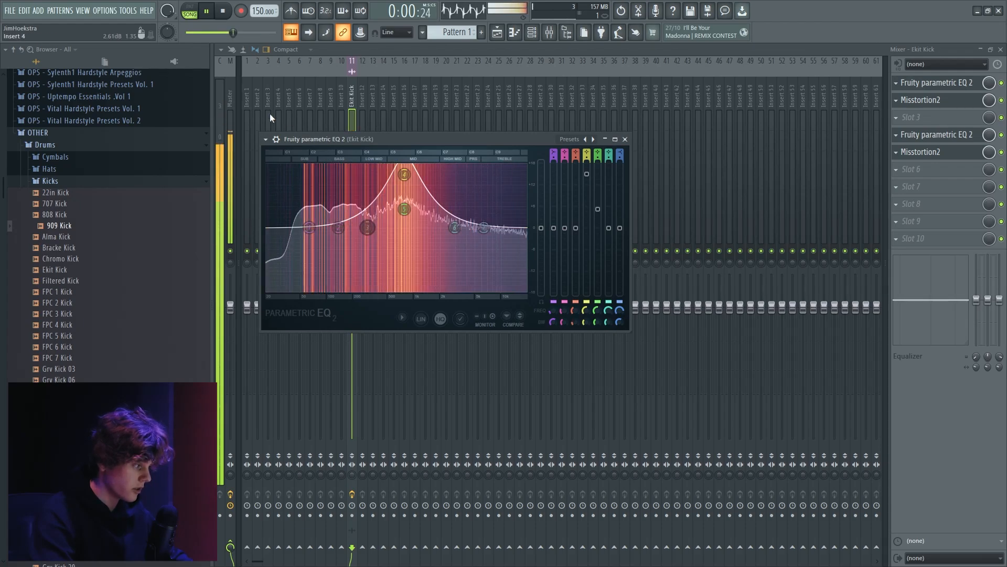
pyautogui.press('space')
# Check the Master track's effect slots, and return to the Ekit Kick track and play it.
pyautogui.click(232, 102)
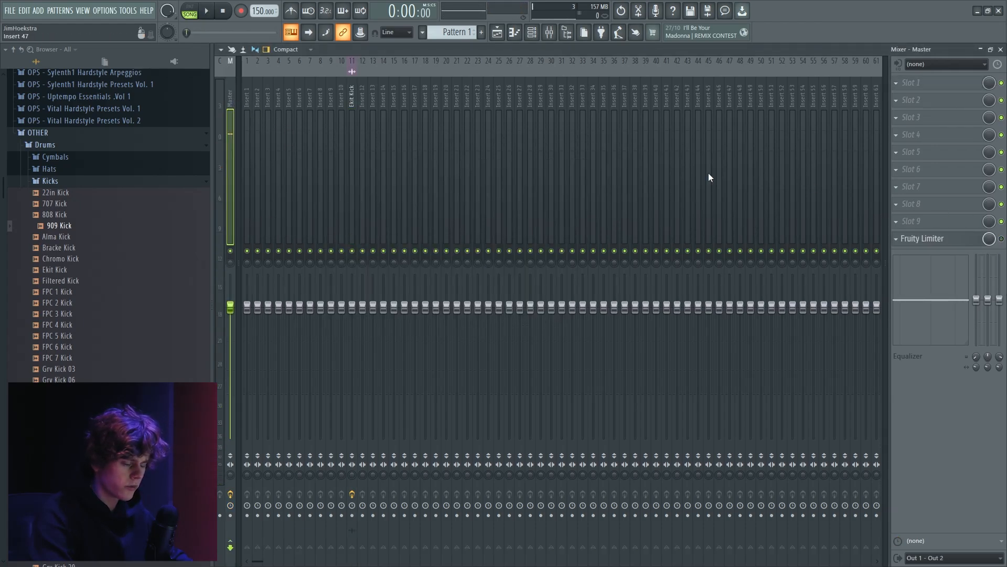
pyautogui.click(352, 120)
pyautogui.press('space')
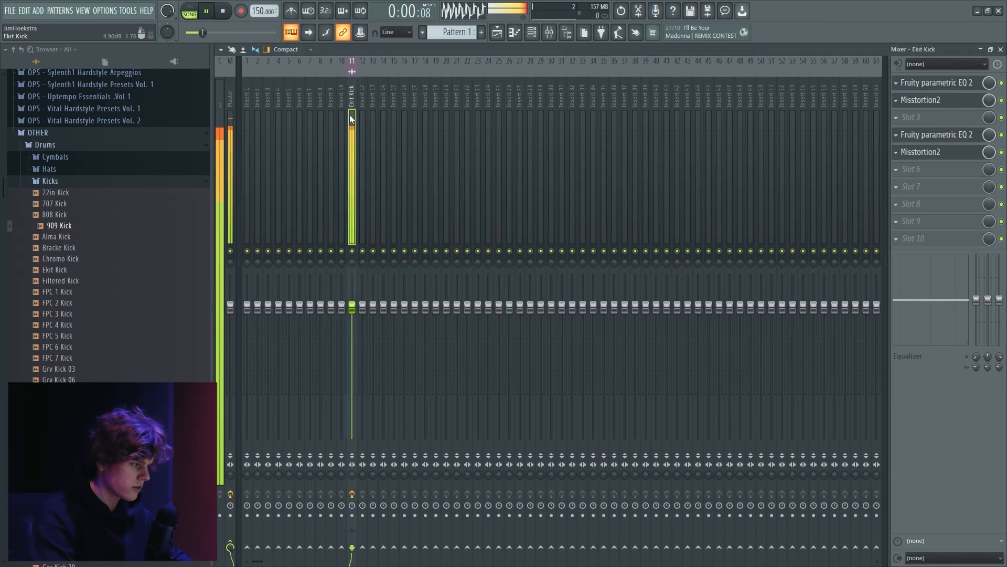
# Select the first beat over the Ekit Kick clip in the playlist and play it.
pyautogui.click(938, 138)
pyautogui.click(497, 34)
pyautogui.press('space')
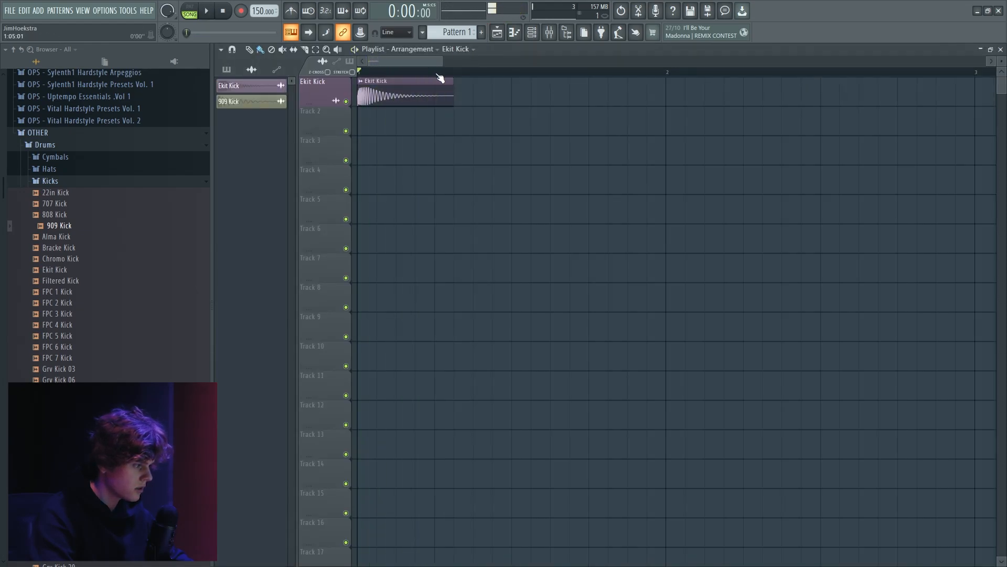
pyautogui.moveTo(437, 73); pyautogui.dragTo(361, 74)
pyautogui.press('space')
# Reopen the slot 4 EQ and place band 5's boost around 818 Hz and band 3 in the sub range near 54 Hz.
pyautogui.click(550, 32)
pyautogui.click(945, 141)
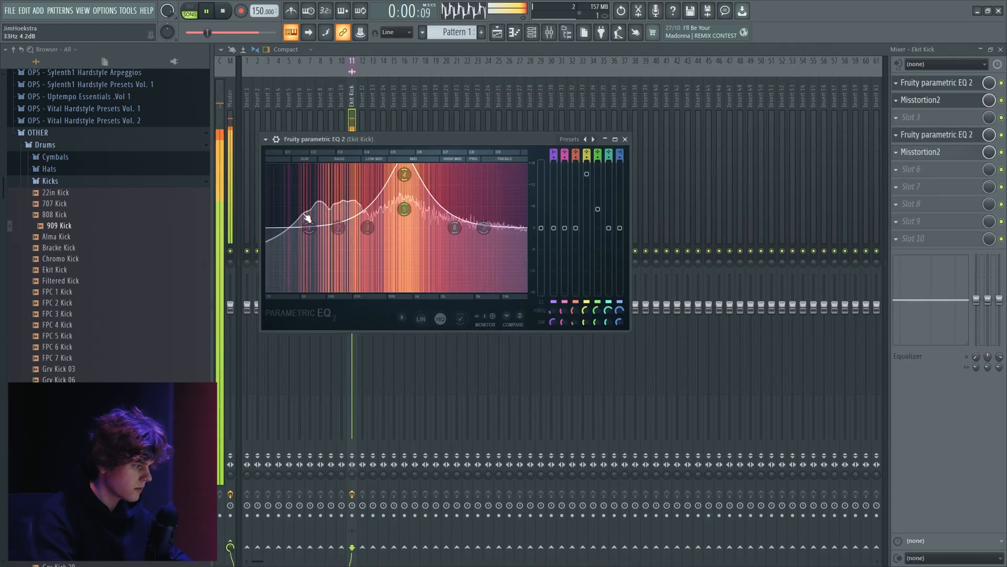
pyautogui.moveTo(403, 191); pyautogui.dragTo(304, 231)
pyautogui.press('space')
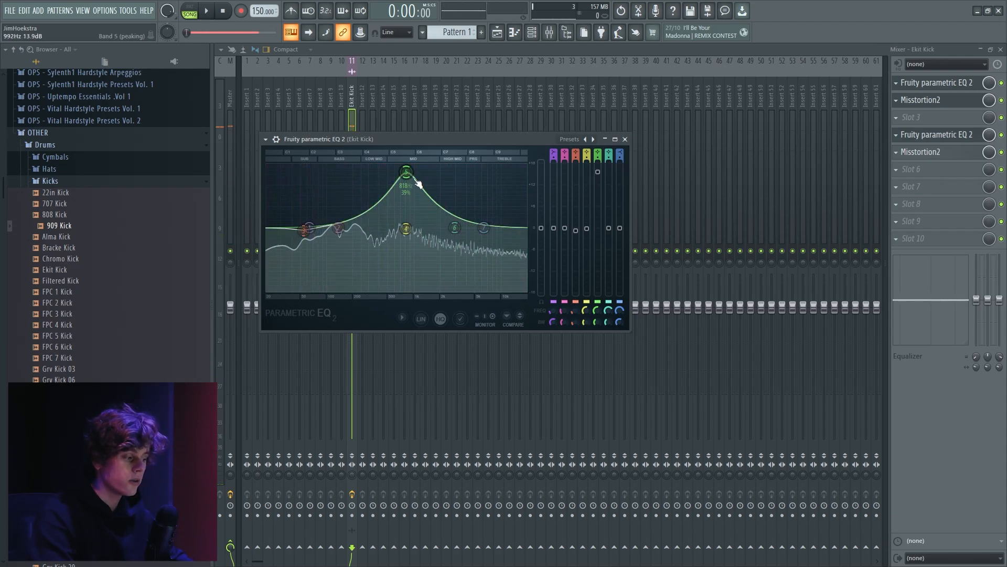
# Stack bands 2 and 4 on band 5's boost around 742 Hz during playback, settling band 4 at 6.5 dB with 24% bandwidth.
pyautogui.moveTo(400, 202); pyautogui.dragTo(401, 183)
pyautogui.press('space')
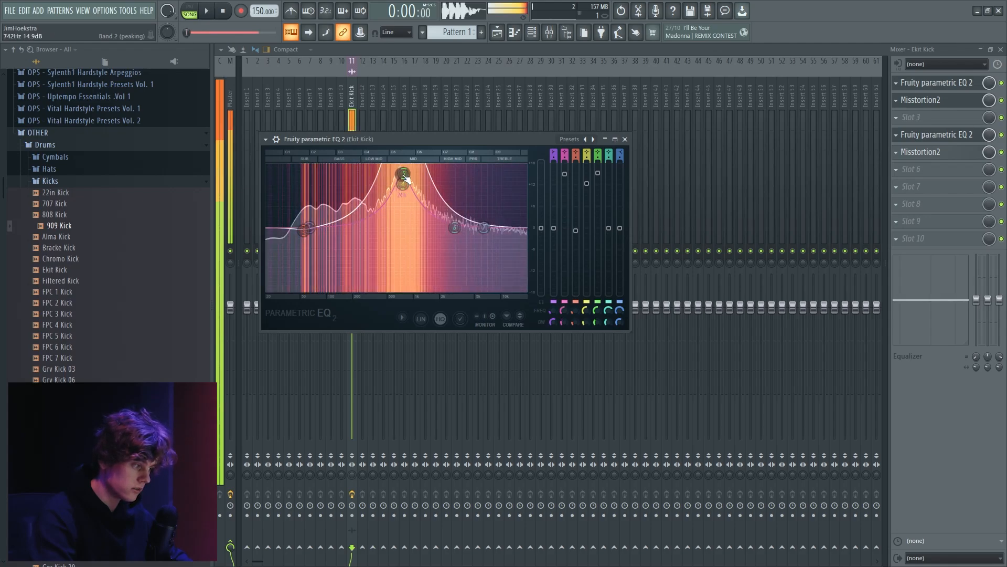
pyautogui.press('space')
pyautogui.moveTo(403, 179); pyautogui.dragTo(411, 206)
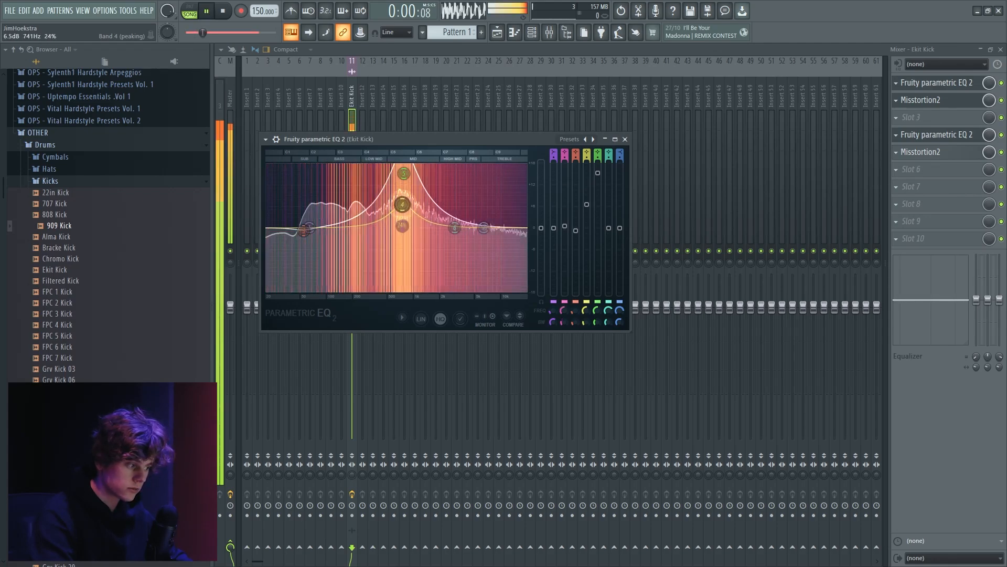
pyautogui.press('space')
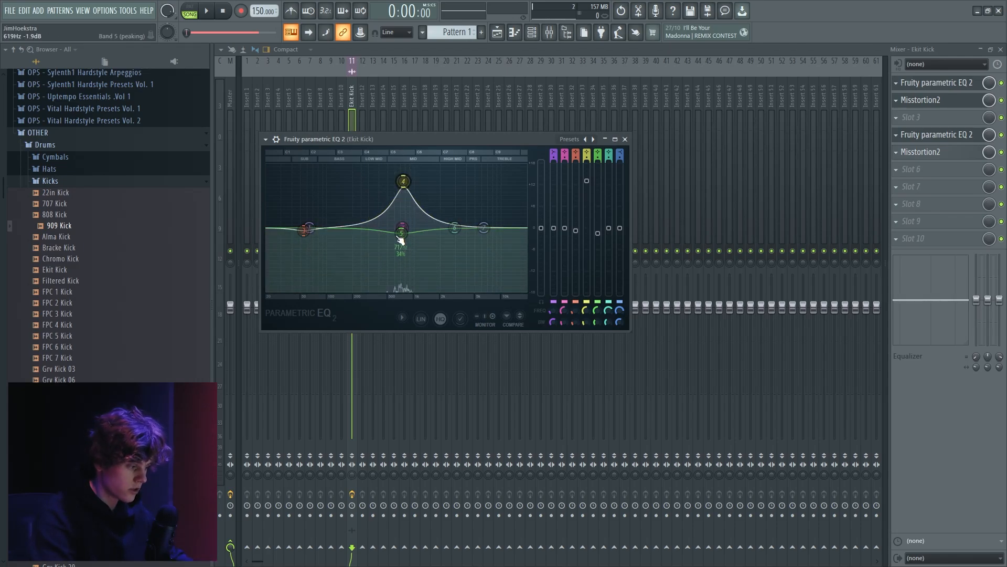
# Cut the sub range deeply with bands 5 and 3 around 58 Hz, band 3 at -12.8 dB.
pyautogui.press('space')
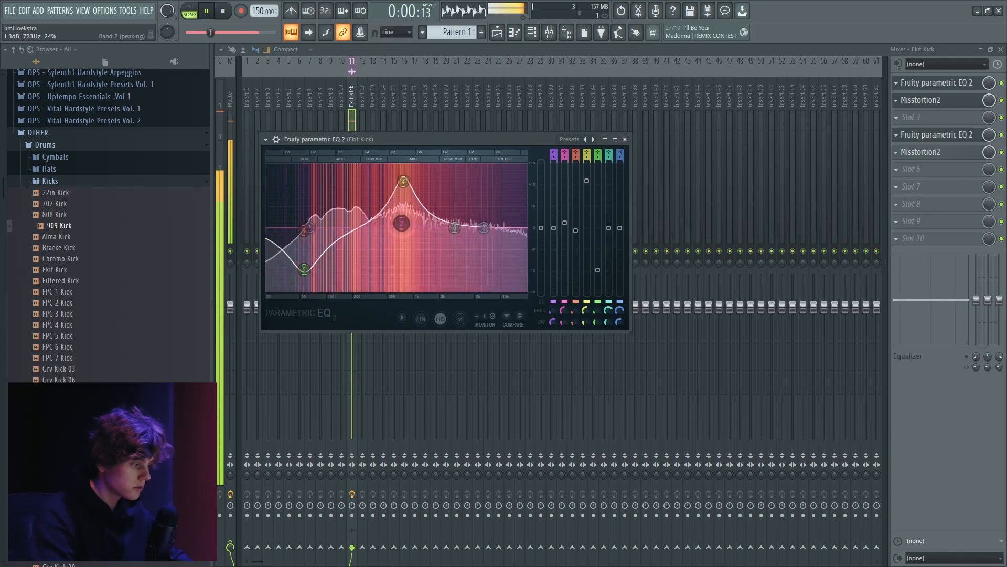
pyautogui.press('space')
pyautogui.moveTo(313, 279); pyautogui.dragTo(312, 290)
pyautogui.moveTo(302, 229); pyautogui.dragTo(306, 271)
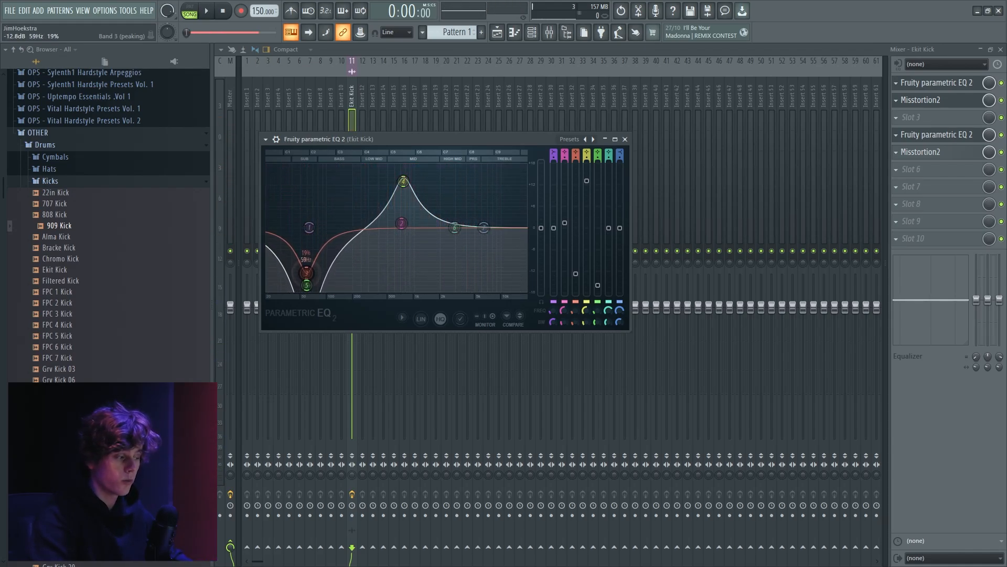
# Turn band 3 into a strong boost around 58 Hz during playback and reduce band 5's cut to about -5 dB.
pyautogui.press('space')
pyautogui.moveTo(307, 273); pyautogui.dragTo(307, 170)
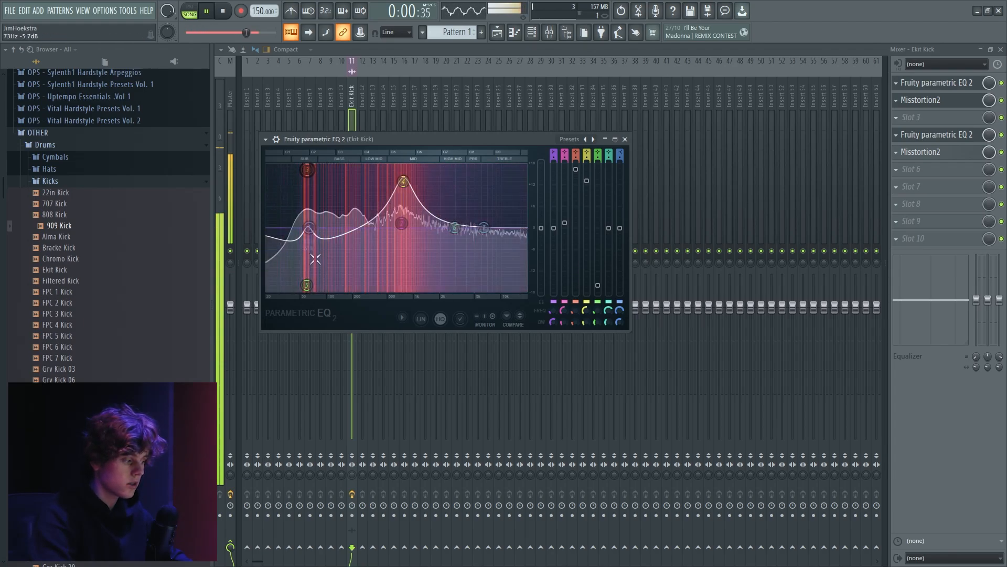
pyautogui.moveTo(307, 285); pyautogui.dragTo(303, 245)
pyautogui.press('space')
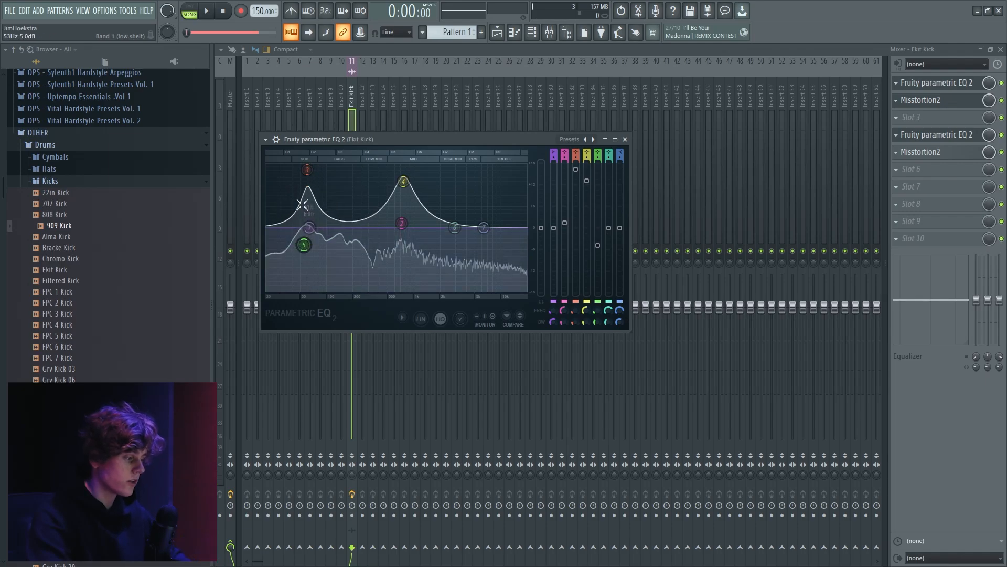
# Lower band 3 to -3.0 dB at 57 Hz with 19% bandwidth and listen to the kick.
pyautogui.moveTo(302, 204); pyautogui.dragTo(306, 241)
pyautogui.press('space')
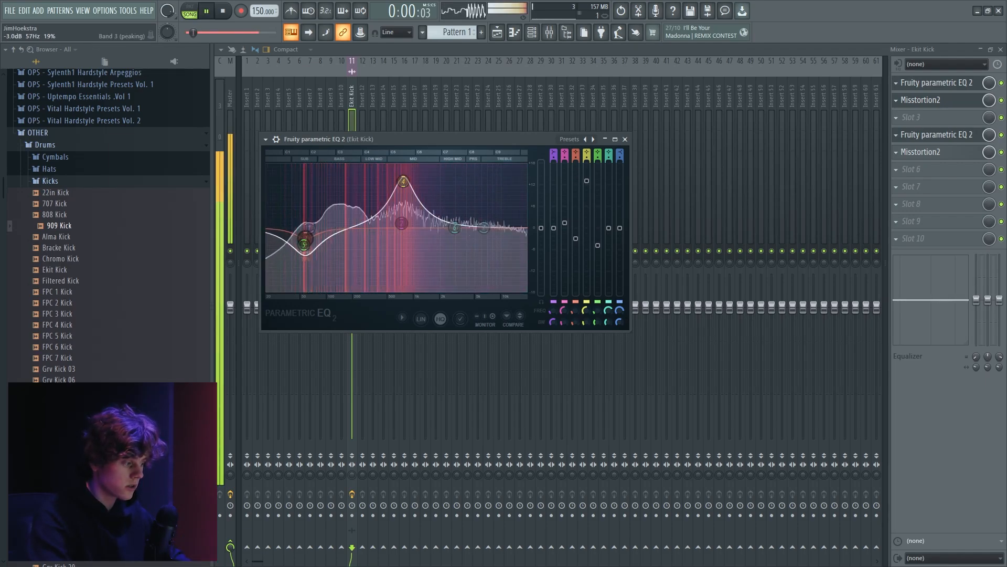
pyautogui.press('space')
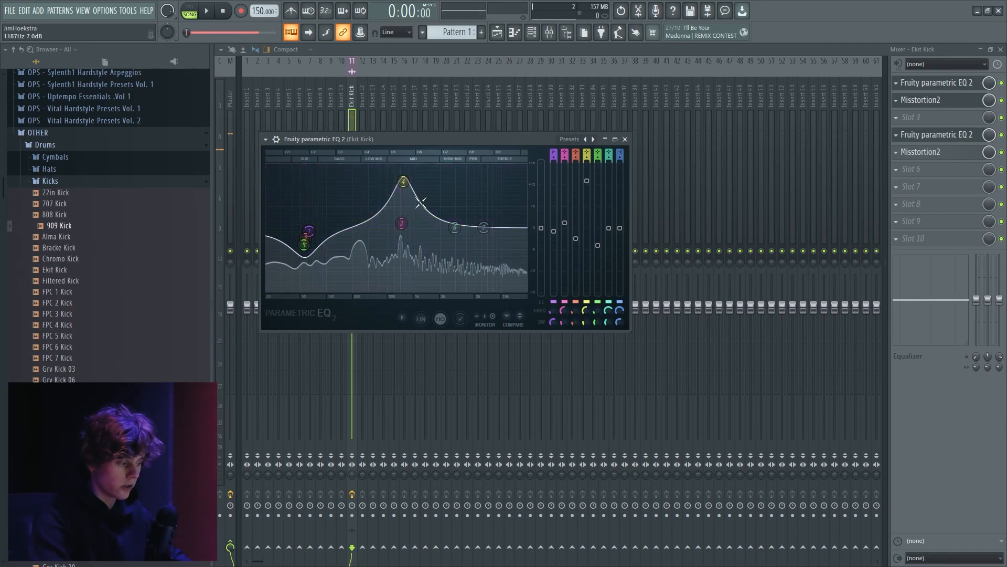
pyautogui.press('space')
pyautogui.press('space')
# Try band 3 as a high-pass filter, sweeping its cutoff down below 30 Hz during playback.
pyautogui.rightClick(306, 239)
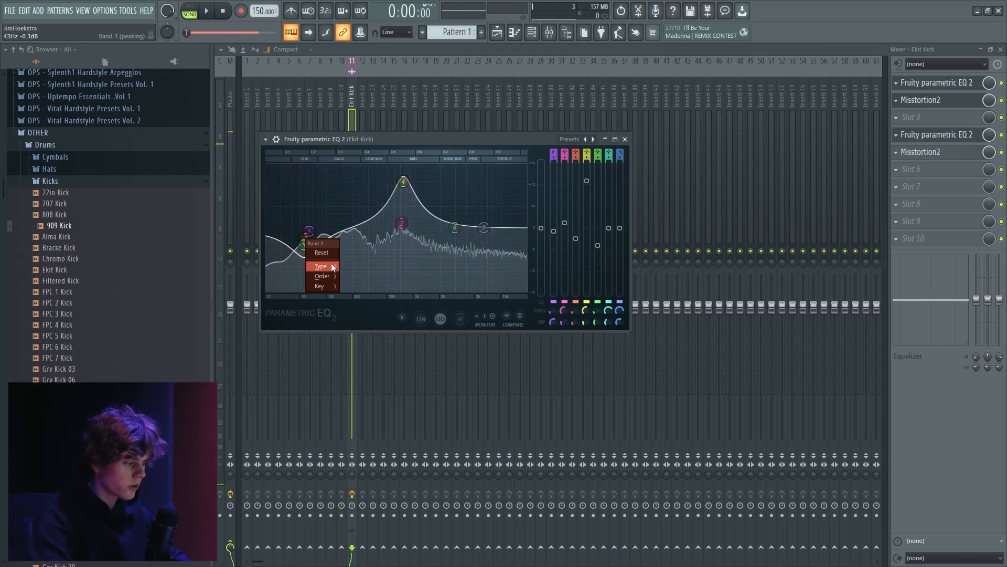
pyautogui.moveTo(332, 267)
pyautogui.click(344, 288)
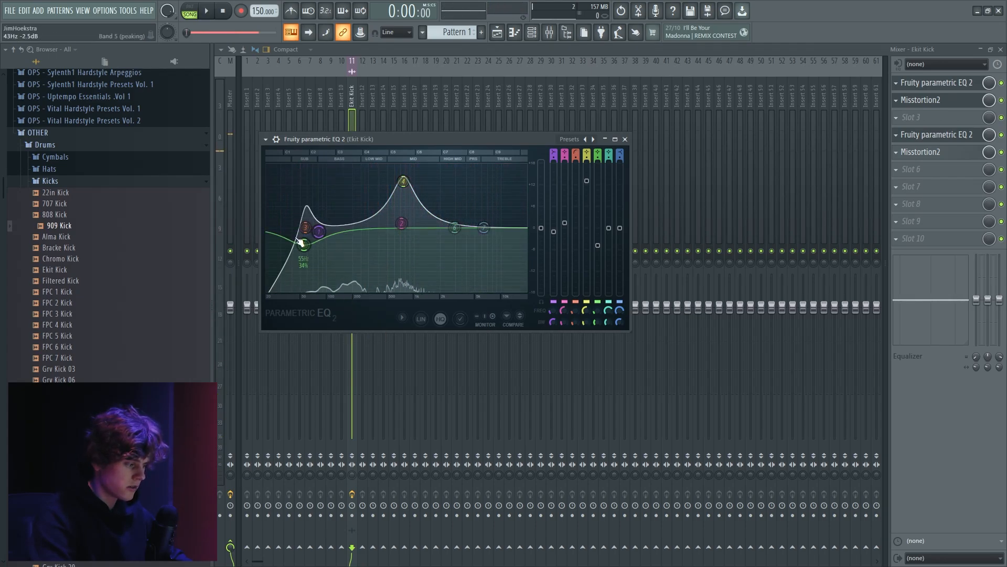
pyautogui.moveTo(297, 239); pyautogui.dragTo(306, 239)
pyautogui.press('space')
pyautogui.moveTo(307, 227); pyautogui.dragTo(272, 227)
pyautogui.scroll(8, 316, 229)
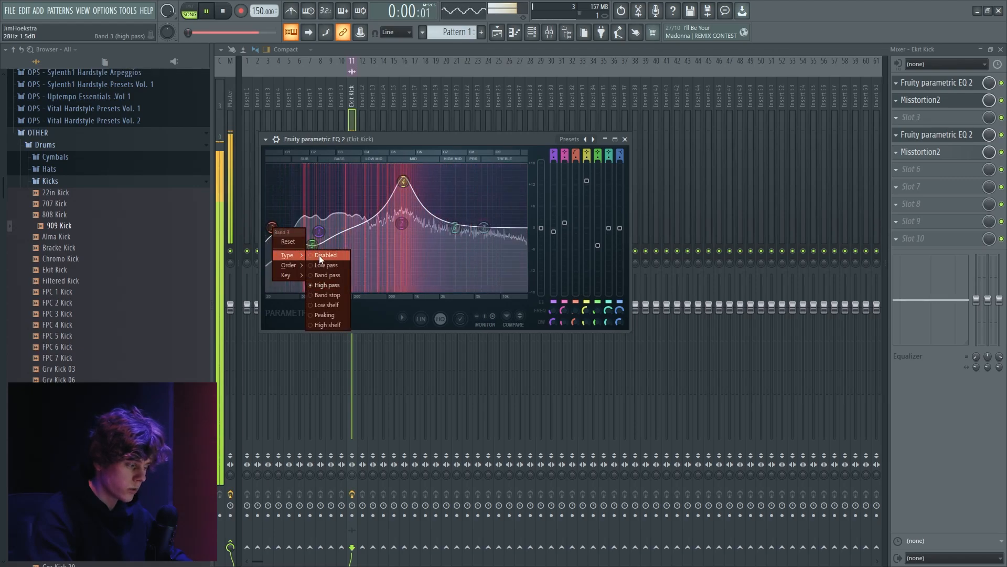
# Disable band 3 and set band 5 to -7.0 dB at 54 Hz.
pyautogui.click(319, 256)
pyautogui.moveTo(311, 256)
pyautogui.mouseDown()
pyautogui.moveTo(311, 233)
pyautogui.moveTo(303, 253)
pyautogui.mouseUp()
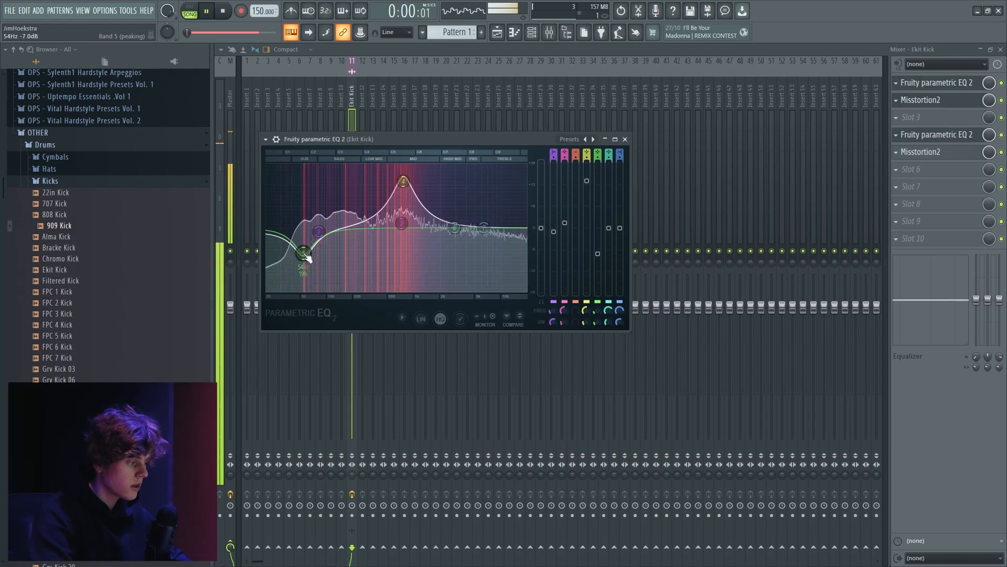
# Move band 4's boost down to around 200 Hz and bring band 2 next to it.
pyautogui.moveTo(400, 195); pyautogui.dragTo(400, 218)
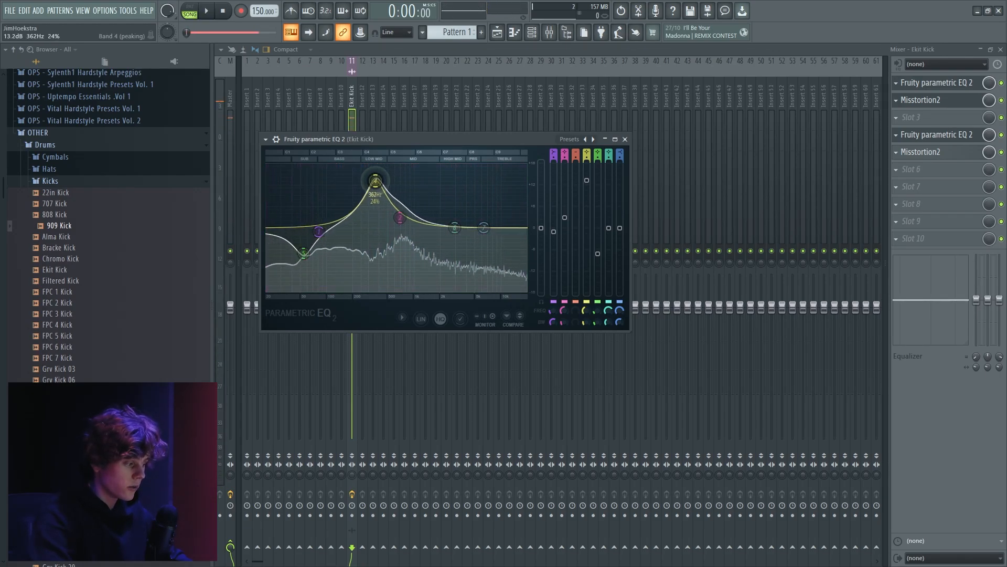
pyautogui.press('space')
pyautogui.moveTo(401, 218); pyautogui.dragTo(361, 223)
pyautogui.moveTo(358, 171); pyautogui.dragTo(356, 183)
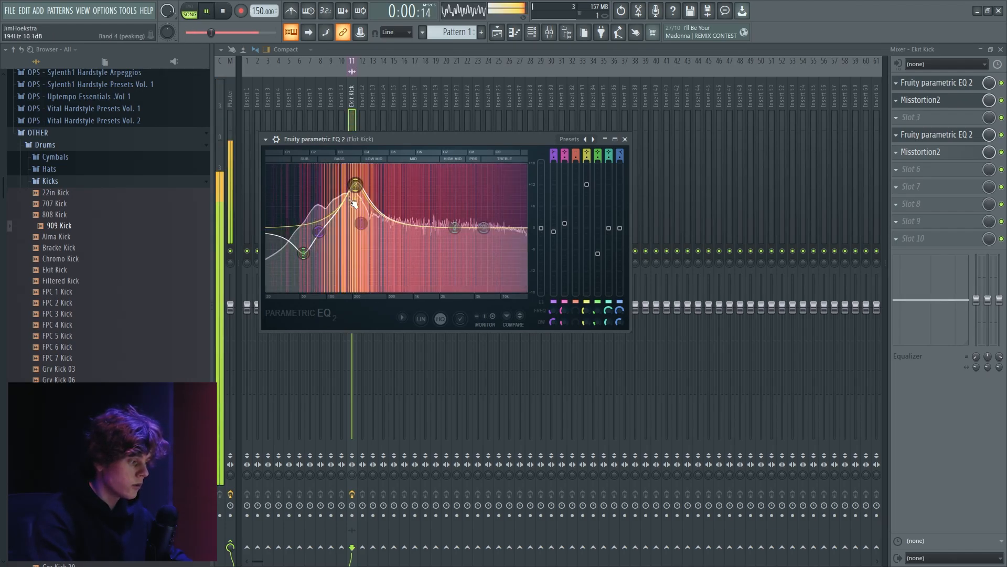
# Reduce band 5's cut to about -1 dB, and shape bands 4 and 2 into low-mid boosts, with band 2 around 285 Hz.
pyautogui.moveTo(303, 253); pyautogui.dragTo(302, 231)
pyautogui.moveTo(356, 184); pyautogui.dragTo(347, 173)
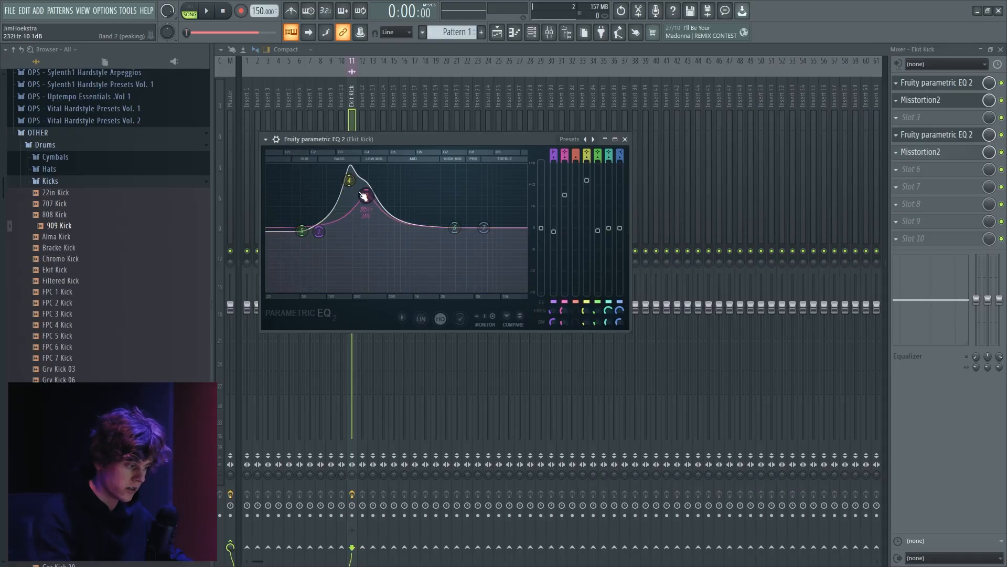
pyautogui.press('space')
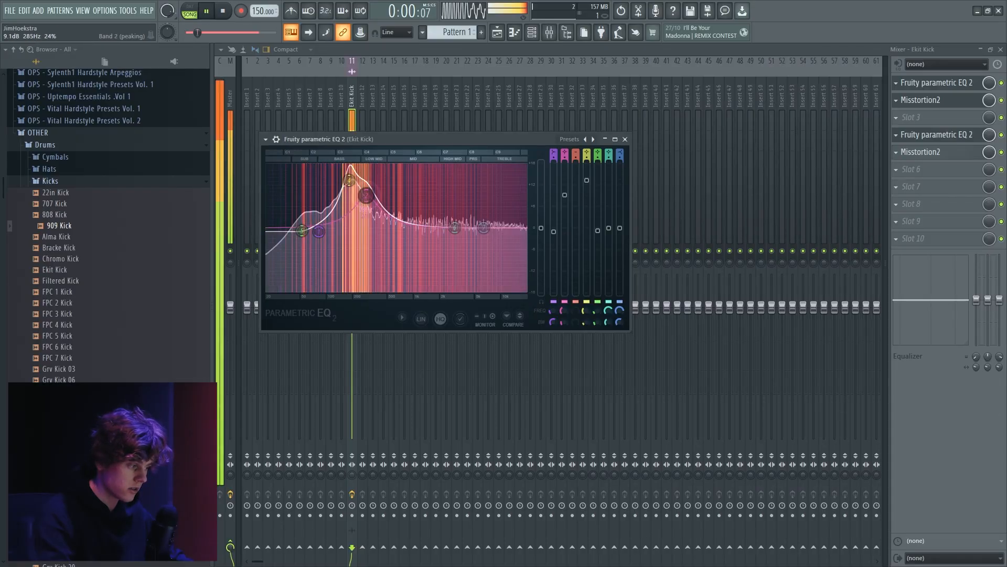
pyautogui.moveTo(363, 196); pyautogui.dragTo(366, 205)
pyautogui.press('space')
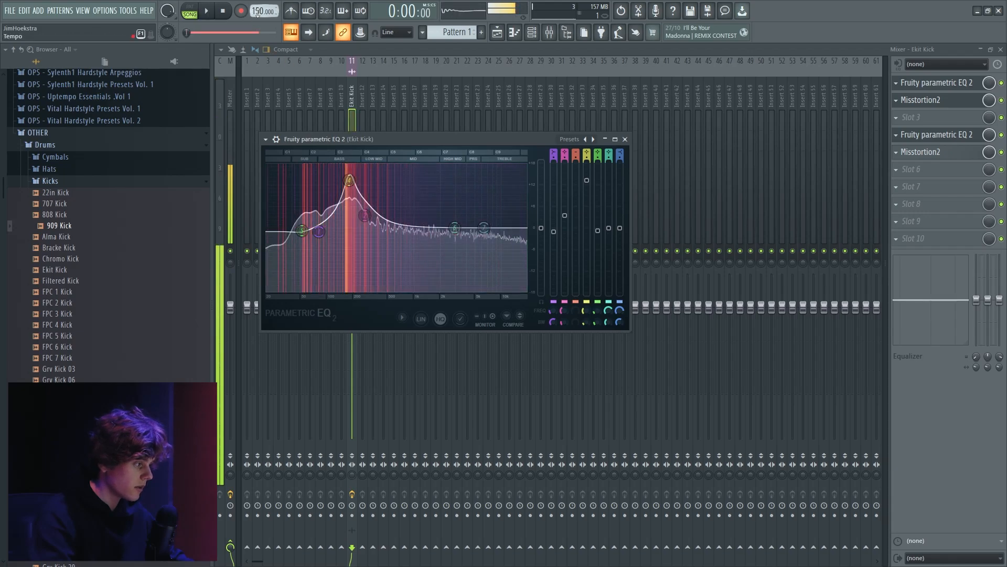
# Set the tempo to 200 BPM and raise the Hard Clip of the slot 5 Misstortion2 during playback.
pyautogui.press('space')
pyautogui.click(959, 152)
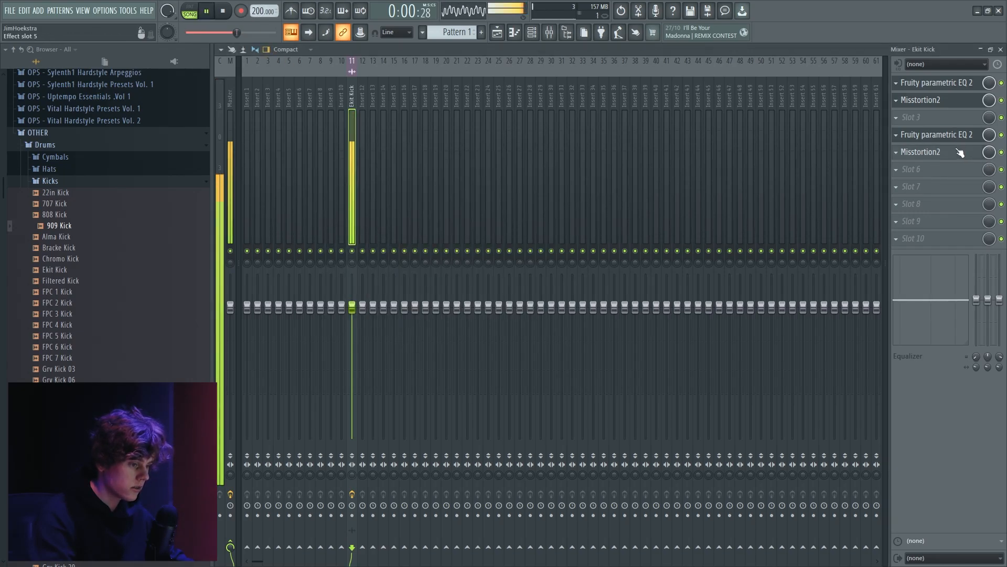
pyautogui.click(943, 153)
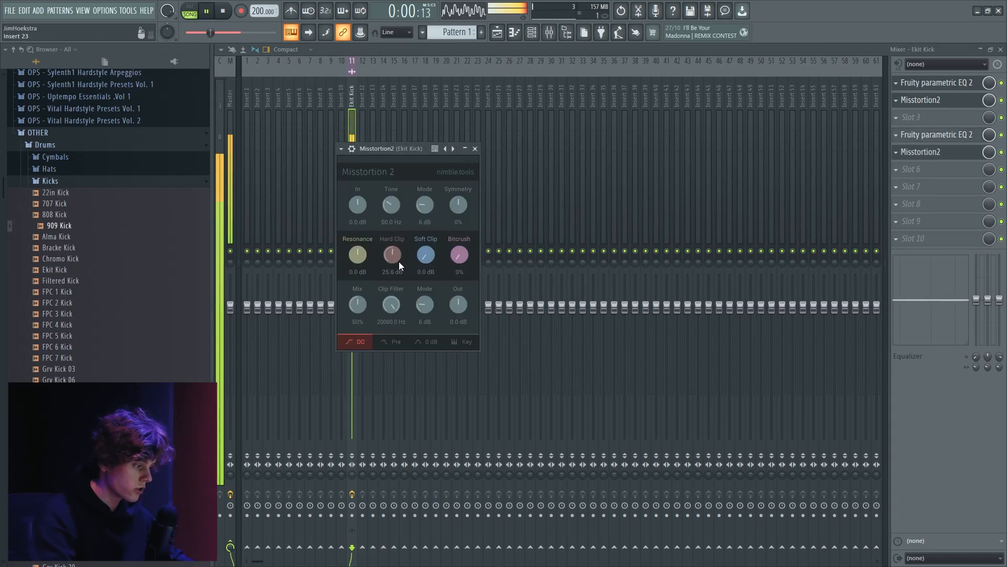
pyautogui.moveTo(399, 262); pyautogui.dragTo(402, 238)
pyautogui.click(964, 150)
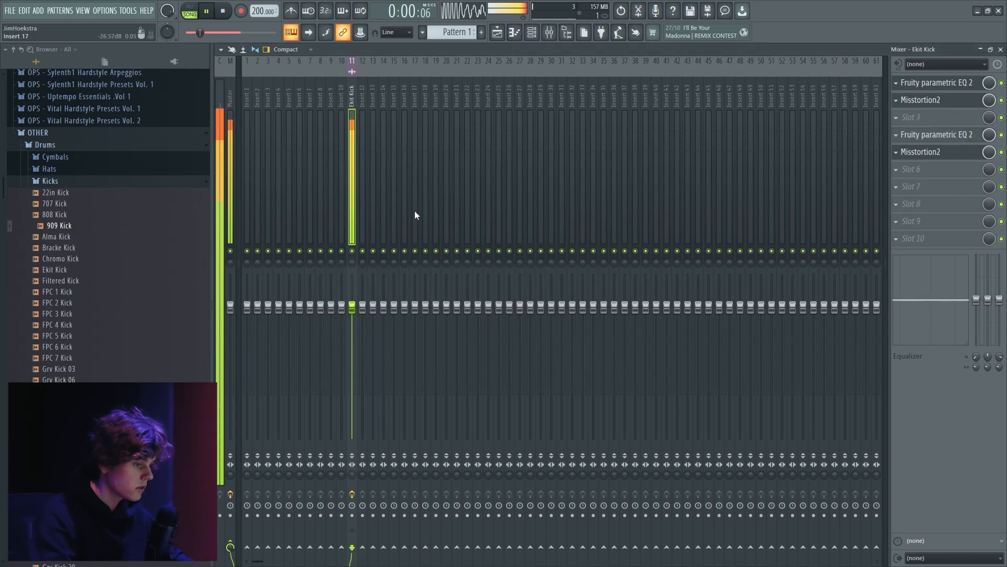
# Sweep the slot 4 EQ's main boost with band 2 around 155 Hz and turn band 4 into a cut during playback.
pyautogui.click(939, 136)
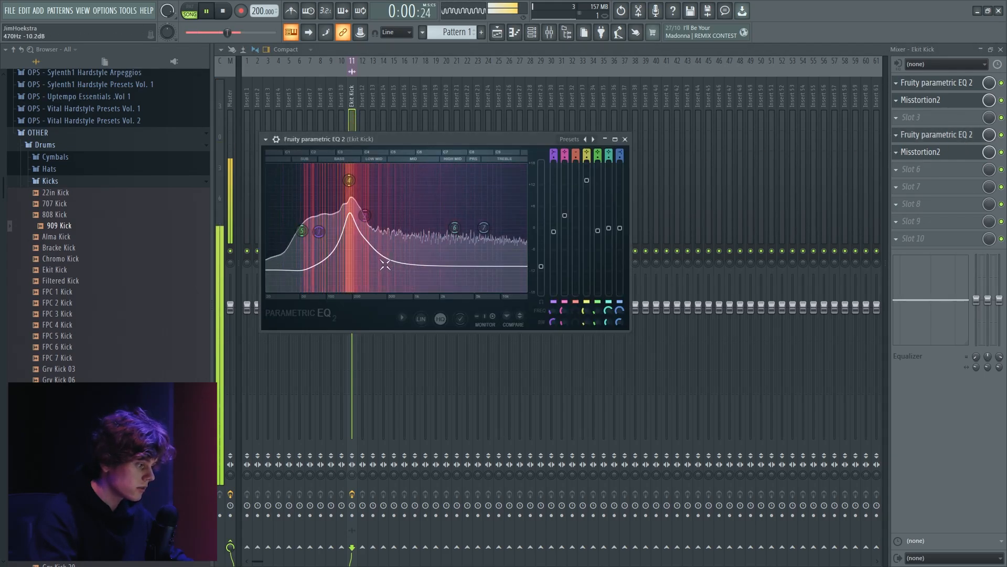
pyautogui.moveTo(348, 171)
pyautogui.mouseDown()
pyautogui.moveTo(376, 169)
pyautogui.moveTo(359, 196)
pyautogui.moveTo(306, 178)
pyautogui.moveTo(338, 178)
pyautogui.mouseUp()
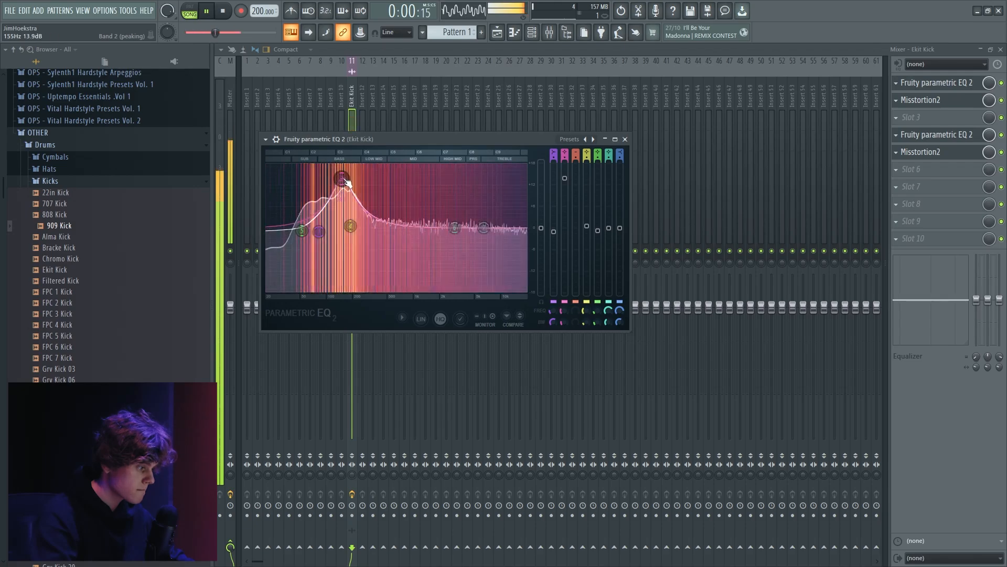
pyautogui.moveTo(355, 226); pyautogui.dragTo(329, 263)
pyautogui.moveTo(341, 178); pyautogui.dragTo(345, 164)
# Set the tempo to 150 BPM and stack bands 2 and 4 as boosts around 586 Hz during playback.
pyautogui.press('space')
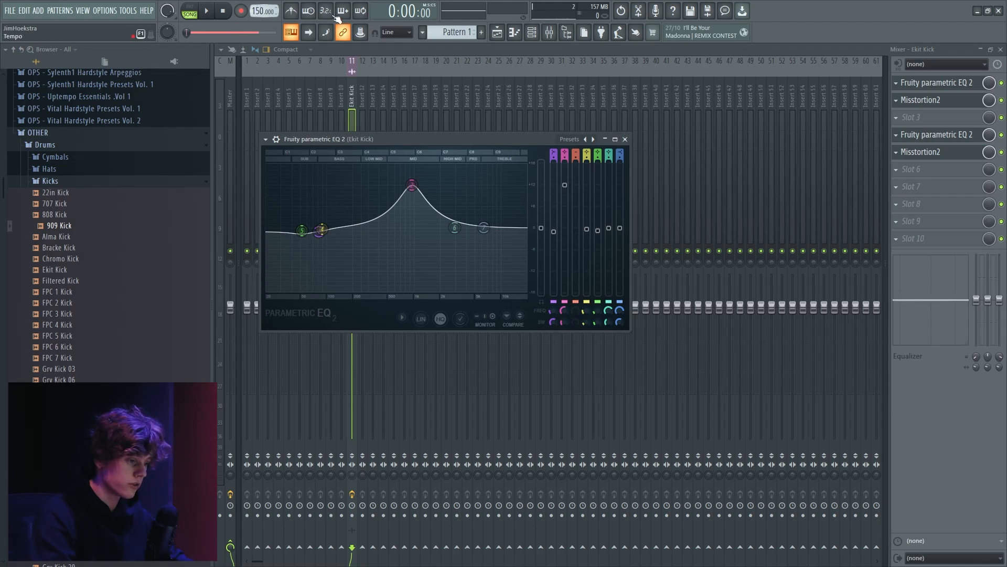
pyautogui.press('space')
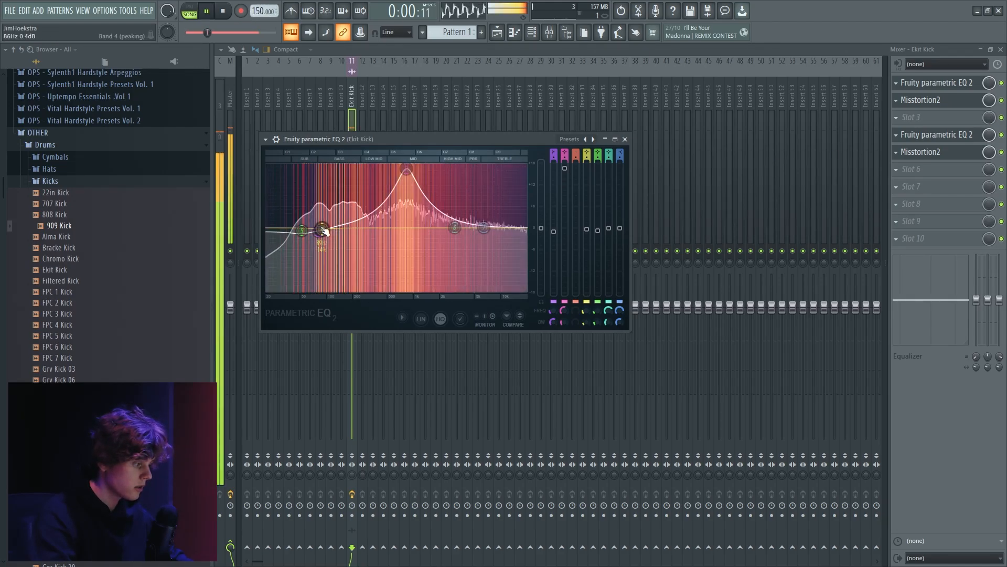
pyautogui.moveTo(322, 229); pyautogui.dragTo(400, 192)
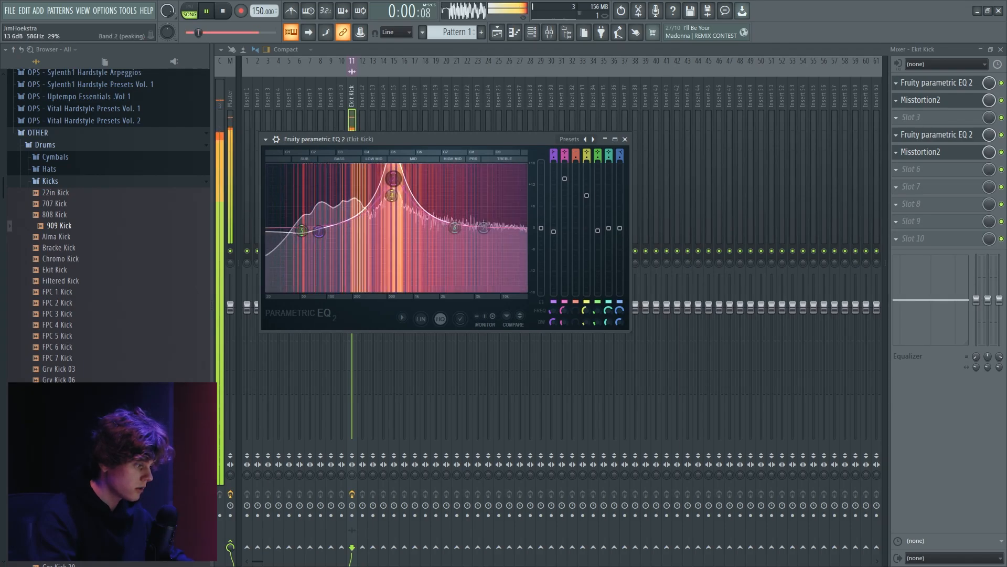
pyautogui.press('space')
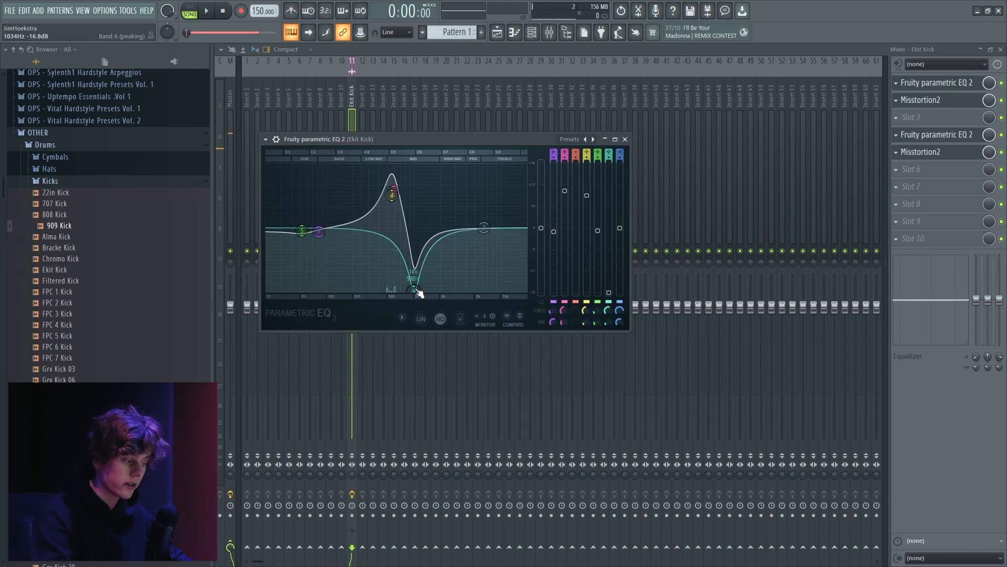
# Try a -17.6 dB cut with band 6 around 900 Hz during playback, and reset the band.
pyautogui.moveTo(412, 288); pyautogui.dragTo(410, 291)
pyautogui.press('space')
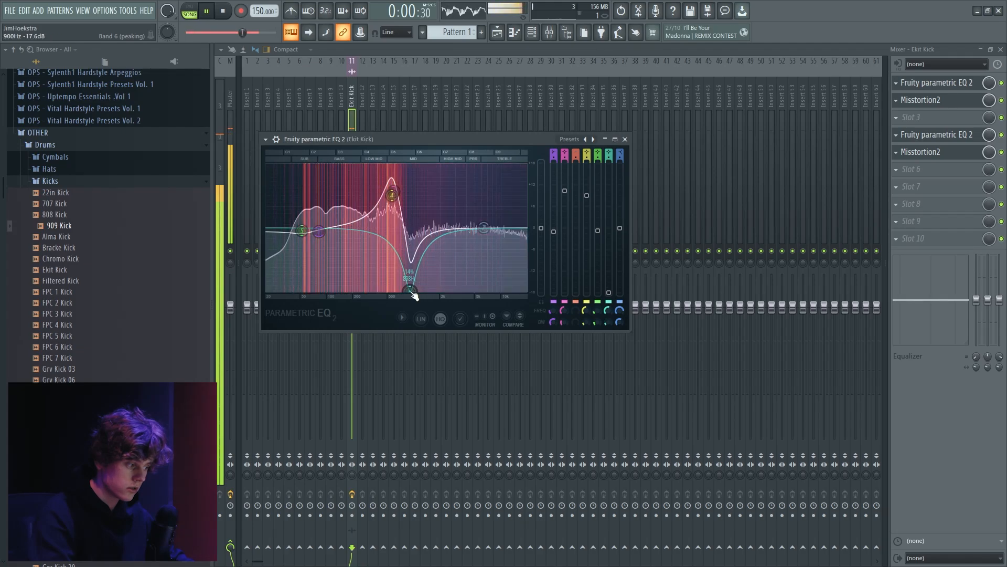
pyautogui.rightClick(409, 292)
pyautogui.click(428, 307)
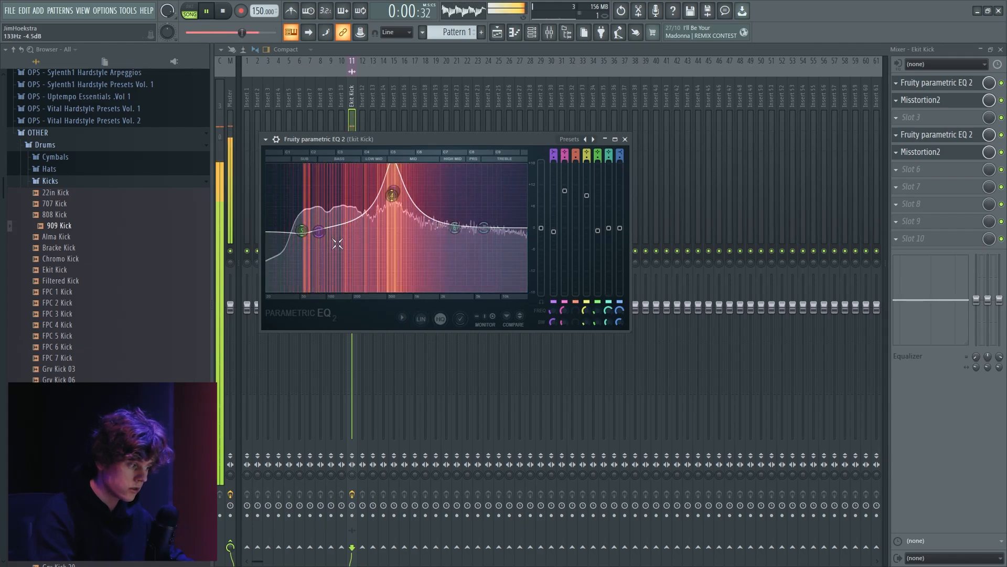
# Reset band 6 of the slot 4 EQ and pull it into a deep cut below the main boost during playback.
pyautogui.hotkey('ctrl', 'z')
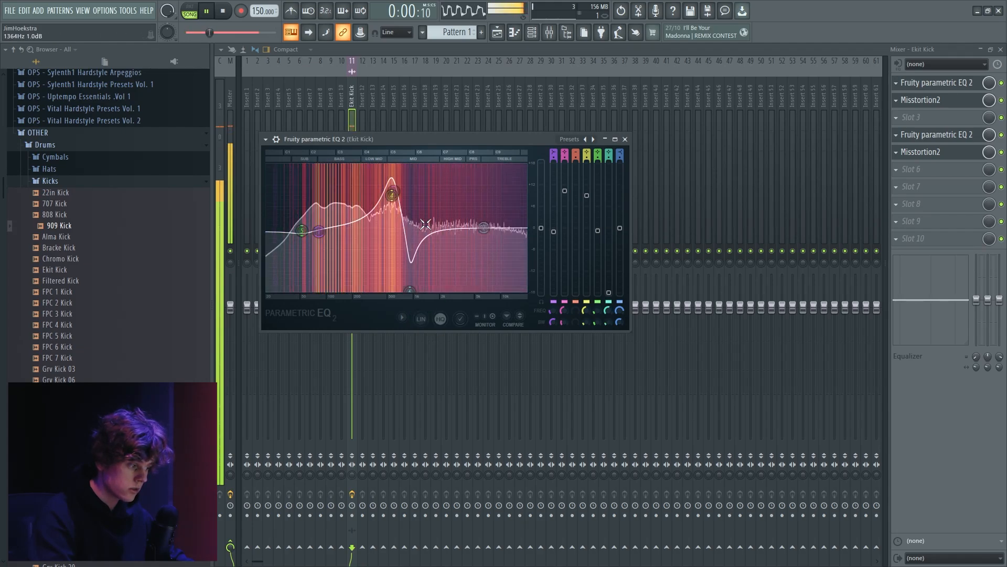
pyautogui.rightClick(413, 290)
pyautogui.click(428, 306)
pyautogui.moveTo(456, 227); pyautogui.dragTo(377, 288)
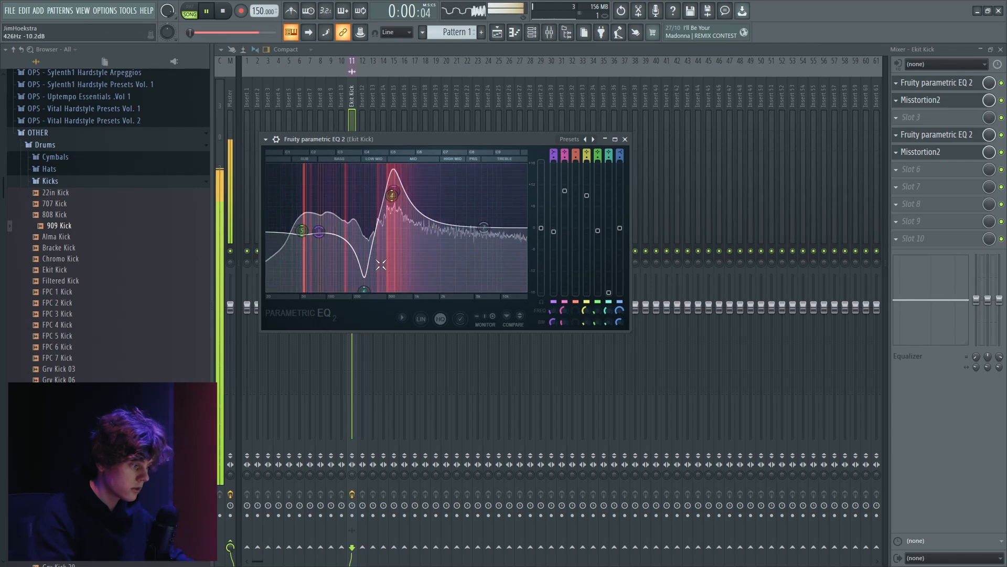
# Adjust the bandwidth and depth of band 6's cut below the main boost, and stop playback.
pyautogui.rightClick(364, 291)
pyautogui.moveTo(365, 290)
pyautogui.mouseDown()
pyautogui.moveTo(494, 233)
pyautogui.moveTo(420, 233)
pyautogui.moveTo(366, 302)
pyautogui.mouseUp()
pyautogui.scroll(3, 372, 290)
pyautogui.scroll(-3, 374, 292)
pyautogui.press('space')
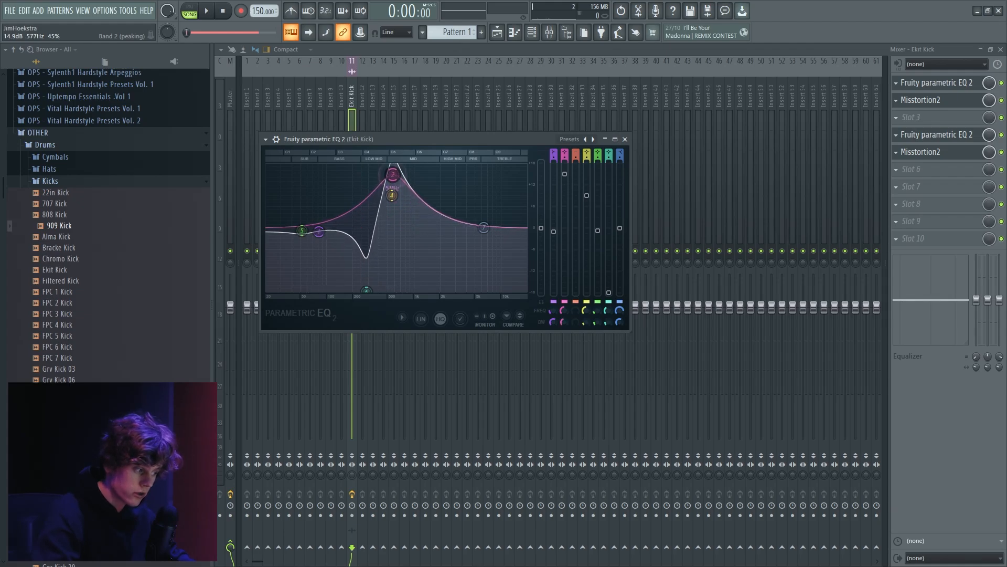
# Raise band 2 to 15.3 dB with a much narrower bandwidth, audition it, and lower band 4 slightly.
pyautogui.moveTo(393, 175); pyautogui.dragTo(394, 173)
pyautogui.press('space')
pyautogui.scroll(-8, 397, 174)
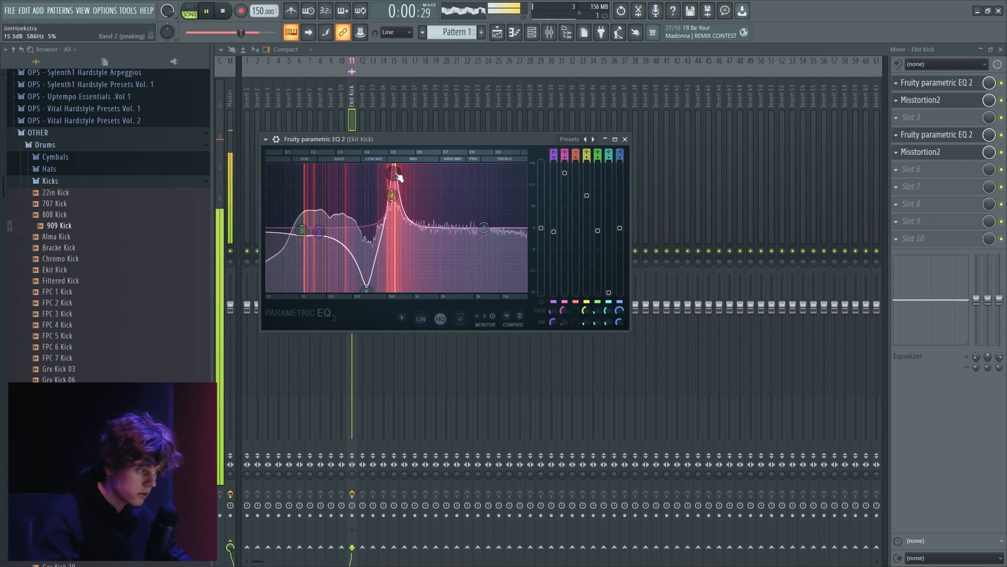
pyautogui.press('space')
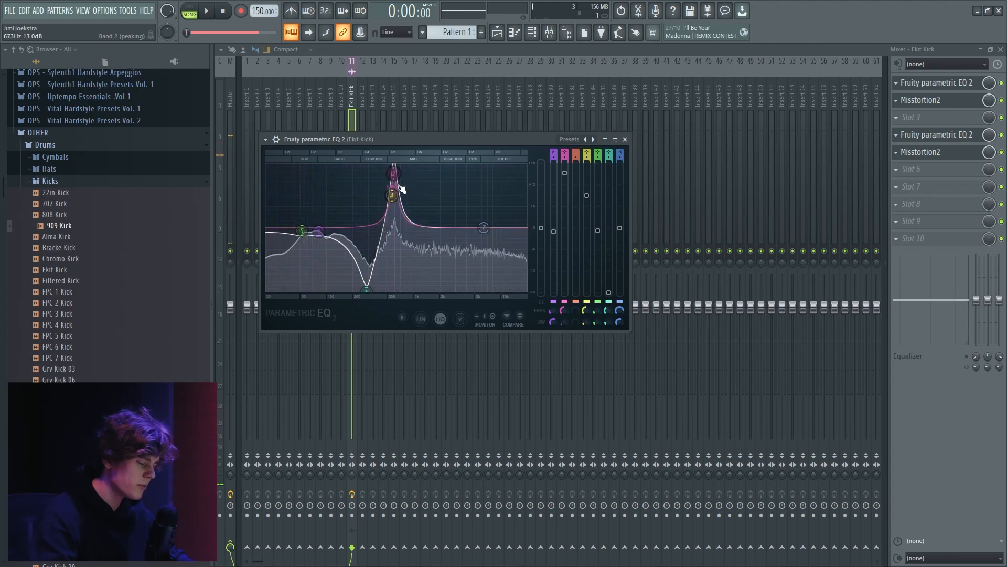
pyautogui.press('space')
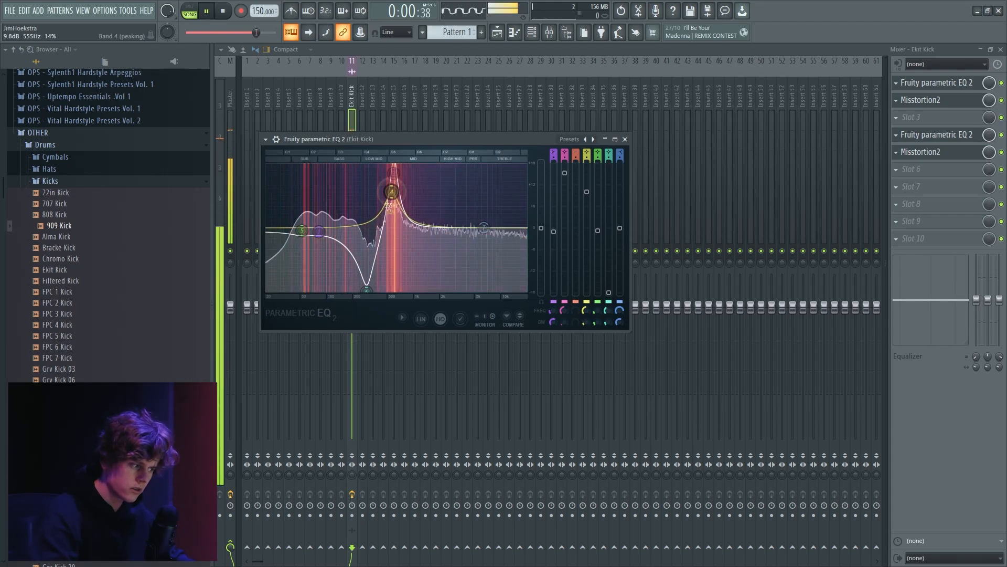
pyautogui.moveTo(394, 190); pyautogui.dragTo(392, 203)
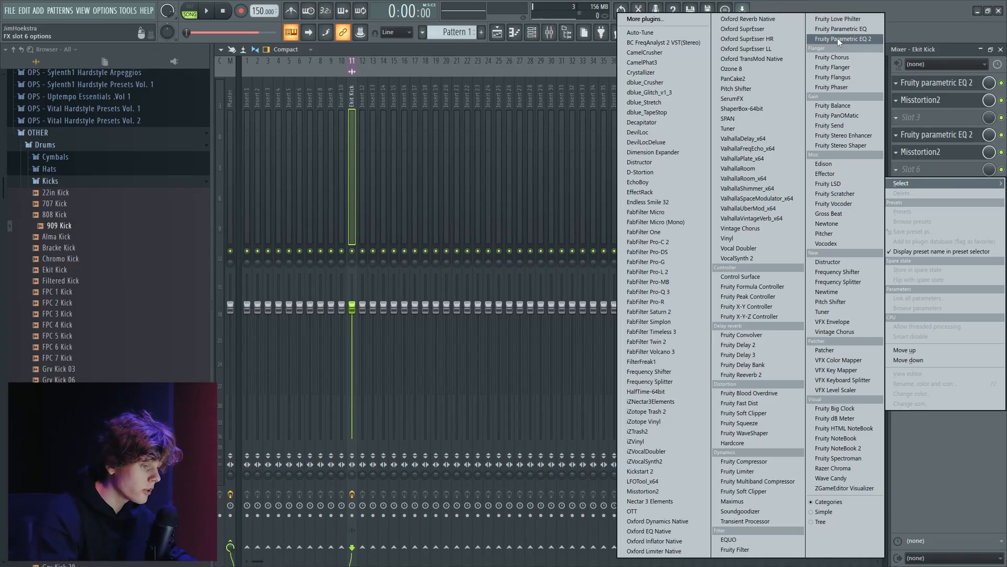
# Load another Fruity Parametric EQ 2 and move it to slot 5, ahead of the second Misstortion2.
pyautogui.click(839, 39)
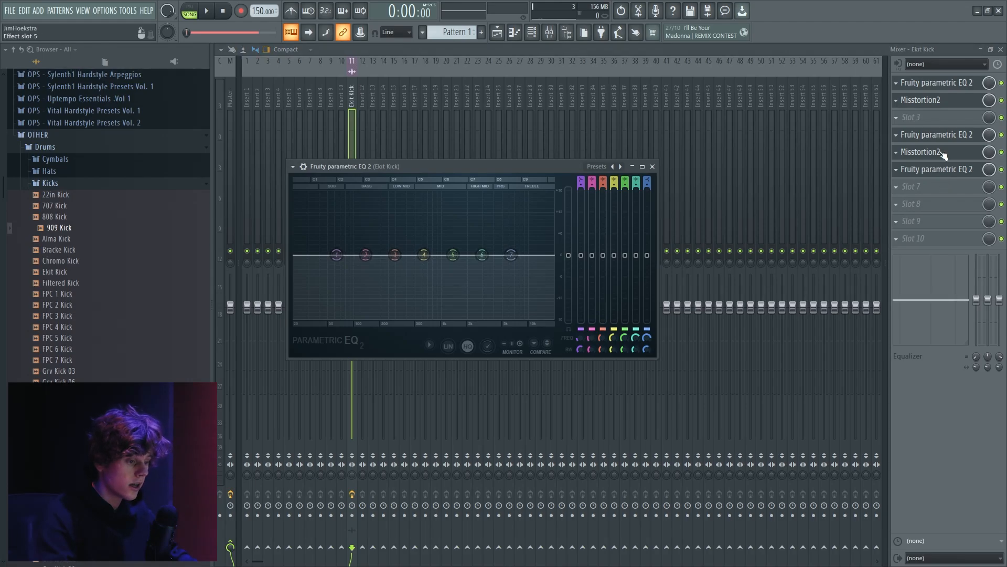
pyautogui.click(965, 152)
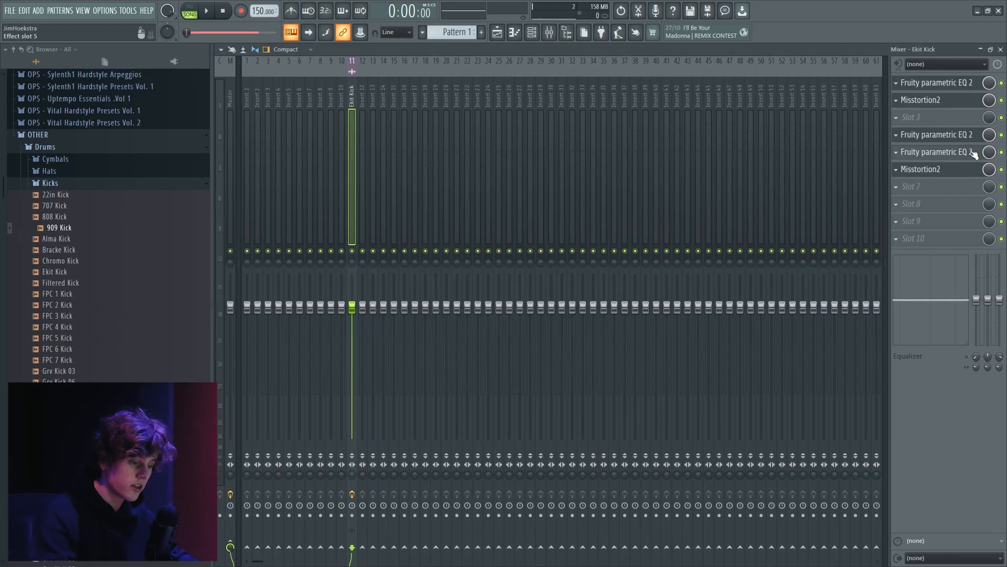
pyautogui.click(964, 152)
pyautogui.click(965, 152)
pyautogui.click(964, 152)
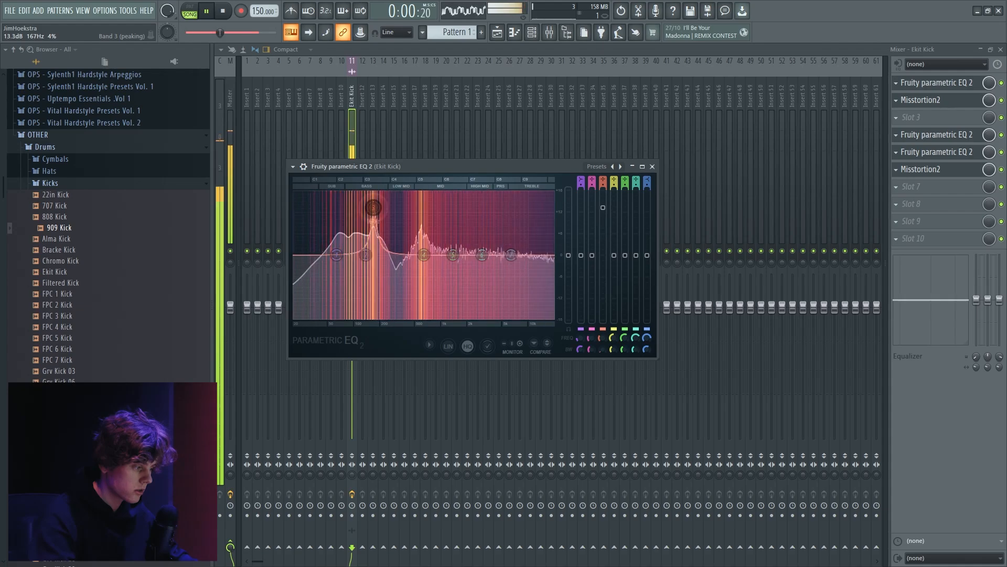
# Sweep band 3 of the slot 5 EQ from a boost around 168 Hz into a slight cut, testing further band positions during playback.
pyautogui.moveTo(377, 212); pyautogui.dragTo(375, 274)
pyautogui.moveTo(436, 301); pyautogui.dragTo(446, 243)
pyautogui.scroll(-3, 452, 206)
pyautogui.press('space')
# In the slot 4 EQ, flatten band 6 and shift bands 2 and 4 as boosts to around 816 Hz, with band 2 at 6.4 dB.
pyautogui.click(929, 135)
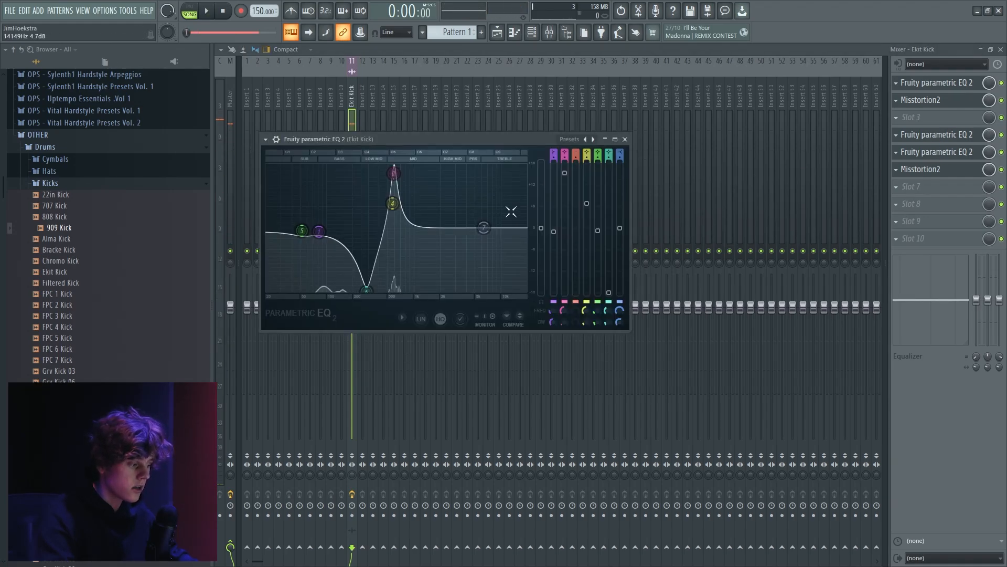
pyautogui.press('space')
pyautogui.press('space')
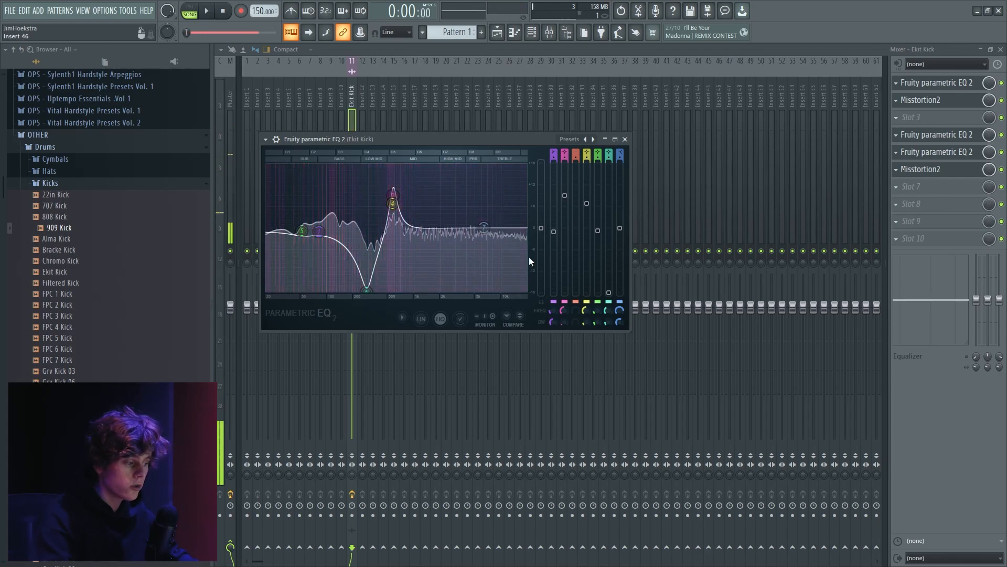
pyautogui.moveTo(367, 291); pyautogui.dragTo(366, 284)
pyautogui.press('space')
pyautogui.scroll(-3, 392, 204)
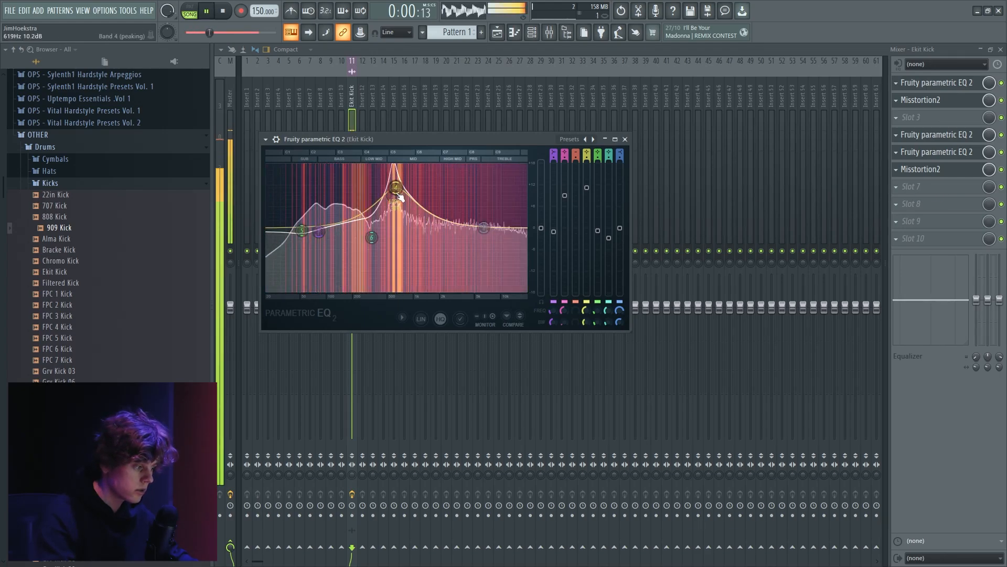
pyautogui.moveTo(393, 203); pyautogui.dragTo(412, 210)
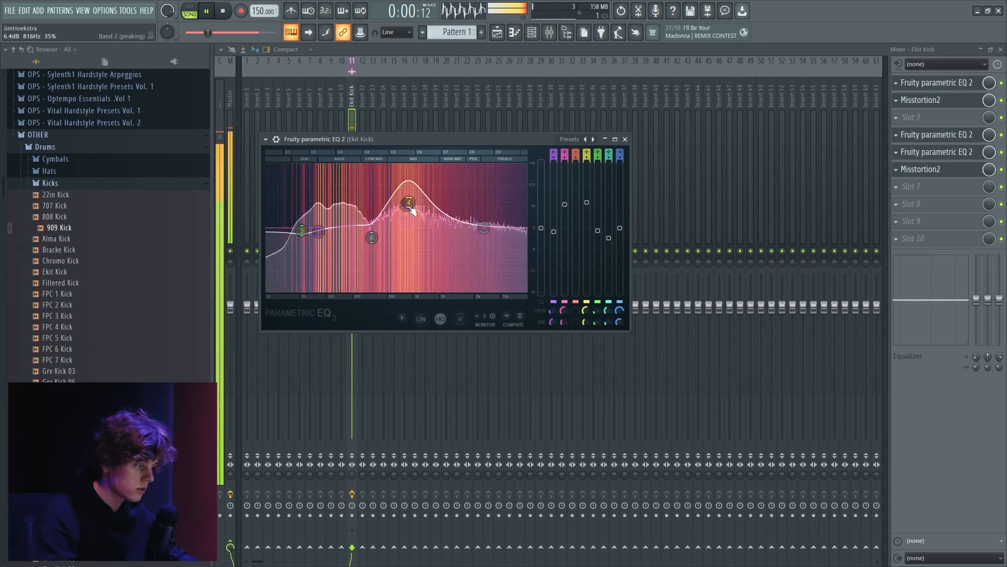
pyautogui.press('space')
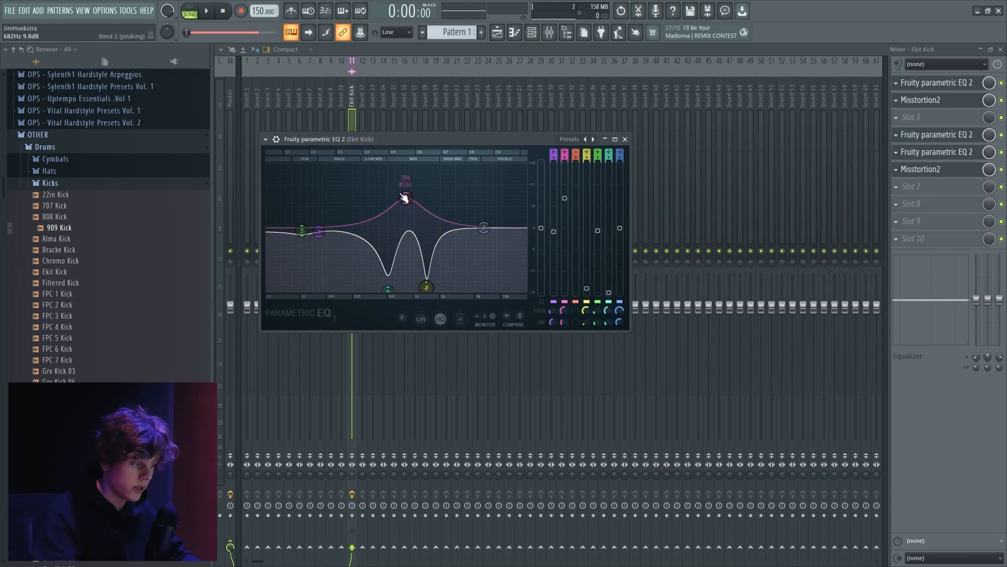
# Reset bands 4 and 6 of the slot 4 EQ and set band 2 to 9.5 dB at 288 Hz.
pyautogui.rightClick(428, 289)
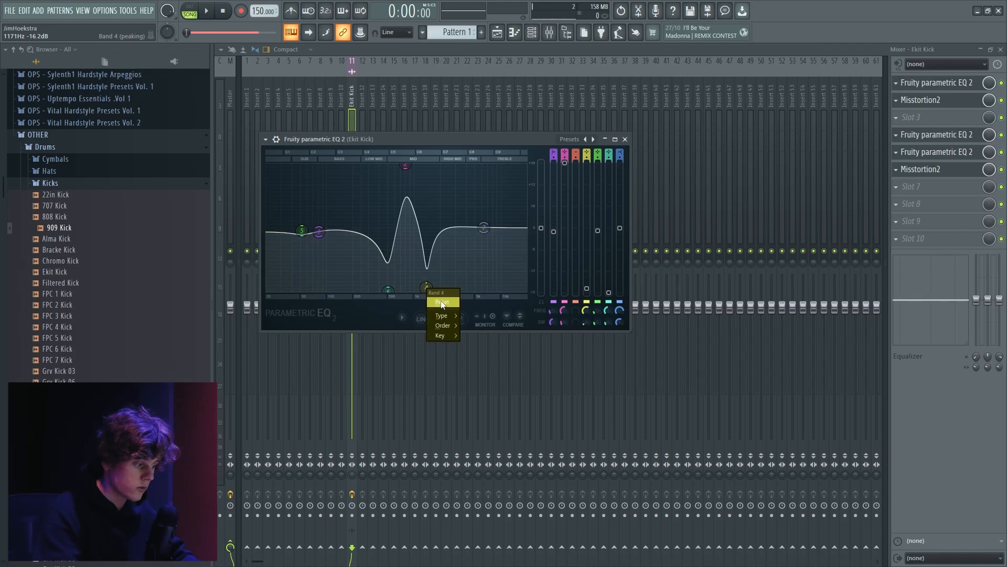
pyautogui.click(442, 303)
pyautogui.rightClick(390, 291)
pyautogui.click(410, 303)
pyautogui.moveTo(407, 159); pyautogui.dragTo(405, 166)
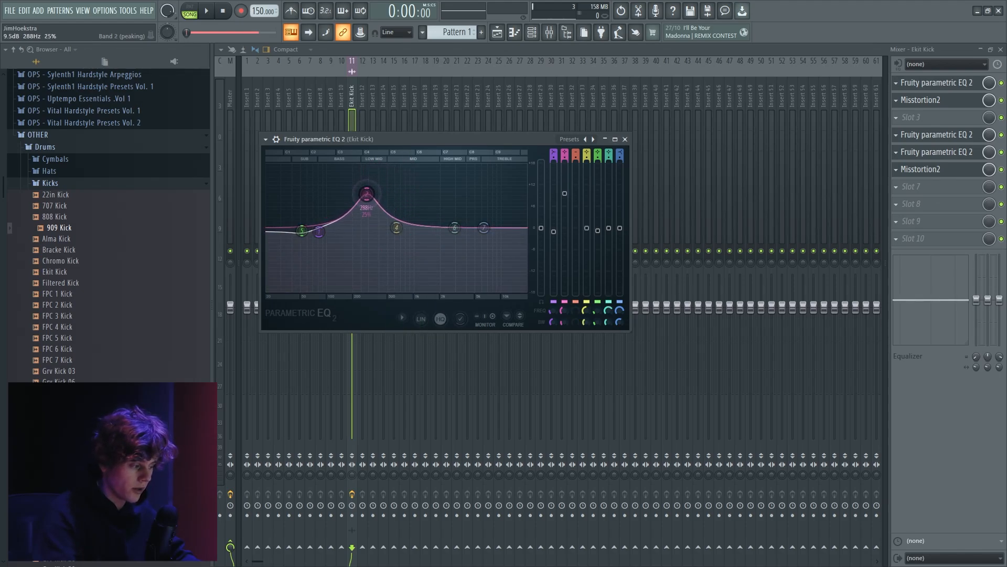
# Stack band 4 as an 8.5 dB boost around 345 Hz, align band 2 with it, and audition the kick.
pyautogui.press('space')
pyautogui.moveTo(367, 194); pyautogui.dragTo(367, 192)
pyautogui.moveTo(396, 228); pyautogui.dragTo(378, 219)
pyautogui.press('space')
pyautogui.press('space')
pyautogui.press('space')
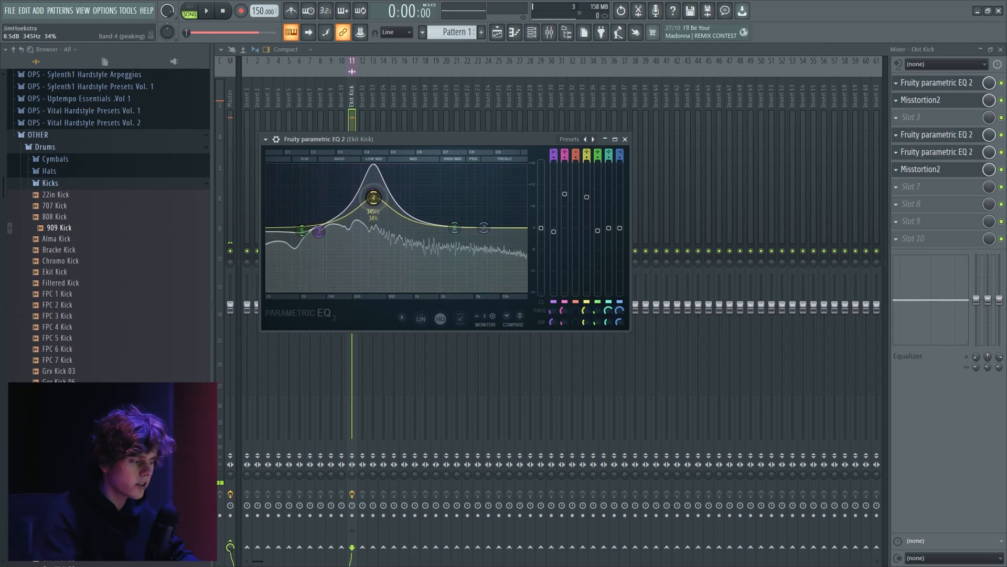
pyautogui.press('space')
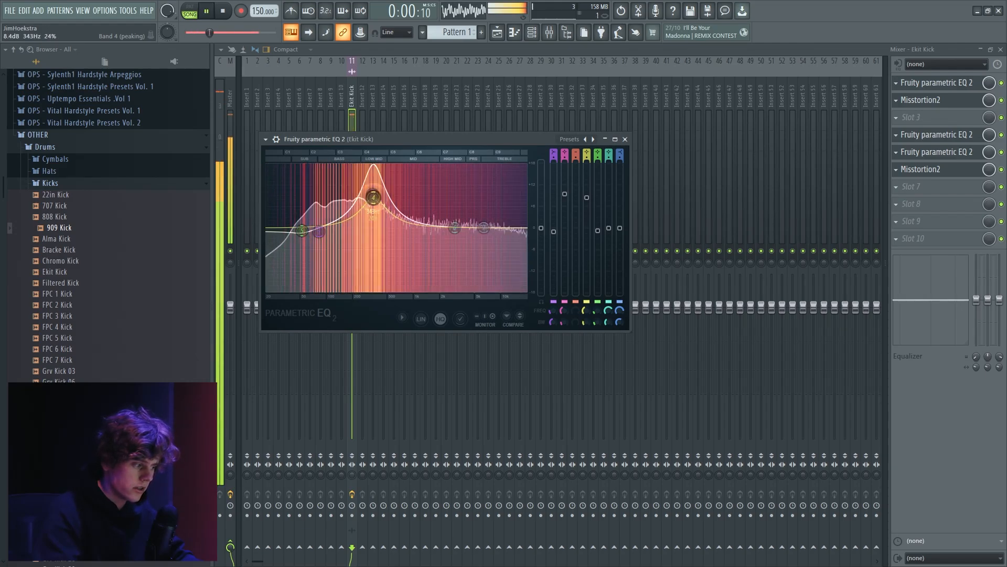
# Lower band 4 to a slight boost around 364 Hz and audition the kick with repeated notes.
pyautogui.moveTo(379, 202); pyautogui.dragTo(378, 224)
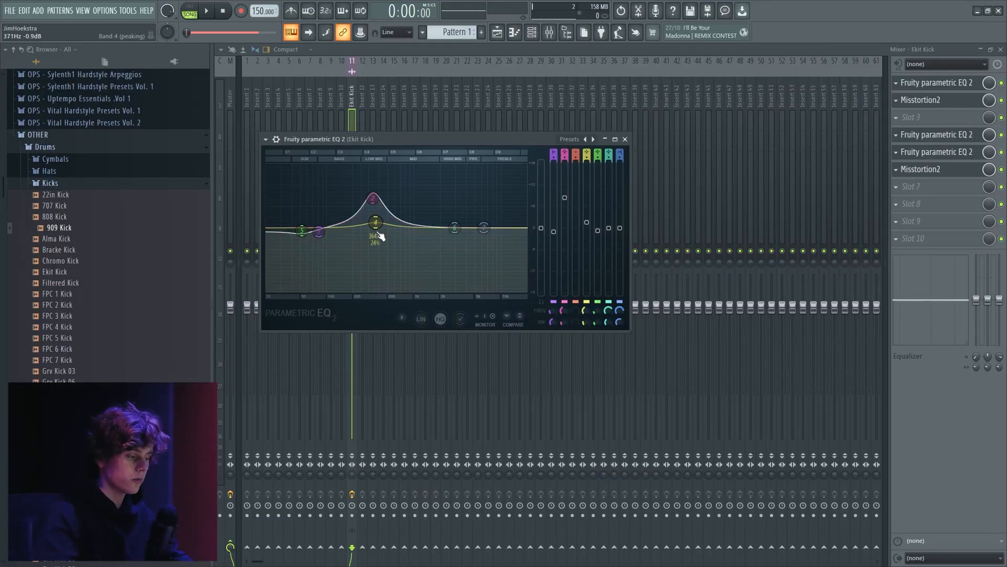
pyautogui.press('z')
pyautogui.press('z')
pyautogui.press('z')
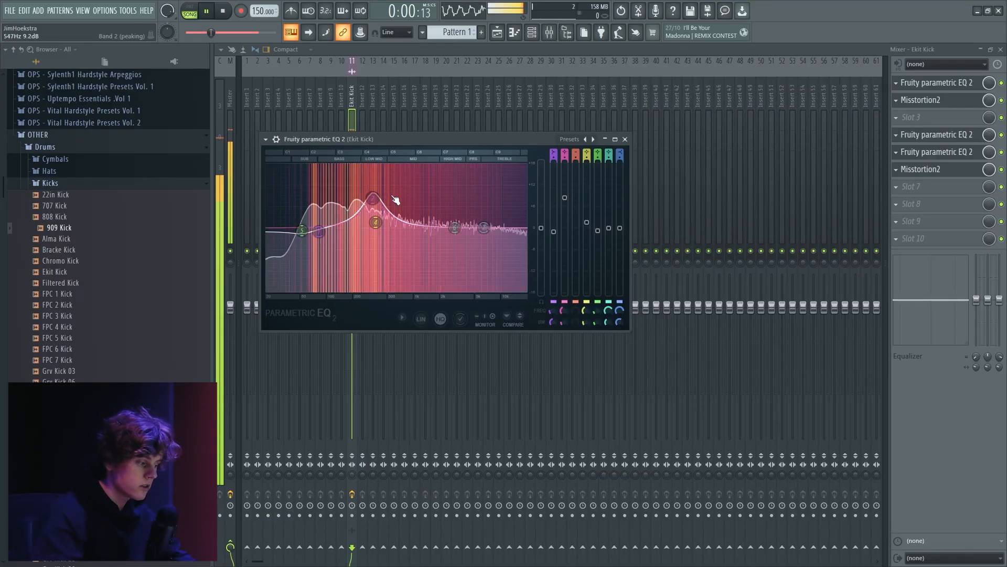
pyautogui.moveTo(377, 224); pyautogui.dragTo(377, 223)
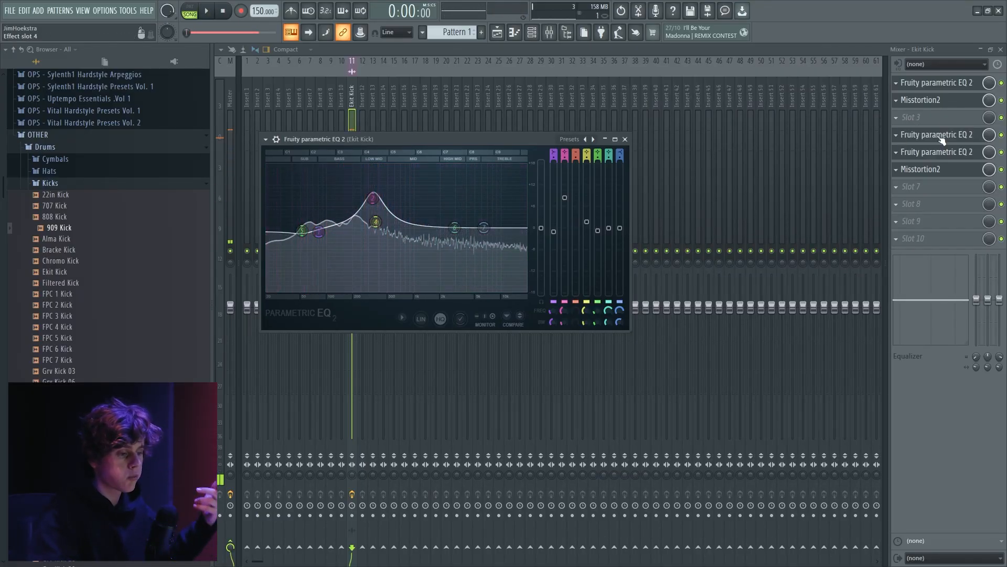
# Load Fruity Parametric EQ 2 in slot 8 and Misstortion2 in slot 9 of the Ekit Kick track.
pyautogui.click(913, 205)
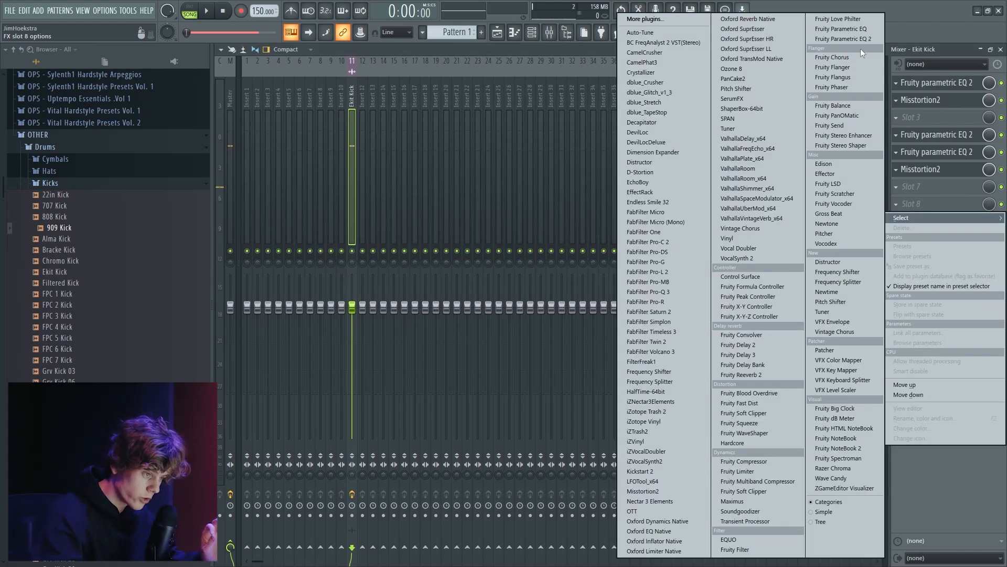
pyautogui.click(845, 38)
pyautogui.click(912, 220)
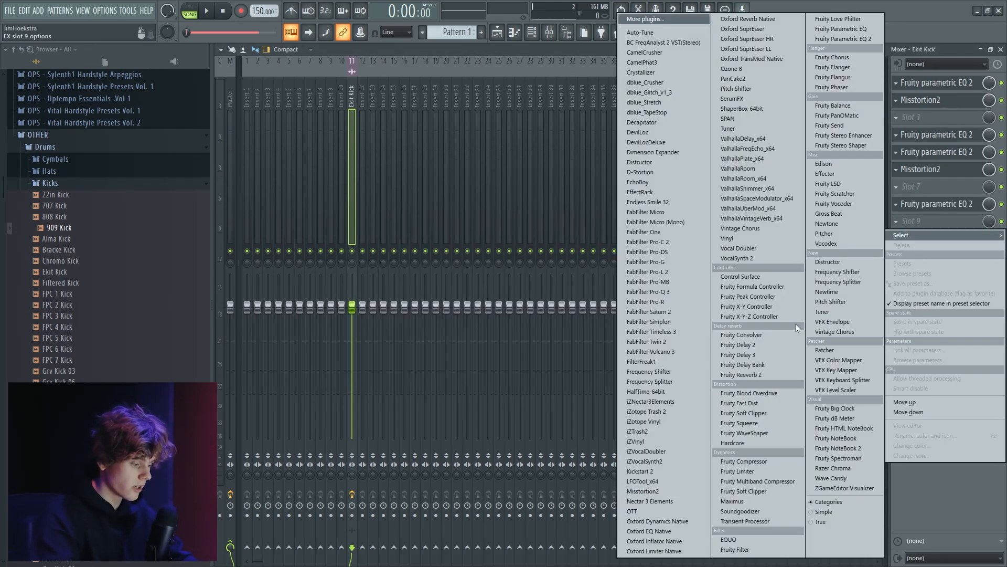
pyautogui.click(638, 490)
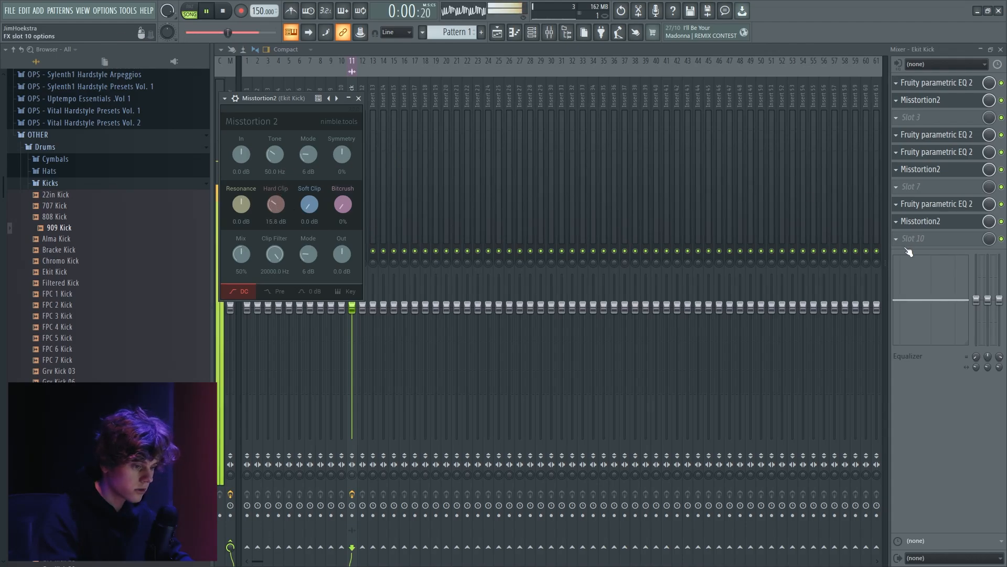
# Shape the slot 8 EQ with a broad band 4 boost in the upper mids and a slight band 3 cut in the low mids.
pyautogui.click(929, 205)
pyautogui.moveTo(462, 282); pyautogui.dragTo(484, 255)
pyautogui.press('space')
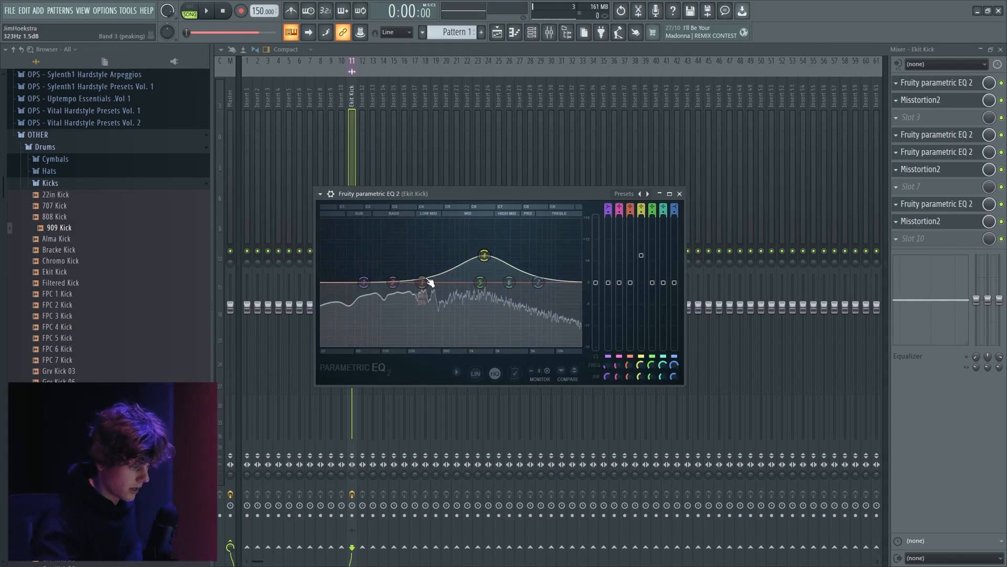
pyautogui.moveTo(424, 281); pyautogui.dragTo(424, 292)
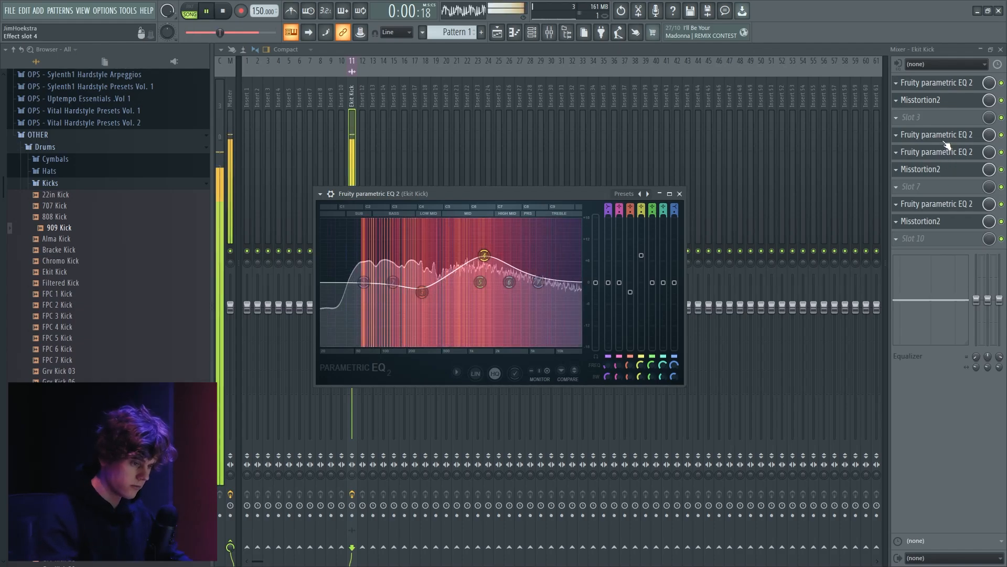
# Load Fruity WaveShaper in slot 7 and apply its Bitmunched preset.
pyautogui.click(938, 187)
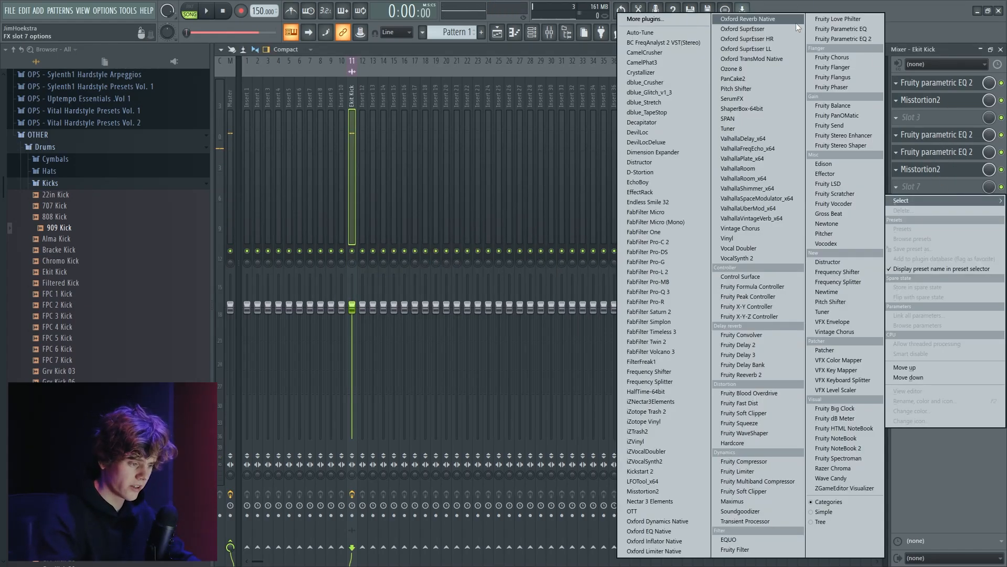
pyautogui.click(772, 432)
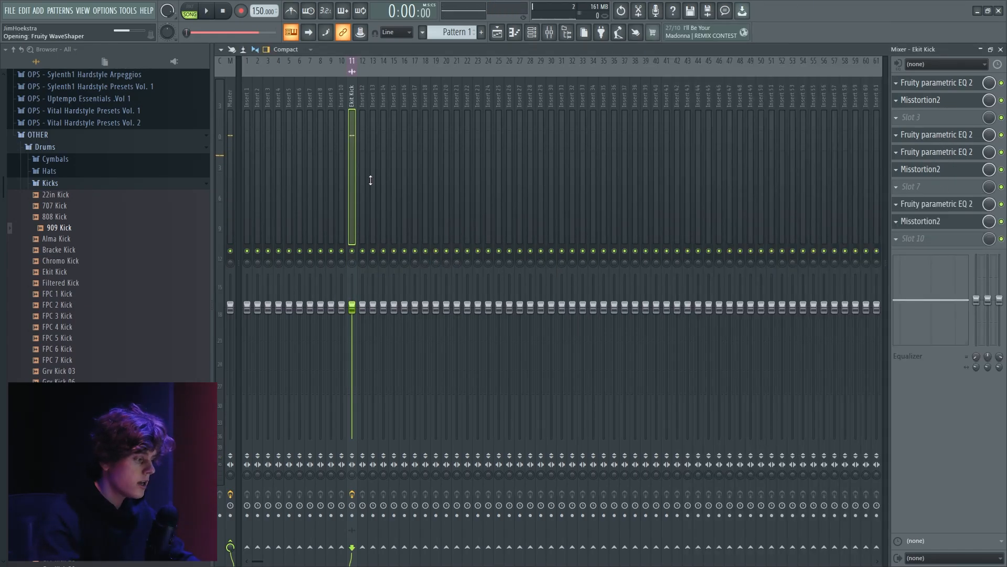
pyautogui.click(307, 180)
pyautogui.moveTo(378, 222)
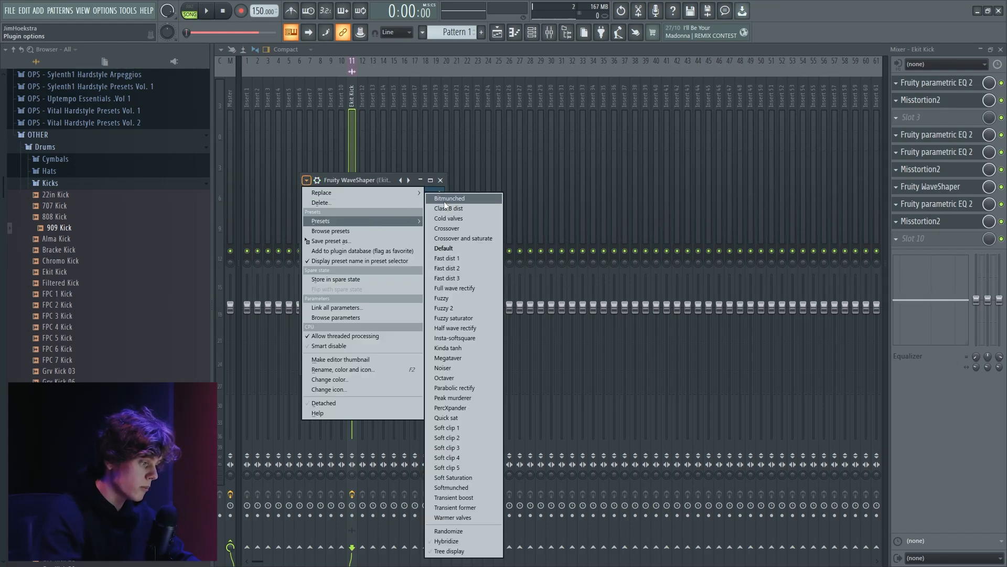
pyautogui.click(457, 197)
# Move the slot 8 EQ down to slot 10, behind the last Misstortion2, and open it.
pyautogui.scroll(-3, 938, 224)
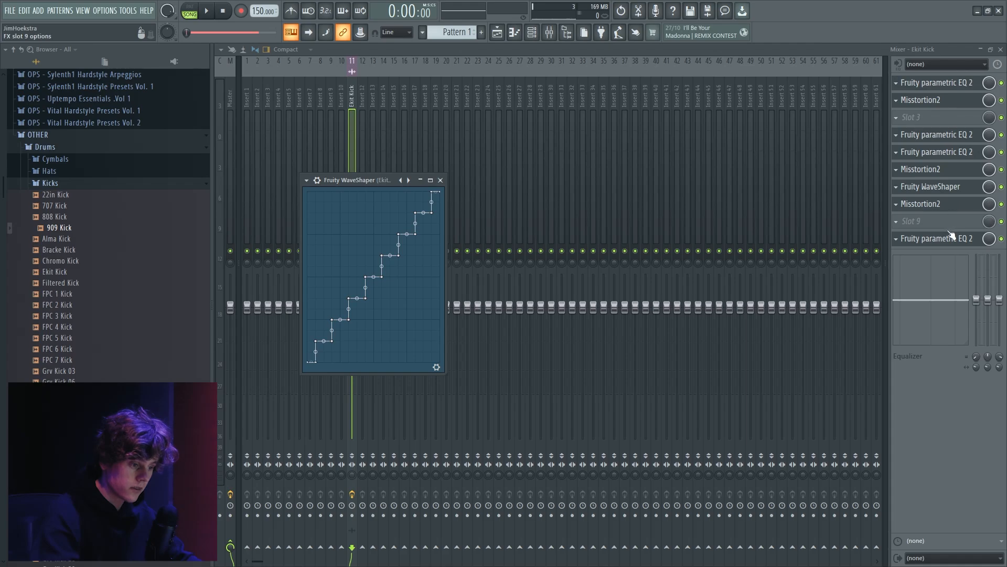
pyautogui.click(952, 84)
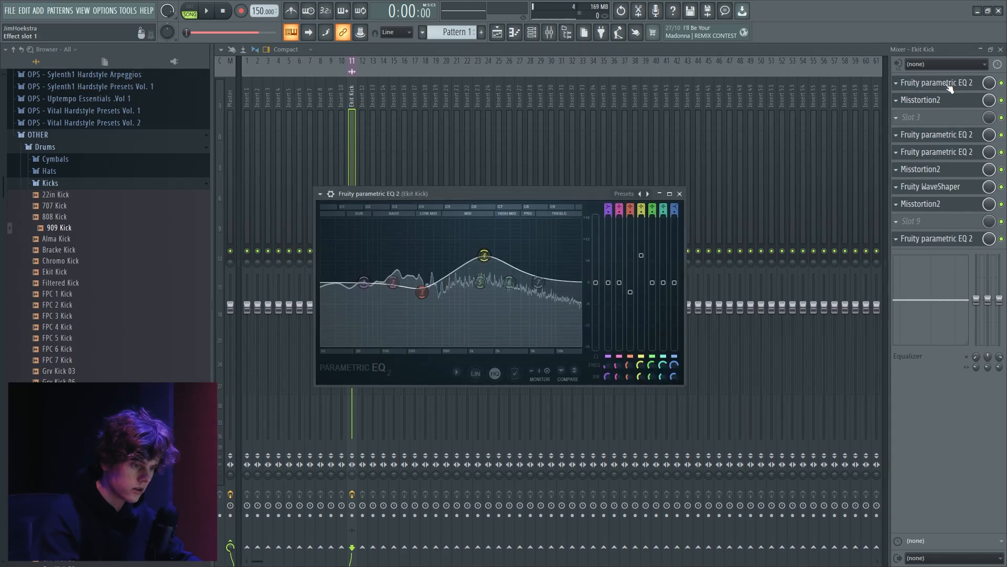
pyautogui.click(960, 238)
pyautogui.scroll(2, 960, 239)
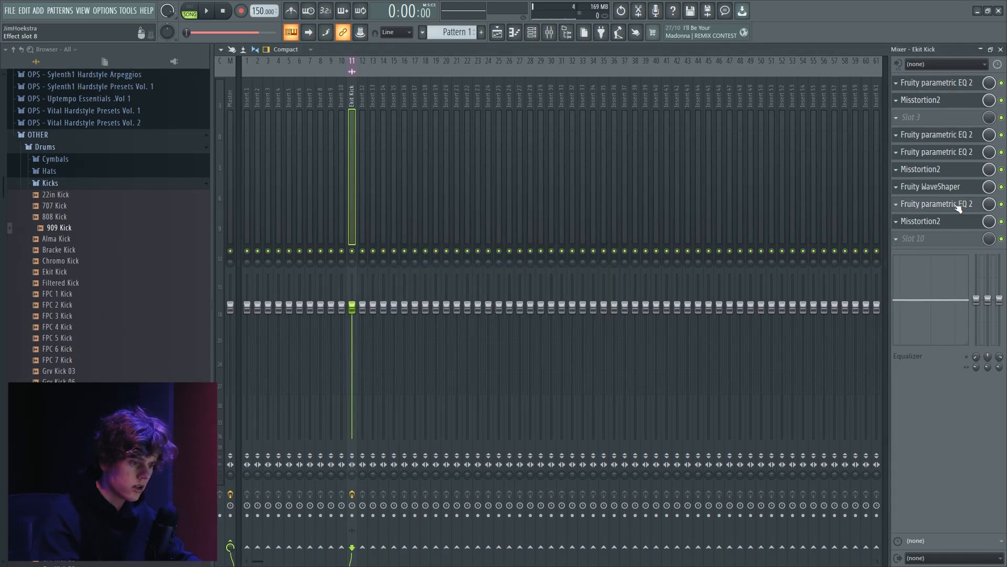
pyautogui.scroll(-2, 958, 208)
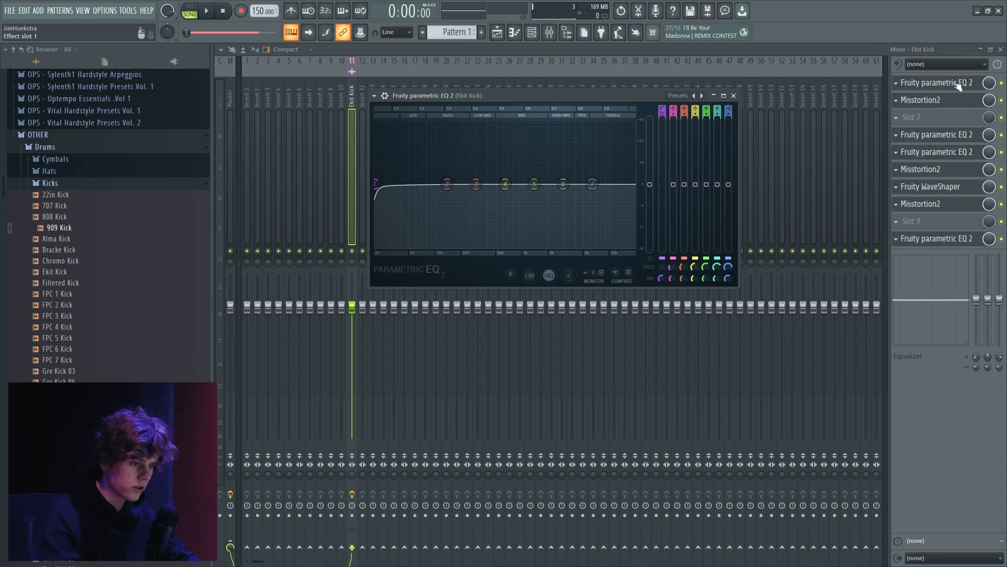
pyautogui.click(959, 237)
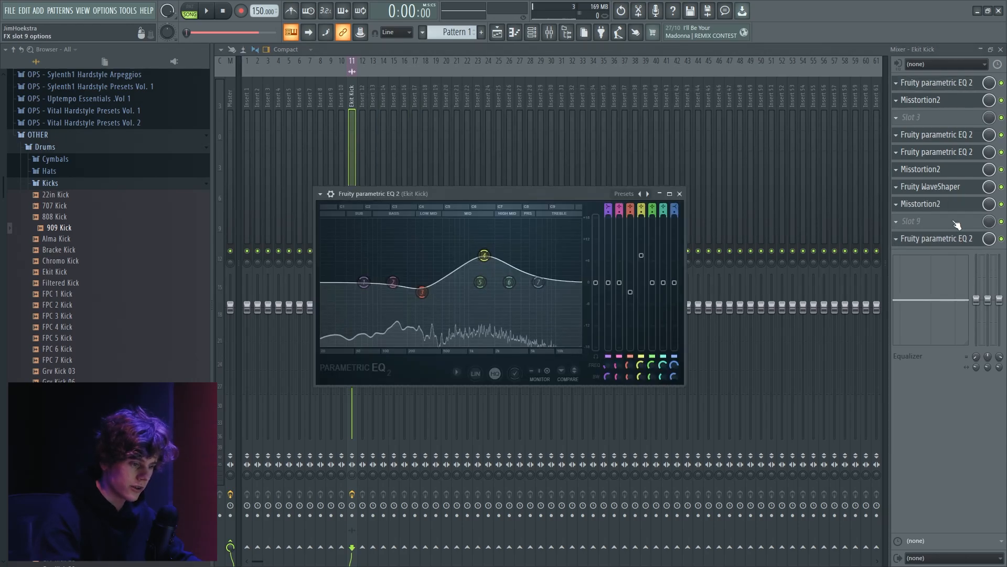
# Swap the slot 7 WaveShaper with the slot 10 EQ and play back the kick.
pyautogui.scroll(4, 957, 215)
pyautogui.click(958, 236)
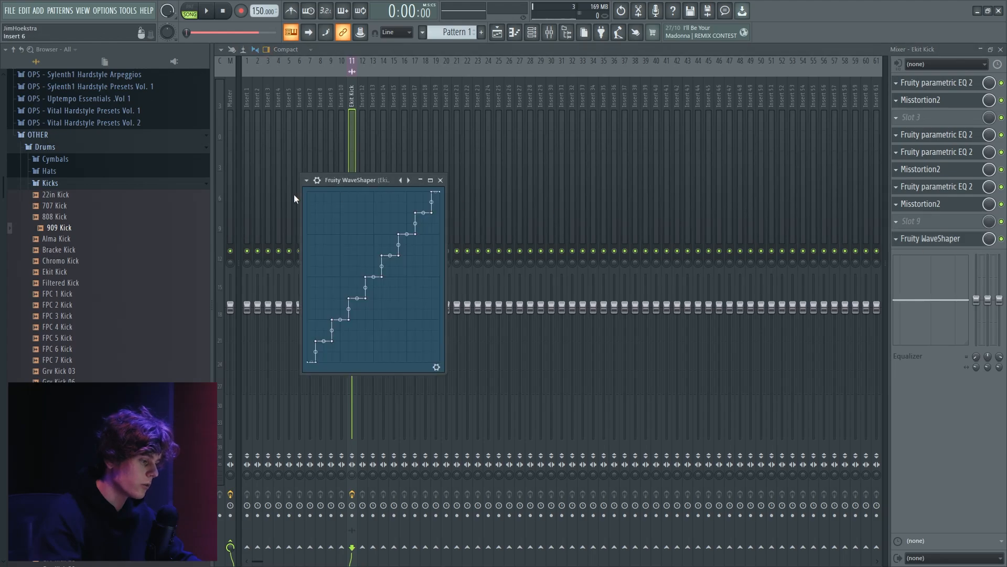
pyautogui.press('Escape')
pyautogui.press('space')
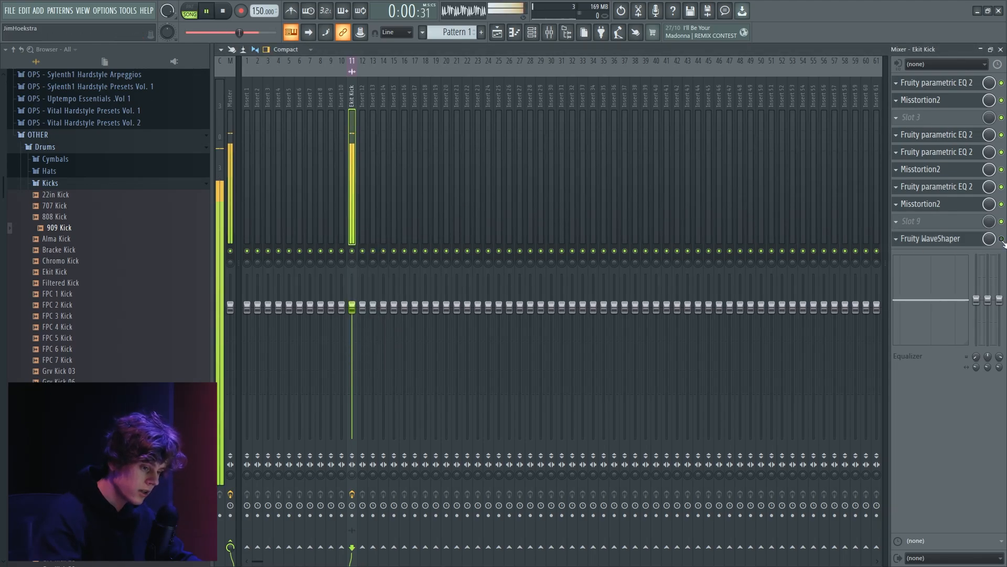
# Lower the slot 10 WaveShaper's Pre amp to about 47% and compare the kick with the effect bypassed.
pyautogui.click(970, 240)
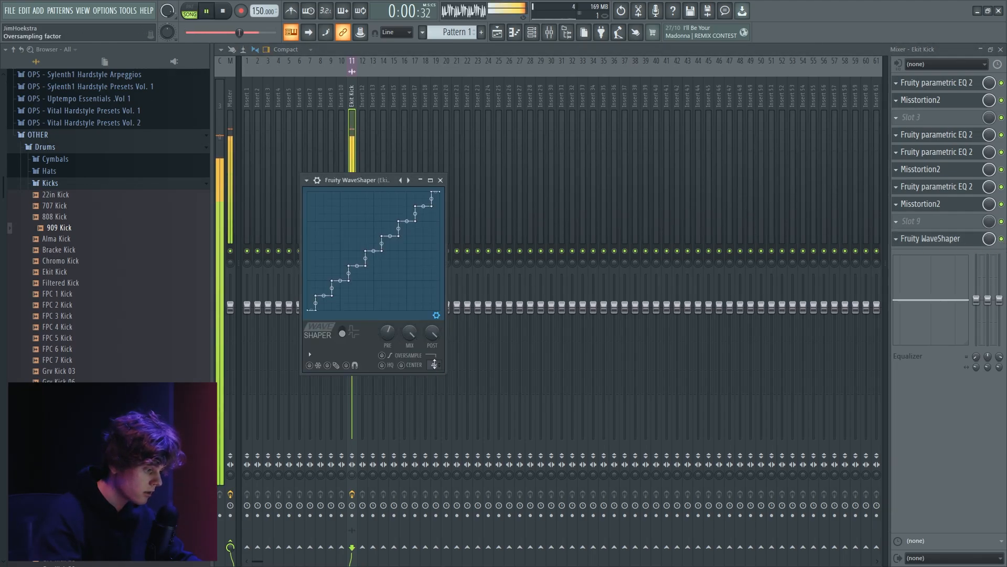
pyautogui.moveTo(387, 331); pyautogui.dragTo(387, 332)
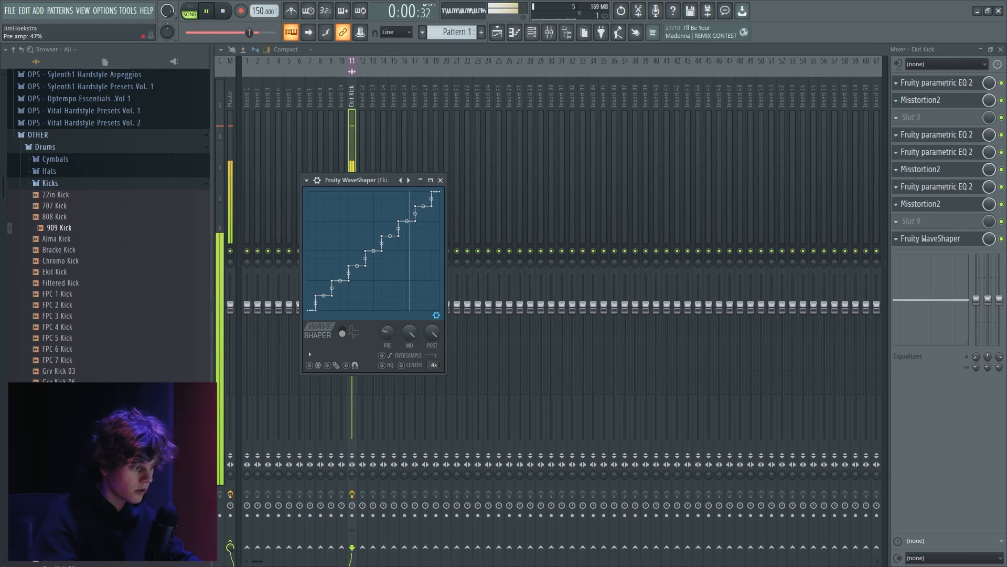
pyautogui.click(1002, 240)
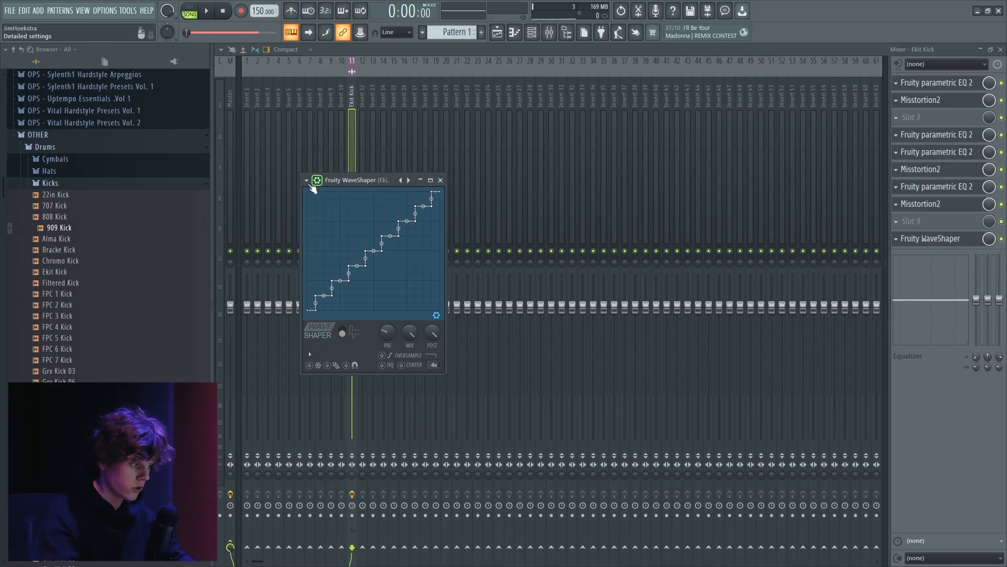
pyautogui.click(306, 180)
pyautogui.moveTo(348, 221)
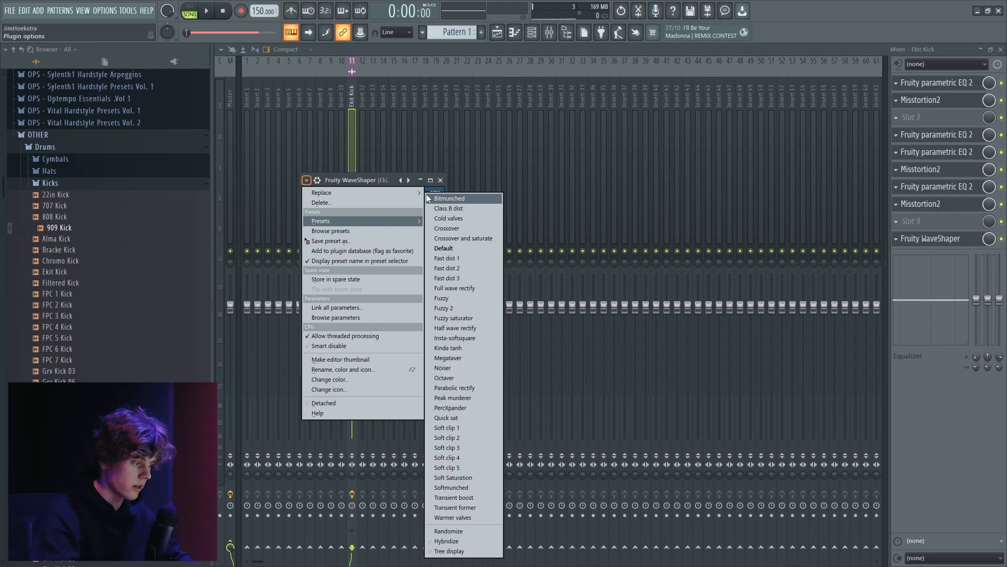
pyautogui.click(938, 231)
# Audition the WaveShaper at different positions in the effect chain, settle it in slot 7 and set its mix level to about 82%.
pyautogui.moveTo(952, 243); pyautogui.dragTo(952, 207)
pyautogui.press('space')
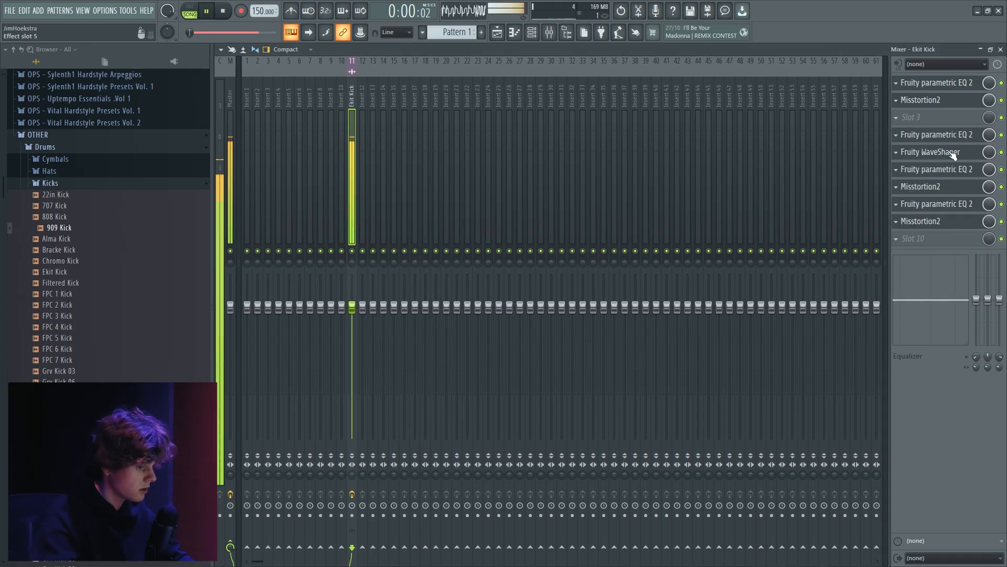
pyautogui.moveTo(953, 122); pyautogui.dragTo(953, 104)
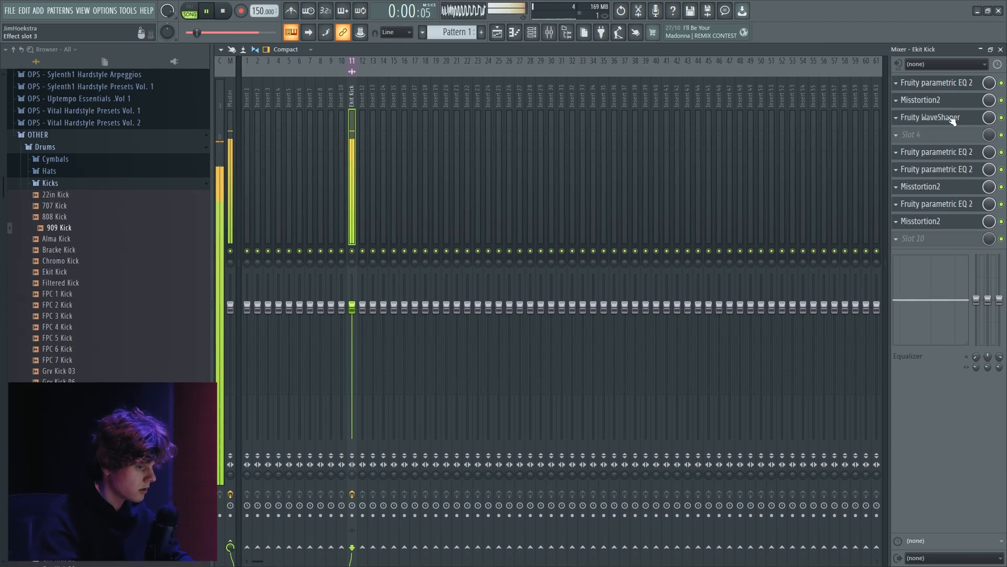
pyautogui.press('space')
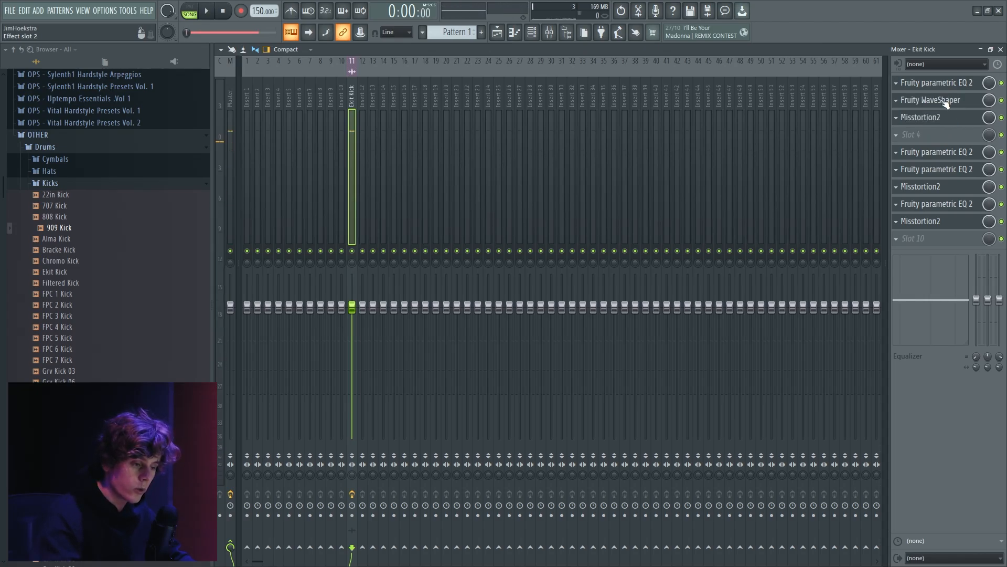
pyautogui.moveTo(946, 104); pyautogui.dragTo(944, 190)
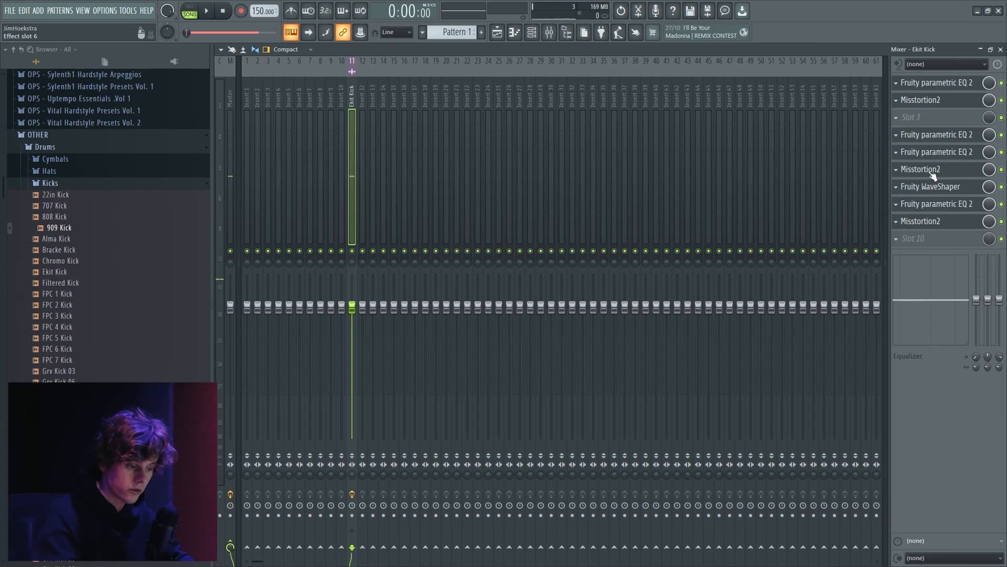
pyautogui.press('space')
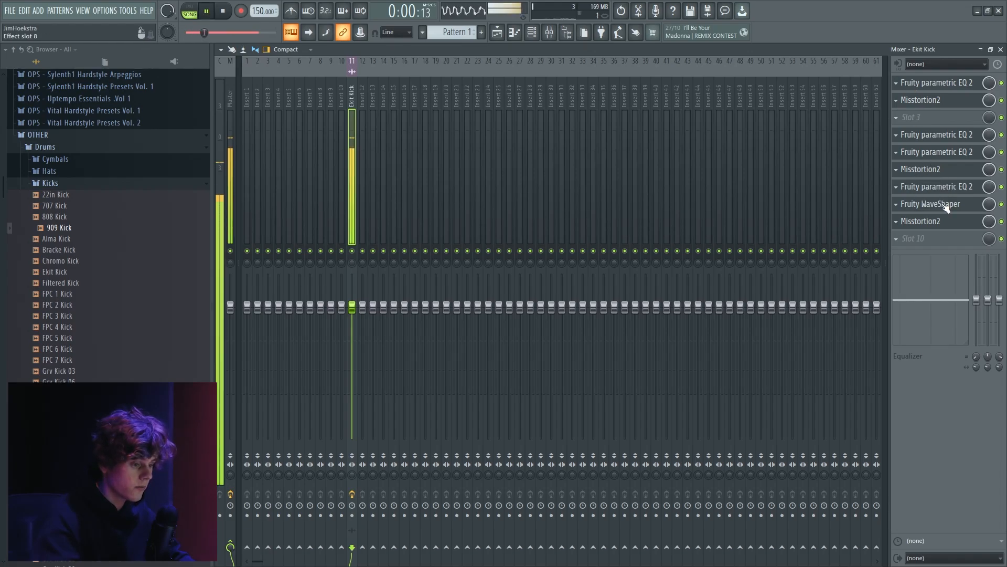
pyautogui.click(945, 188)
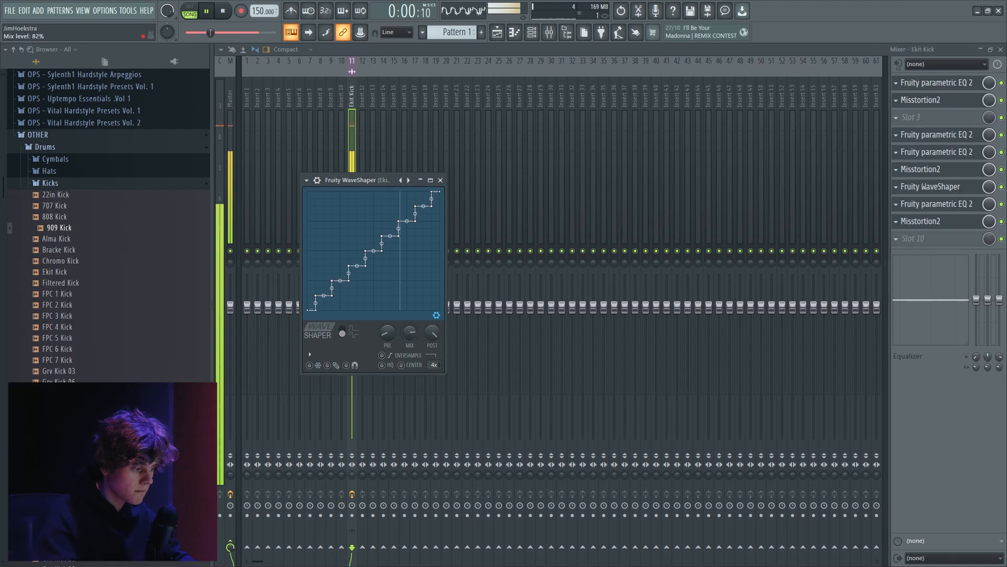
# Load Fruity Parametric EQ 2 in slot 10 and boost band 6 in the treble near 14 kHz during playback.
pyautogui.click(934, 237)
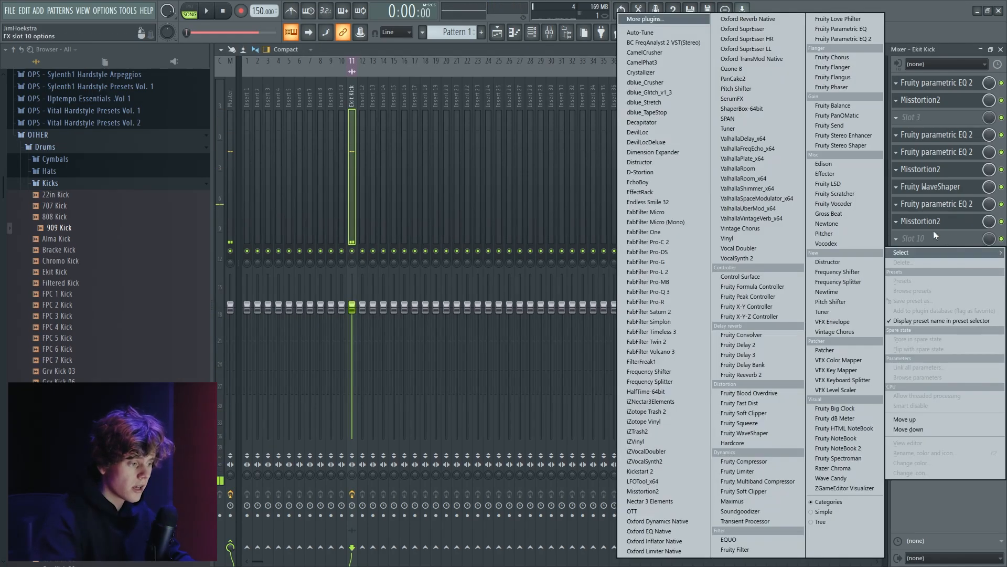
pyautogui.click(861, 26)
pyautogui.press('space')
pyautogui.moveTo(433, 207); pyautogui.dragTo(486, 177)
pyautogui.press('space')
pyautogui.press('space')
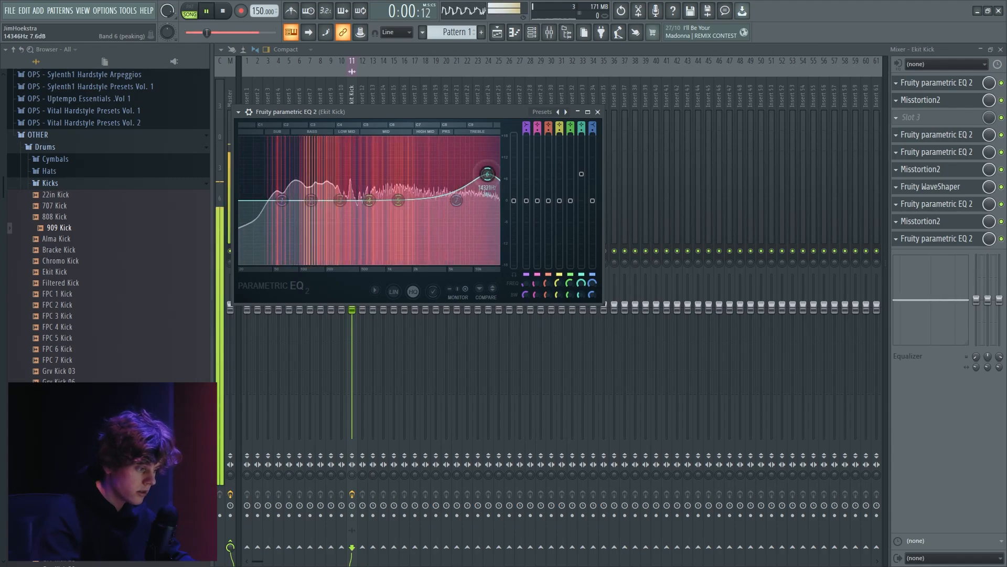
pyautogui.press('space')
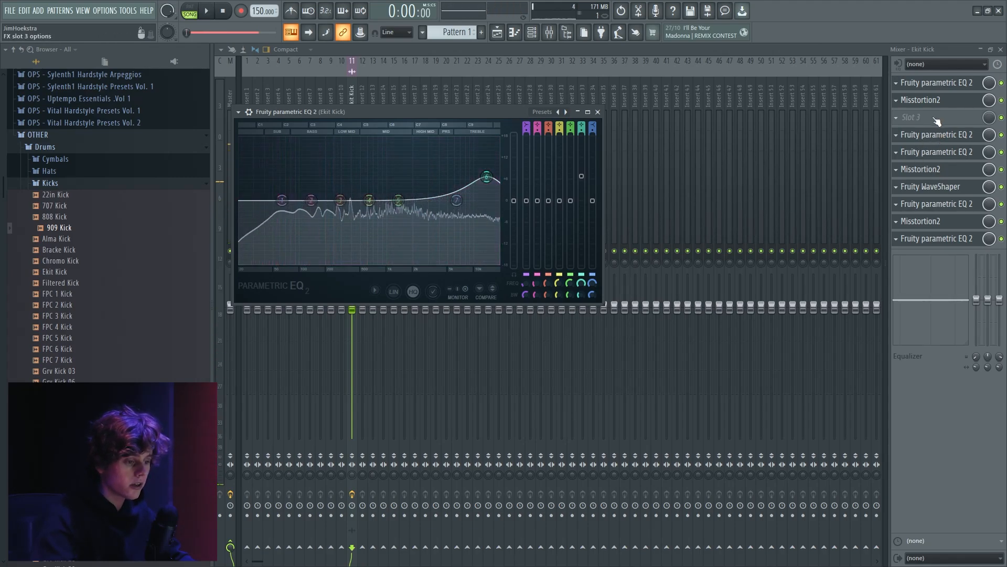
# Move the two middle EQs up to slots 3 and 4, and boost band 4 of the slot 4 EQ about 7.8 dB near 554 Hz.
pyautogui.moveTo(936, 119); pyautogui.dragTo(940, 135)
pyautogui.click(936, 135)
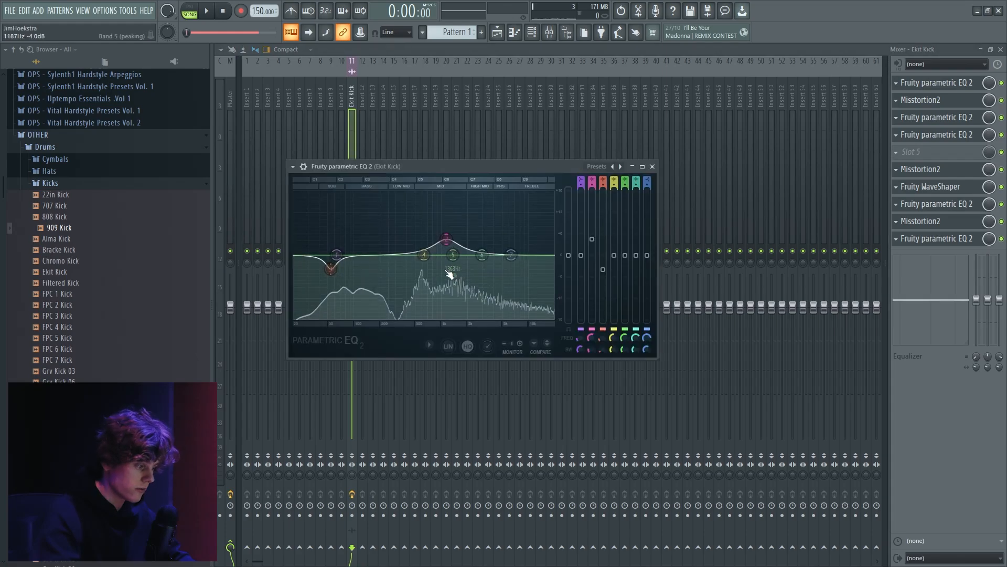
pyautogui.press('space')
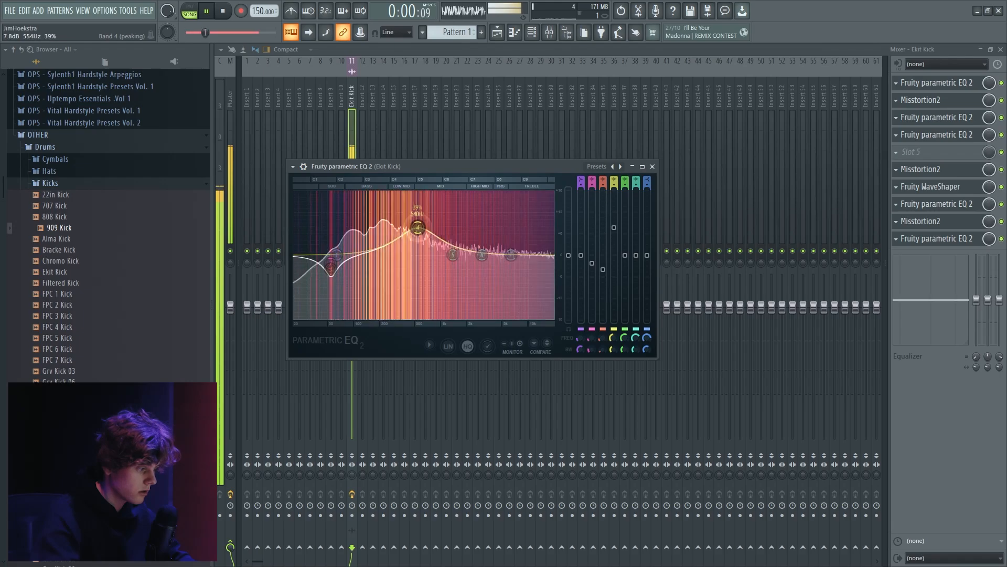
# Raise band 4 of the slot 4 EQ to 18 dB and boost band 5 by 3 dB near 669 Hz while auditioning the kick.
pyautogui.moveTo(446, 196); pyautogui.dragTo(434, 210)
pyautogui.press('space')
pyautogui.press('space')
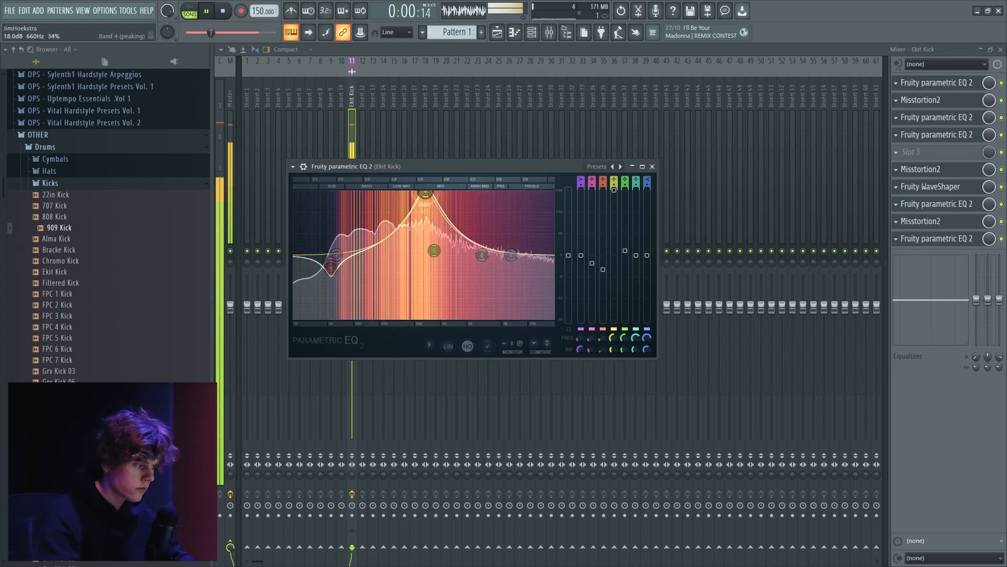
pyautogui.moveTo(434, 251); pyautogui.dragTo(426, 222)
pyautogui.press('space')
pyautogui.press('space')
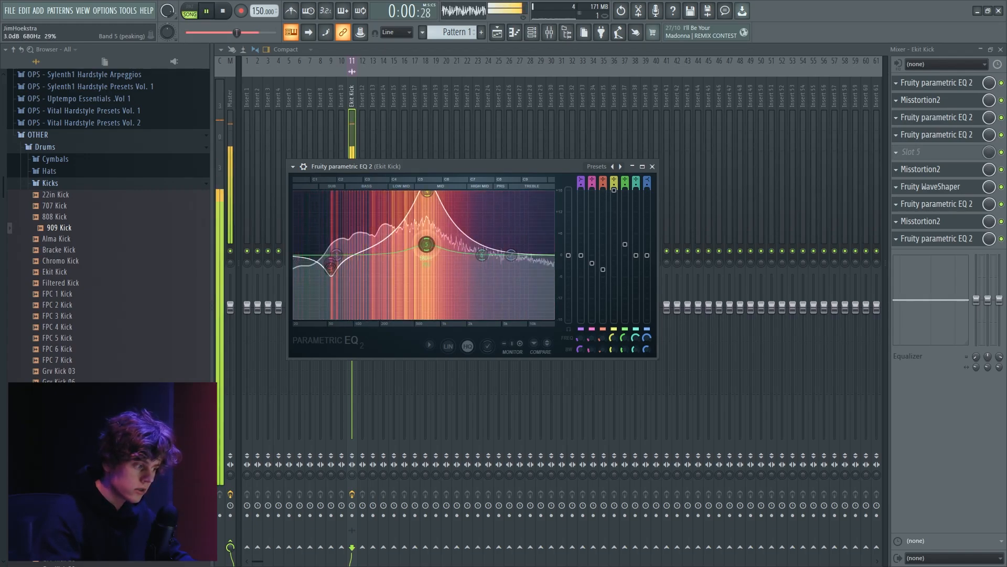
pyautogui.press('space')
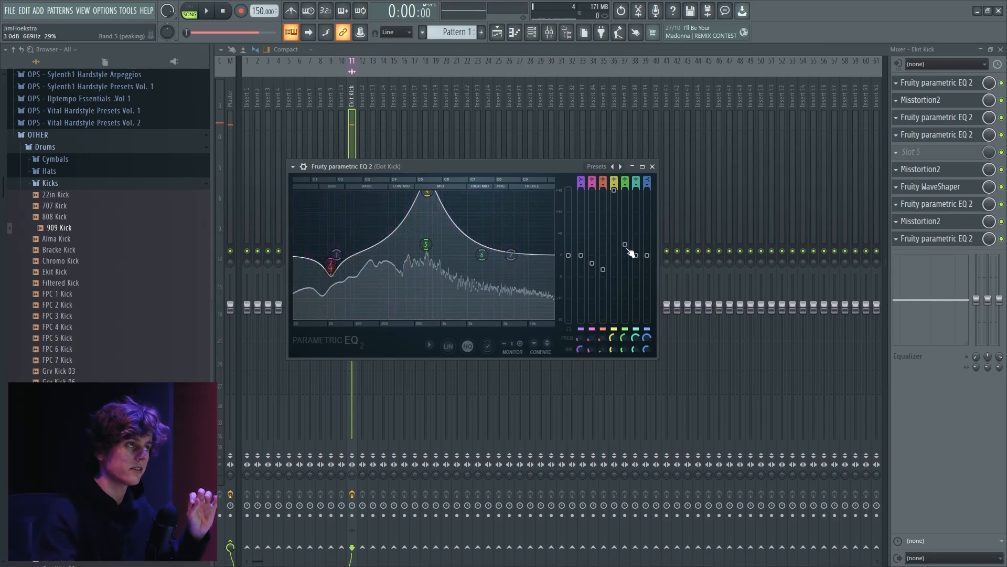
pyautogui.rightClick(627, 253)
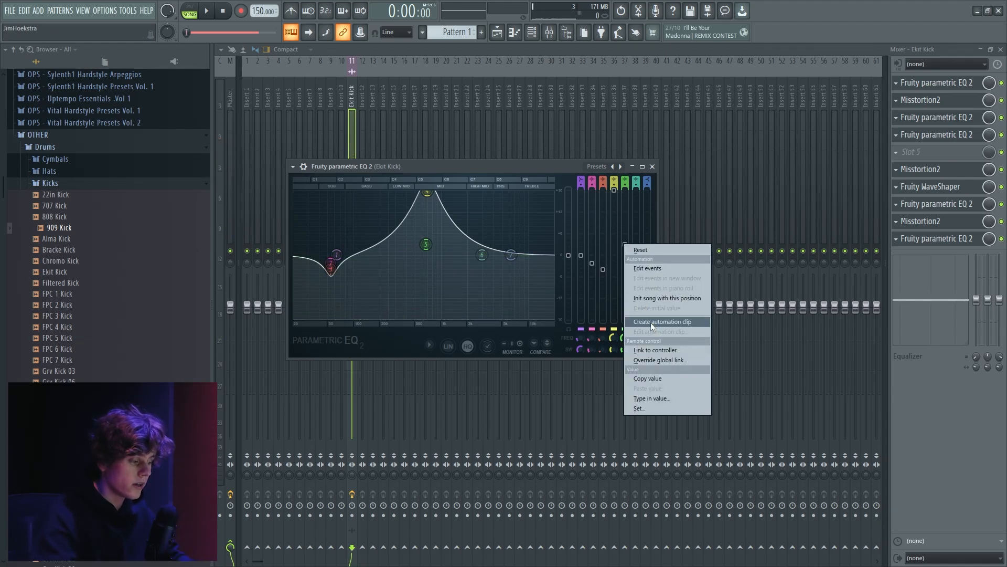
pyautogui.click(613, 194)
pyautogui.rightClick(615, 188)
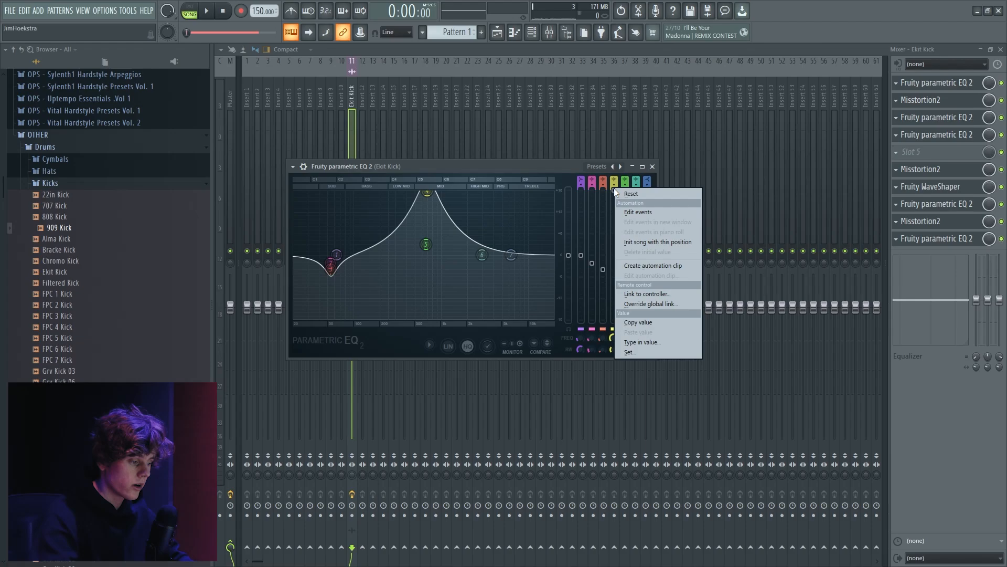
pyautogui.click(643, 265)
pyautogui.click(508, 32)
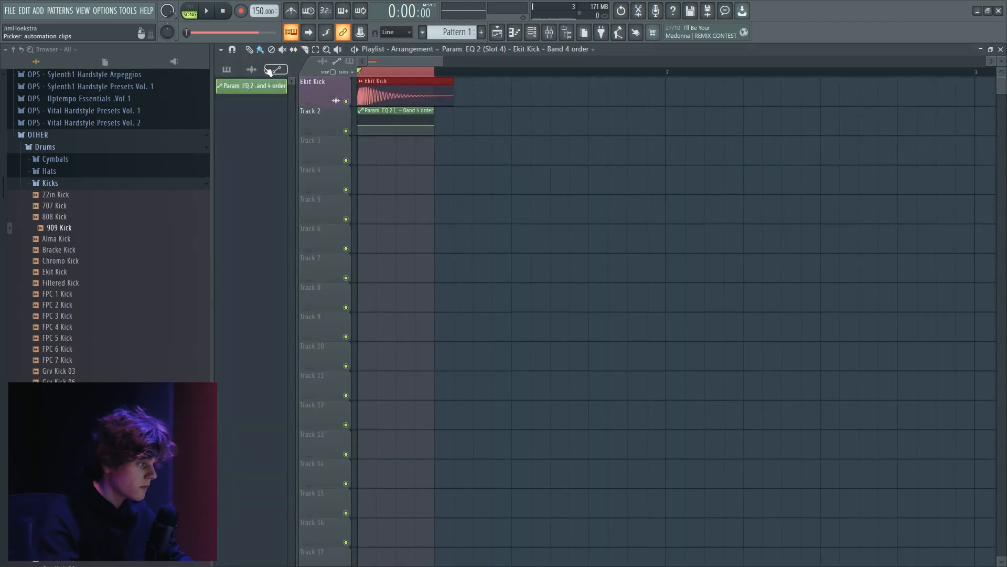
pyautogui.rightClick(270, 82)
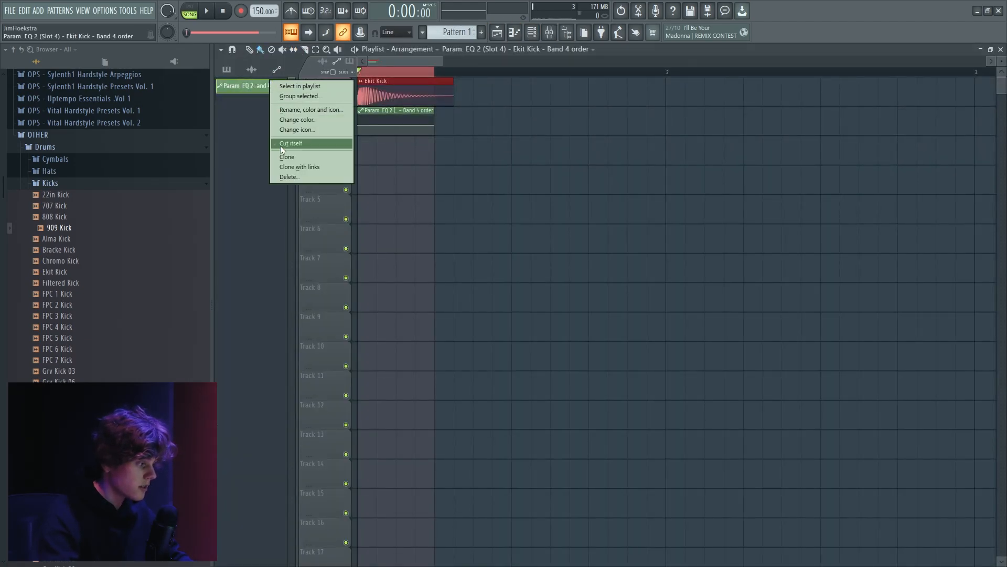
pyautogui.click(315, 172)
pyautogui.click(541, 323)
# Create an automation clip for the band 4 level of the slot 4 EQ, with the band at 18 dB.
pyautogui.click(549, 32)
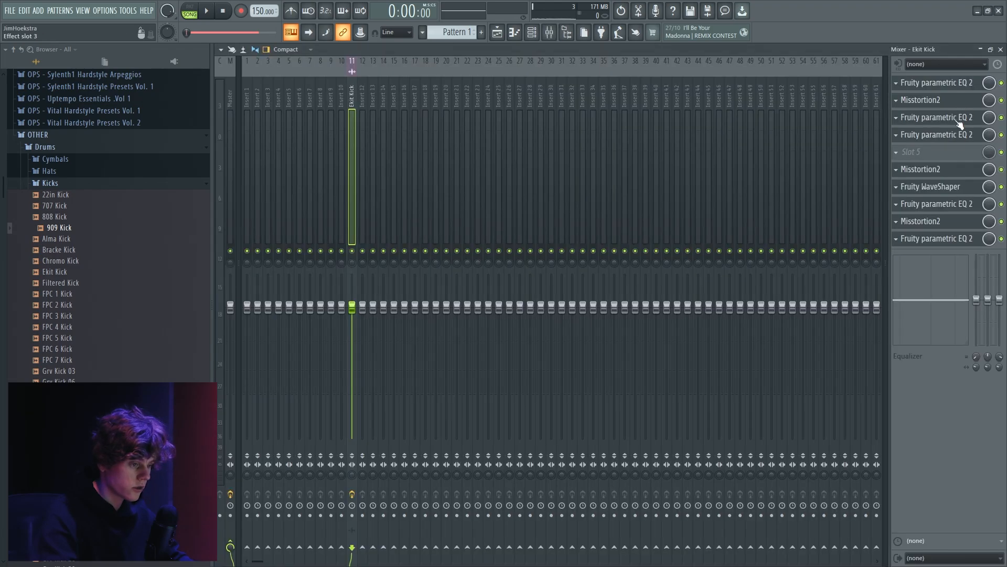
pyautogui.click(955, 136)
pyautogui.moveTo(428, 193); pyautogui.dragTo(425, 194)
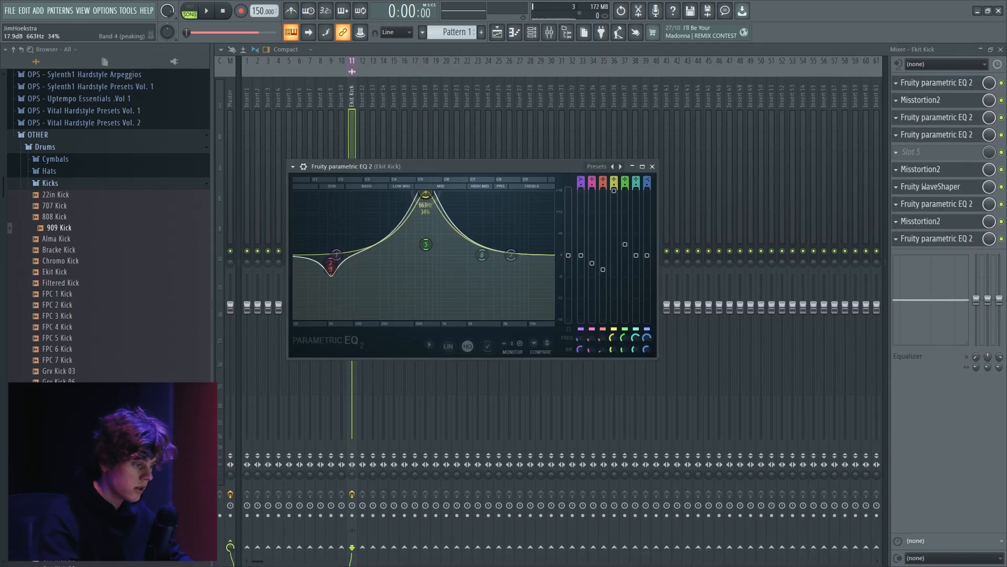
pyautogui.rightClick(616, 192)
pyautogui.click(659, 272)
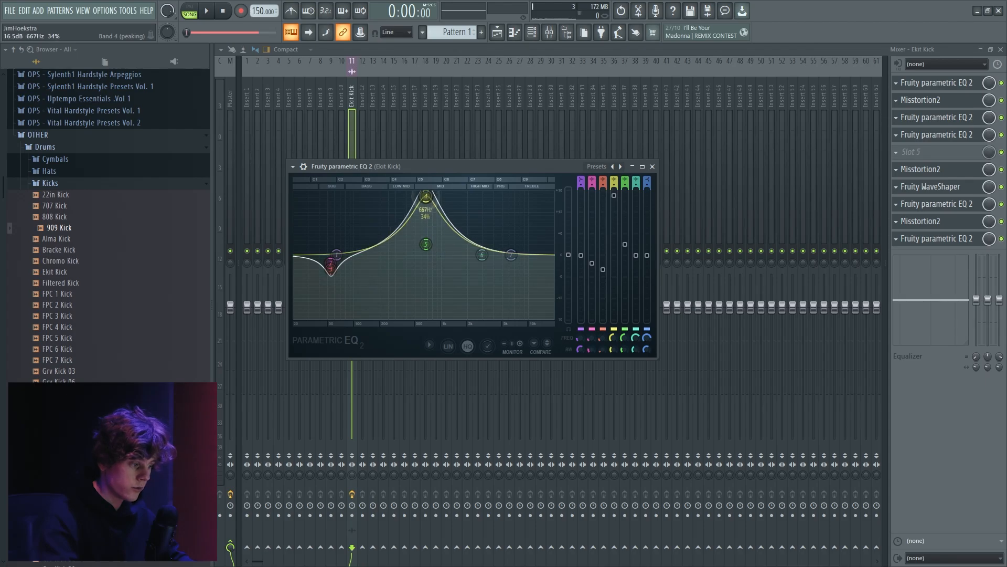
pyautogui.rightClick(615, 192)
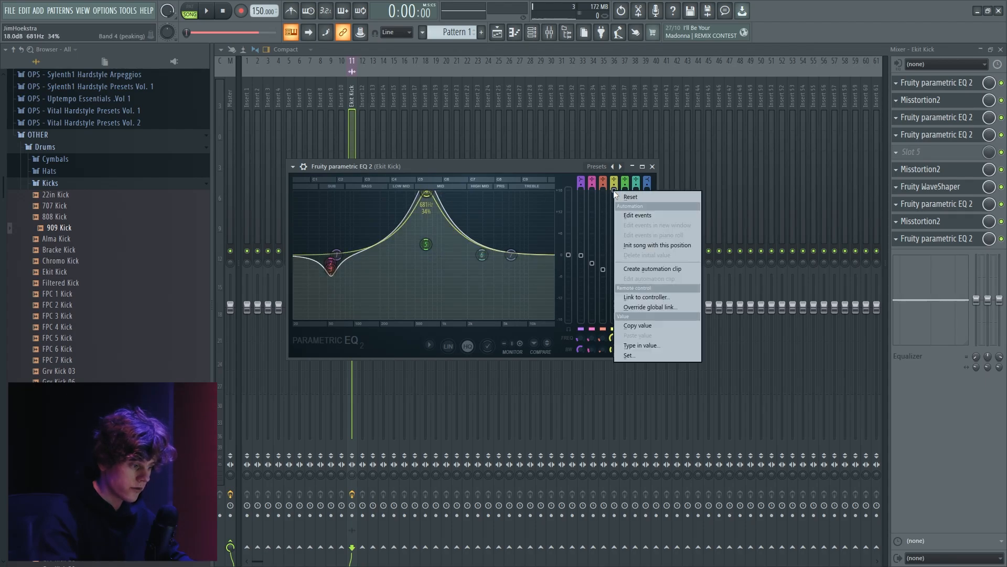
pyautogui.click(653, 269)
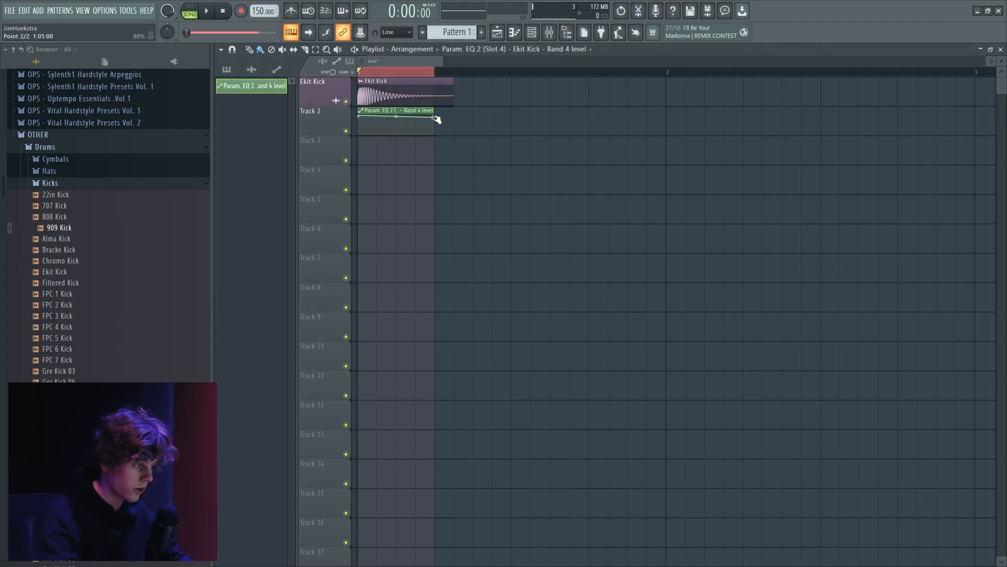
# Shape the band 4 level automation to stay high at the kick's start and curve down towards its end, checking it in playback.
pyautogui.press('space')
pyautogui.moveTo(396, 120)
pyautogui.mouseDown()
pyautogui.moveTo(434, 126)
pyautogui.moveTo(405, 126)
pyautogui.mouseUp()
pyautogui.rightClick(376, 116)
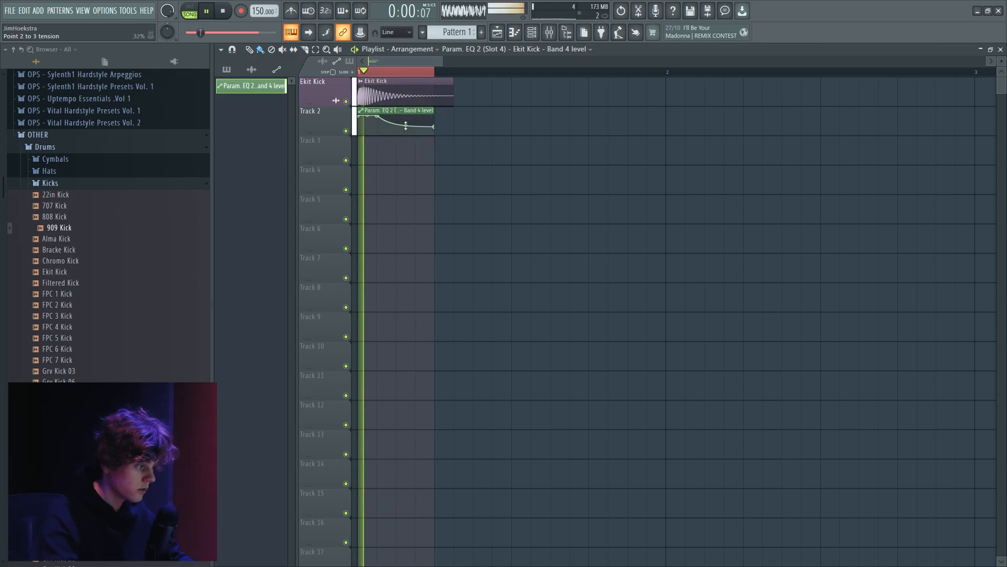
pyautogui.press('space')
# Watch the automated slot 4 EQ during playback and lower its band 5 to about 0 dB.
pyautogui.press('F9')
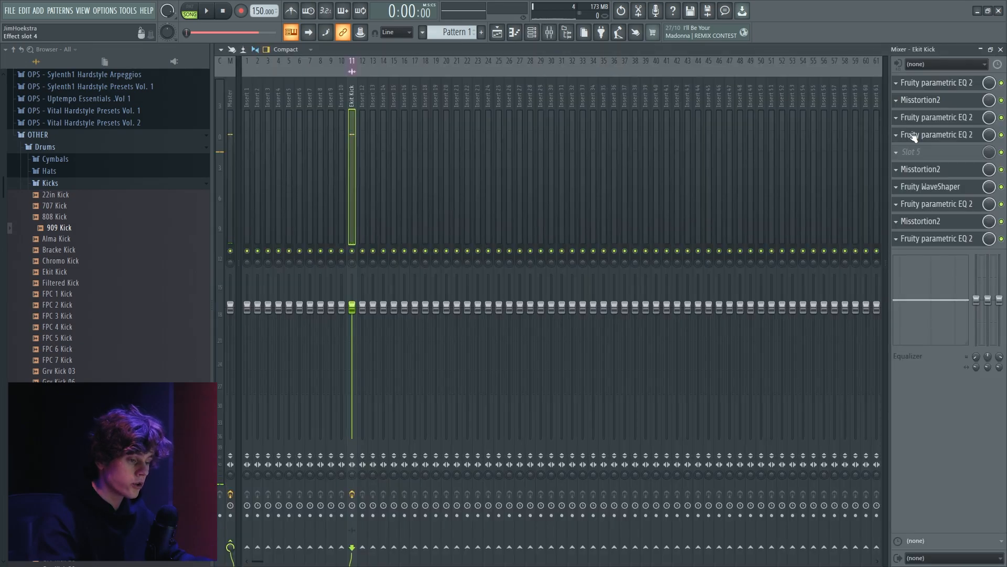
pyautogui.click(937, 139)
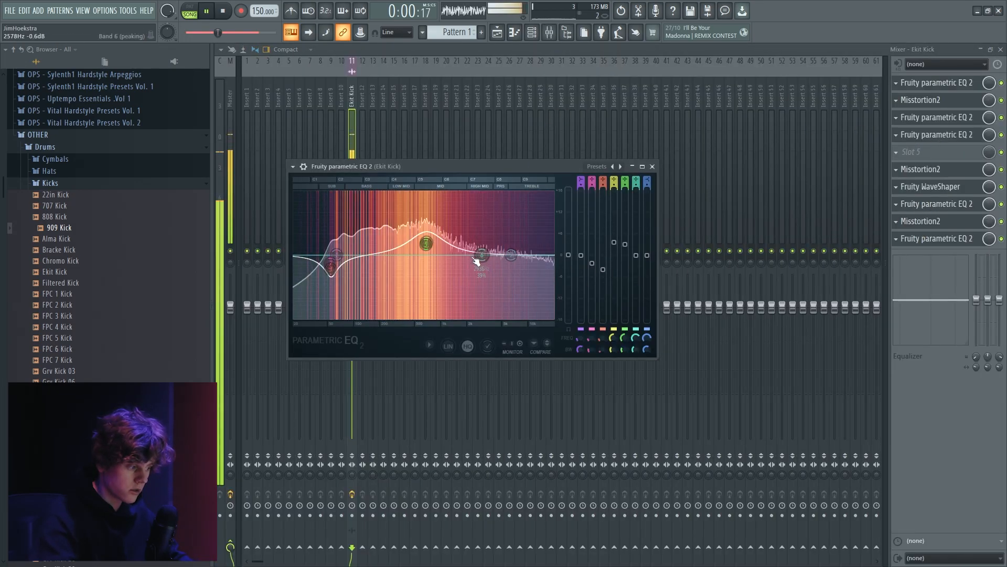
pyautogui.press('space')
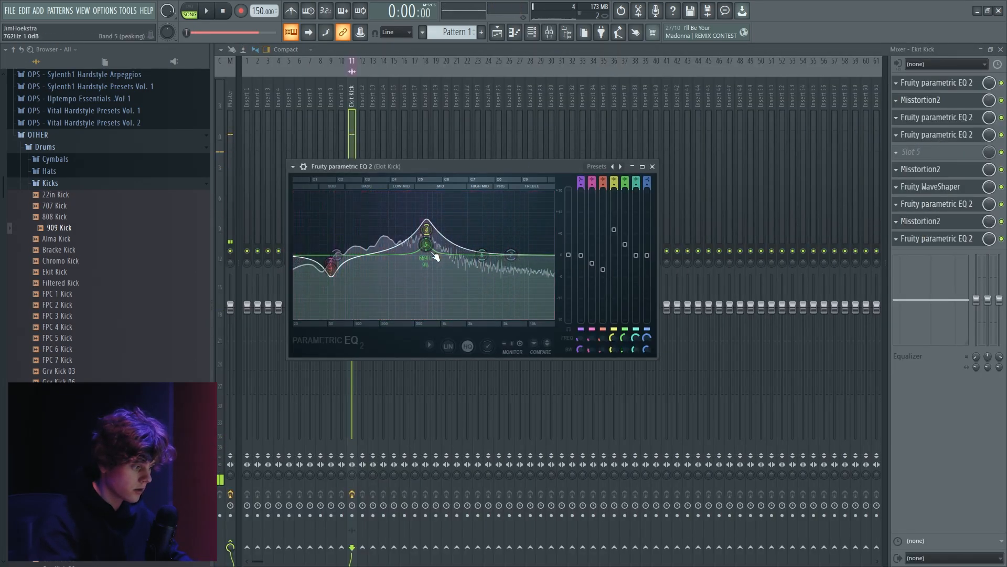
pyautogui.press('space')
pyautogui.moveTo(426, 245)
pyautogui.mouseDown()
pyautogui.moveTo(426, 227)
pyautogui.moveTo(425, 250)
pyautogui.mouseUp()
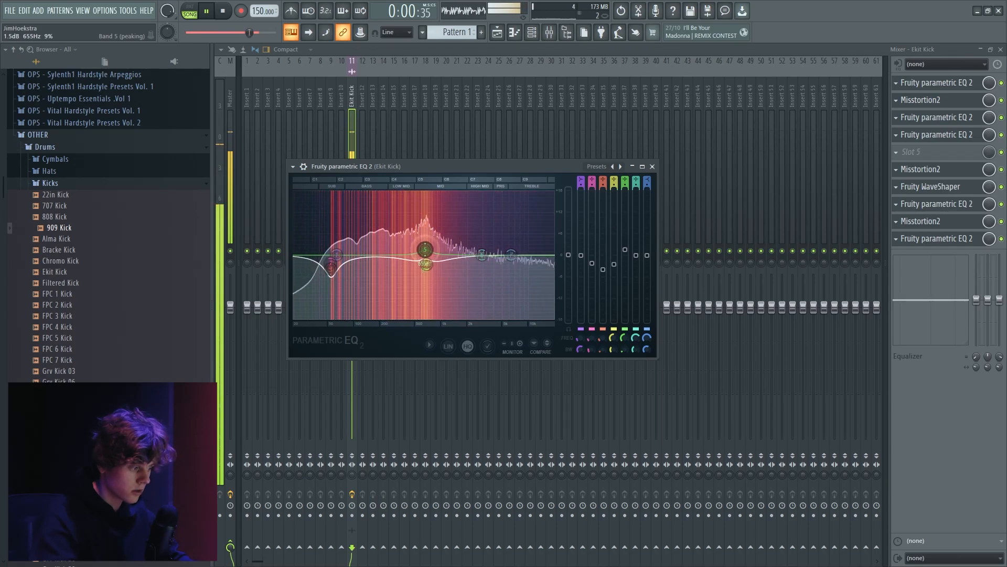
pyautogui.press('space')
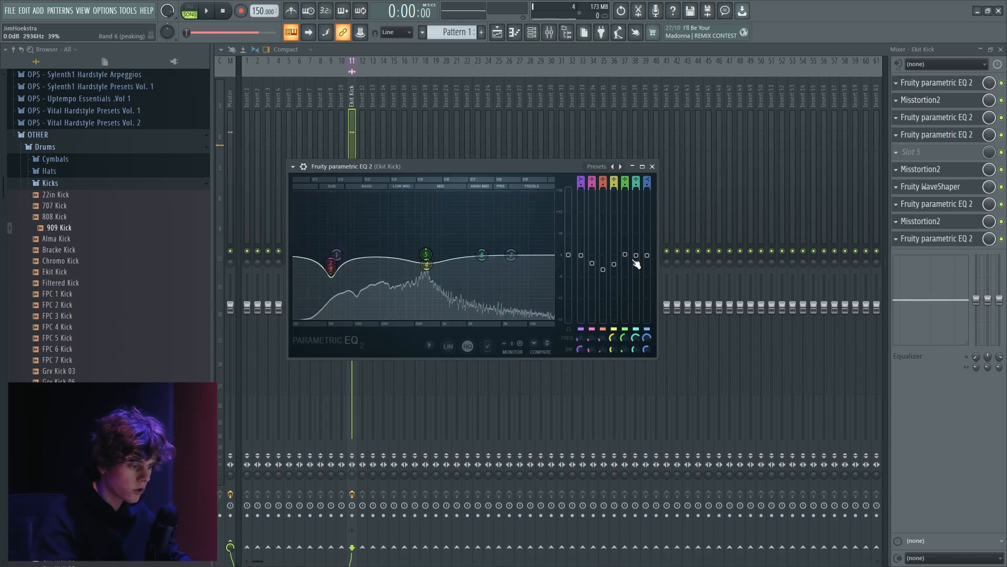
# Create an automation clip for the band 5 level of the slot 4 EQ and show it in the playlist.
pyautogui.rightClick(624, 255)
pyautogui.click(660, 316)
pyautogui.click(497, 32)
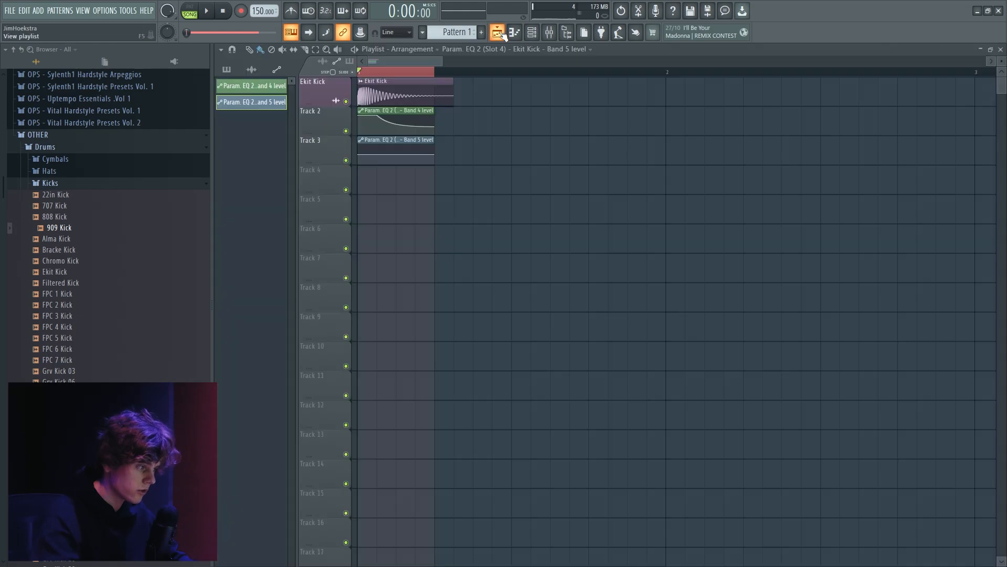
# Shape the band 5 level automation to start slightly raised and curve down early in the kick, checking it in playback.
pyautogui.press('space')
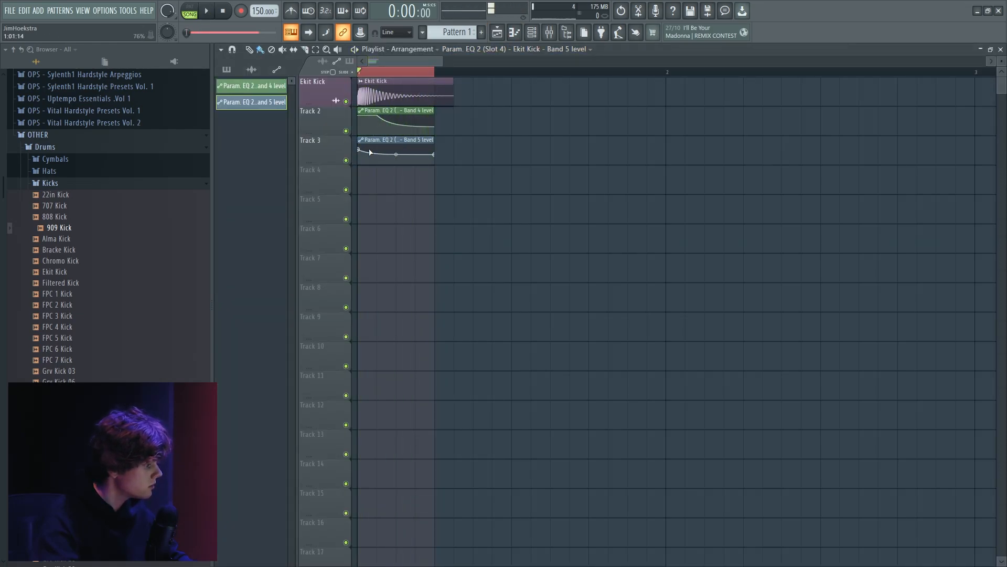
pyautogui.scroll(4, 404, 155)
pyautogui.scroll(1, 424, 152)
pyautogui.moveTo(425, 150); pyautogui.dragTo(373, 151)
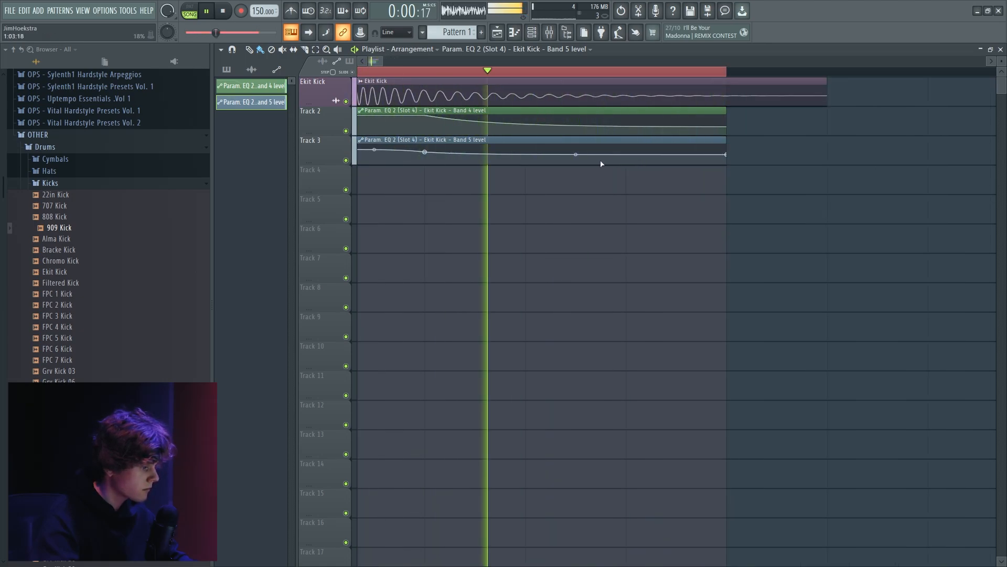
pyautogui.press('space')
# Raise the Fruity WaveShaper's pre gain and set its mix to about 28% while auditioning the kick.
pyautogui.press('F9')
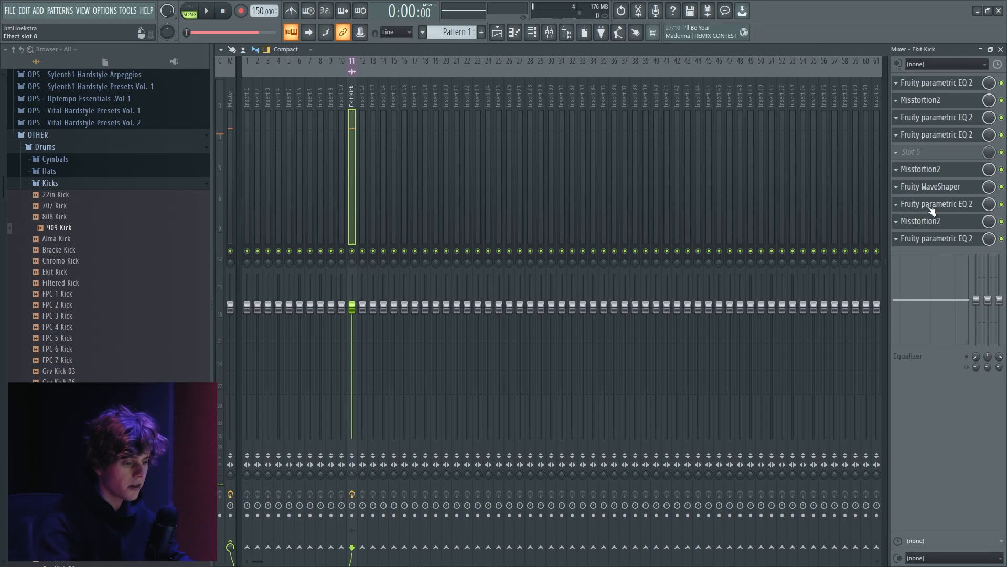
pyautogui.click(945, 187)
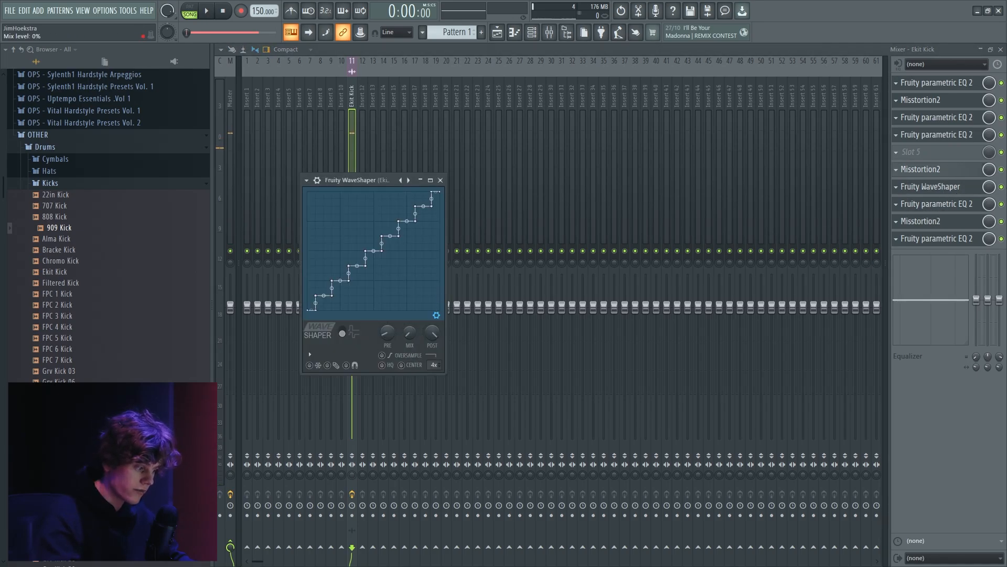
pyautogui.press('space')
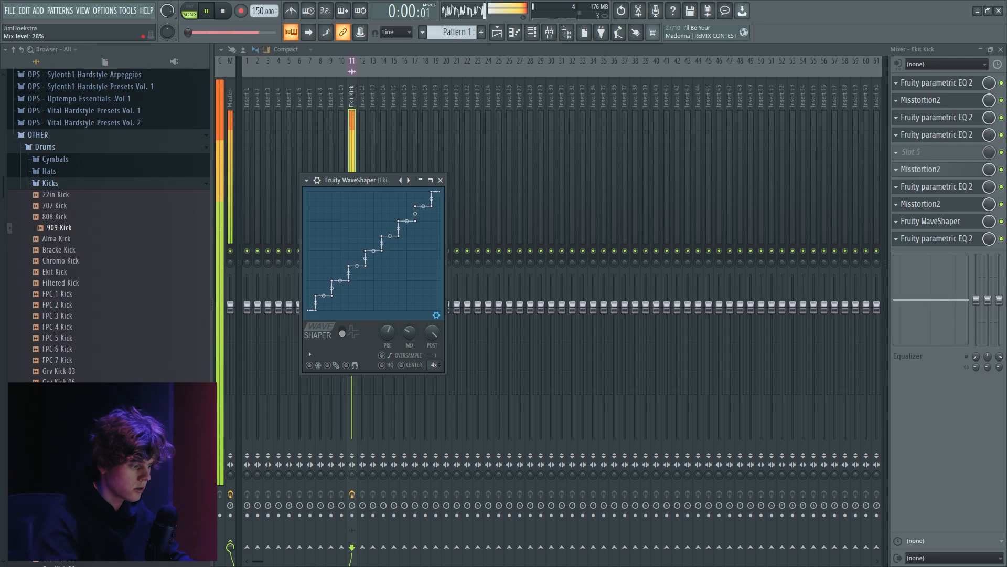
# Reorder the kick's effects during playback so Misstortion2 is in slot 6, the parametric EQ in slot 7 and the WaveShaper in slot 8.
pyautogui.moveTo(924, 226); pyautogui.dragTo(933, 190)
pyautogui.press('space')
pyautogui.scroll(1, 935, 191)
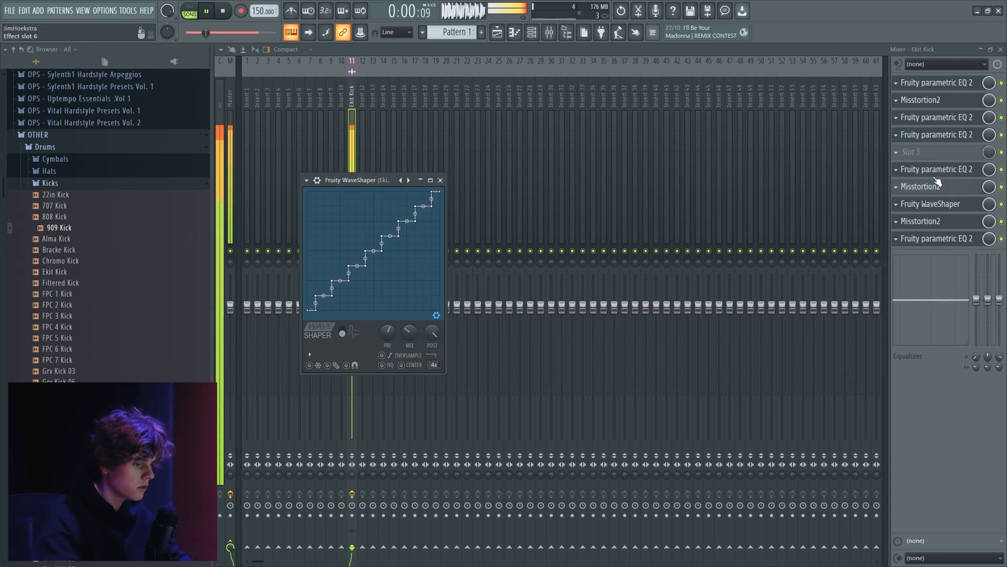
pyautogui.click(941, 173)
pyautogui.scroll(-1, 941, 174)
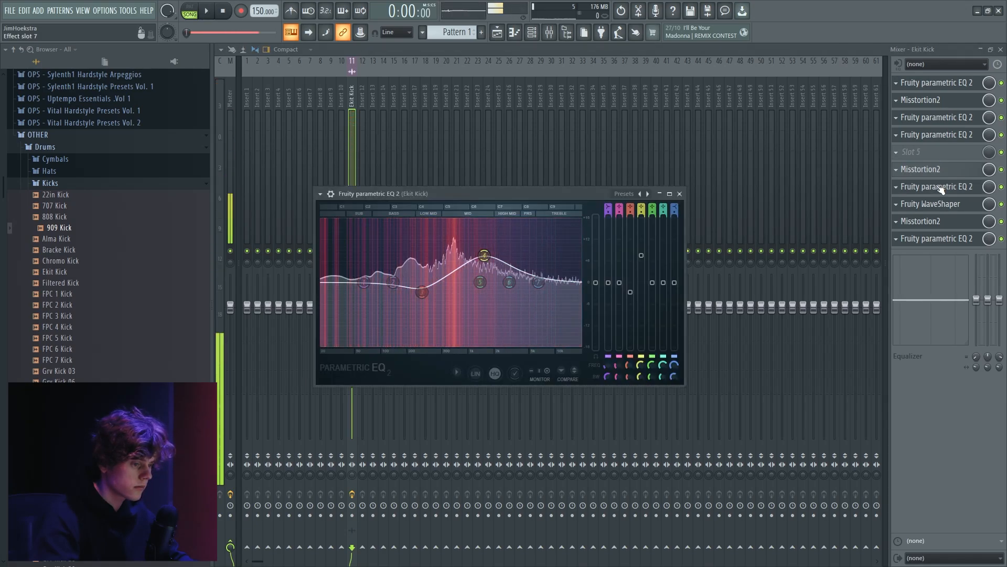
pyautogui.press('space')
# Load Fruity parametric EQ 2 into slot 5 and cut its band 5 by about 3.9 dB at 53 Hz.
pyautogui.click(911, 152)
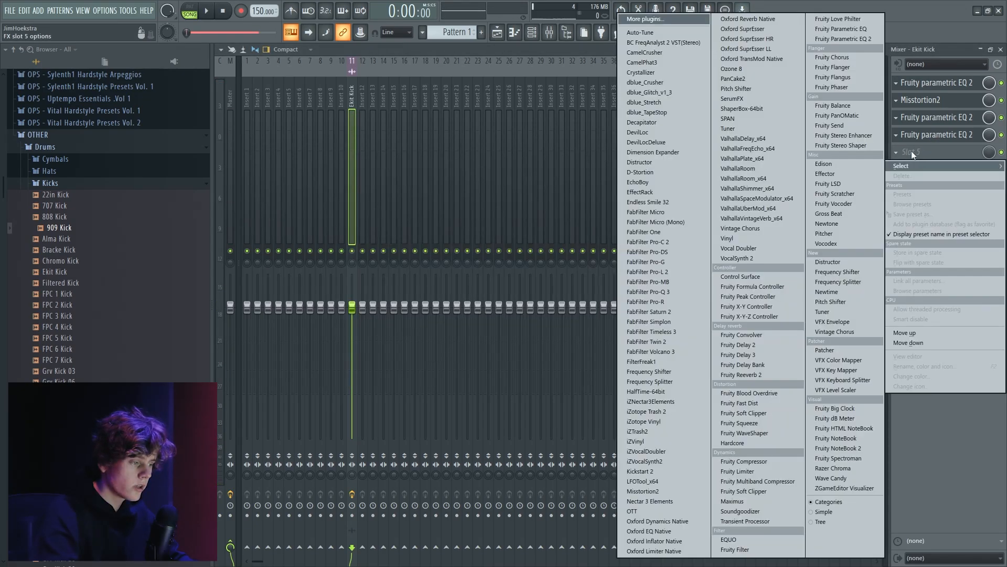
pyautogui.click(843, 38)
pyautogui.press('space')
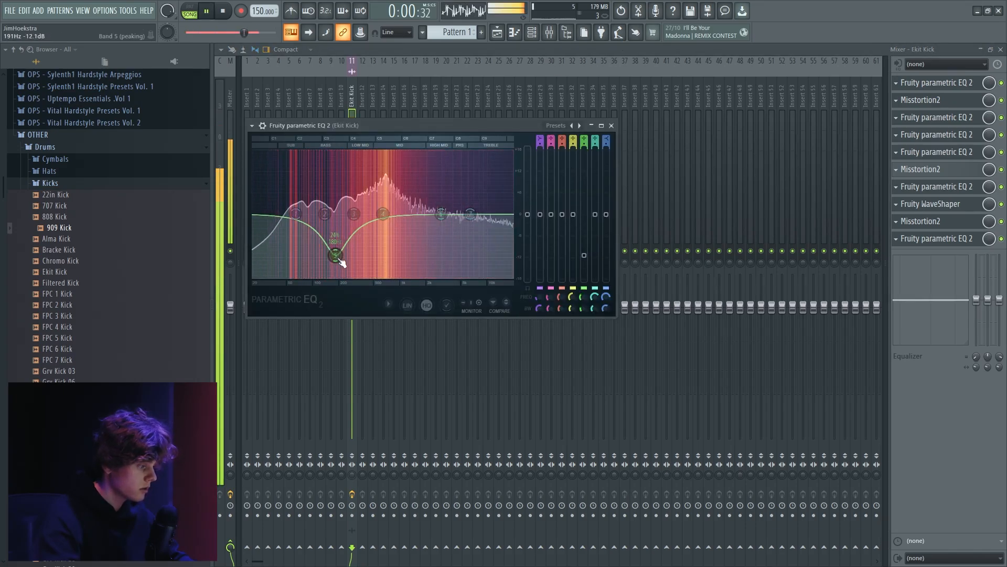
pyautogui.moveTo(341, 262); pyautogui.dragTo(289, 227)
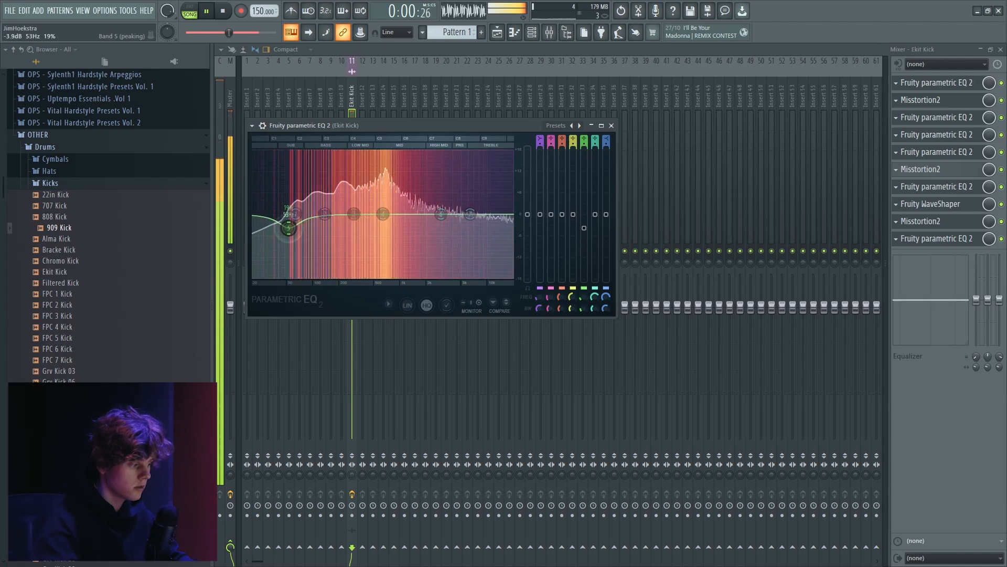
# Boost band 3 of the slot 5 EQ in the upper mids and cut band 4 in the mids during playback.
pyautogui.moveTo(354, 213); pyautogui.dragTo(423, 178)
pyautogui.moveTo(442, 214); pyautogui.dragTo(383, 229)
pyautogui.press('space')
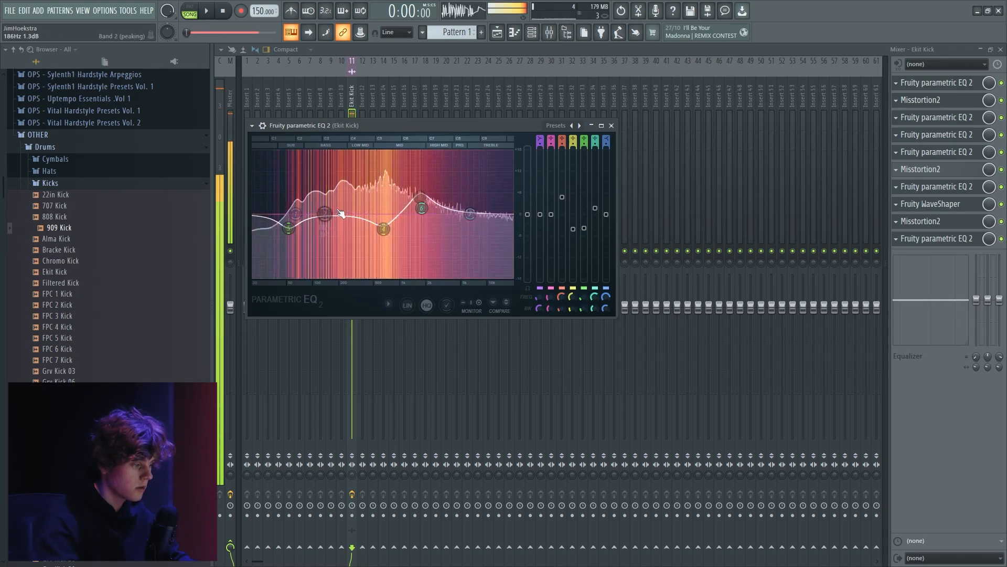
# Move the band 1 high-pass cutoff of the slot 1 EQ up to about 60 Hz while auditioning the kick.
pyautogui.click(938, 120)
pyautogui.click(949, 85)
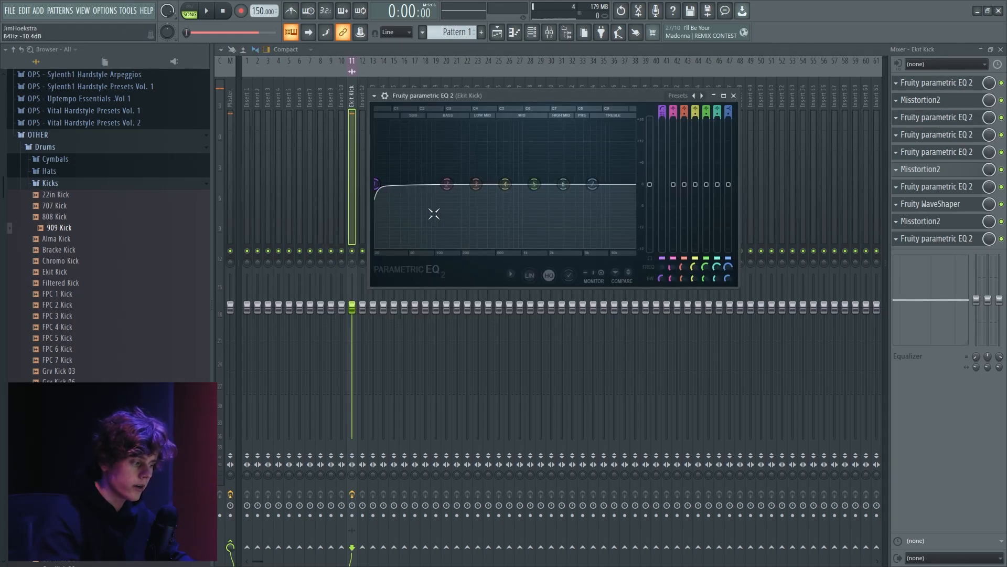
pyautogui.press('space')
pyautogui.moveTo(476, 183)
pyautogui.mouseDown()
pyautogui.moveTo(462, 225)
pyautogui.moveTo(421, 235)
pyautogui.moveTo(414, 219)
pyautogui.moveTo(488, 194)
pyautogui.moveTo(484, 185)
pyautogui.mouseUp()
pyautogui.press('space')
pyautogui.click(940, 85)
pyautogui.click(939, 85)
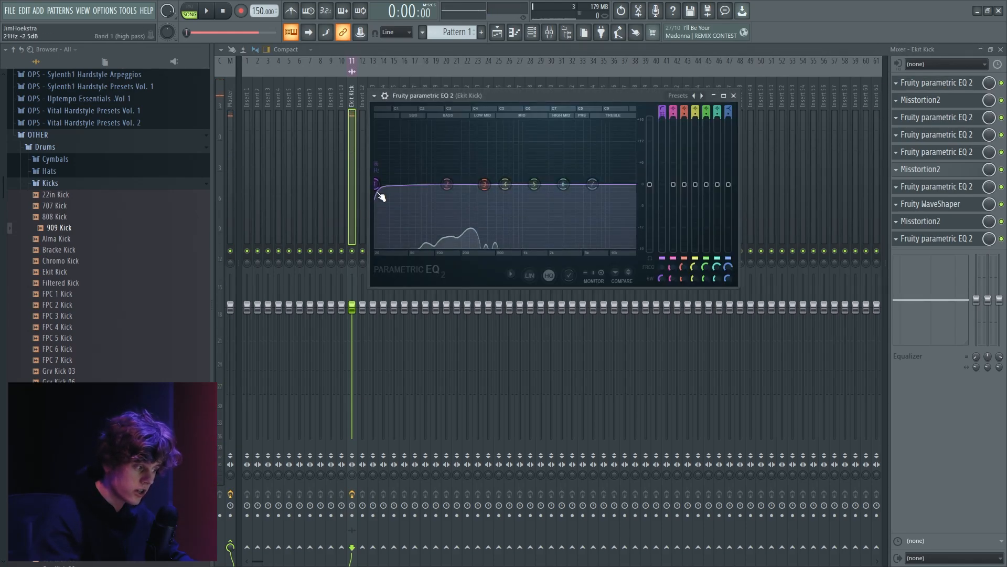
pyautogui.press('space')
pyautogui.moveTo(381, 183); pyautogui.dragTo(429, 212)
pyautogui.press('space')
pyautogui.press('space')
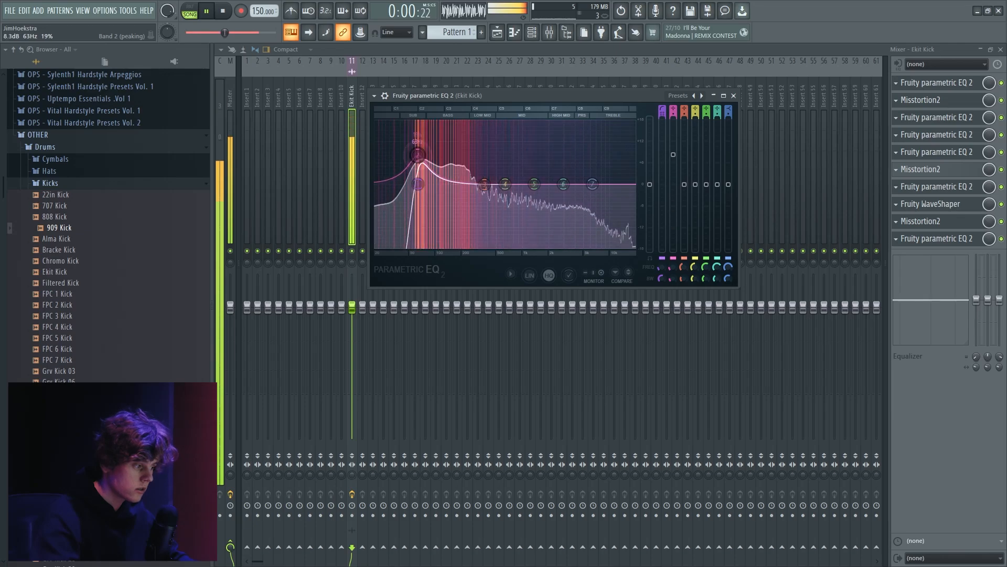
# Lower band 2 of the slot 1 EQ slightly below 0 dB and cut band 3 deeply in the low mids.
pyautogui.moveTo(417, 154); pyautogui.dragTo(422, 197)
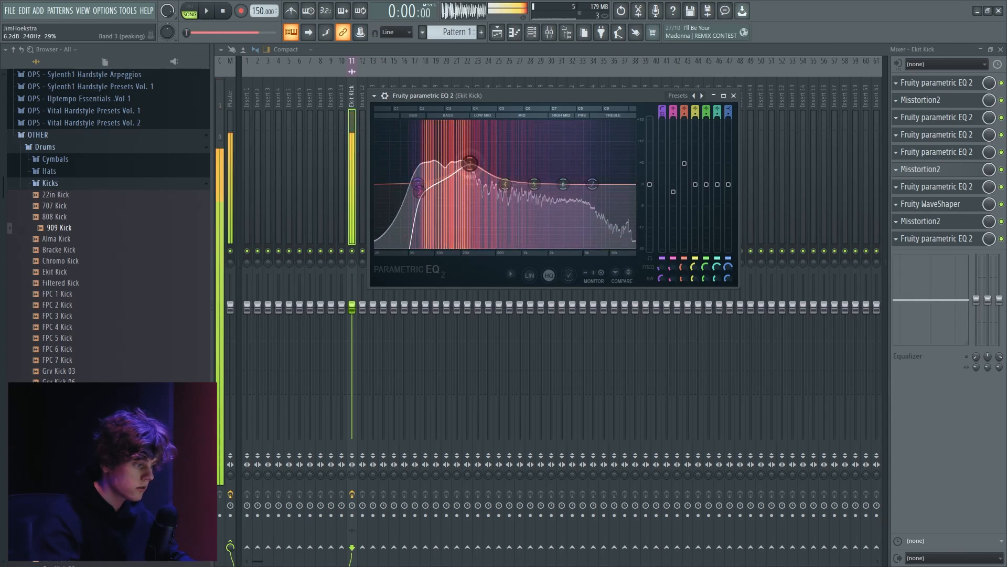
pyautogui.moveTo(470, 163); pyautogui.dragTo(463, 218)
pyautogui.press('space')
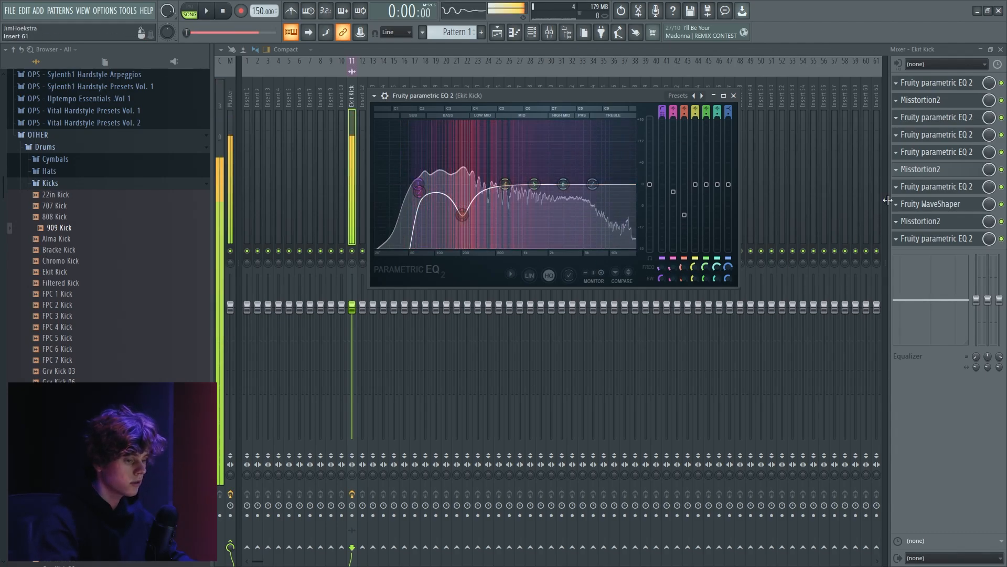
# Raise band 3 of the slot 5 EQ to about 10 dB at 1583 Hz while the kick plays.
pyautogui.press('space')
pyautogui.click(936, 187)
pyautogui.click(945, 154)
pyautogui.click(945, 154)
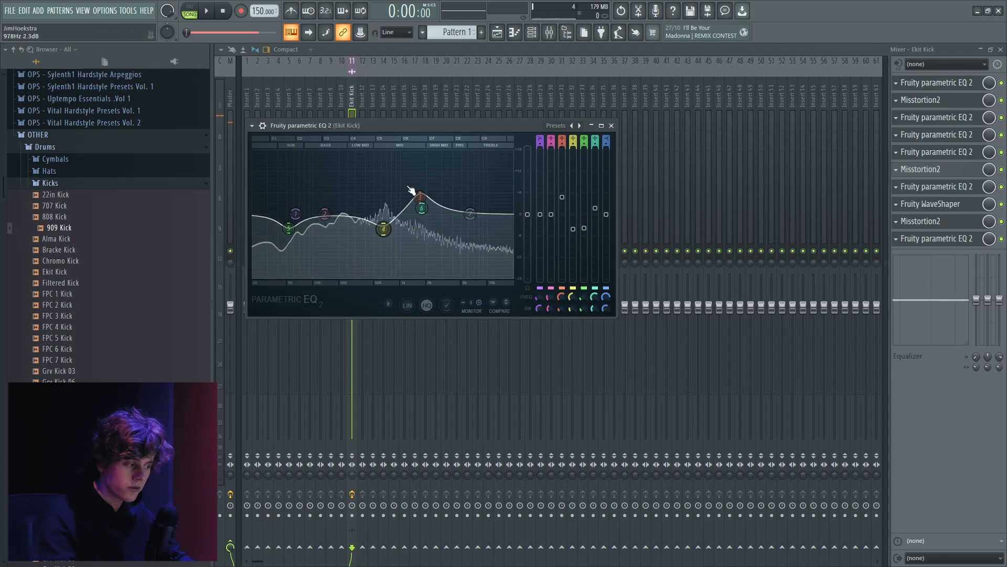
pyautogui.press('space')
pyautogui.moveTo(420, 197); pyautogui.dragTo(420, 192)
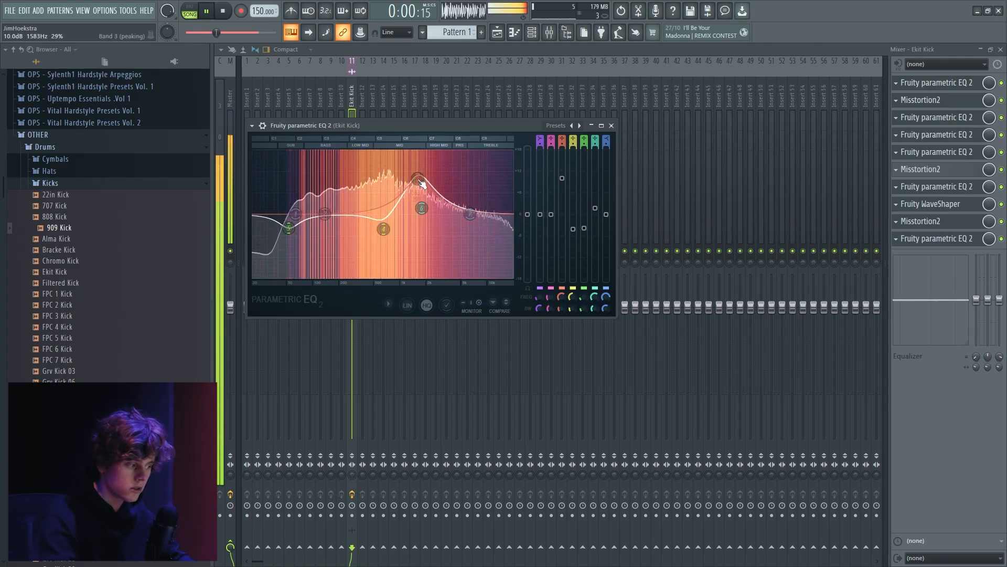
pyautogui.press('space')
# Extend the playlist's time selection to cover the first half of bar 1.
pyautogui.press('F5')
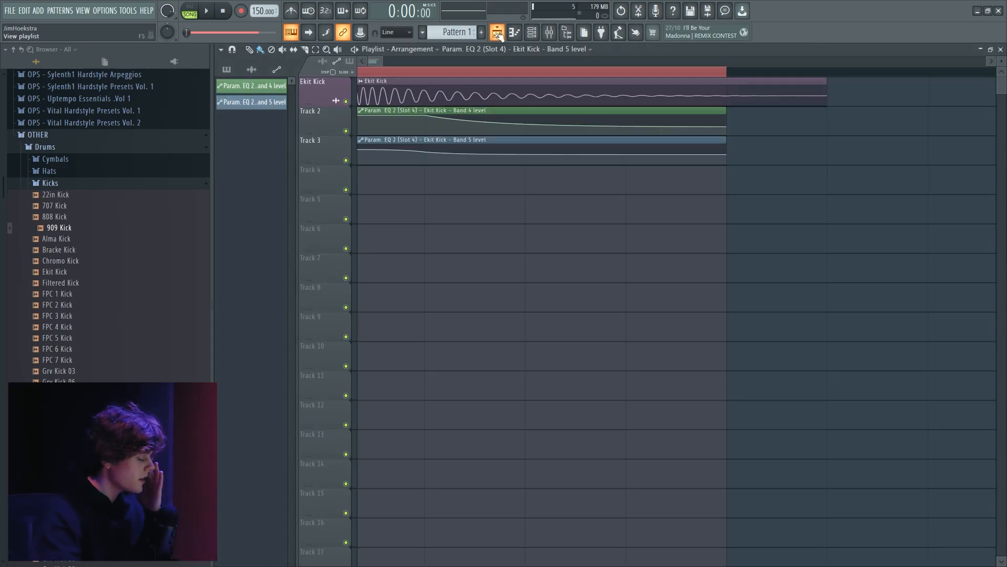
pyautogui.scroll(-2, 407, 202)
pyautogui.moveTo(359, 79); pyautogui.dragTo(509, 80)
pyautogui.click(630, 180)
pyautogui.rightClick(637, 177)
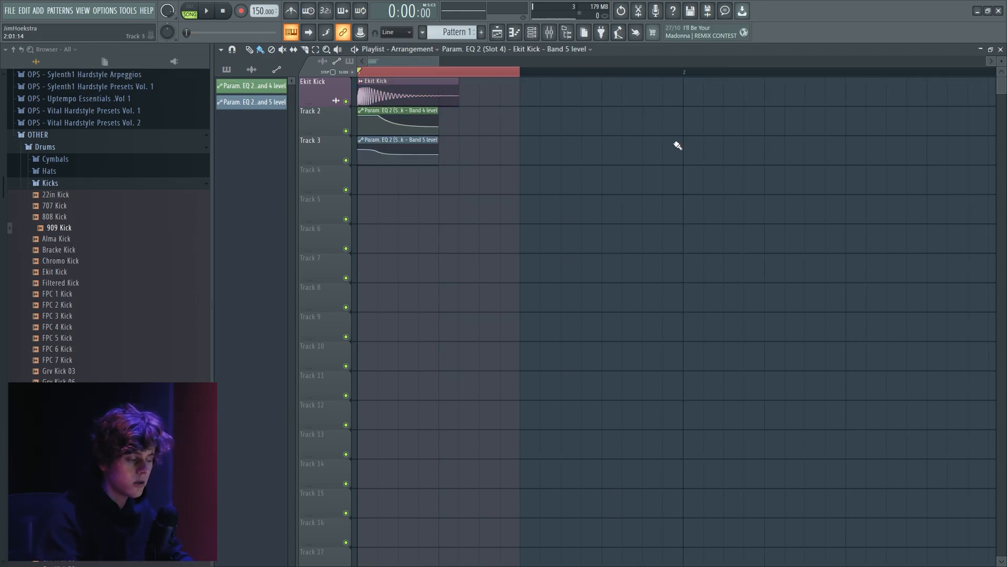
pyautogui.scroll(-3, 399, 156)
pyautogui.scroll(4, 331, 163)
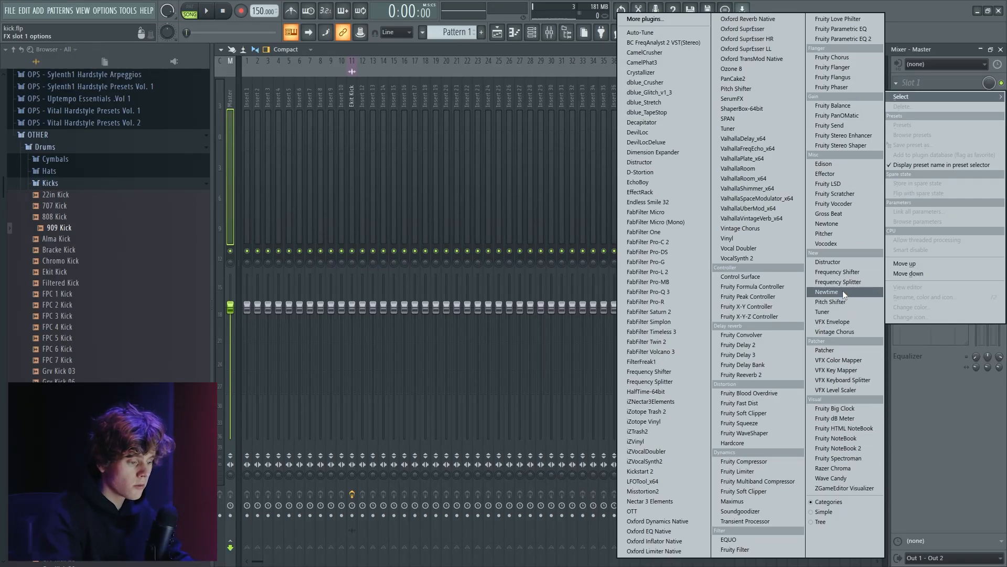
# Load Edison into slot 1 of the master track and record the processed kick with it.
pyautogui.click(824, 164)
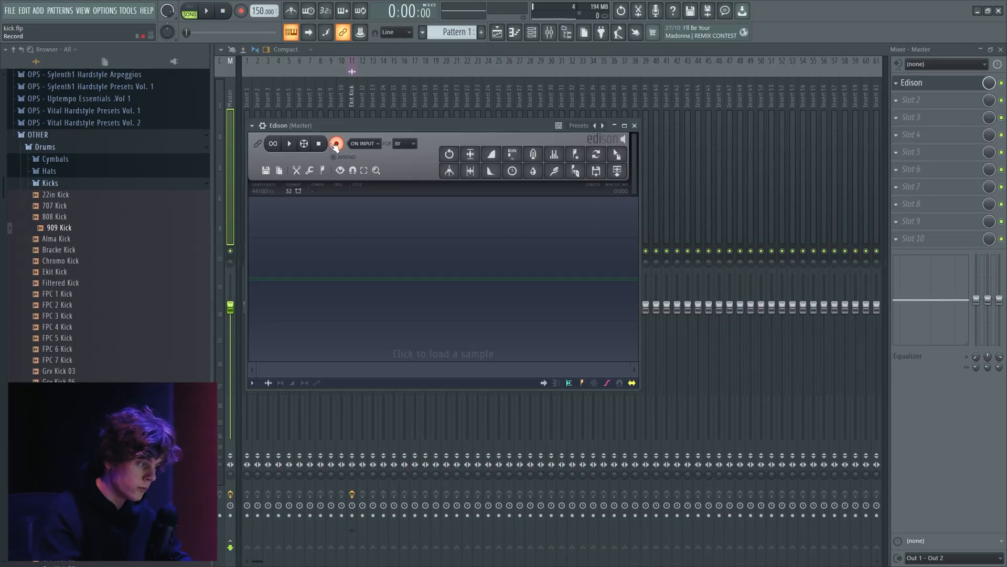
pyautogui.click(215, 11)
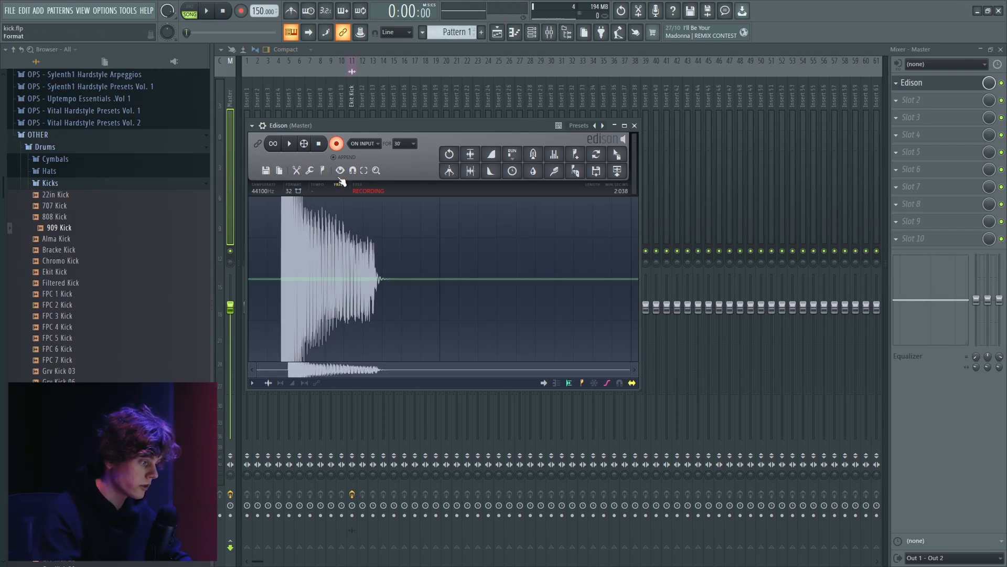
pyautogui.click(318, 144)
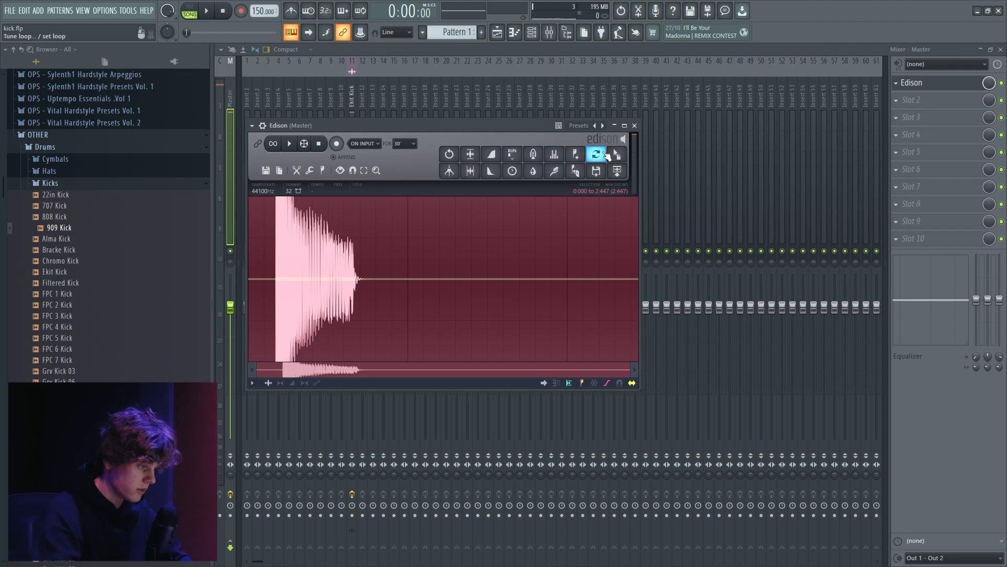
# Trim the side noise from the recording and normalize it, placing the result on the first playlist track at bar 2.
pyautogui.click(471, 172)
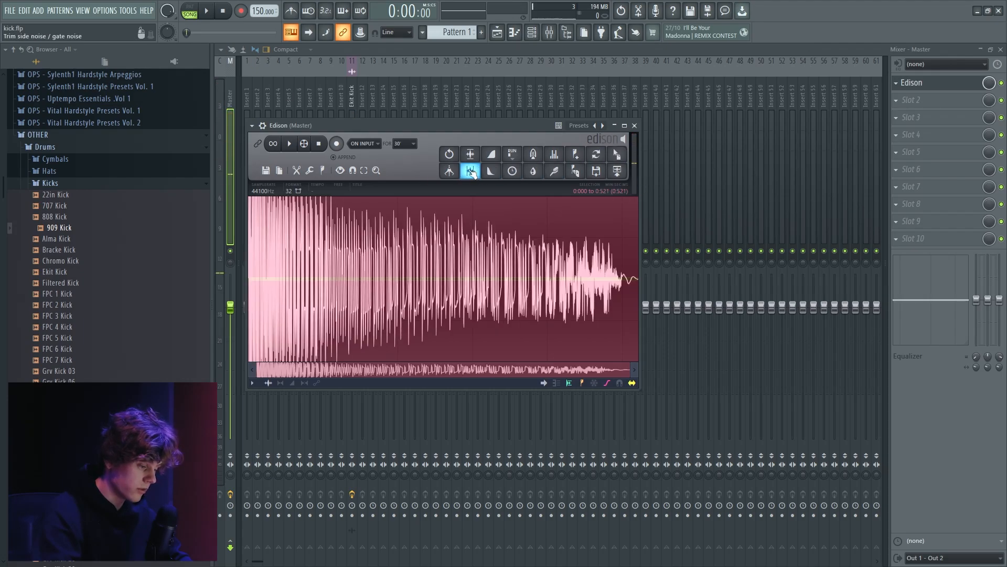
pyautogui.click(471, 155)
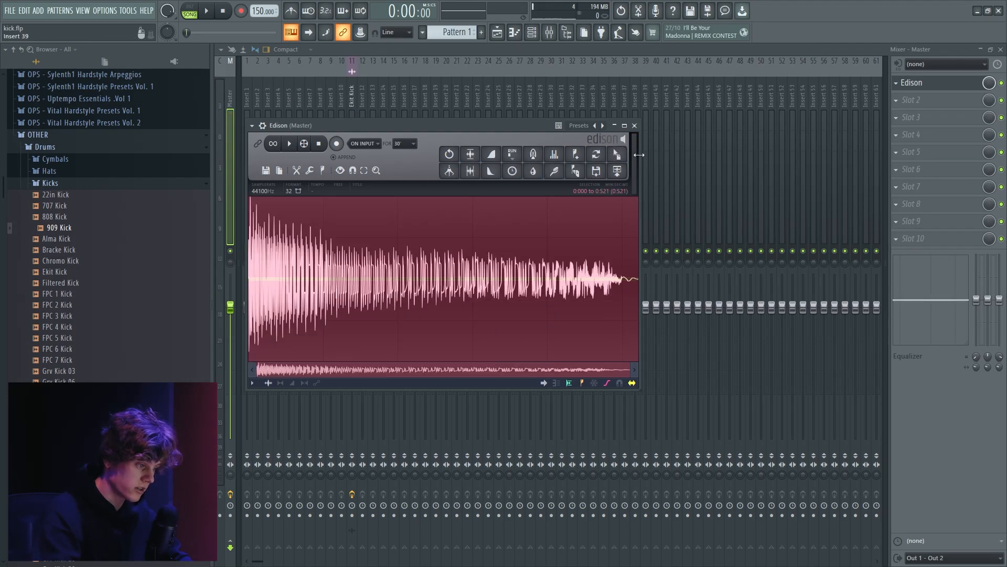
pyautogui.moveTo(617, 155); pyautogui.dragTo(567, 95)
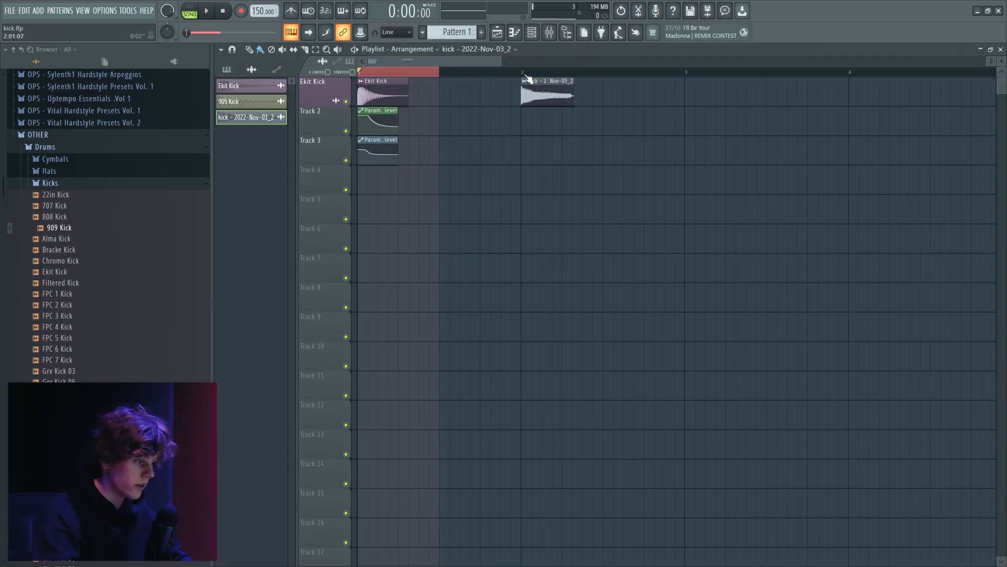
# Set the playlist's time selection to the first beat of bar 2 and audition the recorded kick clip.
pyautogui.rightClick(525, 74)
pyautogui.click(525, 75)
pyautogui.press('space')
pyautogui.press('space')
pyautogui.keyDown('ctrl'); pyautogui.doubleClick(546, 83); pyautogui.keyUp('ctrl')
pyautogui.press('space')
pyautogui.scroll(7, 532, 105)
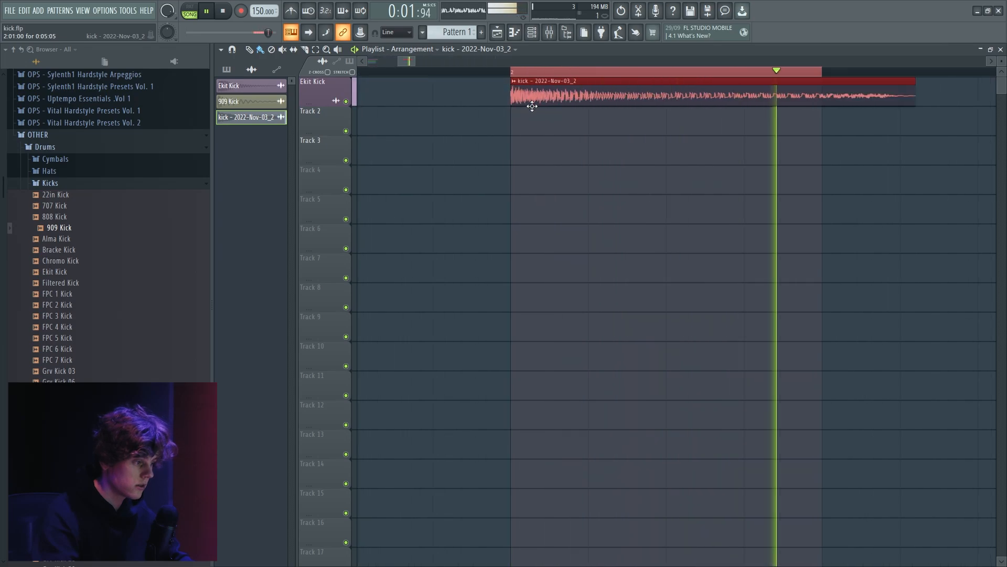
pyautogui.scroll(1, 820, 99)
pyautogui.press('space')
# Shorten the recorded kick clip to one beat and slice it a quarter beat after its start.
pyautogui.moveTo(942, 84); pyautogui.dragTo(821, 84)
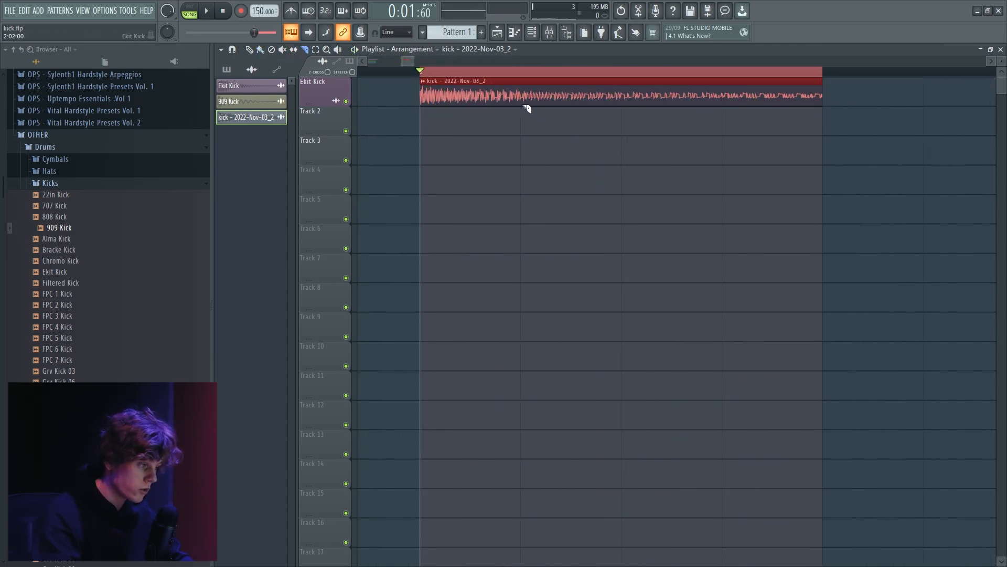
pyautogui.moveTo(521, 104); pyautogui.dragTo(521, 86)
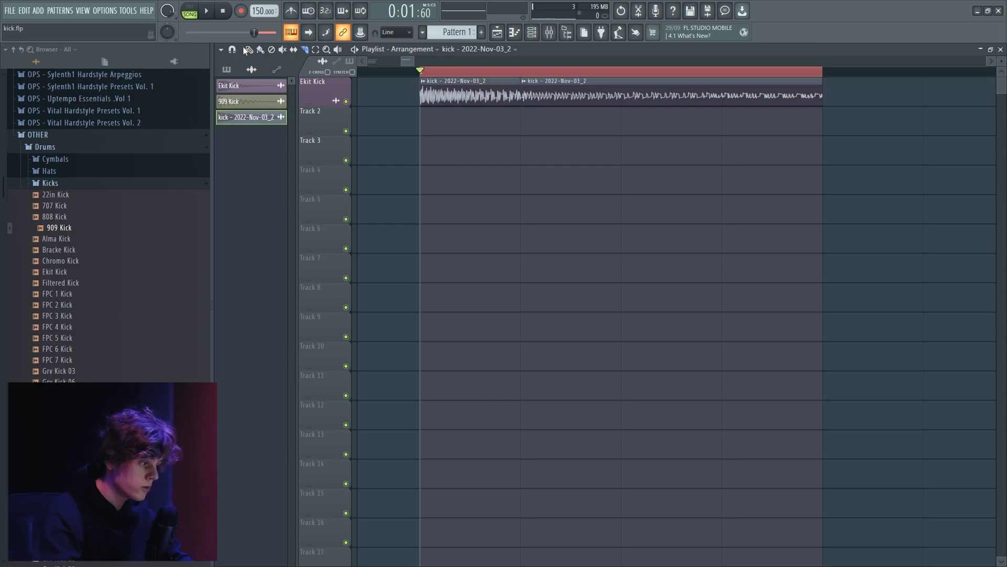
# Make the first slice of the recorded kick a unique clip named "punch".
pyautogui.click(424, 84)
pyautogui.click(475, 168)
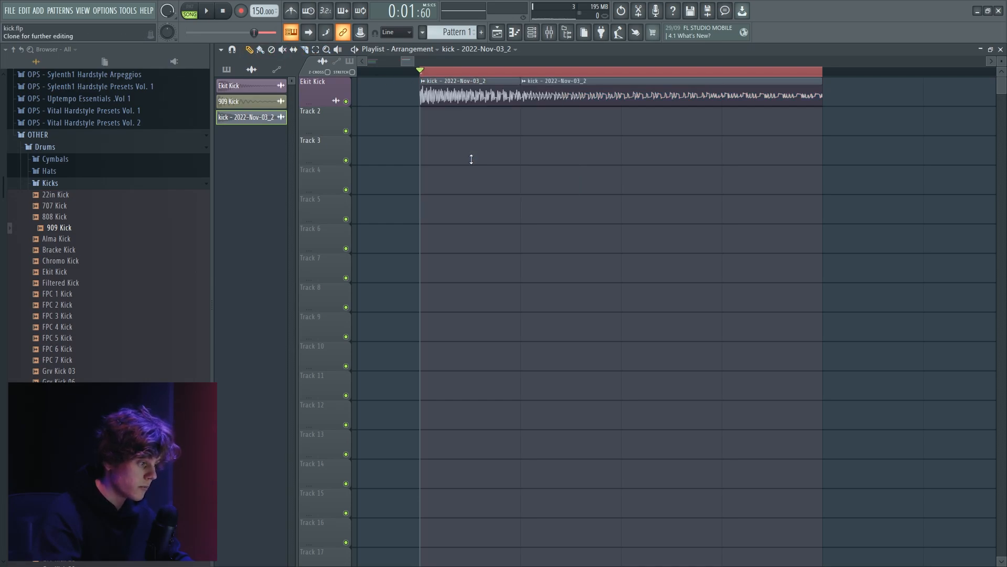
pyautogui.click(429, 88)
pyautogui.click(461, 151)
pyautogui.write('punch')
pyautogui.press('Return')
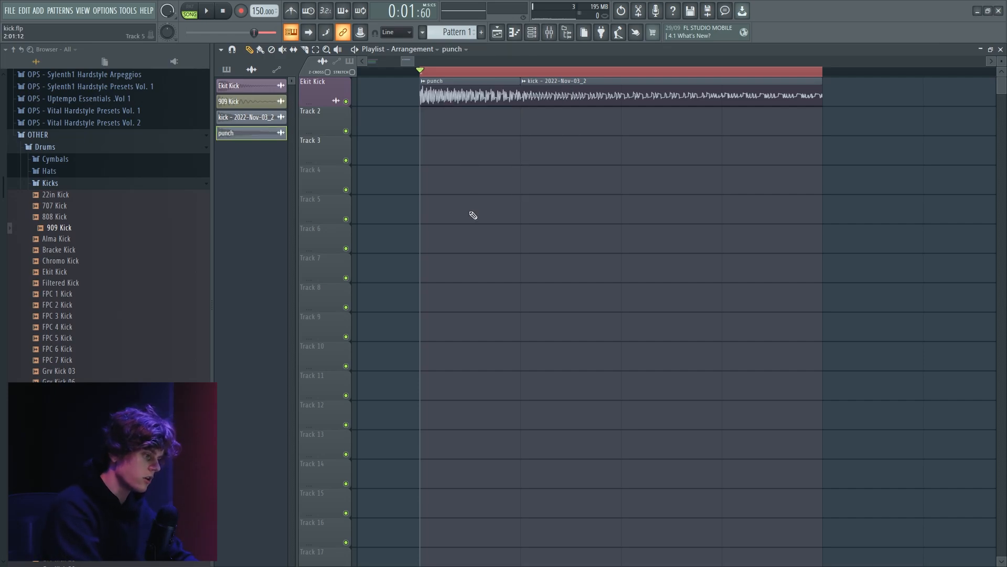
# Rename the second slice of the recorded kick as "crunch".
pyautogui.click(528, 84)
pyautogui.click(549, 141)
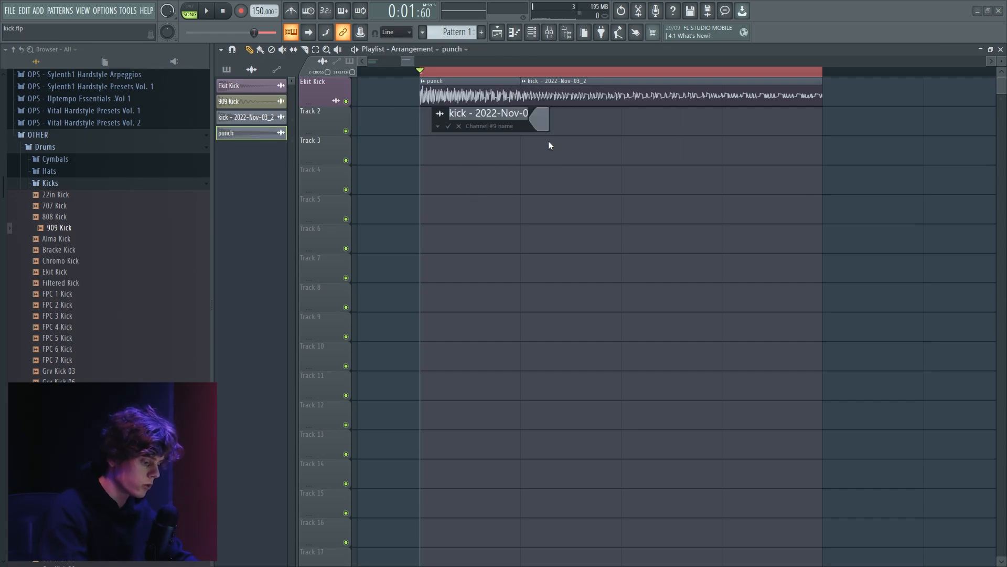
pyautogui.write('crunch')
pyautogui.press('Return')
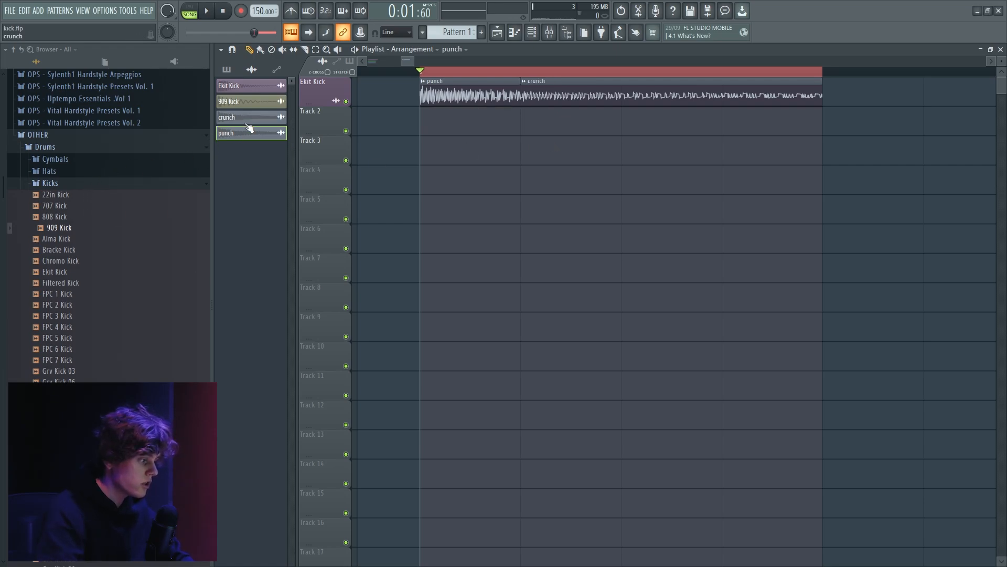
# Link the crunch and punch channels to mixer tracks starting from Insert 18.
pyautogui.click(551, 33)
pyautogui.rightClick(427, 60)
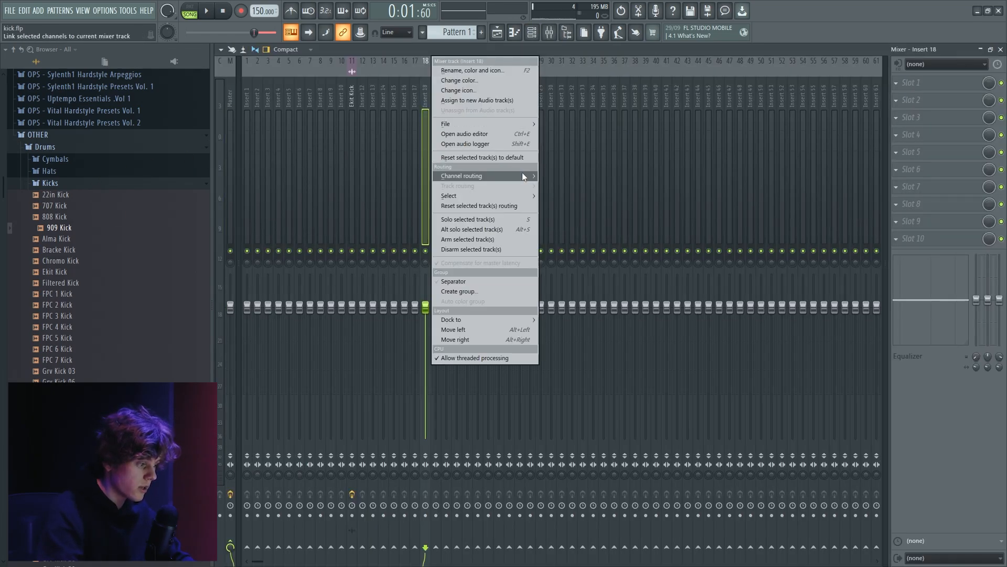
pyautogui.click(549, 184)
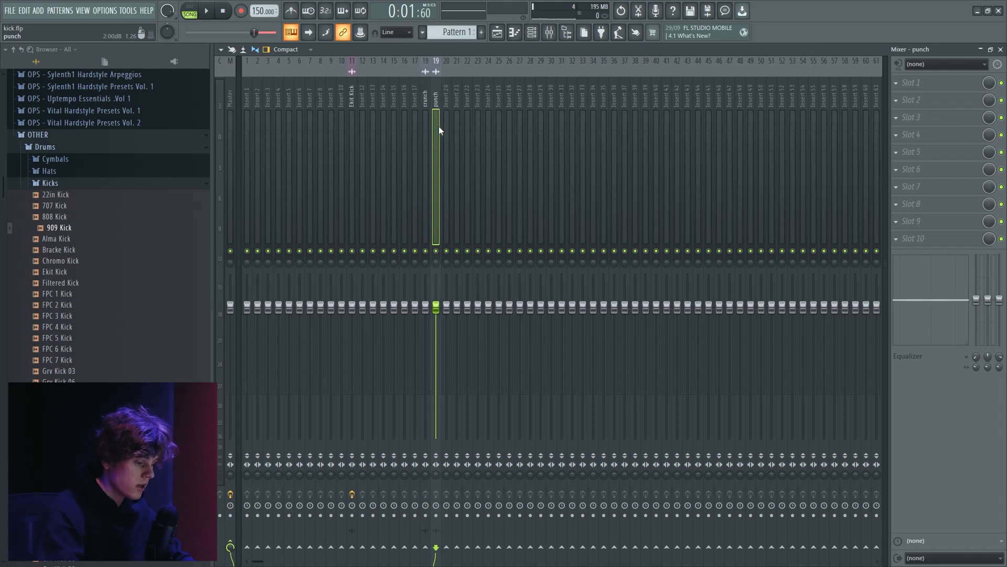
# Reorder the two linked mixer tracks so that punch sits at position 19 and crunch at position 21.
pyautogui.hotkey('alt', 'Right')
pyautogui.hotkey('alt', 'Right')
pyautogui.click(425, 108)
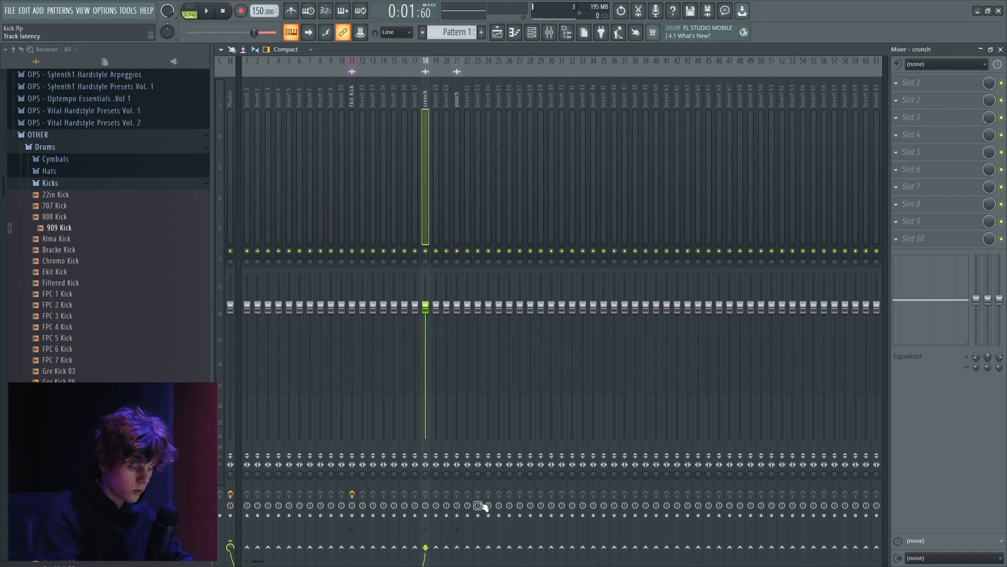
pyautogui.hotkey('alt', 'Right')
pyautogui.hotkey('alt', 'Right')
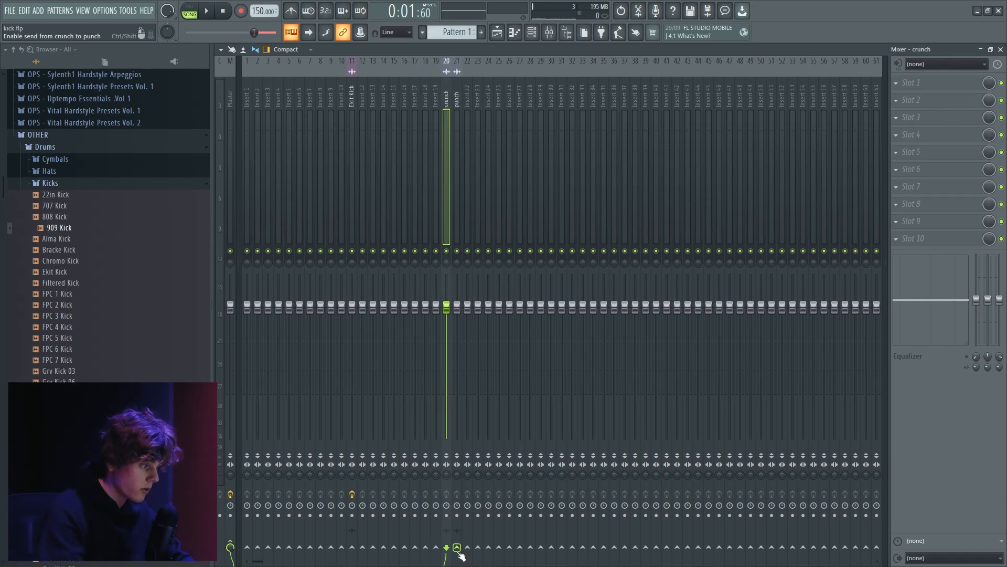
pyautogui.hotkey('alt', 'Right')
pyautogui.press('Left')
pyautogui.hotkey('alt', 'Left')
# Route the punch mixer track only to Insert 20 and move it to position 18.
pyautogui.rightClick(457, 548)
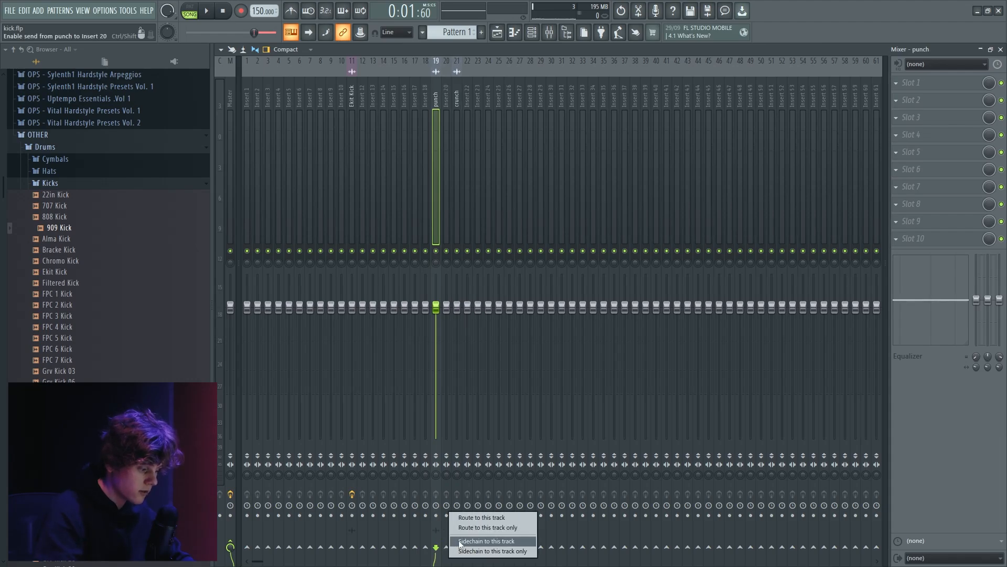
pyautogui.click(474, 528)
pyautogui.hotkey('alt', 'Left')
# Move the crunch mixer track to position 22, routed only to Insert 24, with a separator in front of it.
pyautogui.press('Right')
pyautogui.press('Right')
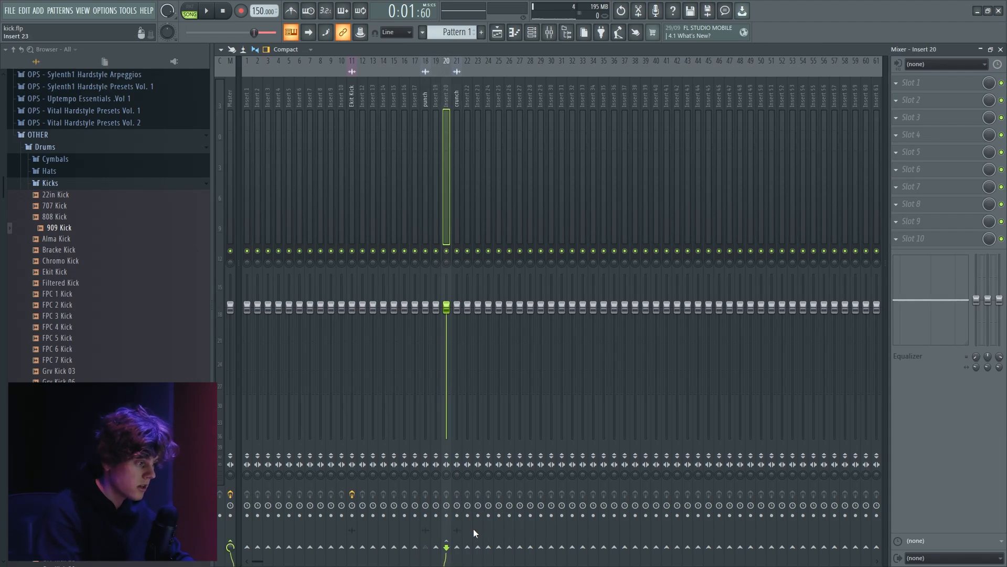
pyautogui.press('Right')
pyautogui.hotkey('alt', 'Right')
pyautogui.click(489, 548)
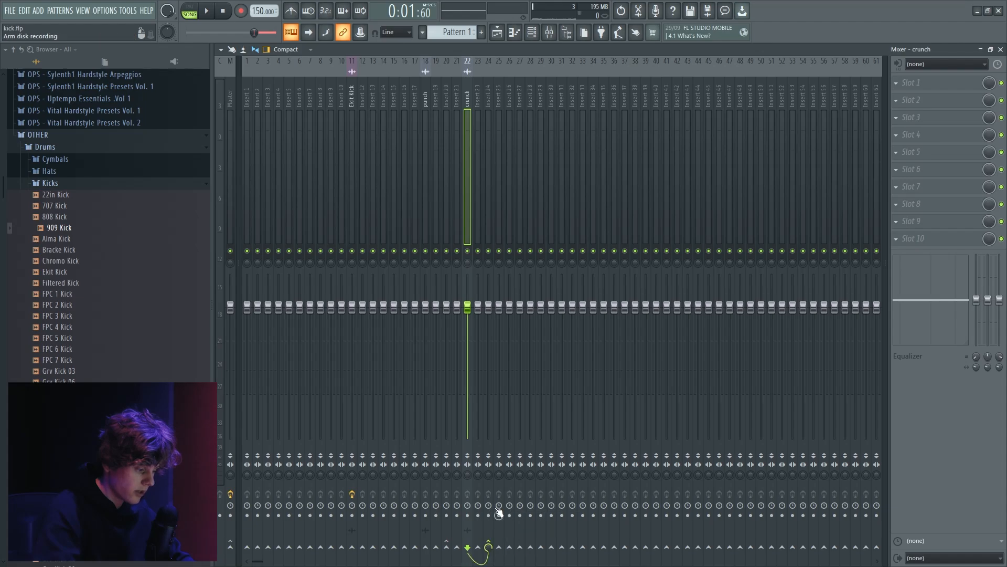
pyautogui.rightClick(464, 111)
# Name the Insert 20 mixer track "punch" and color it blue-violet.
pyautogui.click(444, 95)
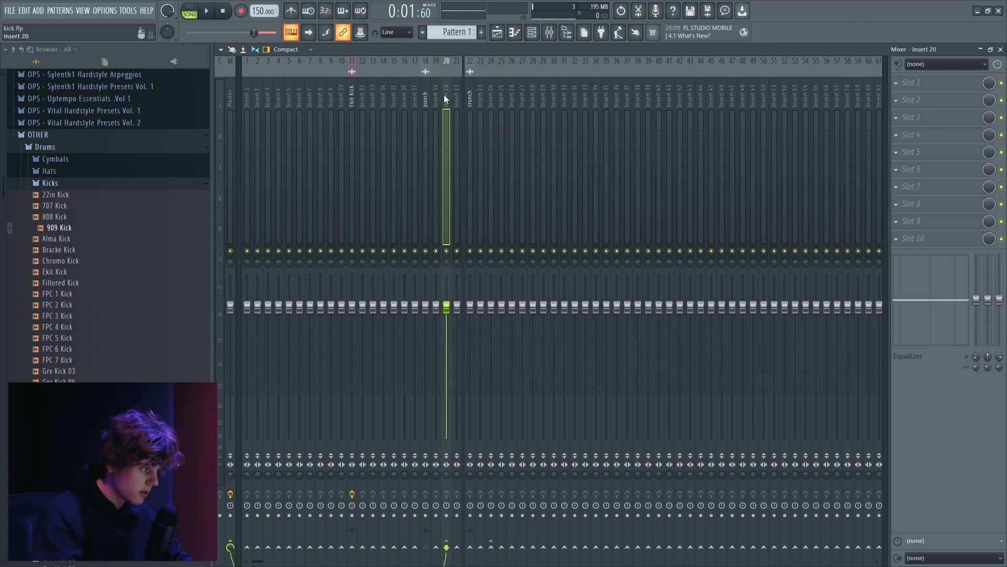
pyautogui.rightClick(444, 95)
pyautogui.click(488, 71)
pyautogui.write('pin')
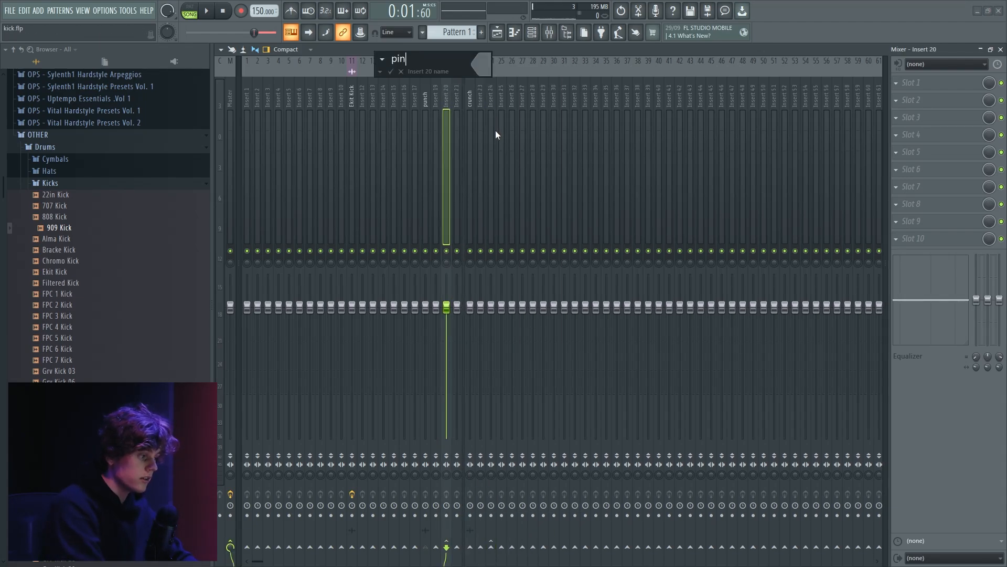
pyautogui.press('BackSpace')
pyautogui.write('unch')
pyautogui.click(481, 64)
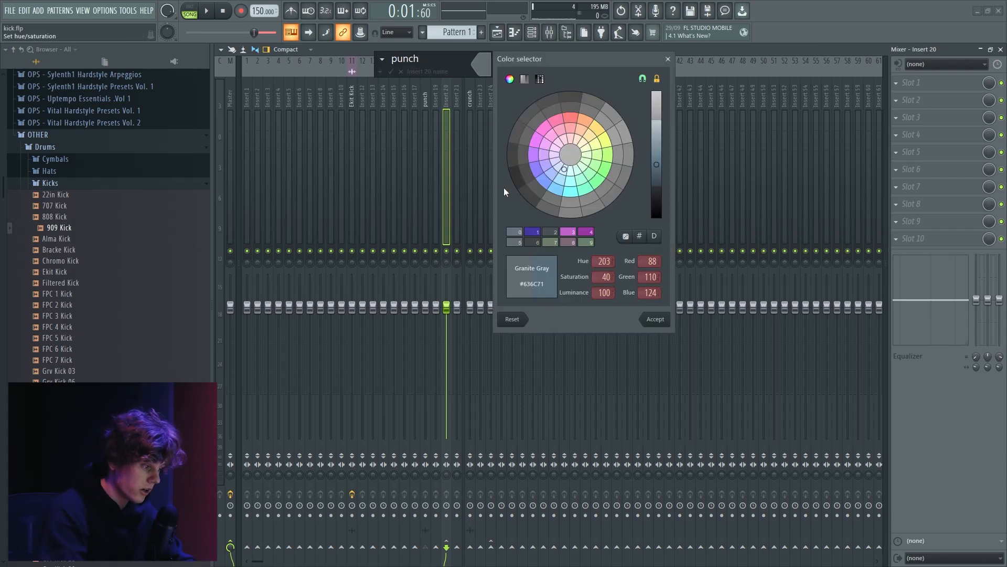
pyautogui.click(534, 229)
pyautogui.press('Return')
pyautogui.press('Return')
# Name the Insert 24 mixer track "crunch" and give it the same blue-violet color as the punch bus.
pyautogui.rightClick(492, 103)
pyautogui.click(526, 70)
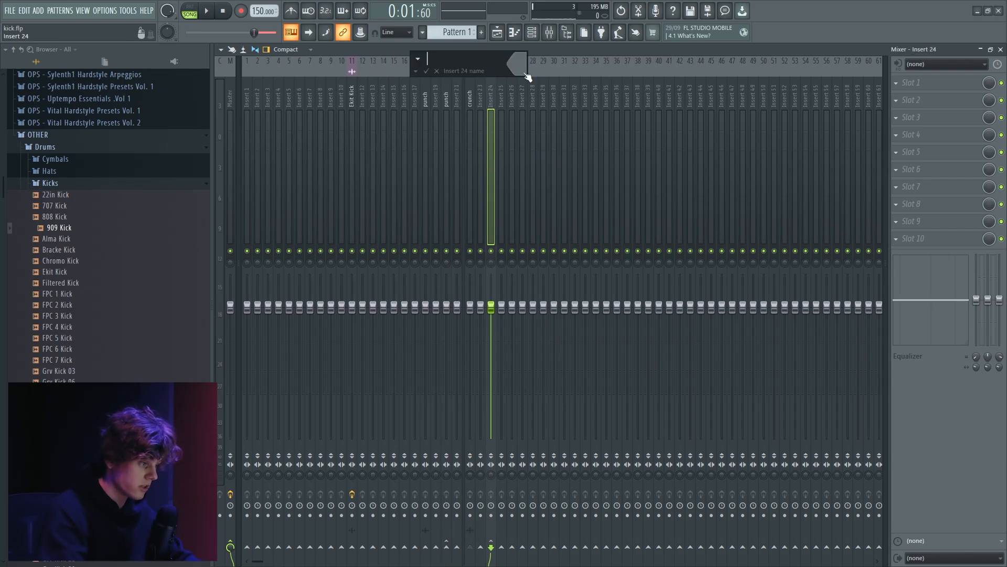
pyautogui.write('crunch')
pyautogui.press('Return')
pyautogui.rightClick(493, 104)
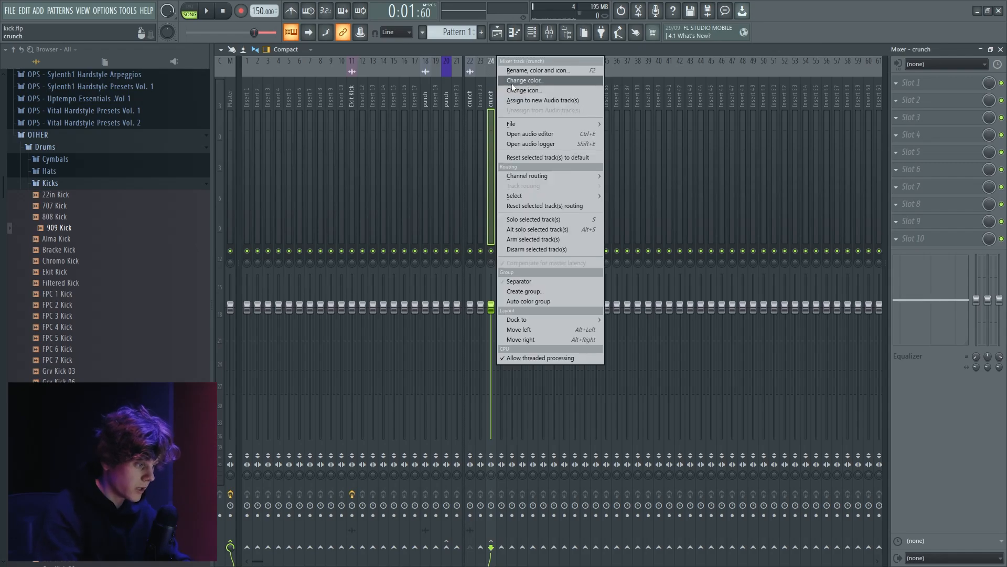
pyautogui.click(528, 80)
pyautogui.click(546, 217)
pyautogui.press('Return')
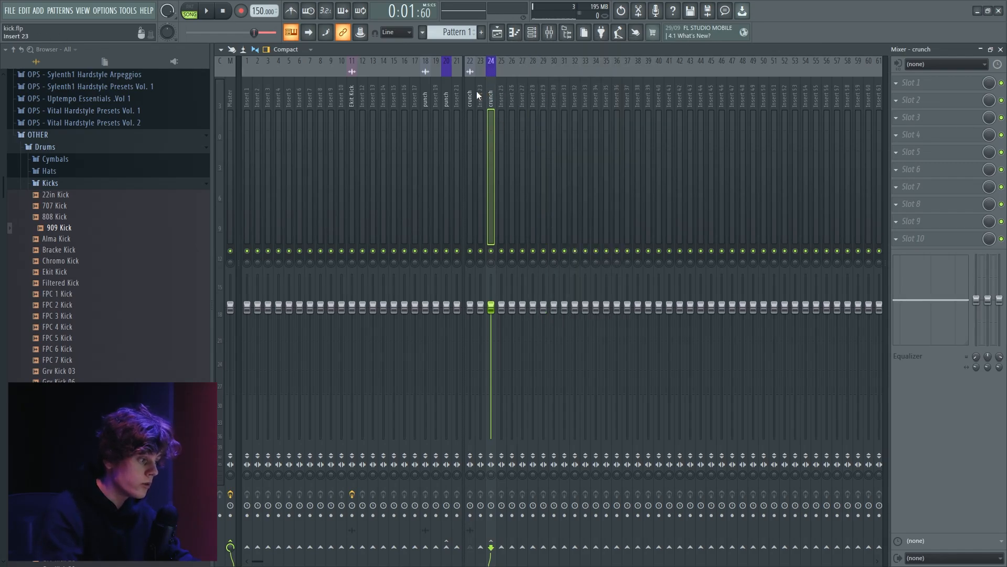
# Move the colored punch and crunch buses to positions 21 and 25 and route them only to Insert 26.
pyautogui.click(447, 106)
pyautogui.click(474, 103)
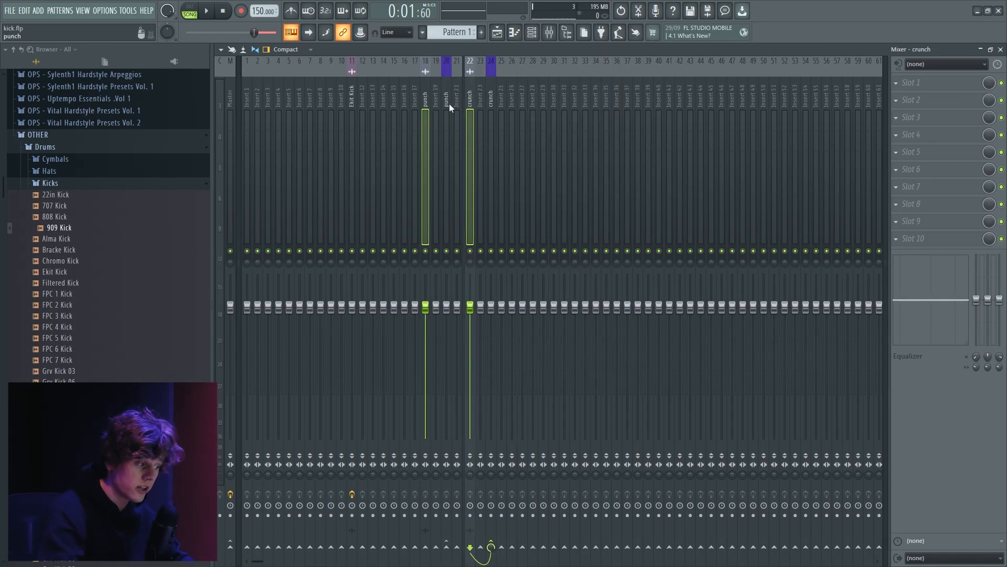
pyautogui.click(447, 107)
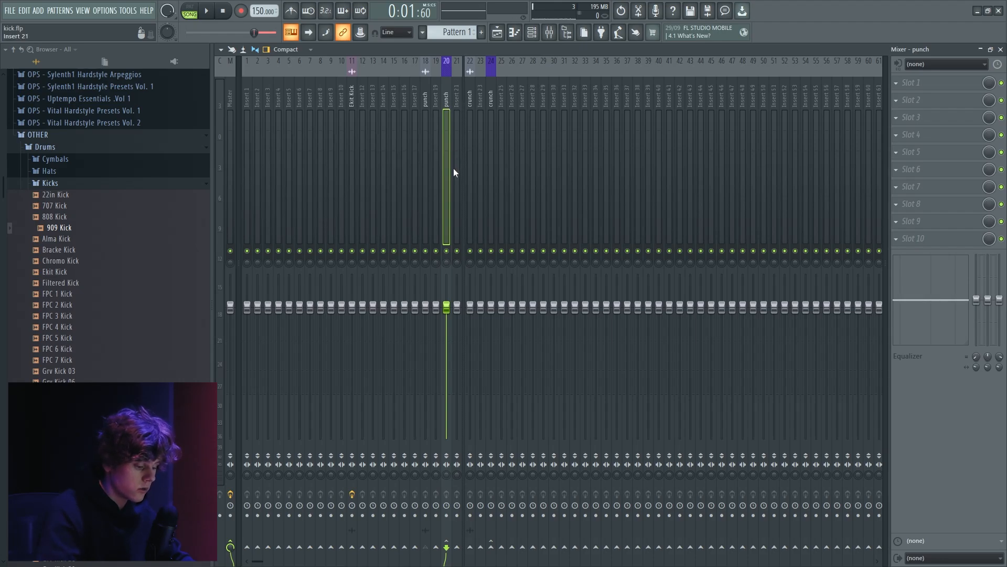
pyautogui.hotkey('alt', 'Right')
pyautogui.press('Right')
pyautogui.press('Right')
pyautogui.press('Right')
pyautogui.hotkey('alt', 'Right')
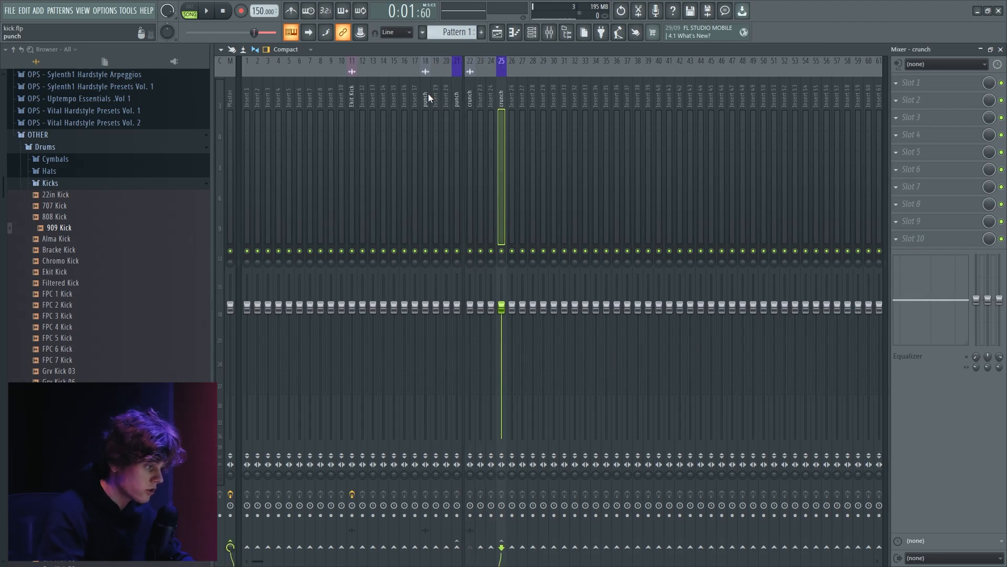
pyautogui.rightClick(513, 548)
pyautogui.click(531, 528)
# Name Insert 26 "KICK CHANNEL" in red and set it off with a separator.
pyautogui.rightClick(515, 61)
pyautogui.click(540, 70)
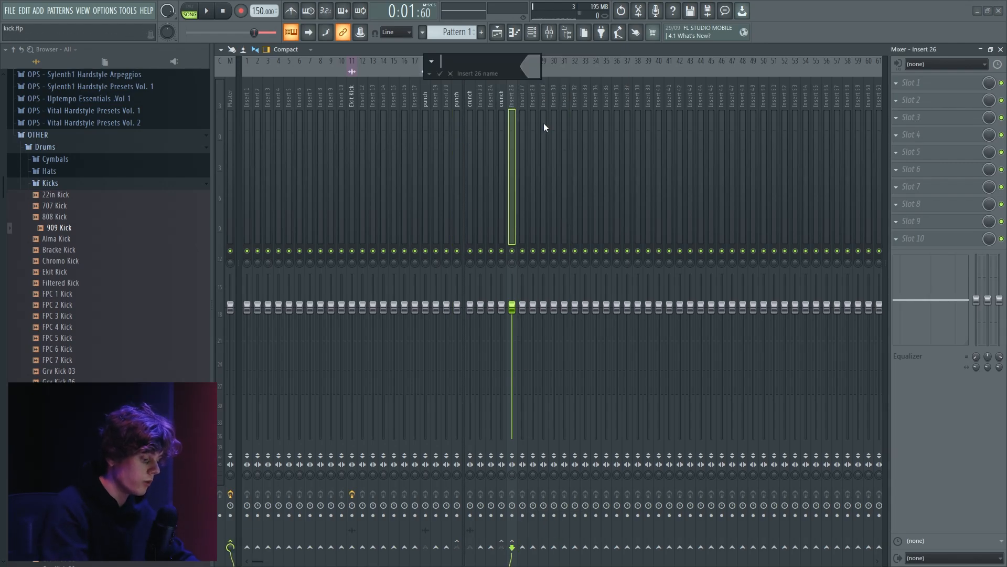
pyautogui.write('KICK CHANNEL')
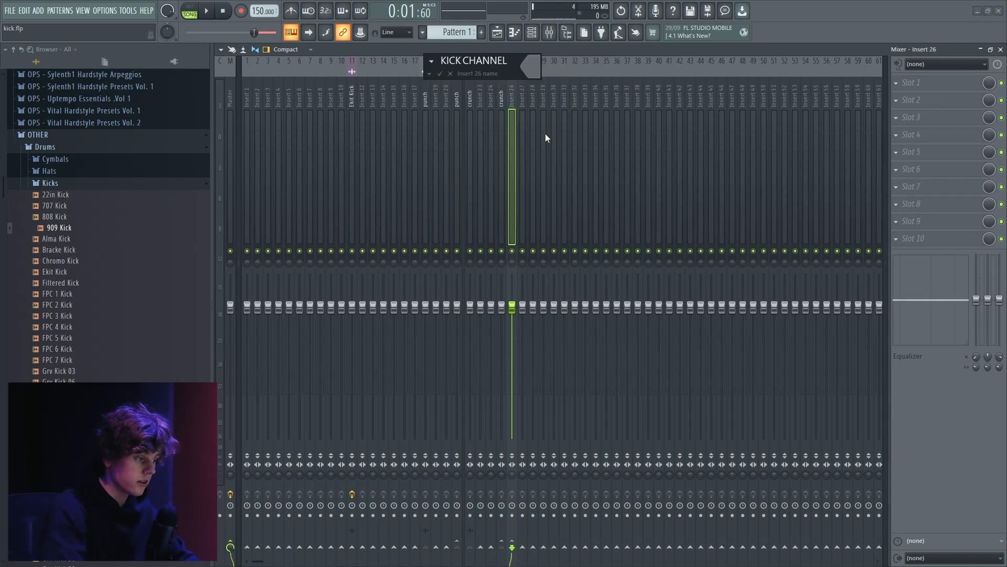
pyautogui.click(537, 67)
pyautogui.click(621, 123)
pyautogui.press('Return')
pyautogui.press('Return')
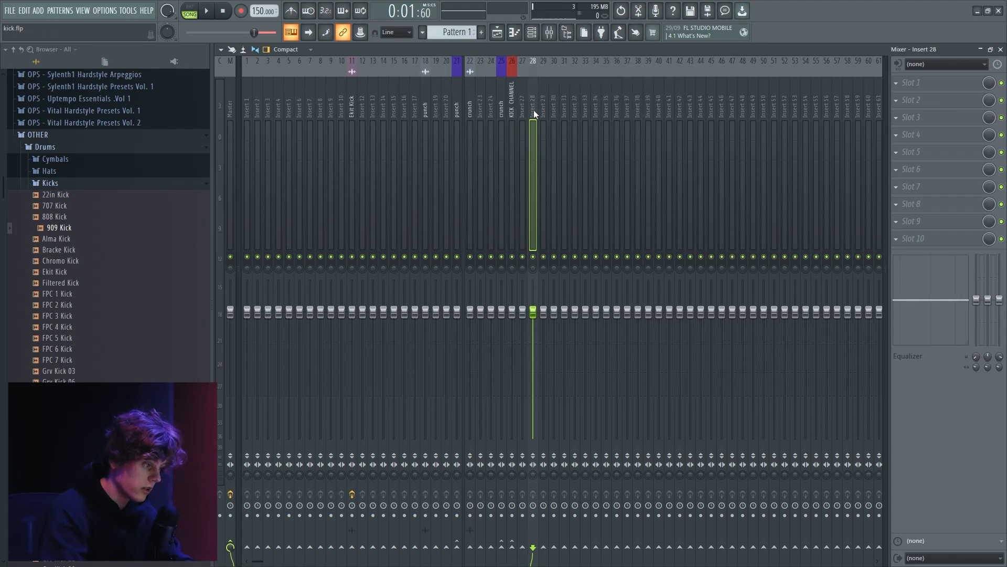
pyautogui.rightClick(515, 91)
pyautogui.click(539, 281)
# Audition the looped punch and crunch clips in the playlist, then return to the mixer with playback running.
pyautogui.click(433, 145)
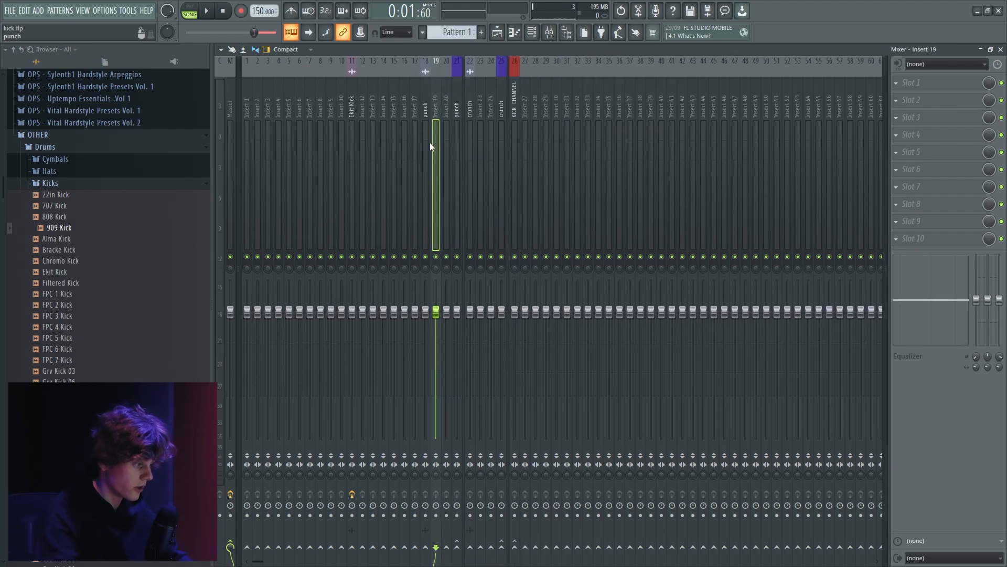
pyautogui.press('space')
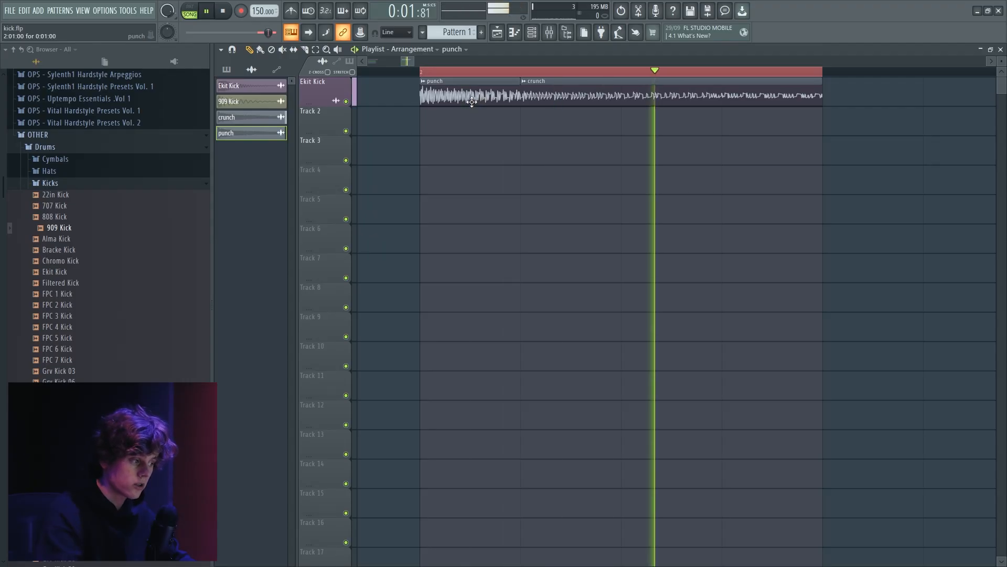
pyautogui.doubleClick(472, 95)
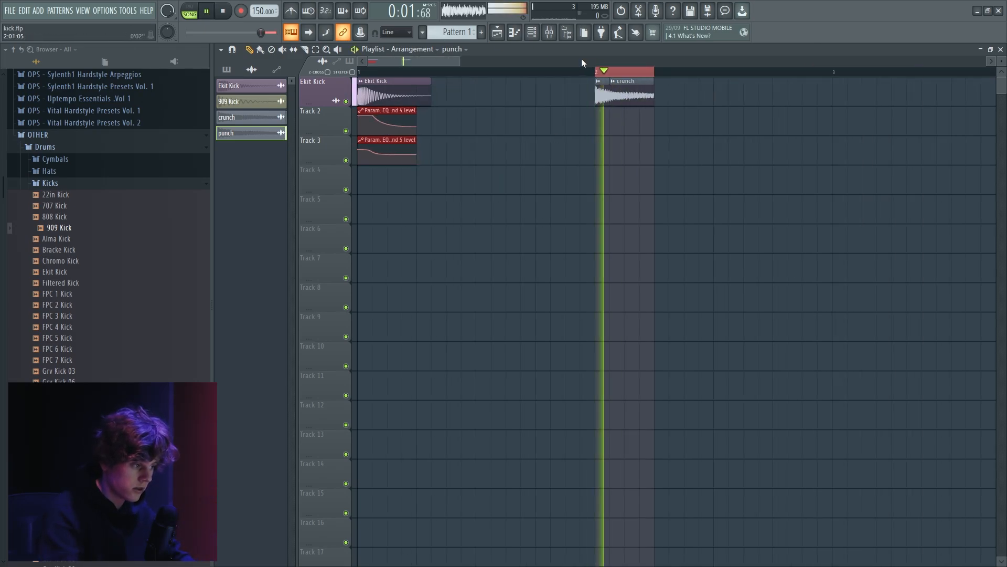
pyautogui.scroll(3, 411, 88)
pyautogui.moveTo(369, 108); pyautogui.dragTo(458, 163)
pyautogui.scroll(-3, 638, 139)
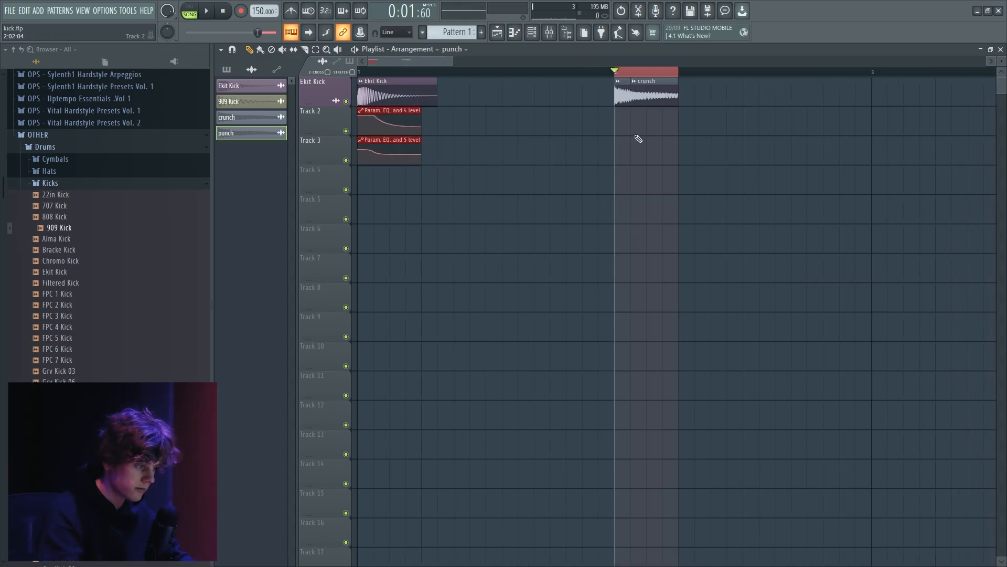
pyautogui.click(641, 72)
pyautogui.scroll(-2, 642, 73)
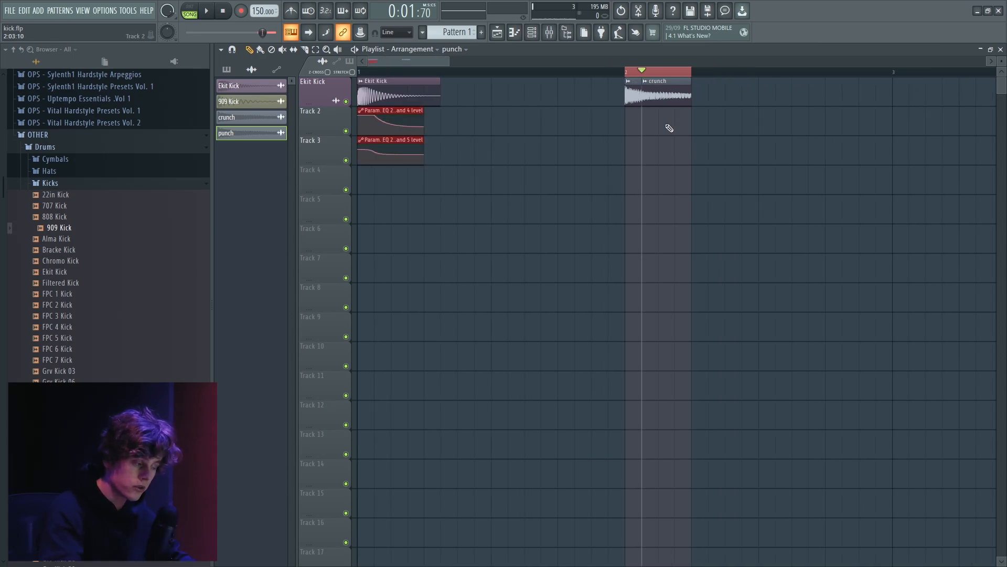
pyautogui.moveTo(381, 106); pyautogui.dragTo(430, 179)
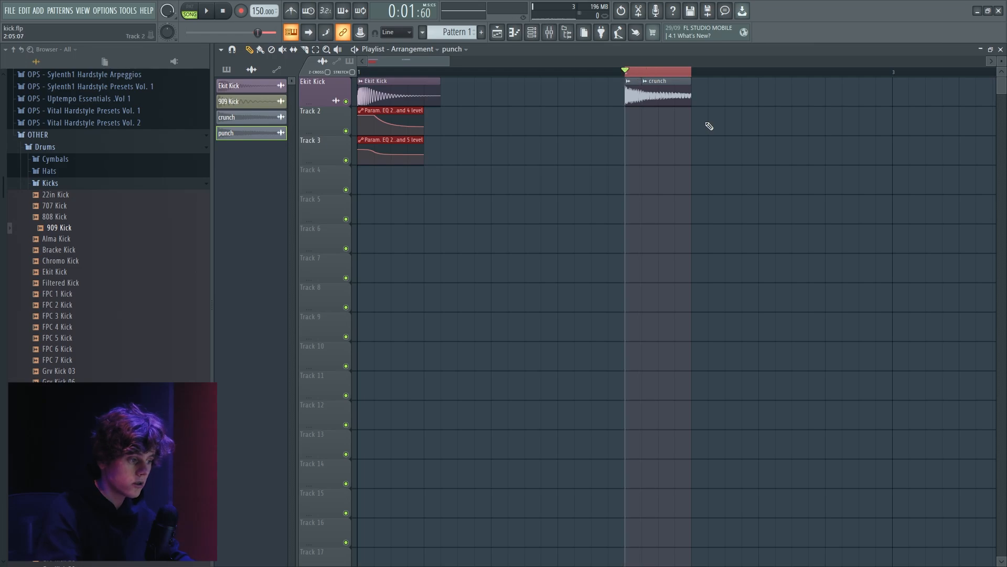
pyautogui.press('space')
pyautogui.press('F9')
pyautogui.click(923, 83)
pyautogui.moveTo(900, 96)
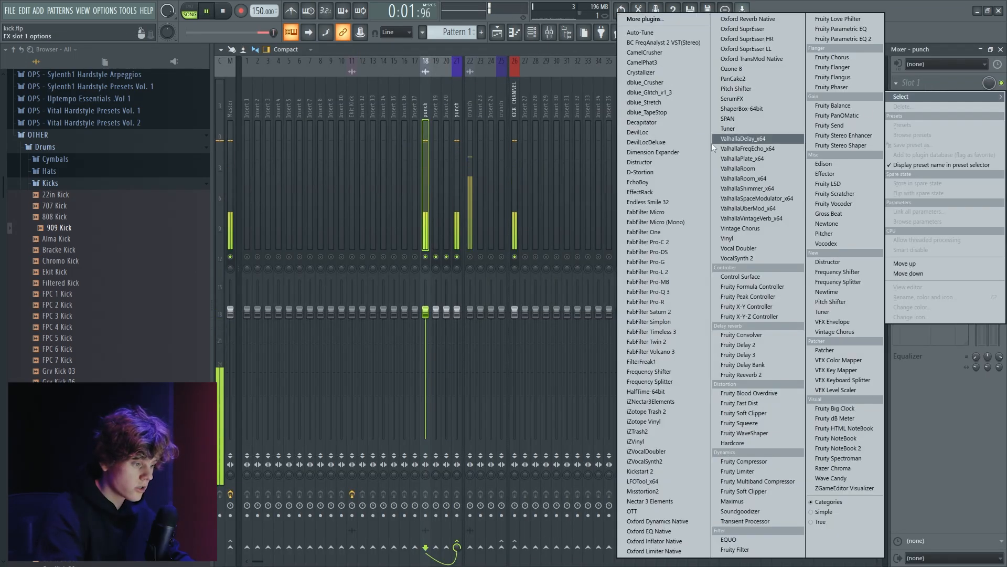
pyautogui.click(839, 478)
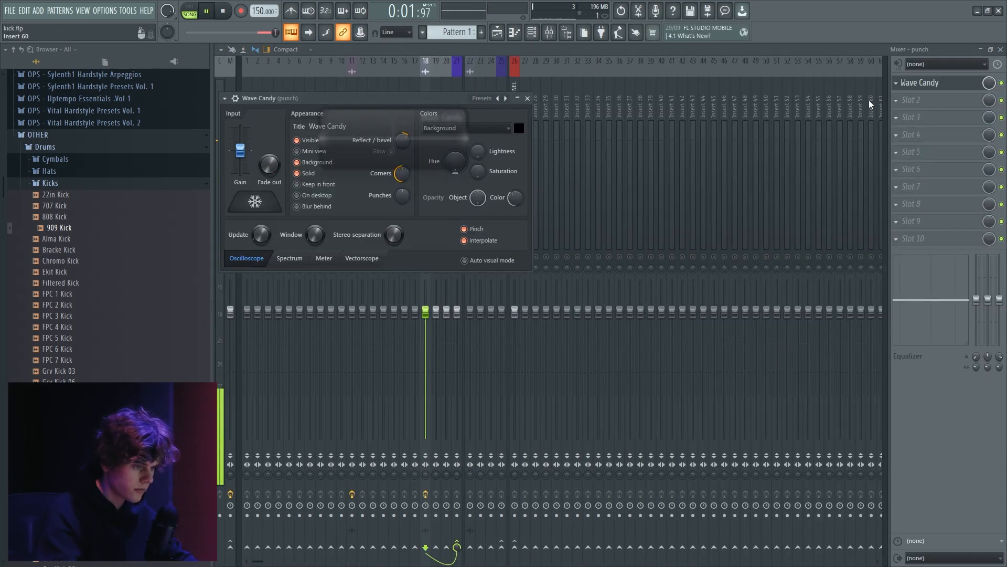
# Load Fruity WaveShaper in the punch track's first effect slot and steepen the start of its curve with one added point.
pyautogui.click(918, 83)
pyautogui.moveTo(918, 94)
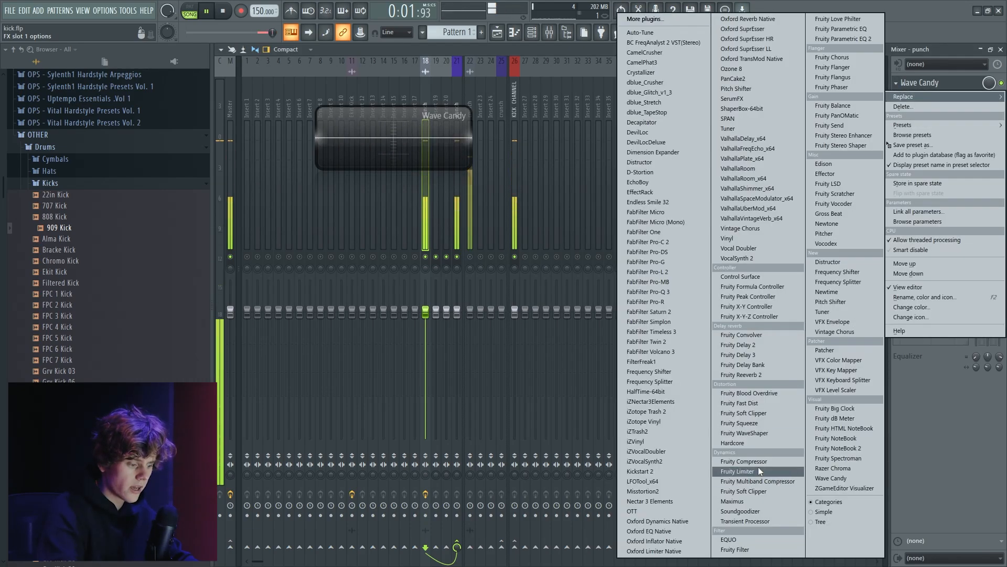
pyautogui.click(767, 433)
pyautogui.rightClick(273, 218)
pyautogui.rightClick(242, 207)
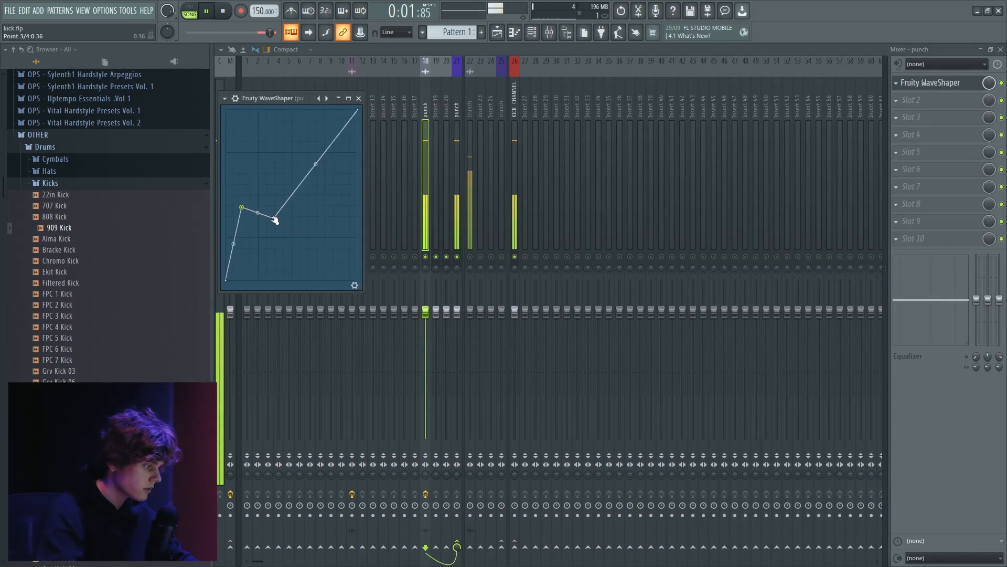
pyautogui.rightClick(274, 219)
pyautogui.click(286, 222)
pyautogui.rightClick(258, 213)
pyautogui.click(275, 218)
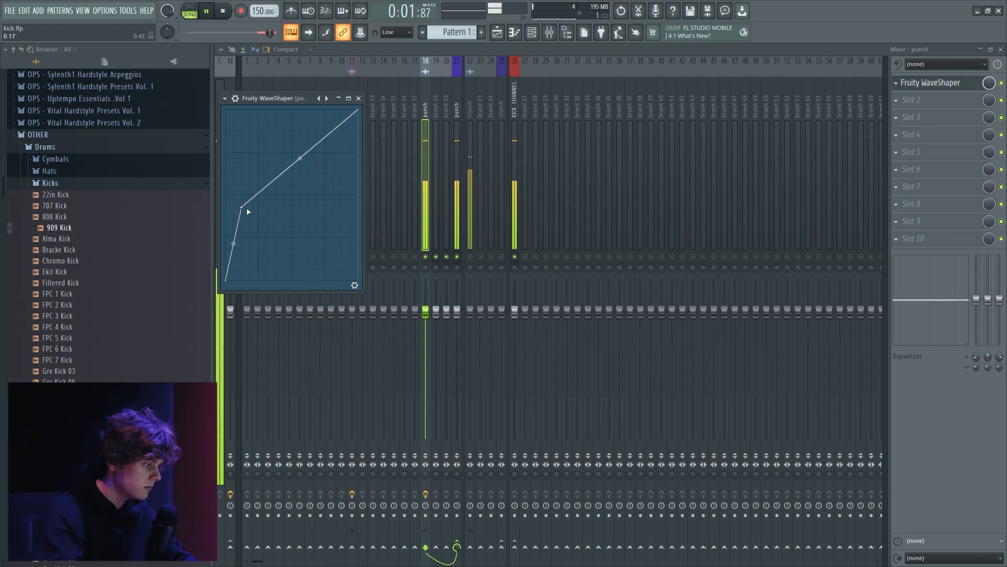
# Add Fruity Parametric EQ 2 ahead of the WaveShaper on the punch track and boost band 4 about 14.2 dB near 721 Hz.
pyautogui.press('space')
pyautogui.click(908, 104)
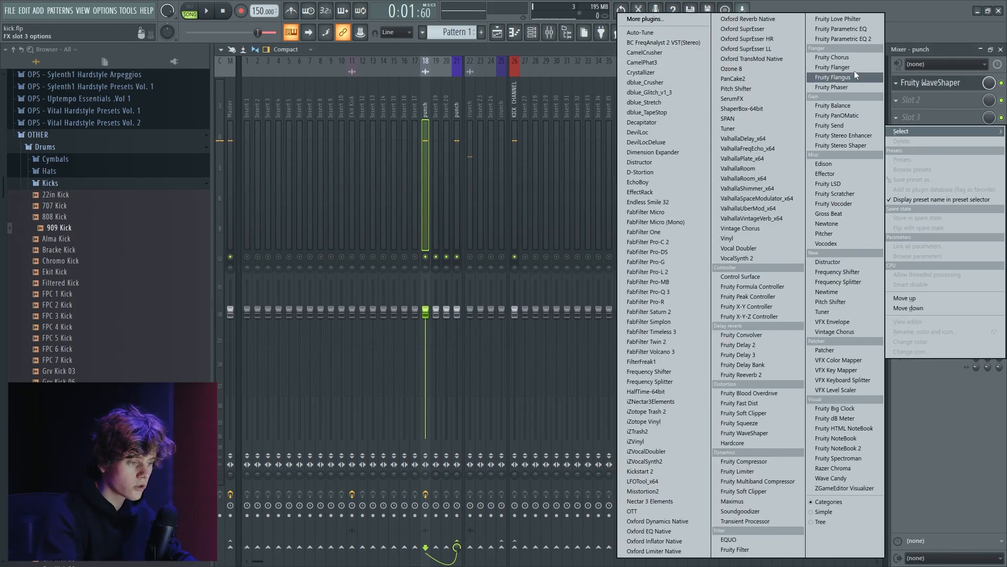
pyautogui.click(869, 39)
pyautogui.moveTo(956, 116); pyautogui.dragTo(956, 87)
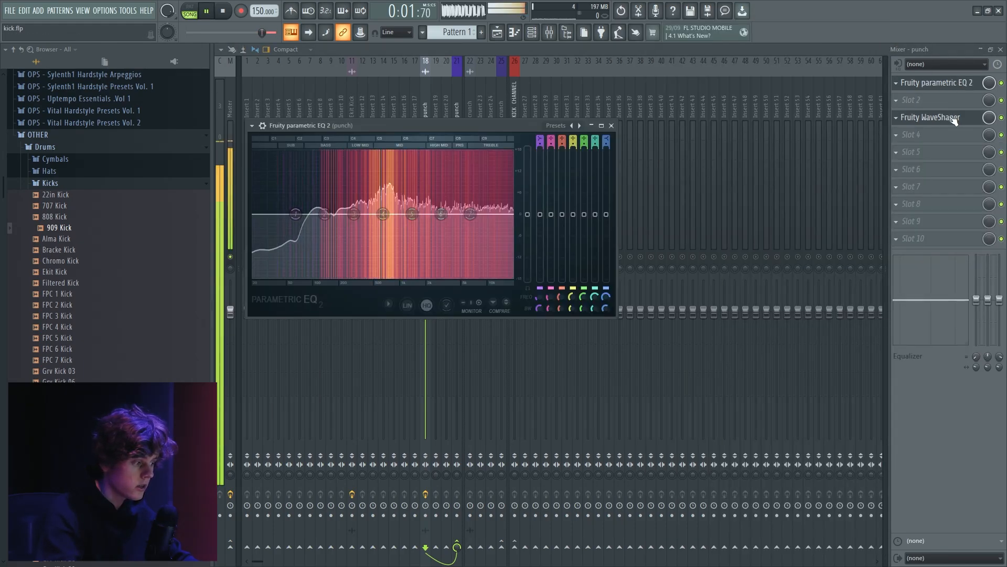
pyautogui.moveTo(384, 215); pyautogui.dragTo(391, 167)
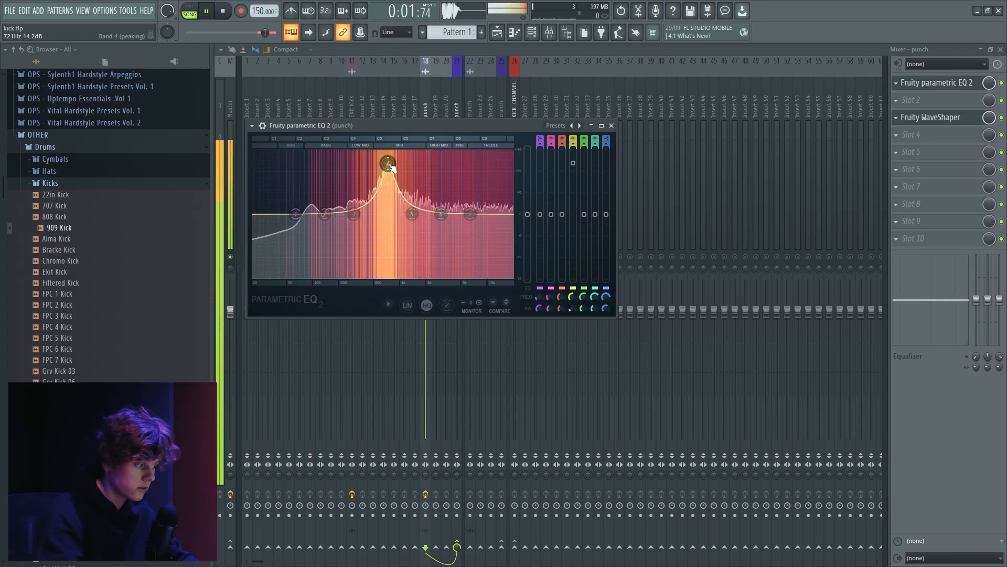
pyautogui.press('space')
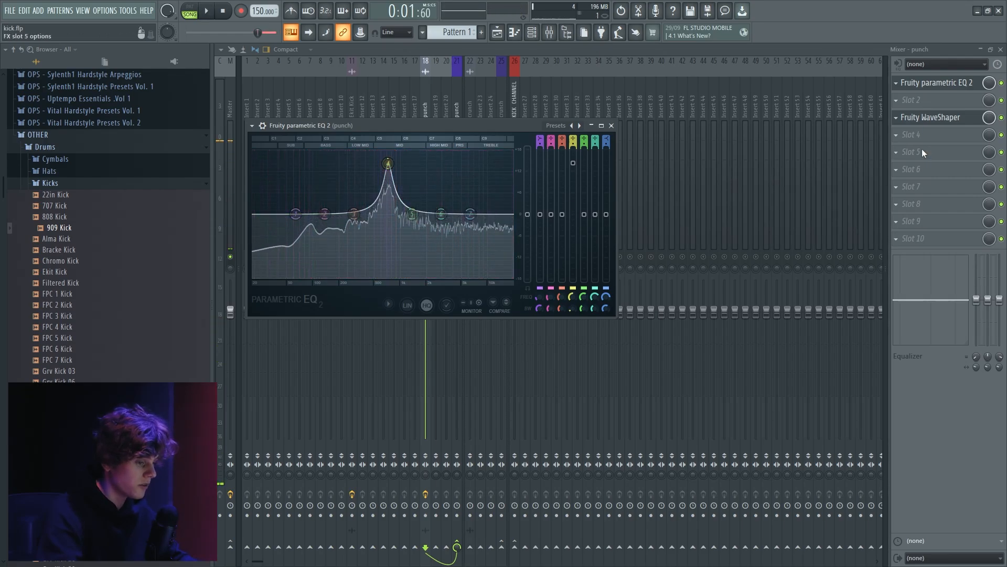
# Add a second Fruity Parametric EQ 2 in slot 5 of the punch track and lower its band 1 low shelf to about -12.4 dB at 105 Hz.
pyautogui.click(921, 152)
pyautogui.click(833, 47)
pyautogui.moveTo(323, 241); pyautogui.dragTo(344, 287)
pyautogui.press('space')
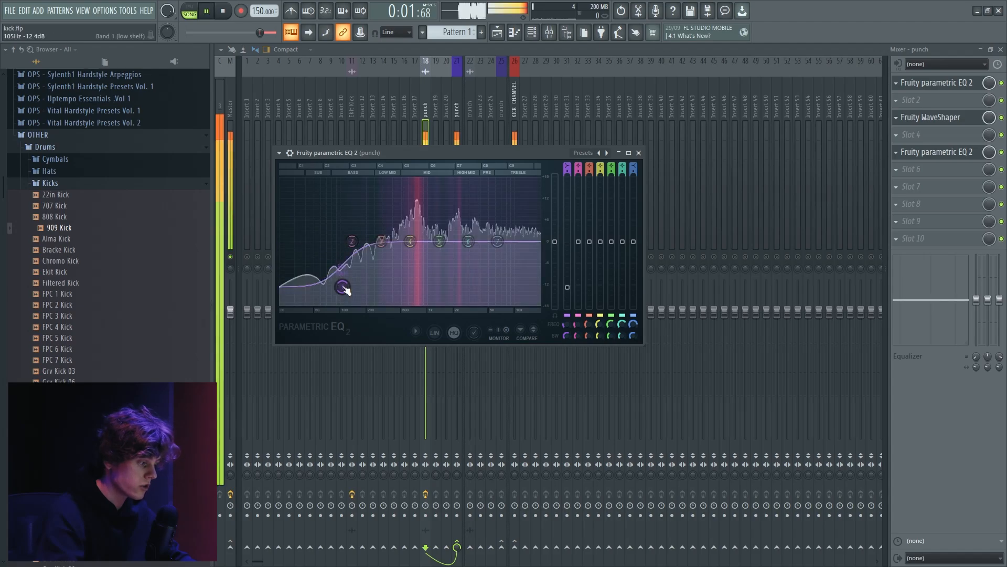
# Lower the added point on the punch track's Fruity WaveShaper curve slightly and audition the change.
pyautogui.press('space')
pyautogui.click(937, 83)
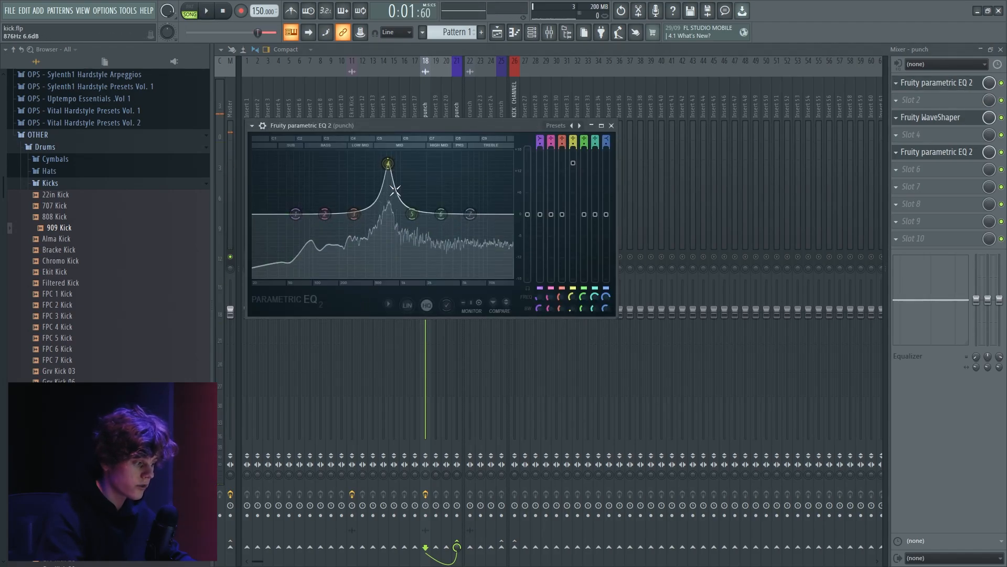
pyautogui.click(939, 117)
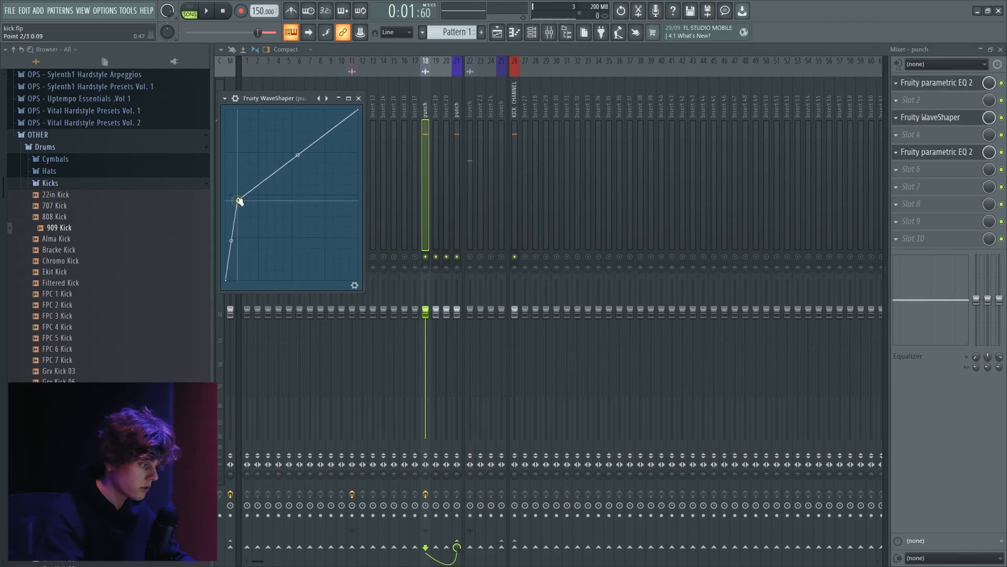
pyautogui.press('space')
pyautogui.moveTo(240, 201); pyautogui.dragTo(240, 211)
pyautogui.press('space')
pyautogui.press('space')
pyautogui.press('space')
pyautogui.press('space')
pyautogui.press('space')
# Replace the punch track's Fruity WaveShaper with Misstortion2, set Hard Clip to 36.8 dB and lower the Tone frequency.
pyautogui.click(897, 118)
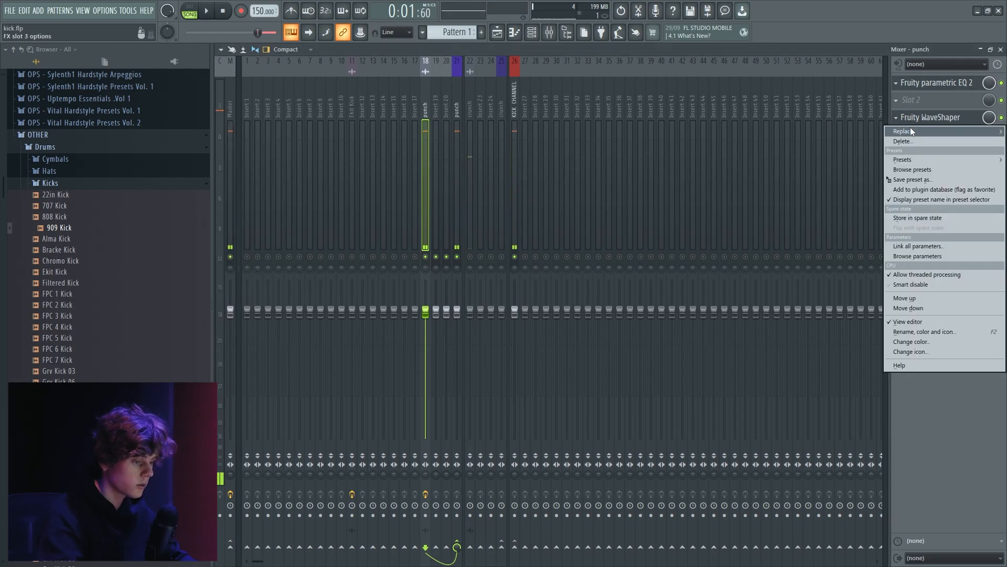
pyautogui.moveTo(911, 128)
pyautogui.click(665, 490)
pyautogui.press('space')
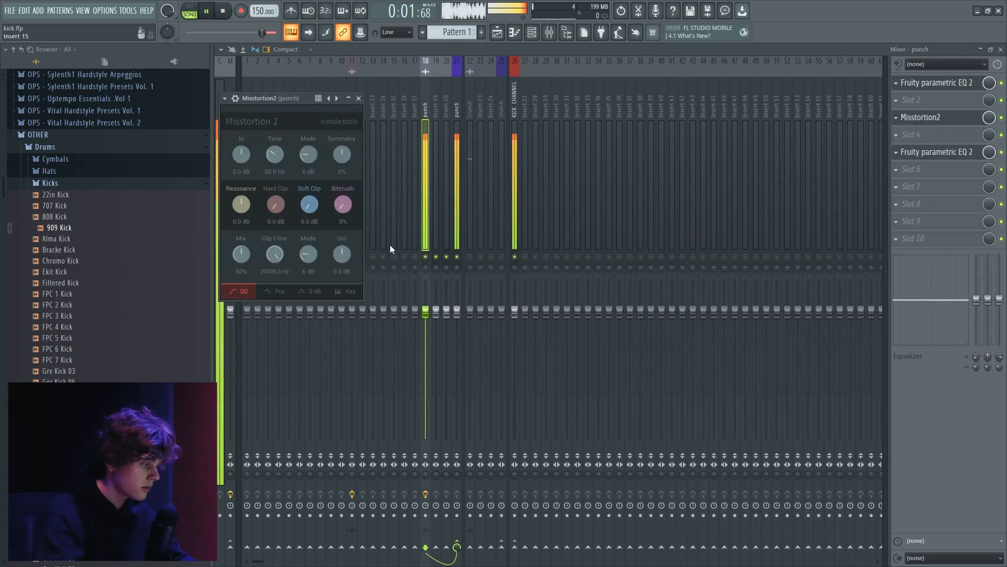
pyautogui.moveTo(277, 208); pyautogui.dragTo(309, 112)
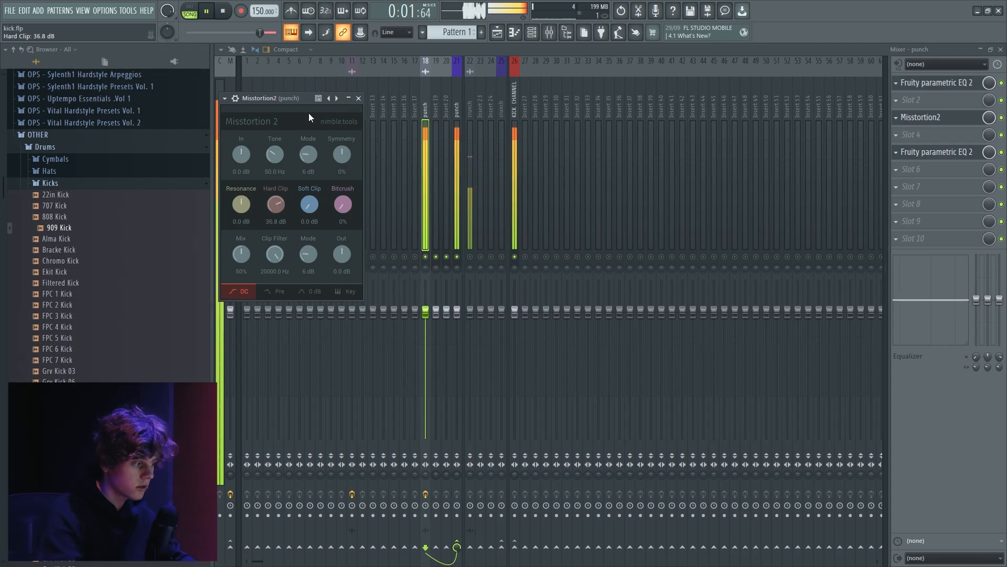
pyautogui.moveTo(275, 154); pyautogui.dragTo(279, 174)
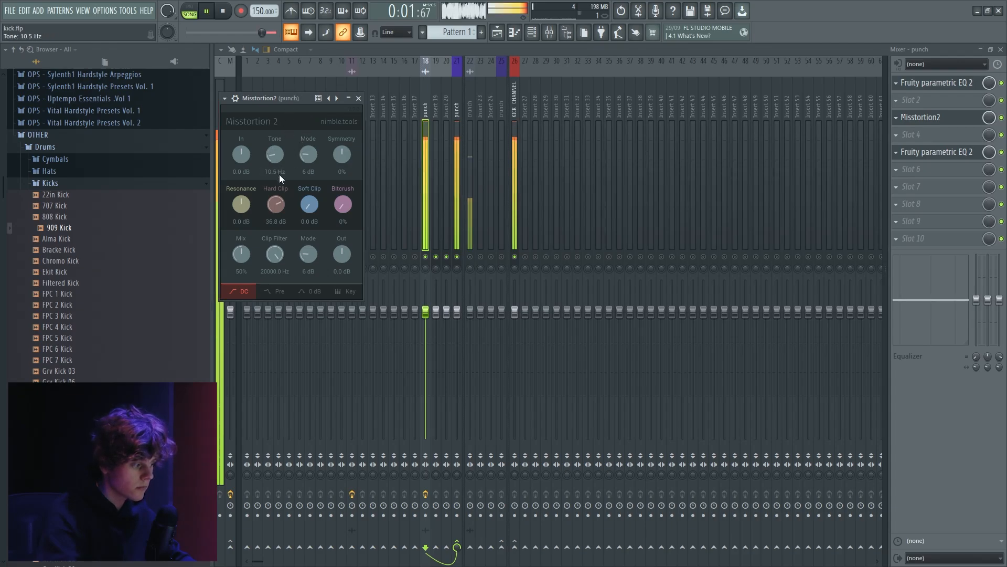
# Lower the punch track's fader to about -3.6 dB and the punch bus on insert 21 to about -0.5 dB.
pyautogui.click(424, 107)
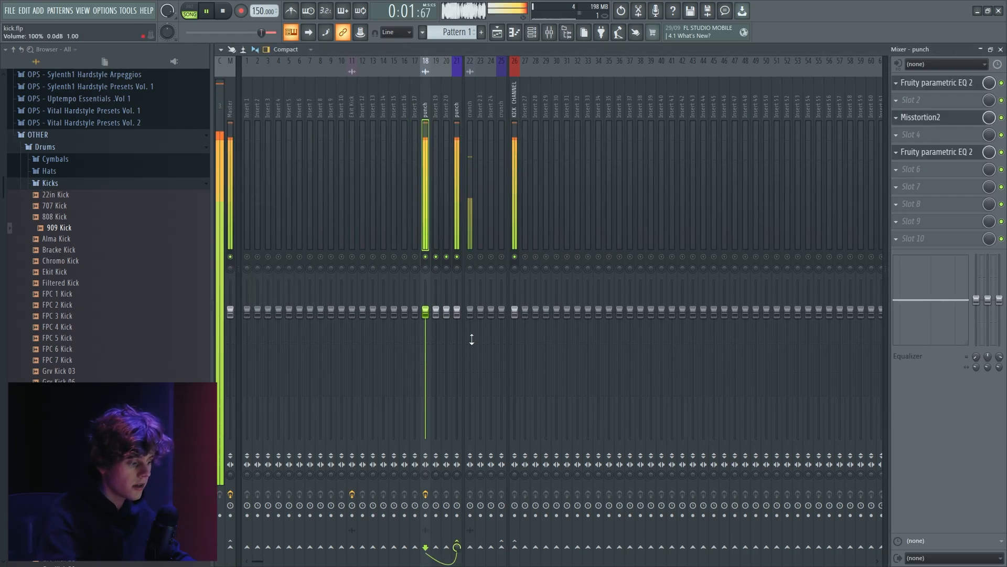
pyautogui.press('space')
pyautogui.moveTo(426, 311); pyautogui.dragTo(457, 318)
pyautogui.press('space')
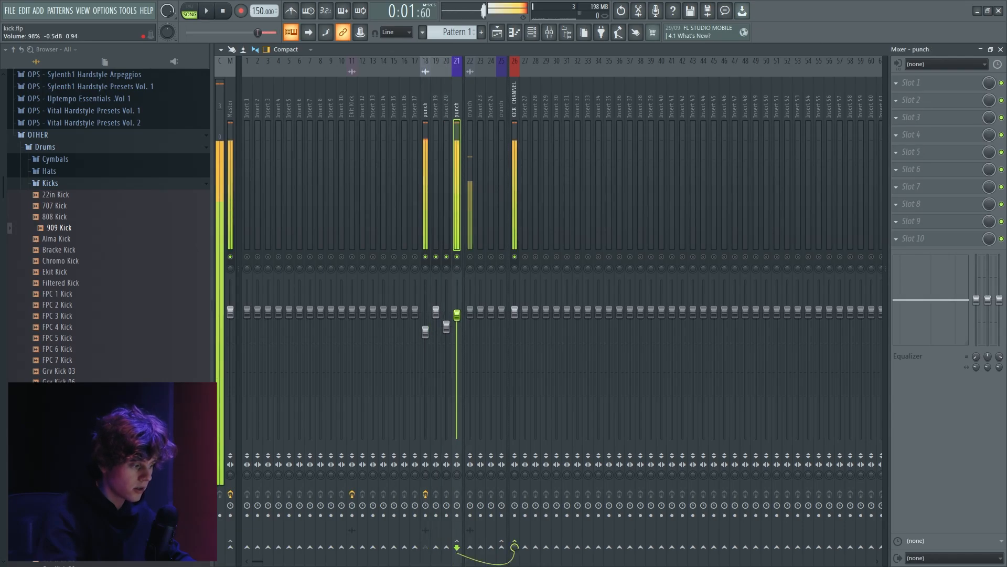
# Pick Grv Kick 23 from the Kicks samples and place it on playlist track 3 at the start of the punch clip.
pyautogui.click(499, 32)
pyautogui.click(48, 183)
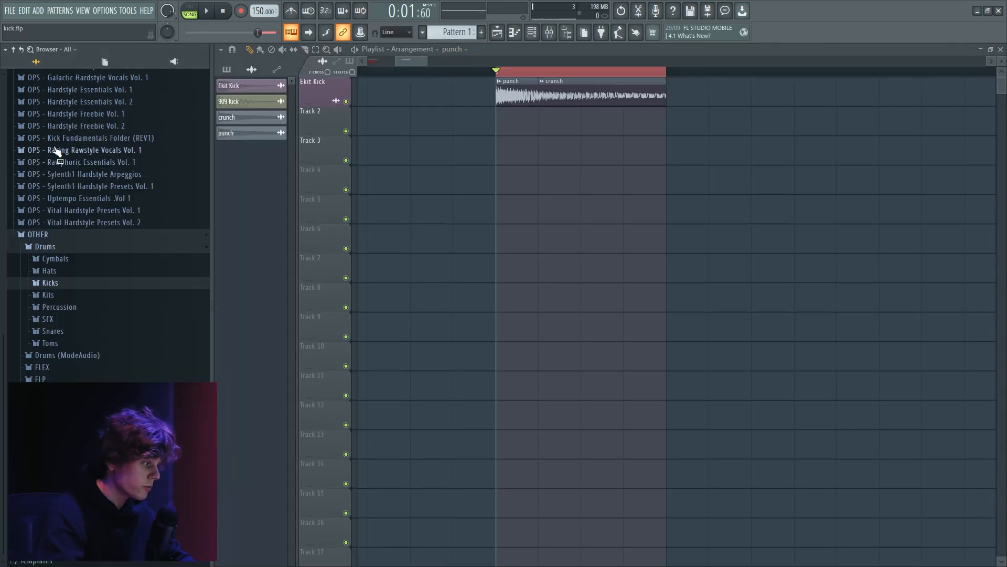
pyautogui.click(59, 288)
pyautogui.scroll(-10, 99, 333)
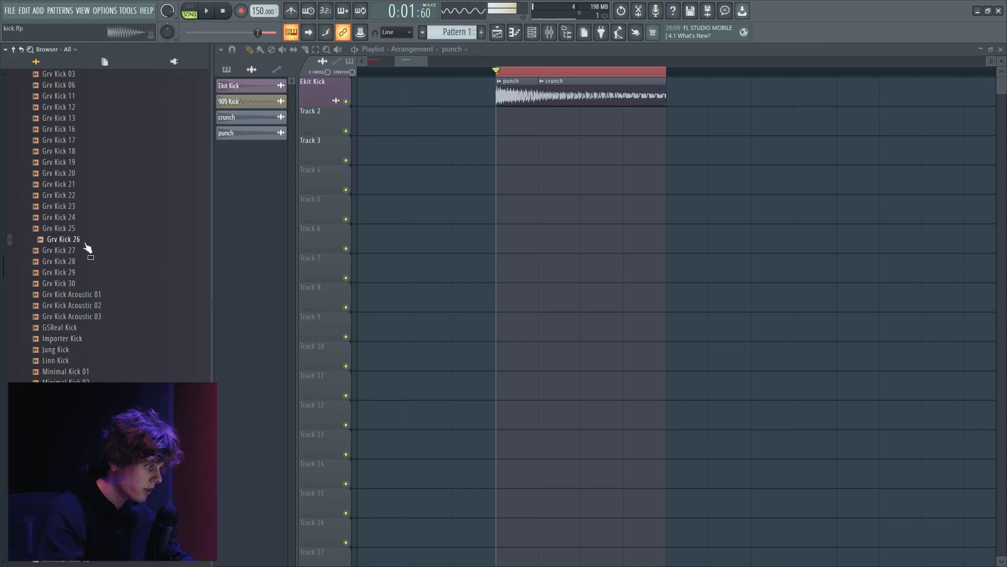
pyautogui.moveTo(237, 216); pyautogui.dragTo(501, 149)
pyautogui.scroll(3, 538, 149)
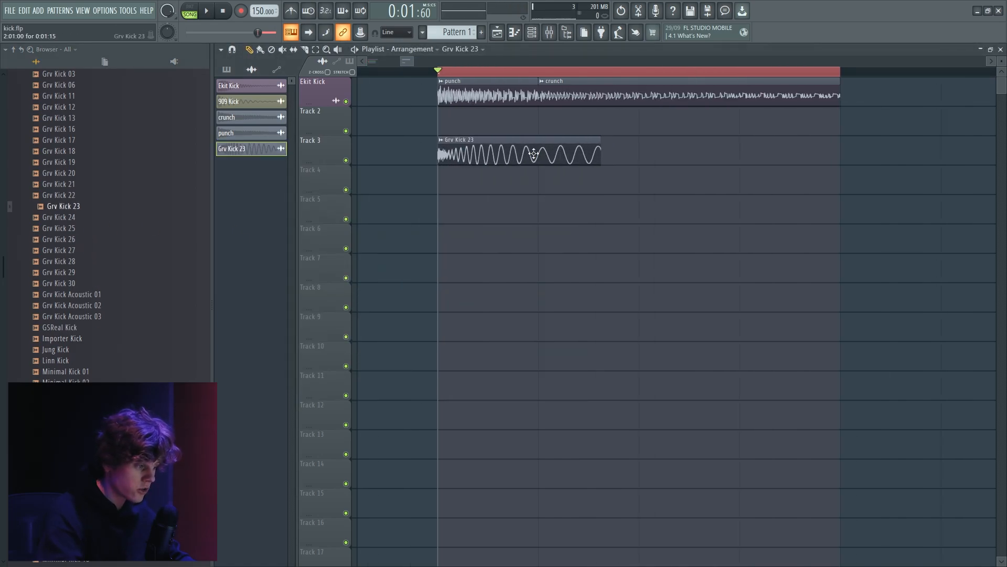
# Set the Grv Kick 23 clip's declicking mode to Transient (bleeding) and shorten the clip to match the punch clip's end.
pyautogui.doubleClick(538, 151)
pyautogui.click(392, 270)
pyautogui.click(388, 301)
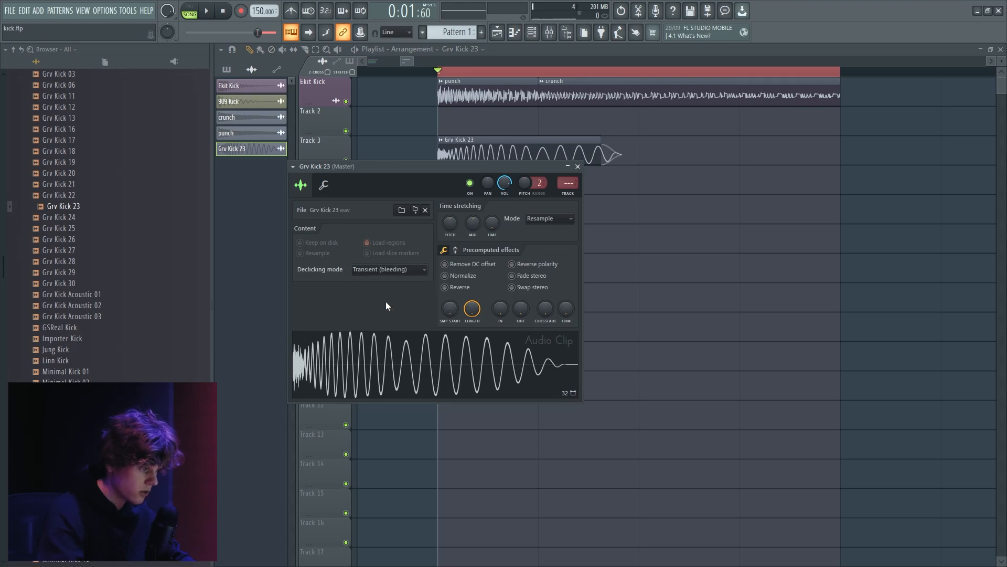
pyautogui.moveTo(597, 147); pyautogui.dragTo(536, 145)
pyautogui.press('space')
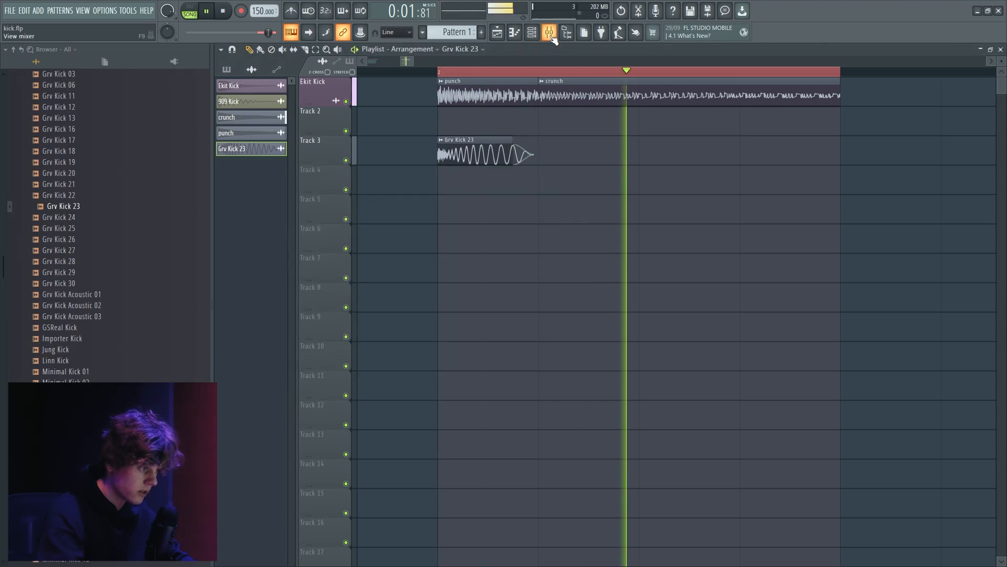
# Assign the Grv Kick 23 clip to mixer insert 17 and lower its fader to about -8.4 dB.
pyautogui.press('F9')
pyautogui.press('space')
pyautogui.rightClick(415, 126)
pyautogui.moveTo(472, 175)
pyautogui.click(539, 177)
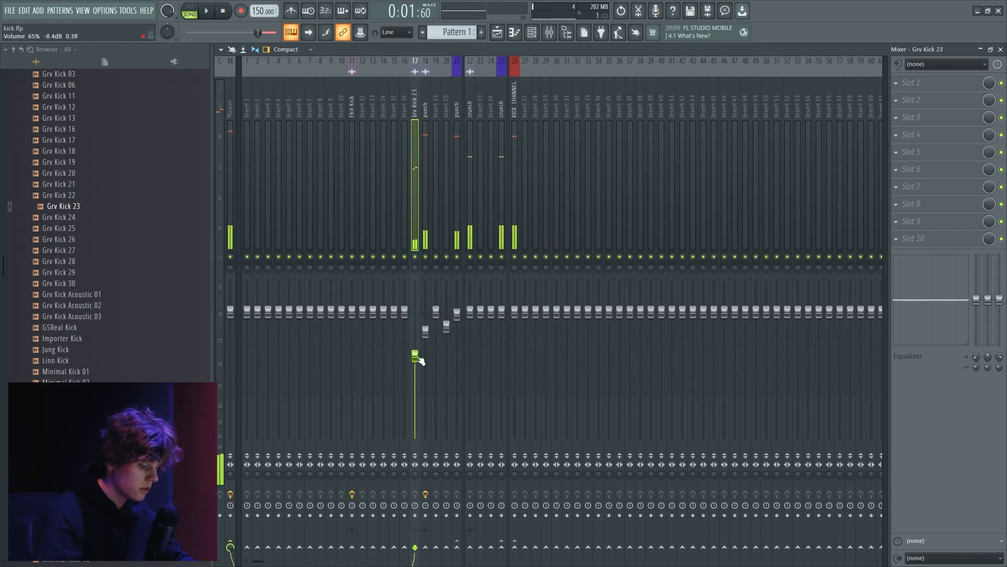
# Move the Grv Kick 23 track to insert 18 and the punch bus to insert 20.
pyautogui.hotkey('alt', 'Right')
pyautogui.moveTo(471, 116); pyautogui.dragTo(515, 122)
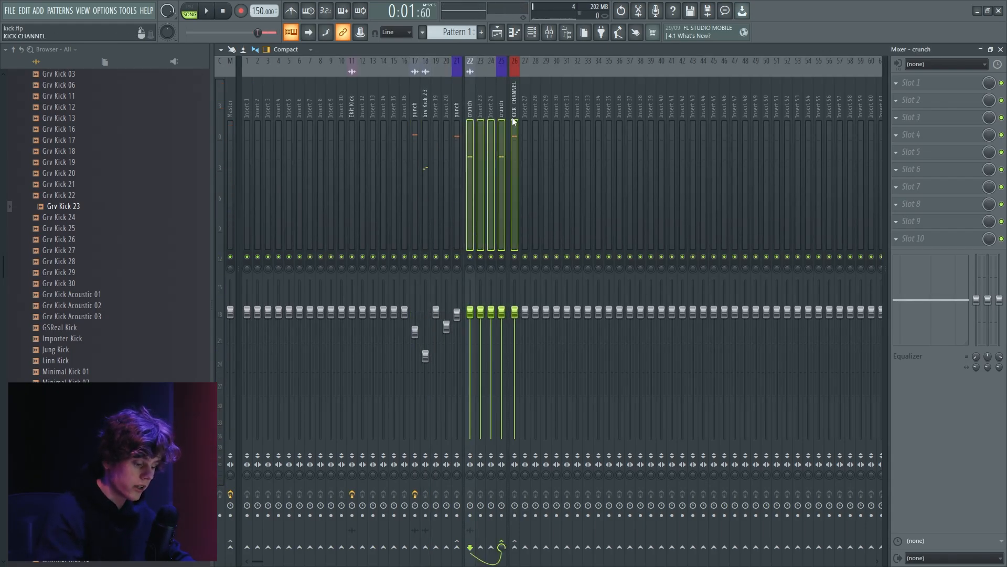
pyautogui.click(459, 147)
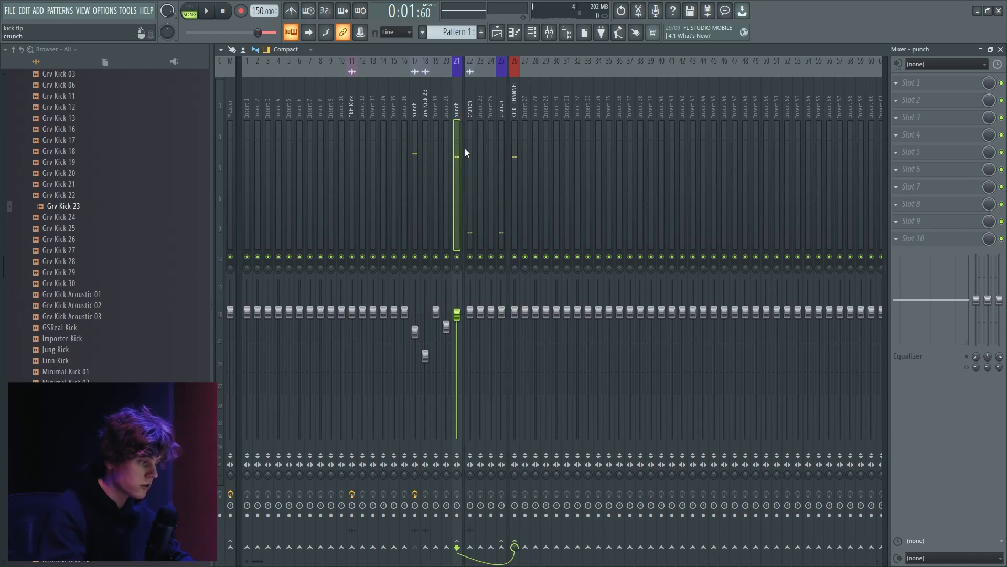
pyautogui.hotkey('alt', 'Left')
pyautogui.click(420, 110)
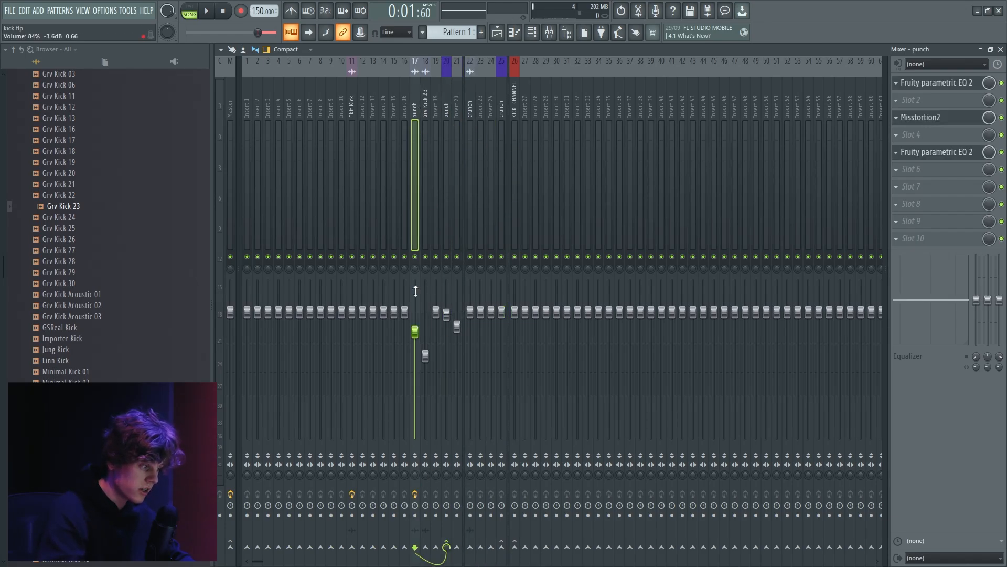
# Route Grv Kick 23 and the punch bus through insert 21 into KICK CHANNEL, soloing the layers to check the signal.
pyautogui.click(427, 136)
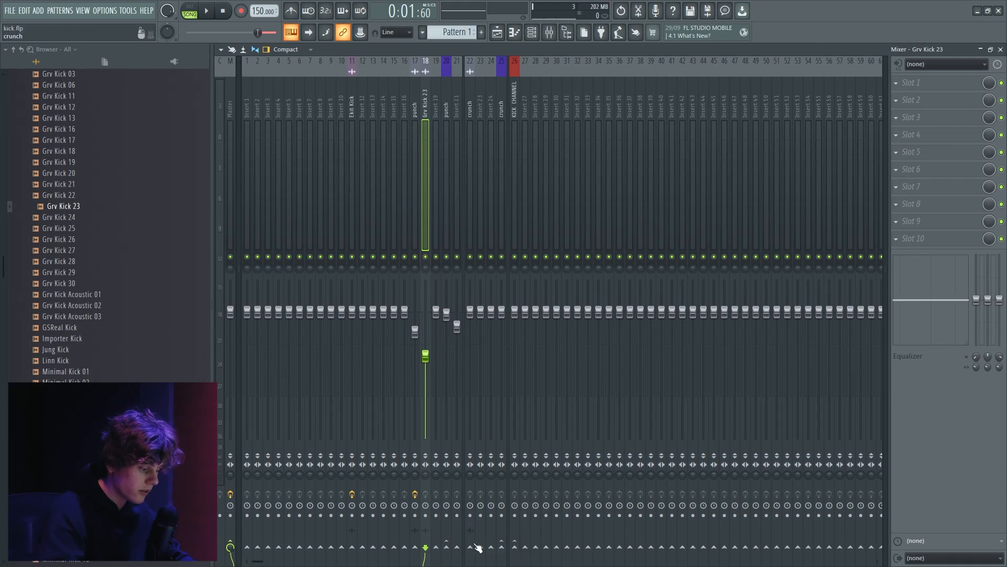
pyautogui.click(457, 547)
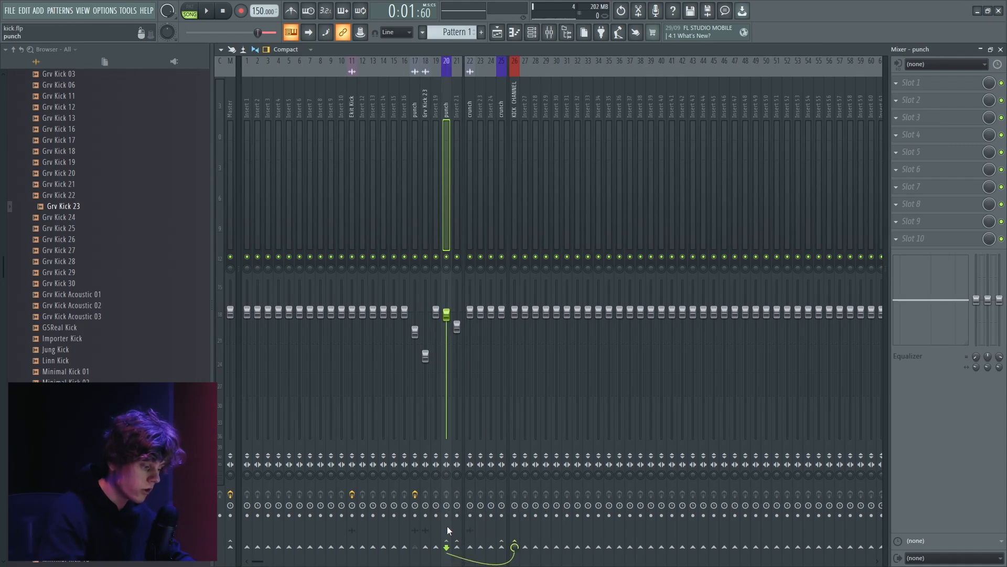
pyautogui.rightClick(457, 548)
pyautogui.press('Escape')
pyautogui.click(453, 127)
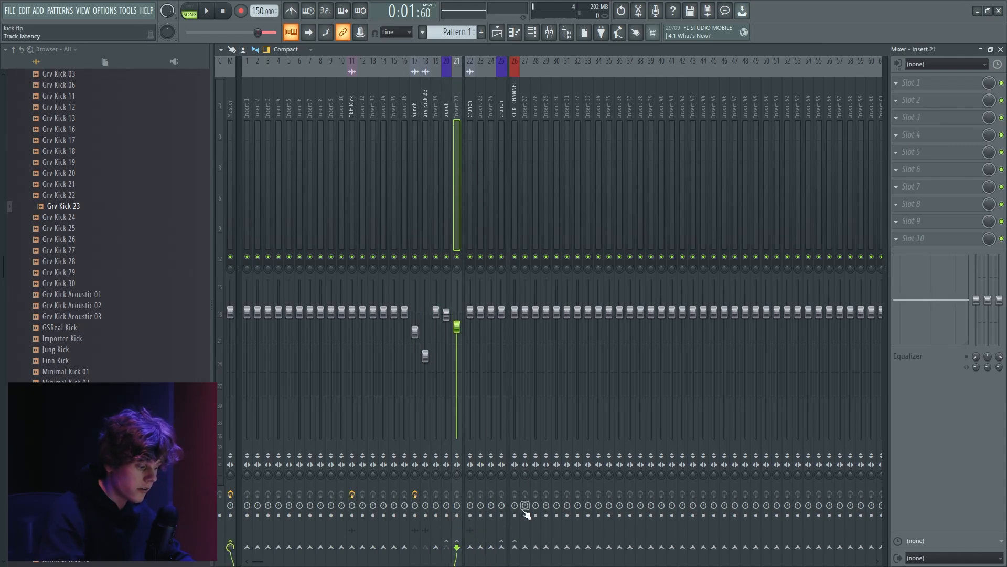
pyautogui.rightClick(514, 547)
pyautogui.click(539, 540)
pyautogui.click(446, 113)
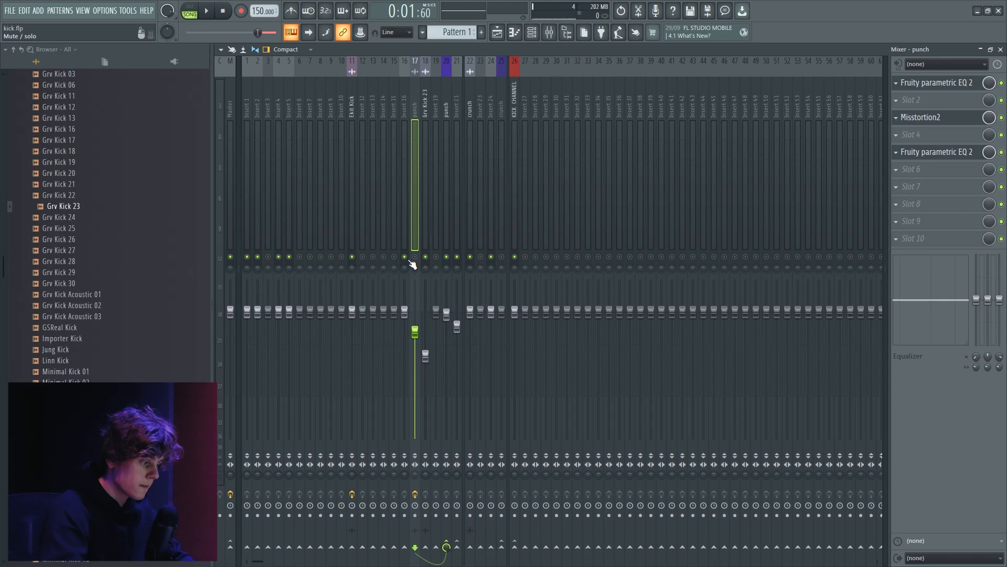
pyautogui.keyDown('ctrl'); pyautogui.click(414, 257); pyautogui.keyUp('ctrl')
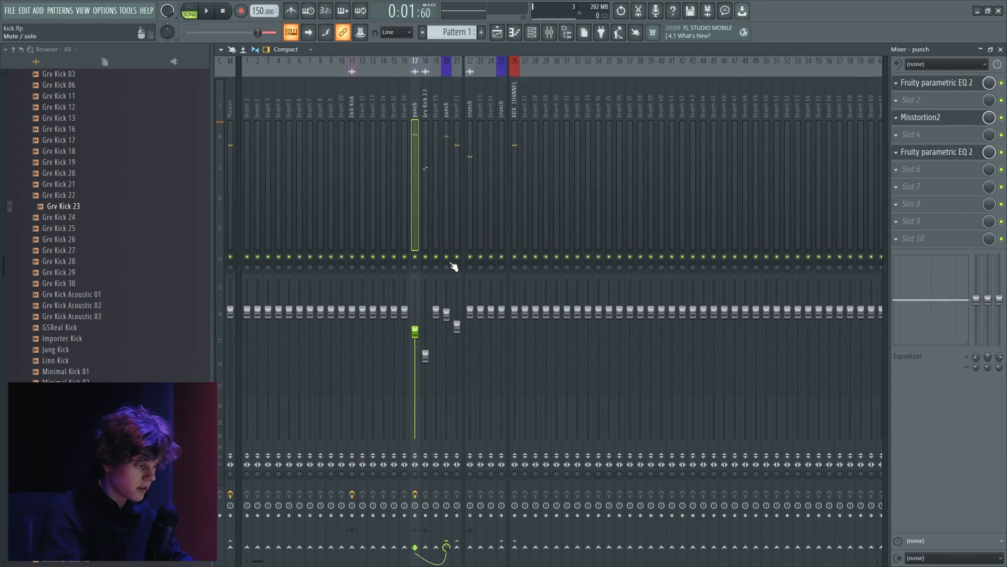
pyautogui.keyDown('ctrl'); pyautogui.click(425, 257); pyautogui.keyUp('ctrl')
# Route Grv Kick 23 only to the punch bus on insert 20, and the punch bus only to KICK CHANNEL.
pyautogui.click(430, 191)
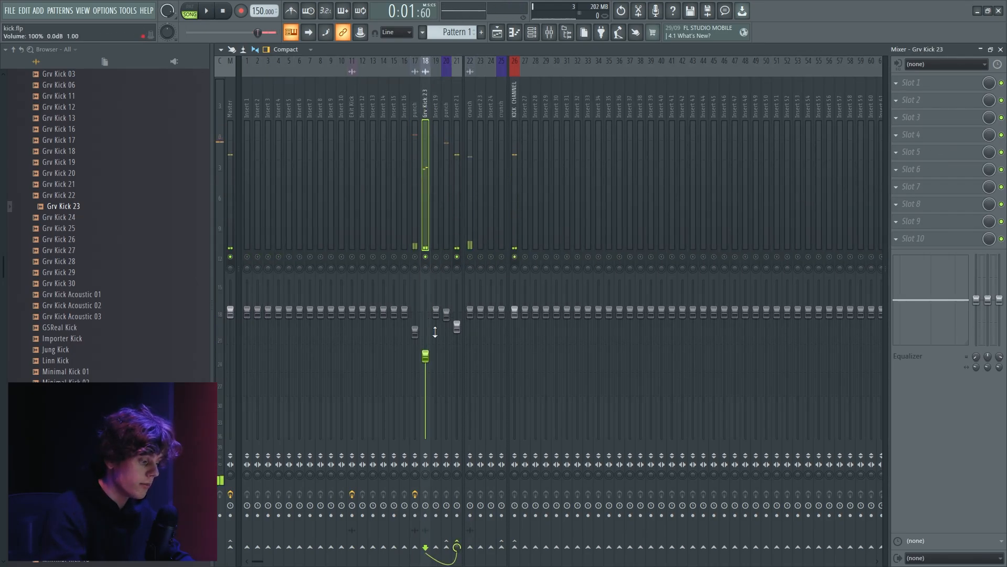
pyautogui.rightClick(448, 546)
pyautogui.click(473, 528)
pyautogui.click(446, 212)
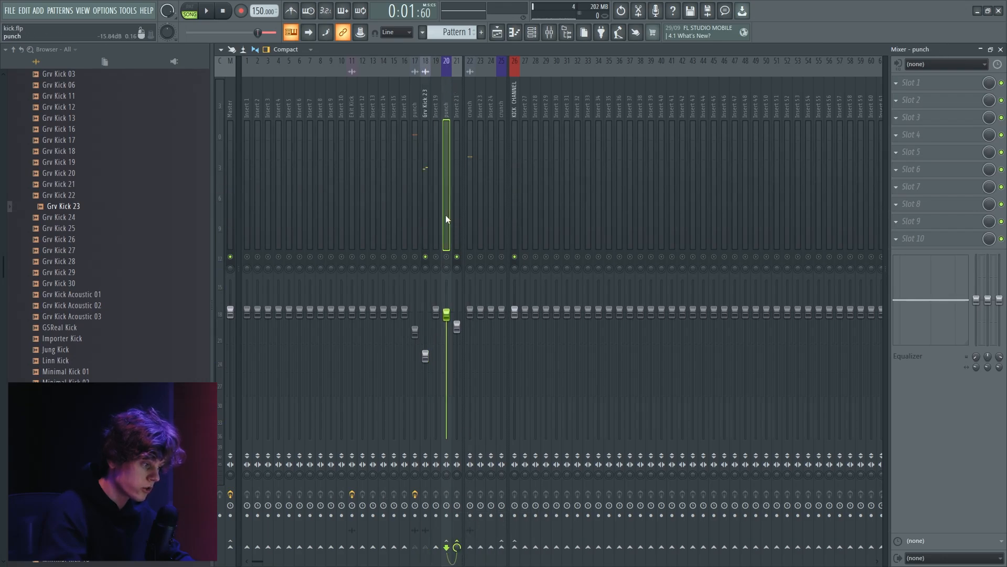
pyautogui.keyDown('ctrl'); pyautogui.click(446, 257); pyautogui.keyUp('ctrl')
pyautogui.rightClick(515, 547)
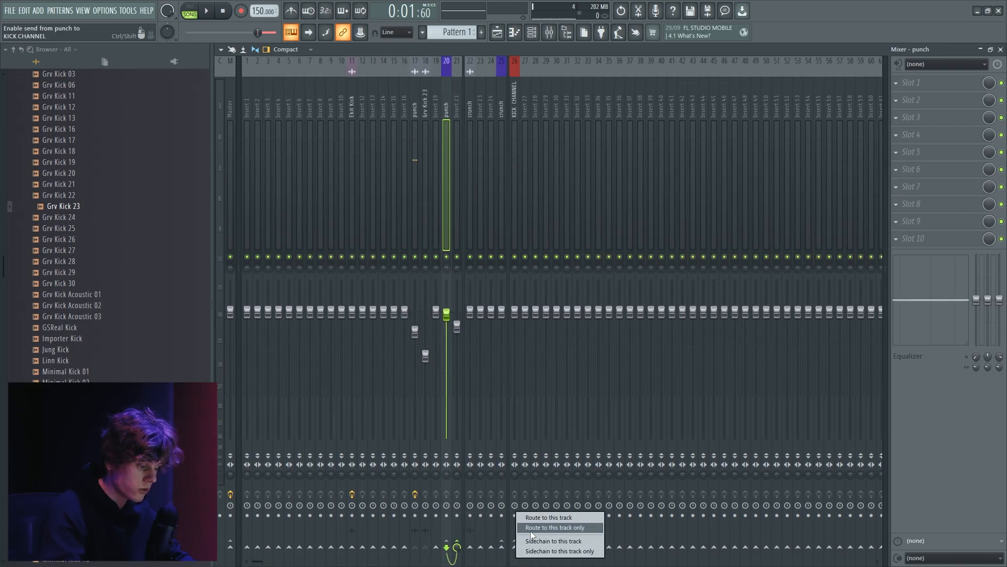
pyautogui.click(540, 527)
# Solo the punch and Grv Kick 23 tracks together and lower the Grv Kick 23 fader a little further during playback.
pyautogui.press('space')
pyautogui.click(417, 110)
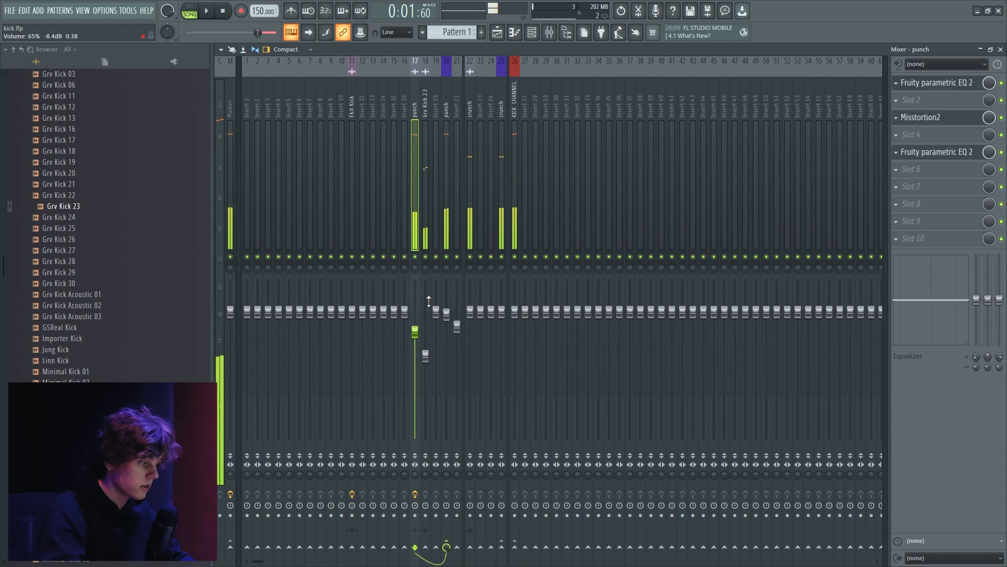
pyautogui.keyDown('ctrl'); pyautogui.click(426, 257); pyautogui.keyUp('ctrl')
pyautogui.click(415, 256)
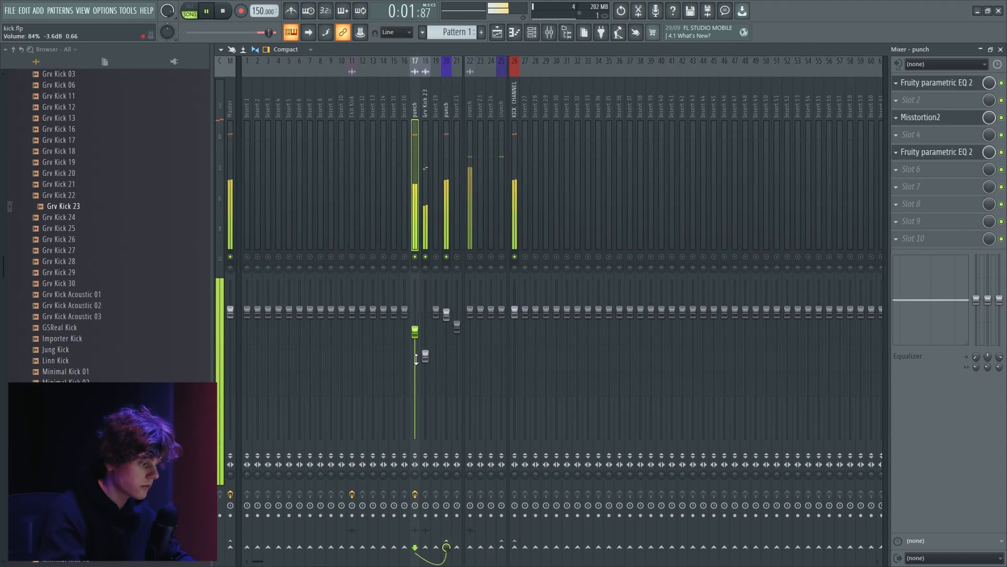
pyautogui.moveTo(425, 356); pyautogui.dragTo(426, 372)
pyautogui.press('space')
# Try Grv Kick 21, 18 and 17 in the layered kick clip on track 3 and settle on Grv Kick 16.
pyautogui.click(499, 29)
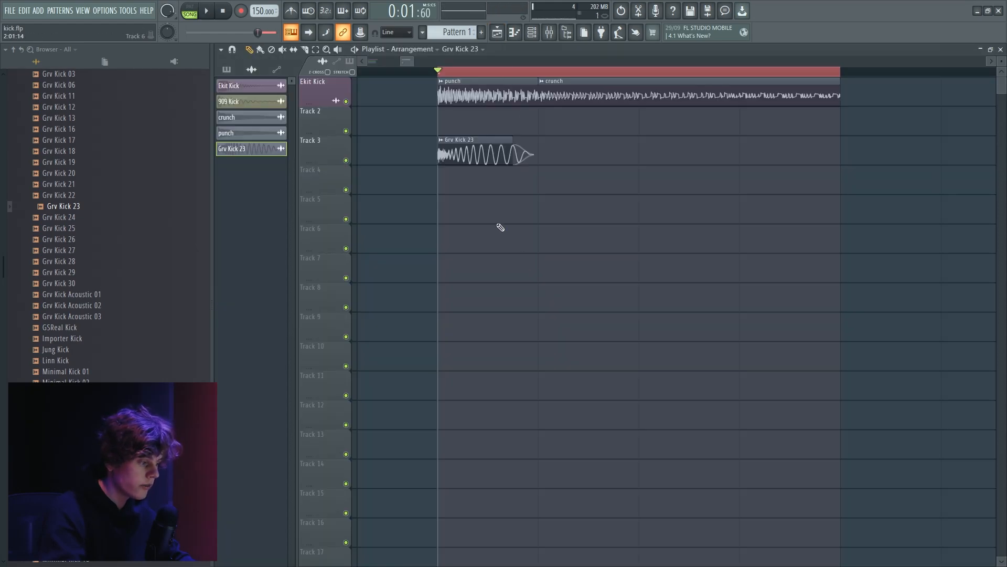
pyautogui.doubleClick(494, 157)
pyautogui.click(119, 196)
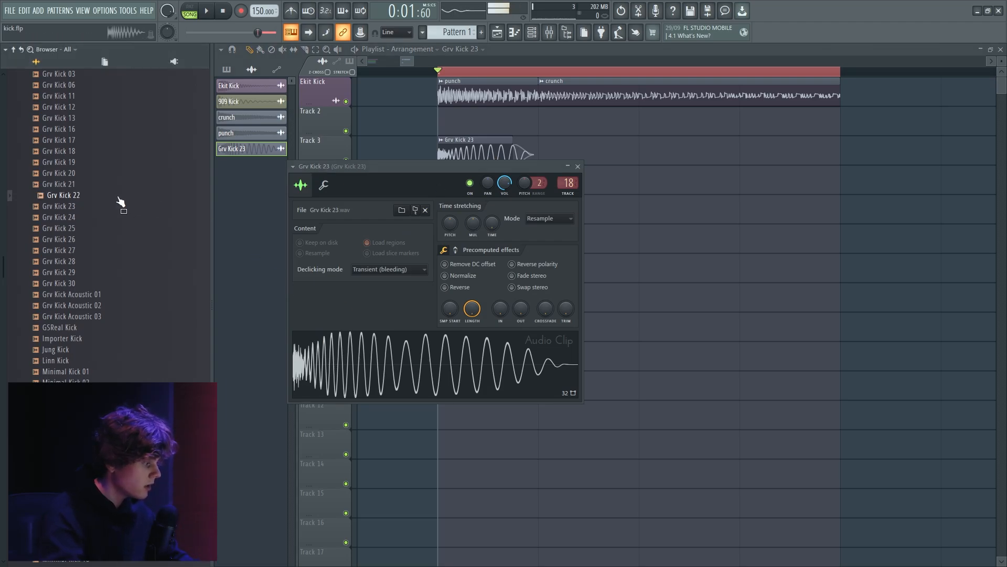
pyautogui.rightClick(119, 186)
pyautogui.click(138, 184)
pyautogui.press('space')
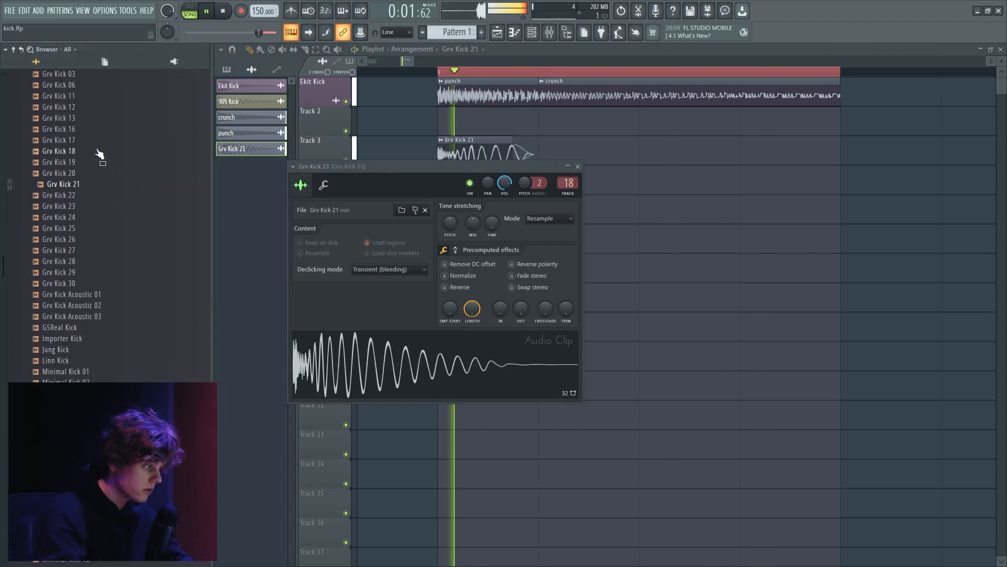
pyautogui.rightClick(106, 151)
pyautogui.click(112, 152)
pyautogui.rightClick(90, 140)
pyautogui.click(97, 141)
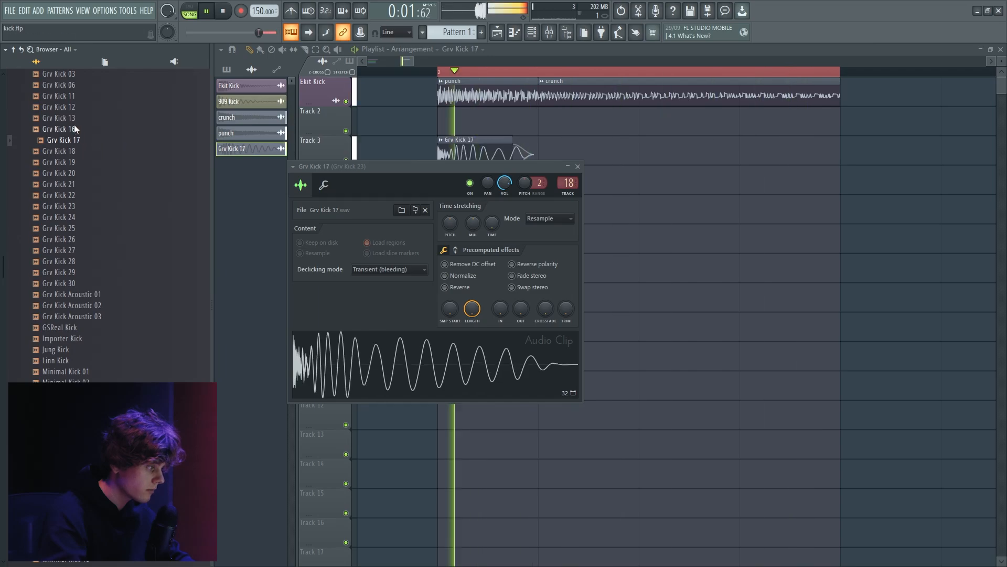
pyautogui.rightClick(79, 129)
pyautogui.click(90, 130)
# Load Fruity WaveShaper in slot 2 of the punch bus and bend its curve upward near the start.
pyautogui.click(547, 34)
pyautogui.press('space')
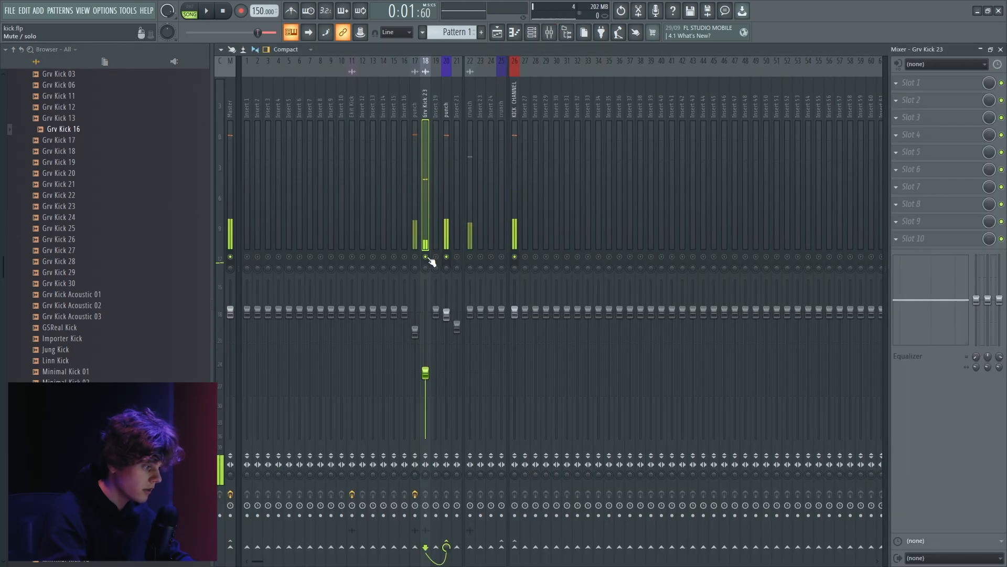
pyautogui.click(445, 188)
pyautogui.click(925, 97)
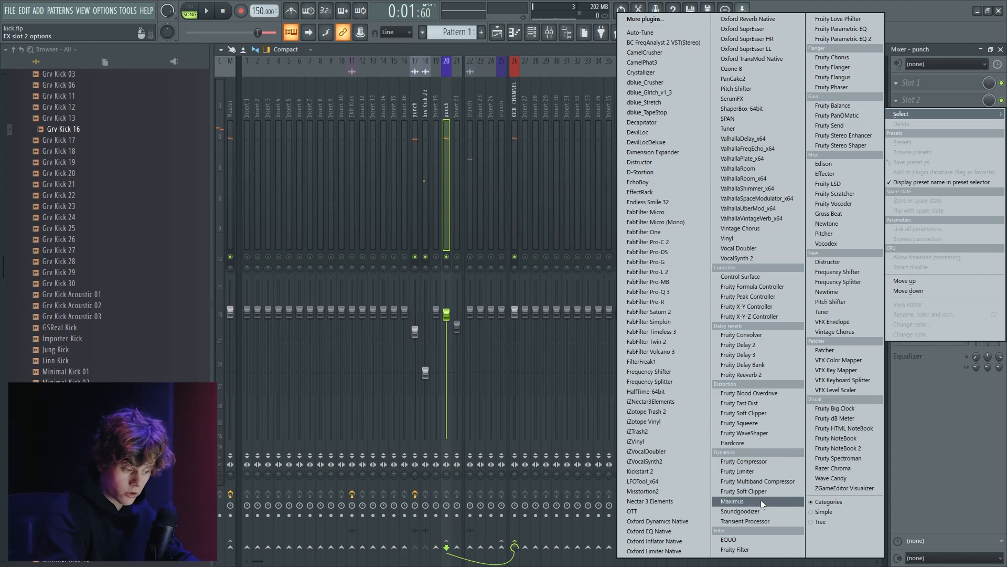
pyautogui.click(758, 436)
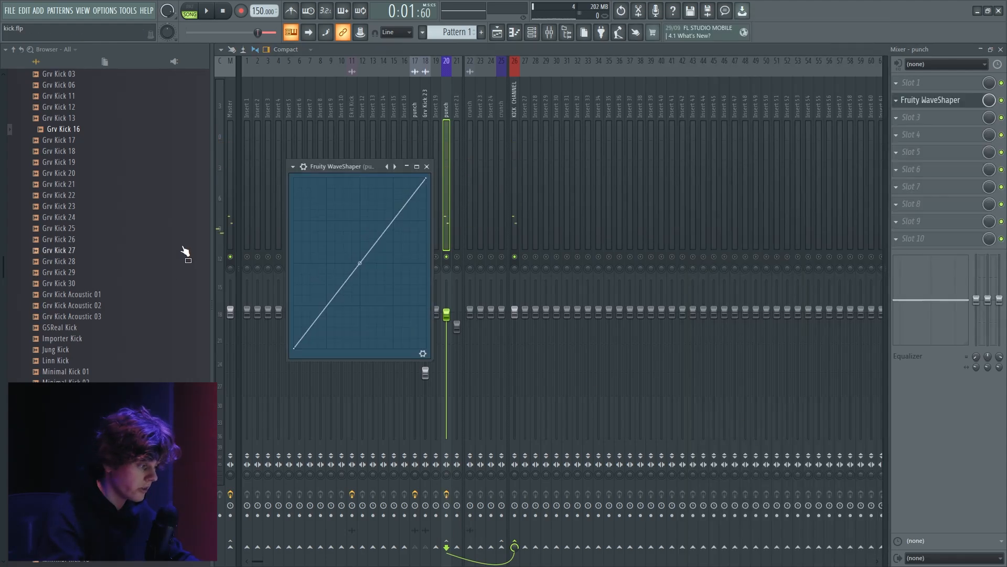
pyautogui.moveTo(360, 263); pyautogui.dragTo(310, 284)
# Load OTT in slot 5 of the punch bus and set its Depth to 28 % and Downward to 58 %.
pyautogui.click(981, 152)
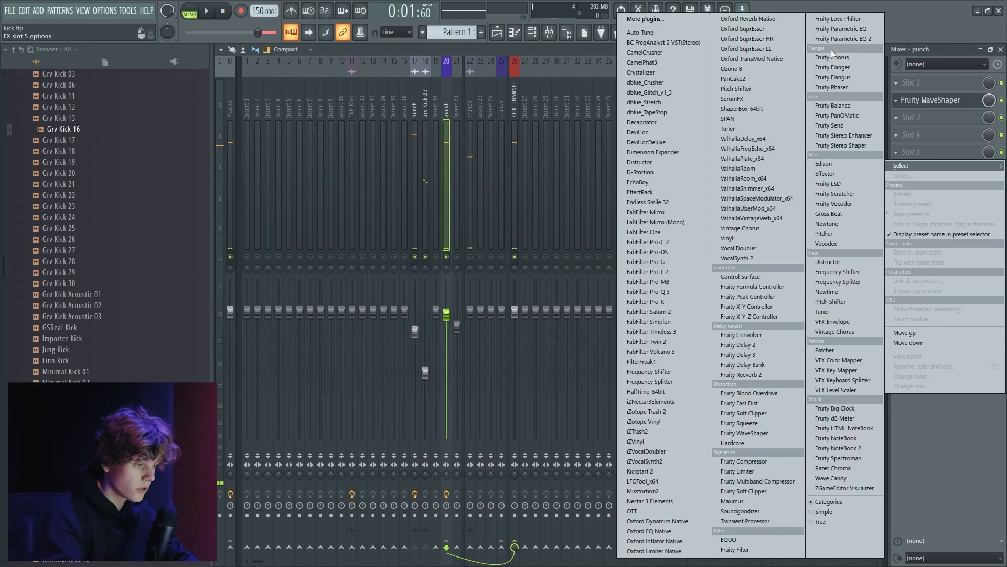
pyautogui.click(633, 511)
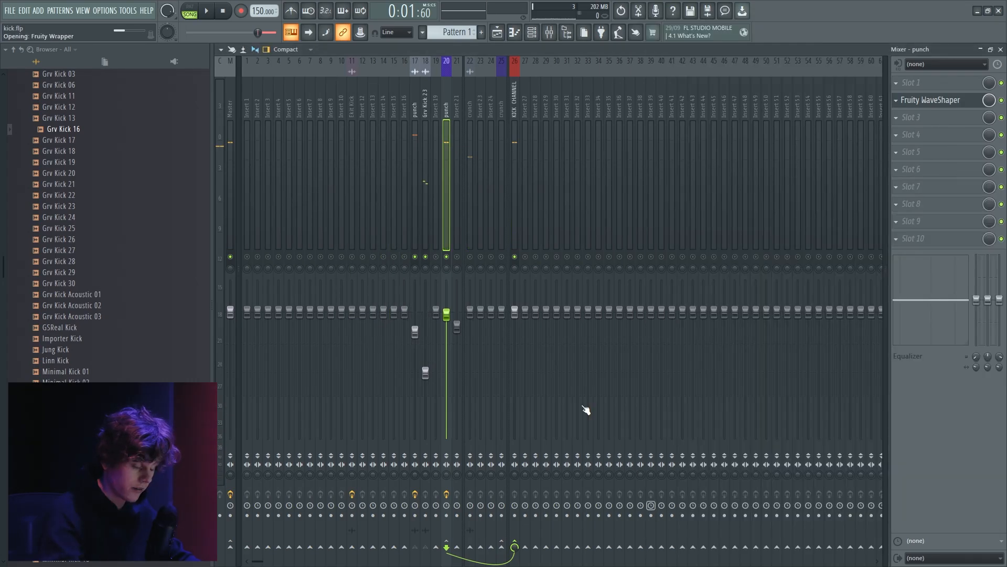
pyautogui.press('space')
pyautogui.moveTo(320, 299); pyautogui.dragTo(317, 314)
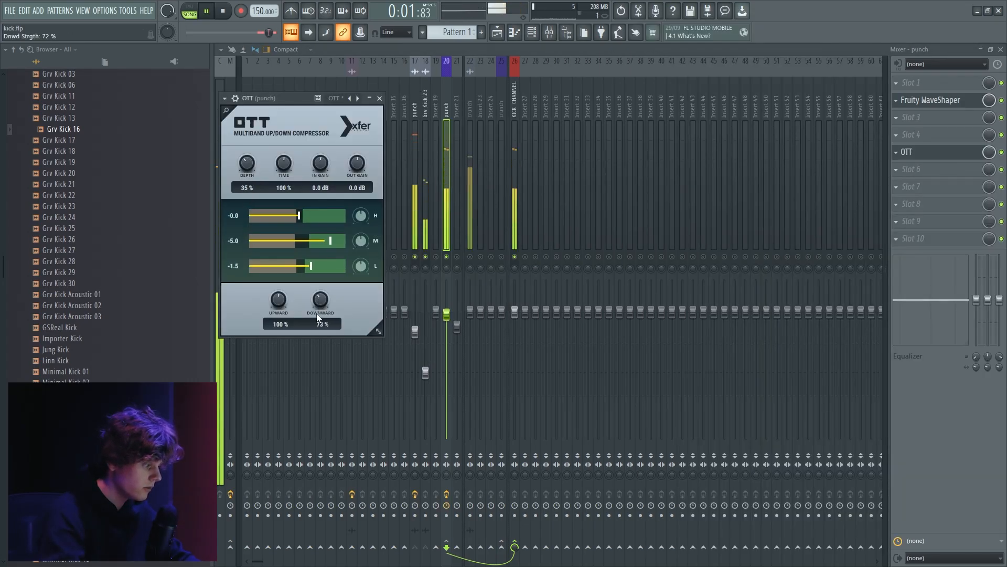
pyautogui.press('space')
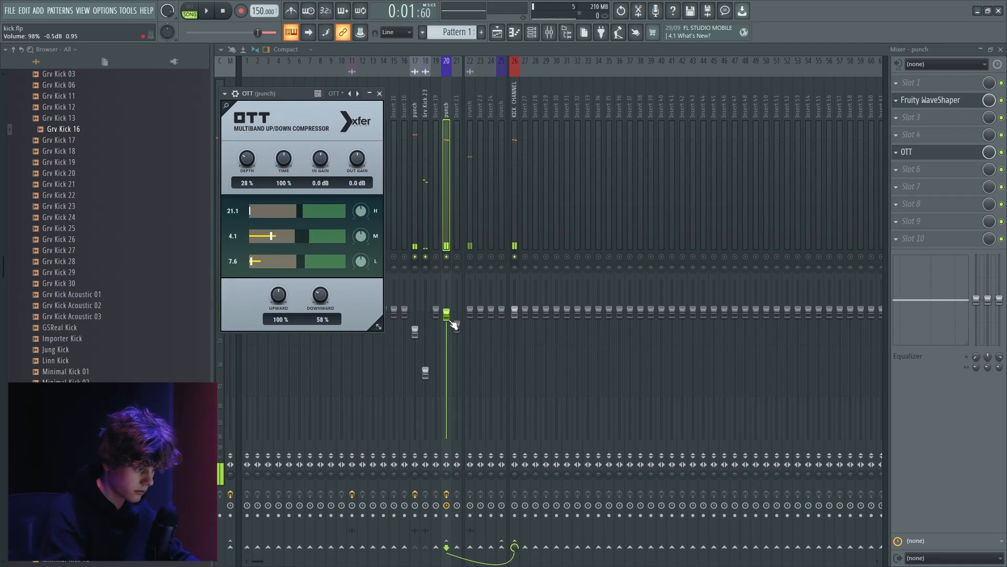
# Load Fruity Compressor in slot 7 of the punch bus with a 3.9:1 ratio and a -6.9 dB threshold.
pyautogui.click(923, 190)
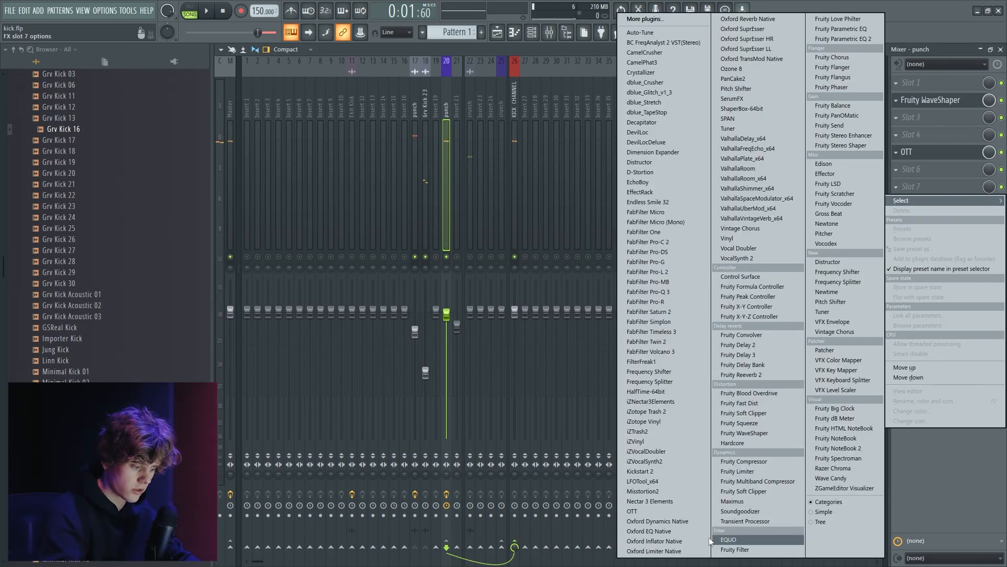
pyautogui.click(756, 461)
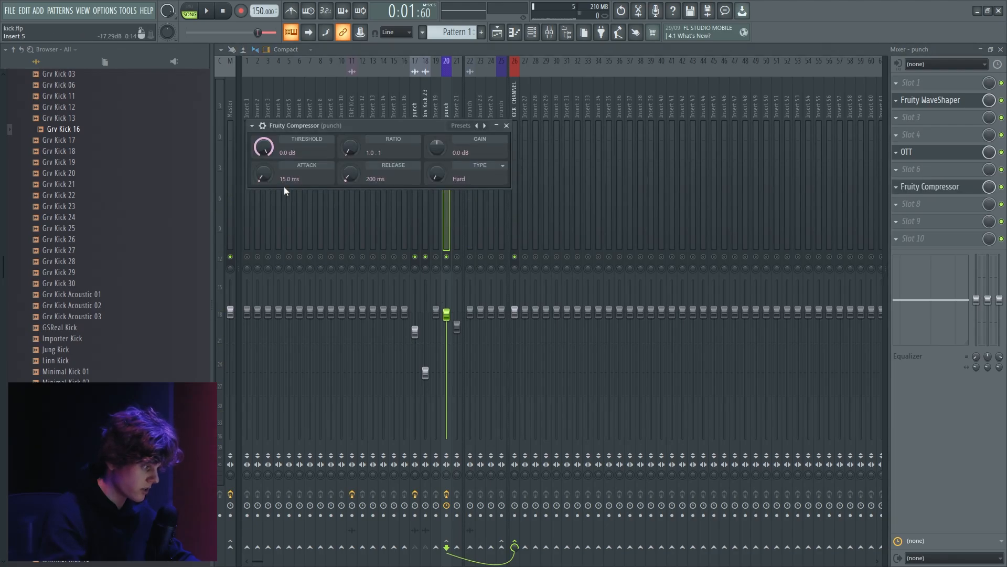
pyautogui.press('space')
pyautogui.moveTo(350, 147); pyautogui.dragTo(350, 140)
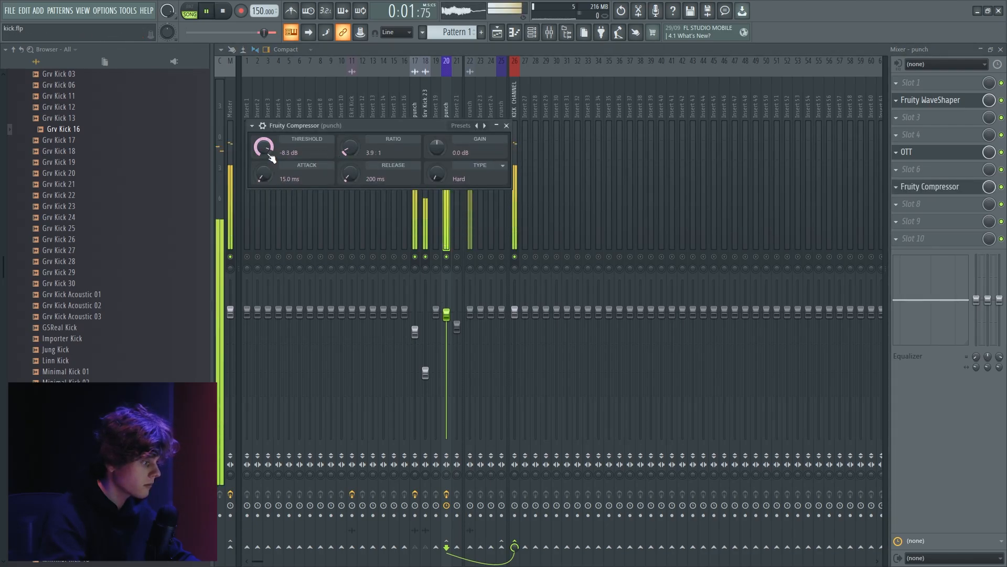
pyautogui.moveTo(264, 147); pyautogui.dragTo(264, 155)
pyautogui.press('space')
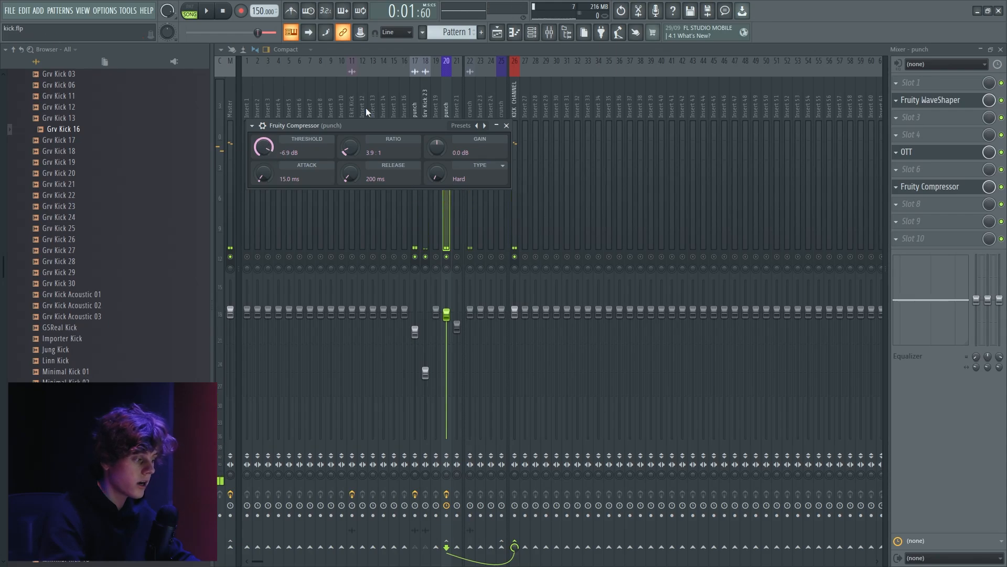
# Unsolo the punch bus on insert 20 and lower its fader slightly while listening to the full kick.
pyautogui.click(500, 30)
pyautogui.click(500, 31)
pyautogui.press('space')
pyautogui.click(507, 126)
pyautogui.rightClick(446, 252)
pyautogui.rightClick(446, 258)
pyautogui.rightClick(446, 257)
pyautogui.press('space')
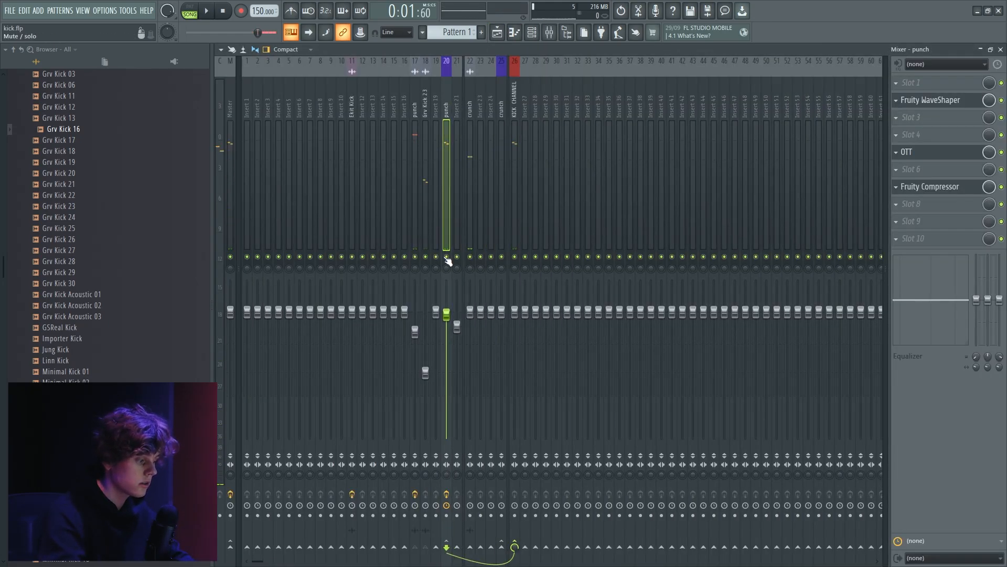
pyautogui.press('space')
pyautogui.moveTo(447, 314); pyautogui.dragTo(451, 328)
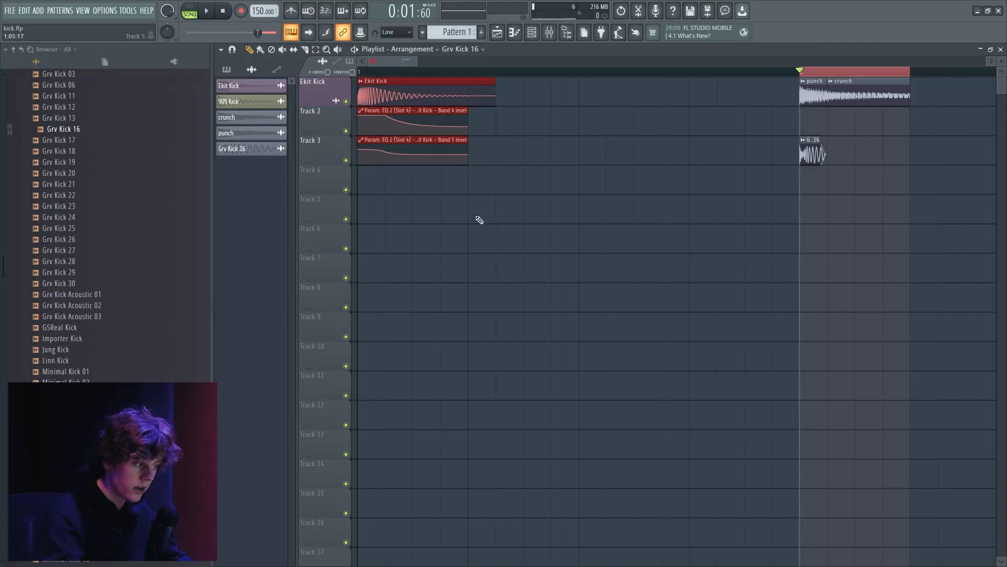
# Try cutting with band 5 of the punch track's first EQ at the frequency of the band 4 boost.
pyautogui.scroll(-2, 380, 124)
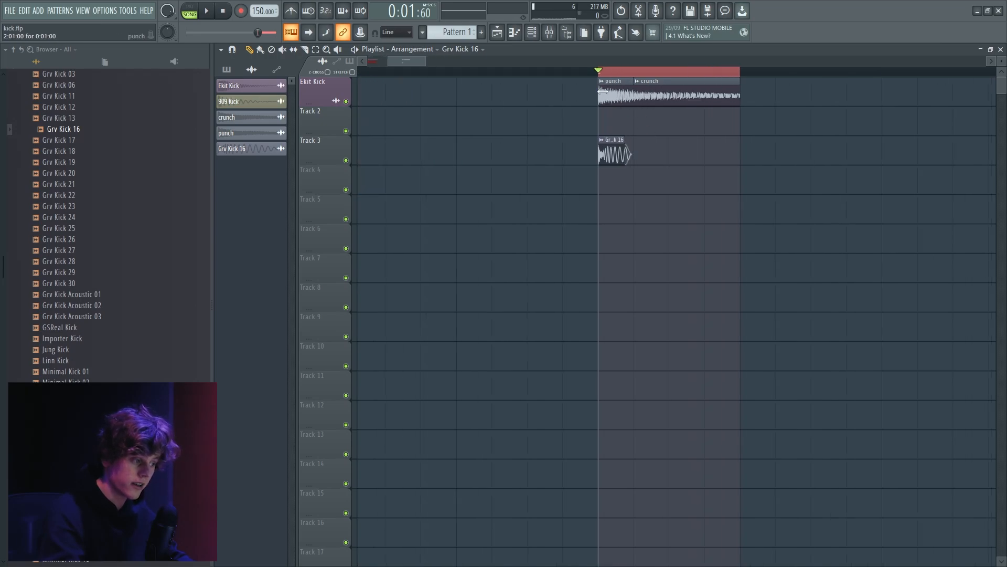
pyautogui.click(549, 32)
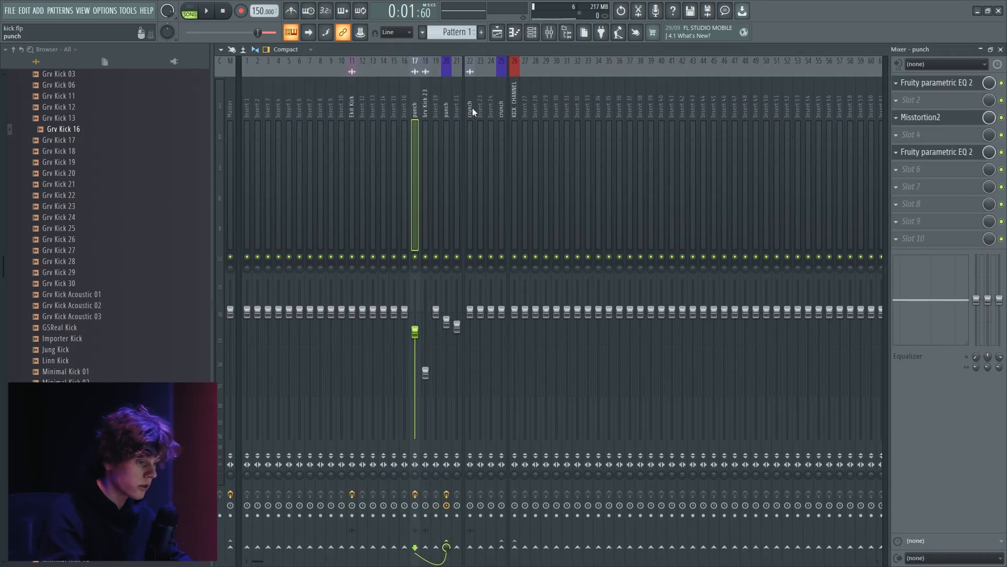
pyautogui.click(937, 83)
pyautogui.press('space')
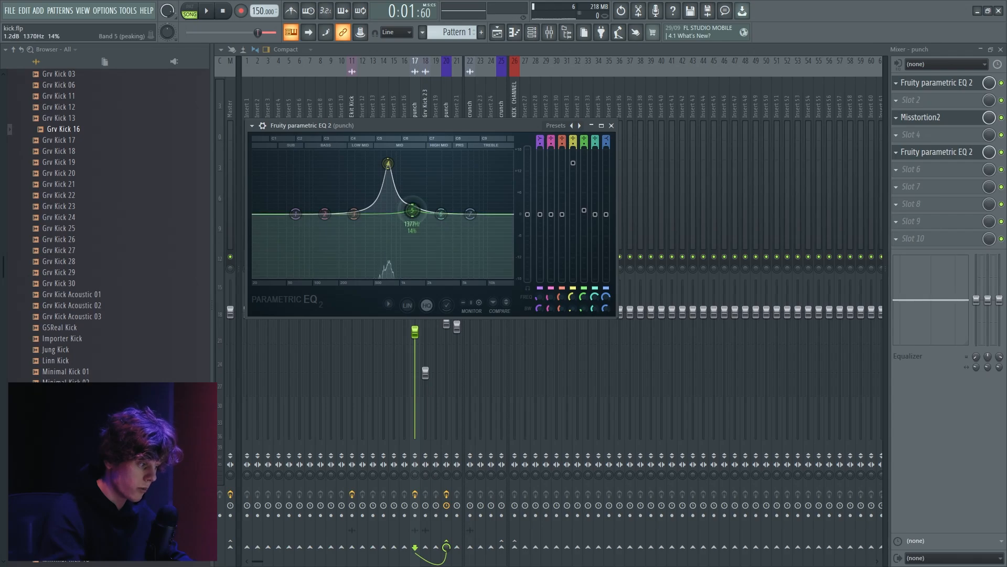
pyautogui.moveTo(390, 154); pyautogui.dragTo(388, 235)
pyautogui.click(498, 32)
pyautogui.press('space')
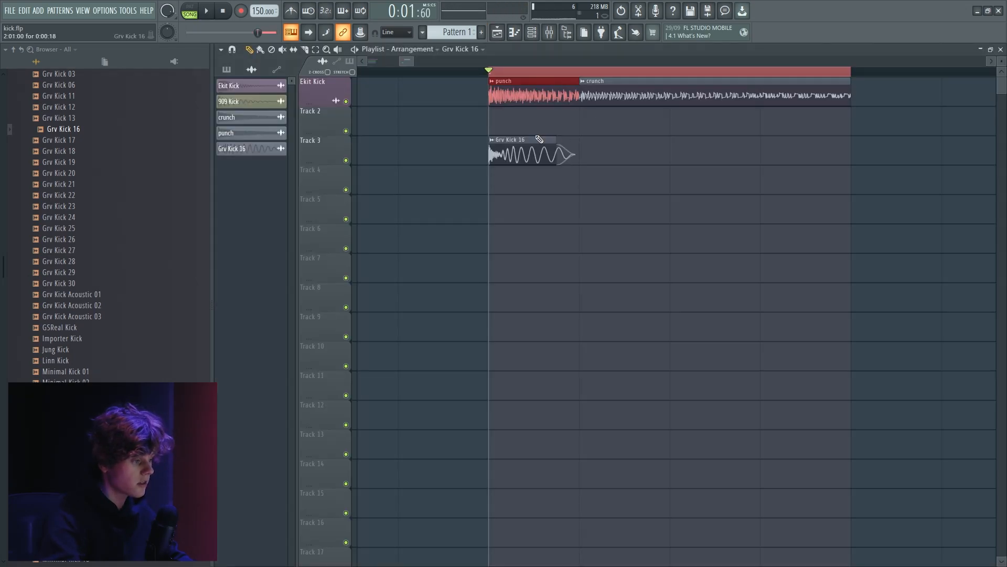
# Try the Pogo effect at 100 % on the punch clip during playback.
pyautogui.doubleClick(539, 97)
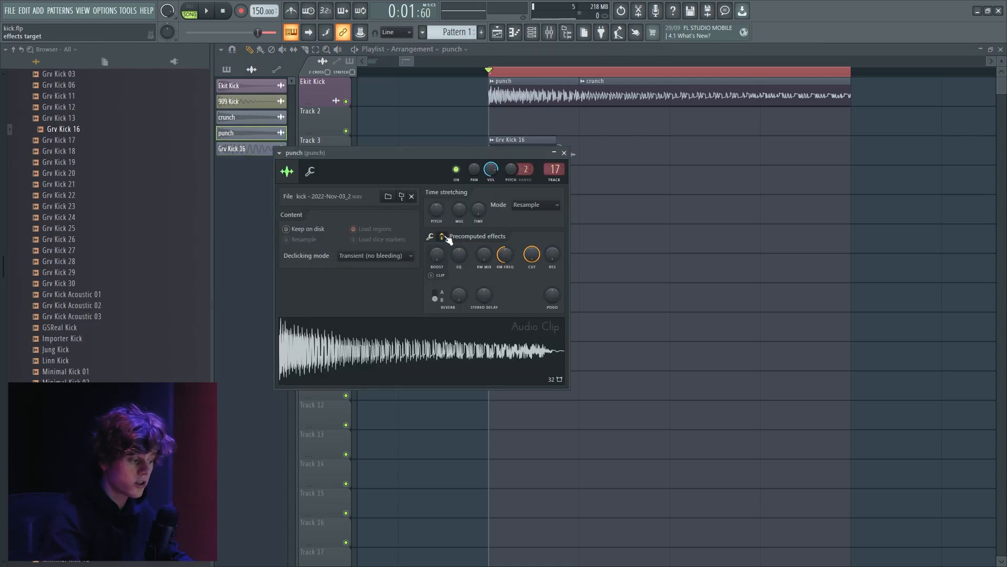
pyautogui.moveTo(550, 296); pyautogui.dragTo(556, 297)
pyautogui.press('space')
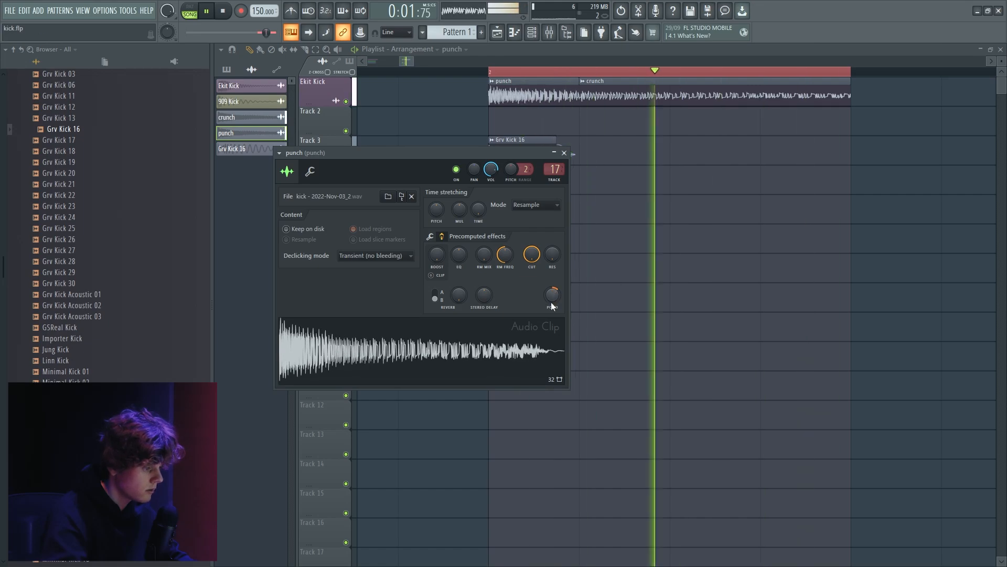
pyautogui.press('space')
pyautogui.press('space')
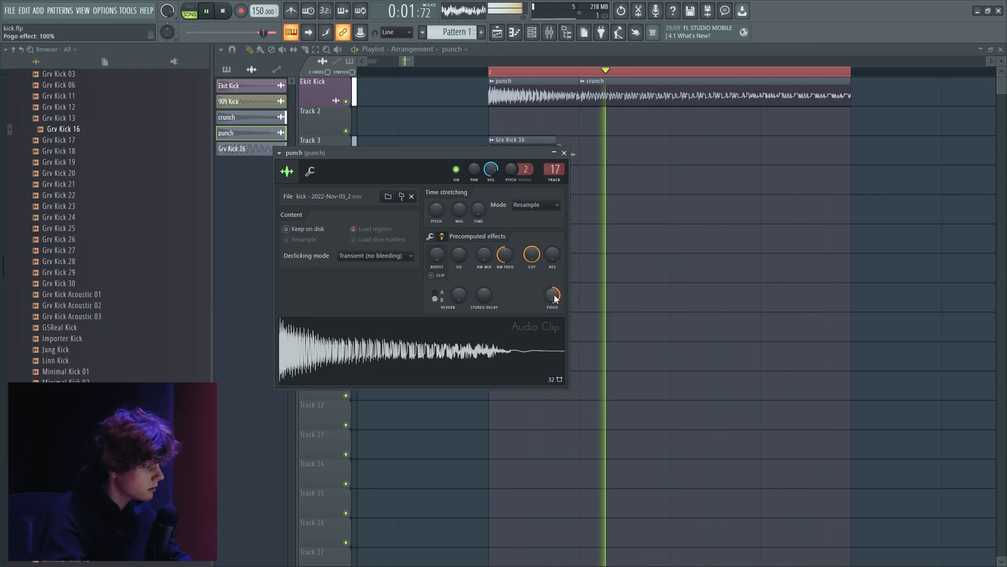
pyautogui.press('space')
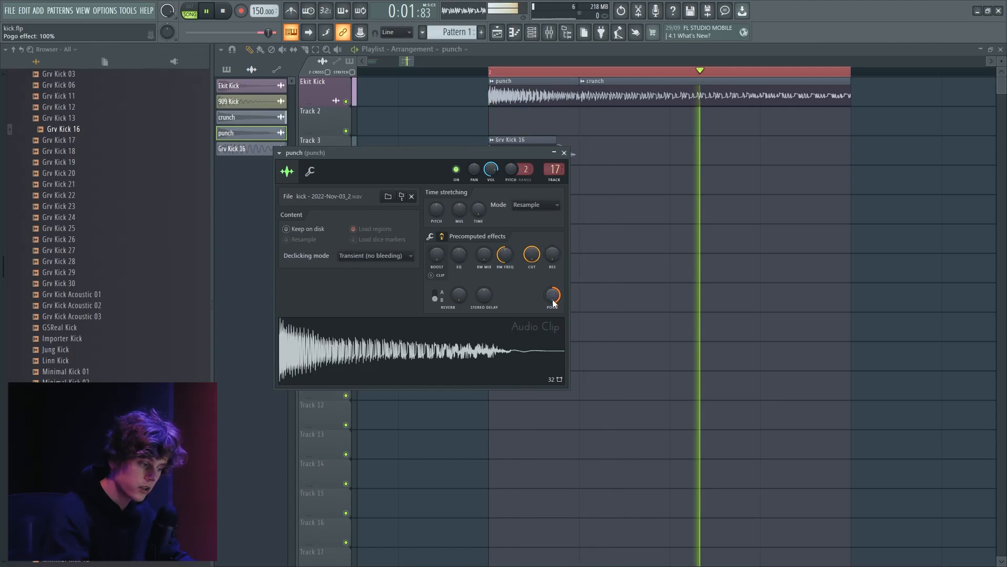
pyautogui.press('space')
# Try a -400 cent pitch shift on the punch clip and reset both its pitch and Pogo effect.
pyautogui.moveTo(437, 209); pyautogui.dragTo(437, 220)
pyautogui.press('space')
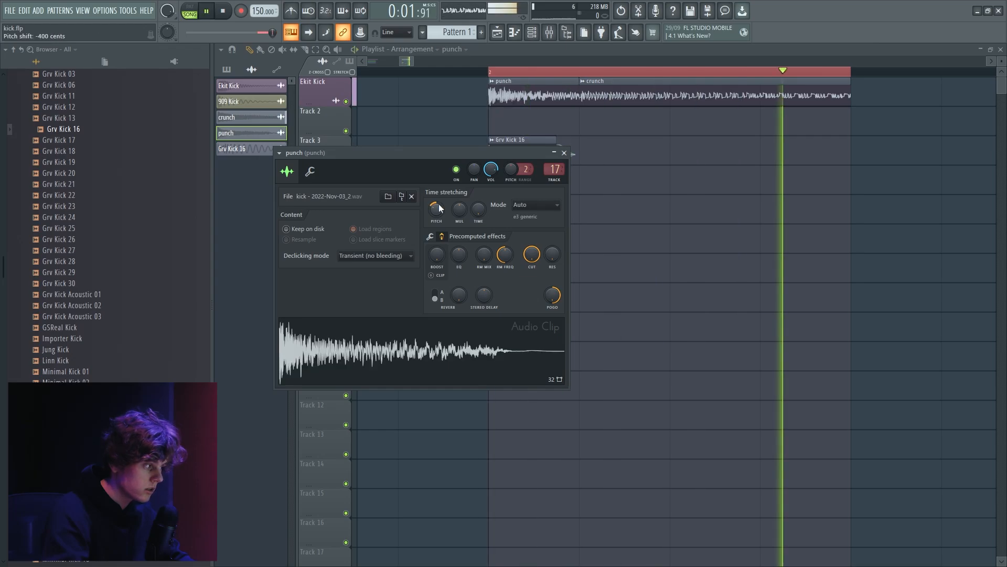
pyautogui.rightClick(439, 205)
pyautogui.click(445, 210)
pyautogui.press('space')
pyautogui.rightClick(549, 298)
pyautogui.click(562, 305)
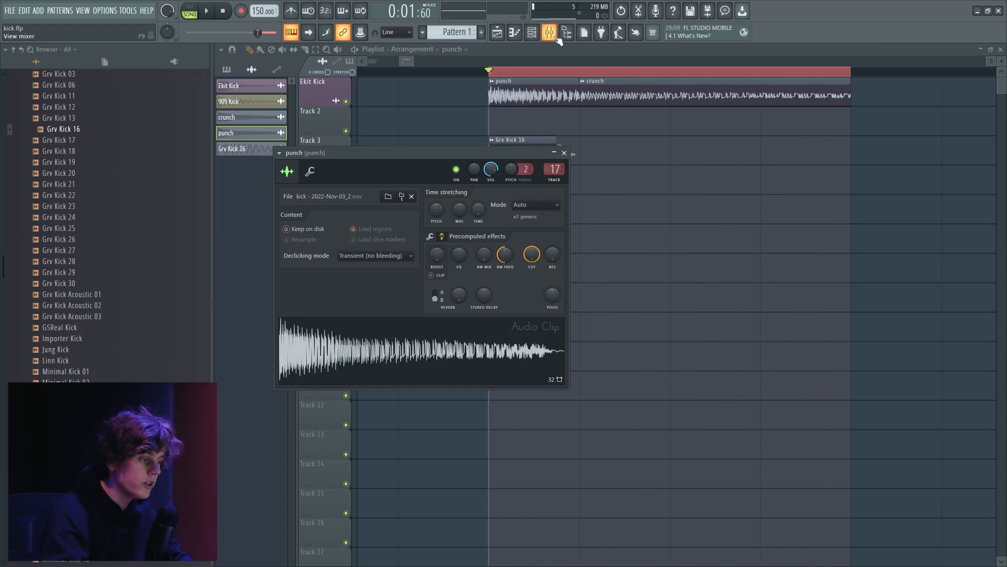
# Boost band 5 in the punch track's first EQ with a wide bell and lower band 4 to about -2 dB near 684 Hz.
pyautogui.press('F9')
pyautogui.click(942, 85)
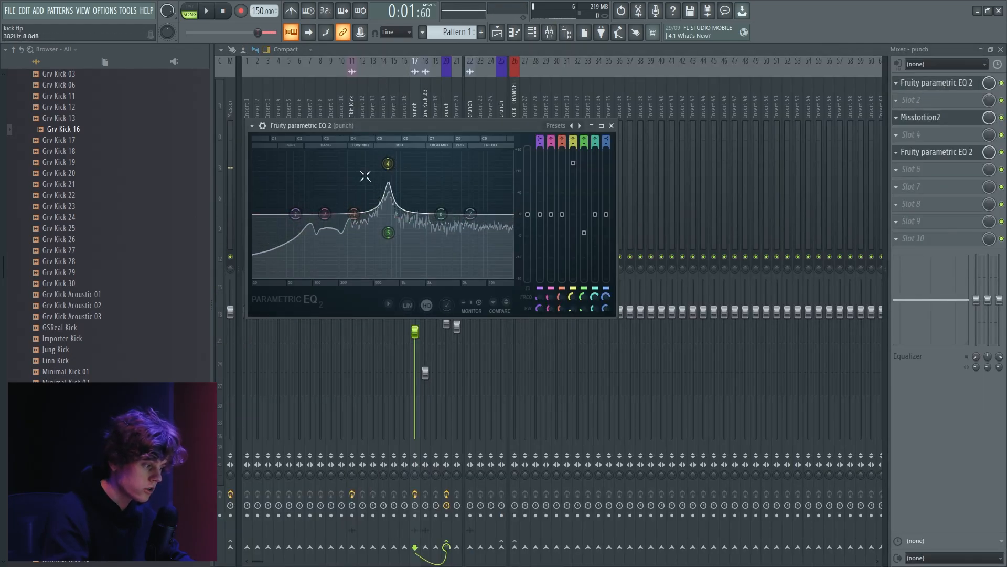
pyautogui.press('space')
pyautogui.moveTo(420, 200); pyautogui.dragTo(416, 168)
pyautogui.scroll(5, 416, 168)
pyautogui.moveTo(386, 202); pyautogui.dragTo(386, 221)
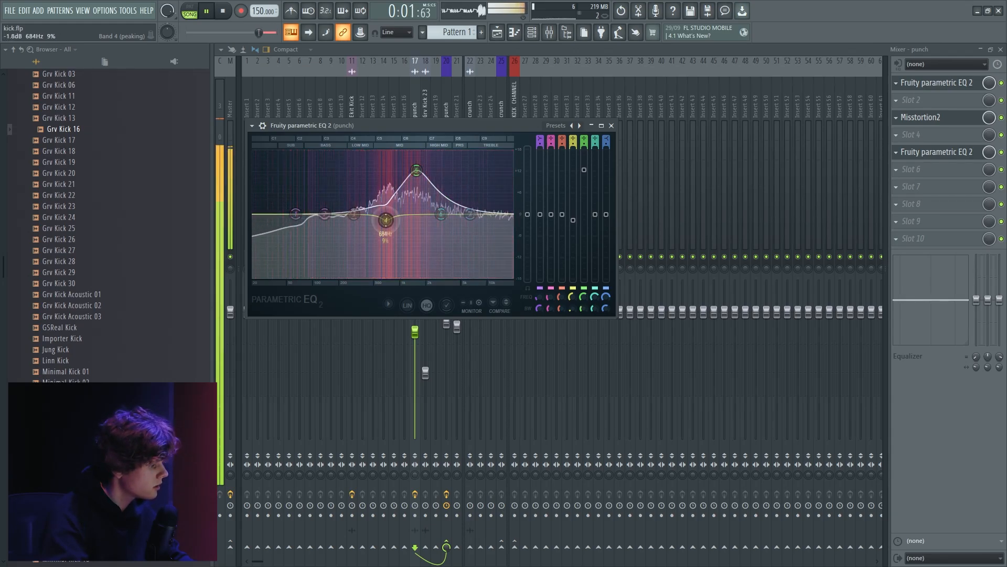
# Shift the band 5 boost down to the frequency of band 4 and narrow its bell during playback.
pyautogui.moveTo(416, 170); pyautogui.dragTo(388, 170)
pyautogui.press('space')
pyautogui.scroll(-4, 417, 187)
pyautogui.press('space')
pyautogui.scroll(-3, 389, 183)
pyautogui.press('space')
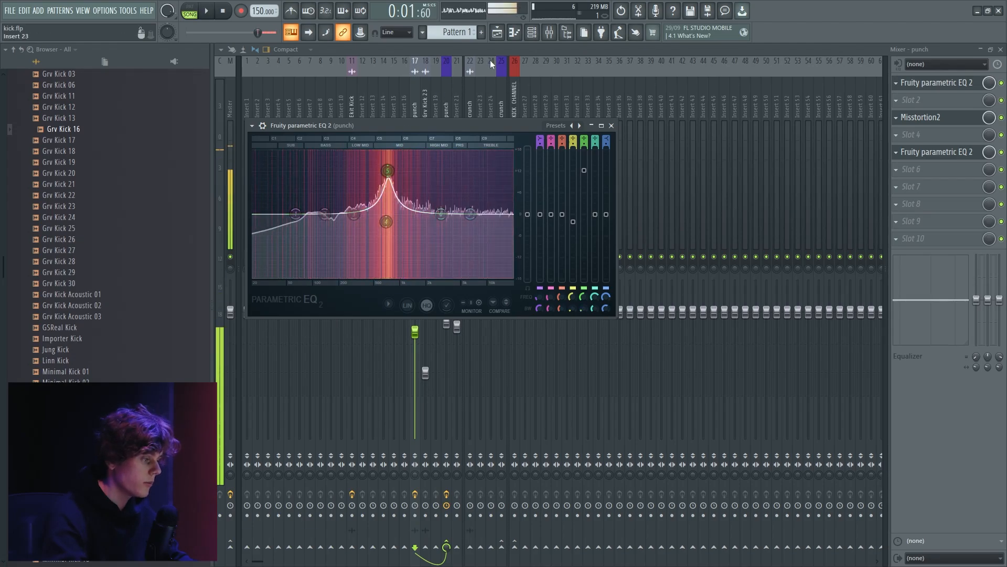
# Play the kick in the playlist and inspect the sample settings of the Grv Kick 16 and punch clips.
pyautogui.click(497, 33)
pyautogui.doubleClick(546, 156)
pyautogui.press('space')
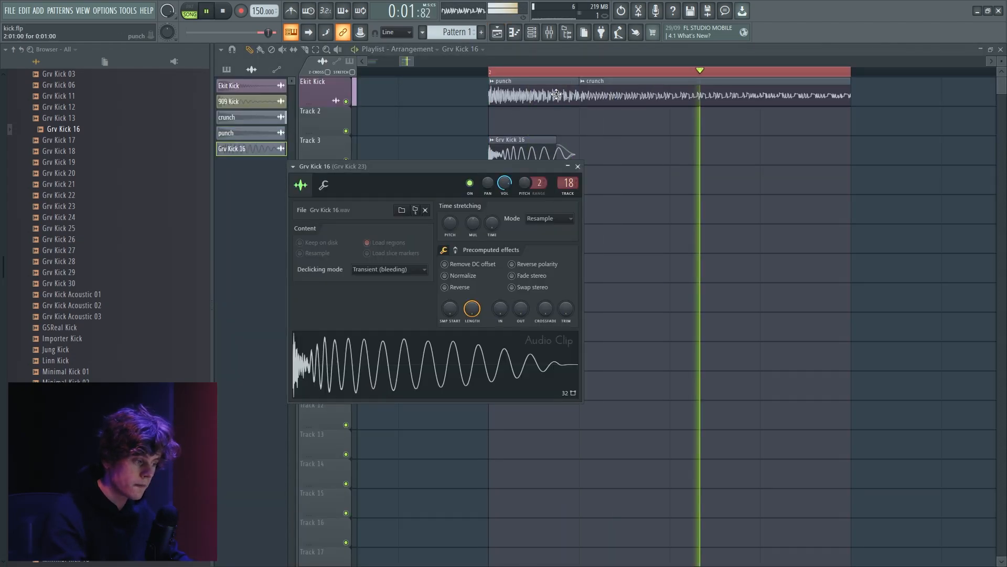
pyautogui.click(535, 96)
pyautogui.press('space')
pyautogui.doubleClick(535, 96)
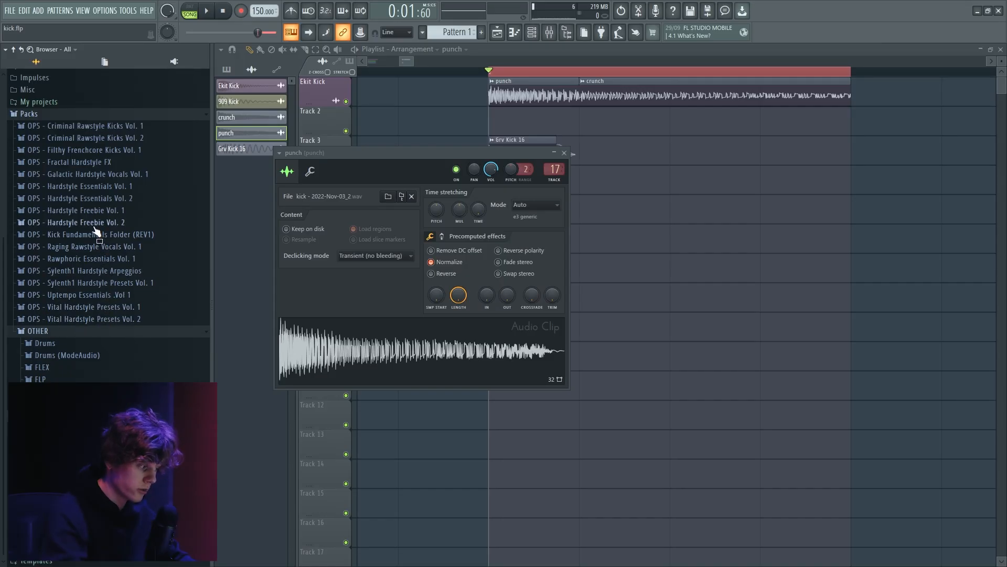
# Browse the Kick Fundamentals Punch & Attack folder of the OPS - Rawphoric Essentials Vol. 1 pack.
pyautogui.scroll(4, 94, 293)
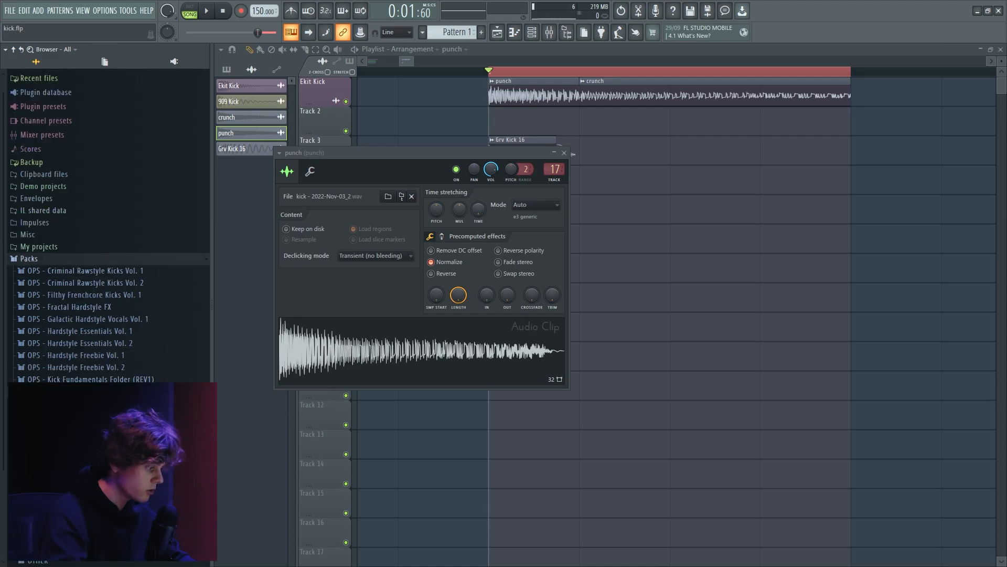
pyautogui.scroll(-3, 105, 226)
pyautogui.click(79, 357)
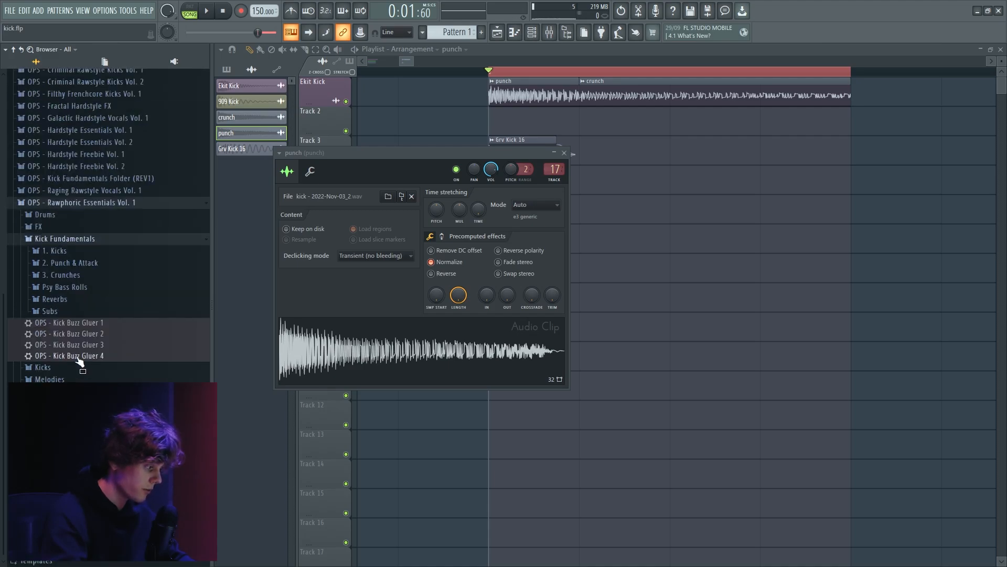
pyautogui.click(73, 263)
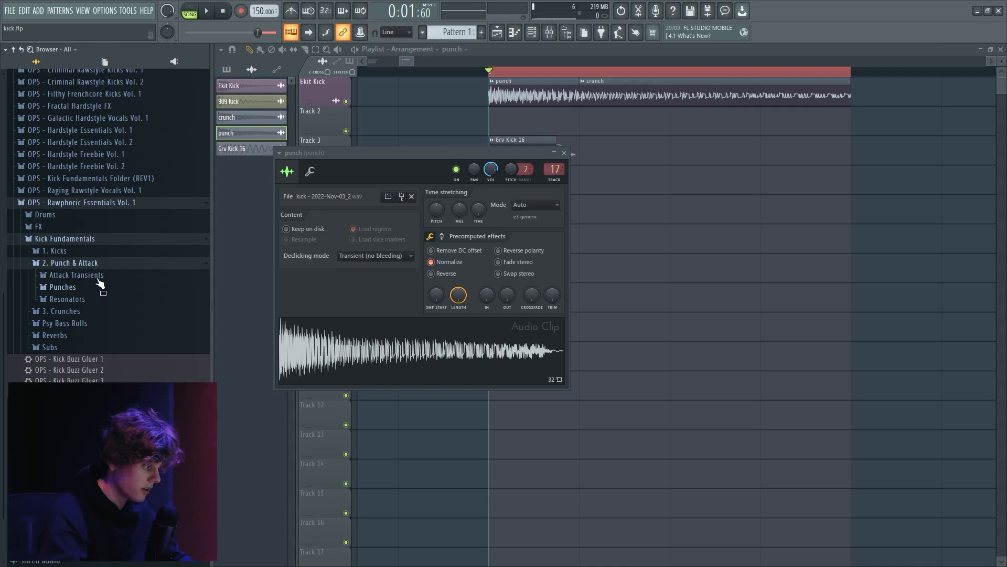
# Audition the Criminal Rawstyle Kicks Vol. 1 snare transients and place OPS_CR1_SNARE_TRANSIENT_8 on track 4 at the start of the kick.
pyautogui.scroll(6, 107, 215)
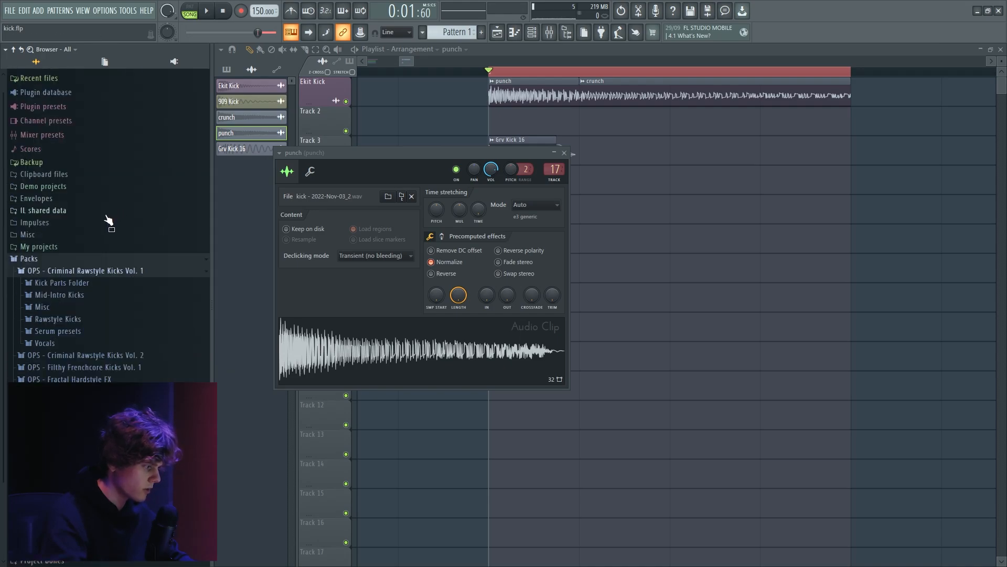
pyautogui.click(62, 283)
pyautogui.scroll(-4, 63, 200)
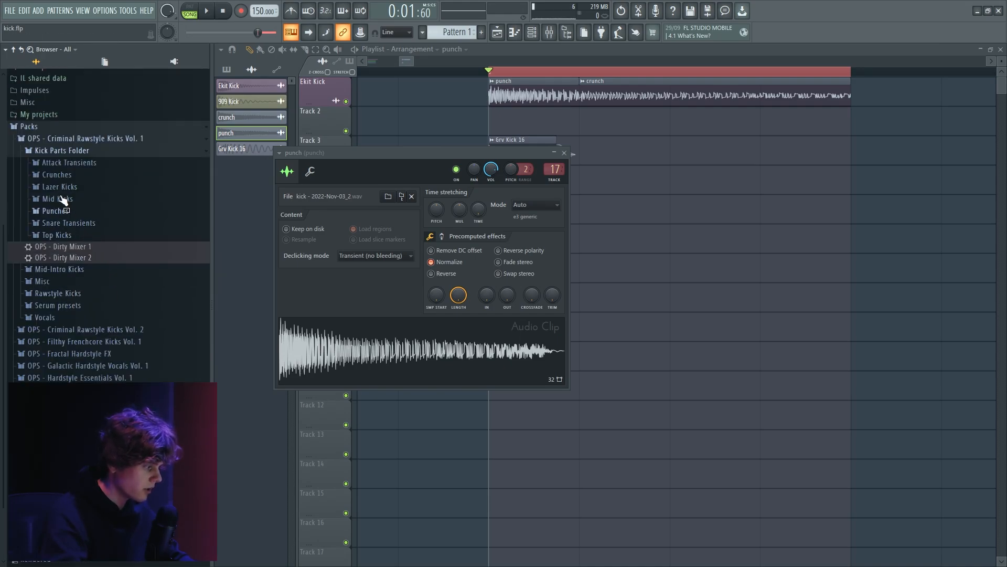
pyautogui.click(80, 225)
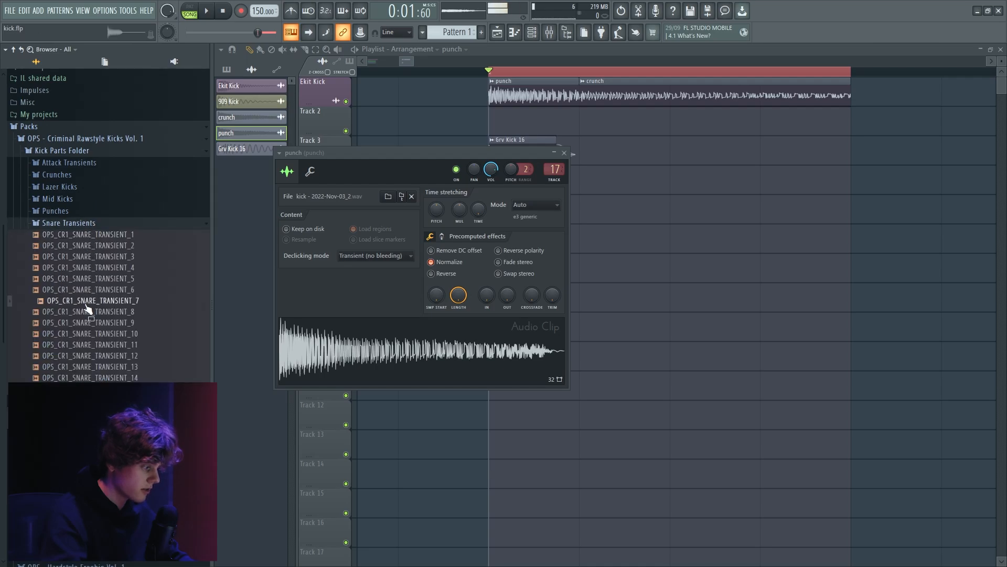
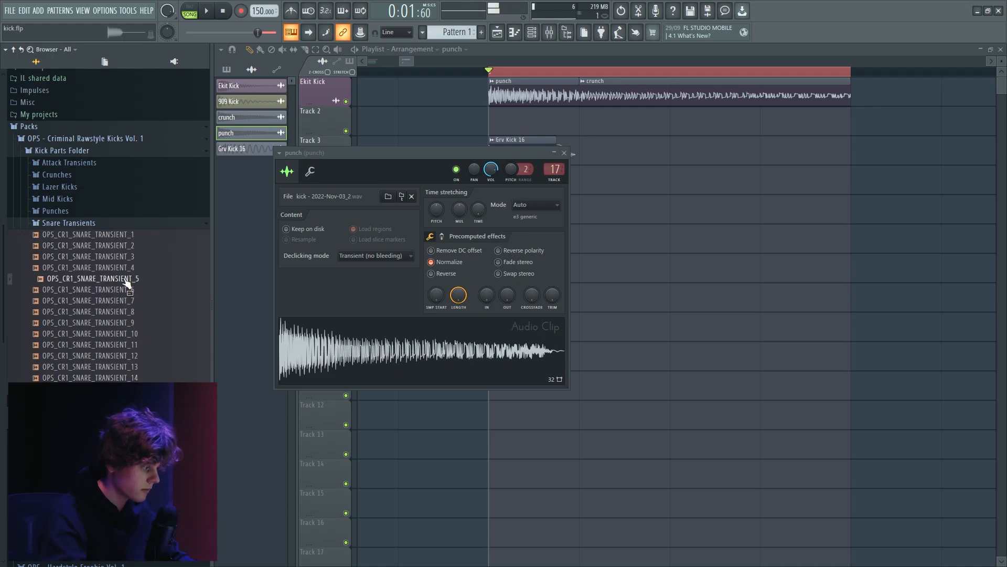
pyautogui.moveTo(125, 350); pyautogui.dragTo(130, 380)
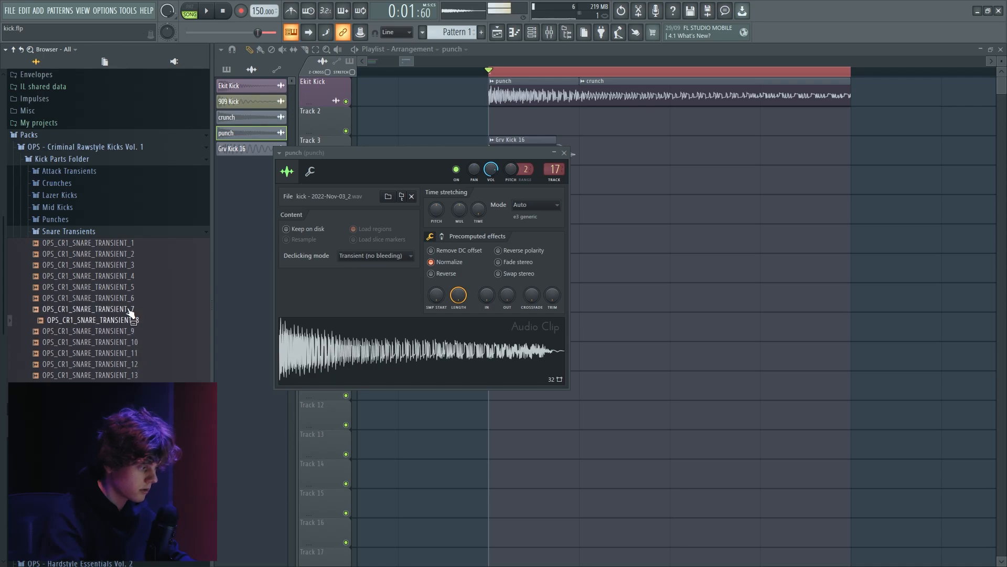
pyautogui.moveTo(550, 281); pyautogui.dragTo(490, 179)
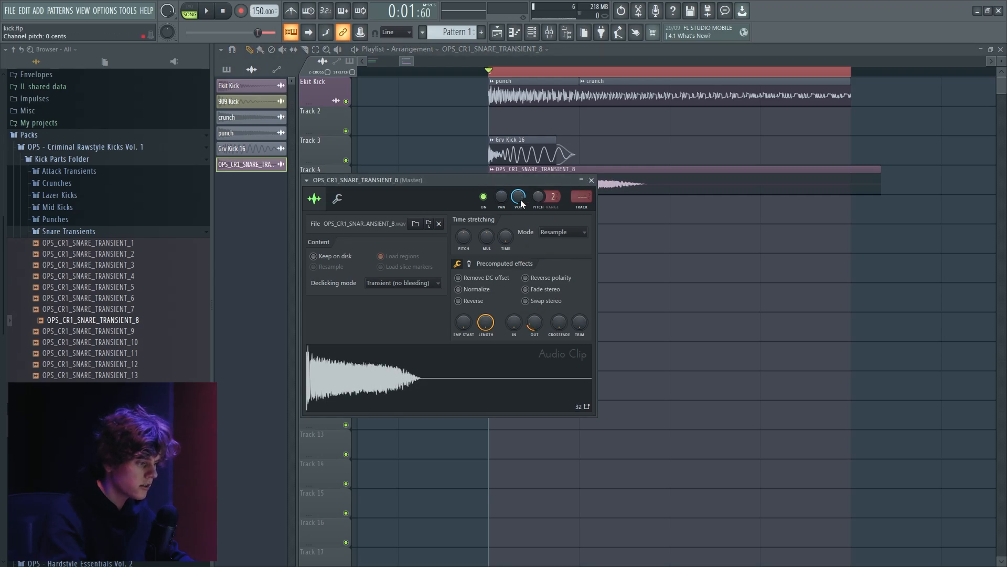
# Create a channel volume automation clip for the snare transient, shape it as a fade-down over the start, and move it to track 5.
pyautogui.rightClick(520, 199)
pyautogui.click(549, 256)
pyautogui.rightClick(632, 131)
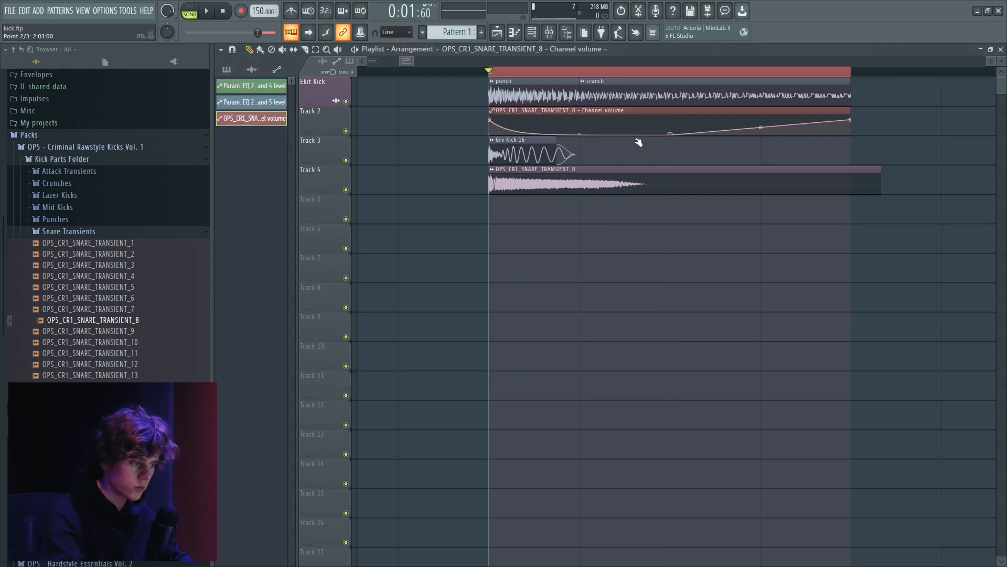
pyautogui.hotkey('ctrl', 'z')
pyautogui.scroll(1, 627, 145)
pyautogui.rightClick(629, 128)
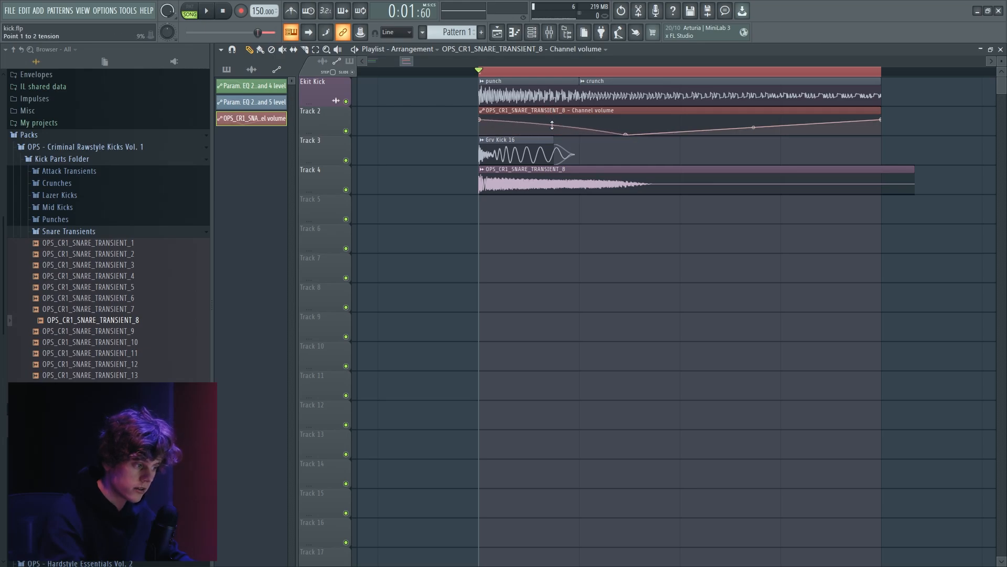
pyautogui.moveTo(577, 110); pyautogui.dragTo(577, 205)
pyautogui.press('space')
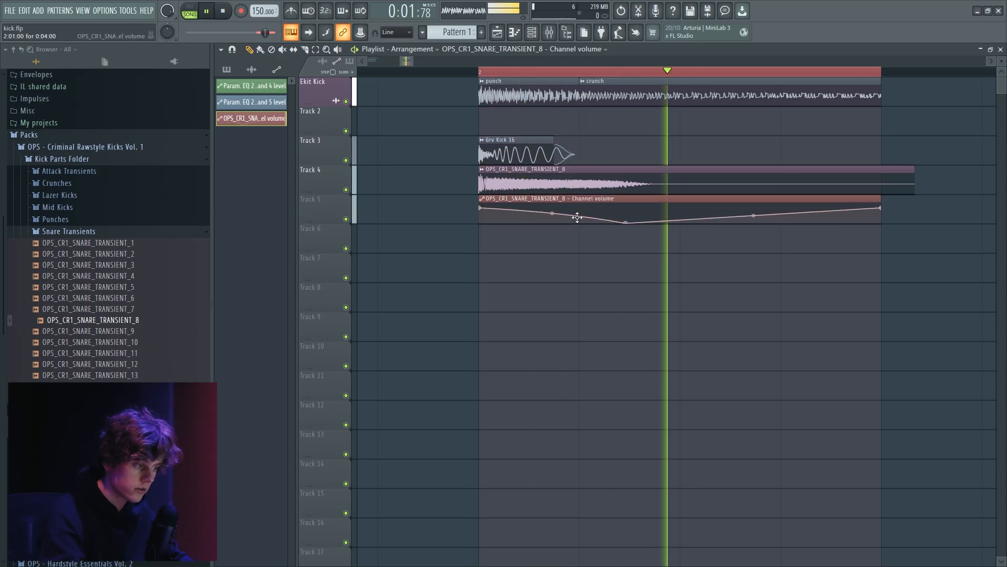
# Link the snare transient channel to mixer insert 19, route it only to the punch bus on insert 20 and lower its level.
pyautogui.doubleClick(561, 170)
pyautogui.press('F9')
pyautogui.press('space')
pyautogui.rightClick(436, 110)
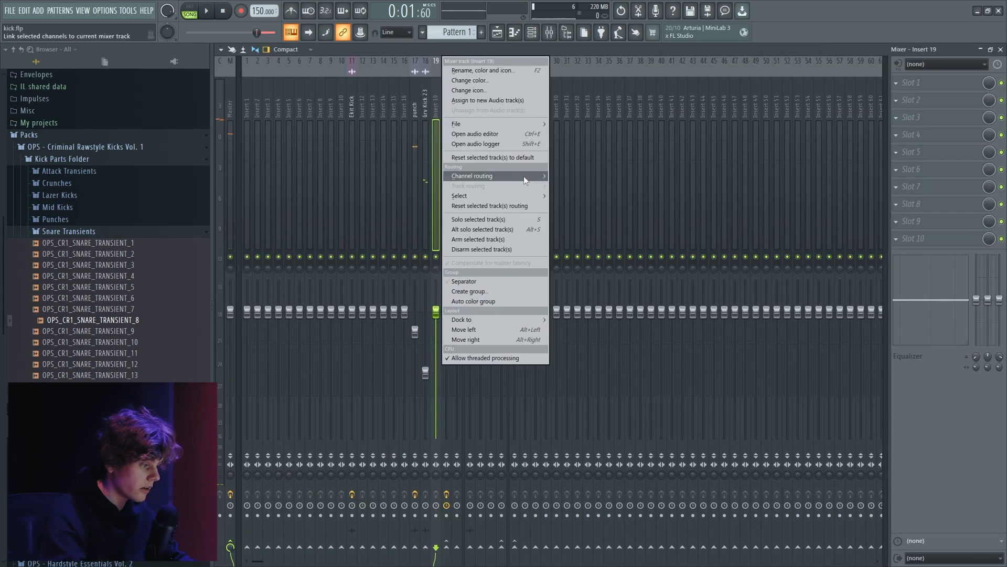
pyautogui.moveTo(524, 175)
pyautogui.click(558, 176)
pyautogui.rightClick(447, 546)
pyautogui.click(462, 527)
pyautogui.press('space')
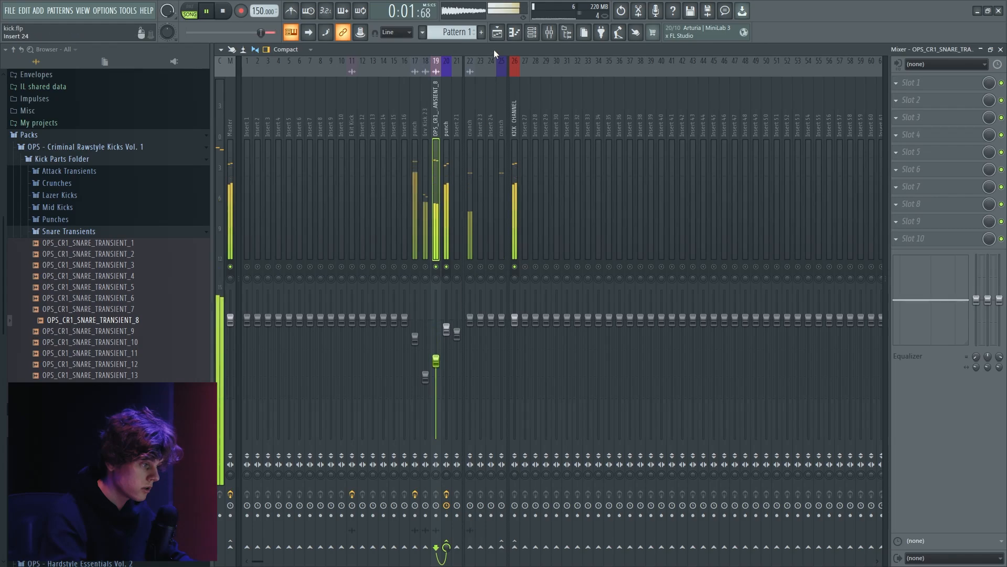
# Try OPS_CR1_SNARE_TRANSIENT_6, 5 and 4 in the snare channel during playback, setting its mixer level to about 63% (-9.2 dB).
pyautogui.click(497, 32)
pyautogui.rightClick(138, 295)
pyautogui.click(163, 298)
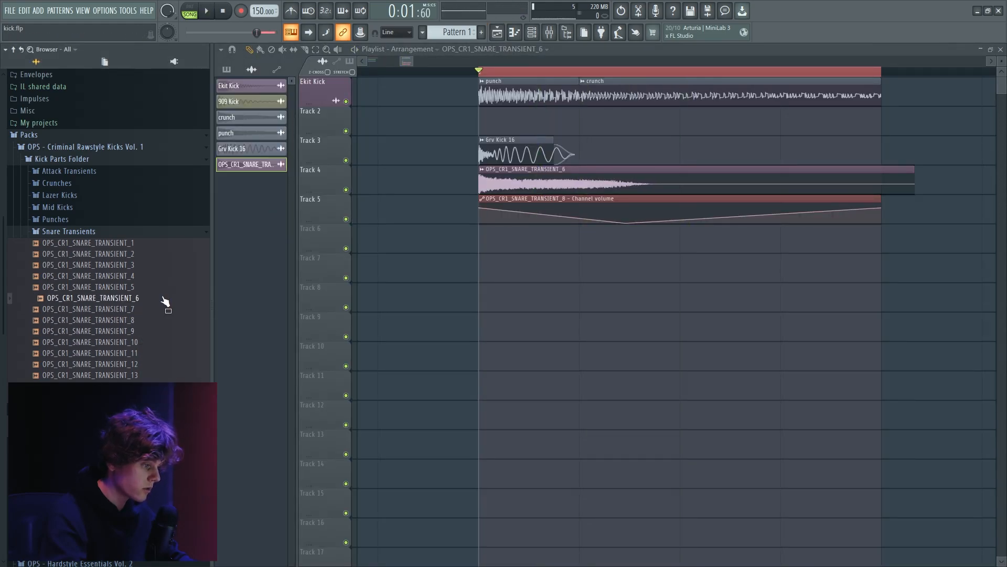
pyautogui.rightClick(135, 285)
pyautogui.click(152, 284)
pyautogui.rightClick(137, 274)
pyautogui.click(153, 277)
pyautogui.click(550, 32)
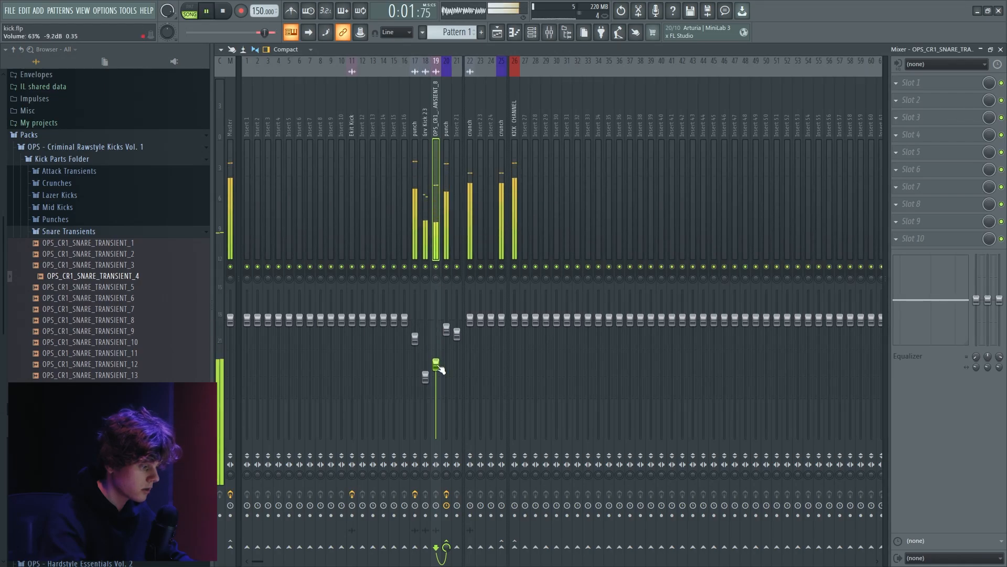
pyautogui.moveTo(437, 361)
pyautogui.mouseDown()
pyautogui.moveTo(437, 326)
pyautogui.moveTo(437, 367)
pyautogui.mouseUp()
pyautogui.press('space')
# Route the punch bus on insert 20 to insert 21 and send insert 21 only to the KICK CHANNEL.
pyautogui.click(447, 130)
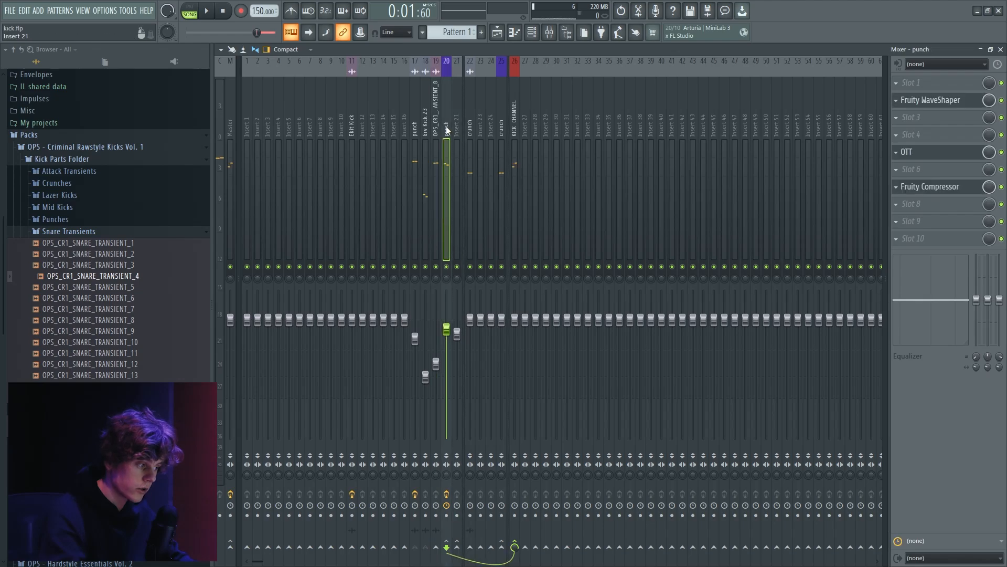
pyautogui.click(457, 547)
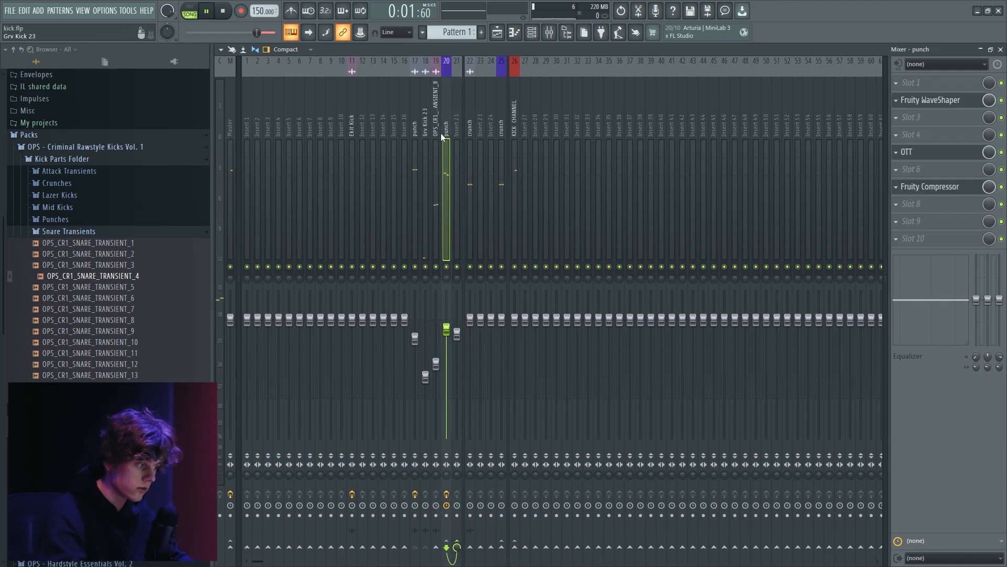
pyautogui.click(457, 129)
pyautogui.press('space')
pyautogui.rightClick(515, 547)
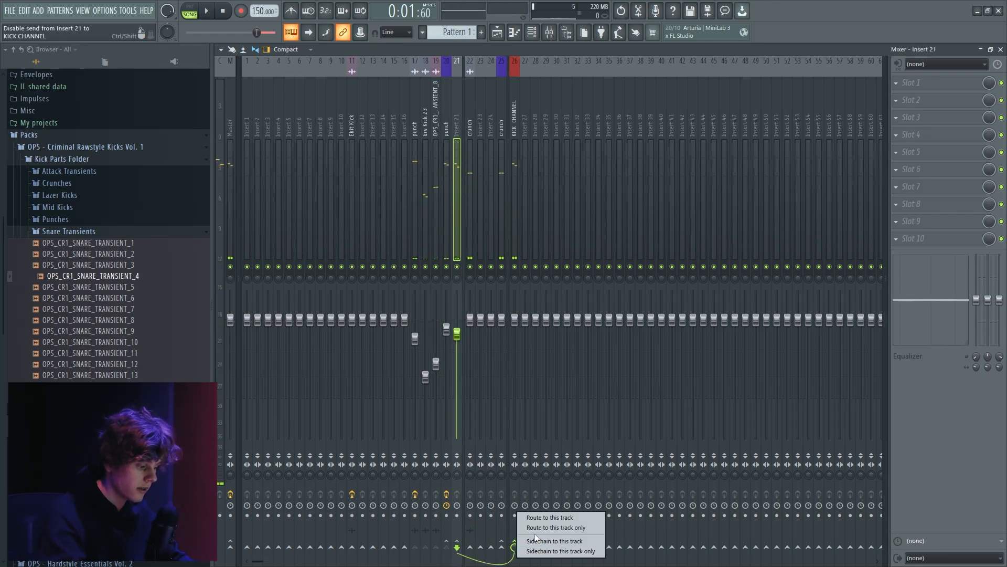
pyautogui.click(536, 526)
# Route the snare transient track to insert 21, solo it and raise its level during playback.
pyautogui.click(444, 150)
pyautogui.rightClick(436, 267)
pyautogui.press('space')
pyautogui.moveTo(436, 363); pyautogui.dragTo(436, 353)
# Replace the snare channel's sample with OPS_CR1_SNARE_TRANSIENT_3 and listen to it soloed.
pyautogui.rightClick(129, 267)
pyautogui.click(160, 266)
pyautogui.click(502, 32)
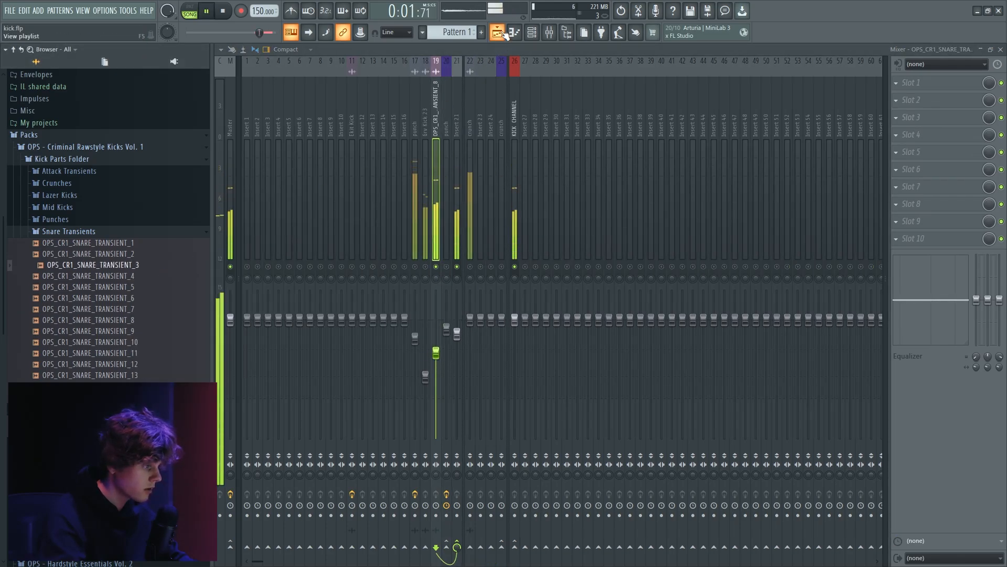
pyautogui.rightClick(134, 265)
pyautogui.click(161, 266)
pyautogui.click(548, 34)
pyautogui.press('space')
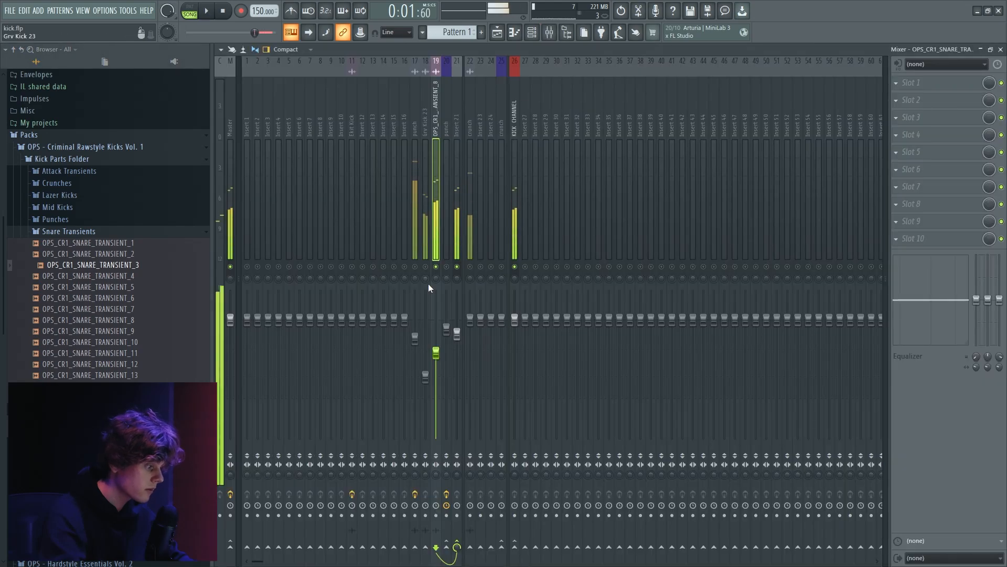
# Unsolo the snare transient track and lower its mixer level to blend with the full kick.
pyautogui.rightClick(436, 266)
pyautogui.press('space')
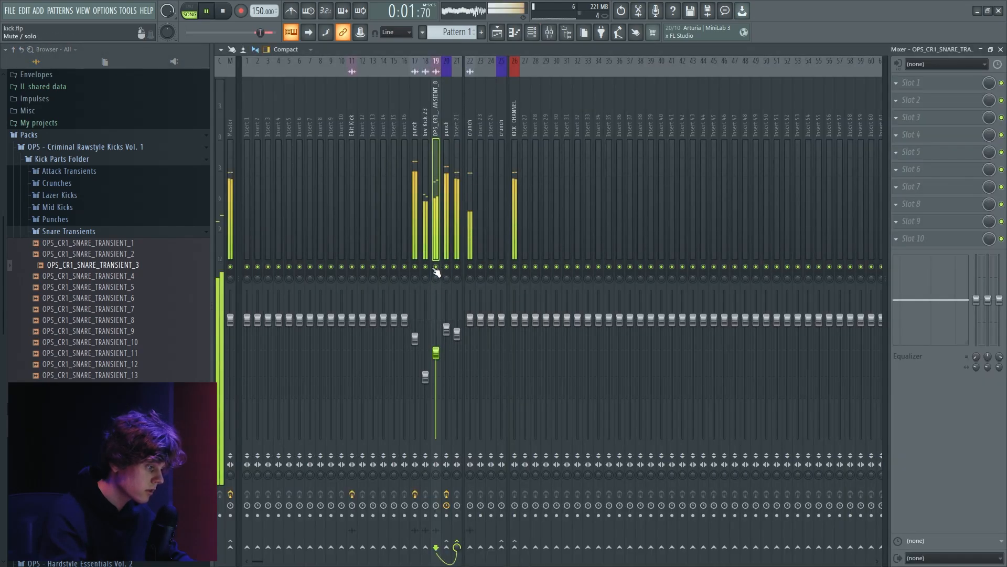
pyautogui.moveTo(437, 353); pyautogui.dragTo(436, 371)
# Raise the punch bus level on insert 20 slightly and check the mix in playback.
pyautogui.click(448, 184)
pyautogui.press('space')
pyautogui.moveTo(447, 330); pyautogui.dragTo(447, 324)
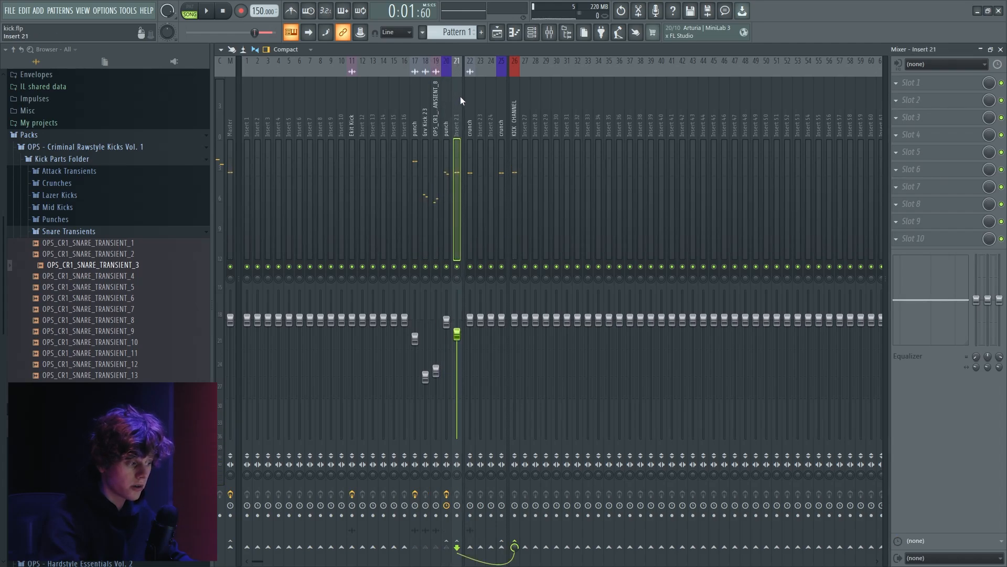
pyautogui.press('space')
pyautogui.press('space')
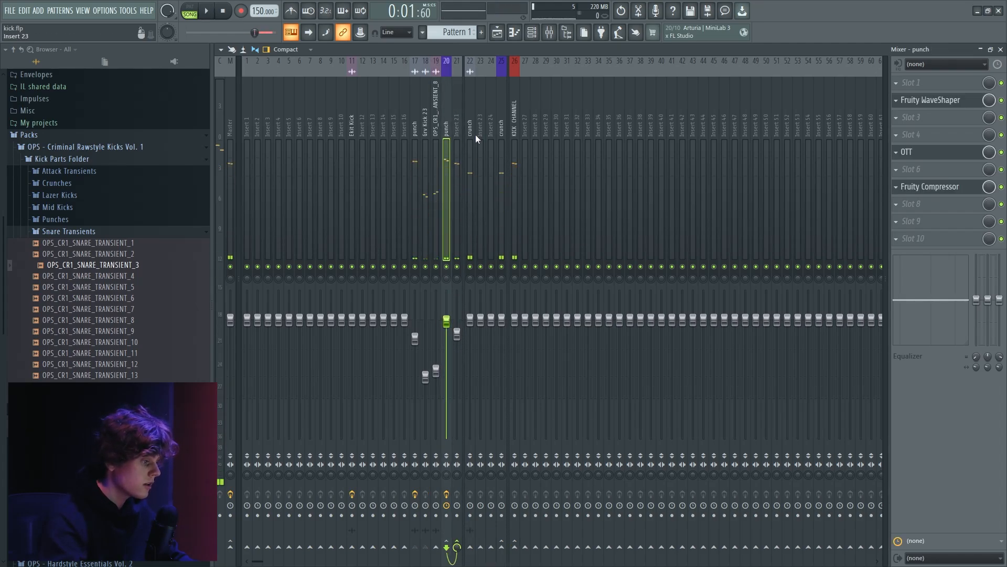
# Shift the crunch tracks and the KICK CHANNEL two mixer inserts higher, leaving free inserts after insert 21.
pyautogui.moveTo(471, 134); pyautogui.dragTo(508, 132)
pyautogui.hotkey('alt', 'Right')
pyautogui.hotkey('alt', 'Right')
pyautogui.click(478, 128)
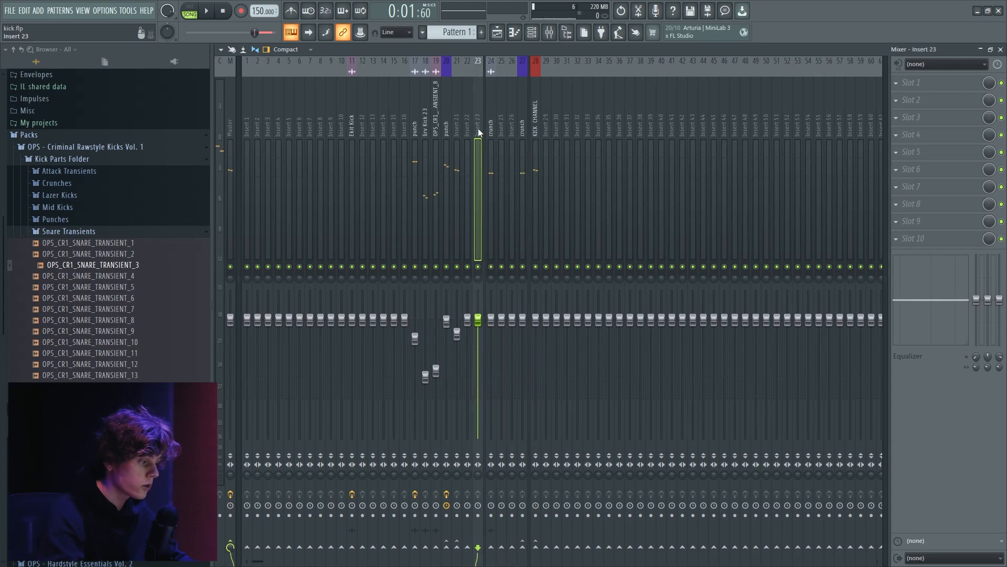
# Listen to the crunch track soloed and load Fruity Limiter in slot 1 of the crunch bus on insert 27.
pyautogui.click(491, 114)
pyautogui.press('space')
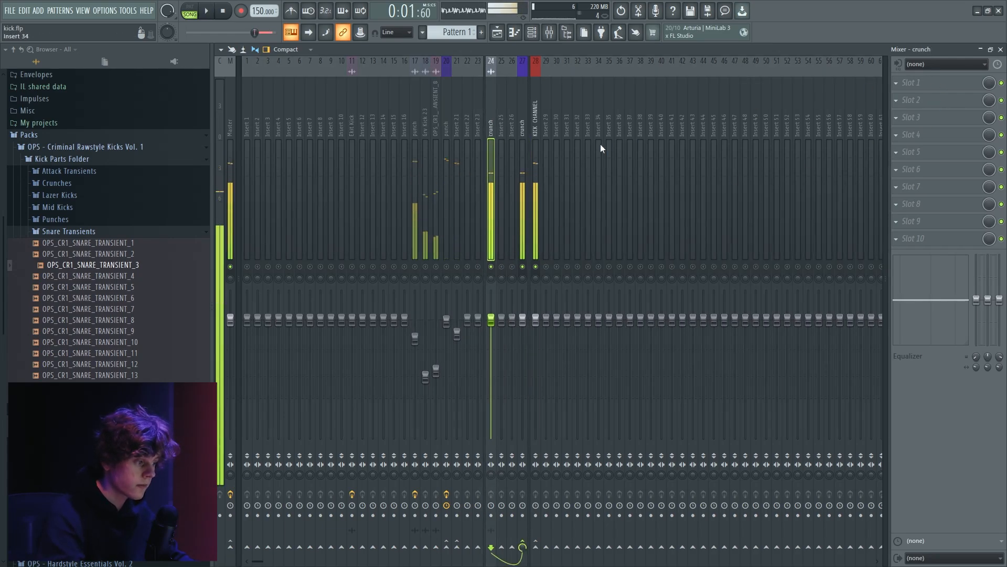
pyautogui.press('space')
pyautogui.click(525, 134)
pyautogui.click(937, 92)
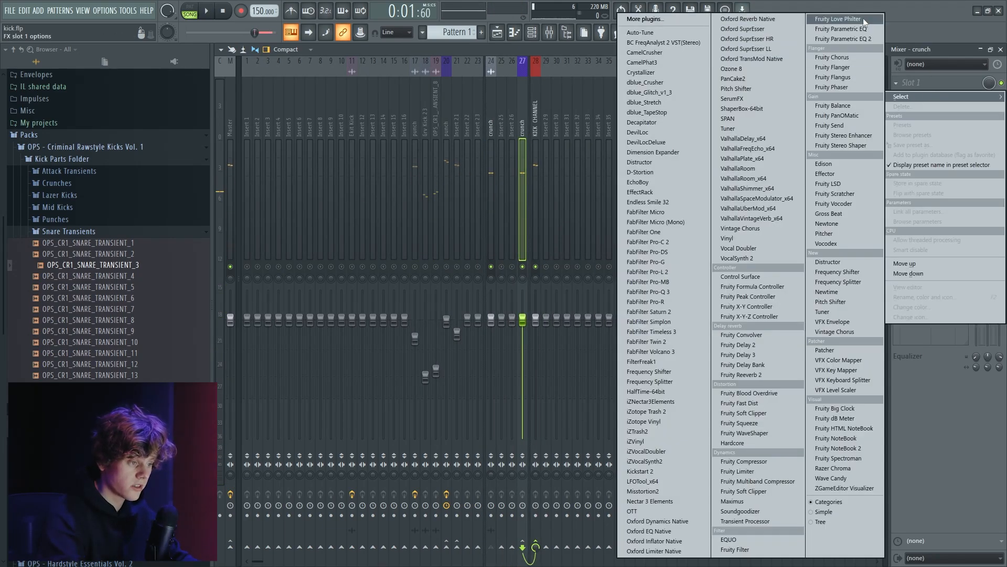
pyautogui.click(758, 472)
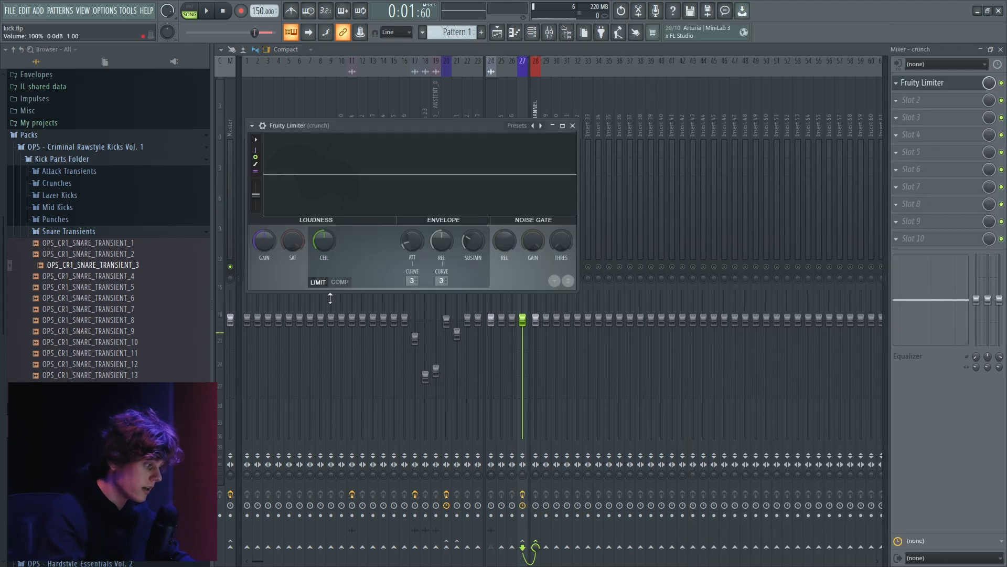
# Create an automation clip for the crunch limiter's gain and shape it as a curved rise starting around the crunch's start.
pyautogui.rightClick(267, 241)
pyautogui.click(314, 297)
pyautogui.click(497, 33)
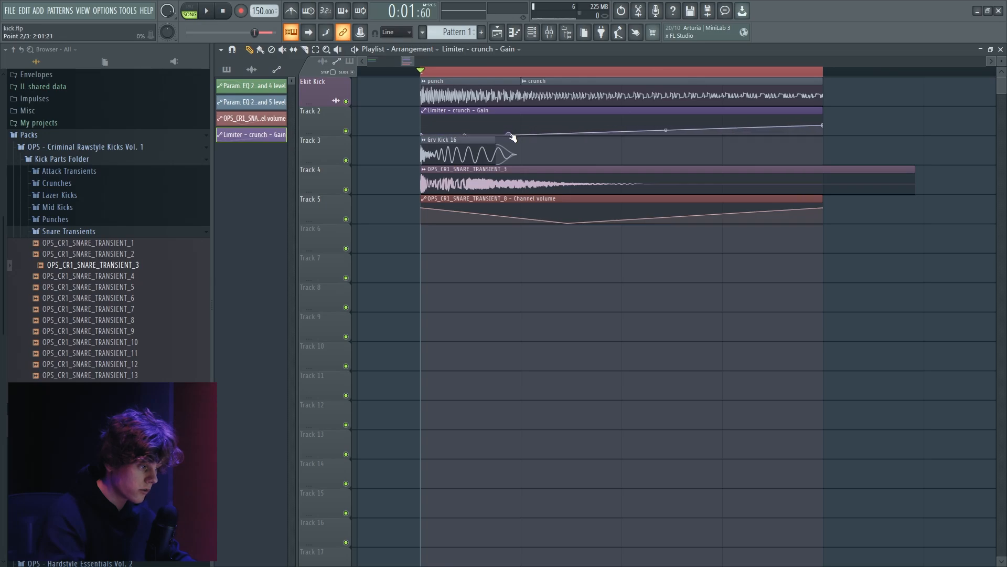
pyautogui.scroll(-2, 549, 87)
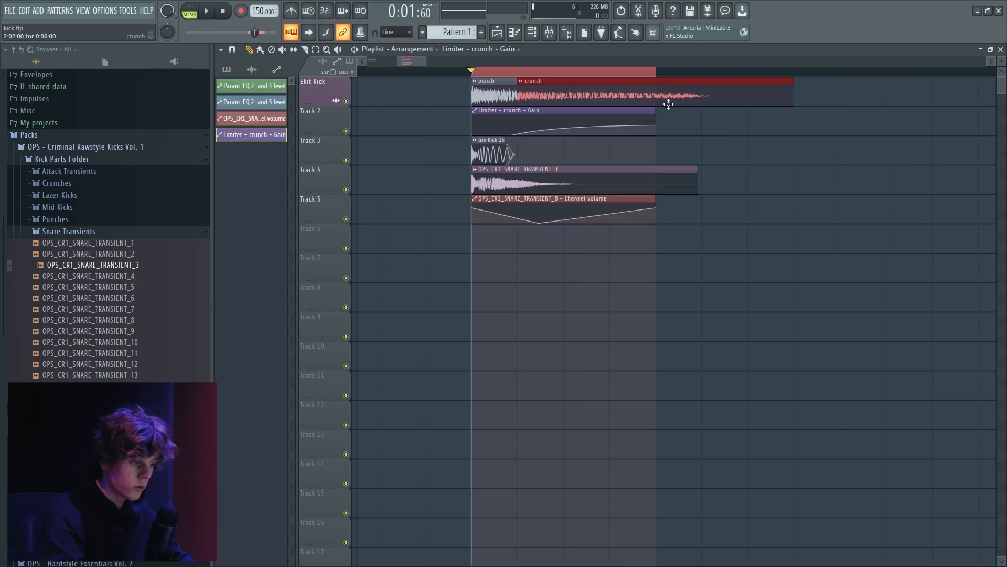
pyautogui.scroll(2, 610, 97)
pyautogui.press('space')
# Extend the playlist time selection to cover more of the crunch's tail and play it back.
pyautogui.moveTo(714, 73); pyautogui.dragTo(812, 77)
pyautogui.scroll(-3, 699, 98)
pyautogui.press('space')
pyautogui.scroll(2, 626, 94)
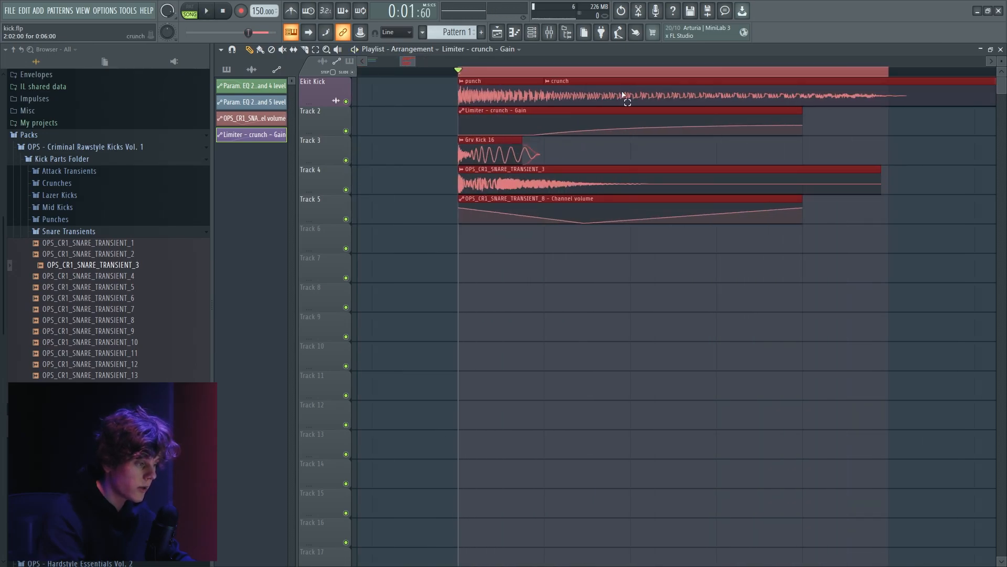
# Move the Limiter - crunch - Gain automation clip to track 7 and the crunch clip to track 8, starting the crunch earlier under the punch.
pyautogui.click(624, 96)
pyautogui.moveTo(566, 119); pyautogui.dragTo(570, 267)
pyautogui.moveTo(561, 82); pyautogui.dragTo(560, 298)
pyautogui.keyDown('ctrl'); pyautogui.scroll(1, 570, 315); pyautogui.keyUp('ctrl')
pyautogui.scroll(-2, 531, 288)
pyautogui.scroll(2, 595, 329)
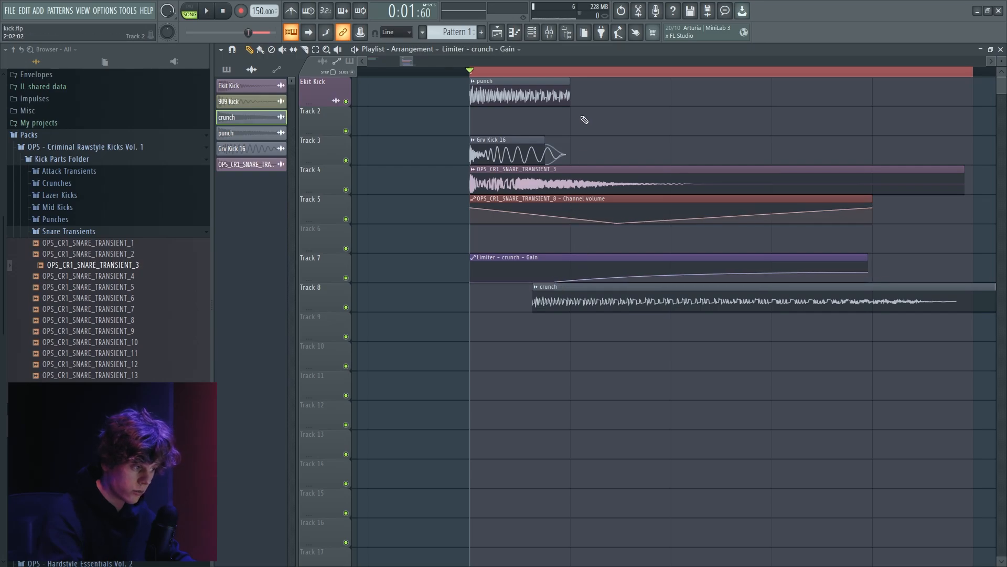
# Lengthen the punch clip, set its sample's time-stretch multiplier to about 109.63%, and play it with the mixer open.
pyautogui.press('space')
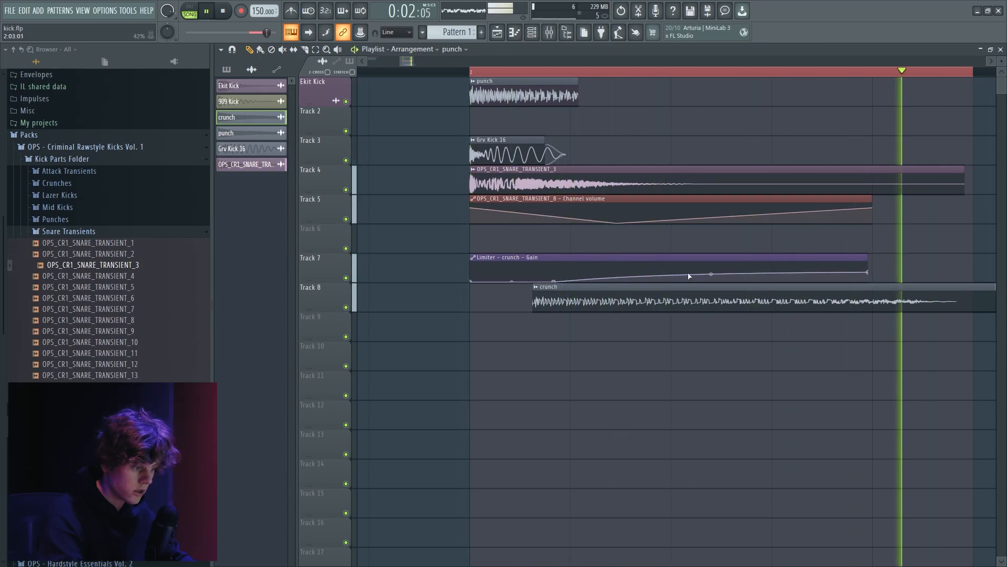
pyautogui.doubleClick(548, 92)
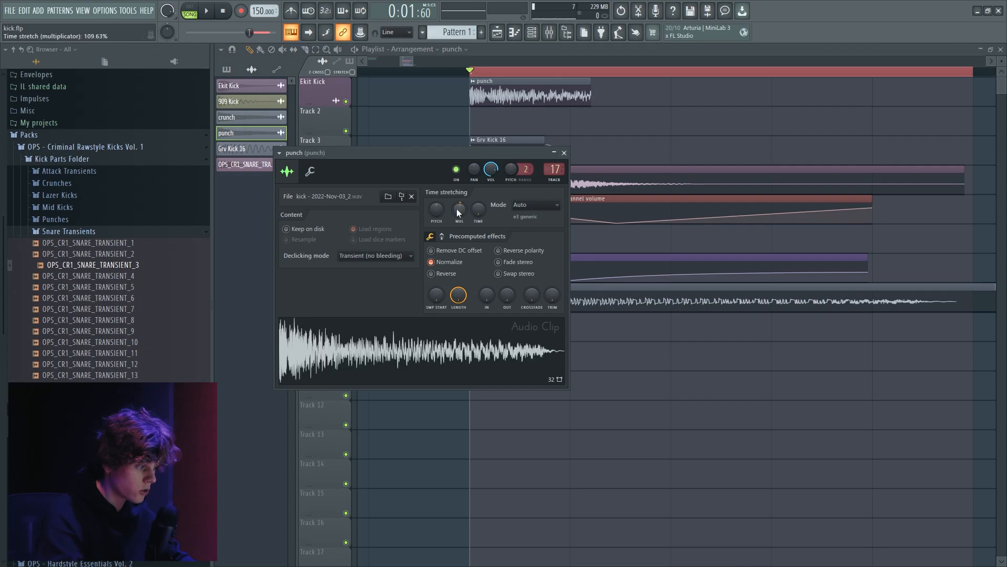
pyautogui.click(549, 32)
pyautogui.press('space')
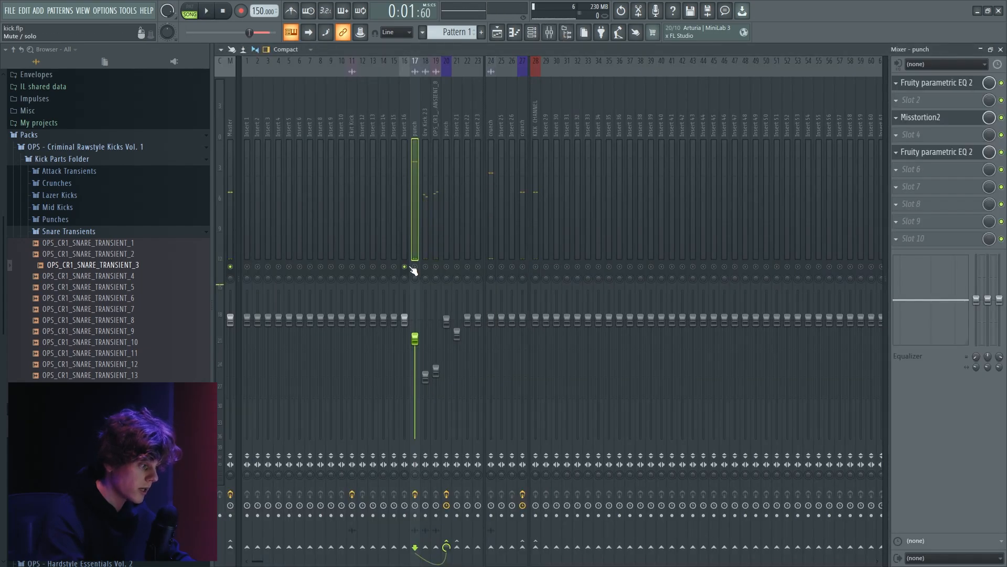
# Set the punch sample's time-stretch multiplier to about 138% while the loop plays.
pyautogui.press('space')
pyautogui.click(497, 33)
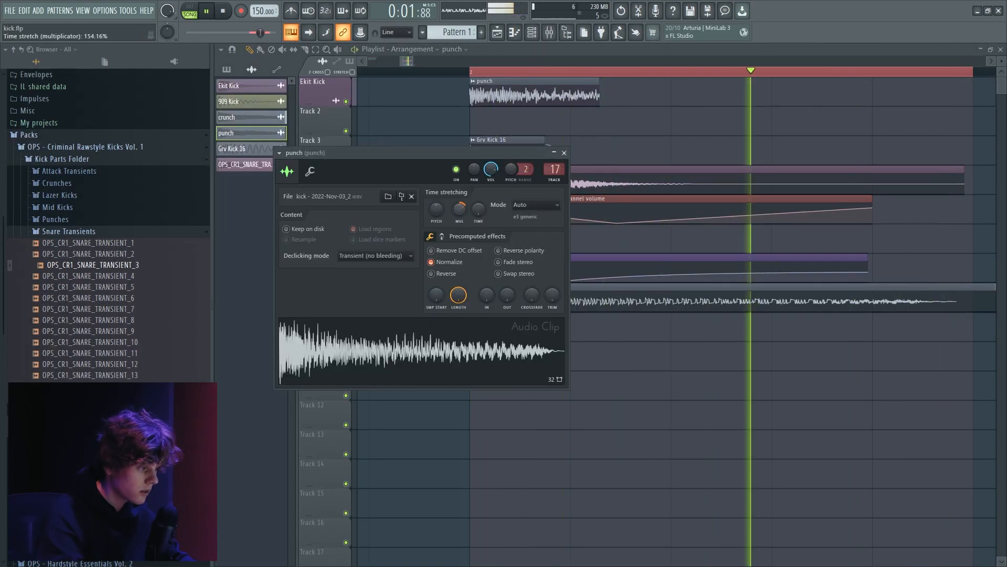
pyautogui.moveTo(460, 208); pyautogui.dragTo(462, 210)
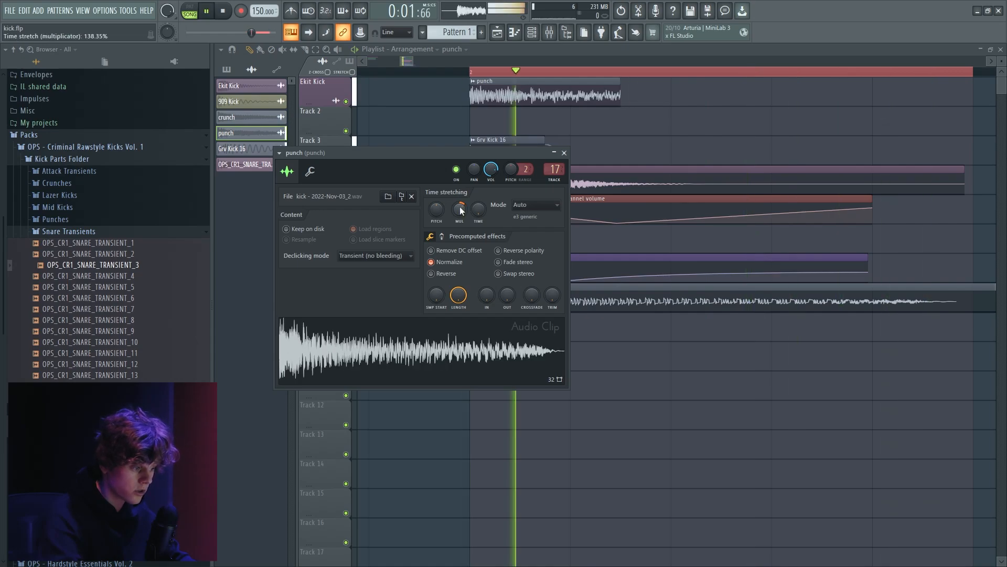
# Move the crunch clip on Track 8 slightly later so it starts at 2:01:20, and audition the change.
pyautogui.press('space')
pyautogui.moveTo(632, 295); pyautogui.dragTo(654, 295)
pyautogui.press('space')
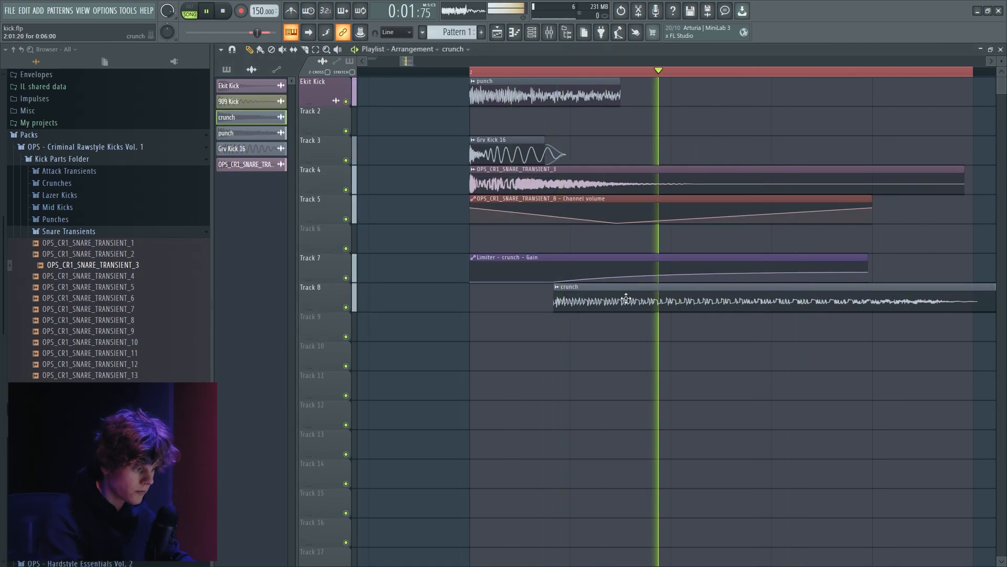
pyautogui.press('space')
# Stretch the crunch sample to about 118% and set its time-stretching mode to e3 mono.
pyautogui.scroll(-2, 535, 303)
pyautogui.scroll(-1, 536, 304)
pyautogui.keyDown('ctrl'); pyautogui.click(685, 303); pyautogui.keyUp('ctrl')
pyautogui.doubleClick(698, 297)
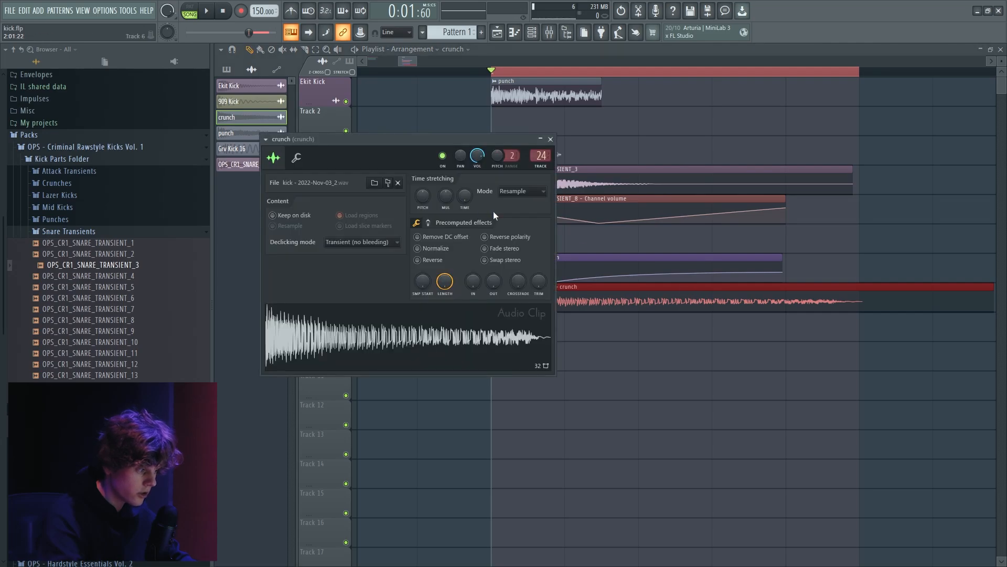
pyautogui.press('space')
pyautogui.moveTo(446, 195); pyautogui.dragTo(450, 196)
pyautogui.press('space')
pyautogui.click(518, 192)
pyautogui.click(529, 263)
pyautogui.press('space')
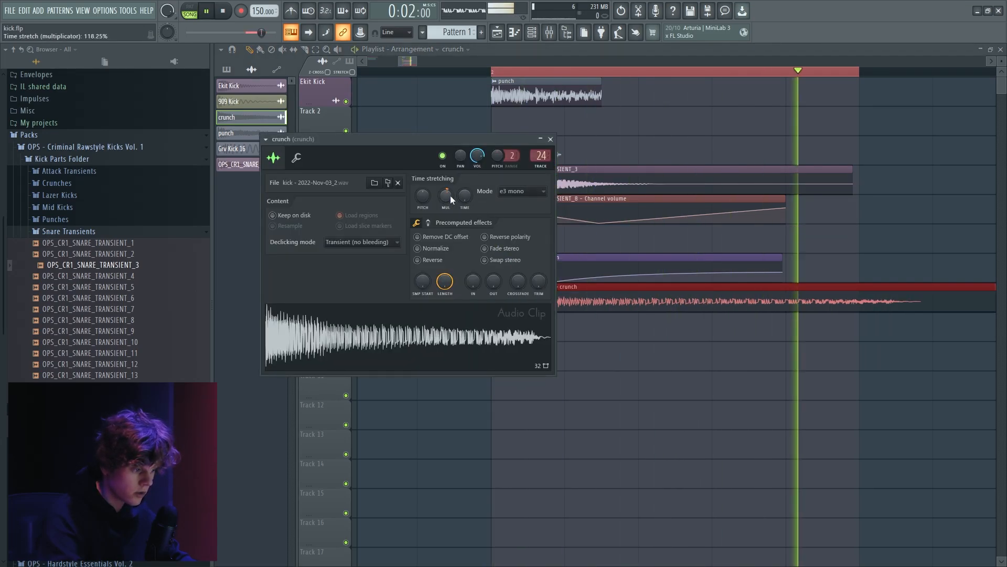
# Shorten the loop selection to end at 2:05:00 and align the crunch limiter gain automation's last point with it.
pyautogui.moveTo(859, 72); pyautogui.dragTo(792, 84)
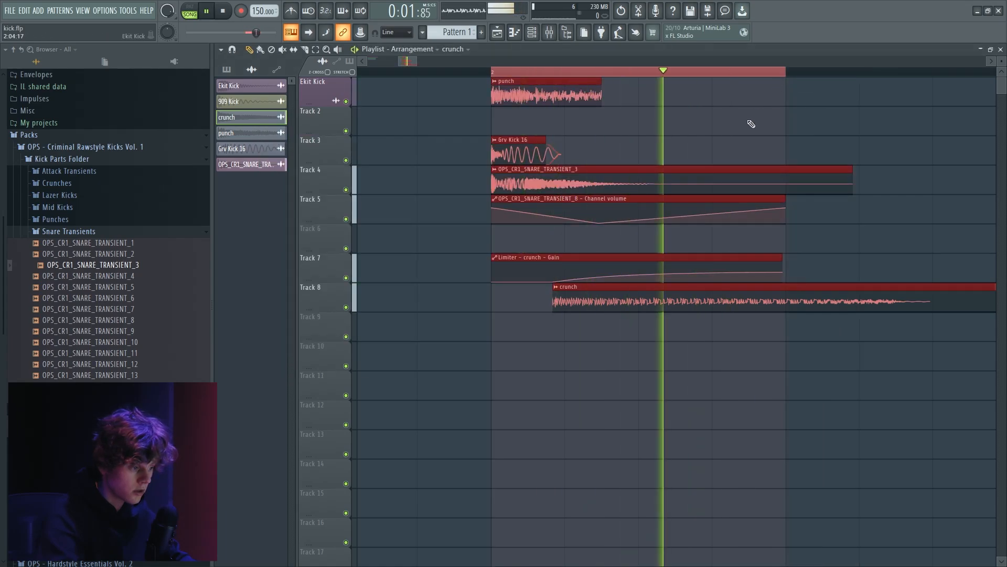
pyautogui.scroll(1, 711, 210)
pyautogui.keyDown('ctrl'); pyautogui.click(672, 292); pyautogui.keyUp('ctrl')
pyautogui.press('space')
pyautogui.moveTo(808, 271); pyautogui.dragTo(813, 272)
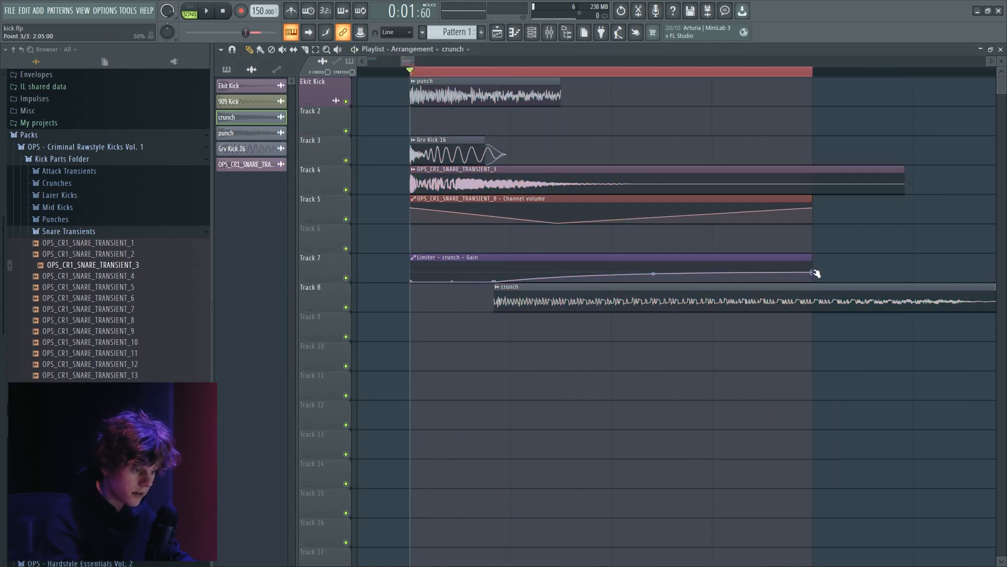
# Load Fruity Limiter in the first effect slot of mixer track Insert 21 and start playback.
pyautogui.click(557, 38)
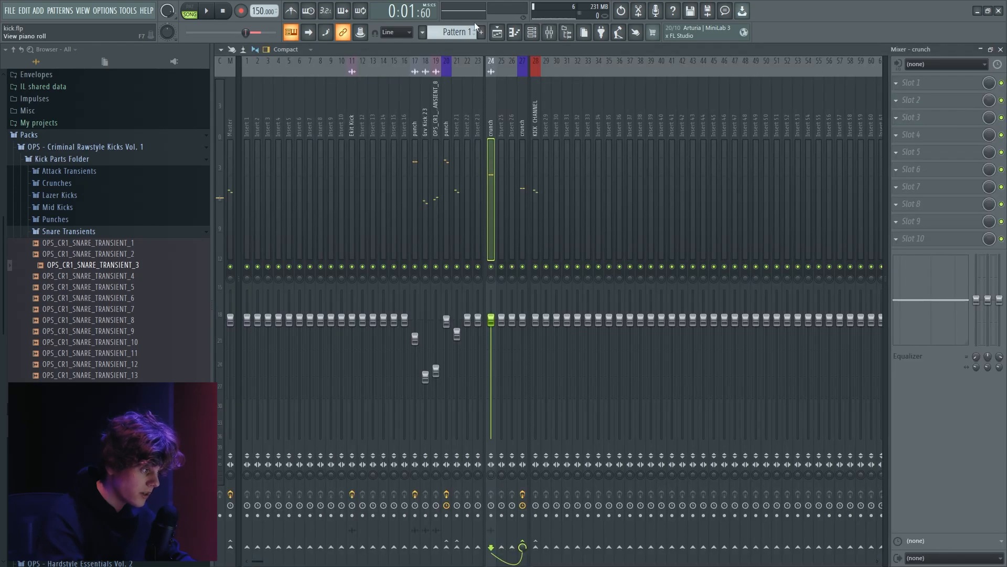
pyautogui.click(443, 115)
pyautogui.click(455, 127)
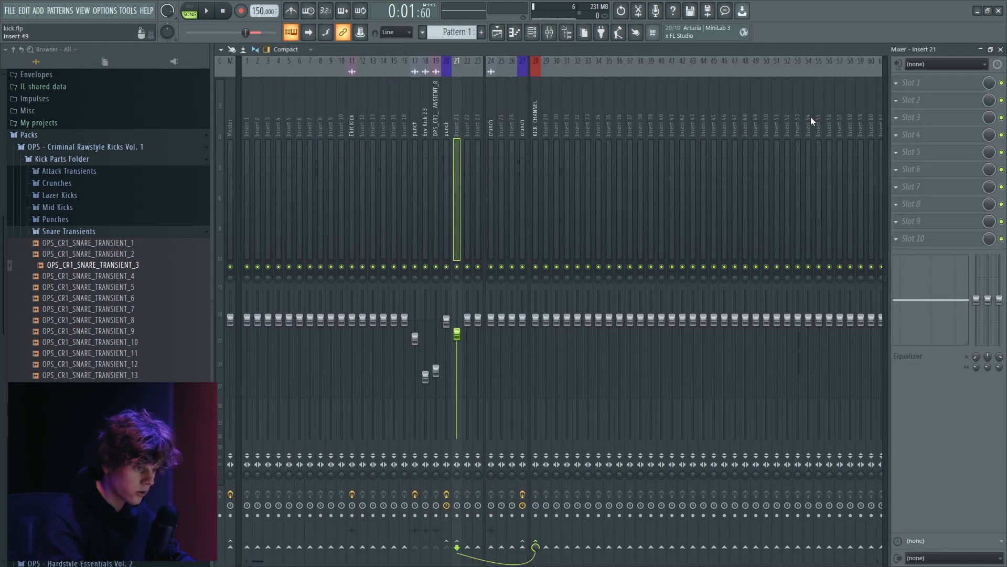
pyautogui.click(905, 83)
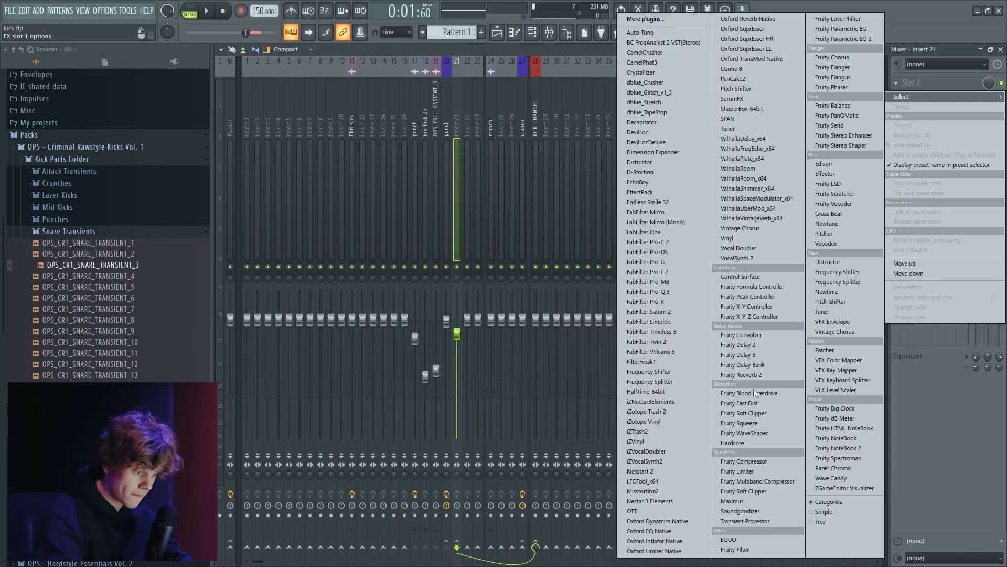
pyautogui.click(753, 470)
pyautogui.press('space')
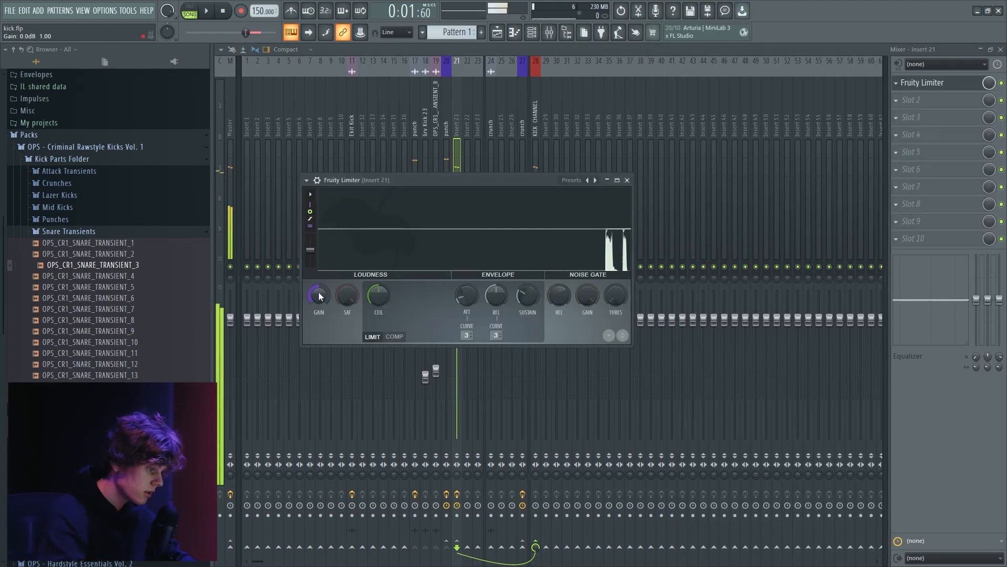
# Create an automation clip for the Insert 21 limiter's gain and return to the playlist.
pyautogui.rightClick(319, 295)
pyautogui.click(354, 371)
pyautogui.click(550, 34)
pyautogui.click(498, 33)
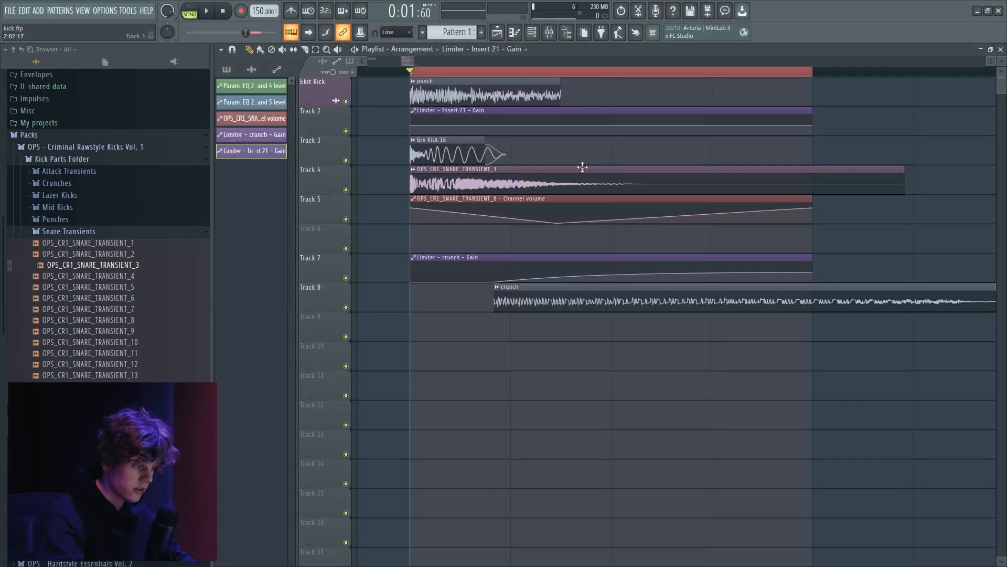
# Shorten the Insert 21 limiter gain automation and curve it down to zero at the end of the punch clip, auditioning the result.
pyautogui.moveTo(720, 125); pyautogui.dragTo(541, 119)
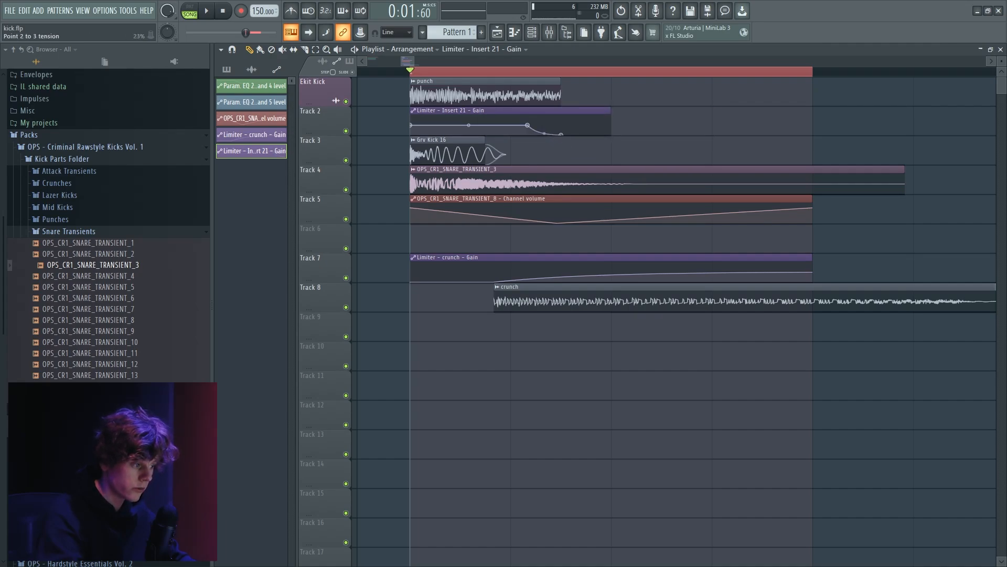
pyautogui.press('space')
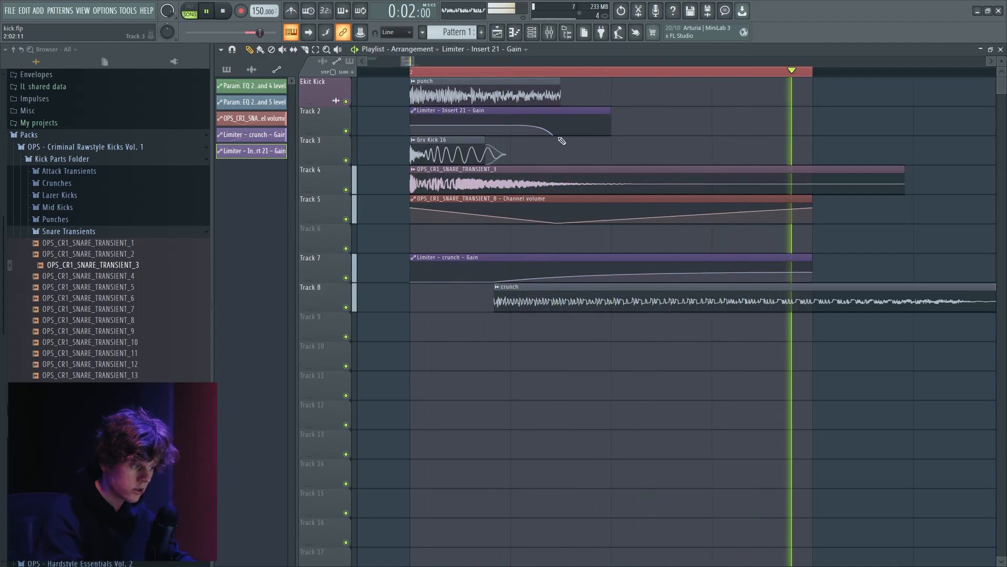
pyautogui.press('space')
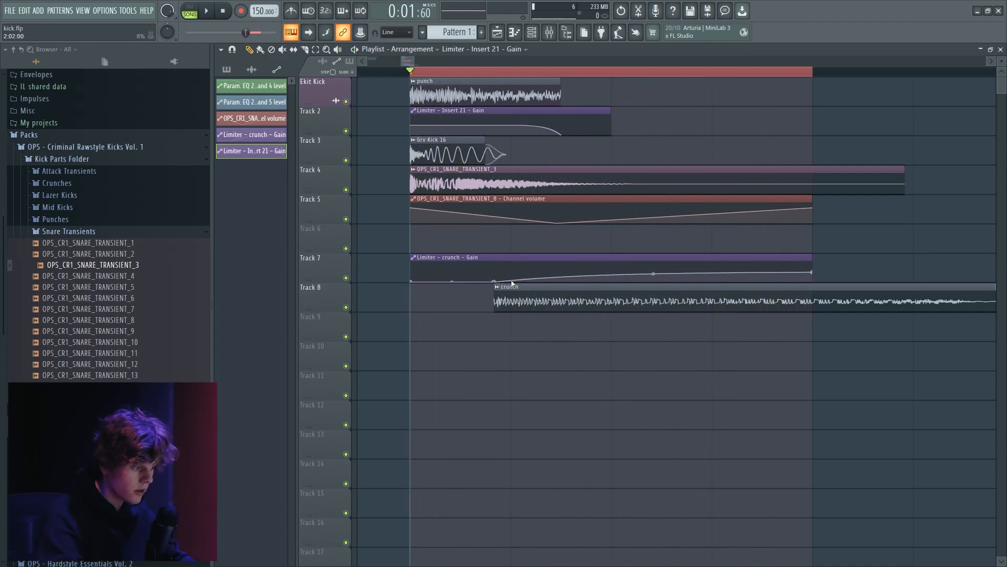
# Extend the crunch limiter gain clip slightly past 2:05:00 and try a middle peak that falls to zero at 2:05:00.
pyautogui.press('space')
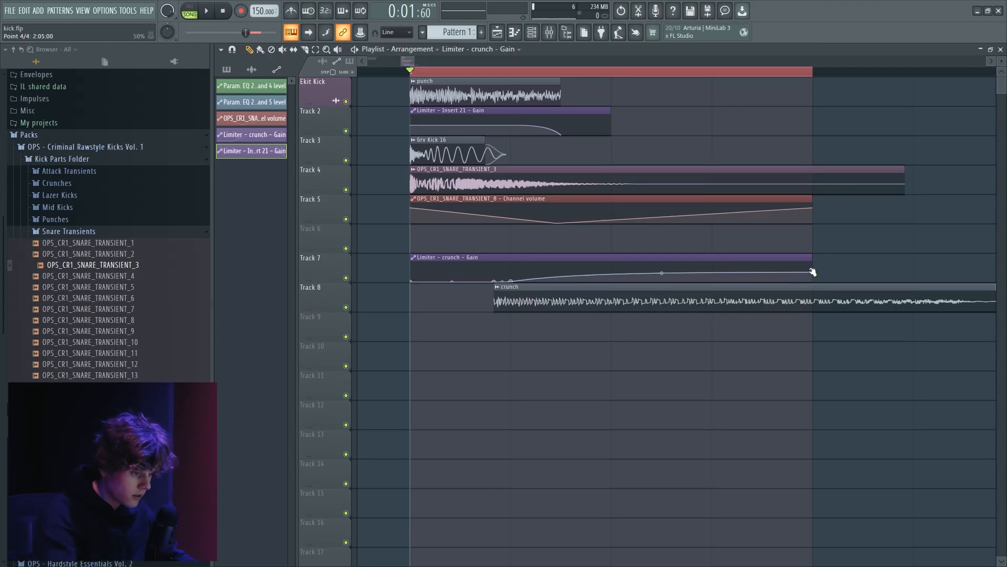
pyautogui.moveTo(813, 272); pyautogui.dragTo(839, 264)
pyautogui.rightClick(797, 272)
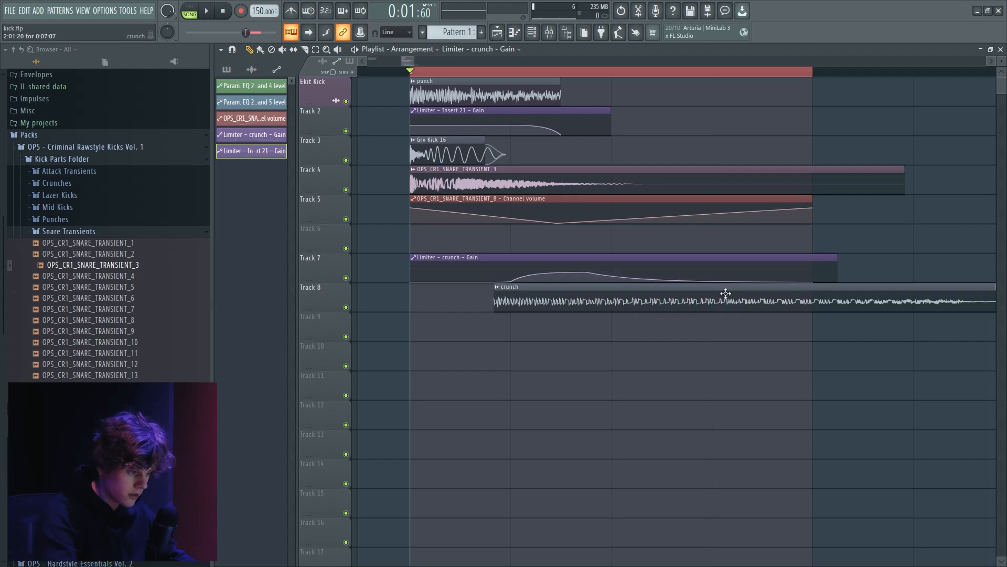
pyautogui.moveTo(566, 259); pyautogui.dragTo(576, 264)
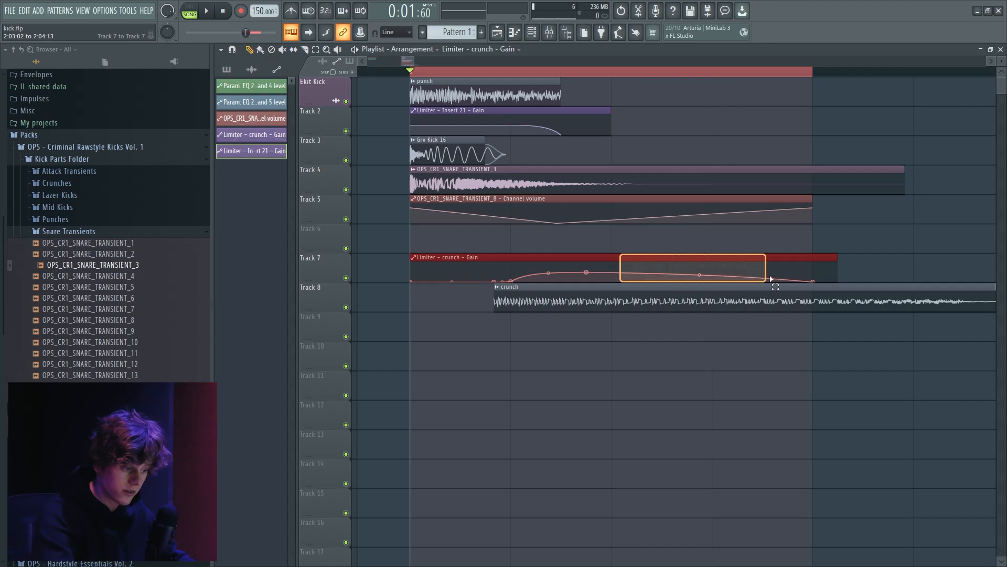
pyautogui.moveTo(770, 278); pyautogui.dragTo(818, 281)
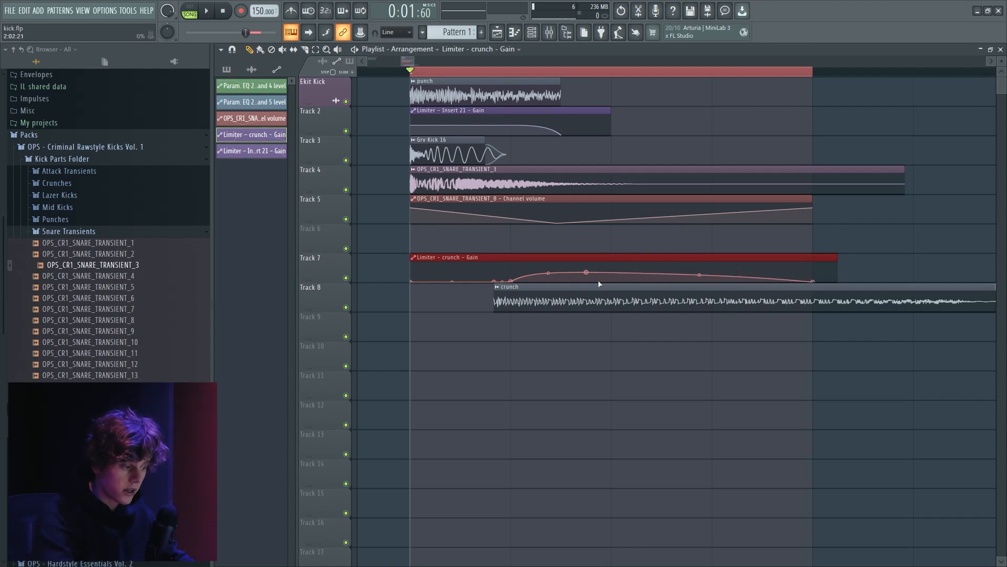
pyautogui.rightClick(600, 284)
pyautogui.press('Escape')
# Reshape the crunch limiter gain automation into a gradual rise to 47% at 2:05:00, removing the middle peak point.
pyautogui.rightClick(813, 281)
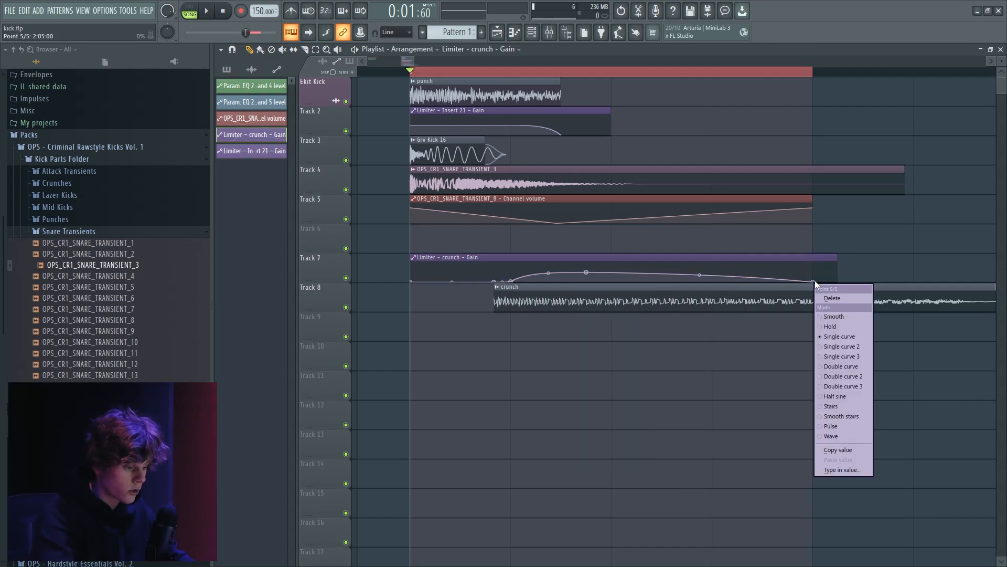
pyautogui.click(862, 449)
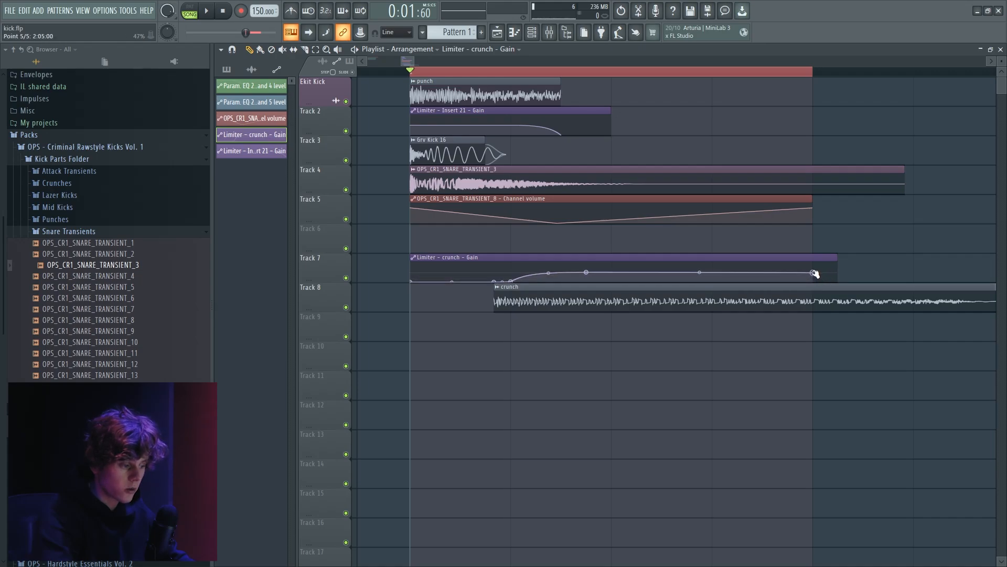
pyautogui.rightClick(603, 279)
pyautogui.click(608, 285)
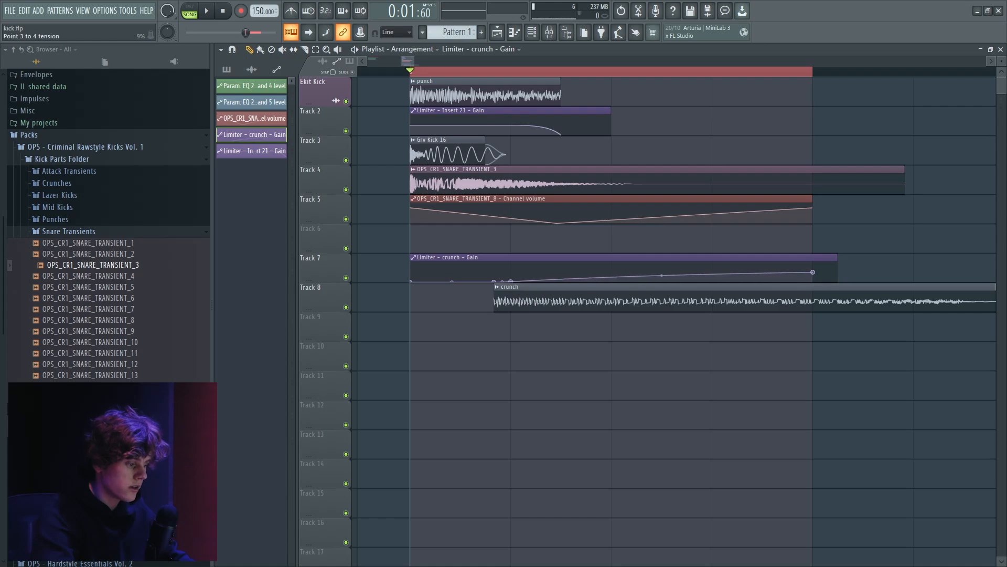
pyautogui.moveTo(661, 276); pyautogui.dragTo(662, 272)
# Clear the loop selection and play the whole kick through its tail past 2:05:00.
pyautogui.scroll(-5, 733, 324)
pyautogui.scroll(5, 418, 82)
pyautogui.moveTo(418, 82); pyautogui.dragTo(692, 100)
pyautogui.scroll(-1, 691, 77)
pyautogui.keyDown('ctrl'); pyautogui.click(607, 85); pyautogui.keyUp('ctrl')
pyautogui.moveTo(607, 85); pyautogui.dragTo(517, 144)
pyautogui.scroll(-6, 401, 113)
pyautogui.scroll(3, 734, 97)
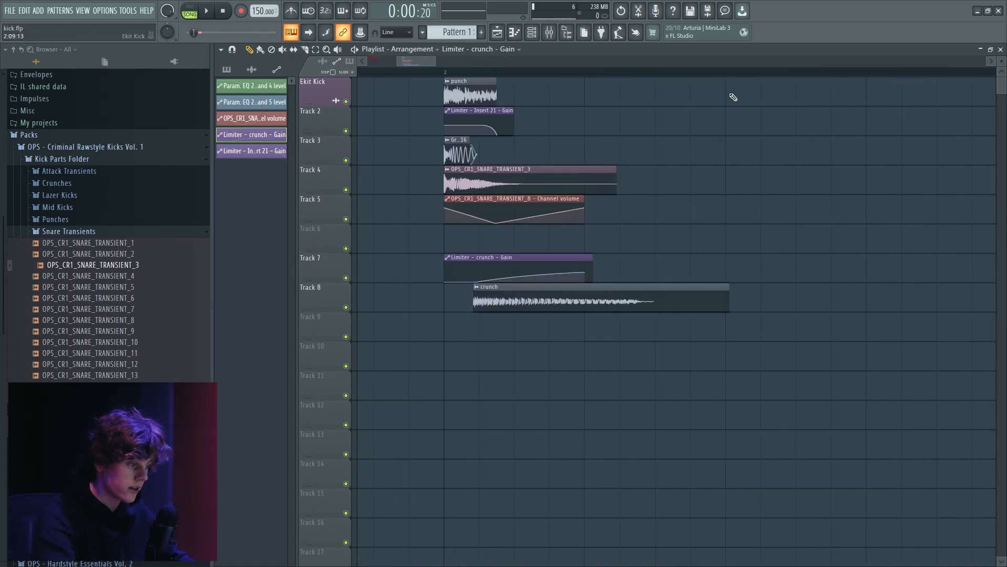
pyautogui.scroll(2, 654, 87)
pyautogui.press('space')
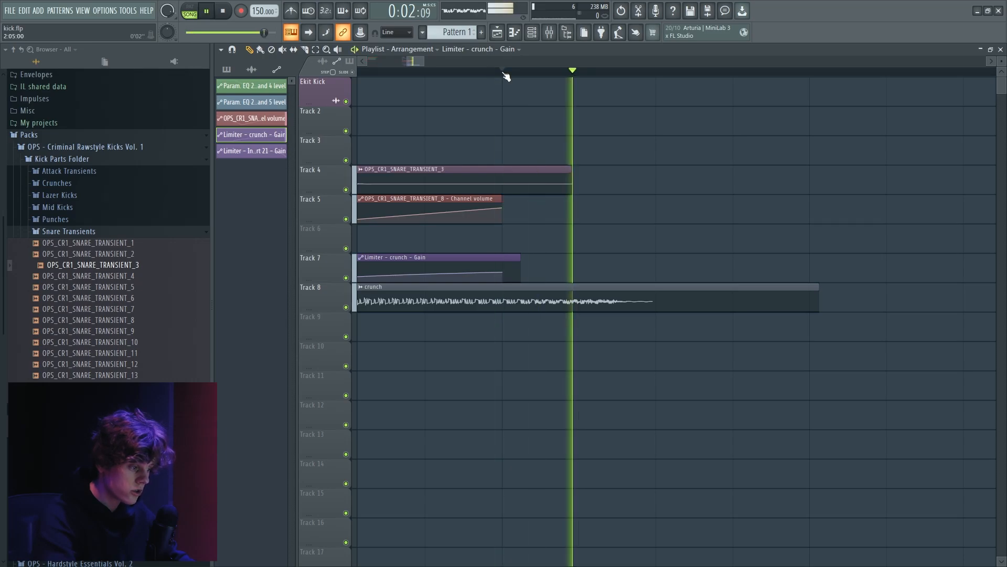
pyautogui.press('space')
# Restore the loop selection around the layered kick, from the start of bar 2 to 2:05:00.
pyautogui.scroll(-3, 730, 263)
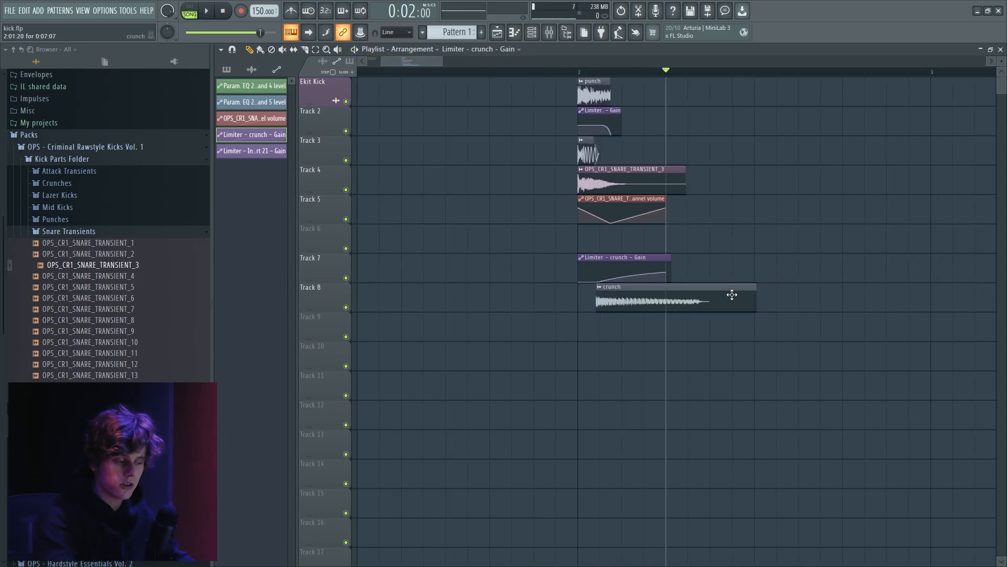
pyautogui.scroll(-3, 732, 295)
pyautogui.scroll(6, 363, 174)
pyautogui.moveTo(676, 80); pyautogui.dragTo(566, 83)
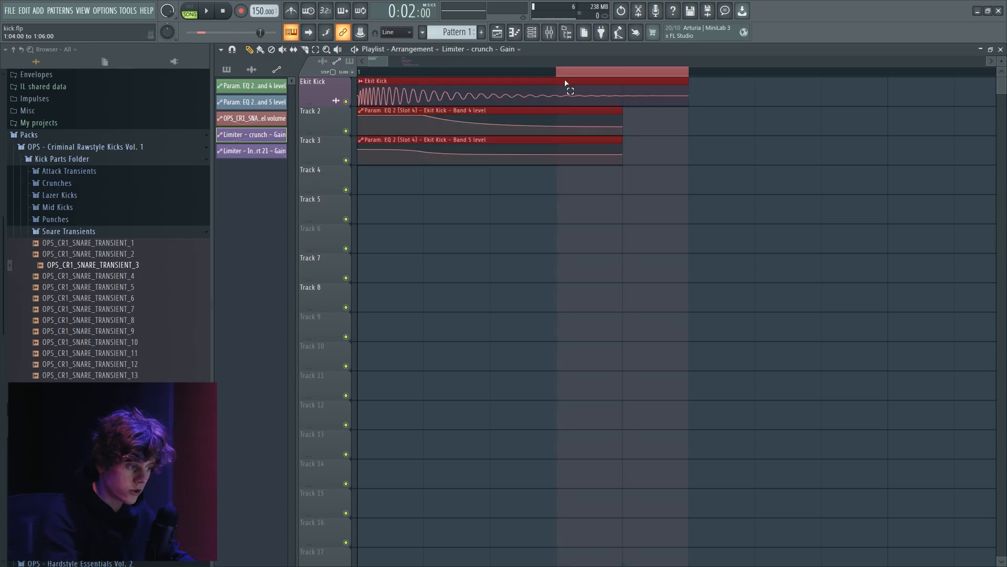
pyautogui.scroll(-3, 393, 83)
pyautogui.keyDown('ctrl'); pyautogui.click(690, 72); pyautogui.keyUp('ctrl')
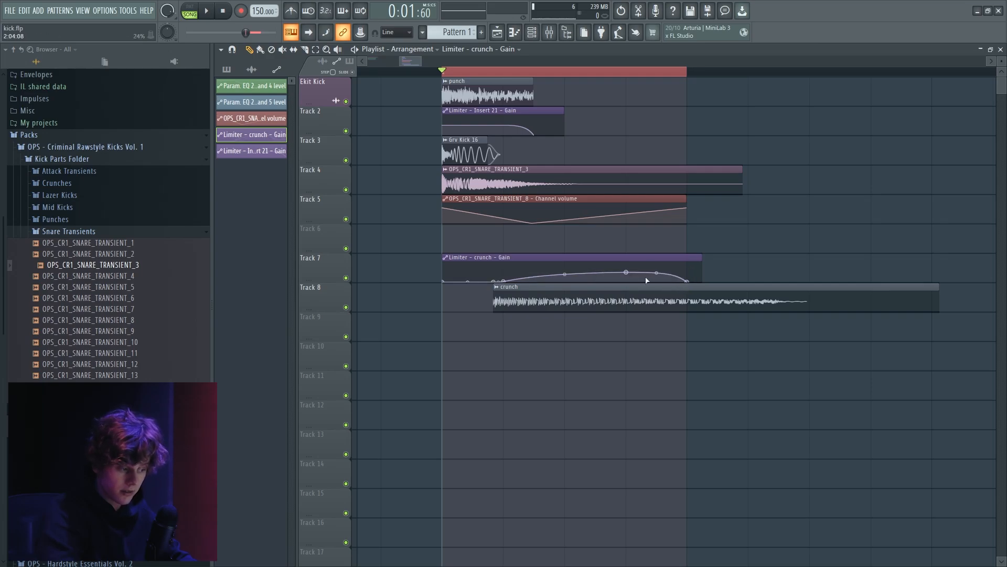
# Reshape the crunch limiter gain automation to peak late and drop off toward 2:05:00, and play the loop.
pyautogui.keyDown('ctrl'); pyautogui.scroll(3, 644, 275); pyautogui.keyUp('ctrl')
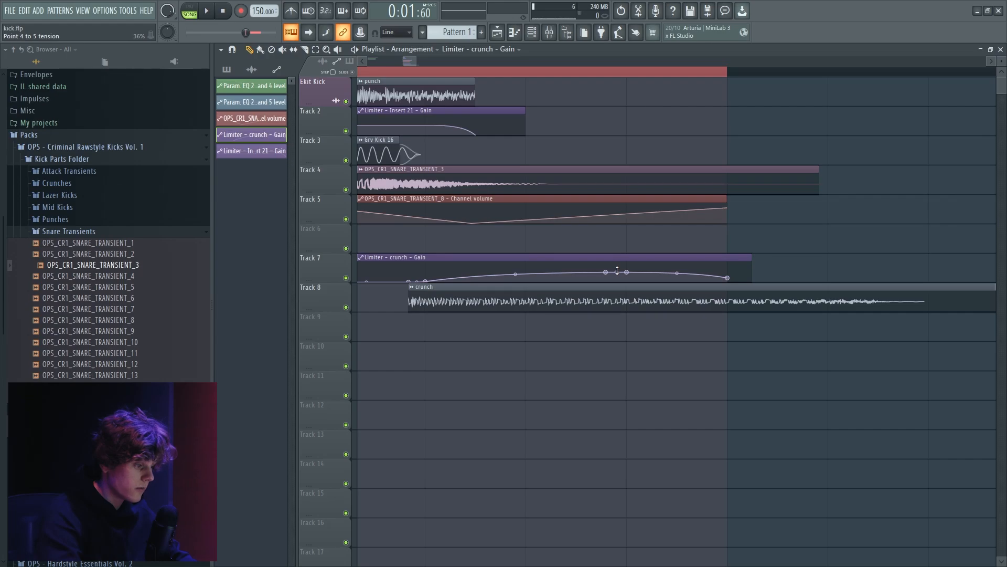
pyautogui.keyDown('ctrl'); pyautogui.scroll(-3, 647, 284); pyautogui.keyUp('ctrl')
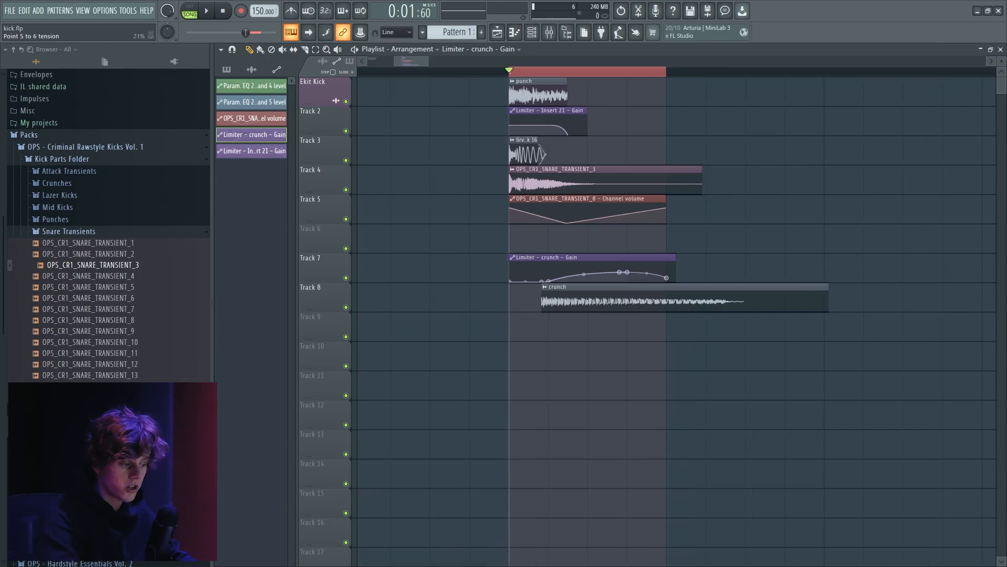
pyautogui.press('space')
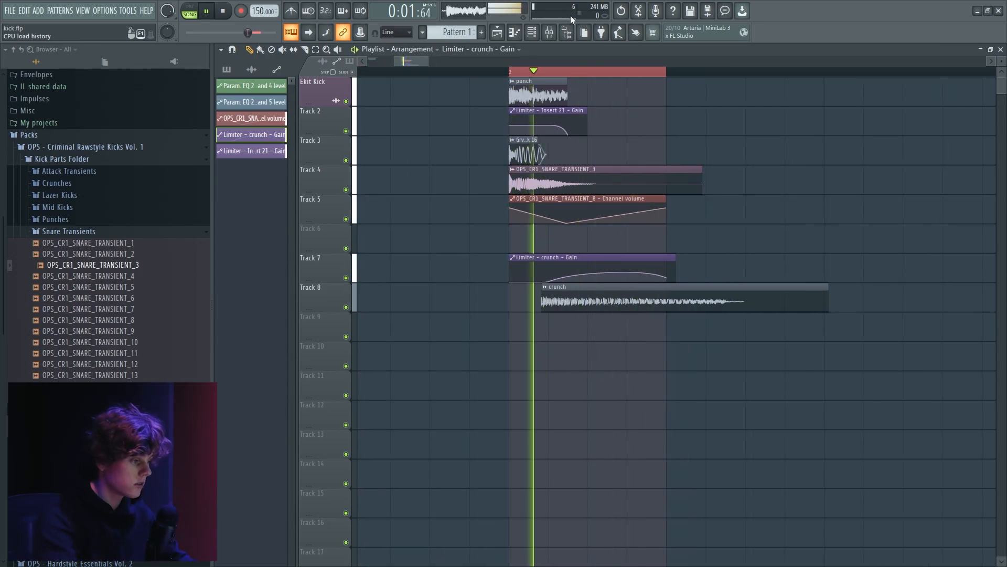
# Solo the crunch mixer track on insert 24 together with its routed tracks.
pyautogui.click(550, 32)
pyautogui.rightClick(494, 251)
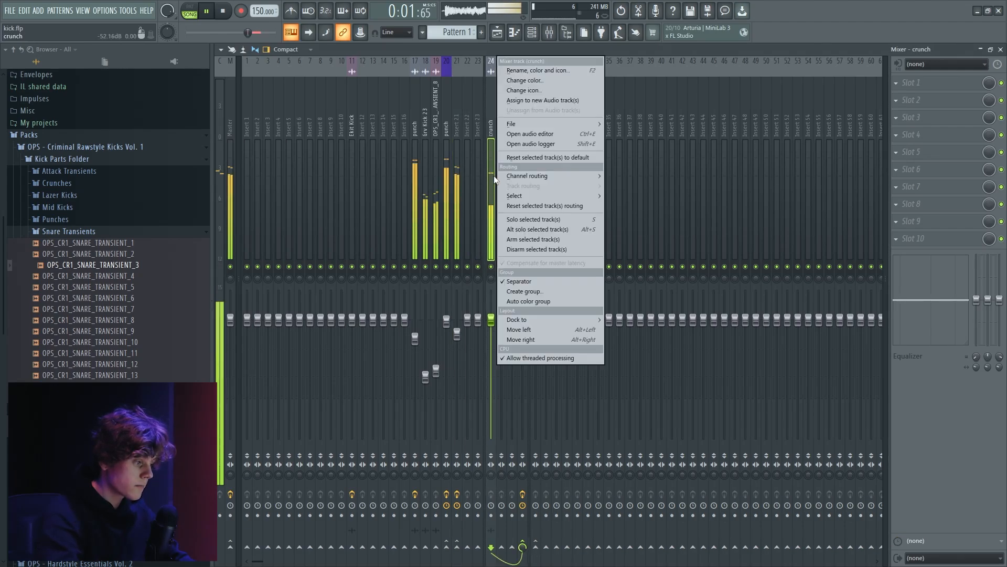
pyautogui.click(484, 192)
pyautogui.click(488, 173)
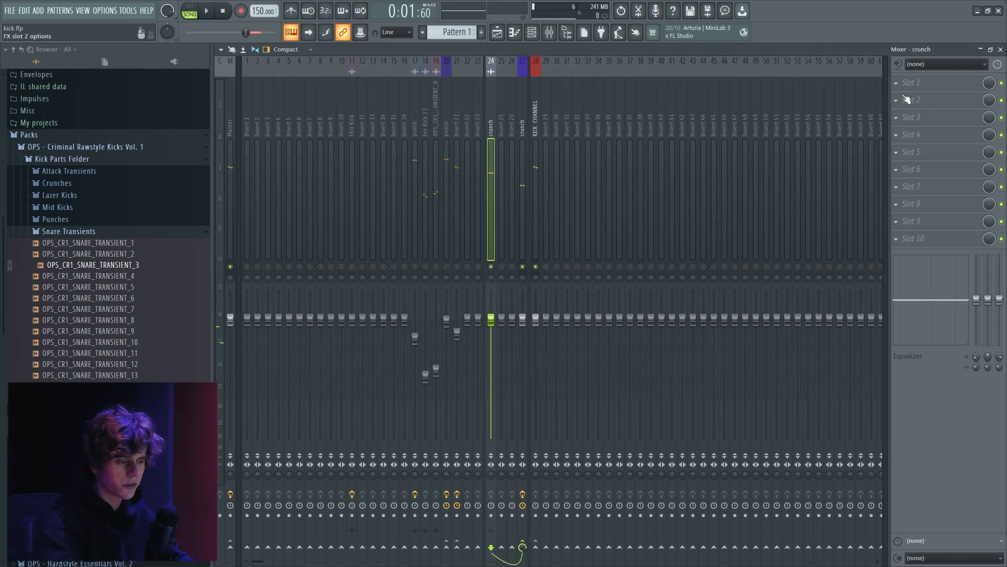
# Load Misstortion2 and Fruity Parametric EQ 2 on the crunch track, insert 24, placing the EQ ahead of the distortion.
pyautogui.click(932, 87)
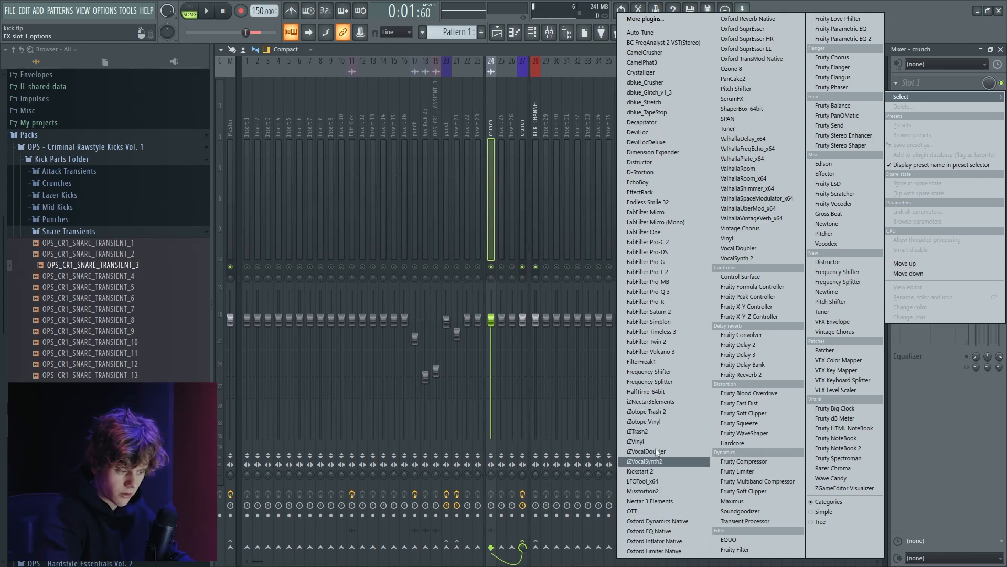
pyautogui.click(655, 491)
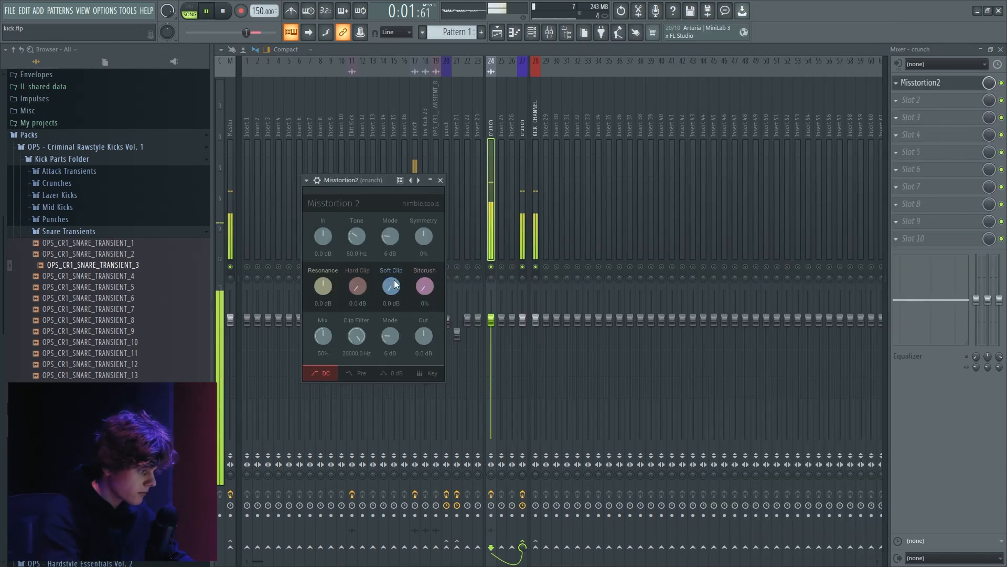
pyautogui.click(911, 117)
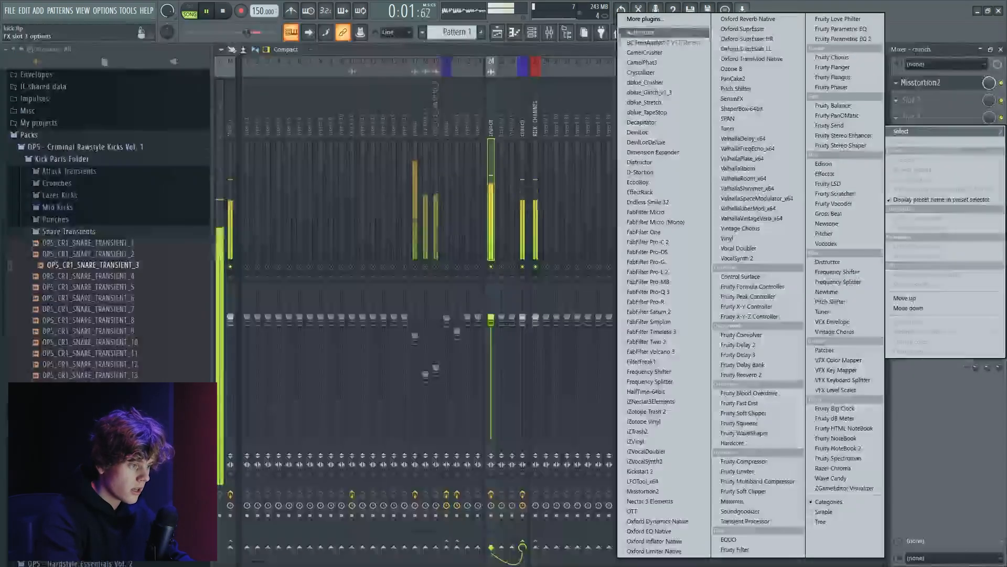
pyautogui.click(835, 39)
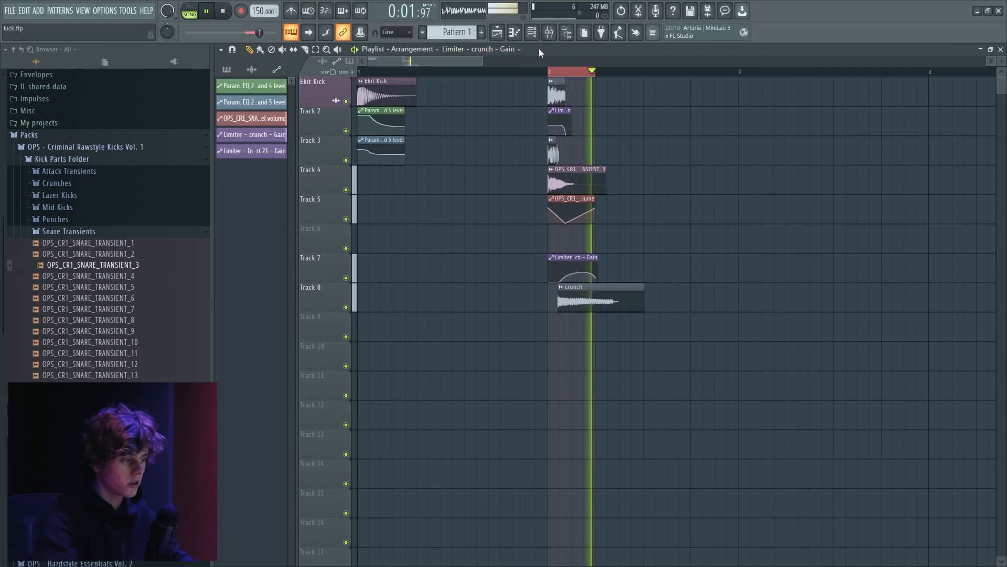
pyautogui.press('F9')
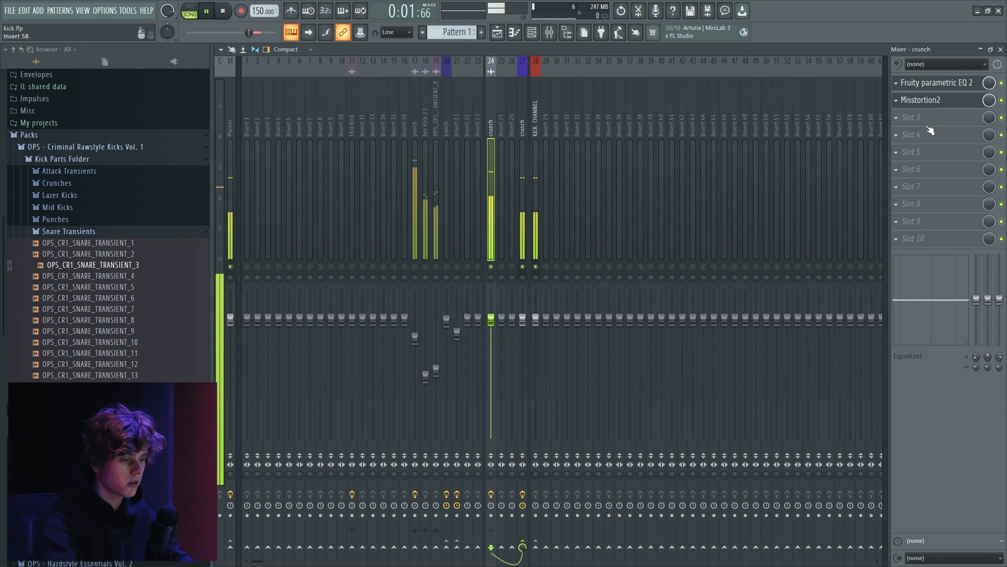
# Boost the crunch EQ's band 4 by 11.6 dB at 360 Hz and set Misstortion2's hard clip to about 36 dB.
pyautogui.click(958, 90)
pyautogui.moveTo(356, 187); pyautogui.dragTo(333, 145)
pyautogui.scroll(-3, 334, 145)
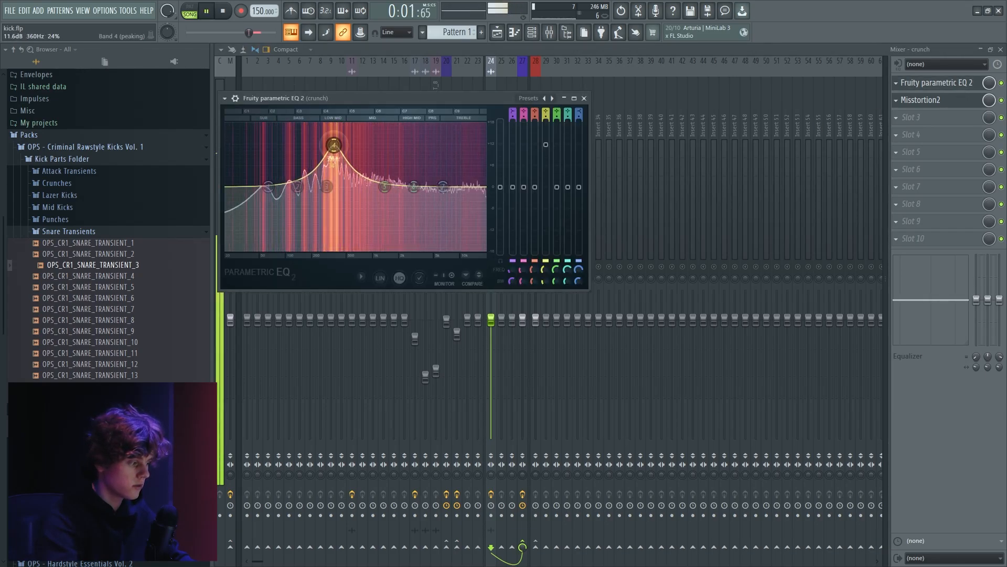
pyautogui.click(920, 100)
pyautogui.press('space')
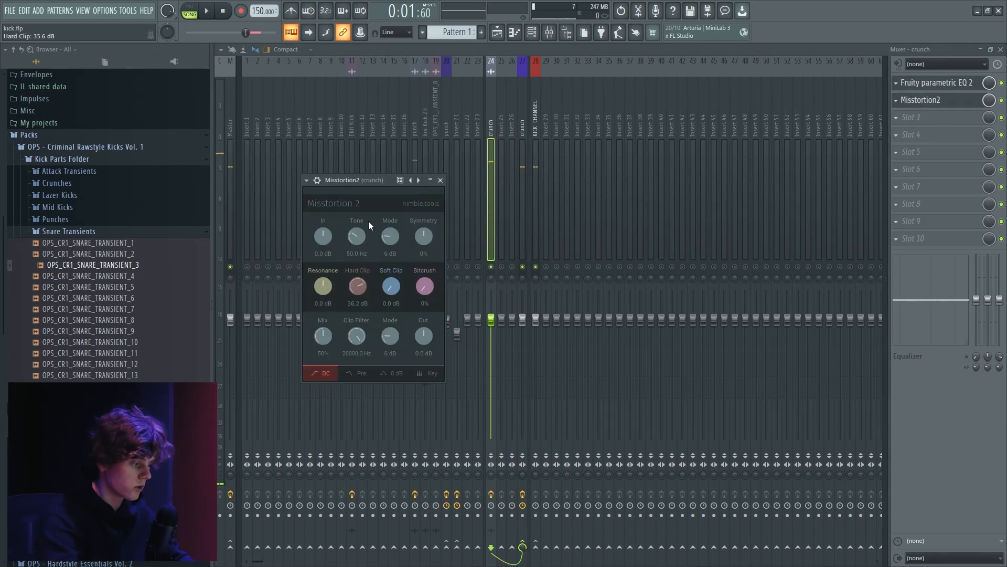
# Move the crunch EQ's band 4 boost to 56 Hz at 10.0 dB while auditioning the loop.
pyautogui.press('space')
pyautogui.click(939, 83)
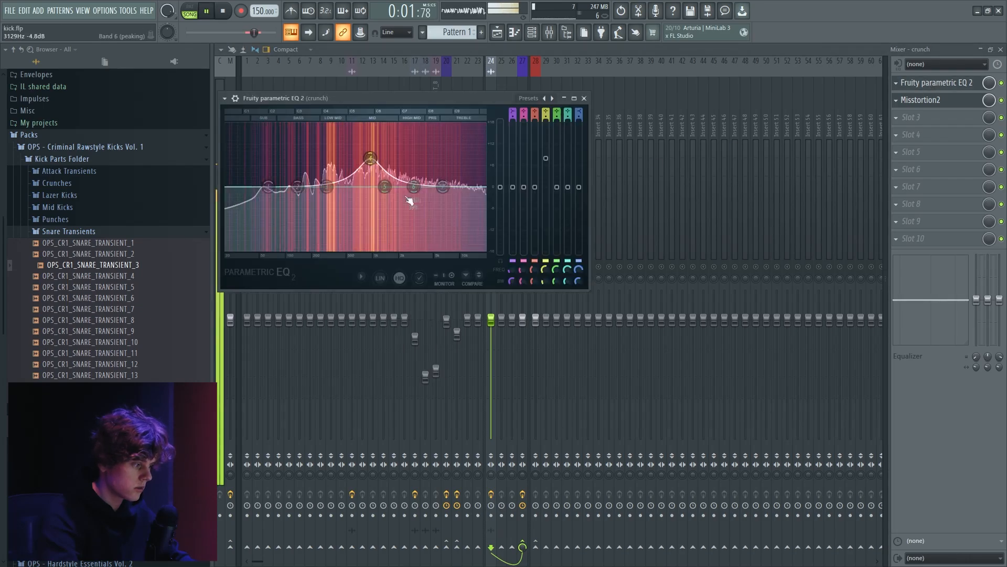
pyautogui.moveTo(370, 158); pyautogui.dragTo(264, 138)
pyautogui.press('space')
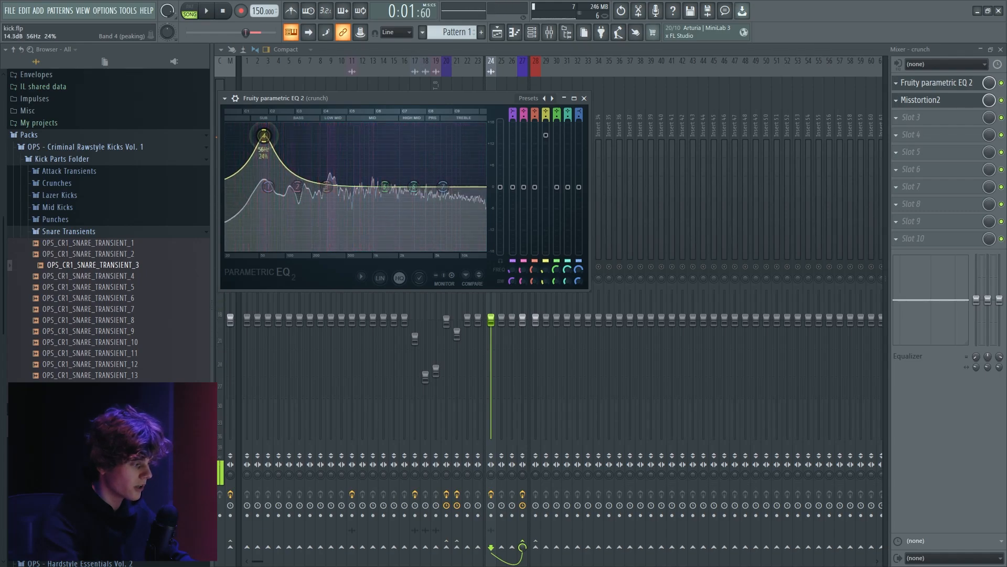
pyautogui.press('space')
pyautogui.moveTo(263, 138); pyautogui.dragTo(264, 152)
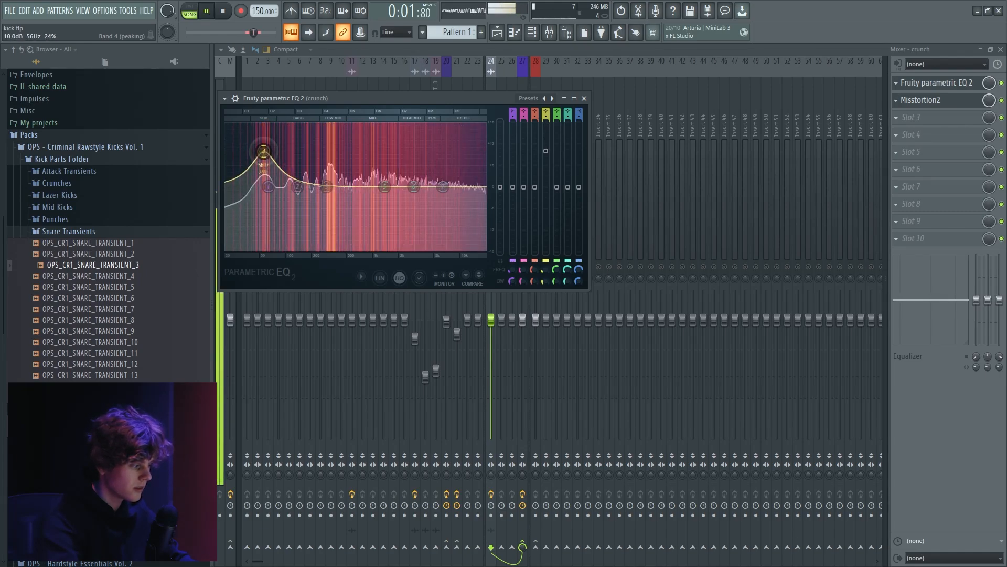
# Add a gentle midrange boost with band 3 of the crunch EQ and play the loop.
pyautogui.press('space')
pyautogui.moveTo(334, 186); pyautogui.dragTo(376, 172)
pyautogui.press('space')
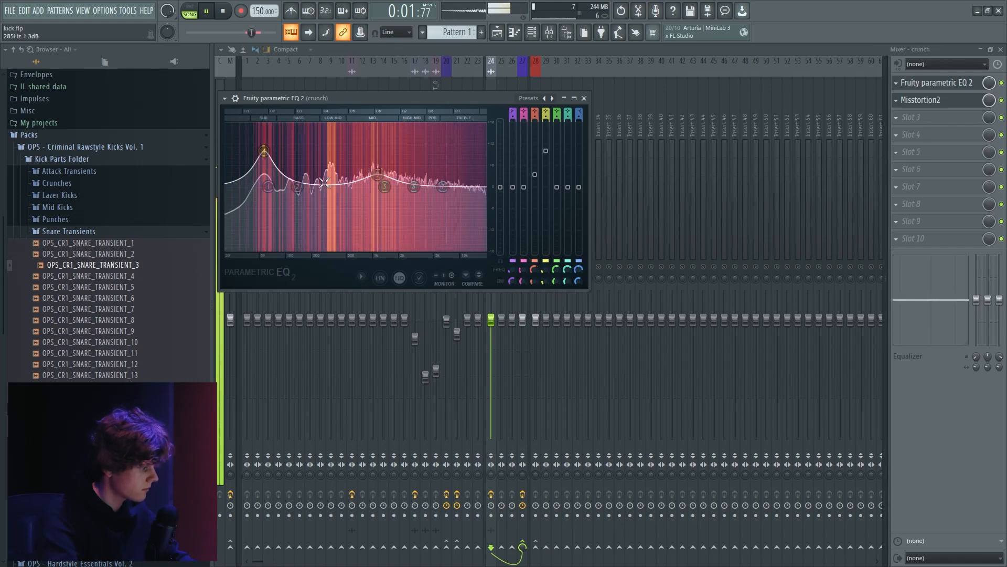
pyautogui.press('space')
# Change band 7 of the crunch EQ to a low pass at about 14.9 kHz.
pyautogui.rightClick(443, 187)
pyautogui.click(488, 227)
pyautogui.moveTo(443, 186)
pyautogui.mouseDown()
pyautogui.moveTo(336, 187)
pyautogui.moveTo(432, 186)
pyautogui.mouseUp()
pyautogui.press('space')
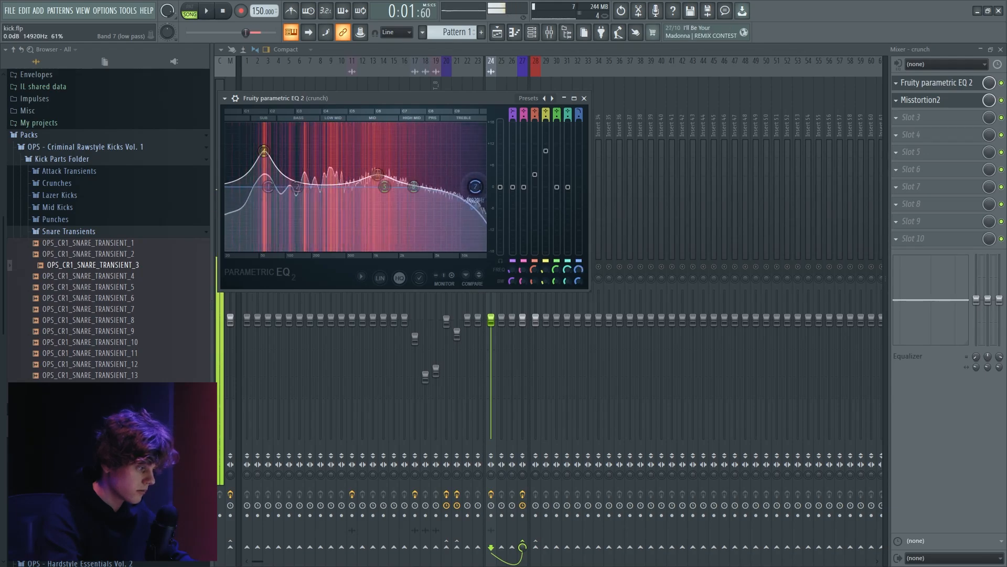
# Play the loop and check the crunch limiter gain automation against the processed crunch track in the mixer.
pyautogui.click(497, 32)
pyautogui.press('space')
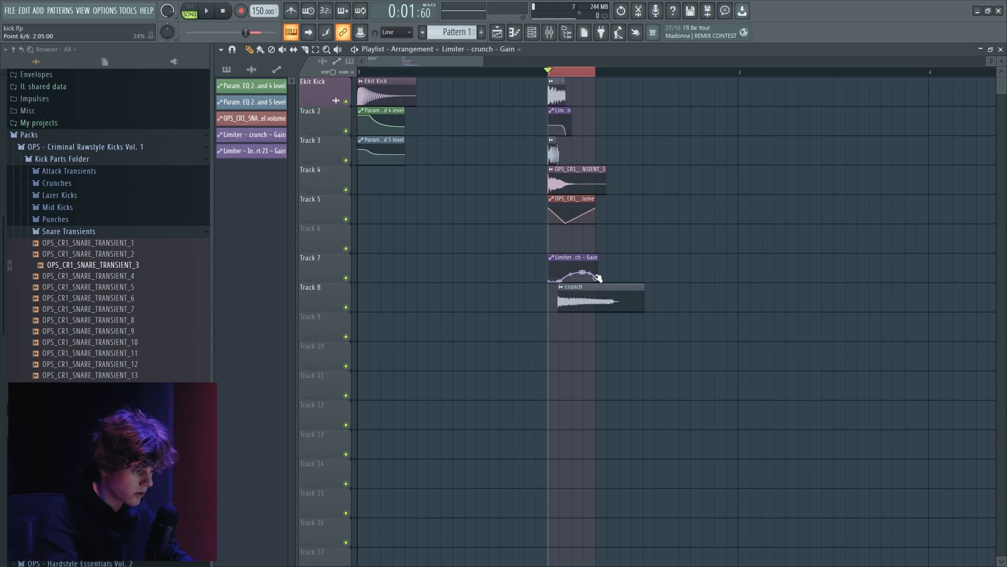
pyautogui.press('space')
pyautogui.click(550, 33)
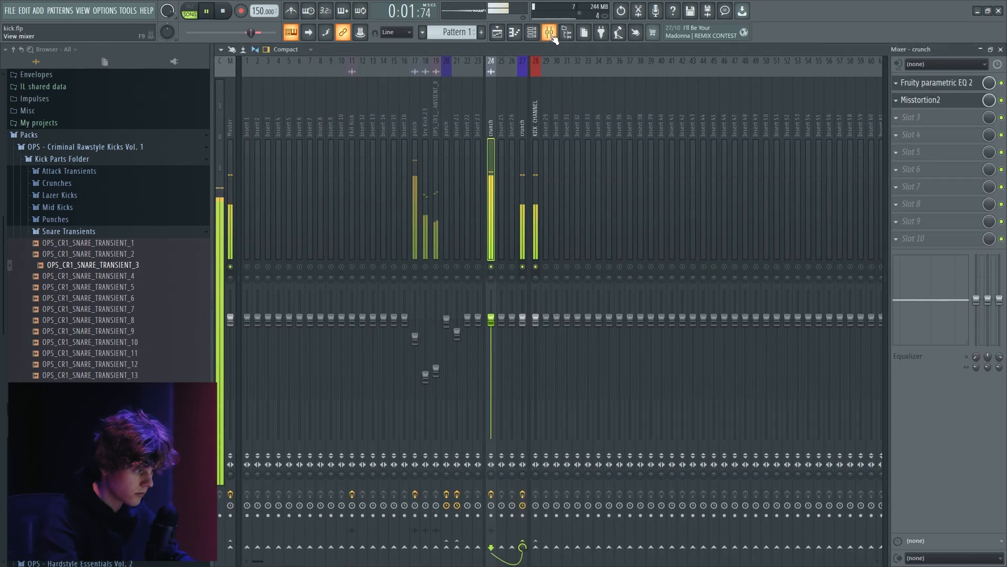
pyautogui.press('space')
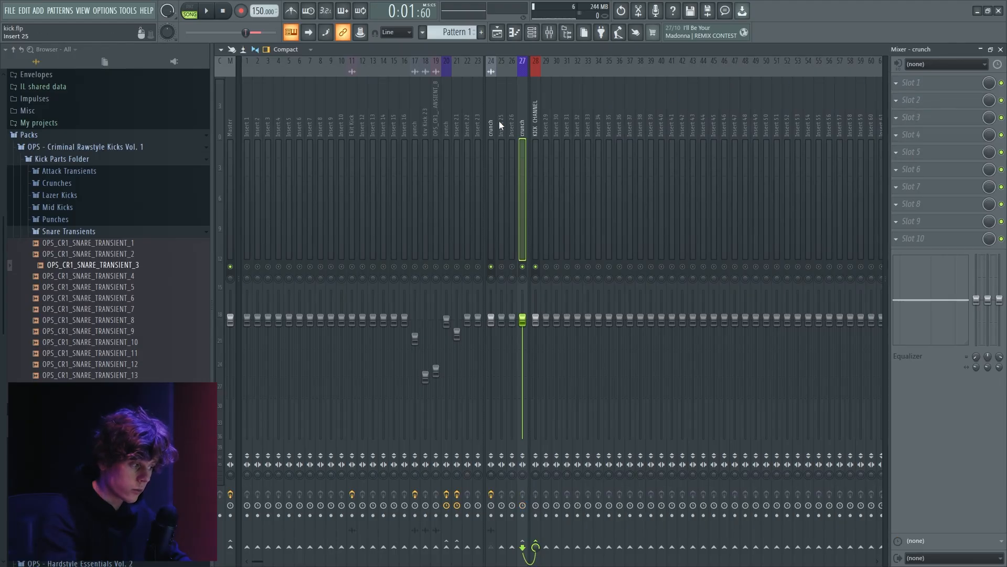
# Add a Fruity Limiter in slot 1 of the crunch track on insert 24, ahead of the EQ and Misstortion2.
pyautogui.click(493, 123)
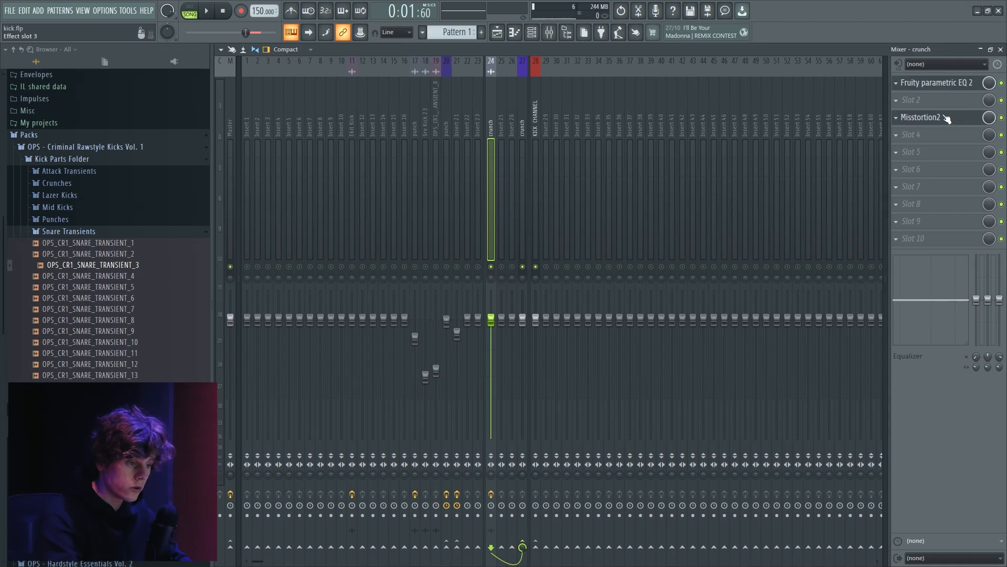
pyautogui.click(913, 84)
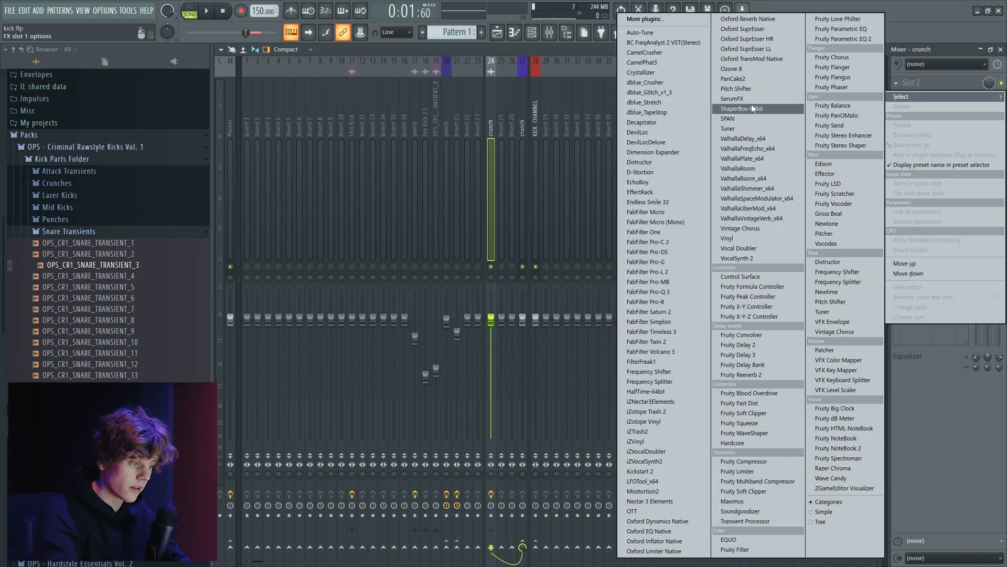
pyautogui.click(741, 471)
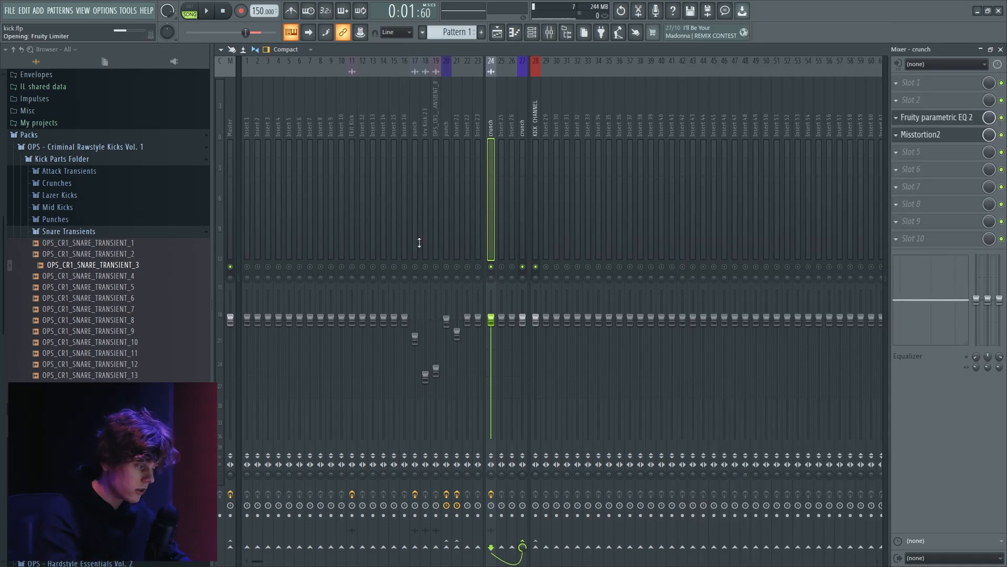
# Link the new crunch limiter's gain to the Limiter - Insert 21 - Gain automation.
pyautogui.rightClick(329, 309)
pyautogui.click(357, 412)
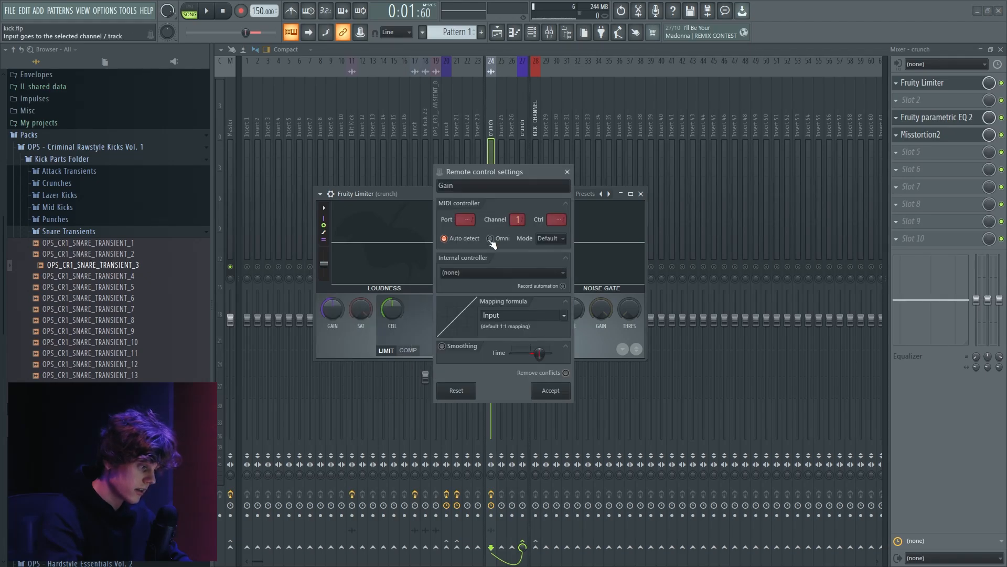
pyautogui.click(503, 272)
pyautogui.click(484, 346)
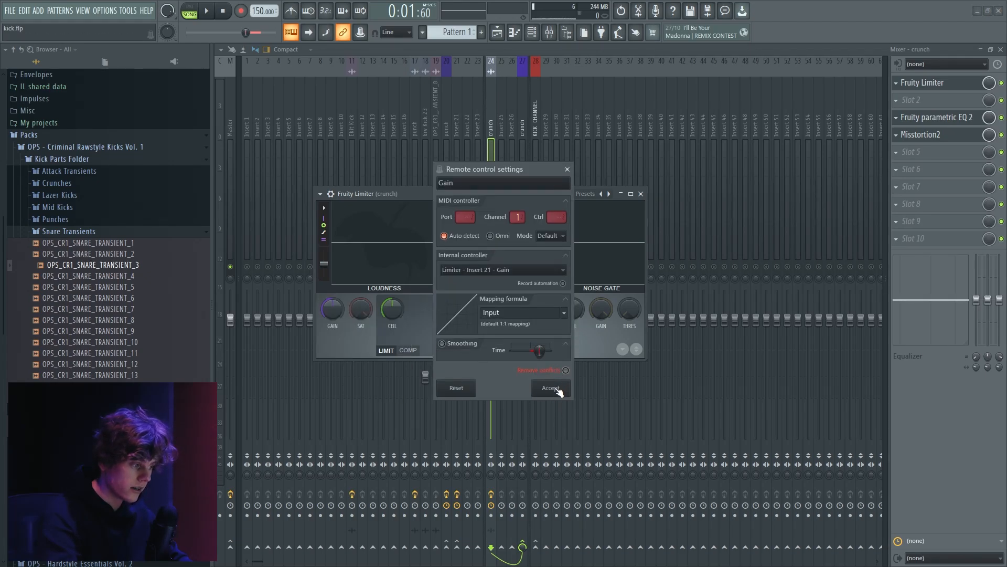
pyautogui.click(548, 390)
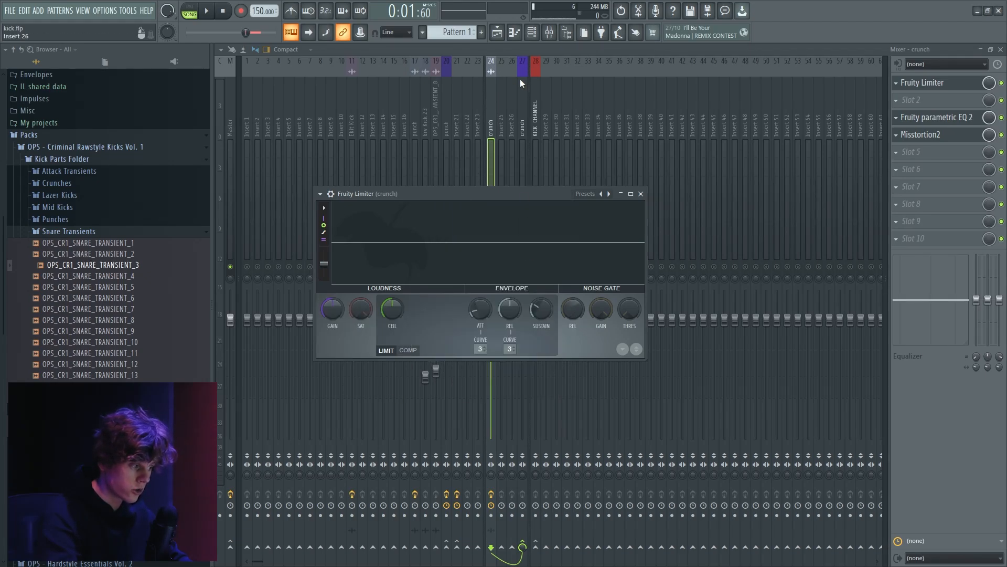
# Try holding the crunch limiter gain automation high through 2:05:00 while the loop plays.
pyautogui.click(521, 126)
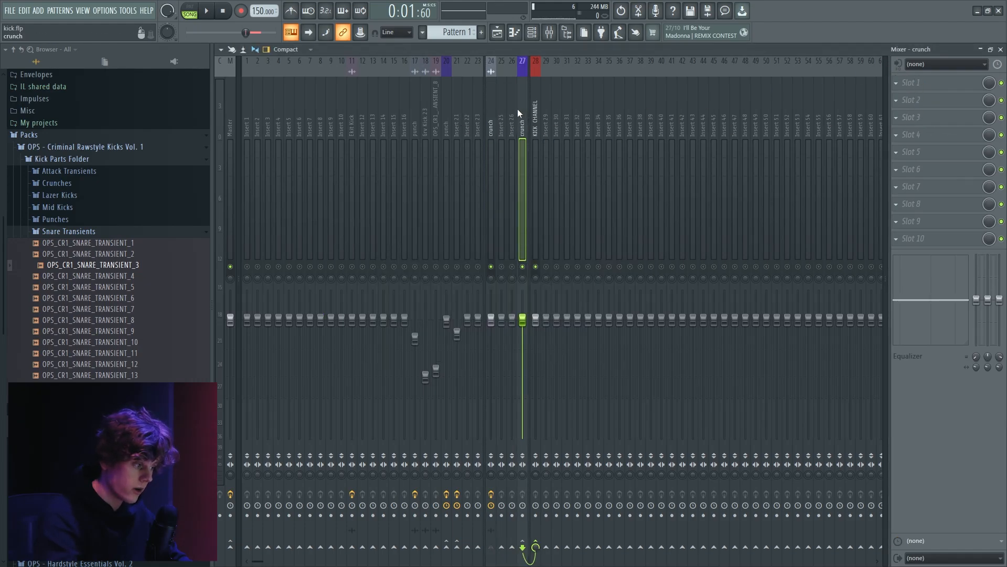
pyautogui.click(492, 112)
pyautogui.click(497, 32)
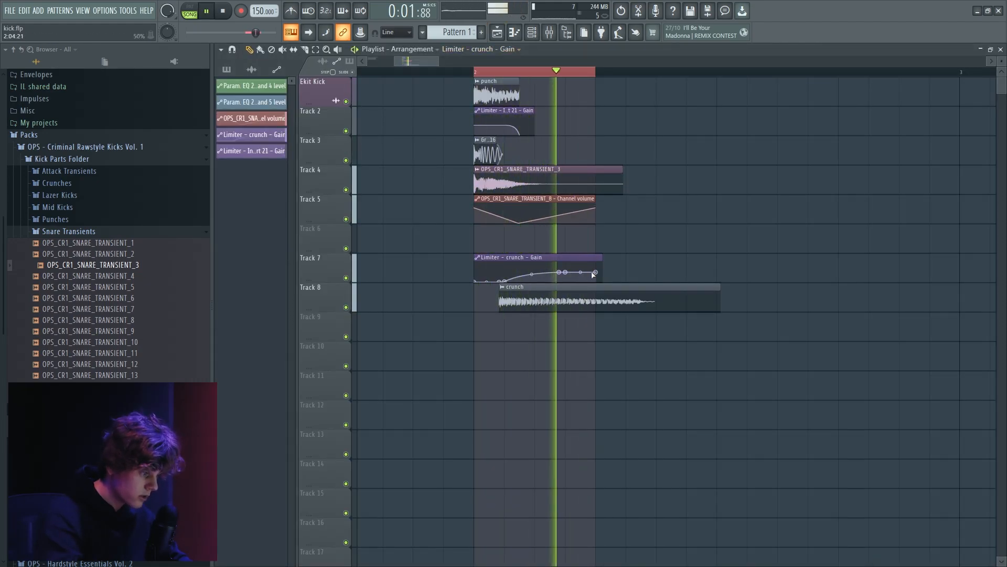
pyautogui.click(557, 38)
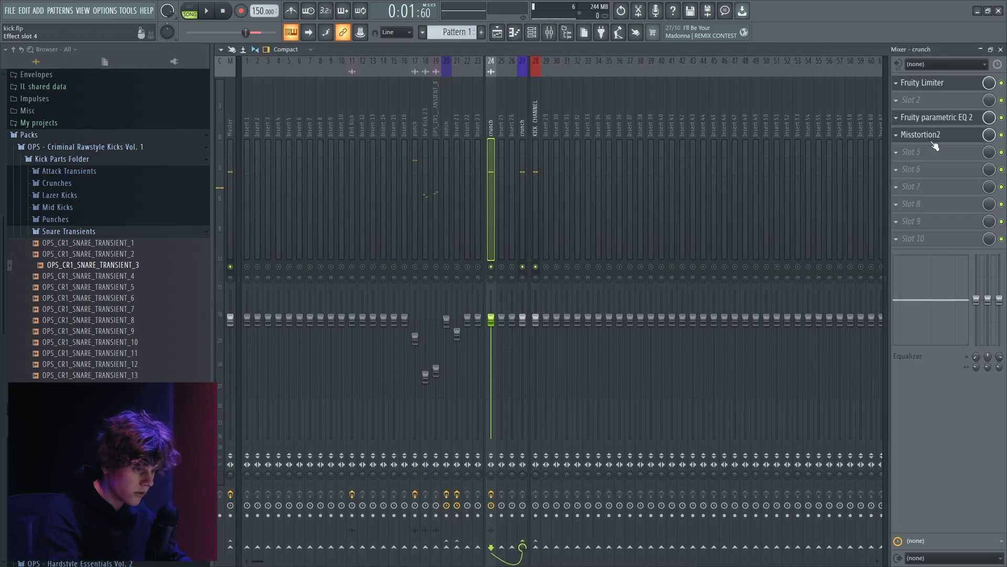
# Relink the gain of the limiter on insert 24 to the Limiter - crunch - Gain automation.
pyautogui.click(926, 82)
pyautogui.rightClick(332, 309)
pyautogui.click(380, 391)
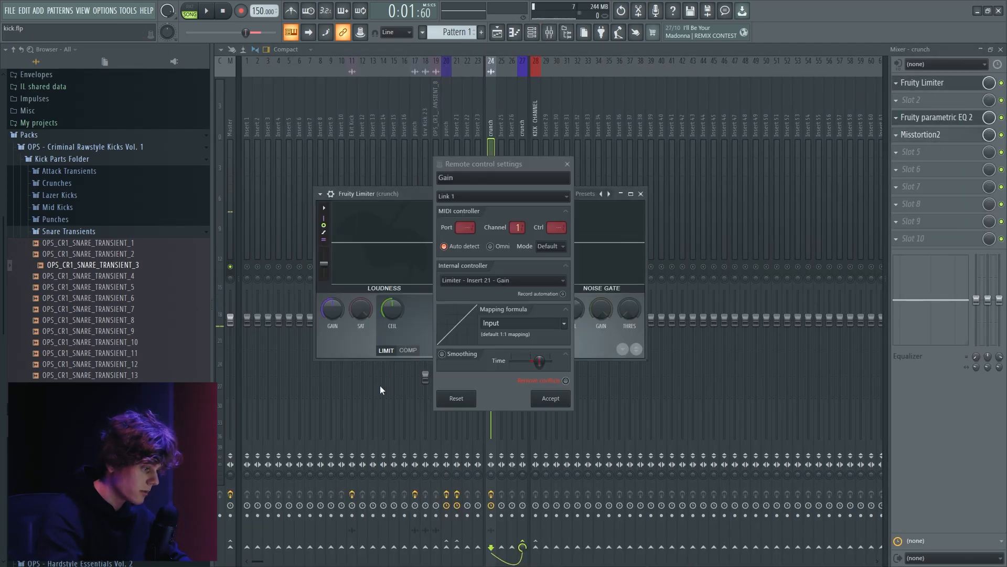
pyautogui.click(500, 280)
pyautogui.click(500, 350)
pyautogui.click(540, 394)
# Reshape the crunch limiter gain automation to reach its plateau earlier and stay high through 2:05:00, auditioning the loop.
pyautogui.press('space')
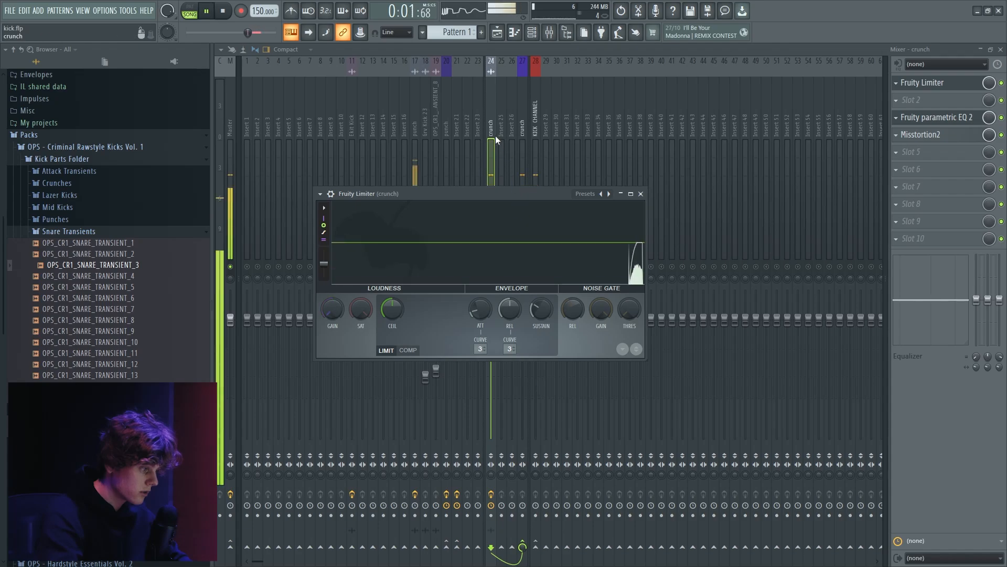
pyautogui.click(495, 136)
pyautogui.click(499, 34)
pyautogui.press('space')
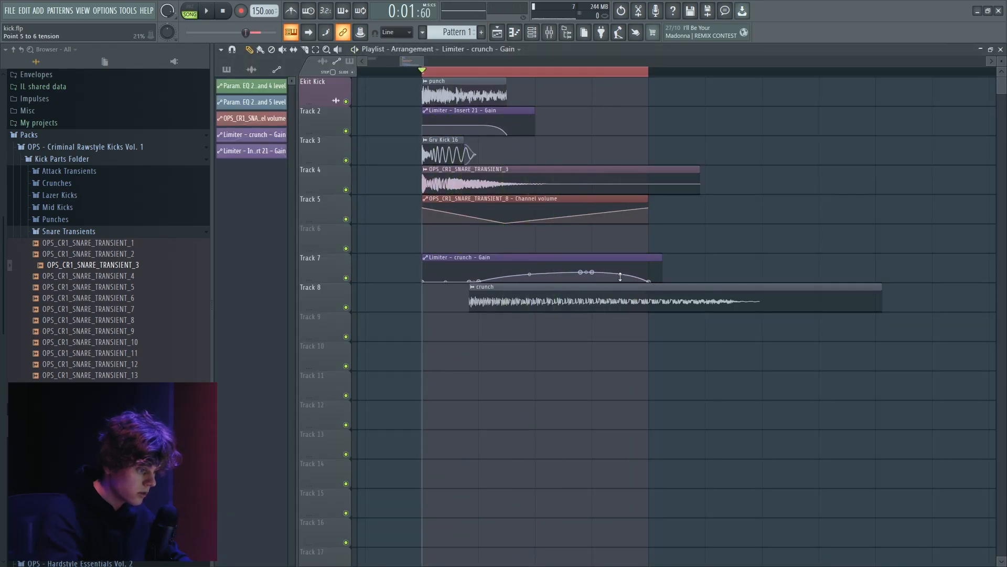
pyautogui.moveTo(621, 277); pyautogui.dragTo(562, 275)
pyautogui.press('space')
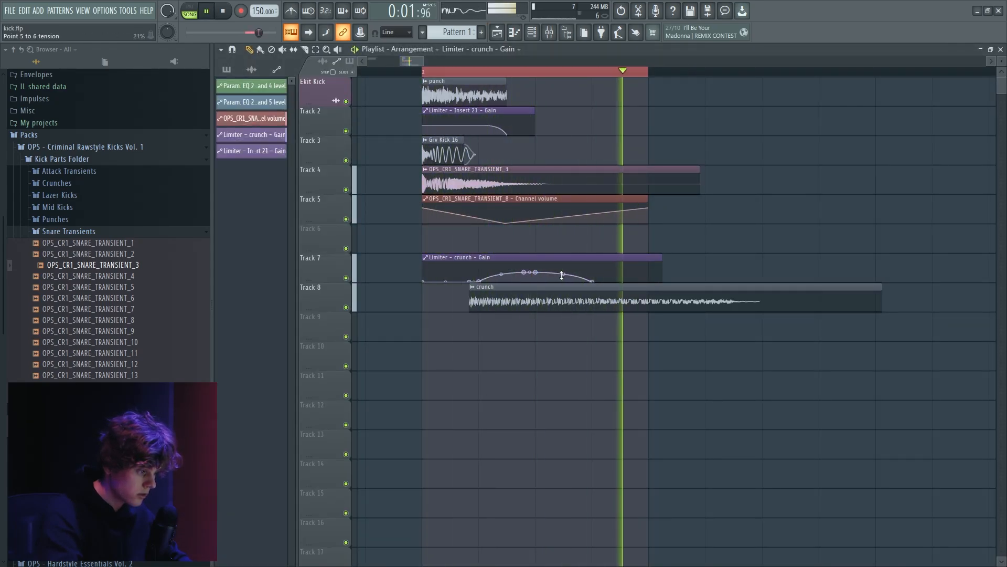
pyautogui.hotkey('ctrl', 'z')
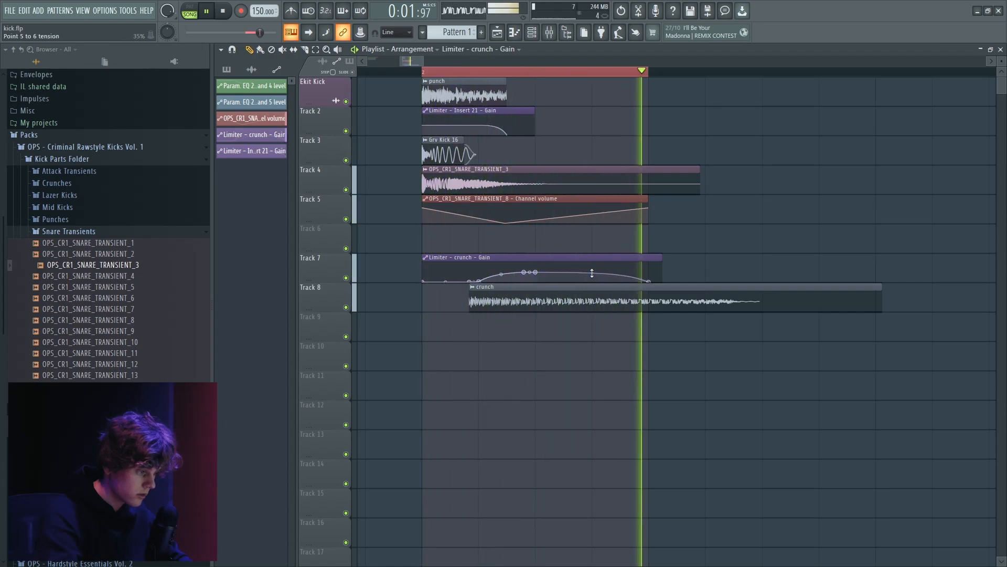
pyautogui.moveTo(648, 282); pyautogui.dragTo(650, 269)
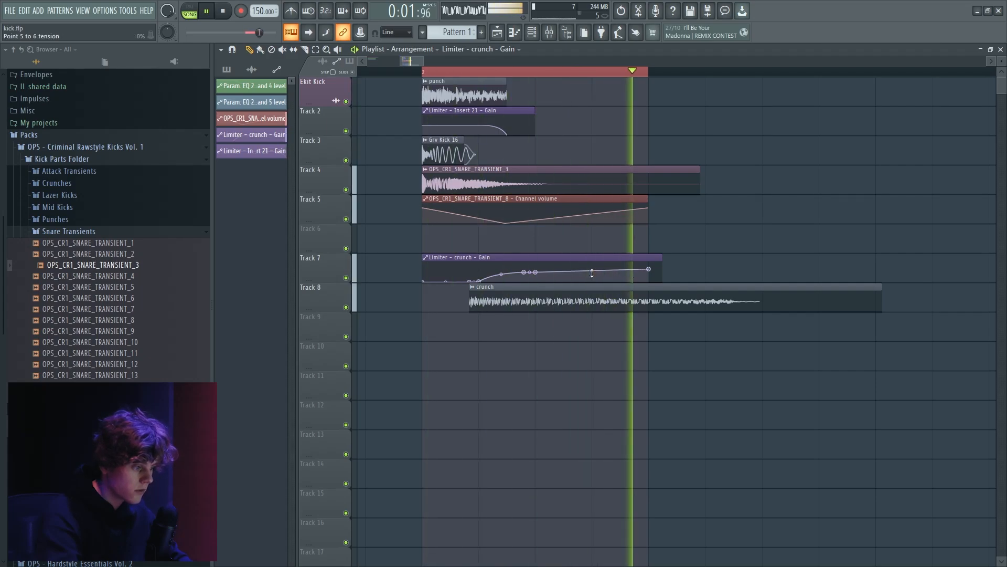
pyautogui.press('space')
# Unsolo the crunch, lower its insert 24 volume to about 81% and the insert 27 fader slightly, and audition the full kick.
pyautogui.press('F9')
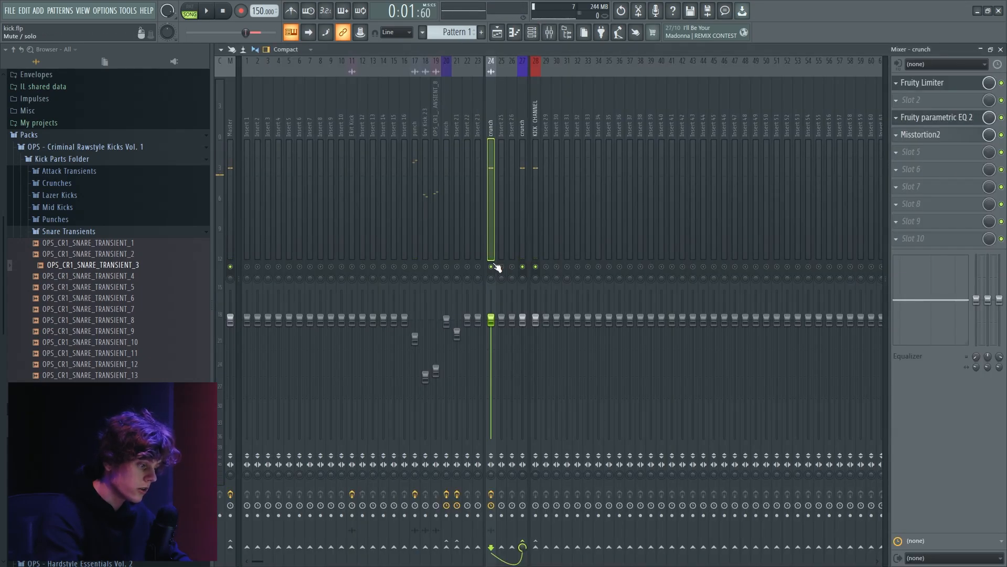
pyautogui.press('space')
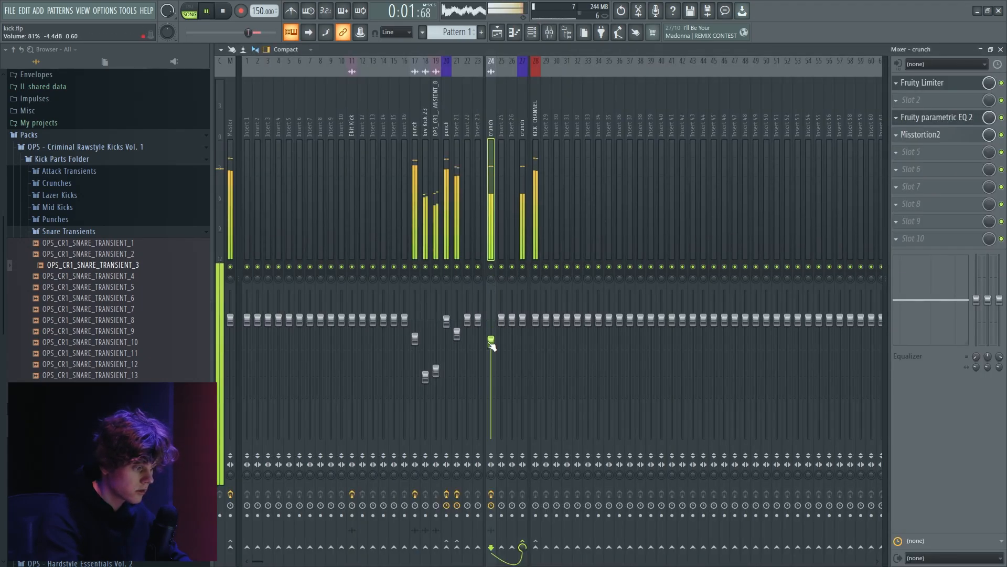
pyautogui.moveTo(491, 344); pyautogui.dragTo(522, 322)
pyautogui.press('space')
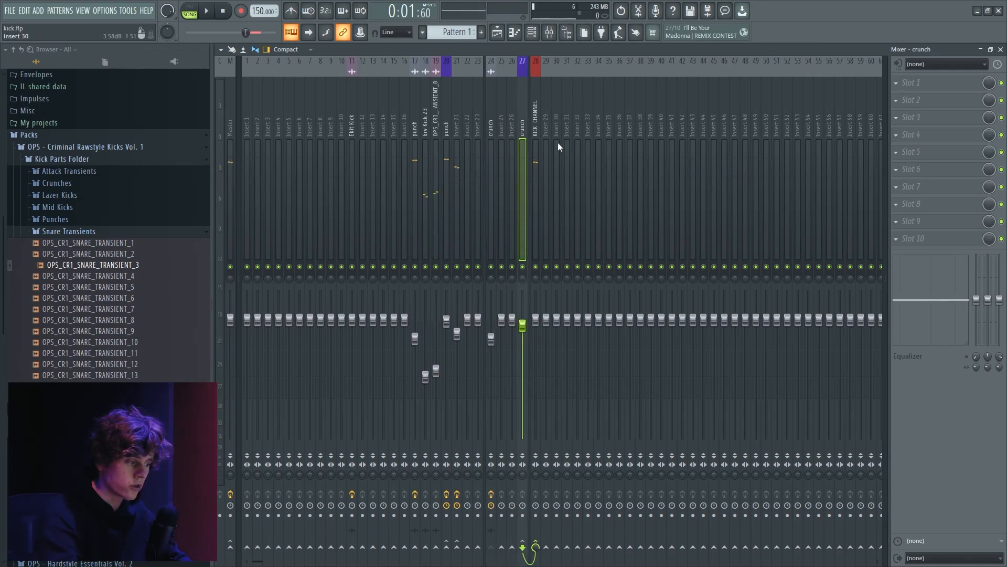
# Select the layer tracks on inserts 16 to 27, and select the KICK CHANNEL track on insert 28.
pyautogui.click(536, 139)
pyautogui.moveTo(404, 129); pyautogui.dragTo(524, 128)
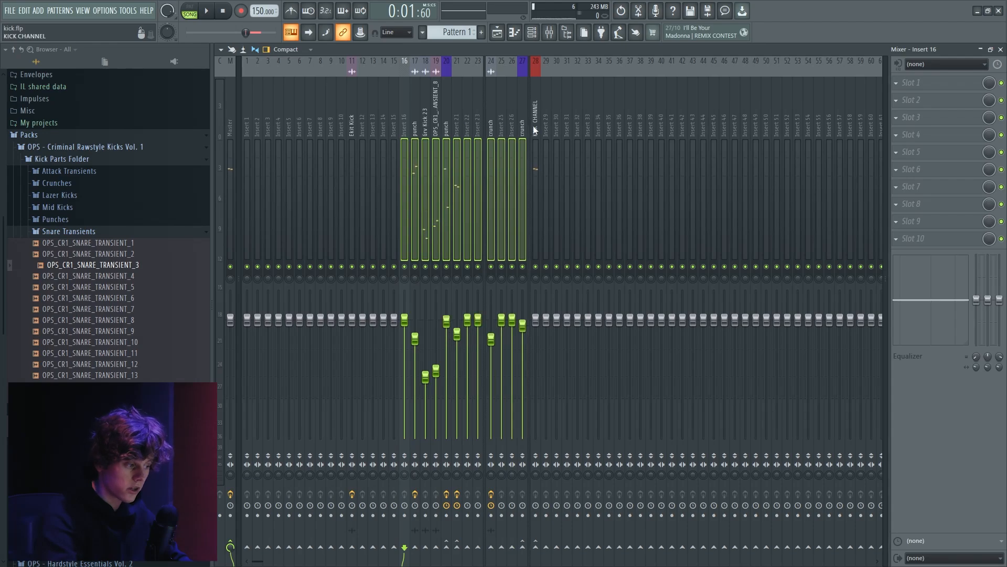
pyautogui.click(534, 130)
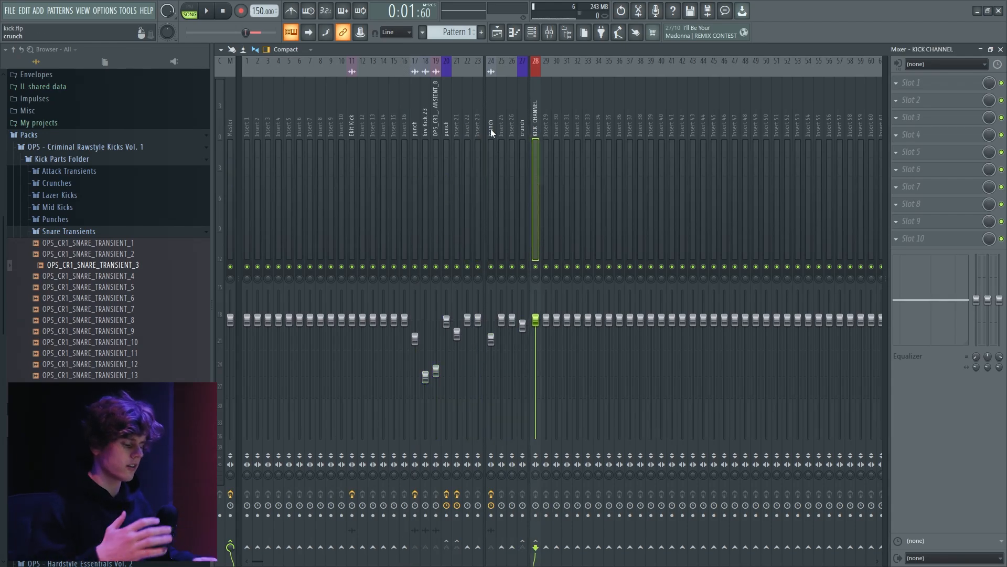
# Set the playlist loop range over the kick layers from bar 2 and audition it.
pyautogui.click(501, 35)
pyautogui.moveTo(511, 75); pyautogui.dragTo(592, 88)
pyautogui.press('space')
pyautogui.press('space')
pyautogui.click(549, 32)
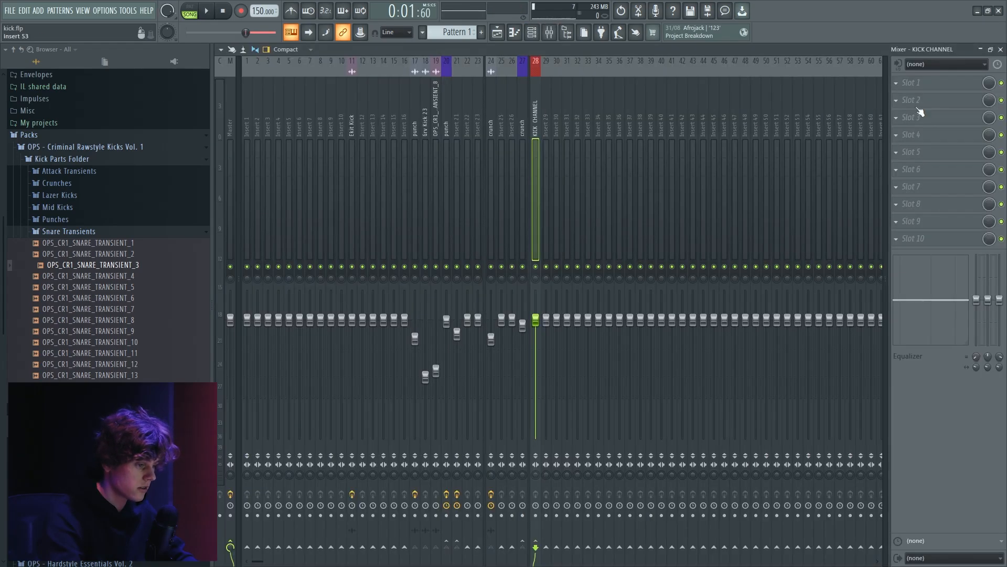
# Load Edison in slot 1 of the KICK CHANNEL, record the full kick, and trim the side noise from the recording.
pyautogui.click(950, 82)
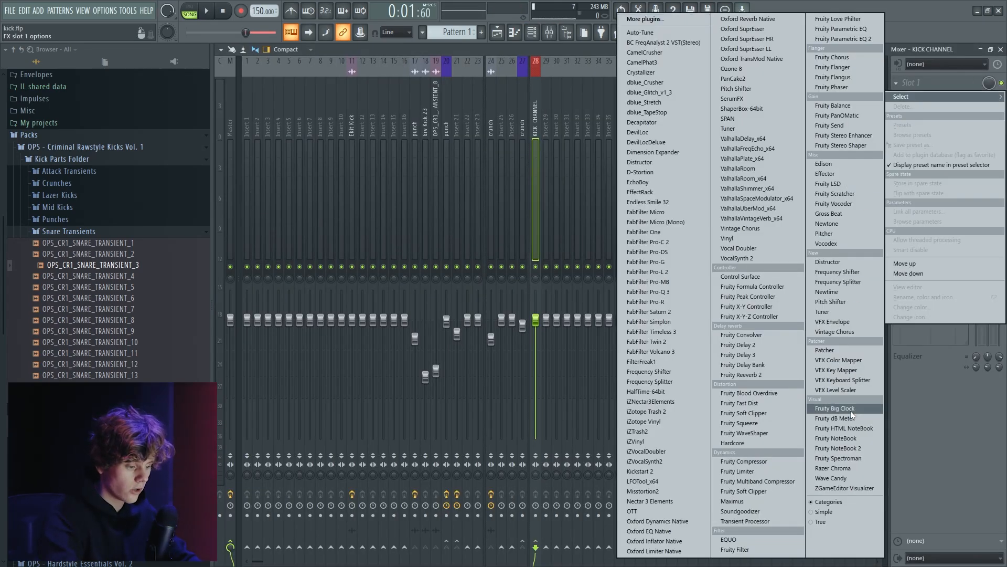
pyautogui.click(836, 165)
pyautogui.click(202, 11)
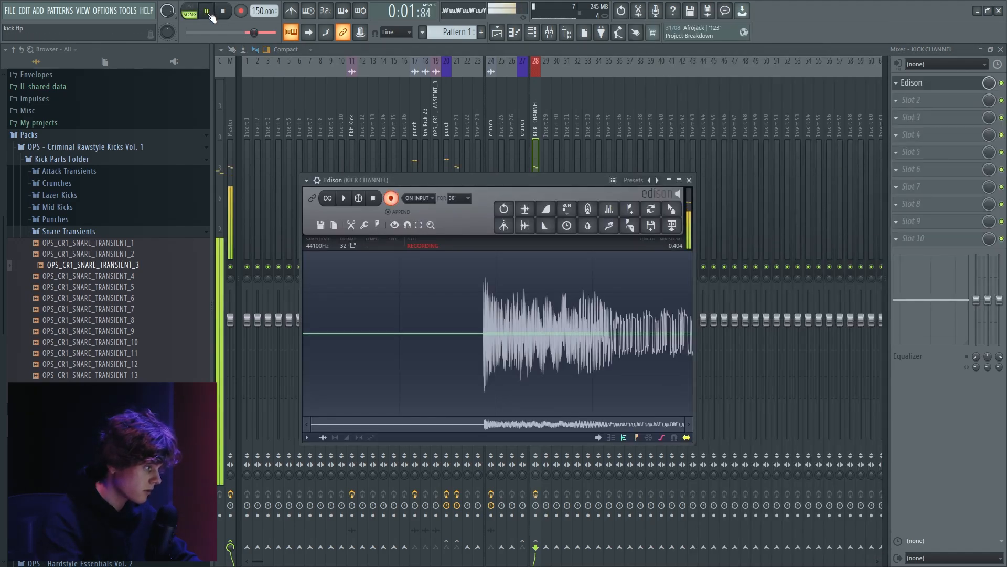
pyautogui.click(525, 227)
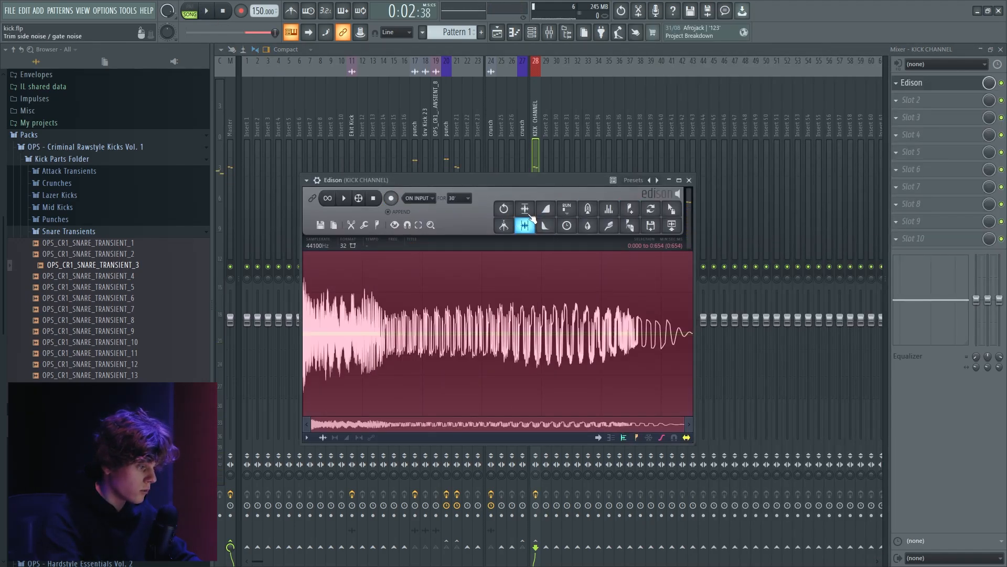
pyautogui.moveTo(672, 208); pyautogui.dragTo(775, 121)
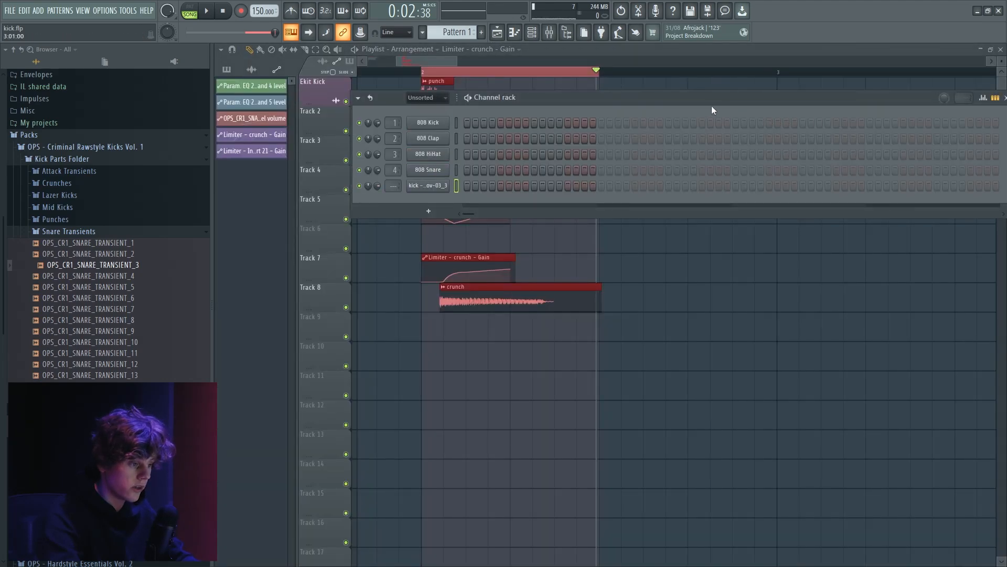
pyautogui.click(688, 95)
pyautogui.rightClick(695, 100)
pyautogui.scroll(-3, 708, 157)
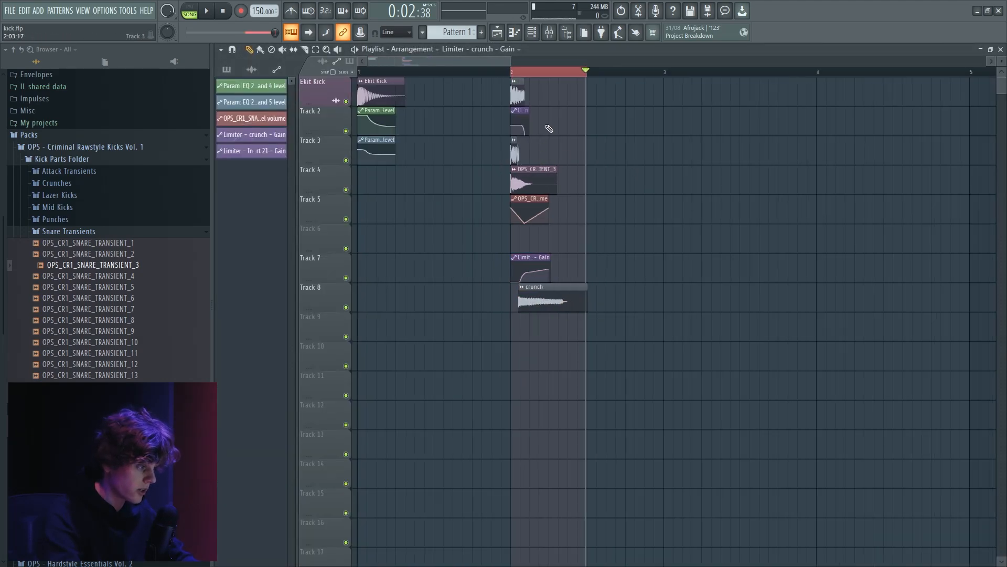
# Place the kick recording from the KICK CHANNEL's Edison on the playlist's first track at bar 4.
pyautogui.click(553, 37)
pyautogui.click(924, 82)
pyautogui.click(1001, 48)
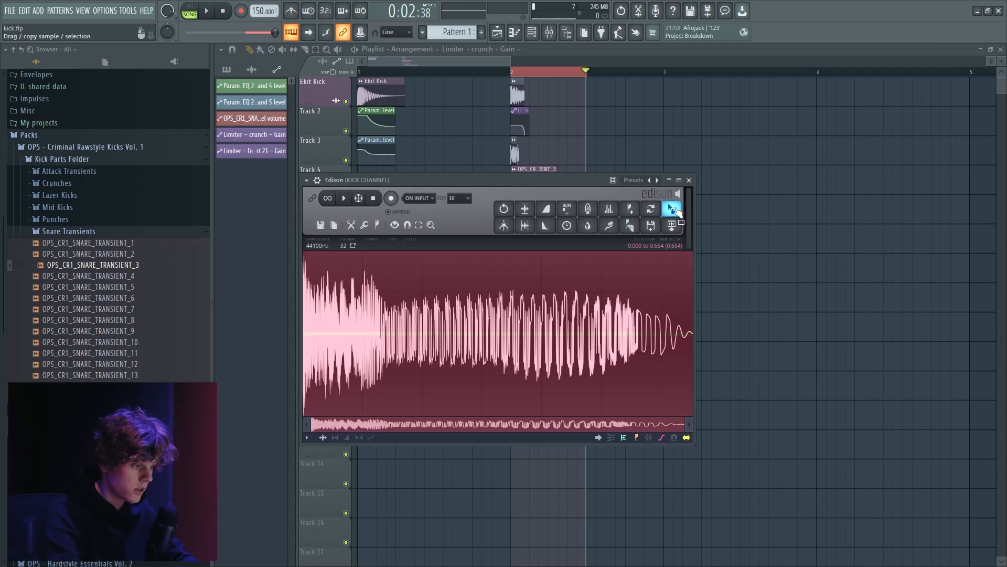
pyautogui.moveTo(673, 210); pyautogui.dragTo(808, 96)
# Slice the recorded kick clip at bar 4 after its attack and make the tail piece unique.
pyautogui.scroll(3, 780, 111)
pyautogui.moveTo(619, 96); pyautogui.dragTo(654, 94)
pyautogui.scroll(4, 703, 94)
pyautogui.scroll(3, 655, 94)
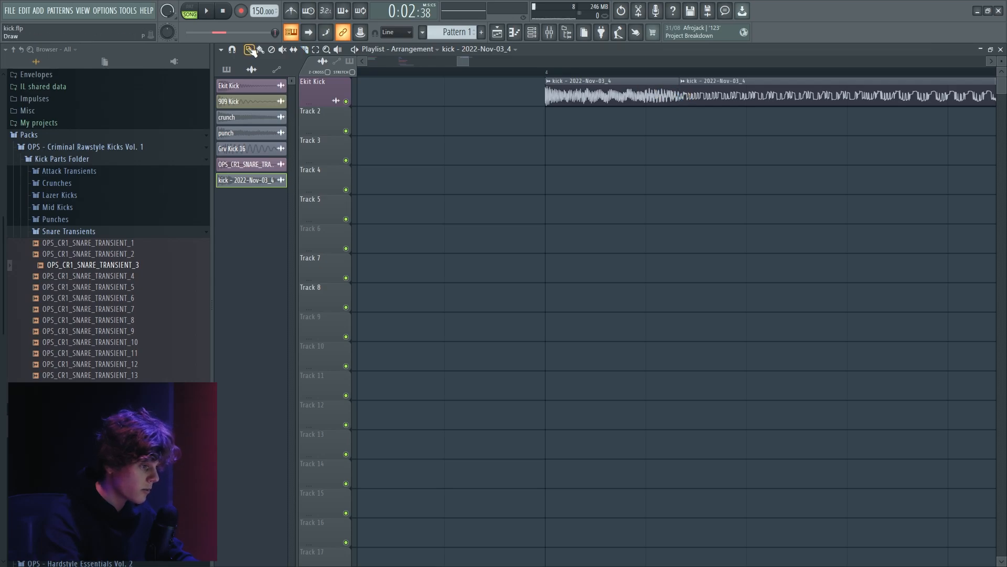
pyautogui.rightClick(689, 94)
pyautogui.click(716, 163)
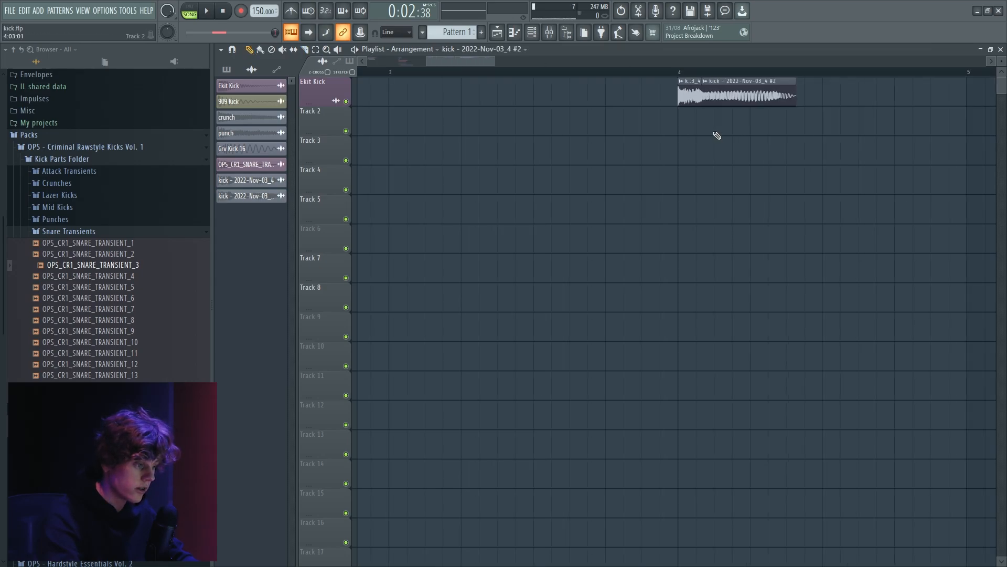
# Return to the kick layers at bar 2 and audition the looped section.
pyautogui.scroll(-5, 715, 131)
pyautogui.moveTo(514, 82); pyautogui.dragTo(490, 85)
pyautogui.press('space')
pyautogui.scroll(4, 451, 139)
pyautogui.click(550, 37)
pyautogui.click(548, 36)
pyautogui.press('space')
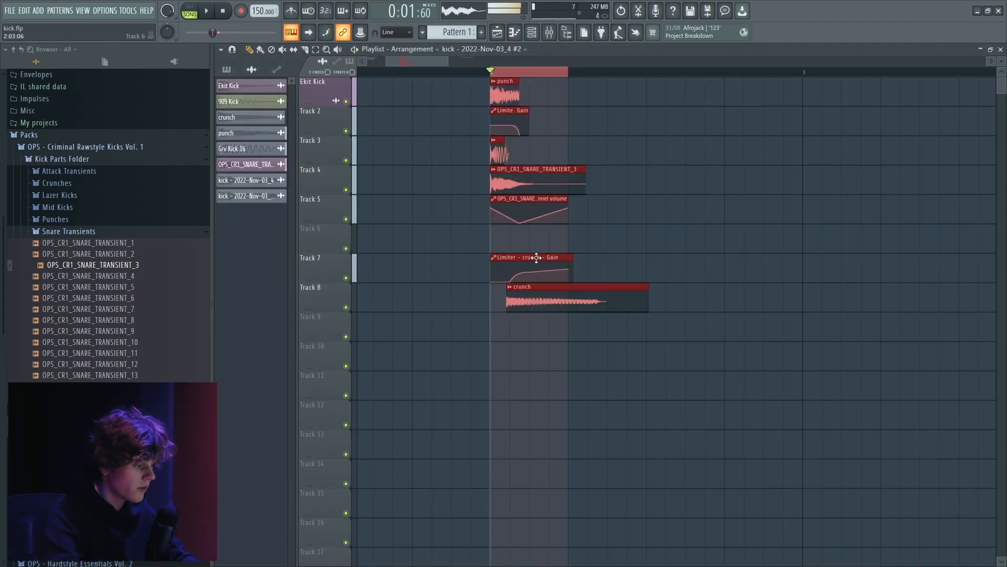
# Delete the point at 2:02:19 in the Limiter - crunch - Gain automation and reshape the remaining rising curve.
pyautogui.click(519, 274)
pyautogui.press('space')
pyautogui.scroll(3, 526, 277)
pyautogui.rightClick(521, 273)
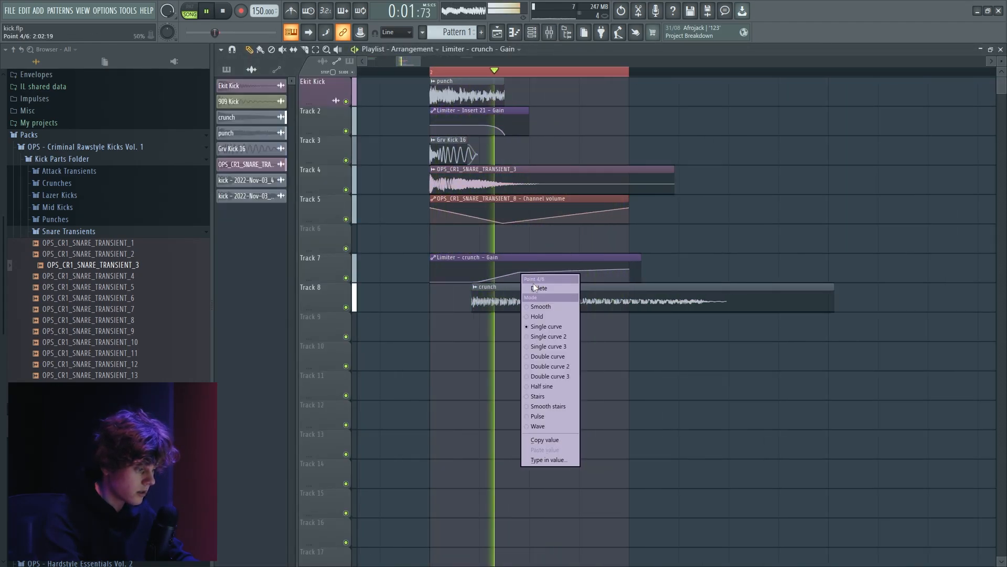
pyautogui.click(534, 290)
pyautogui.moveTo(506, 280); pyautogui.dragTo(506, 274)
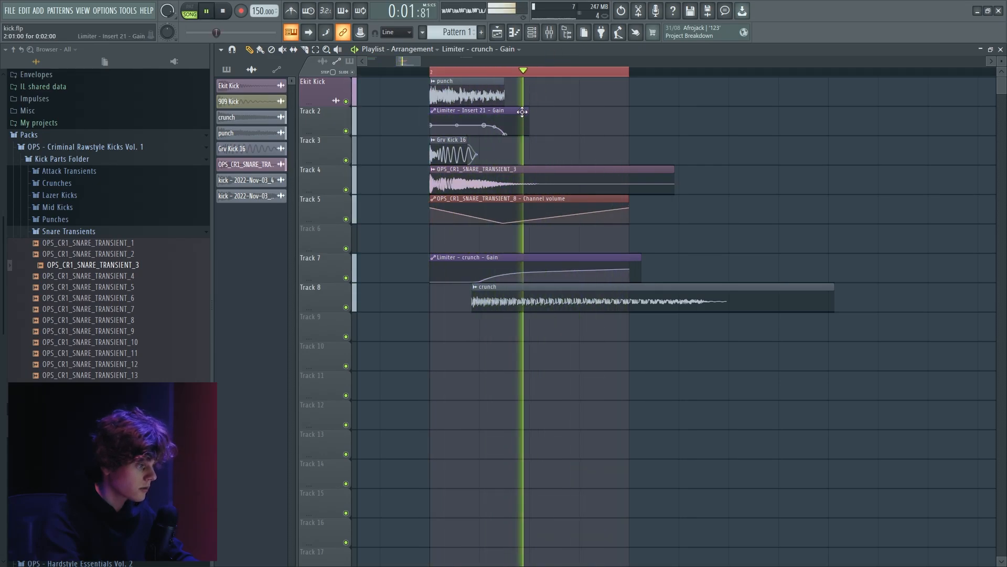
# Shorten the OPS_CR1_SNARE_TRANSIENT_3 clip on Track 4 so it ends just before the punch clip does.
pyautogui.press('space')
pyautogui.scroll(2, 507, 133)
pyautogui.press('space')
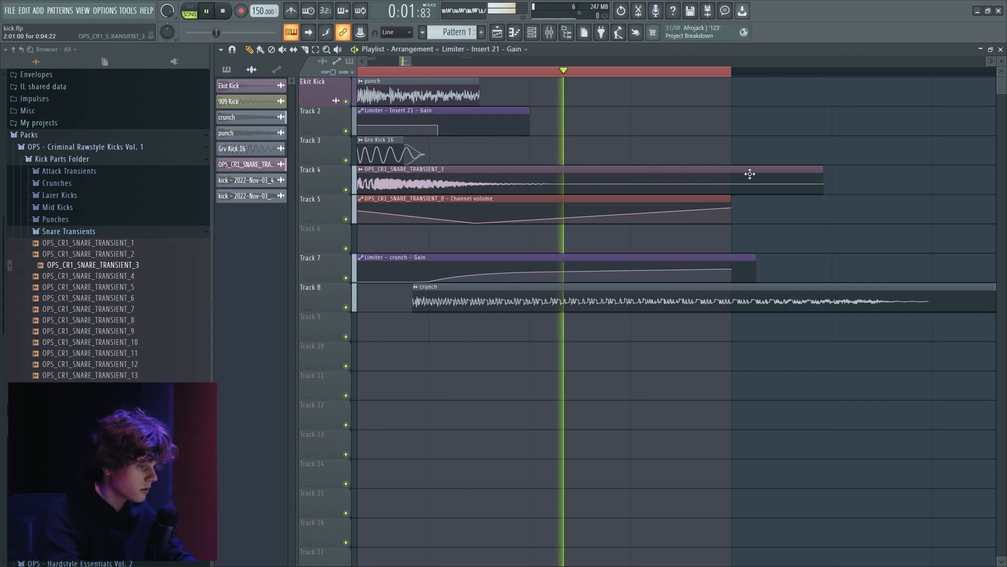
pyautogui.moveTo(822, 173); pyautogui.dragTo(487, 174)
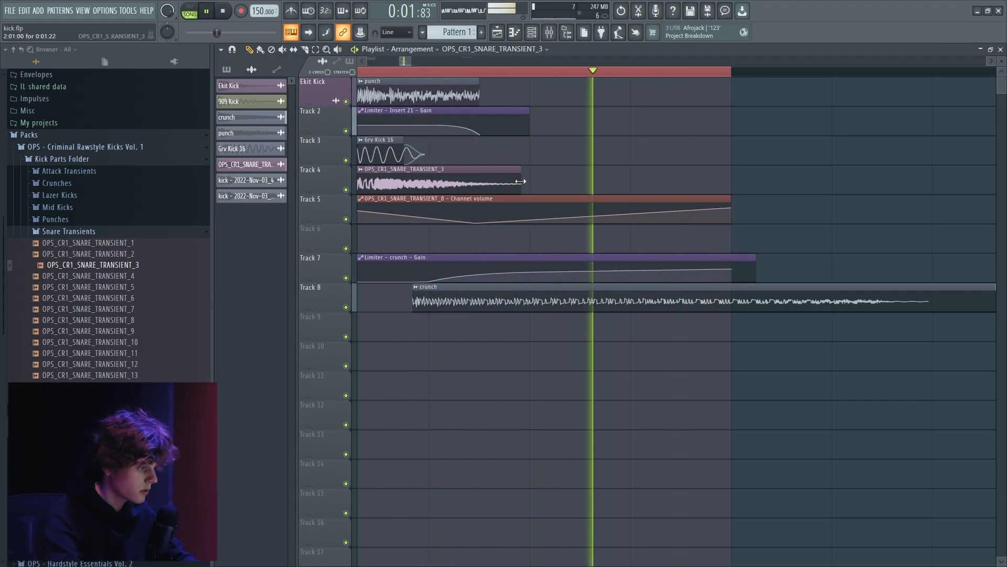
pyautogui.hscroll(-2, 494, 193)
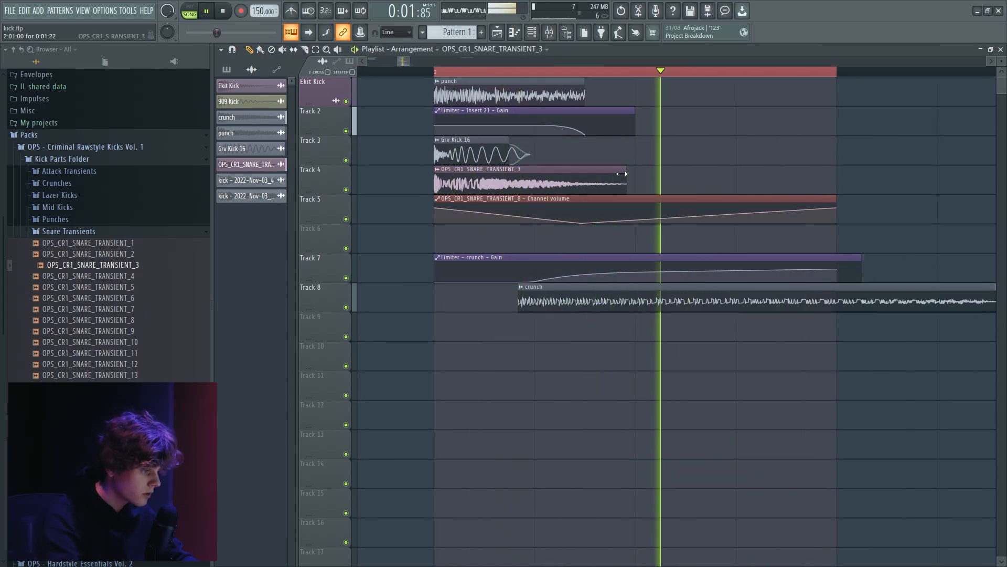
pyautogui.moveTo(626, 176); pyautogui.dragTo(568, 176)
pyautogui.press('space')
# Lower the crunch clip's pitch shift to -400 cents, normalize the sample, and raise its fade-in.
pyautogui.click(550, 33)
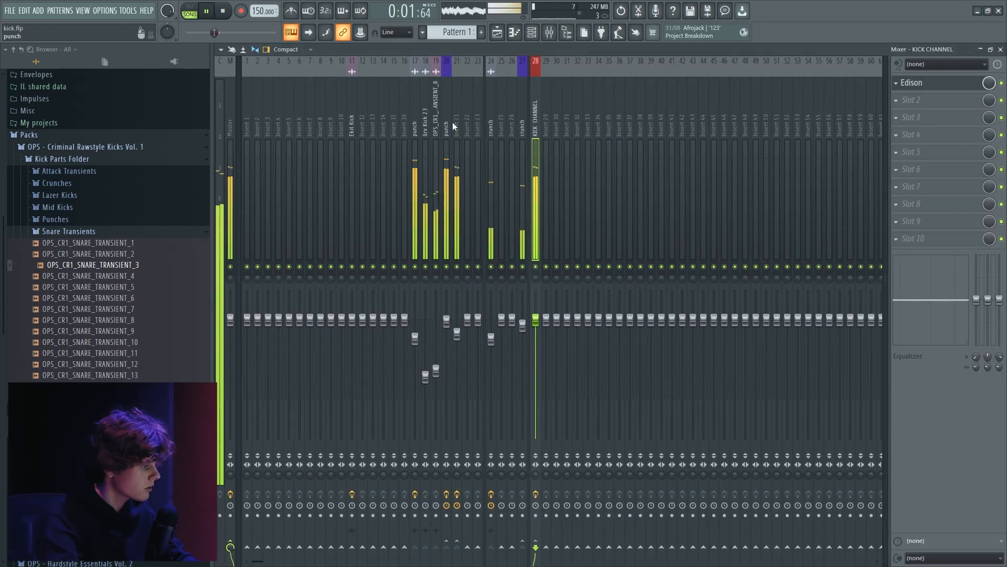
pyautogui.click(498, 33)
pyautogui.doubleClick(583, 288)
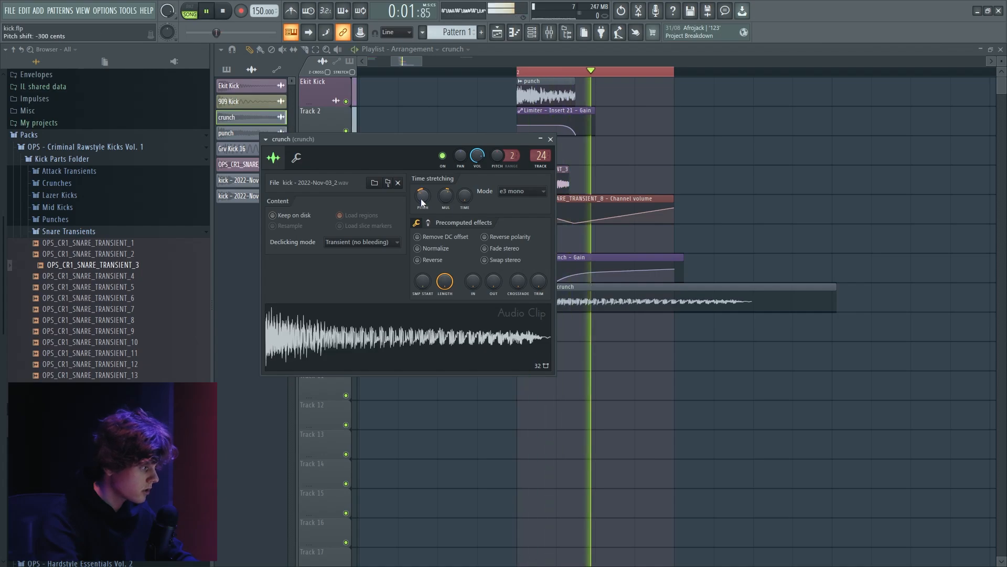
pyautogui.moveTo(423, 195); pyautogui.dragTo(424, 199)
pyautogui.press('space')
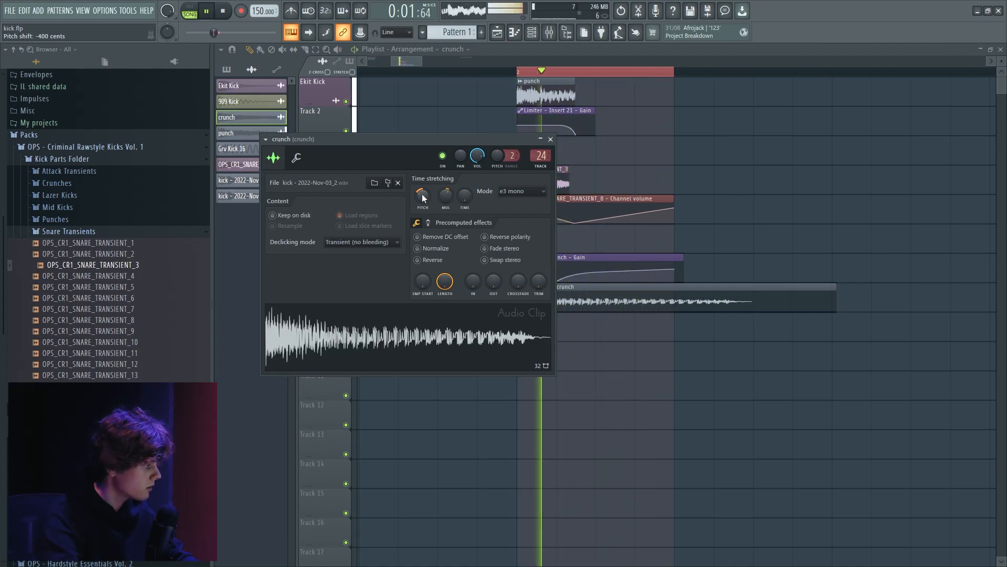
pyautogui.press('space')
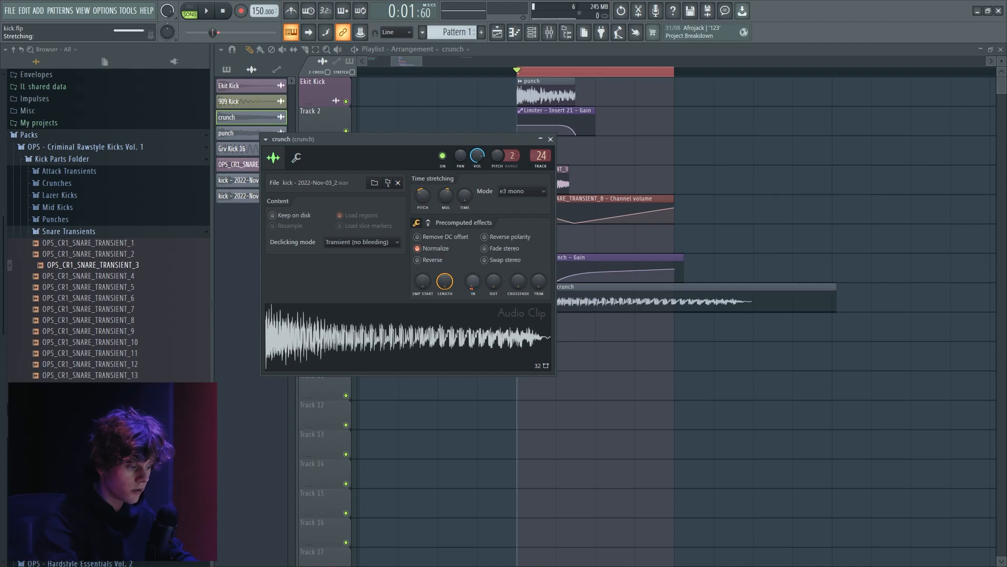
pyautogui.moveTo(527, 78); pyautogui.dragTo(602, 103)
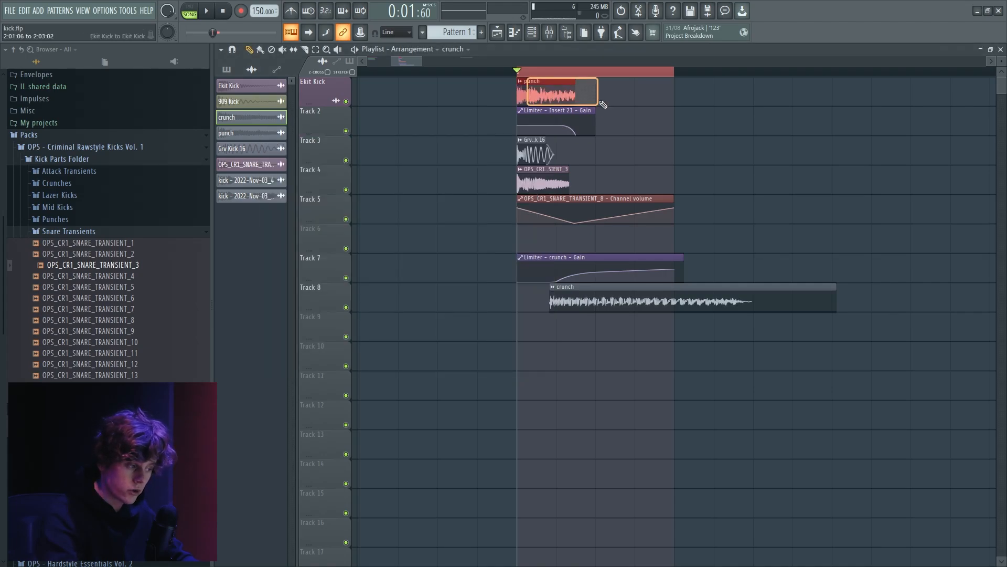
pyautogui.click(580, 297)
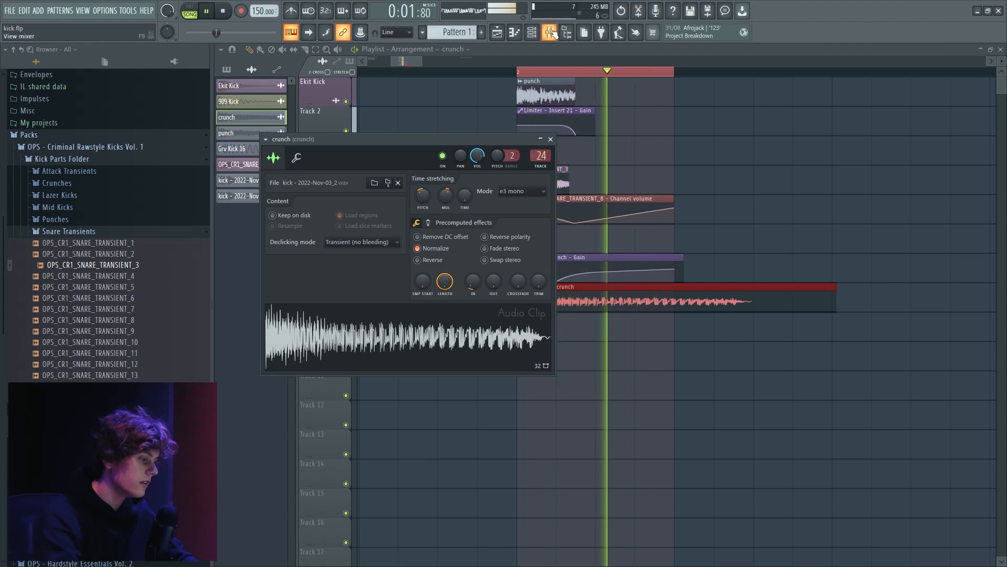
# Remove Edison from slot 1 of the KICK CHANNEL and audition the kick through the mixer.
pyautogui.click(551, 32)
pyautogui.press('space')
pyautogui.click(535, 127)
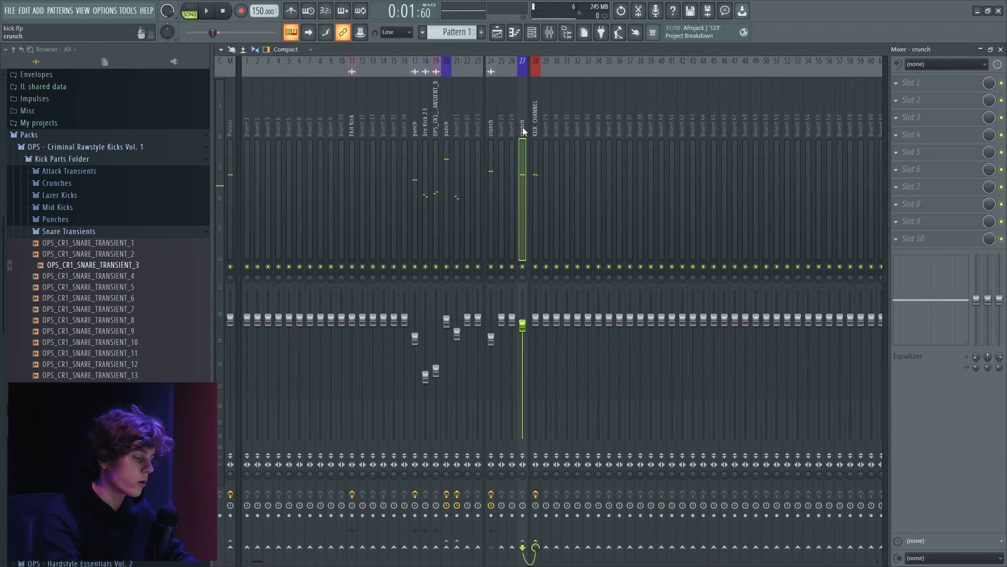
pyautogui.click(525, 114)
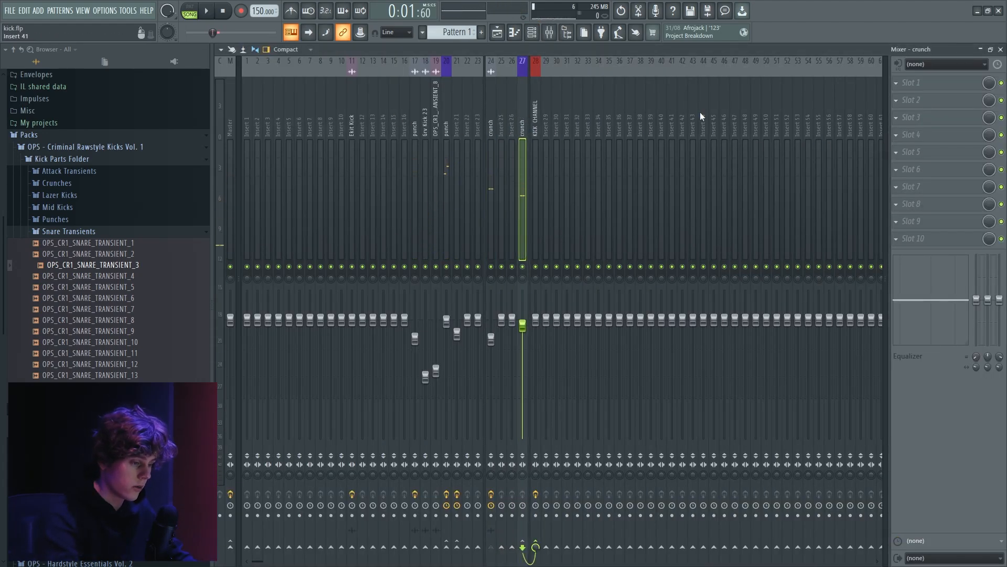
pyautogui.click(533, 124)
pyautogui.click(900, 83)
pyautogui.click(907, 96)
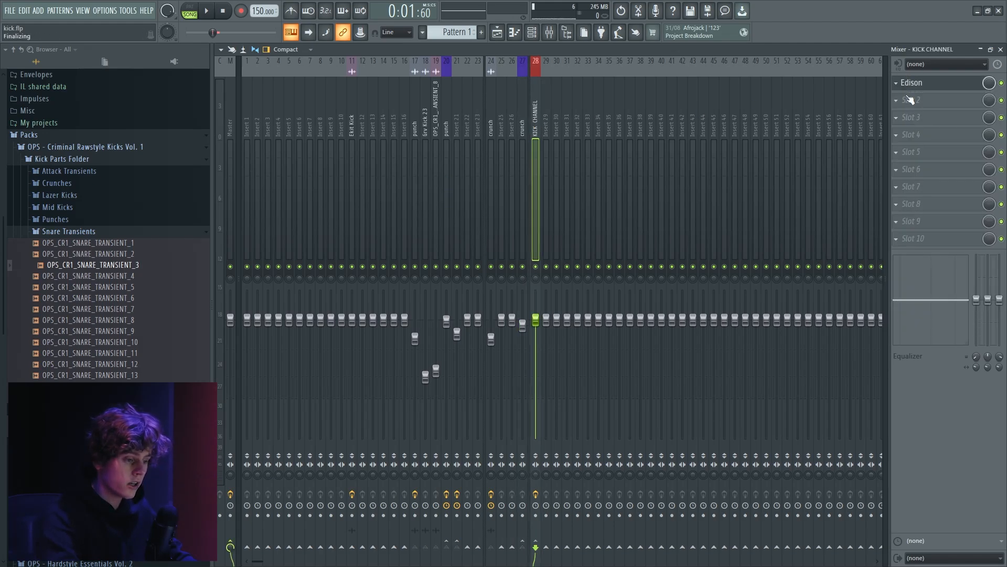
pyautogui.press('space')
pyautogui.click(898, 82)
pyautogui.moveTo(900, 97)
pyautogui.click(663, 74)
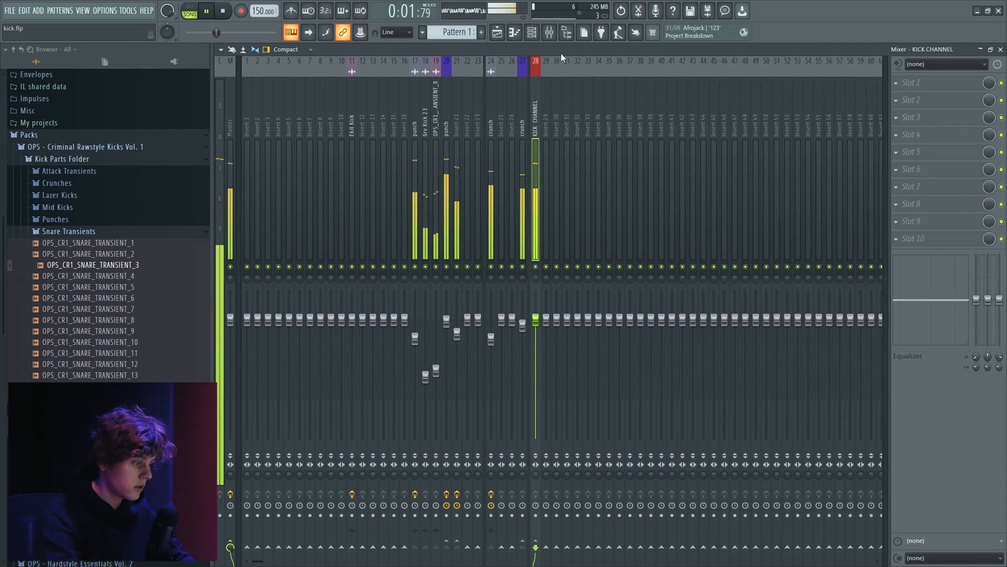
# Load ValhallaRoom into slot 4 of mixer insert 21.
pyautogui.click(453, 318)
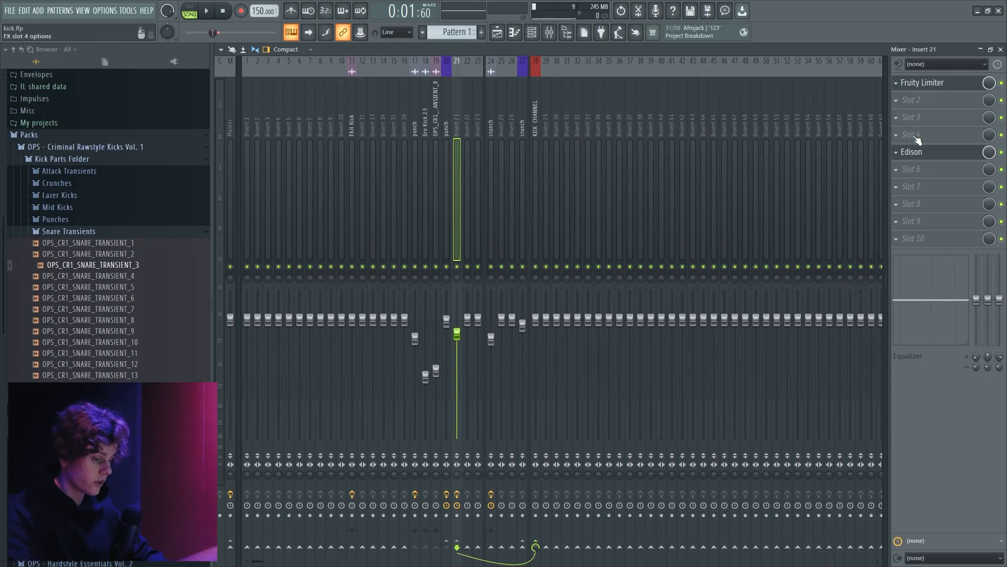
pyautogui.click(913, 136)
pyautogui.click(754, 167)
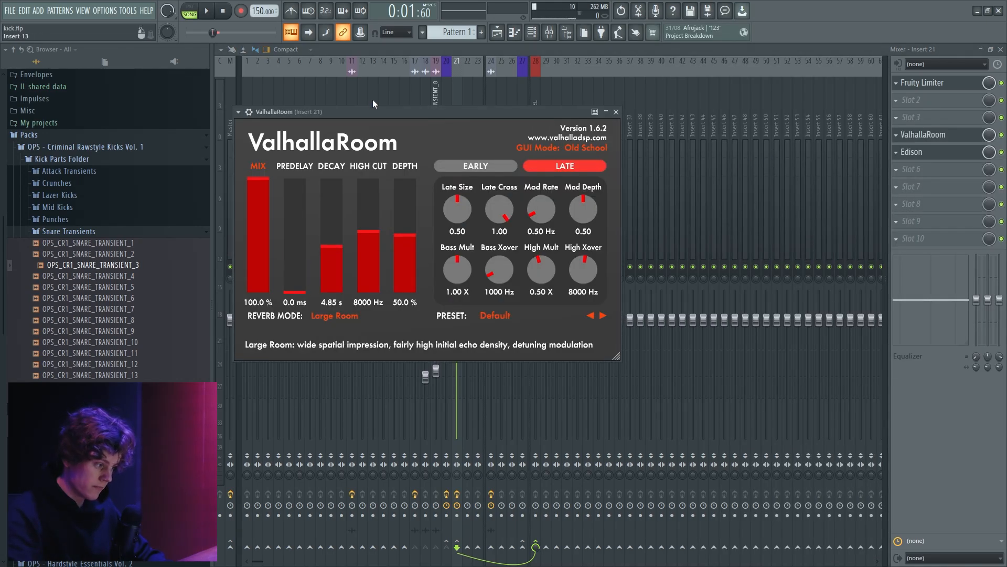
# Record the reverb output in insert 21's Edison, trim the side noise, and normalize the recording.
pyautogui.click(963, 153)
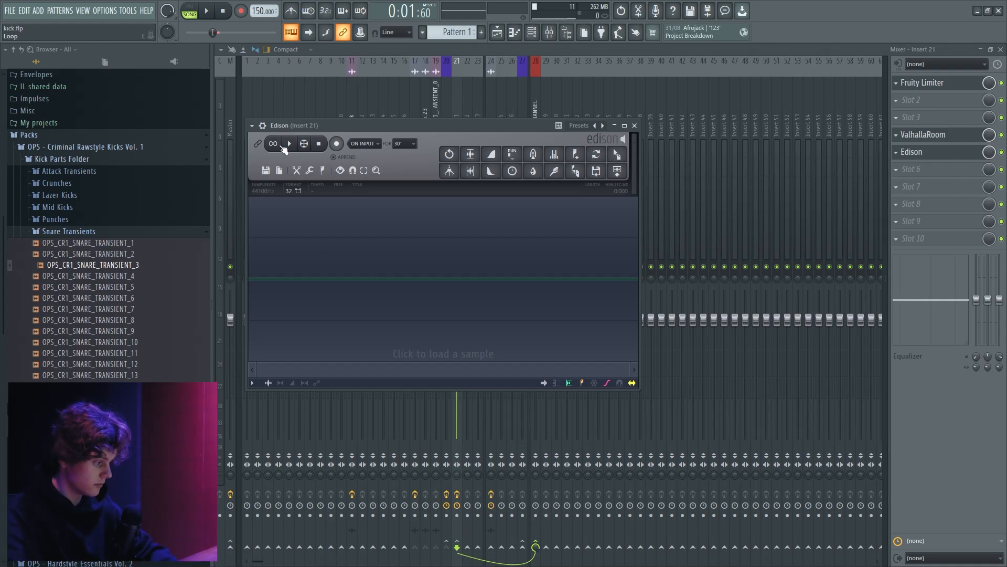
pyautogui.click(210, 11)
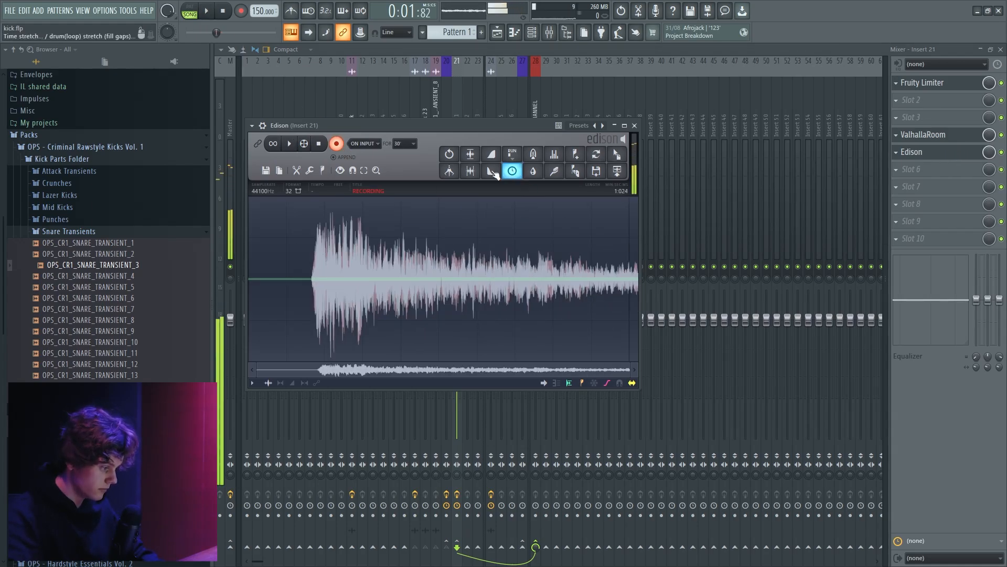
pyautogui.click(336, 144)
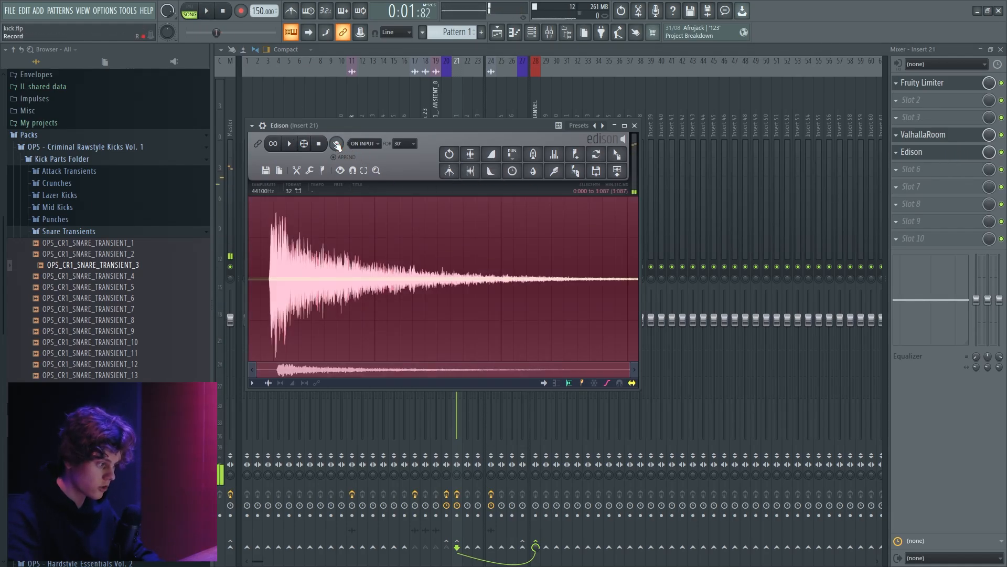
pyautogui.click(472, 175)
pyautogui.click(472, 155)
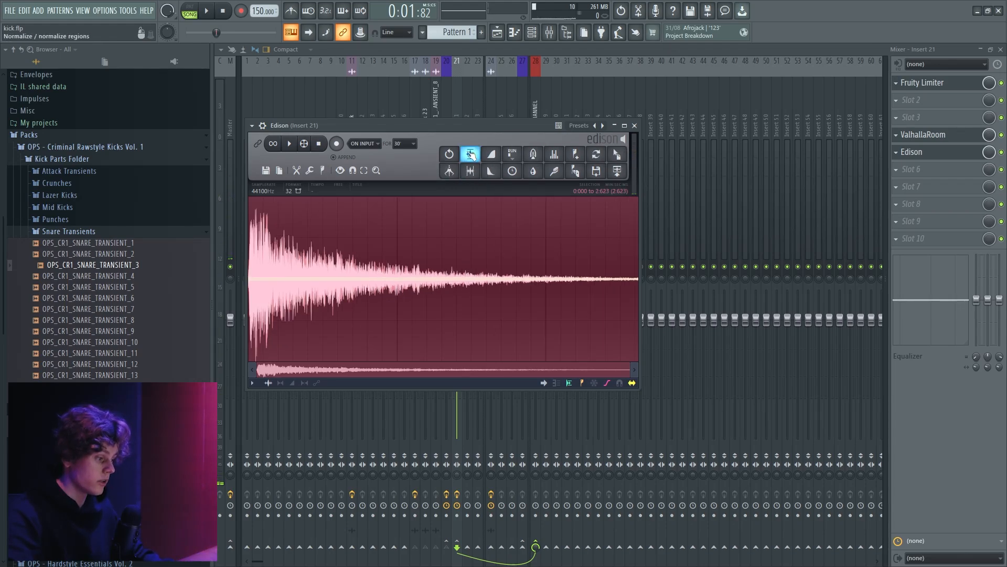
# Place the reverb recording on playlist Track 9 around bar 2 and reverse it.
pyautogui.moveTo(619, 155); pyautogui.dragTo(584, 329)
pyautogui.doubleClick(584, 329)
pyautogui.scroll(-3, 651, 358)
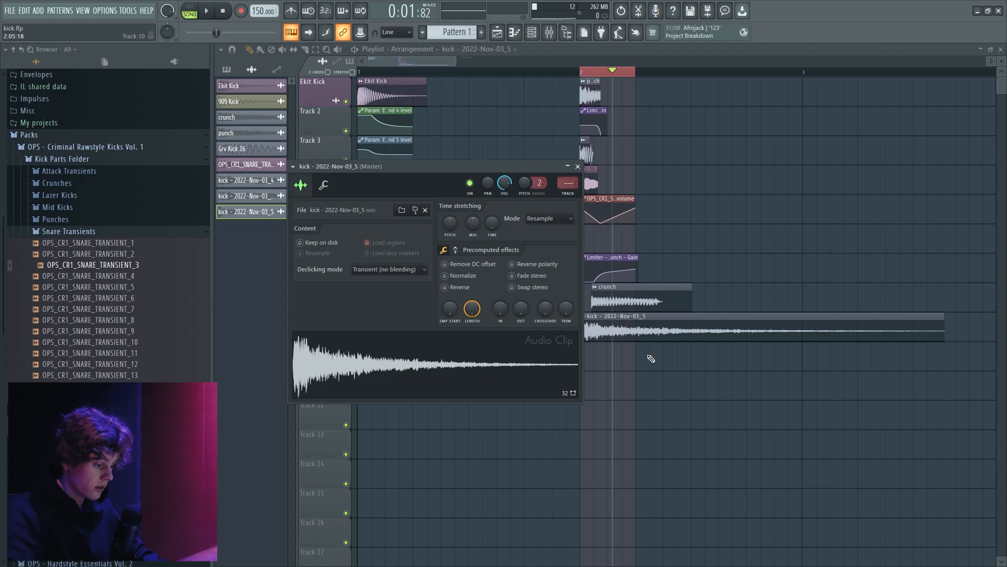
pyautogui.click(444, 287)
# Trim the quiet beginning off the reversed reverb clip and align its start with bar 2 on Track 9.
pyautogui.moveTo(706, 328); pyautogui.dragTo(503, 336)
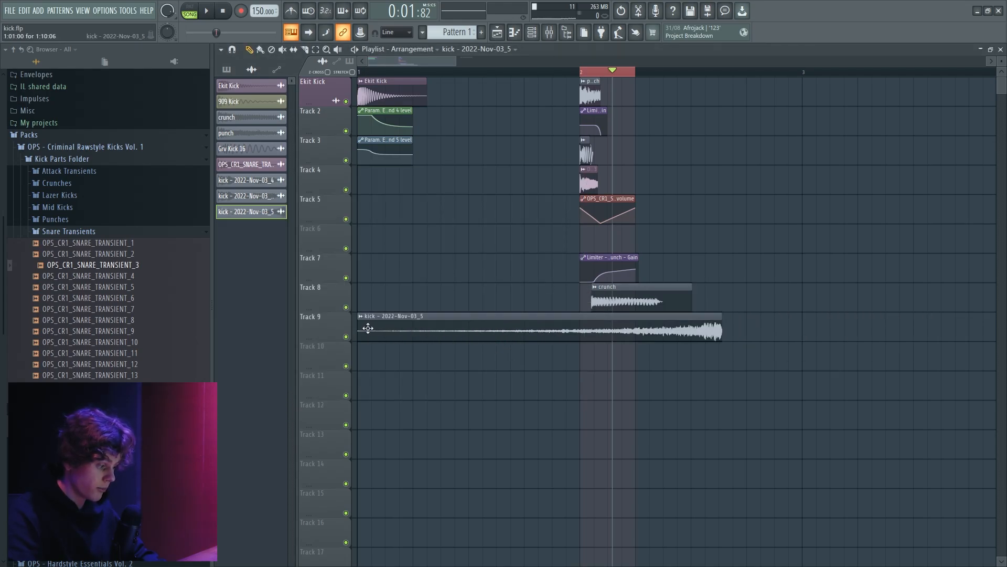
pyautogui.moveTo(362, 326); pyautogui.dragTo(546, 337)
pyautogui.moveTo(618, 332); pyautogui.dragTo(591, 333)
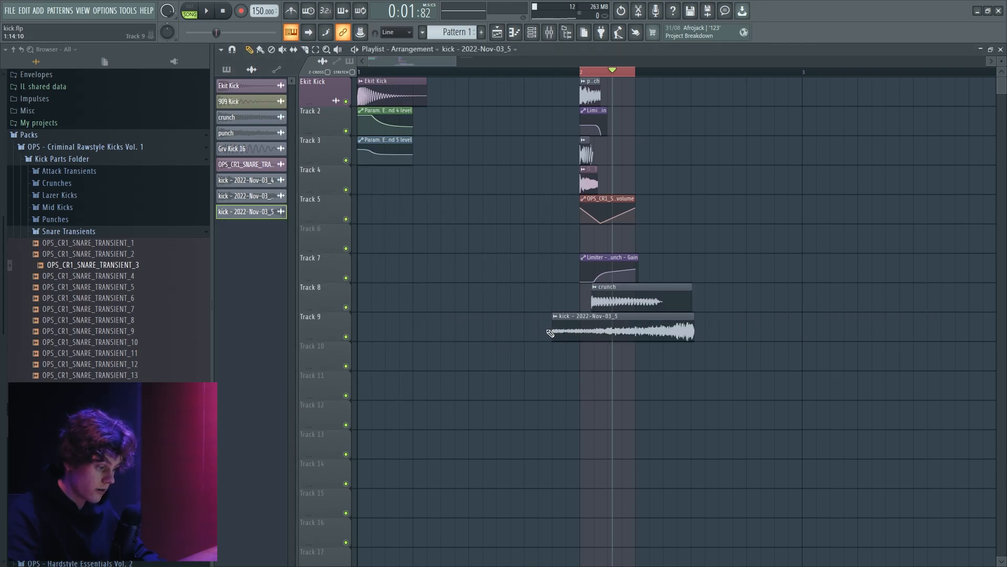
pyautogui.scroll(3, 643, 322)
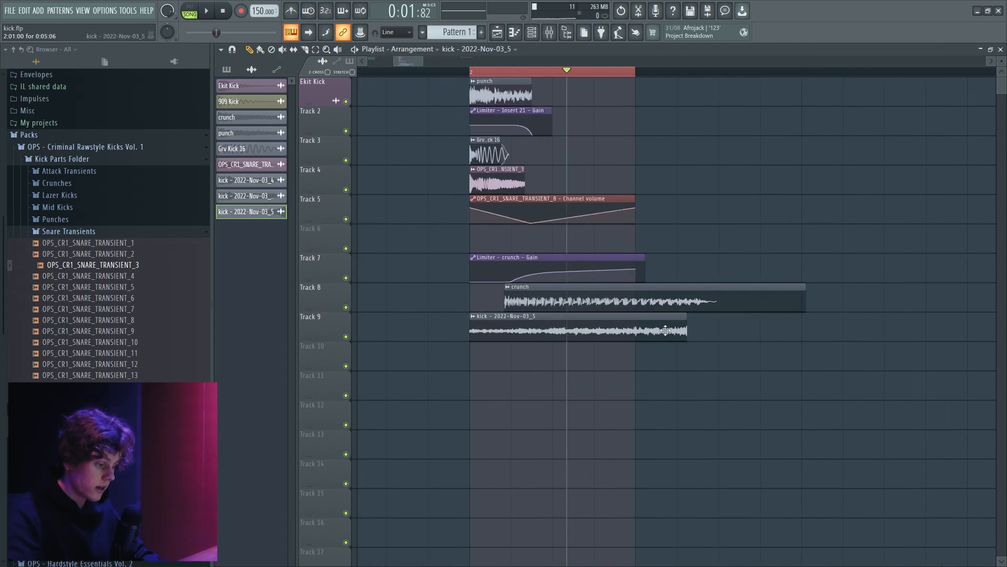
# Trim the end of the reversed reverb clip on Track 9 to the end of the marked loop region.
pyautogui.moveTo(649, 328)
pyautogui.mouseDown()
pyautogui.moveTo(600, 329)
pyautogui.moveTo(633, 326)
pyautogui.mouseUp()
pyautogui.scroll(3, 618, 329)
pyautogui.scroll(-4, 687, 334)
# Create a volume automation clip for the reversed reverb's channel on Track 6 and shape it as a rising curve across the kick.
pyautogui.doubleClick(651, 327)
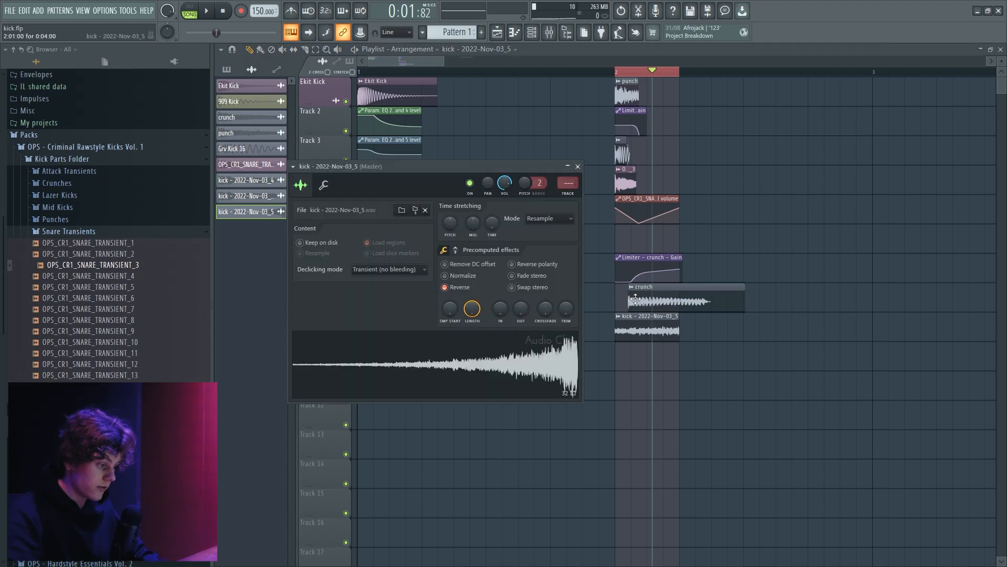
pyautogui.rightClick(509, 186)
pyautogui.click(547, 259)
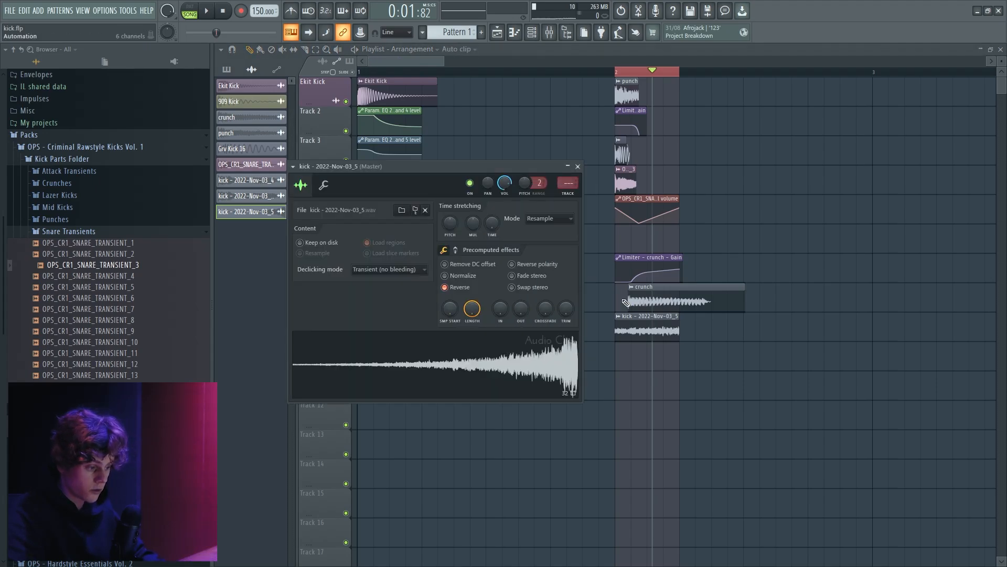
pyautogui.moveTo(619, 238); pyautogui.dragTo(640, 247)
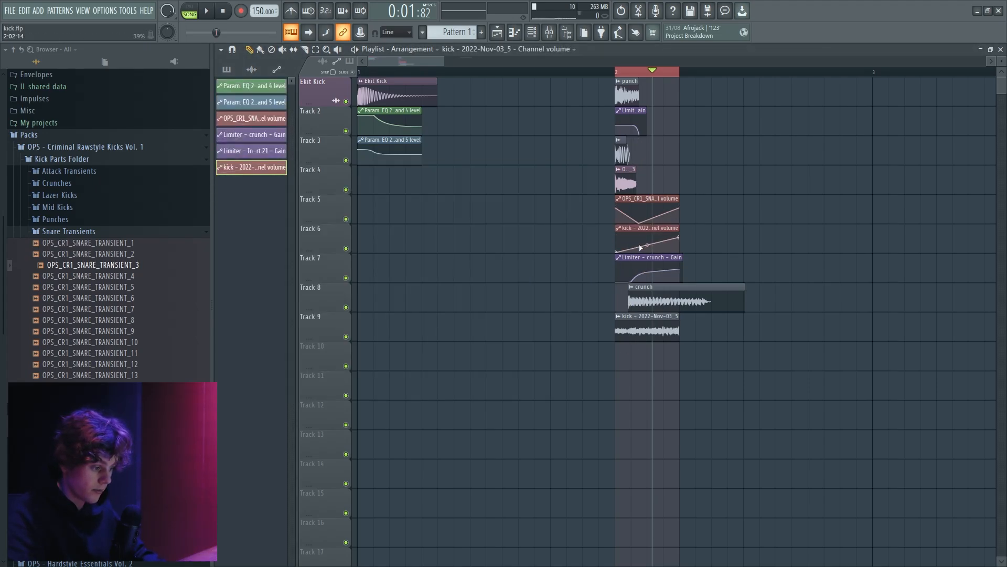
pyautogui.scroll(3, 636, 254)
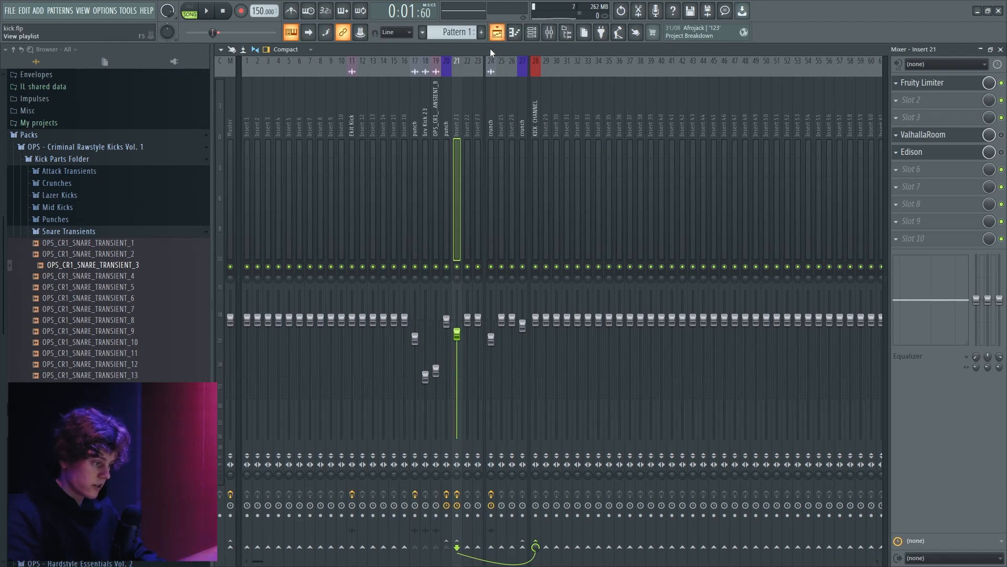
# Assign the reversed reverb to mixer insert 23 and route that insert only to KICK CHANNEL, with its fader lowered.
pyautogui.press('F5')
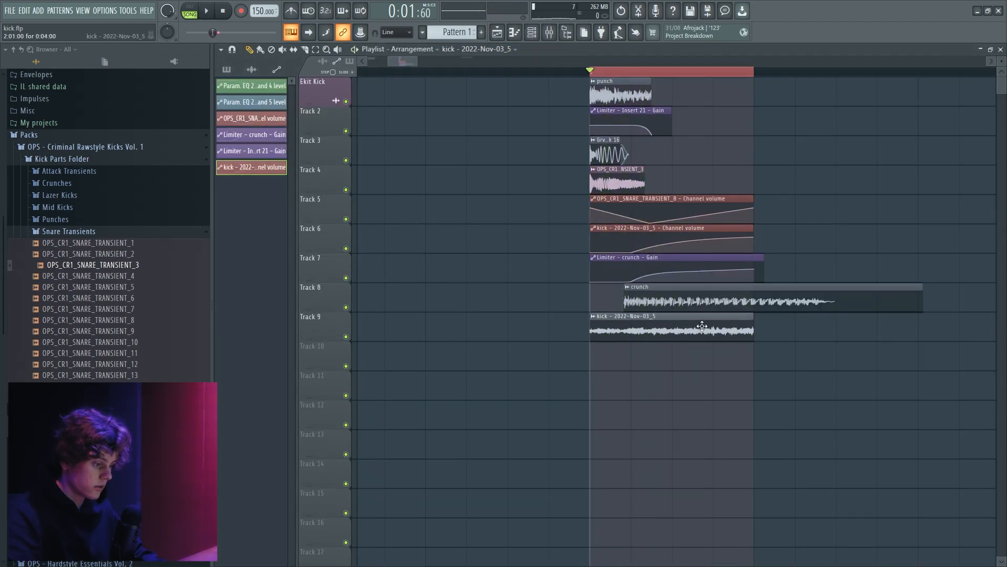
pyautogui.doubleClick(702, 326)
pyautogui.press('F9')
pyautogui.rightClick(410, 120)
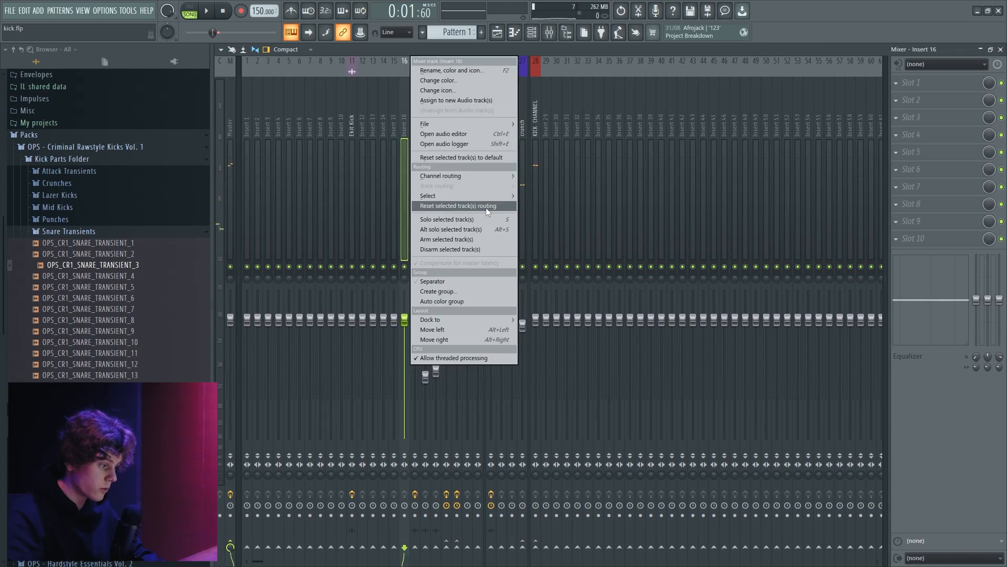
pyautogui.click(537, 175)
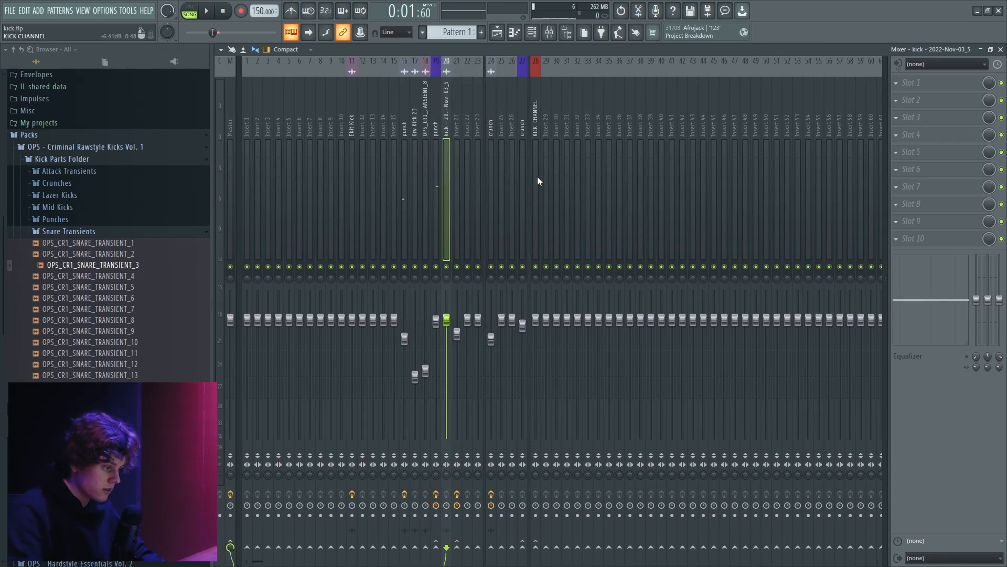
pyautogui.rightClick(547, 548)
pyautogui.click(562, 517)
pyautogui.press('space')
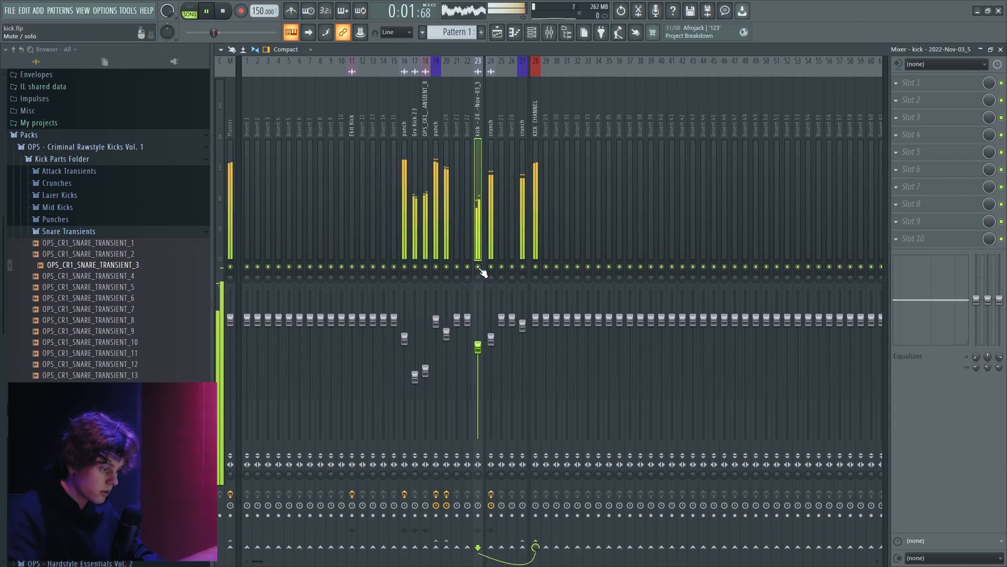
# Load Fruity Parametric EQ 2 into slot 2 of insert 23 and high-pass the reverb steeply at around 150 Hz using band 1.
pyautogui.click(896, 100)
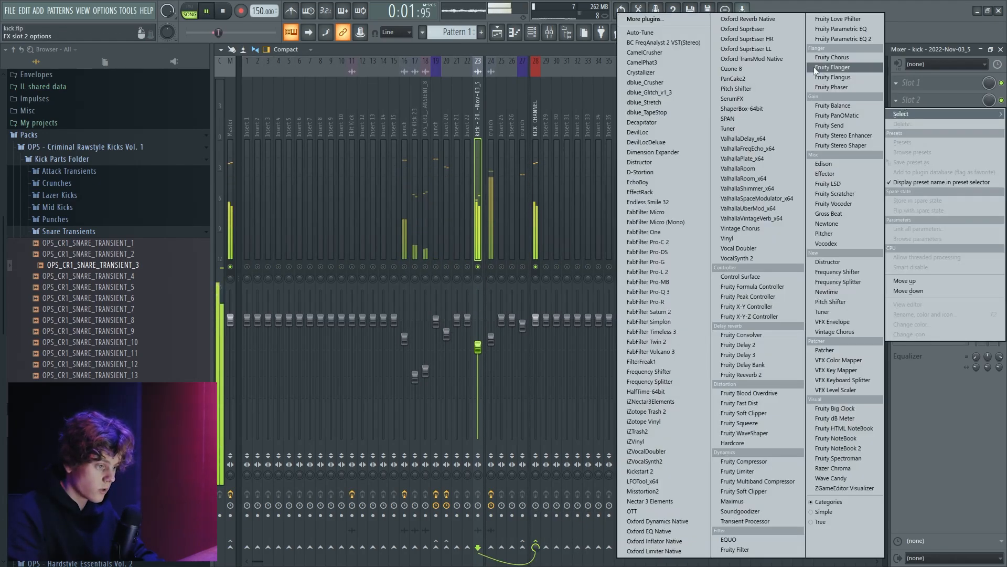
pyautogui.click(866, 39)
pyautogui.rightClick(309, 227)
pyautogui.moveTo(337, 256)
pyautogui.click(360, 285)
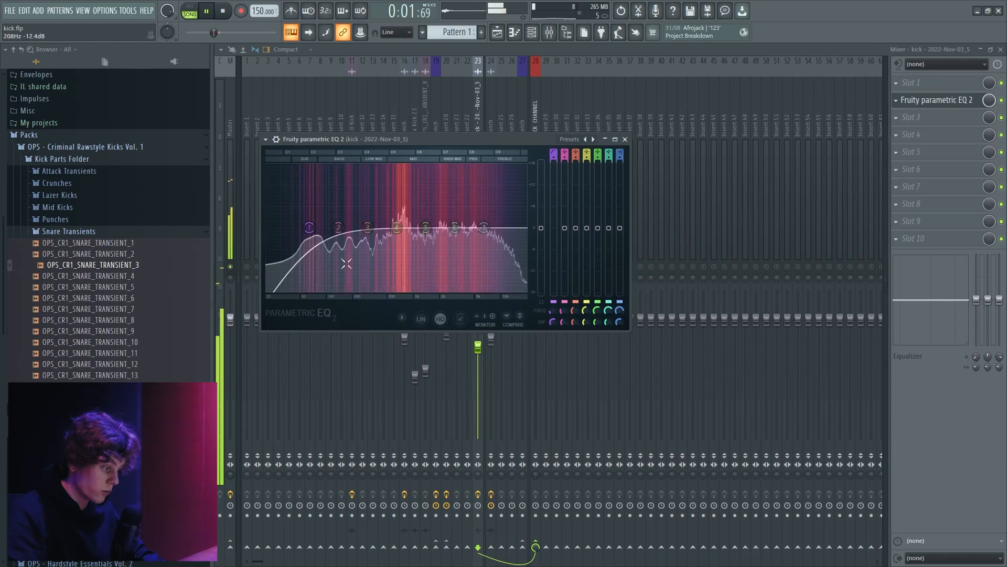
pyautogui.rightClick(309, 228)
pyautogui.click(361, 295)
pyautogui.moveTo(310, 227); pyautogui.dragTo(343, 229)
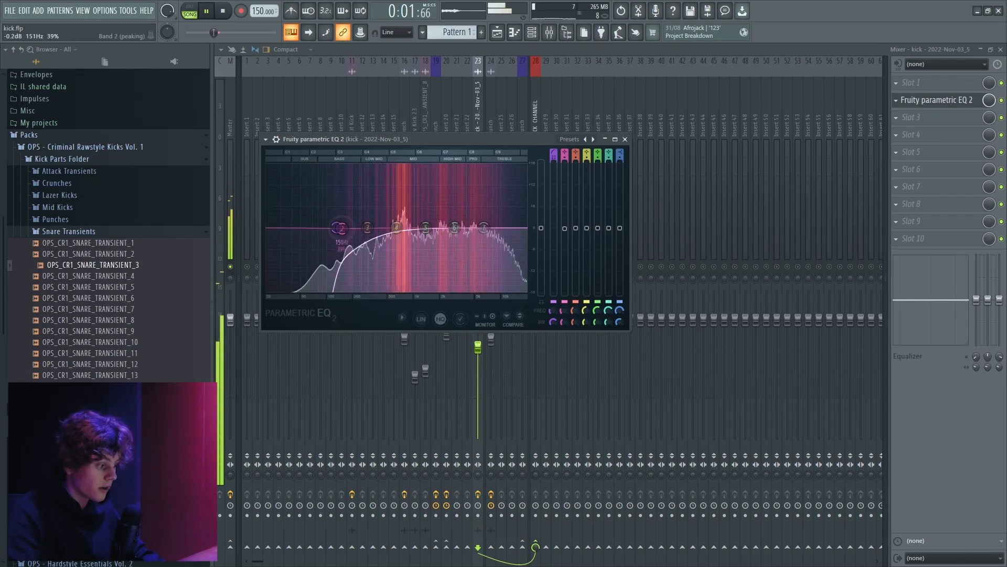
# Compare the reverb alone, with the crunch and in the full mix, and set insert 23's fader slightly below the crunch insert's.
pyautogui.click(475, 111)
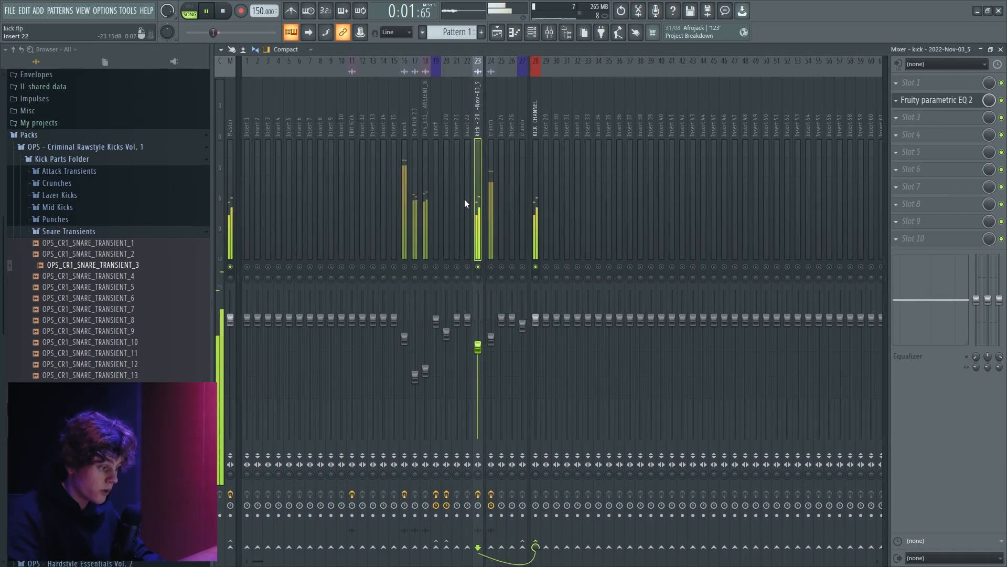
pyautogui.rightClick(478, 267)
pyautogui.press('space')
pyautogui.moveTo(491, 147); pyautogui.dragTo(480, 144)
pyautogui.press('space')
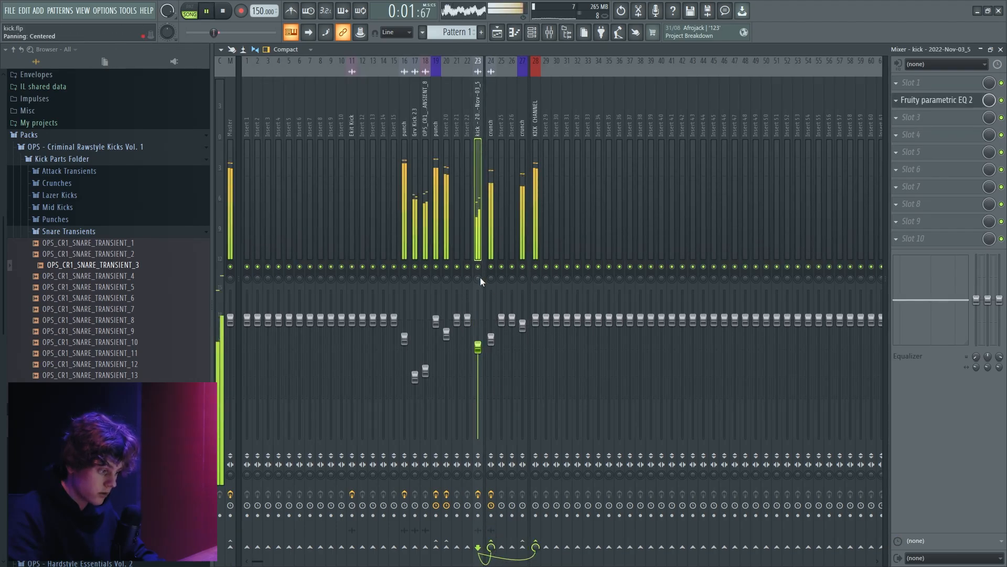
pyautogui.rightClick(478, 267)
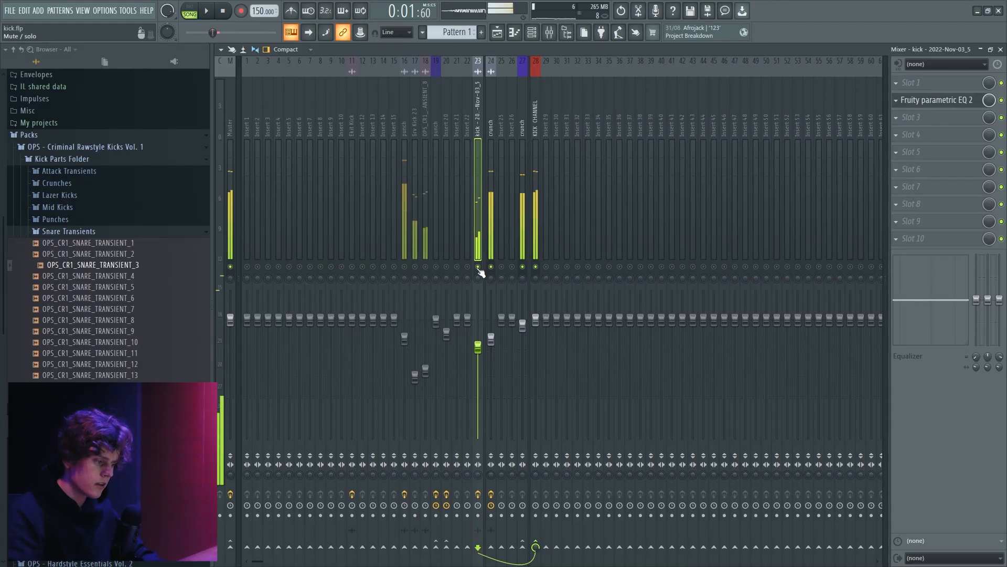
pyautogui.rightClick(479, 267)
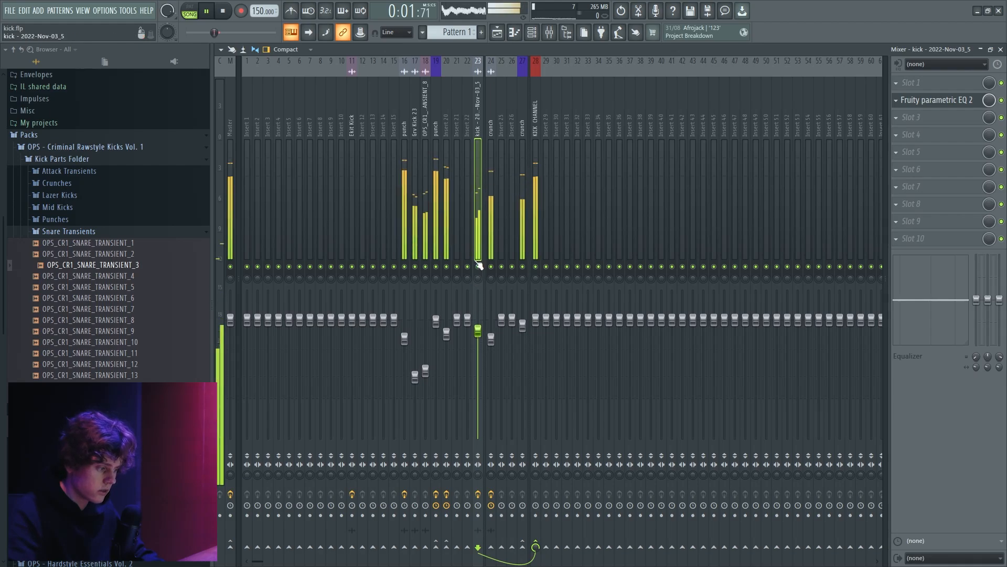
pyautogui.moveTo(478, 330); pyautogui.dragTo(478, 347)
pyautogui.press('space')
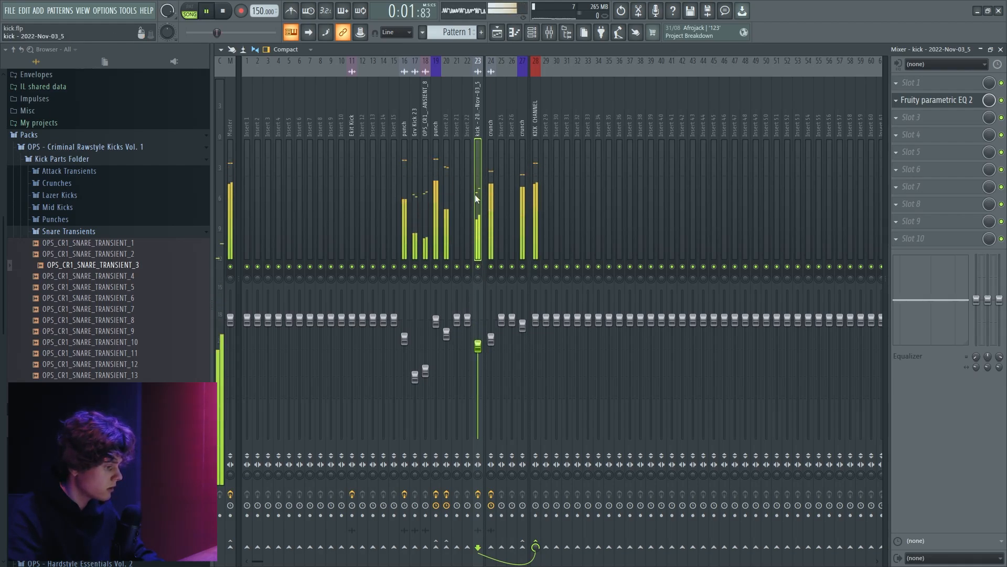
# Load Ozone 8 into slot 3 of insert 23 and replace its default modules with a single Imager.
pyautogui.click(468, 196)
pyautogui.click(442, 112)
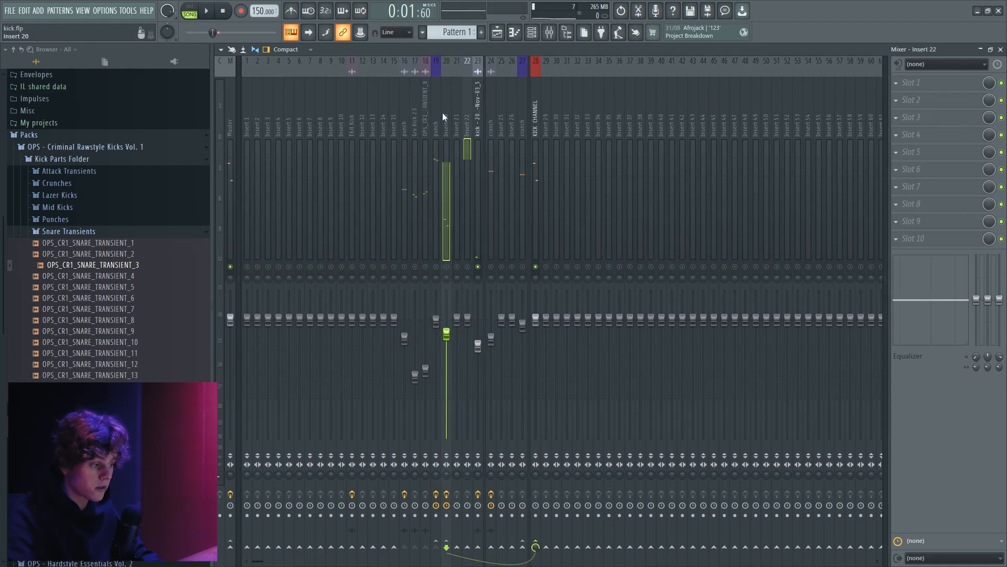
pyautogui.click(477, 118)
pyautogui.click(945, 126)
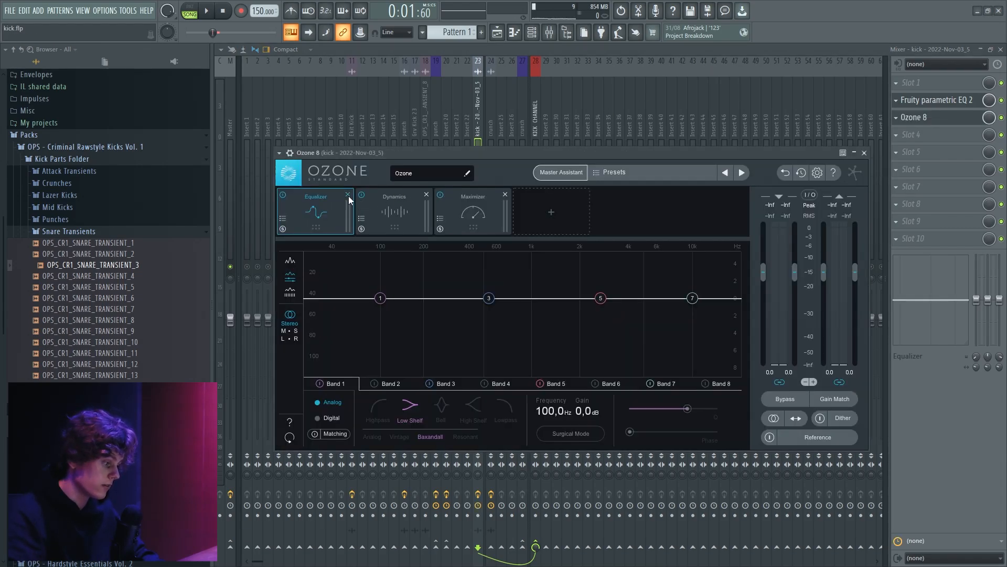
pyautogui.click(347, 194)
pyautogui.click(348, 194)
pyautogui.click(347, 194)
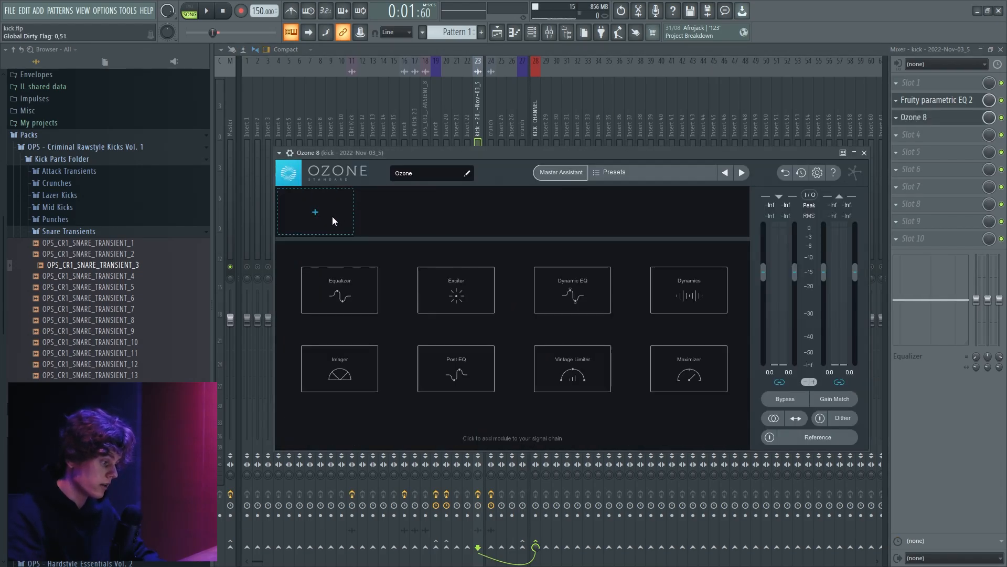
pyautogui.click(339, 412)
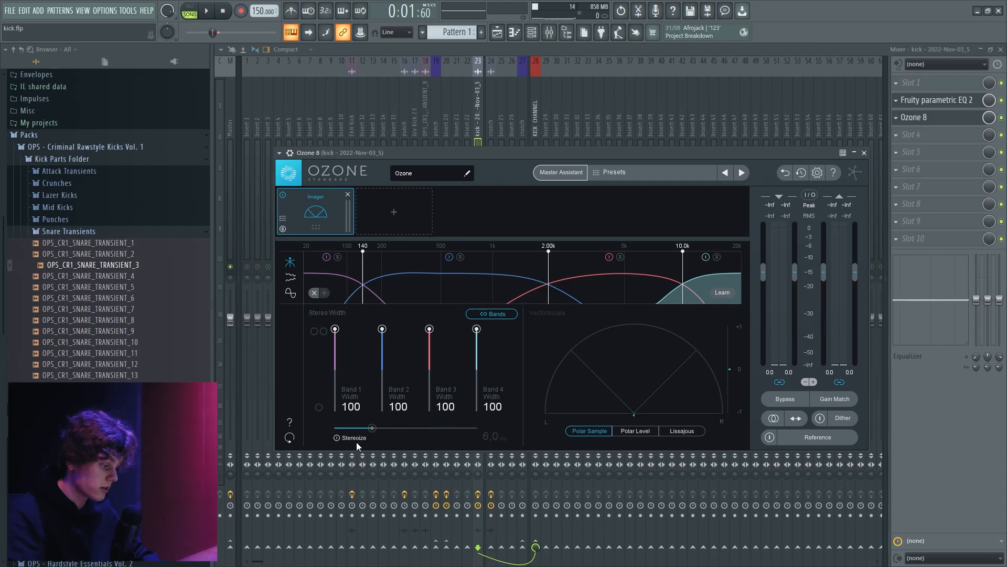
# Enable Stereoize in the Imager at its maximum delay and lower insert 23's fader slightly against the full mix.
pyautogui.click(337, 438)
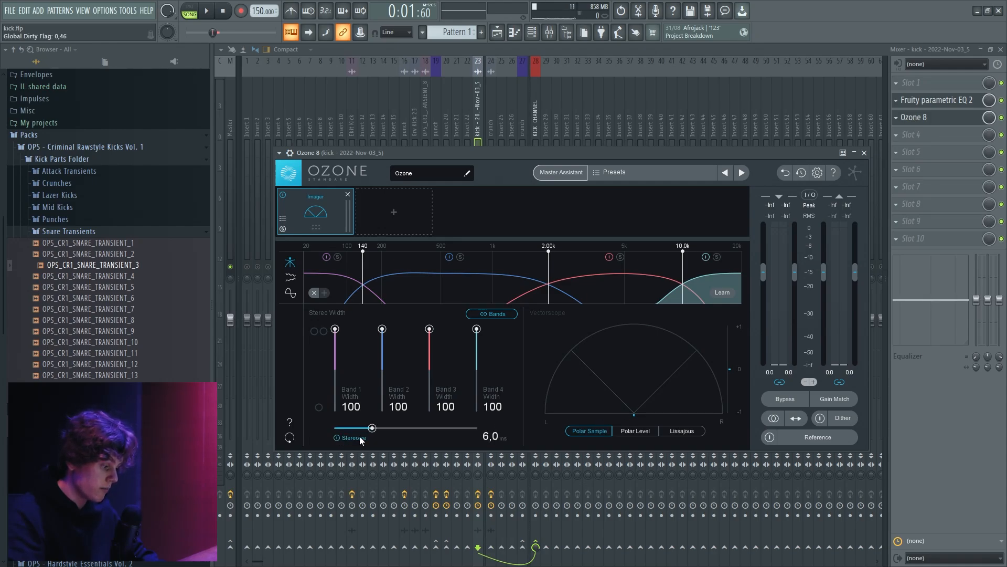
pyautogui.moveTo(372, 428); pyautogui.dragTo(476, 427)
pyautogui.press('space')
pyautogui.click(479, 117)
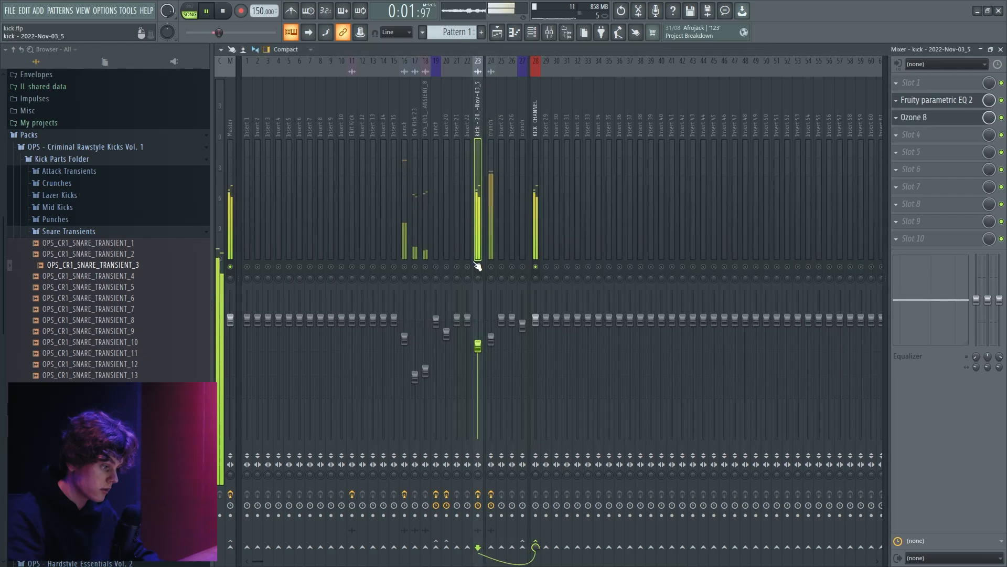
pyautogui.rightClick(478, 266)
pyautogui.press('space')
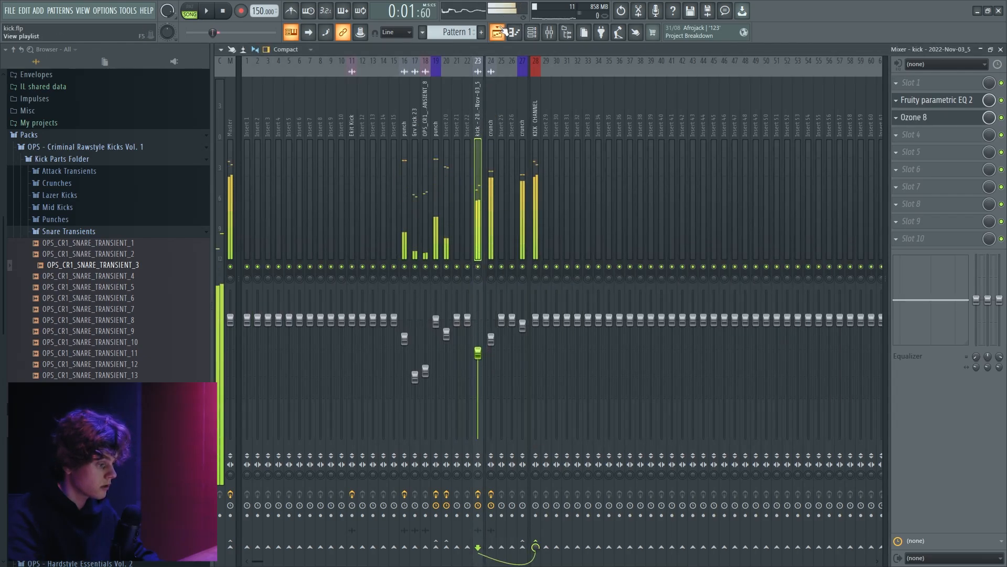
# Extend the reverb's volume automation clip on Track 6 to the loop region's end and audition a short extra rise at its start.
pyautogui.press('F5')
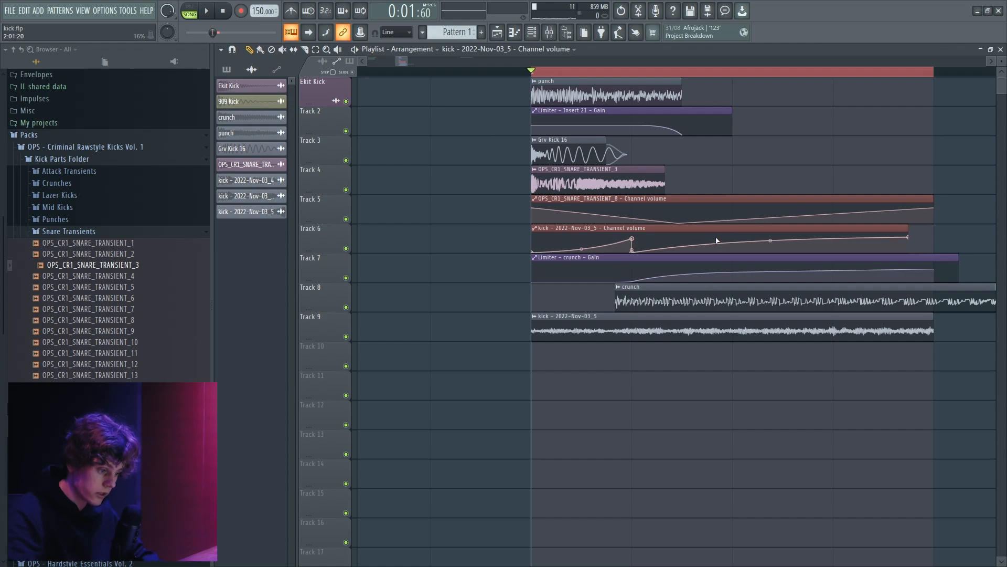
pyautogui.moveTo(930, 244); pyautogui.dragTo(939, 244)
pyautogui.press('space')
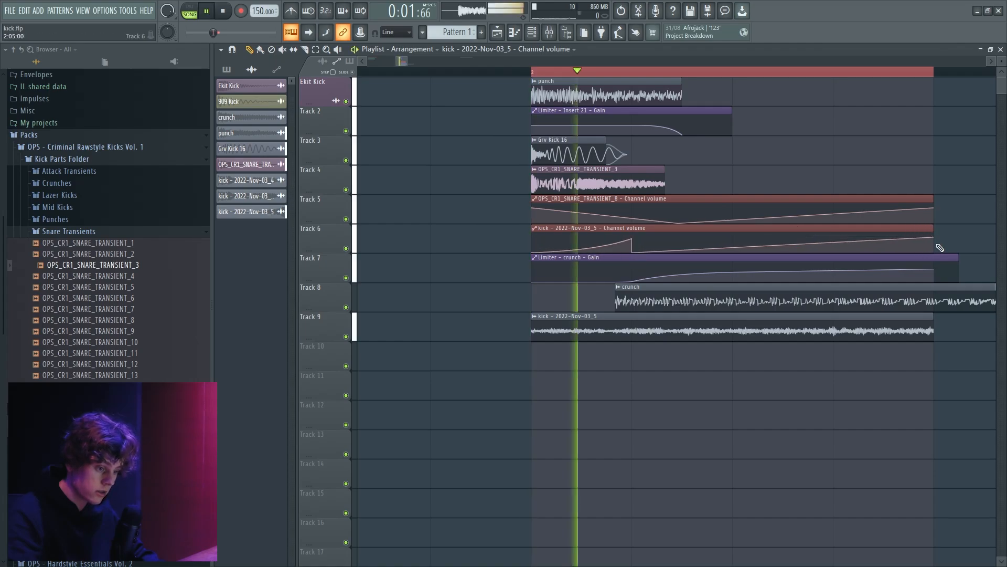
# Remove the early peak from the Track 6 volume automation and reshape it to stay silent through the punch, then rise in a curve.
pyautogui.rightClick(643, 248)
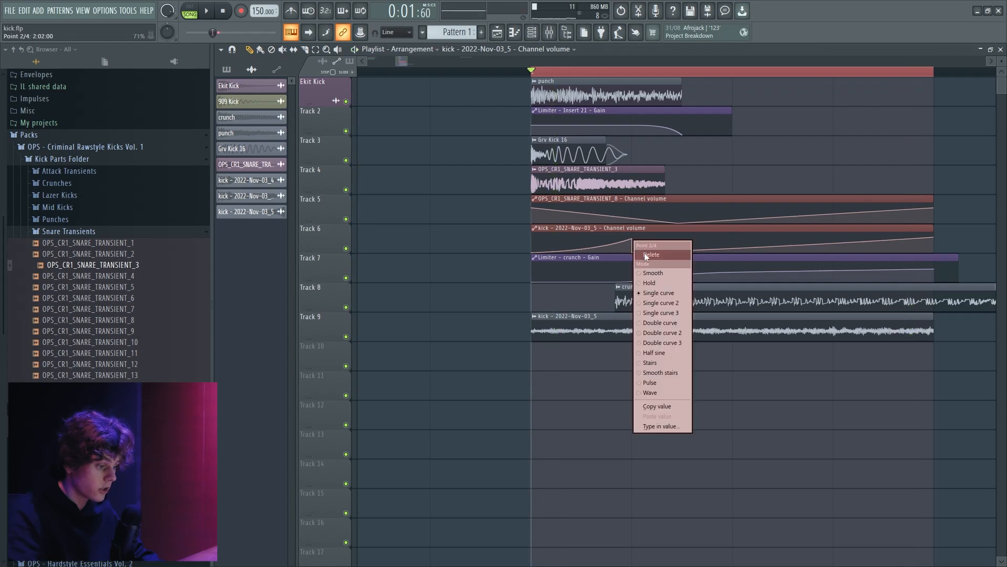
pyautogui.click(648, 255)
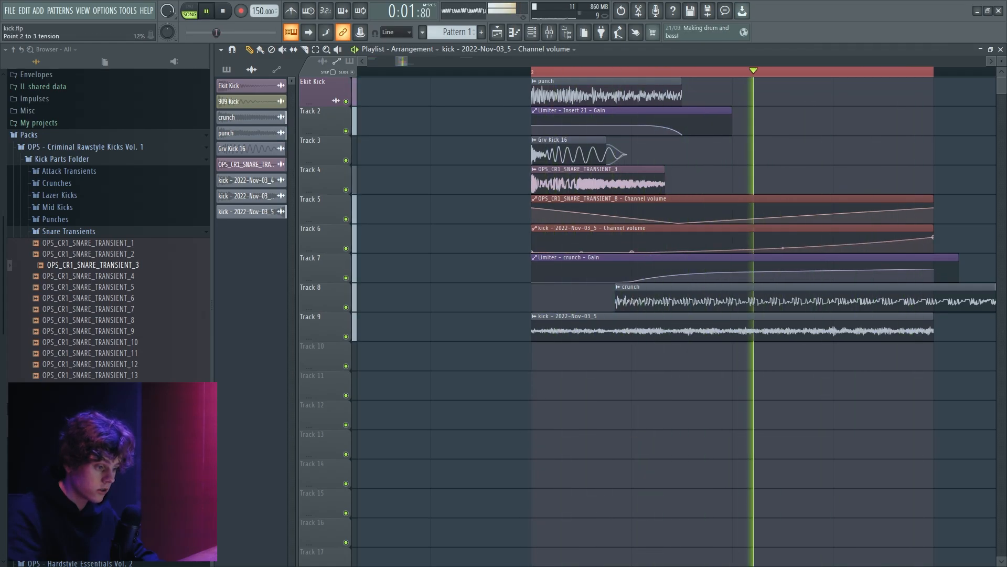
pyautogui.moveTo(783, 249); pyautogui.dragTo(782, 238)
pyautogui.press('space')
pyautogui.click(682, 249)
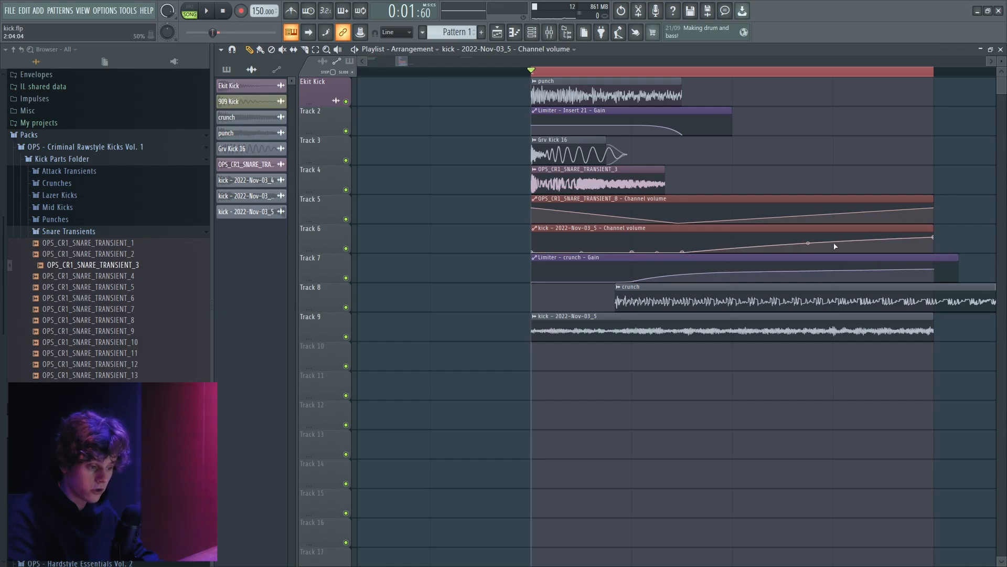
pyautogui.press('space')
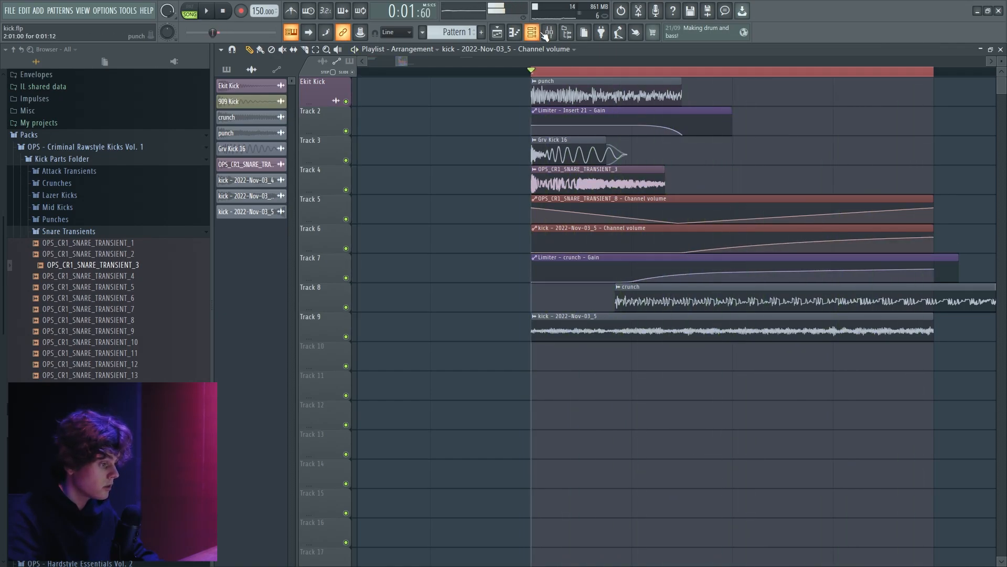
# Raise the fader of insert 20, the punch bus, to just under its default level and check it against the other layers.
pyautogui.click(546, 33)
pyautogui.click(428, 125)
pyautogui.click(436, 138)
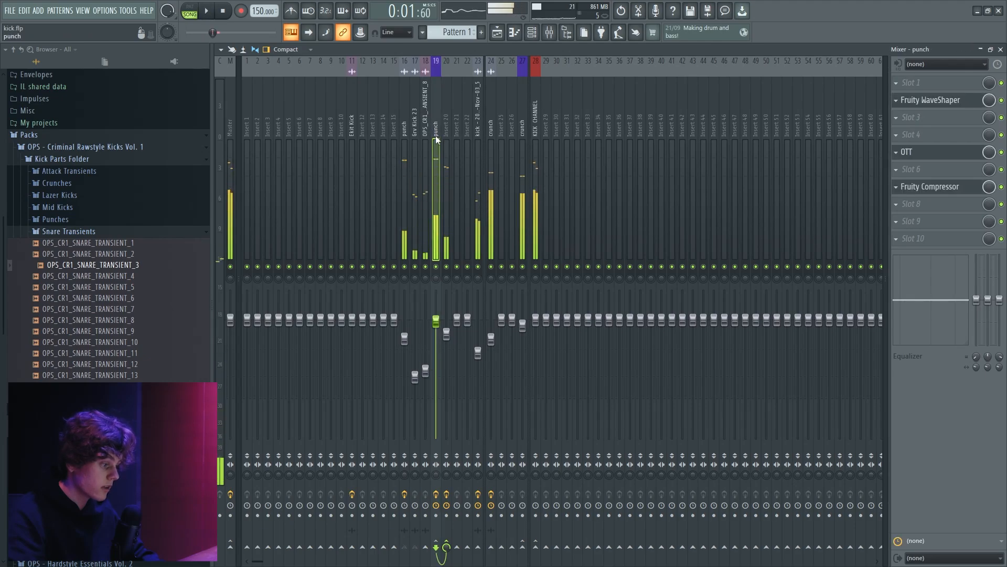
pyautogui.click(445, 150)
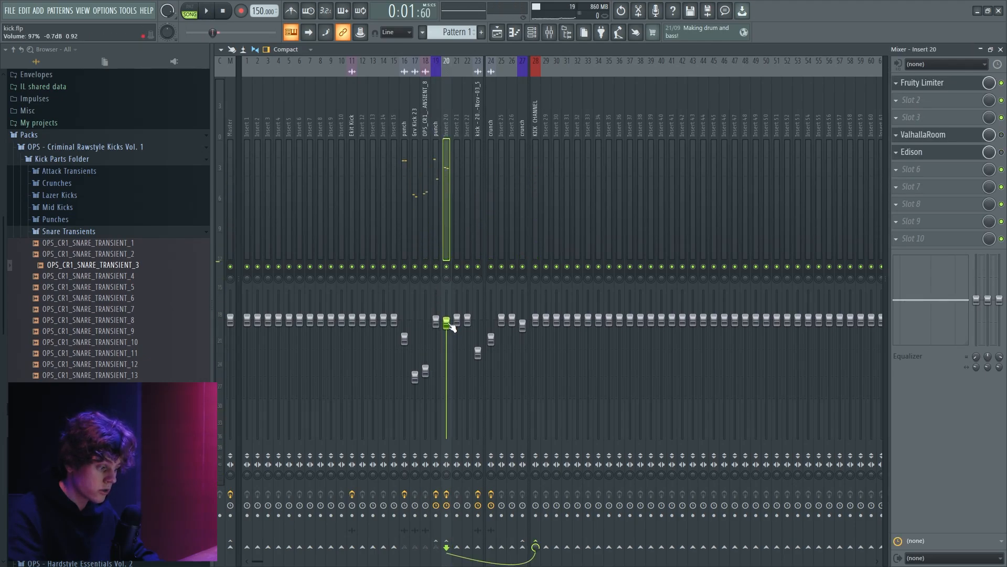
pyautogui.press('space')
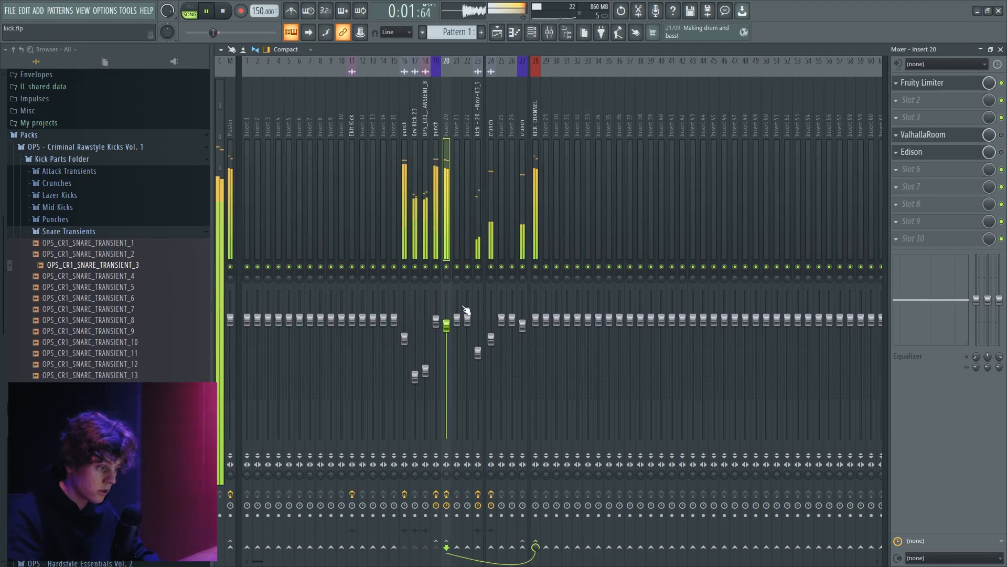
pyautogui.press('space')
# Load Fruity WaveShaper into slot 1 of KICK CHANNEL and bend its curve upward with a point at 0.20, 0.32.
pyautogui.click(536, 124)
pyautogui.click(926, 83)
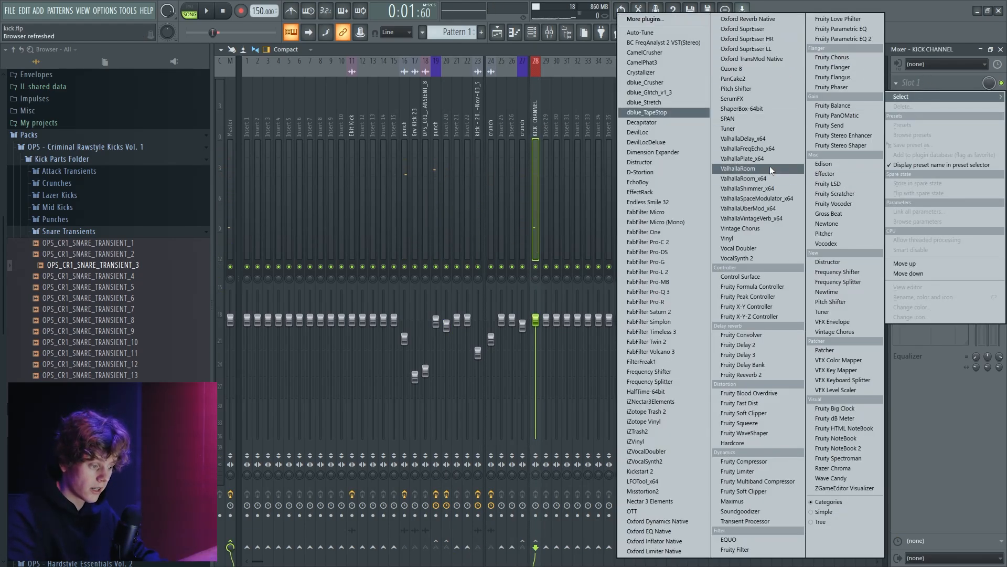
pyautogui.click(760, 436)
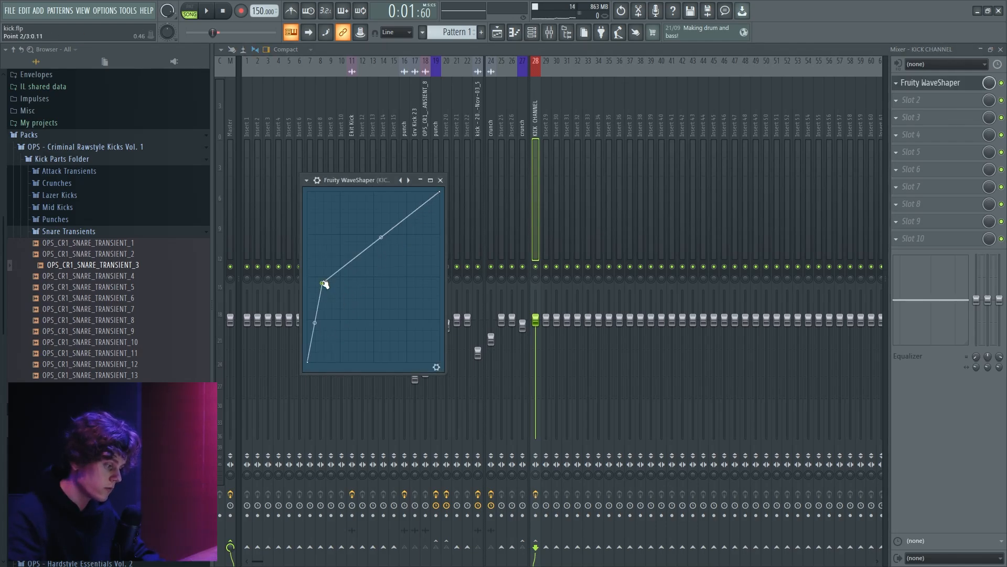
pyautogui.moveTo(324, 283); pyautogui.dragTo(336, 309)
pyautogui.press('space')
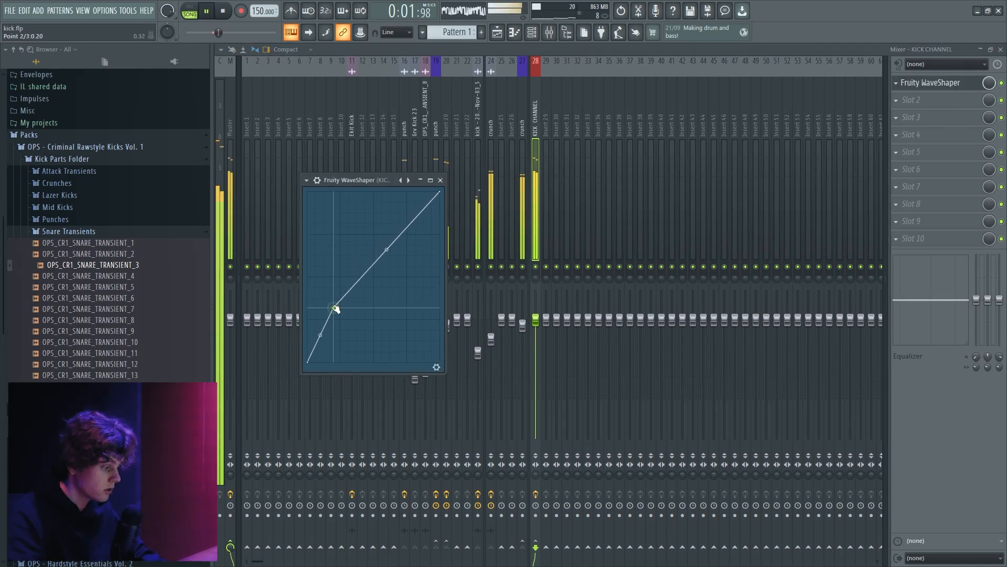
# Load Oxford Inflator Native into slot 3 of KICK CHANNEL, enable Band Split and raise the Curve to about +38.
pyautogui.press('space')
pyautogui.click(913, 117)
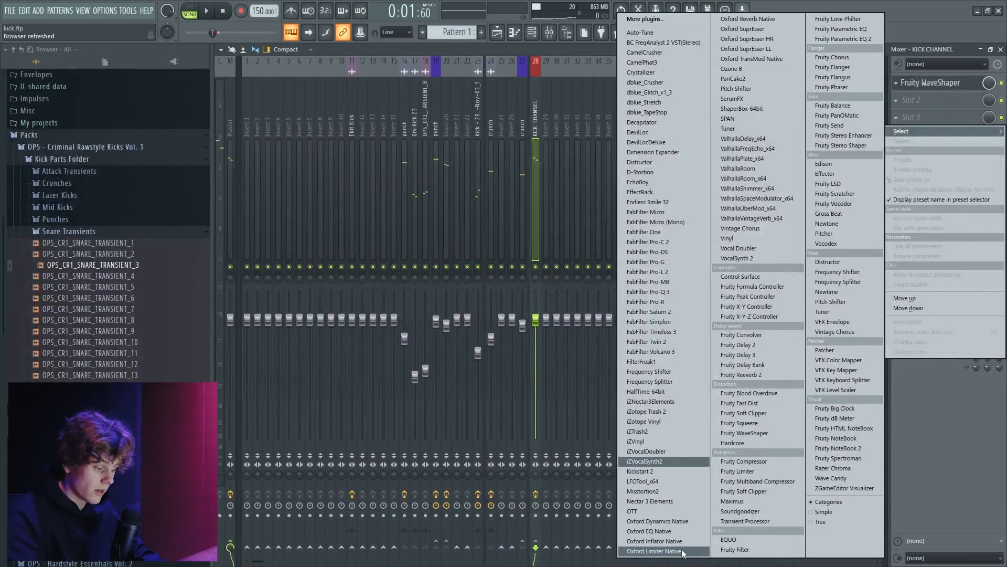
pyautogui.click(654, 541)
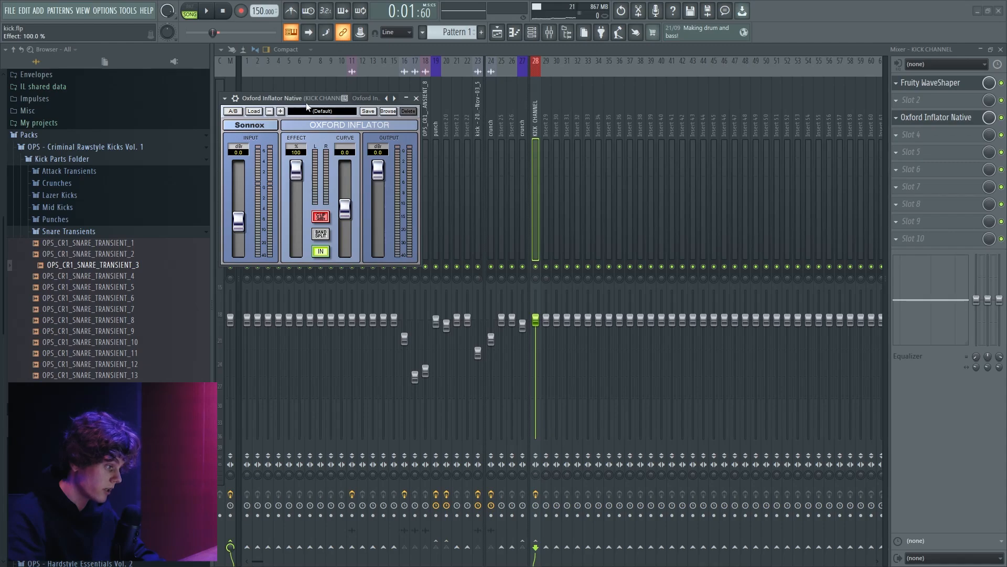
pyautogui.moveTo(308, 106); pyautogui.dragTo(442, 113)
pyautogui.press('space')
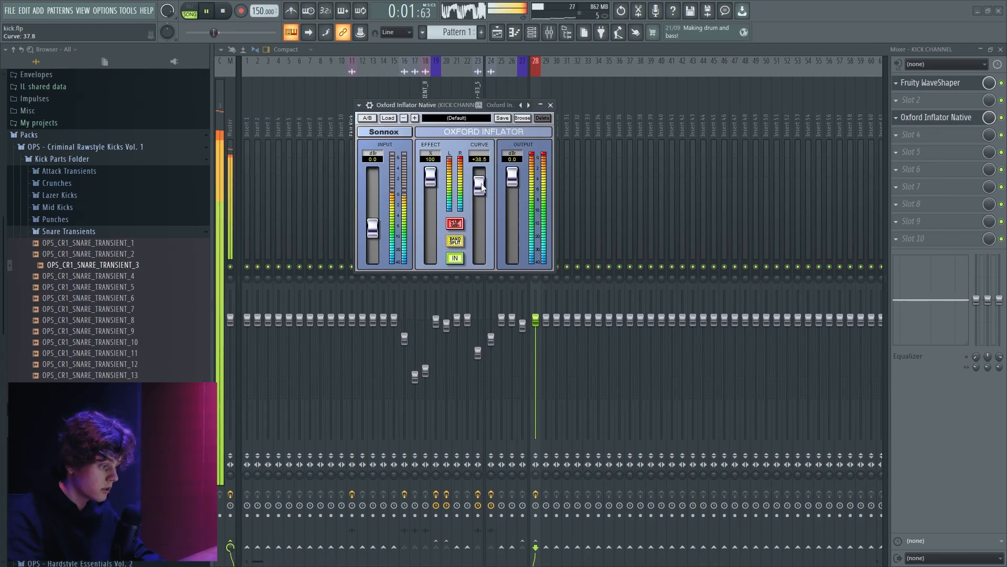
# Bend the Track 6 volume automation so it rises more slowly and later, checking it against the looped kick.
pyautogui.click(496, 32)
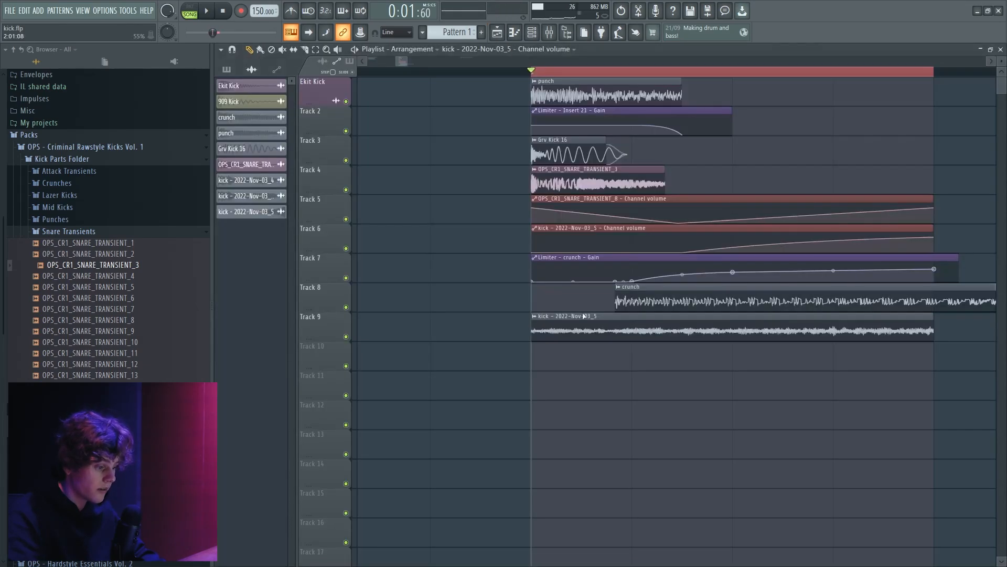
pyautogui.scroll(-3, 855, 266)
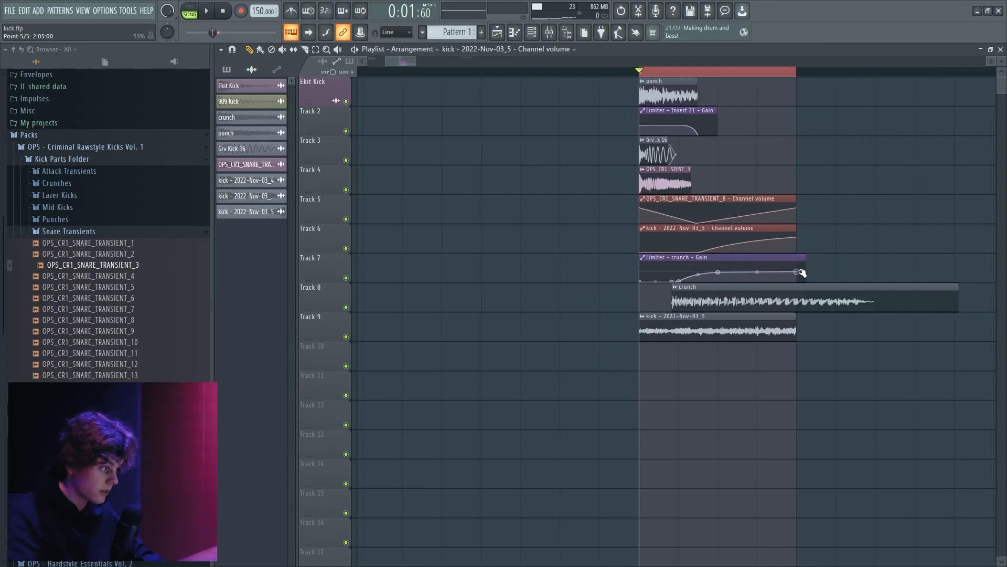
pyautogui.scroll(-3, 598, 260)
pyautogui.press('space')
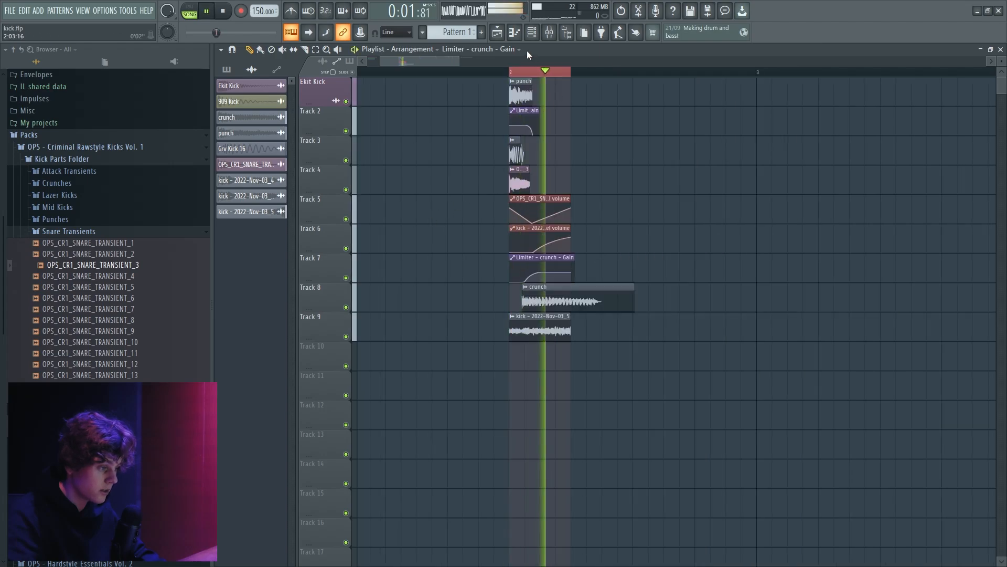
pyautogui.click(533, 299)
pyautogui.doubleClick(532, 299)
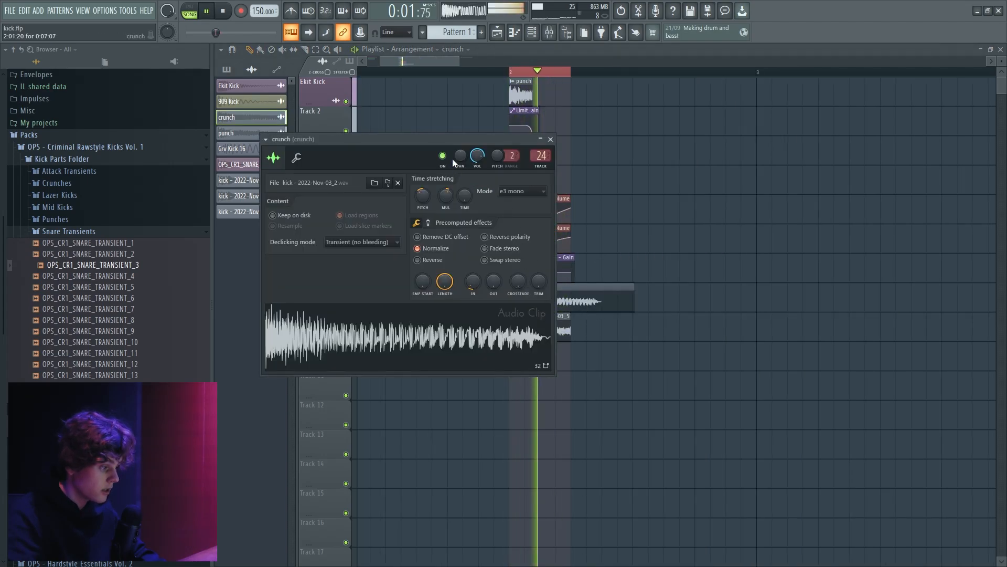
pyautogui.press('Escape')
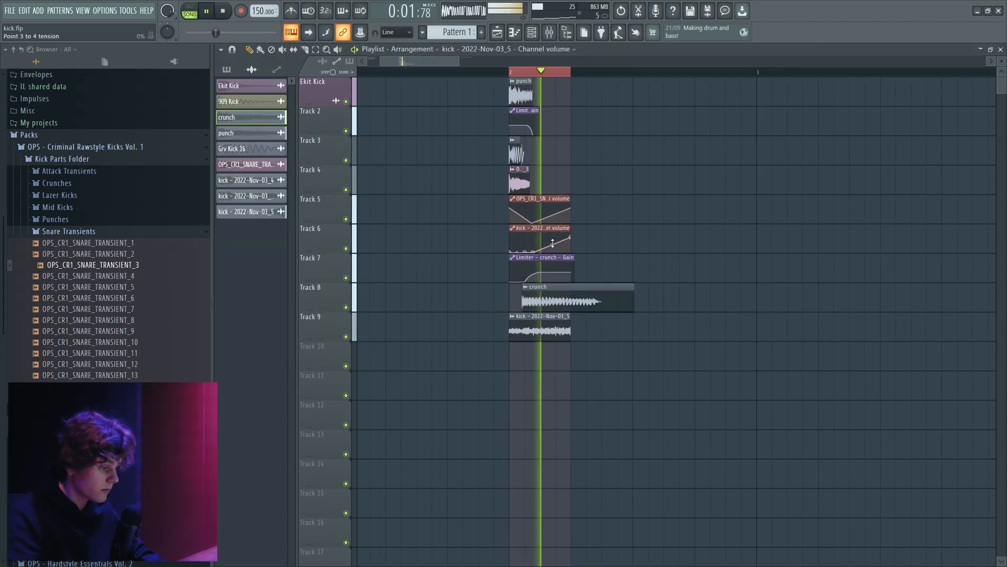
pyautogui.press('space')
pyautogui.scroll(3, 573, 227)
pyautogui.scroll(2, 598, 285)
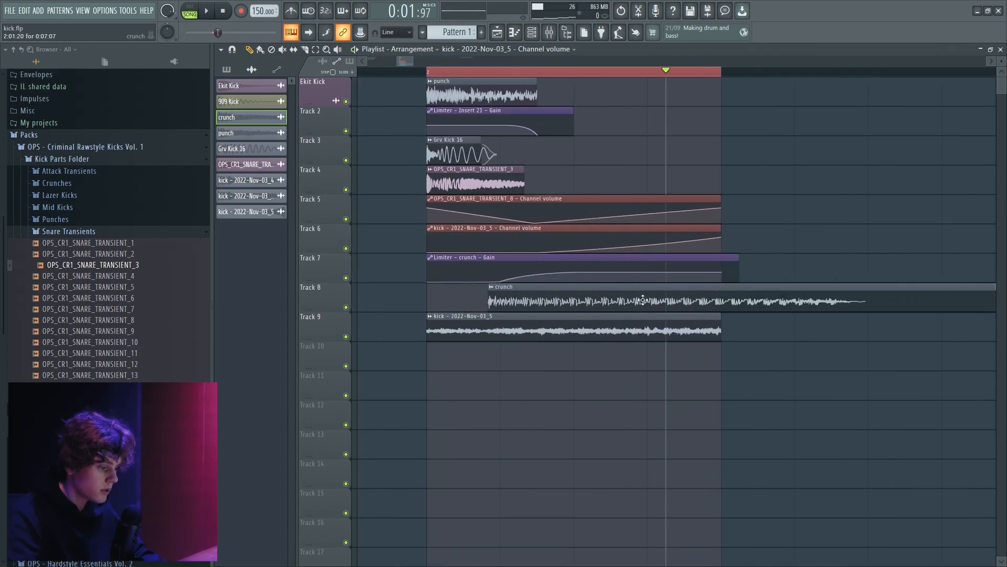
# Slightly lengthen the crunch sample with its time-stretch multiplier and adjust its pitch while auditioning the loop.
pyautogui.doubleClick(598, 285)
pyautogui.moveTo(374, 138); pyautogui.dragTo(324, 143)
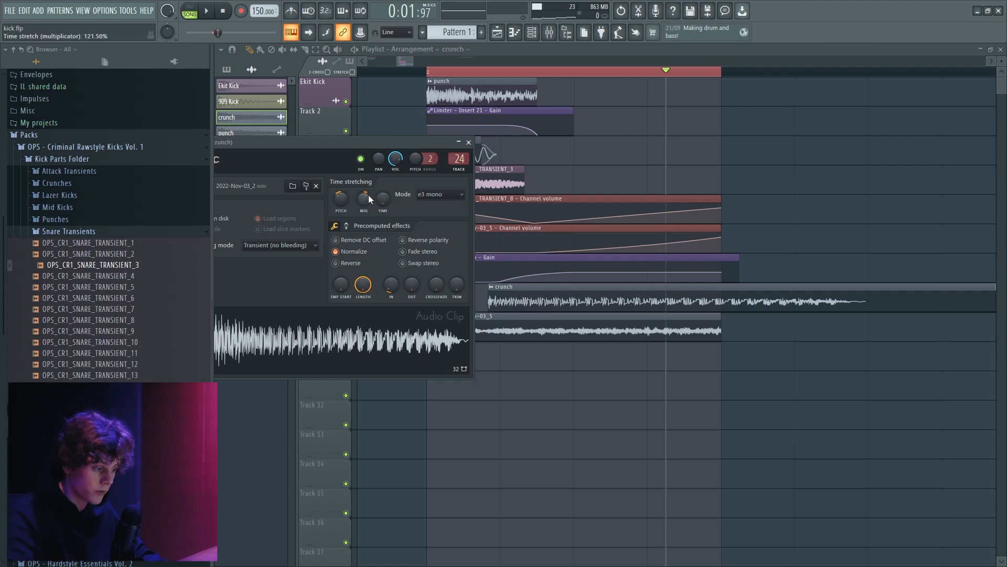
pyautogui.scroll(5, 367, 201)
pyautogui.press('space')
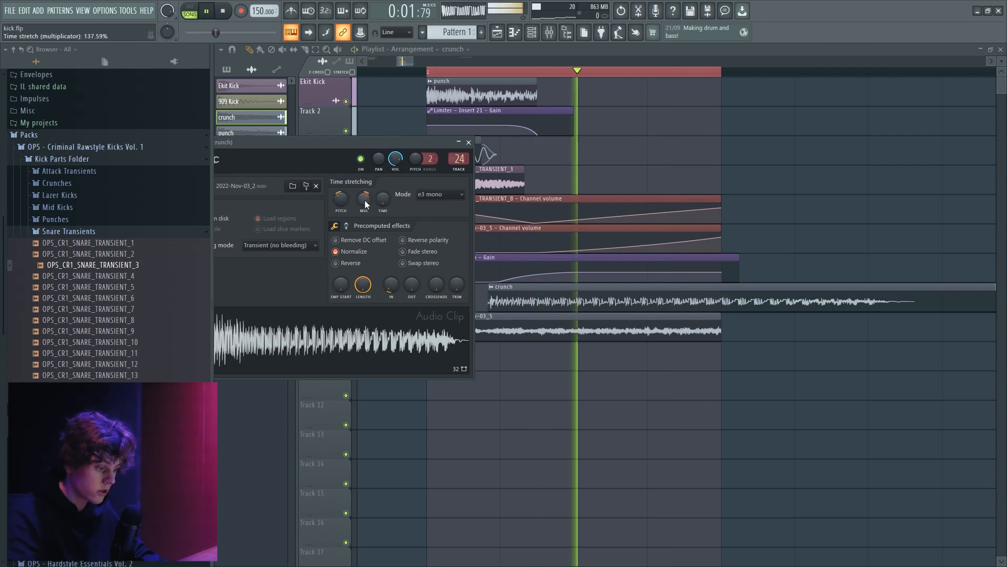
pyautogui.scroll(-2, 365, 206)
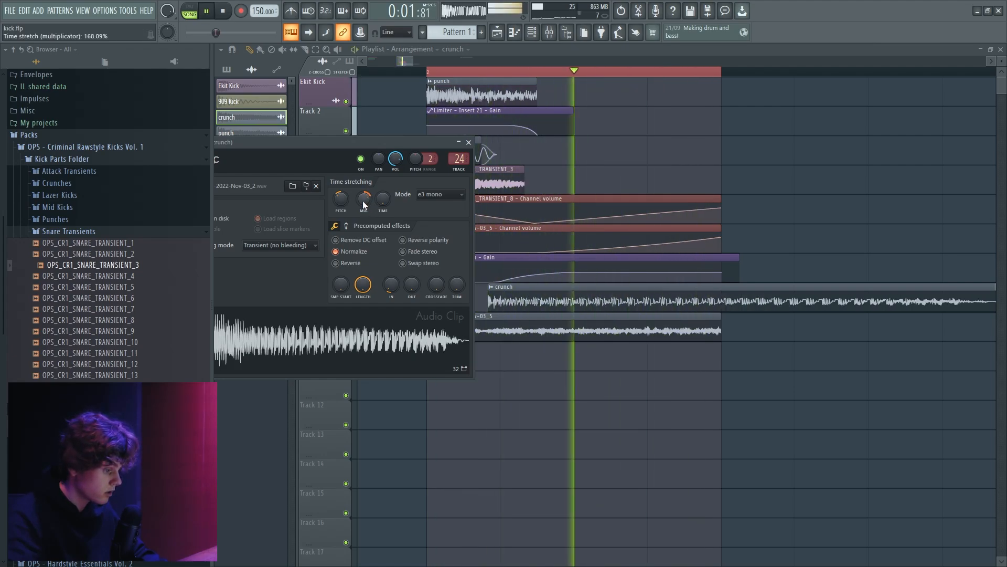
pyautogui.scroll(-2, 363, 201)
pyautogui.scroll(-2, 363, 201)
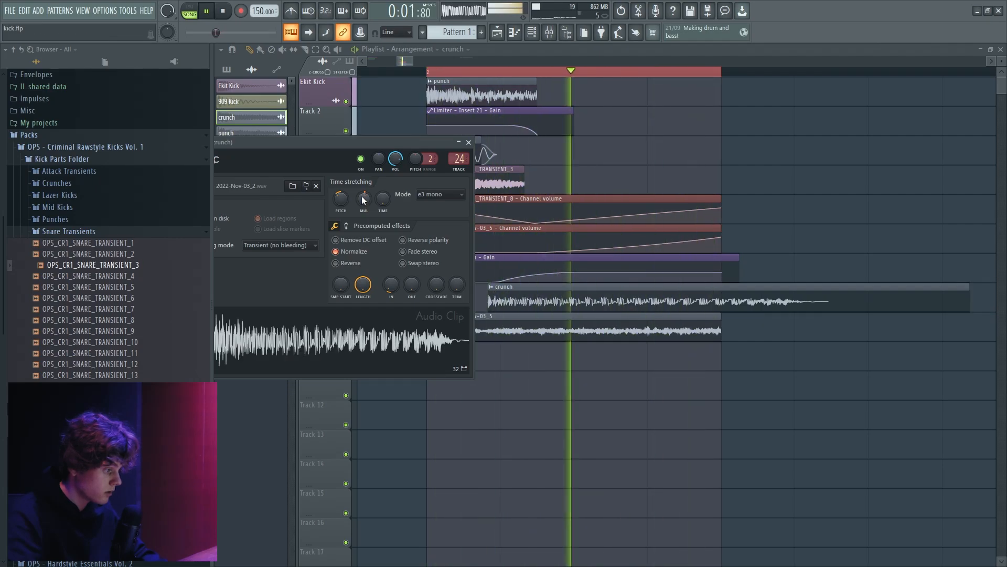
pyautogui.scroll(4, 363, 201)
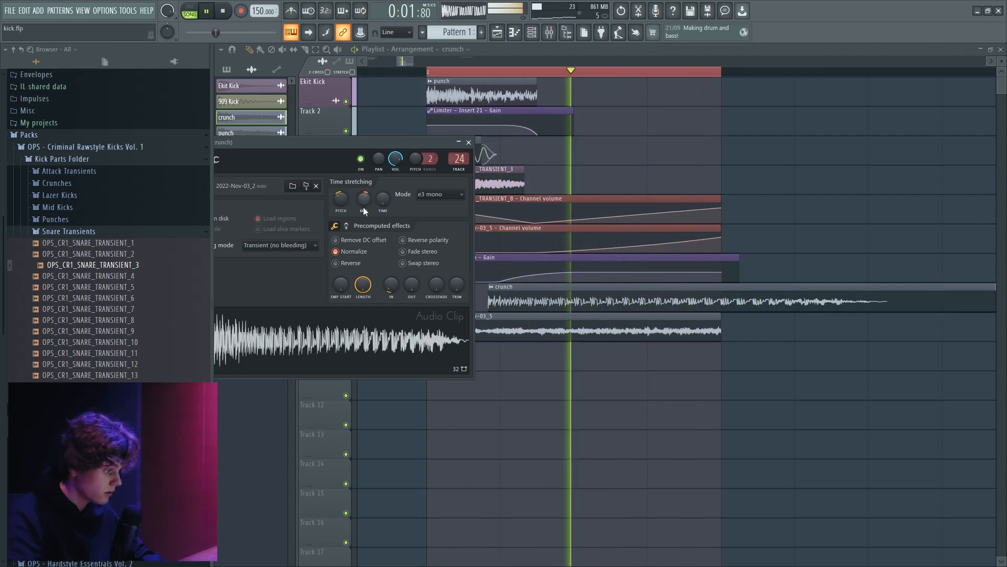
pyautogui.moveTo(341, 199); pyautogui.dragTo(341, 189)
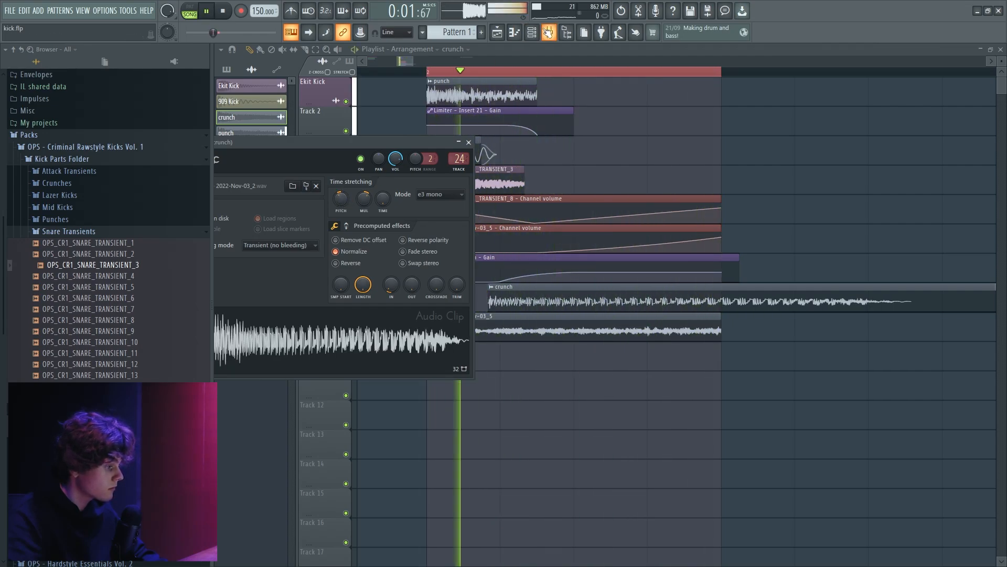
# Open Fruity Parametric EQ 2 on the crunch insert and nudge the low boost slightly lower in frequency and higher in gain.
pyautogui.press('F9')
pyautogui.press('space')
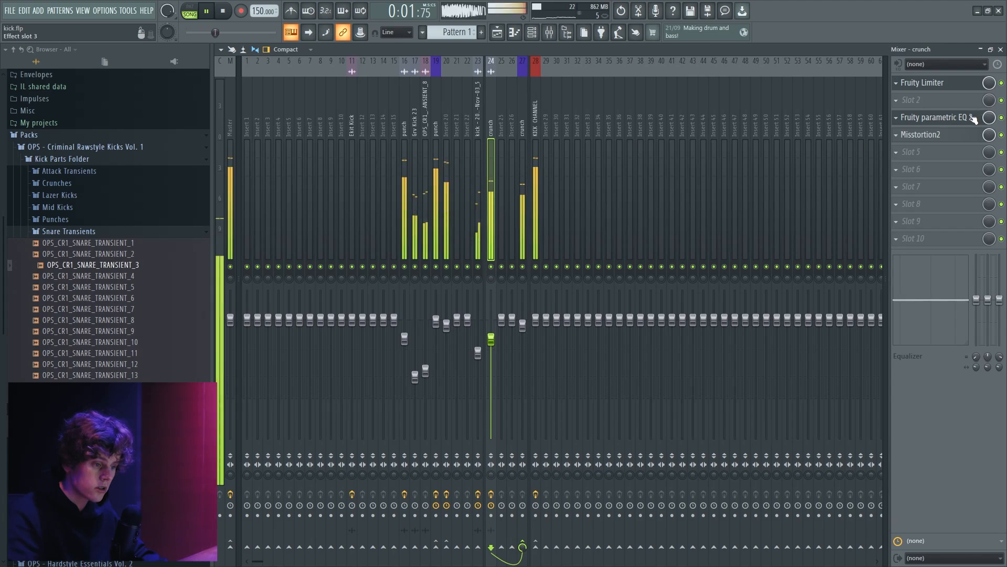
pyautogui.click(936, 117)
pyautogui.click(913, 100)
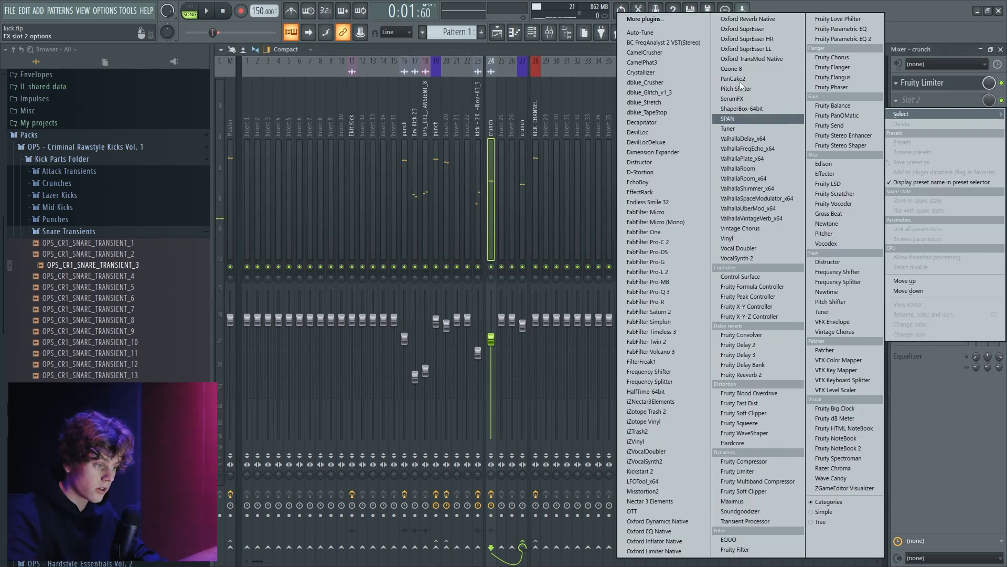
pyautogui.click(961, 94)
pyautogui.click(956, 114)
pyautogui.press('space')
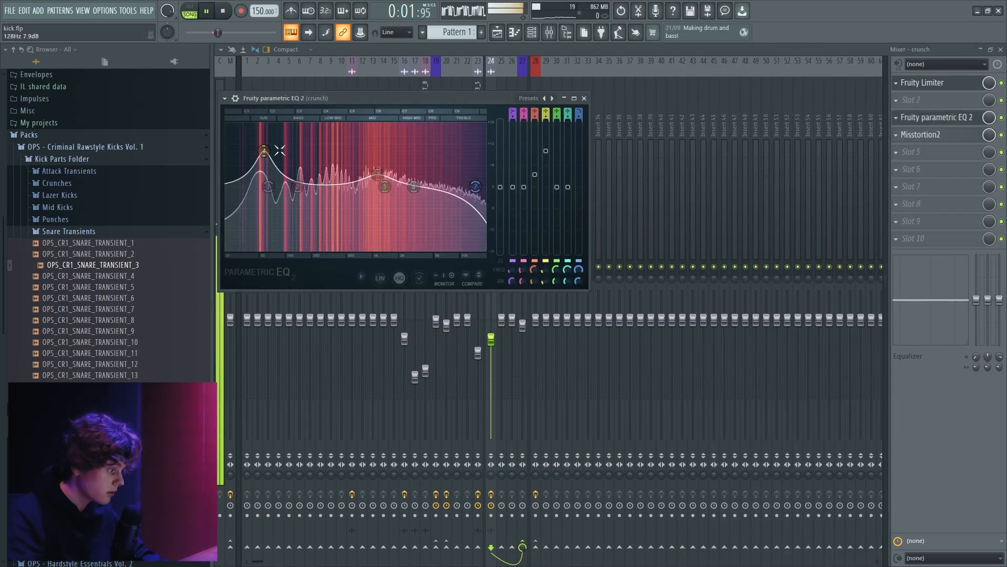
pyautogui.moveTo(263, 150); pyautogui.dragTo(261, 147)
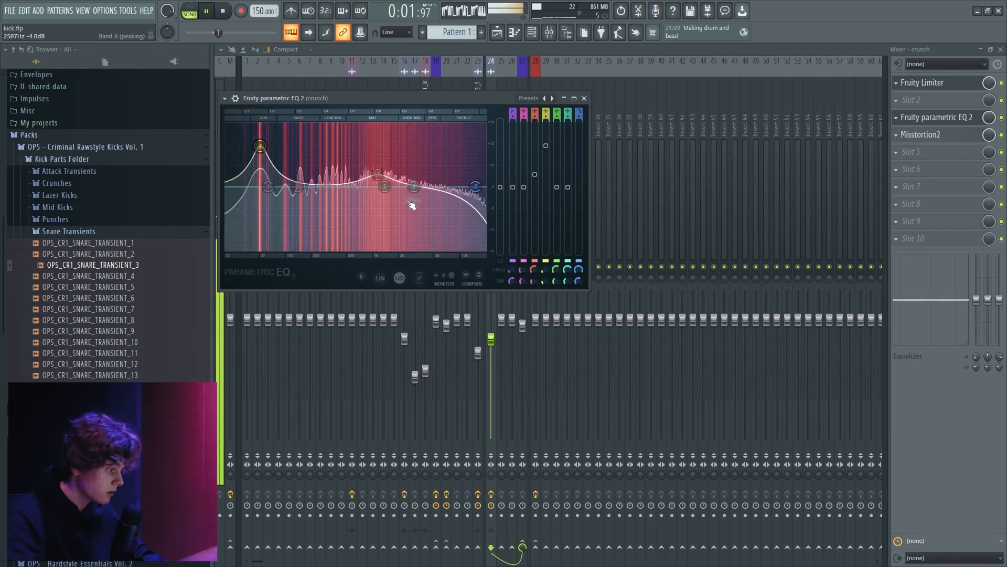
# Move the crunch EQ's mid boost into a slight low-mid cut and set band 4's low boost to 7.8 dB at 50 Hz.
pyautogui.moveTo(378, 219); pyautogui.dragTo(333, 190)
pyautogui.press('space')
pyautogui.press('space')
pyautogui.press('space')
pyautogui.moveTo(260, 146); pyautogui.dragTo(259, 159)
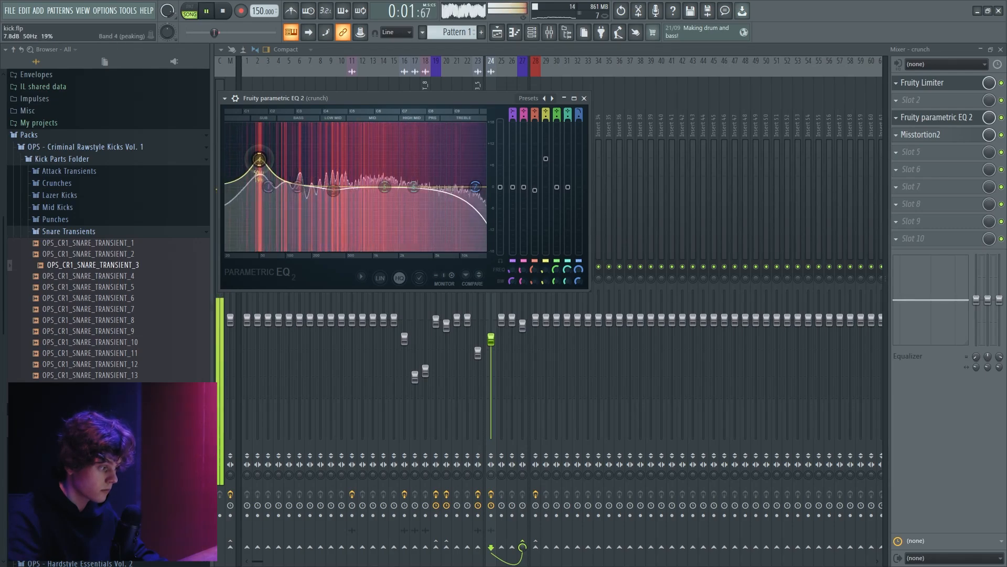
# Lower the crunch fader on insert 24 slightly and raise the crunch bus on insert 27 to its default level.
pyautogui.press('space')
pyautogui.click(478, 116)
pyautogui.press('space')
pyautogui.moveTo(494, 336); pyautogui.dragTo(522, 321)
pyautogui.press('space')
# Load Ozone 8 into slot 5 of KICK CHANNEL, add an Imager and set Band 1 width to -100 below 140 Hz.
pyautogui.click(536, 131)
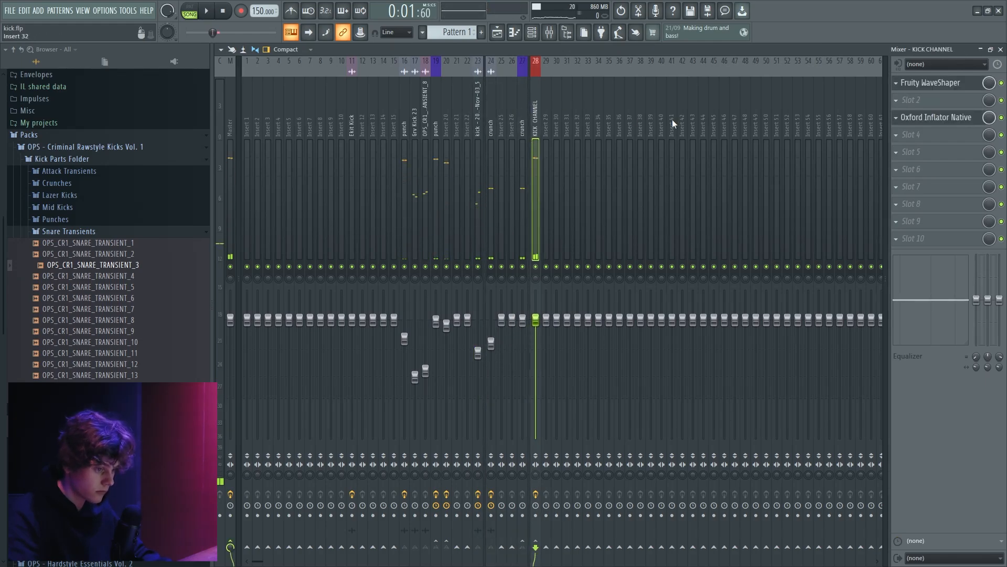
pyautogui.click(918, 152)
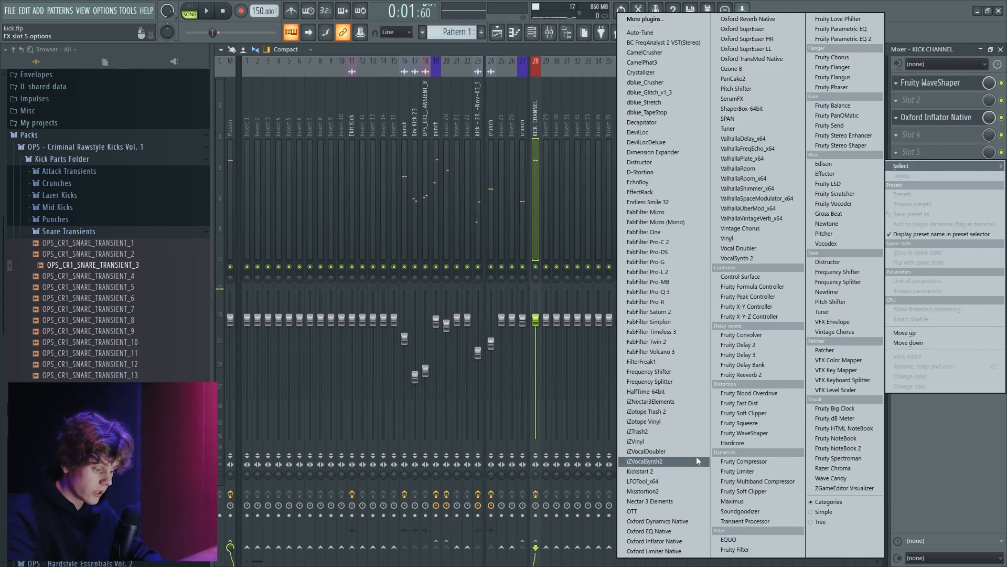
pyautogui.click(745, 69)
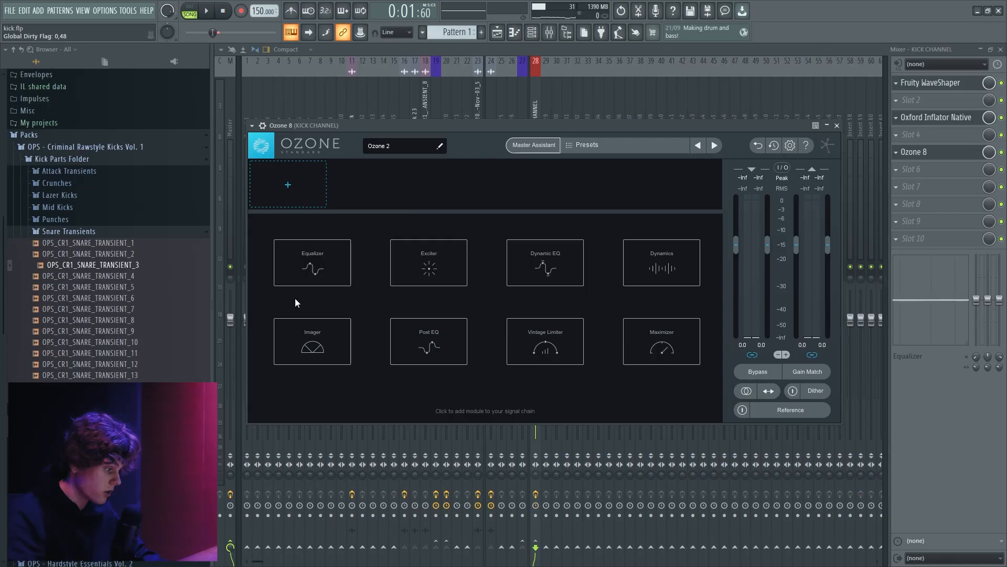
pyautogui.click(335, 291)
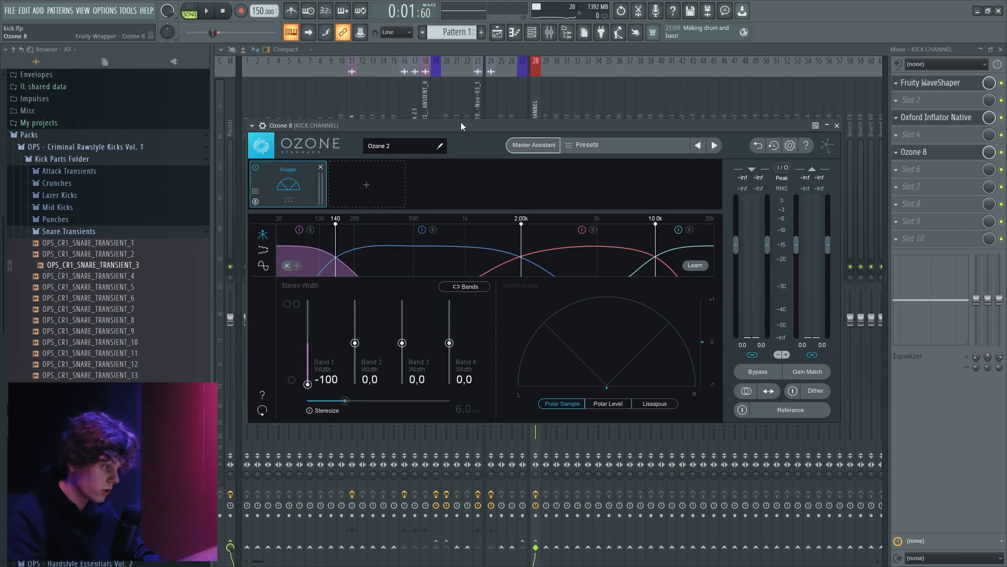
pyautogui.press('space')
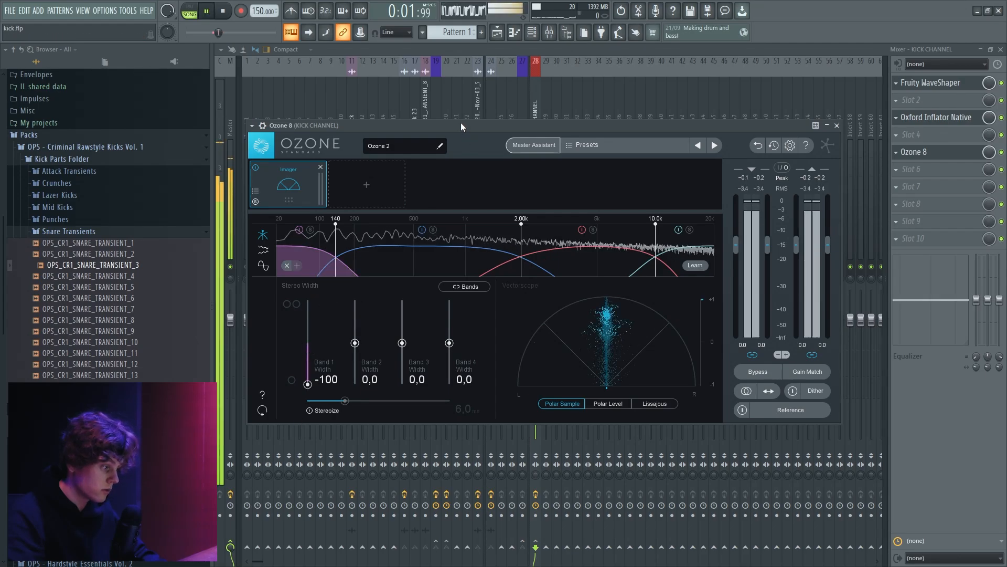
pyautogui.click(530, 108)
pyautogui.press('space')
# Load iZotope Trash 2 into slot 6 of KICK CHANNEL, bypass its Trash module and enable its Dynamics module.
pyautogui.click(899, 186)
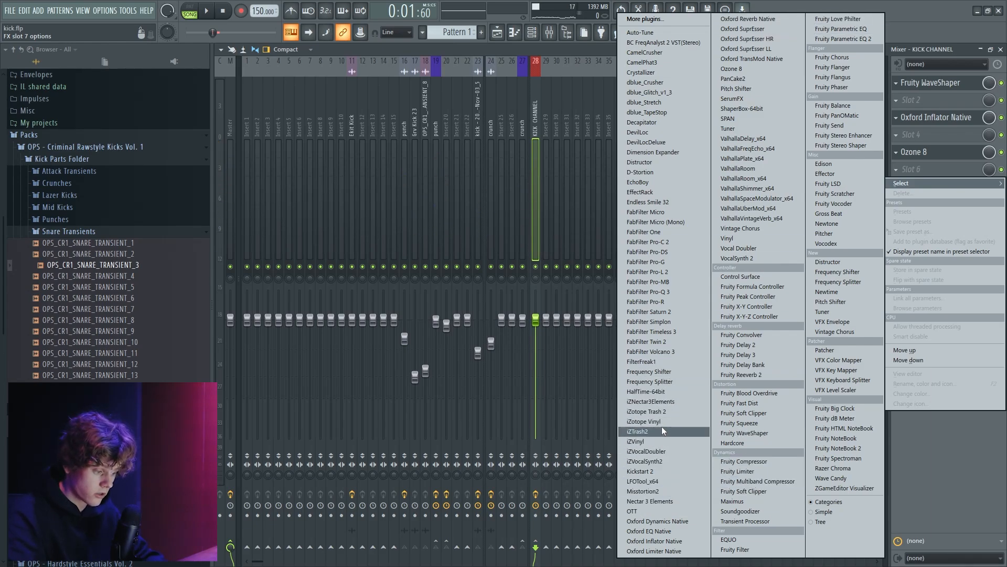
pyautogui.click(658, 411)
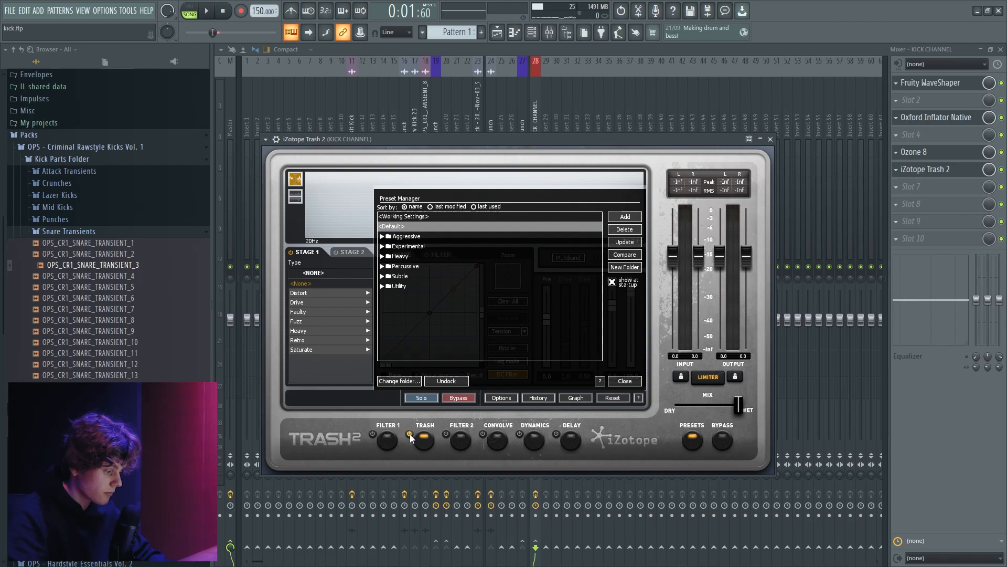
pyautogui.click(411, 433)
pyautogui.click(624, 381)
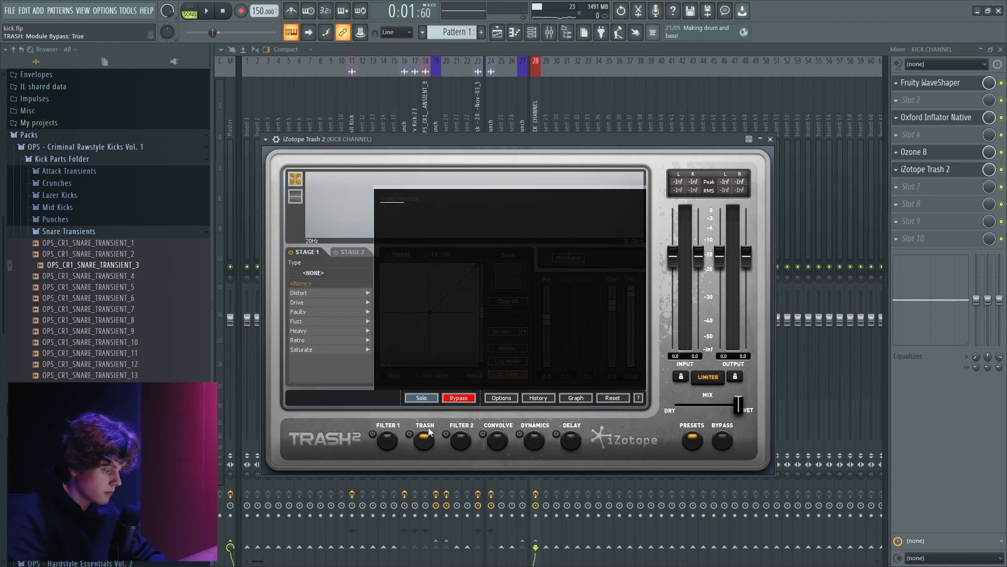
pyautogui.click(540, 443)
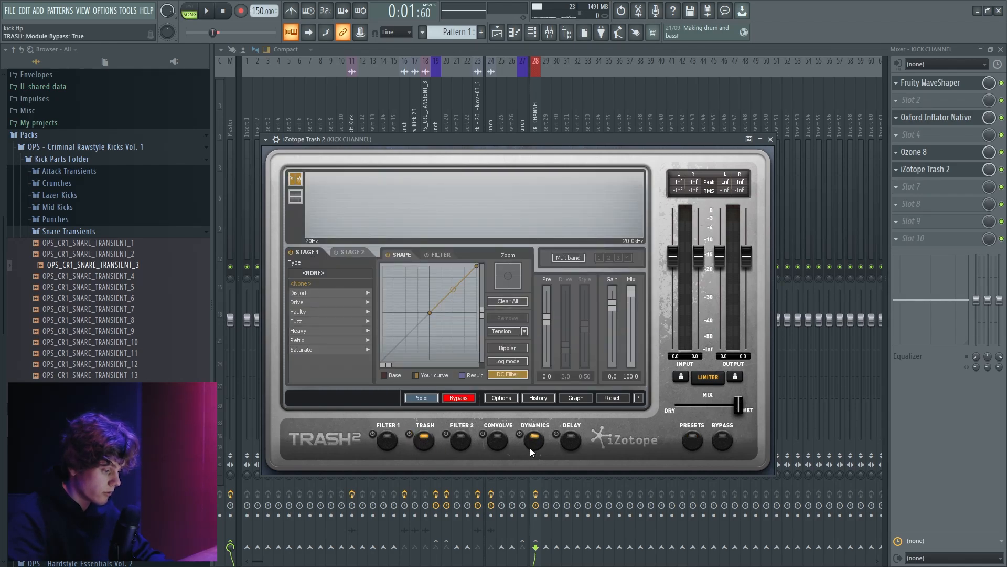
pyautogui.click(520, 434)
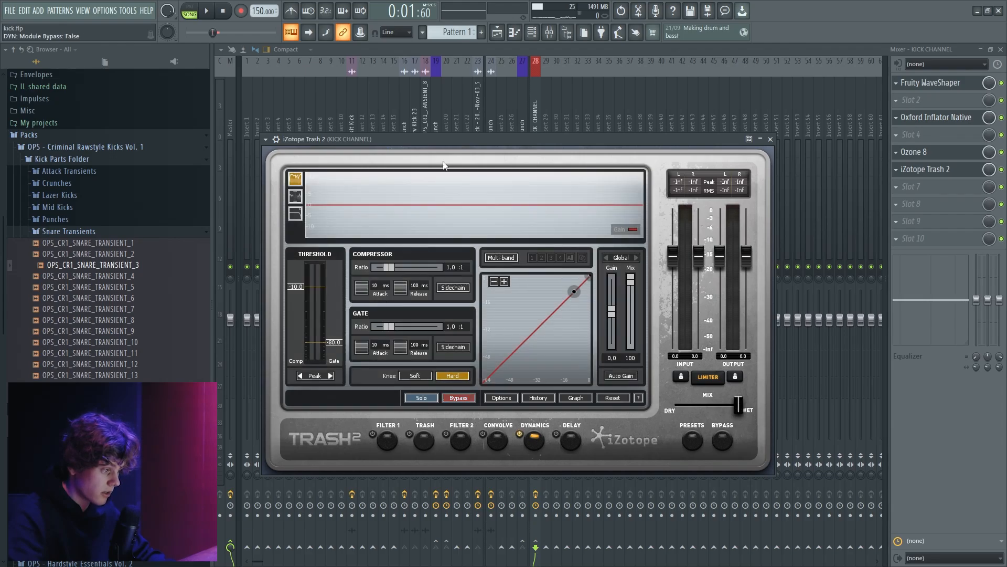
pyautogui.click(927, 169)
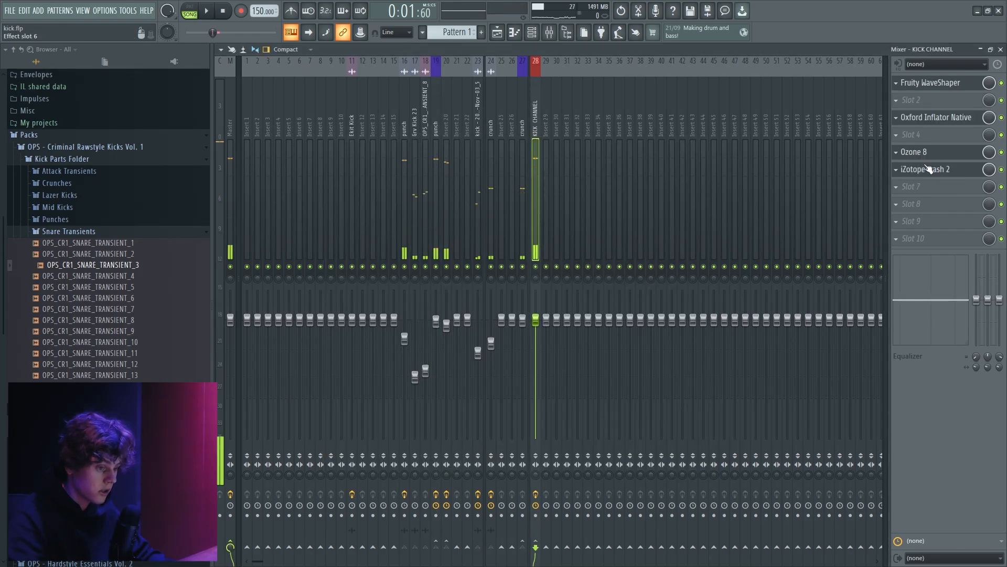
pyautogui.click(928, 169)
# Set Trash 2's compressor to a 1.7:1 ratio with a threshold of about -10.8, and the gate ratio to 4.1:1.
pyautogui.press('space')
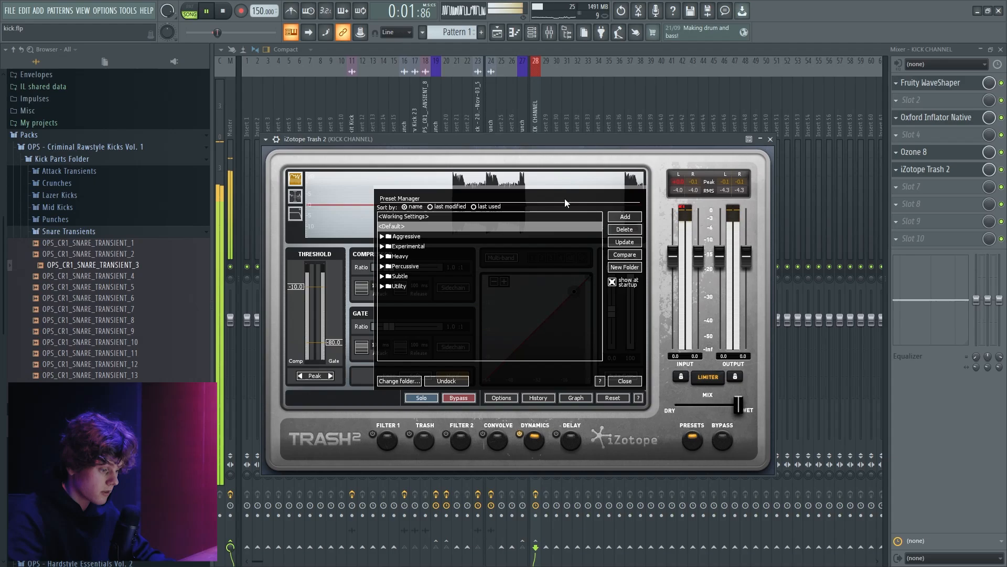
pyautogui.click(625, 381)
pyautogui.moveTo(573, 292); pyautogui.dragTo(546, 320)
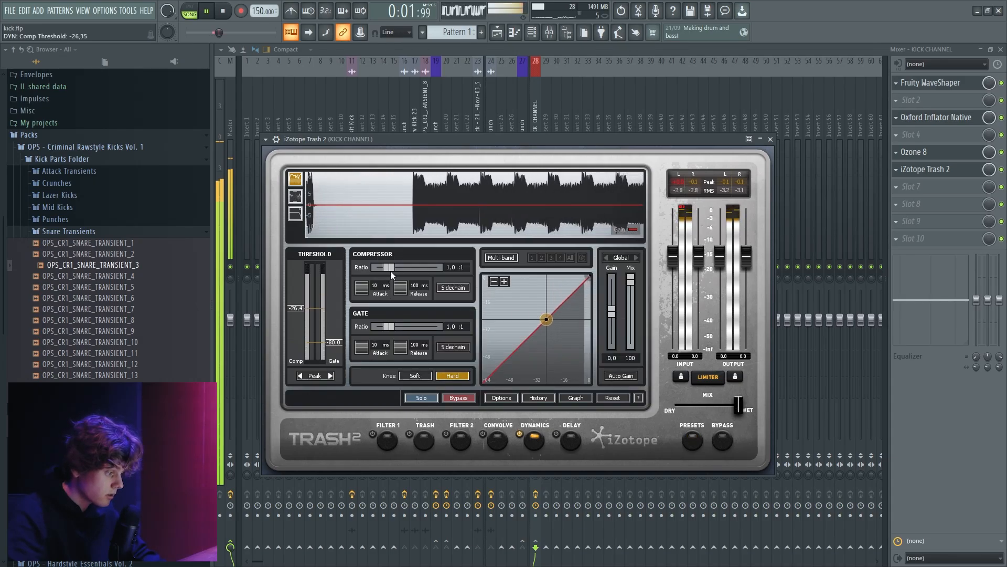
pyautogui.moveTo(390, 271); pyautogui.dragTo(398, 268)
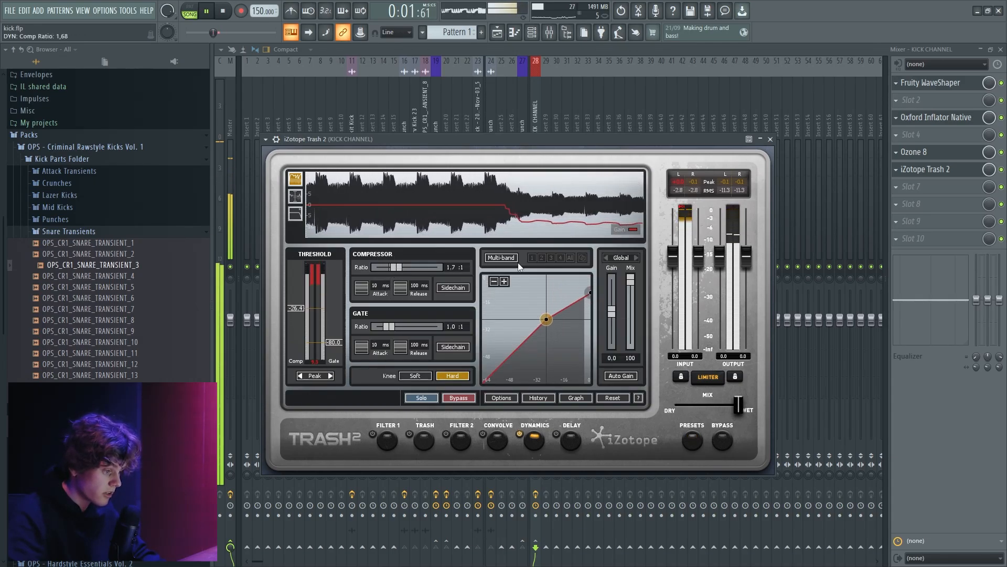
pyautogui.moveTo(386, 326); pyautogui.dragTo(411, 327)
pyautogui.moveTo(546, 319); pyautogui.dragTo(583, 302)
pyautogui.press('space')
pyautogui.press('space')
pyautogui.press('space')
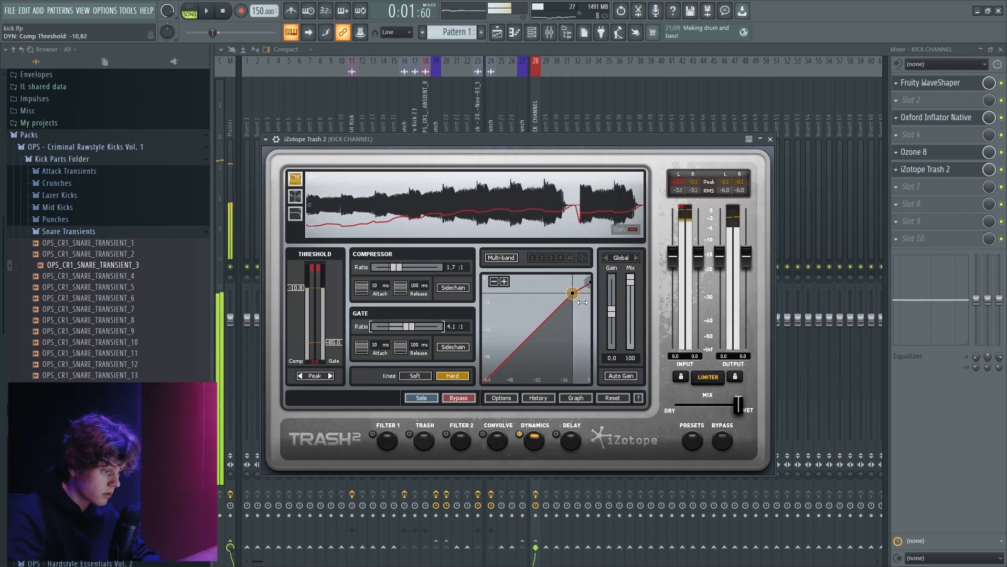
# Load Fruity Limiter into slot 8 of KICK CHANNEL.
pyautogui.click(893, 215)
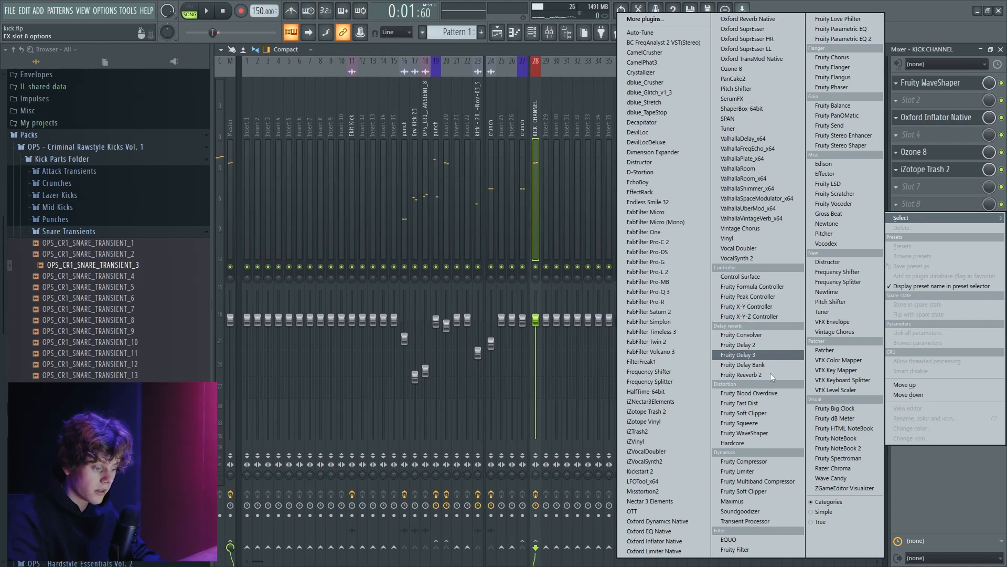
pyautogui.click(758, 472)
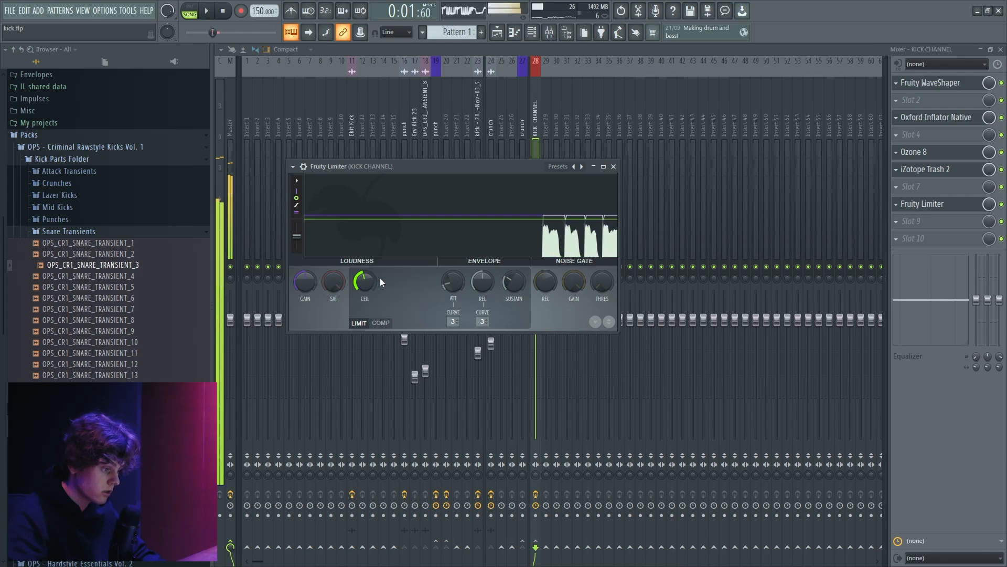
pyautogui.click(491, 128)
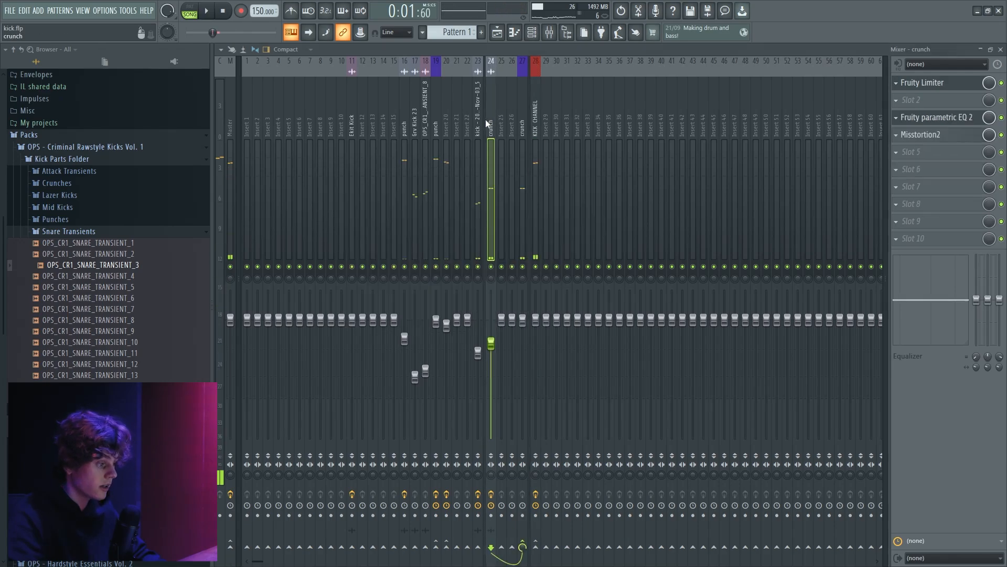
# Duplicate the crunch clip from Track 8 onto Track 10 at the same start position and make the copy unique.
pyautogui.click(509, 32)
pyautogui.hscroll(-2, 502, 360)
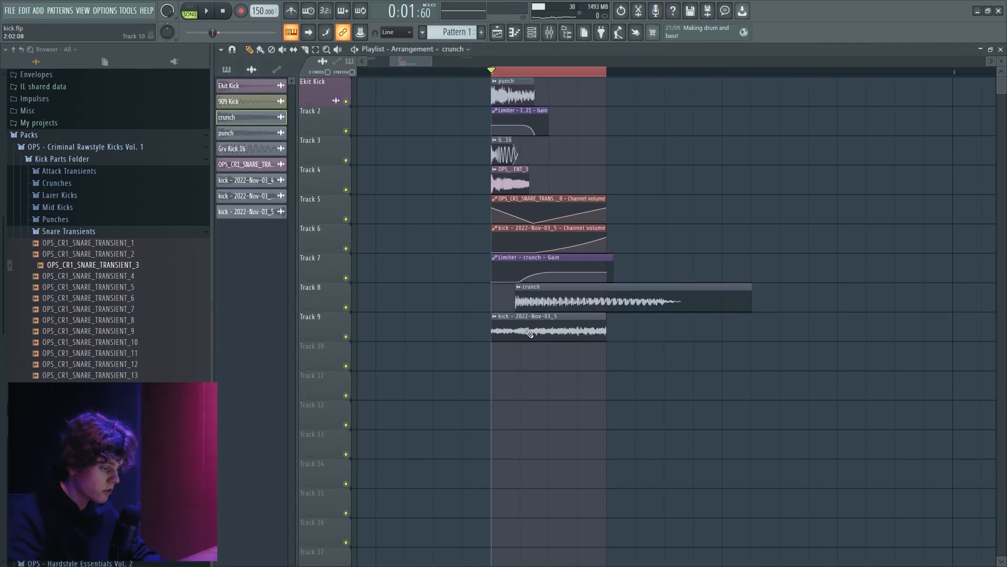
pyautogui.moveTo(536, 303); pyautogui.dragTo(539, 368)
pyautogui.click(519, 347)
pyautogui.click(538, 413)
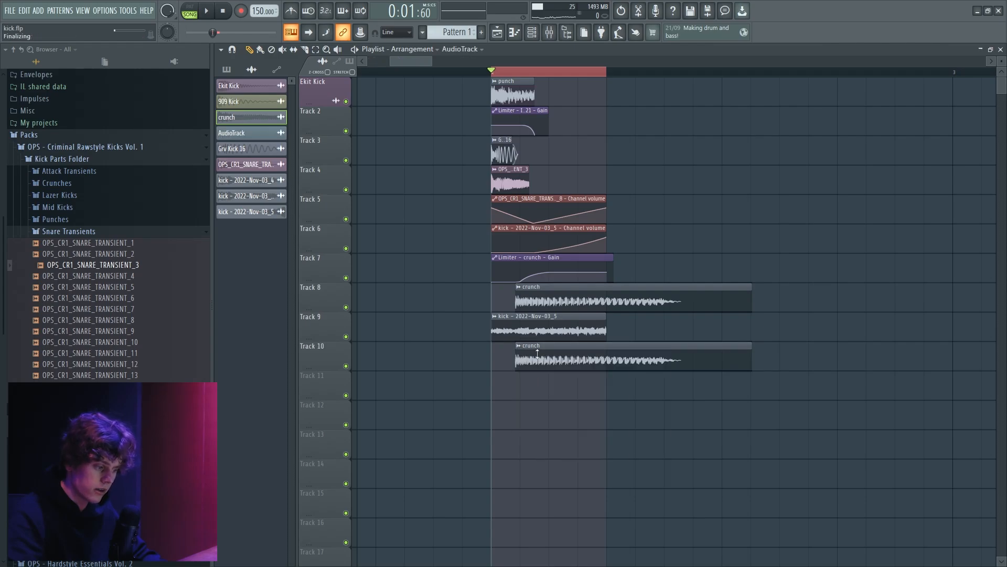
pyautogui.scroll(3, 555, 351)
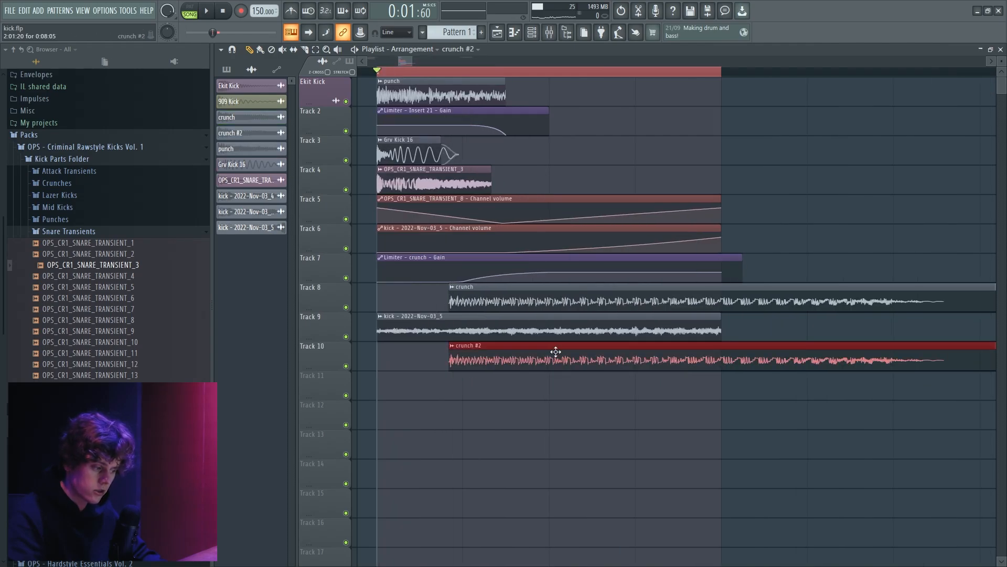
# Assign the crunch #2 clip to insert 25 and route that insert only to the crunch track on insert 24.
pyautogui.doubleClick(475, 358)
pyautogui.click(550, 33)
pyautogui.rightClick(505, 126)
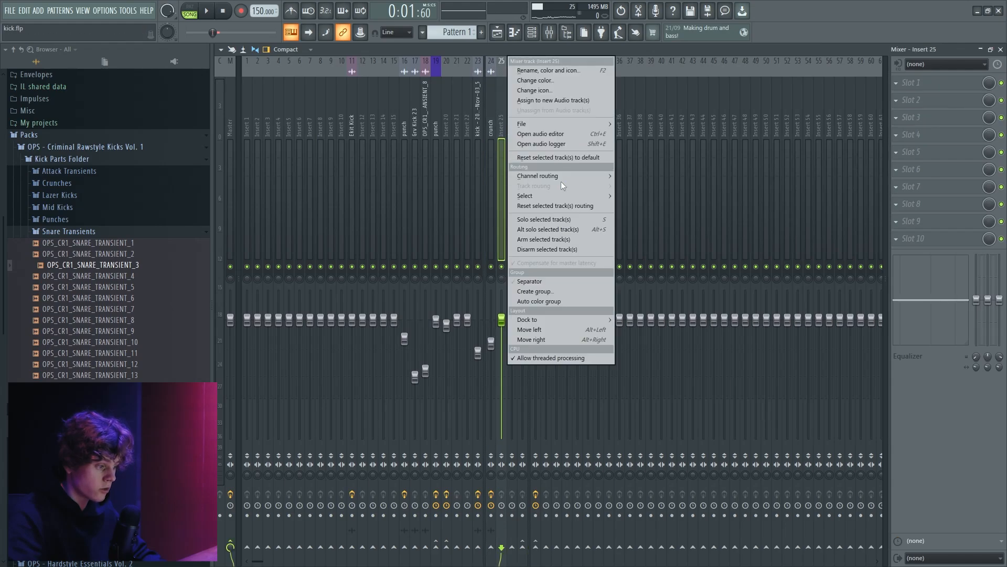
pyautogui.moveTo(535, 181)
pyautogui.click(656, 182)
pyautogui.rightClick(491, 547)
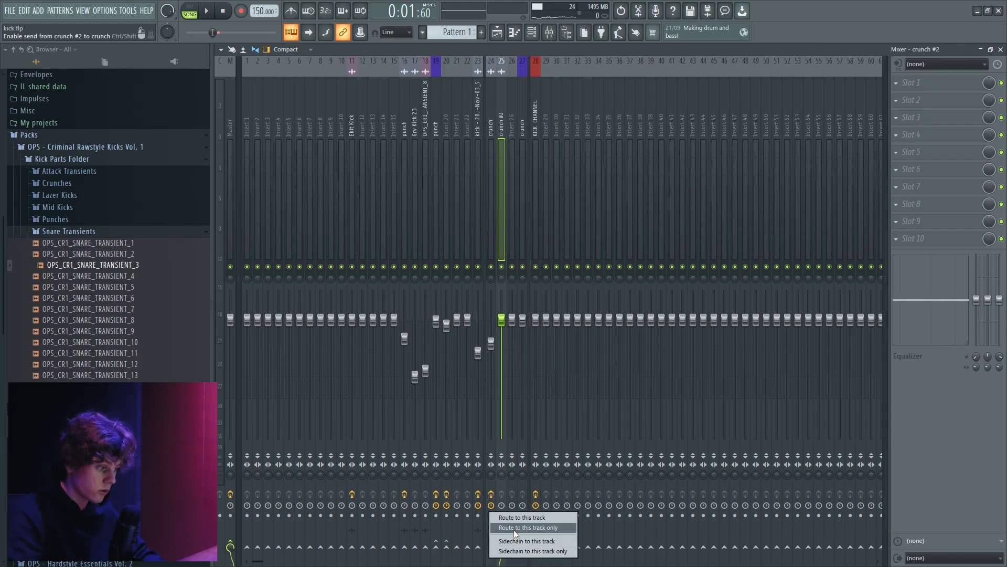
# Try nudging the crunch #2 clip on Track 10 slightly earlier during playback, and delete the clip.
pyautogui.click(497, 32)
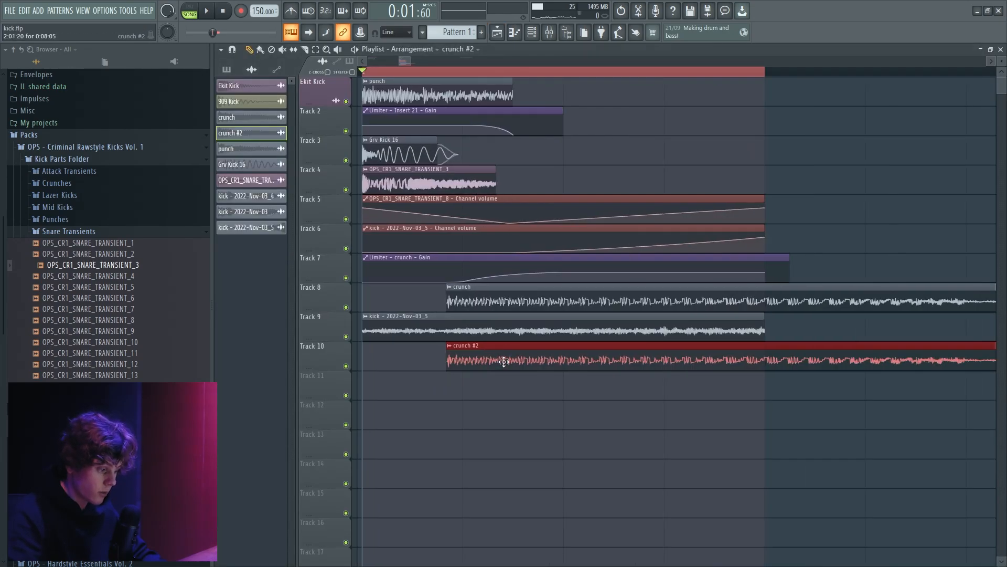
pyautogui.press('space')
pyautogui.moveTo(504, 360); pyautogui.dragTo(514, 363)
pyautogui.hotkey('shift', 'Left')
pyautogui.hotkey('shift', 'Left')
pyautogui.hotkey('shift', 'Left')
pyautogui.hotkey('shift', 'Left')
pyautogui.hotkey('shift', 'Left')
pyautogui.hotkey('shift', 'Left')
pyautogui.hotkey('shift', 'Left')
pyautogui.hotkey('shift', 'Left')
pyautogui.hotkey('shift', 'Left')
pyautogui.hotkey('shift', 'Left')
pyautogui.hotkey('shift', 'Left')
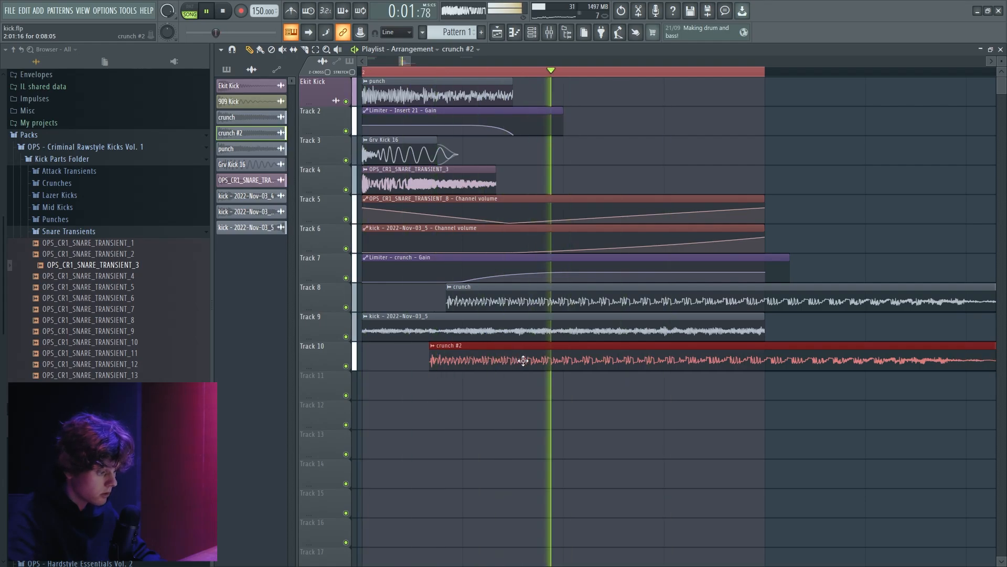
pyautogui.hotkey('shift', 'Right')
pyautogui.hotkey('shift', 'Right')
pyautogui.hotkey('shift', 'Right')
pyautogui.rightClick(523, 362)
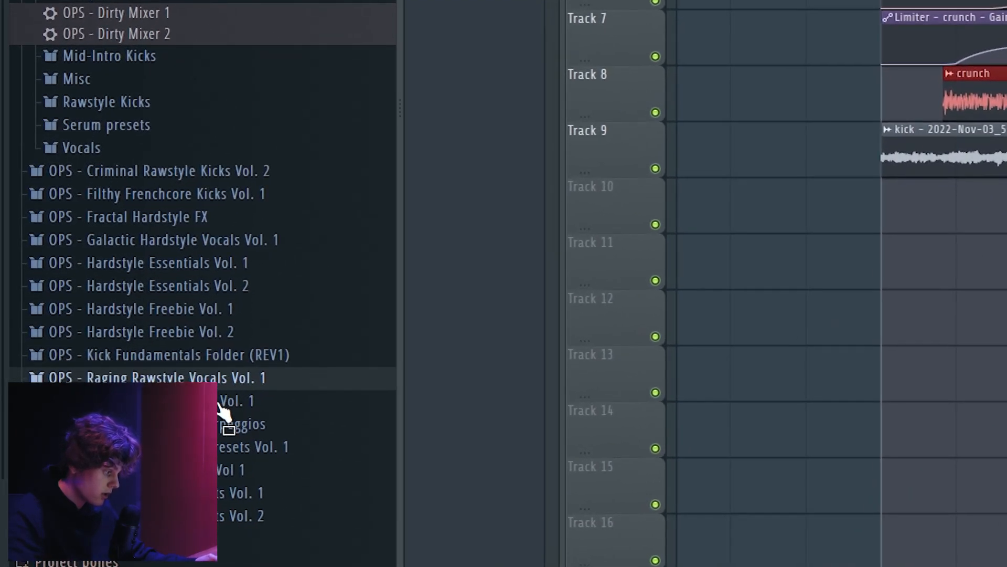
# Open the Subs folder in Kick Fundamentals of the OPS - Rawphoric Essentials Vol. 1 pack.
pyautogui.click(113, 447)
pyautogui.click(106, 418)
pyautogui.click(197, 321)
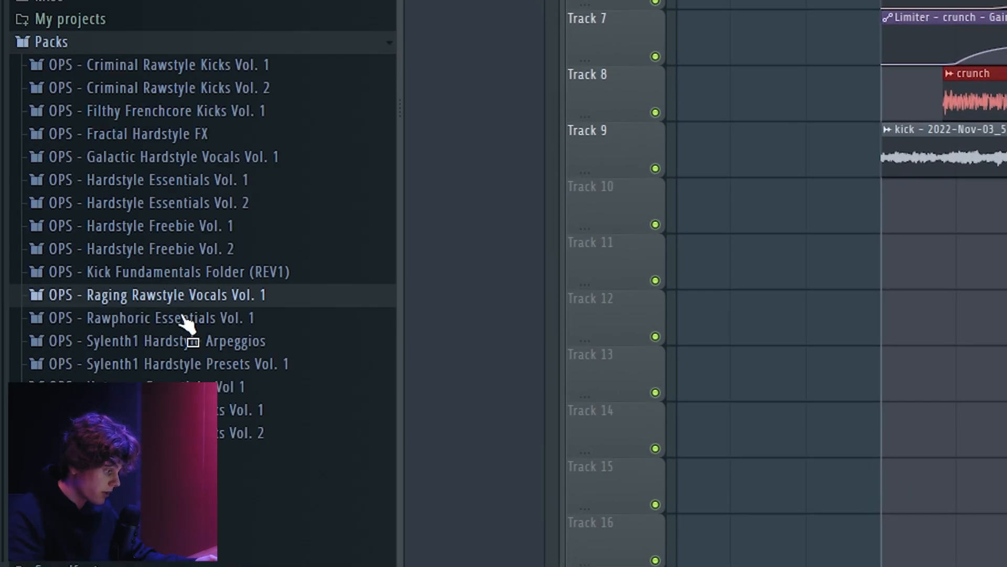
pyautogui.click(187, 320)
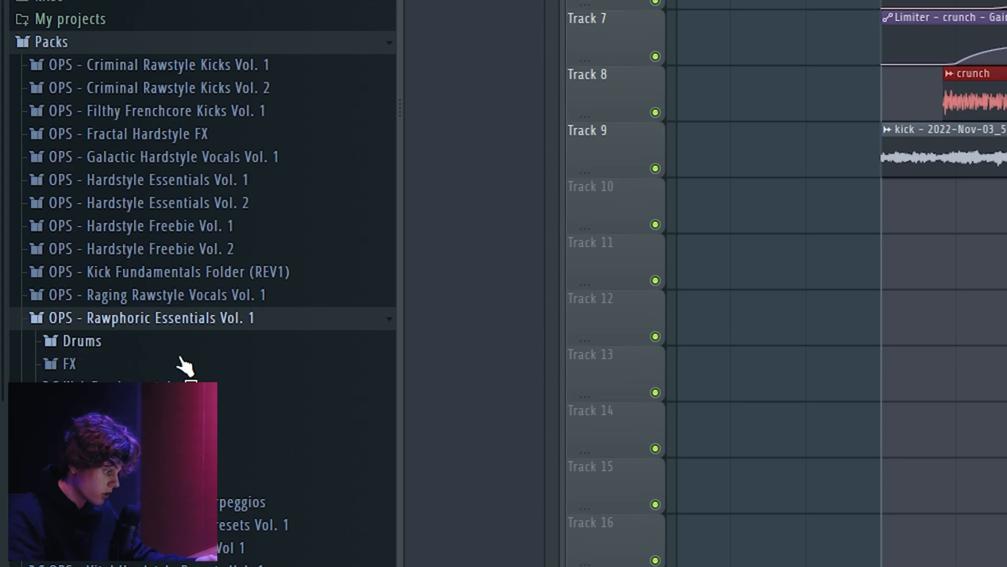
pyautogui.click(146, 382)
pyautogui.click(105, 525)
pyautogui.scroll(-5, 105, 236)
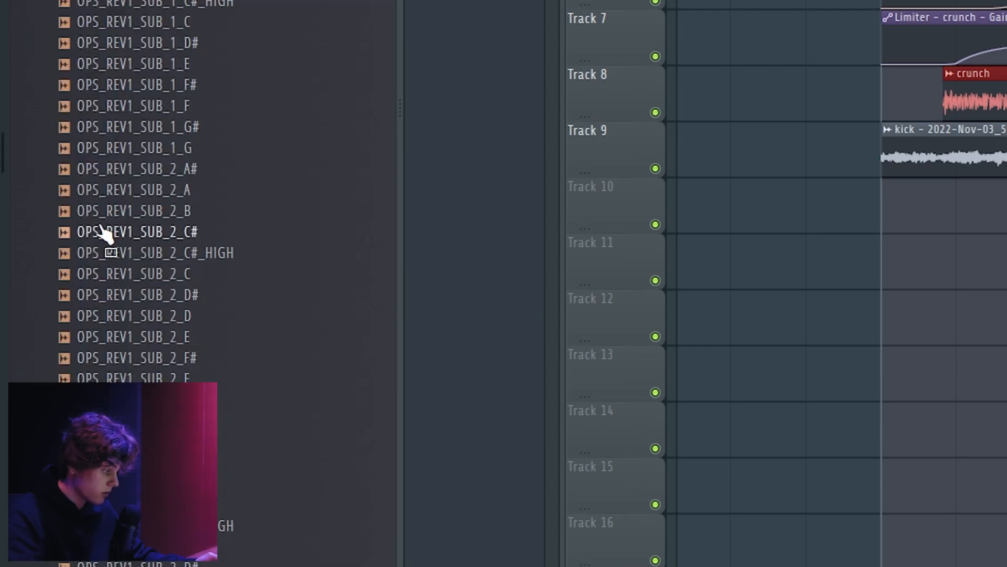
# Audition the G subs and place OPS_REV1_SUB_1_G on Track 10 at the start of the kick.
pyautogui.click(156, 108)
pyautogui.click(153, 147)
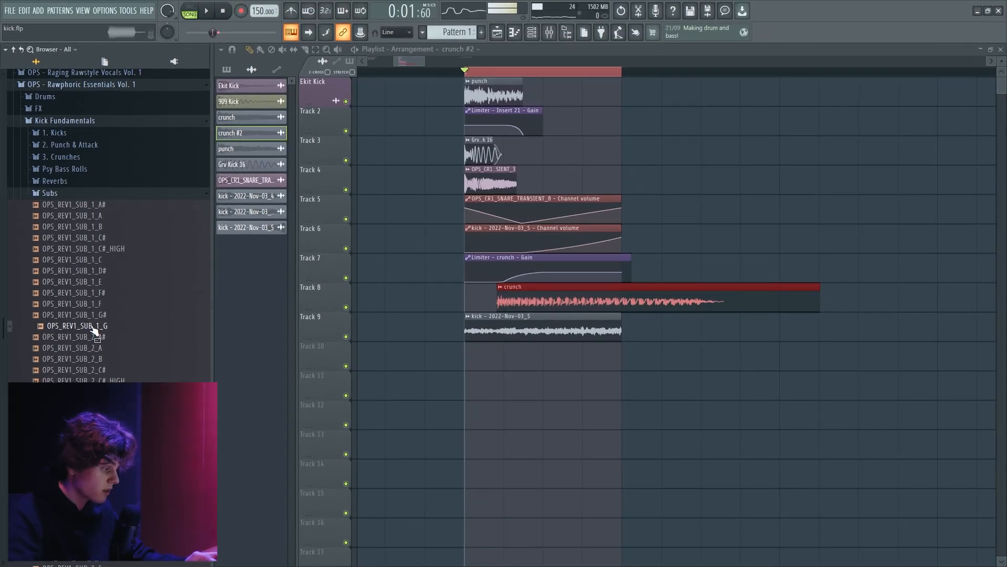
pyautogui.press('space')
pyautogui.press('space')
pyautogui.click(93, 328)
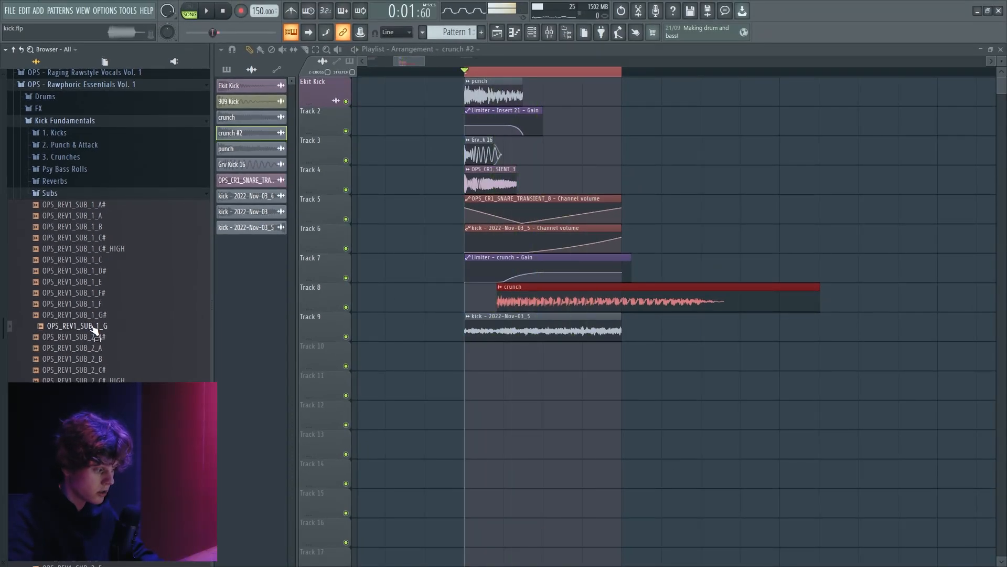
pyautogui.moveTo(120, 334); pyautogui.dragTo(475, 357)
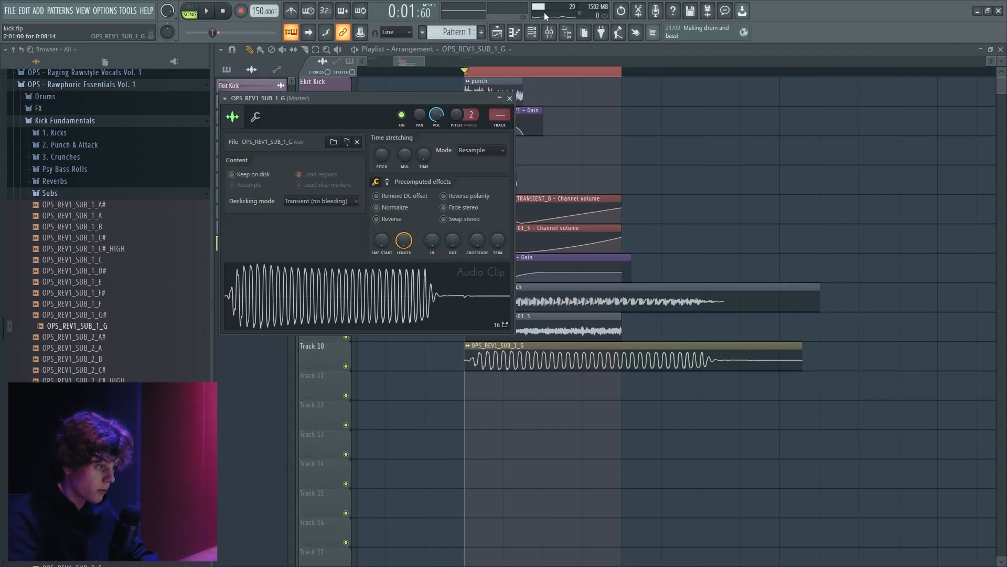
# Route the new sub clip to insert 25, the crunch #2 mixer track.
pyautogui.click(548, 32)
pyautogui.rightClick(502, 124)
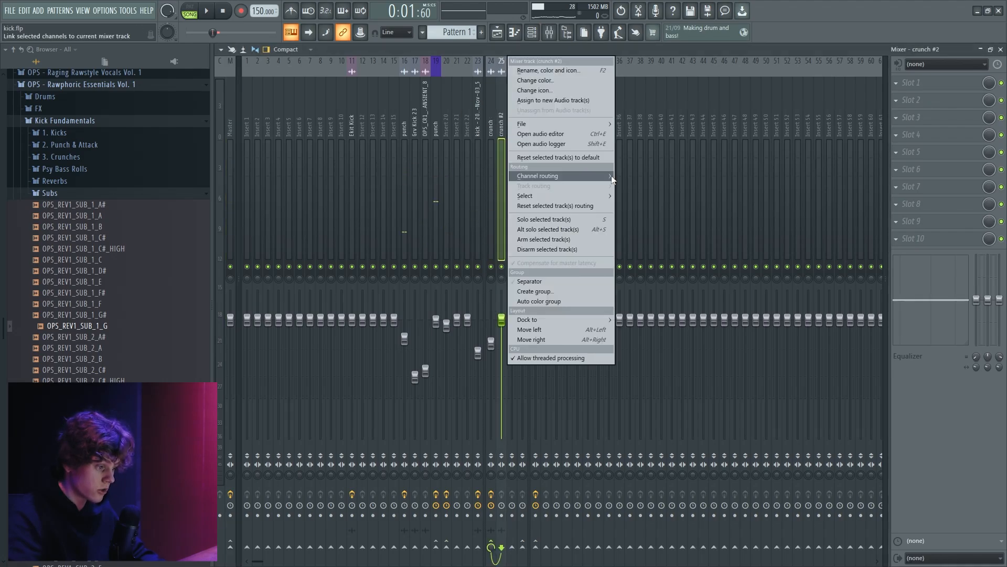
pyautogui.click(611, 205)
# Lower the sub layer's fader on insert 25 to about -15.3 dB while comparing it soloed and in the full kick.
pyautogui.press('space')
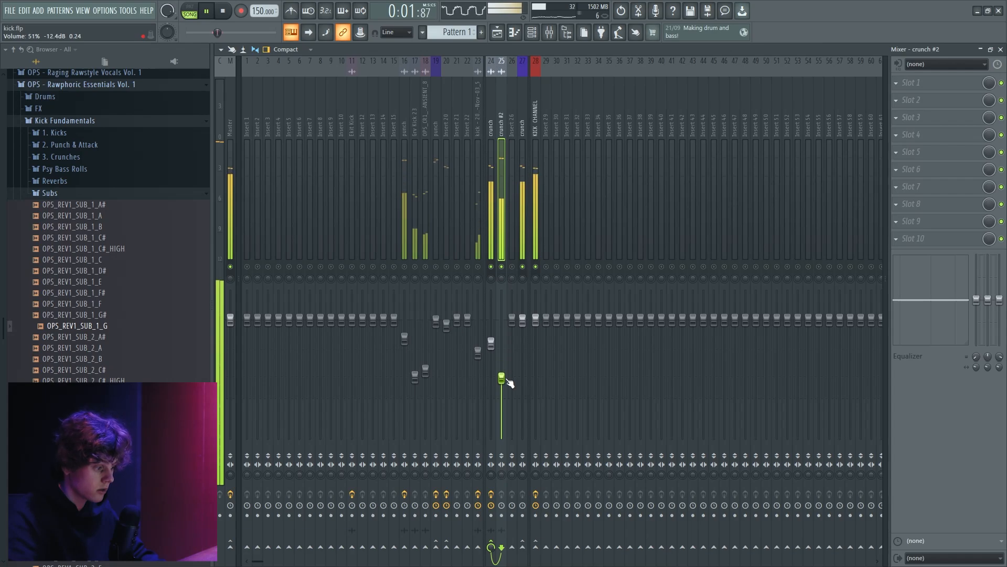
pyautogui.rightClick(502, 268)
pyautogui.moveTo(500, 360); pyautogui.dragTo(501, 382)
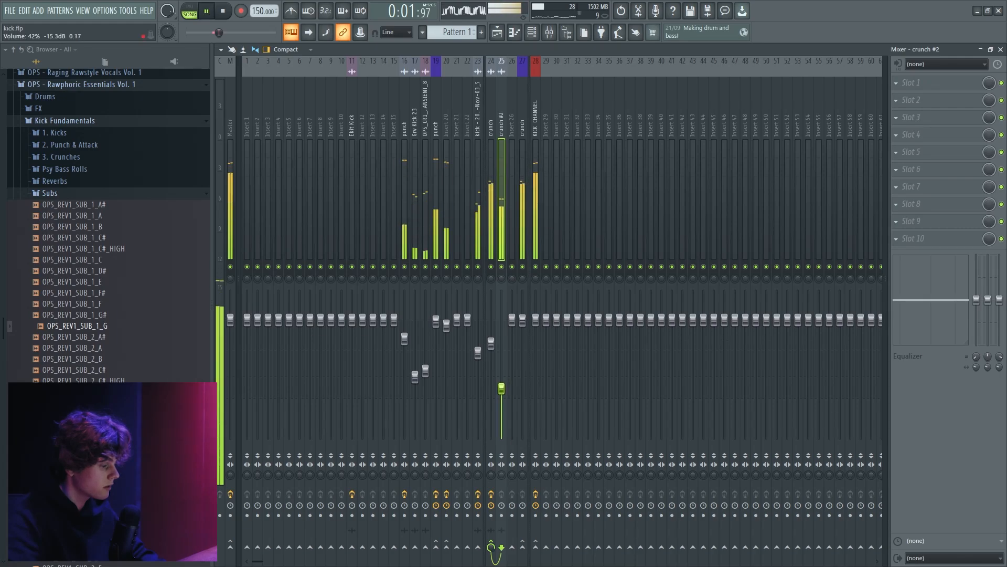
pyautogui.press('space')
# Try OPS_REV1_SUB_2_G and OPS_REV1_SUB_3_G as the Track 10 sub sample, and switch back to OPS_REV1_SUB_1_G.
pyautogui.press('F5')
pyautogui.scroll(-3, 367, 210)
pyautogui.scroll(-4, 110, 368)
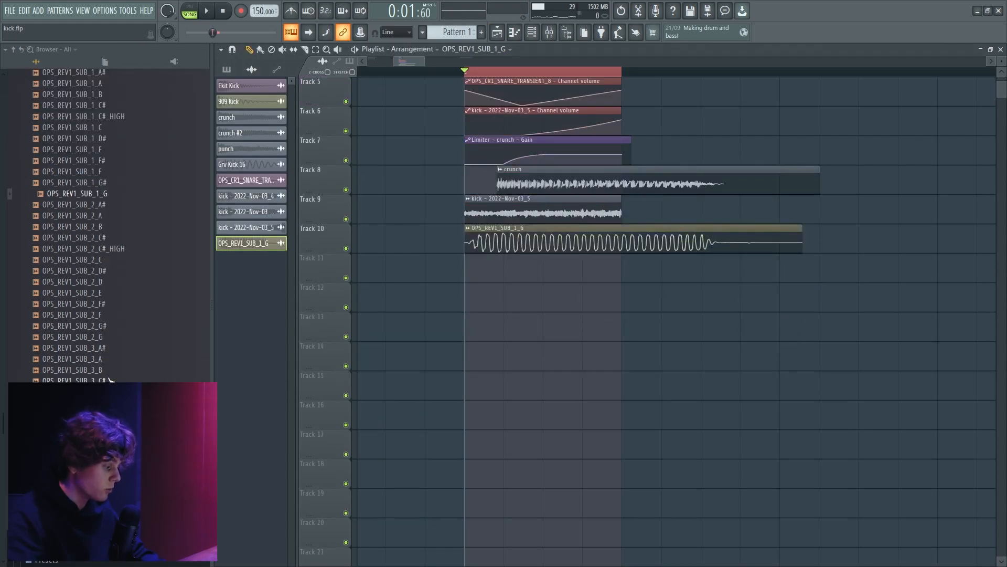
pyautogui.rightClick(114, 340)
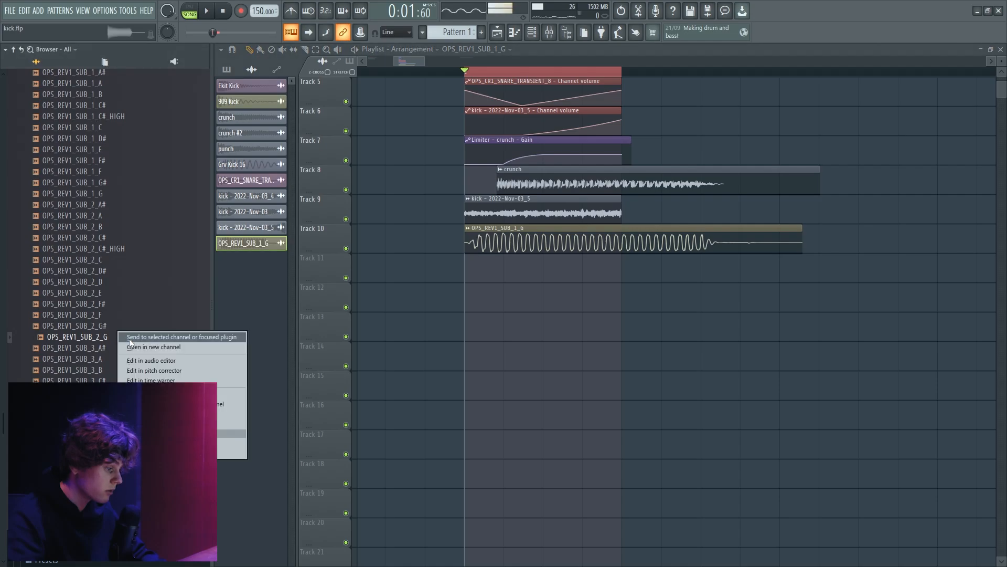
pyautogui.click(119, 342)
pyautogui.press('space')
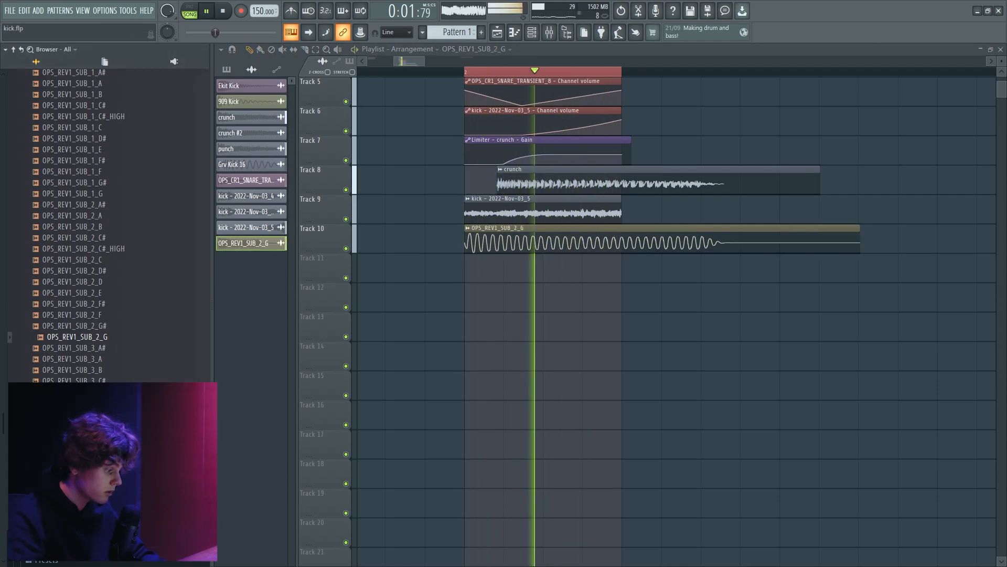
pyautogui.rightClick(118, 479)
pyautogui.click(126, 437)
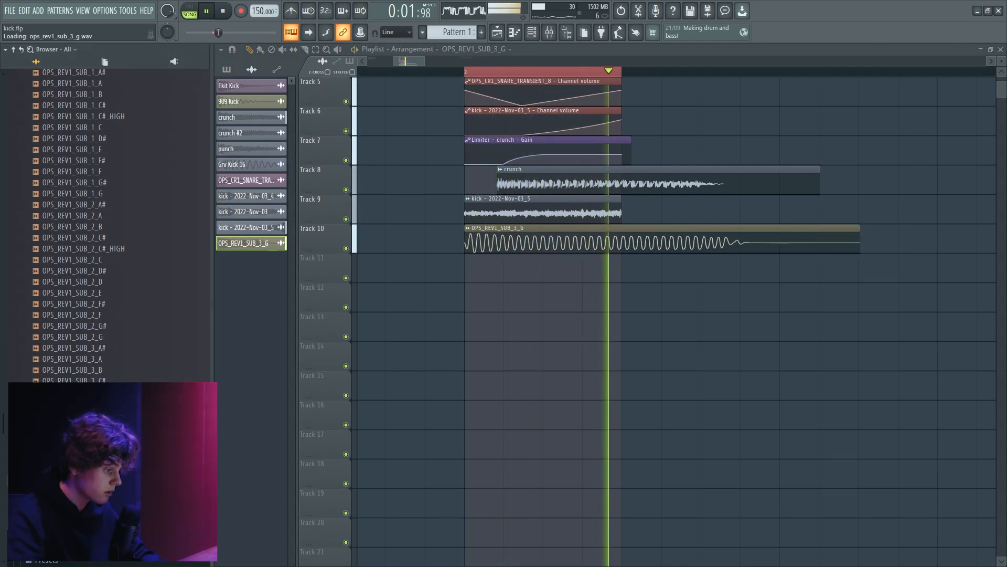
pyautogui.rightClick(114, 193)
pyautogui.click(180, 202)
pyautogui.moveTo(492, 236); pyautogui.dragTo(510, 244)
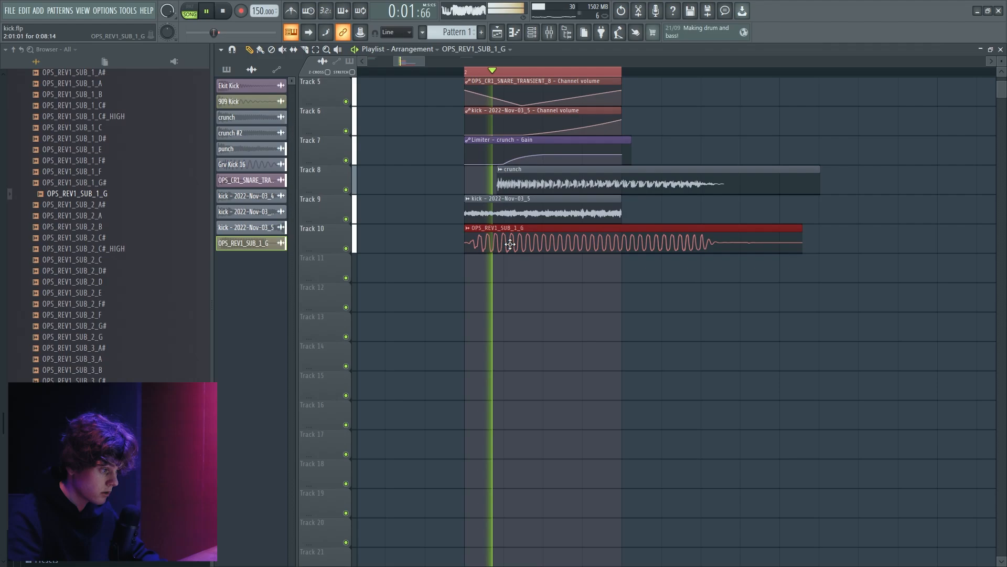
# Solo the sub layer on insert 25 to check it together with the crunch during playback.
pyautogui.click(549, 32)
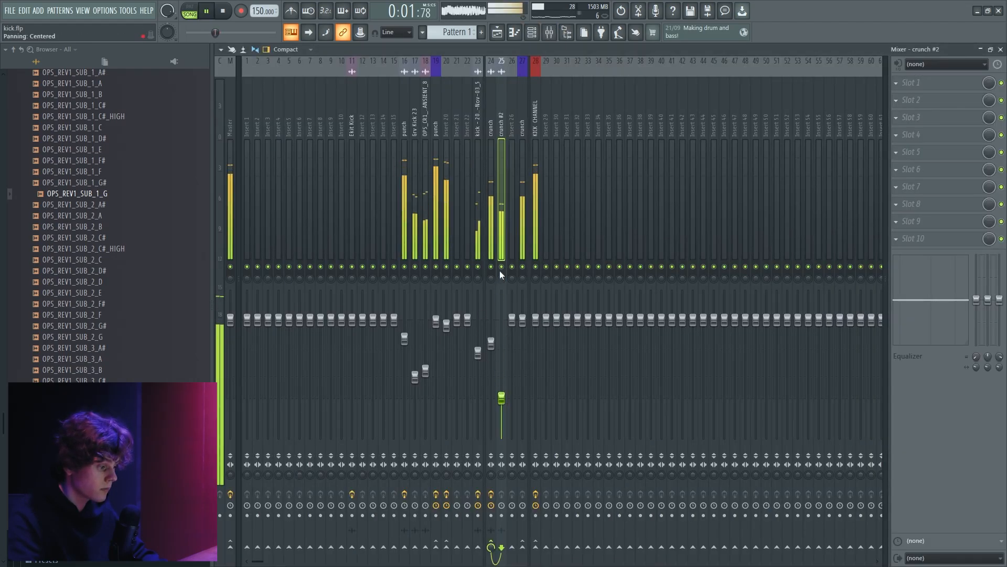
pyautogui.rightClick(501, 266)
pyautogui.click(522, 131)
pyautogui.press('space')
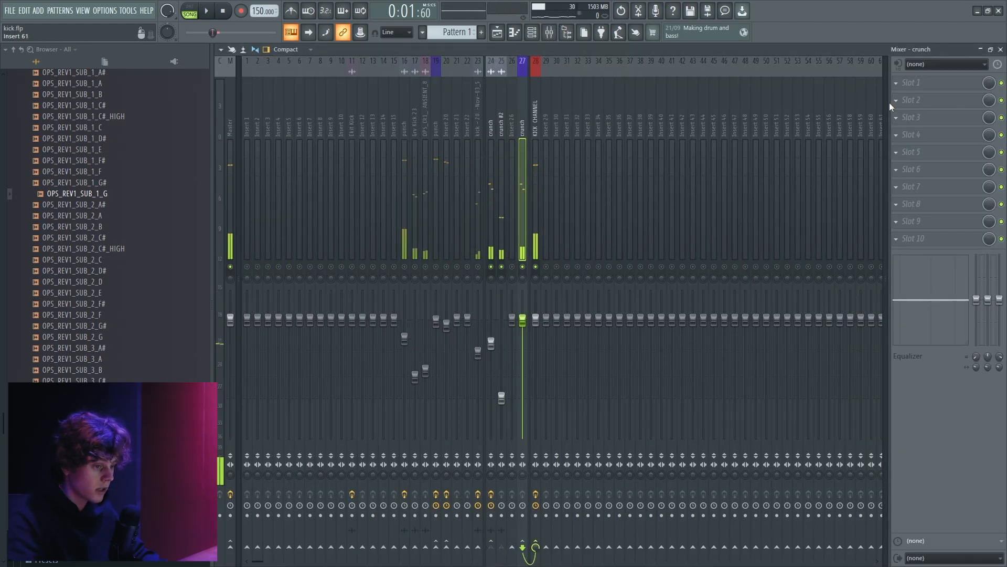
# Load Fruity Limiter into slot 1 of the crunch bus on insert 27 and create an automation clip for its gain.
pyautogui.click(912, 82)
pyautogui.moveTo(923, 96)
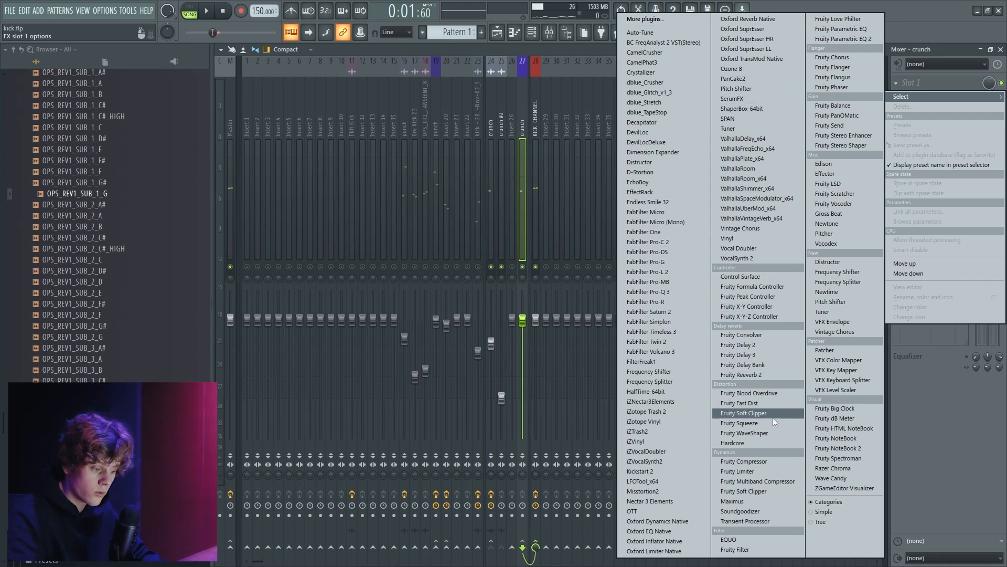
pyautogui.click(740, 471)
pyautogui.rightClick(265, 245)
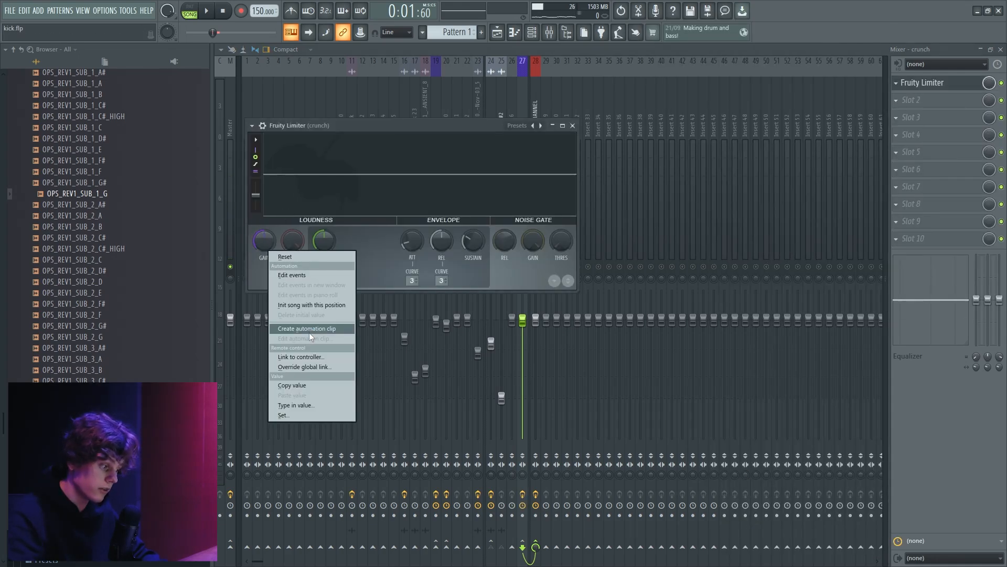
pyautogui.click(310, 330)
# Shape the crunch bus gain automation on Track 11 to stay at minimum during the punch and curve up to a plateau.
pyautogui.click(496, 32)
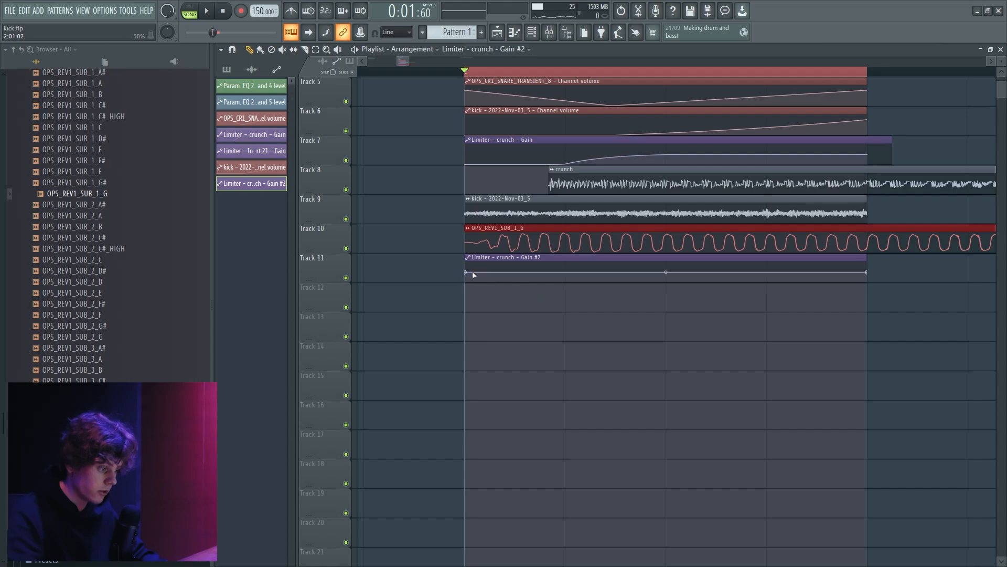
pyautogui.moveTo(473, 273); pyautogui.dragTo(479, 295)
pyautogui.scroll(4, 571, 395)
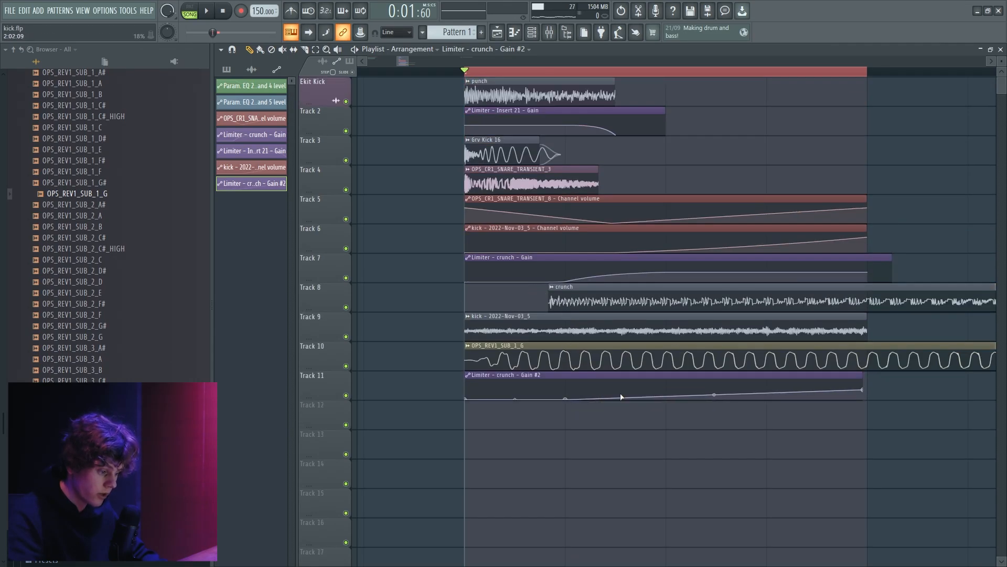
pyautogui.moveTo(717, 393); pyautogui.dragTo(717, 382)
pyautogui.press('space')
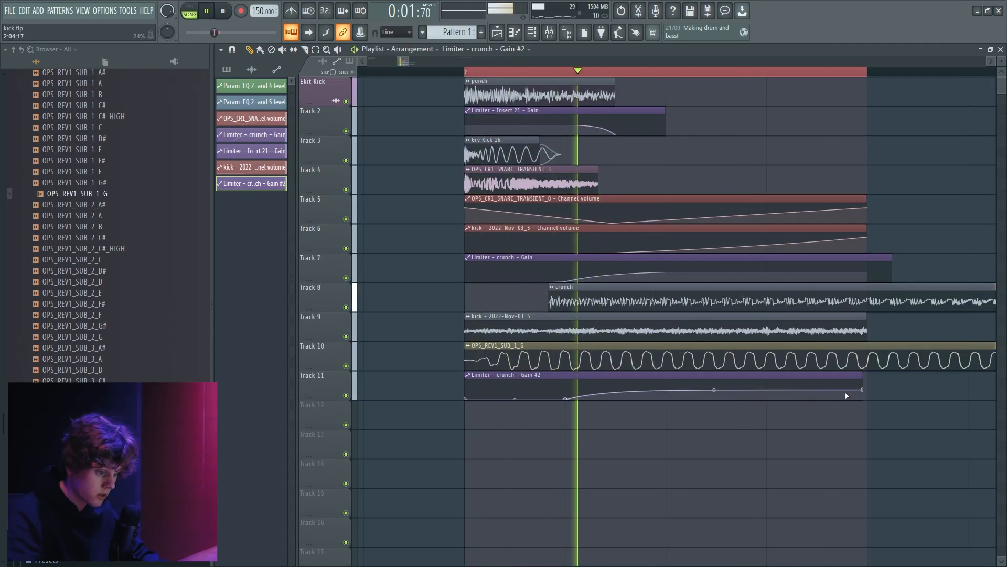
pyautogui.click(871, 391)
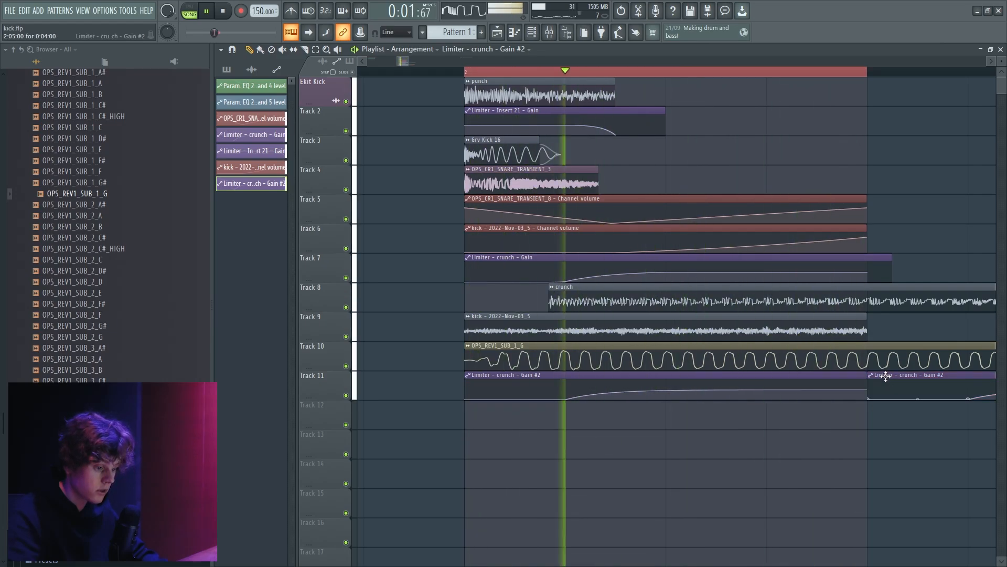
pyautogui.press('space')
# Lower the crunch bus fader on insert 27 slightly during playback, and move KICK CHANNEL's Fruity Limiter up to slot 7.
pyautogui.press('F9')
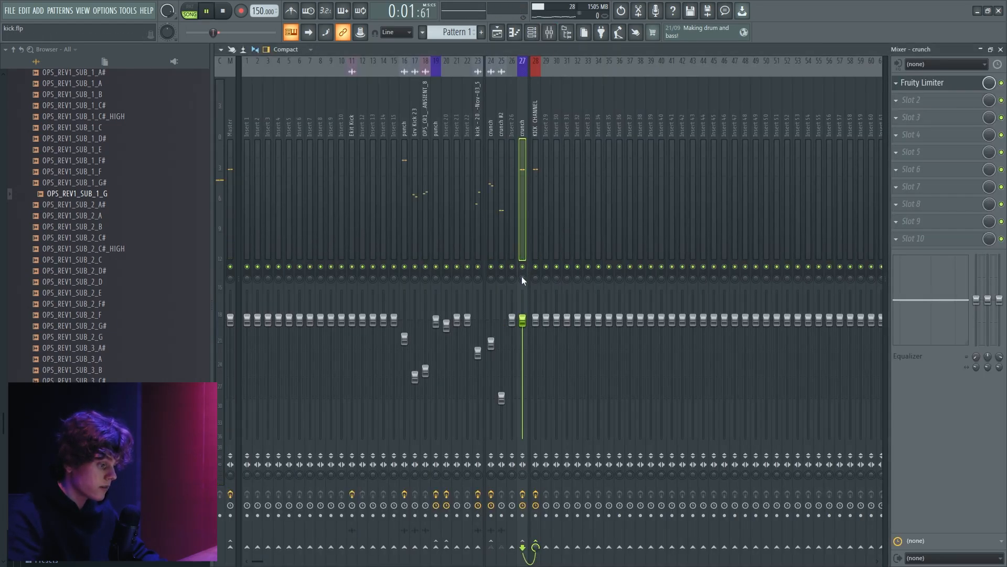
pyautogui.press('space')
pyautogui.click(536, 210)
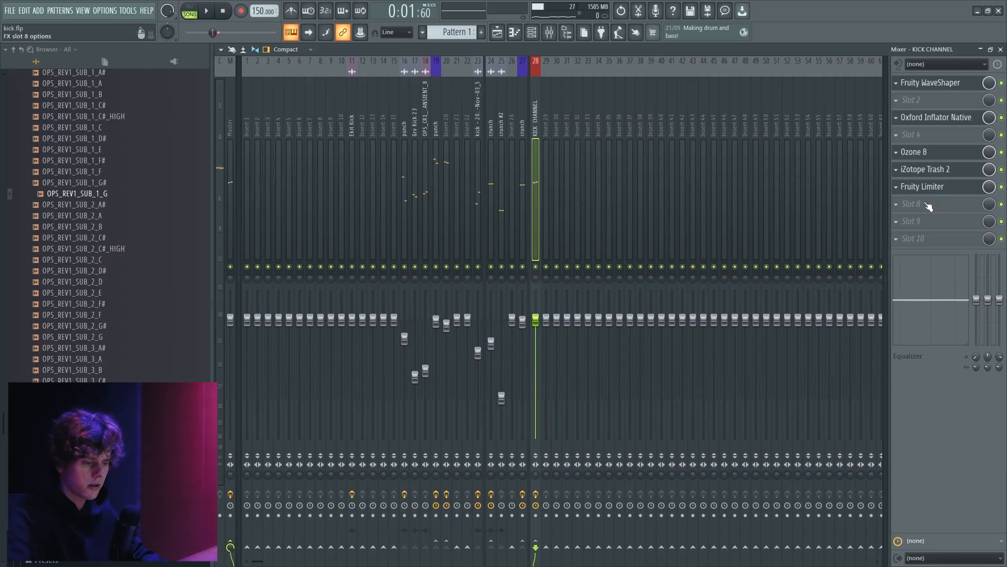
# Load Fruity parametric EQ 2 into slot 9 of KICK CHANNEL and slightly boost the treble during playback.
pyautogui.click(913, 221)
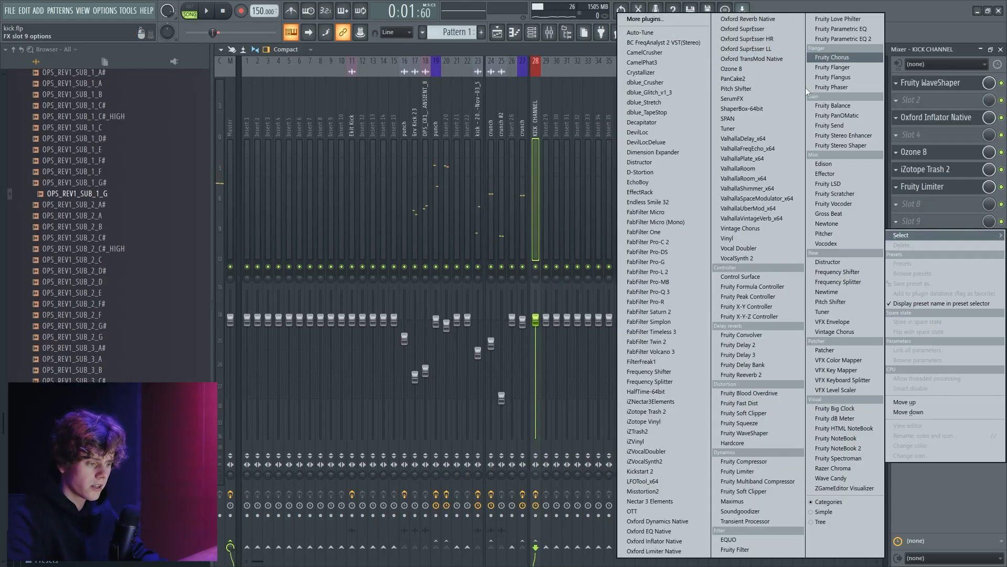
pyautogui.click(843, 39)
pyautogui.press('space')
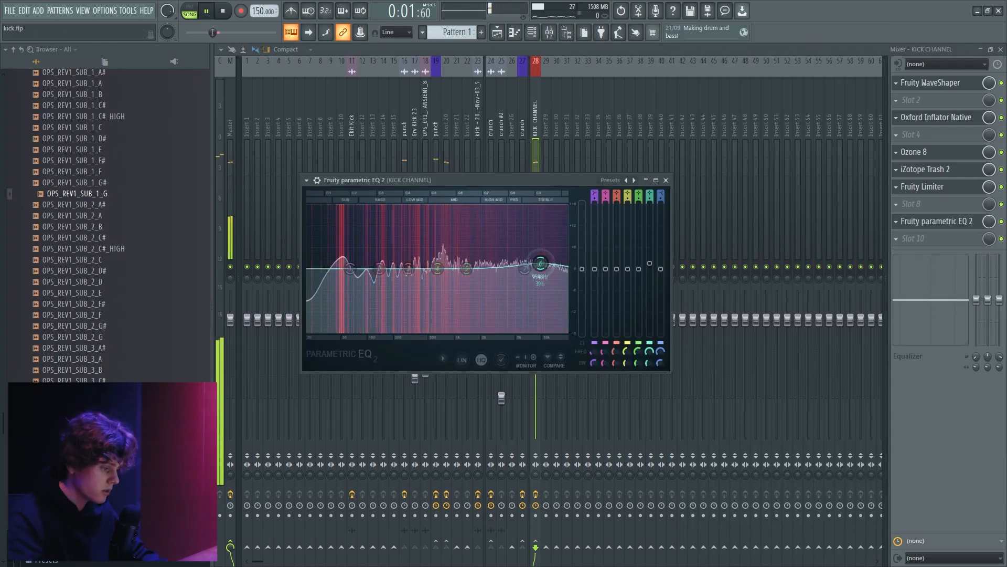
pyautogui.moveTo(562, 264); pyautogui.dragTo(562, 266)
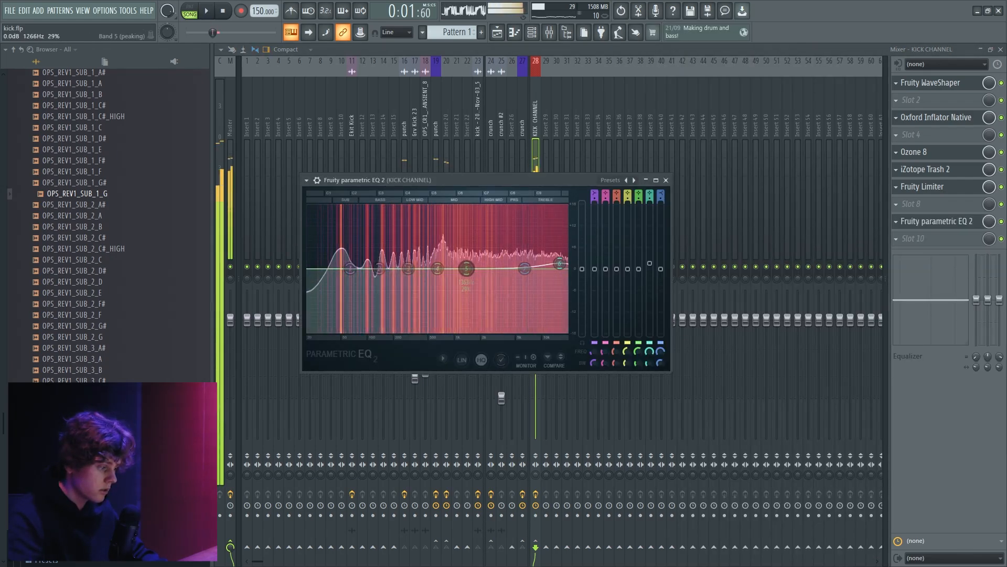
# Cut band 5 of KICK CHANNEL's EQ by 2.1 dB at 724 Hz and check it during playback.
pyautogui.press('space')
pyautogui.moveTo(468, 270); pyautogui.dragTo(447, 278)
pyautogui.press('space')
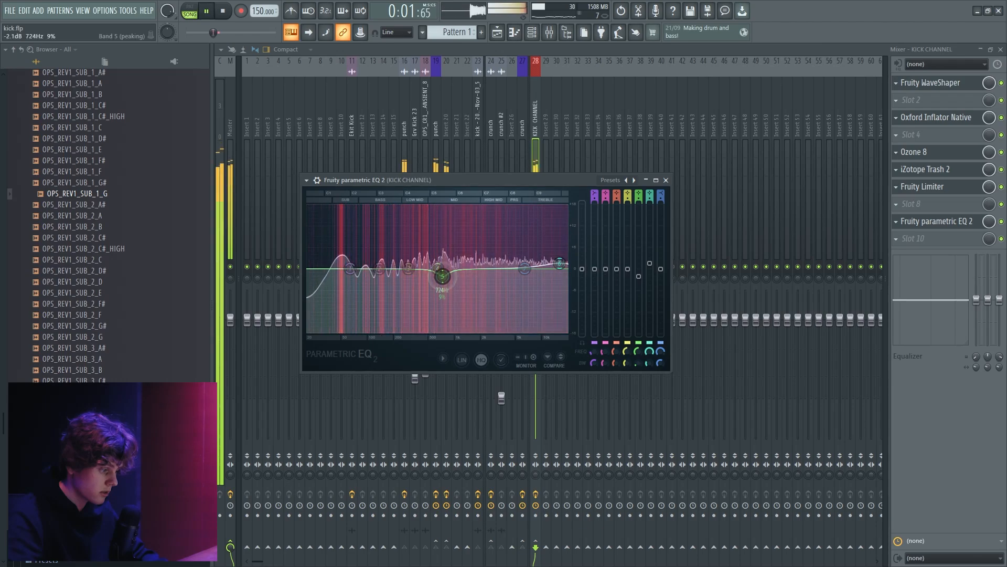
pyautogui.press('space')
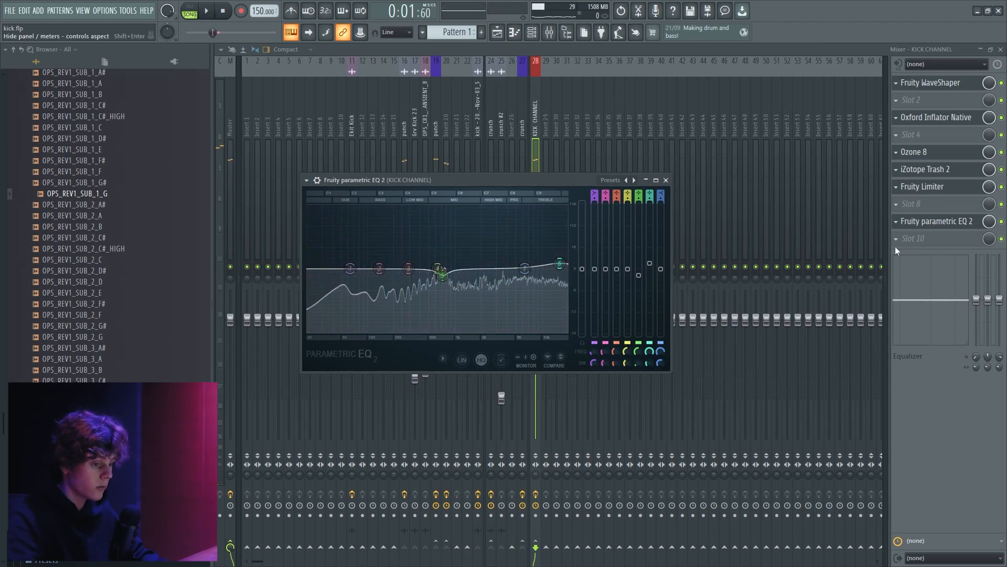
# Load Edison into slot 10 of KICK CHANNEL and extend the playlist's time selection over the kick to half a bar.
pyautogui.click(897, 241)
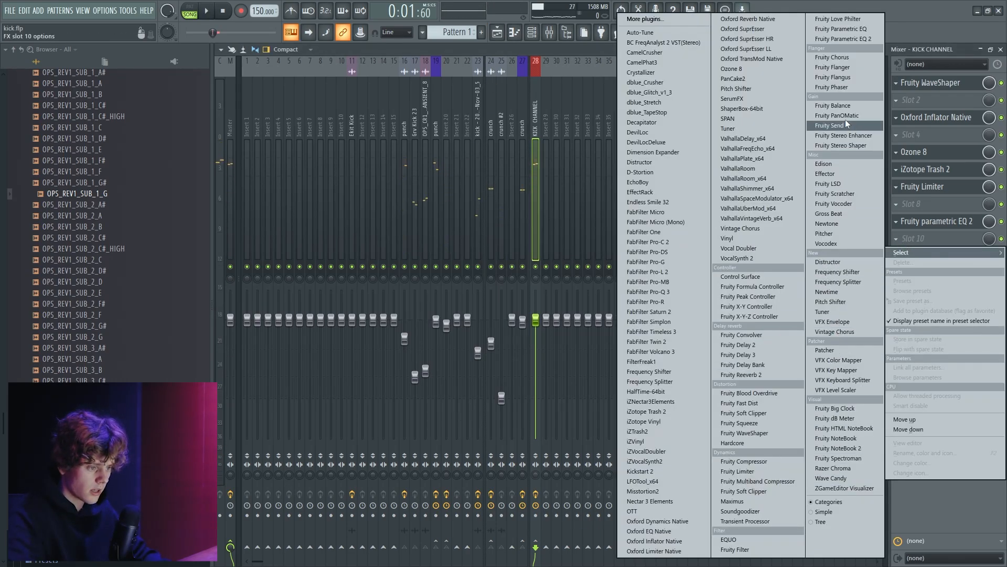
pyautogui.click(838, 163)
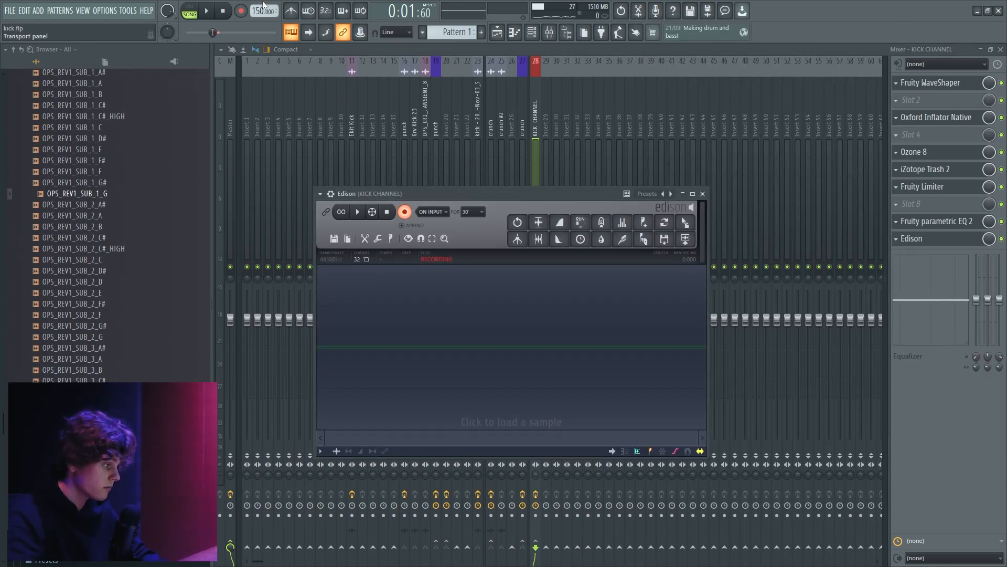
pyautogui.click(503, 37)
pyautogui.moveTo(668, 74); pyautogui.dragTo(886, 82)
pyautogui.scroll(-3, 632, 130)
pyautogui.click(550, 32)
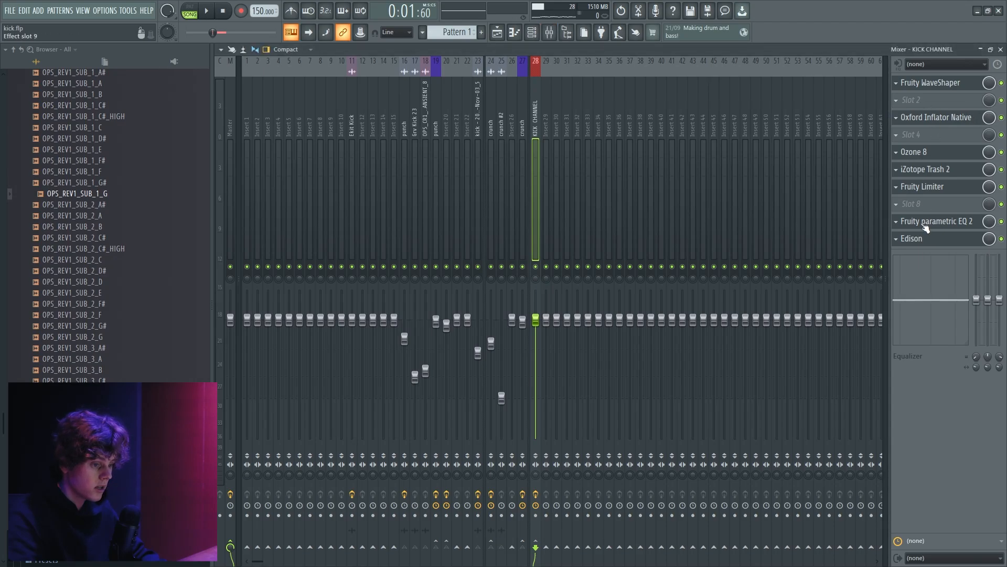
# Record the kick playback into KICK CHANNEL's Edison and delete the audio after the first hit.
pyautogui.click(921, 242)
pyautogui.click(211, 15)
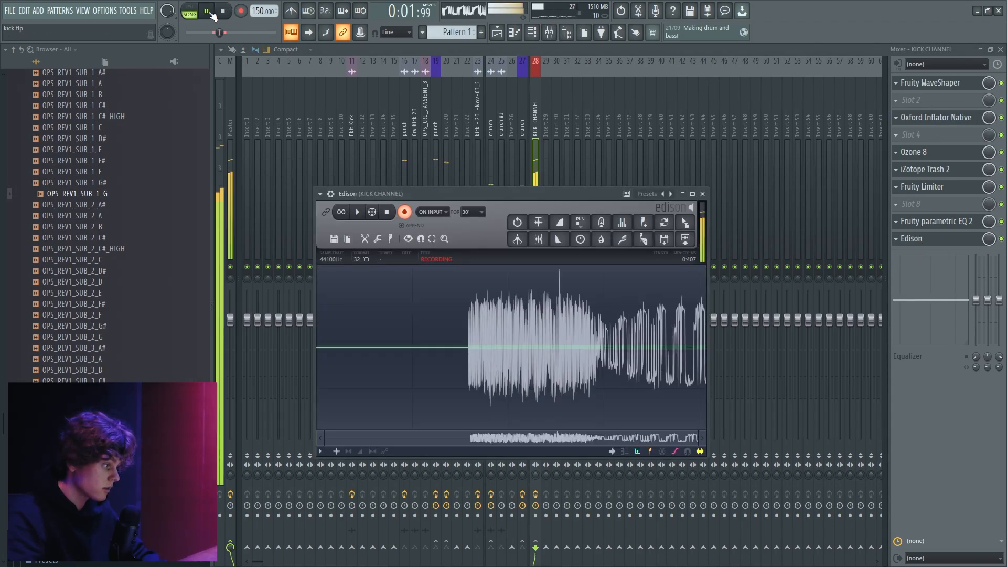
pyautogui.click(211, 15)
pyautogui.click(405, 213)
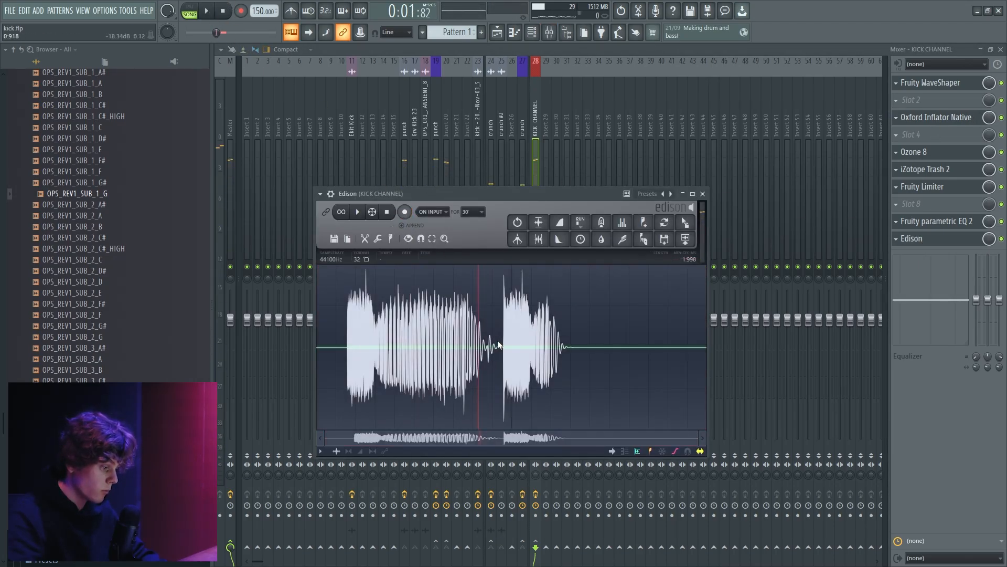
pyautogui.press('Delete')
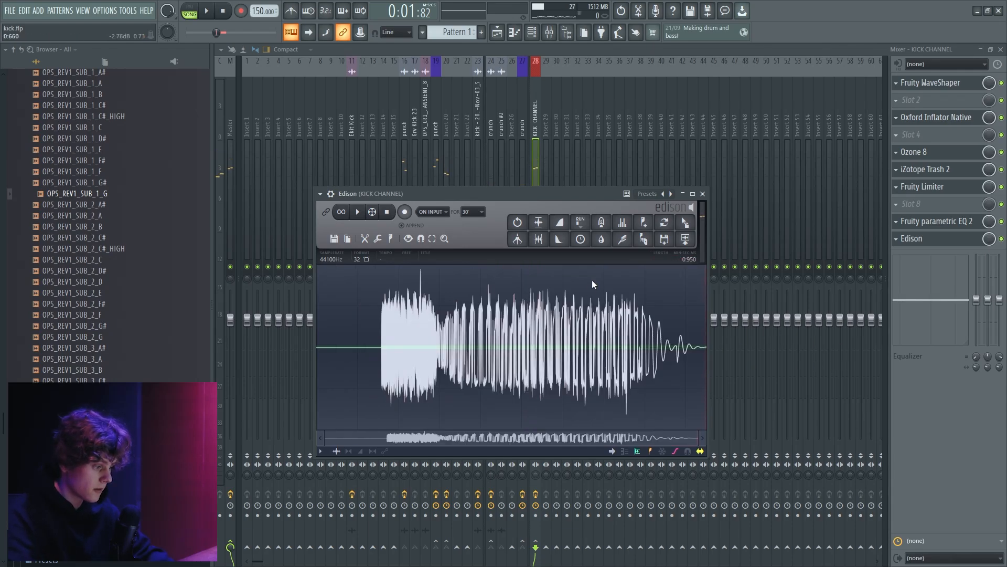
pyautogui.click(540, 240)
# Place the Edison recording as an audio clip on the Ekit Kick track and move it to around bar 5.
pyautogui.moveTo(686, 224); pyautogui.dragTo(772, 155)
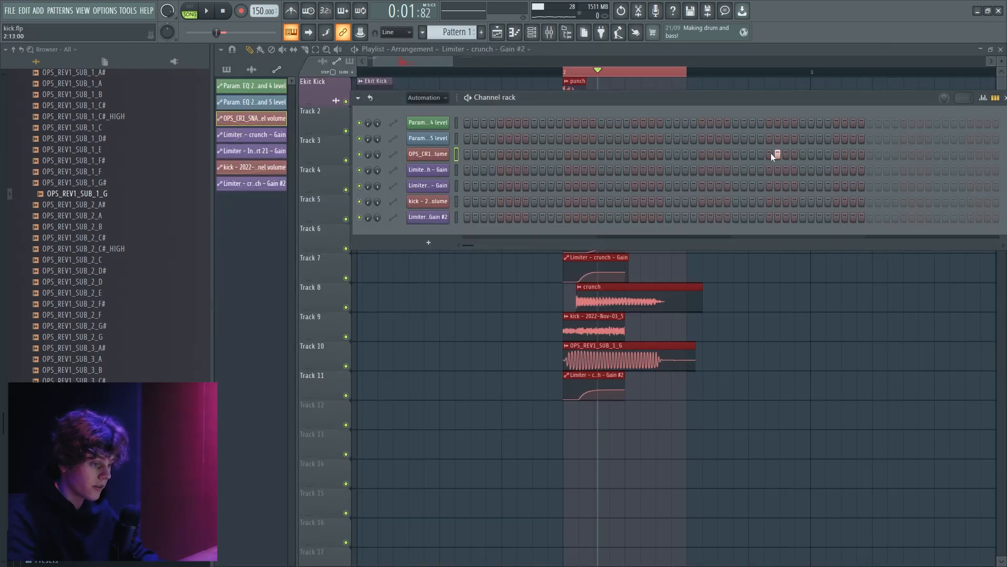
pyautogui.rightClick(776, 154)
pyautogui.click(557, 33)
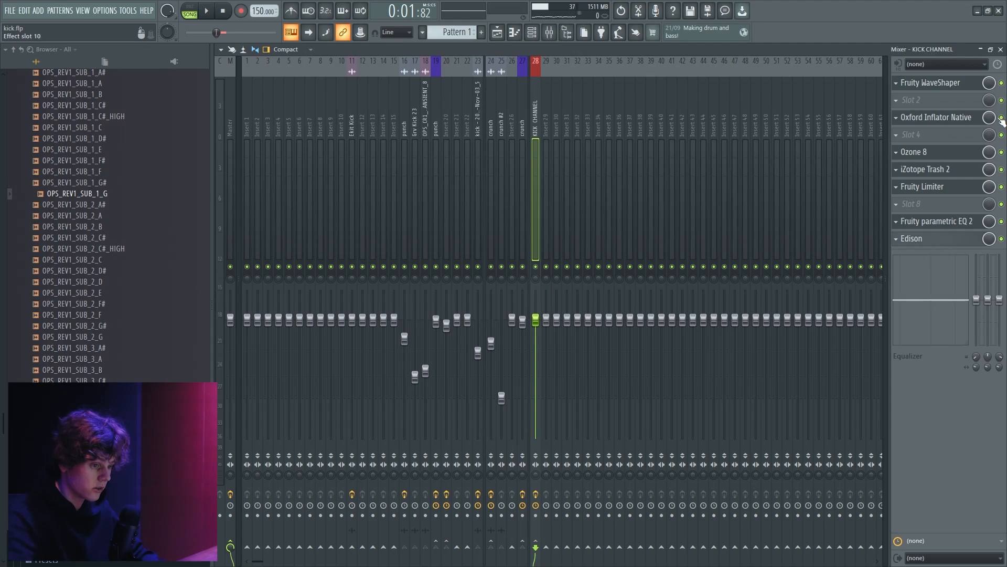
pyautogui.click(913, 238)
pyautogui.click(1001, 49)
pyautogui.moveTo(688, 225); pyautogui.dragTo(819, 93)
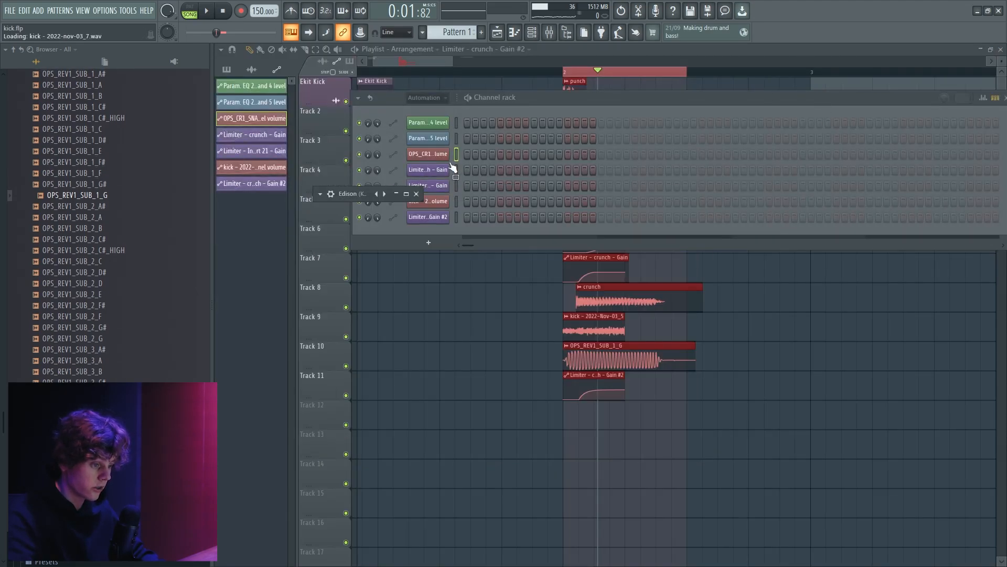
pyautogui.scroll(-3, 485, 170)
pyautogui.scroll(2, 630, 146)
pyautogui.scroll(-3, 677, 149)
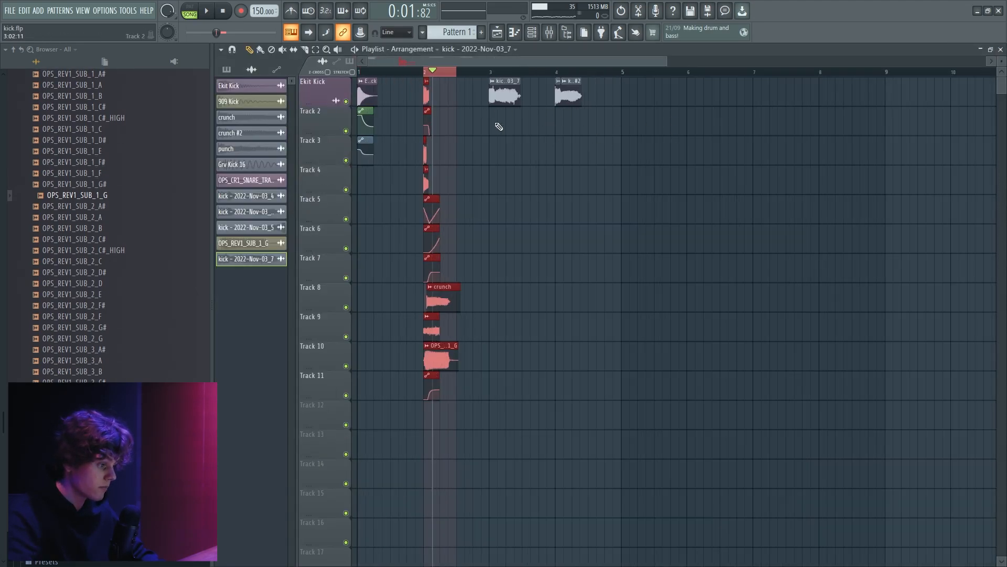
pyautogui.moveTo(499, 126); pyautogui.dragTo(641, 117)
# Play the arrangement, then set the recorded kick clip's Pogo effect to -18% and audition it.
pyautogui.press('space')
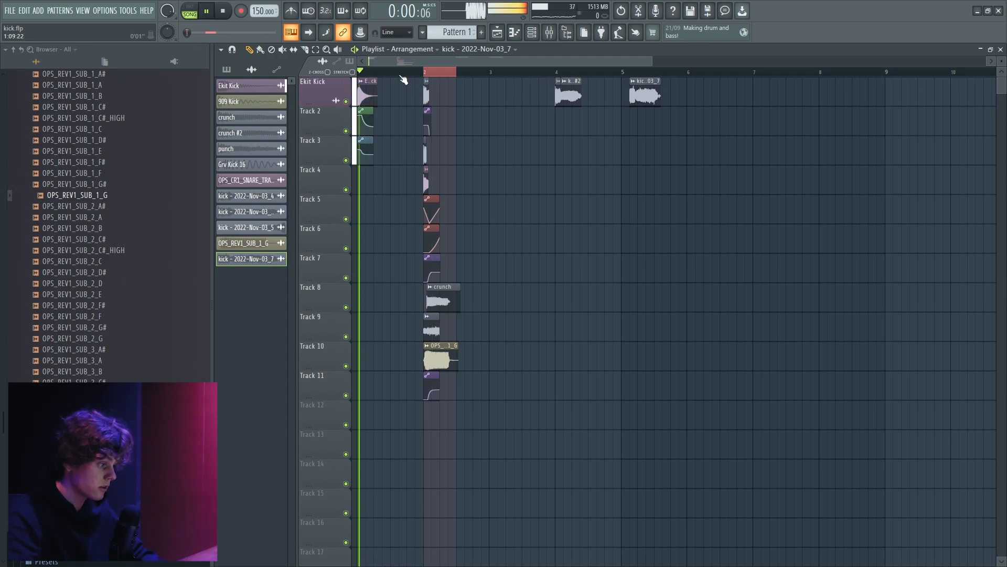
pyautogui.press('space')
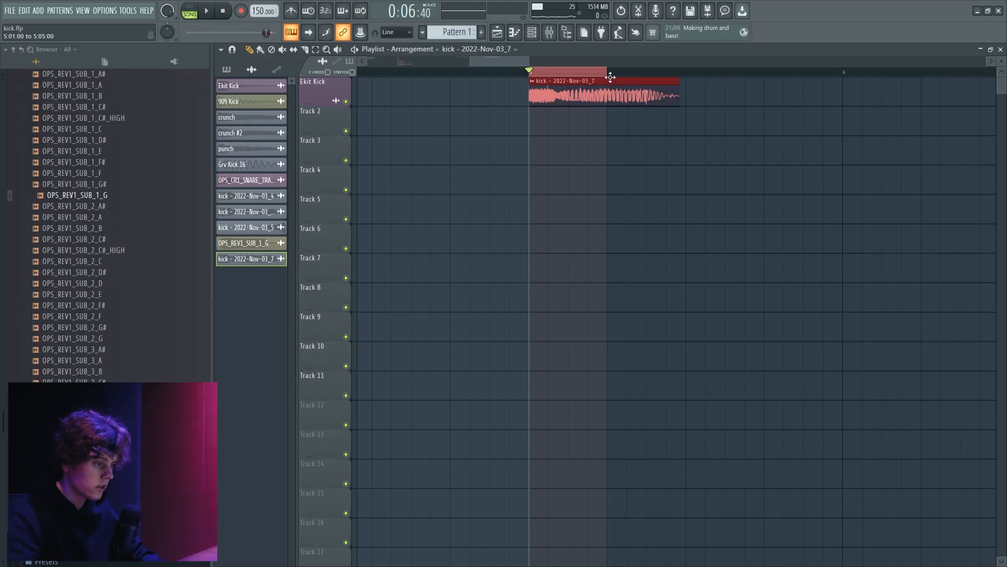
pyautogui.doubleClick(607, 84)
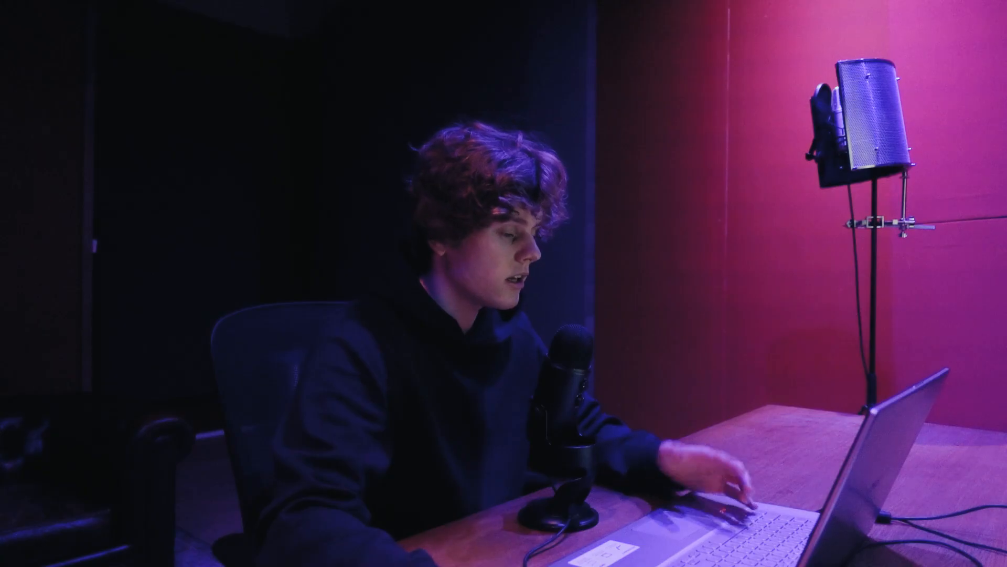
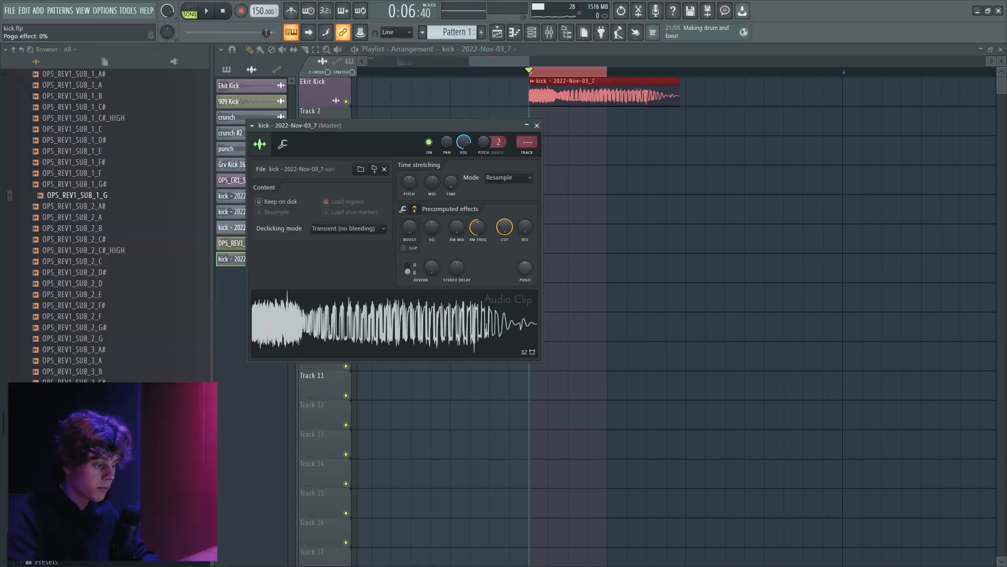
pyautogui.moveTo(525, 267); pyautogui.dragTo(529, 271)
pyautogui.scroll(-5, 742, 266)
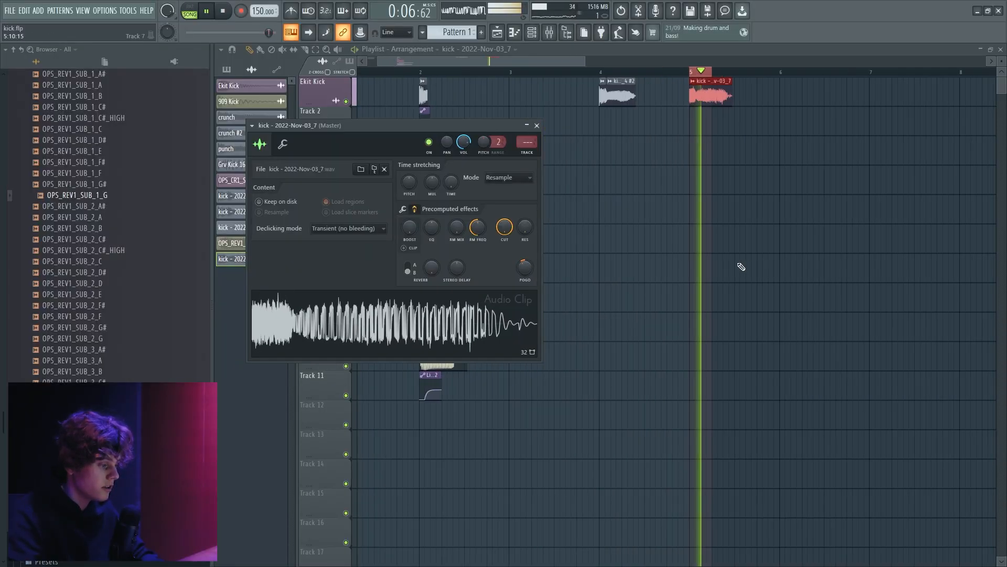
pyautogui.press('space')
# Reopen the recorded kick clip's settings and audition its Pogo effect in the loop at bar 5.
pyautogui.click(455, 94)
pyautogui.rightClick(462, 96)
pyautogui.scroll(5, 505, 110)
pyautogui.moveTo(509, 97); pyautogui.dragTo(625, 294)
pyautogui.scroll(-4, 649, 205)
pyautogui.scroll(4, 801, 105)
pyautogui.doubleClick(789, 93)
pyautogui.press('space')
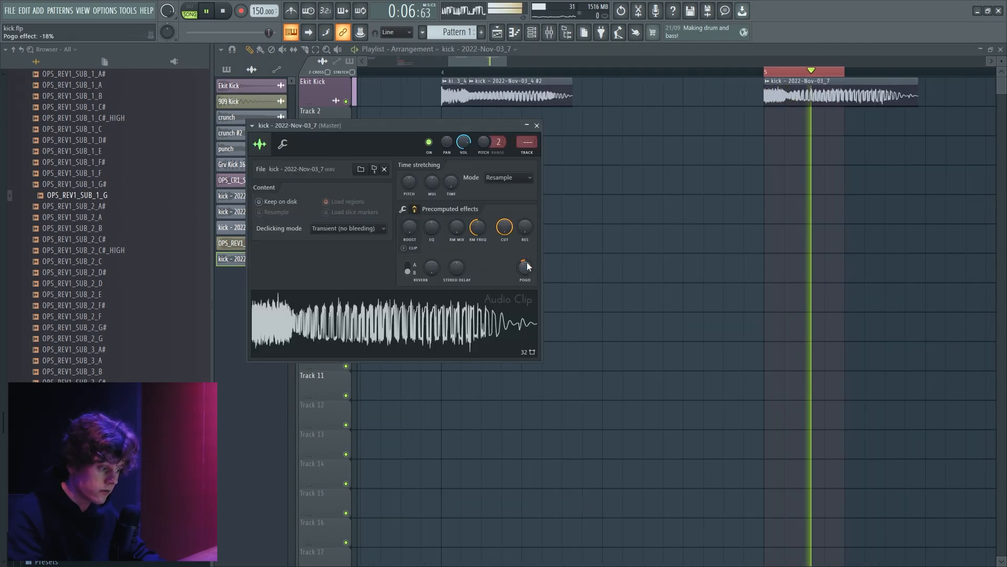
pyautogui.scroll(-4, 648, 184)
pyautogui.click(742, 199)
pyautogui.rightClick(741, 198)
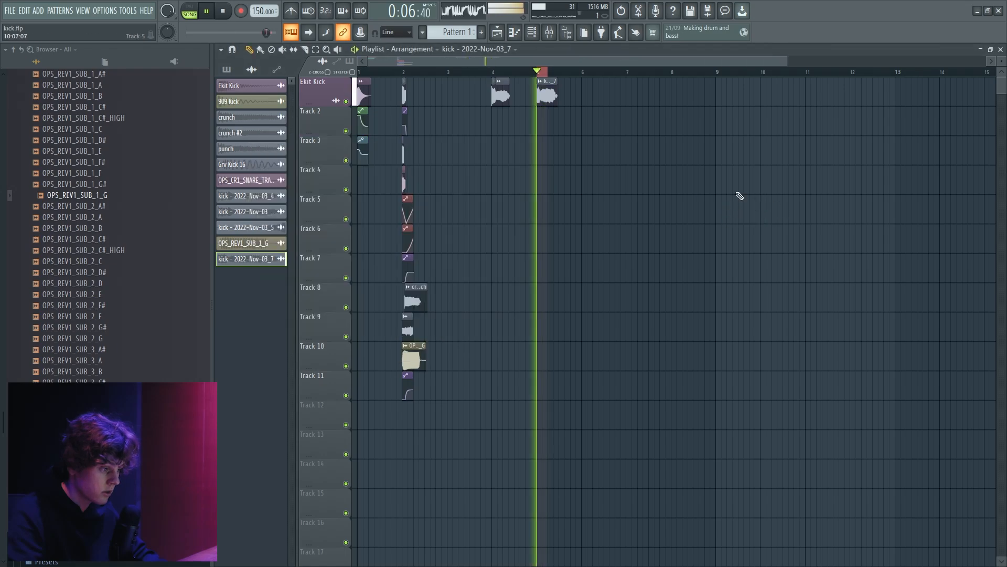
# Vary the recorded kick clip's Pogo effect during playback, trying values such as -2% and -48%.
pyautogui.scroll(5, 555, 128)
pyautogui.doubleClick(556, 99)
pyautogui.press('space')
pyautogui.moveTo(526, 268); pyautogui.dragTo(527, 270)
pyautogui.press('space')
pyautogui.scroll(10, 526, 269)
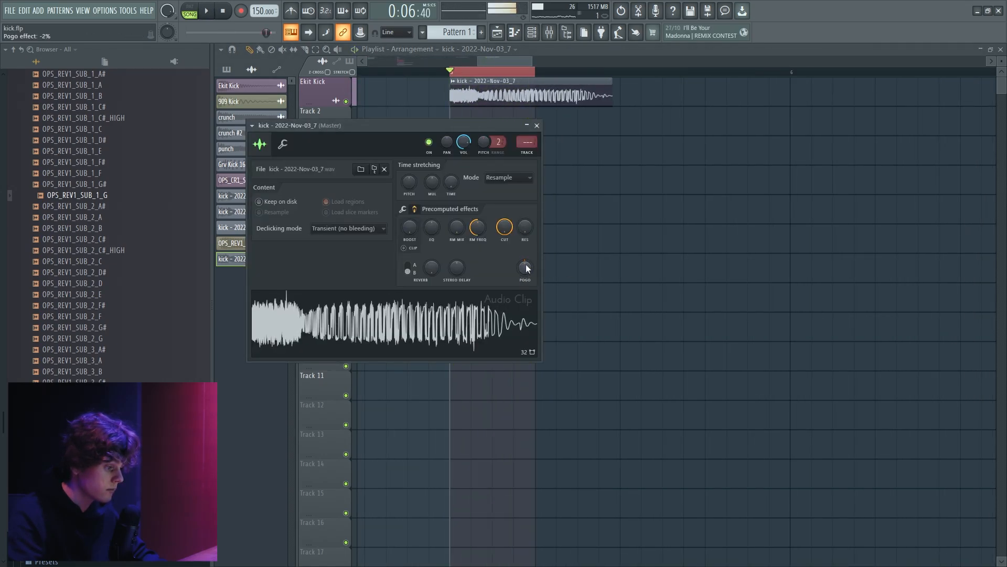
pyautogui.scroll(-15, 528, 273)
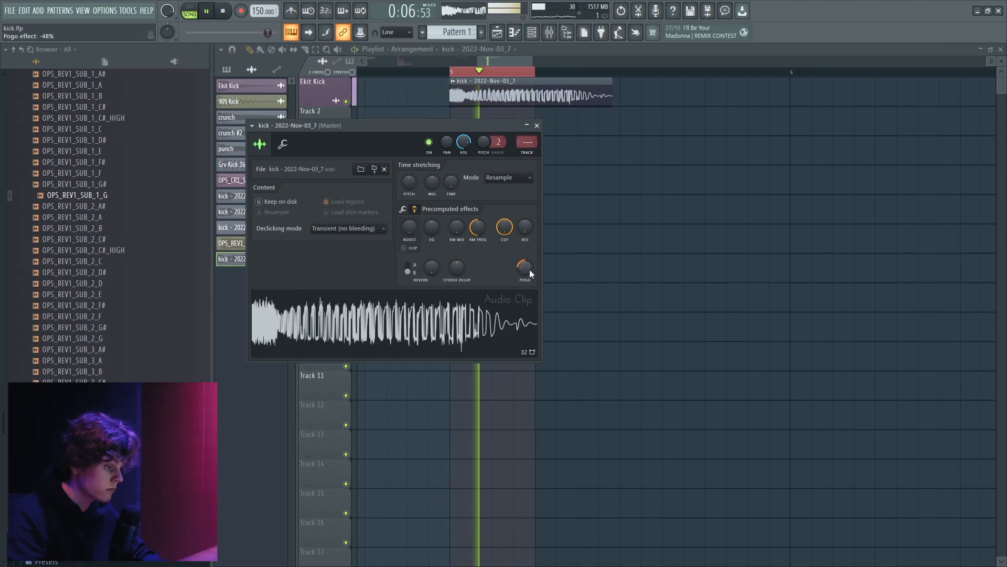
pyautogui.scroll(6, 530, 270)
pyautogui.press('space')
# Delete the recorded kick clip at bar 5 from the Ekit Kick track.
pyautogui.scroll(-5, 700, 237)
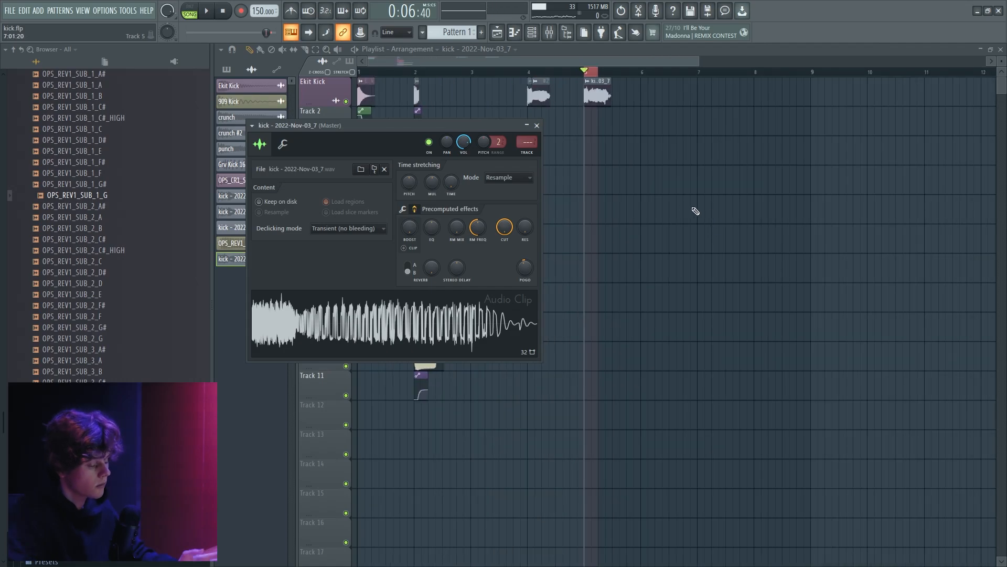
pyautogui.click(693, 210)
pyautogui.rightClick(687, 213)
pyautogui.rightClick(600, 102)
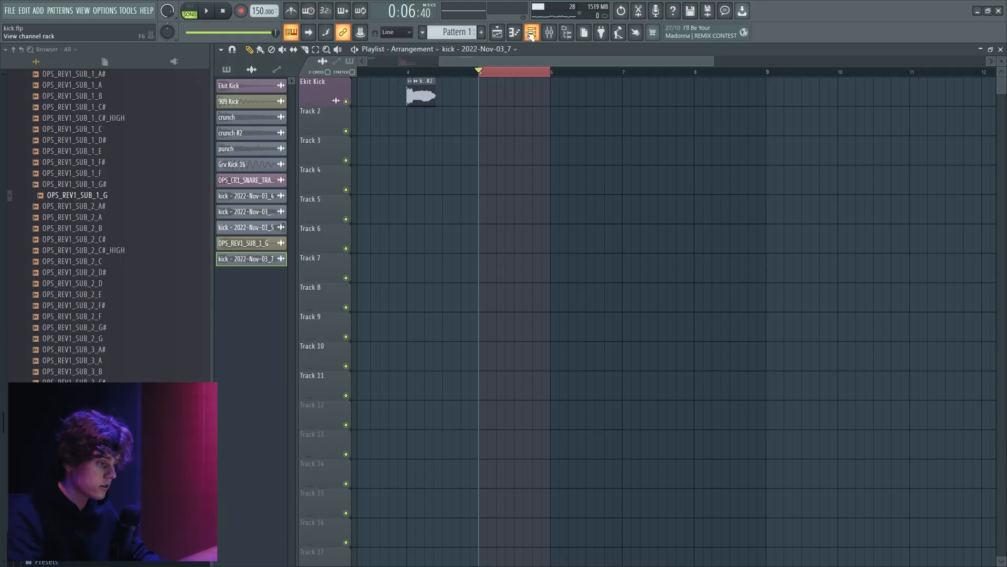
# Show the unsorted channels in the channel rack and look through the instruments available for insertion.
pyautogui.press('F6')
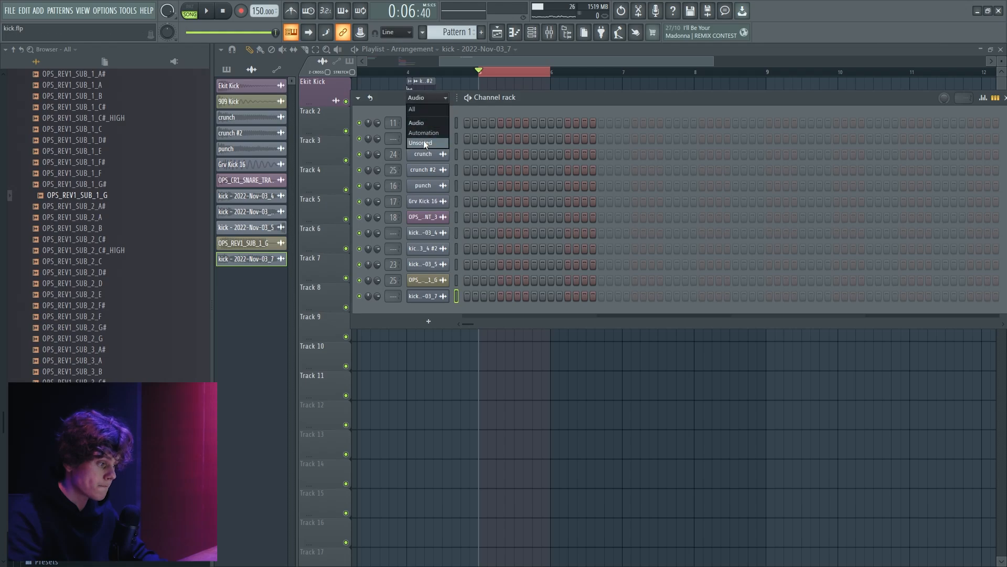
pyautogui.click(424, 142)
pyautogui.rightClick(439, 128)
pyautogui.moveTo(502, 203)
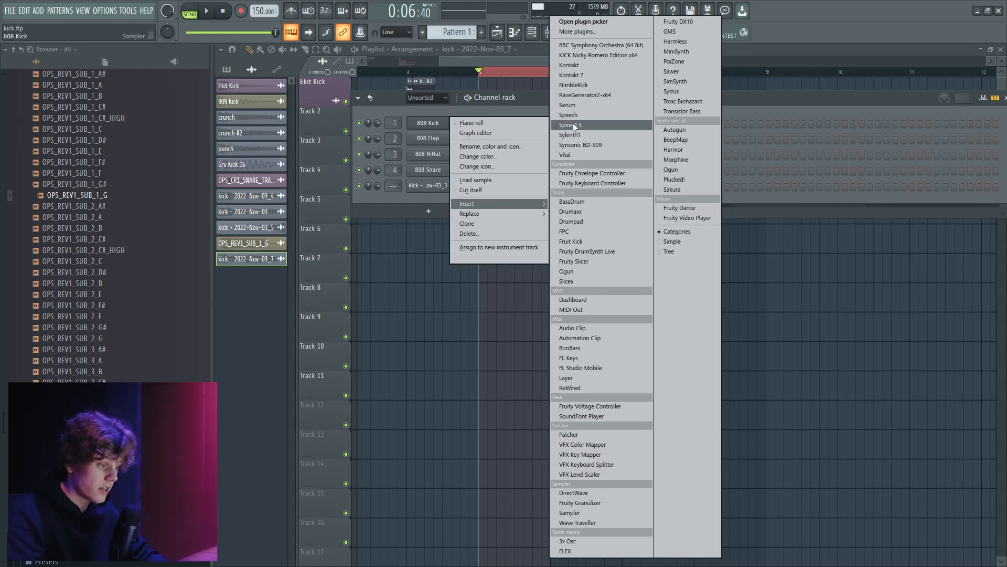
pyautogui.click(507, 75)
pyautogui.press('F6')
# Set the time selection to the first beat of bar 1 over the Ekit Kick clip and play it.
pyautogui.scroll(-3, 674, 122)
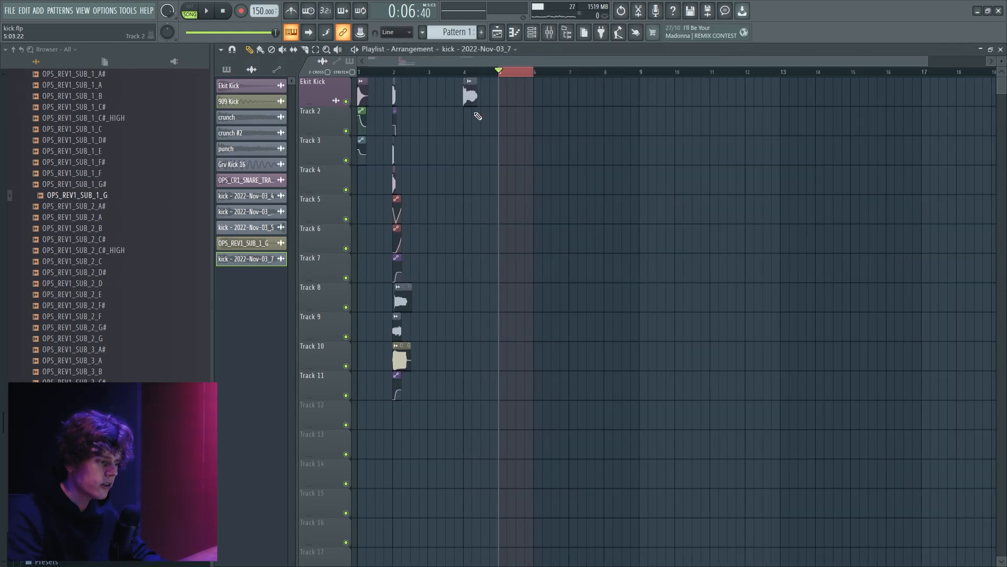
pyautogui.scroll(4, 375, 120)
pyautogui.scroll(3, 353, 121)
pyautogui.moveTo(407, 74); pyautogui.dragTo(361, 74)
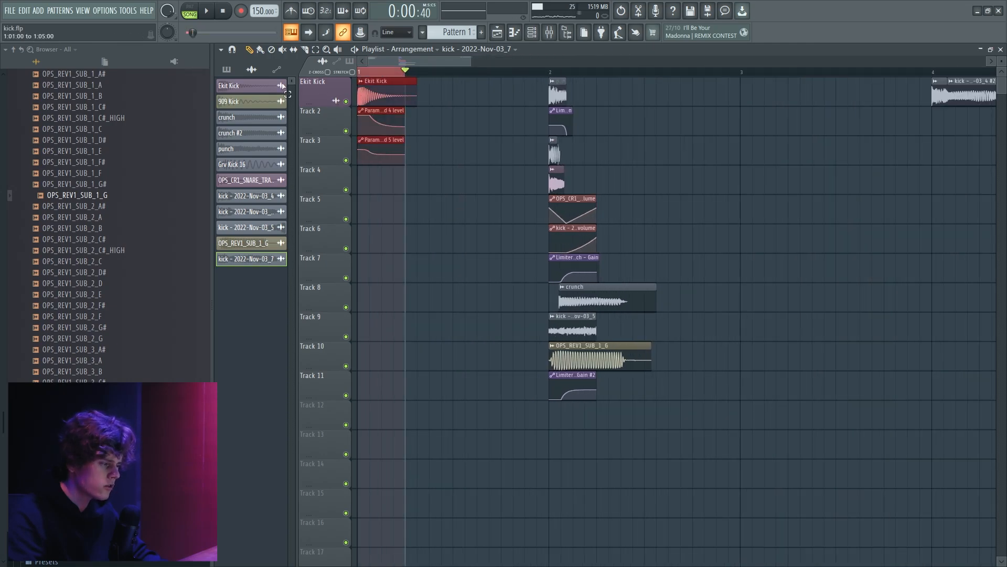
pyautogui.scroll(4, 387, 81)
pyautogui.press('space')
# Copy the Ekit Kick insert's mixer track state with its effects chain onto insert 39.
pyautogui.click(550, 32)
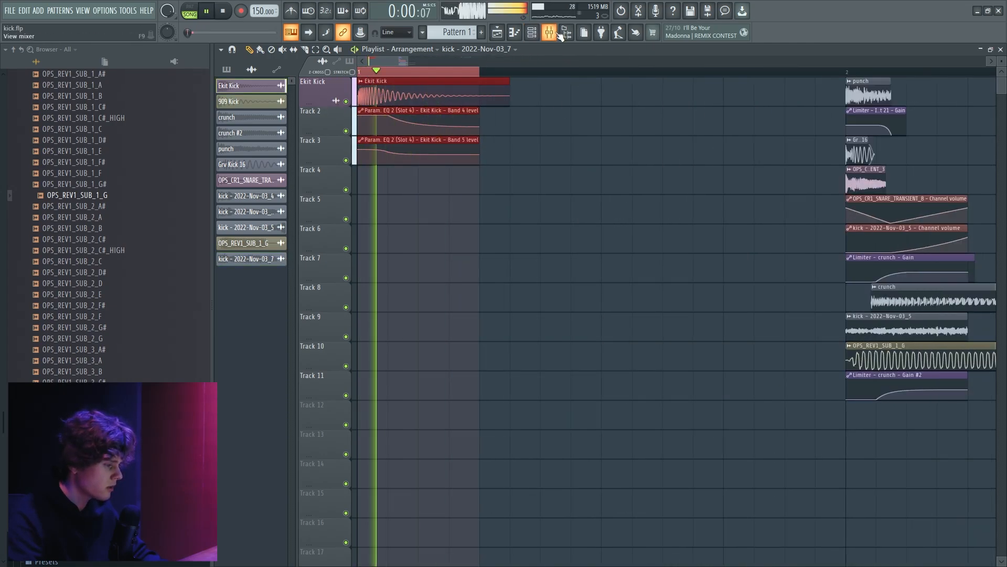
pyautogui.press('space')
pyautogui.rightClick(353, 124)
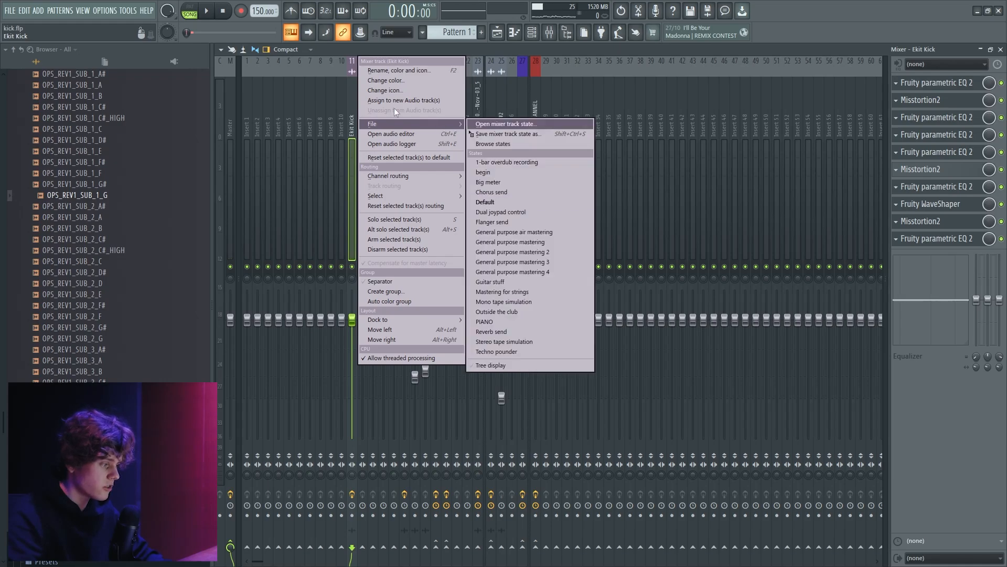
pyautogui.moveTo(503, 134); pyautogui.dragTo(655, 118)
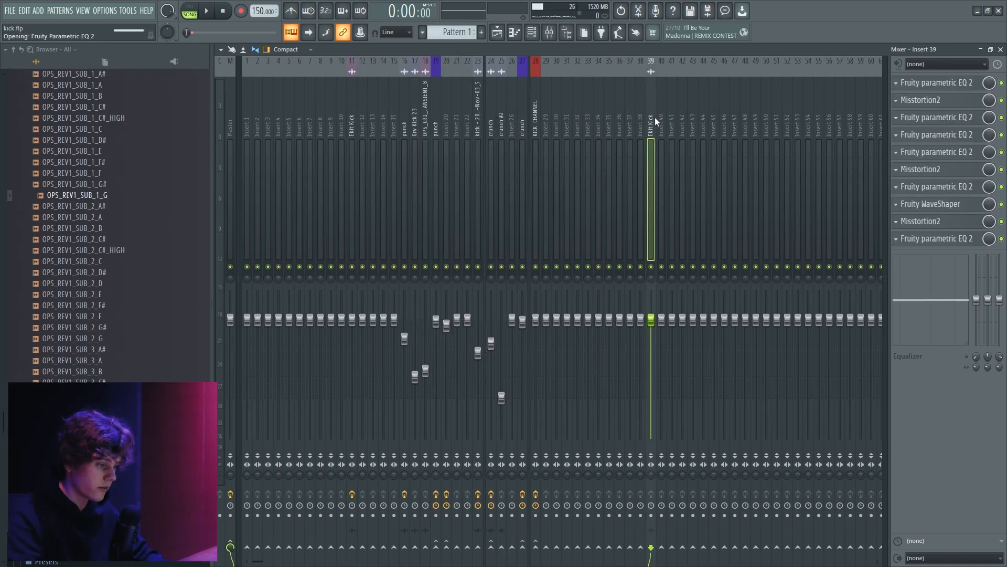
pyautogui.click(519, 34)
pyautogui.scroll(6, 401, 150)
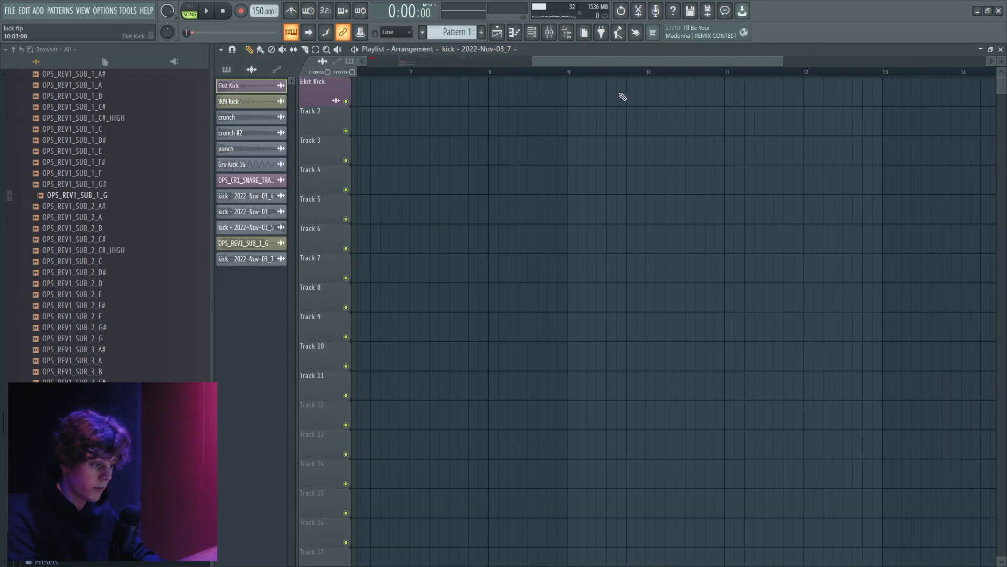
pyautogui.rightClick(572, 82)
pyautogui.rightClick(585, 94)
pyautogui.scroll(-5, 636, 106)
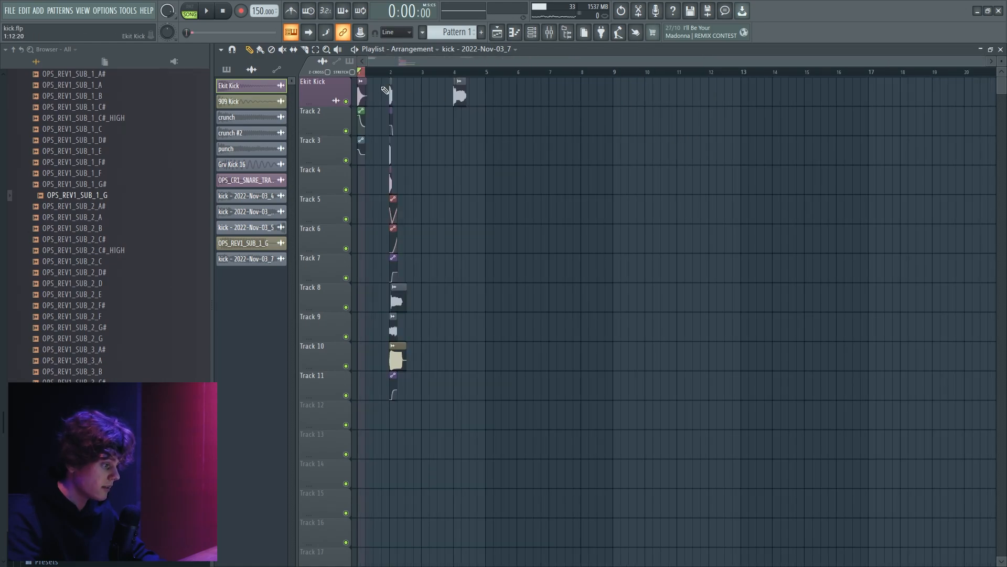
# Place the Ekit Kick clip at bar 9, make it unique, and route its channel to mixer insert 39.
pyautogui.click(616, 81)
pyautogui.click(642, 151)
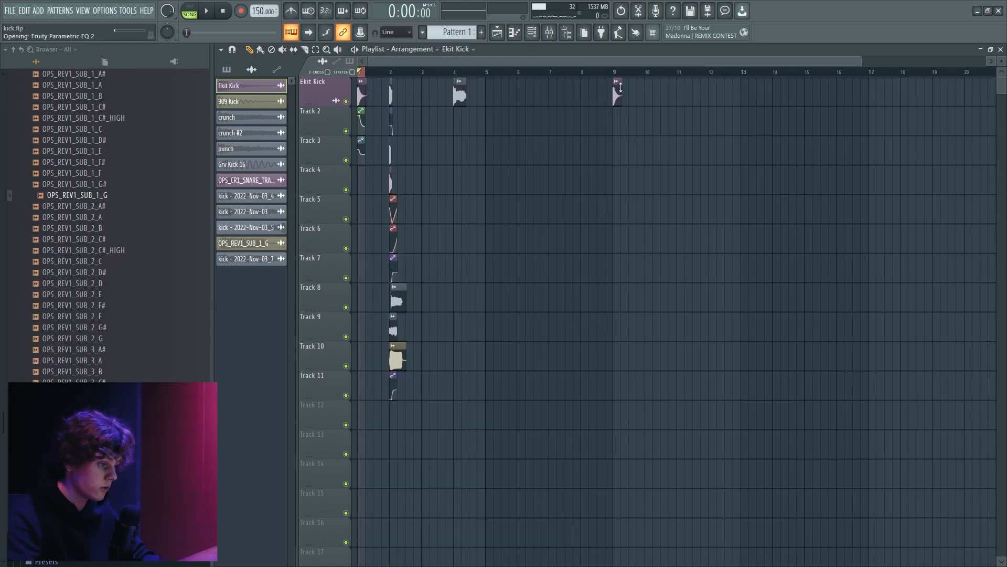
pyautogui.click(550, 33)
pyautogui.rightClick(656, 119)
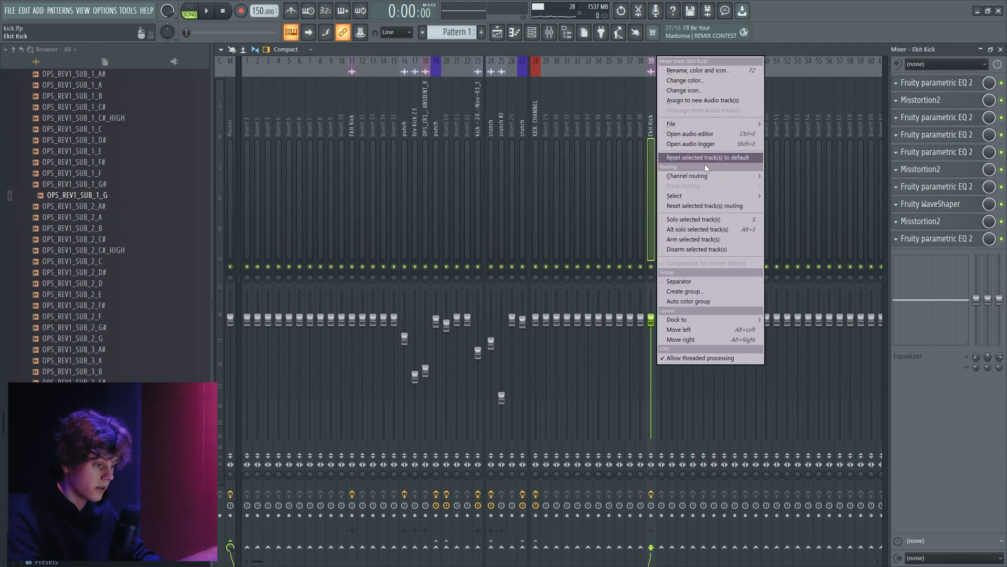
pyautogui.click(768, 178)
# Set the tempo to 200 BPM and loop the first beat of bar 9 over the new kick clip.
pyautogui.press('space')
pyautogui.click(514, 32)
pyautogui.click(497, 33)
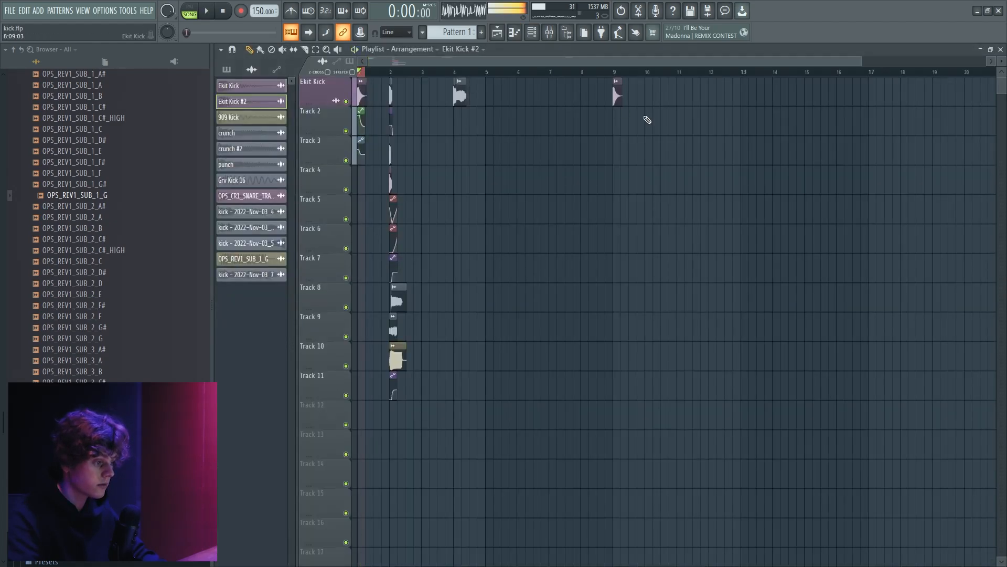
pyautogui.scroll(5, 643, 113)
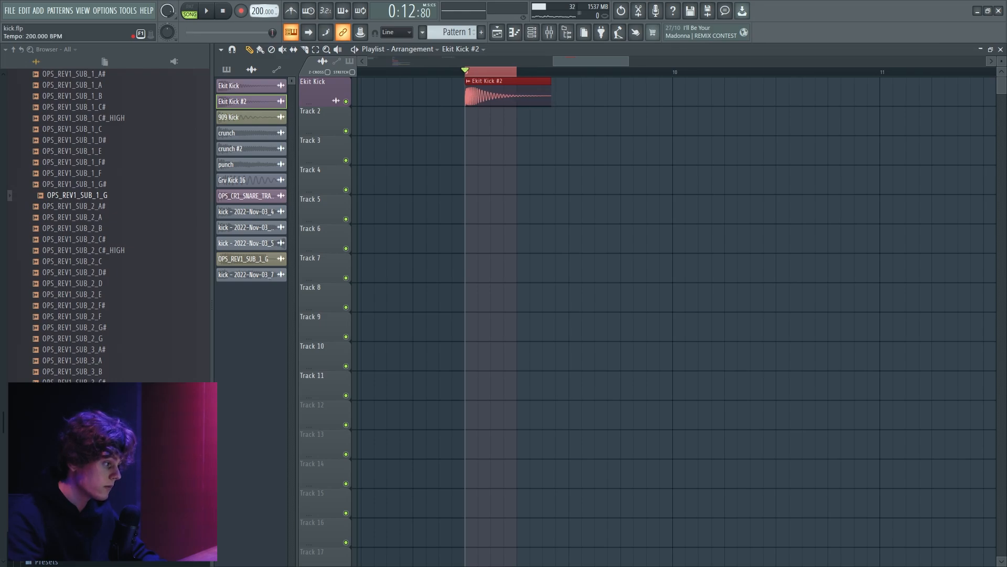
pyautogui.press('space')
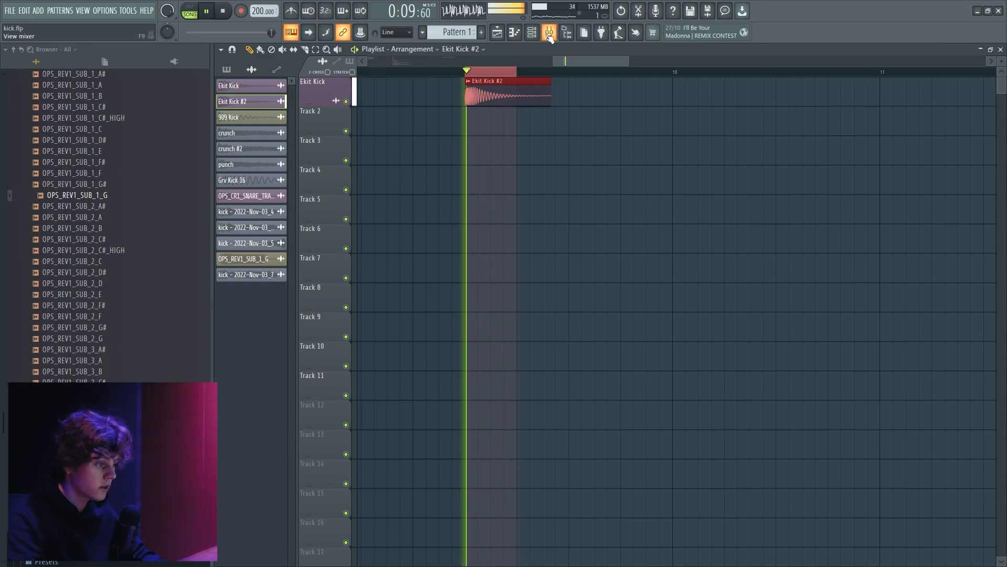
# In insert 39's slot 1 Fruity parametric EQ 2, set band 3 to about 205 Hz with 9.8 dB gain.
pyautogui.click(549, 32)
pyautogui.click(924, 84)
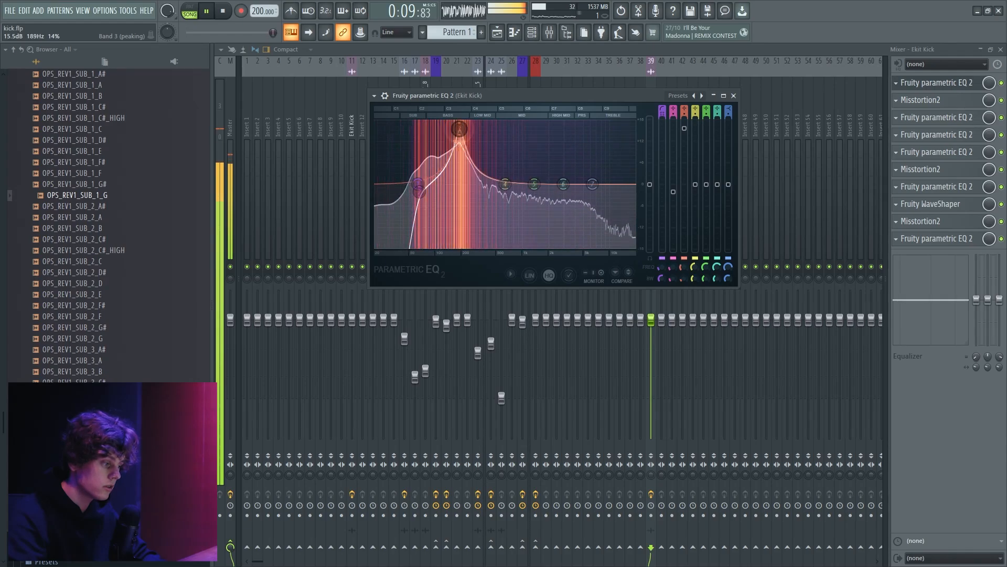
pyautogui.press('space')
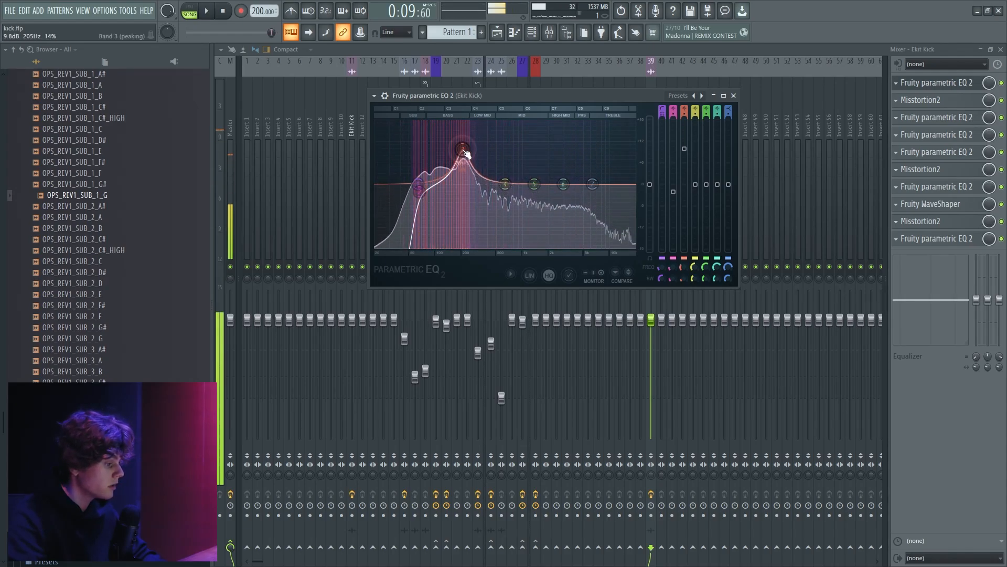
# In the slot 3 parametric EQ, set band 2 to about 214 Hz and 1 dB, and band 1 to about 90 Hz and -0.3 dB.
pyautogui.click(945, 121)
pyautogui.click(963, 119)
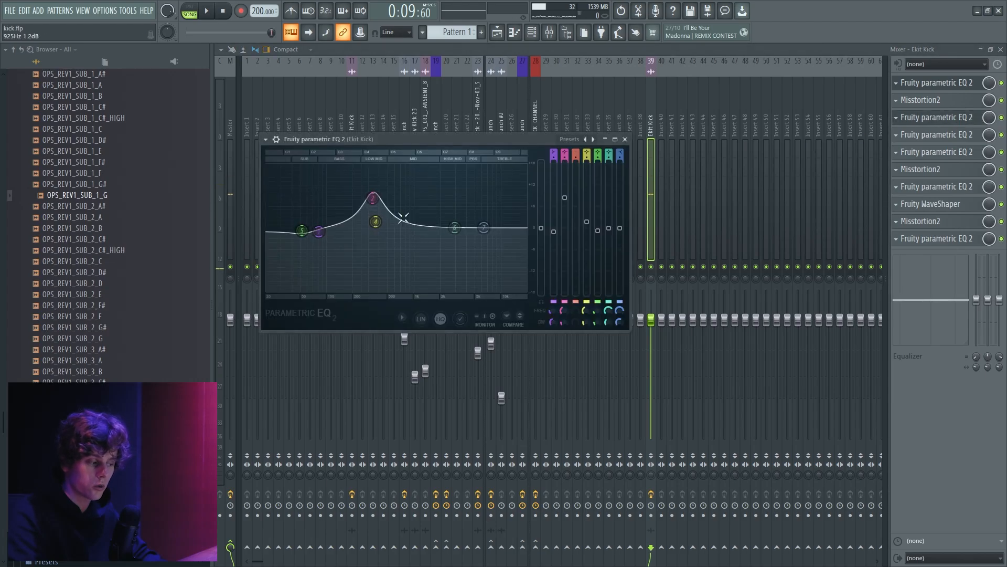
pyautogui.press('space')
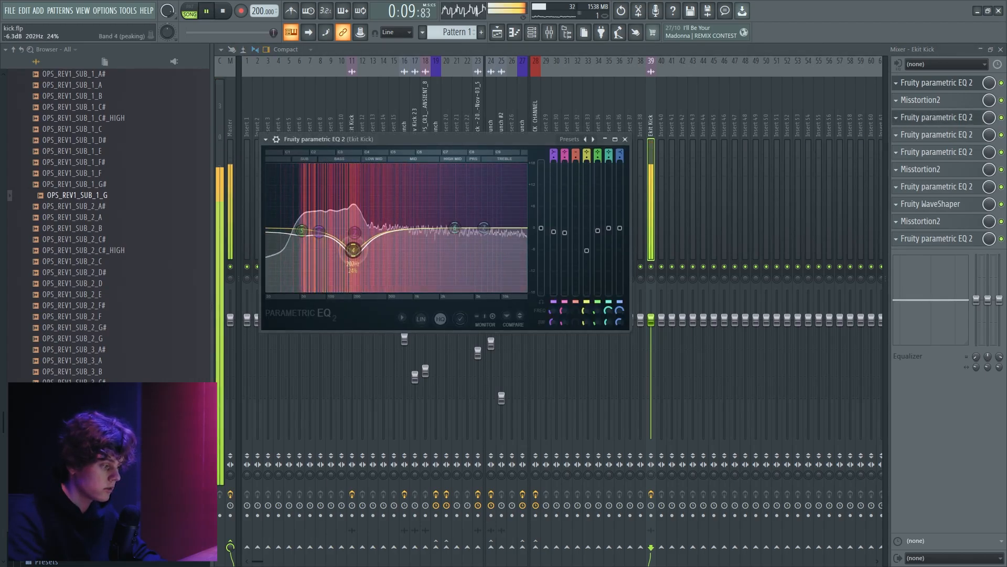
pyautogui.moveTo(352, 226); pyautogui.dragTo(355, 219)
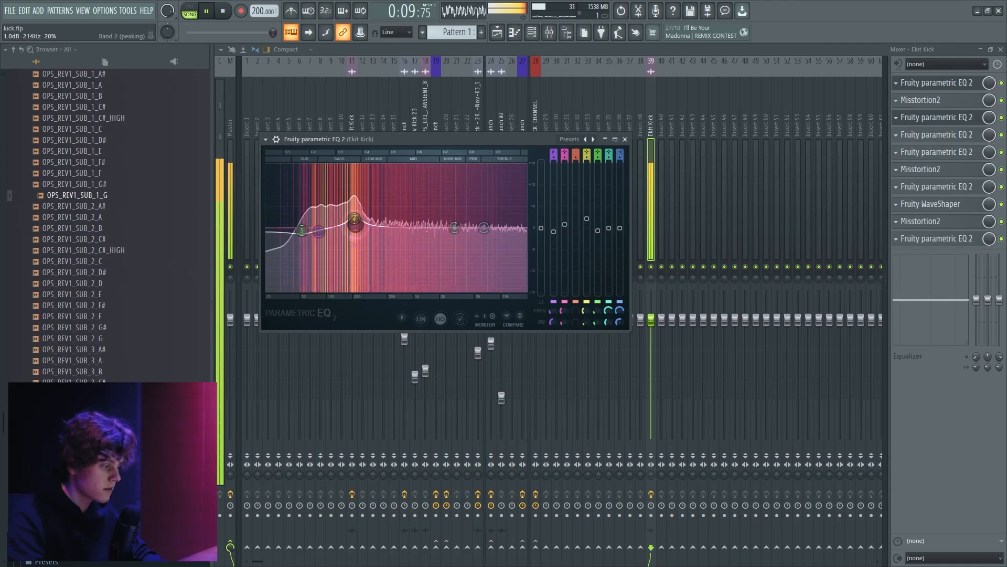
pyautogui.press('space')
pyautogui.press('space')
pyautogui.moveTo(316, 237); pyautogui.dragTo(326, 223)
pyautogui.press('space')
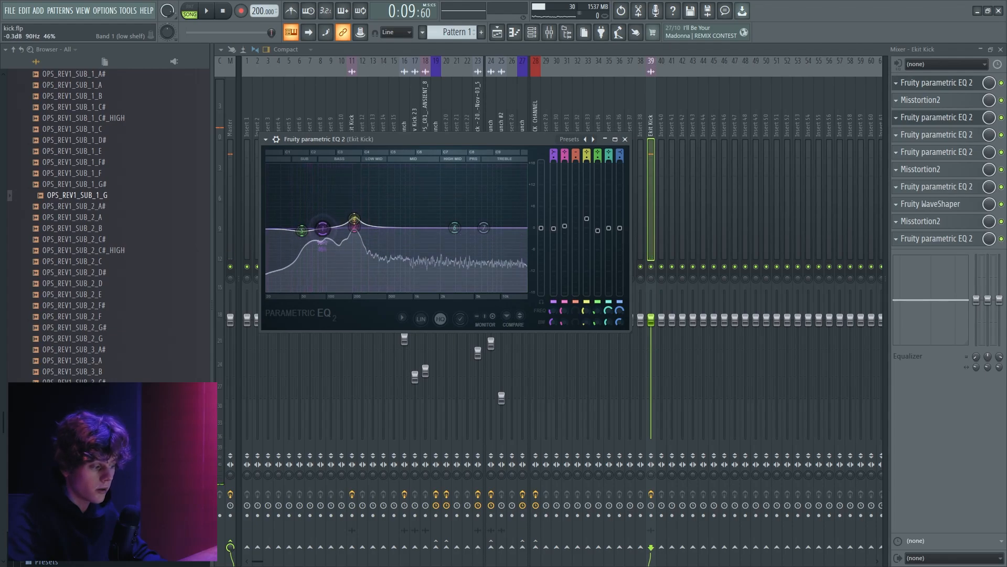
# In the slot 5 parametric EQ, sweep band 6 during playback and settle it at about 720 Hz with 0.4 dB gain.
pyautogui.click(958, 159)
pyautogui.moveTo(384, 229); pyautogui.dragTo(386, 191)
pyautogui.press('space')
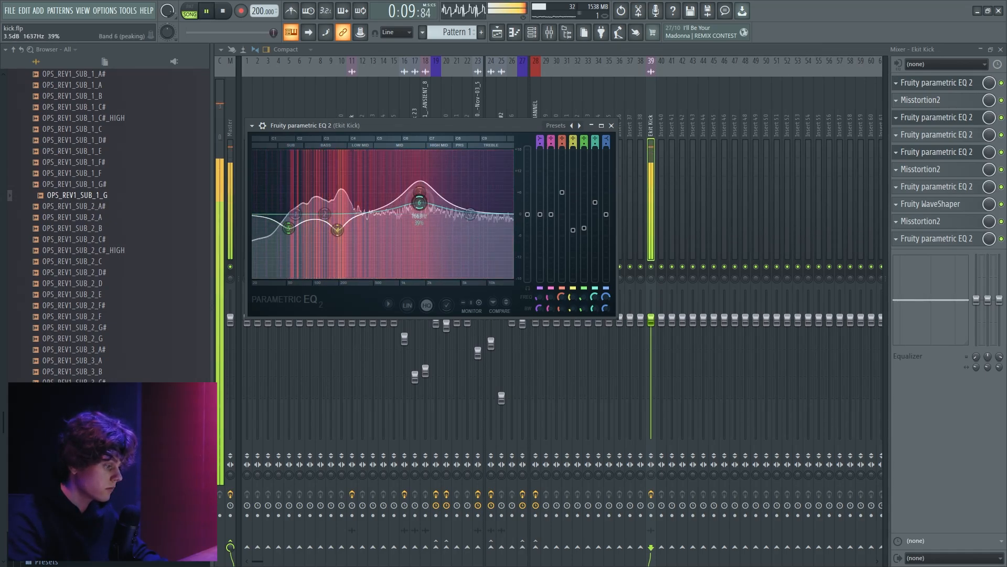
pyautogui.moveTo(389, 192); pyautogui.dragTo(388, 213)
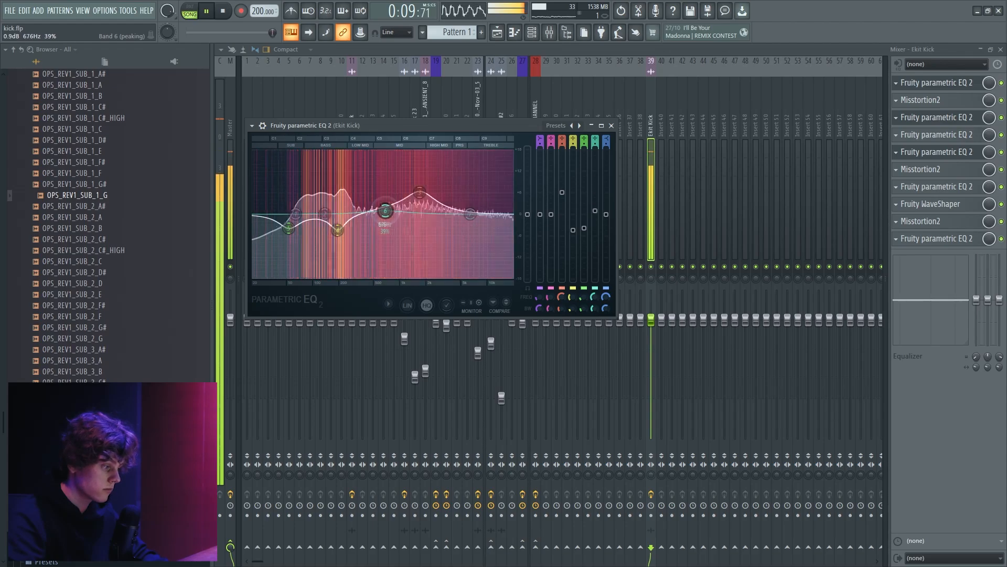
pyautogui.press('space')
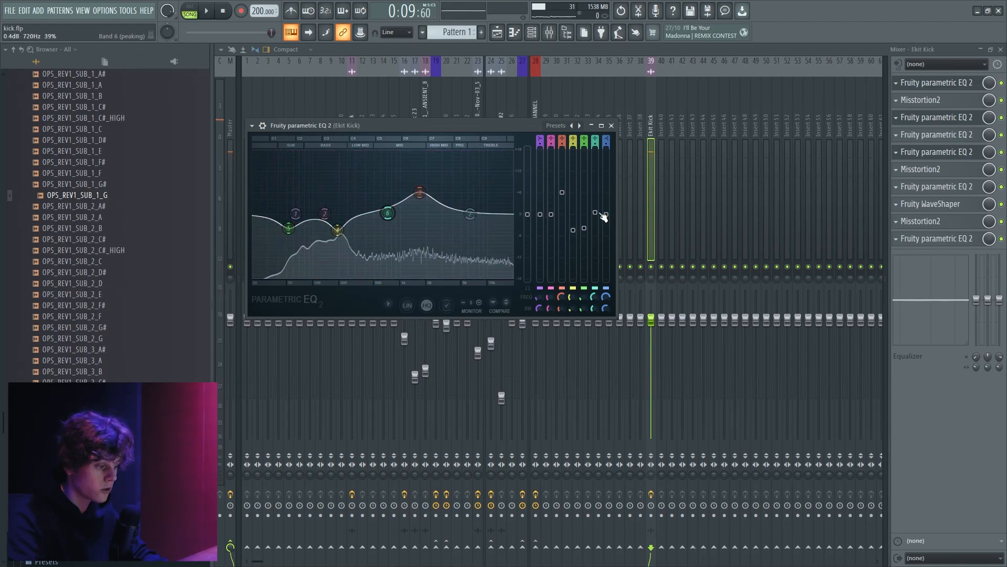
# Raise band 6 to about 1.3 dB, create an automation clip for its level, and shape it as a rising curve.
pyautogui.moveTo(584, 228); pyautogui.dragTo(595, 209)
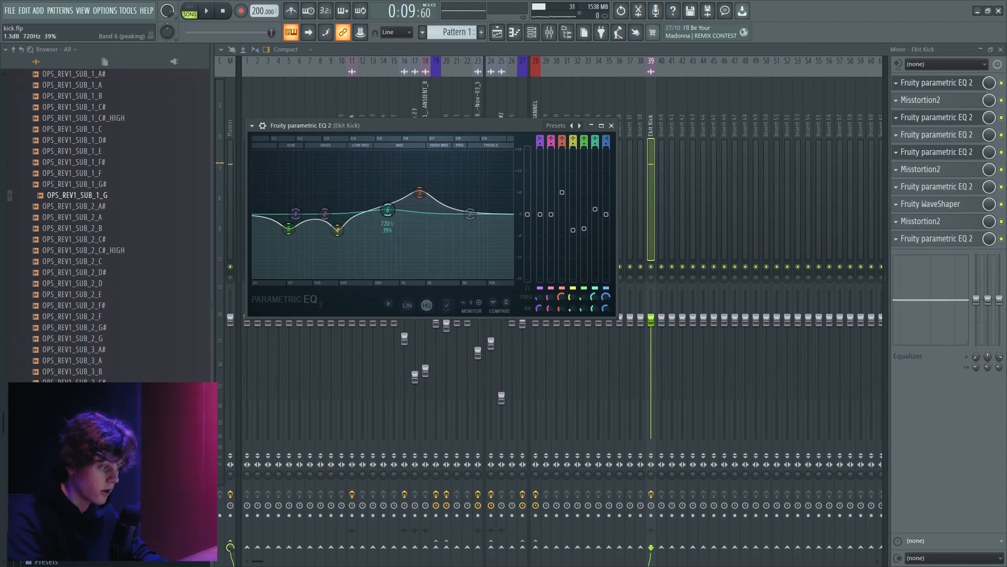
pyautogui.rightClick(597, 220)
pyautogui.click(496, 33)
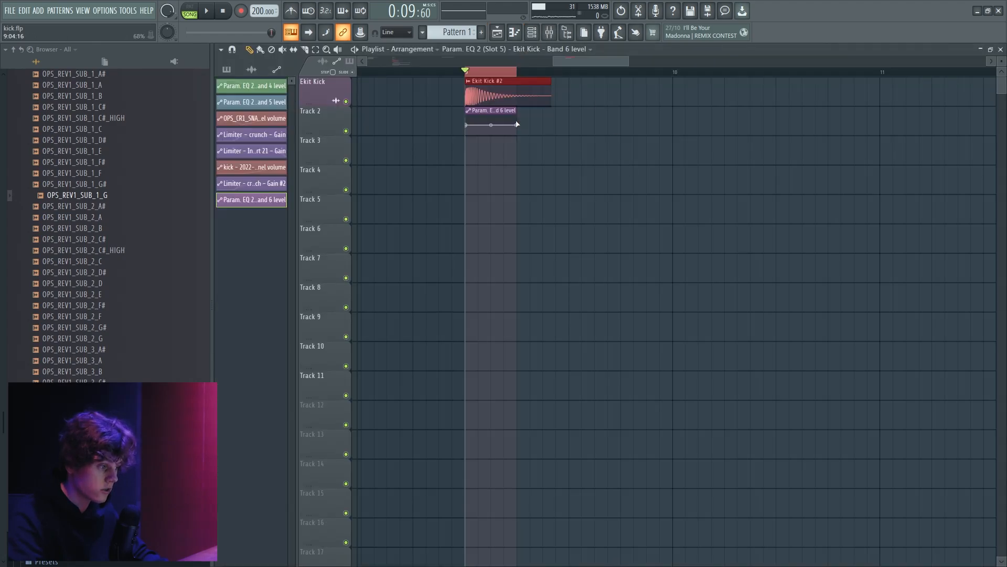
pyautogui.press('space')
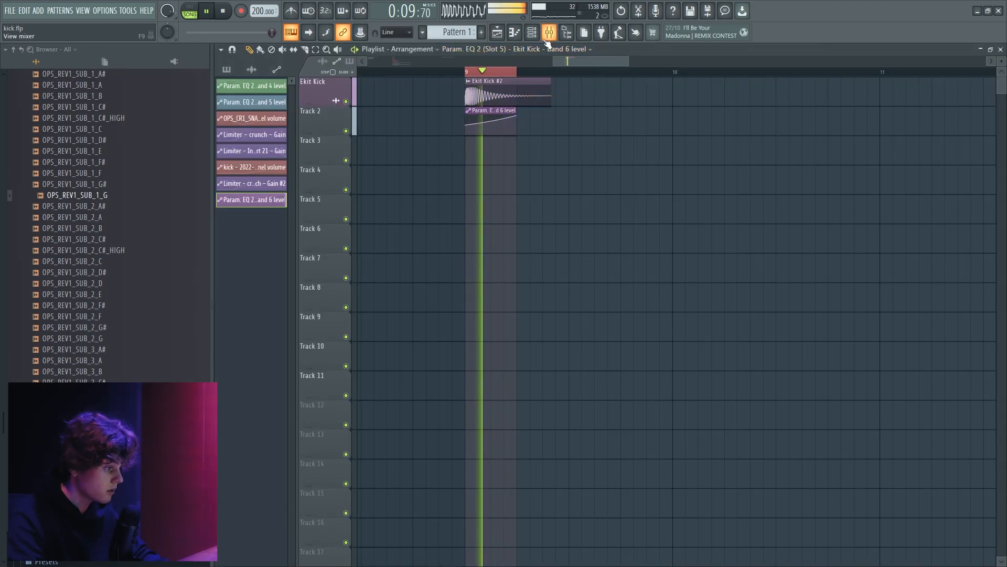
# In the slot 4 parametric EQ, set band 4 to about 692 Hz with -0.9 dB gain while the kick plays.
pyautogui.press('F9')
pyautogui.click(963, 125)
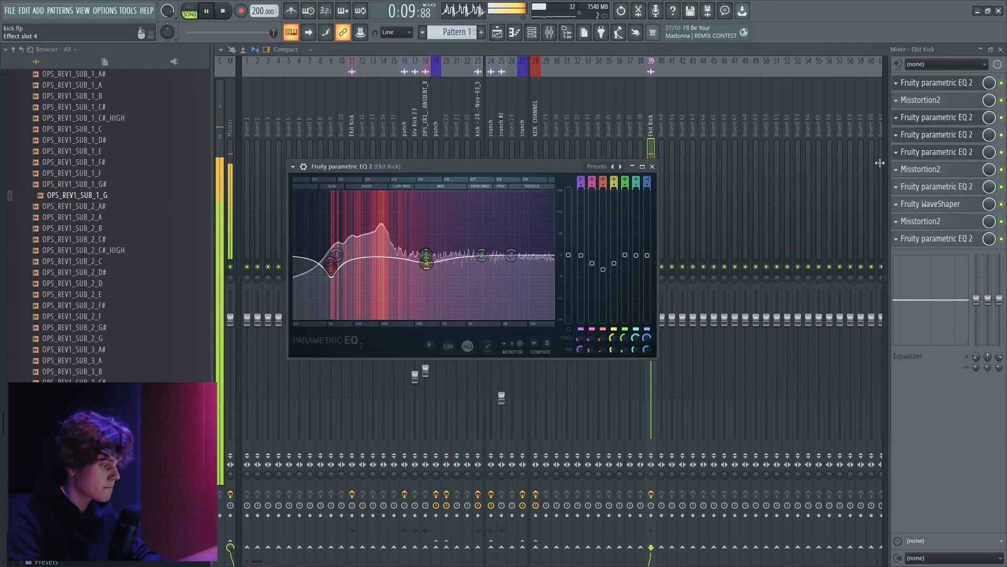
pyautogui.moveTo(430, 227); pyautogui.dragTo(426, 254)
pyautogui.press('space')
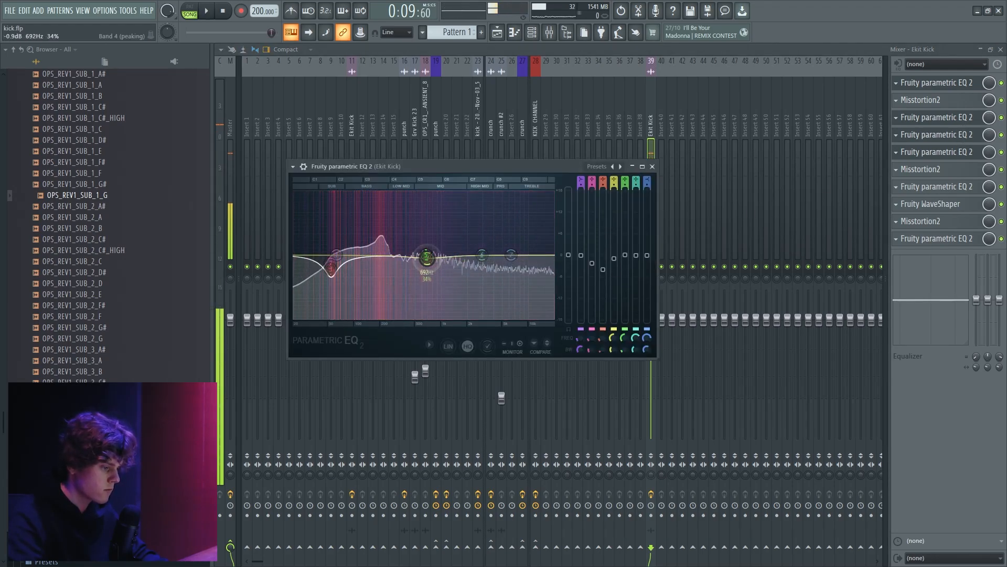
# Create an automation clip for the slot 4 EQ's band 4 level and shape it as a rising curve over the looped beat.
pyautogui.rightClick(614, 254)
pyautogui.click(641, 331)
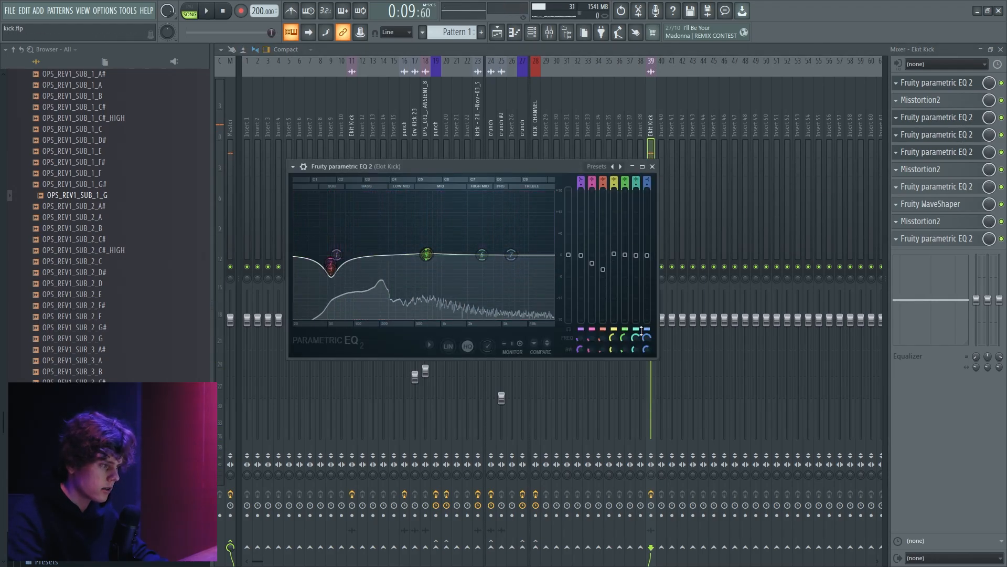
pyautogui.click(512, 33)
pyautogui.press('space')
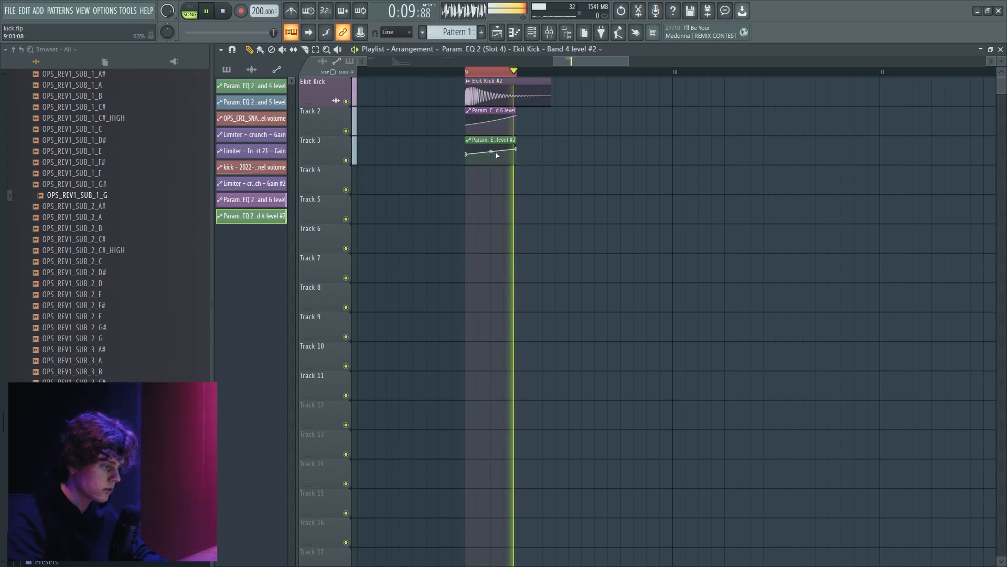
pyautogui.moveTo(520, 153); pyautogui.dragTo(520, 149)
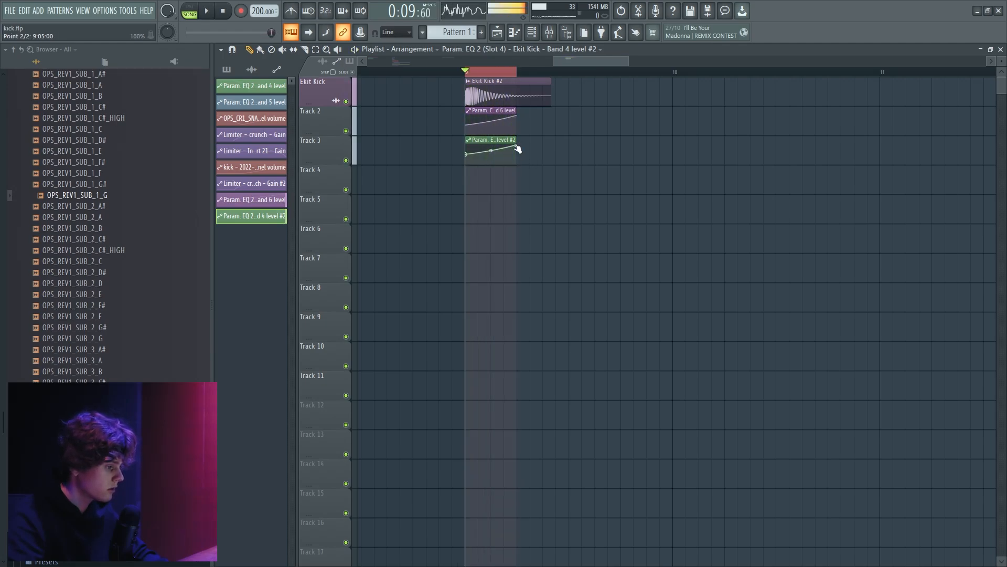
pyautogui.click(551, 37)
pyautogui.click(552, 36)
pyautogui.press('space')
# Pick up the punch clip from the layered kick at bar 2 and place a copy on Track 5 just before bar 9.
pyautogui.scroll(-4, 663, 180)
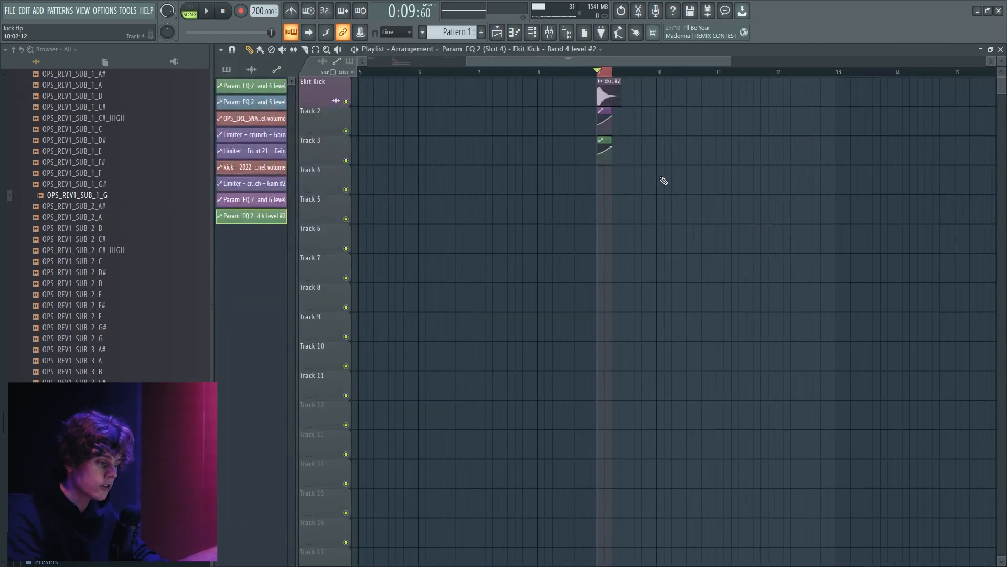
pyautogui.scroll(5, 359, 173)
pyautogui.click(461, 90)
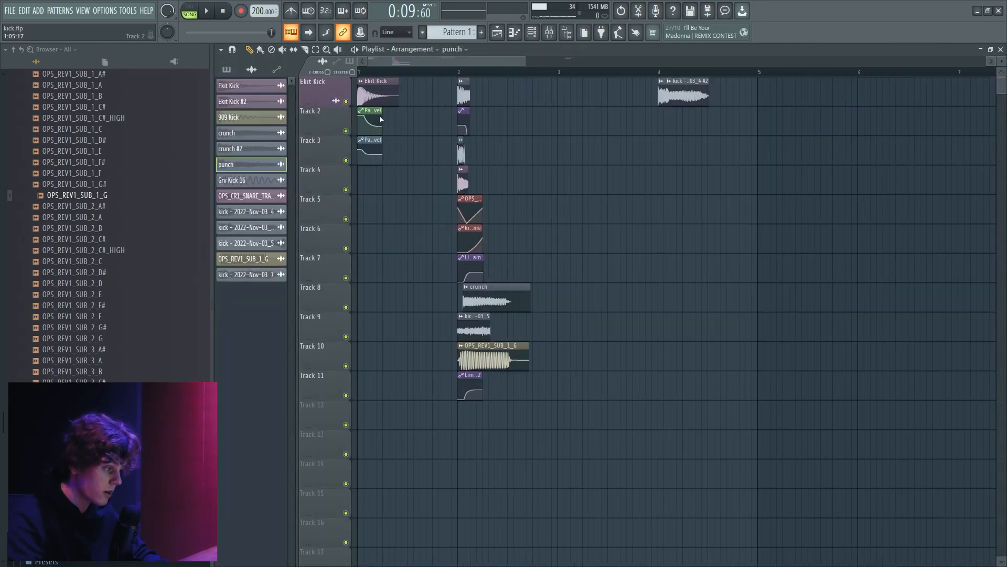
pyautogui.scroll(4, 413, 165)
pyautogui.scroll(3, 532, 100)
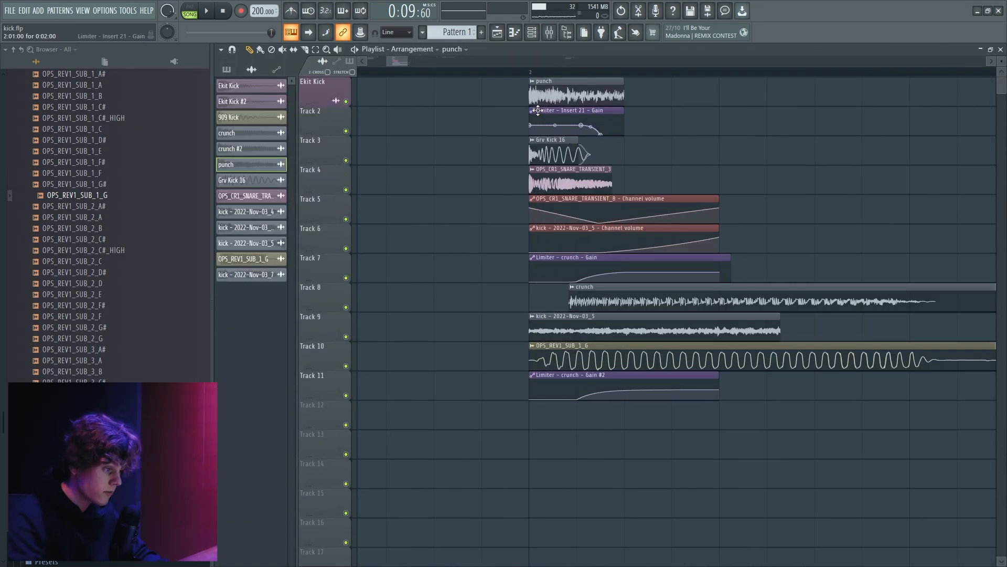
pyautogui.scroll(-6, 540, 100)
pyautogui.scroll(3, 682, 166)
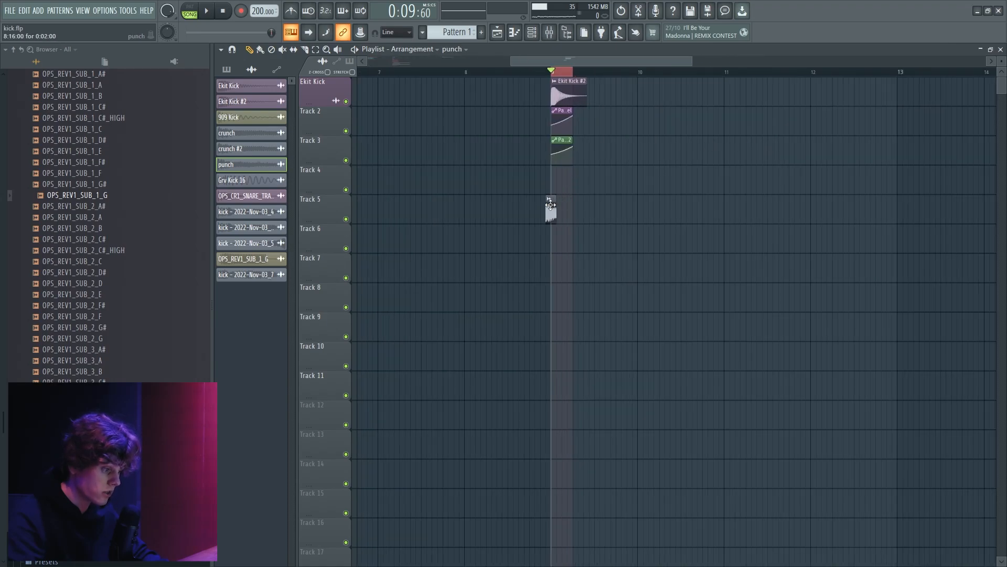
# Move the punch clip on Track 5 one clip length earlier, clear of the bar 9 kick, and play the loop.
pyautogui.scroll(-5, 788, 233)
pyautogui.scroll(4, 749, 213)
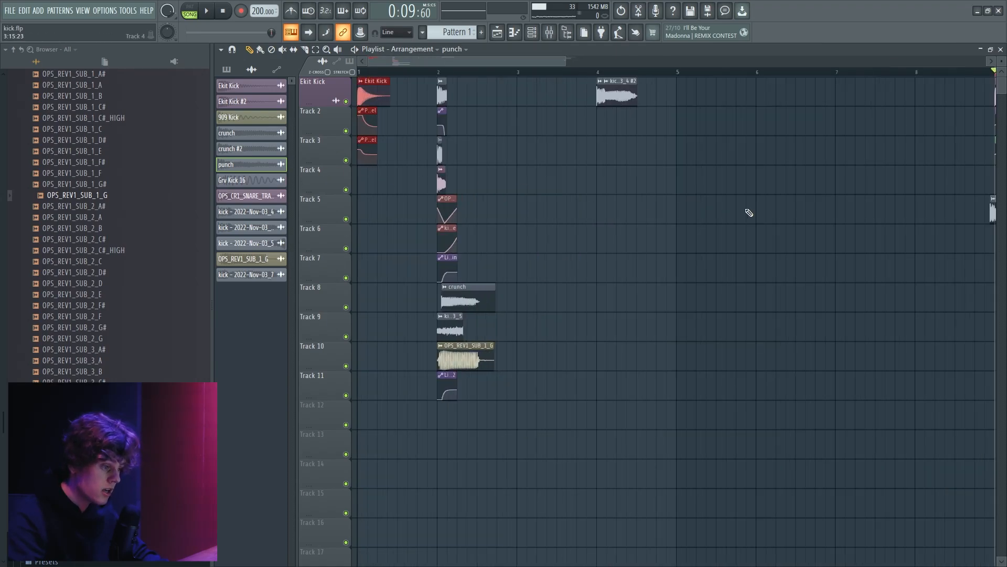
pyautogui.scroll(-2, 749, 212)
pyautogui.scroll(5, 638, 229)
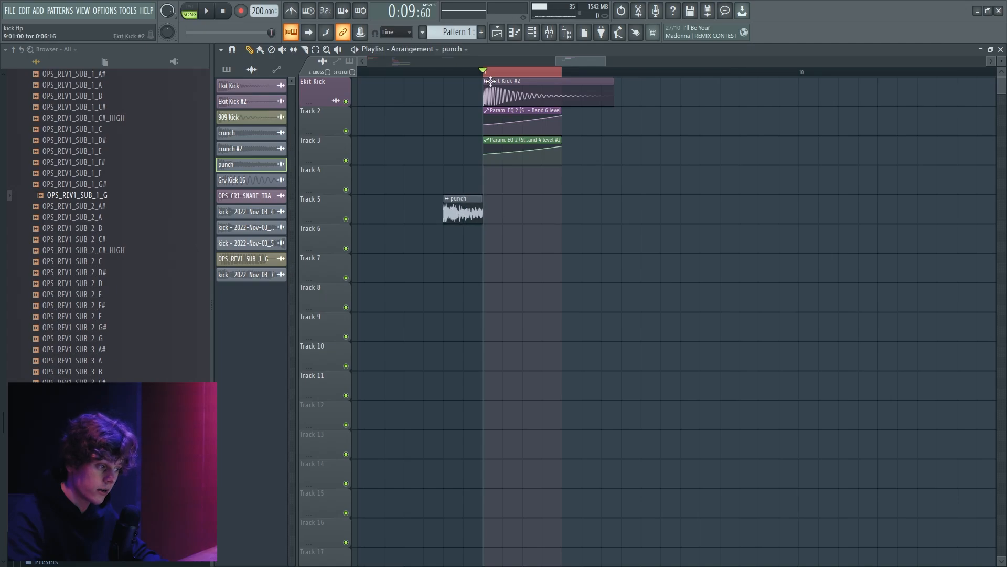
pyautogui.press('space')
pyautogui.moveTo(462, 207); pyautogui.dragTo(424, 207)
pyautogui.press('space')
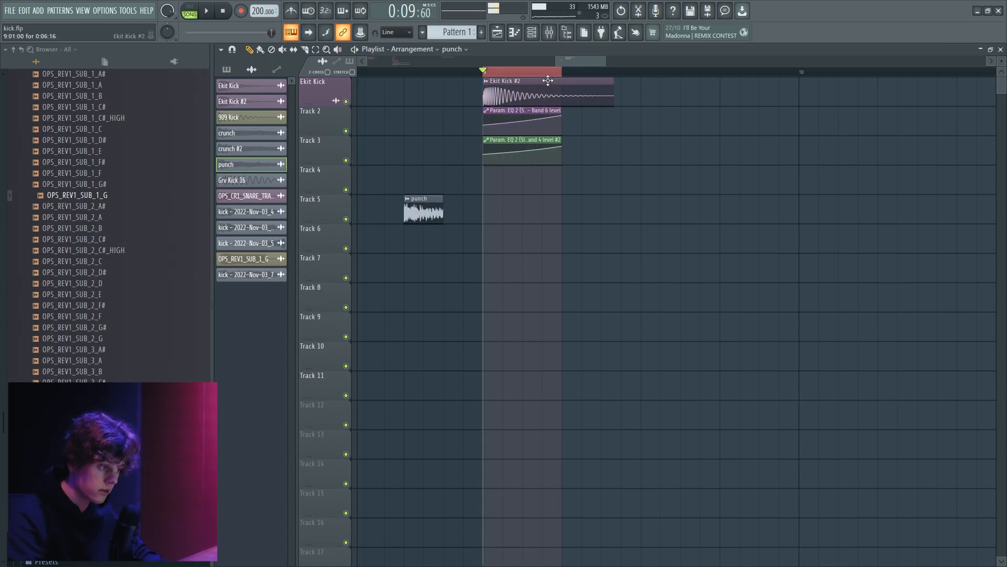
# Extend the time selection to the first two beats of bar 9 to cover the whole kick and play it.
pyautogui.moveTo(560, 75); pyautogui.dragTo(640, 76)
pyautogui.press('space')
pyautogui.press('space')
# Record the bar 9 kick with Edison on the Master track.
pyautogui.press('F9')
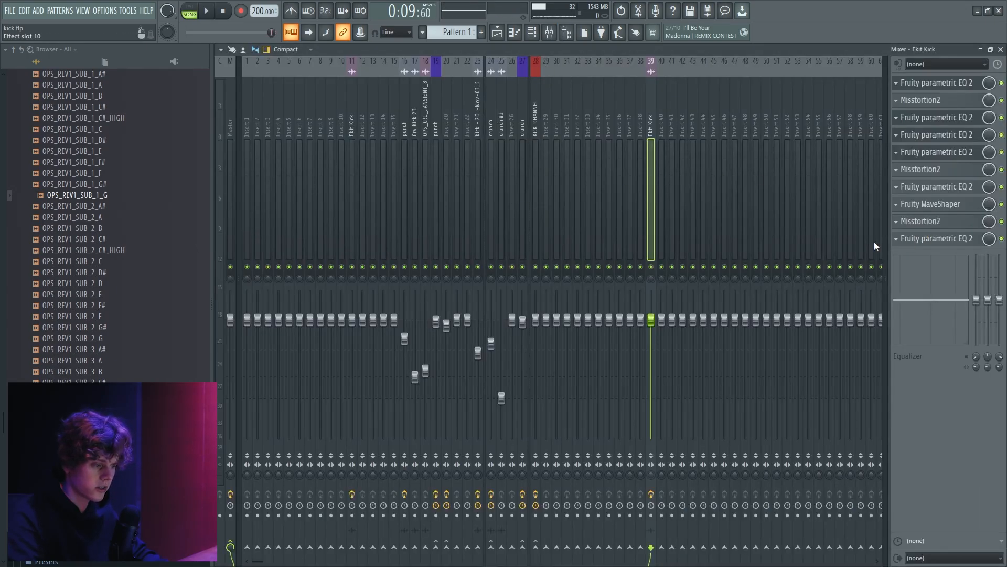
pyautogui.click(229, 102)
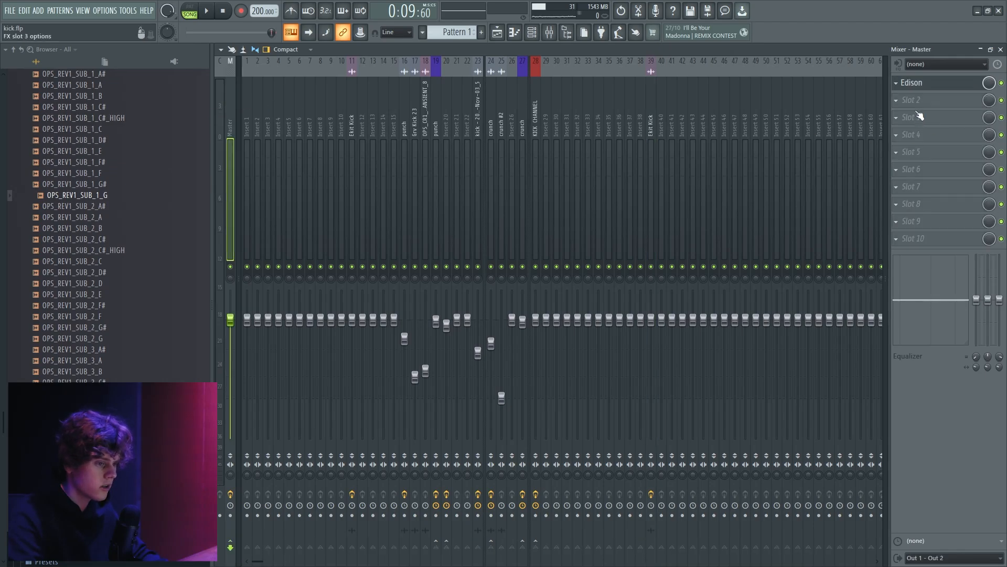
pyautogui.click(913, 83)
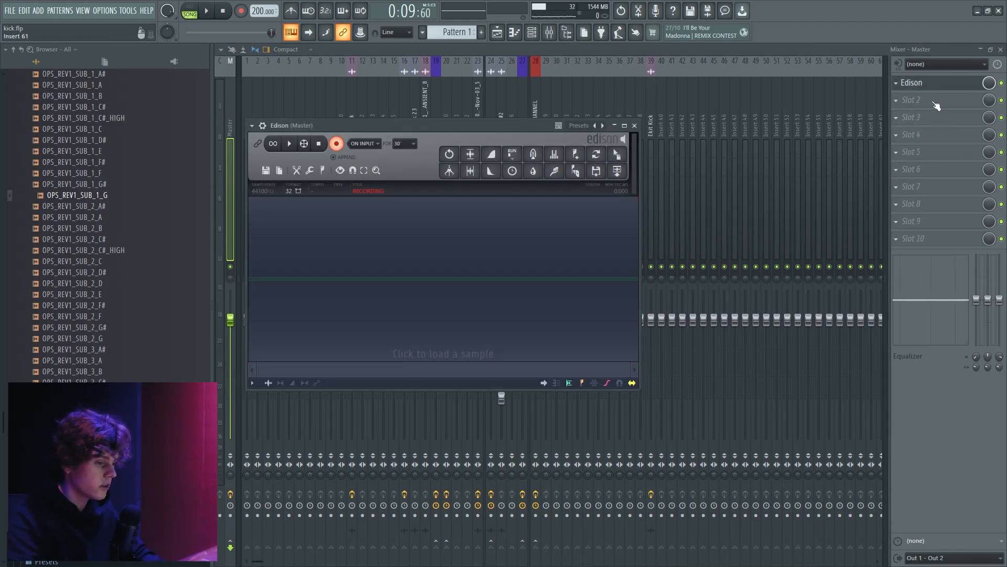
pyautogui.click(209, 12)
pyautogui.click(223, 11)
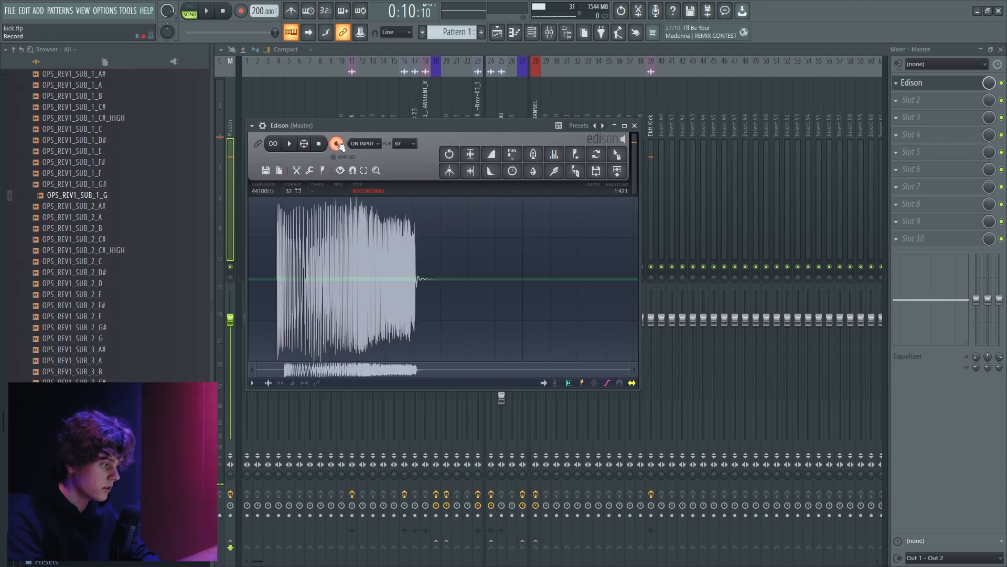
pyautogui.click(336, 143)
# Send the Edison recording to the playlist, trim the silence around the kick, and place it at bar 10 on the Ekit Kick track.
pyautogui.click(616, 156)
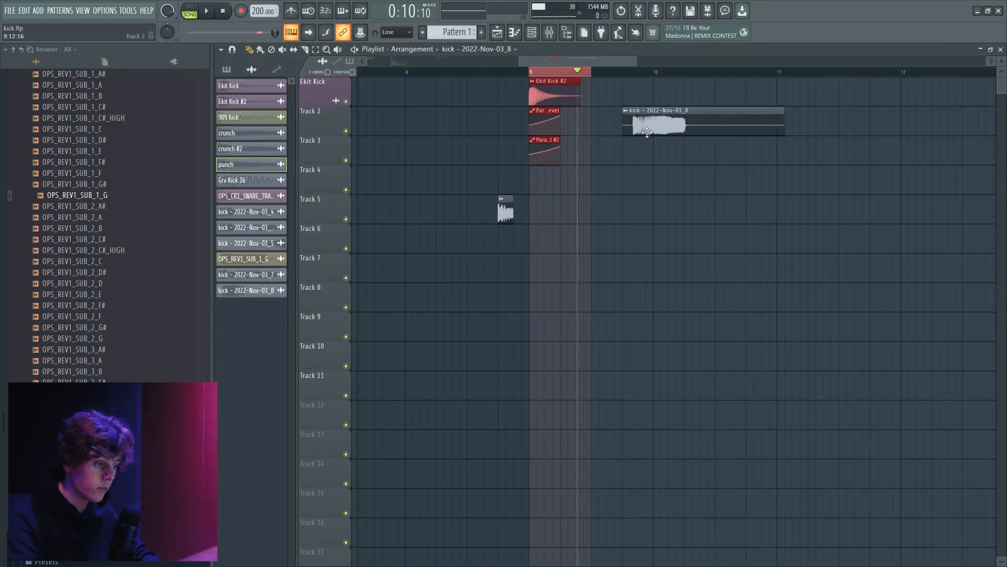
pyautogui.moveTo(578, 327); pyautogui.dragTo(577, 310)
pyautogui.scroll(4, 659, 124)
pyautogui.moveTo(682, 95); pyautogui.dragTo(705, 95)
pyautogui.scroll(-4, 735, 137)
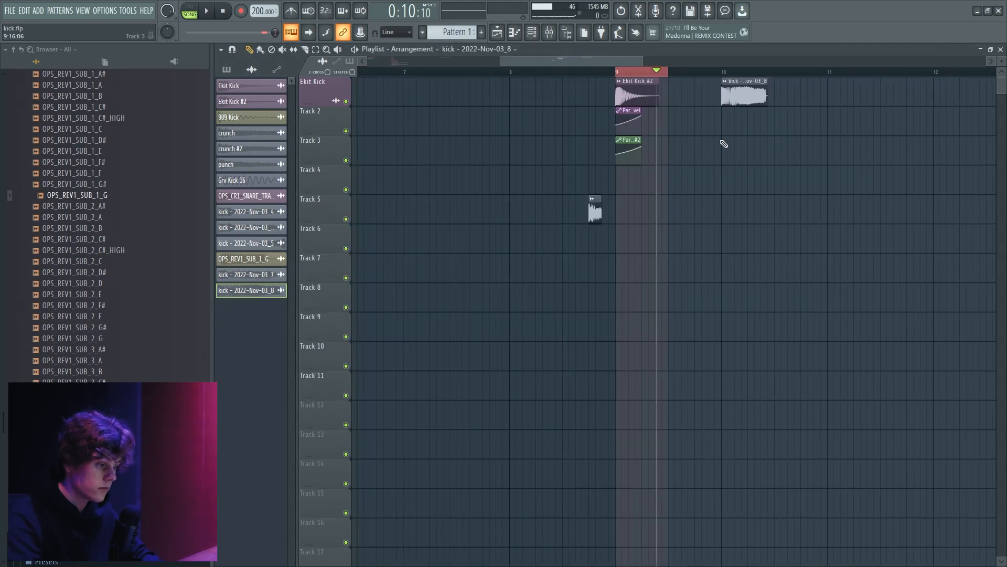
# Select the first beats of bar 10 over the new kick recording on the Ekit Kick track and play it.
pyautogui.scroll(7, 748, 131)
pyautogui.moveTo(595, 75); pyautogui.dragTo(781, 79)
pyautogui.press('space')
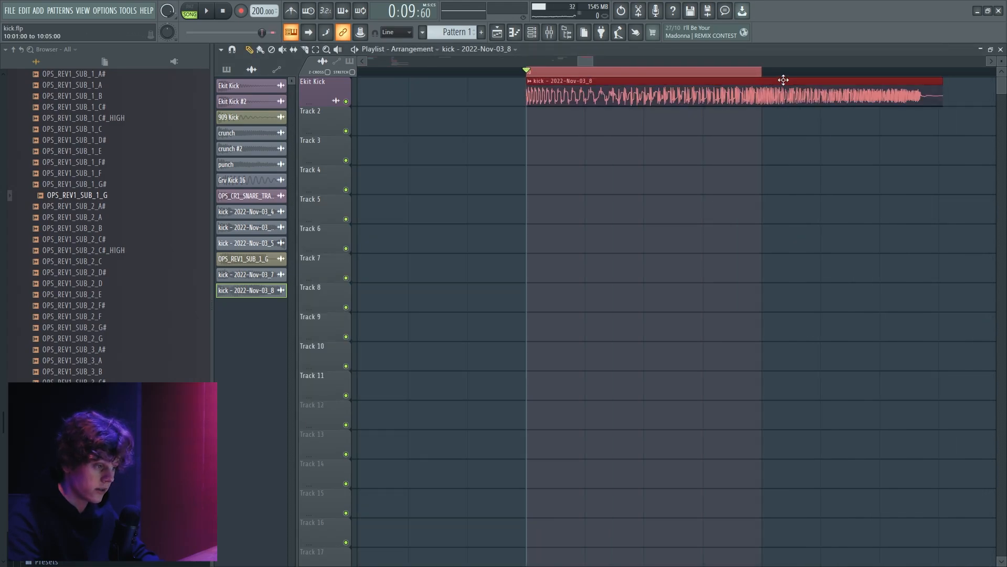
pyautogui.scroll(-7, 726, 152)
pyautogui.press('space')
# Move the punch clip to the start of bar 10 on Track 3, aligned with the recorded kick, and make it unique.
pyautogui.scroll(6, 663, 219)
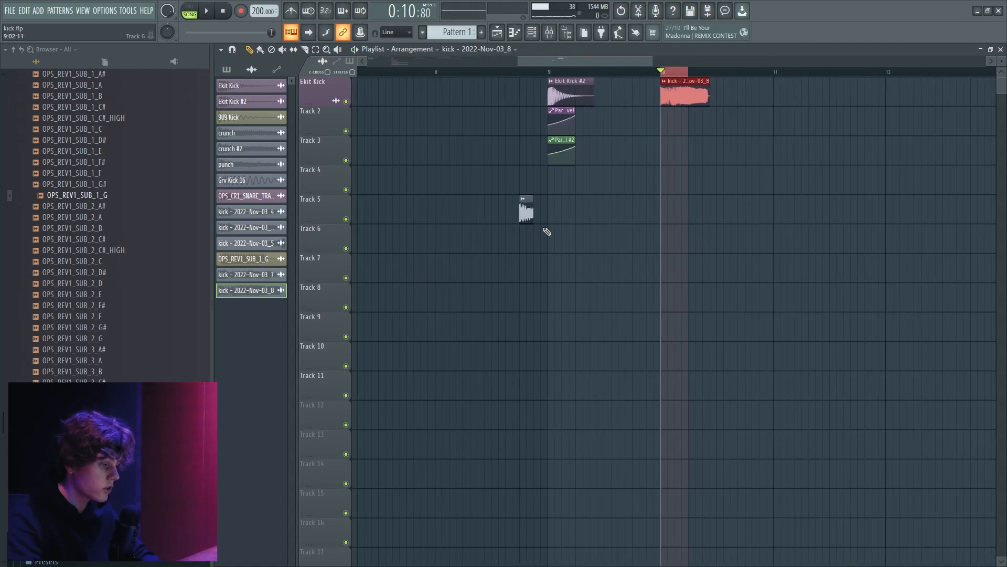
pyautogui.click(524, 218)
pyautogui.moveTo(838, 139); pyautogui.dragTo(823, 120)
pyautogui.scroll(-3, 574, 155)
pyautogui.scroll(5, 576, 171)
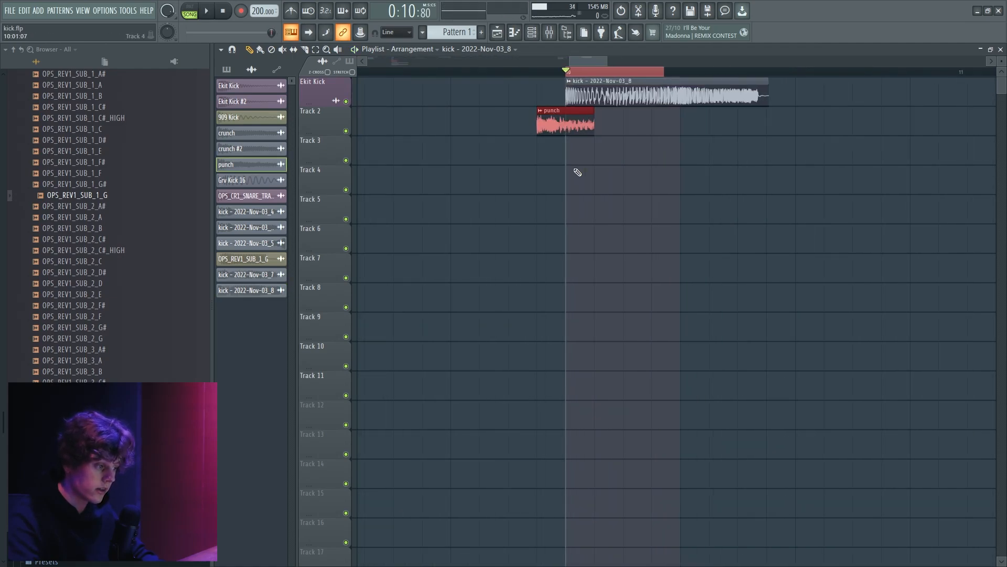
pyautogui.moveTo(564, 121); pyautogui.dragTo(627, 153)
pyautogui.click(570, 140)
pyautogui.click(586, 222)
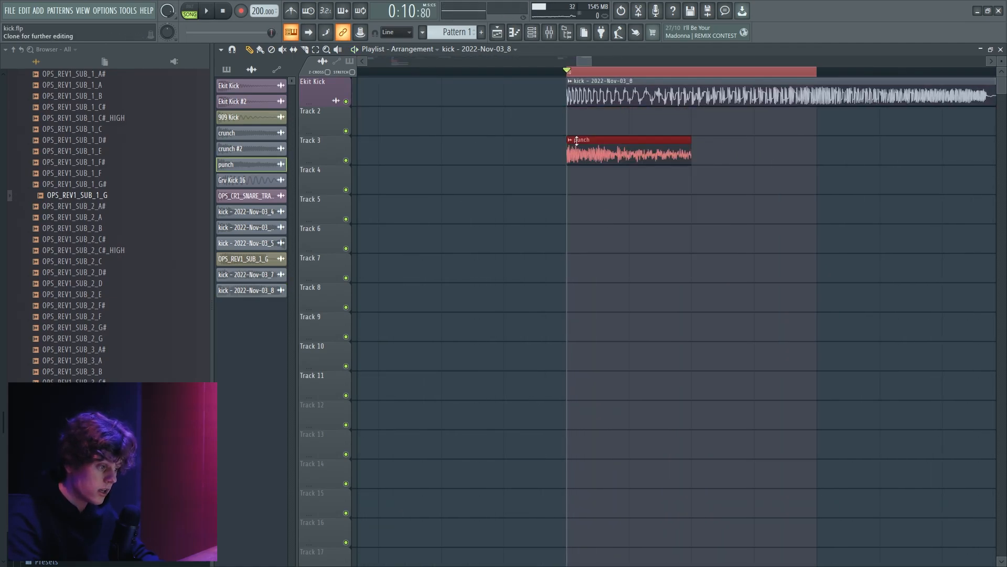
# Try to route the unique punch clip's channel to mixer insert 38 and test playback.
pyautogui.click(550, 34)
pyautogui.rightClick(643, 67)
pyautogui.moveTo(754, 176)
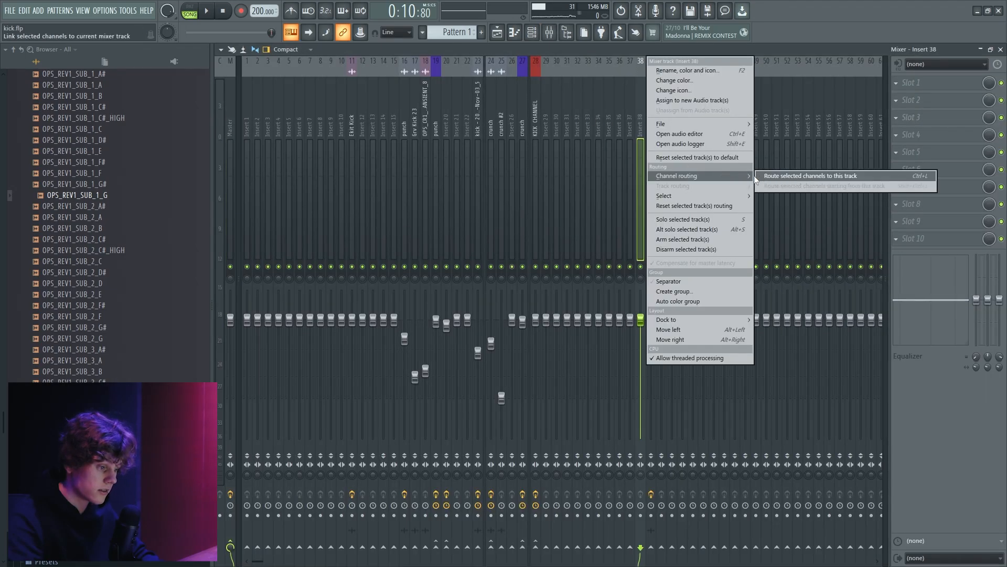
pyautogui.click(797, 177)
pyautogui.press('space')
pyautogui.click(499, 33)
pyautogui.press('space')
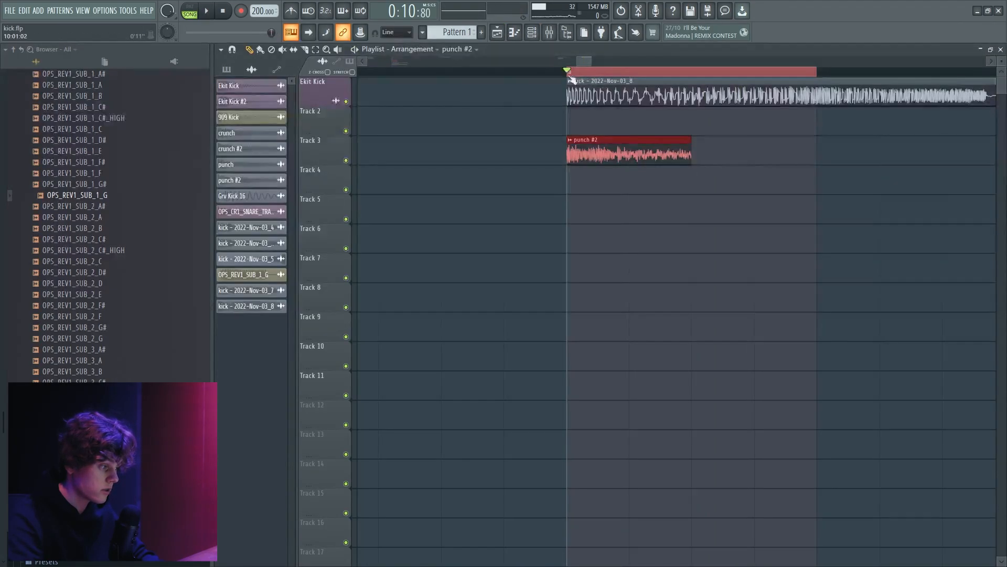
# Solo Track 3 and play the punch alone while checking which mixer insert receives its signal.
pyautogui.keyDown('ctrl'); pyautogui.click(346, 161); pyautogui.keyUp('ctrl')
pyautogui.press('space')
pyautogui.press('F9')
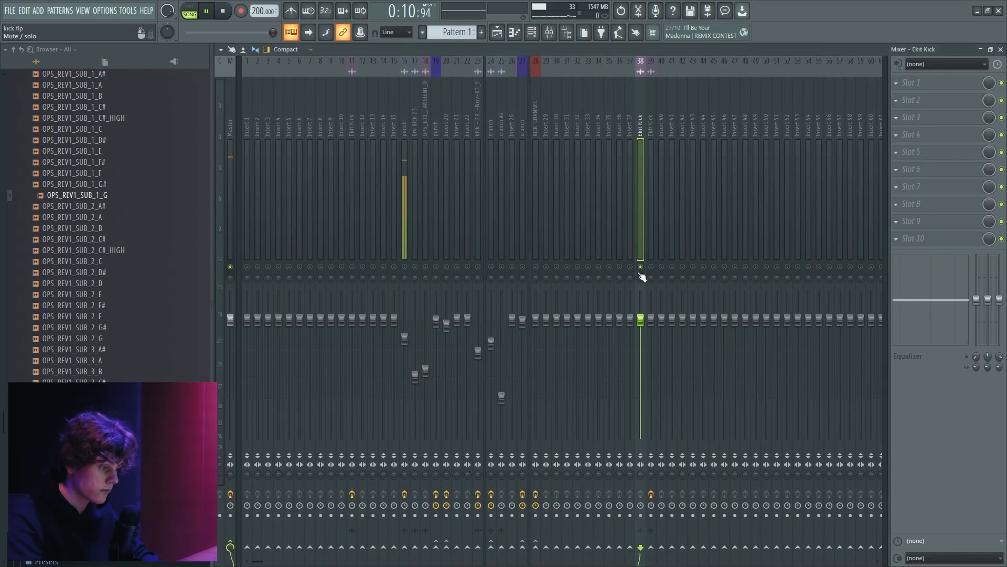
pyautogui.press('F5')
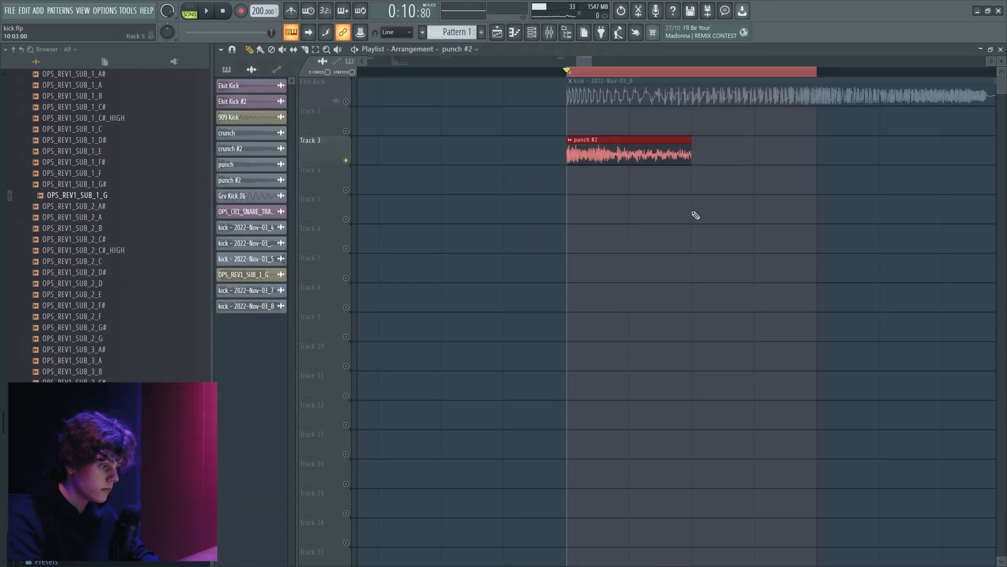
# Select the punch #2 channel, route it to mixer insert 38, and play it to check the routing.
pyautogui.doubleClick(624, 141)
pyautogui.click(550, 33)
pyautogui.rightClick(632, 119)
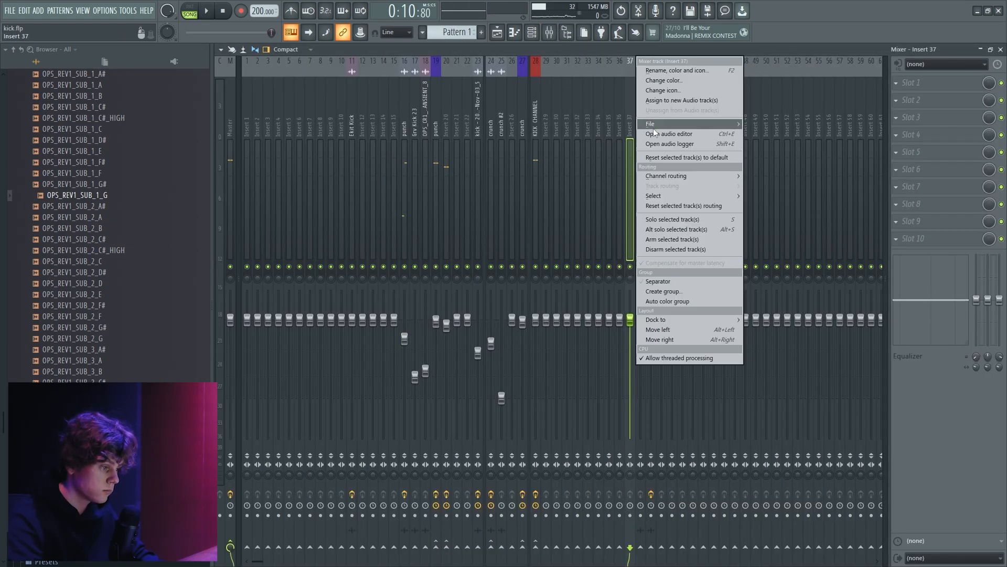
pyautogui.click(650, 120)
pyautogui.rightClick(641, 120)
pyautogui.click(753, 176)
pyautogui.press('space')
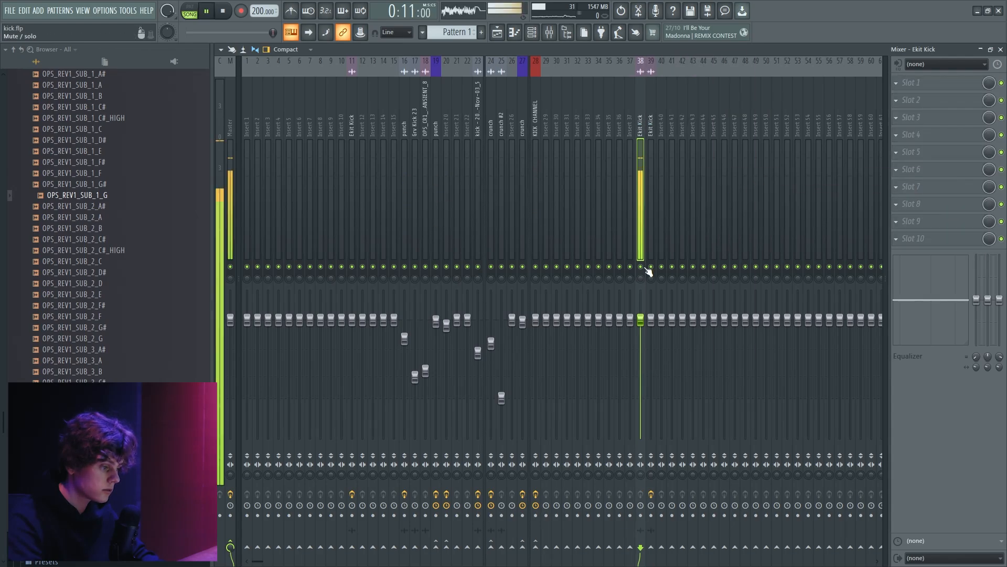
pyautogui.press('space')
# Lower the trim in punch #2's clip settings, play it, and turn down the fader of mixer insert 38.
pyautogui.click(497, 33)
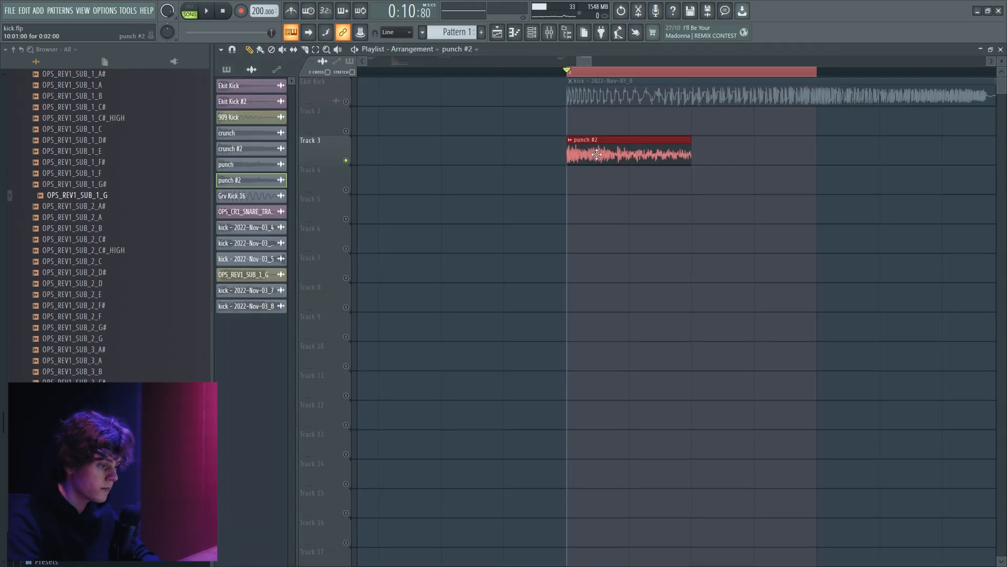
pyautogui.doubleClick(597, 155)
pyautogui.moveTo(593, 337); pyautogui.dragTo(594, 344)
pyautogui.press('space')
pyautogui.press('space')
pyautogui.click(557, 37)
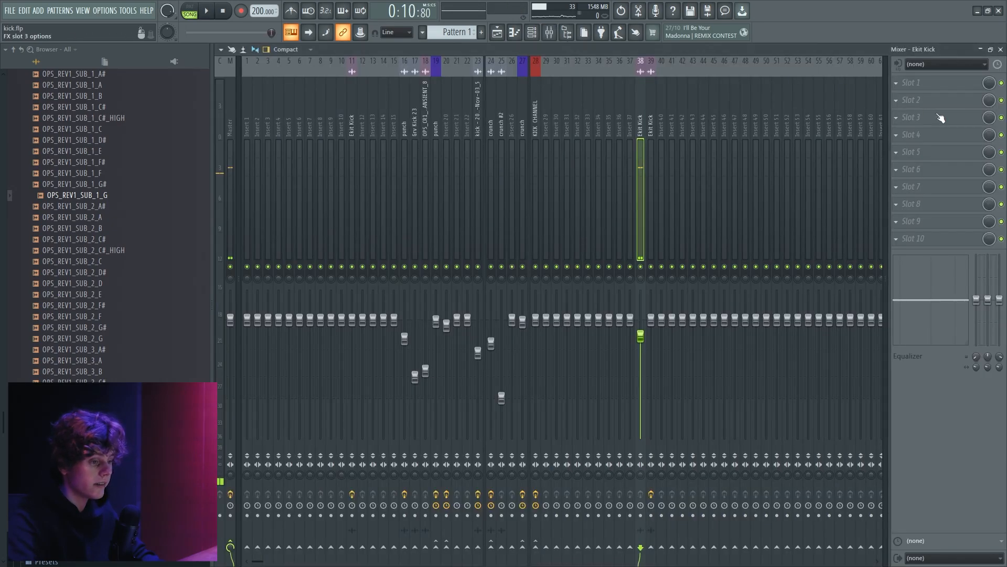
# Load Misstortion2 on mixer insert 38 and add Fruity Parametric EQ 2 in the slot before it.
pyautogui.click(896, 83)
pyautogui.moveTo(900, 96)
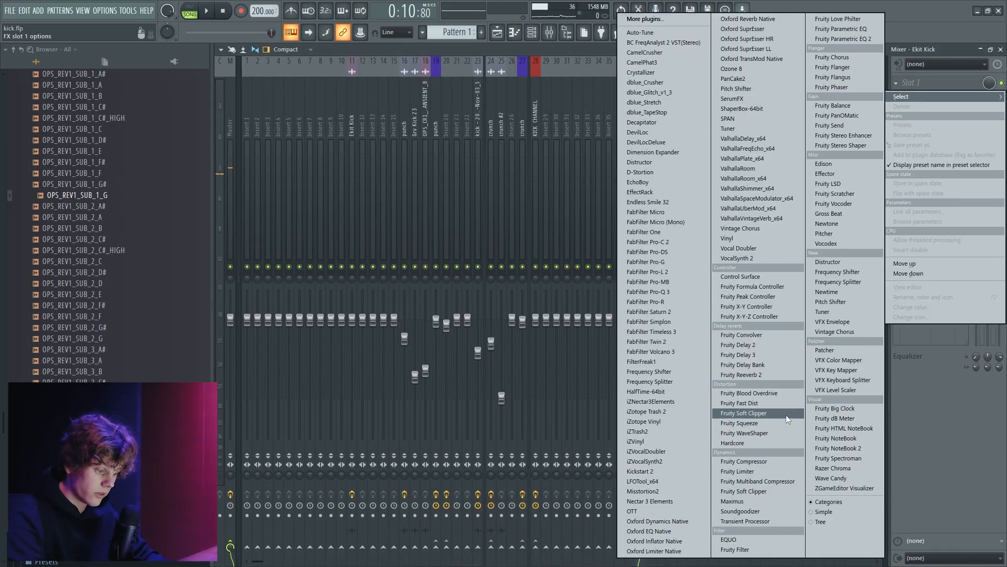
pyautogui.click(644, 491)
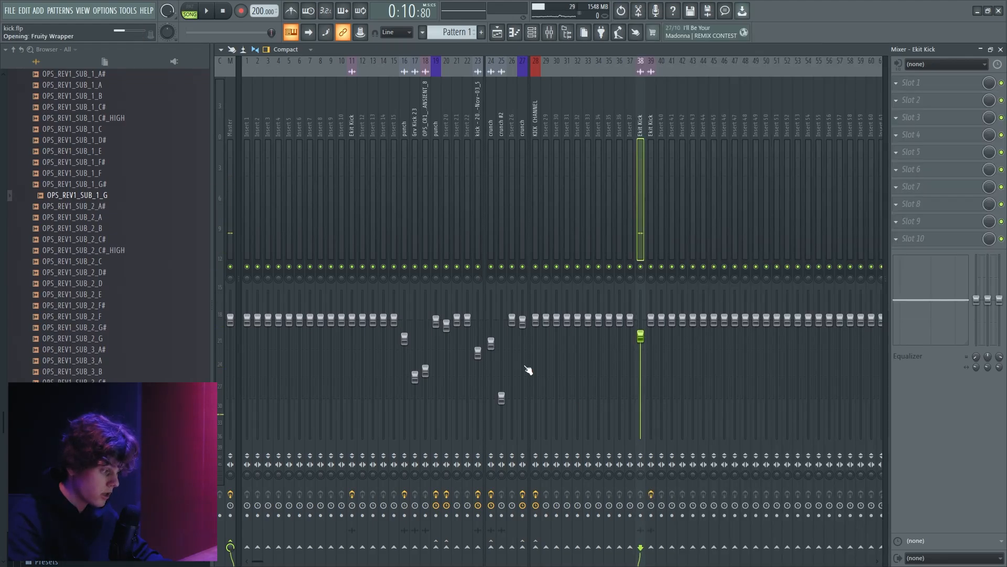
pyautogui.click(948, 121)
pyautogui.moveTo(924, 131)
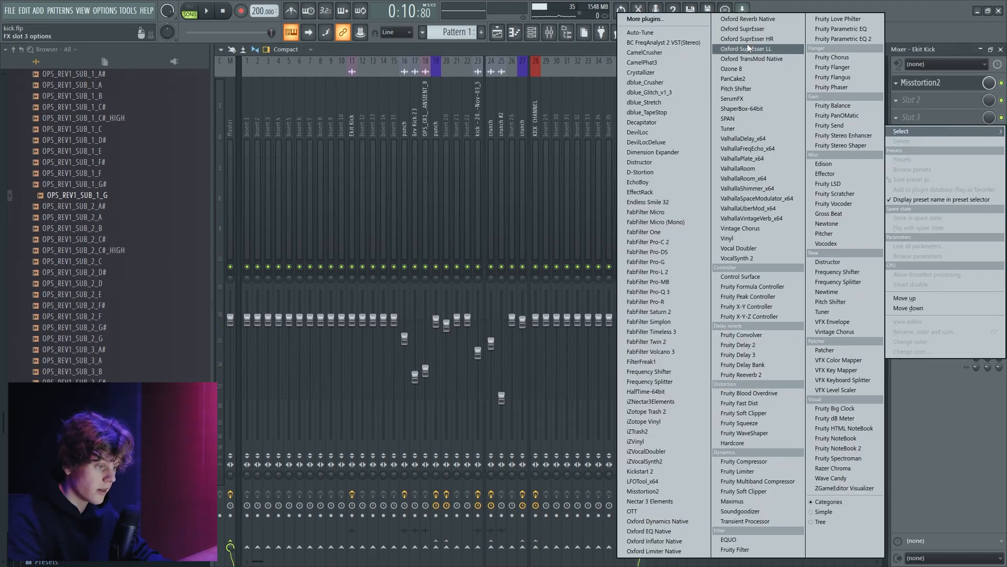
pyautogui.click(844, 39)
# In the first EQ, boost band 4 by about 7.5 dB in the 700 Hz region and cut the lows with band 1 during playback.
pyautogui.press('space')
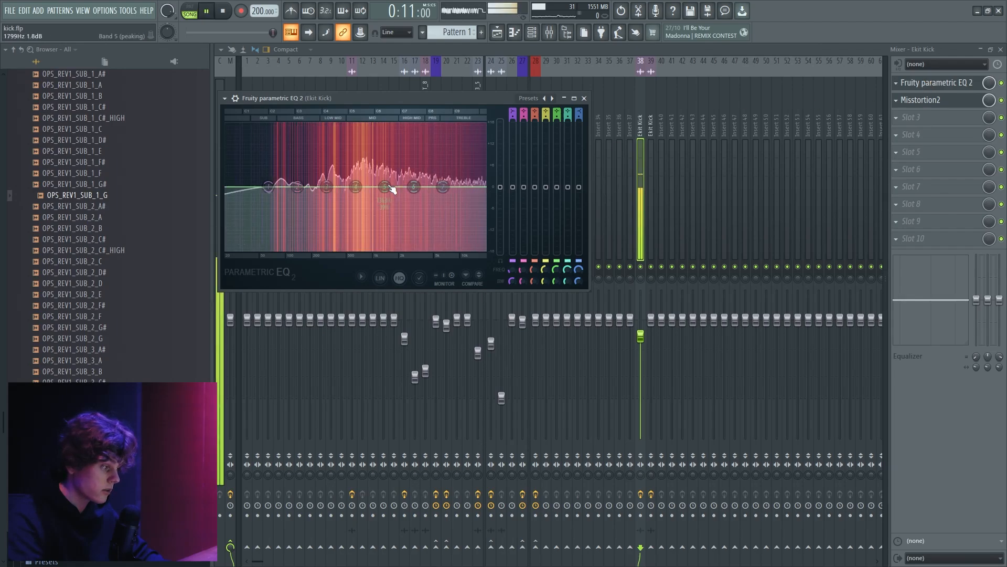
pyautogui.moveTo(355, 187); pyautogui.dragTo(365, 158)
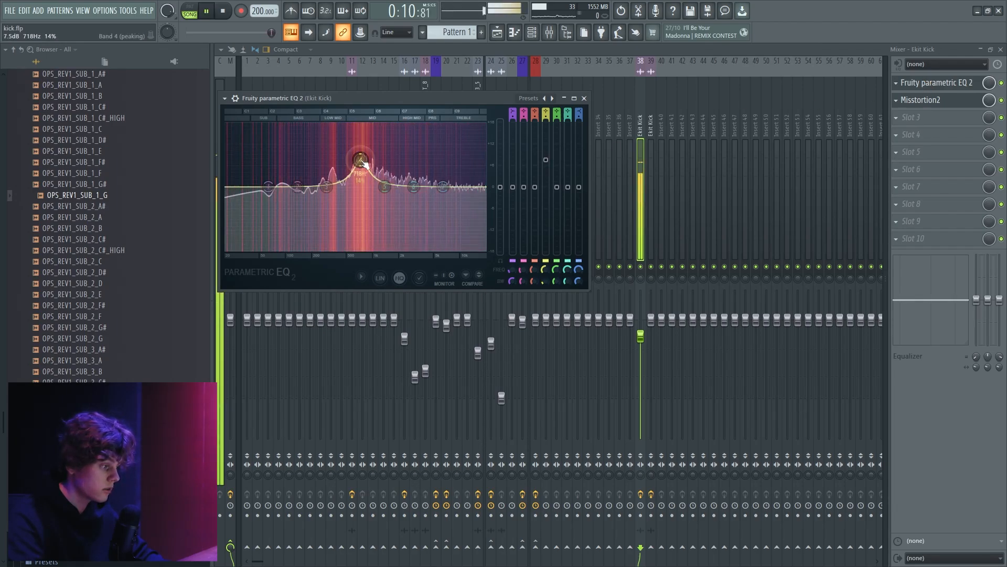
pyautogui.press('space')
pyautogui.moveTo(269, 187); pyautogui.dragTo(288, 238)
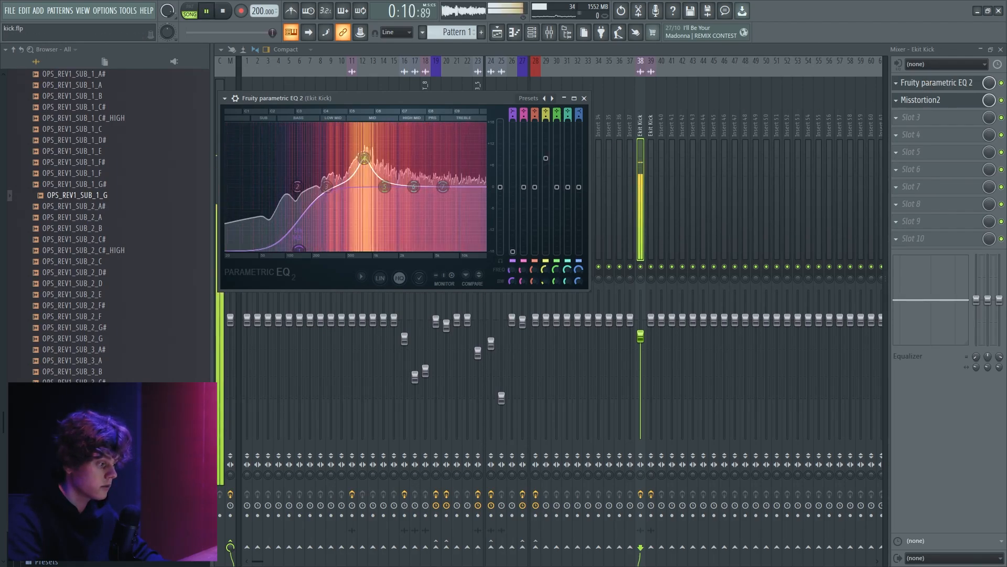
# Add a second Fruity Parametric EQ 2 in slot 4, cut its lows with band 1, and slightly boost band 4.
pyautogui.click(911, 134)
pyautogui.click(824, 39)
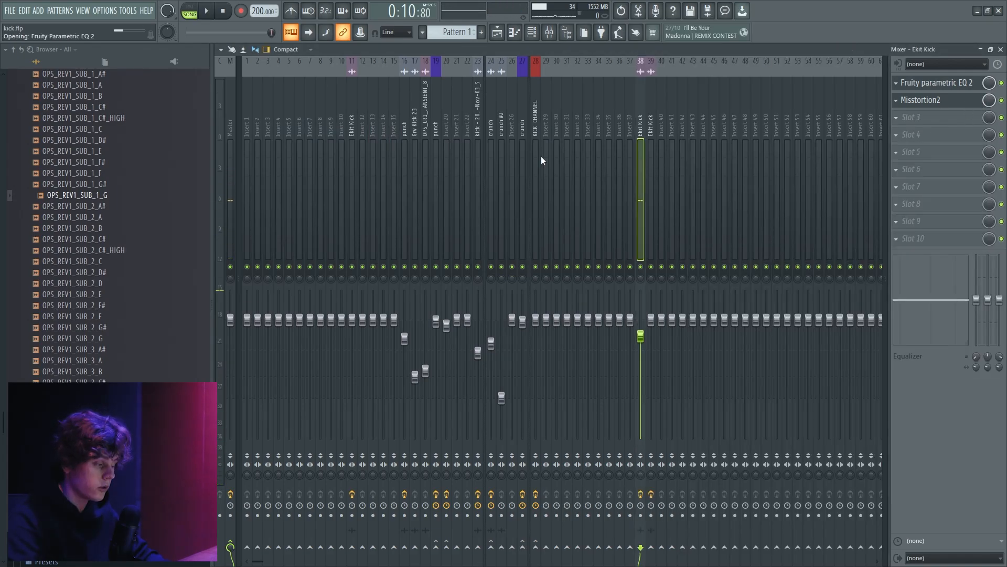
pyautogui.moveTo(292, 248); pyautogui.dragTo(294, 261)
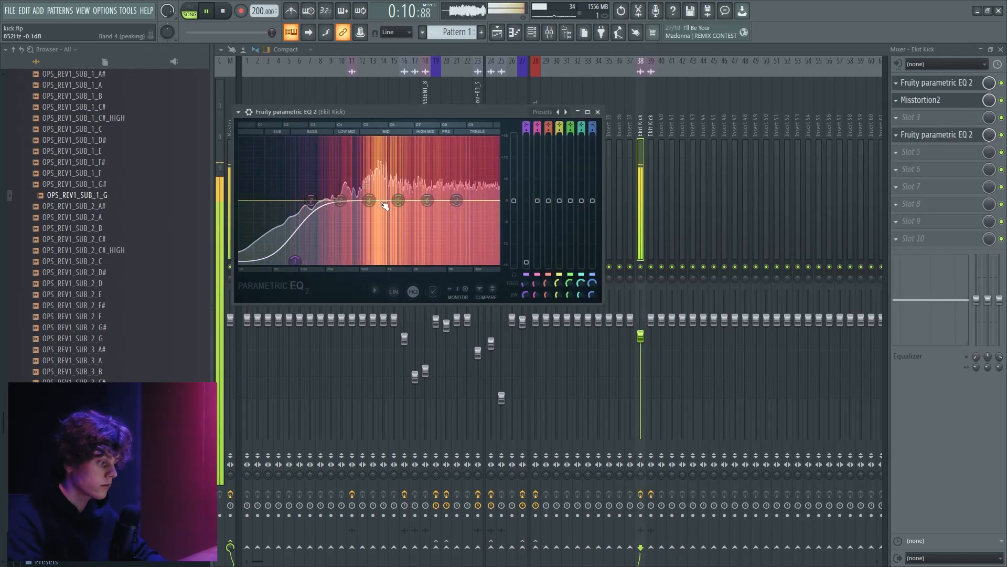
pyautogui.moveTo(370, 200)
pyautogui.mouseDown()
pyautogui.moveTo(379, 180)
pyautogui.moveTo(377, 191)
pyautogui.mouseUp()
pyautogui.press('space')
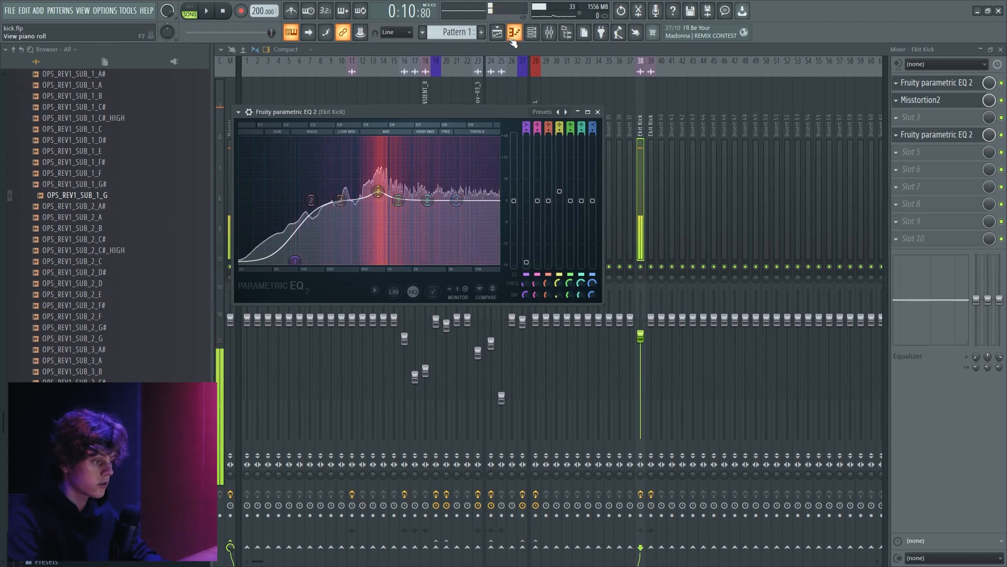
# Solo the Ekit Kick track, play the bar 10 recording alone, and open its clip settings.
pyautogui.click(498, 33)
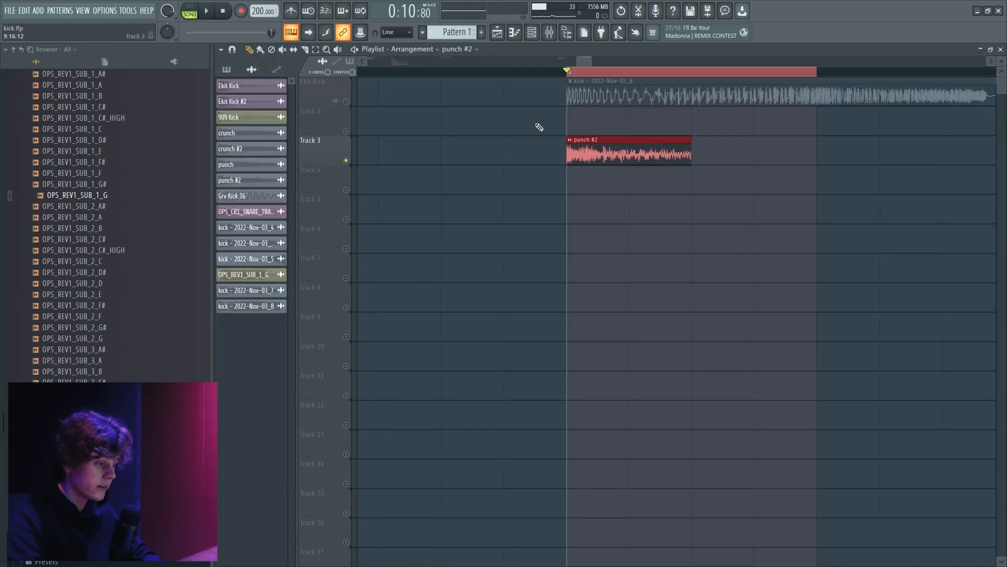
pyautogui.rightClick(347, 102)
pyautogui.press('space')
pyautogui.doubleClick(595, 95)
pyautogui.press('space')
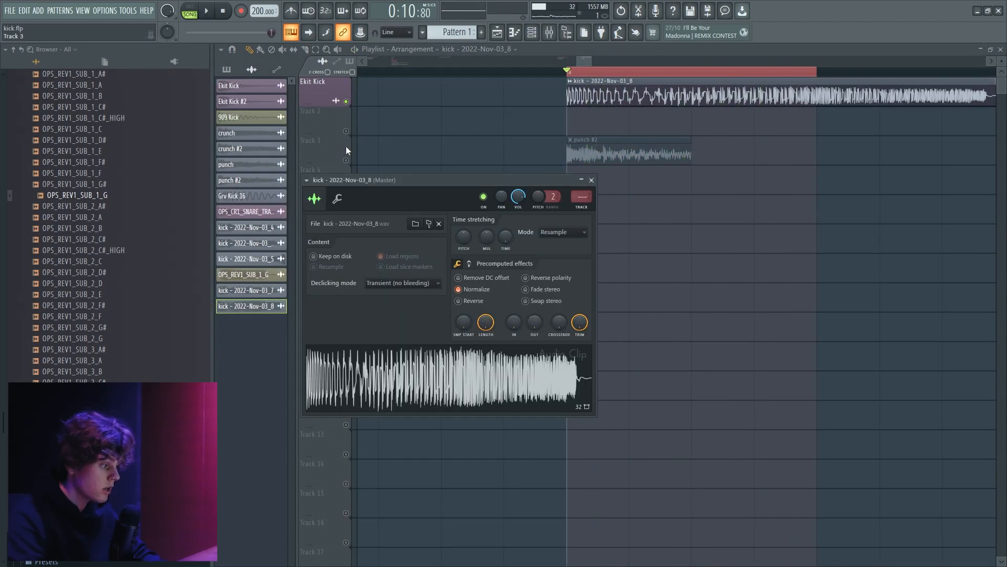
# Unmute Track 3 and shorten punch #2 with its time-stretch multiplier while both layers play.
pyautogui.click(352, 160)
pyautogui.click(346, 161)
pyautogui.press('space')
pyautogui.doubleClick(593, 151)
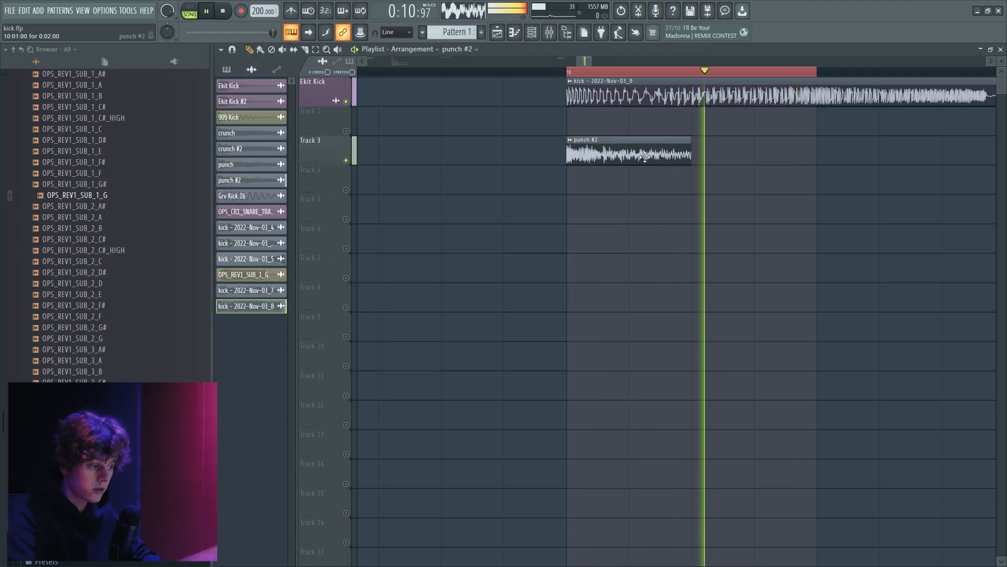
pyautogui.moveTo(504, 247); pyautogui.dragTo(503, 252)
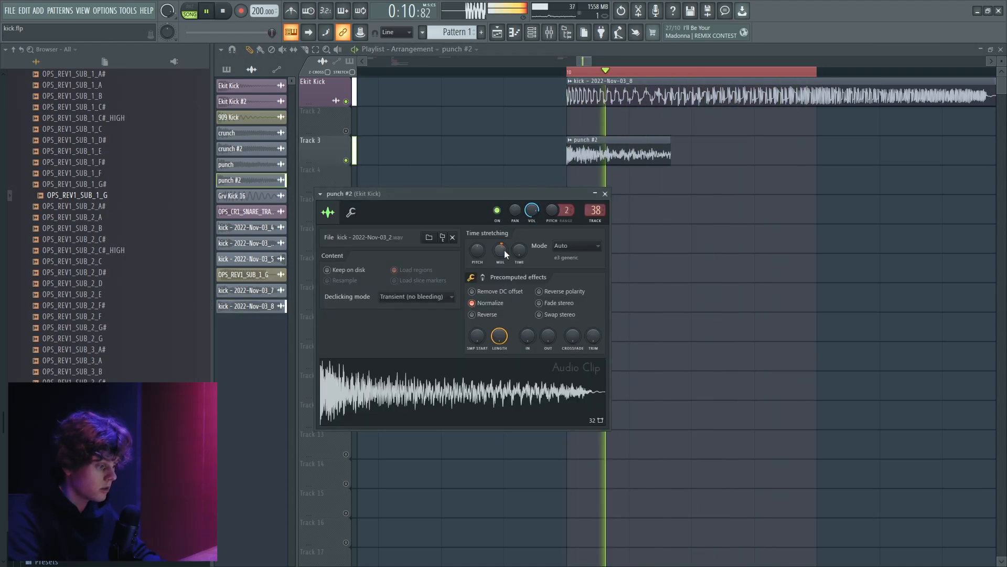
pyautogui.press('space')
# Mute Track 3, open the bar 10 kick's clip settings, and play it with the mixer in view.
pyautogui.click(346, 160)
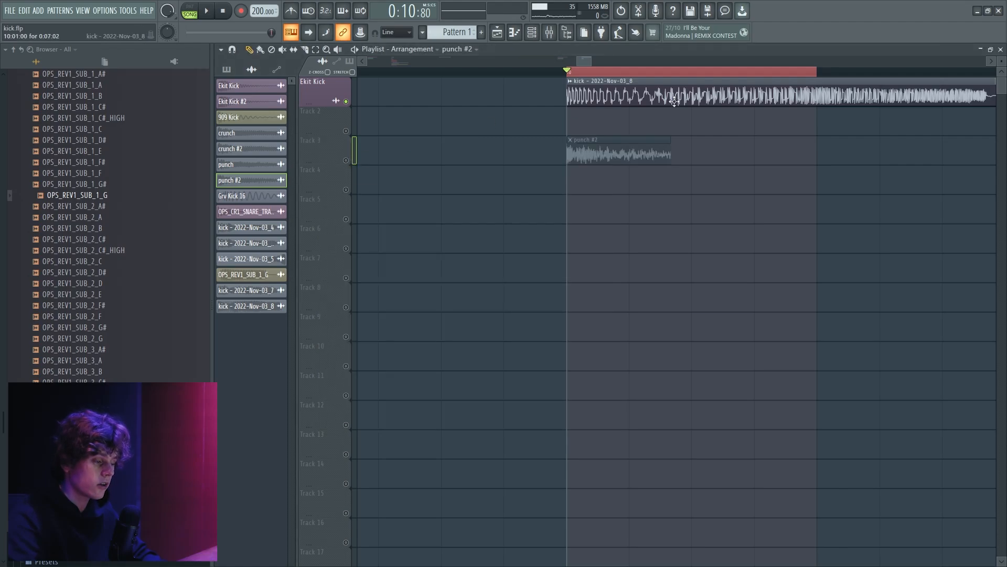
pyautogui.doubleClick(676, 100)
pyautogui.click(550, 34)
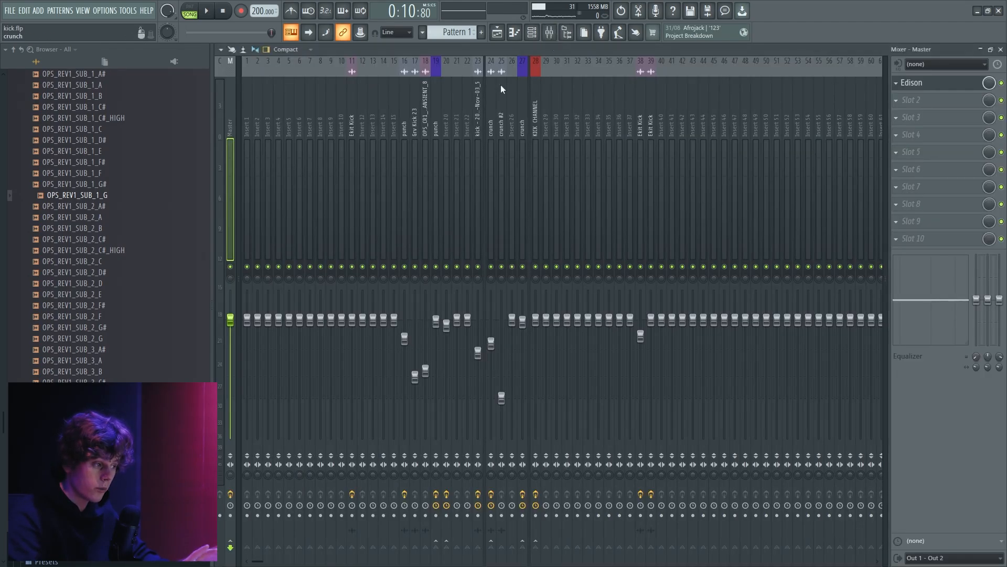
pyautogui.click(648, 124)
pyautogui.press('space')
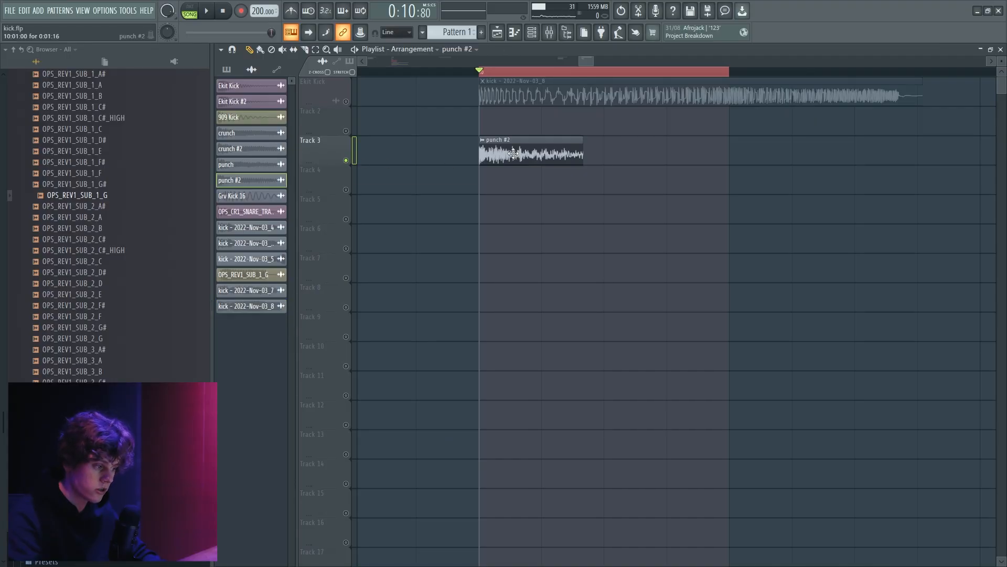
# Check the channel settings and mixer effects chain of the punch #2 clip.
pyautogui.doubleClick(513, 154)
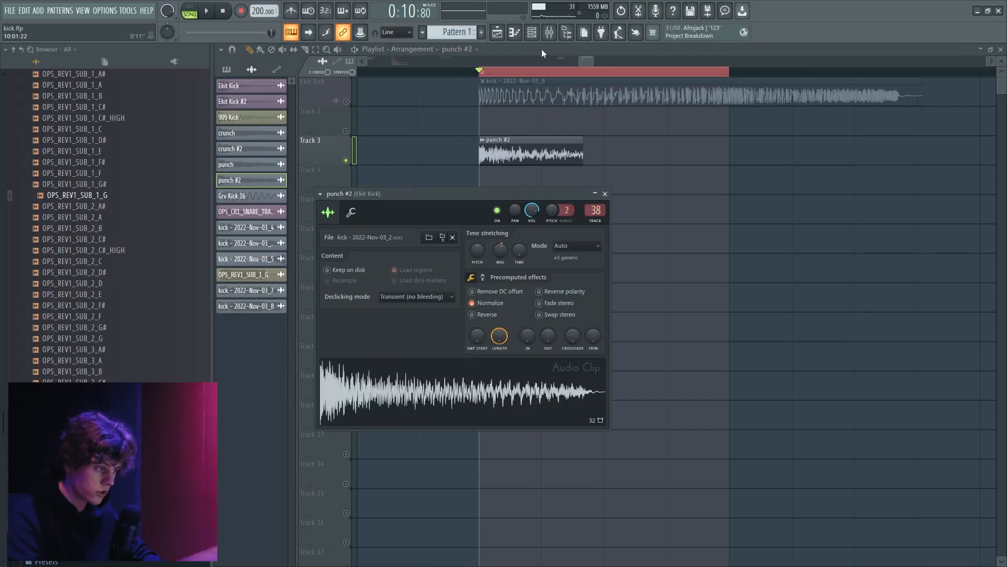
pyautogui.press('space')
pyautogui.click(553, 35)
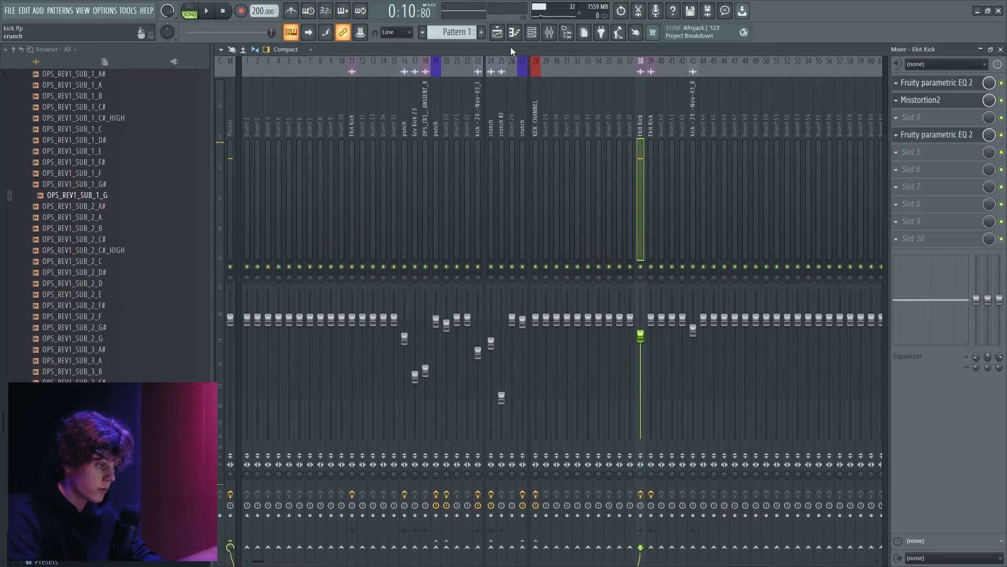
pyautogui.press('F9')
# Unmute the Ekit Kick playlist track and play the kick together with the punch.
pyautogui.doubleClick(627, 95)
pyautogui.click(346, 102)
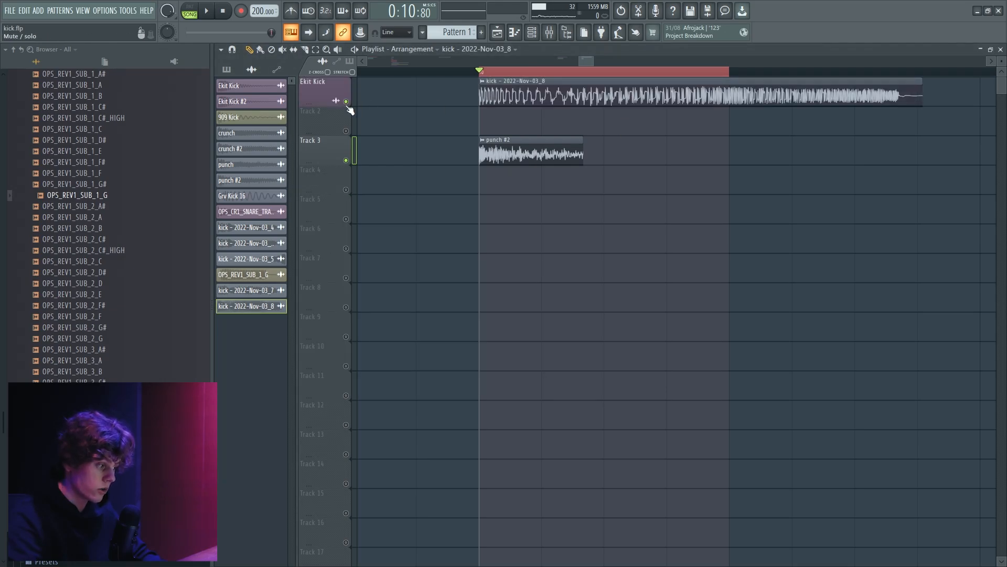
pyautogui.click(347, 102)
pyautogui.click(346, 102)
pyautogui.press('space')
# Add a Fruity Limiter to the first effect slot of the kick - 2022-Nov-03_8 mixer track.
pyautogui.scroll(-1, 588, 130)
pyautogui.doubleClick(546, 153)
pyautogui.click(550, 33)
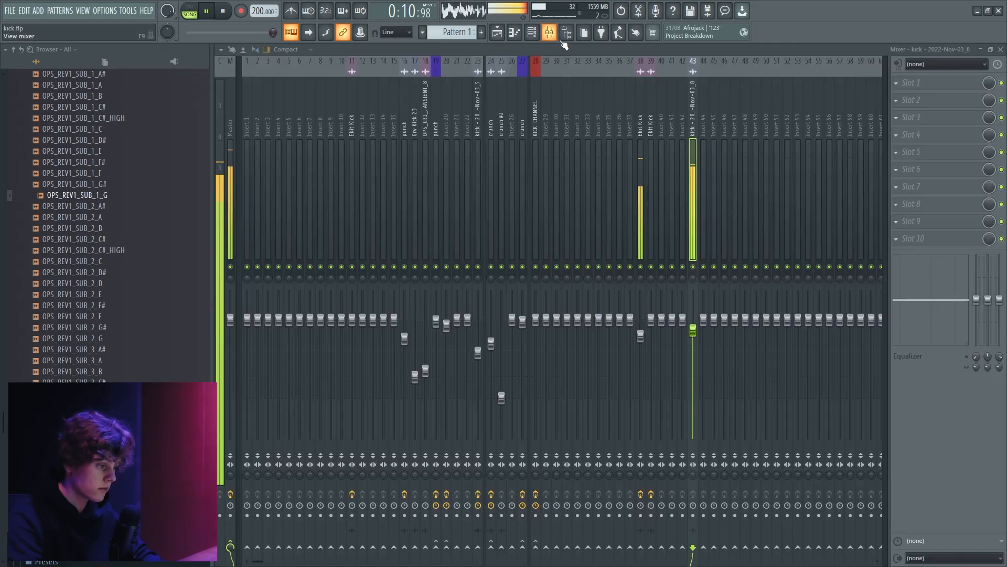
pyautogui.click(898, 84)
pyautogui.moveTo(924, 96)
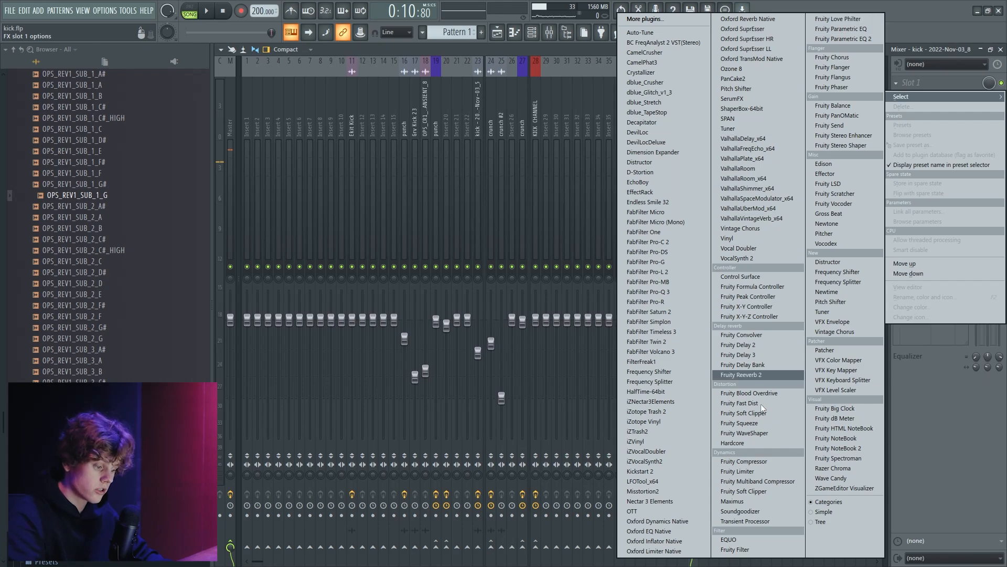
pyautogui.click(757, 471)
# Create an automation clip for the limiter's gain and unmute Track 2, where the clip sits.
pyautogui.rightClick(235, 213)
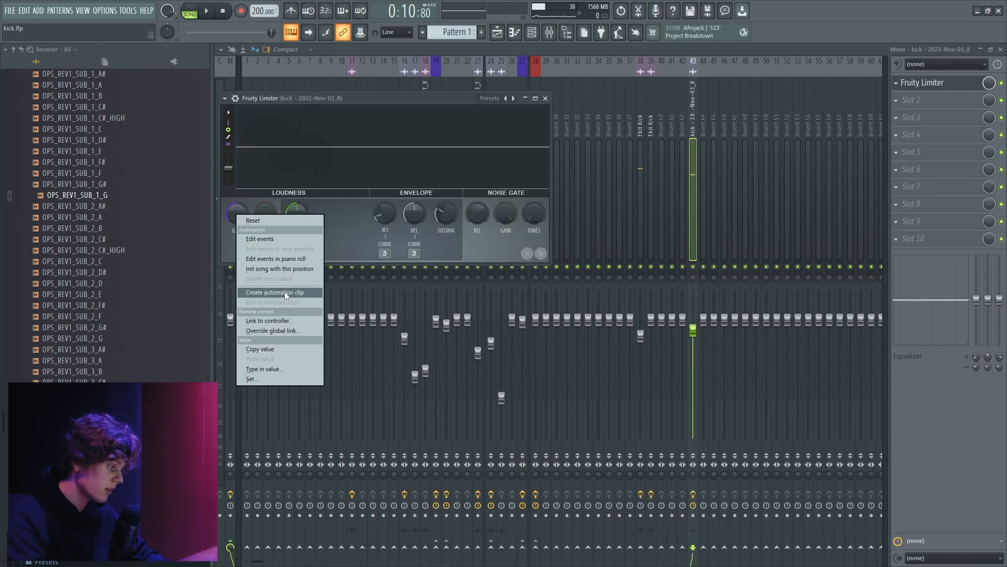
pyautogui.click(284, 291)
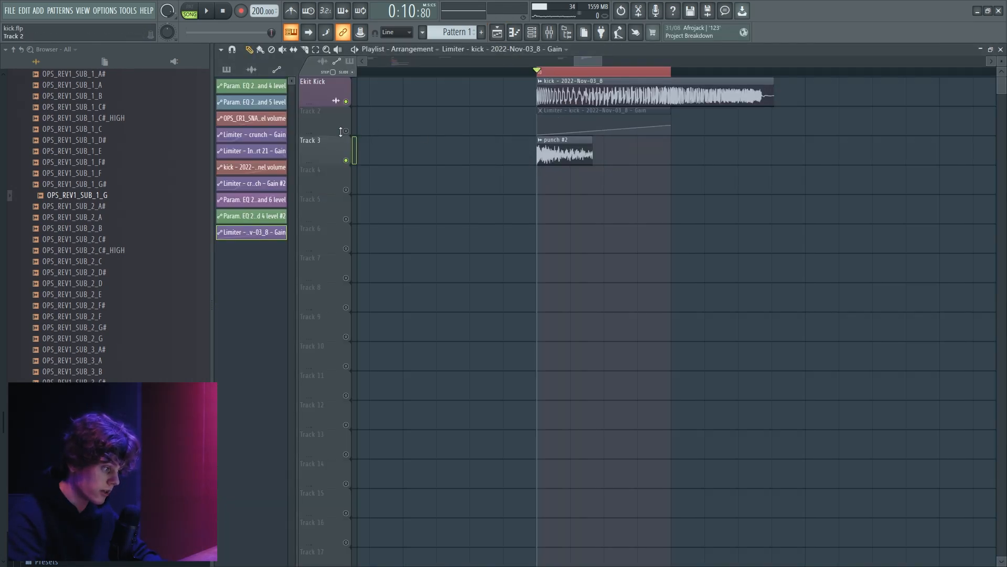
pyautogui.click(346, 130)
# Shape the gain automation to stay at minimum until the punch #2 clip ends and curve upward to the loop end.
pyautogui.scroll(5, 588, 147)
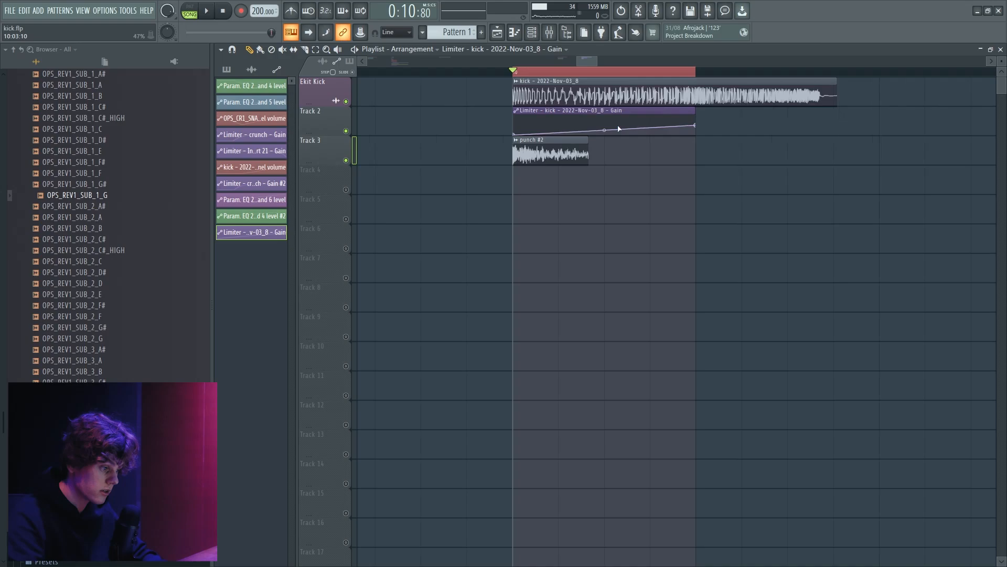
pyautogui.doubleClick(549, 148)
pyautogui.moveTo(596, 142); pyautogui.dragTo(557, 142)
pyautogui.press('space')
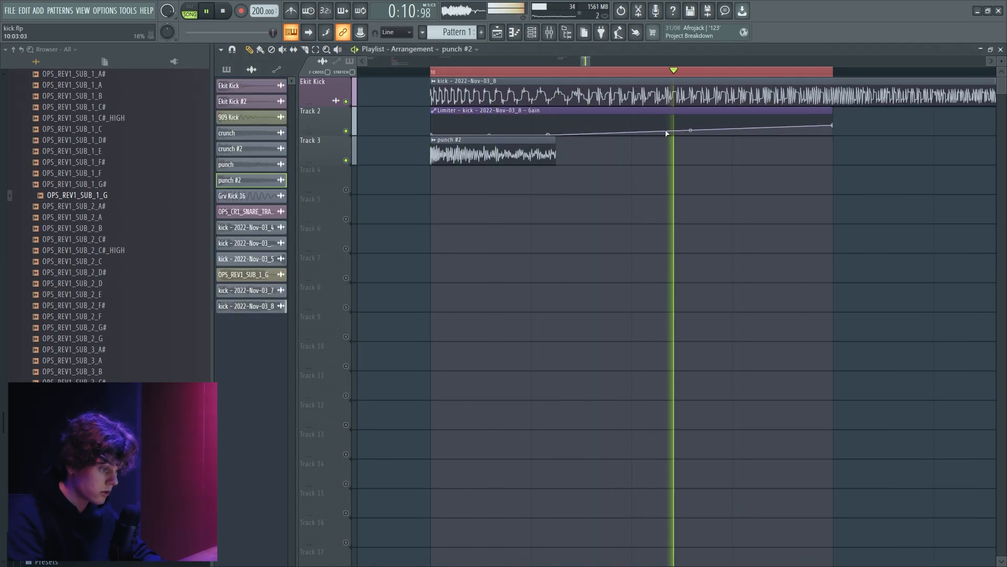
pyautogui.moveTo(690, 131); pyautogui.dragTo(691, 126)
# Try shifting the kick clip against the punch while the loop plays.
pyautogui.click(577, 101)
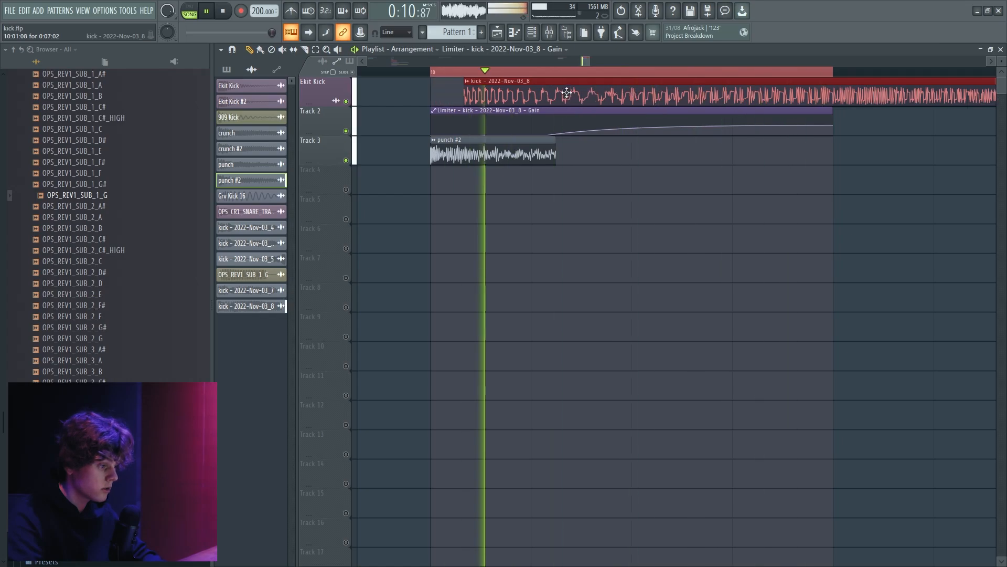
pyautogui.moveTo(577, 101); pyautogui.dragTo(573, 101)
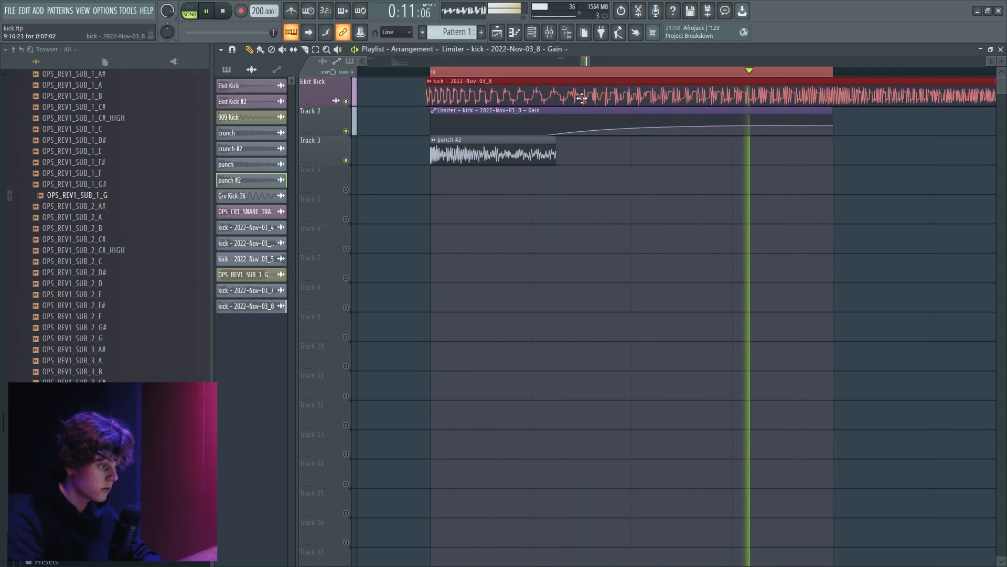
pyautogui.press('space')
# Set the kick clip's time-stretching mode to e3 mono.
pyautogui.doubleClick(581, 98)
pyautogui.press('space')
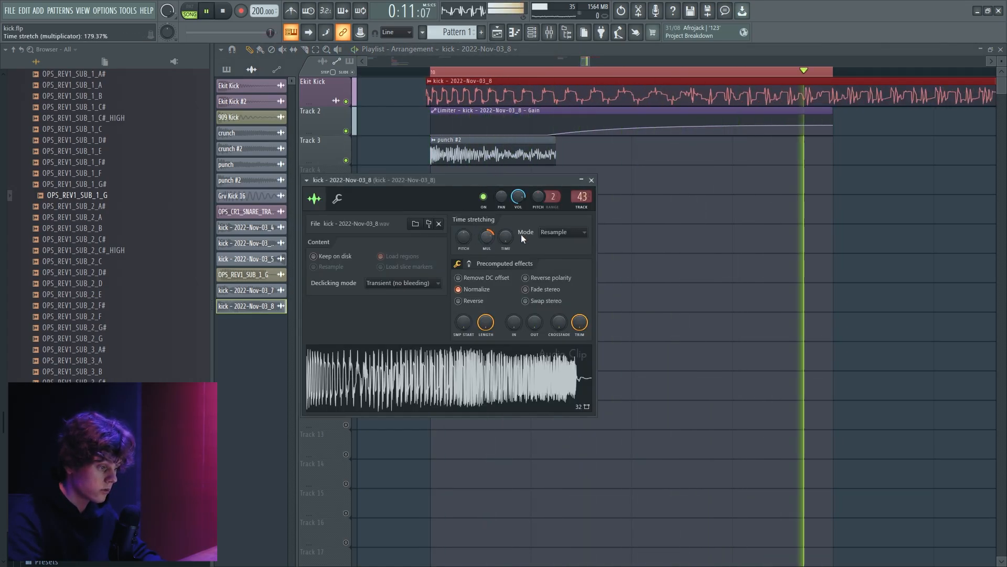
pyautogui.click(563, 232)
pyautogui.click(551, 250)
pyautogui.moveTo(488, 237); pyautogui.dragTo(491, 236)
pyautogui.press('Escape')
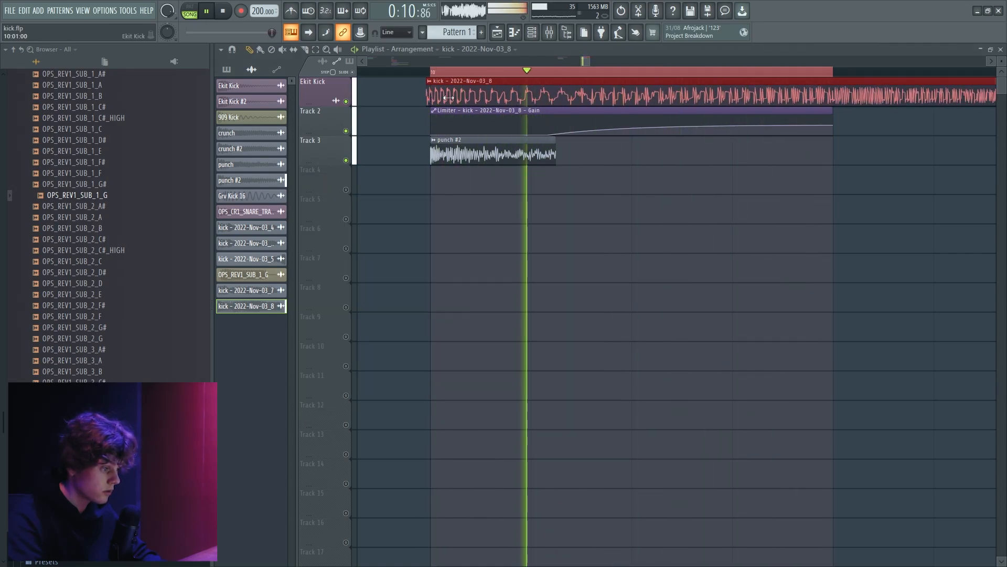
# Trim the kick clip's beginning and position it to start at about 10:01:19, checking the timing by playback.
pyautogui.moveTo(481, 99); pyautogui.dragTo(602, 96)
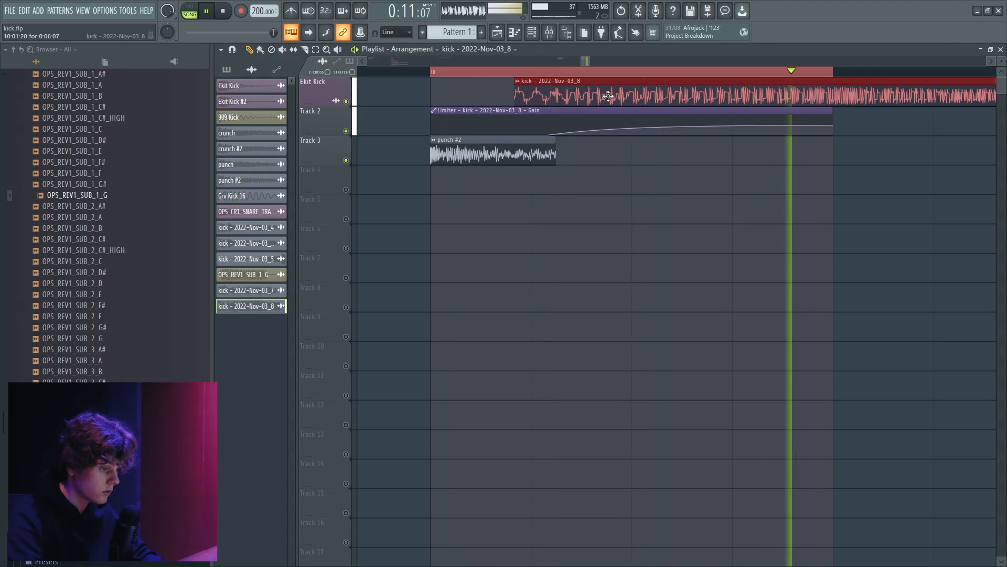
pyautogui.press('space')
pyautogui.press('space')
pyautogui.doubleClick(513, 94)
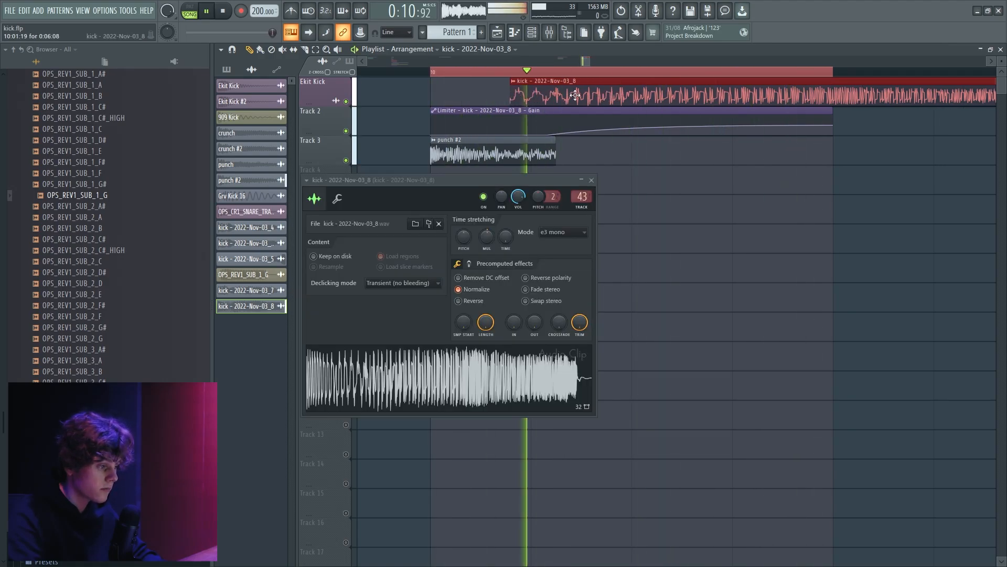
pyautogui.press('space')
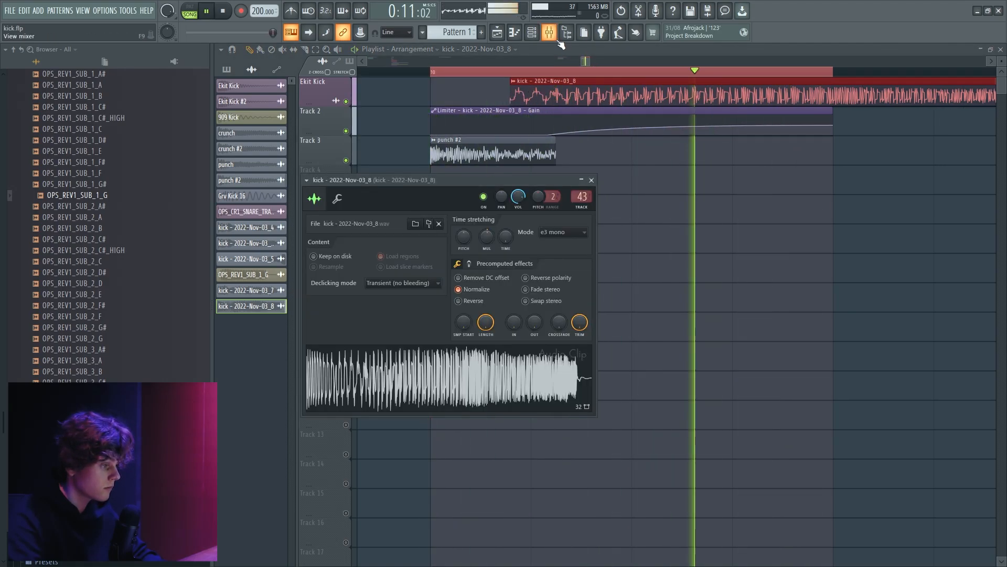
pyautogui.press('F9')
pyautogui.click(904, 118)
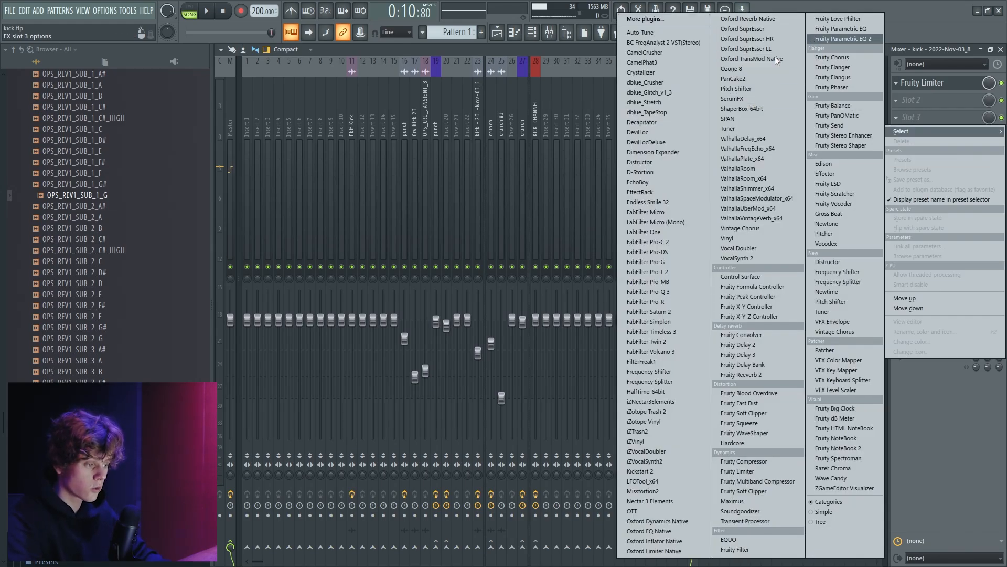
pyautogui.click(504, 32)
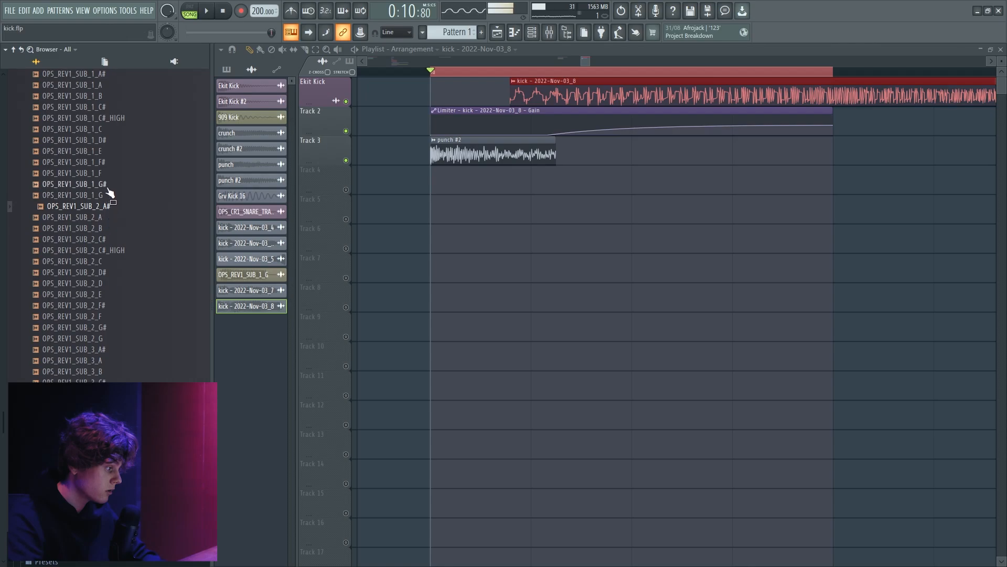
# Audition the sub samples, place OPS_REV1_SUB_2_A on Track 4 at the loop start and unmute that track.
pyautogui.moveTo(110, 191); pyautogui.dragTo(88, 191)
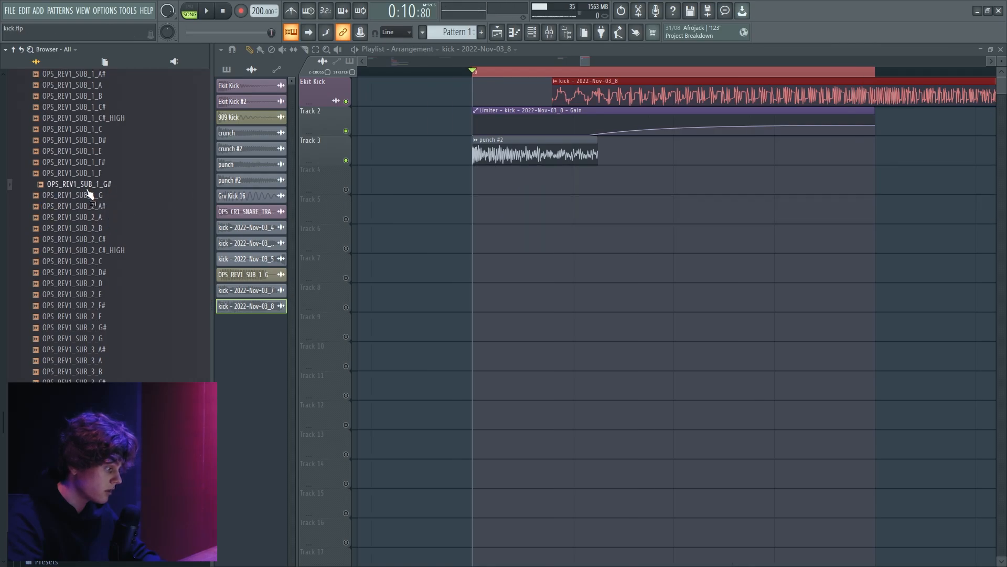
pyautogui.moveTo(112, 224); pyautogui.dragTo(477, 184)
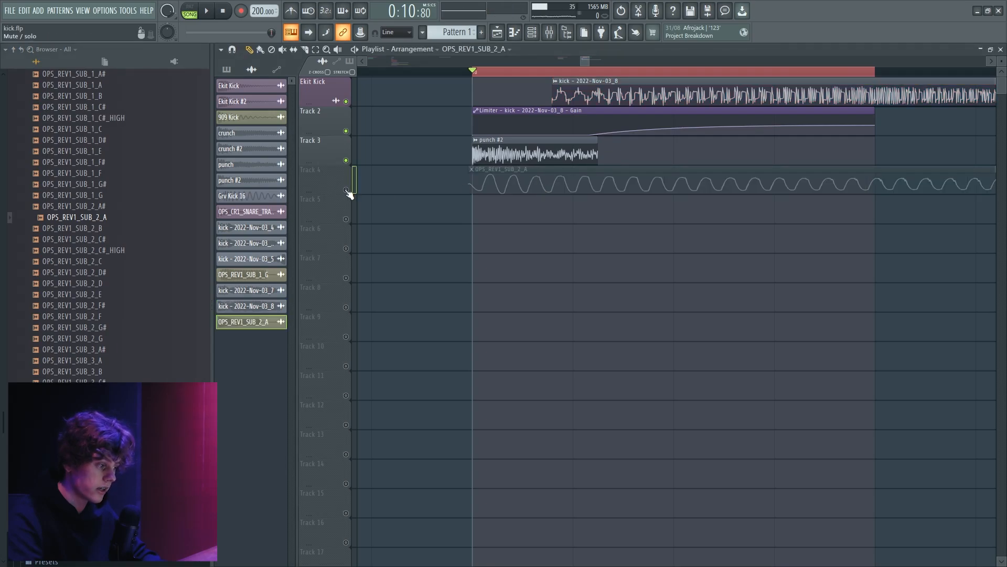
pyautogui.moveTo(348, 192); pyautogui.dragTo(523, 177)
# Assign the OPS_REV1_SUB_2_A channel to mixer insert 44.
pyautogui.doubleClick(539, 152)
pyautogui.press('F9')
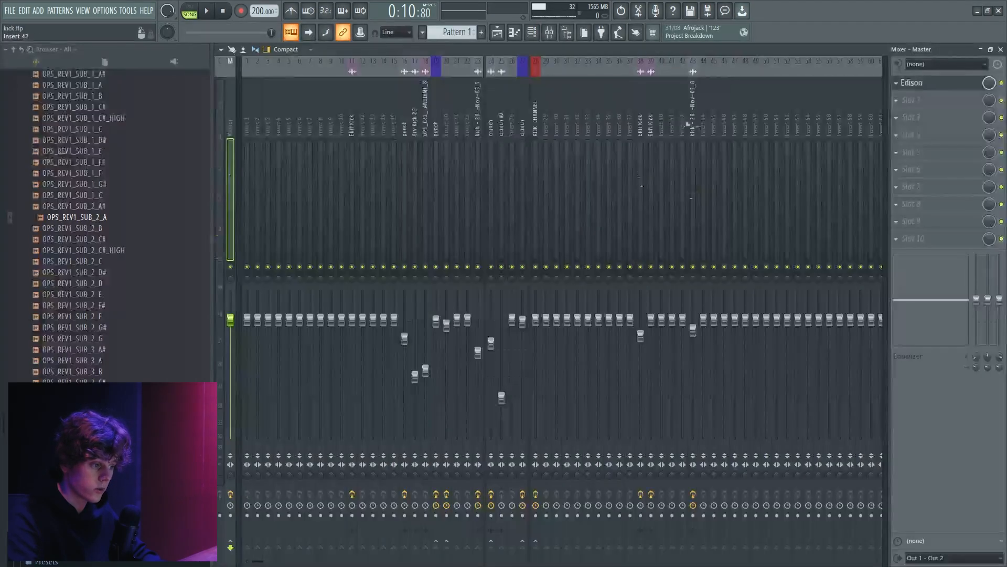
pyautogui.rightClick(703, 61)
pyautogui.moveTo(745, 178)
pyautogui.click(829, 177)
# Lower the sub's mixer volume during playback and route the kick and sub tracks together into Insert 45.
pyautogui.press('space')
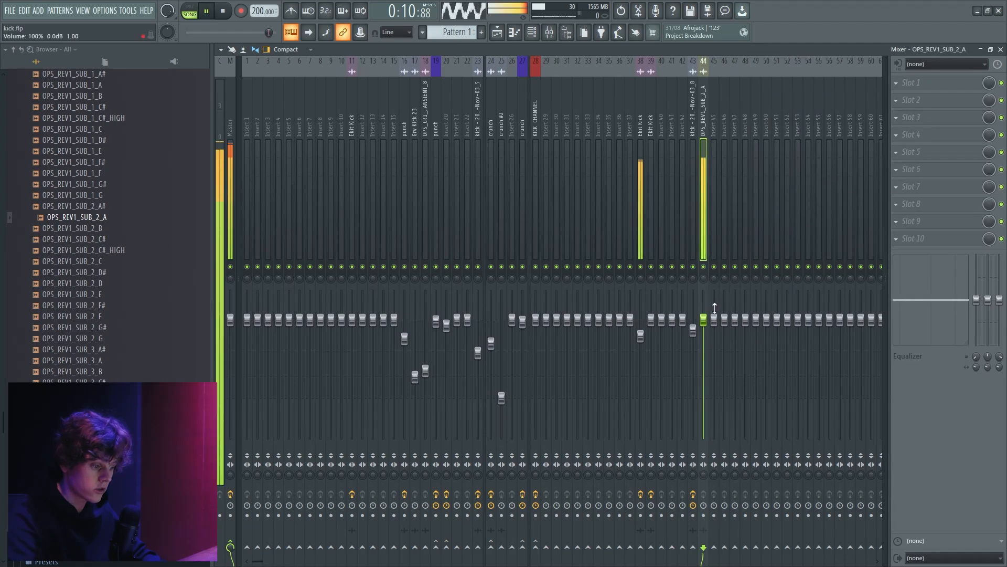
pyautogui.keyDown('ctrl'); pyautogui.click(695, 126); pyautogui.keyUp('ctrl')
pyautogui.press('space')
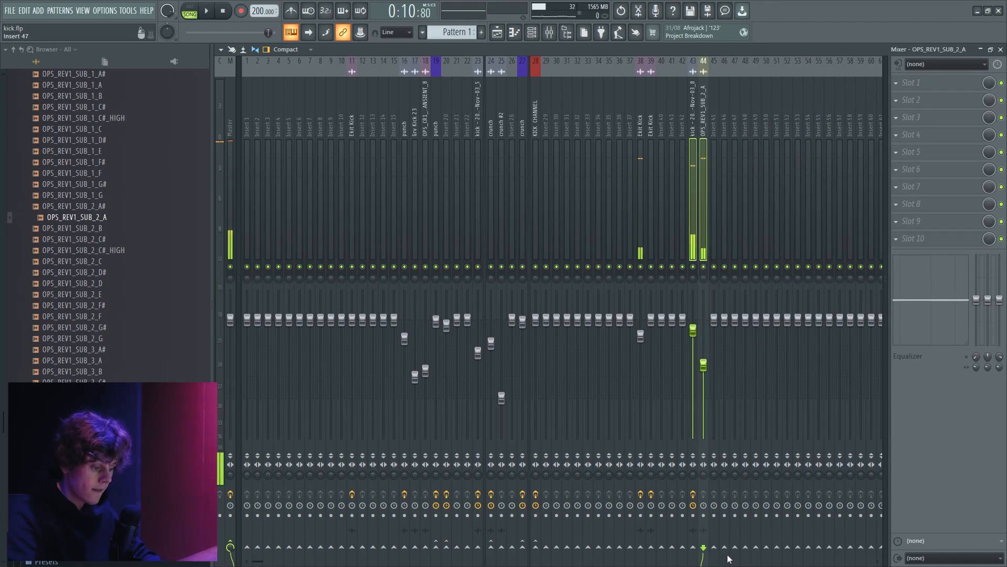
pyautogui.click(712, 135)
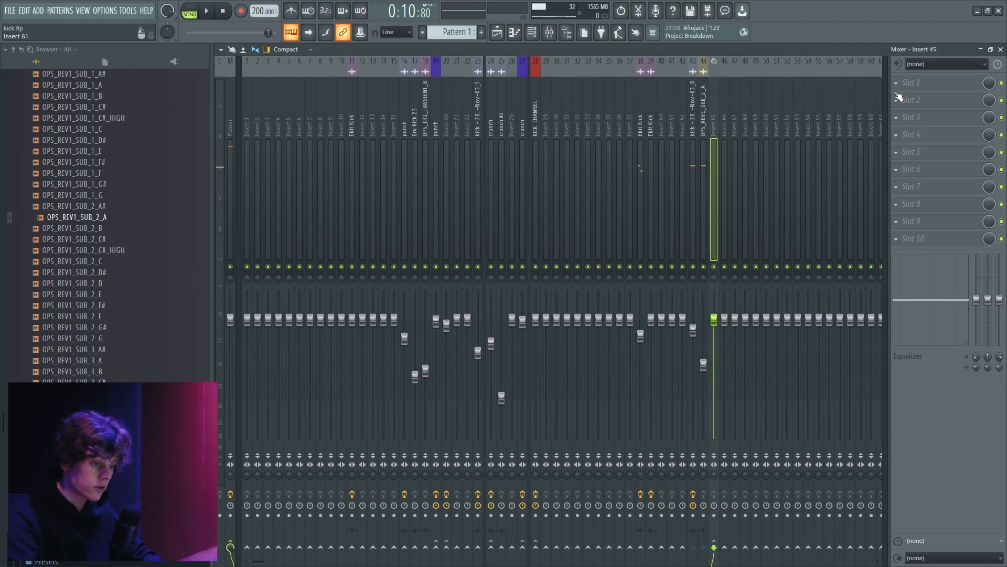
# Add a Fruity WaveShaper to Insert 45 and bend its curve steeply near the low-input end to distort the layers.
pyautogui.click(912, 82)
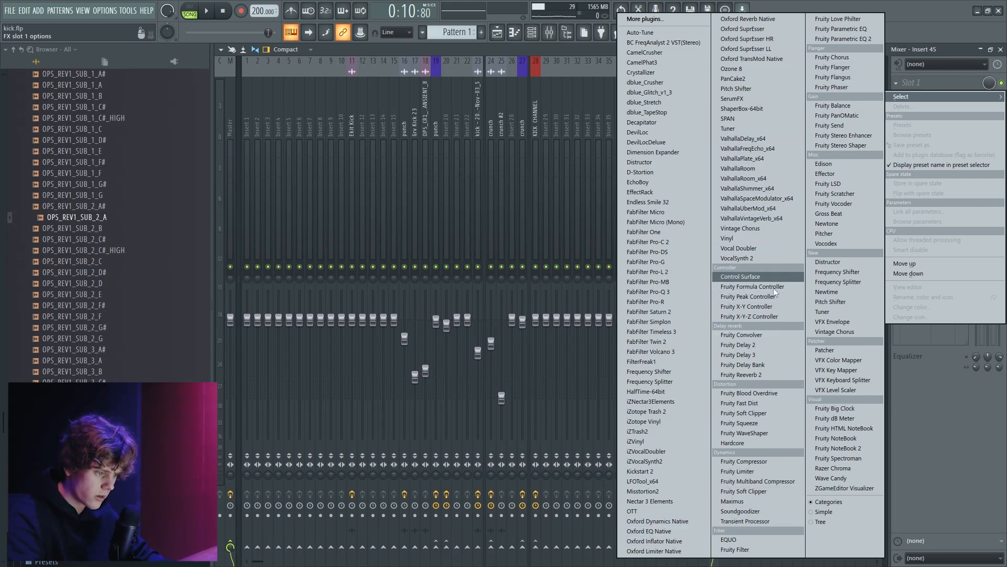
pyautogui.click(756, 433)
pyautogui.press('space')
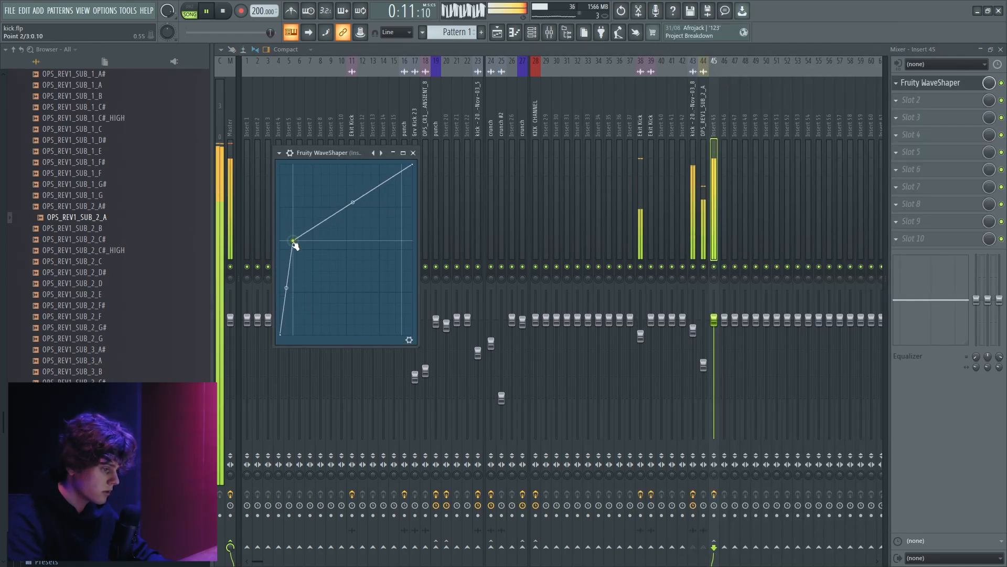
pyautogui.moveTo(293, 242); pyautogui.dragTo(292, 258)
pyautogui.press('space')
# Route the sub's mixer track only into the kick track on insert 43 and play the result.
pyautogui.click(711, 120)
pyautogui.click(704, 121)
pyautogui.click(695, 122)
pyautogui.click(700, 123)
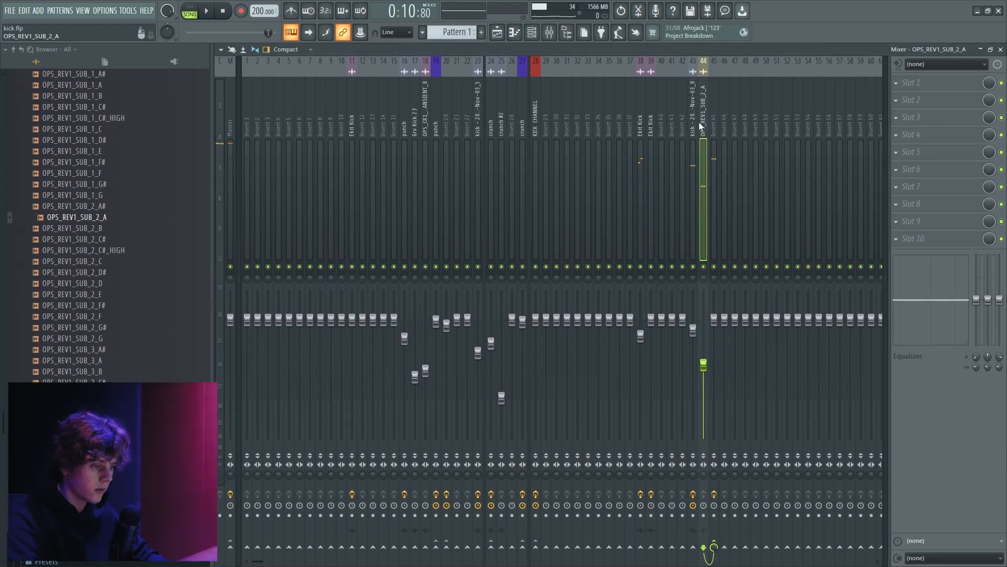
pyautogui.rightClick(693, 547)
pyautogui.click(703, 541)
pyautogui.press('space')
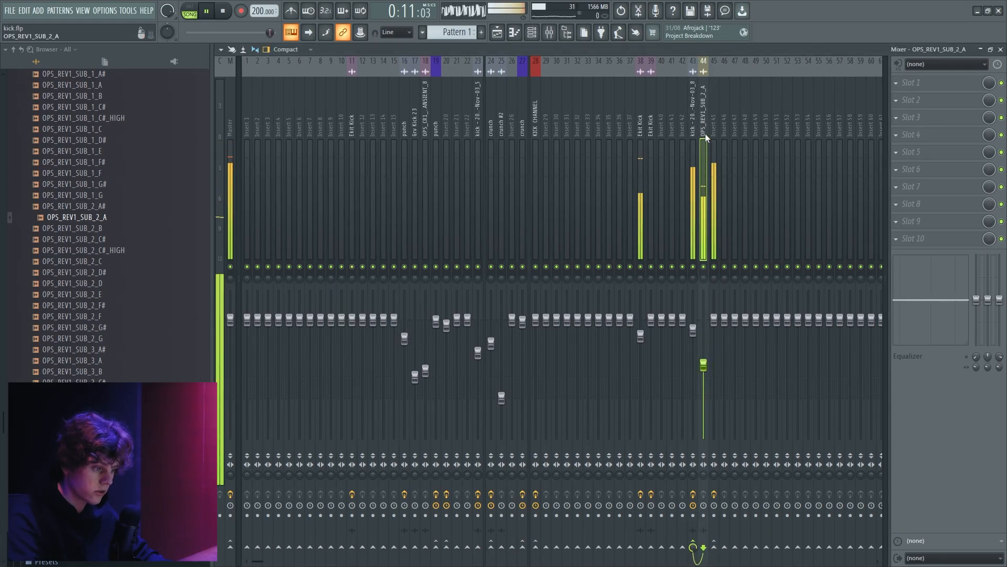
# Raise the sub track's mixer volume while listening to the loop.
pyautogui.click(696, 132)
pyautogui.click(713, 132)
pyautogui.press('space')
pyautogui.moveTo(704, 365); pyautogui.dragTo(703, 360)
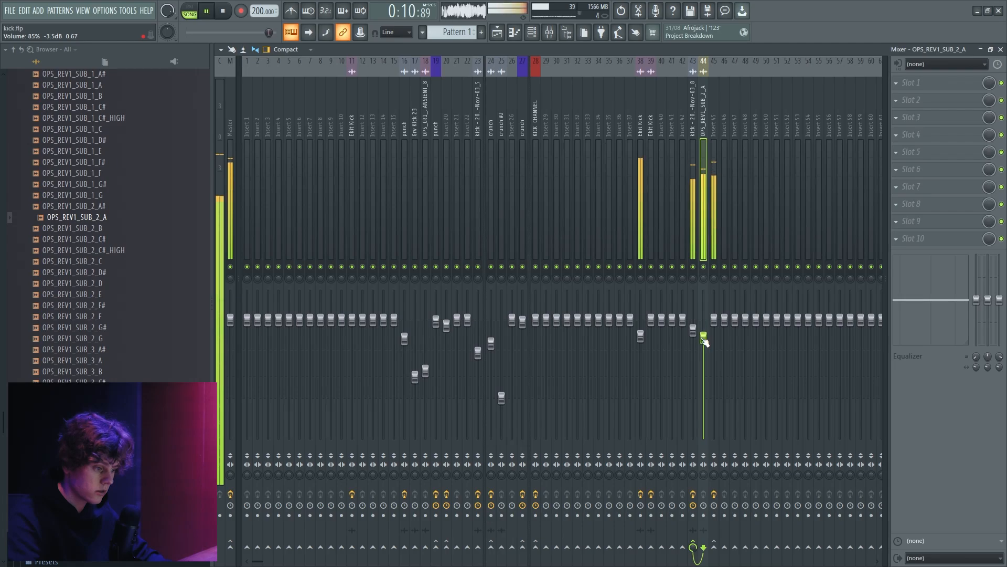
pyautogui.press('space')
# Lower the volume of Insert 45 to balance the distorted layers against the punch.
pyautogui.click(714, 126)
pyautogui.click(897, 118)
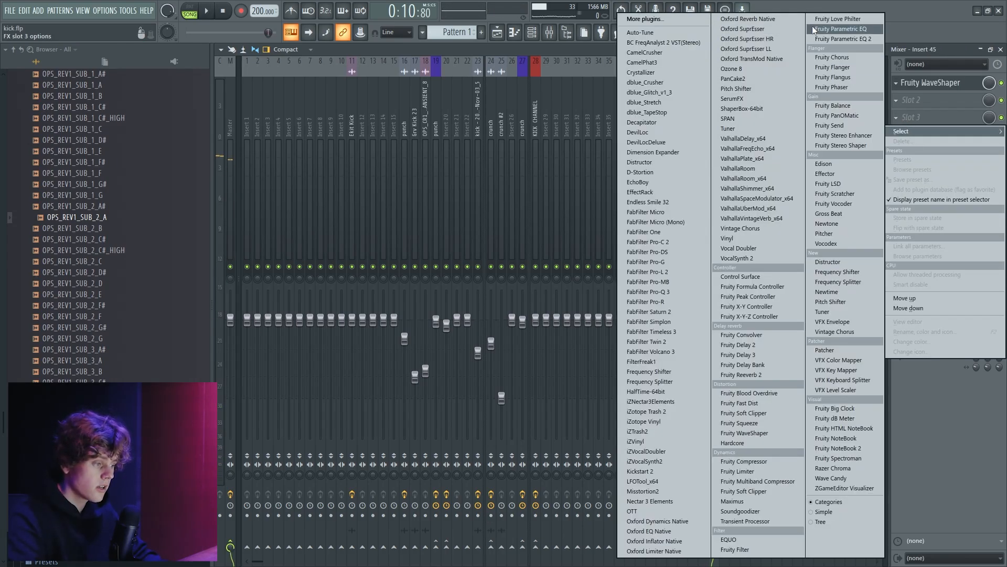
pyautogui.click(660, 122)
pyautogui.moveTo(708, 330); pyautogui.dragTo(717, 360)
pyautogui.press('space')
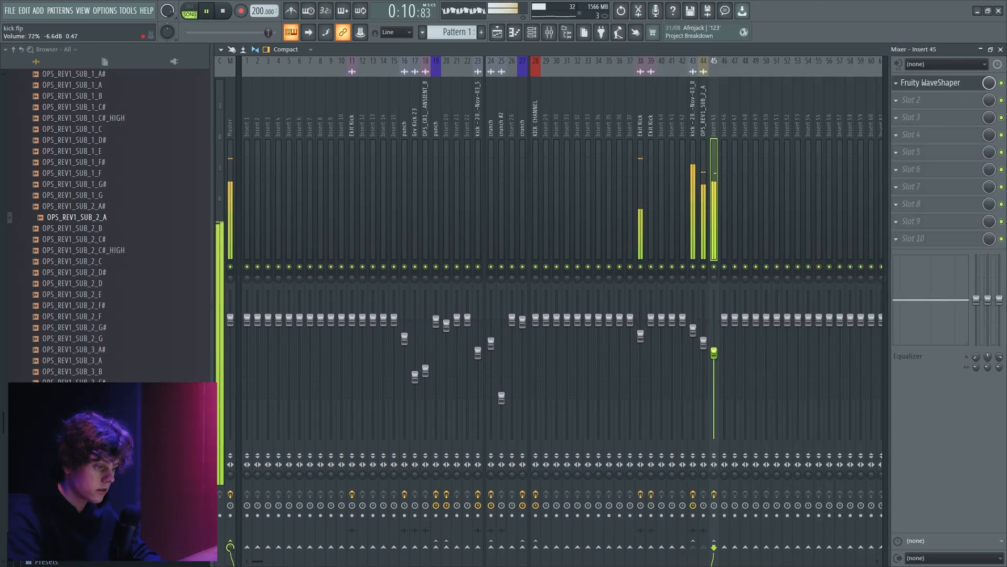
# Add a Fruity Parametric EQ 2 to effect slot 6 of the Ekit Kick mixer track on insert 38.
pyautogui.click(640, 125)
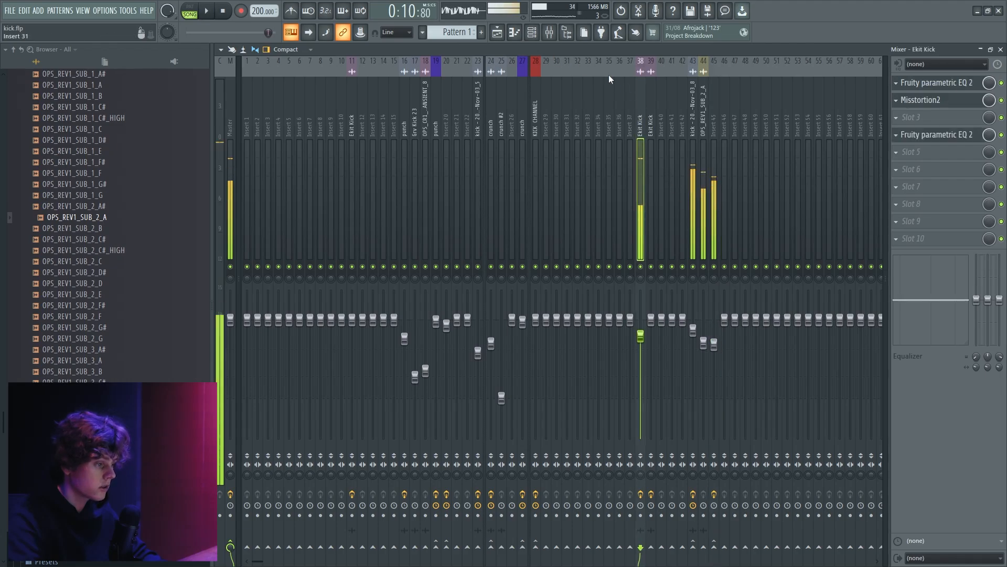
pyautogui.click(924, 172)
pyautogui.click(873, 39)
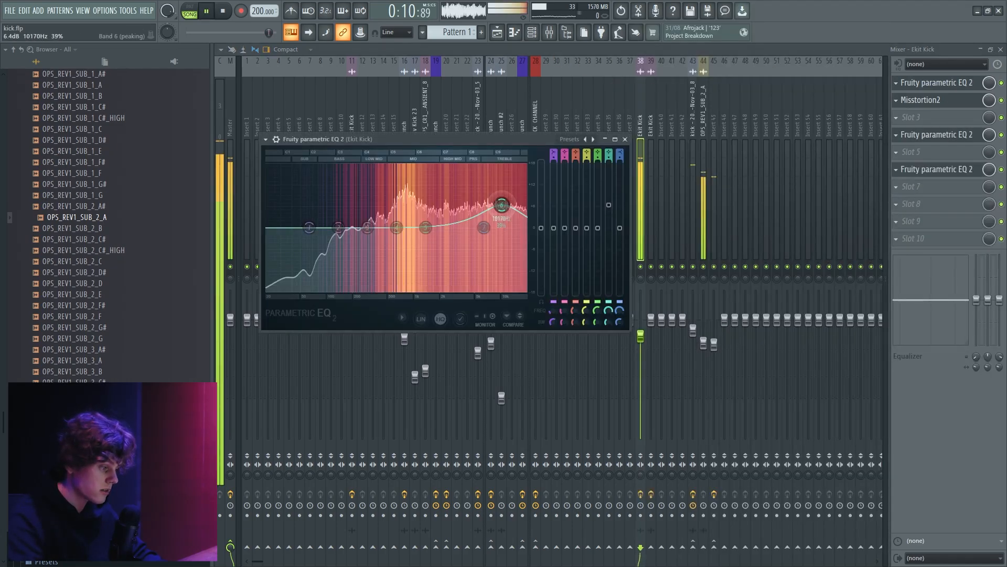
# Give the new EQ a gentle treble boost with band 6 and a cut of about 1 dB at 646 Hz with band 4.
pyautogui.moveTo(502, 205); pyautogui.dragTo(513, 216)
pyautogui.moveTo(397, 228); pyautogui.dragTo(398, 232)
pyautogui.scroll(-4, 398, 231)
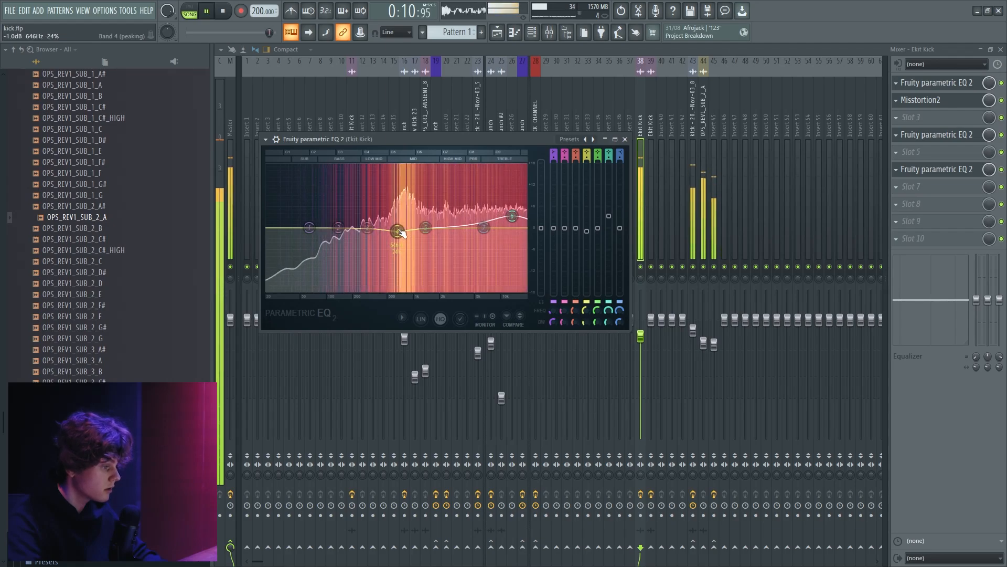
pyautogui.press('space')
pyautogui.press('F5')
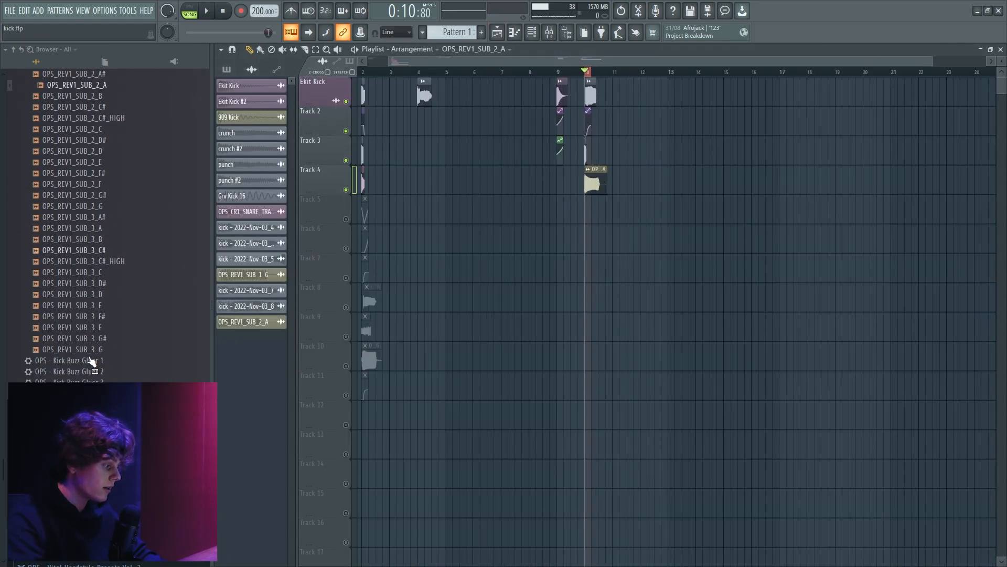
# Find Grv Kick 20 among the Kicks samples in the Drums pack and place it on Track 5 at bar 10.
pyautogui.scroll(-2, 92, 361)
pyautogui.click(52, 392)
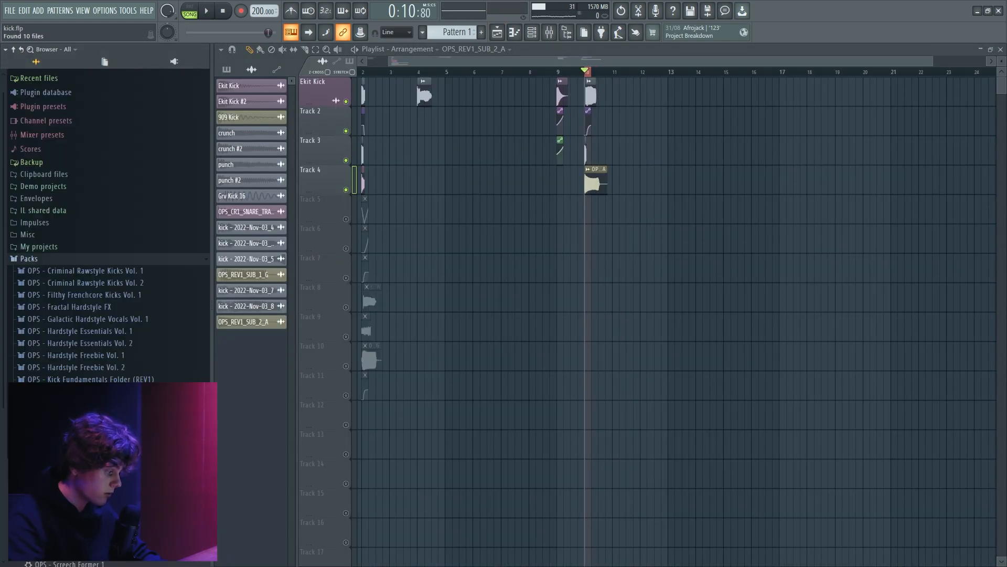
pyautogui.scroll(-4, 105, 226)
pyautogui.click(62, 344)
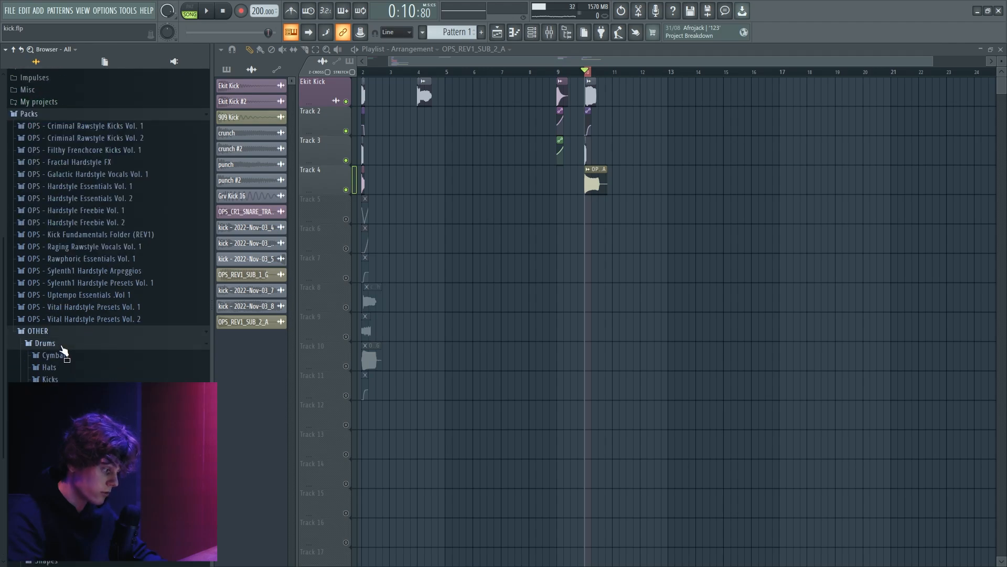
pyautogui.click(62, 379)
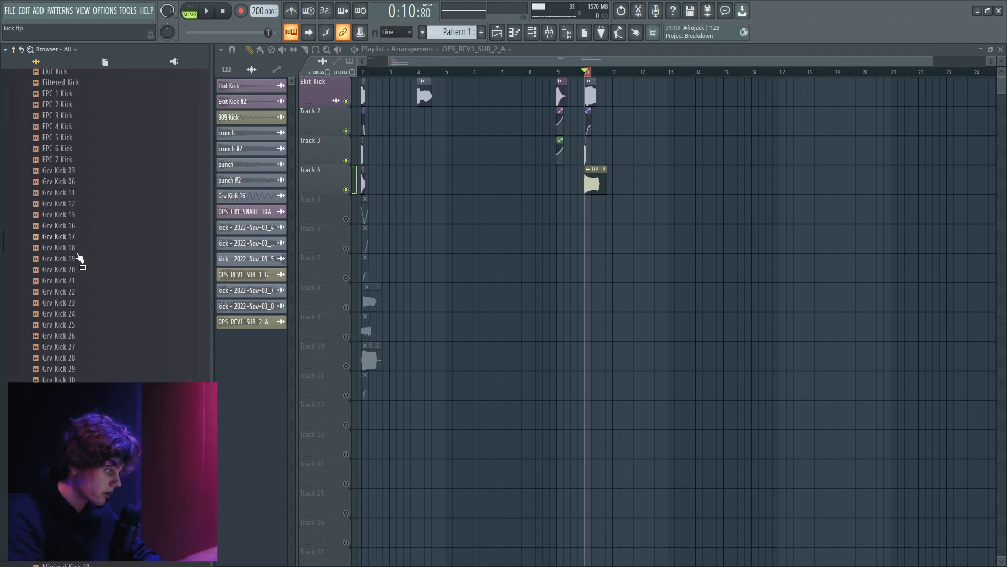
pyautogui.moveTo(585, 211); pyautogui.dragTo(586, 212)
pyautogui.scroll(5, 593, 215)
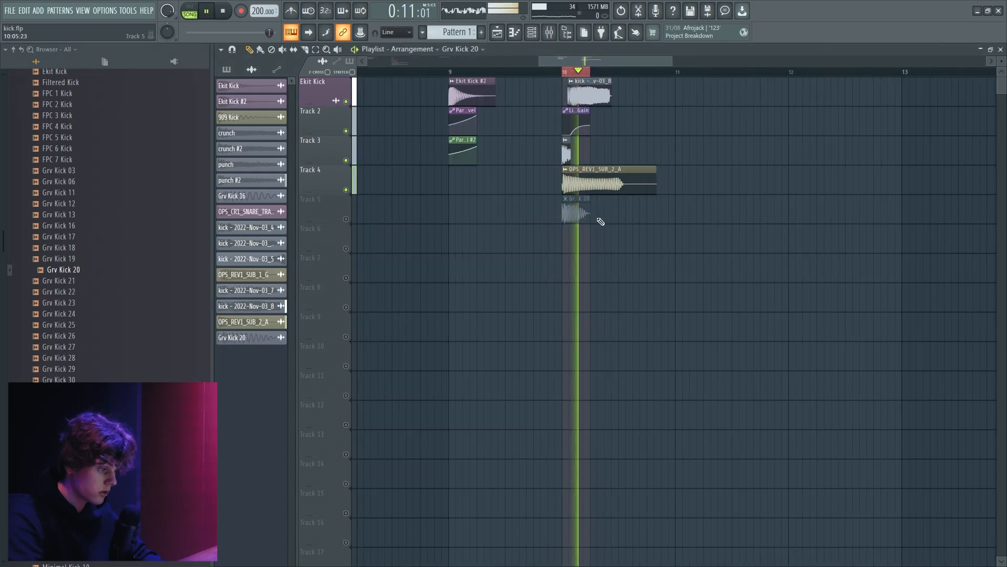
# Shorten the Grv Kick 20 clip to about the punch's length and set its declicking mode to Transient (bleeding).
pyautogui.doubleClick(545, 215)
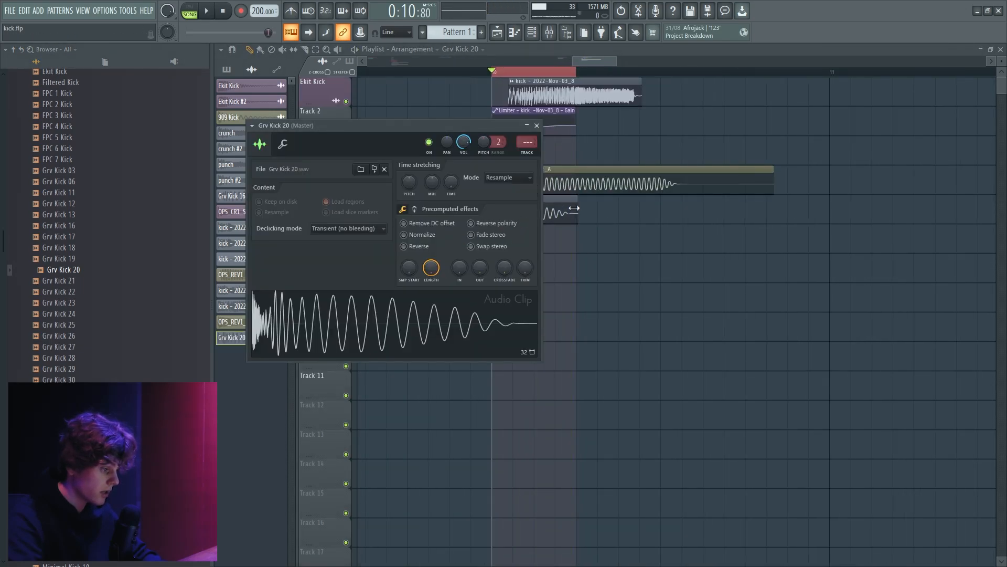
pyautogui.doubleClick(545, 215)
pyautogui.doubleClick(503, 213)
pyautogui.click(358, 229)
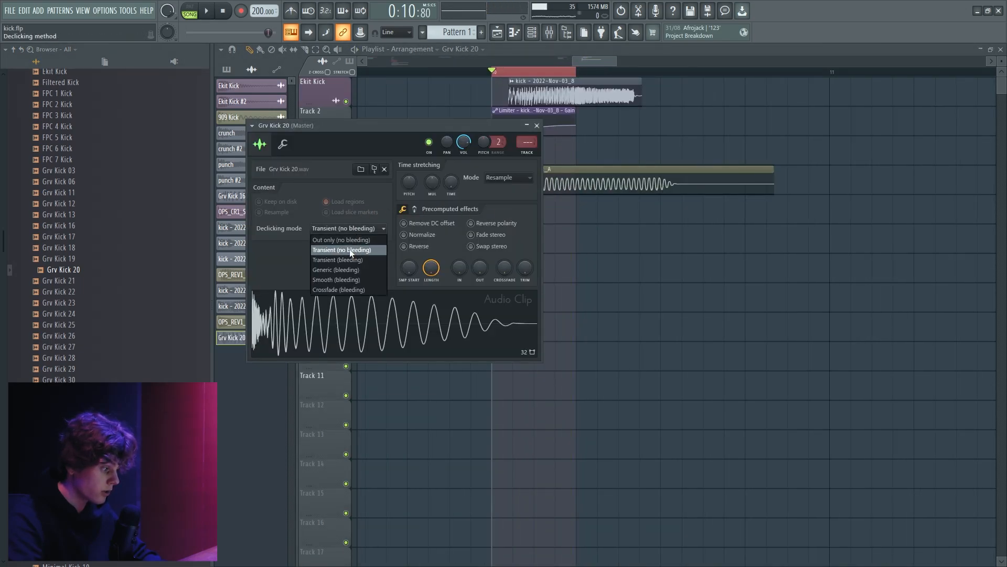
pyautogui.click(351, 259)
pyautogui.press('Escape')
pyautogui.scroll(6, 540, 231)
pyautogui.press('space')
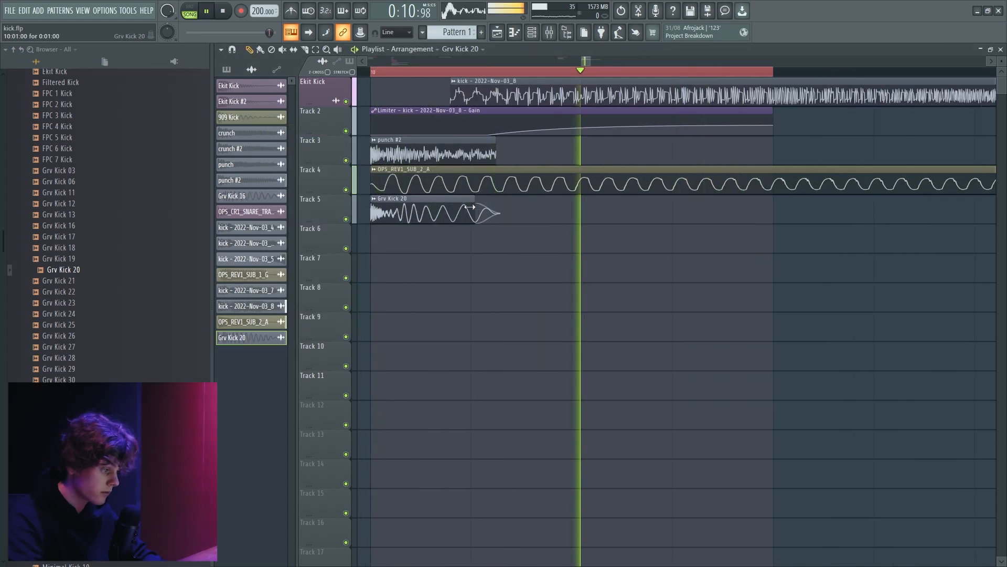
# Route Grv Kick 20 to mixer insert 37 and lower its volume while listening to the loop.
pyautogui.doubleClick(486, 221)
pyautogui.press('F9')
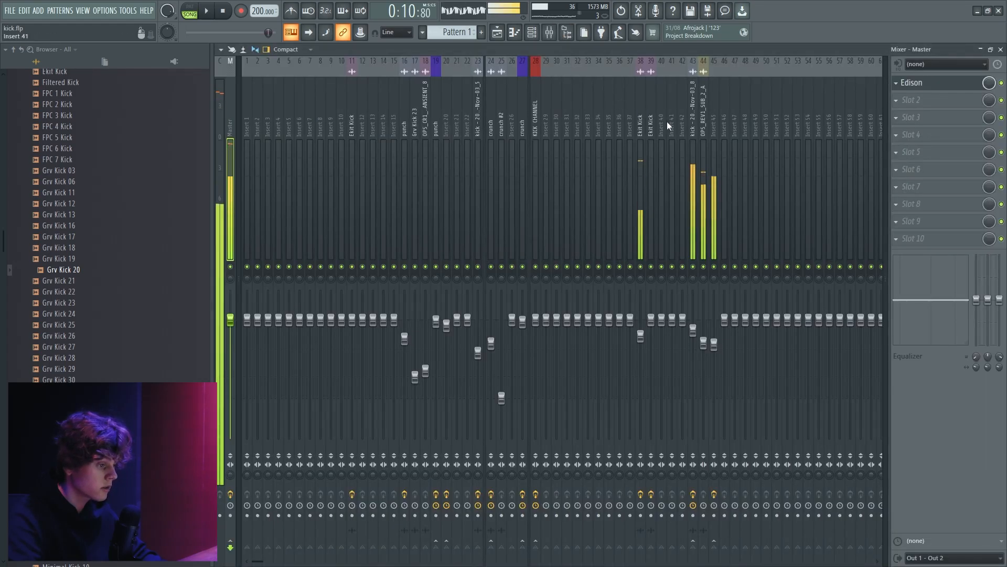
pyautogui.rightClick(627, 125)
pyautogui.moveTo(706, 171)
pyautogui.click(840, 174)
pyautogui.press('space')
pyautogui.moveTo(631, 319); pyautogui.dragTo(630, 338)
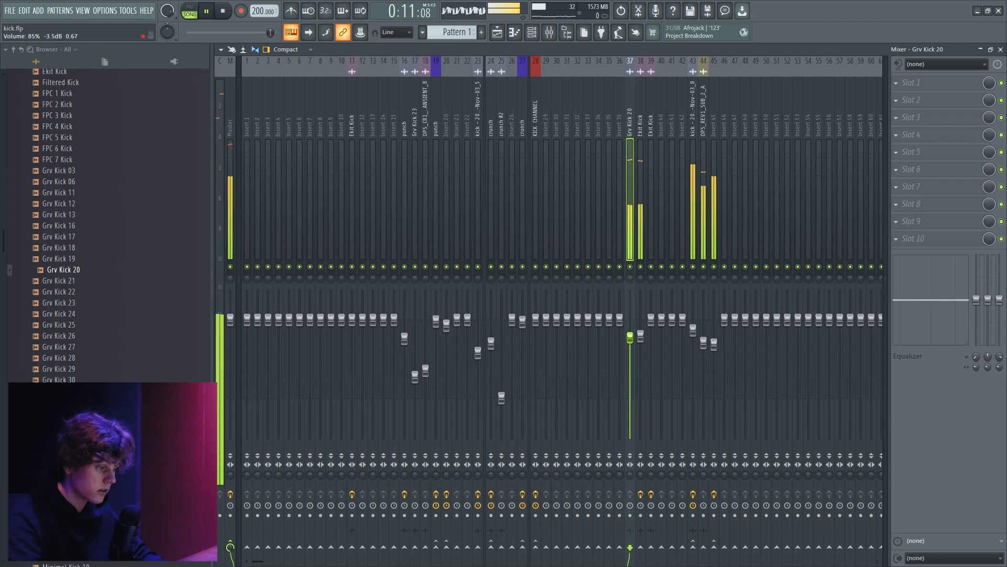
pyautogui.press('space')
# Try sending Grv Kick 20 and the insert 38 Ekit Kick through insert 39, comparing them in solo.
pyautogui.click(637, 116)
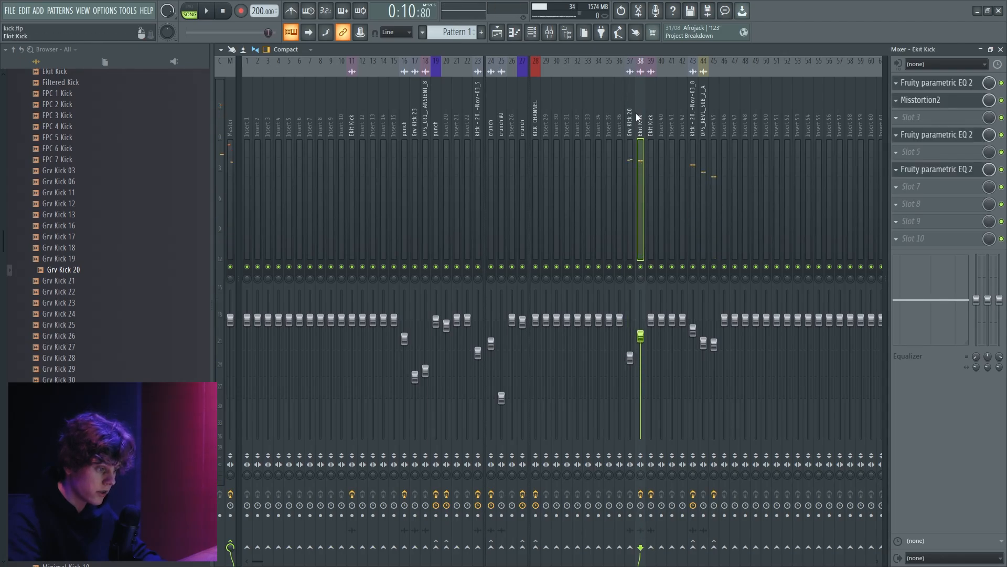
pyautogui.click(678, 536)
pyautogui.press('space')
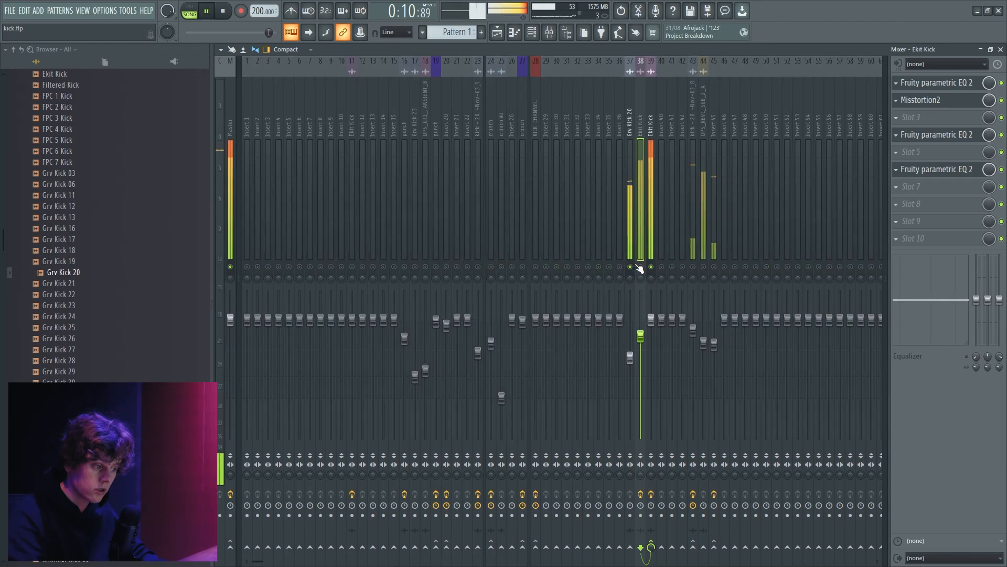
pyautogui.press('space')
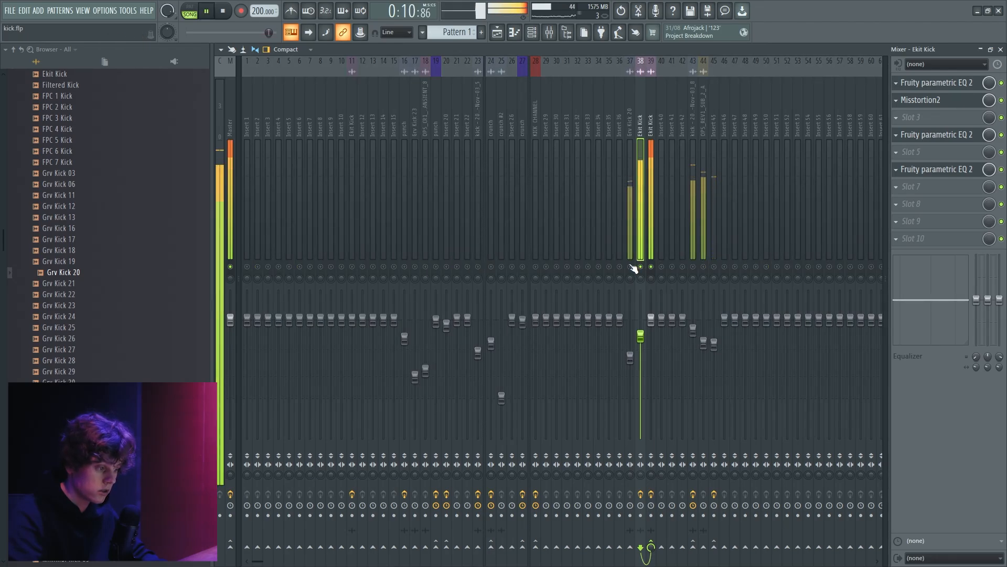
pyautogui.click(634, 118)
pyautogui.click(650, 127)
pyautogui.moveTo(248, 149); pyautogui.dragTo(354, 132)
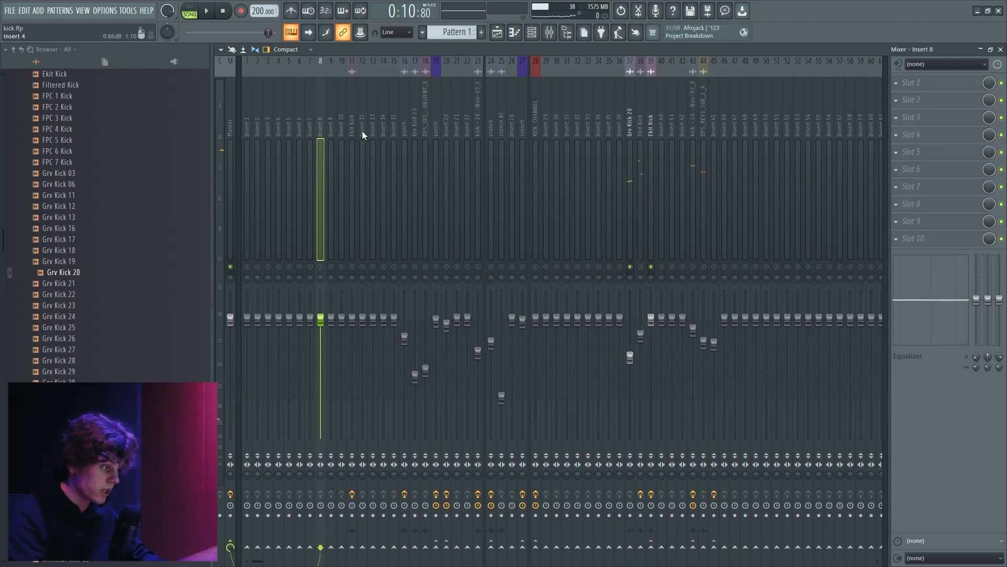
pyautogui.click(631, 267)
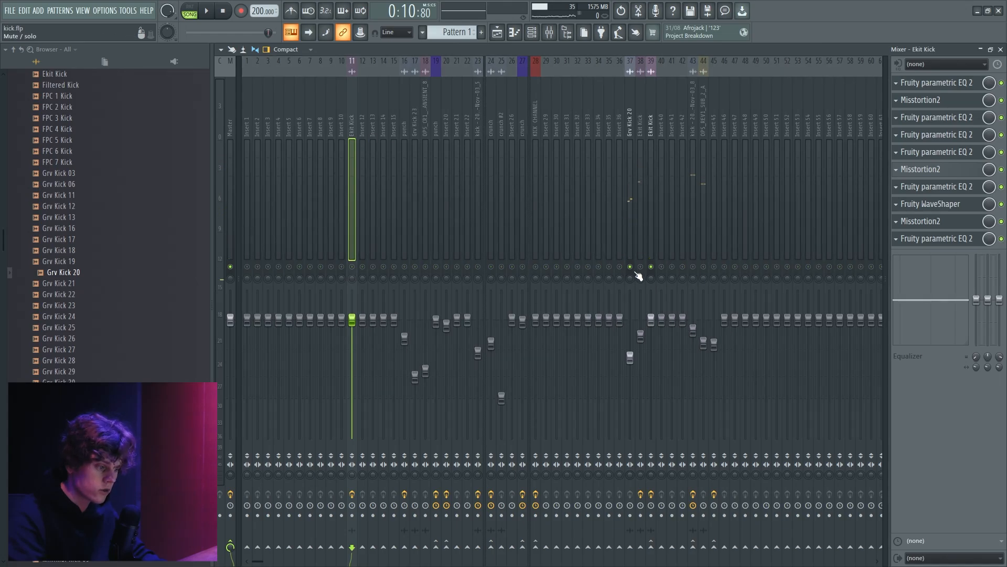
# Route the Grv Kick 20 and insert 38 Ekit Kick tracks to insert 40 and lower insert 40's volume slightly.
pyautogui.click(629, 105)
pyautogui.click(663, 549)
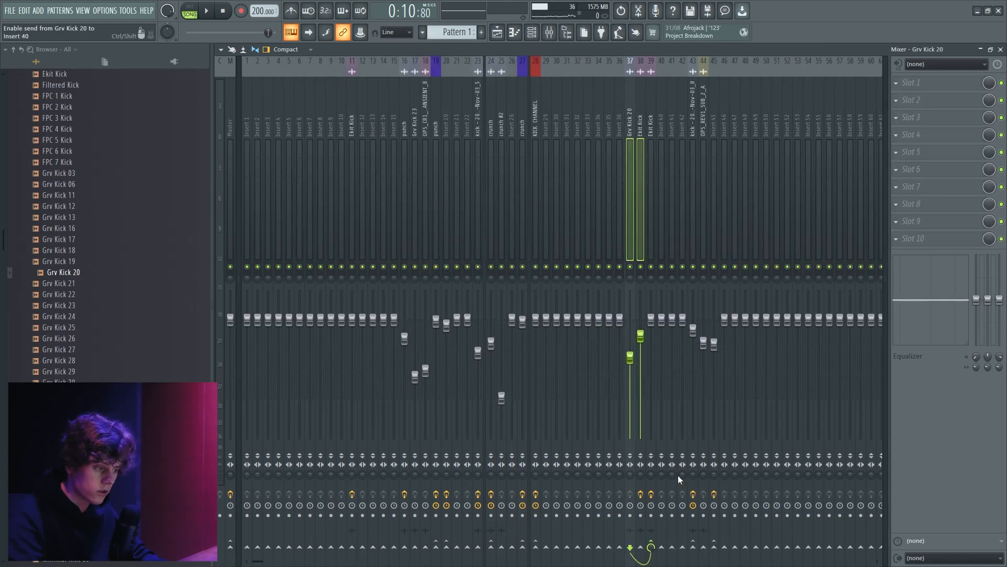
pyautogui.press('space')
pyautogui.click(662, 154)
pyautogui.moveTo(647, 351); pyautogui.dragTo(649, 354)
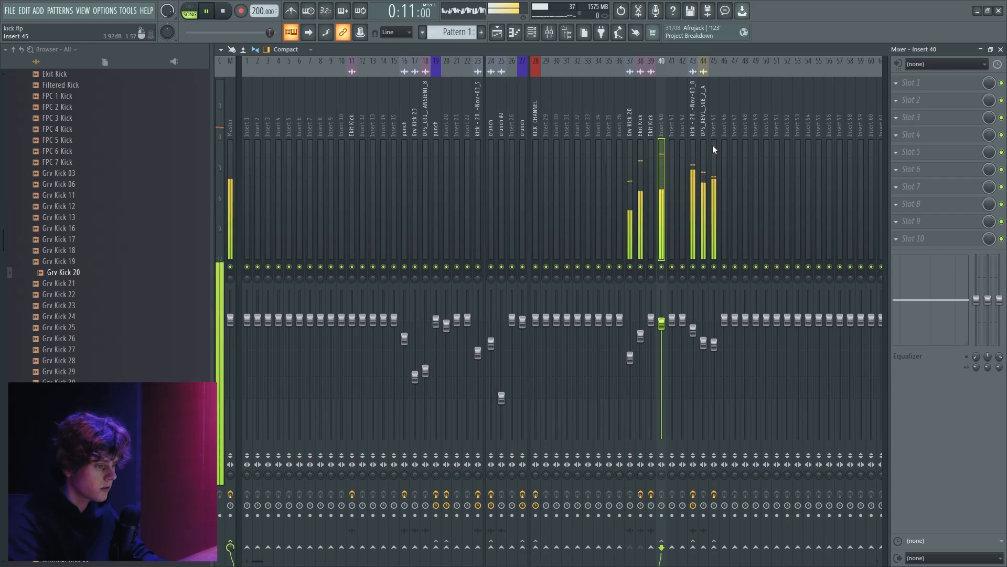
# Route inserts 40 and 45 together into insert 47 and play the loop.
pyautogui.press('space')
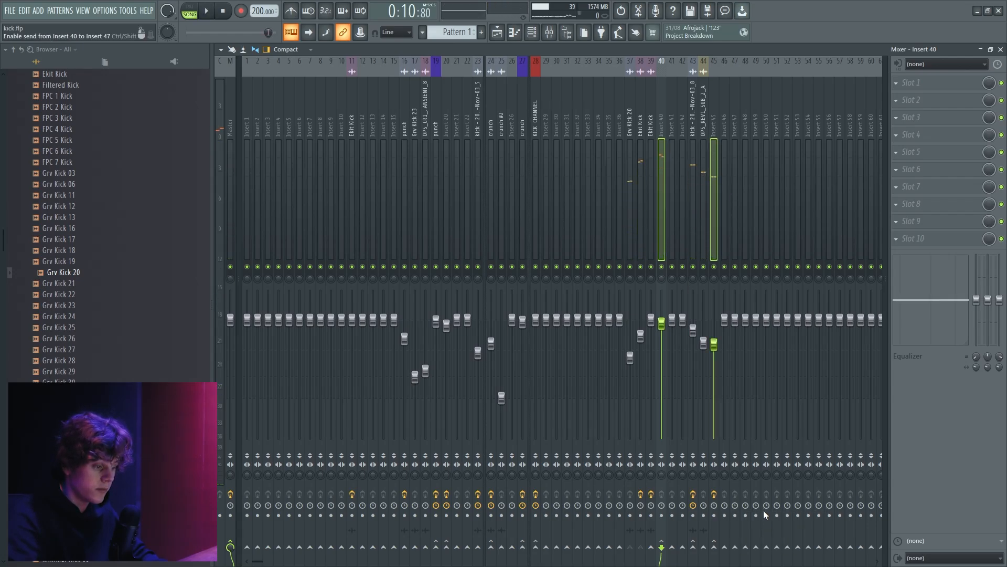
pyautogui.click(715, 131)
pyautogui.click(724, 124)
pyautogui.click(735, 124)
pyautogui.press('space')
# Add Fruity WaveShaper to effect slot 1 of insert 47 and adjust its shaping curve.
pyautogui.click(897, 83)
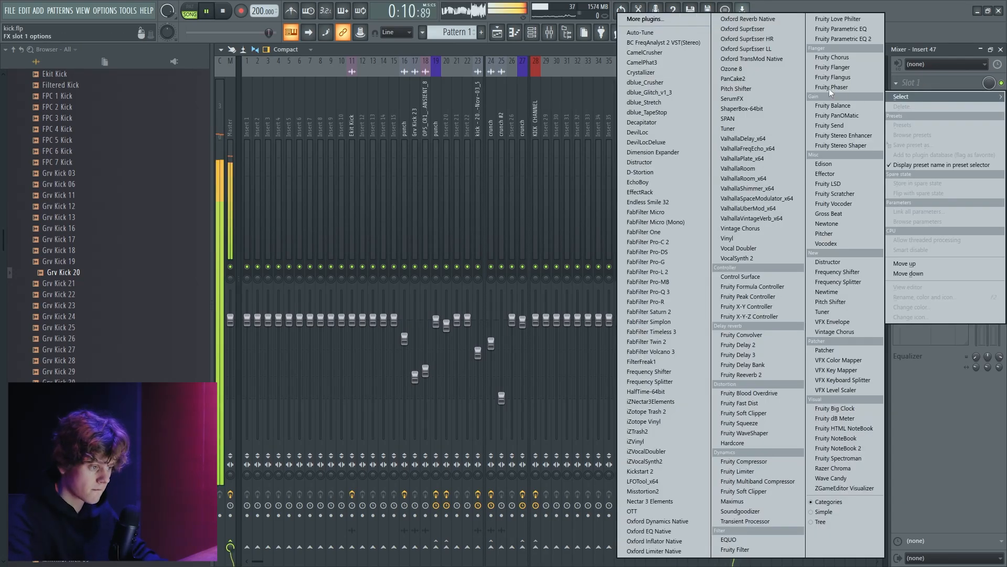
pyautogui.click(761, 434)
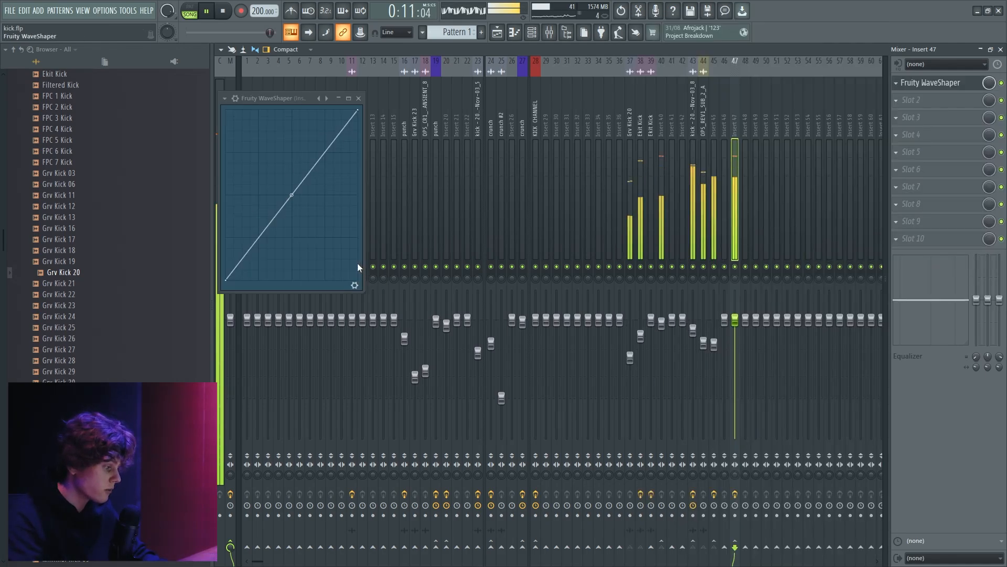
pyautogui.moveTo(289, 198); pyautogui.dragTo(250, 234)
pyautogui.press('space')
# Add Fruity Parametric EQ 2 to slot 3 of insert 47 with a slight mid cut and a 1 dB boost at 16250 Hz.
pyautogui.click(922, 117)
pyautogui.click(838, 40)
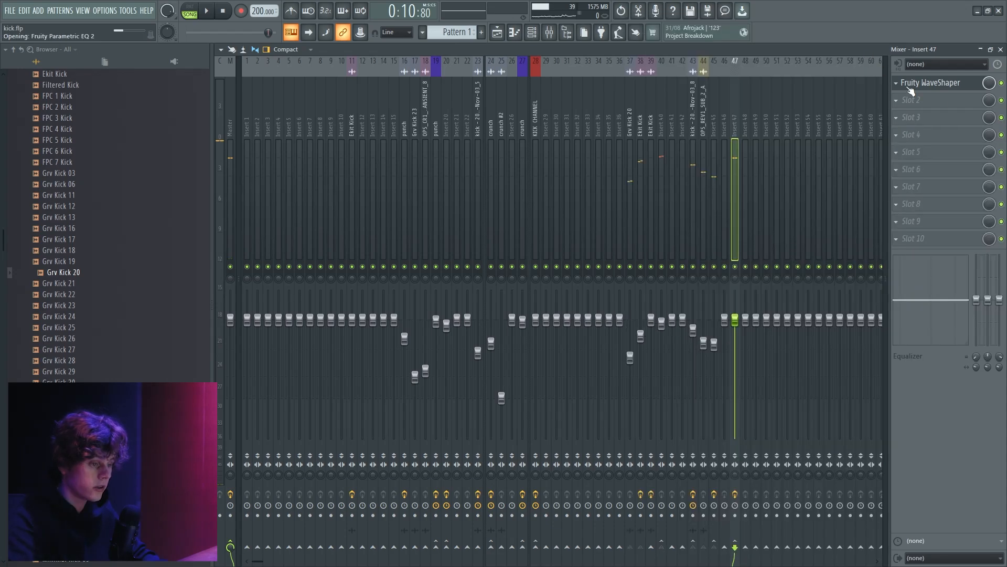
pyautogui.moveTo(325, 214); pyautogui.dragTo(506, 211)
pyautogui.press('space')
pyautogui.press('space')
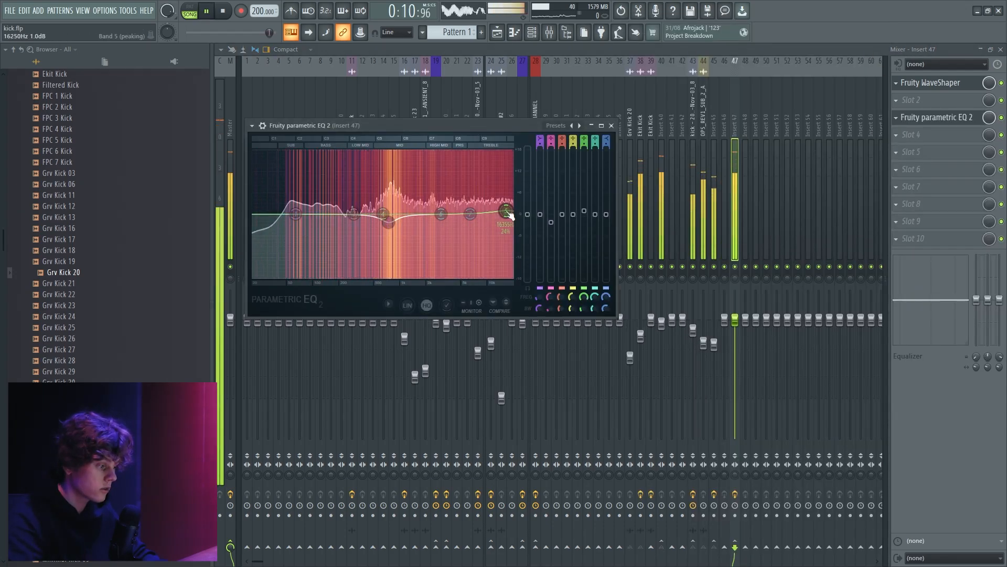
# Add iZotope Trash 2 to slot 6 of insert 47, enable its Dynamics module and close the Preset Manager.
pyautogui.click(914, 167)
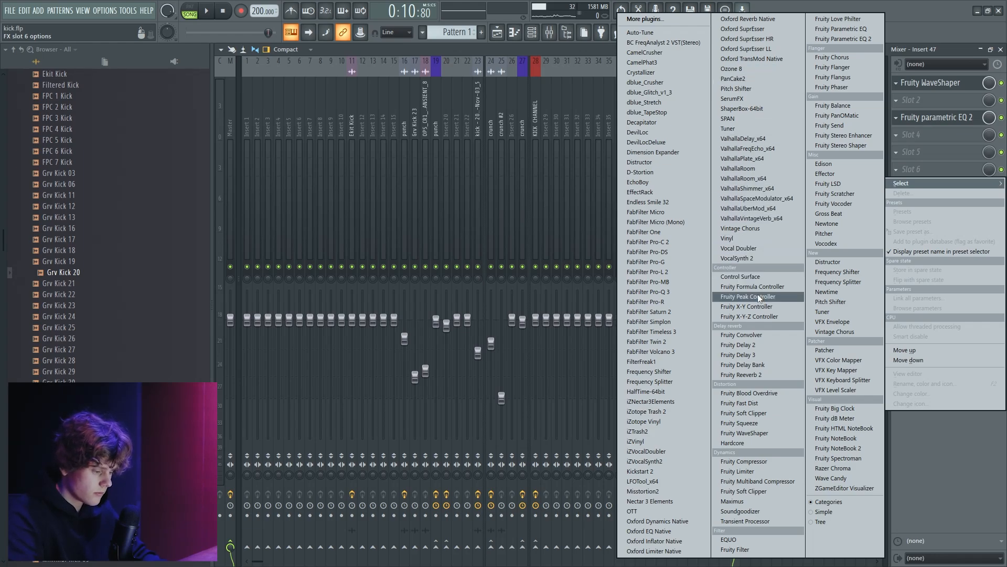
pyautogui.click(646, 411)
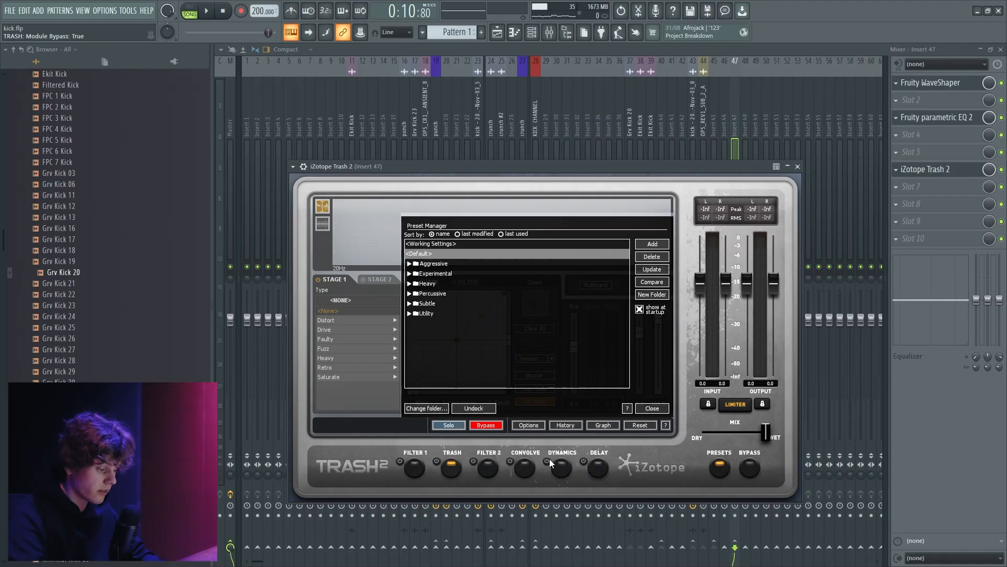
pyautogui.click(547, 461)
pyautogui.click(652, 408)
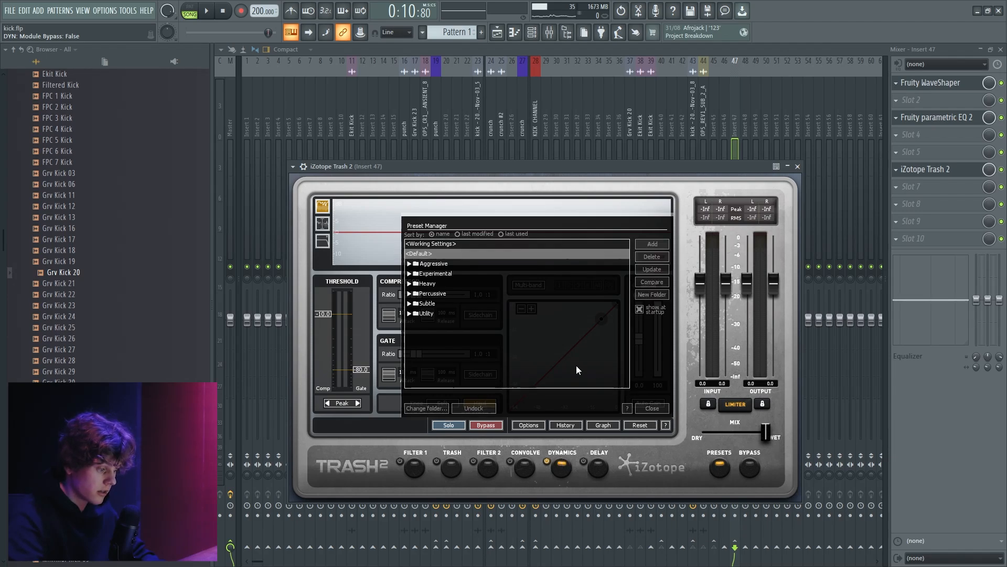
# Set the Trash 2 compressor to a threshold of about -20.4 and a ratio of 1.6:1.
pyautogui.press('space')
pyautogui.moveTo(601, 319); pyautogui.dragTo(584, 336)
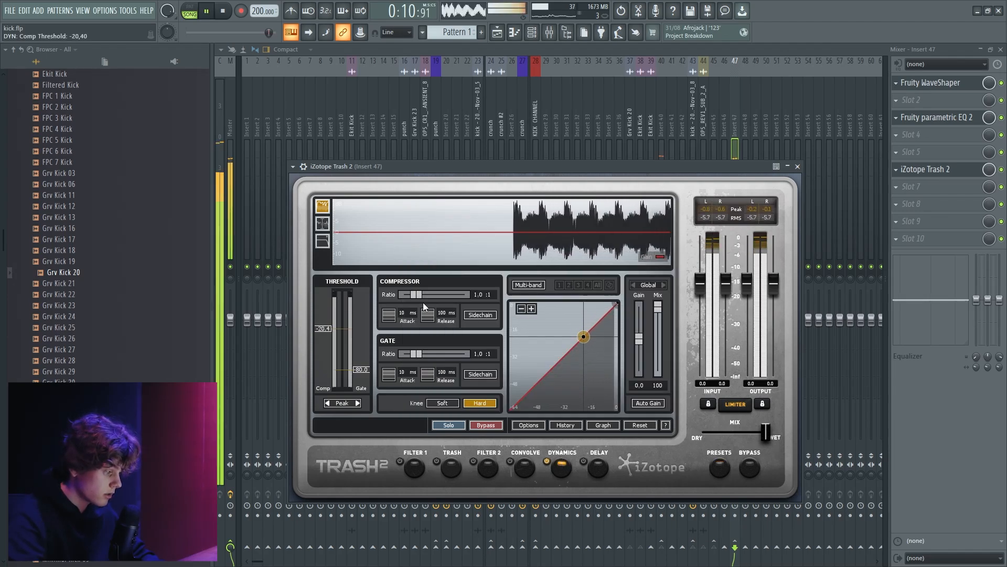
pyautogui.moveTo(422, 295); pyautogui.dragTo(424, 297)
pyautogui.press('space')
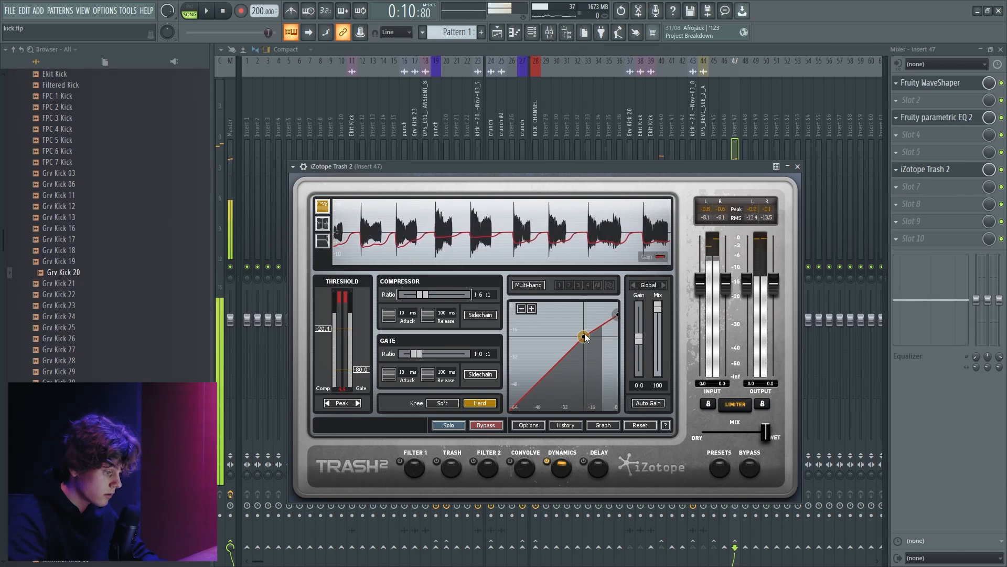
# Raise the Trash 2 compressor threshold to about -11.0 and set its attack to 34 ms.
pyautogui.press('space')
pyautogui.moveTo(583, 336); pyautogui.dragTo(607, 331)
pyautogui.press('space')
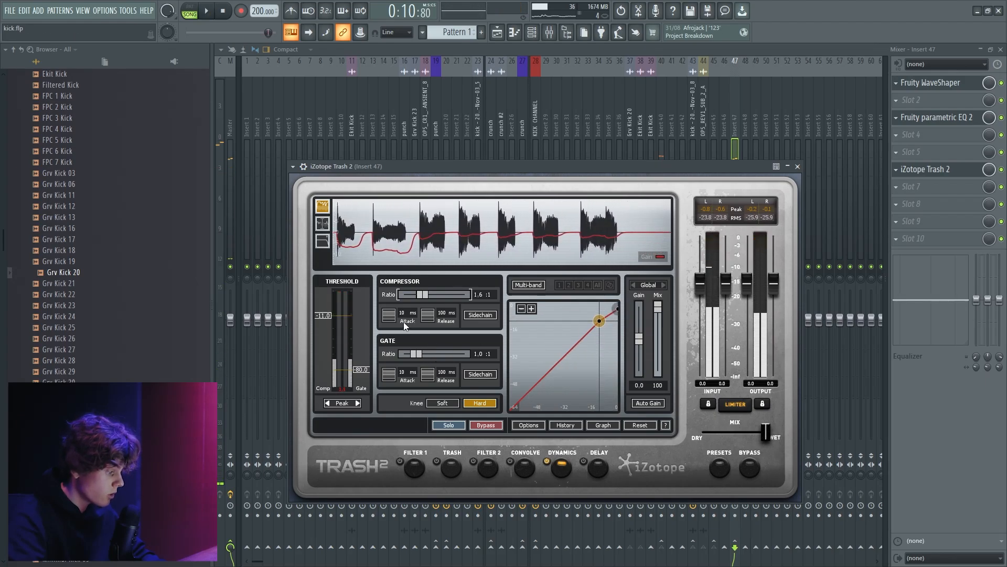
pyautogui.moveTo(390, 316); pyautogui.dragTo(405, 254)
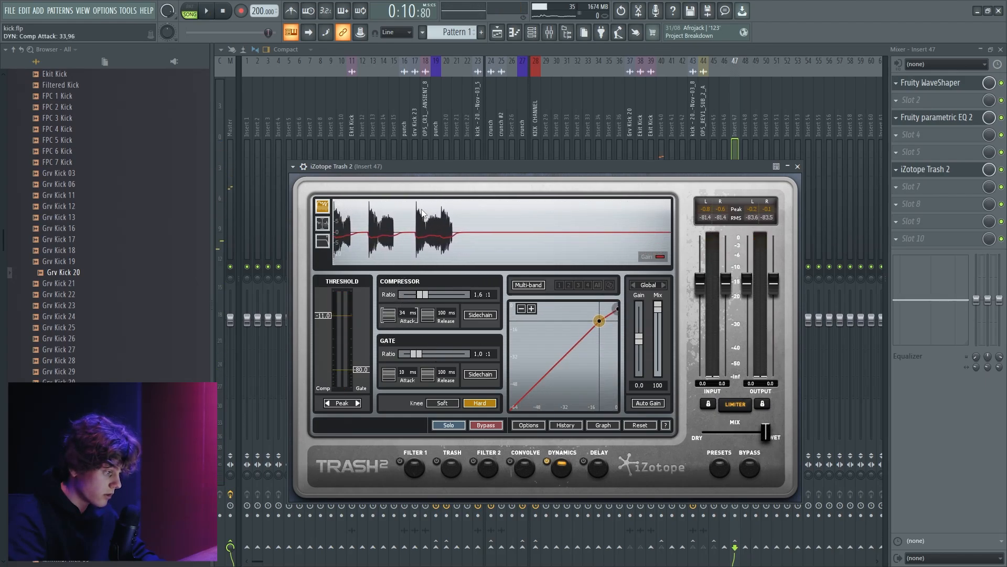
pyautogui.press('space')
pyautogui.press('space')
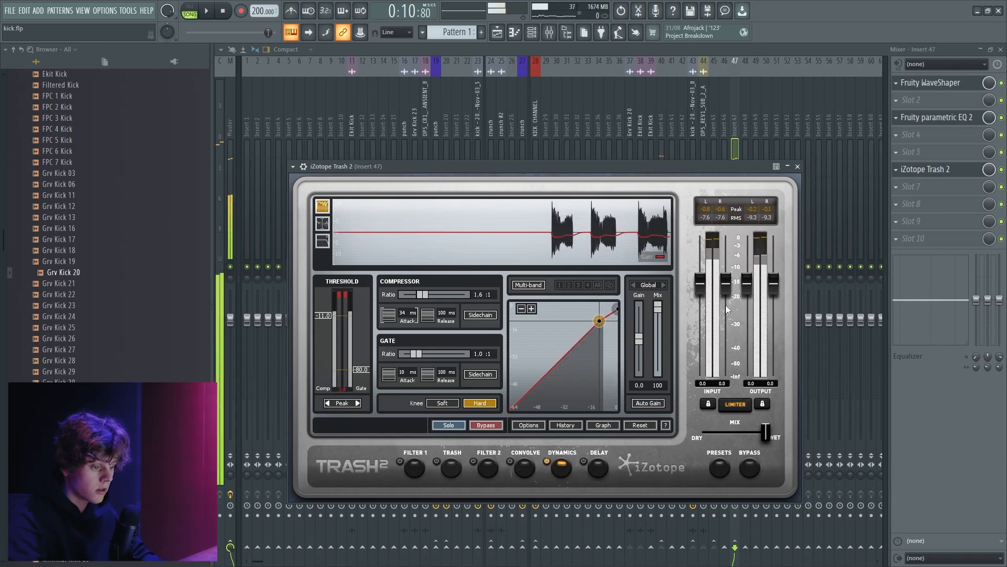
# Add Fruity Limiter to effect slot 8 of insert 47 and lower its ceiling while the loop plays.
pyautogui.click(913, 203)
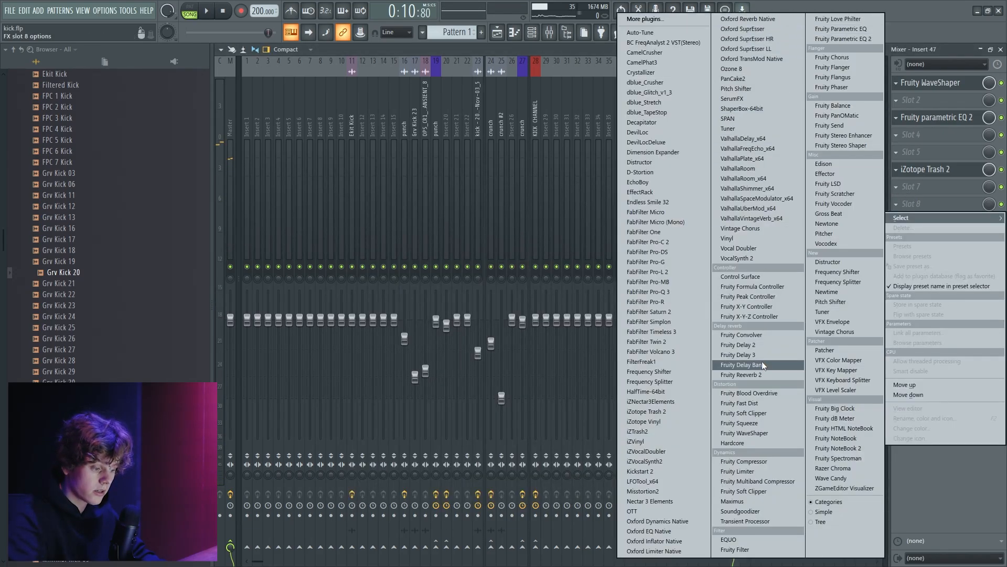
pyautogui.click(745, 471)
pyautogui.press('space')
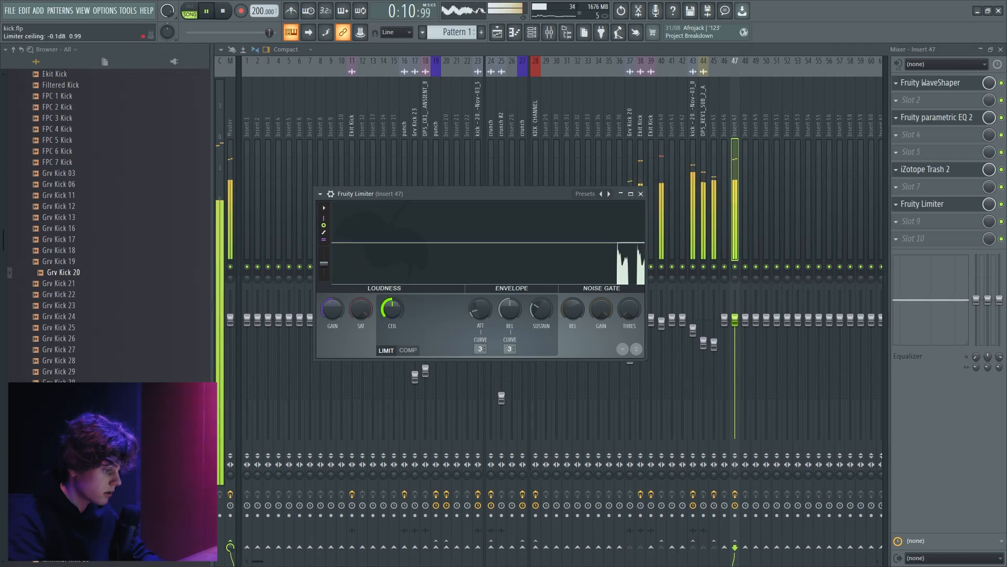
pyautogui.press('space')
# Add ValhallaRoom to effect slot 1 and Edison to slot 3 of mixer insert 40.
pyautogui.click(497, 34)
pyautogui.scroll(-3, 498, 144)
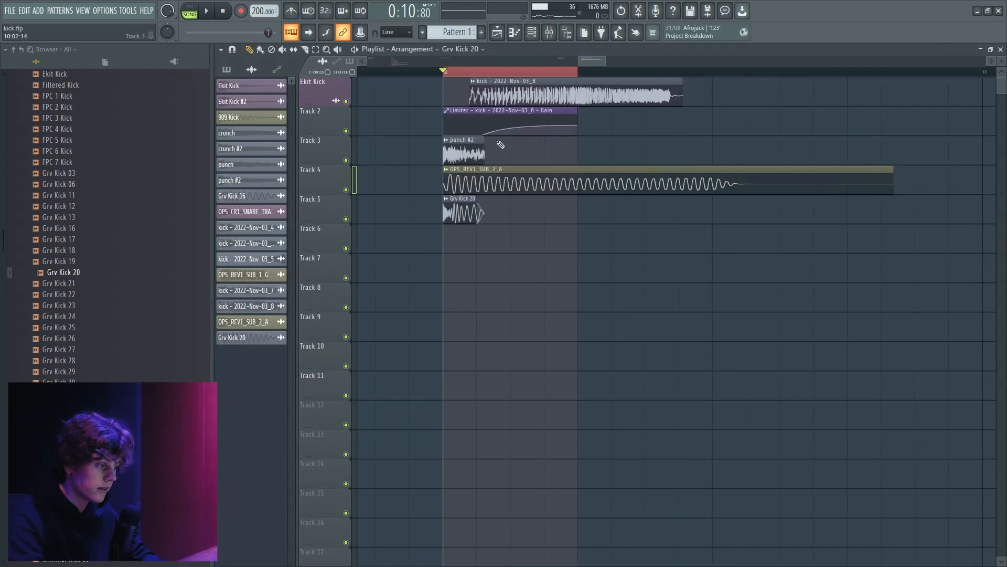
pyautogui.click(551, 32)
pyautogui.click(653, 130)
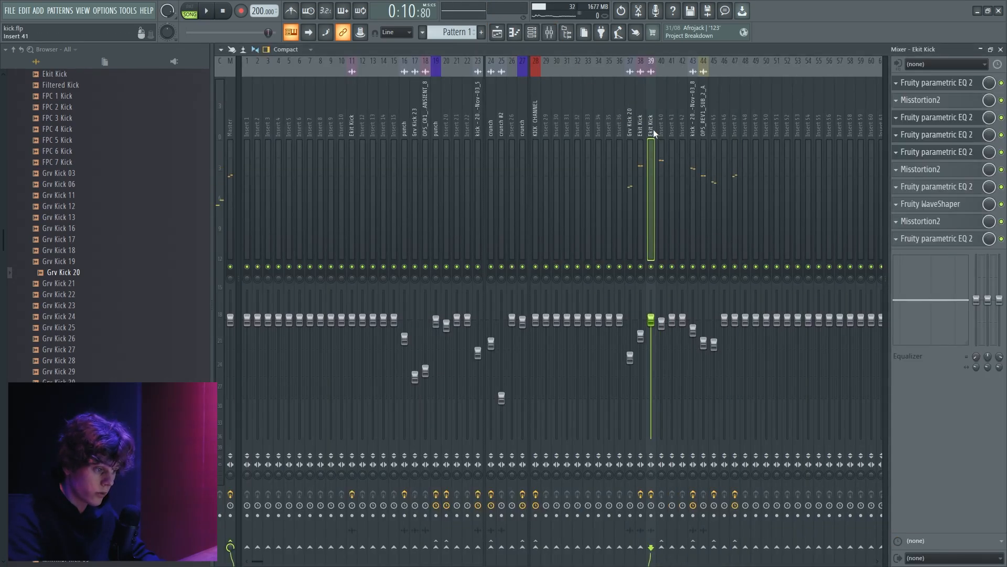
pyautogui.click(923, 82)
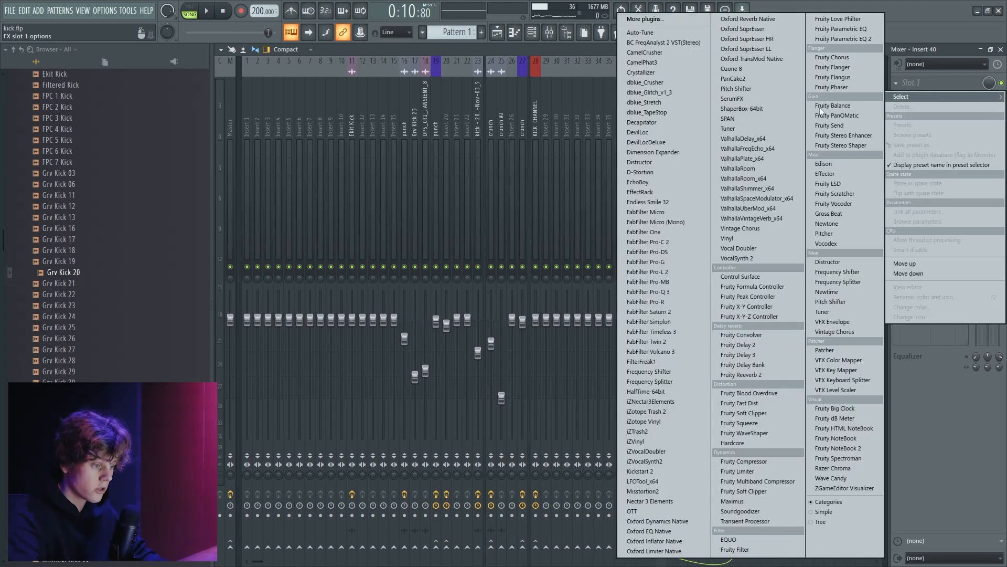
pyautogui.click(745, 168)
pyautogui.click(895, 100)
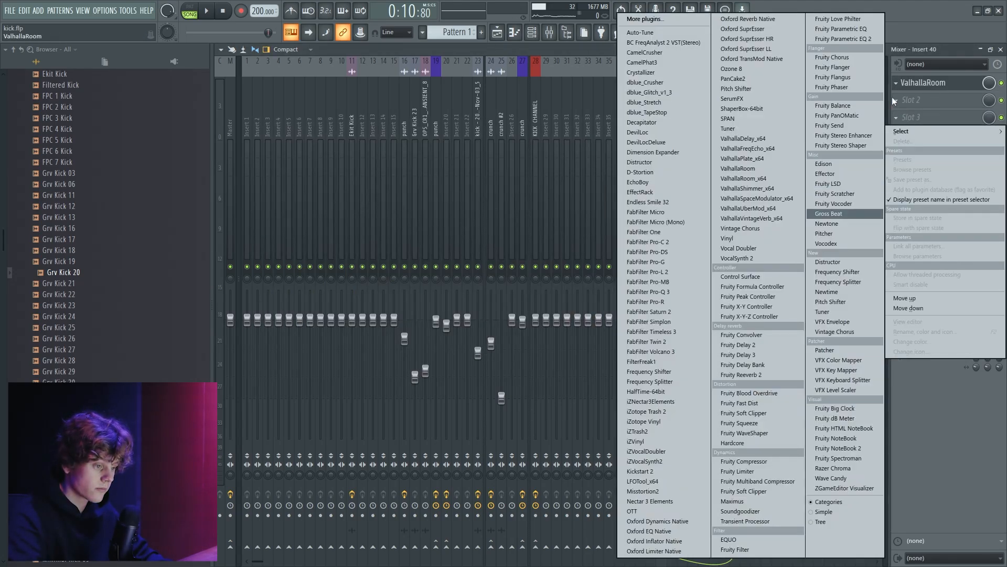
pyautogui.click(837, 164)
# Record the reverberated kick layer with Edison during playback and place the recording on Track 7 at bar 10.
pyautogui.click(363, 171)
pyautogui.click(210, 10)
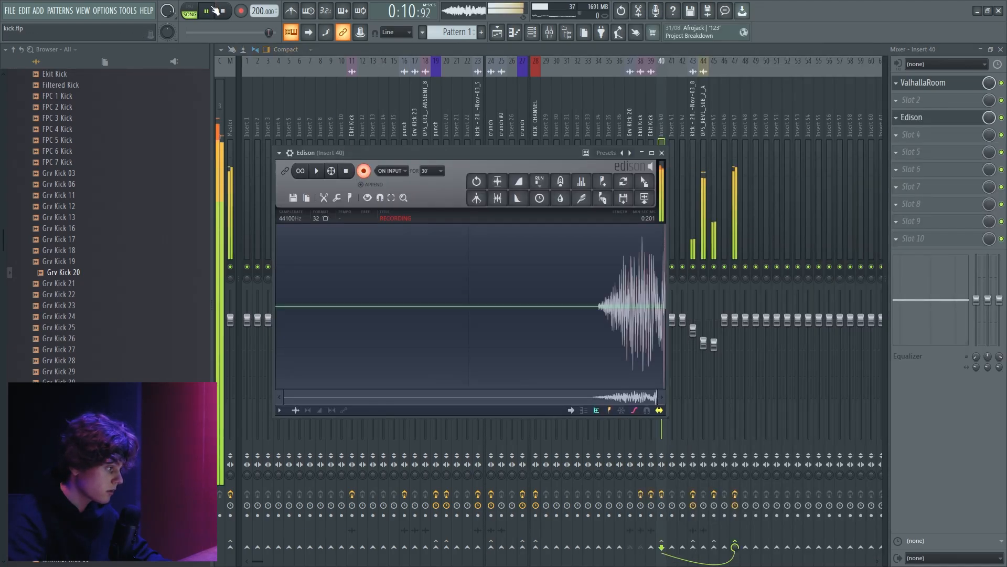
pyautogui.click(213, 10)
pyautogui.click(364, 171)
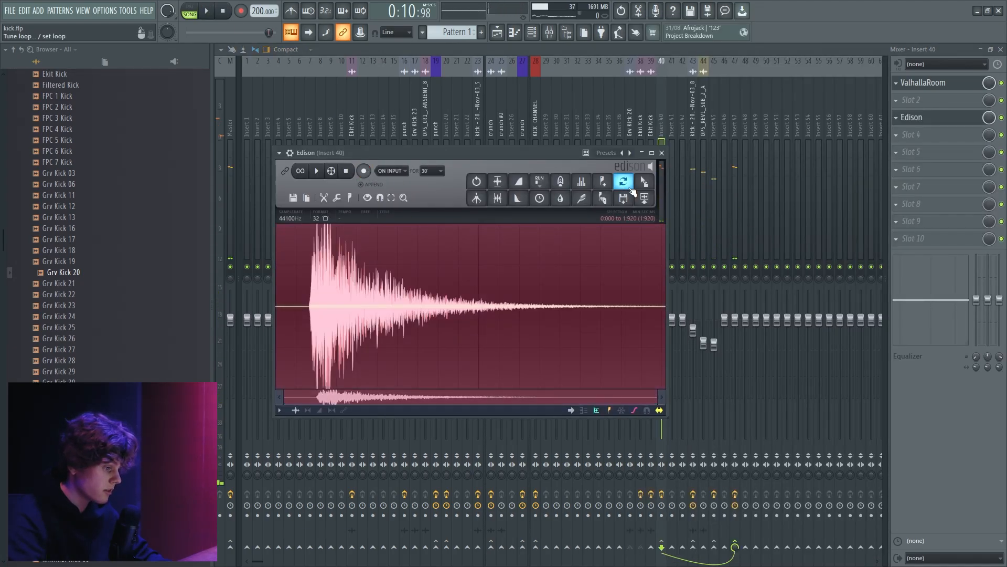
pyautogui.moveTo(504, 203); pyautogui.dragTo(509, 266)
# Create a channel volume automation clip with a curved rise for the recorded reverb and normalize the sample.
pyautogui.rightClick(473, 158)
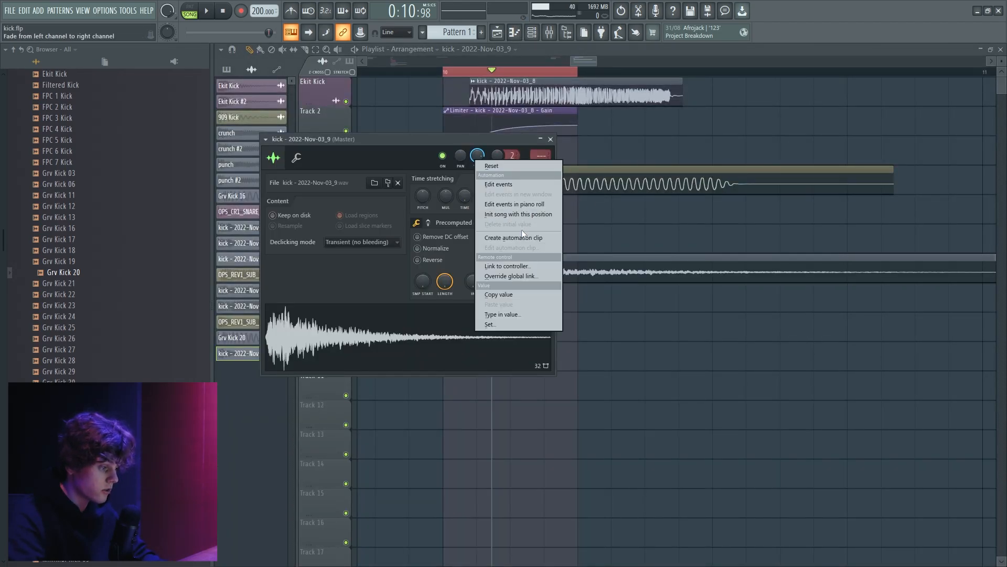
pyautogui.press('Escape')
pyautogui.press('Escape')
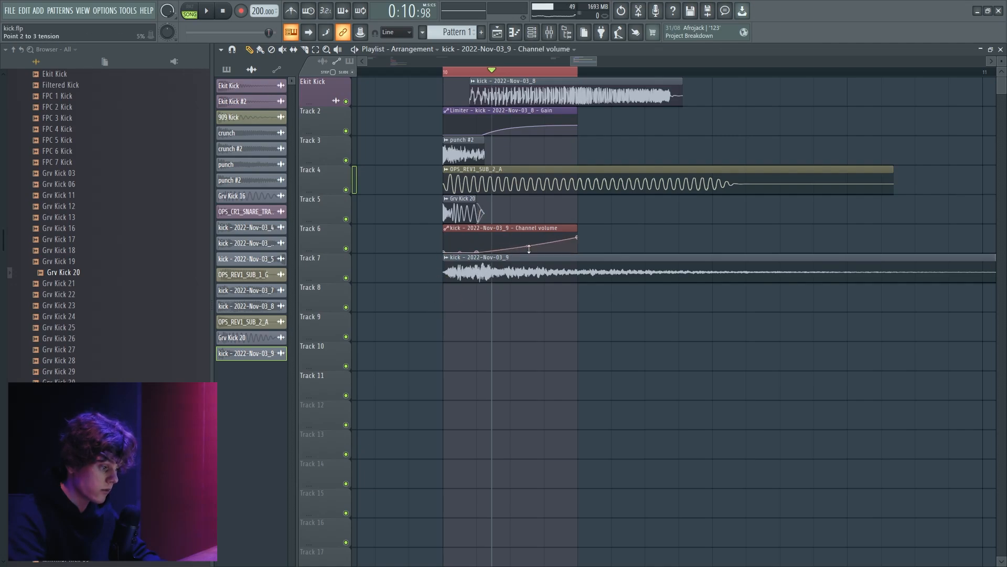
pyautogui.doubleClick(486, 272)
pyautogui.click(427, 248)
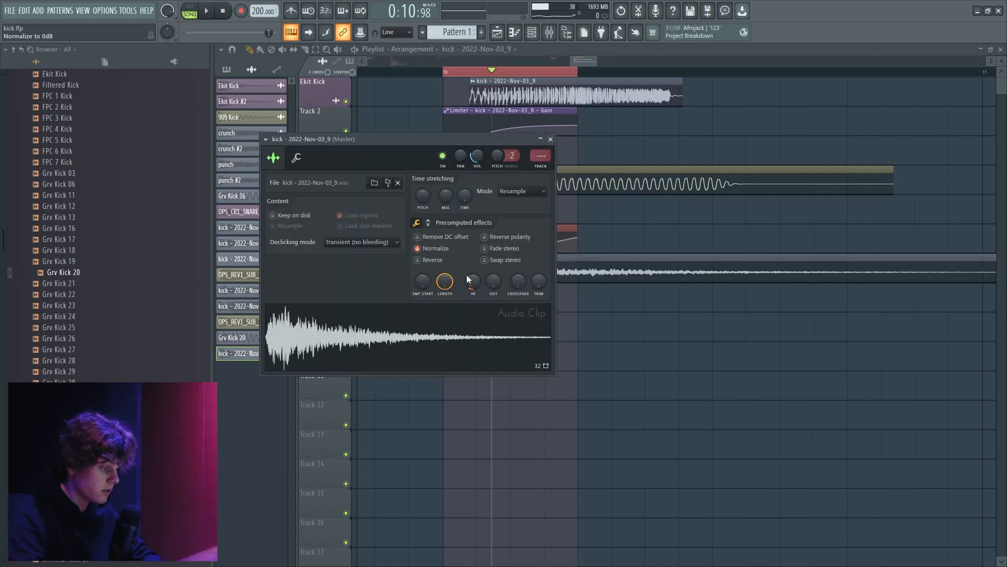
# Bypass ValhallaRoom and Edison on insert 40 and route the recorded reverb channel to mixer insert 41.
pyautogui.click(550, 32)
pyautogui.click(661, 115)
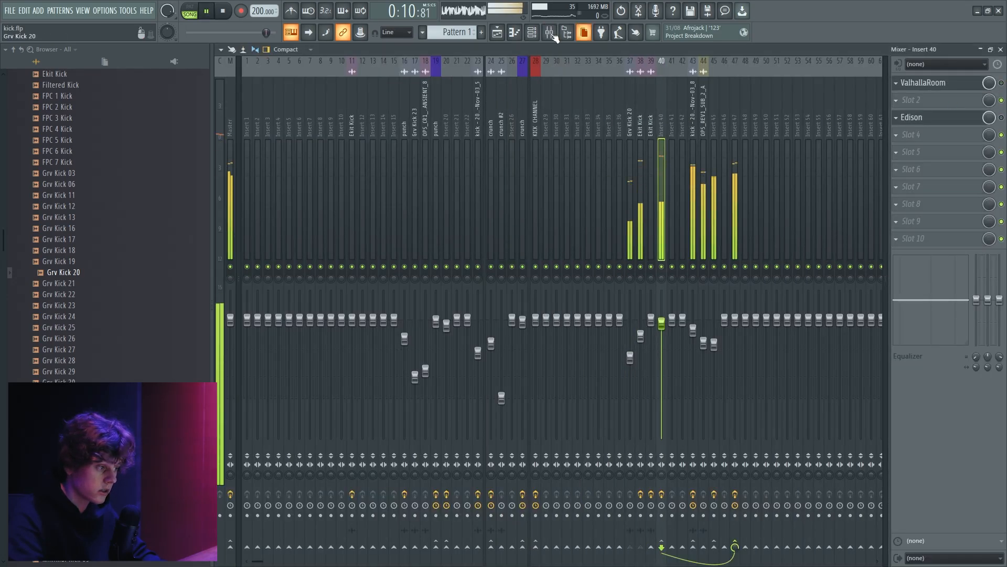
pyautogui.press('F6')
pyautogui.click(674, 99)
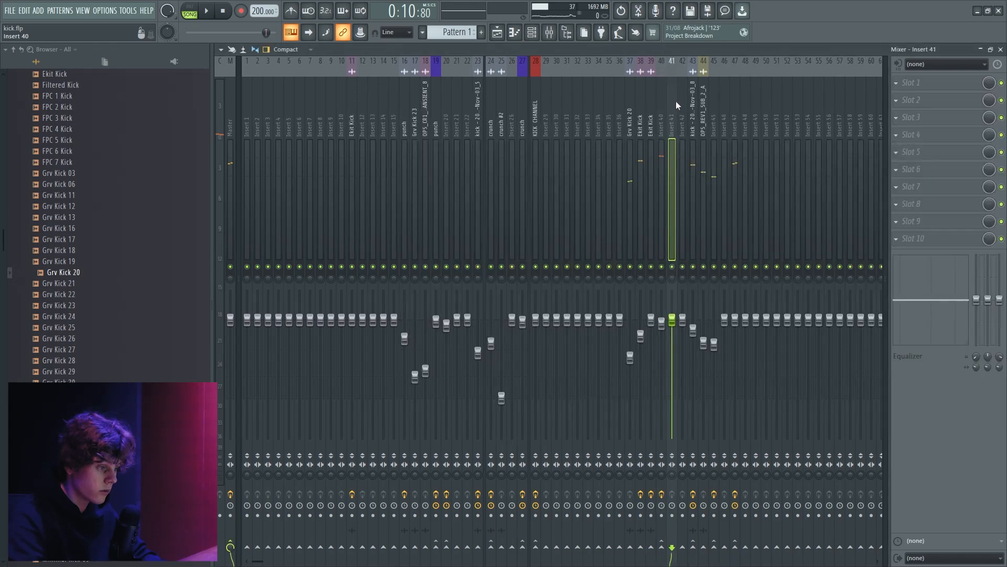
pyautogui.rightClick(676, 101)
pyautogui.click(829, 185)
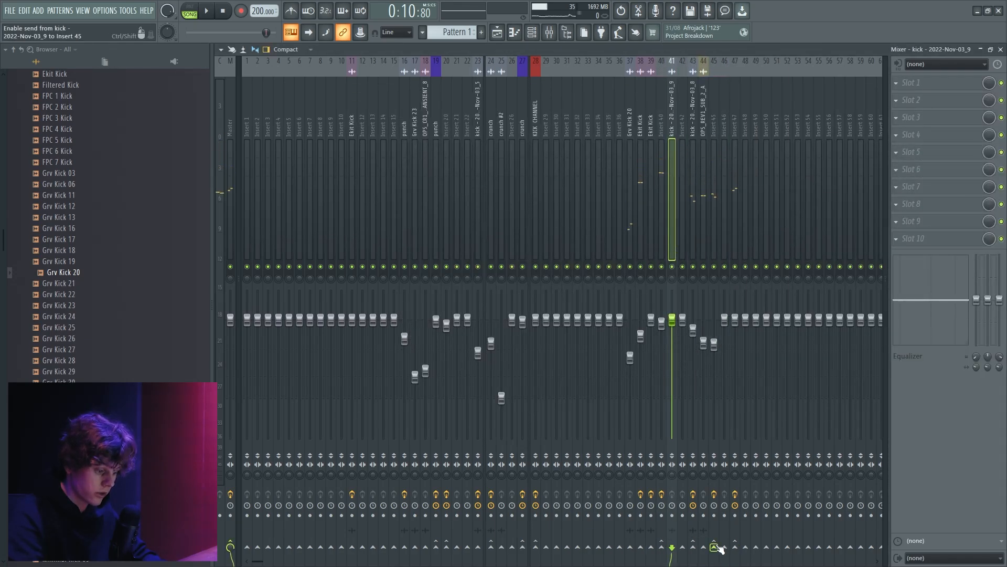
# Send insert 41 only to insert 47 and lower its fader slightly while the loop plays.
pyautogui.press('space')
pyautogui.rightClick(736, 548)
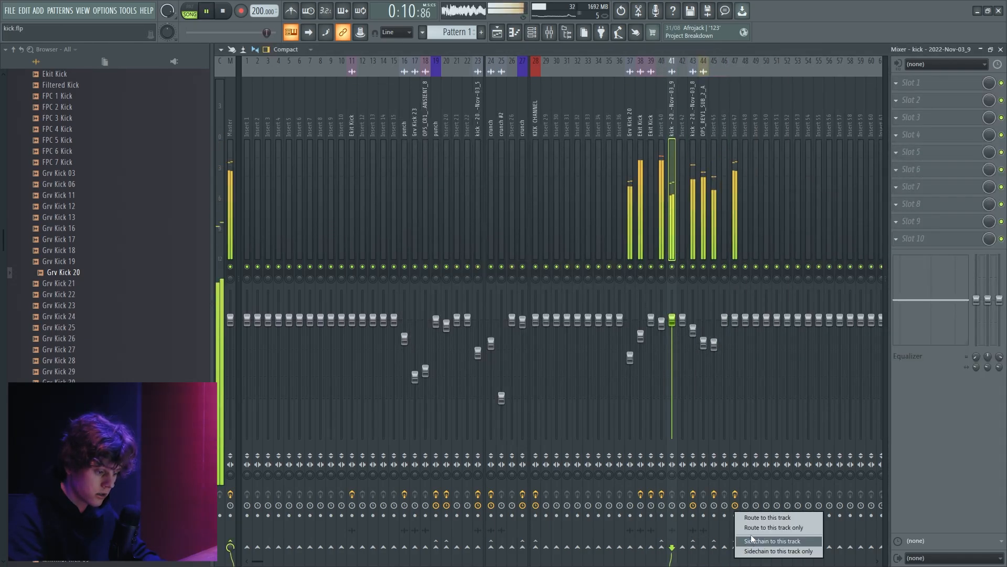
pyautogui.click(753, 528)
pyautogui.click(705, 110)
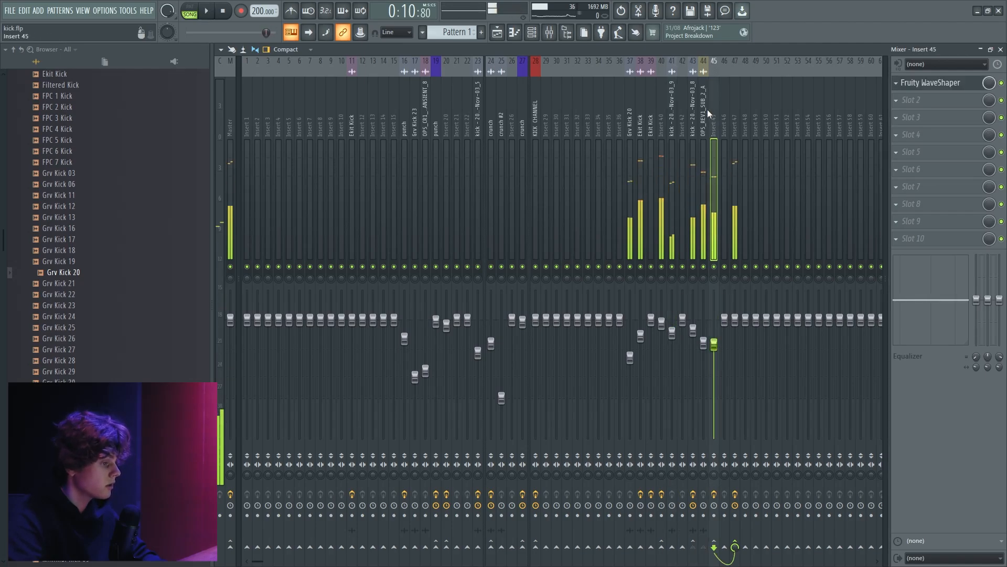
# Audition the earlier rendered kick by looping the first beat of bar 4 in the playlist.
pyautogui.press('F5')
pyautogui.press('space')
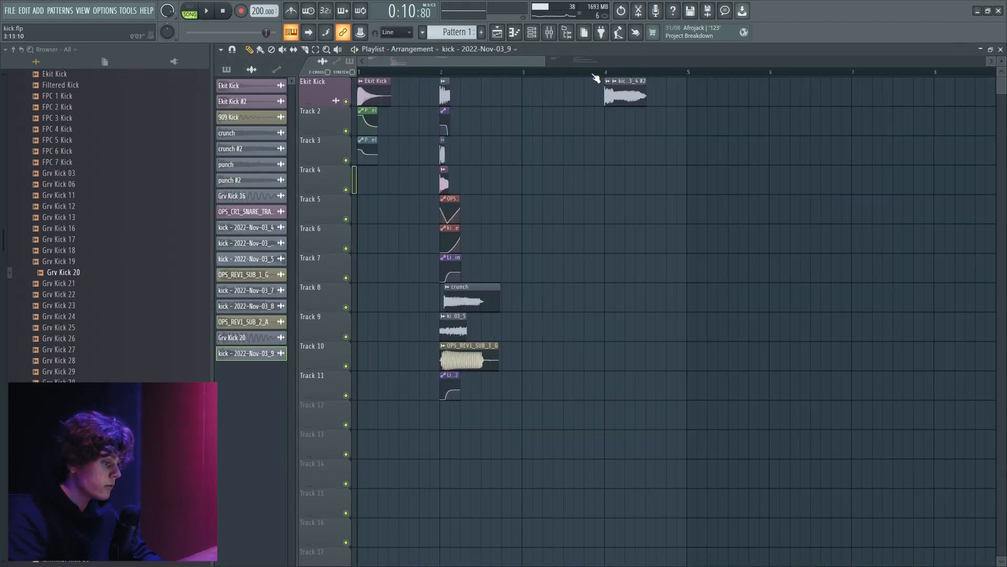
pyautogui.press('space')
pyautogui.click(609, 73)
pyautogui.moveTo(608, 72); pyautogui.dragTo(627, 74)
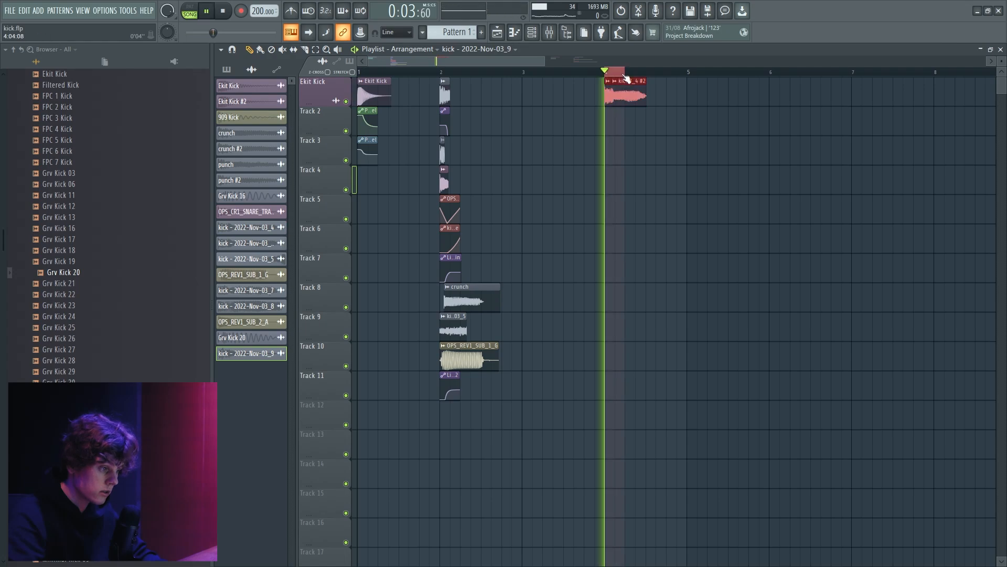
# Try the looped kick at slower tempos of 166 and 150 BPM.
pyautogui.scroll(-4, 402, 150)
pyautogui.press('space')
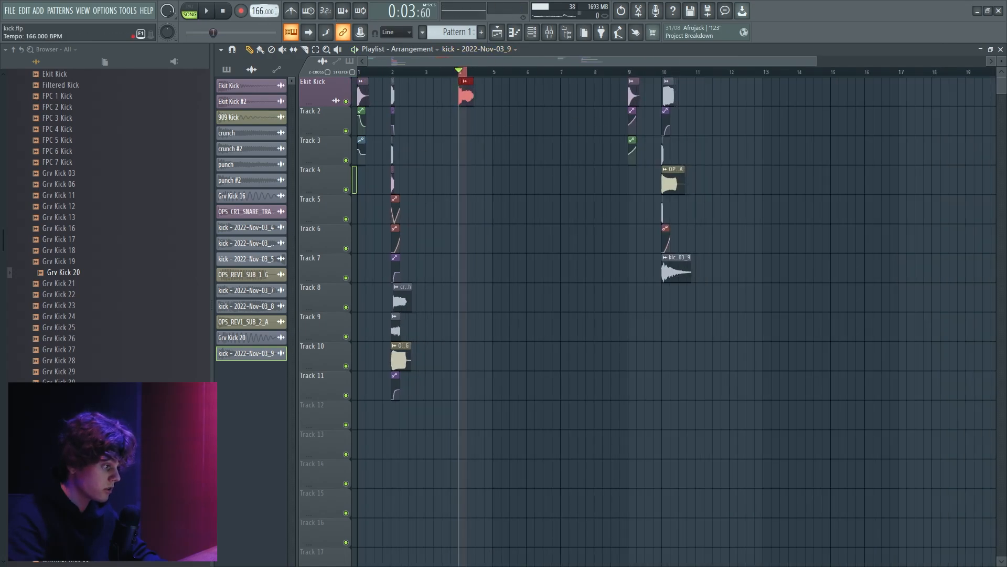
pyautogui.press('space')
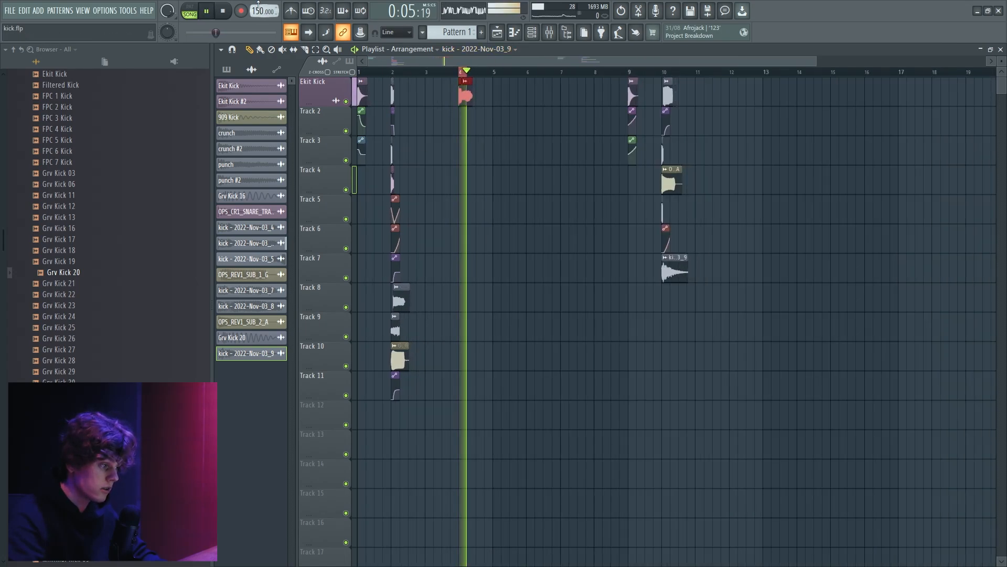
pyautogui.press('space')
pyautogui.moveTo(258, 10); pyautogui.dragTo(259, 9)
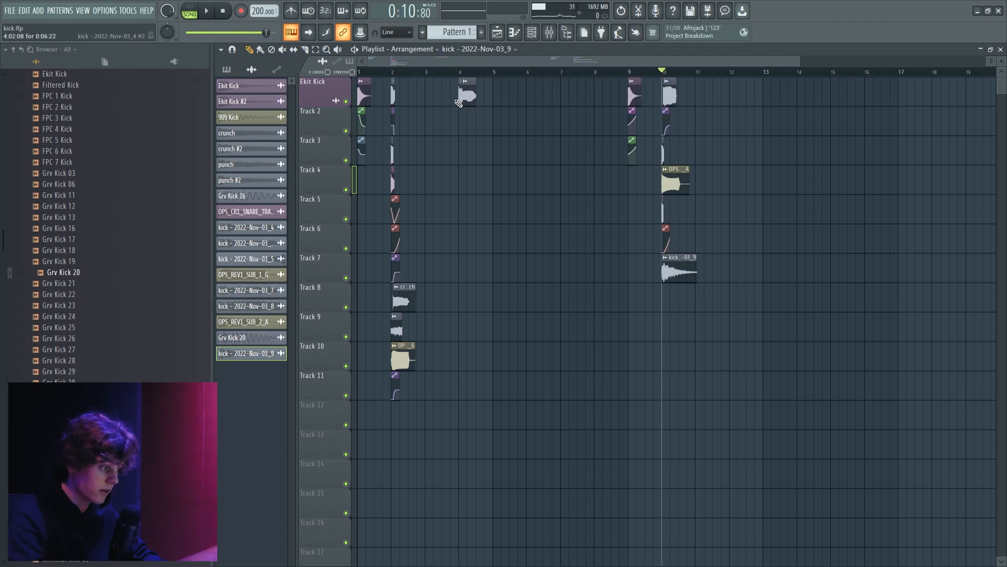
# Loop the first beat of bar 10 and play the new layered kick for comparison.
pyautogui.moveTo(671, 72); pyautogui.dragTo(664, 73)
pyautogui.keyDown('ctrl'); pyautogui.scroll(3, 685, 157); pyautogui.keyUp('ctrl')
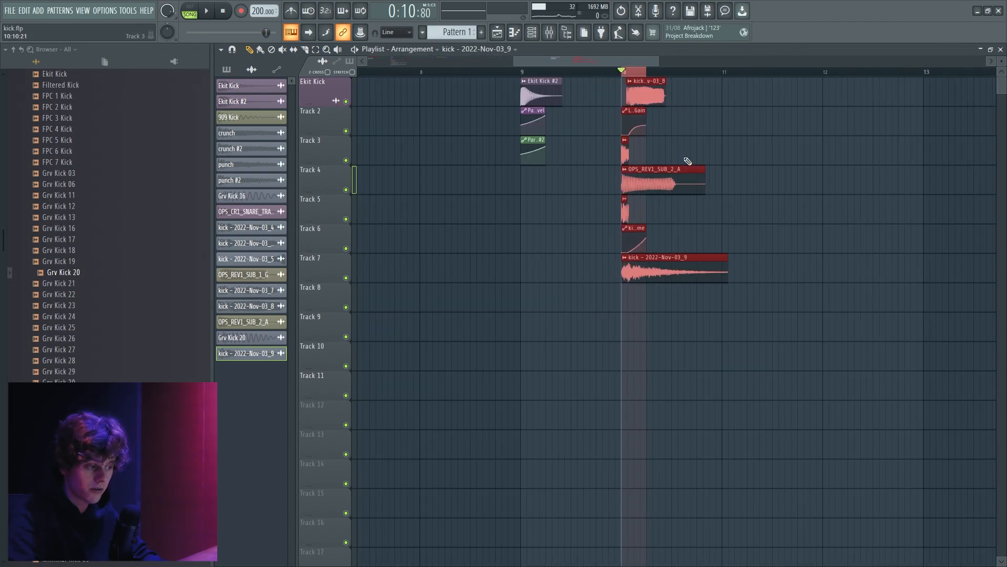
pyautogui.press('space')
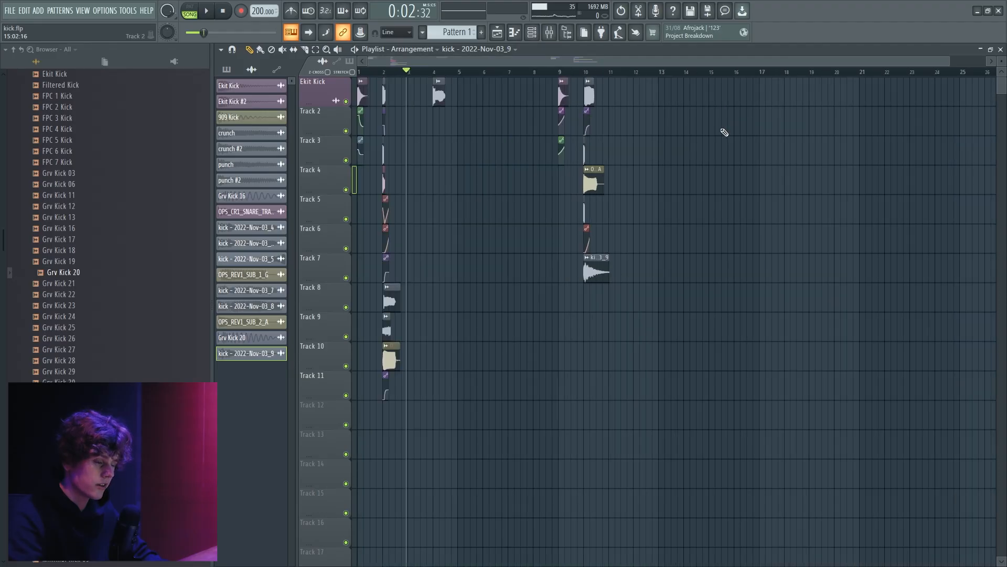
# Show the Unsorted channels in the channel rack and insert a Serum instrument above the 808 Kick.
pyautogui.scroll(3, 743, 138)
pyautogui.scroll(-3, 652, 135)
pyautogui.scroll(4, 615, 99)
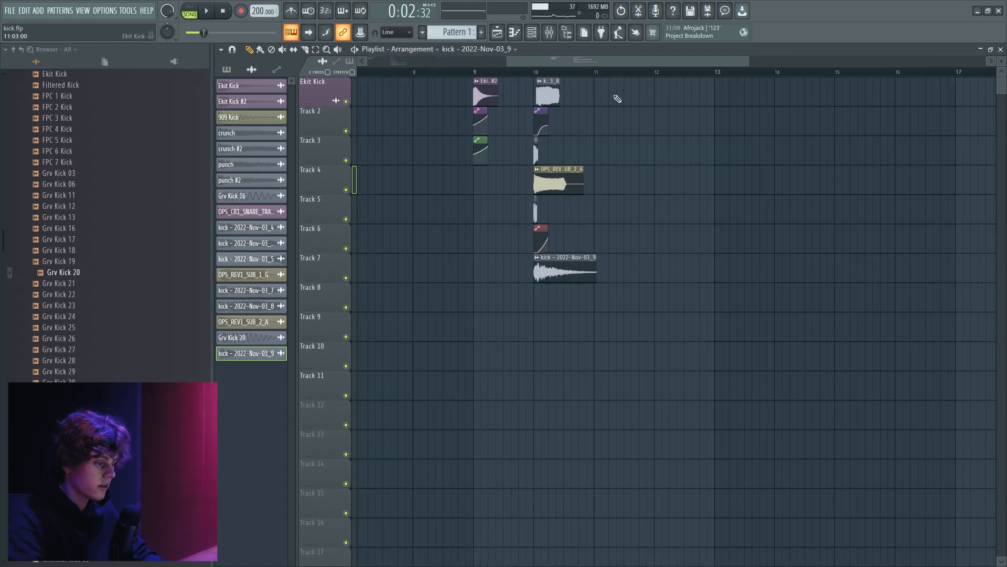
pyautogui.scroll(2, 706, 102)
pyautogui.press('F6')
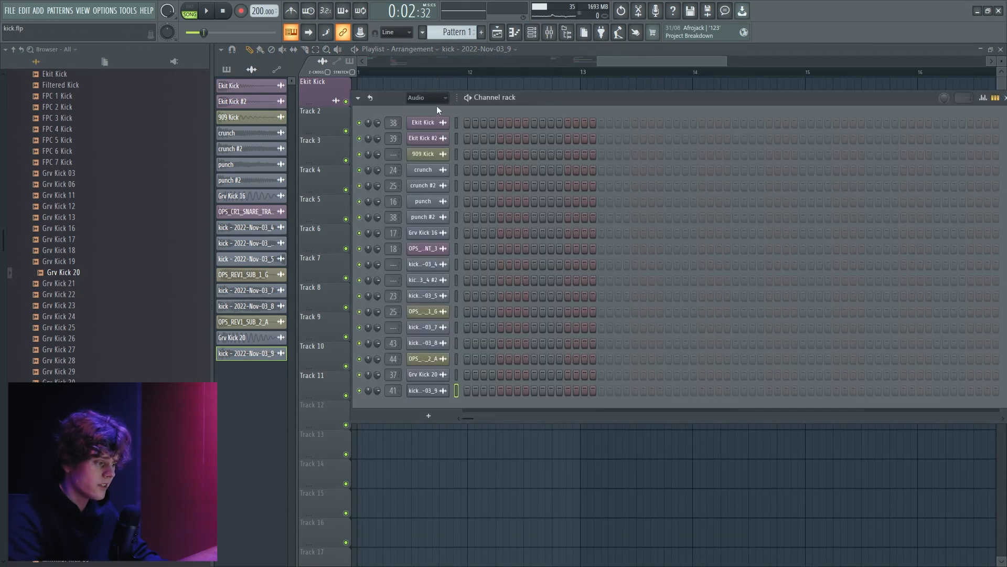
pyautogui.click(429, 143)
pyautogui.rightClick(447, 137)
pyautogui.moveTo(488, 204)
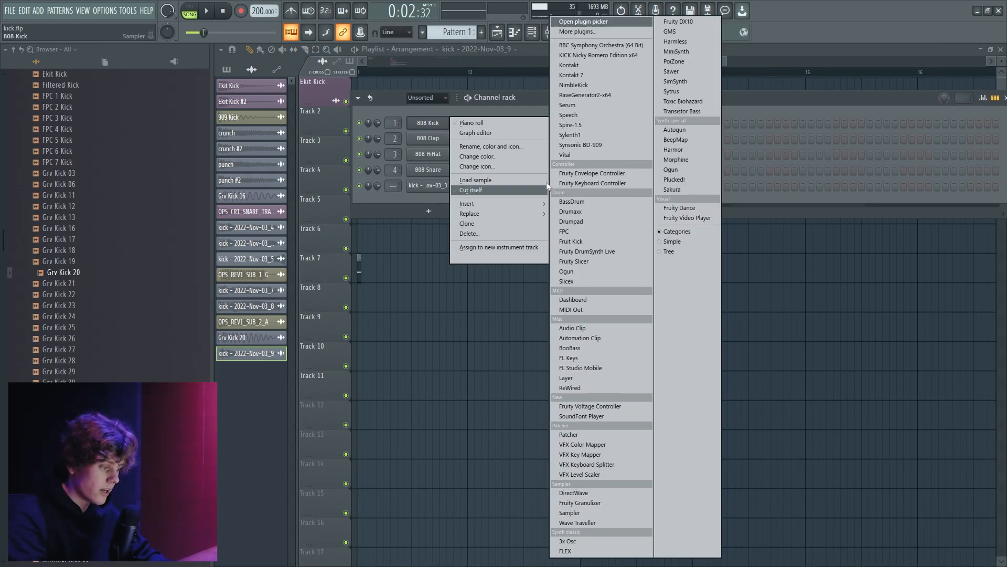
pyautogui.click(573, 116)
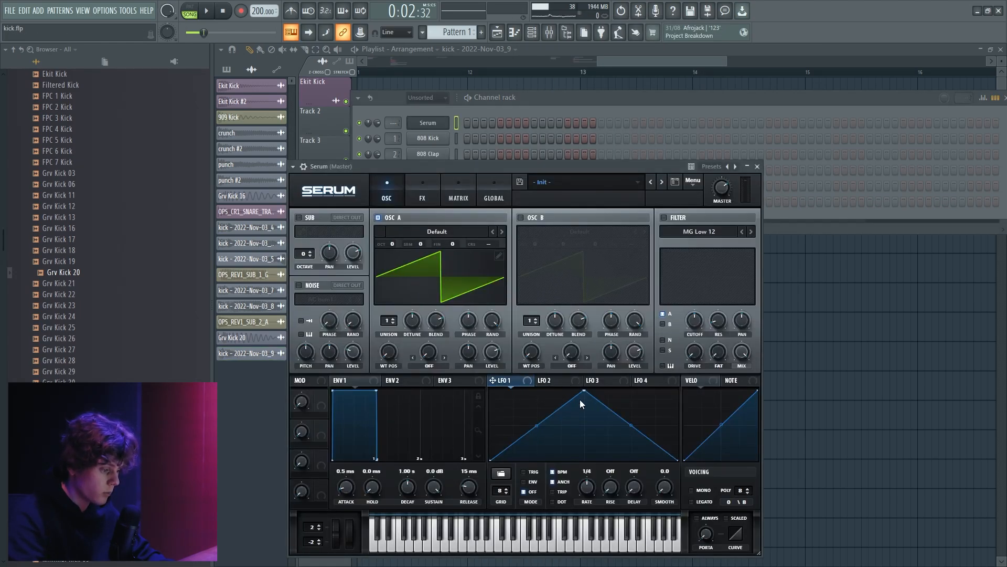
# Shape Serum's LFO 1 as a steep curved drop with a slow rise and assign it to Osc A's level.
pyautogui.moveTo(582, 392); pyautogui.dragTo(490, 392)
pyautogui.doubleClick(543, 461)
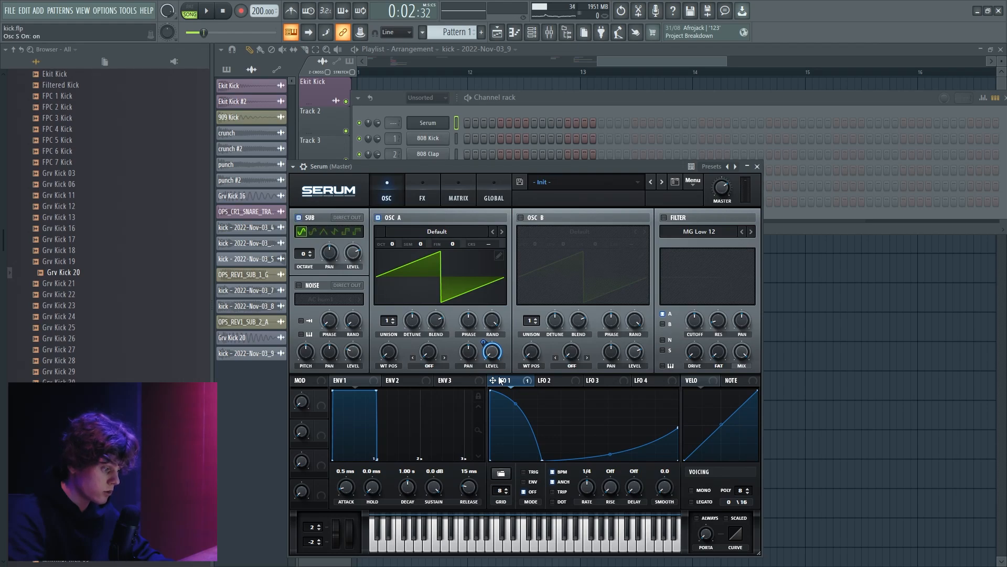
# Set the sub and Osc A octaves to -2, modulate the sub level with LFO 1 and switch the LFO to Trig mode.
pyautogui.moveTo(305, 254); pyautogui.dragTo(328, 264)
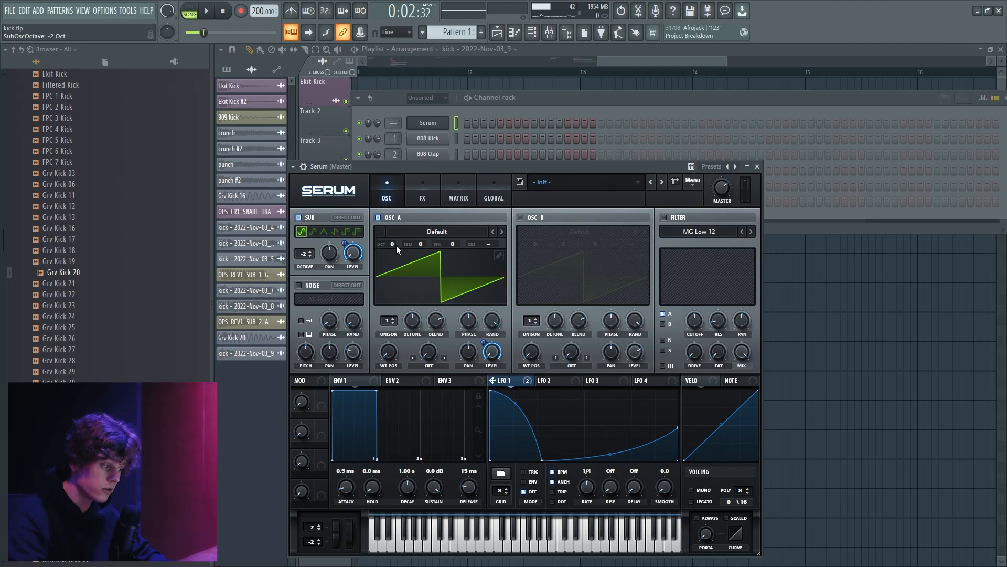
pyautogui.moveTo(396, 245); pyautogui.dragTo(396, 257)
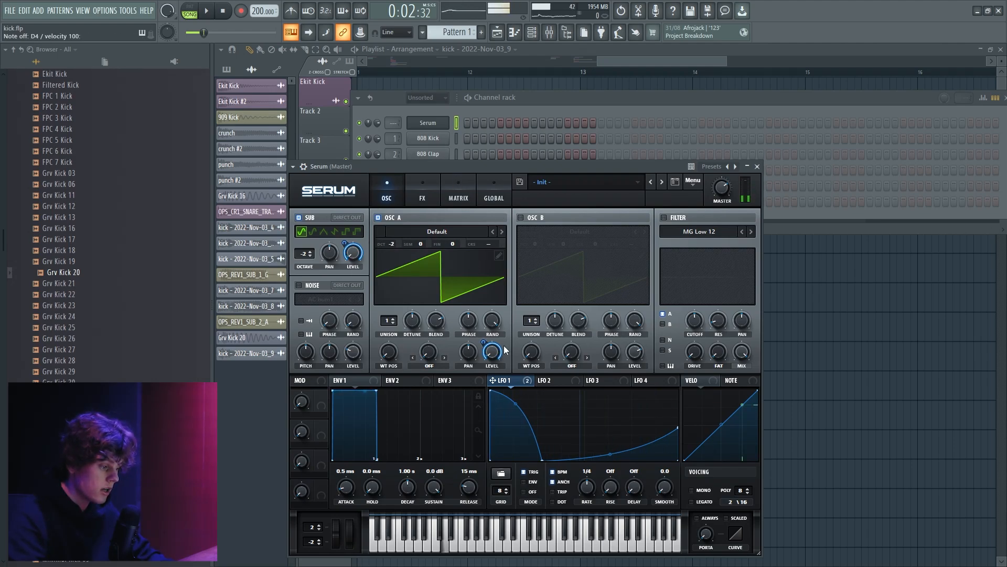
pyautogui.moveTo(493, 351); pyautogui.dragTo(492, 355)
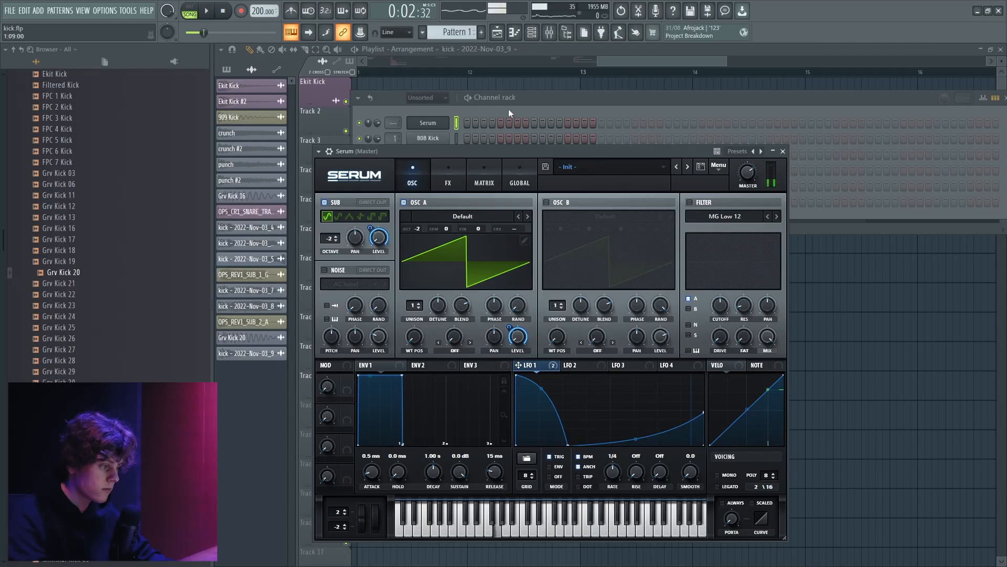
# Route the Serum channel to mixer insert 48.
pyautogui.press('F6')
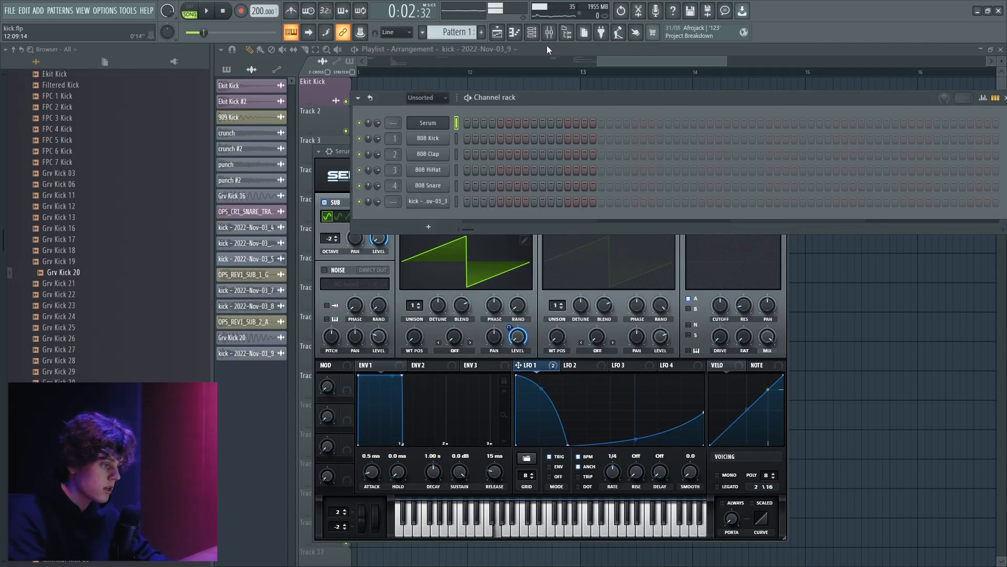
pyautogui.press('F9')
pyautogui.rightClick(746, 131)
pyautogui.moveTo(803, 175)
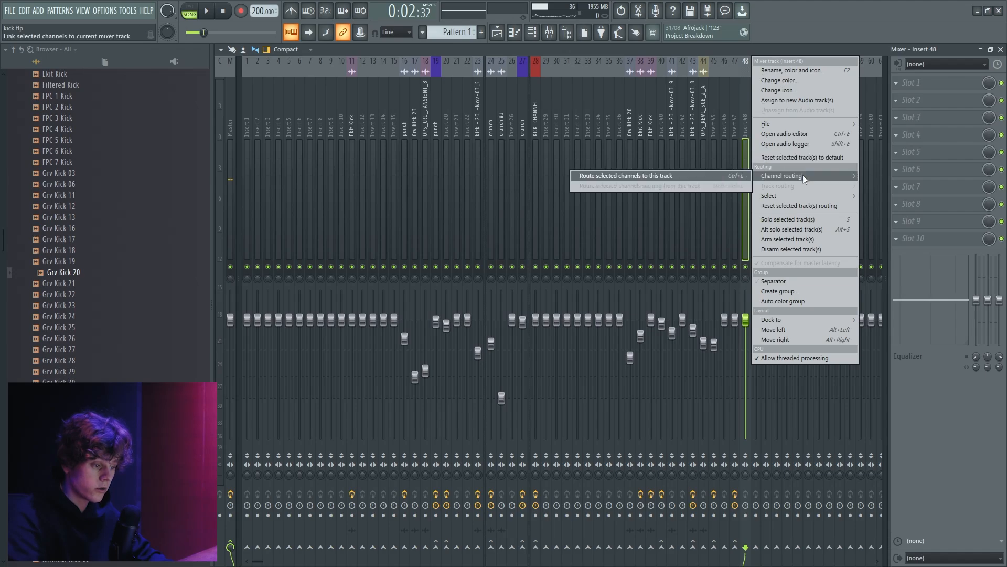
pyautogui.click(694, 177)
# Add Fruity Parametric EQ 2 to slot 1 and Misstortion2 to slot 2 of the Serum insert and close the plugin window.
pyautogui.click(912, 83)
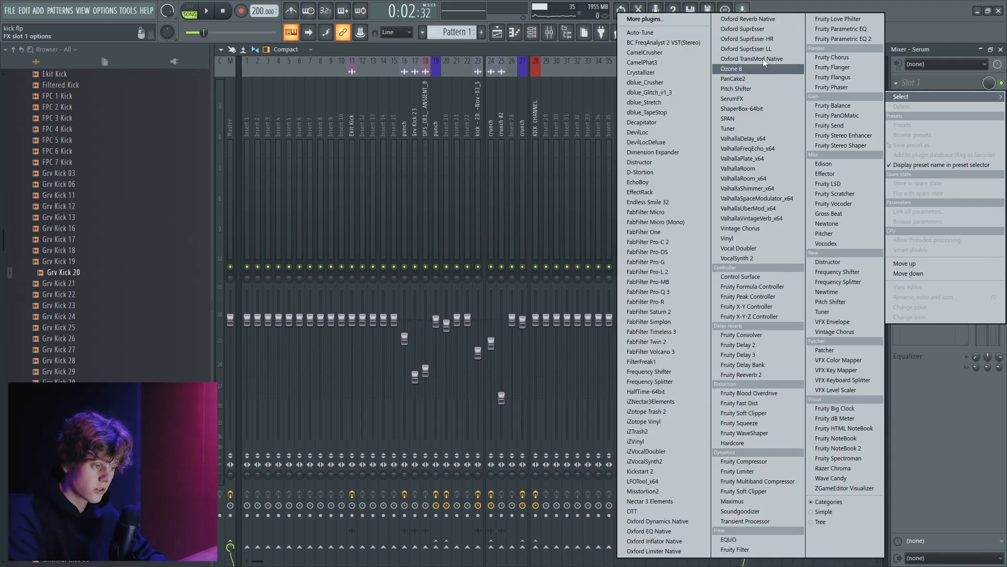
pyautogui.click(858, 39)
pyautogui.click(911, 101)
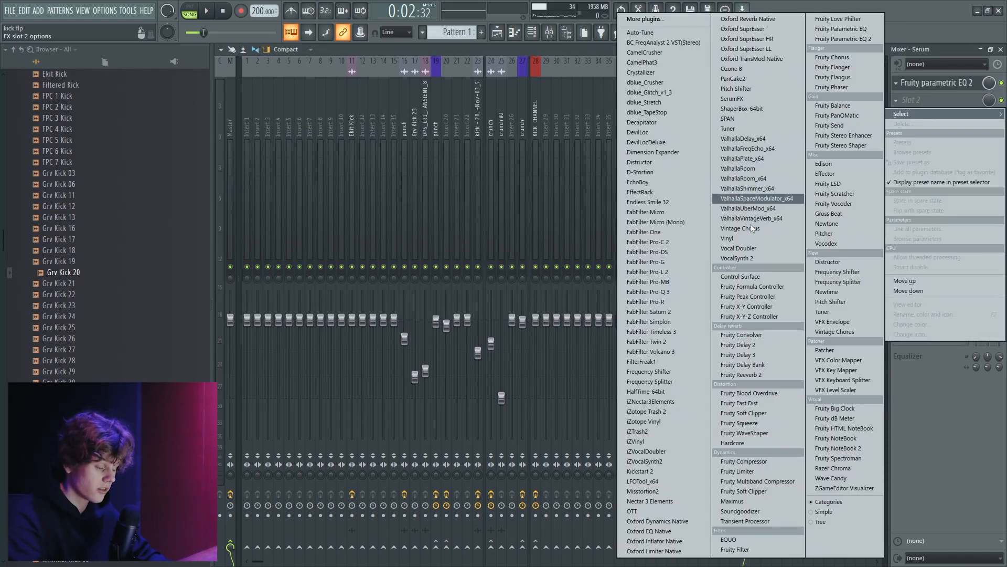
pyautogui.click(645, 491)
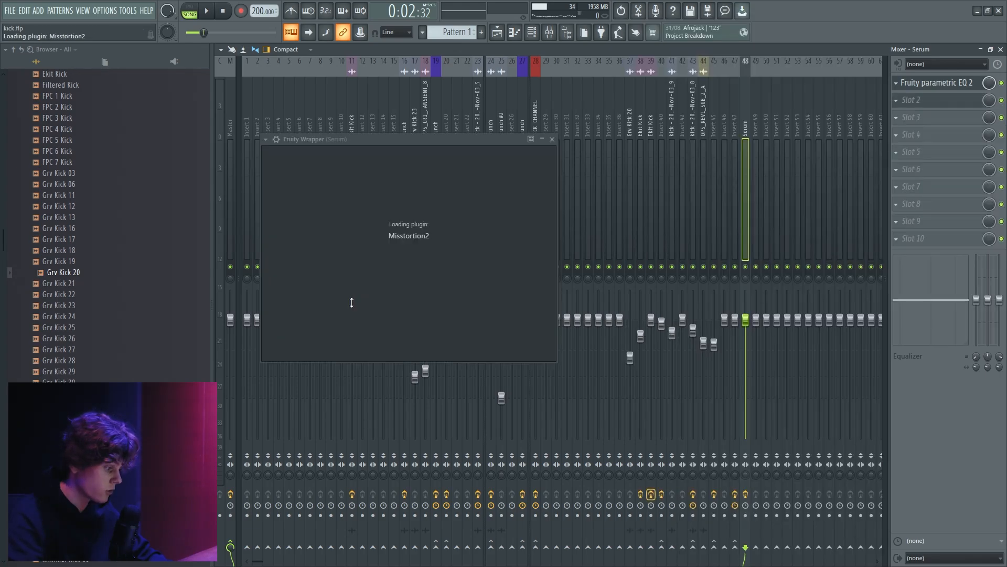
pyautogui.click(877, 52)
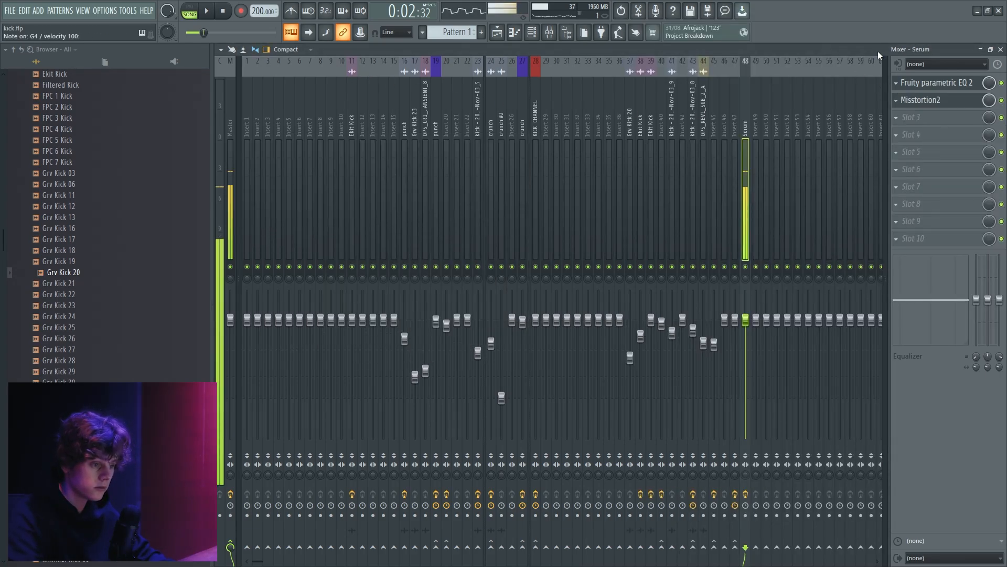
# In the slot 1 EQ on the Serum insert, boost bands 4 and 5 around 978 Hz, band 5 by about 16.1 dB, and cut band 2 in the lows.
pyautogui.click(939, 84)
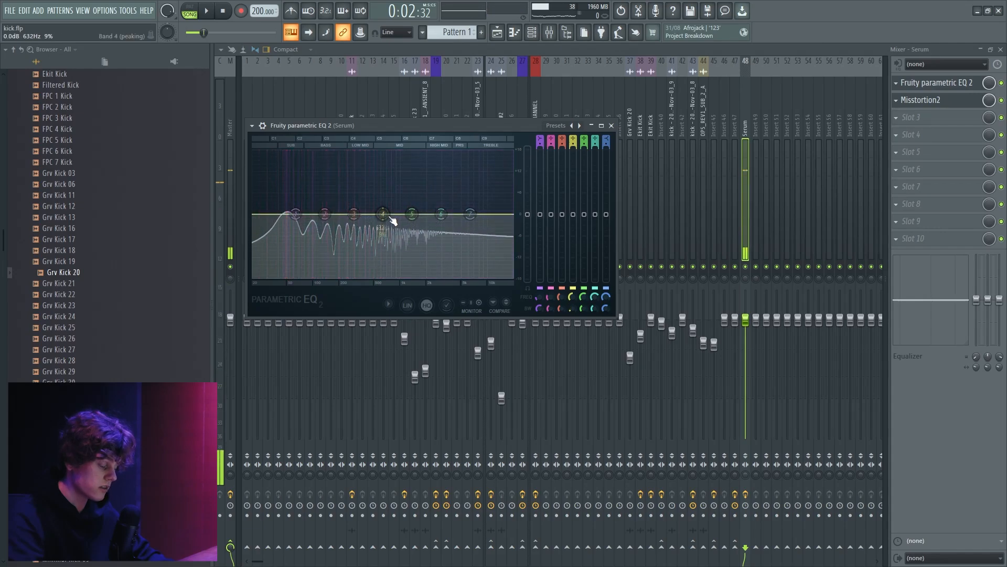
pyautogui.moveTo(412, 213); pyautogui.dragTo(399, 168)
pyautogui.scroll(2, 400, 156)
pyautogui.scroll(4, 401, 182)
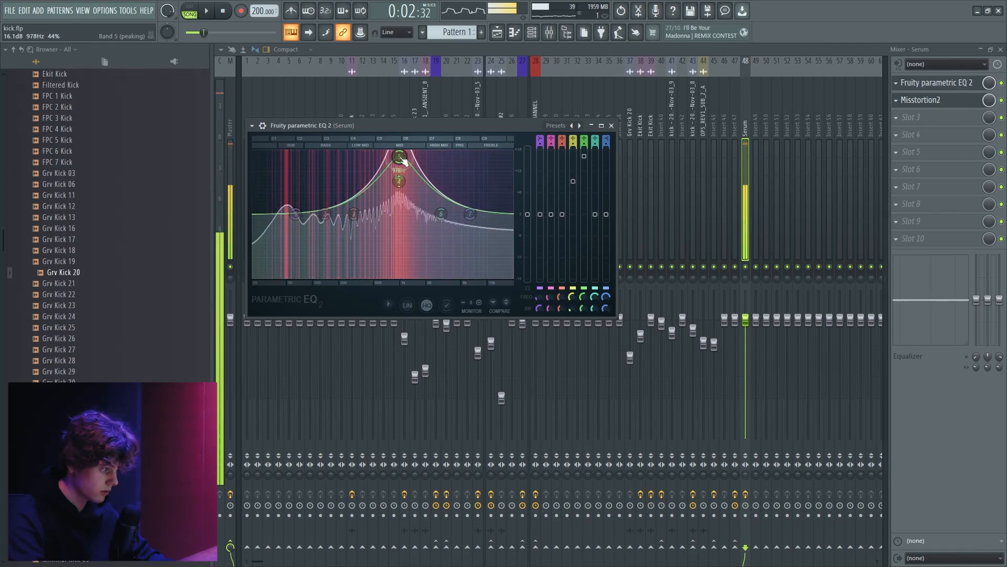
pyautogui.moveTo(328, 217); pyautogui.dragTo(289, 250)
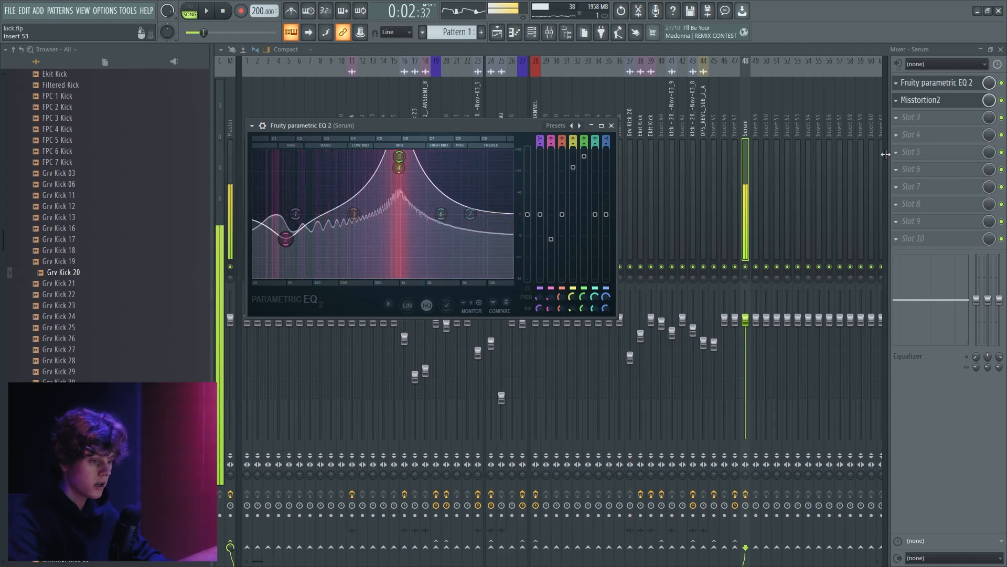
# Add a second Fruity Parametric EQ 2 to slot 4 and another Misstortion2 to slot 5 of the Serum insert.
pyautogui.click(917, 134)
pyautogui.click(867, 39)
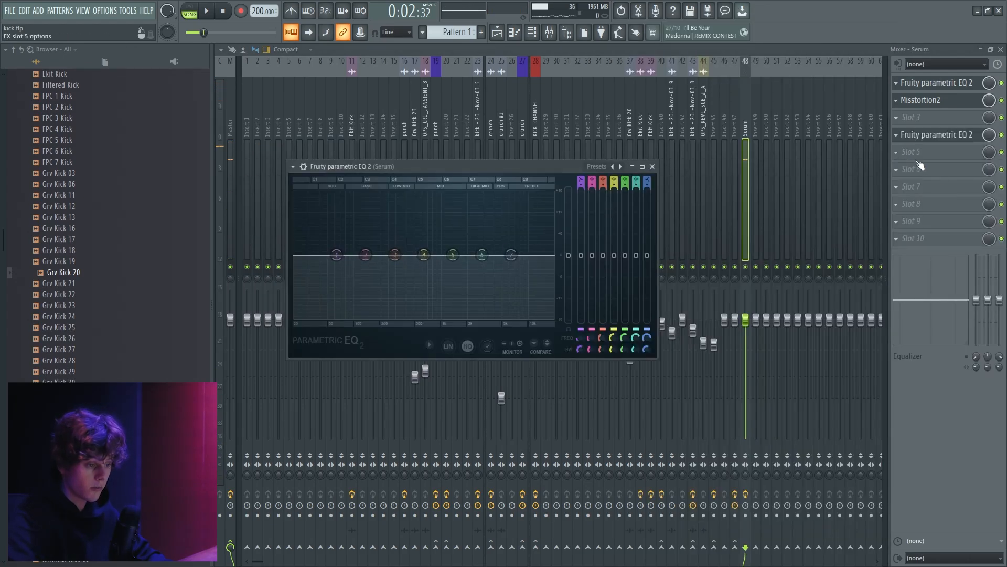
pyautogui.click(911, 152)
pyautogui.click(657, 489)
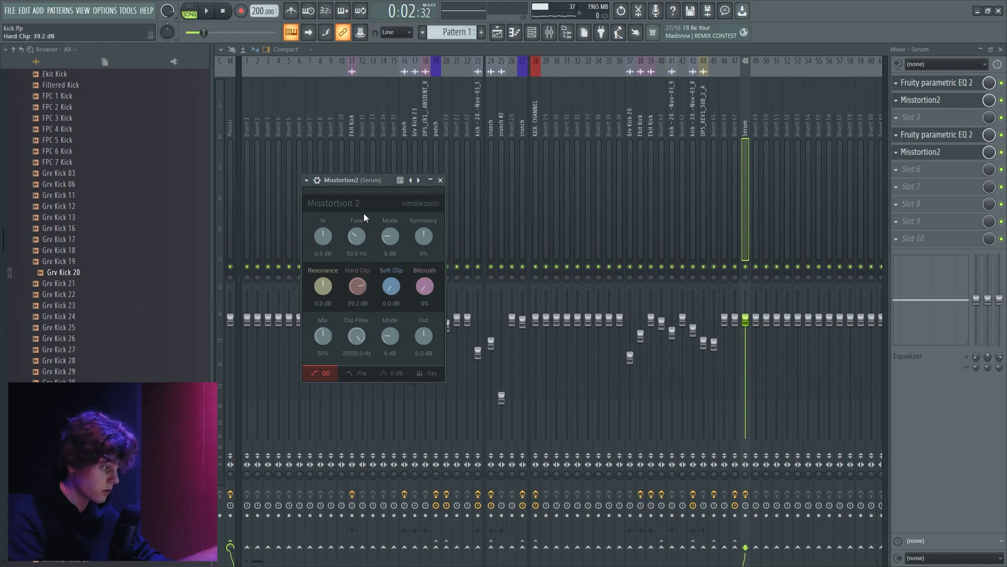
pyautogui.press('z')
# Boost the midrange peak with band 5 in the slot 4 EQ and move the slot 1 EQ's band 5 to about 599 Hz at 12.9 dB.
pyautogui.click(934, 135)
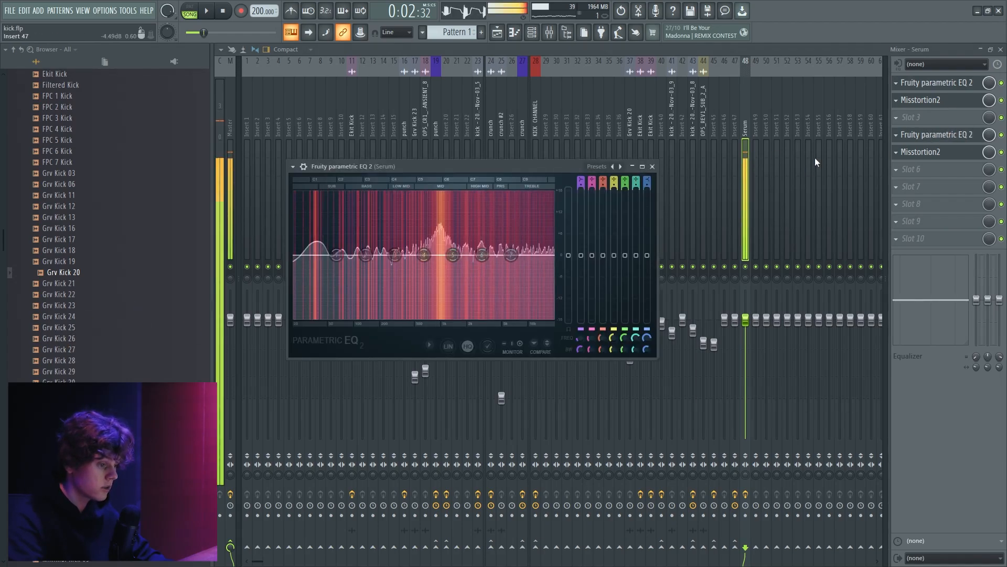
pyautogui.moveTo(454, 255); pyautogui.dragTo(443, 220)
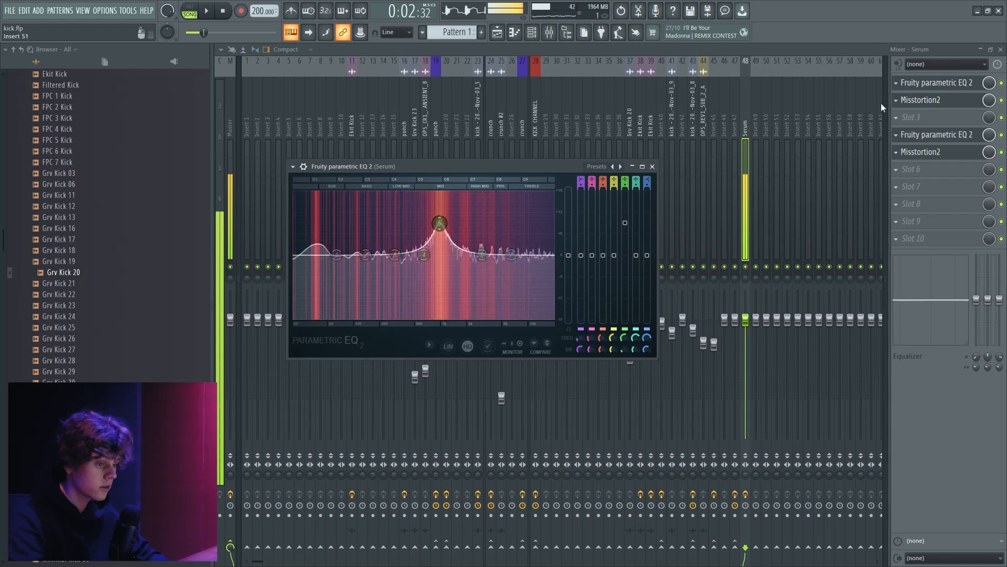
pyautogui.click(903, 83)
pyautogui.moveTo(399, 158); pyautogui.dragTo(381, 168)
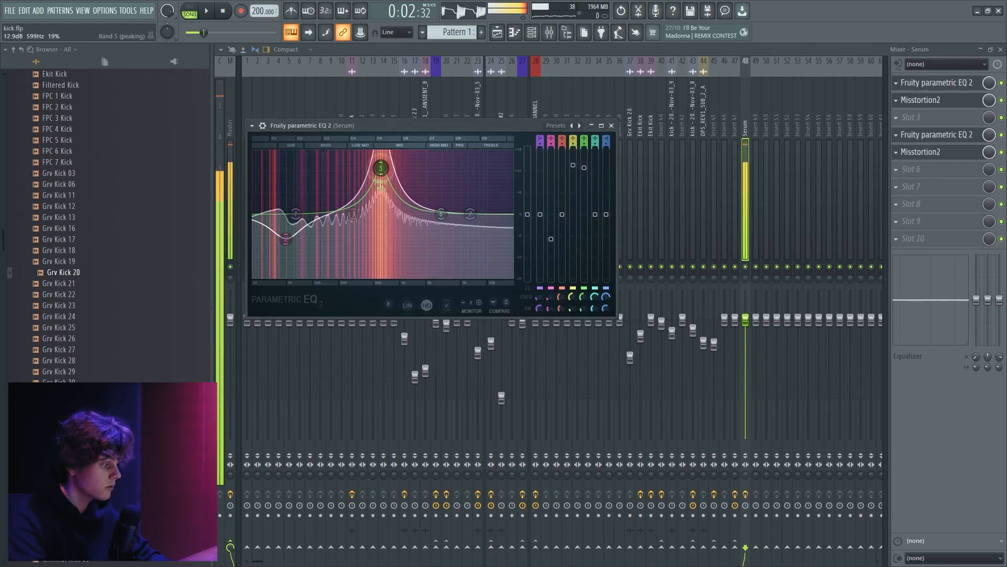
# Shift the slot 4 EQ's band 5 boost down in frequency, cut bands 2 and 3 slightly in the lows, and close the EQ.
pyautogui.click(934, 134)
pyautogui.moveTo(422, 209); pyautogui.dragTo(361, 223)
pyautogui.scroll(-2, 422, 231)
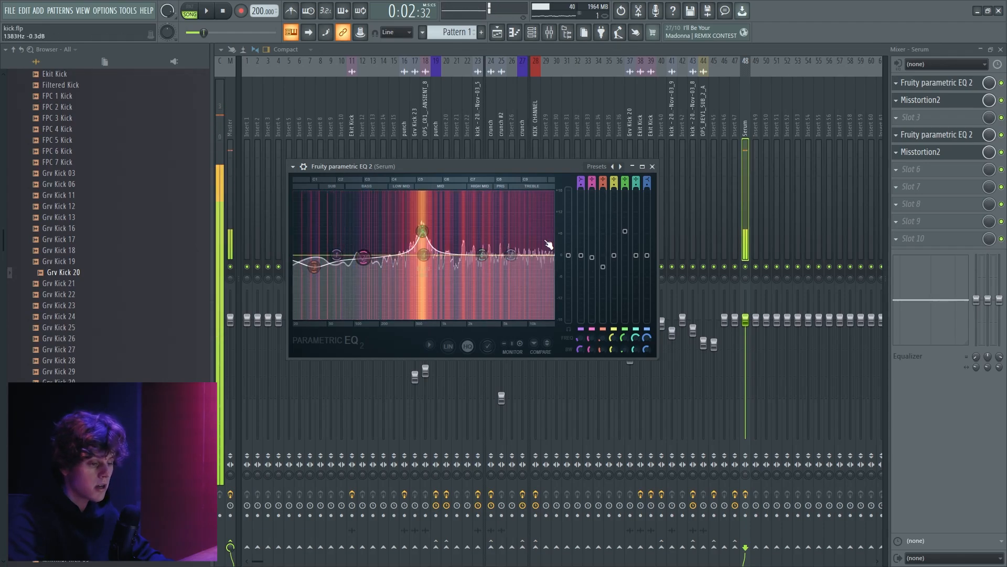
pyautogui.click(652, 166)
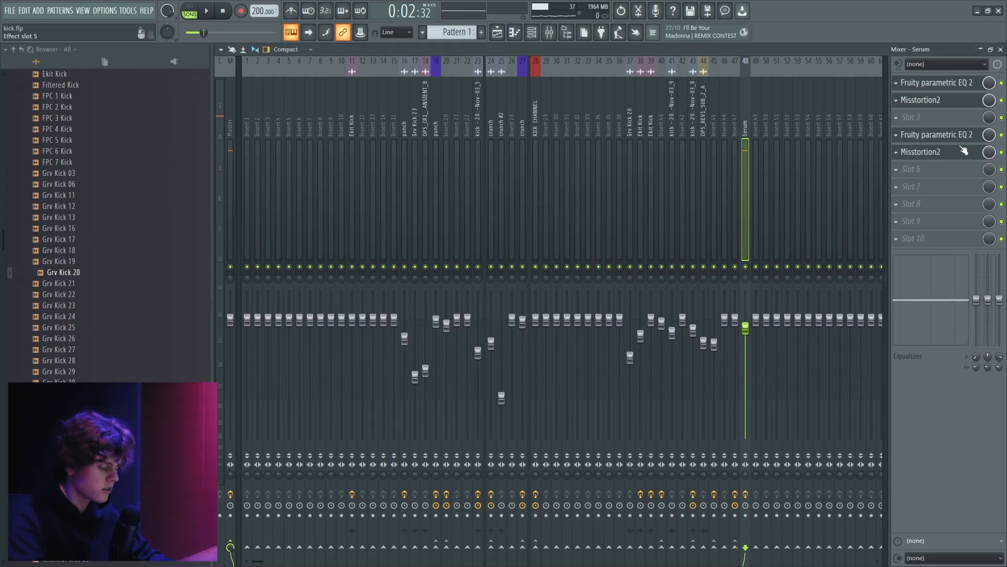
# Add Patcher to the Serum insert above the second EQ and load two parallel Fruity Parametric EQ 2 modules inside it.
pyautogui.click(943, 177)
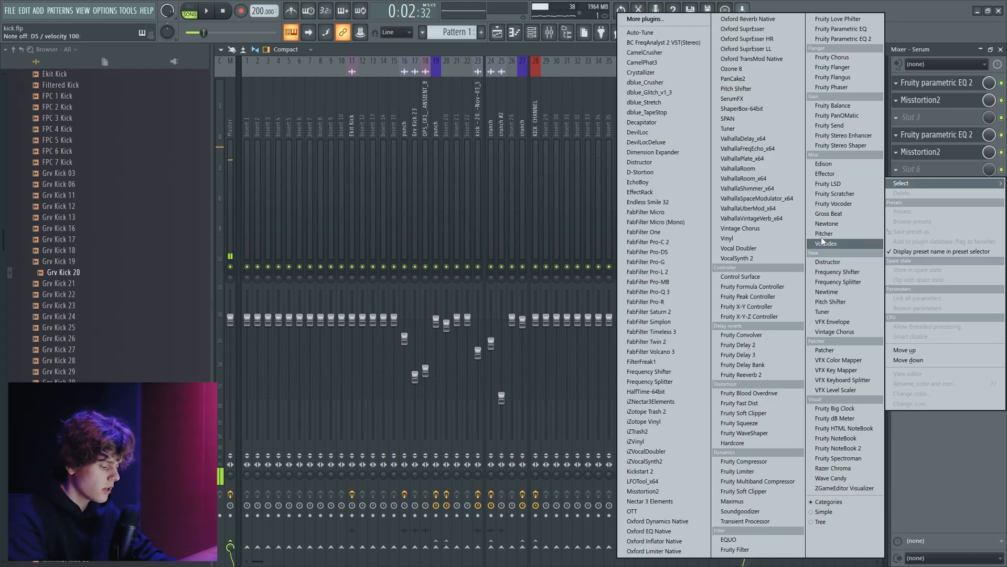
pyautogui.click(836, 352)
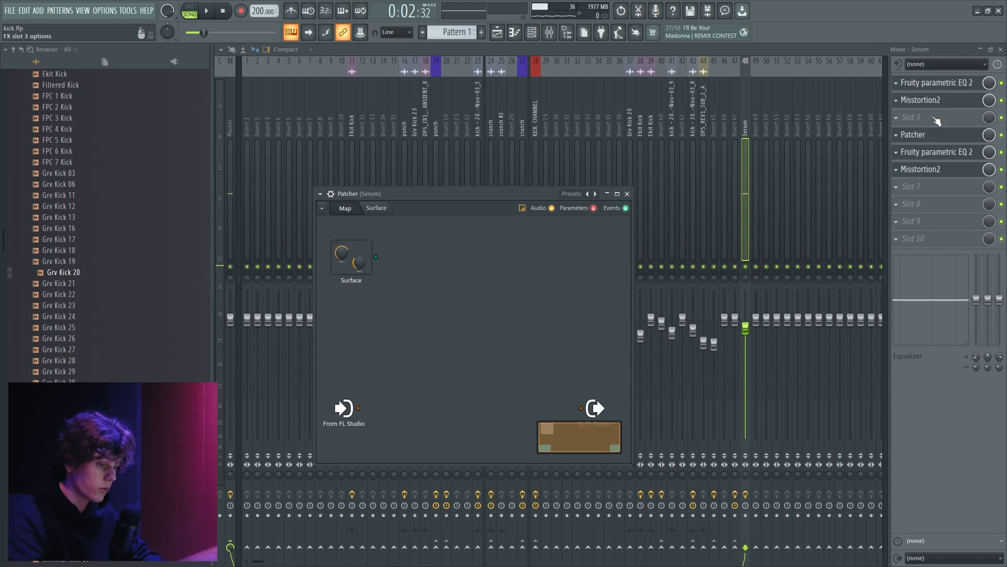
pyautogui.rightClick(413, 345)
pyautogui.moveTo(455, 360)
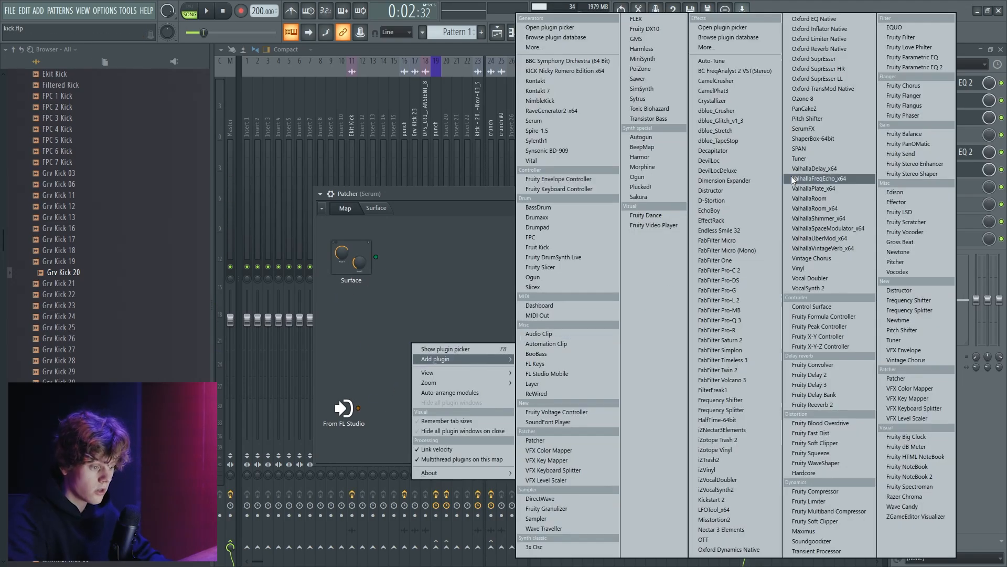
pyautogui.click(914, 65)
pyautogui.rightClick(434, 411)
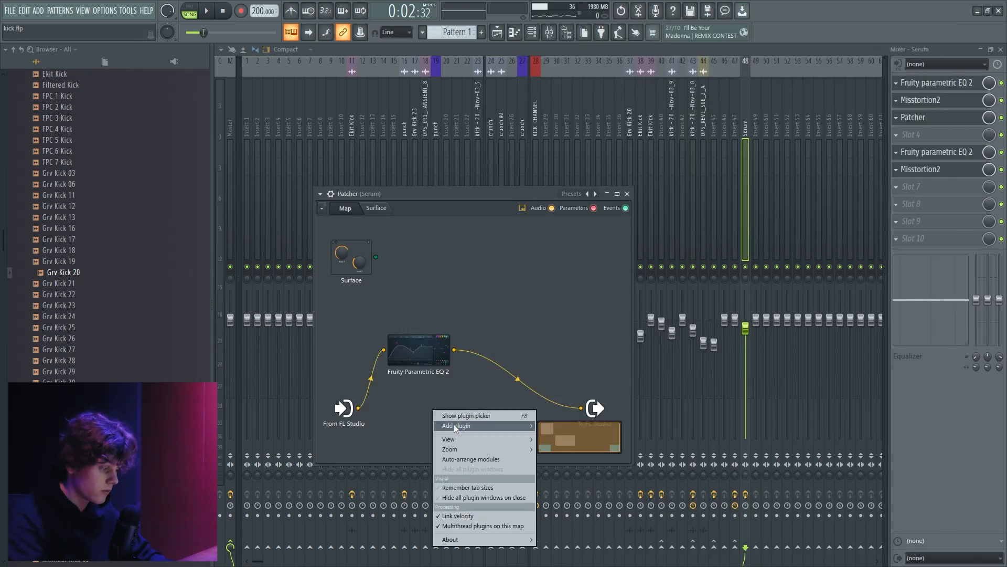
pyautogui.moveTo(477, 426)
pyautogui.click(924, 67)
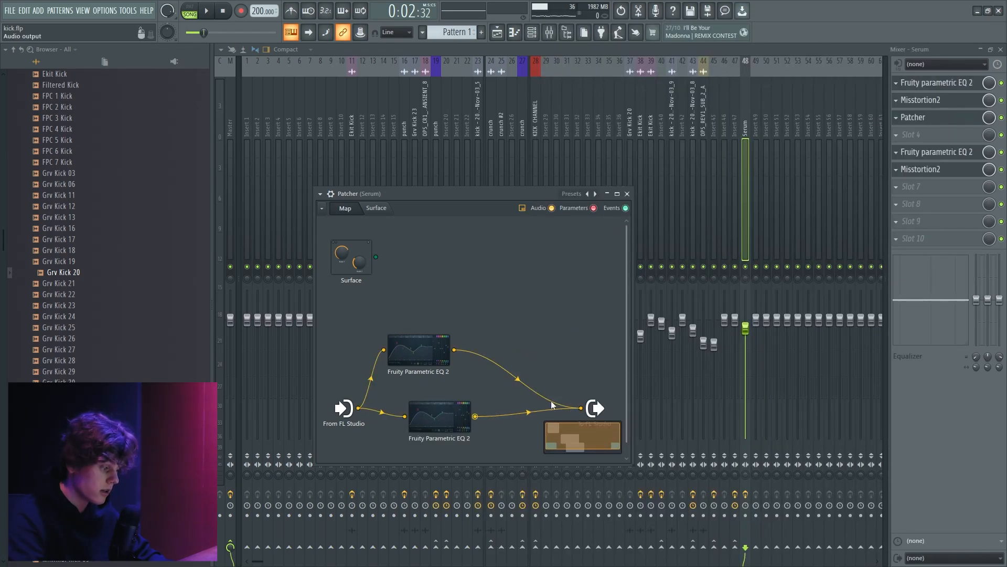
# Set band 4 of the upper Patcher EQ to a band pass filter.
pyautogui.doubleClick(411, 356)
pyautogui.rightClick(368, 278)
pyautogui.rightClick(454, 278)
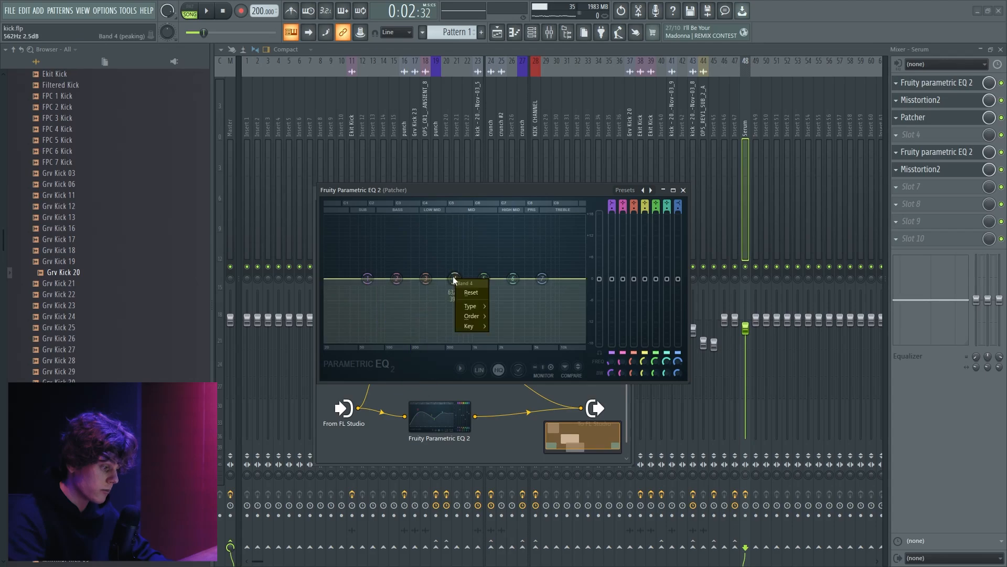
pyautogui.moveTo(485, 307)
pyautogui.click(511, 346)
pyautogui.rightClick(455, 278)
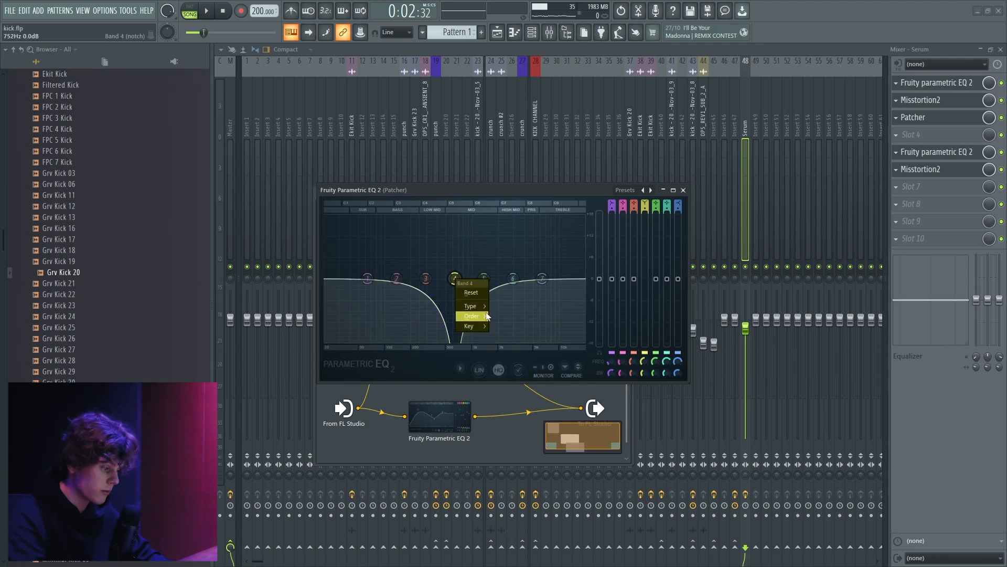
pyautogui.click(512, 326)
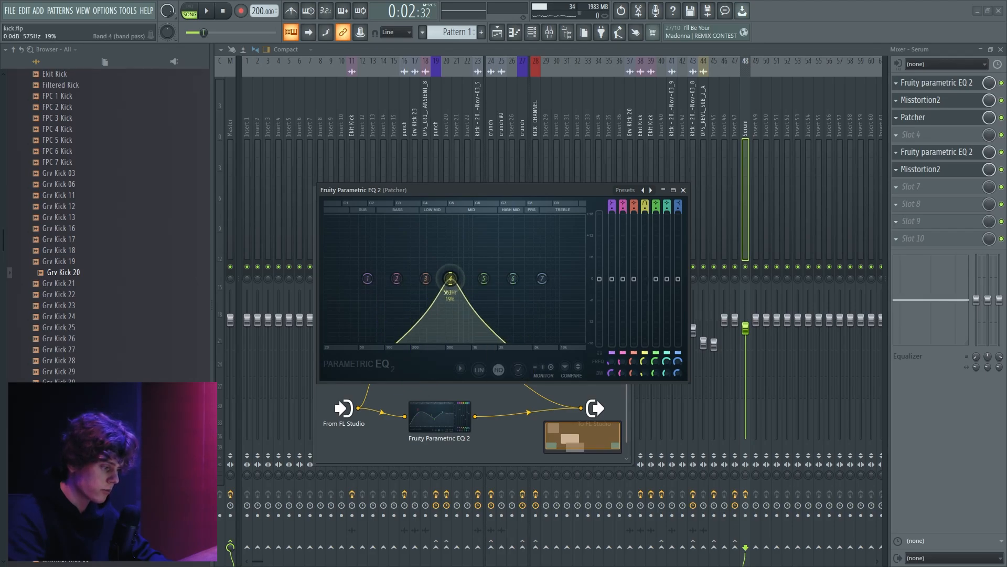
# Raise the upper Patcher EQ's main level and tune the band pass filter's centre frequency and width in the mids.
pyautogui.moveTo(450, 278); pyautogui.dragTo(444, 278)
pyautogui.moveTo(599, 278); pyautogui.dragTo(599, 238)
pyautogui.press('space')
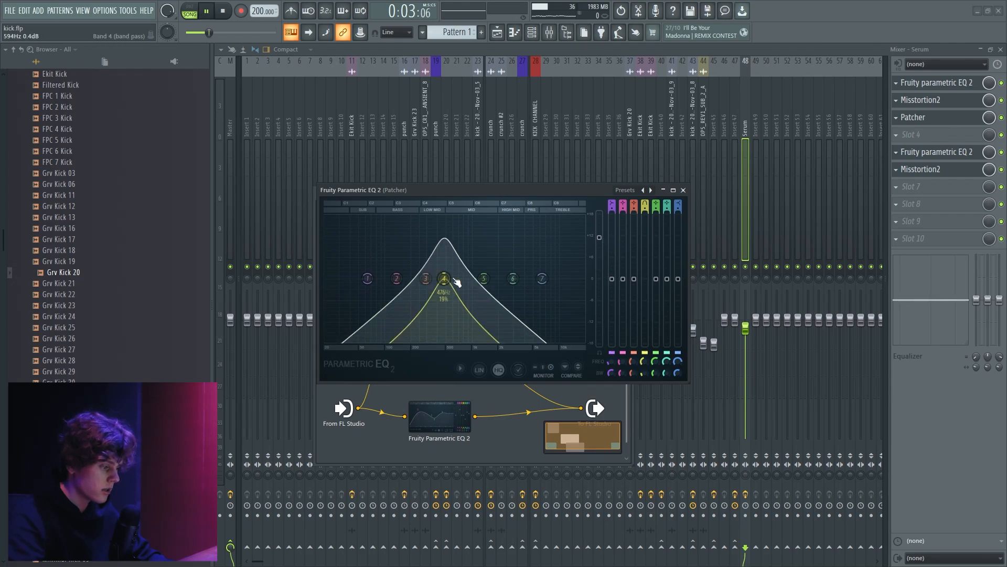
pyautogui.scroll(-5, 454, 280)
pyautogui.scroll(5, 454, 280)
pyautogui.moveTo(453, 279); pyautogui.dragTo(457, 280)
pyautogui.press('space')
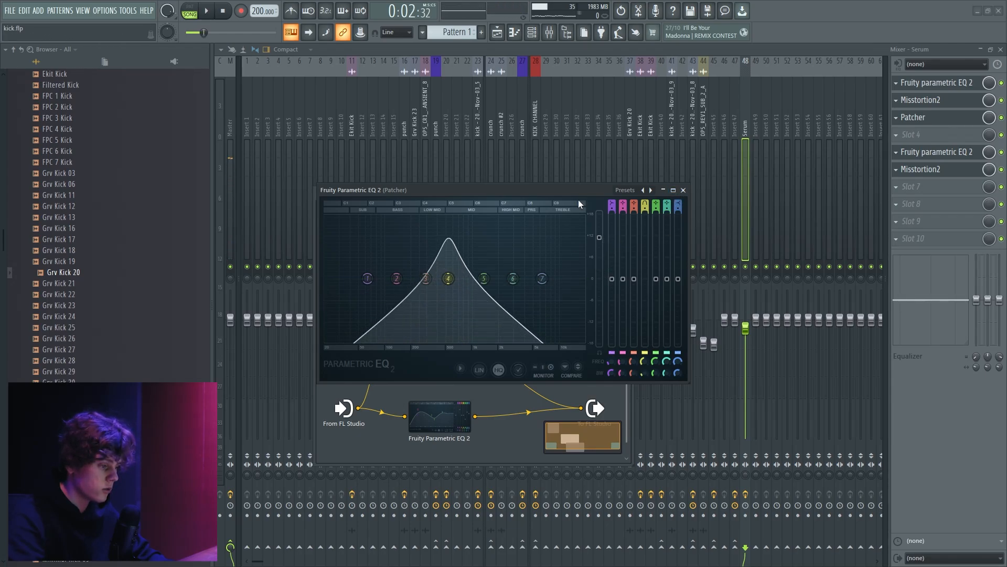
# Set band 7 of the lower Patcher EQ to low pass and move its cutoff down into the mids.
pyautogui.moveTo(567, 191); pyautogui.dragTo(819, 250)
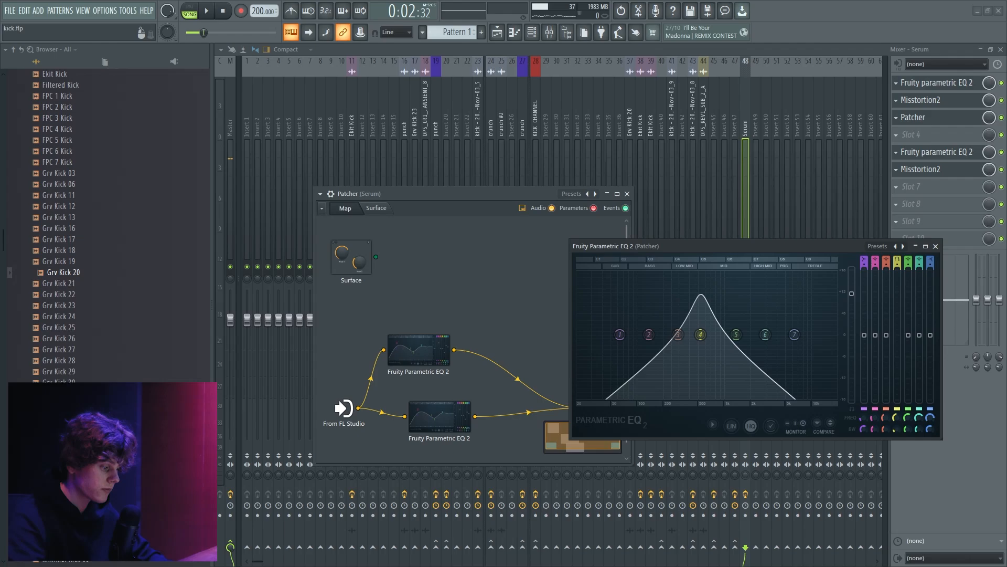
pyautogui.doubleClick(446, 418)
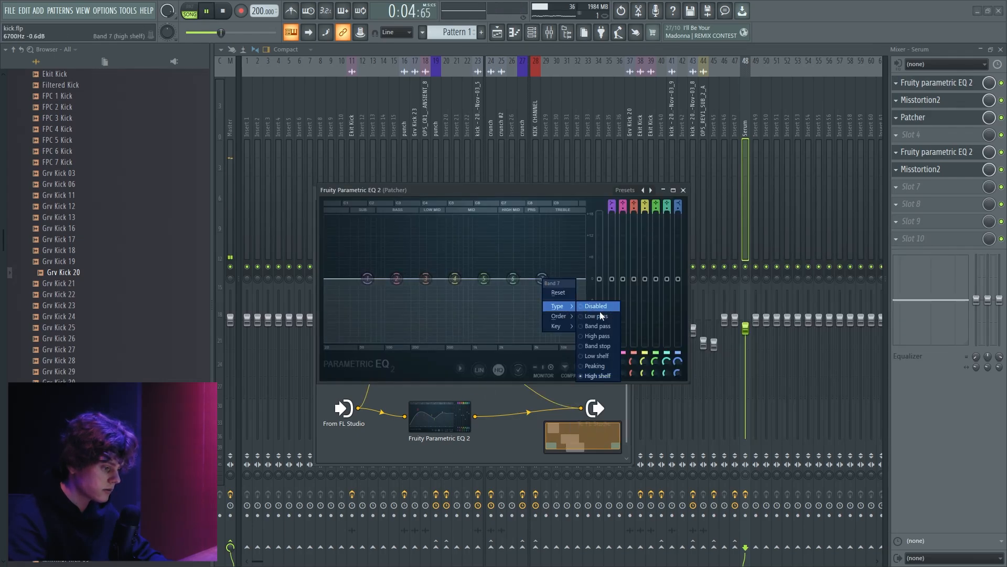
pyautogui.click(599, 315)
pyautogui.moveTo(542, 278); pyautogui.dragTo(458, 278)
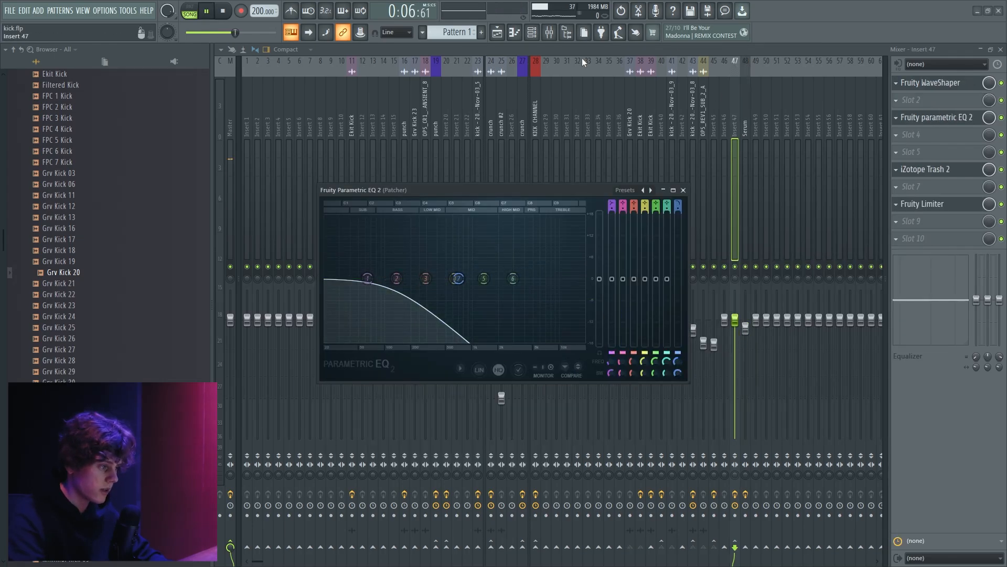
# Delete the kick clip at bar 13 on Track 2 of the playlist, check the channel rack and return to the mixer.
pyautogui.click(504, 32)
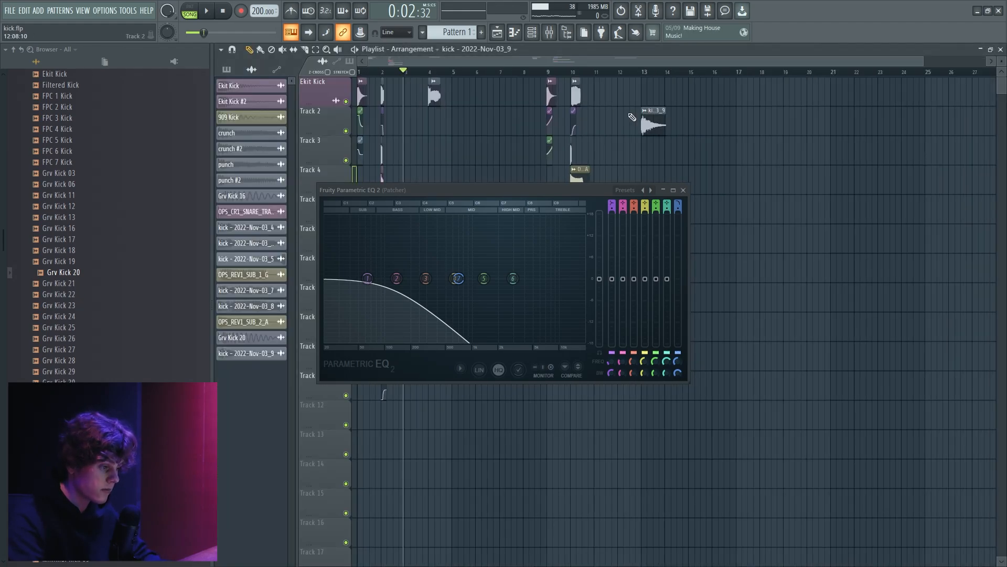
pyautogui.rightClick(650, 121)
pyautogui.scroll(3, 653, 124)
pyautogui.click(481, 32)
pyautogui.click(532, 33)
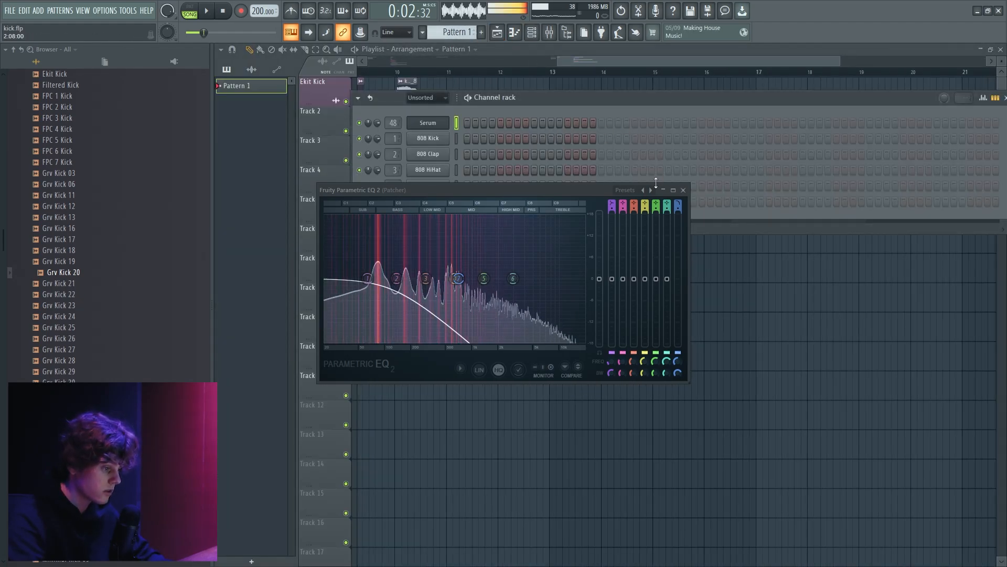
pyautogui.press('Escape')
pyautogui.press('F9')
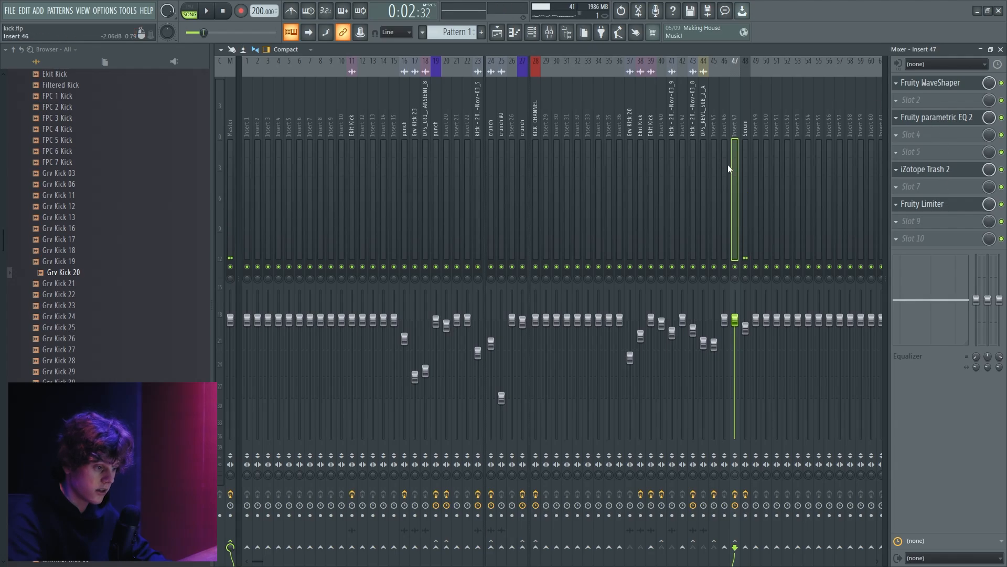
# Position Patcher in slot 4 of the Serum insert, directly before the second EQ, and open that EQ.
pyautogui.click(744, 128)
pyautogui.scroll(2, 934, 102)
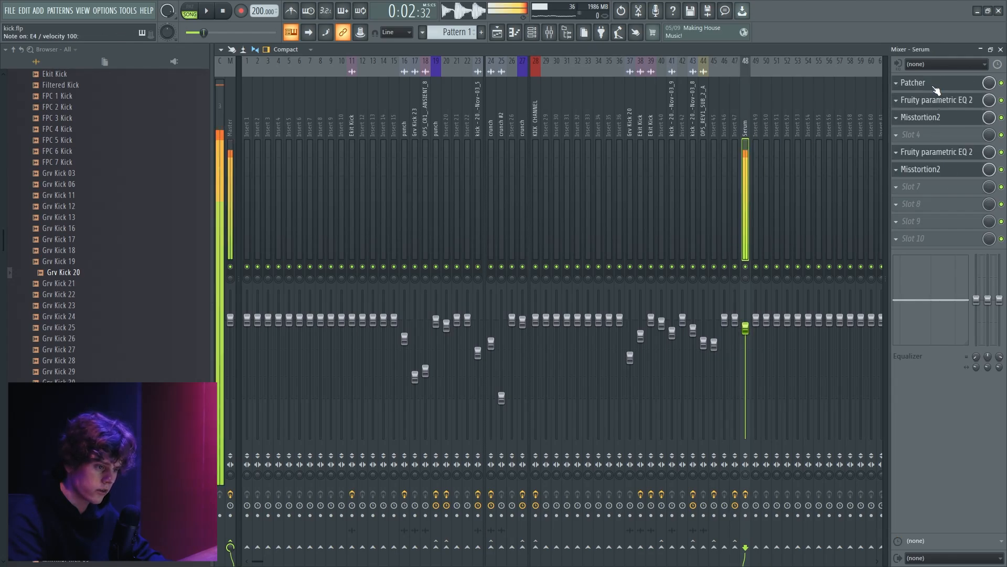
pyautogui.scroll(-3, 936, 86)
pyautogui.click(937, 153)
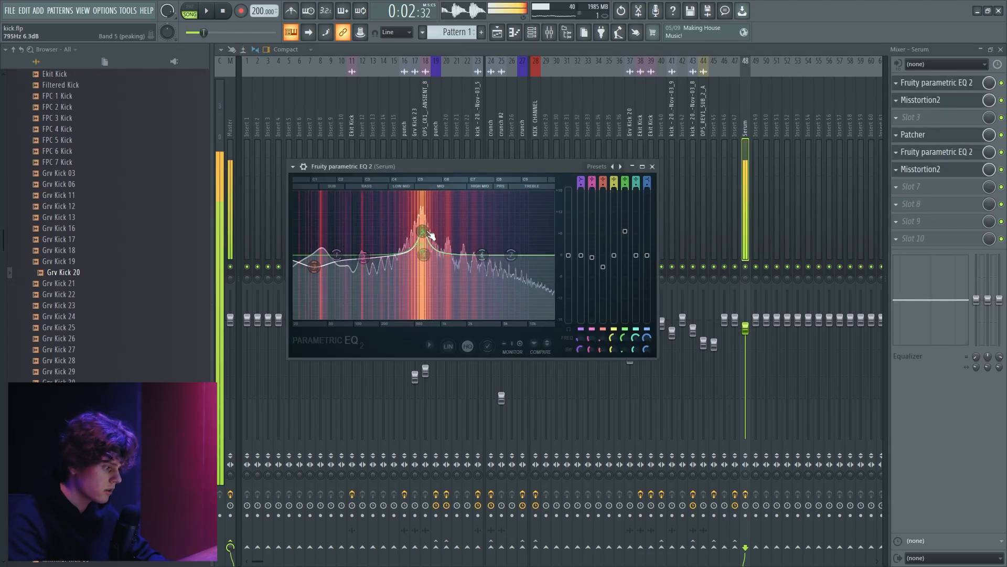
# Add Fruity Soft Clipper to slot 8 of the Serum insert.
pyautogui.click(929, 205)
pyautogui.moveTo(923, 218)
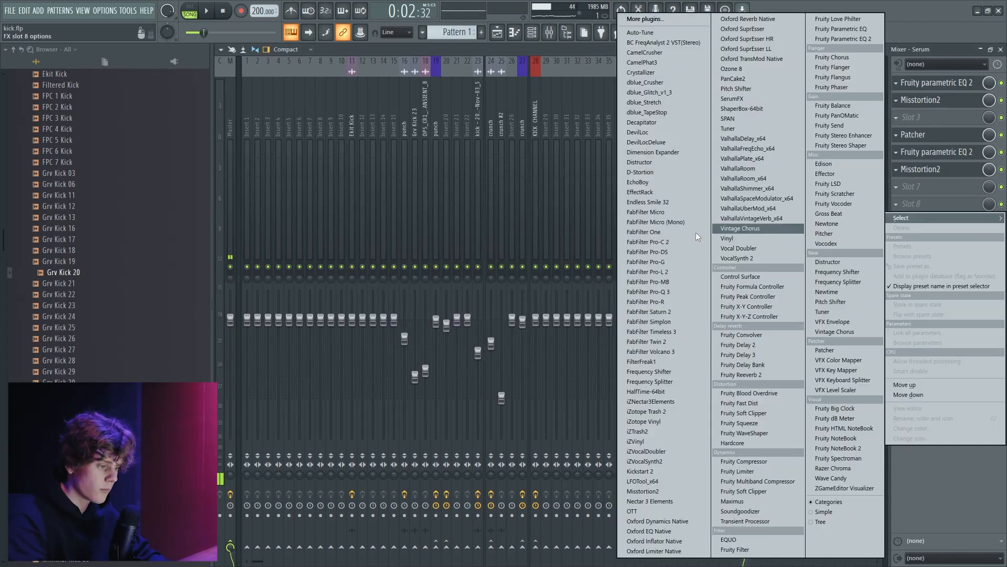
pyautogui.click(744, 413)
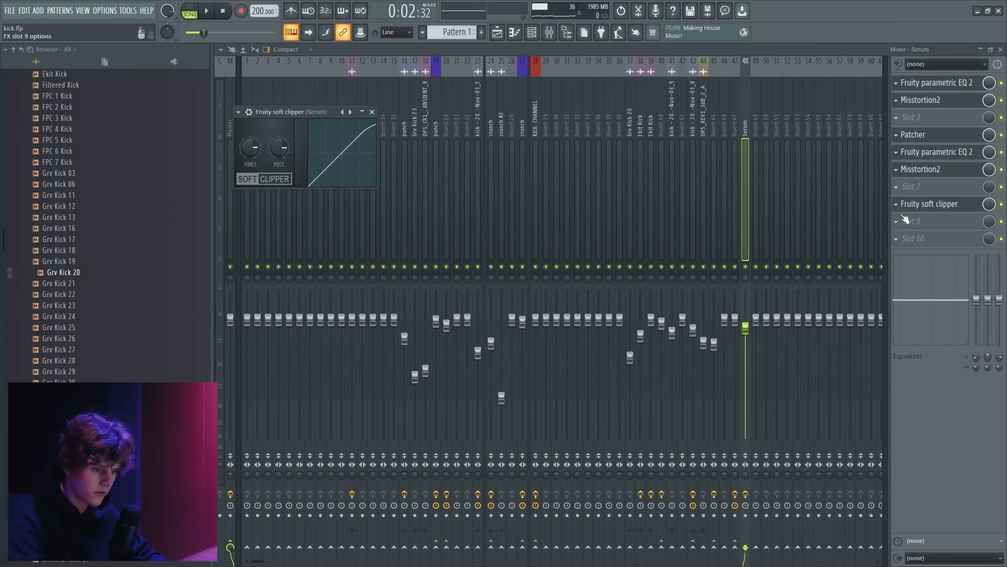
# Replace the soft clipper in slot 8 of the Serum insert with Fruity Fast Dist.
pyautogui.click(915, 204)
pyautogui.moveTo(903, 218)
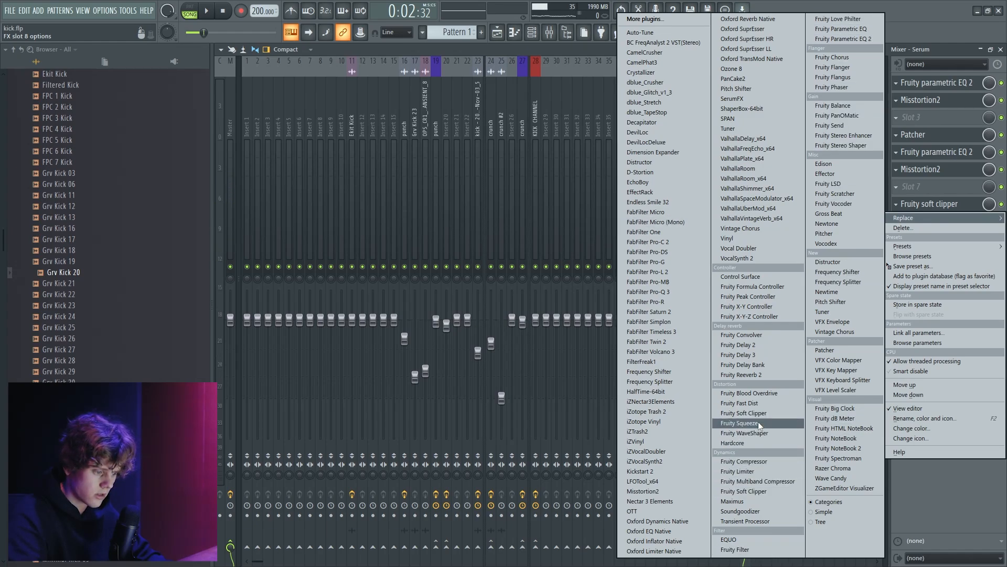
pyautogui.click(760, 404)
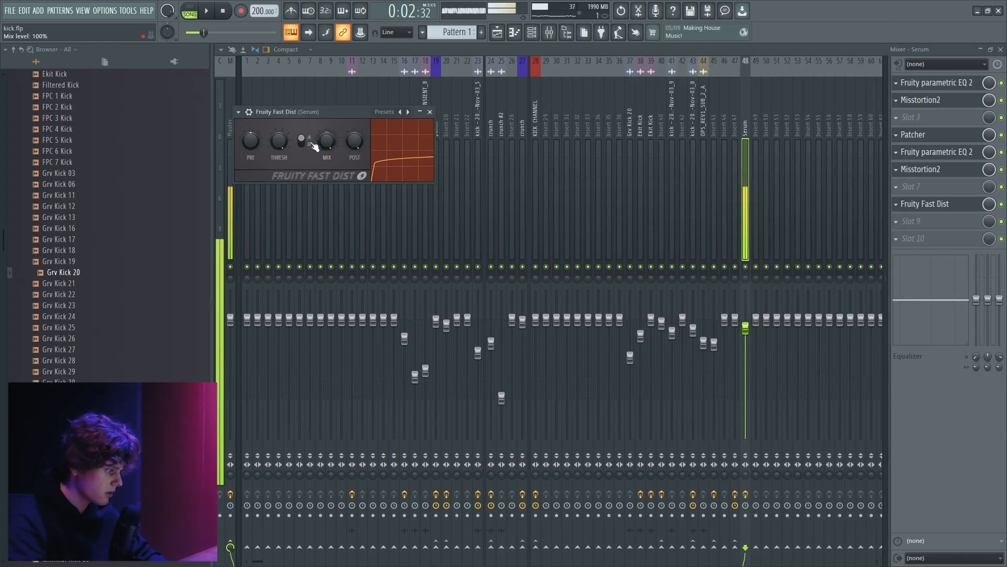
# Turn the slot 5 EQ's band 5 into a cut, and move and narrow the slot 1 EQ's band 4 and 5 boosts at about 1 kHz.
pyautogui.click(961, 151)
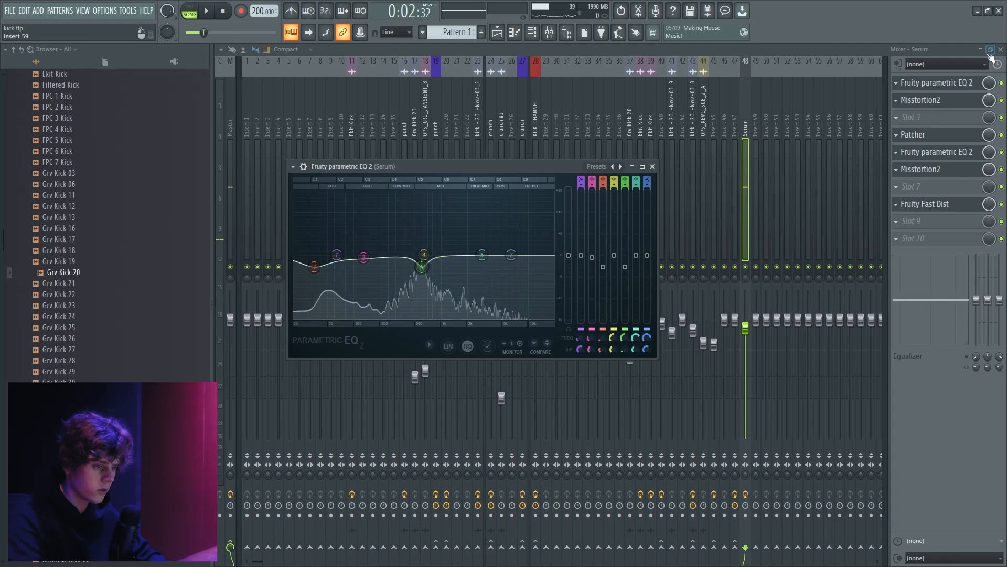
pyautogui.click(967, 83)
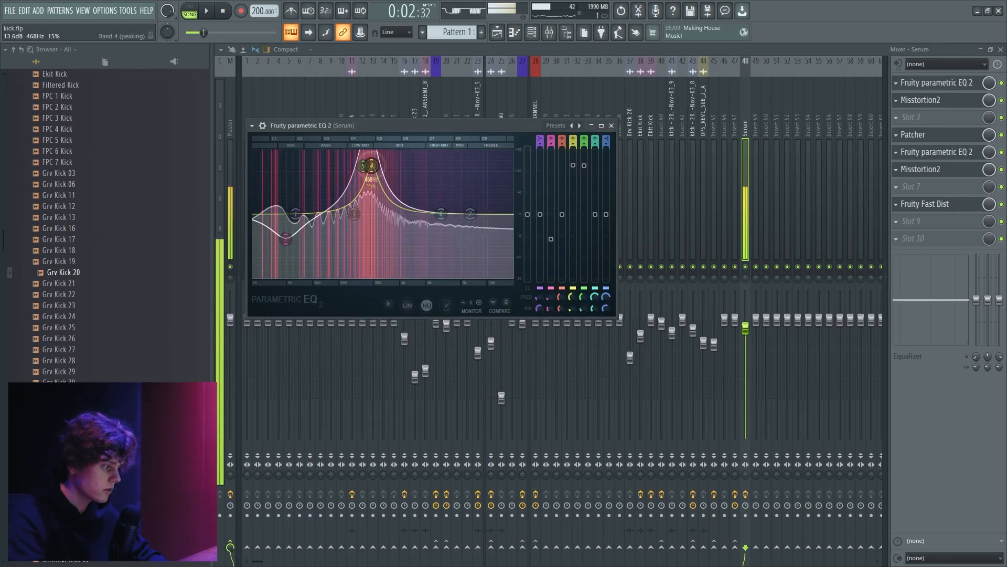
pyautogui.moveTo(363, 166); pyautogui.dragTo(405, 152)
pyautogui.scroll(-5, 405, 153)
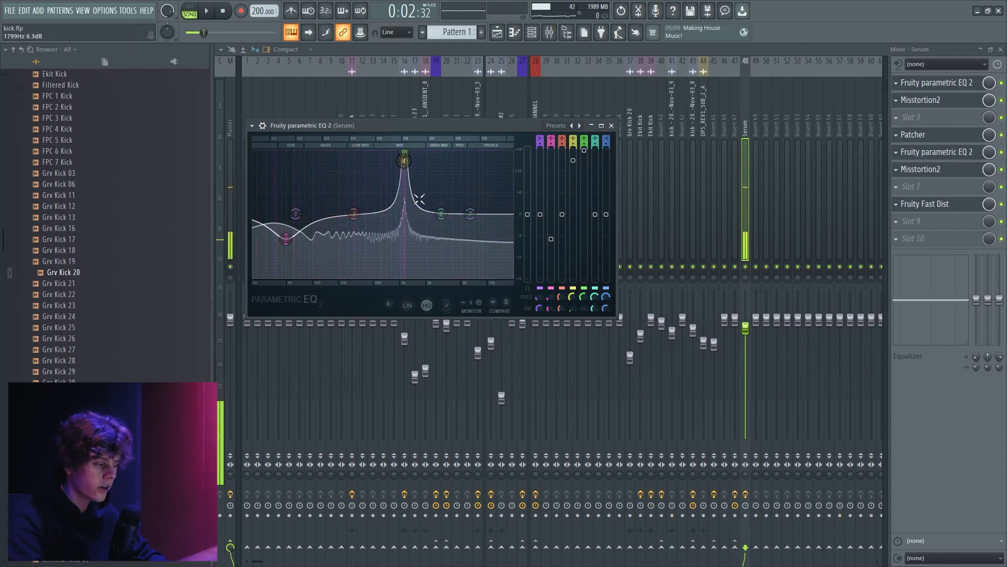
# In the slot 1 EQ, raise band 6 to about 3 dB near 1.1 kHz and turn band 2 into a low boost.
pyautogui.moveTo(441, 214); pyautogui.dragTo(404, 159)
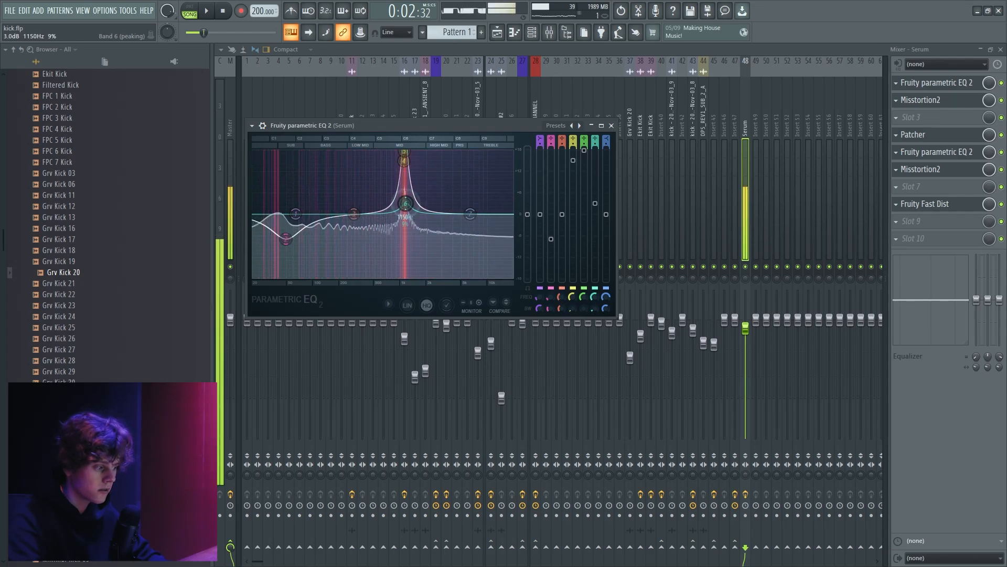
pyautogui.moveTo(365, 218); pyautogui.dragTo(359, 220)
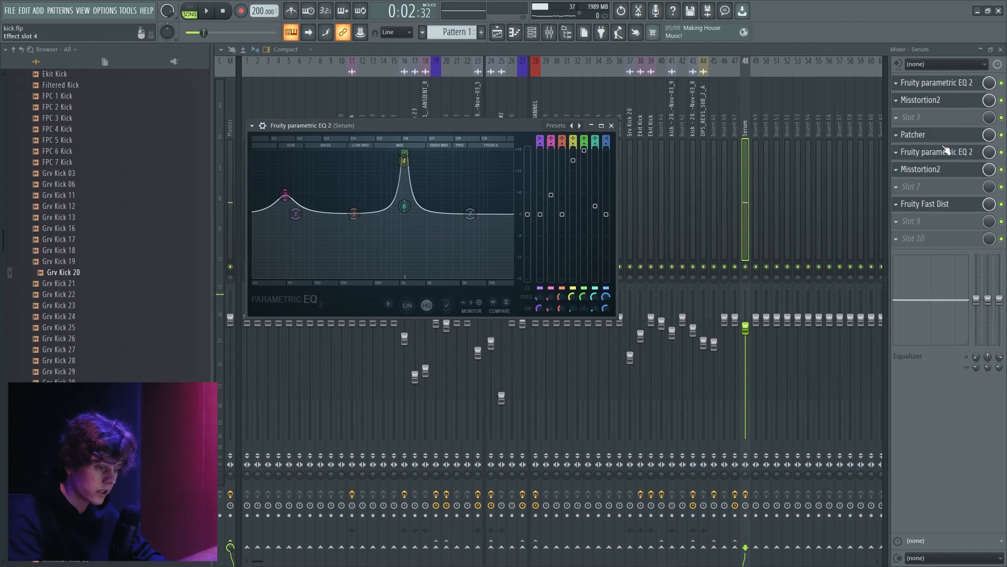
# In the slot 5 EQ, move band 5's cut to about 40 Hz and turn band 2 into a deep cut at about 425 Hz.
pyautogui.click(945, 151)
pyautogui.click(943, 158)
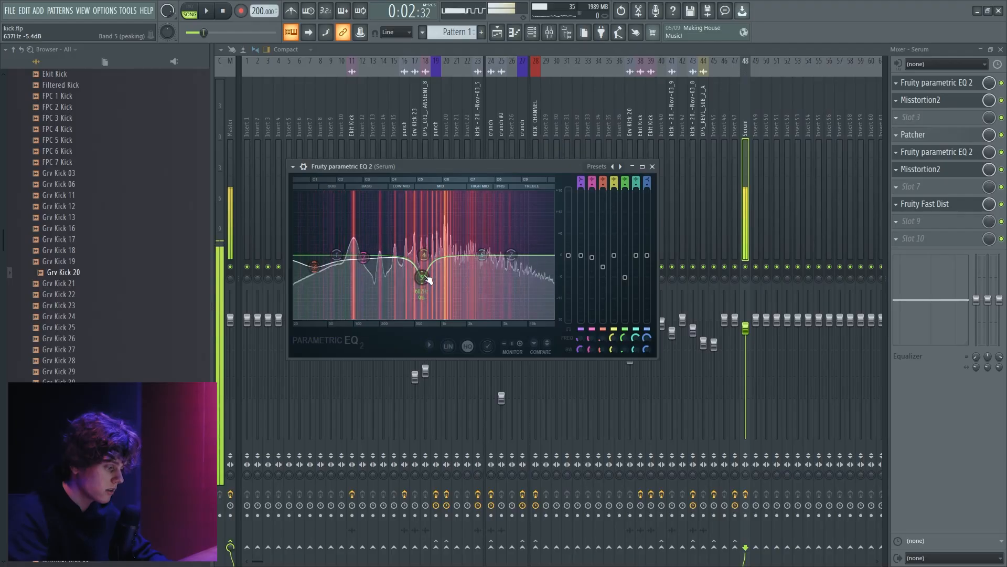
pyautogui.moveTo(418, 275)
pyautogui.mouseDown()
pyautogui.moveTo(443, 278)
pyautogui.moveTo(414, 280)
pyautogui.mouseUp()
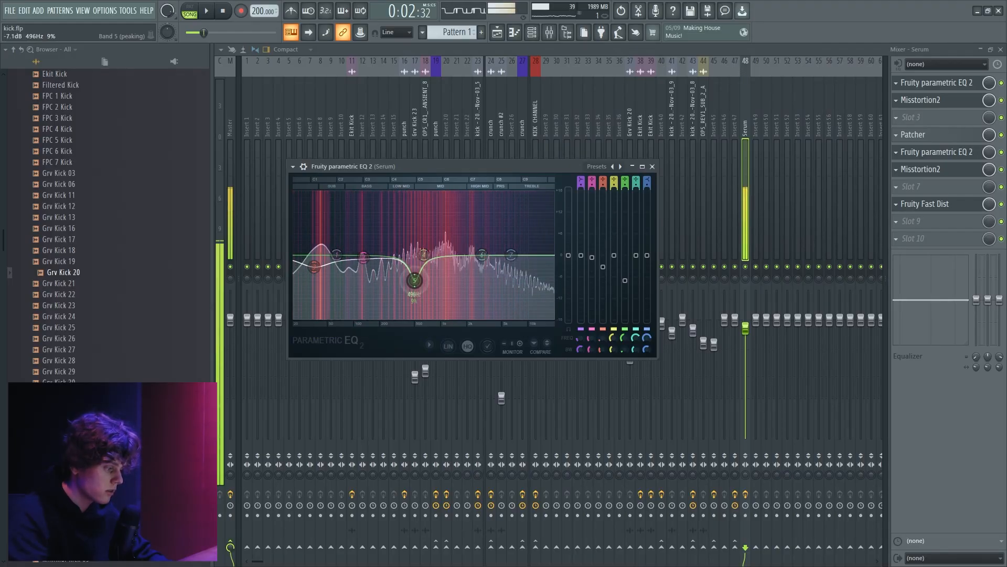
pyautogui.moveTo(348, 285); pyautogui.dragTo(321, 286)
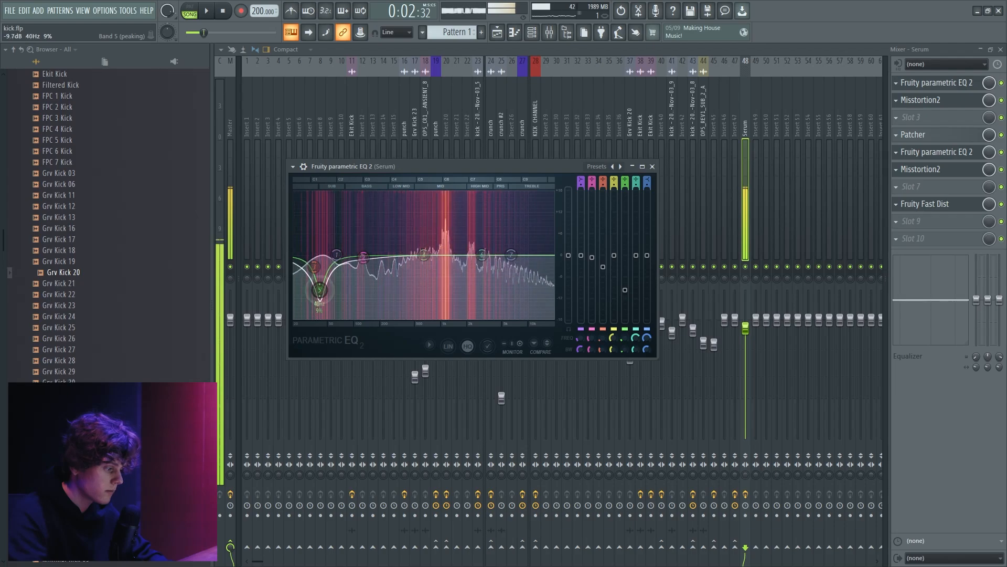
pyautogui.moveTo(364, 257); pyautogui.dragTo(363, 224)
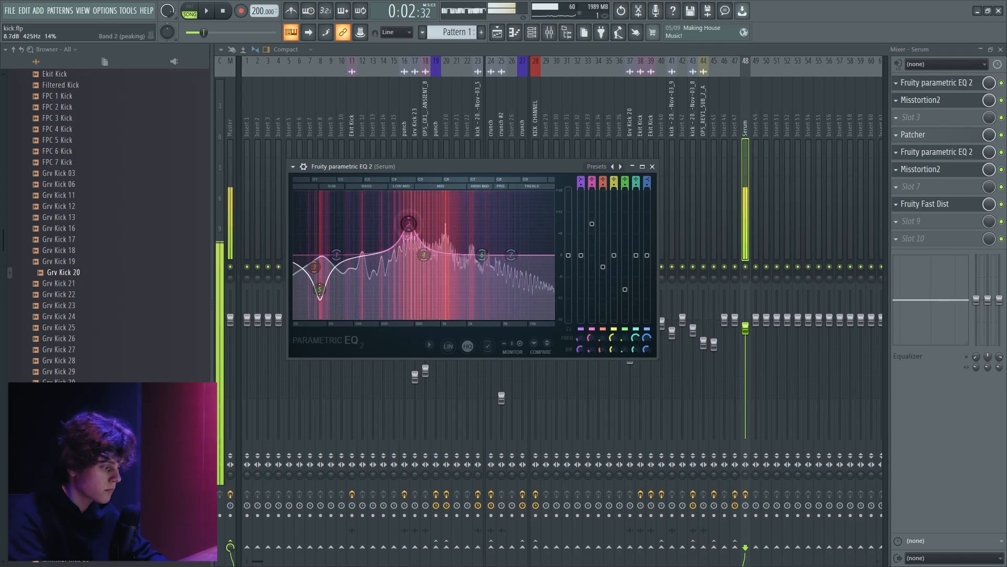
pyautogui.moveTo(409, 249); pyautogui.dragTo(412, 297)
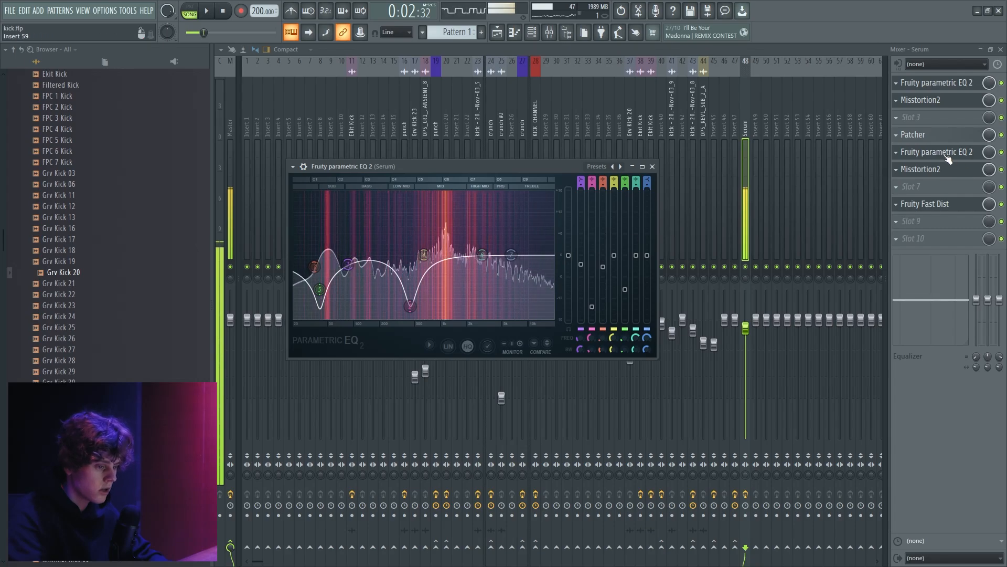
# Turn the slot 5 EQ's band 7 into a low-pass over the highs and add a moderate band 6 boost near 1 kHz.
pyautogui.click(949, 158)
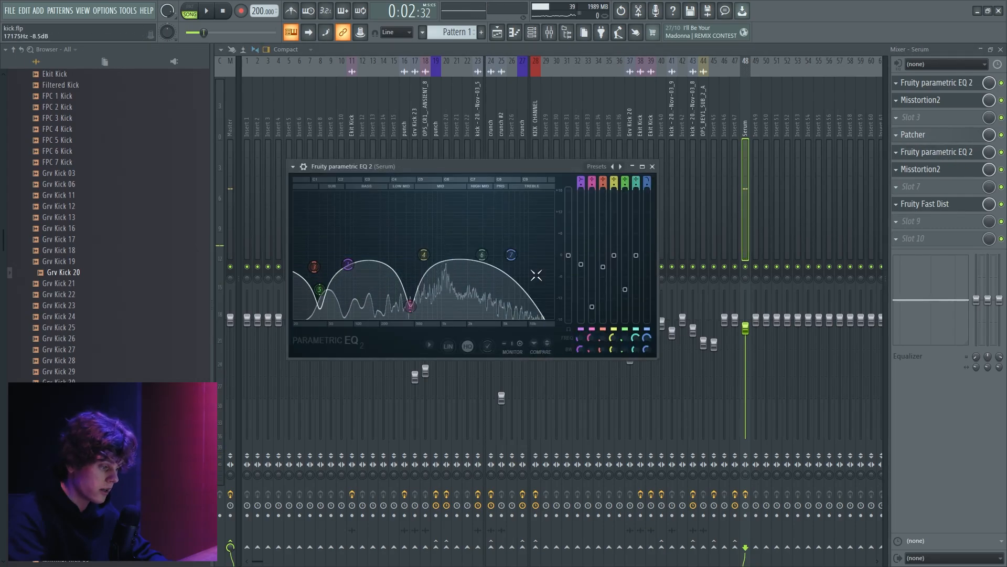
pyautogui.moveTo(510, 255); pyautogui.dragTo(450, 214)
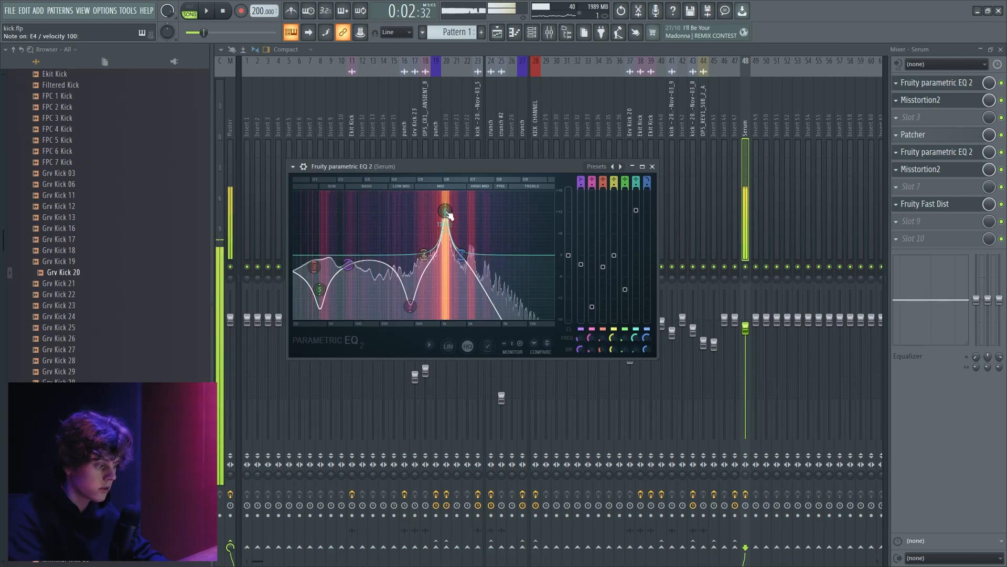
pyautogui.moveTo(636, 210); pyautogui.dragTo(636, 237)
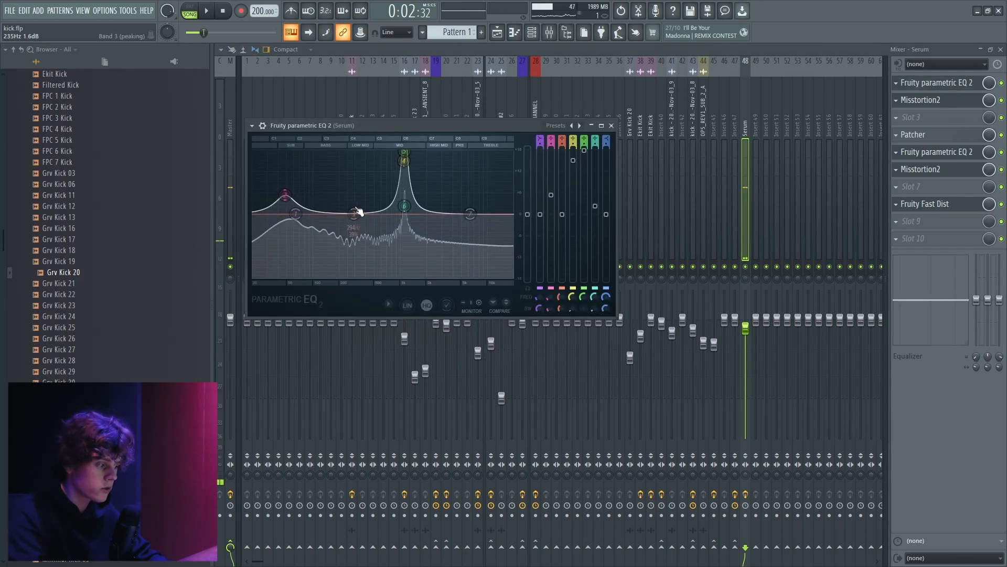
# Move the slot 1 EQ's band 4, 5 and 6 boosts down to about 750 Hz and balance their gains.
pyautogui.moveTo(405, 162); pyautogui.dragTo(391, 161)
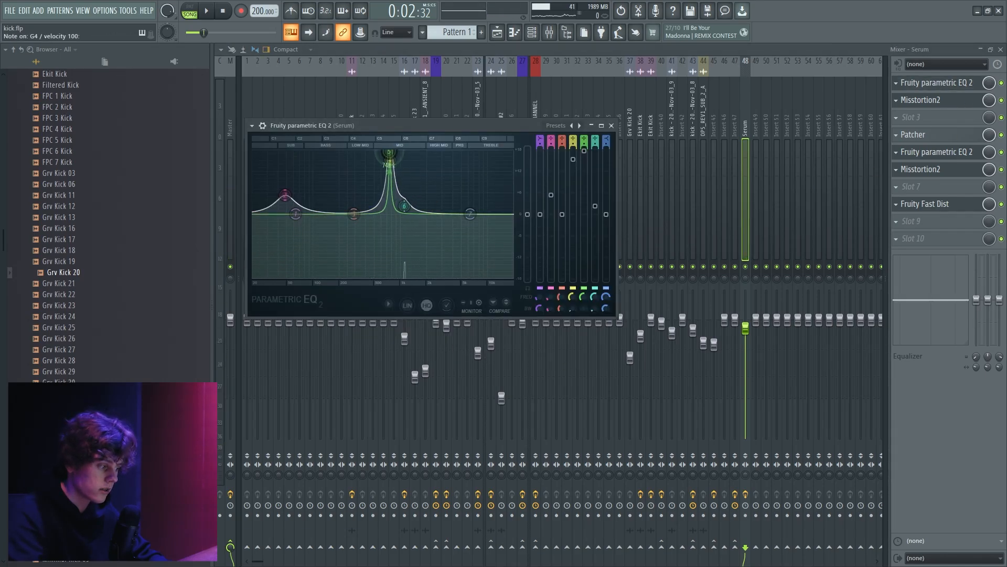
pyautogui.moveTo(404, 206); pyautogui.dragTo(390, 199)
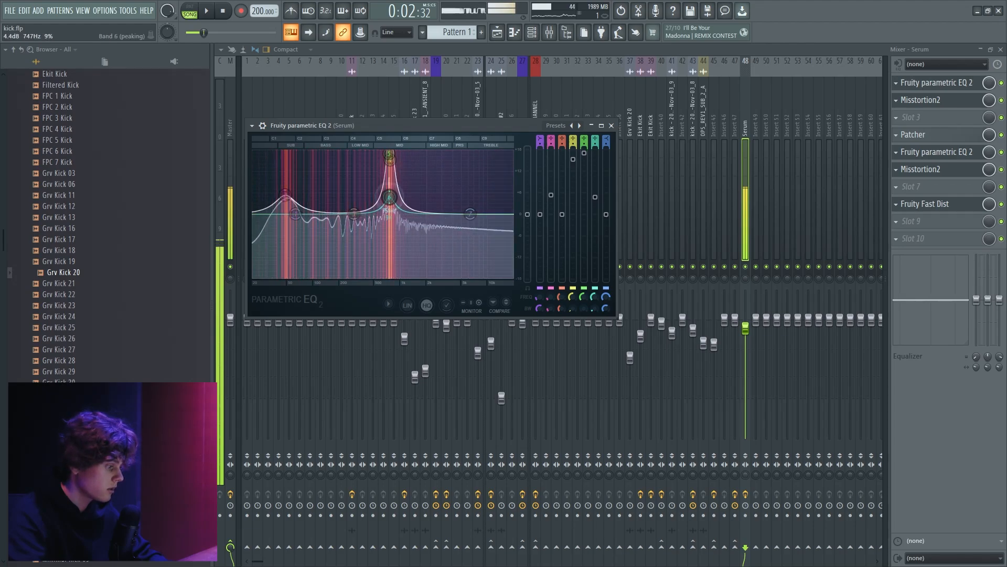
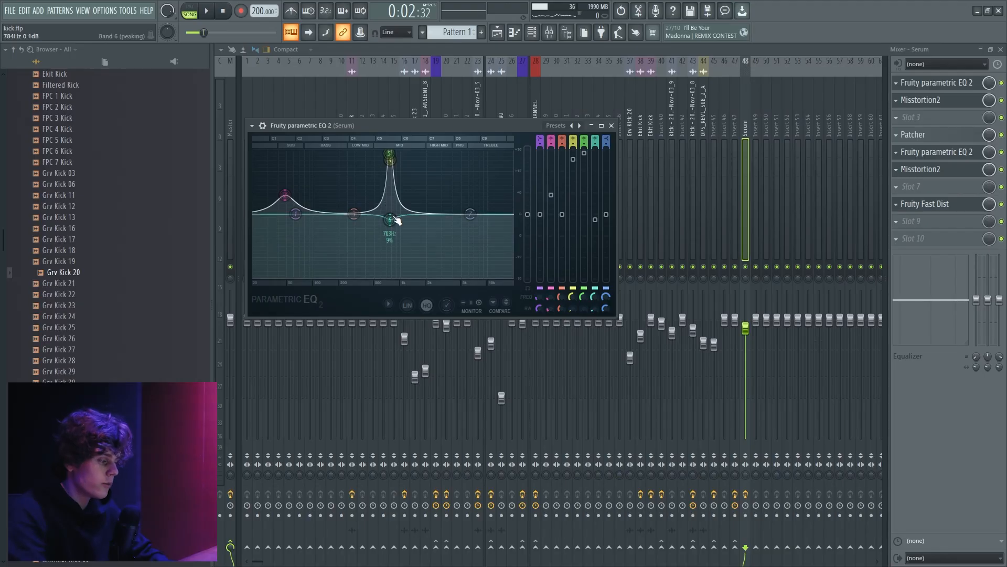
pyautogui.moveTo(389, 160); pyautogui.dragTo(390, 157)
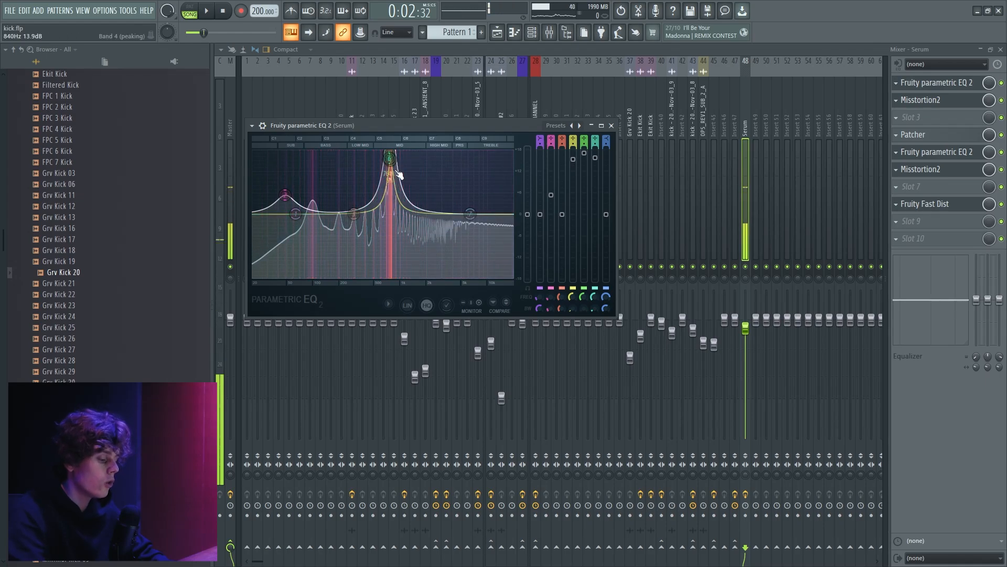
pyautogui.moveTo(400, 212); pyautogui.dragTo(389, 200)
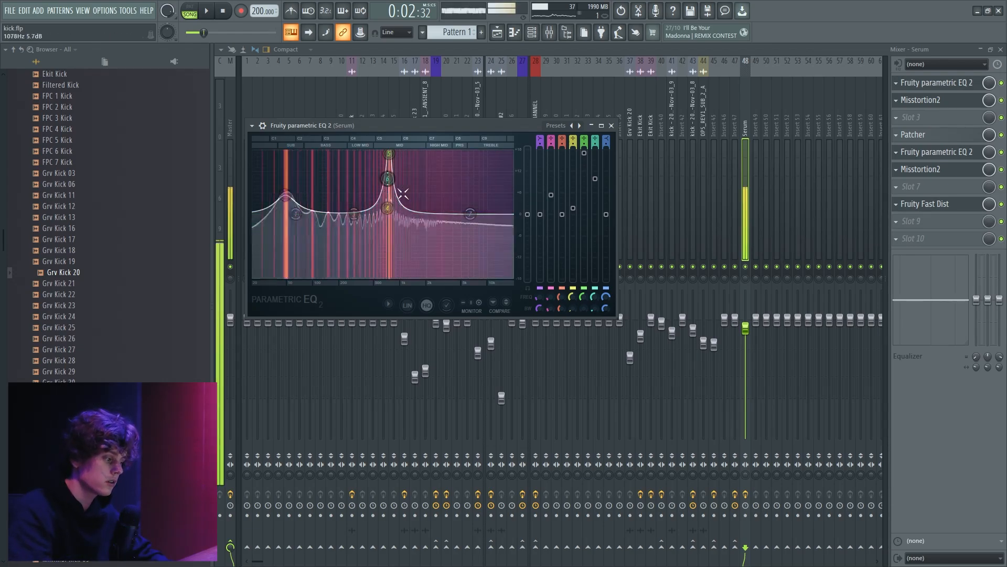
pyautogui.moveTo(389, 208); pyautogui.dragTo(388, 203)
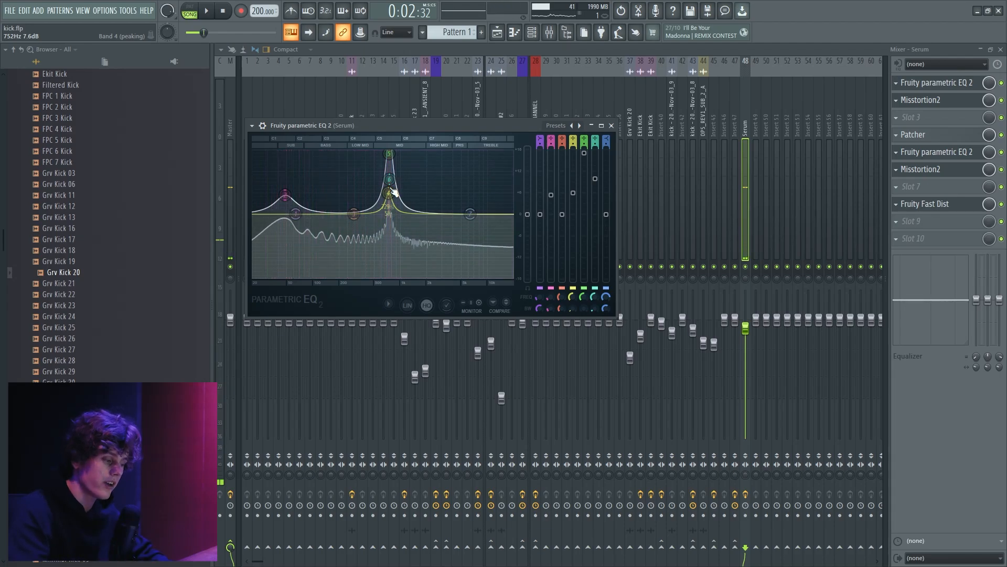
pyautogui.moveTo(390, 179); pyautogui.dragTo(388, 188)
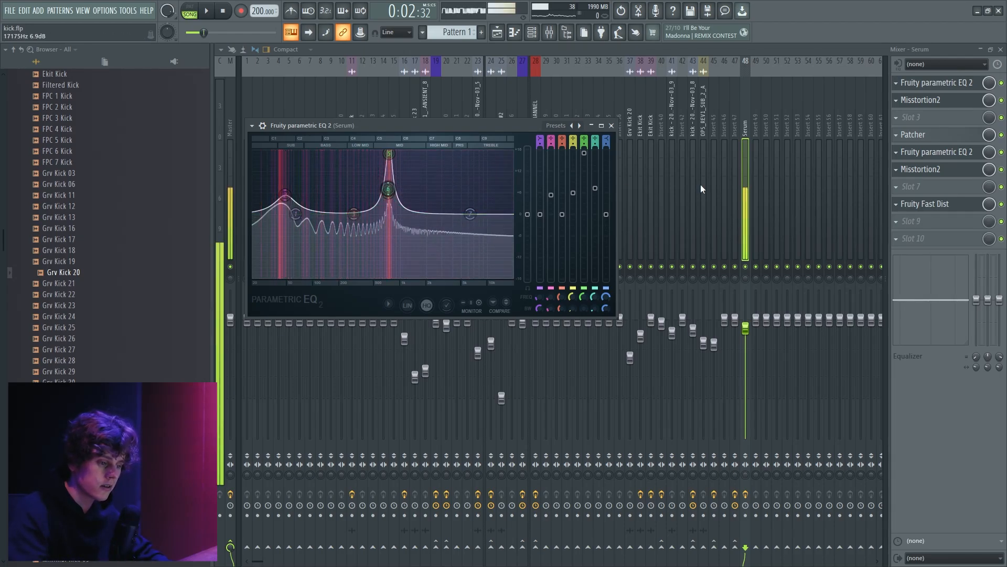
# Add Fruity WaveShaper to slot 7 of the Serum insert and load its stepped-curve preset.
pyautogui.click(913, 187)
pyautogui.click(772, 433)
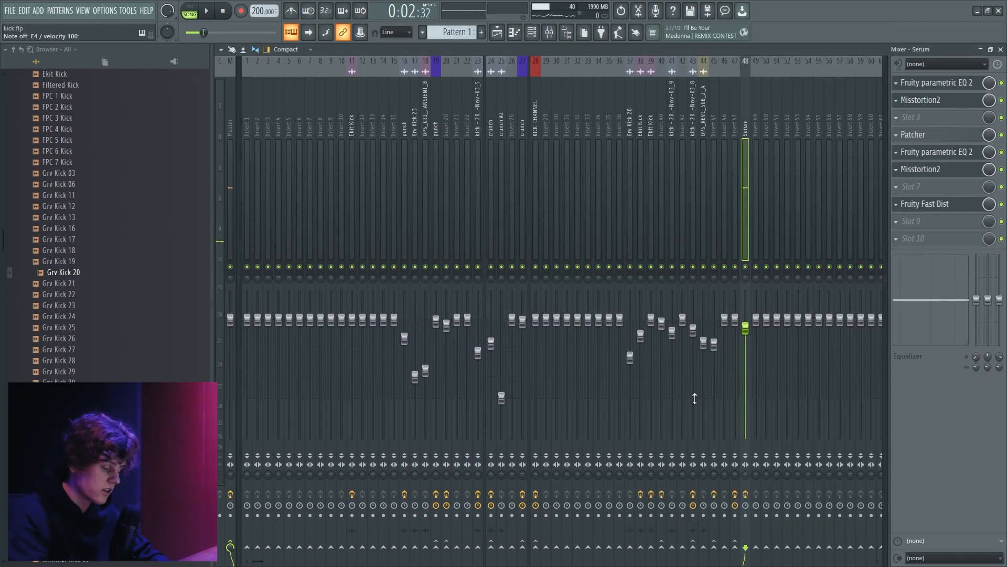
pyautogui.click(225, 98)
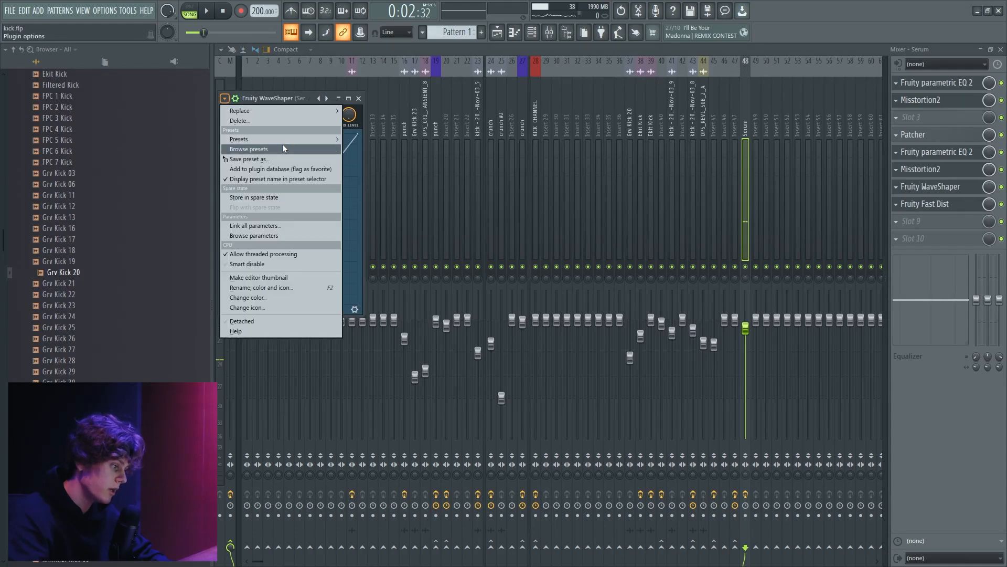
pyautogui.moveTo(323, 138)
pyautogui.click(372, 189)
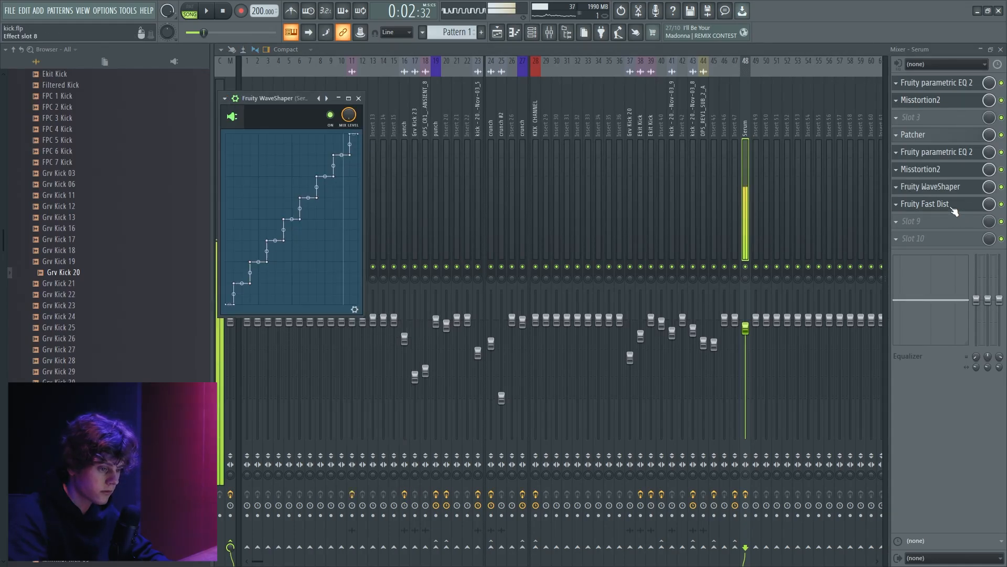
# Audition Fruity Fast Dist in slot 5, return it to slot 8, and set the WaveShaper's post gain to 65%.
pyautogui.moveTo(954, 173)
pyautogui.mouseDown()
pyautogui.moveTo(954, 138)
pyautogui.moveTo(945, 157)
pyautogui.mouseUp()
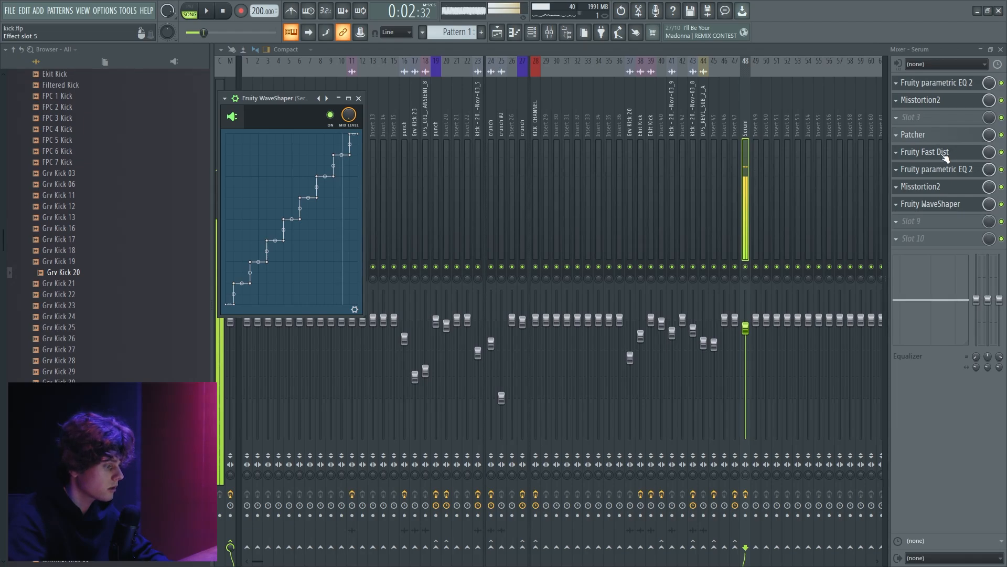
pyautogui.click(355, 310)
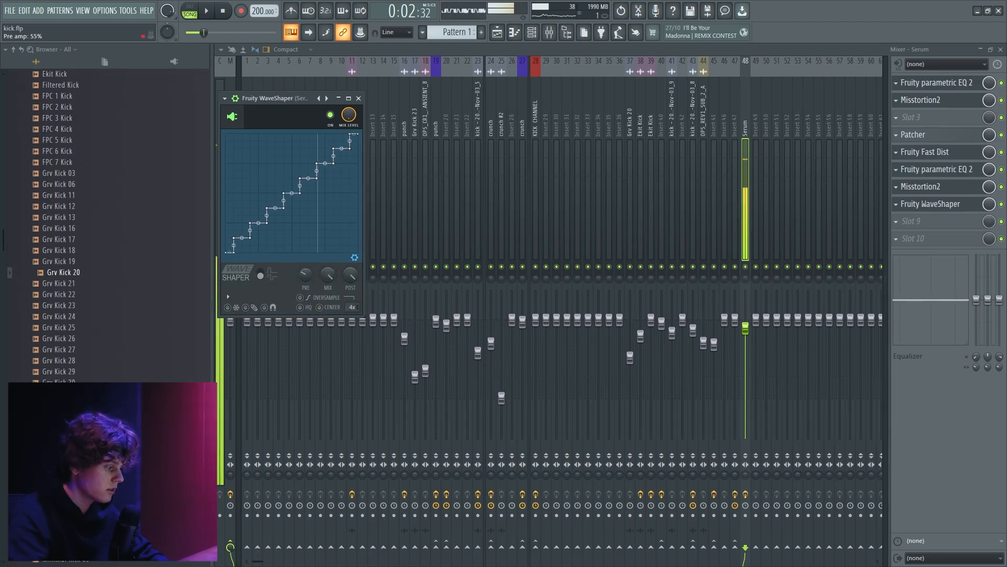
pyautogui.moveTo(953, 141); pyautogui.dragTo(949, 172)
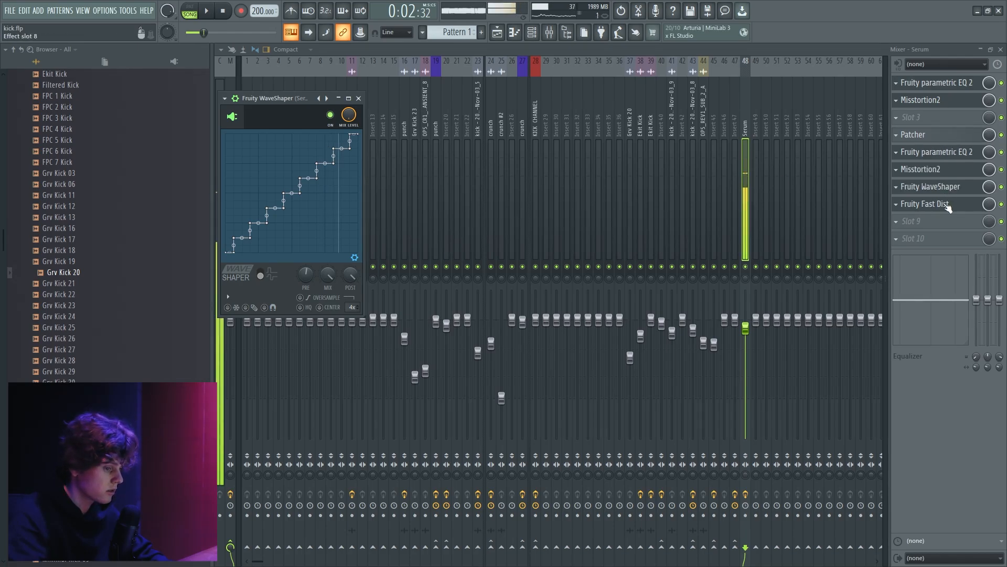
pyautogui.moveTo(949, 207); pyautogui.dragTo(882, 222)
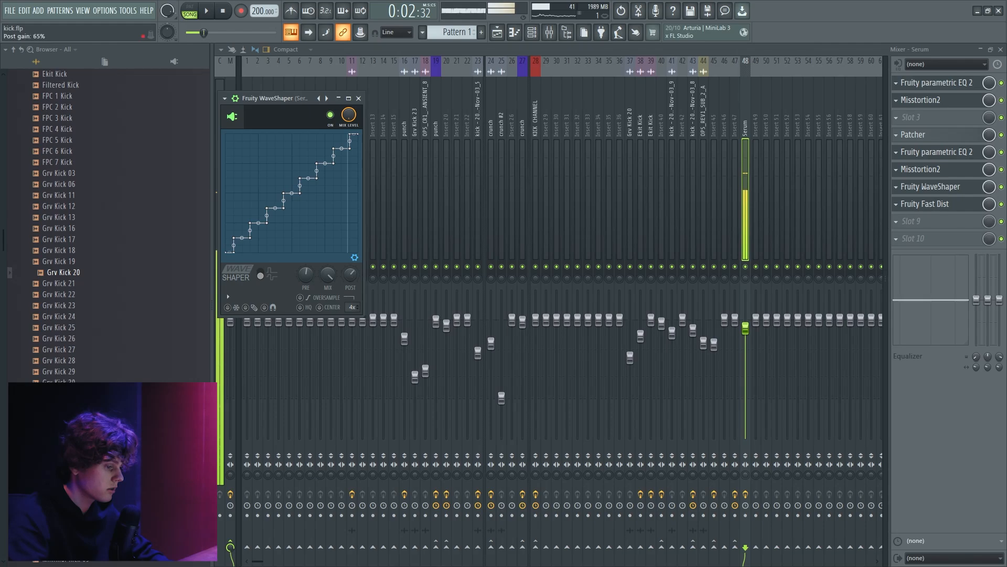
# Lower the slot 5 EQ's band 7 low-pass cutoff and sweep band 6 through the mids below 1 kHz.
pyautogui.click(944, 152)
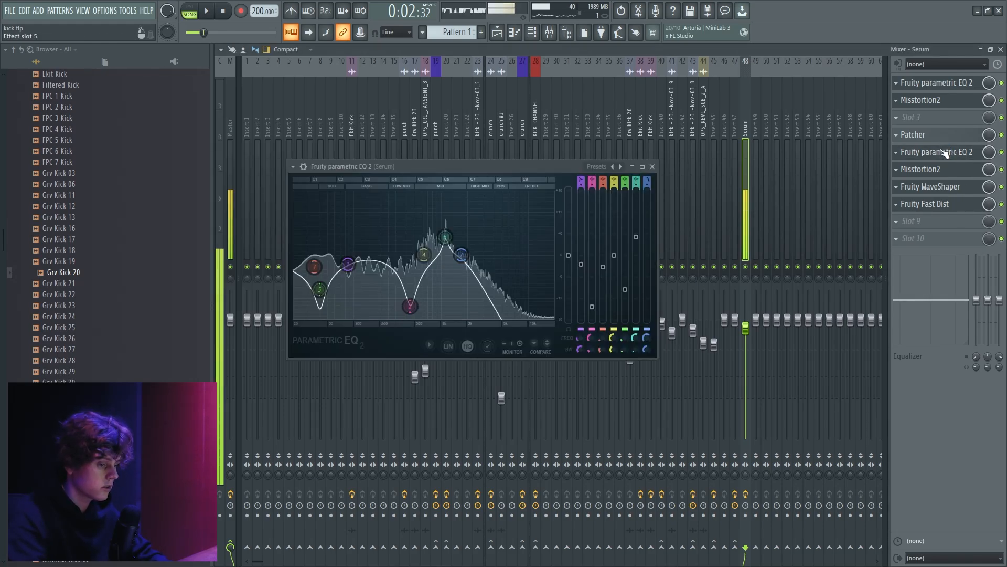
pyautogui.moveTo(427, 260); pyautogui.dragTo(447, 257)
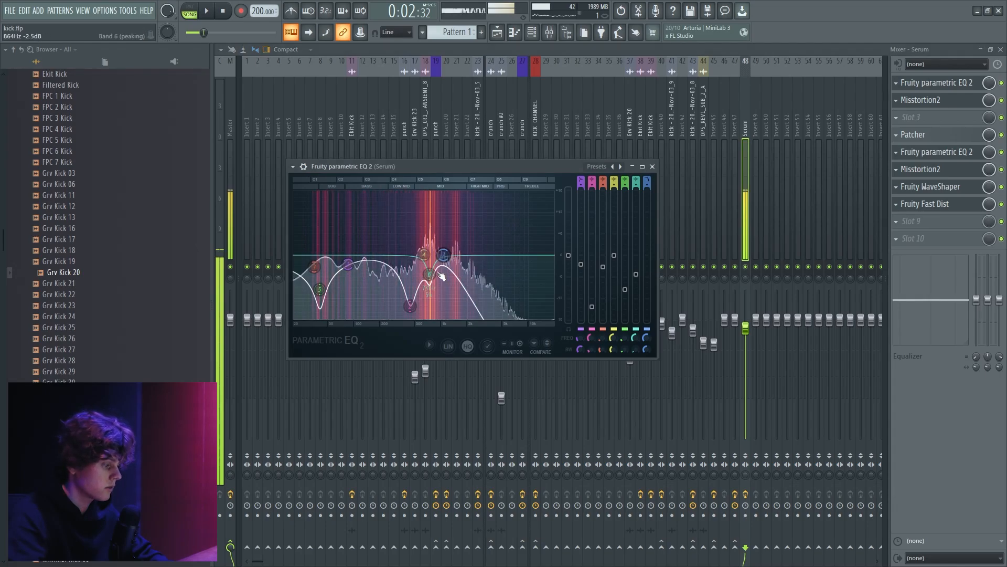
# Shift the slot 1 EQ's band 4, 5 and 6 boosts down to about 590 Hz, with band 6 at about 10 dB.
pyautogui.click(934, 80)
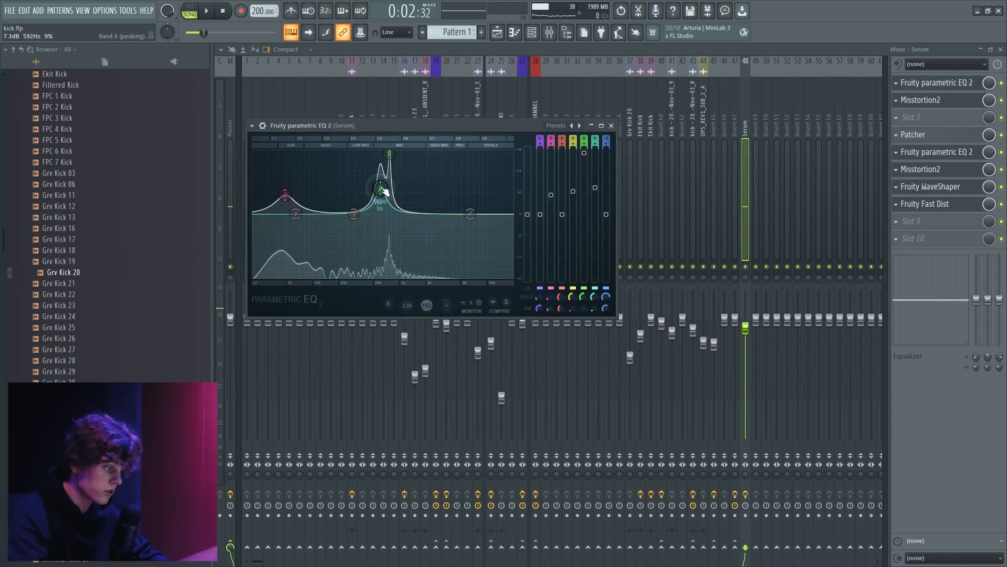
pyautogui.moveTo(379, 154); pyautogui.dragTo(380, 154)
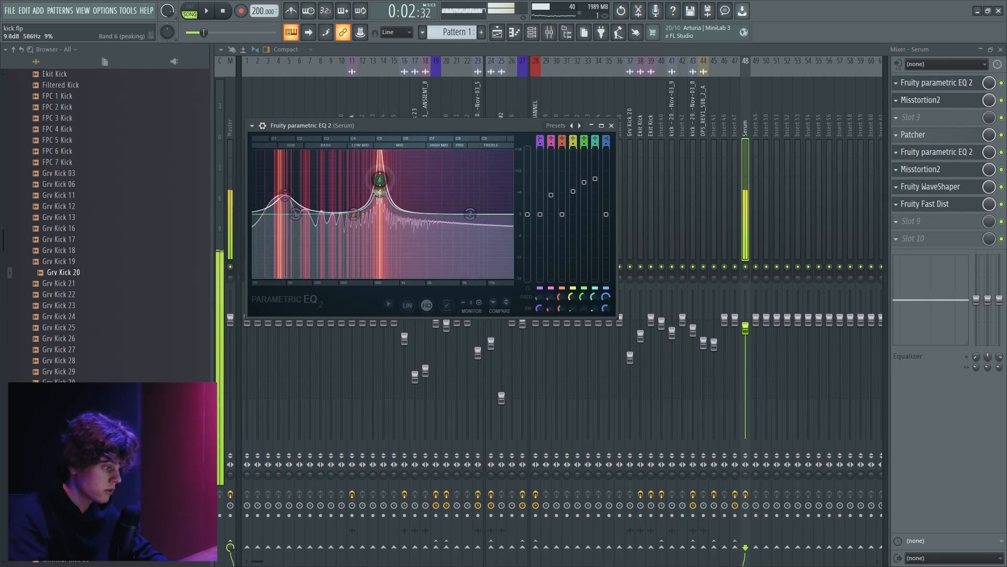
pyautogui.moveTo(380, 179); pyautogui.dragTo(380, 181)
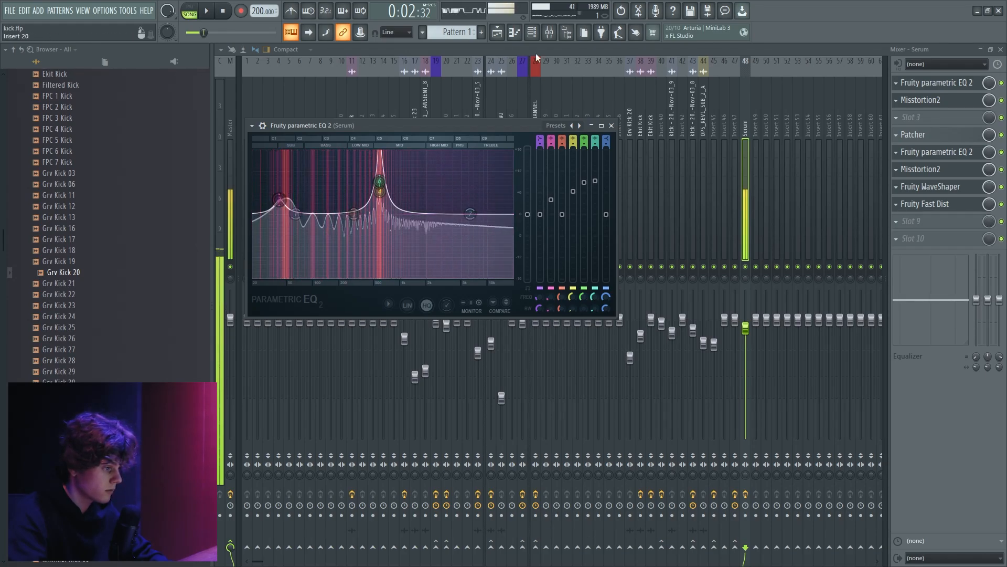
# Turn the slot 1 EQ's band 4 into a very narrow cut near 460 Hz and move the channel rack clear of the effect slots.
pyautogui.click(534, 33)
pyautogui.click(280, 200)
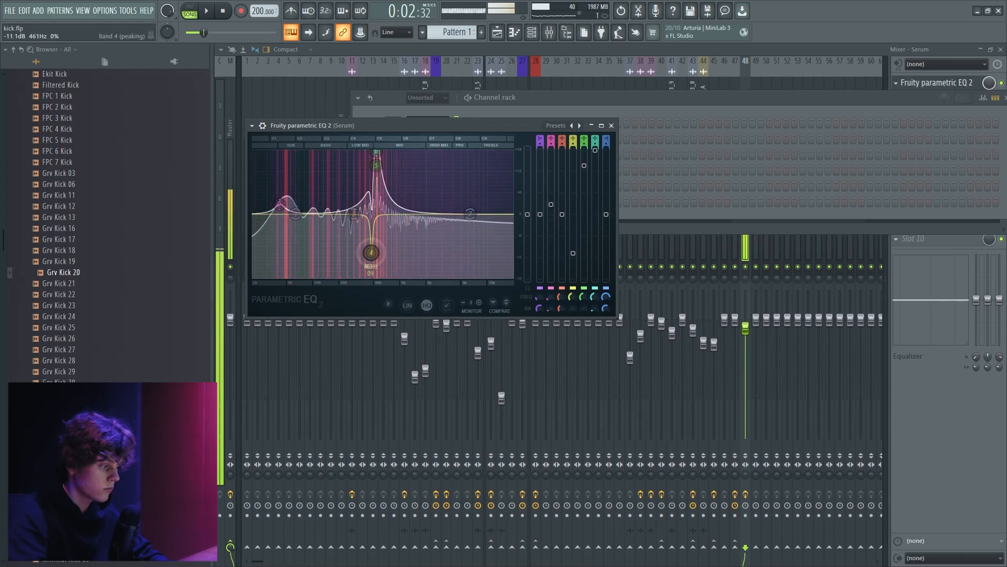
pyautogui.moveTo(792, 99); pyautogui.dragTo(807, 306)
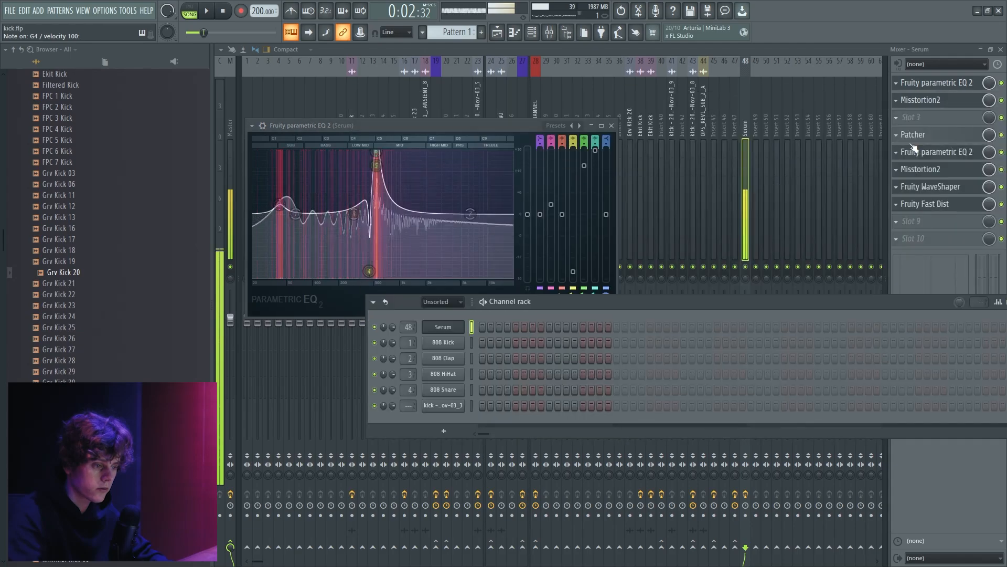
# In the slot 5 EQ, boost band 6 about 8 dB near 1 kHz and narrow band 2's cut at about 400 Hz.
pyautogui.click(944, 154)
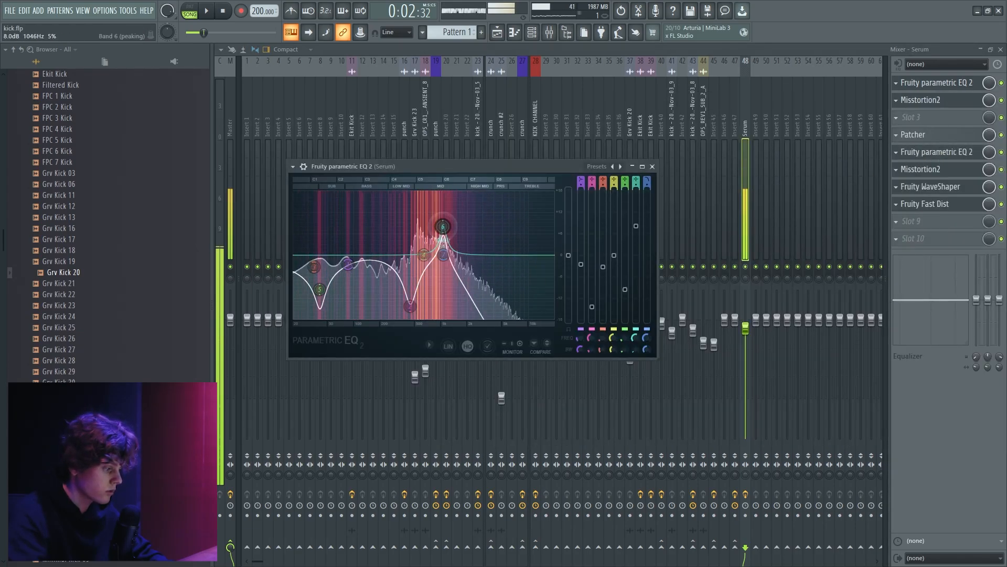
pyautogui.moveTo(417, 313); pyautogui.dragTo(412, 217)
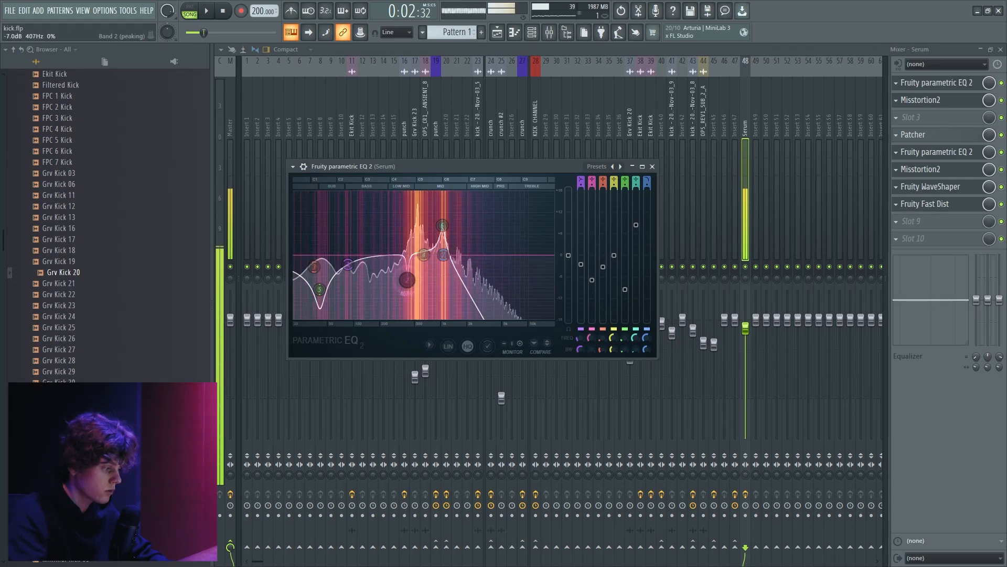
pyautogui.moveTo(407, 281); pyautogui.dragTo(411, 318)
# In the slot 5 EQ, turn band 5 into a boost near 40 Hz, cut band 4, and fine-tune bands 1 and 6.
pyautogui.moveTo(349, 264); pyautogui.dragTo(364, 245)
pyautogui.moveTo(320, 289); pyautogui.dragTo(321, 224)
pyautogui.moveTo(442, 225)
pyautogui.mouseDown()
pyautogui.moveTo(444, 211)
pyautogui.moveTo(418, 210)
pyautogui.moveTo(445, 216)
pyautogui.mouseUp()
pyautogui.moveTo(423, 255); pyautogui.dragTo(416, 288)
pyautogui.moveTo(445, 216); pyautogui.dragTo(443, 212)
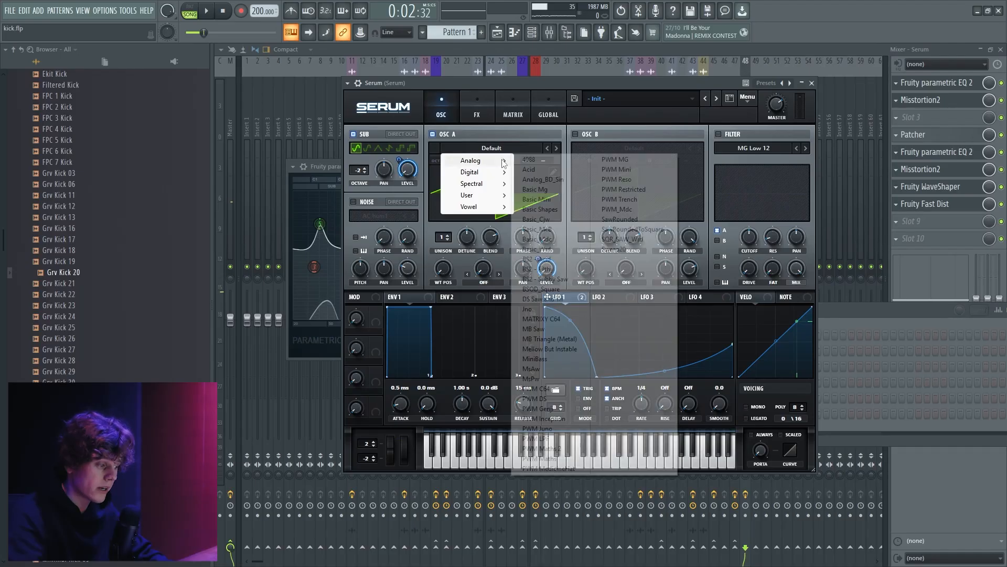
# Load the analog Basic_Cjw wavetable into Serum's oscillator A.
pyautogui.click(536, 218)
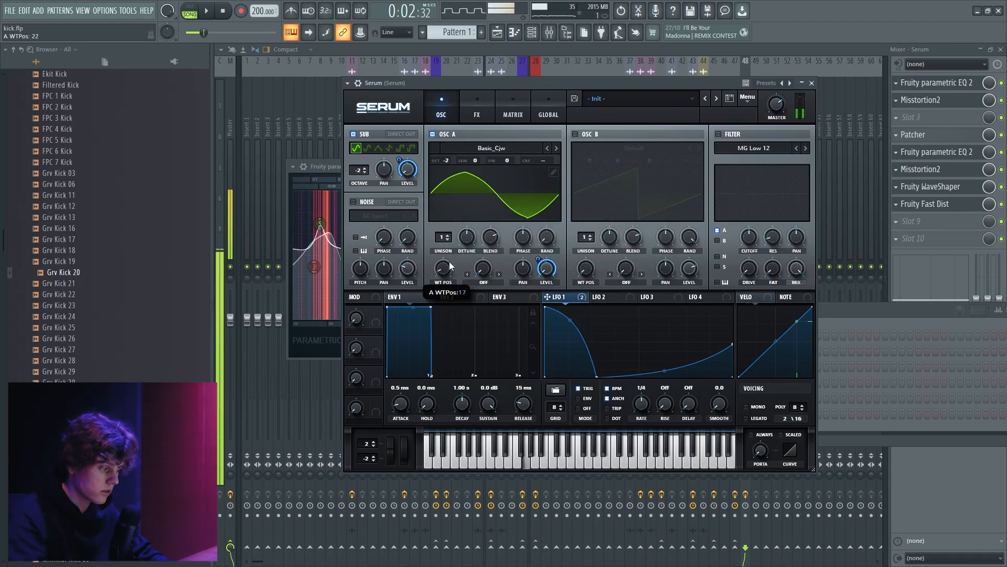
# Raise Serum oscillator A's wavetable position to about 223 for a saw-like waveform.
pyautogui.moveTo(454, 237); pyautogui.dragTo(561, 164)
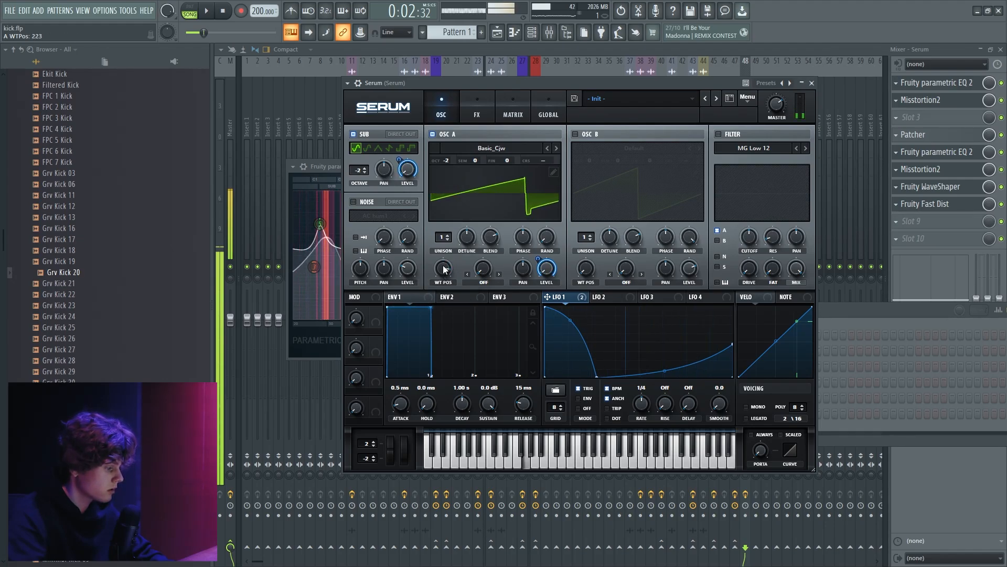
pyautogui.moveTo(444, 266)
pyautogui.mouseDown()
pyautogui.moveTo(449, 253)
pyautogui.moveTo(452, 265)
pyautogui.mouseUp()
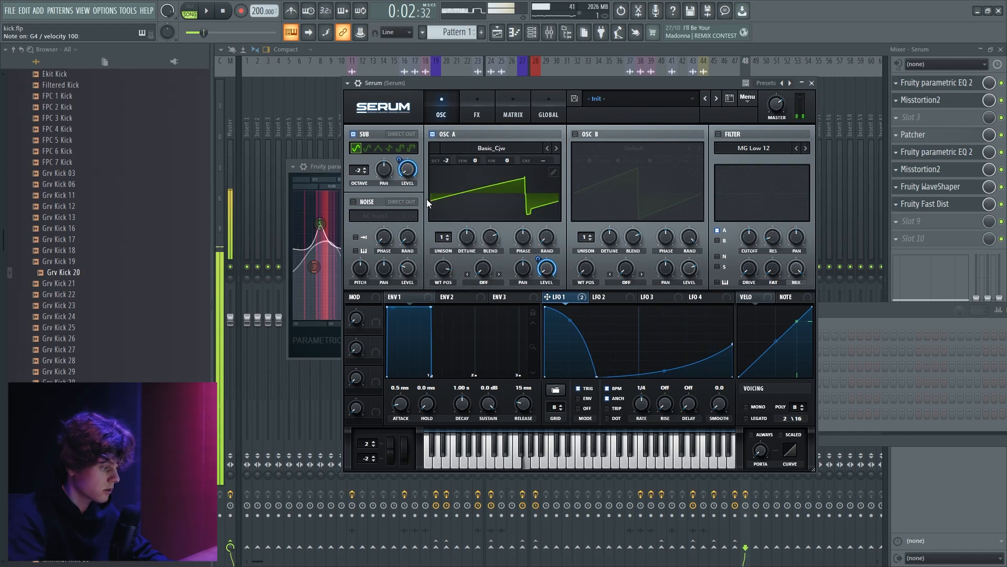
# In the slot 5 EQ, reduce band 6's boost near 530 Hz and move band 7's high shelf slightly up and lower in frequency.
pyautogui.click(939, 152)
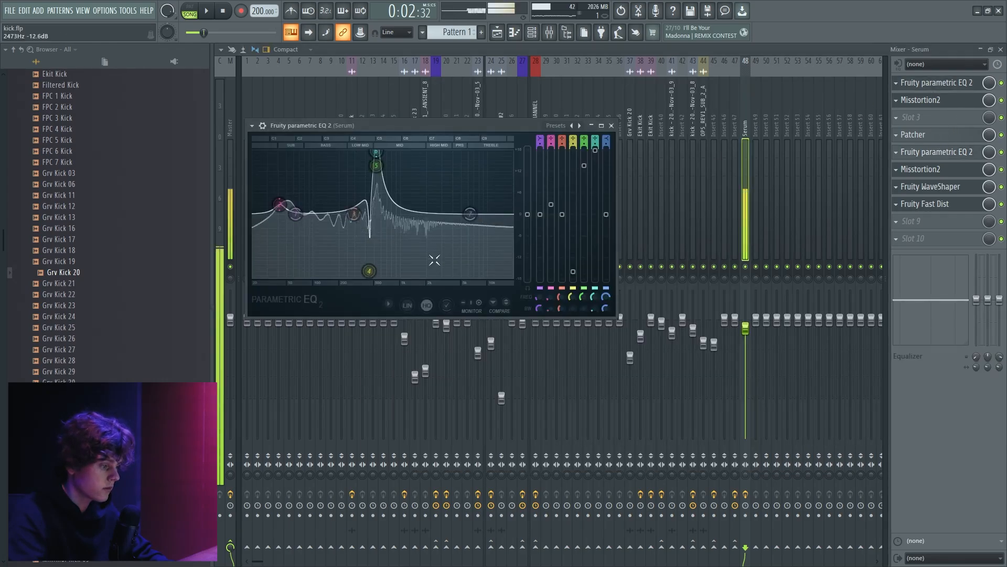
pyautogui.scroll(5, 377, 156)
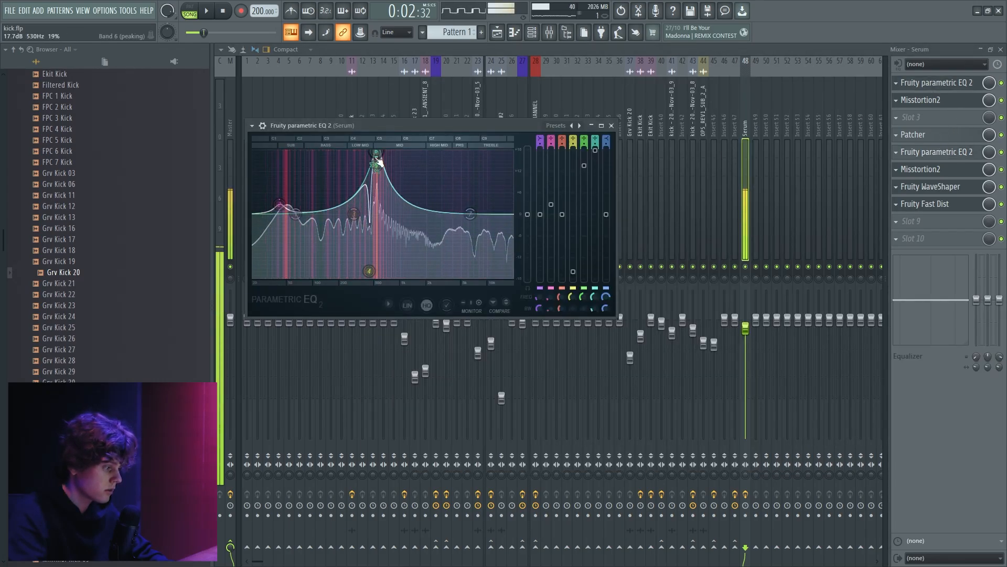
pyautogui.moveTo(378, 152); pyautogui.dragTo(376, 165)
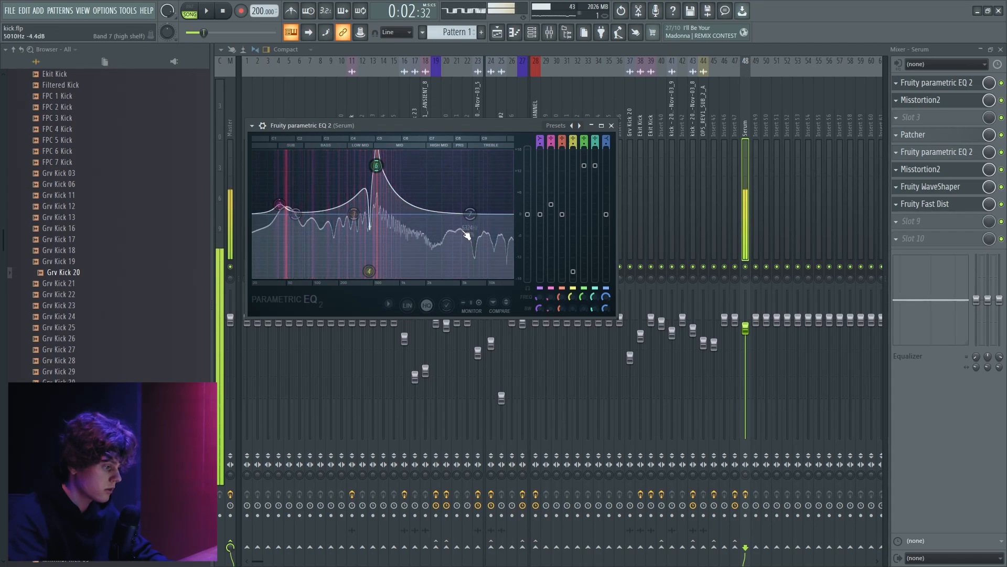
pyautogui.moveTo(470, 214); pyautogui.dragTo(439, 202)
# In the Patcher's upper EQ, retune band 4's band-pass to about 500 Hz and widen its bandwidth.
pyautogui.click(913, 134)
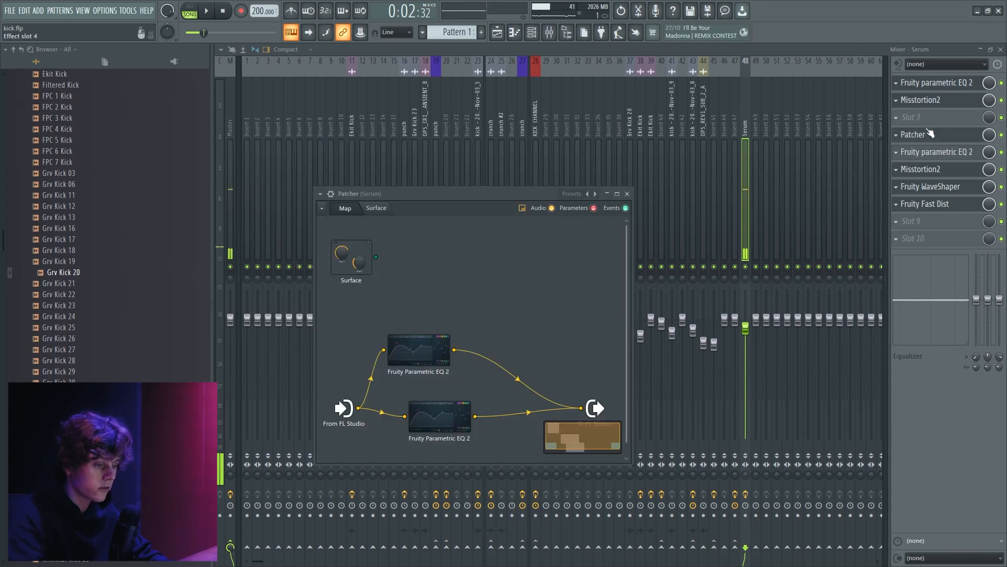
pyautogui.doubleClick(419, 350)
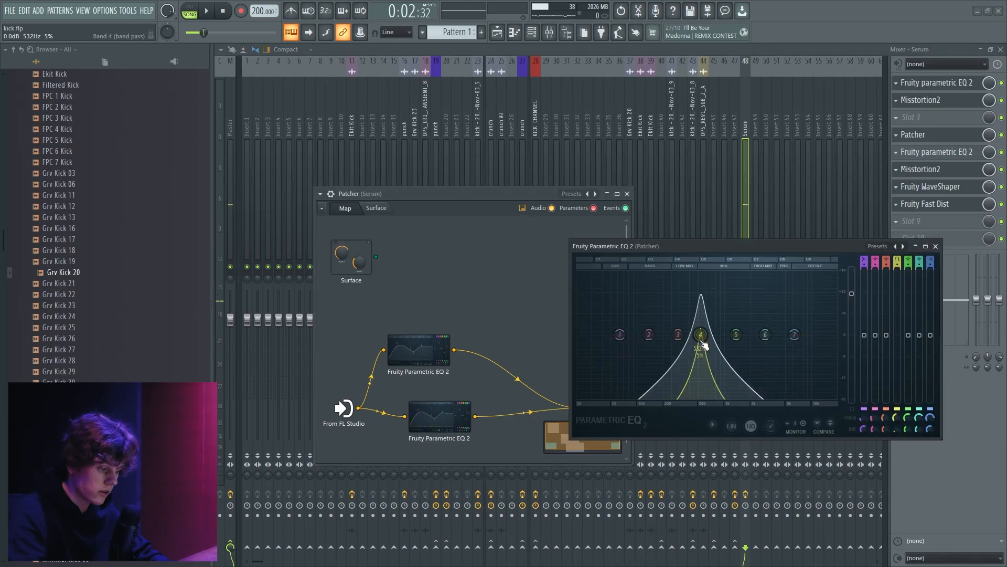
pyautogui.moveTo(706, 344); pyautogui.dragTo(705, 339)
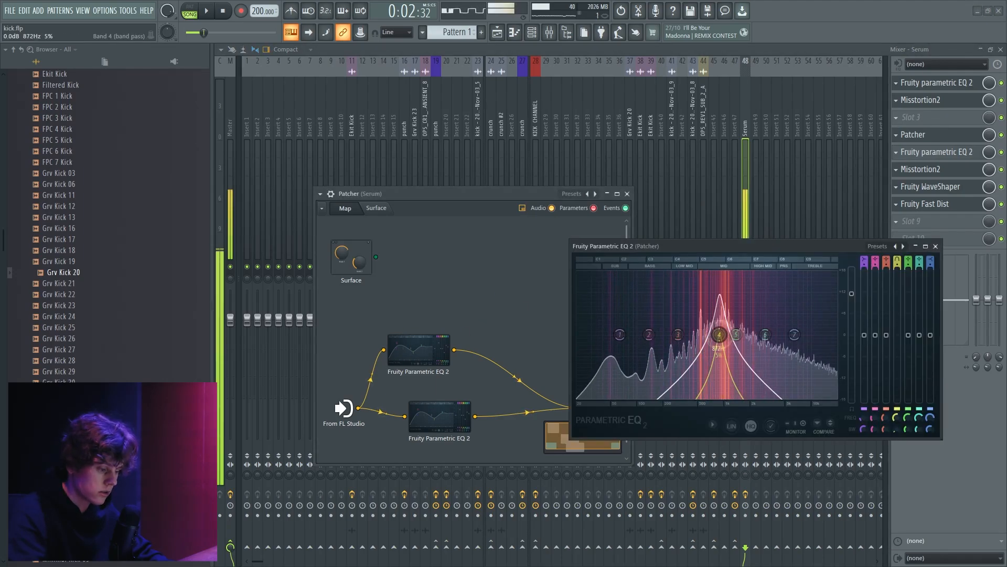
pyautogui.moveTo(713, 334)
pyautogui.mouseDown()
pyautogui.moveTo(722, 334)
pyautogui.moveTo(695, 335)
pyautogui.moveTo(759, 339)
pyautogui.moveTo(698, 334)
pyautogui.mouseUp()
pyautogui.scroll(-4, 700, 334)
pyautogui.scroll(4, 724, 334)
pyautogui.scroll(4, 735, 339)
pyautogui.scroll(-3, 756, 335)
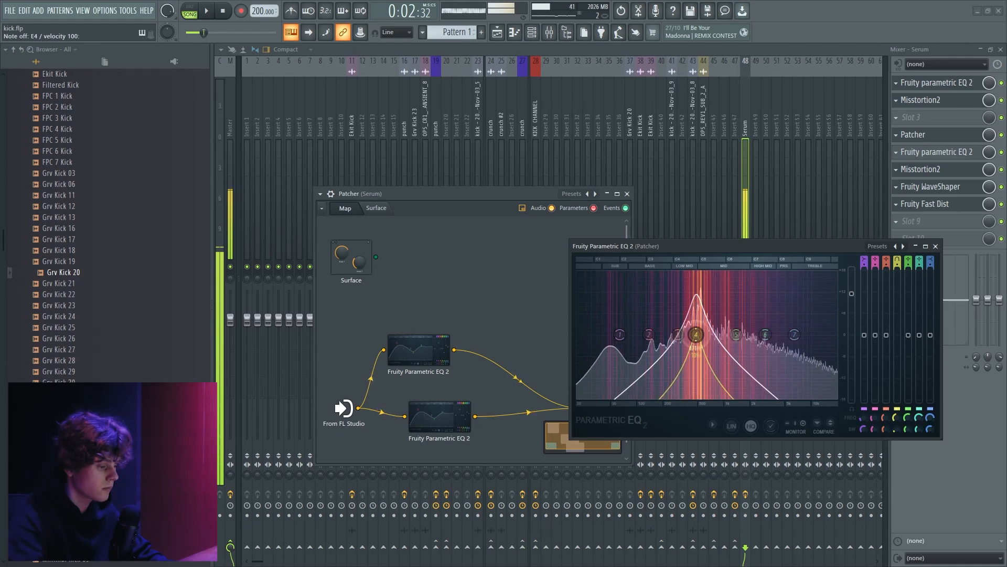
# In the Patcher's lower EQ, boost band 2 strongly in the low end and fine-tune band 7's low-pass.
pyautogui.doubleClick(437, 420)
pyautogui.moveTo(458, 278); pyautogui.dragTo(388, 235)
pyautogui.moveTo(406, 279)
pyautogui.mouseDown()
pyautogui.moveTo(385, 279)
pyautogui.moveTo(407, 279)
pyautogui.mouseUp()
# Add a Fruity Limiter in slot 10 and a Fruity Compressor in slot 9 of the Serum track.
pyautogui.click(930, 240)
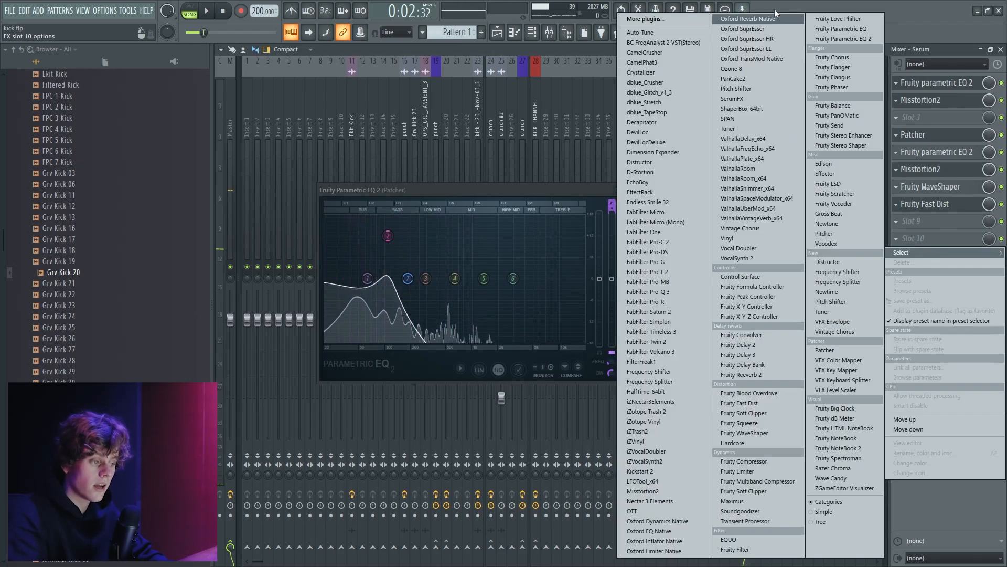
pyautogui.click(769, 470)
pyautogui.click(916, 225)
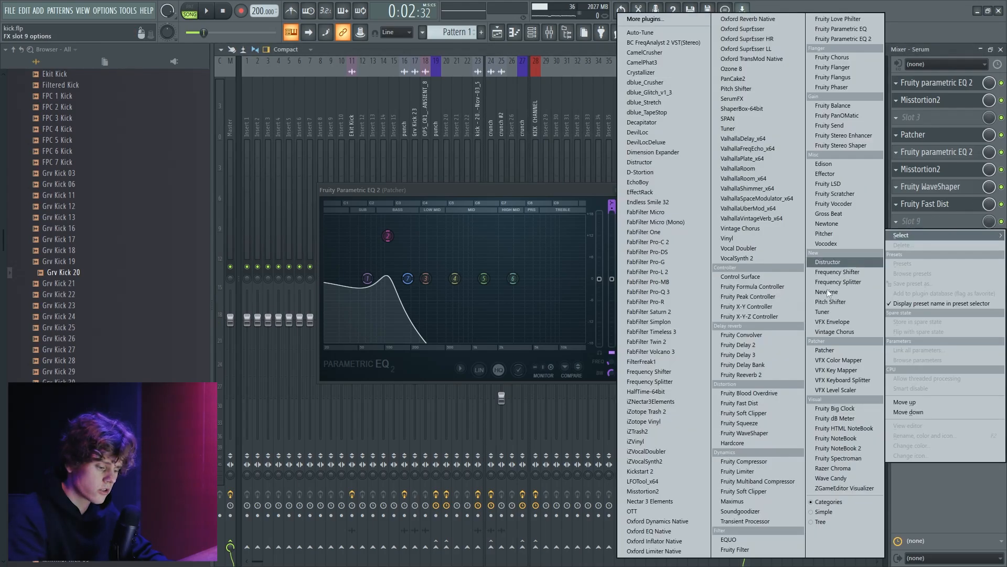
pyautogui.click(740, 461)
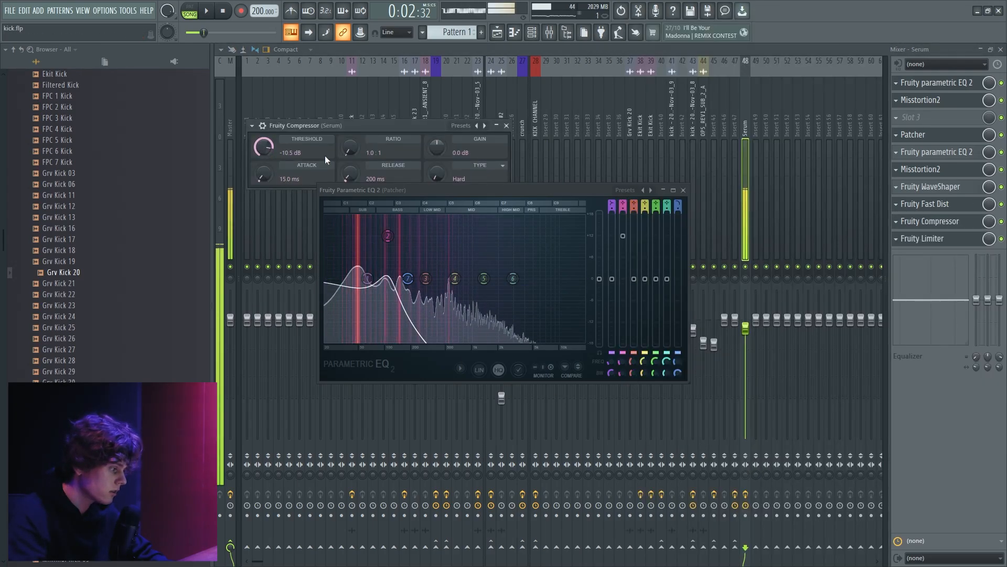
# Set the compressor's ratio to 4.4:1 and its threshold to -10.0 dB, and open the Fruity Limiter.
pyautogui.moveTo(350, 147); pyautogui.dragTo(350, 136)
pyautogui.moveTo(264, 147)
pyautogui.mouseDown()
pyautogui.moveTo(264, 159)
pyautogui.moveTo(264, 147)
pyautogui.mouseUp()
pyautogui.click(683, 190)
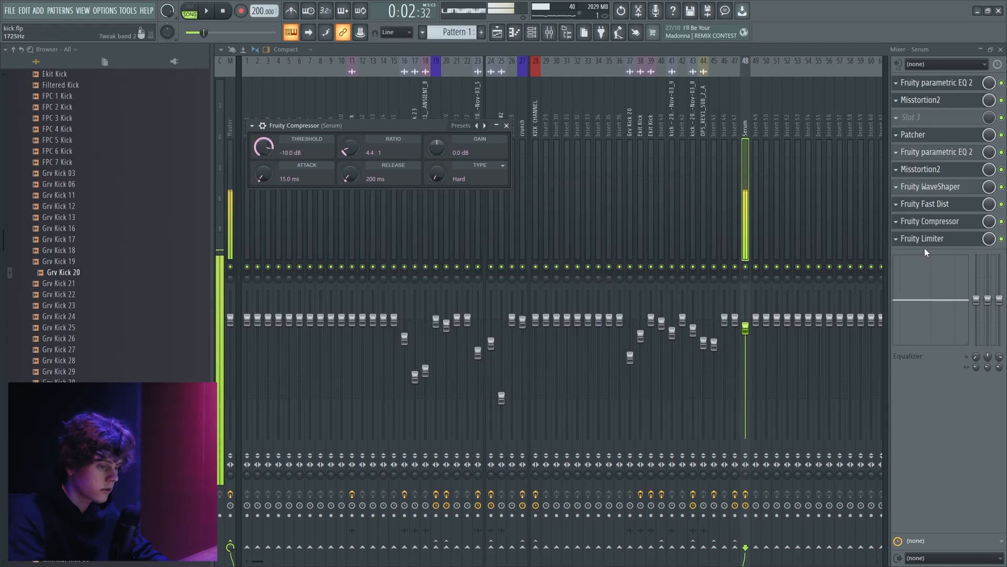
pyautogui.click(931, 240)
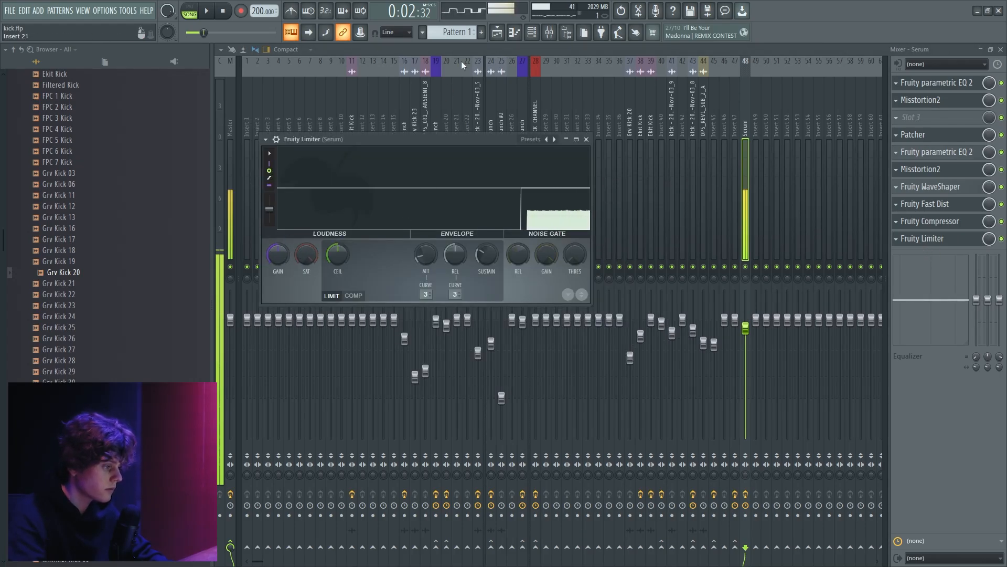
# Place a Pattern 1 clip at bar 13 on the first playlist track.
pyautogui.click(499, 33)
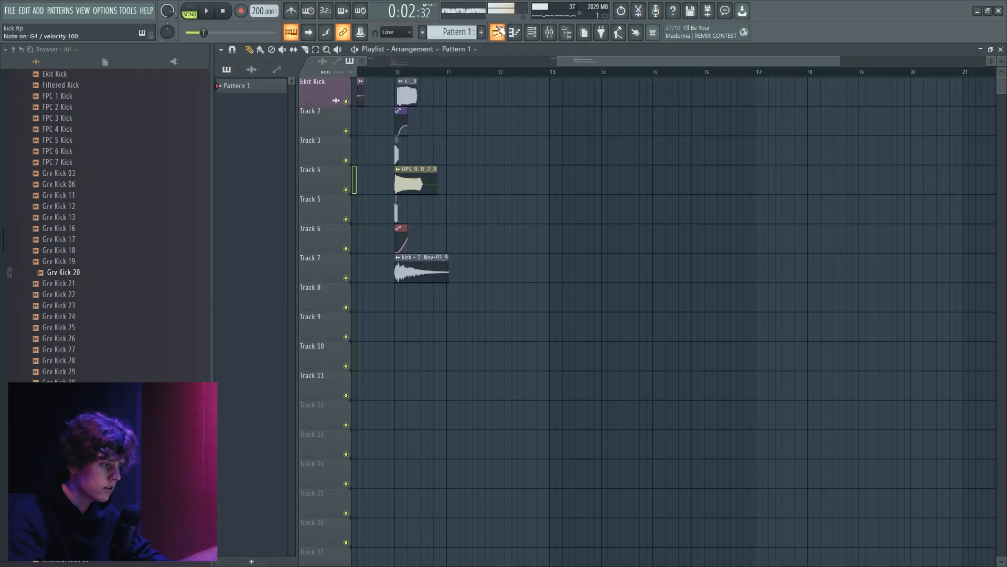
pyautogui.click(558, 90)
pyautogui.rightClick(563, 92)
pyautogui.scroll(2, 634, 111)
pyautogui.click(524, 98)
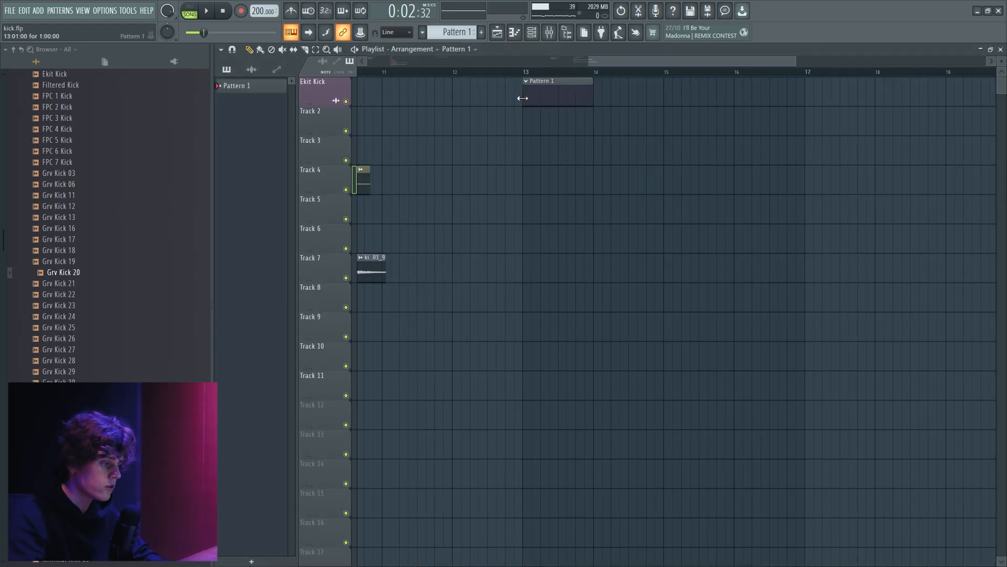
# Draw four equal, consecutive G4 notes filling bar 1 of Pattern 1 in Serum's piano roll.
pyautogui.doubleClick(557, 93)
pyautogui.scroll(-2, 508, 283)
pyautogui.rightClick(459, 333)
pyautogui.click(486, 334)
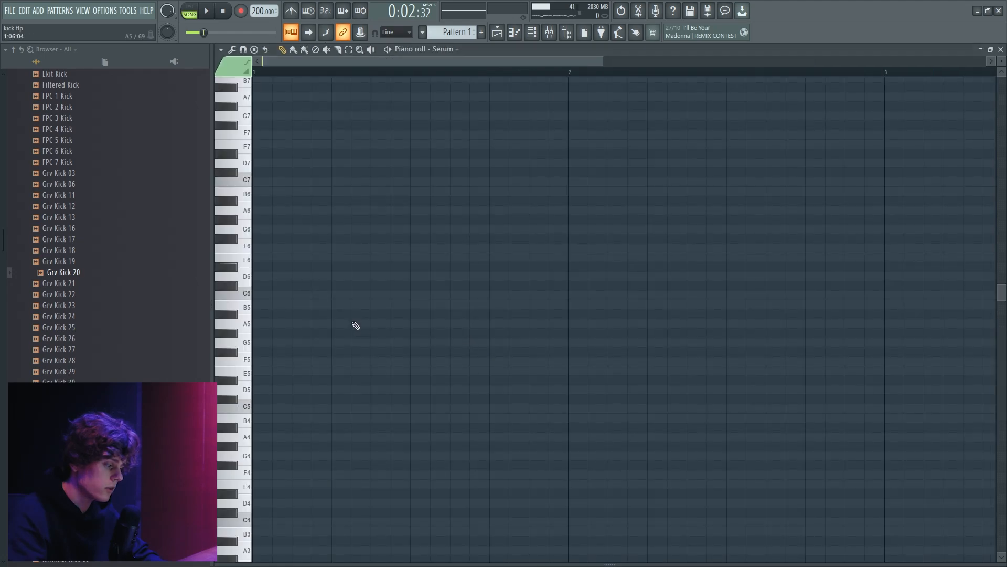
pyautogui.moveTo(286, 333); pyautogui.dragTo(236, 465)
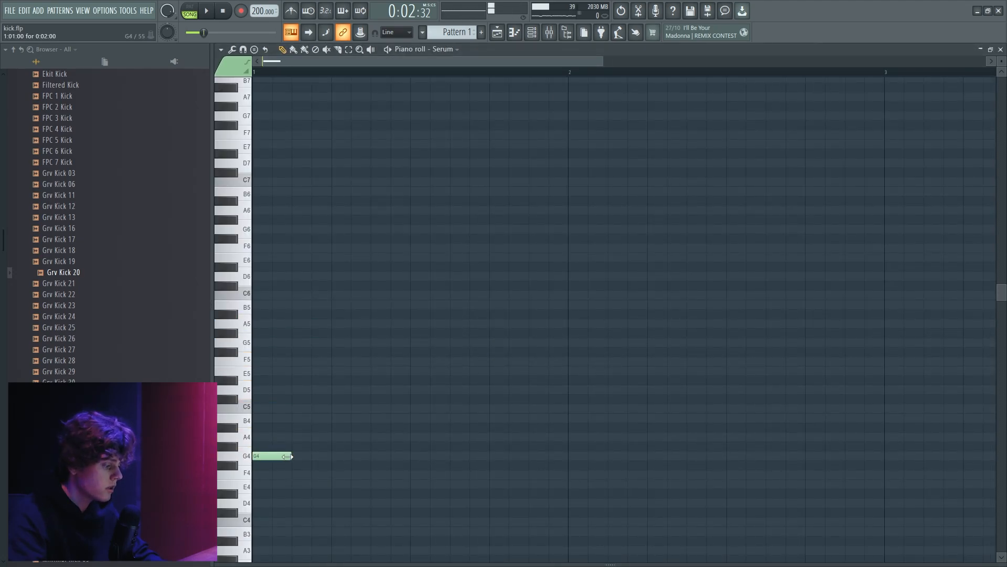
pyautogui.click(336, 456)
pyautogui.click(398, 455)
pyautogui.click(435, 455)
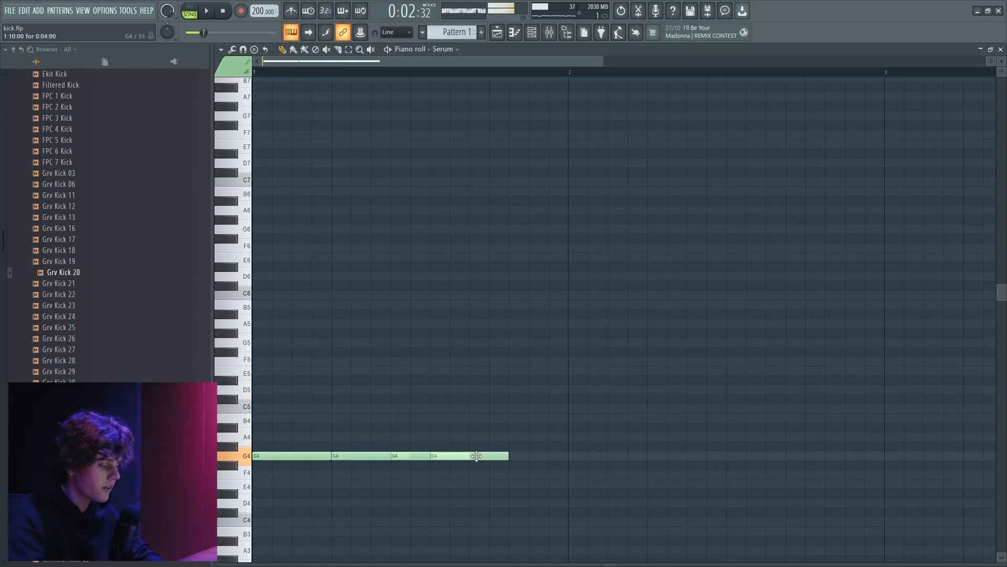
pyautogui.scroll(-2, 460, 97)
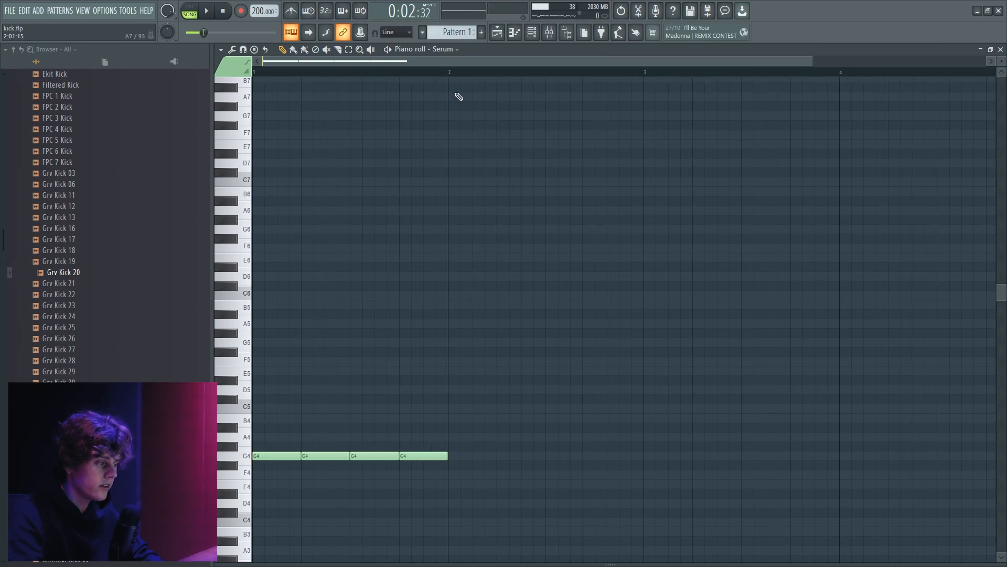
# Shift Pattern 1's four G4 notes to bar 2 and add short B4, C#5, A4 and B4 notes across the second half of bar 1.
pyautogui.click(498, 34)
pyautogui.moveTo(522, 124); pyautogui.dragTo(577, 123)
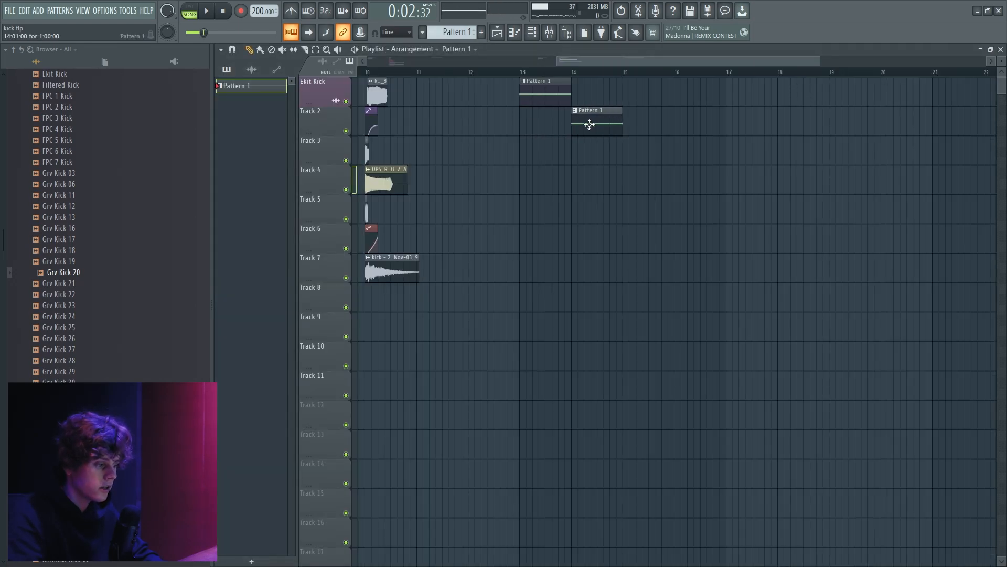
pyautogui.doubleClick(550, 87)
pyautogui.hotkey('ctrl', 'a')
pyautogui.moveTo(272, 454); pyautogui.dragTo(418, 453)
pyautogui.moveTo(419, 453); pyautogui.dragTo(446, 460)
pyautogui.moveTo(445, 456); pyautogui.dragTo(337, 427)
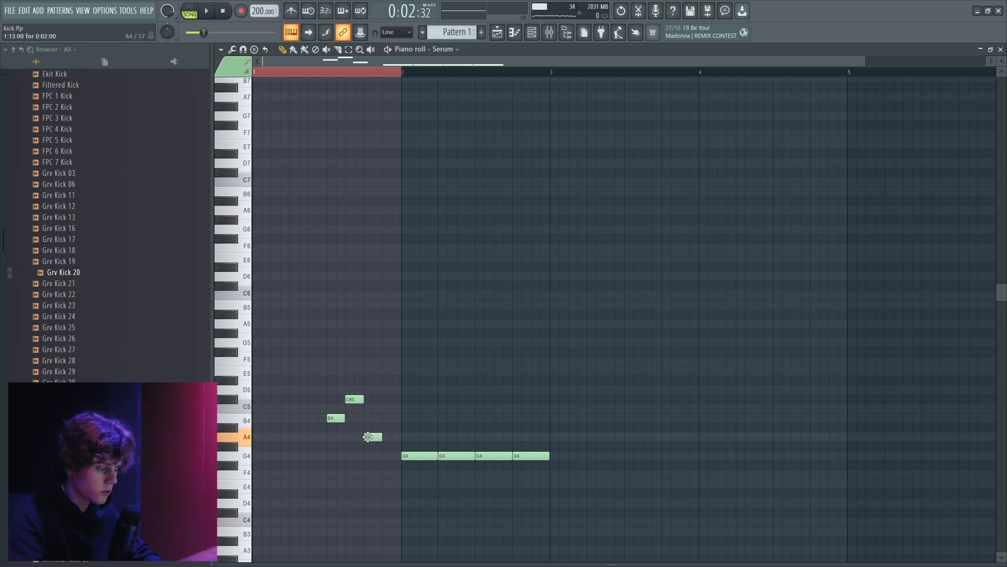
# Play the pattern from its short lead-in notes and select the playlist range from mid bar 13 to bar 15.
pyautogui.click(331, 73)
pyautogui.press('space')
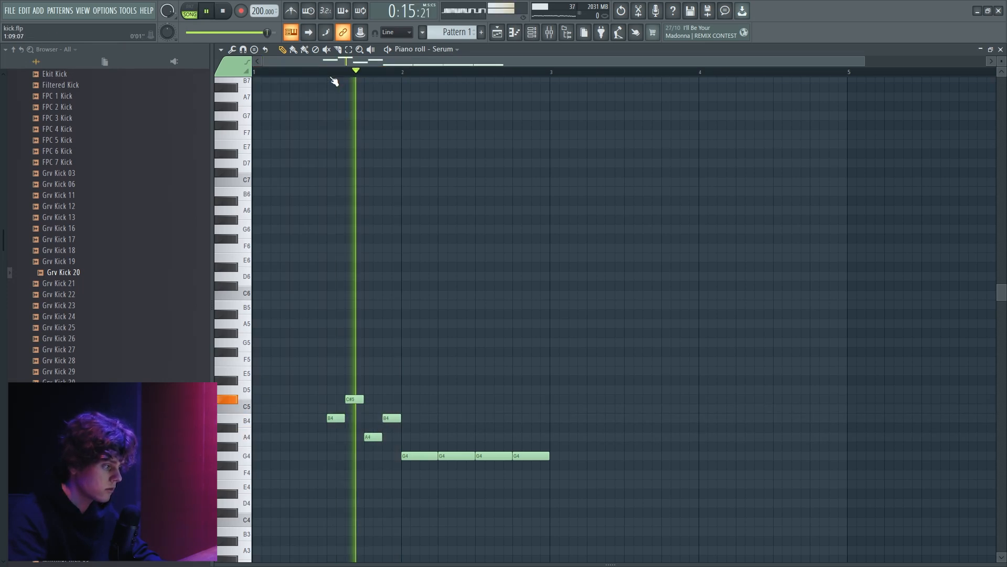
pyautogui.click(496, 32)
pyautogui.press('space')
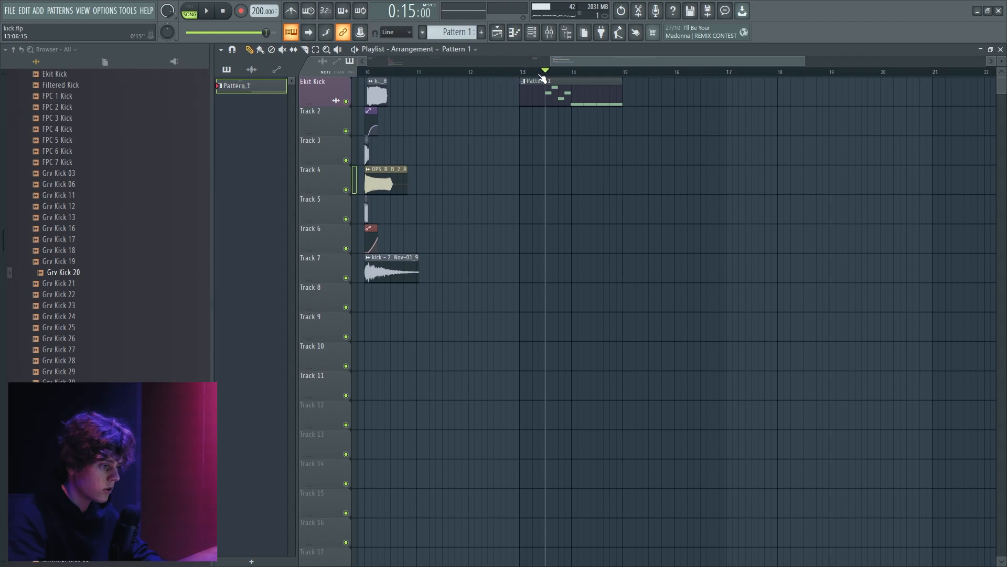
pyautogui.moveTo(540, 74); pyautogui.dragTo(616, 77)
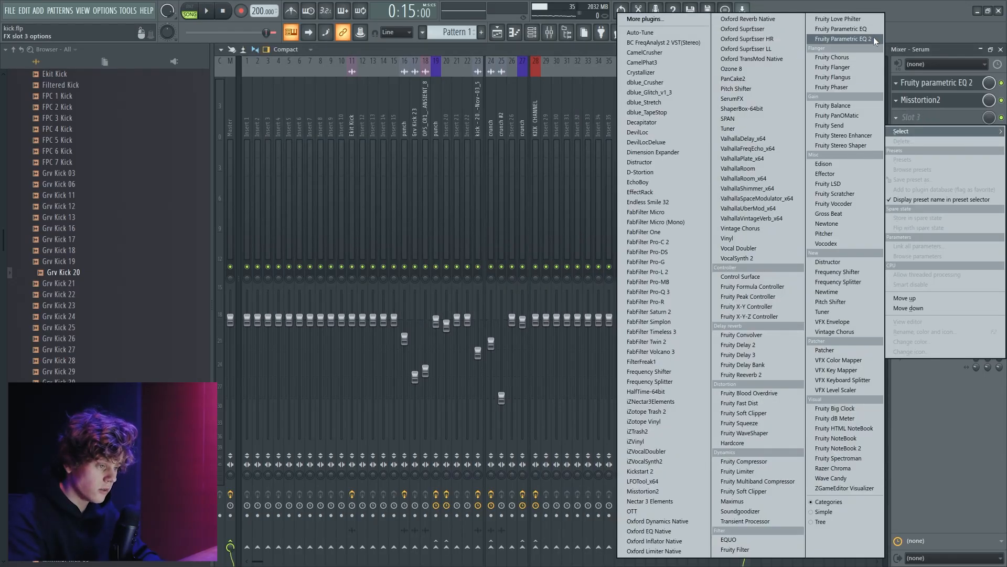
# Add a Fruity Parametric EQ 2 in slot 3 with a deep band 1 low-shelf cut near 300 Hz and a small band 4 boost.
pyautogui.click(874, 39)
pyautogui.press('space')
pyautogui.moveTo(323, 241); pyautogui.dragTo(378, 295)
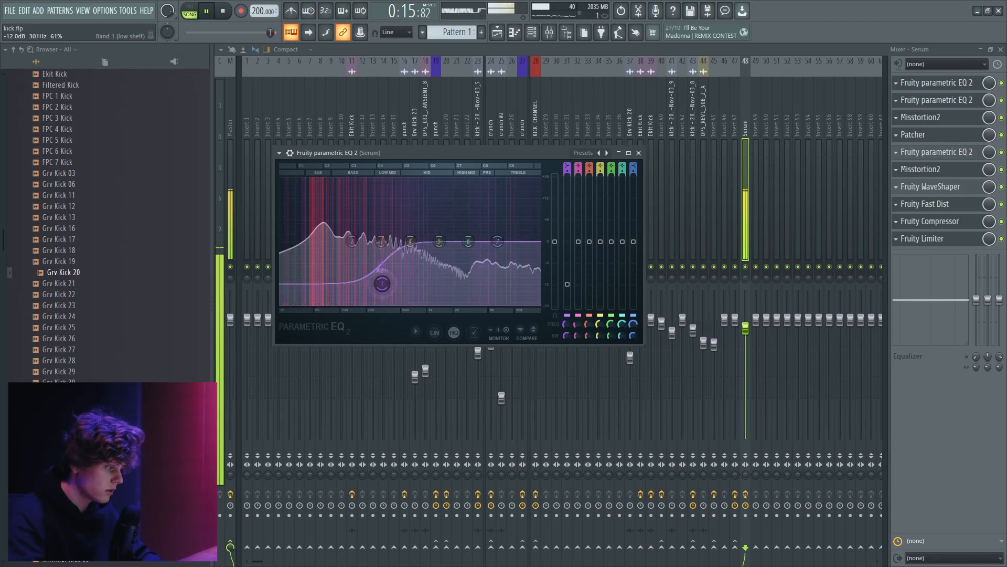
pyautogui.moveTo(410, 240)
pyautogui.mouseDown()
pyautogui.moveTo(421, 181)
pyautogui.moveTo(415, 225)
pyautogui.mouseUp()
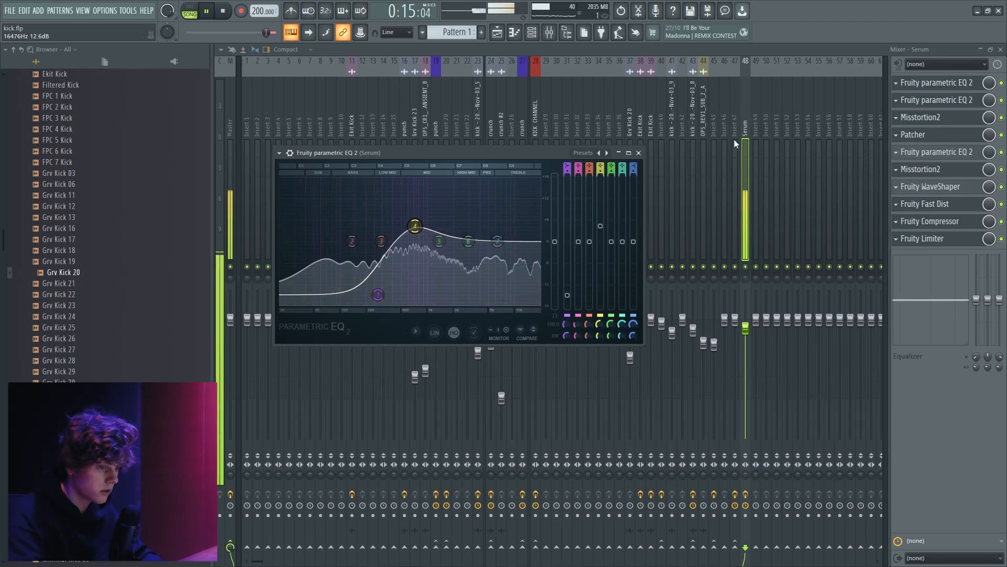
# Move the new EQ down to slot 5, below the Patcher, and lower bands 1 and 4 fully to -18 dB.
pyautogui.moveTo(917, 99); pyautogui.dragTo(881, 134)
pyautogui.moveTo(415, 225); pyautogui.dragTo(385, 303)
pyautogui.scroll(-5, 405, 187)
pyautogui.press('space')
pyautogui.press('space')
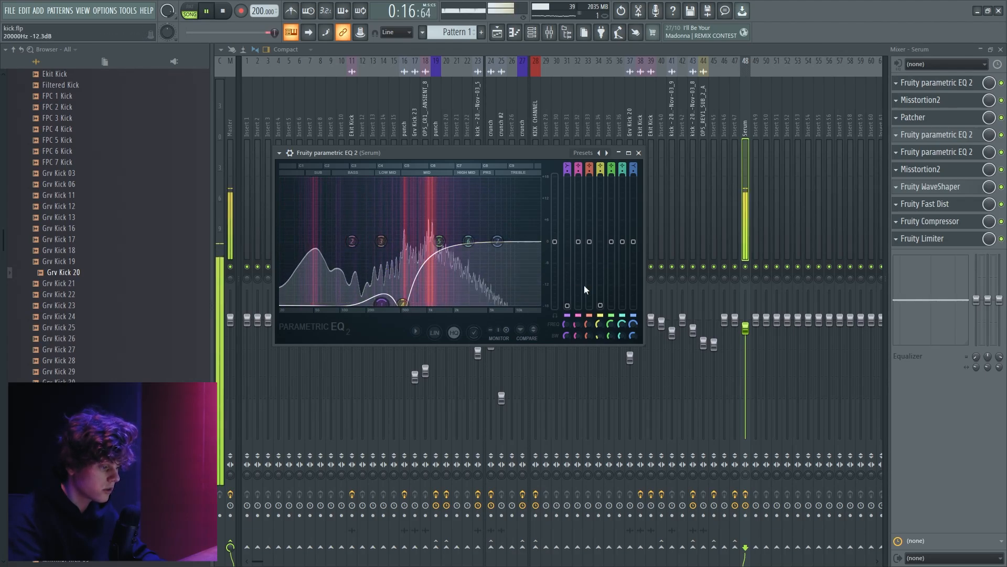
pyautogui.press('space')
# Create automation clips for the slot 5 EQ's band 1 and band 4 levels.
pyautogui.rightClick(575, 310)
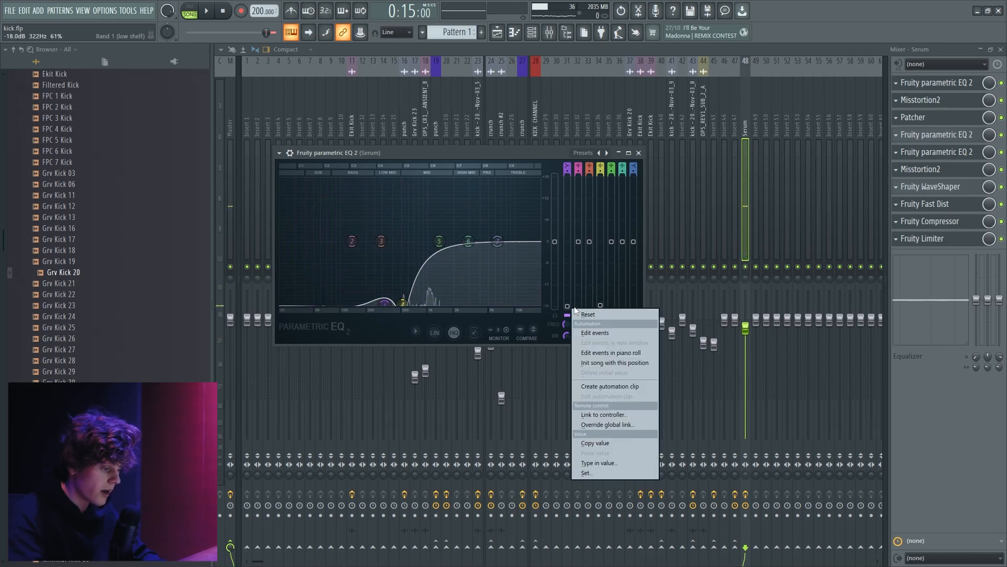
pyautogui.click(614, 385)
pyautogui.moveTo(600, 305)
pyautogui.mouseDown()
pyautogui.moveTo(600, 244)
pyautogui.moveTo(600, 305)
pyautogui.mouseUp()
pyautogui.rightClick(601, 304)
pyautogui.click(632, 380)
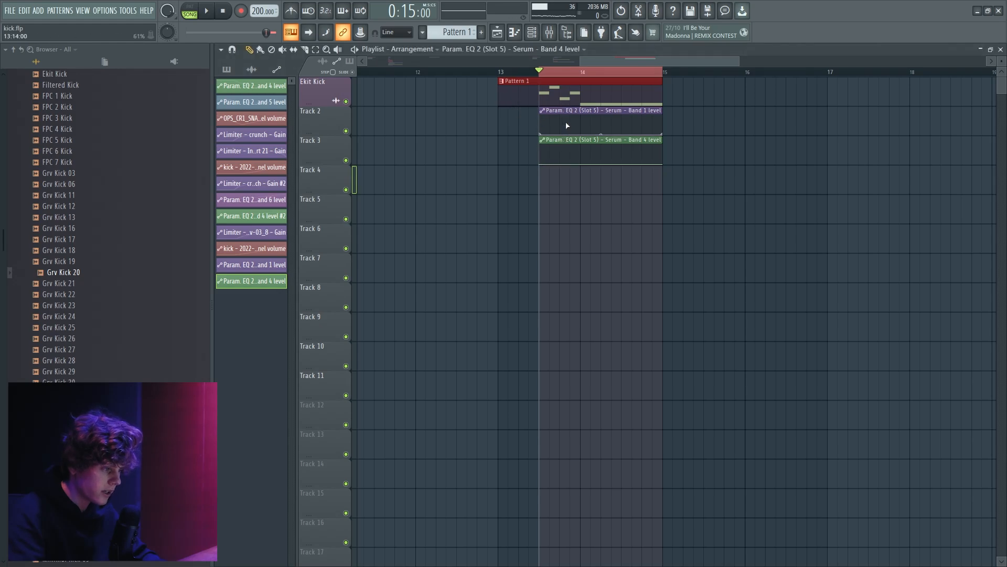
# Shape the band 1 level automation to rise to 50% at bar 14 and copy that value to its end point.
pyautogui.scroll(3, 567, 126)
pyautogui.click(606, 128)
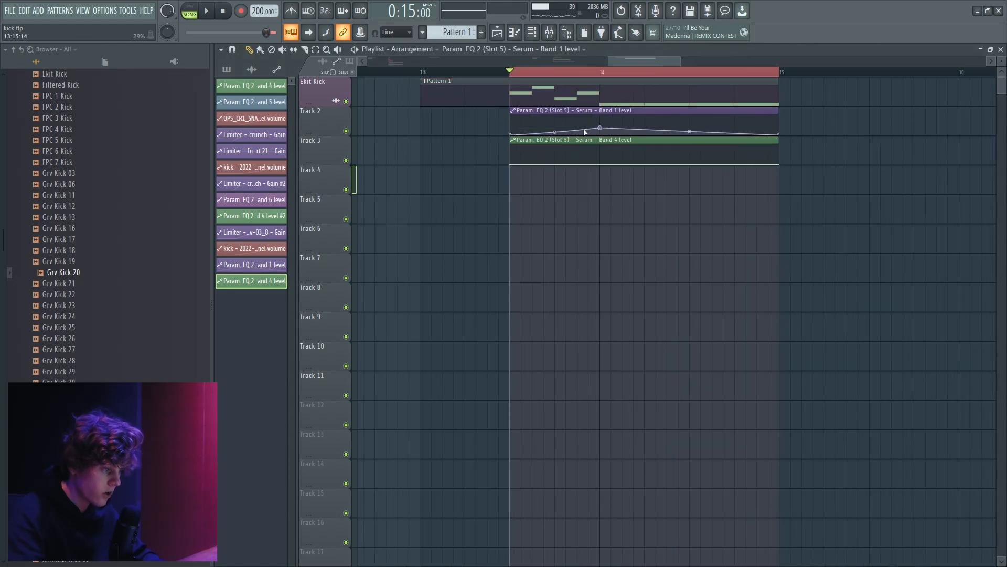
pyautogui.rightClick(602, 126)
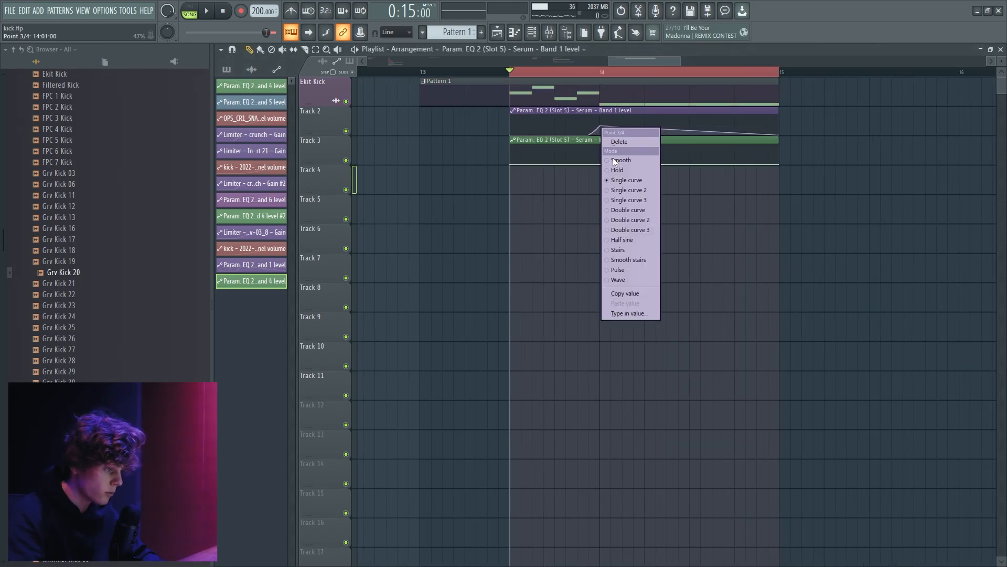
pyautogui.click(599, 134)
pyautogui.rightClick(602, 126)
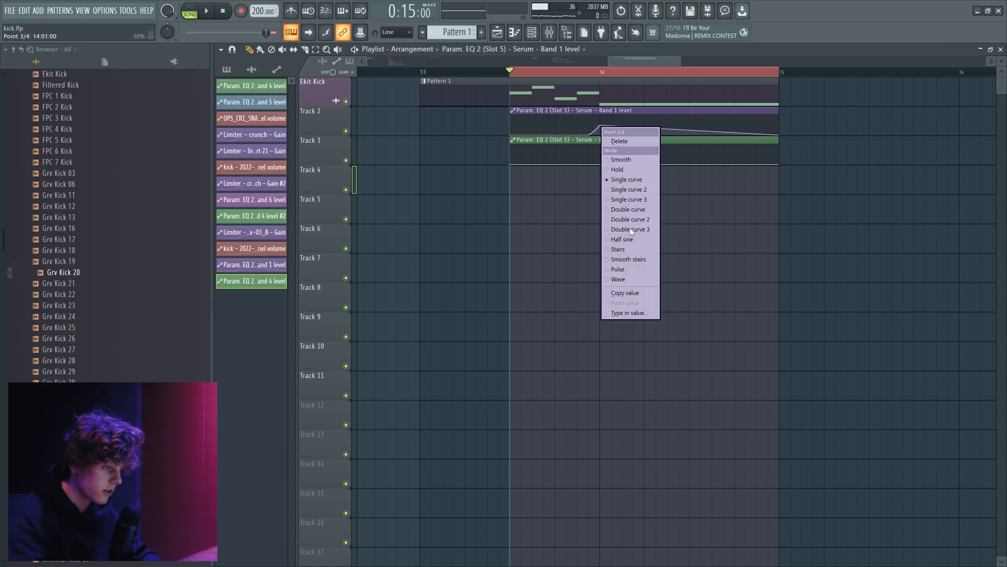
pyautogui.click(660, 280)
pyautogui.rightClick(777, 139)
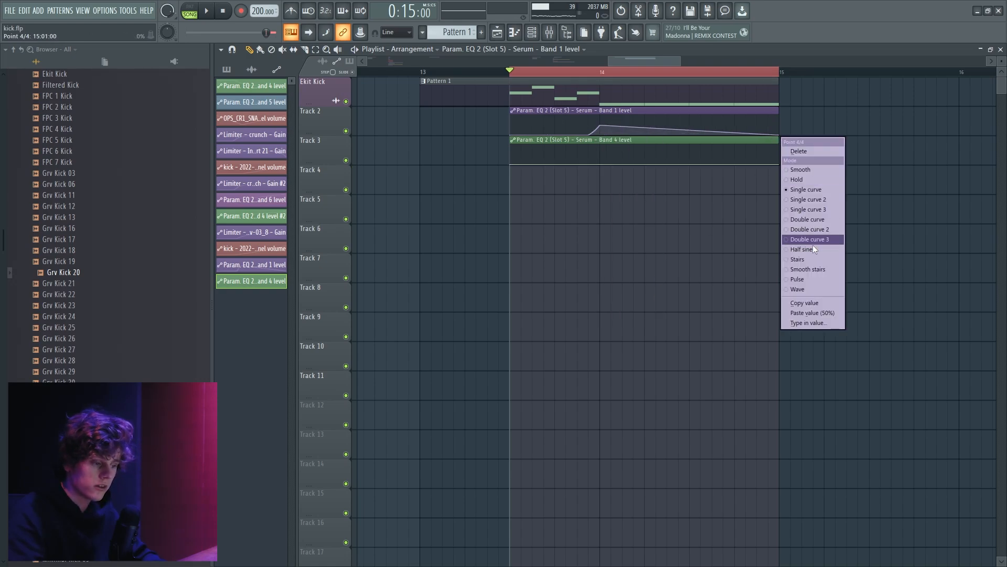
pyautogui.click(803, 272)
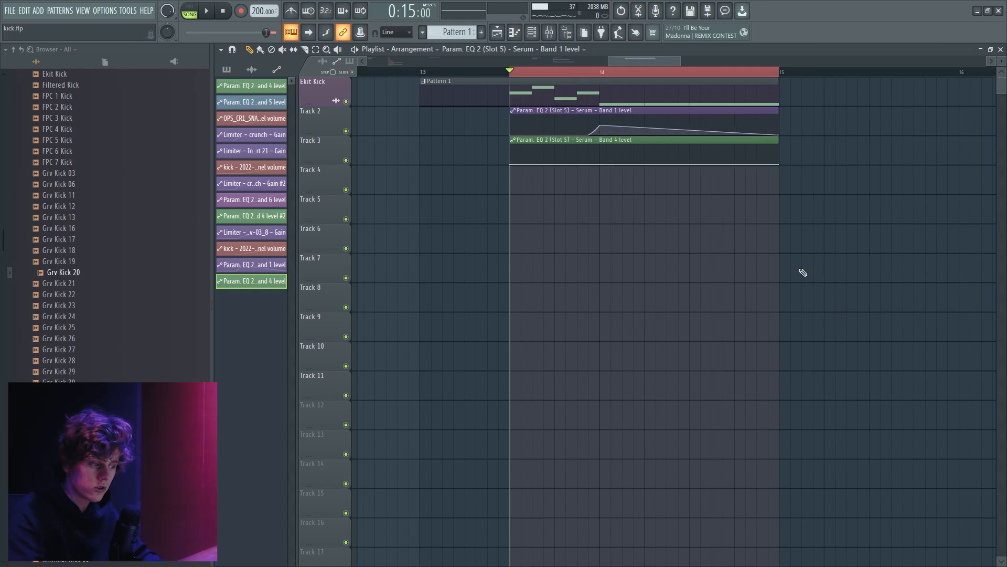
# Shape the band 4 level automation to jump to 50% at bar 14, hold it to the end, and play the range.
pyautogui.rightClick(779, 164)
pyautogui.click(803, 343)
pyautogui.rightClick(601, 160)
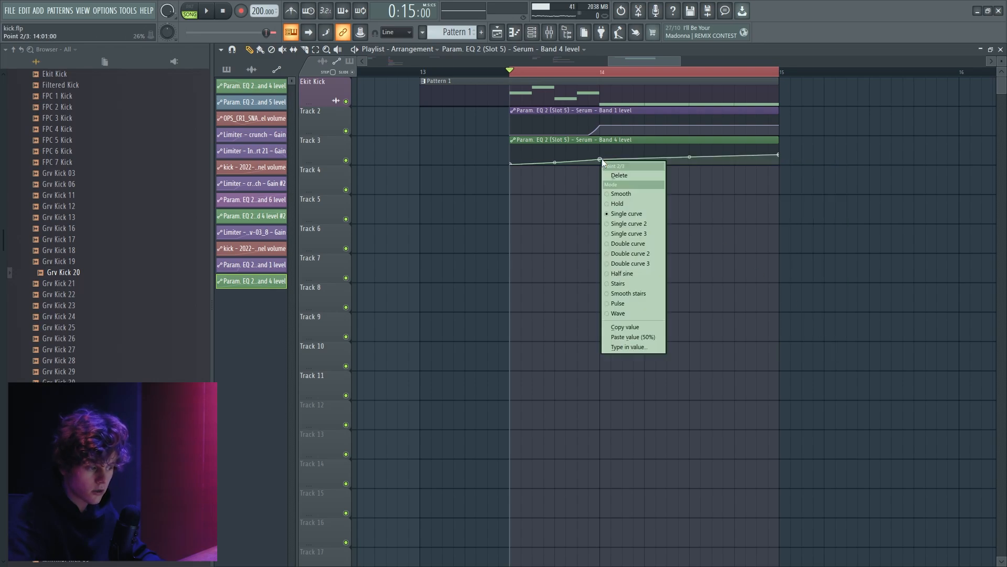
pyautogui.click(643, 338)
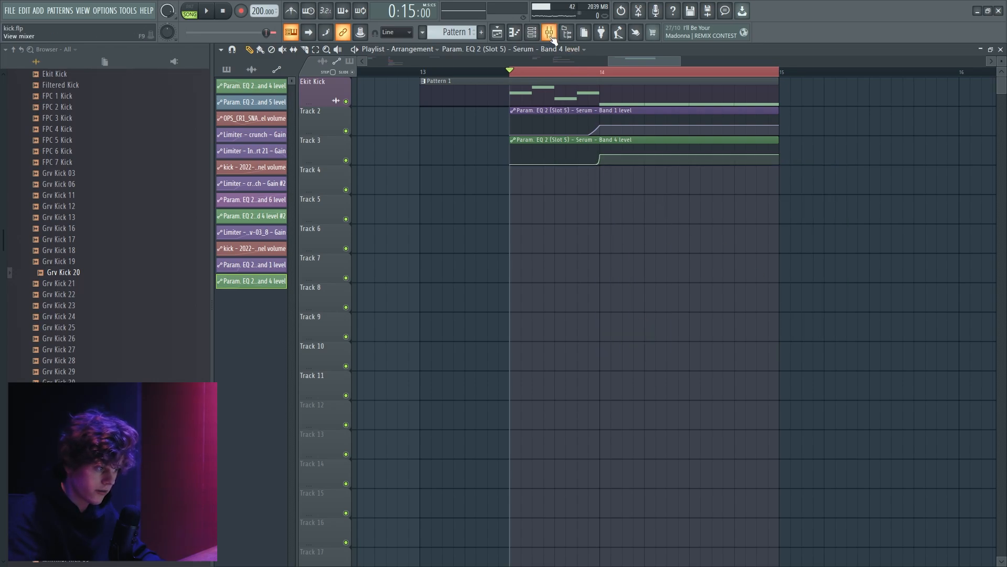
pyautogui.press('space')
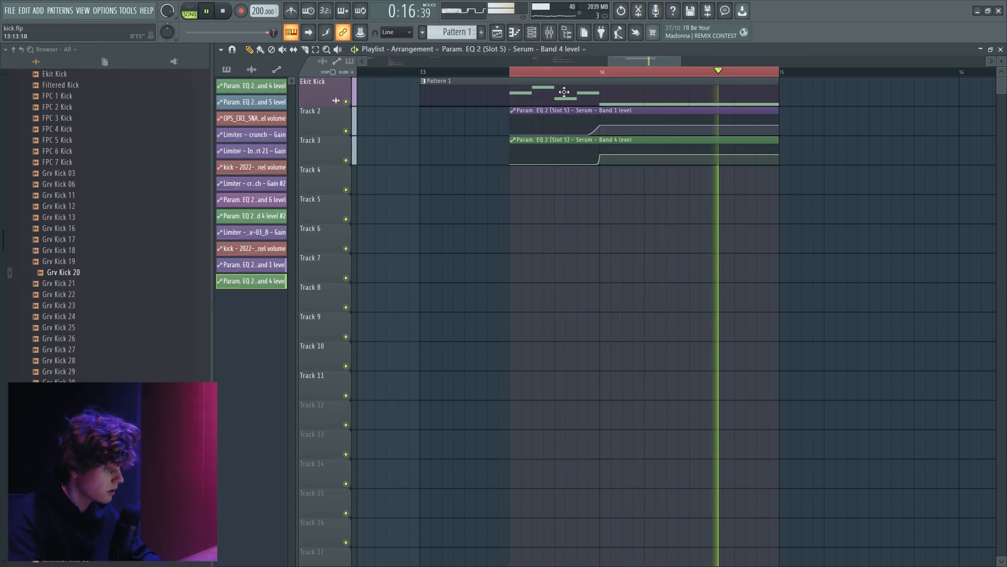
# Try a narrow band 5 boost of about 15 dB near 539 Hz in the slot 5 EQ on the Serum track during playback.
pyautogui.click(556, 31)
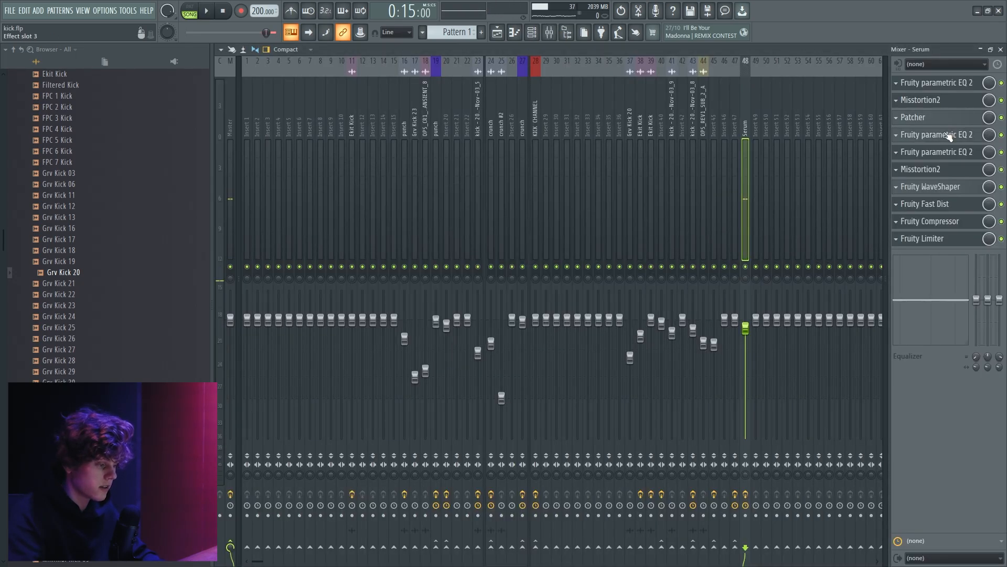
pyautogui.click(948, 135)
pyautogui.press('space')
pyautogui.click(934, 89)
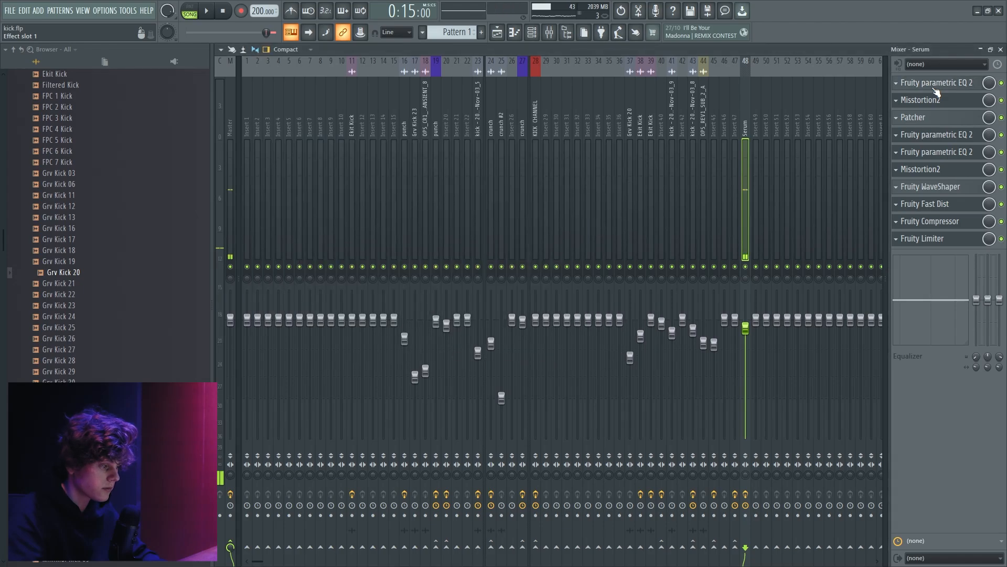
pyautogui.click(947, 157)
pyautogui.press('space')
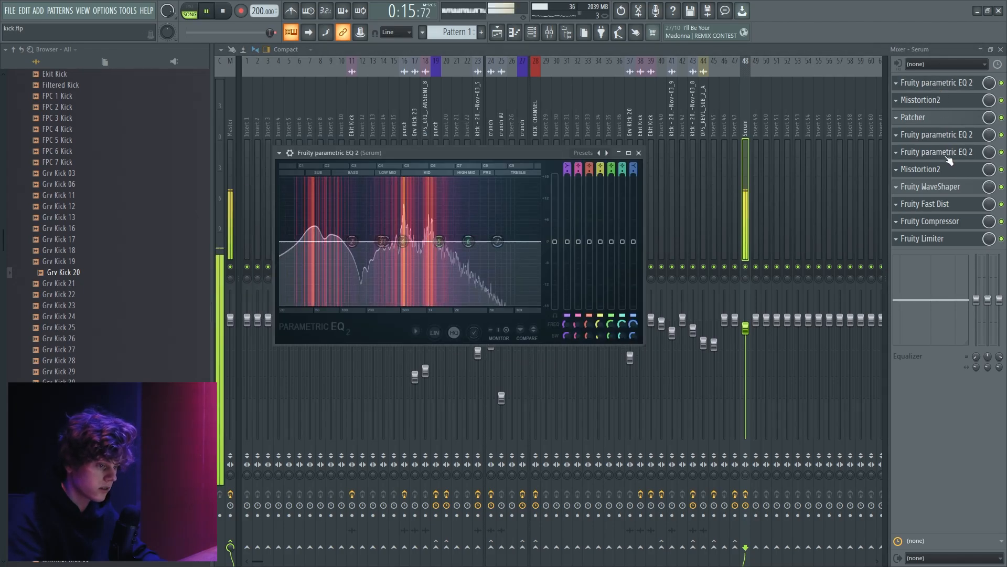
pyautogui.moveTo(949, 158)
pyautogui.mouseDown()
pyautogui.moveTo(950, 104)
pyautogui.moveTo(967, 190)
pyautogui.moveTo(962, 155)
pyautogui.mouseUp()
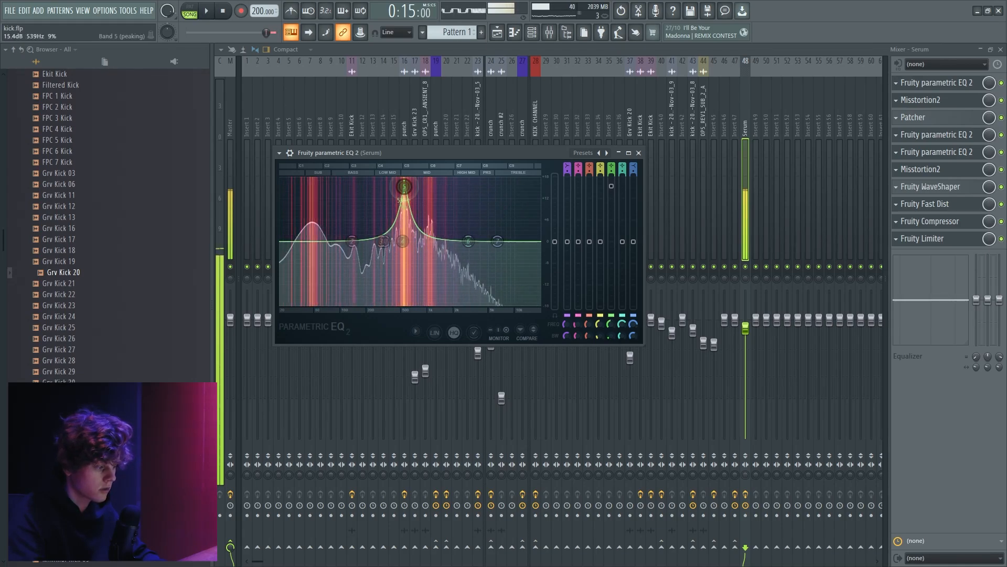
# Extend the playlist time selection so it runs from mid bar 13 to just past bar 18.
pyautogui.press('F5')
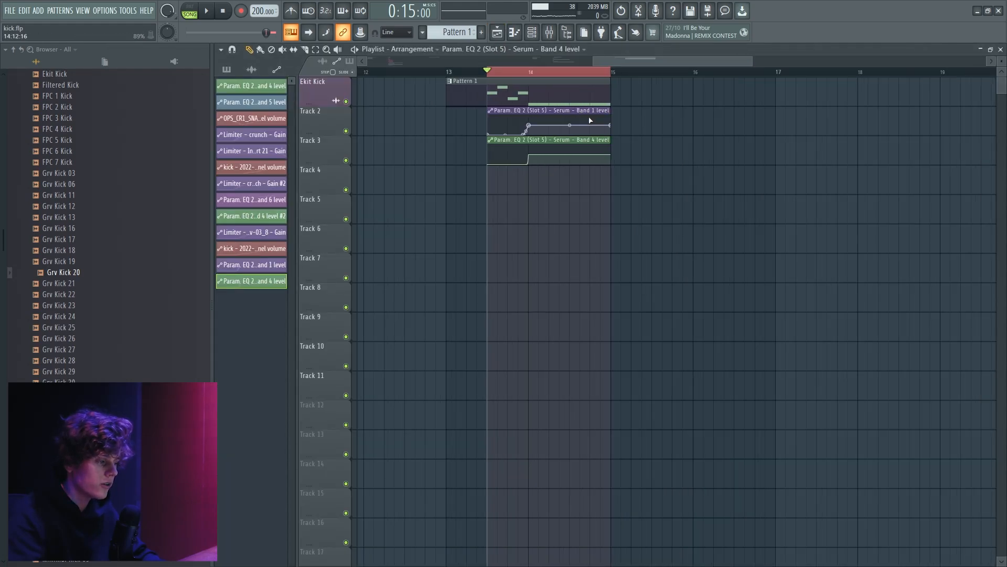
pyautogui.click(604, 84)
pyautogui.scroll(-2, 571, 95)
pyautogui.moveTo(518, 72); pyautogui.dragTo(770, 94)
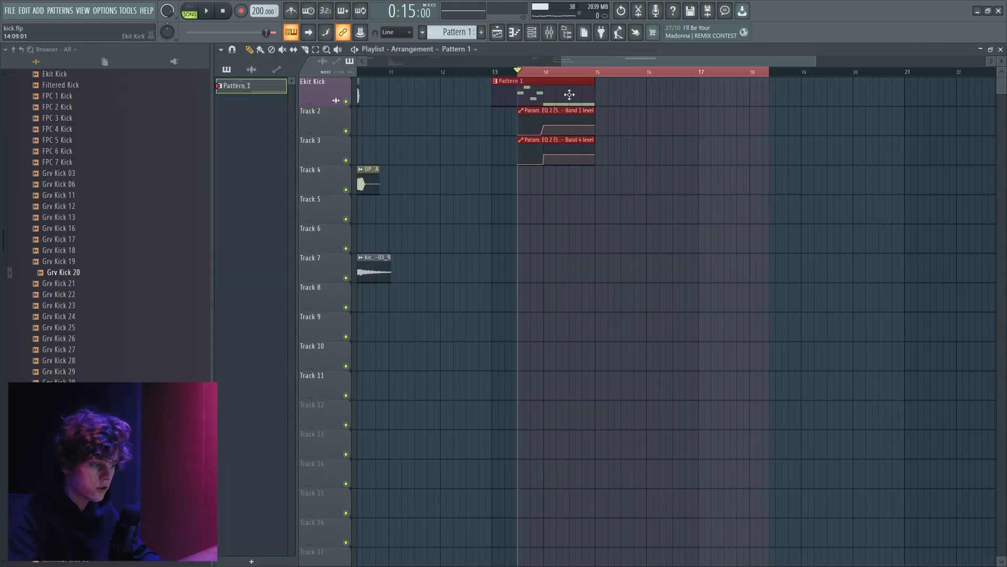
# Delete the last three lead-in notes of Pattern 1, lengthen the B4 note to one beat and add a second B4 after it.
pyautogui.doubleClick(570, 94)
pyautogui.scroll(-1, 578, 115)
pyautogui.rightClick(385, 399)
pyautogui.rightClick(433, 437)
pyautogui.rightClick(466, 418)
pyautogui.press('space')
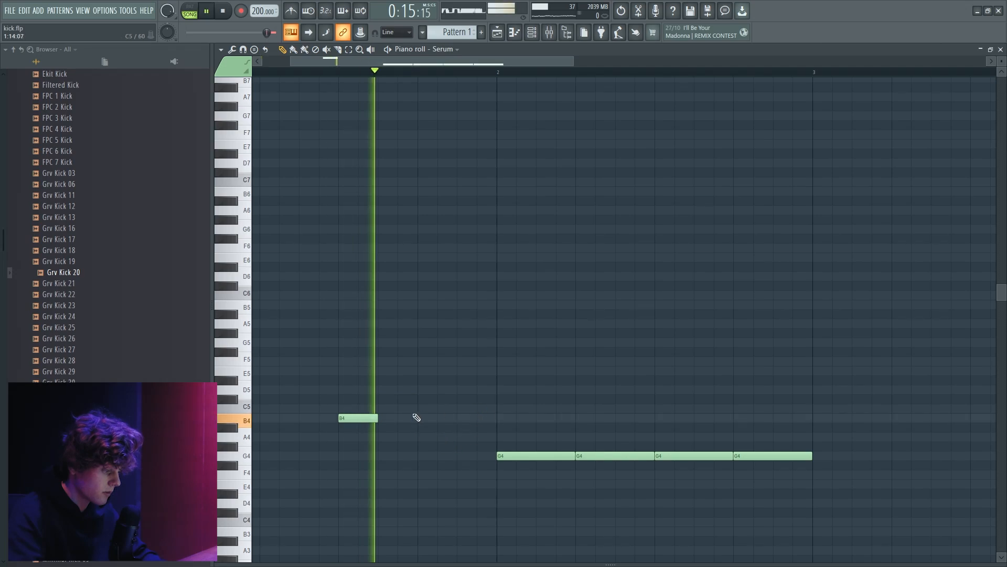
pyautogui.press('space')
pyautogui.moveTo(377, 418); pyautogui.dragTo(417, 419)
pyautogui.press('space')
pyautogui.click(422, 418)
# Transpose the two lead-in notes up to G5 and then down an octave to G4, auditioning each version.
pyautogui.moveTo(527, 431); pyautogui.dragTo(333, 418)
pyautogui.hotkey('ctrl', 'Up')
pyautogui.press('space')
pyautogui.moveTo(375, 300); pyautogui.dragTo(366, 346)
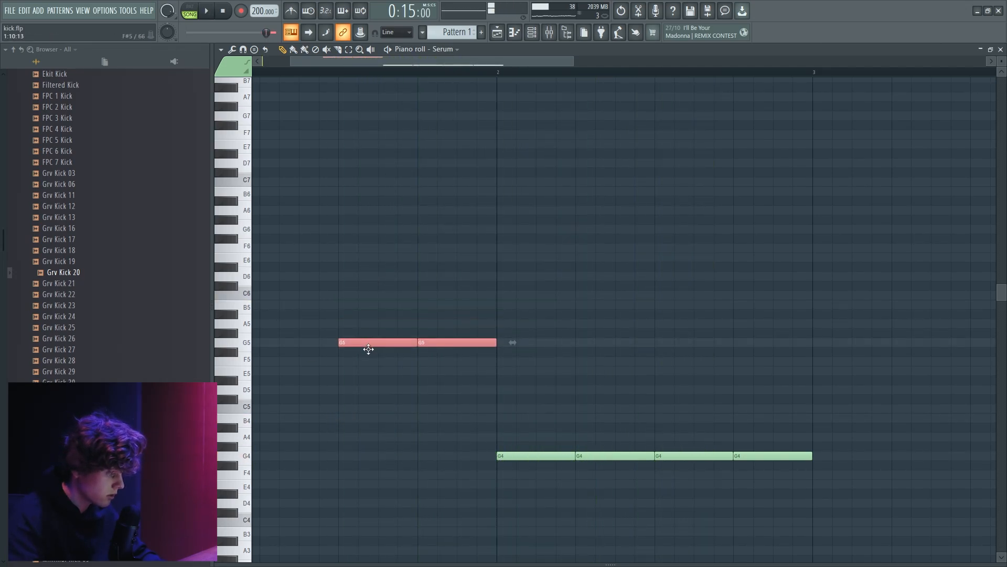
pyautogui.press('space')
pyautogui.press('space')
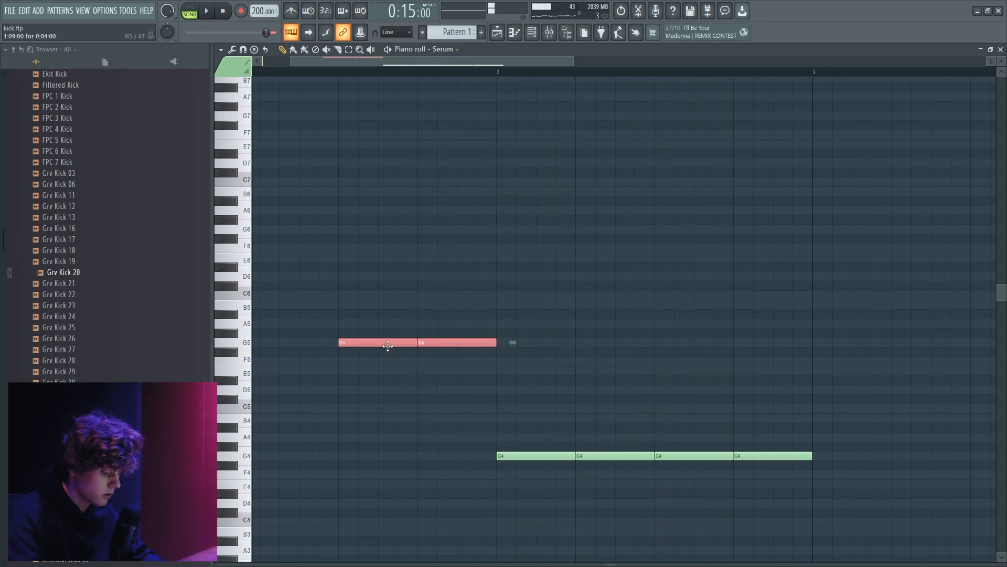
pyautogui.hotkey('ctrl', 'Down')
pyautogui.press('space')
pyautogui.press('space')
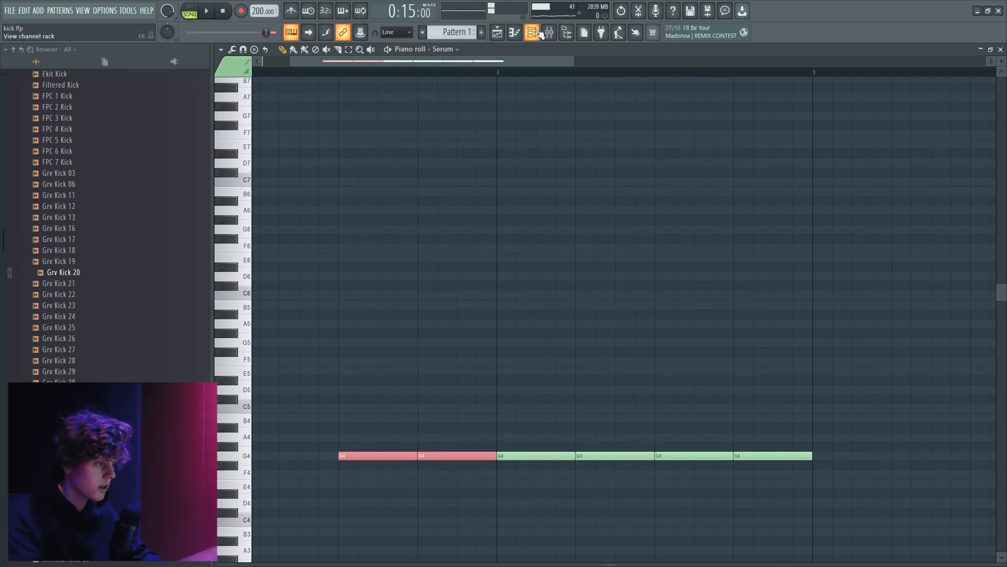
# Retune band 5 of the Serum track's slot 4 EQ to about 7 dB near 50 Hz and slightly reduce the band 4 cut.
pyautogui.click(549, 32)
pyautogui.click(944, 134)
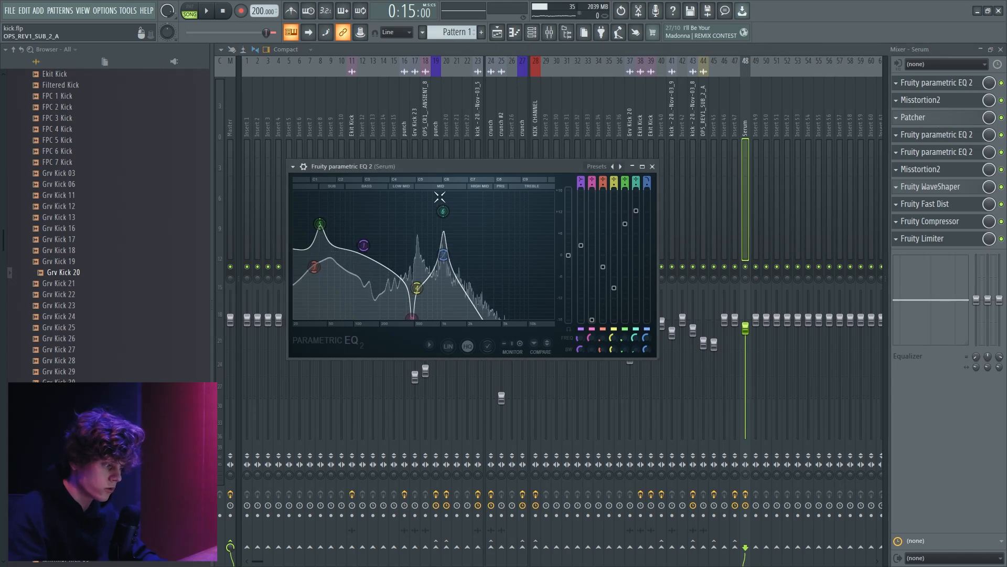
pyautogui.press('space')
pyautogui.moveTo(321, 225); pyautogui.dragTo(322, 275)
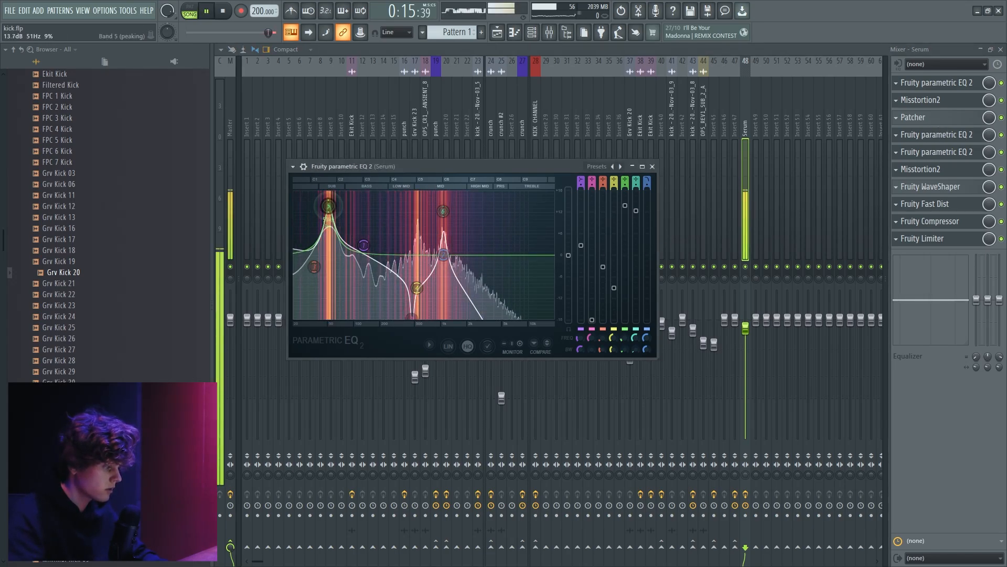
pyautogui.moveTo(326, 230); pyautogui.dragTo(330, 235)
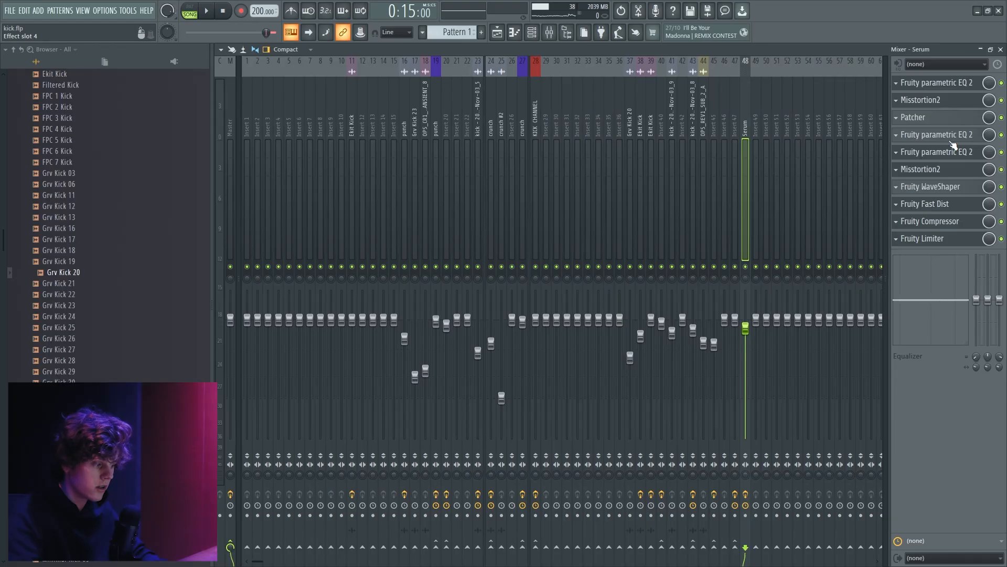
# Inspect the EQs in slots 1, 4 and 5 and play the loop while watching the slot 5 EQ.
pyautogui.click(939, 84)
pyautogui.click(944, 87)
pyautogui.click(944, 87)
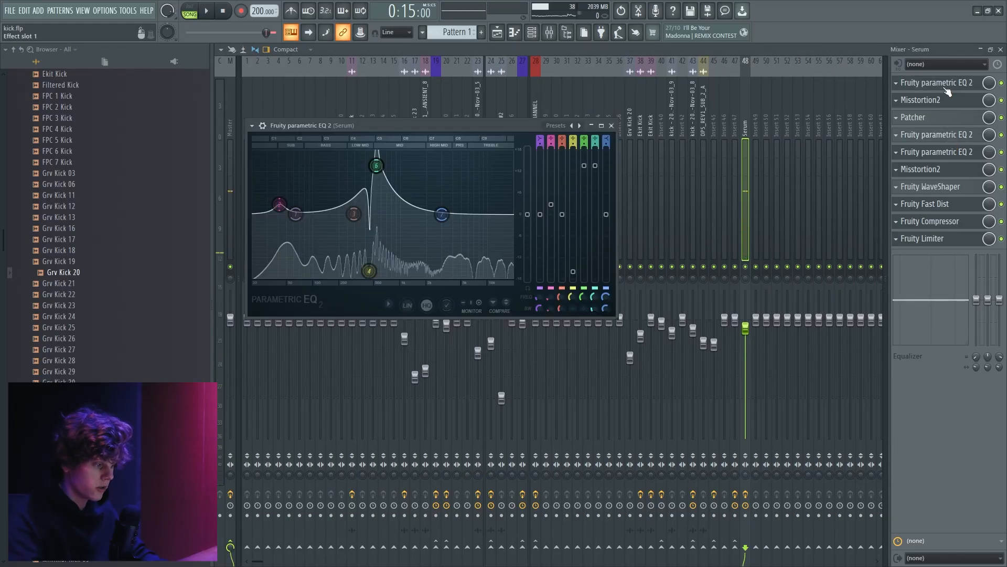
pyautogui.click(944, 87)
pyautogui.click(937, 136)
pyautogui.click(938, 153)
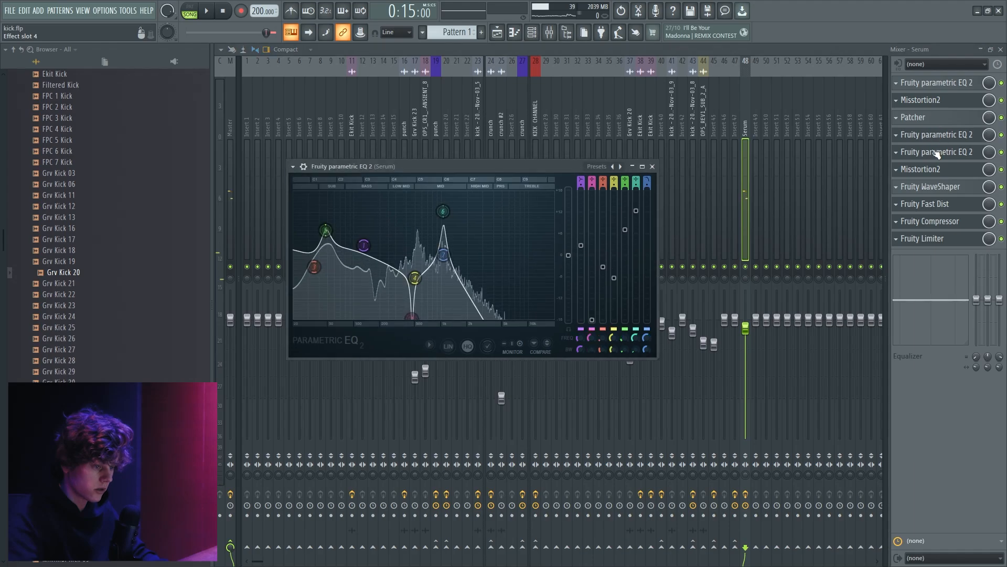
pyautogui.click(937, 154)
pyautogui.press('space')
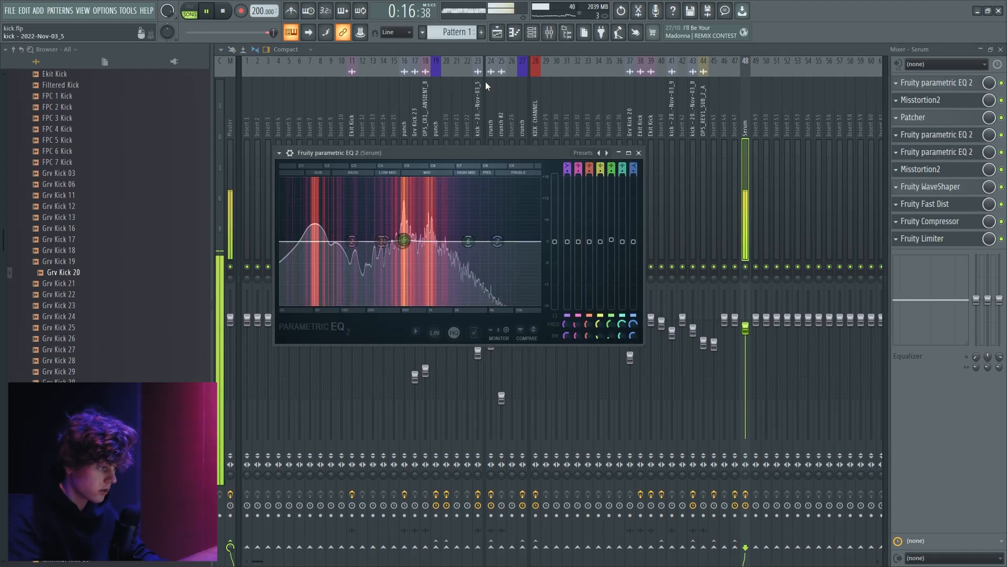
pyautogui.press('space')
# Audition the loop with the band 4 automation on Track 3 muted while checking the slot 5 EQ.
pyautogui.click(498, 32)
pyautogui.click(499, 32)
pyautogui.click(497, 32)
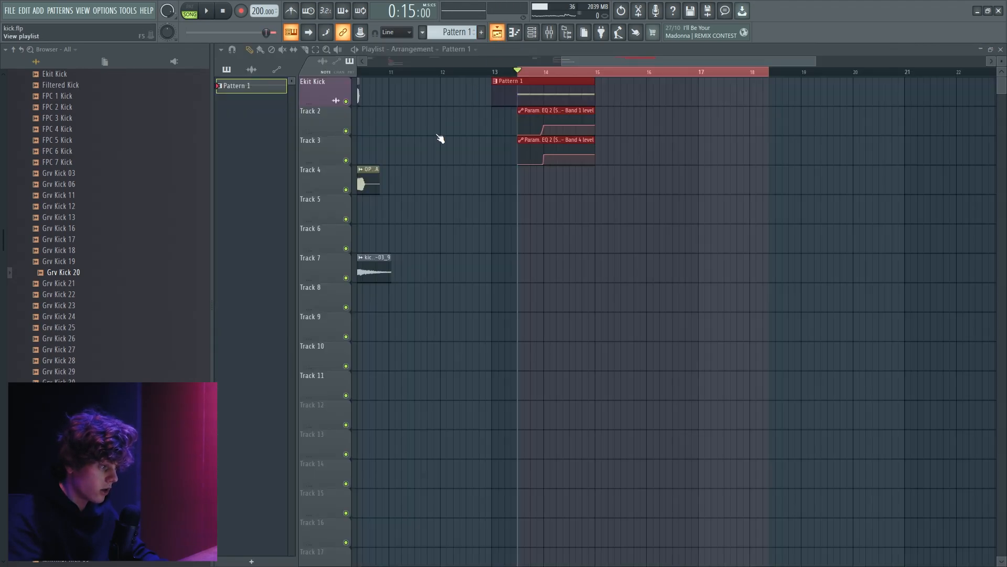
pyautogui.click(347, 160)
pyautogui.press('space')
pyautogui.click(549, 33)
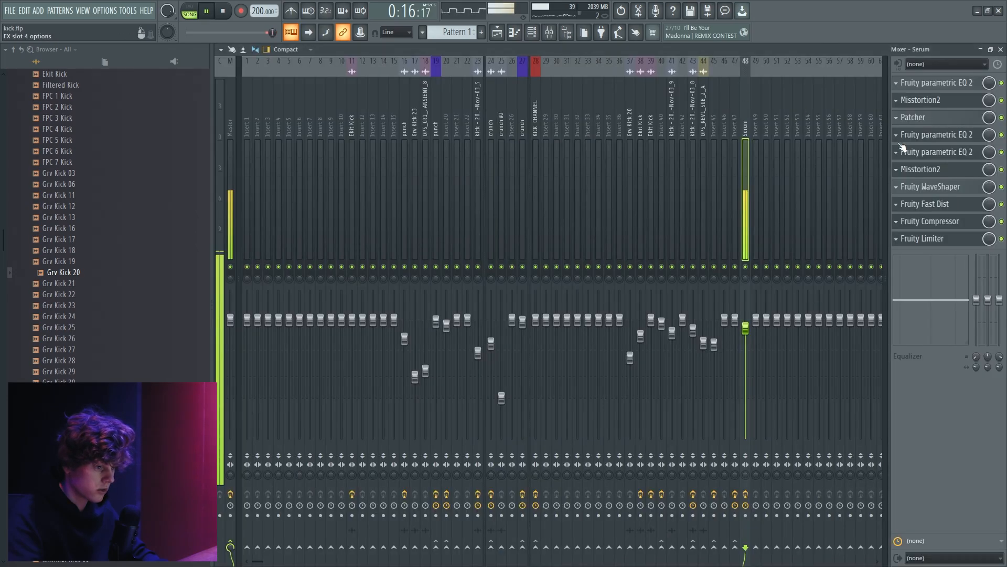
pyautogui.click(942, 157)
pyautogui.press('space')
pyautogui.click(919, 146)
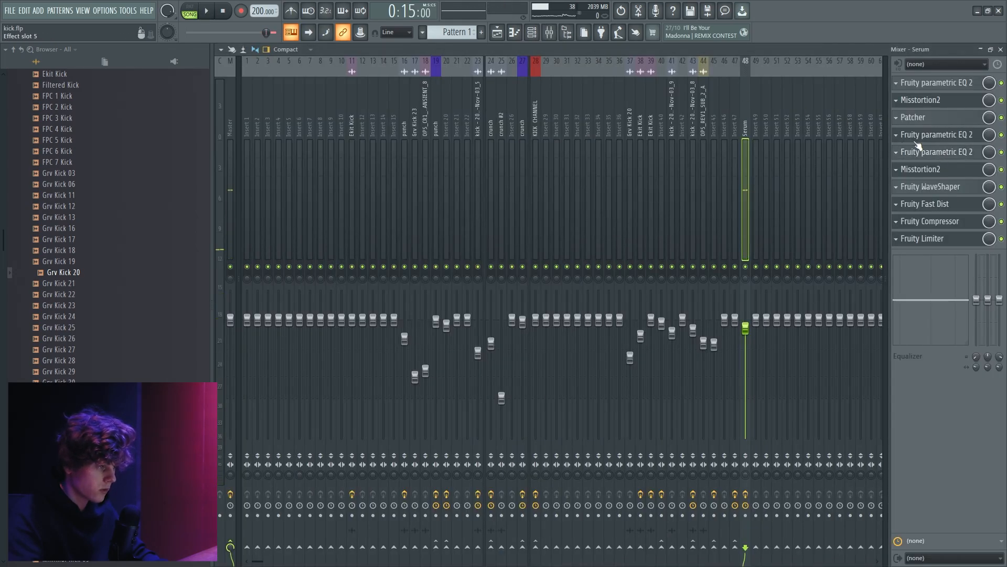
# Audition the loop with only the band 1 automation on Track 2 muted, and unmute that track again.
pyautogui.click(505, 31)
pyautogui.press('space')
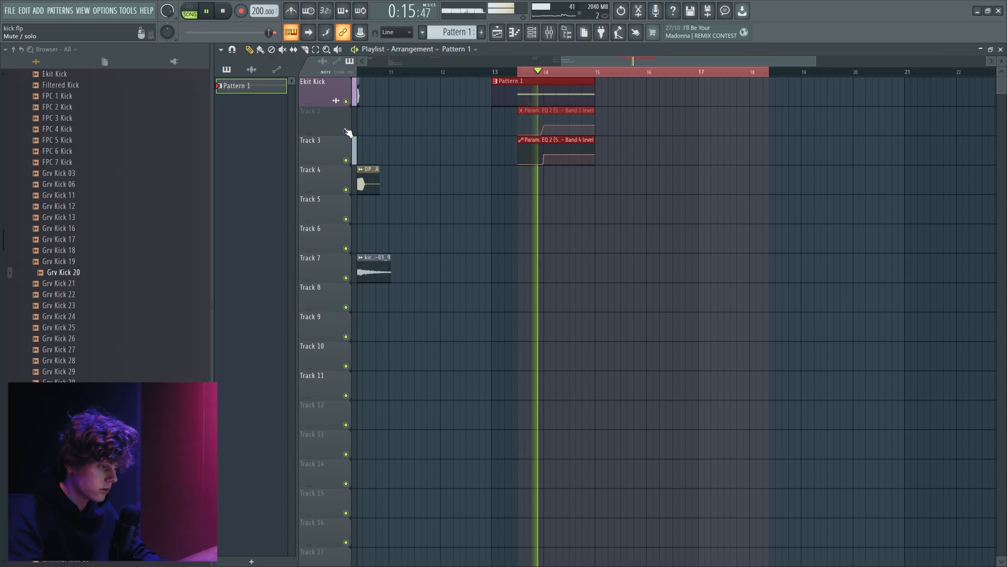
pyautogui.click(550, 32)
pyautogui.press('space')
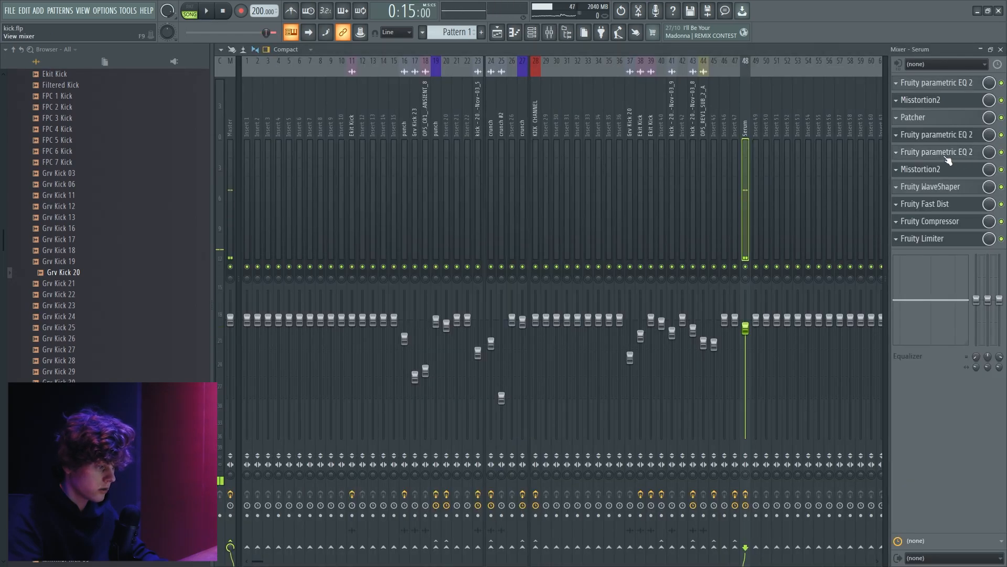
pyautogui.press('space')
pyautogui.click(947, 156)
pyautogui.click(497, 32)
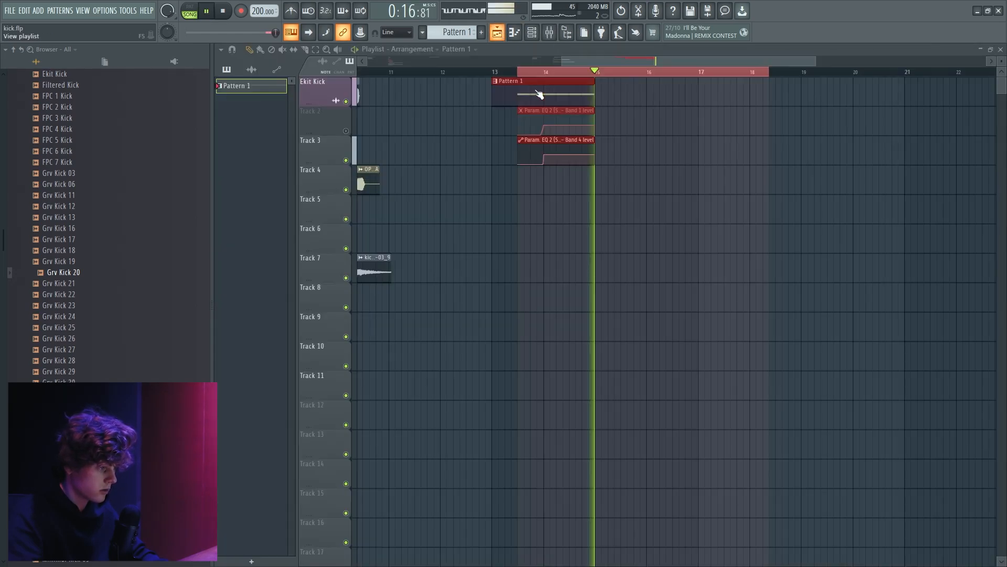
pyautogui.press('space')
pyautogui.click(345, 130)
# Raise the lead-in section of the band 1 automation almost to its bar 14 level and play it, undoing the stray duplicate clip.
pyautogui.moveTo(542, 134); pyautogui.dragTo(520, 127)
pyautogui.press('space')
pyautogui.click(593, 126)
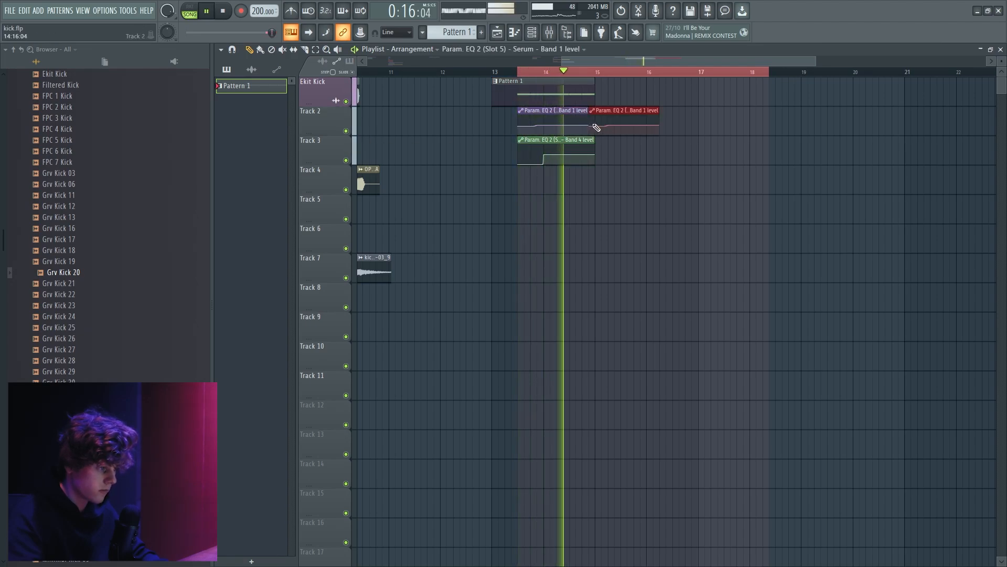
pyautogui.hotkey('ctrl', 'z')
pyautogui.press('space')
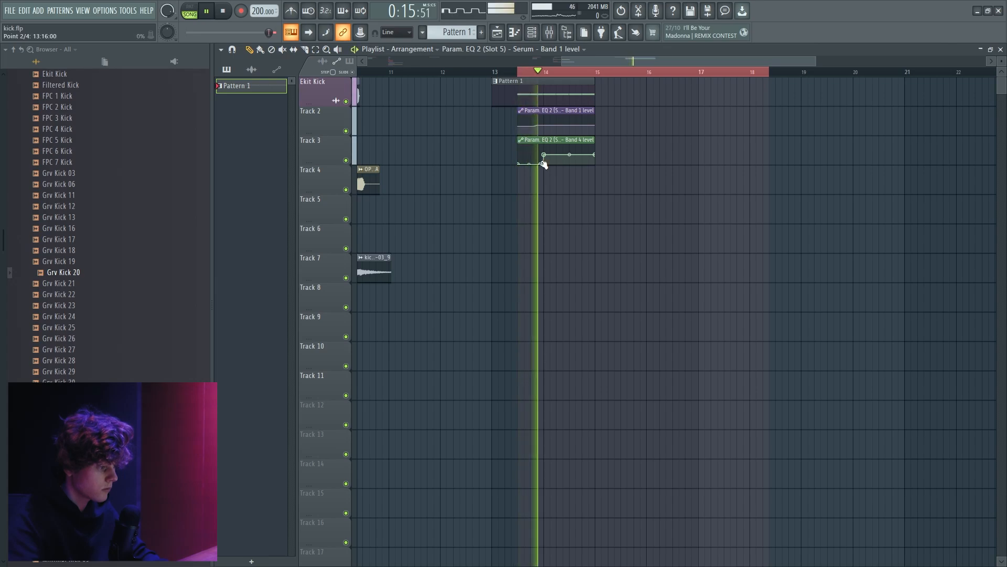
# Raise the lead-in section of the band 4 automation above its bar 14 level and play the result.
pyautogui.moveTo(543, 163); pyautogui.dragTo(521, 145)
pyautogui.press('space')
pyautogui.press('space')
pyautogui.press('space')
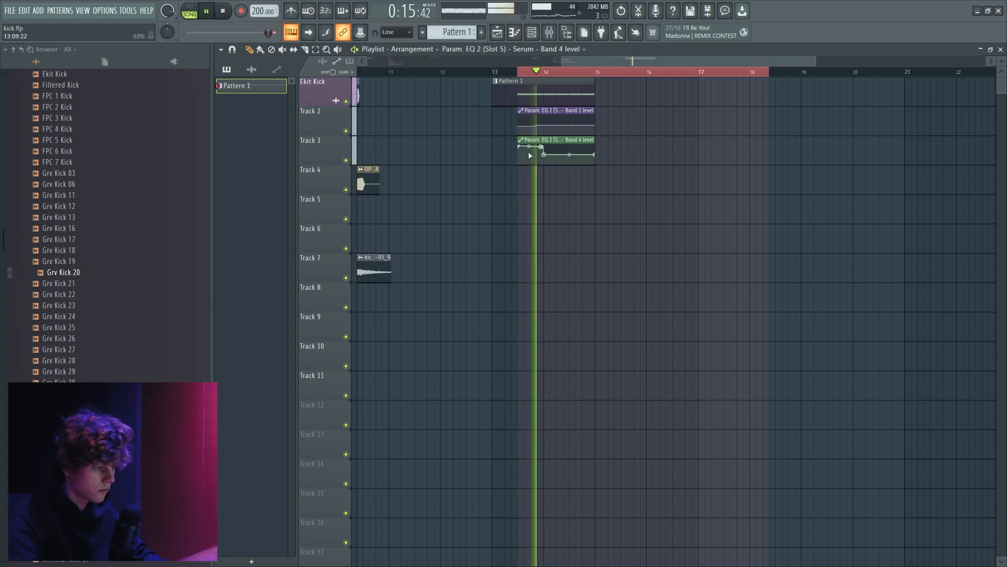
pyautogui.press('space')
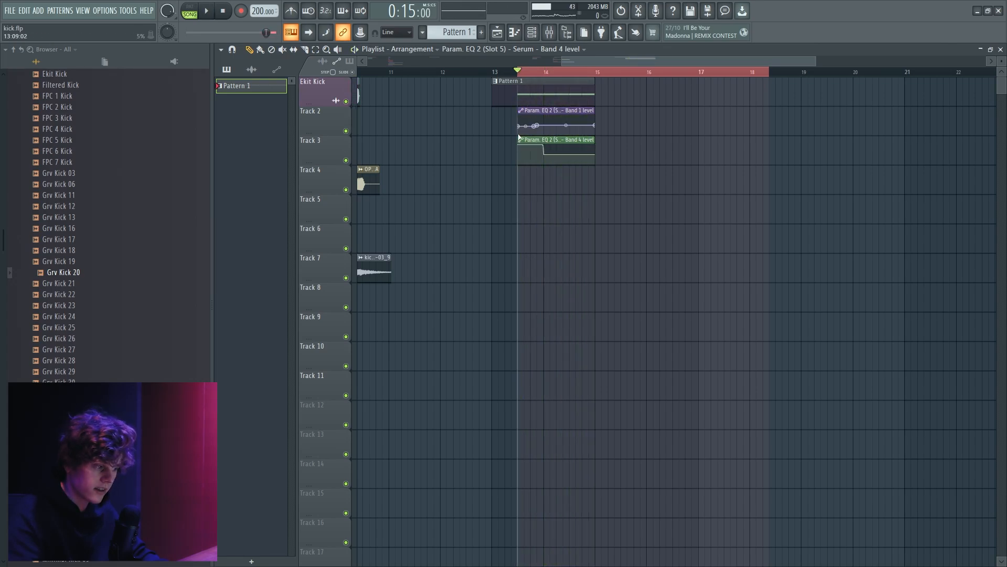
# Add a dip to the band 1 automation just before bar 14, recovering to about 45% at bar 14, and play it.
pyautogui.moveTo(545, 131); pyautogui.dragTo(545, 126)
pyautogui.press('space')
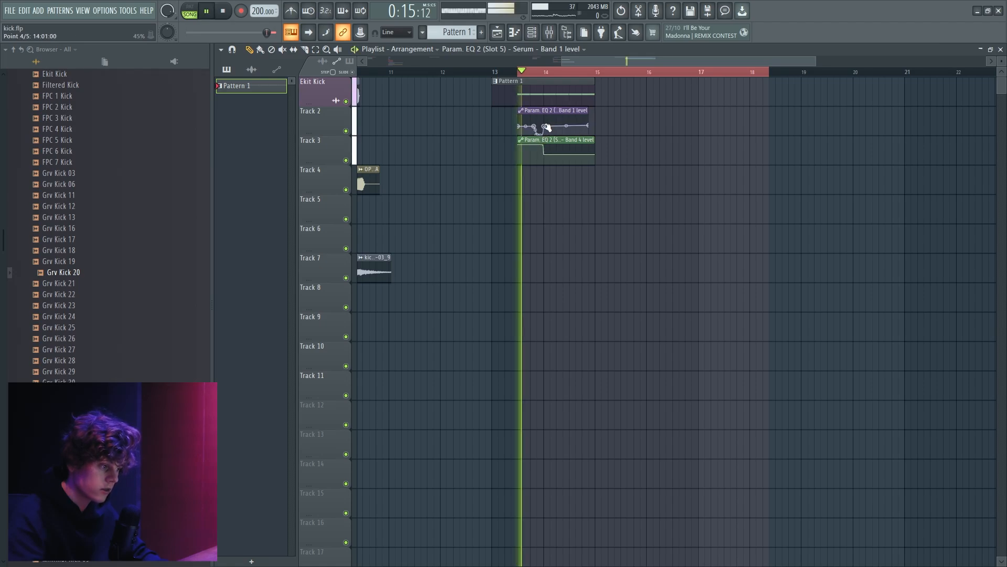
# Smooth the band 1 automation's fall into the dip before bar 14 on Track 2 and play it.
pyautogui.press('space')
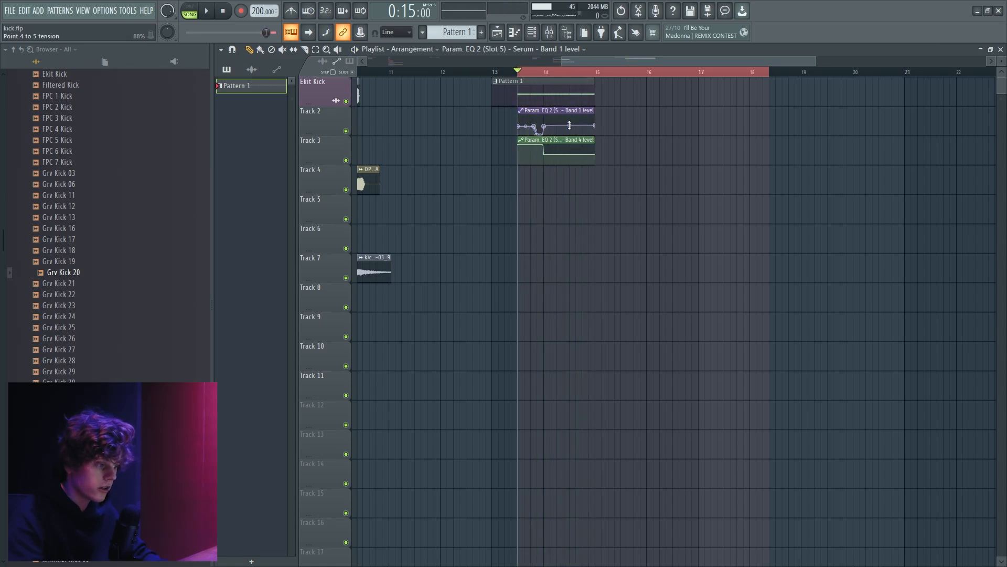
pyautogui.scroll(2, 532, 128)
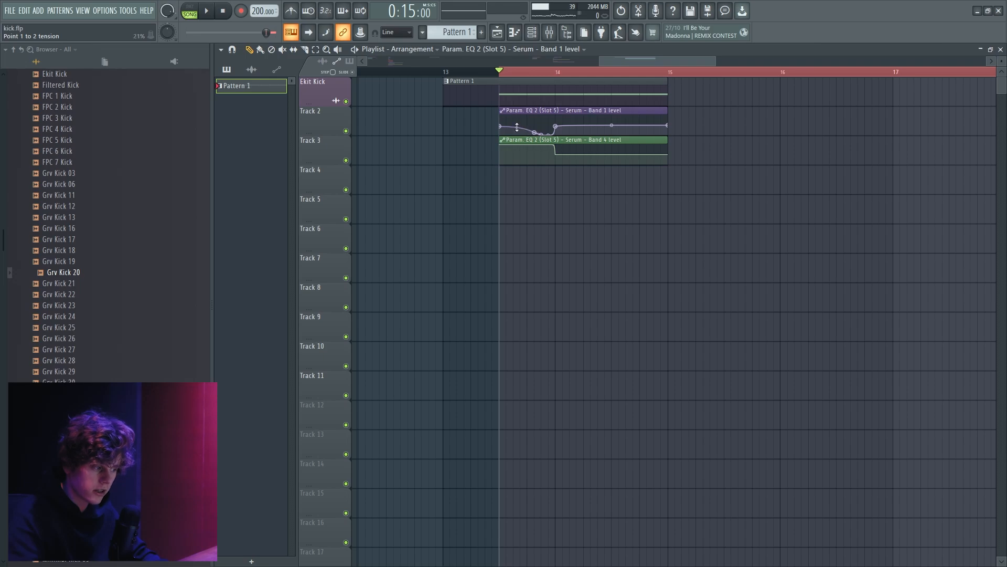
pyautogui.press('space')
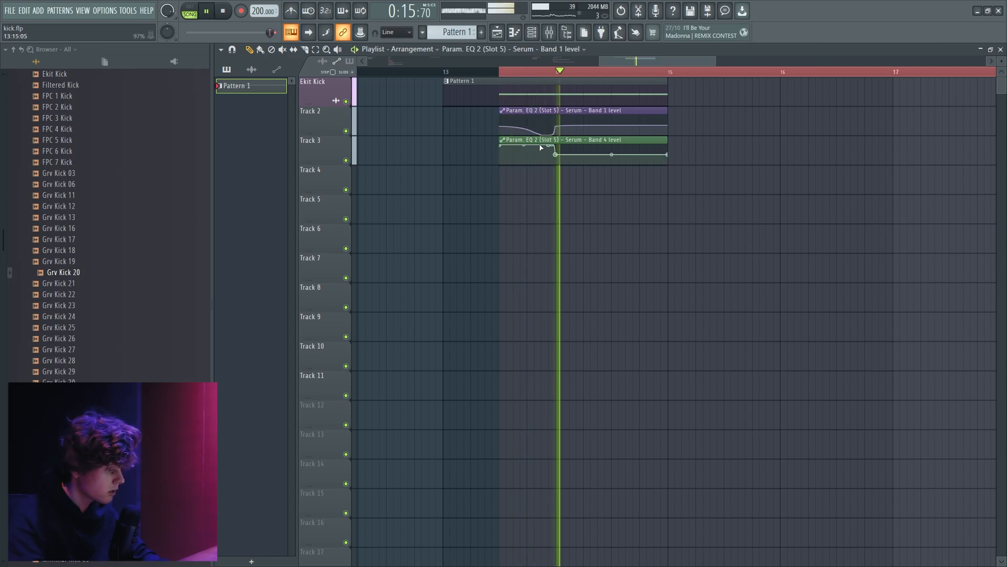
# Play the loop while examining the slot 4 and slot 5 EQs on the Serum mixer insert.
pyautogui.click(549, 32)
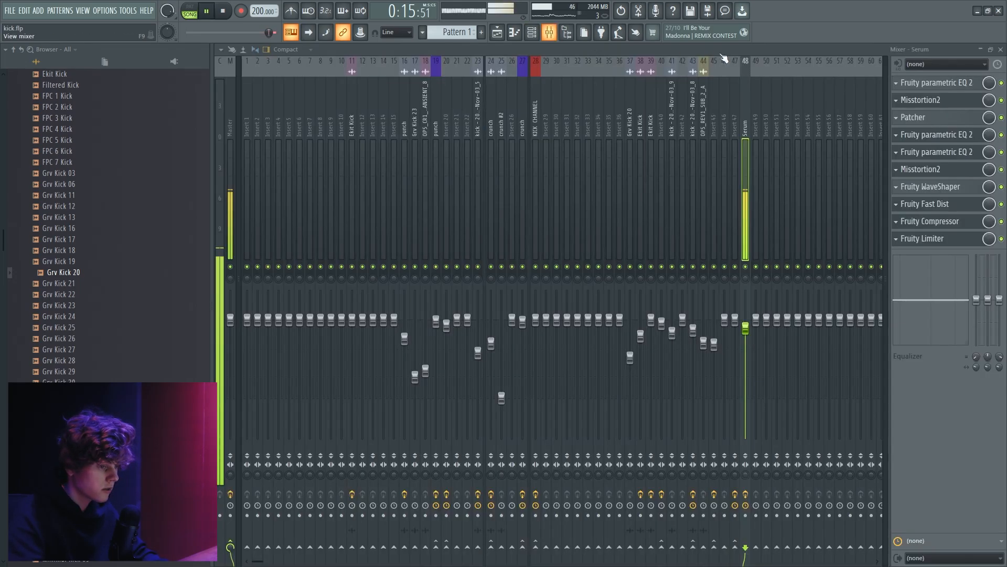
pyautogui.press('space')
pyautogui.click(936, 137)
pyautogui.press('space')
pyautogui.press('space')
pyautogui.click(945, 157)
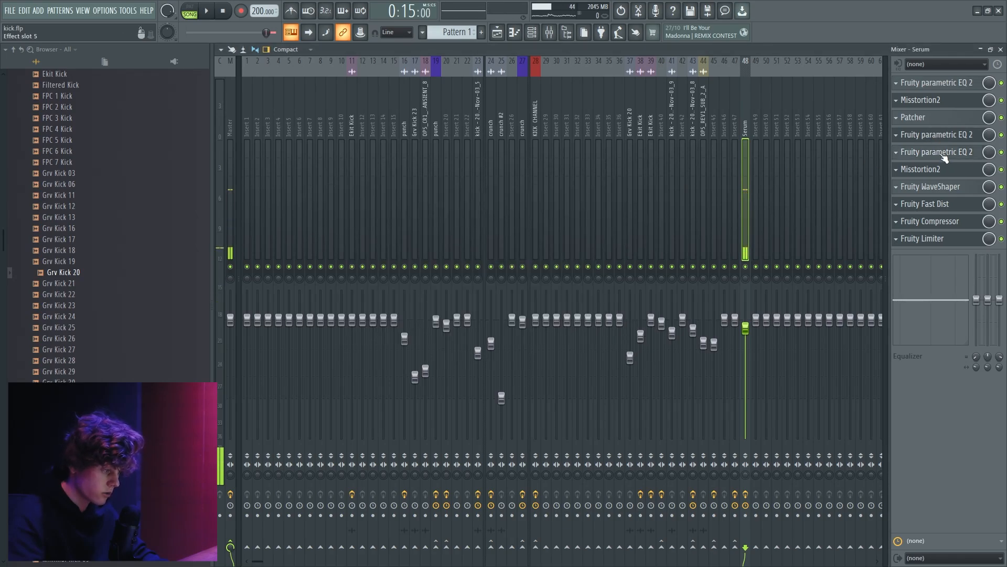
pyautogui.press('space')
pyautogui.press('space')
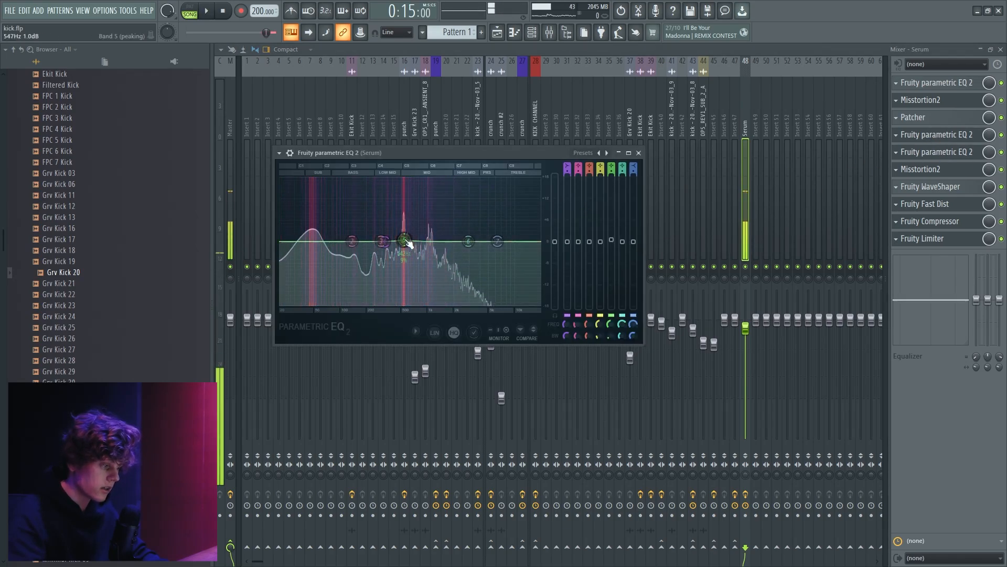
pyautogui.press('space')
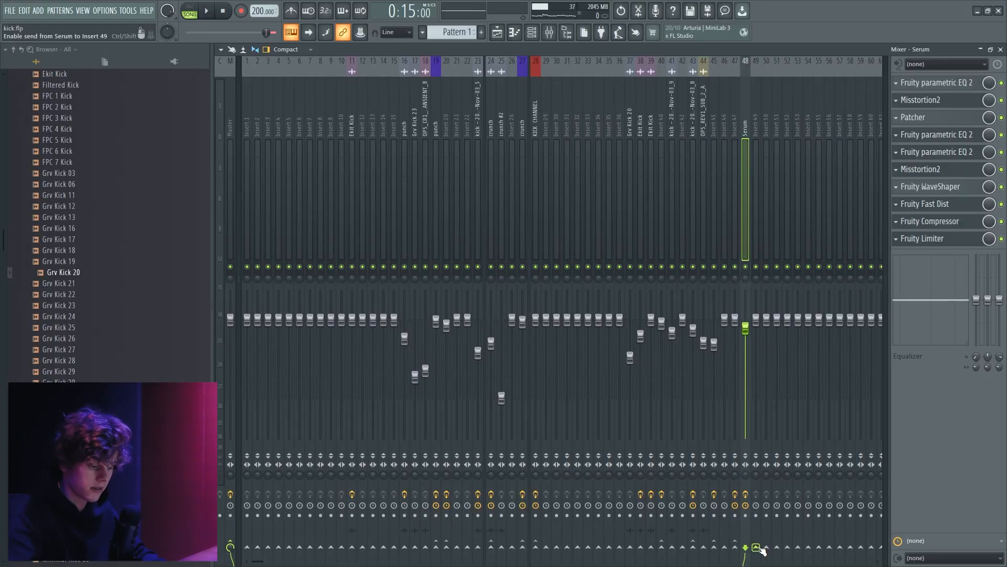
# Route the Serum insert only to Insert 49 and load Fruity Parametric EQ 2 in that insert's first slot.
pyautogui.rightClick(759, 547)
pyautogui.click(785, 530)
pyautogui.click(759, 111)
pyautogui.click(897, 83)
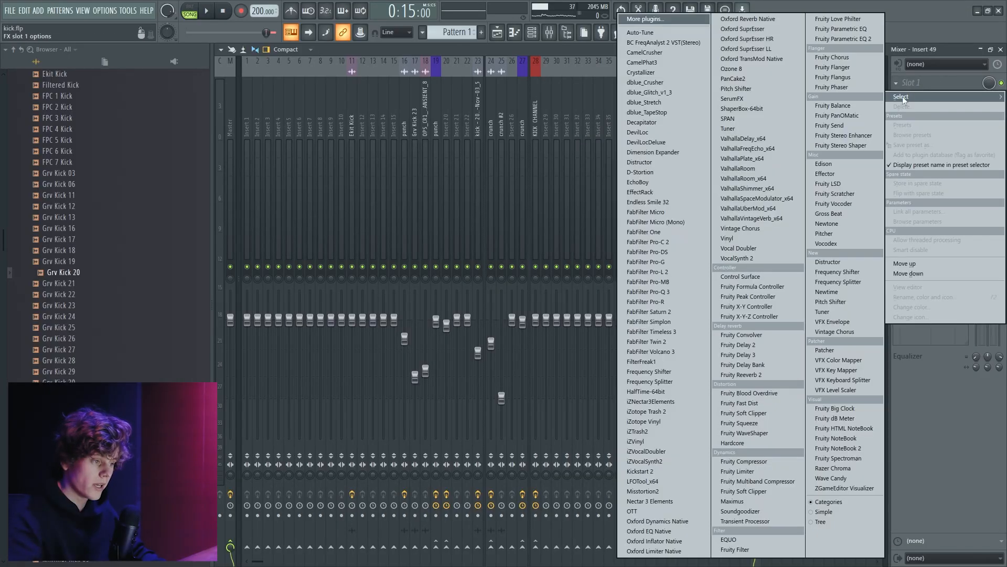
pyautogui.click(823, 40)
# Turn band 1 of the Insert 49 EQ into a high-pass filter and move it to the lowest frequency.
pyautogui.moveTo(341, 269)
pyautogui.click(370, 299)
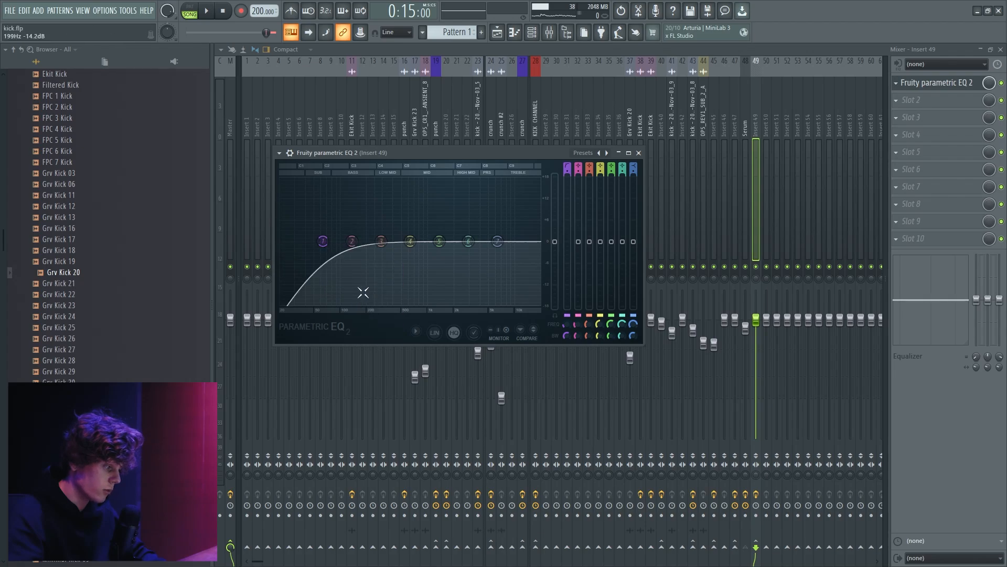
pyautogui.rightClick(323, 241)
pyautogui.click(369, 308)
pyautogui.moveTo(323, 241); pyautogui.dragTo(279, 241)
# Automate the Insert 49 EQ's band 1 frequency, holding about 16% until bar 14 before dropping to minimum, and play it.
pyautogui.rightClick(574, 329)
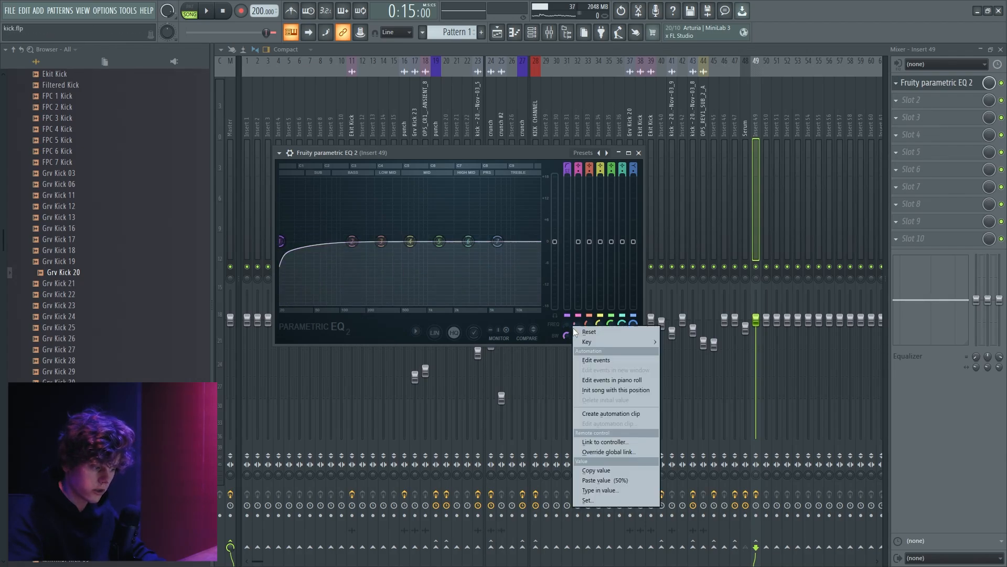
pyautogui.click(597, 414)
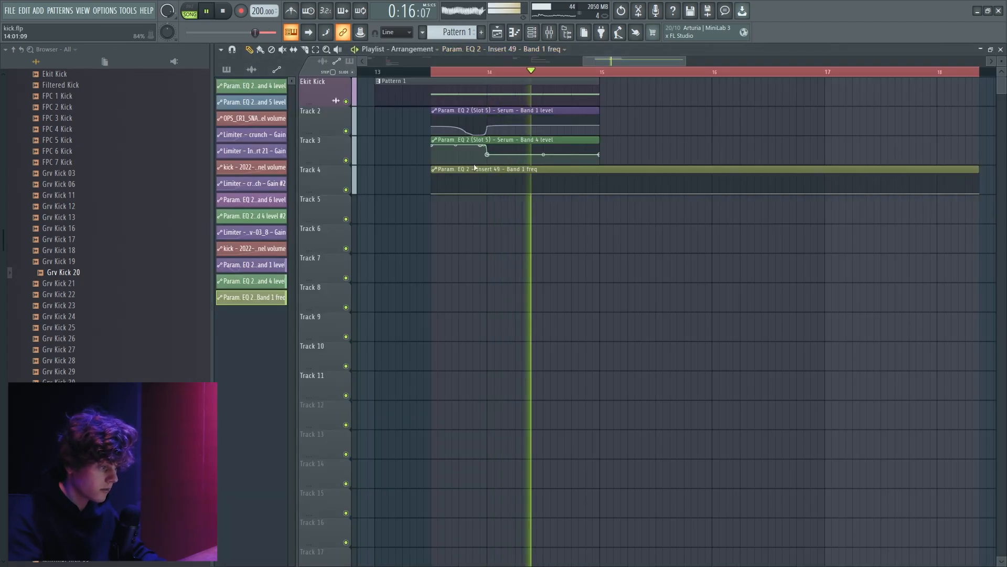
pyautogui.moveTo(434, 194); pyautogui.dragTo(469, 190)
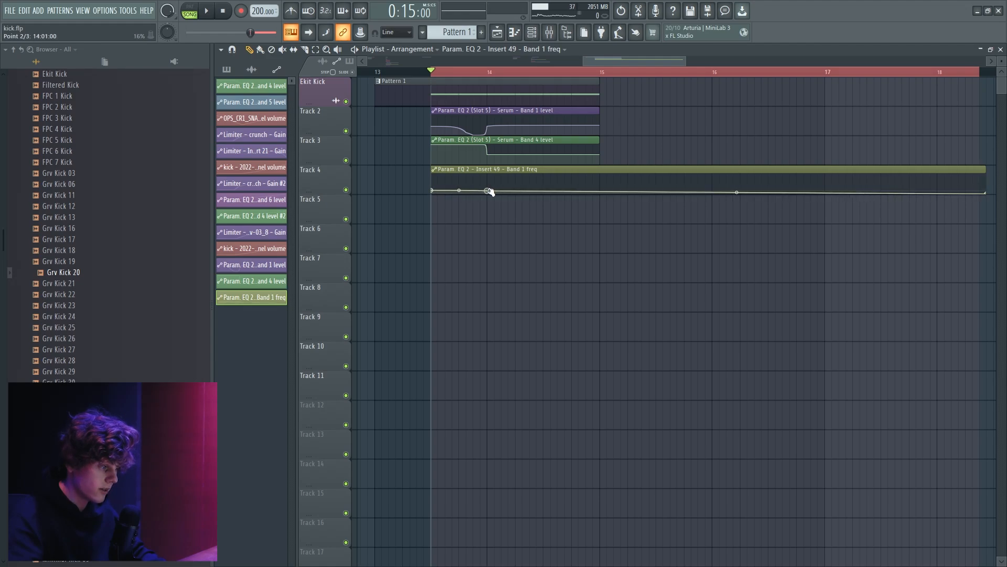
pyautogui.rightClick(514, 192)
pyautogui.press('space')
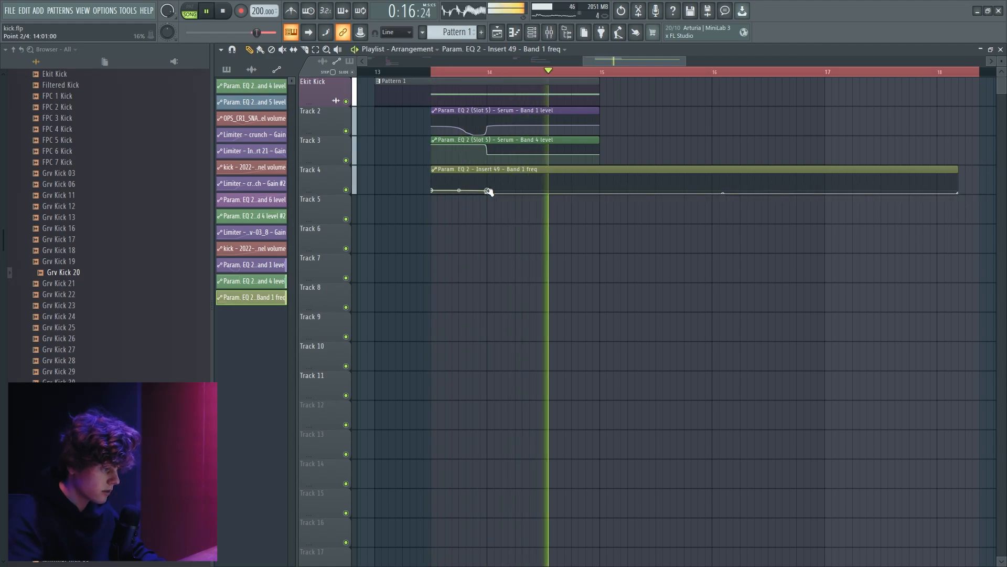
pyautogui.press('space')
# Add one-bar Pattern 1 copies at bars 15, 16 and 17 on the Ekit Kick track.
pyautogui.scroll(-3, 505, 110)
pyautogui.moveTo(494, 93); pyautogui.dragTo(562, 94)
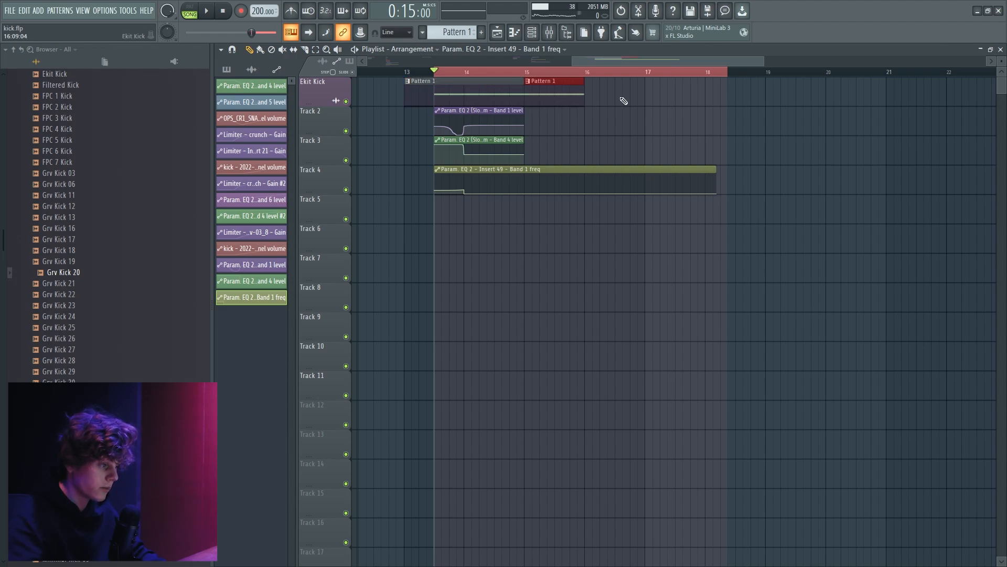
pyautogui.moveTo(558, 99); pyautogui.dragTo(678, 96)
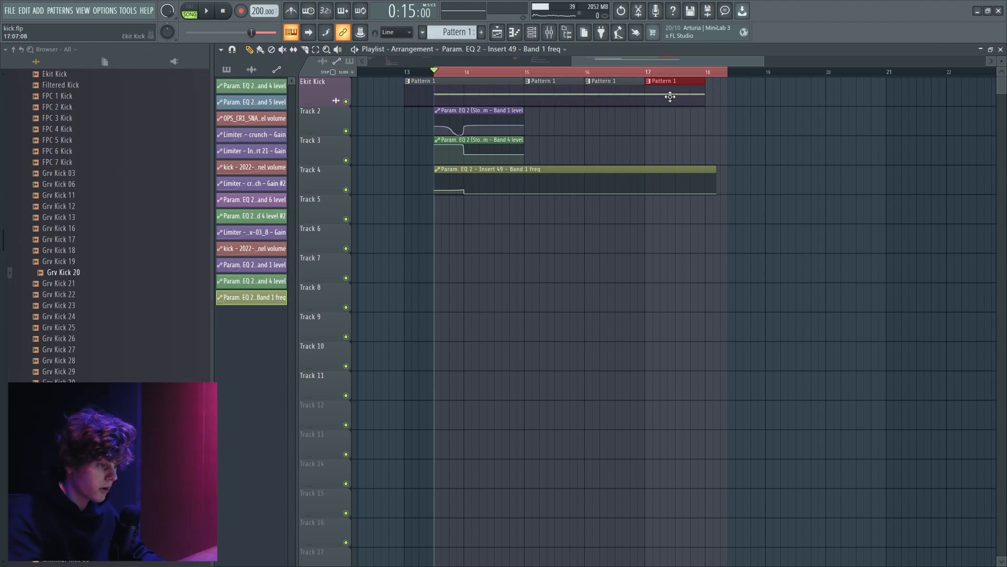
# Try extending the band 1 and band 4 level clips to bar 18, with an extra band 4 point at bar 16.
pyautogui.moveTo(520, 125); pyautogui.dragTo(697, 146)
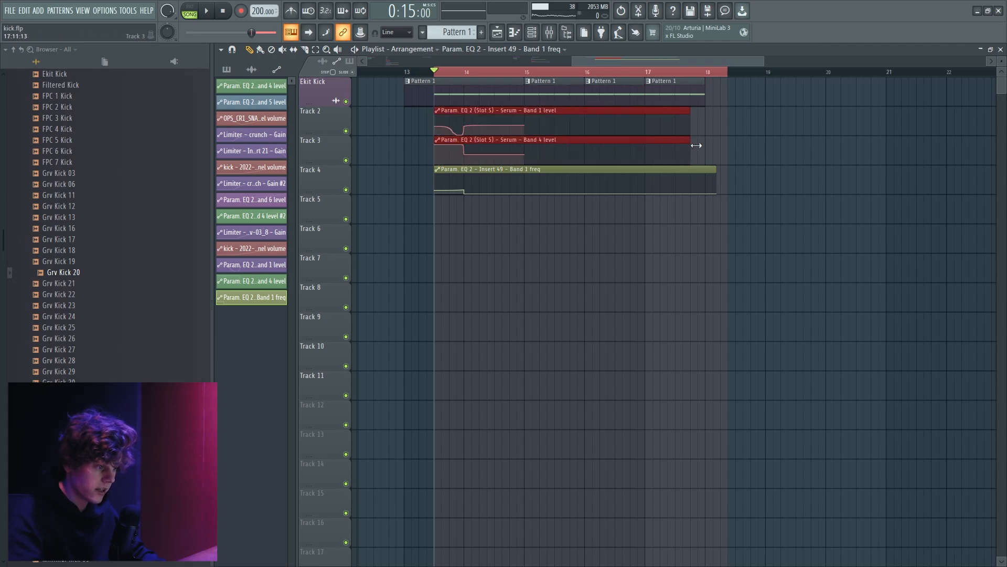
pyautogui.click(585, 155)
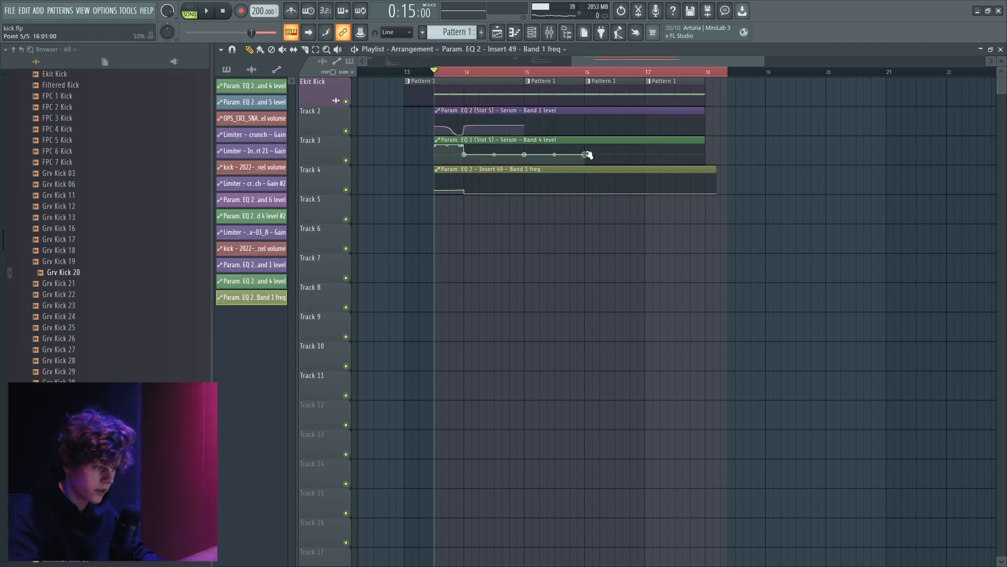
pyautogui.rightClick(586, 152)
pyautogui.click(603, 165)
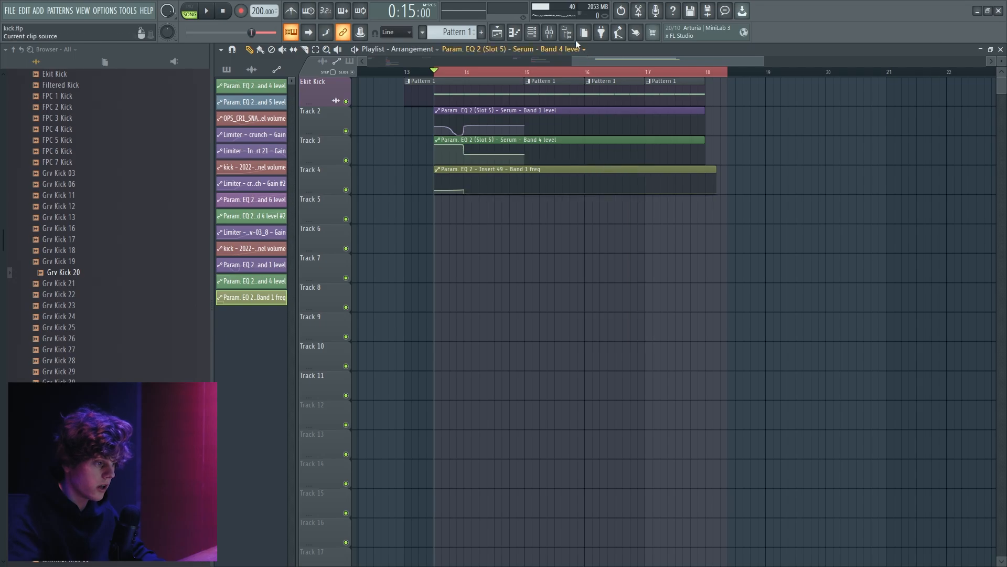
# Play the loop while examining the slot 4 EQ on the Serum insert.
pyautogui.click(549, 33)
pyautogui.click(925, 89)
pyautogui.click(756, 99)
pyautogui.press('Left')
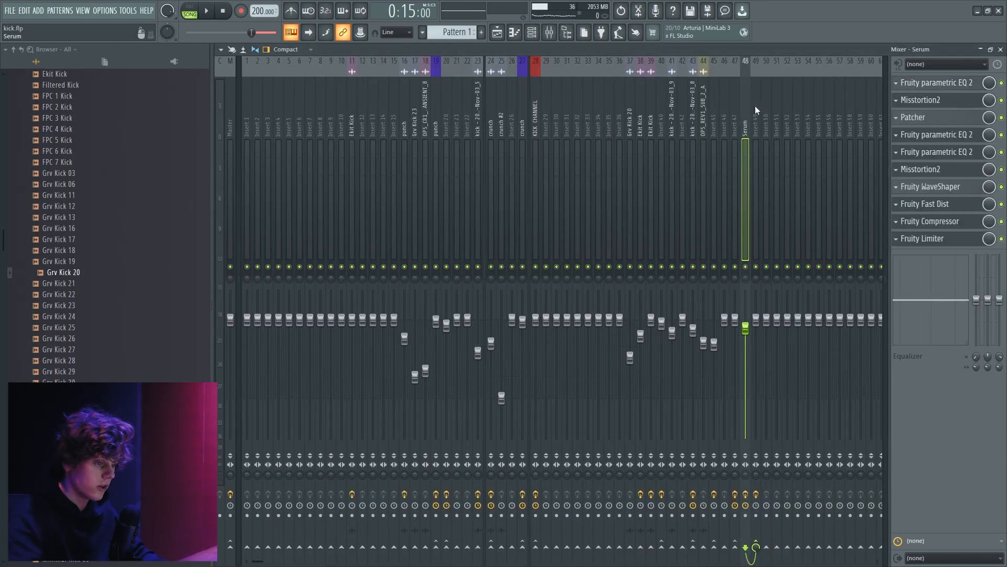
pyautogui.click(954, 145)
pyautogui.press('space')
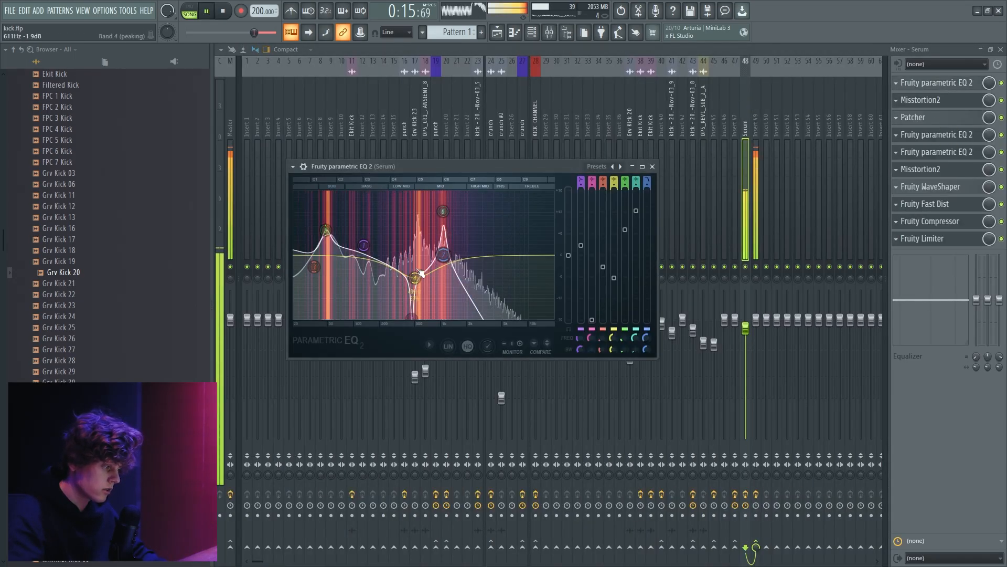
pyautogui.press('space')
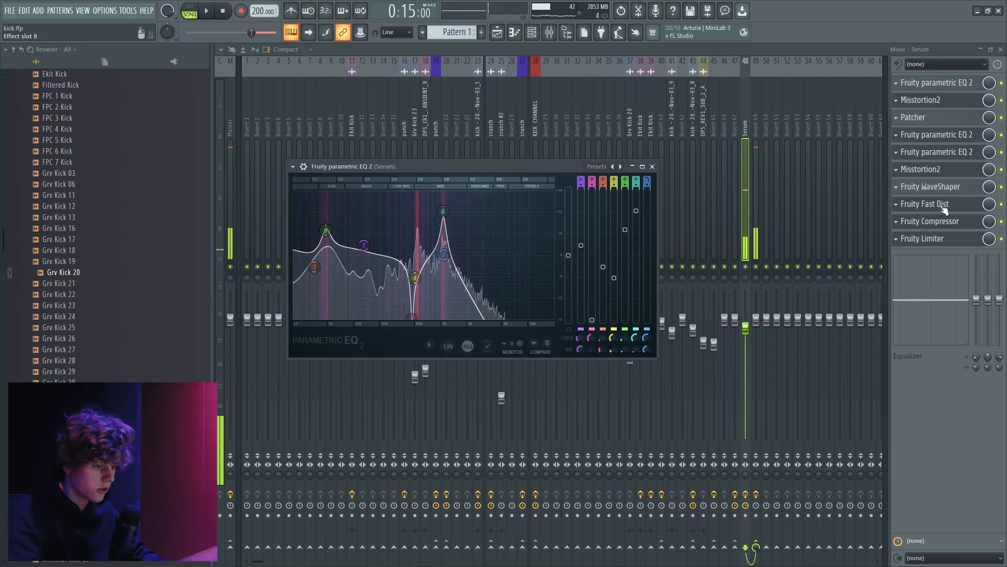
# Sweep band 6 of the Serum insert's slot 5 EQ during playback and leave it at about 498 Hz and 5.1 dB.
pyautogui.click(942, 186)
pyautogui.click(946, 154)
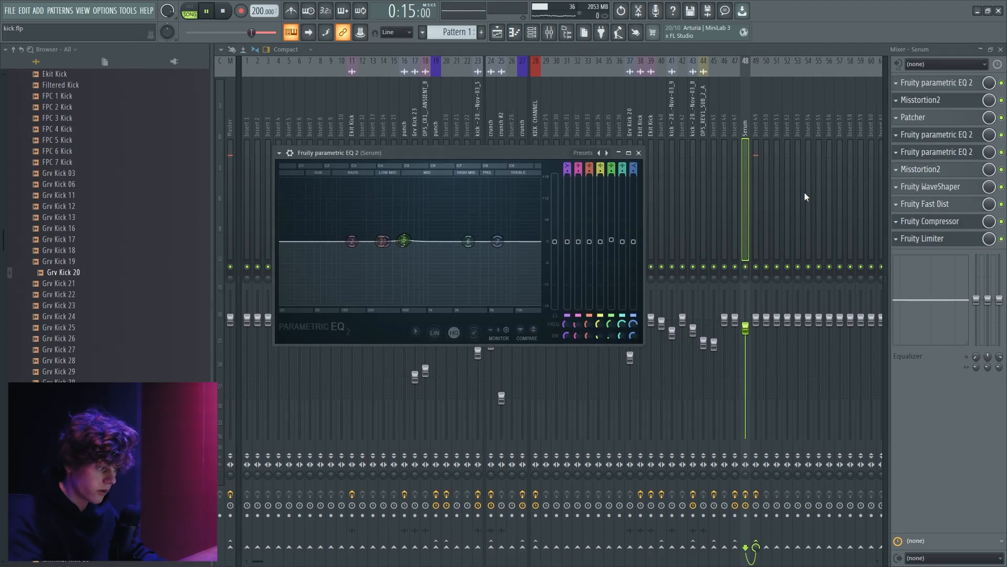
pyautogui.press('space')
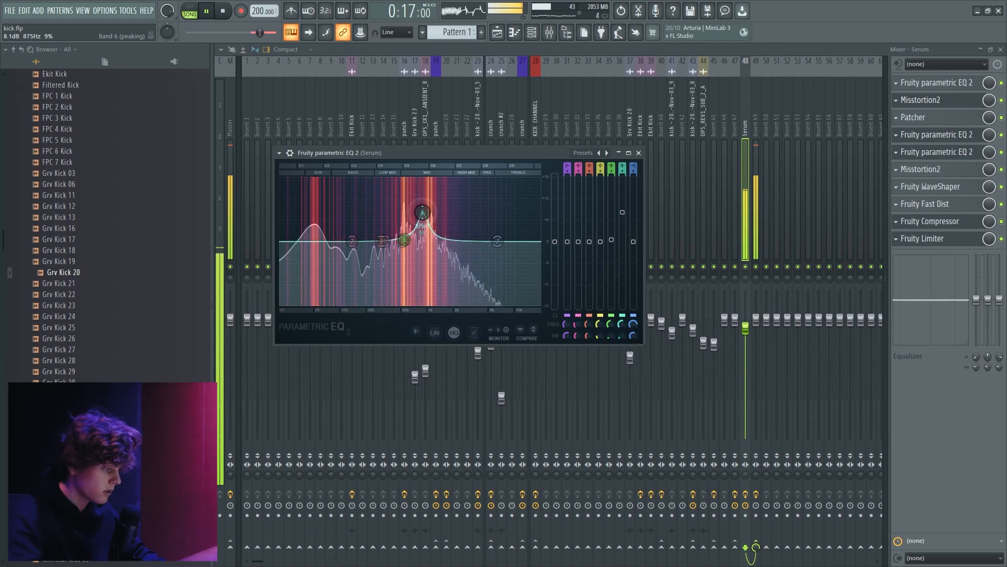
pyautogui.moveTo(431, 192); pyautogui.dragTo(427, 286)
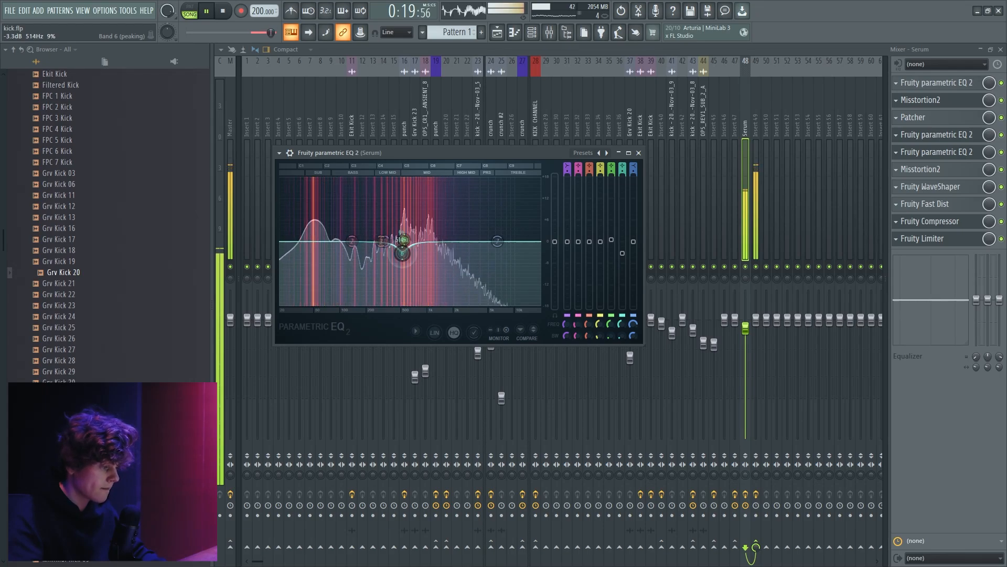
pyautogui.moveTo(403, 217)
pyautogui.mouseDown()
pyautogui.moveTo(402, 191)
pyautogui.moveTo(401, 224)
pyautogui.mouseUp()
pyautogui.press('space')
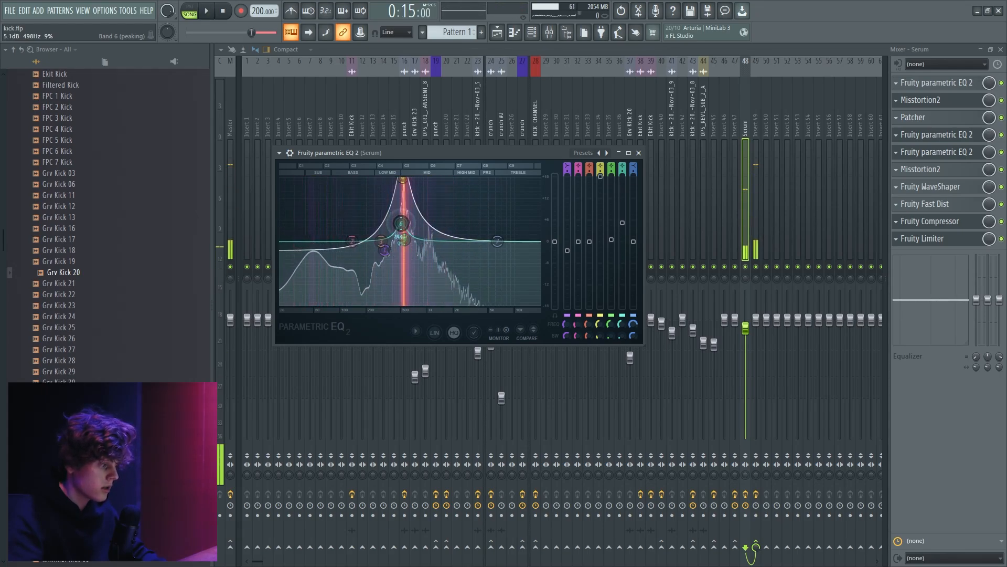
# Reset the slot 5 EQ's band 6 level, create an automation clip for it and return to the playlist.
pyautogui.rightClick(623, 243)
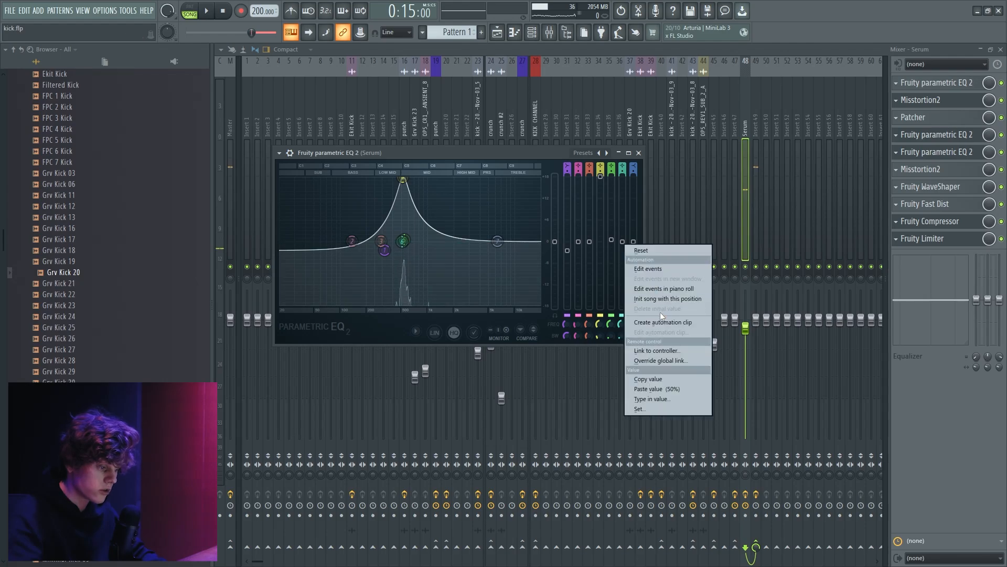
pyautogui.click(651, 314)
pyautogui.click(497, 34)
# Shorten the automation clips on Tracks 2 to 4 to about bar 15 and copy all three to half a bar before bar 18.
pyautogui.scroll(-4, 569, 120)
pyautogui.moveTo(659, 90); pyautogui.dragTo(575, 103)
pyautogui.scroll(3, 575, 103)
pyautogui.moveTo(672, 162)
pyautogui.mouseDown()
pyautogui.moveTo(676, 130)
pyautogui.moveTo(528, 116)
pyautogui.mouseUp()
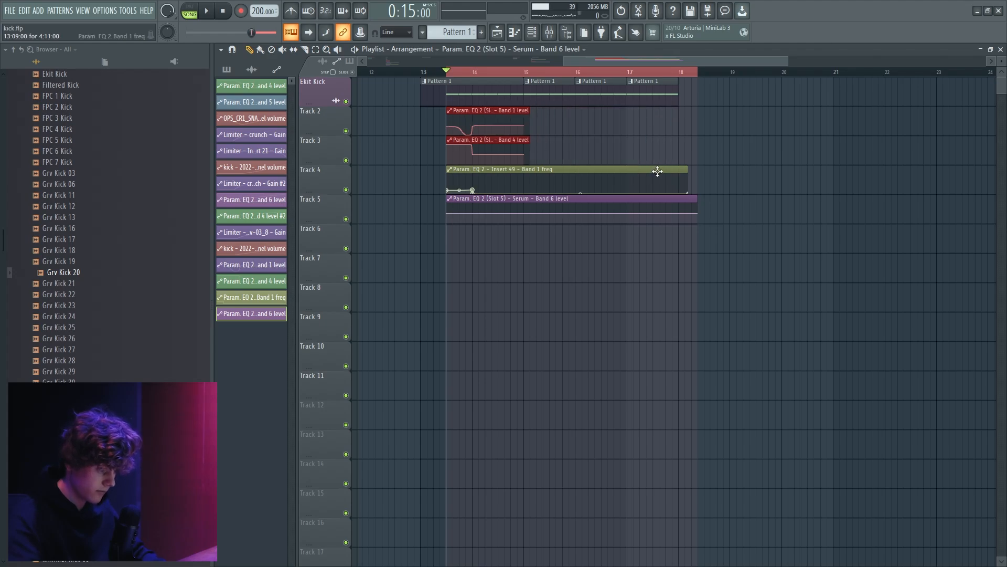
pyautogui.moveTo(689, 172)
pyautogui.mouseDown()
pyautogui.moveTo(526, 170)
pyautogui.moveTo(473, 118)
pyautogui.moveTo(691, 117)
pyautogui.moveTo(675, 118)
pyautogui.moveTo(675, 169)
pyautogui.mouseUp()
pyautogui.click(687, 119)
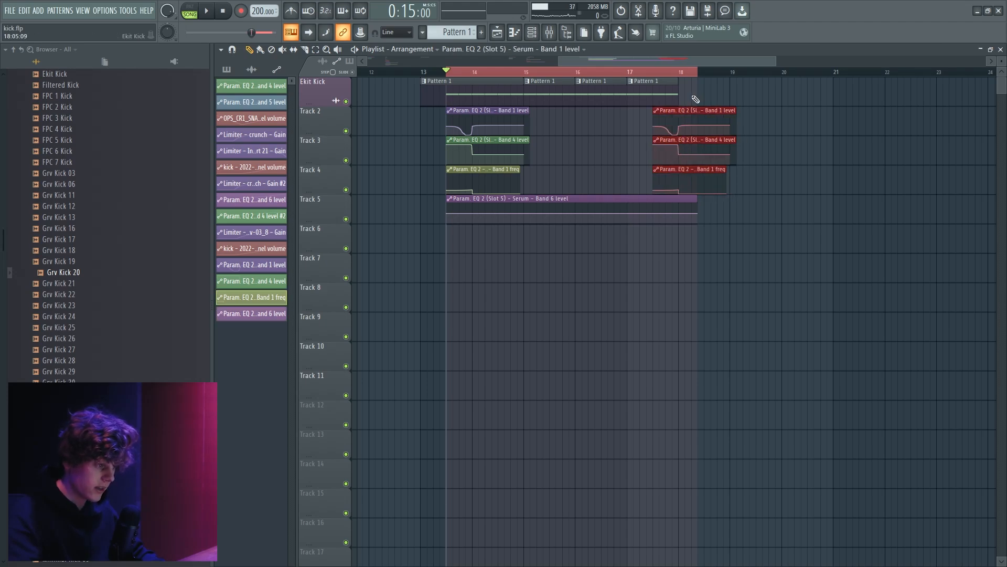
# Extend the loop region past bar 22 and duplicate the Pattern 1 bars up to bar 22, keeping the first clip's half-bar lead-in.
pyautogui.scroll(-3, 694, 95)
pyautogui.moveTo(696, 73); pyautogui.dragTo(819, 84)
pyautogui.scroll(2, 705, 99)
pyautogui.moveTo(735, 100); pyautogui.dragTo(580, 93)
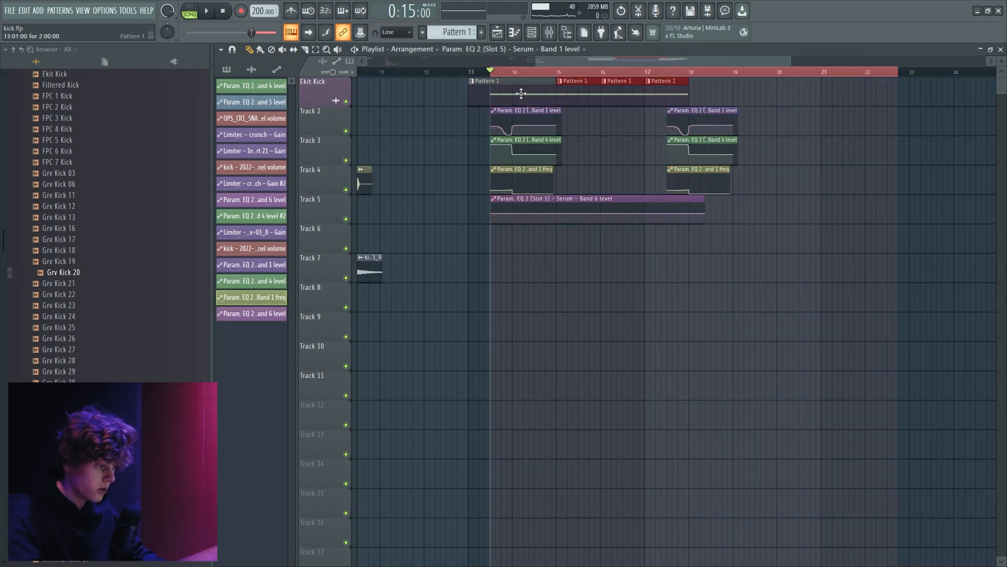
pyautogui.moveTo(468, 96); pyautogui.dragTo(497, 95)
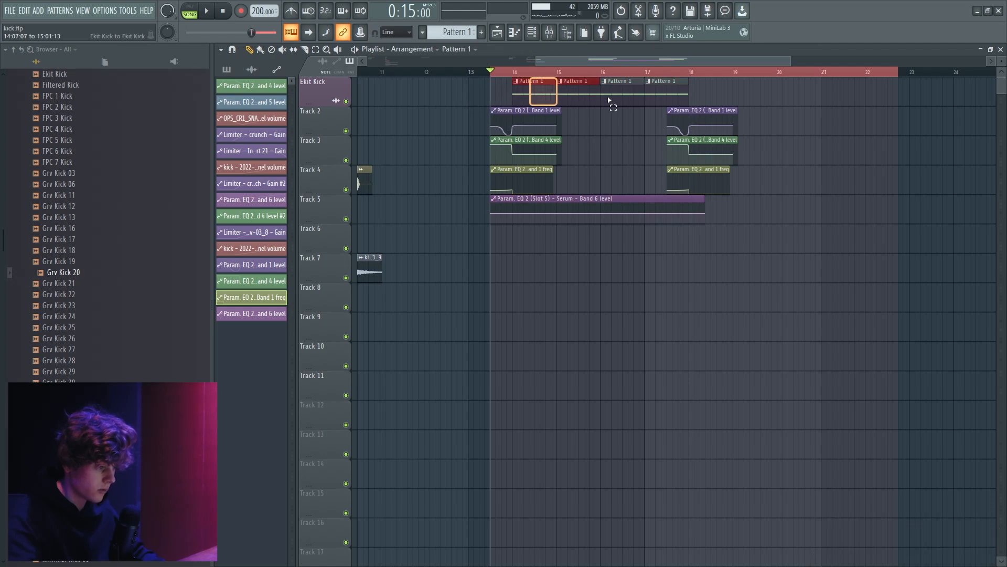
pyautogui.hotkey('ctrl', 'b')
pyautogui.click(512, 93)
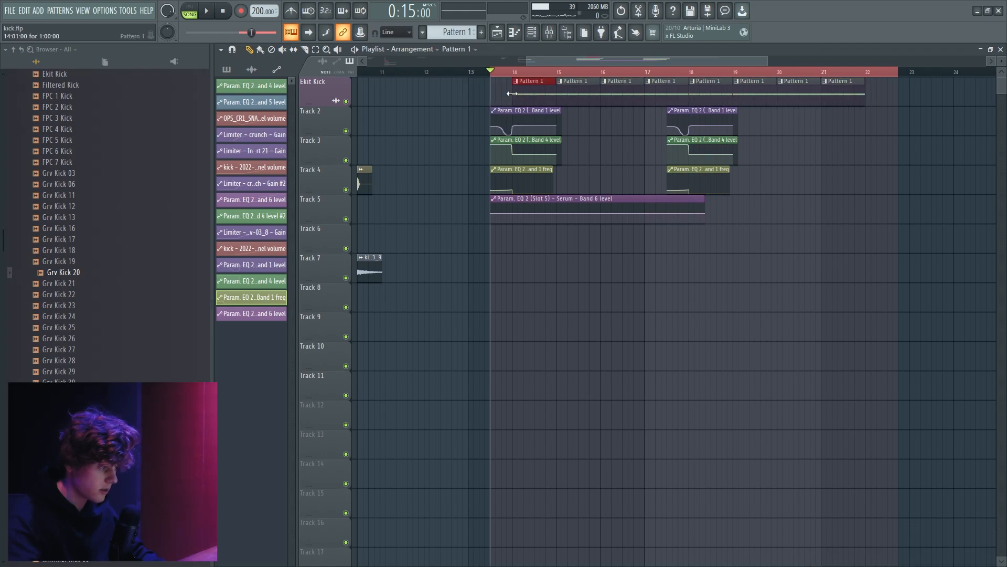
# Extend the band 6 level automation to bar 22, step it up to about 66% from bar 18, and play the arrangement.
pyautogui.scroll(2, 851, 163)
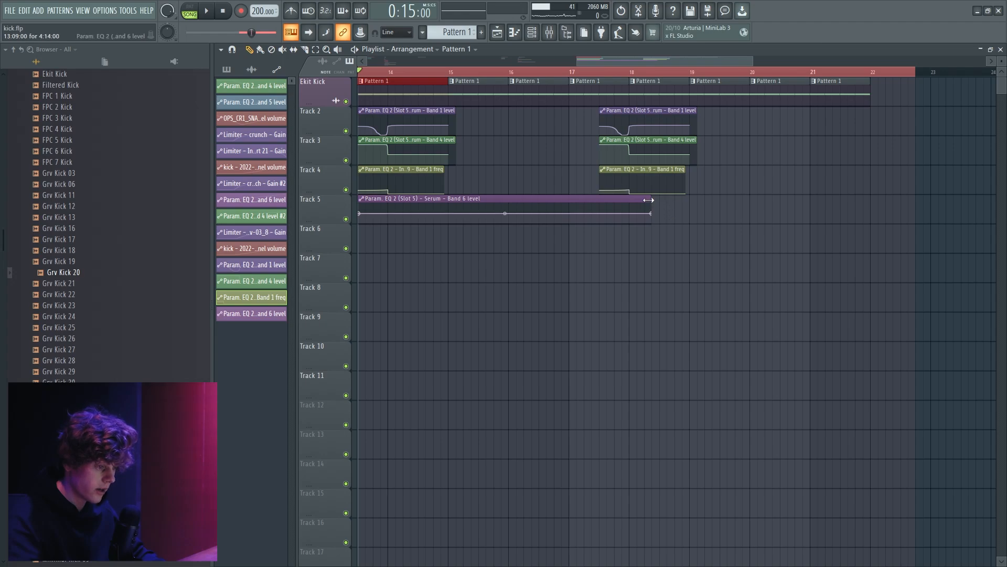
pyautogui.moveTo(649, 200); pyautogui.dragTo(873, 208)
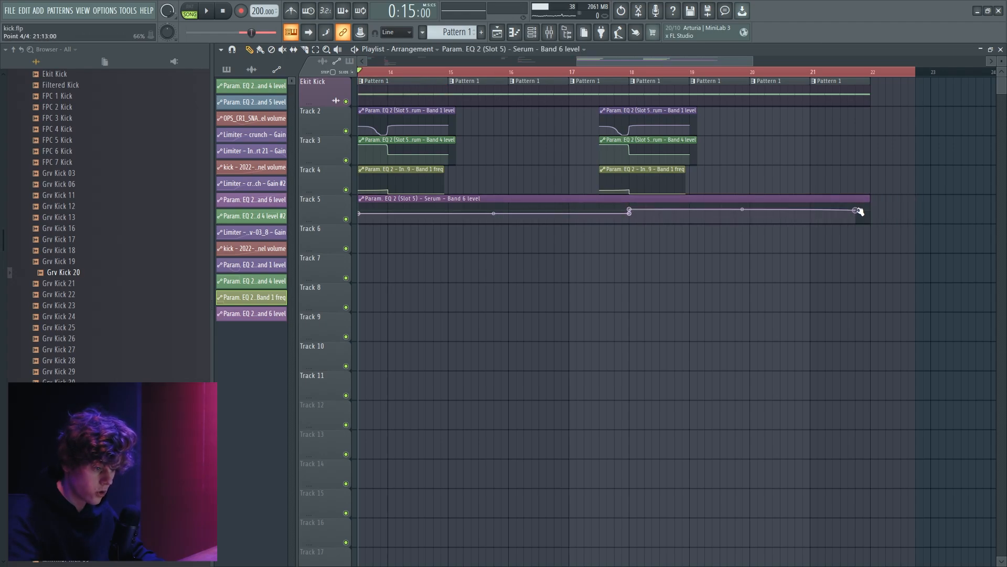
pyautogui.scroll(-2, 730, 209)
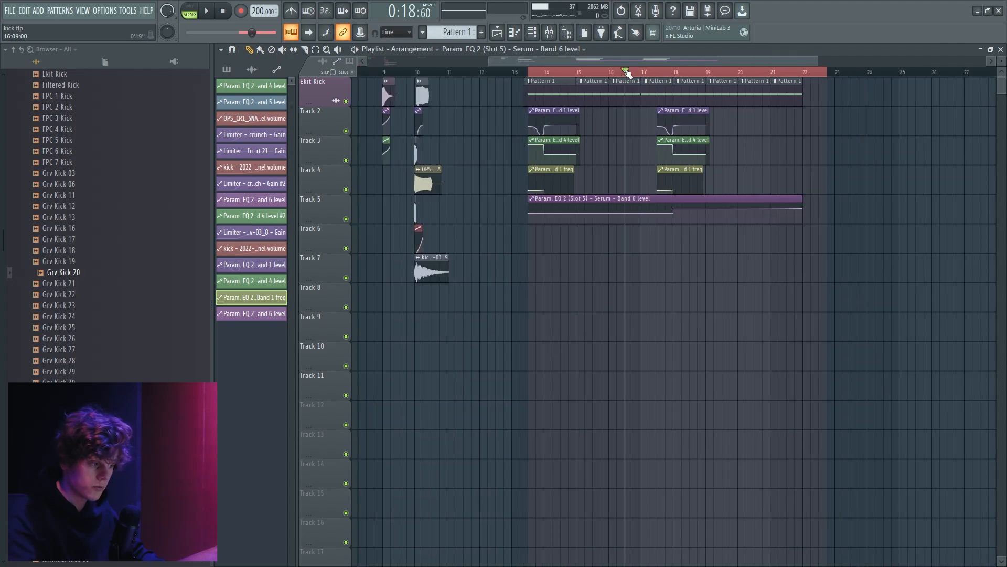
pyautogui.press('space')
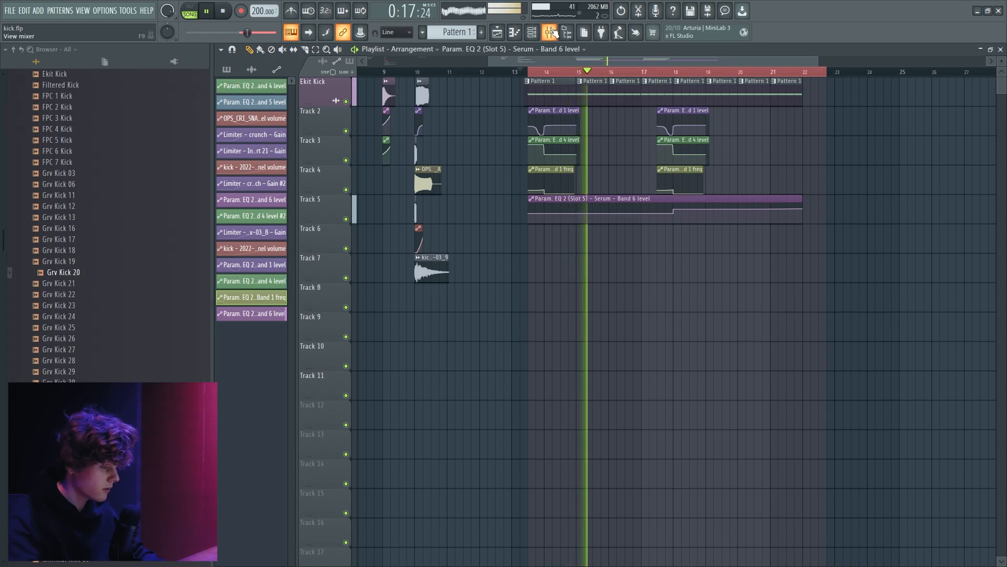
# Raise the band 6 level automation further from bar 18 and level its end point at bar 22 to match.
pyautogui.scroll(2, 735, 120)
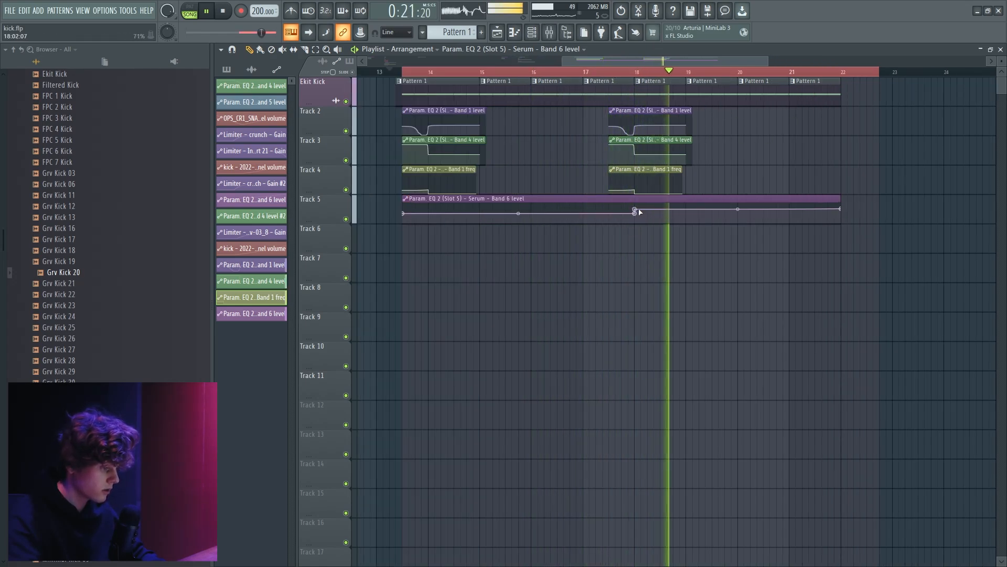
pyautogui.moveTo(636, 209); pyautogui.dragTo(635, 208)
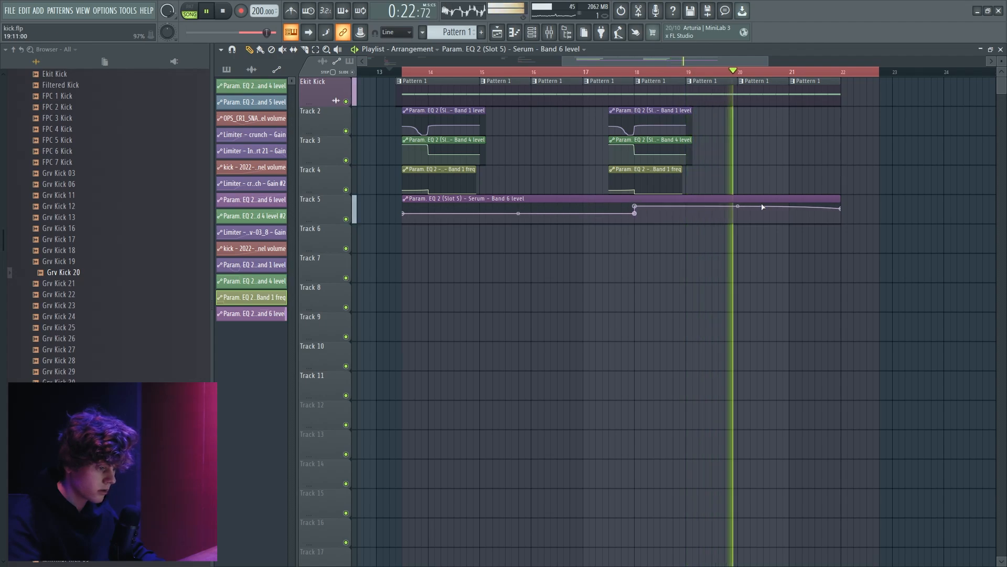
pyautogui.click(842, 210)
pyautogui.rightClick(843, 211)
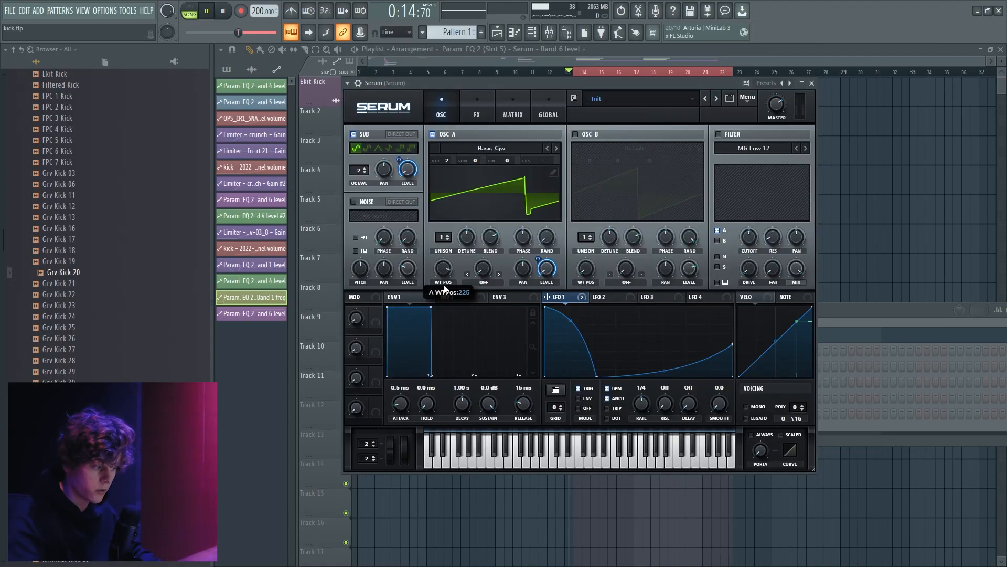
# Lower oscillator A's wavetable position in Serum, play the sound and return to the playlist.
pyautogui.moveTo(444, 288); pyautogui.dragTo(429, 310)
pyautogui.press('space')
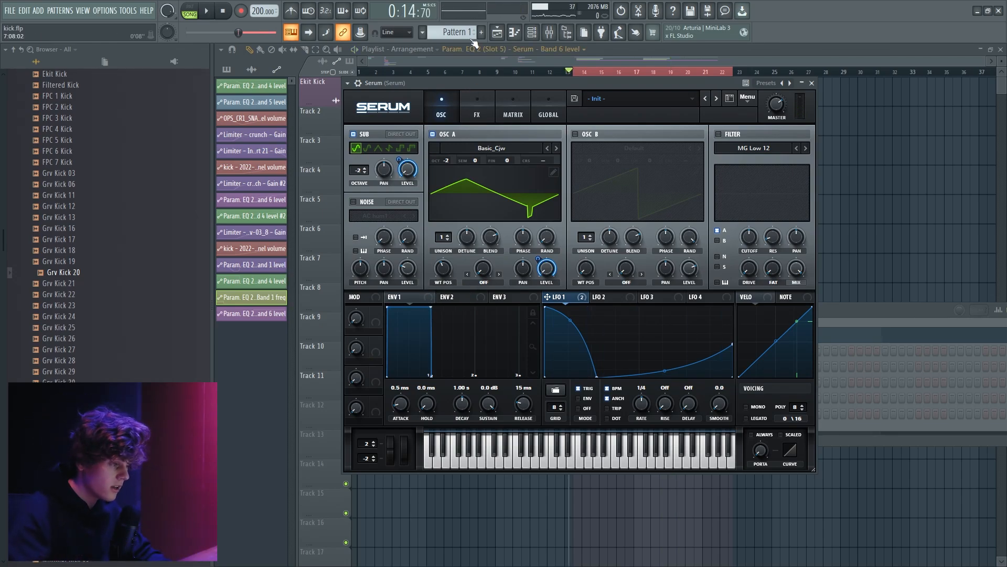
pyautogui.click(622, 62)
# Audition the earlier kicks at bar 4 and bar 10 in the playlist.
pyautogui.moveTo(533, 72); pyautogui.dragTo(412, 76)
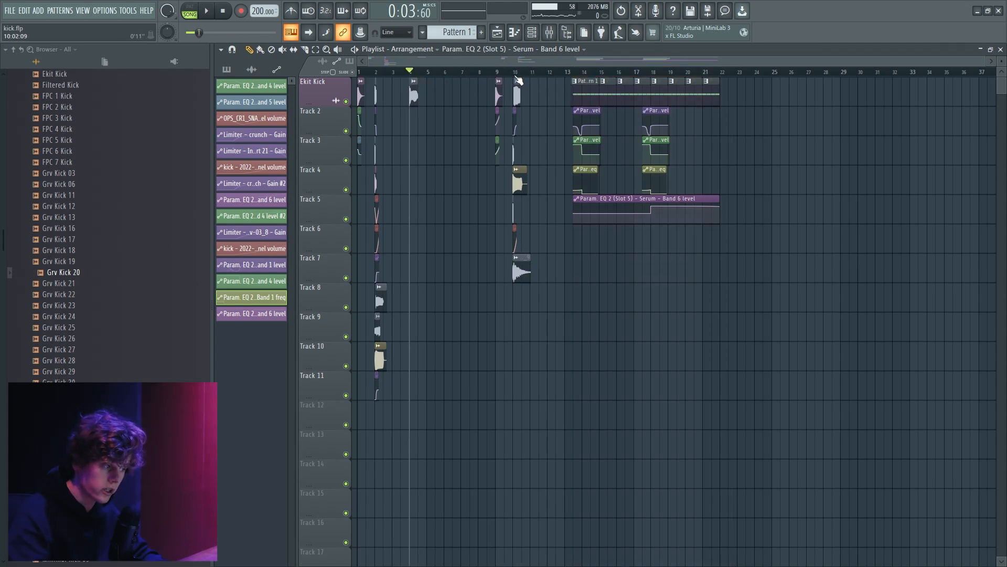
pyautogui.press('space')
pyautogui.click(517, 73)
pyautogui.press('space')
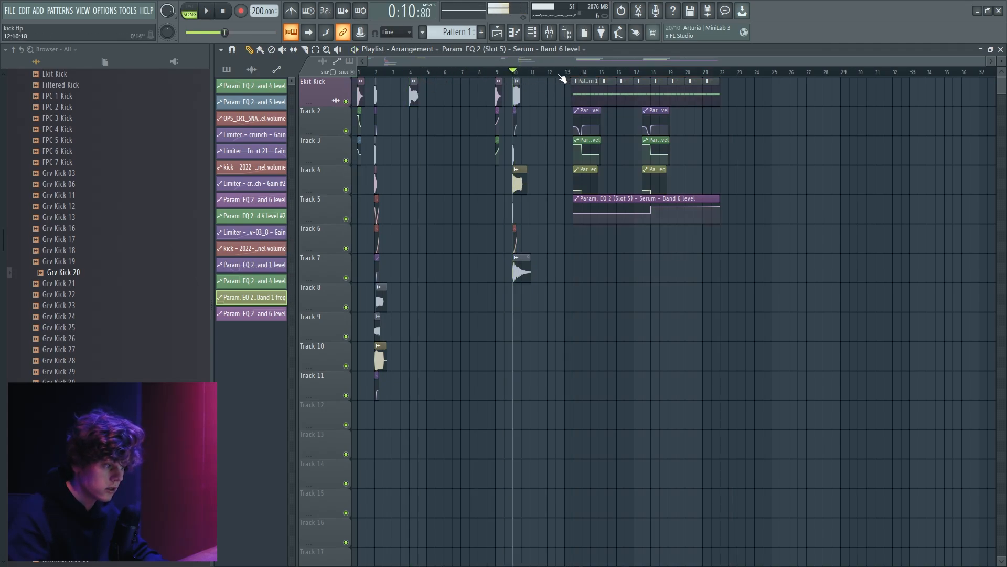
# Play the layered Ekit Kick from the start of bar 1 and check the mixer inserts for Ekit Kick and insert 45.
pyautogui.scroll(4, 656, 82)
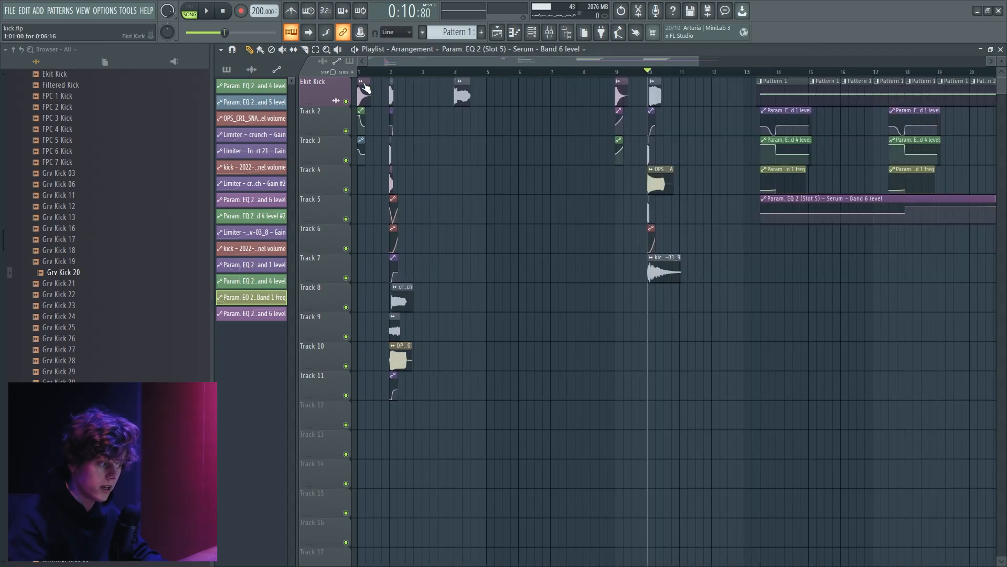
pyautogui.scroll(8, 337, 111)
pyautogui.click(411, 77)
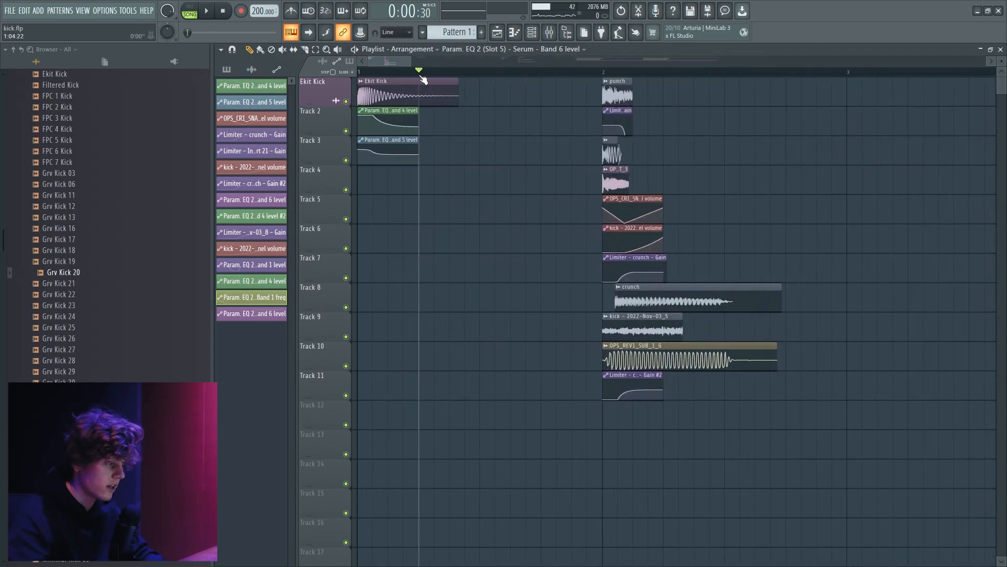
pyautogui.moveTo(421, 77); pyautogui.dragTo(358, 75)
pyautogui.press('space')
pyautogui.click(549, 32)
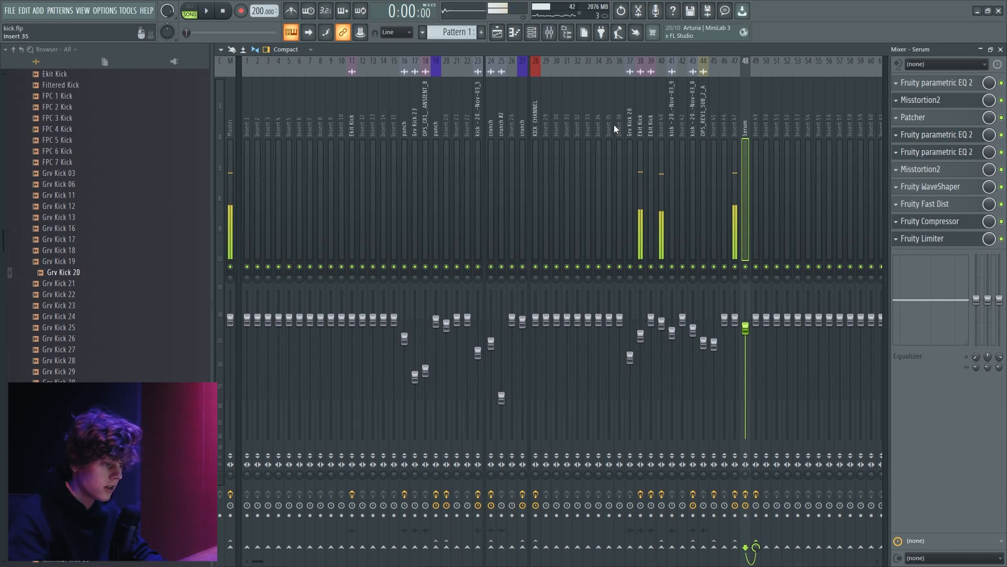
pyautogui.click(641, 136)
pyautogui.click(714, 134)
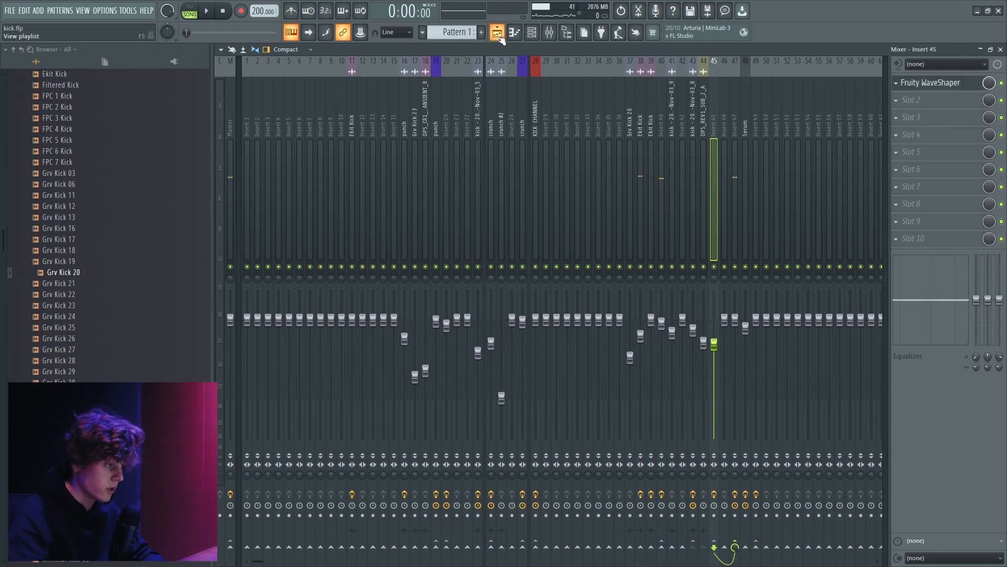
# Route the first Ekit Kick sample to empty mixer insert 7 and set the project tempo to 150 BPM.
pyautogui.click(497, 34)
pyautogui.doubleClick(427, 93)
pyautogui.press('space')
pyautogui.click(549, 32)
pyautogui.press('space')
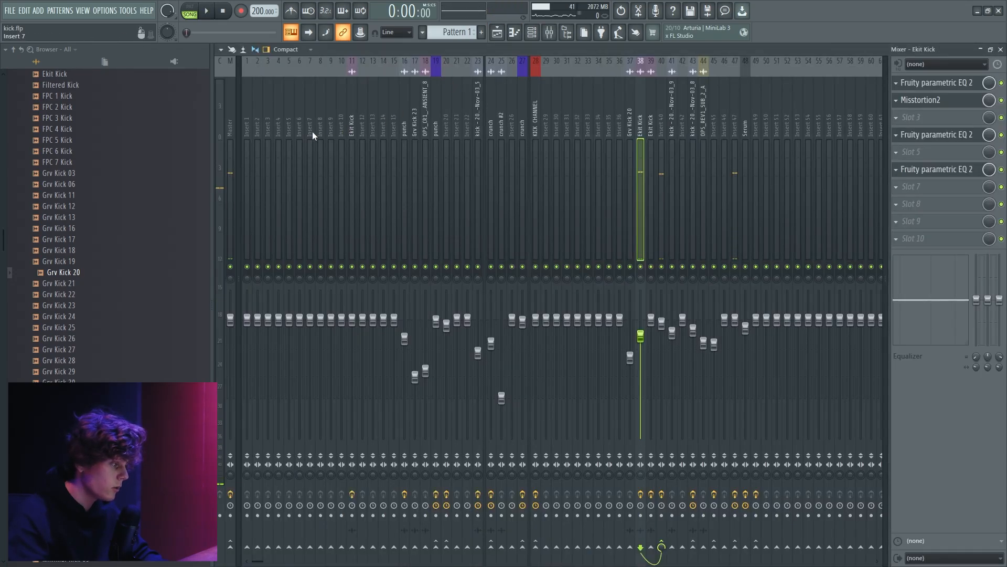
pyautogui.rightClick(312, 131)
pyautogui.moveTo(433, 175)
pyautogui.click(498, 176)
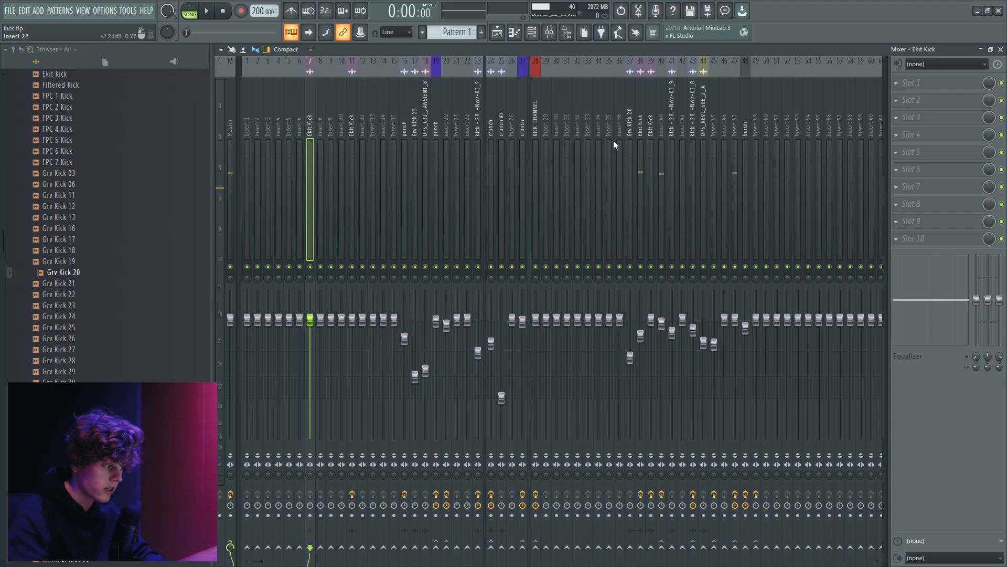
pyautogui.click(928, 96)
pyautogui.click(258, 9)
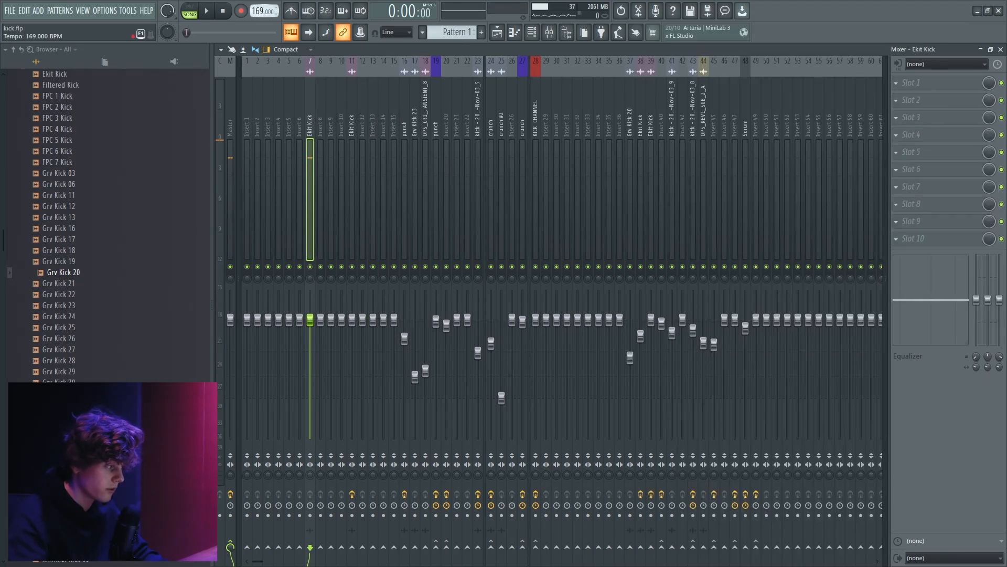
# Load Fruity parametric EQ 2 in slots 1, 4 and 7 and Misstortion2 in slots 2, 5 and 8 of the Ekit Kick insert.
pyautogui.click(969, 83)
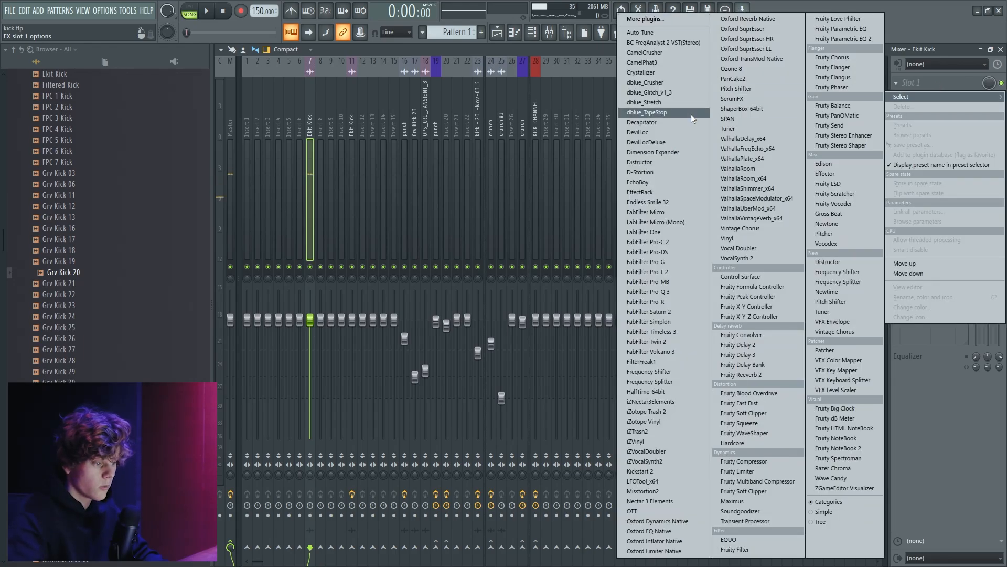
pyautogui.click(845, 39)
pyautogui.click(926, 102)
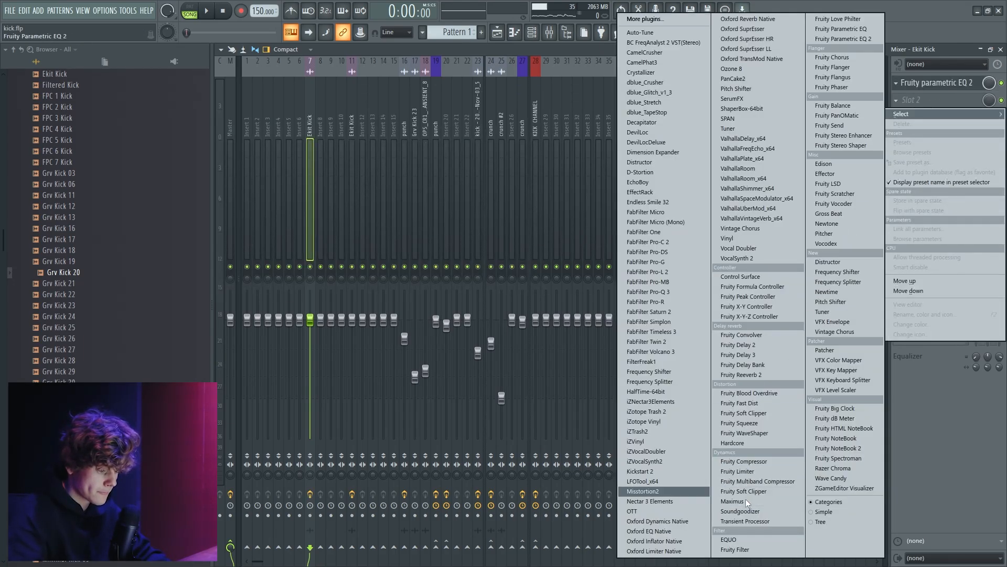
pyautogui.click(673, 493)
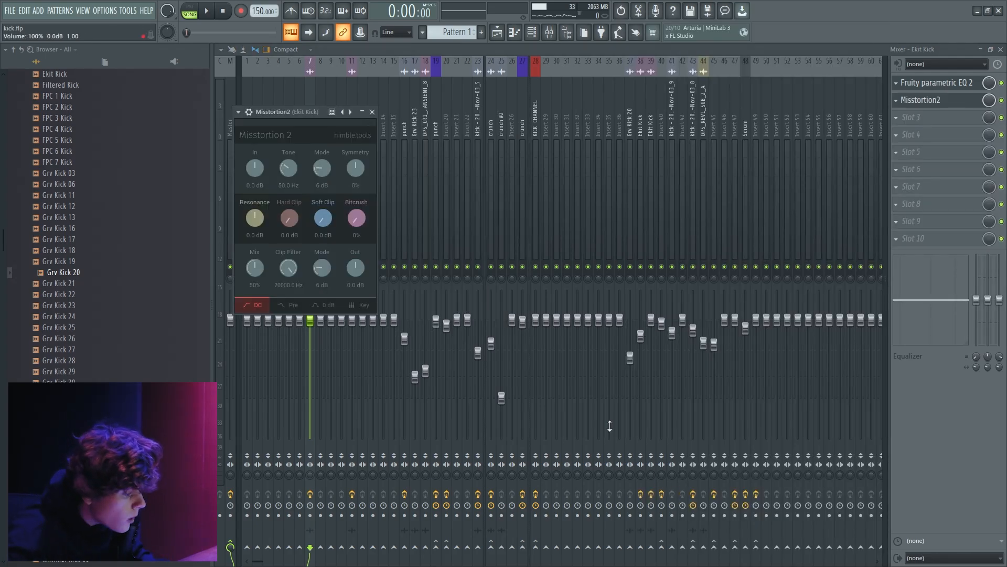
pyautogui.click(914, 136)
pyautogui.click(840, 42)
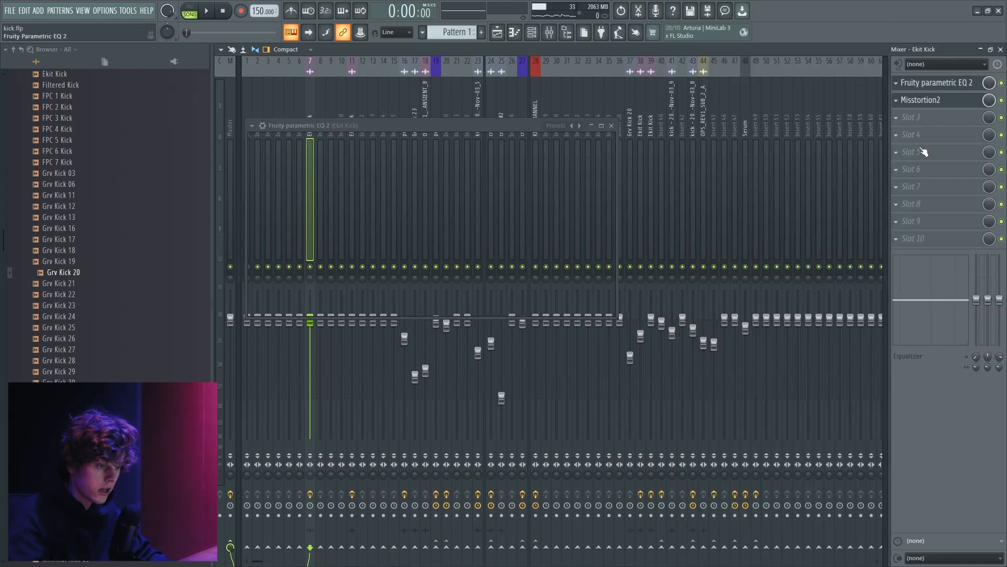
pyautogui.click(912, 152)
pyautogui.click(656, 491)
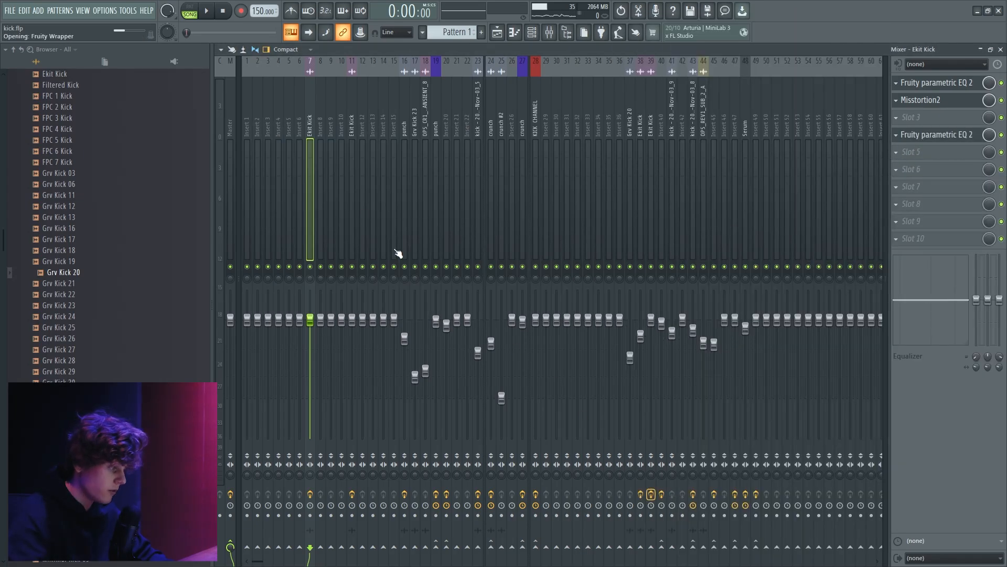
pyautogui.click(912, 189)
pyautogui.click(865, 42)
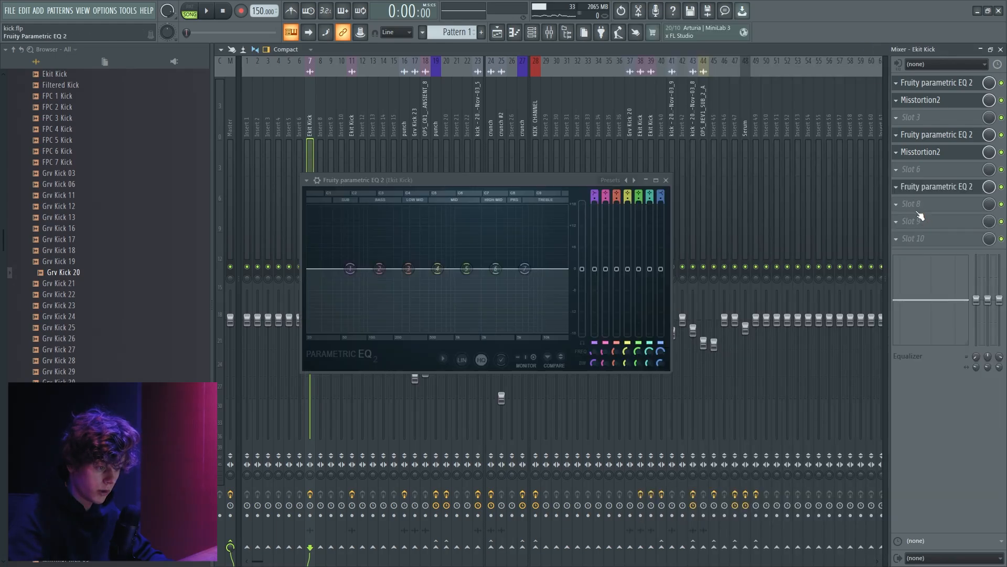
pyautogui.click(912, 204)
pyautogui.click(664, 491)
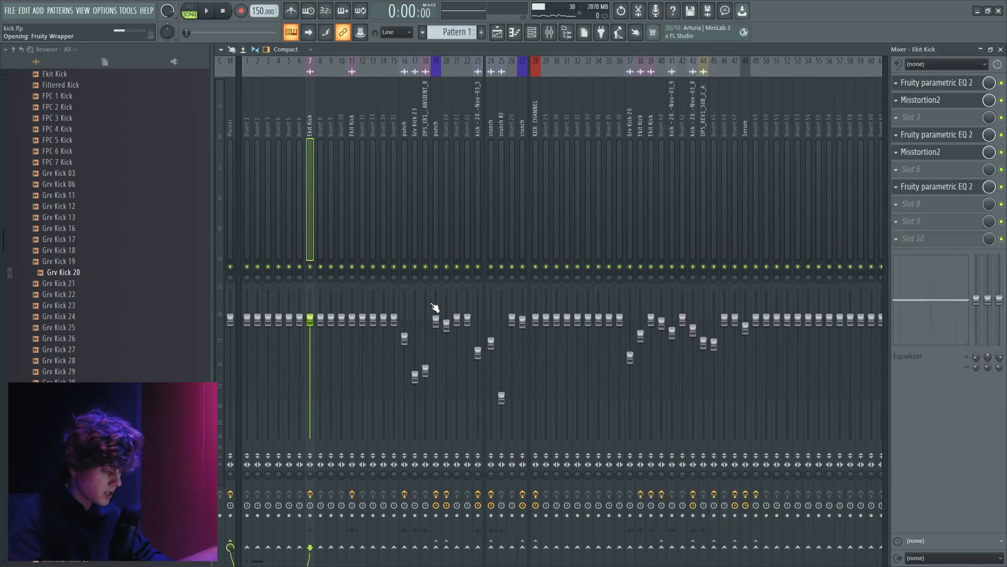
# In the slot 1 EQ, cut the low shelf to about -5.6 dB near 73 Hz and strongly boost band 2 in the low mids.
pyautogui.press('space')
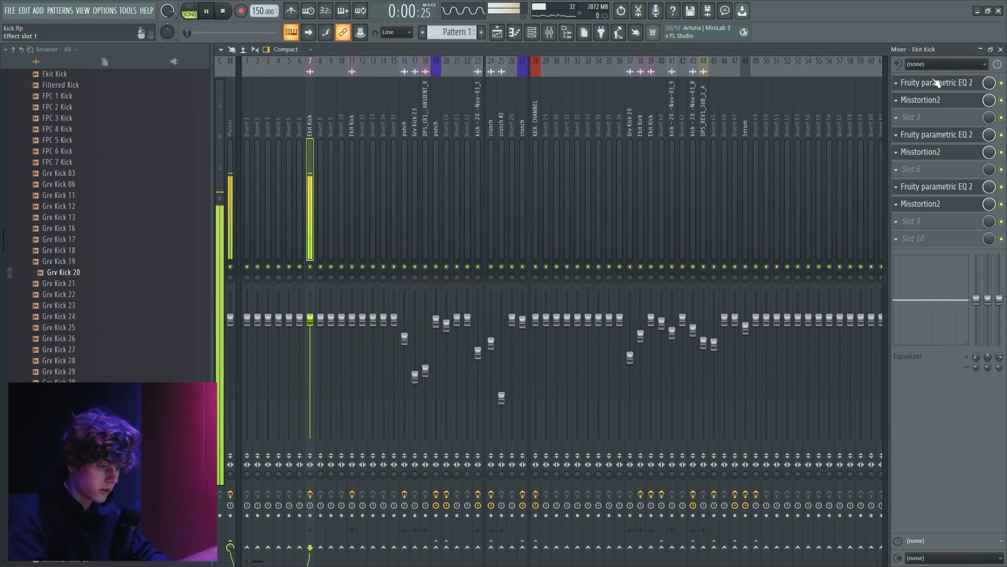
pyautogui.click(944, 82)
pyautogui.moveTo(275, 238); pyautogui.dragTo(278, 210)
pyautogui.moveTo(297, 187); pyautogui.dragTo(332, 139)
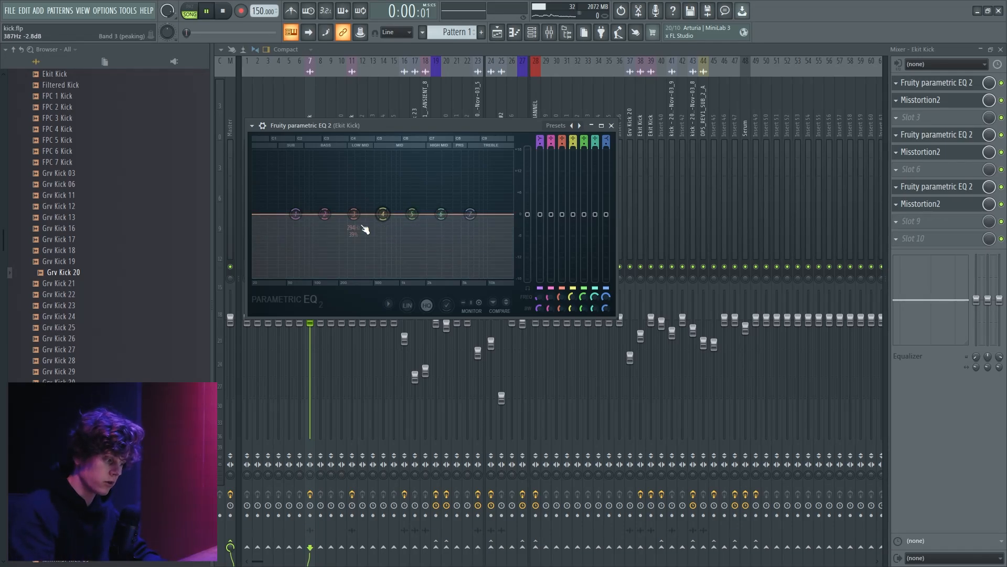
# In the slot 4 EQ, cut band 3 about 5.8 dB near 54 Hz and boost bands 4 and 5 in the mids during playback.
pyautogui.moveTo(365, 230); pyautogui.dragTo(290, 235)
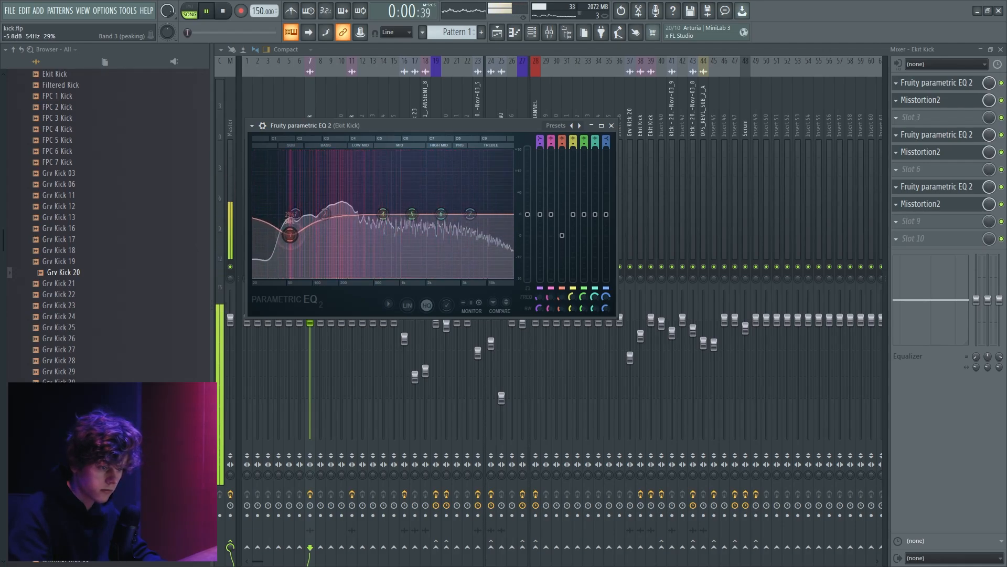
pyautogui.moveTo(382, 213); pyautogui.dragTo(400, 200)
pyautogui.press('space')
pyautogui.press('space')
pyautogui.moveTo(406, 177); pyautogui.dragTo(395, 199)
pyautogui.press('space')
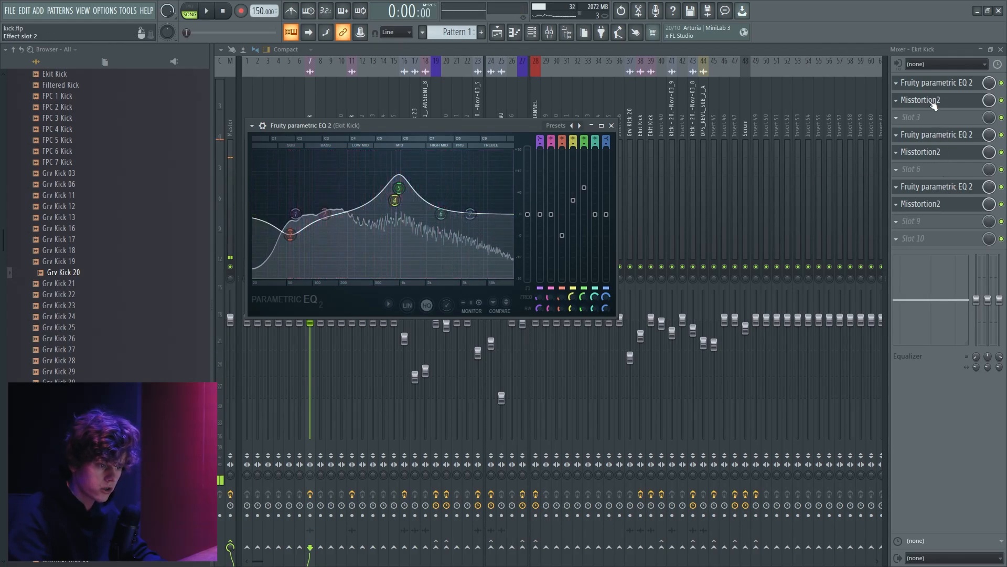
# Raise Hard Clip to about 32.6 dB on the slot 5 Misstortion2 and about 30.4 dB on the slot 2 Misstortion2.
pyautogui.click(930, 153)
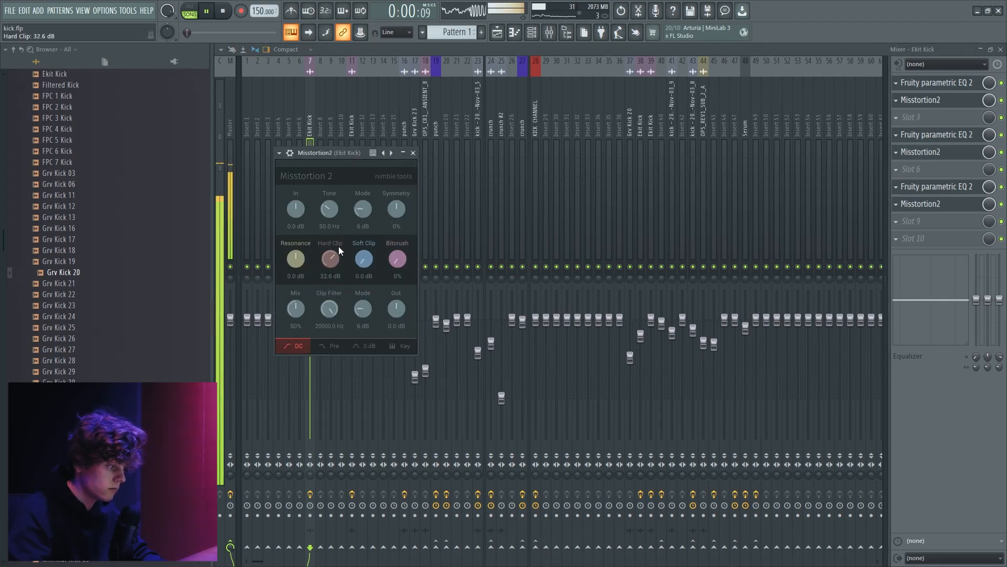
pyautogui.click(933, 100)
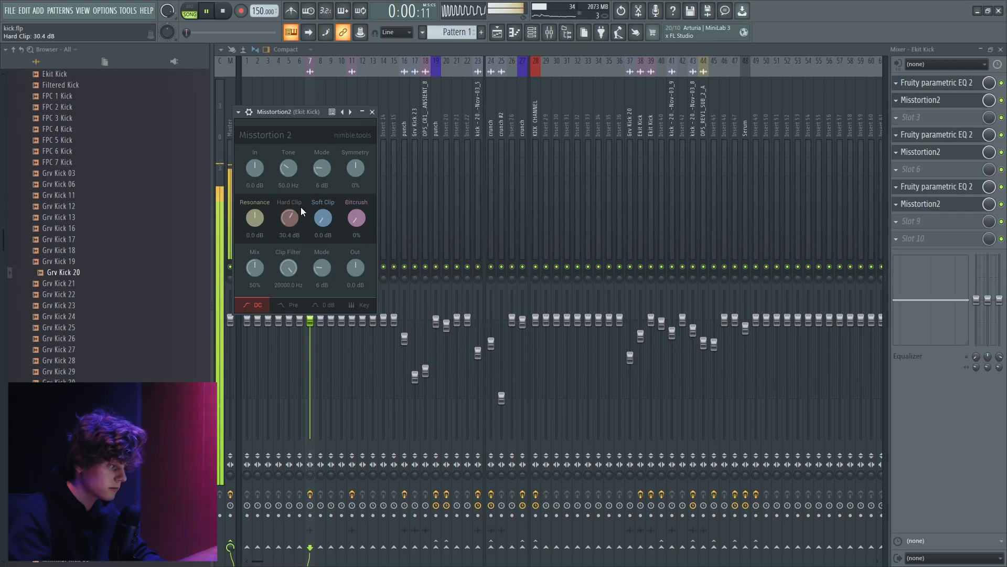
# In the slot 4 EQ, shift the band 4 and 5 boosts lower, lift band 2 slightly and ease band 3 to about -3.7 dB.
pyautogui.click(953, 137)
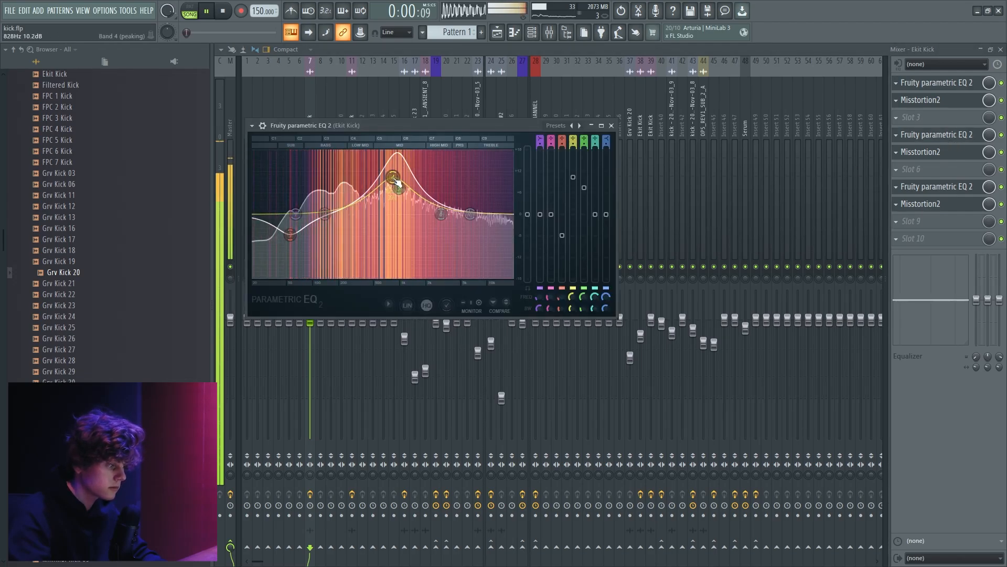
pyautogui.moveTo(367, 191)
pyautogui.mouseDown()
pyautogui.moveTo(371, 208)
pyautogui.moveTo(342, 200)
pyautogui.moveTo(353, 189)
pyautogui.moveTo(355, 205)
pyautogui.mouseUp()
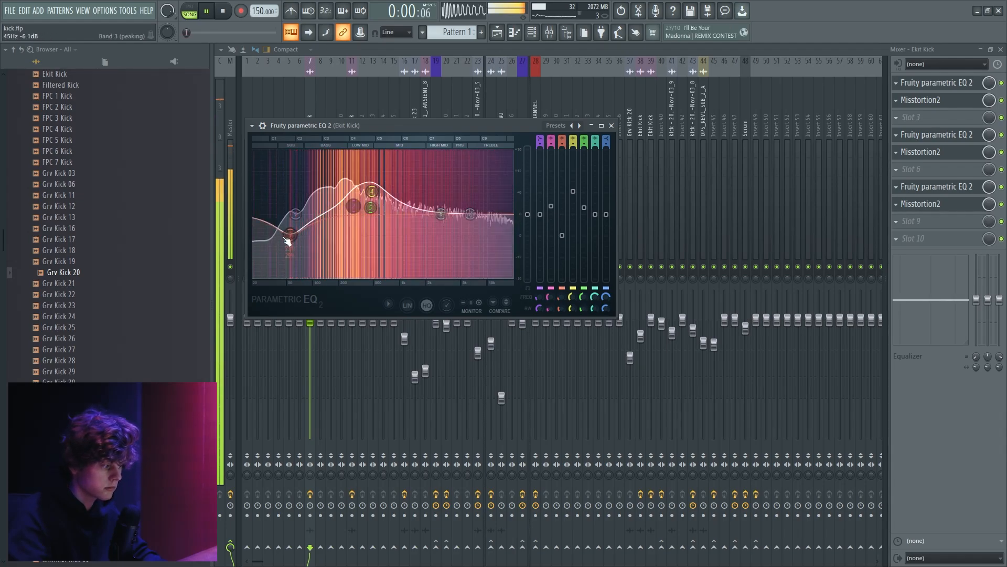
pyautogui.moveTo(296, 237); pyautogui.dragTo(296, 227)
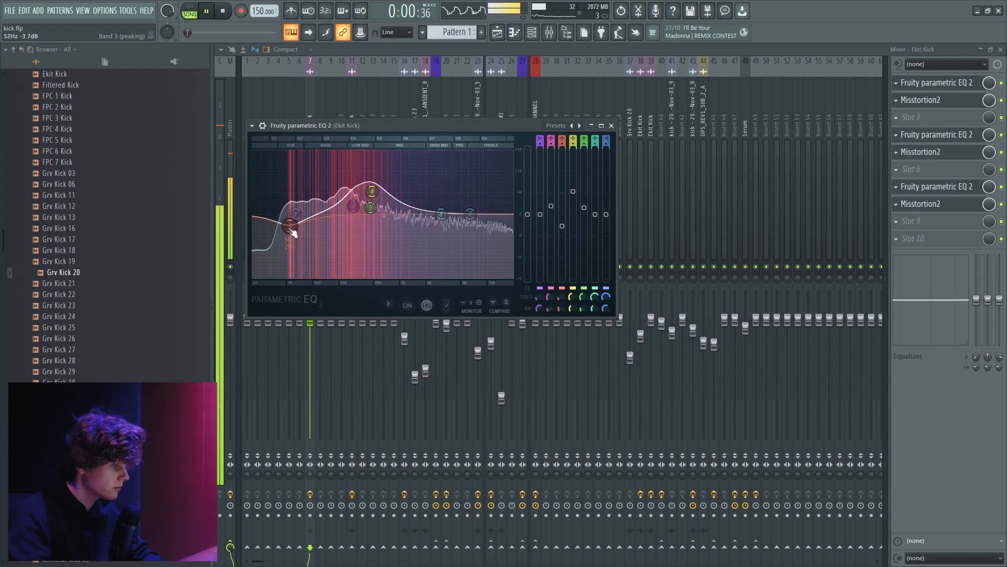
pyautogui.press('space')
# In the slot 1 EQ, deepen the low shelf cut and narrow the band 2 boost to about 11.4 dB near 392 Hz.
pyautogui.click(937, 83)
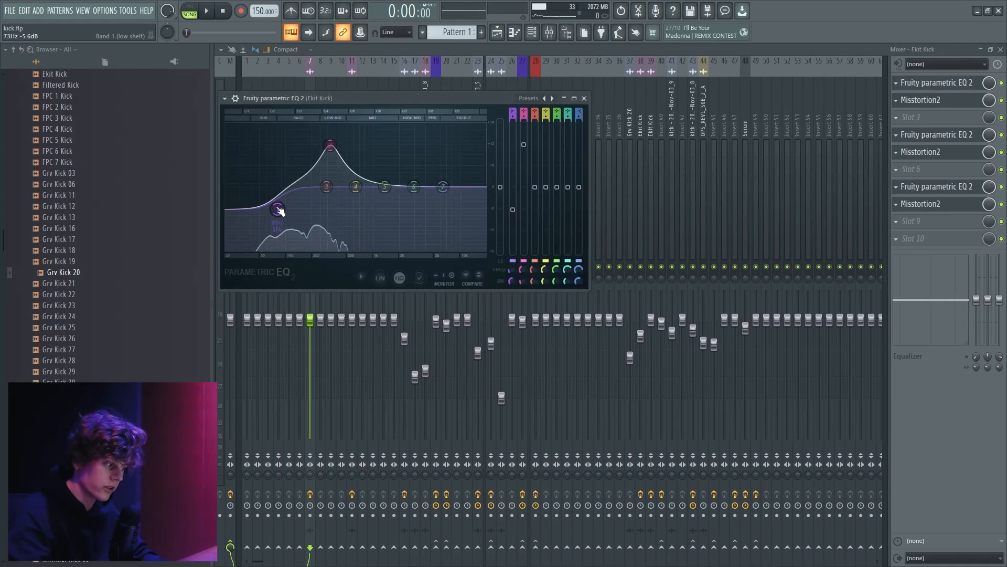
pyautogui.press('space')
pyautogui.moveTo(279, 210)
pyautogui.mouseDown()
pyautogui.moveTo(286, 226)
pyautogui.moveTo(287, 215)
pyautogui.mouseUp()
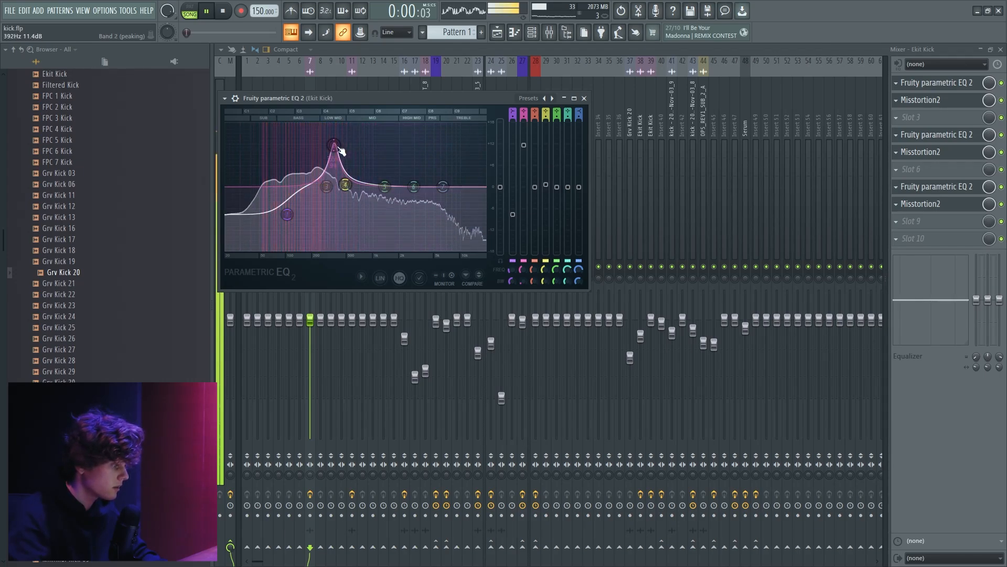
pyautogui.click(499, 37)
pyautogui.press('space')
# Boost the low shelf and slightly lift band 2 in the slot 7 EQ while the kick plays.
pyautogui.click(947, 139)
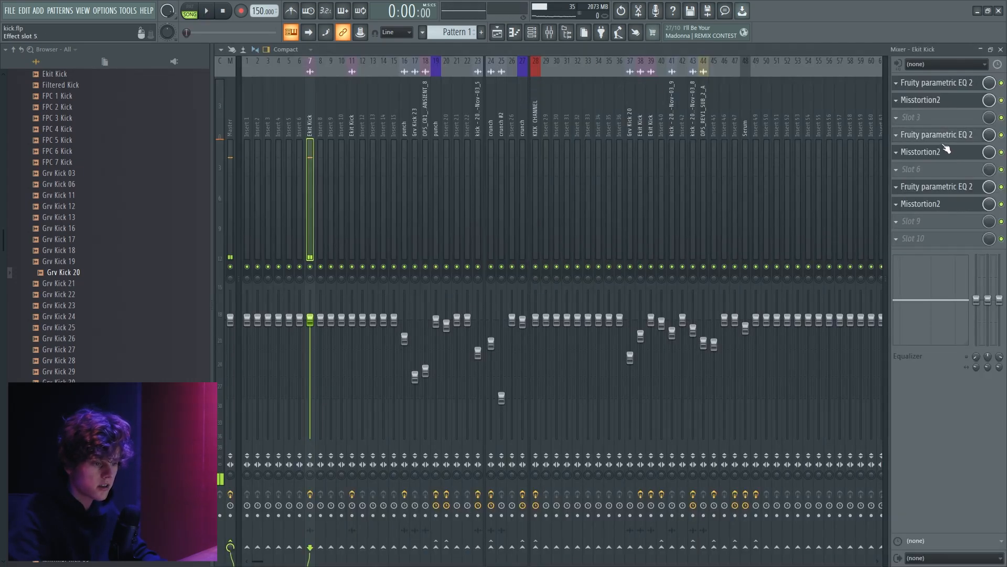
pyautogui.click(952, 186)
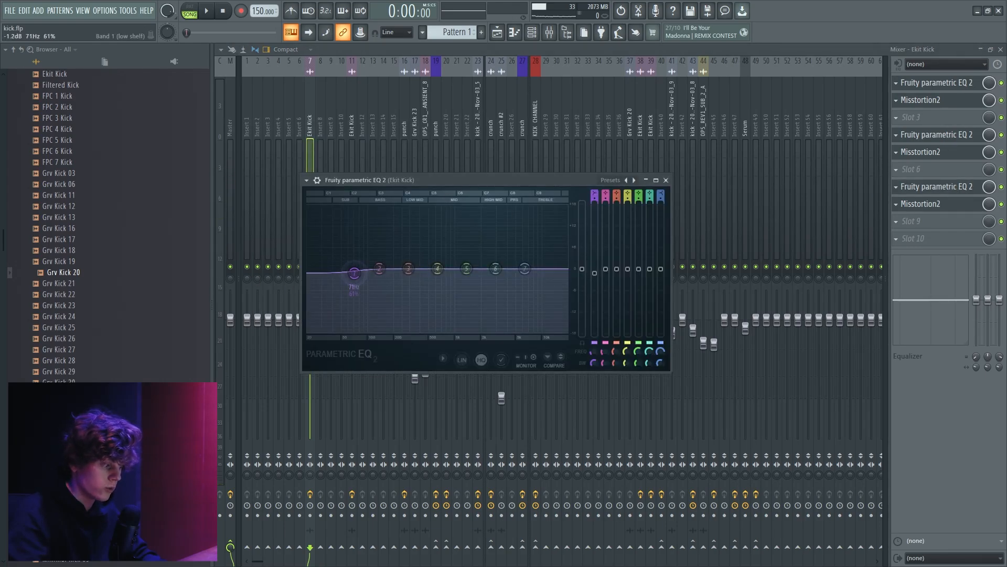
pyautogui.press('space')
pyautogui.moveTo(354, 272)
pyautogui.mouseDown()
pyautogui.moveTo(360, 286)
pyautogui.moveTo(407, 245)
pyautogui.moveTo(432, 244)
pyautogui.moveTo(437, 261)
pyautogui.moveTo(359, 255)
pyautogui.mouseUp()
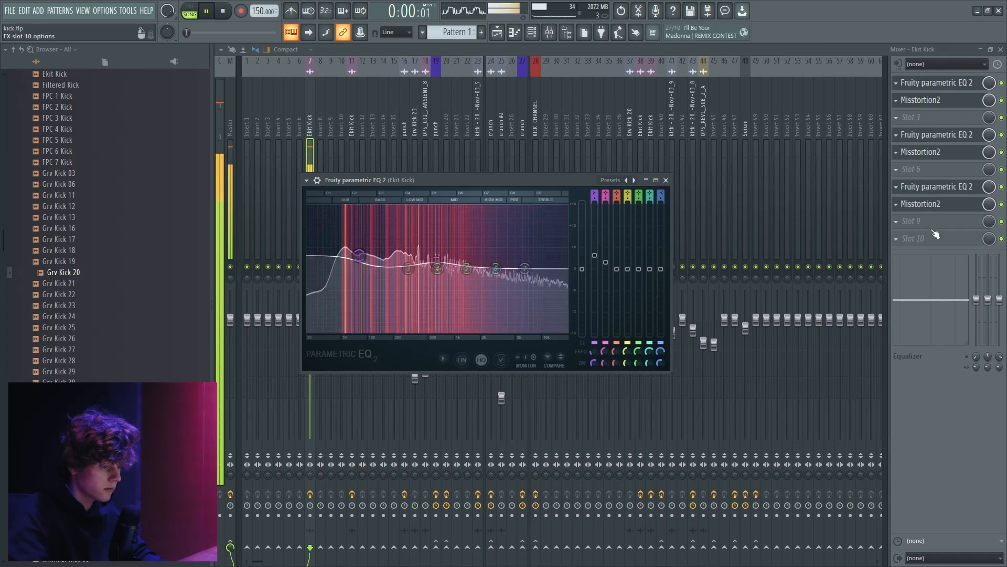
# Boost band 4 of the slot 7 Fruity Parametric EQ 2 to about 9.6 dB near 1702 Hz during playback.
pyautogui.press('space')
pyautogui.click(928, 203)
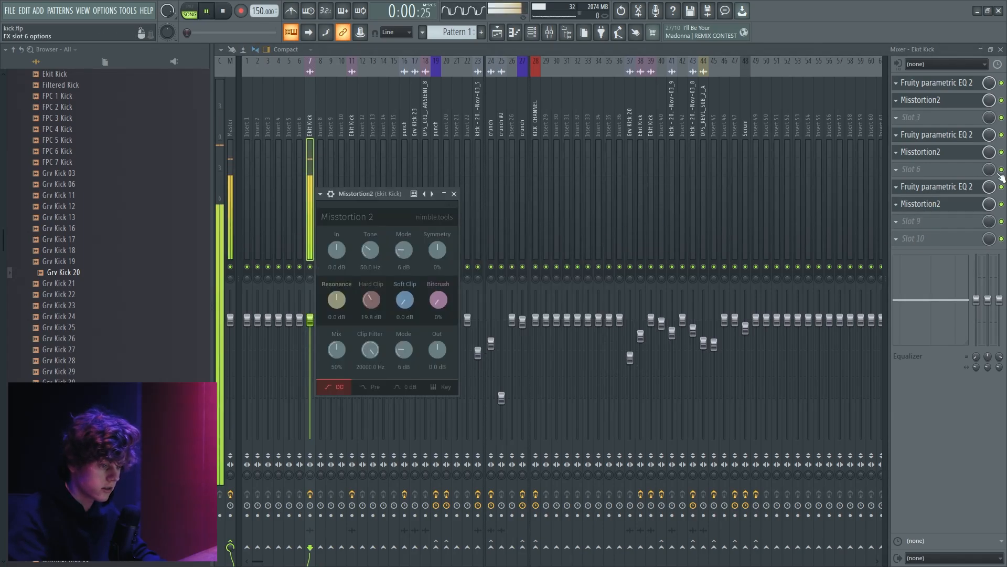
pyautogui.click(901, 186)
pyautogui.moveTo(452, 268); pyautogui.dragTo(475, 235)
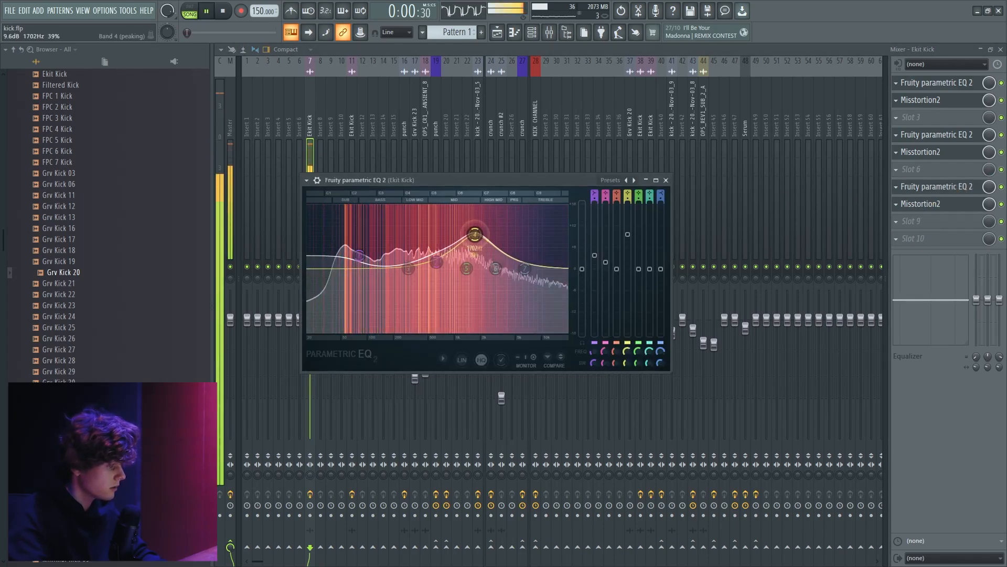
pyautogui.press('space')
# Add a Fruity Parametric EQ 2 in slot 10 of the Ekit Kick track and boost band 6 around 12 kHz.
pyautogui.click(913, 239)
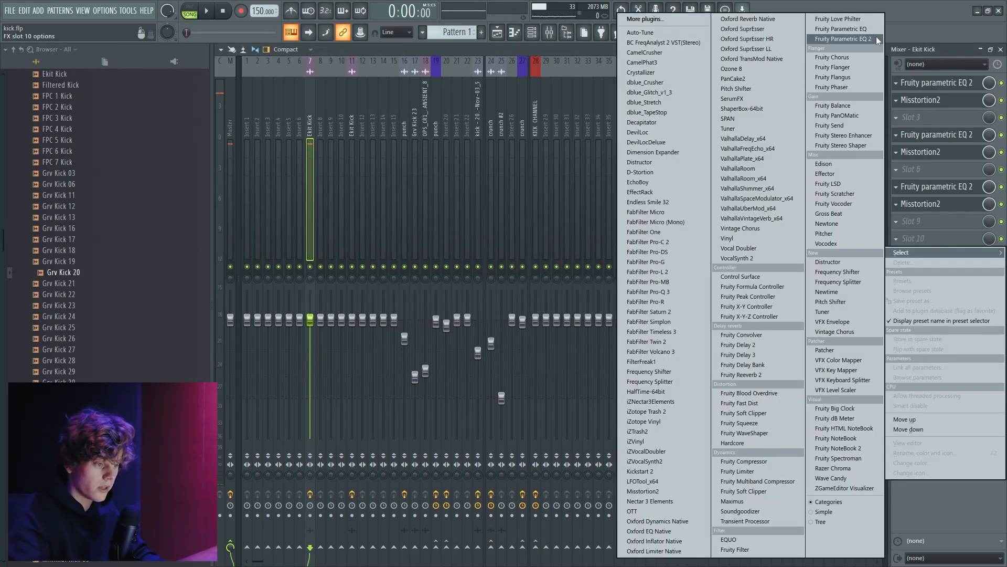
pyautogui.click(876, 39)
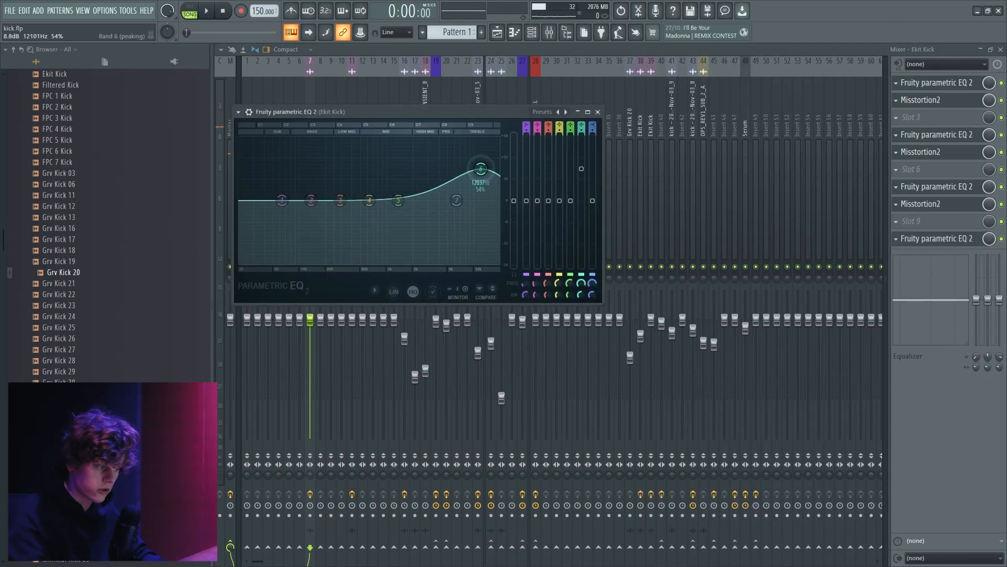
pyautogui.press('space')
pyautogui.moveTo(480, 169); pyautogui.dragTo(484, 173)
pyautogui.moveTo(398, 200); pyautogui.dragTo(372, 186)
pyautogui.click(971, 189)
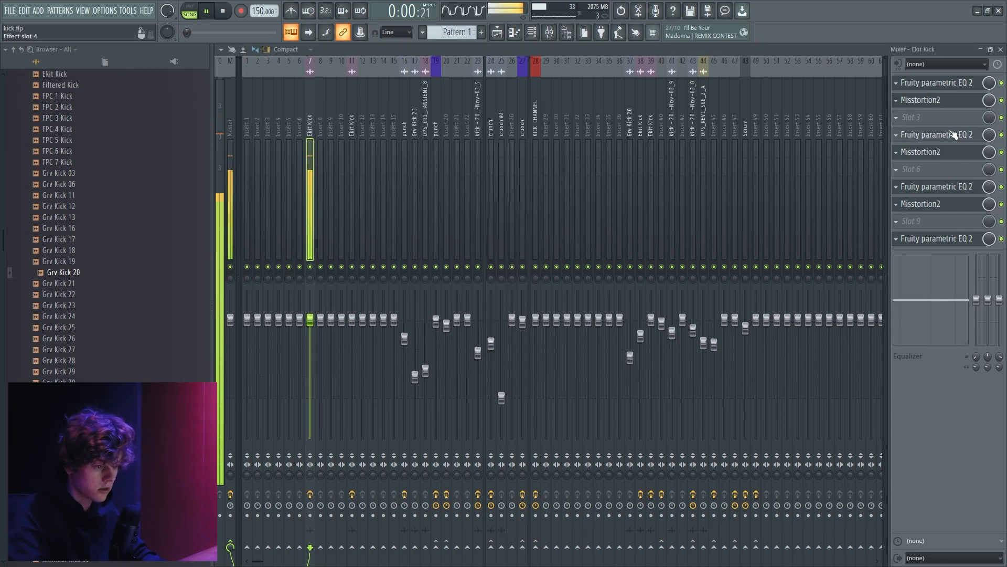
# Insert another Fruity Parametric EQ 2 ahead of the second Misstortion2 and boost its band 4 to about 8 dB near 731 Hz.
pyautogui.click(954, 135)
pyautogui.press('space')
pyautogui.click(954, 172)
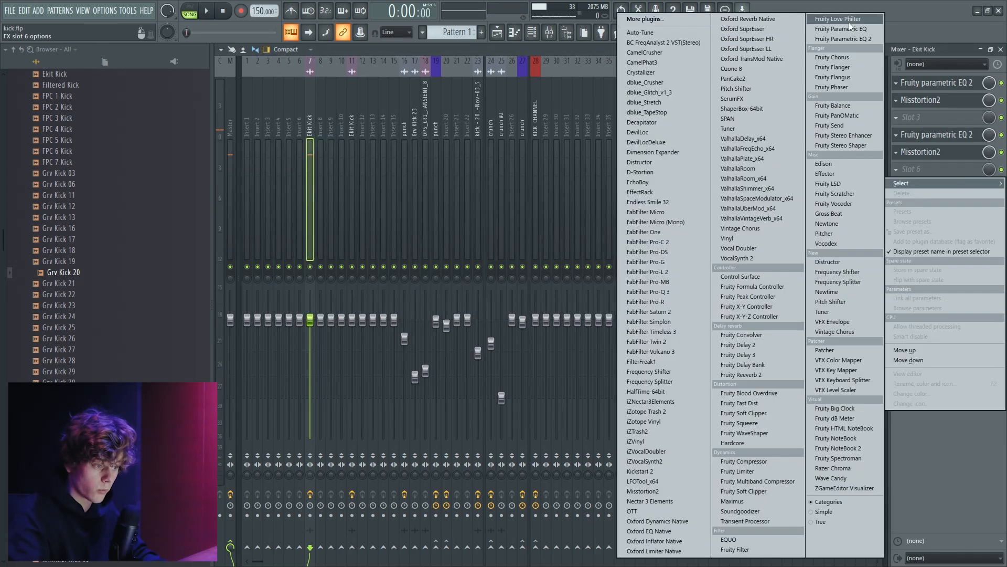
pyautogui.click(845, 41)
pyautogui.press('space')
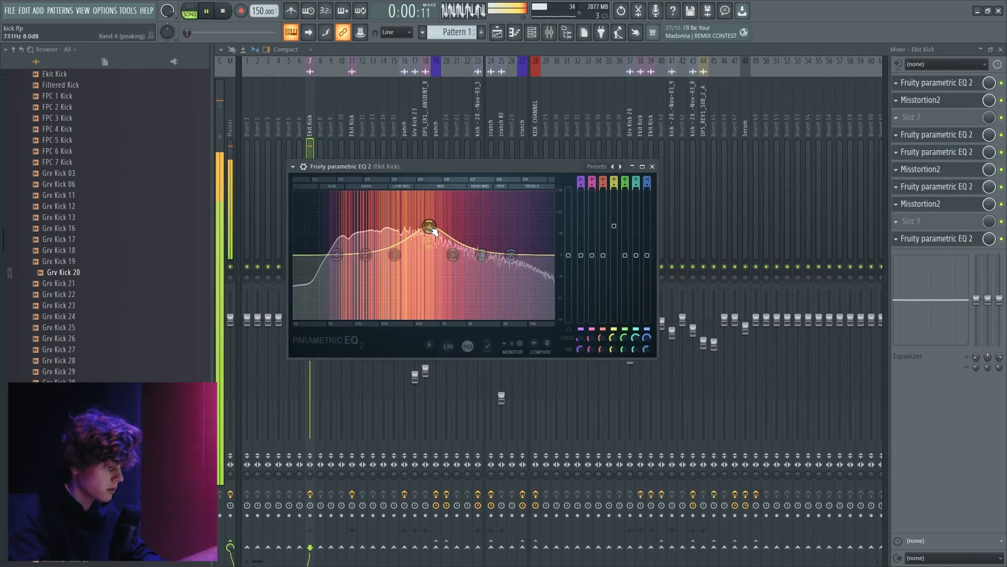
# Reduce the new EQ's band 4 boost and move band 5 to about 1554 Hz at nearly flat gain.
pyautogui.moveTo(428, 227); pyautogui.dragTo(427, 242)
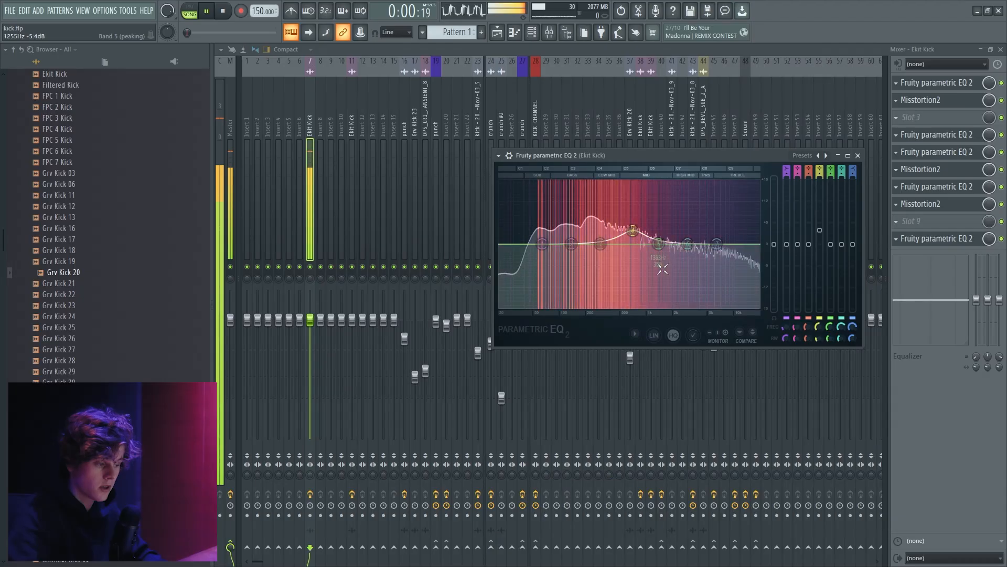
pyautogui.moveTo(632, 230); pyautogui.dragTo(663, 244)
pyautogui.press('space')
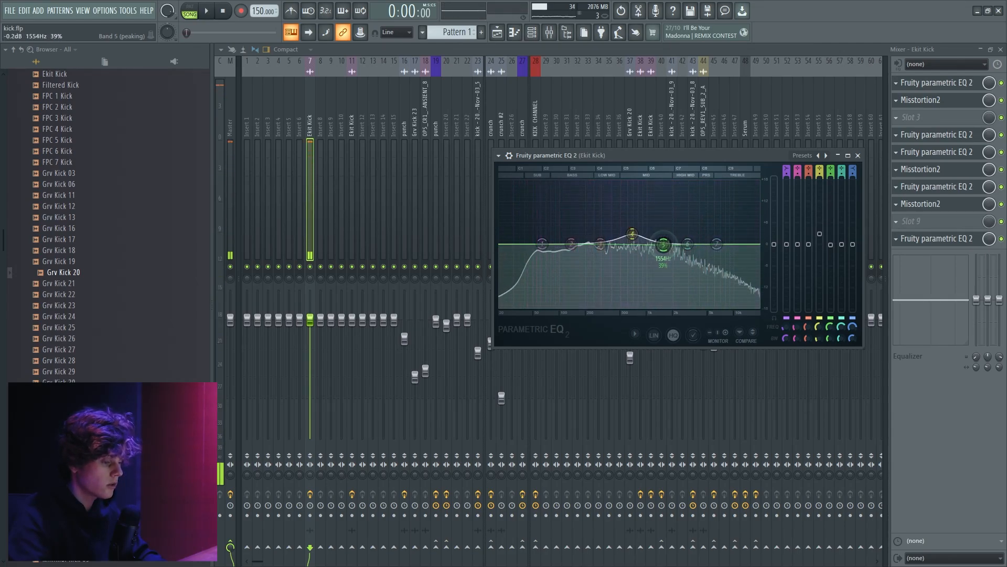
# Create an automation clip for the slot 5 EQ's band 6 level and shape it as a falling curve on Track 4.
pyautogui.rightClick(847, 250)
pyautogui.click(877, 336)
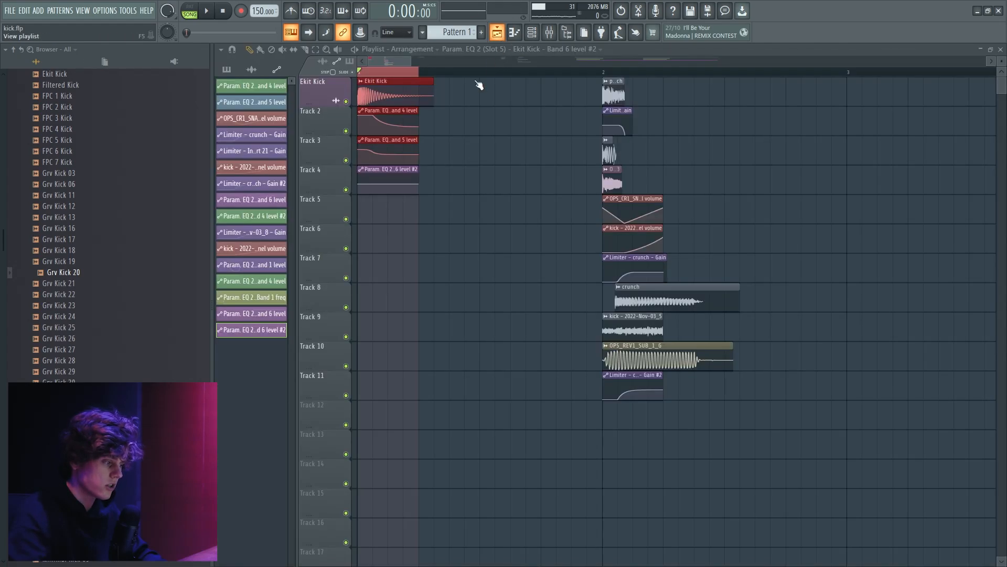
pyautogui.press('space')
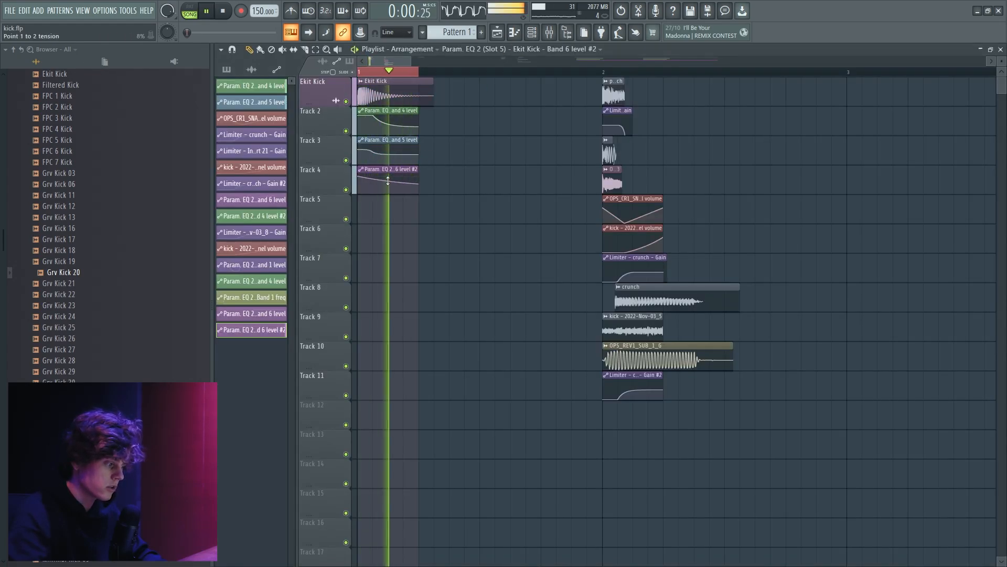
pyautogui.press('space')
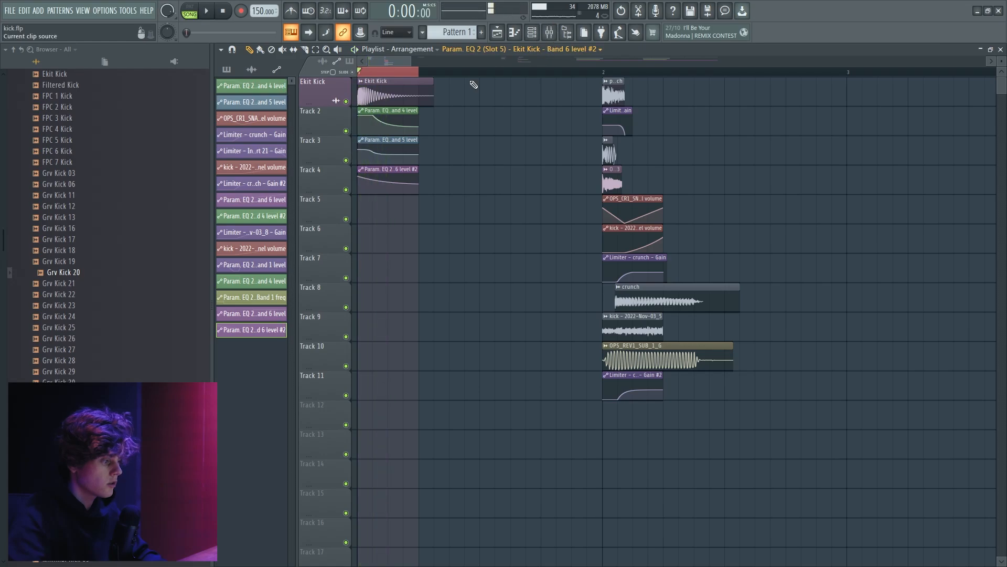
# Set the time-stretching mode of the Ekit Kick audio clip to e3 mono.
pyautogui.doubleClick(392, 100)
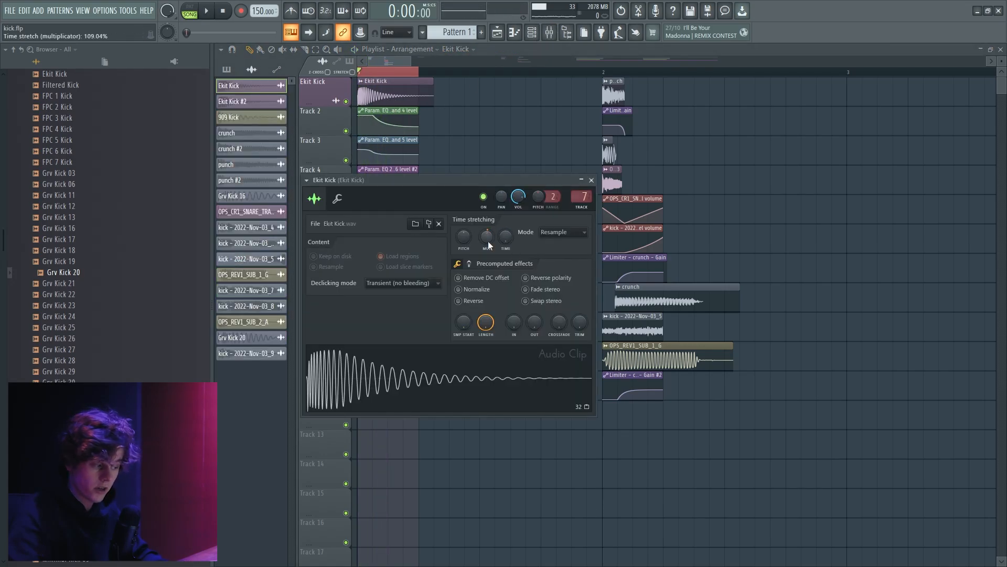
pyautogui.click(558, 232)
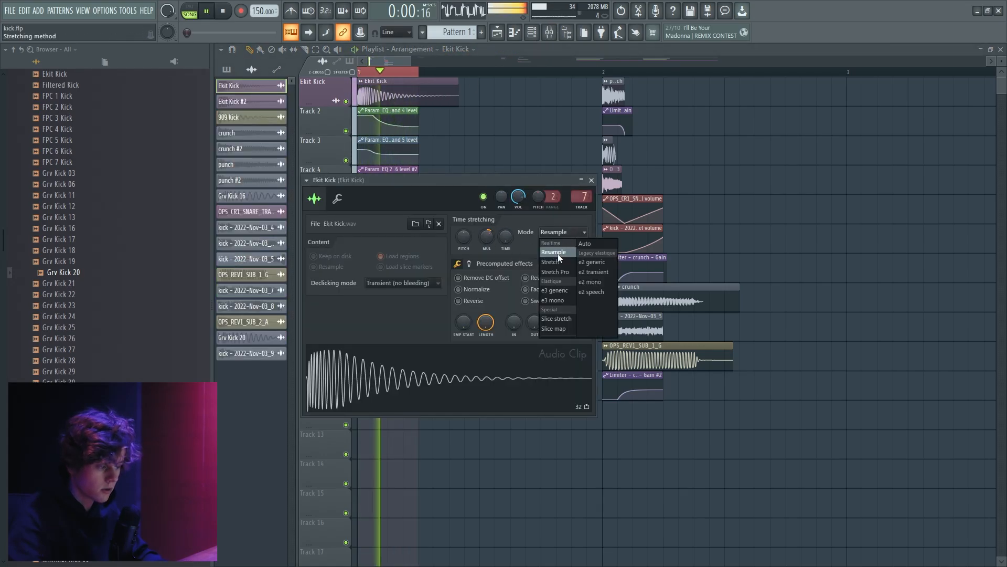
pyautogui.click(555, 298)
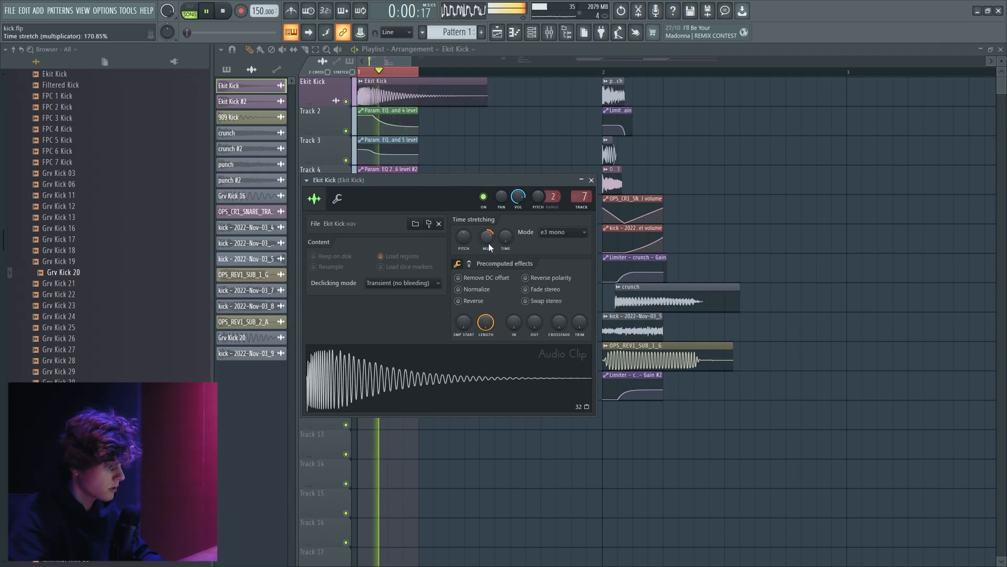
# Try a longer time stretch and a +200 cents pitch shift on the Ekit Kick, resetting both.
pyautogui.moveTo(486, 236); pyautogui.dragTo(487, 247)
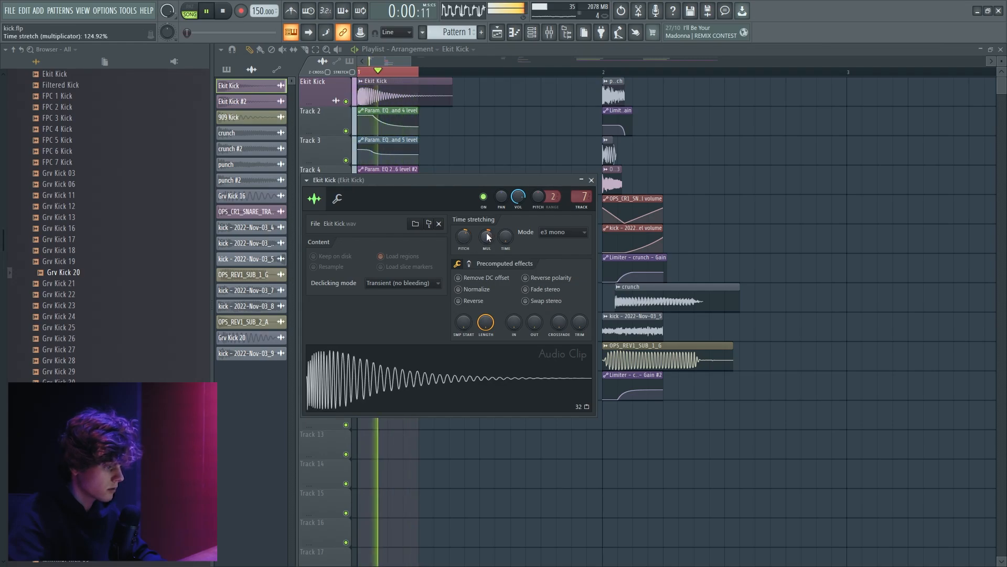
pyautogui.click(501, 243)
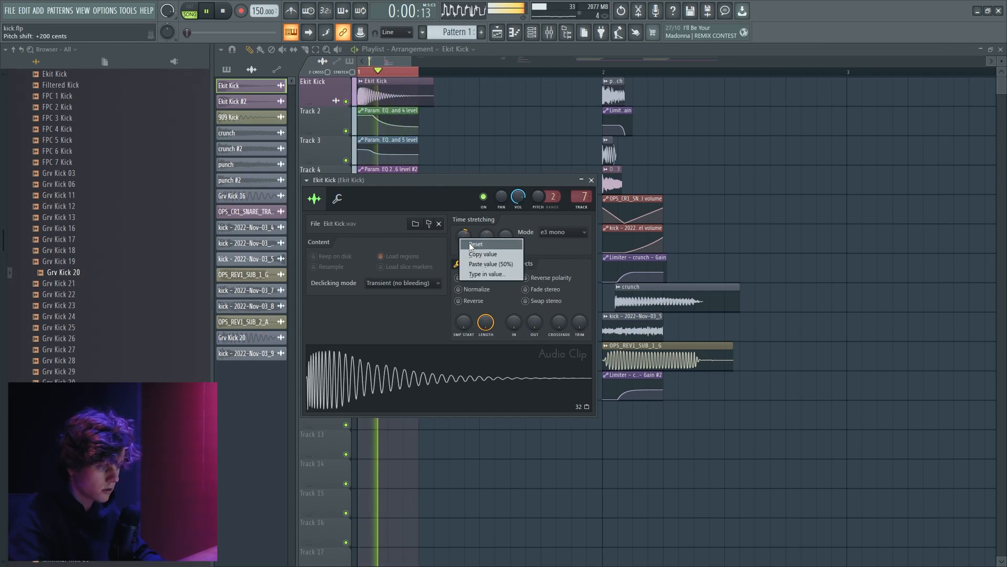
pyautogui.click(475, 244)
# Audition Minimal Kick 20 and Minimal Kick 26 as replacement samples for the Ekit Kick clip.
pyautogui.scroll(-10, 100, 331)
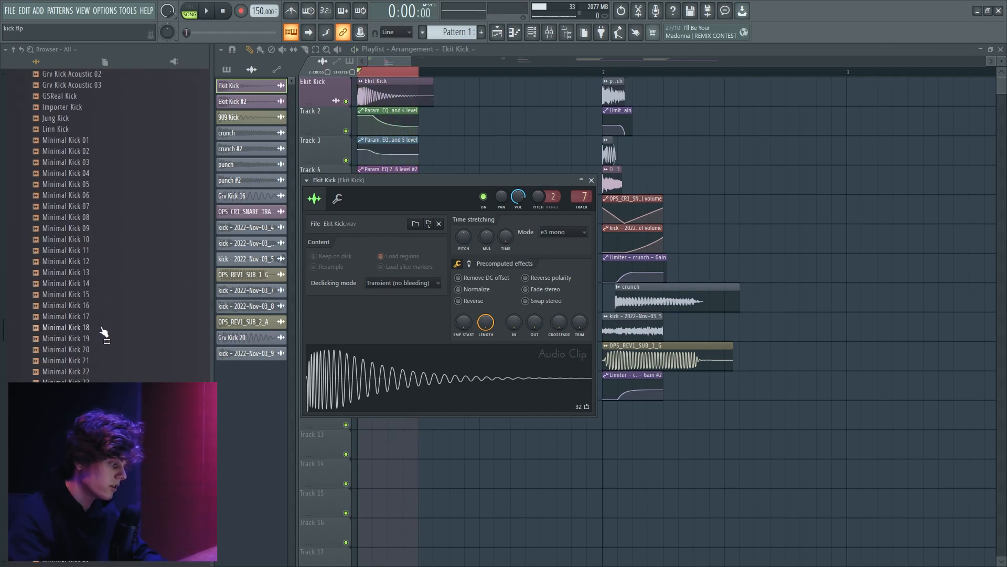
pyautogui.moveTo(89, 293); pyautogui.dragTo(370, 378)
pyautogui.press('space')
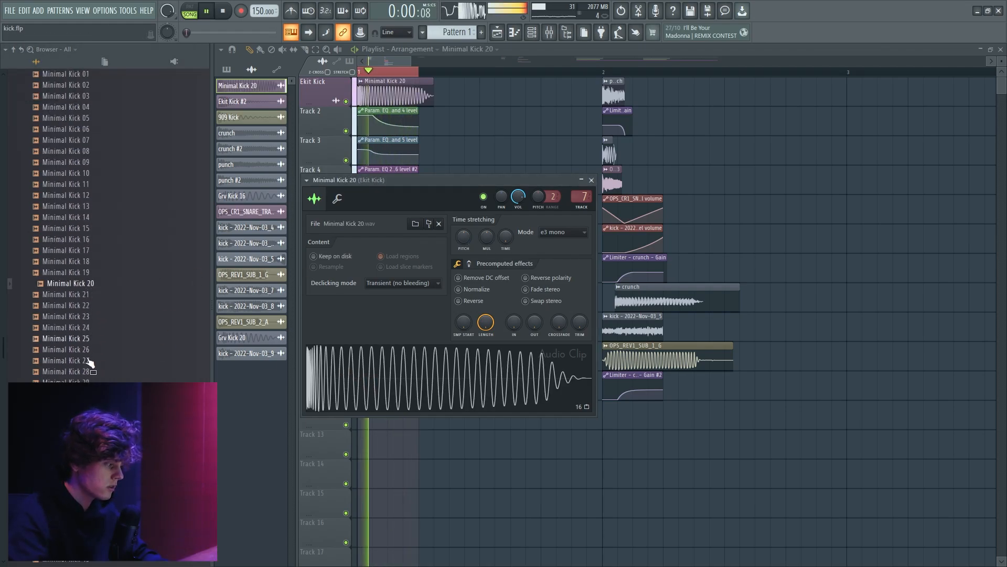
pyautogui.rightClick(89, 313)
pyautogui.click(102, 318)
pyautogui.rightClick(107, 346)
pyautogui.click(133, 351)
# Replace the clip's sample with 909 Kick and adjust its time-stretch multiplier during playback.
pyautogui.scroll(4, 100, 294)
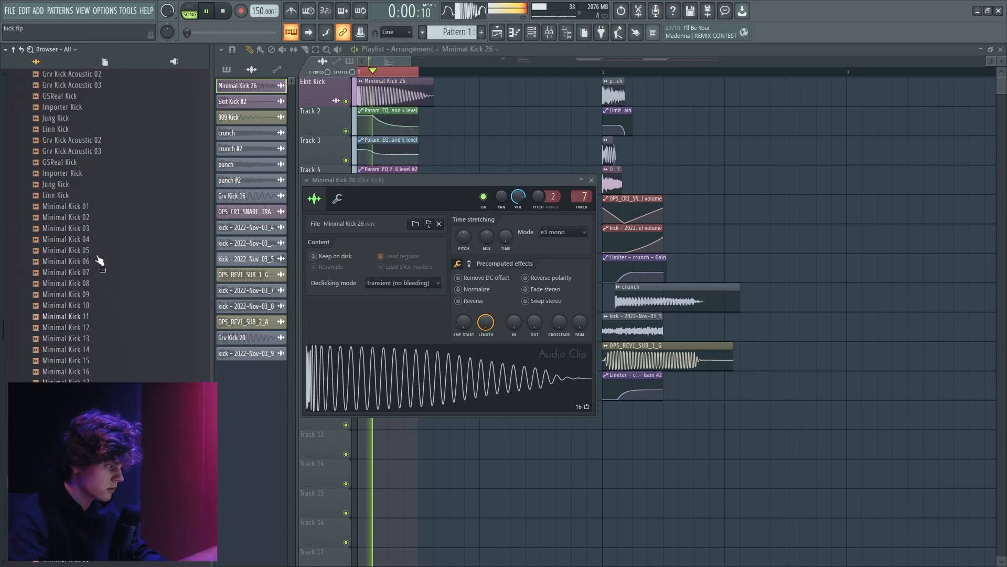
pyautogui.scroll(8, 98, 261)
pyautogui.press('space')
pyautogui.rightClick(78, 163)
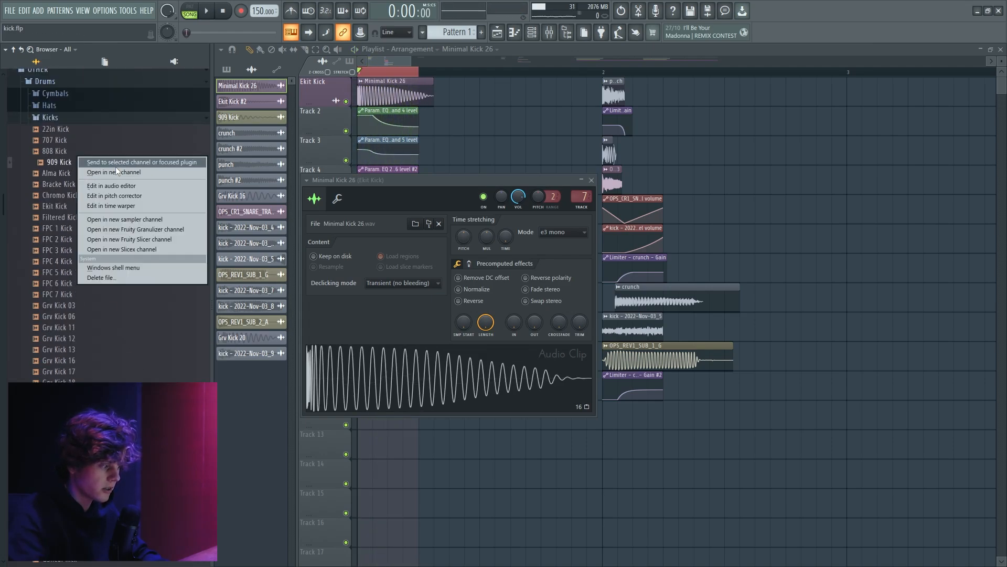
pyautogui.click(116, 165)
pyautogui.press('space')
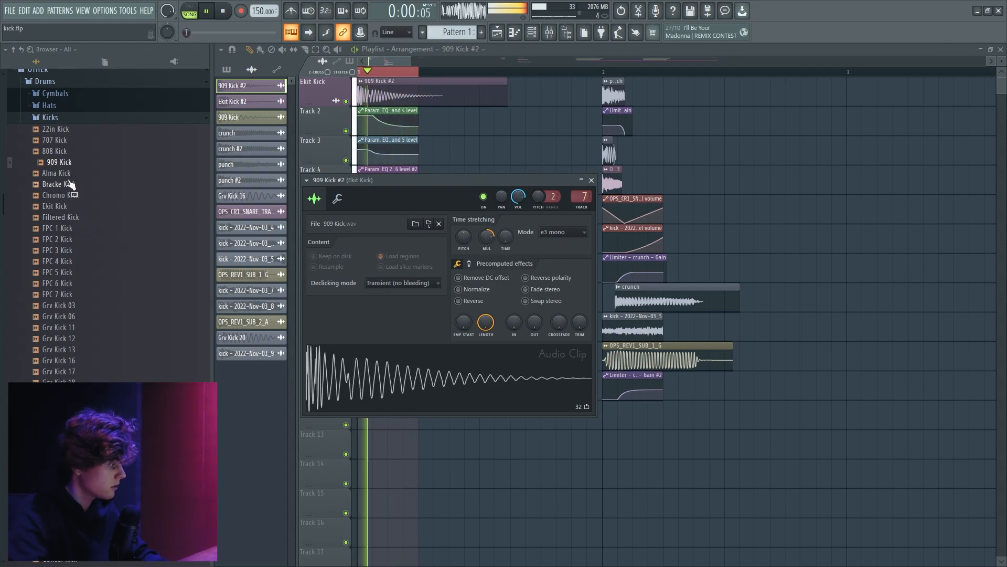
pyautogui.moveTo(491, 239); pyautogui.dragTo(473, 246)
# Try the 808 Kick in the clip, reload Ekit Kick as its sample and restore the time-stretch multiplier.
pyautogui.click(99, 153)
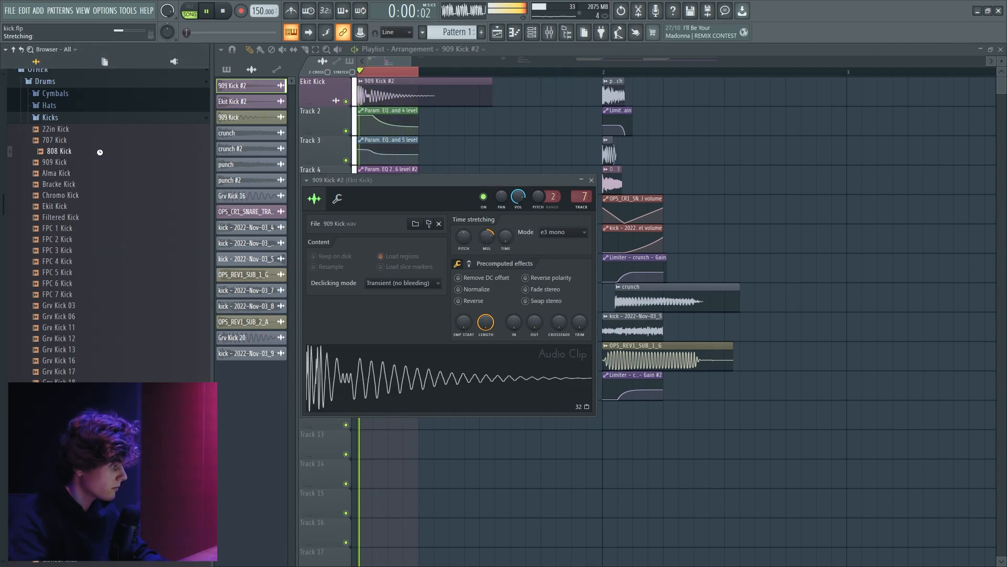
pyautogui.rightClick(77, 205)
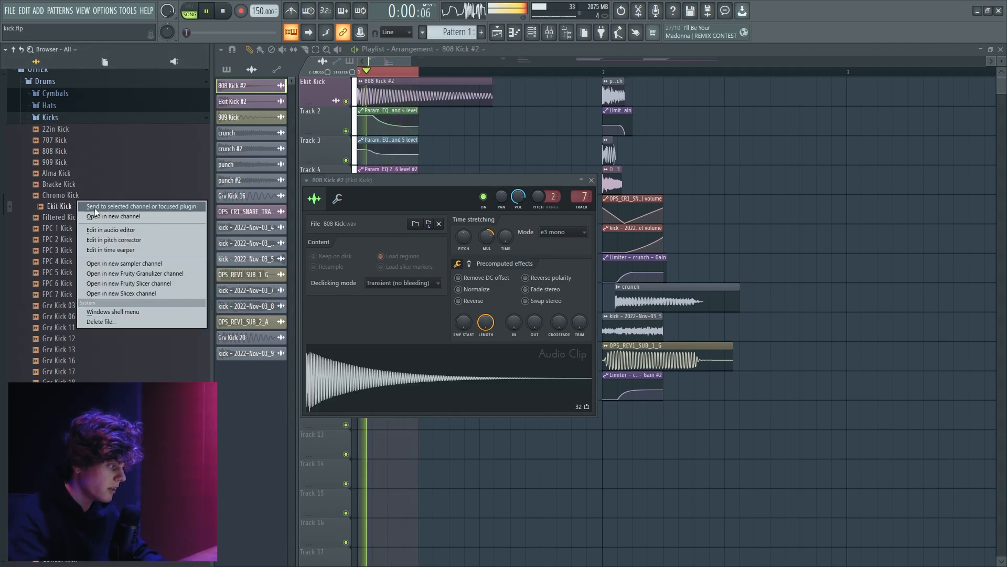
pyautogui.click(85, 207)
pyautogui.moveTo(483, 242)
pyautogui.mouseDown()
pyautogui.moveTo(495, 256)
pyautogui.moveTo(460, 238)
pyautogui.moveTo(480, 250)
pyautogui.mouseUp()
pyautogui.click(549, 32)
pyautogui.click(550, 32)
# Stop playback and clear the time selection over the first kick in the playlist.
pyautogui.press('space')
pyautogui.scroll(-3, 438, 104)
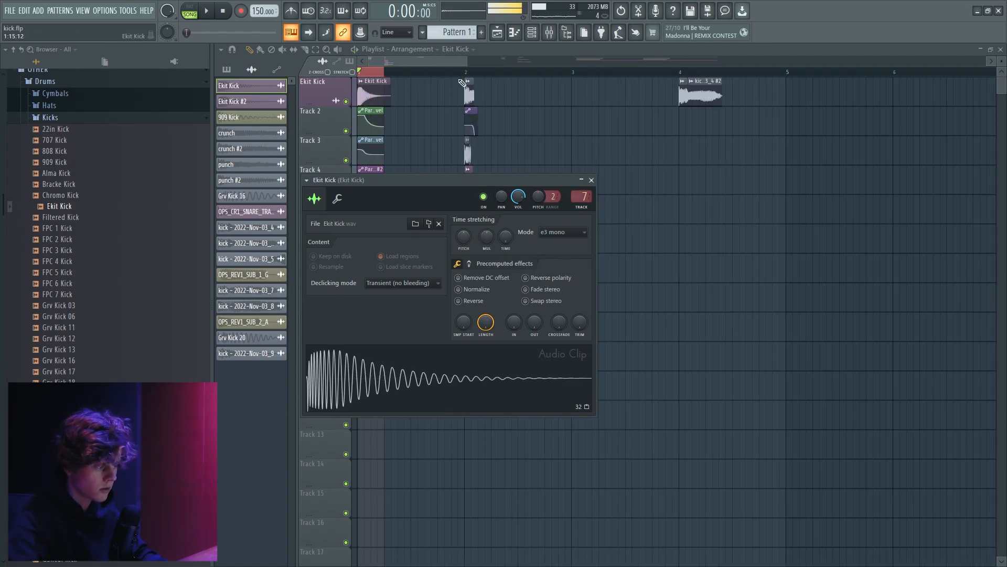
pyautogui.keyDown('ctrl'); pyautogui.click(465, 74); pyautogui.keyUp('ctrl')
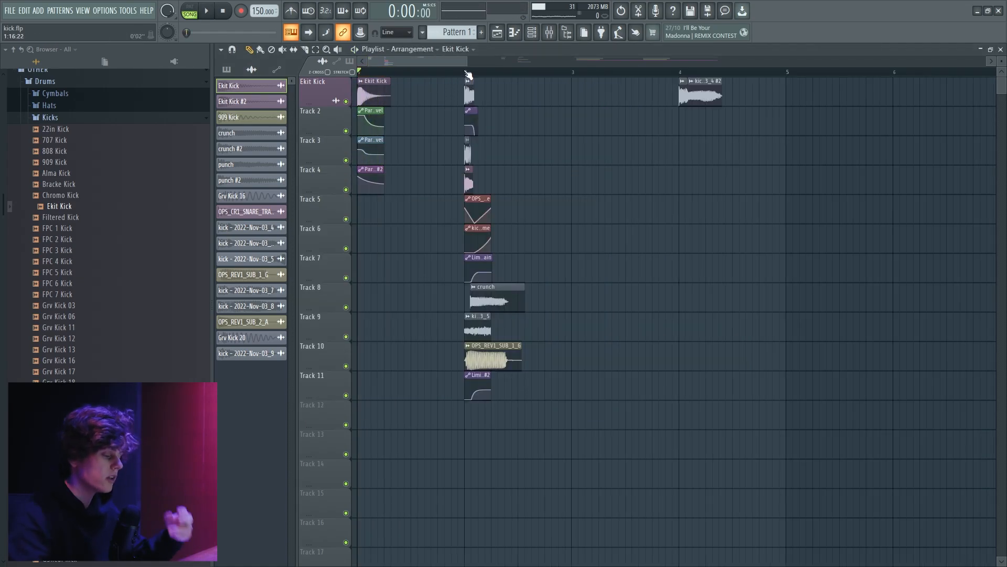
# Try a pitch shift of -500 cents on the Ekit Kick clip, reset it and close the clip settings.
pyautogui.doubleClick(373, 87)
pyautogui.press('space')
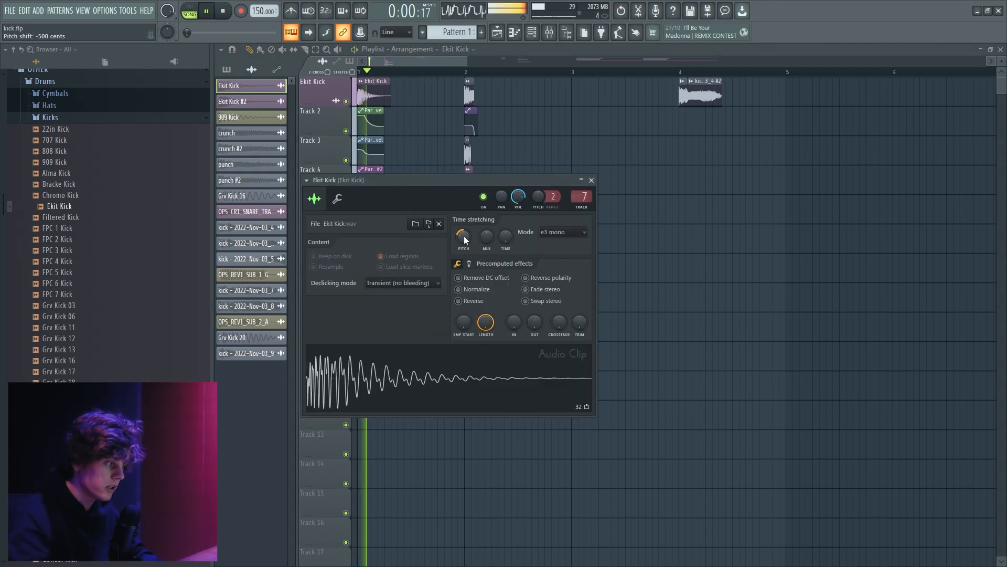
pyautogui.press('space')
pyautogui.scroll(5, 337, 144)
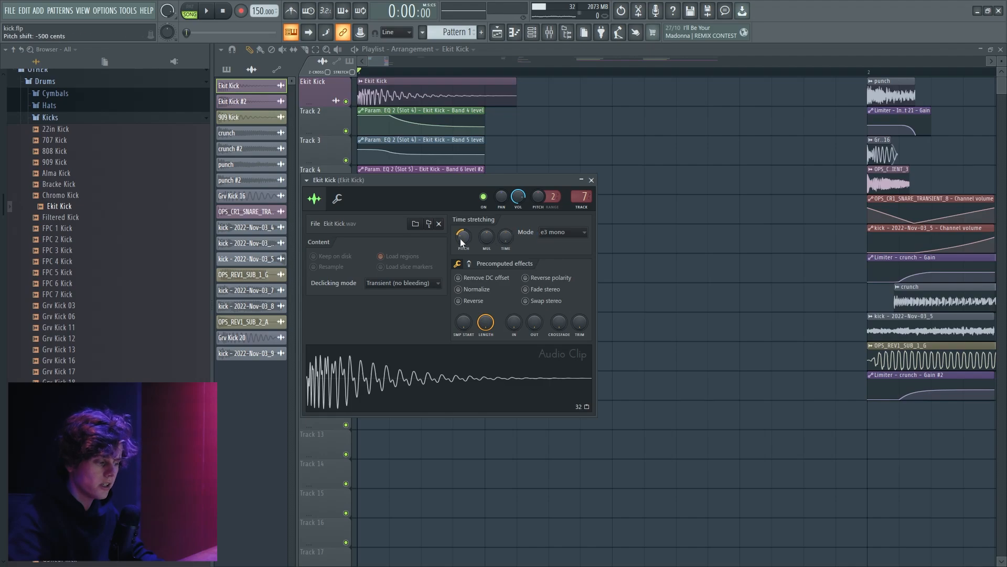
pyautogui.rightClick(461, 238)
pyautogui.click(472, 243)
pyautogui.press('space')
pyautogui.scroll(-4, 355, 118)
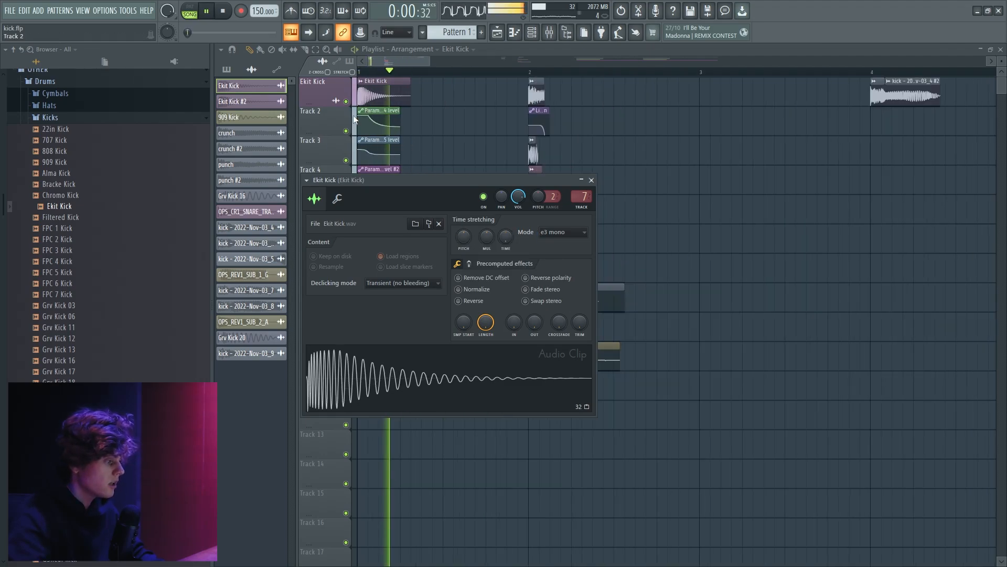
pyautogui.press('Escape')
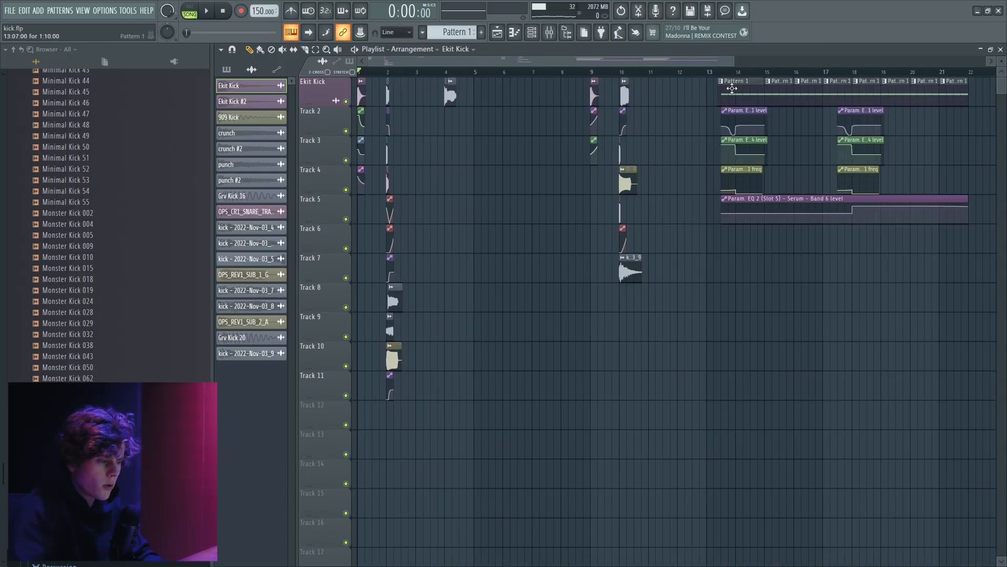
# Play the Pattern 1 section with its Serum automation clips from bar 13.
pyautogui.press('space')
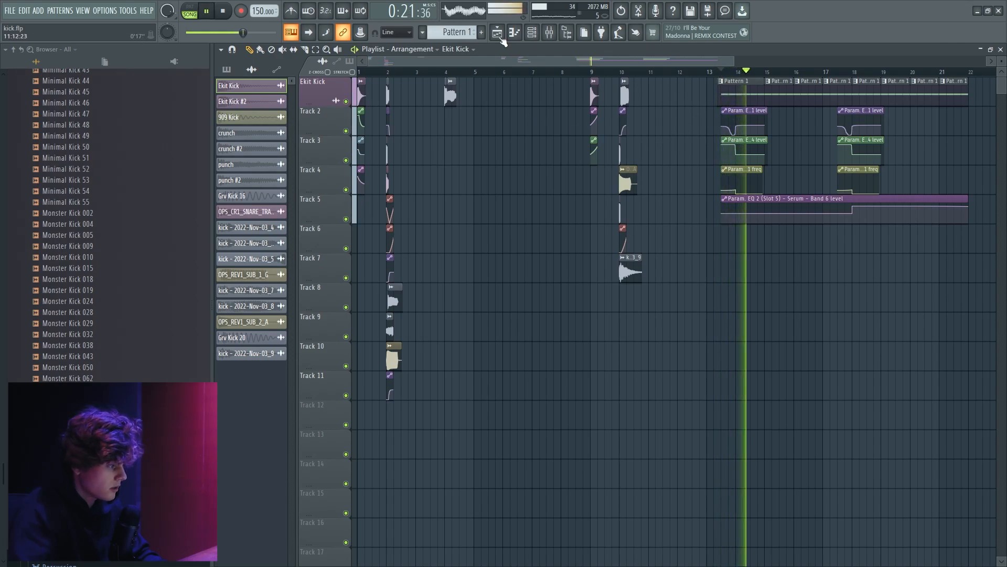
pyautogui.press('space')
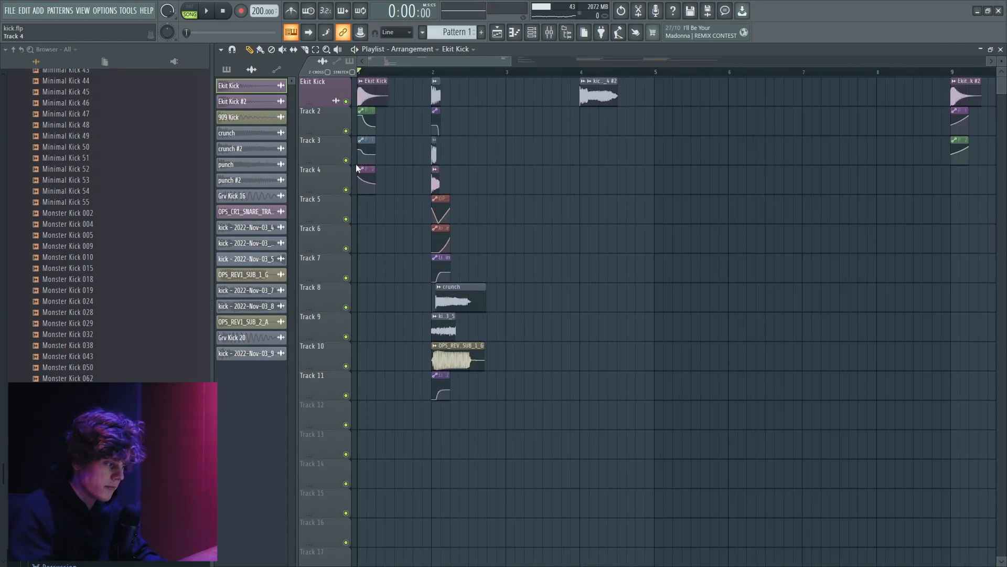
# Compare the layered kick looped from 2:01:00 to 2:05:00 with the kick clip looped at bar 4.
pyautogui.press('space')
pyautogui.press('space')
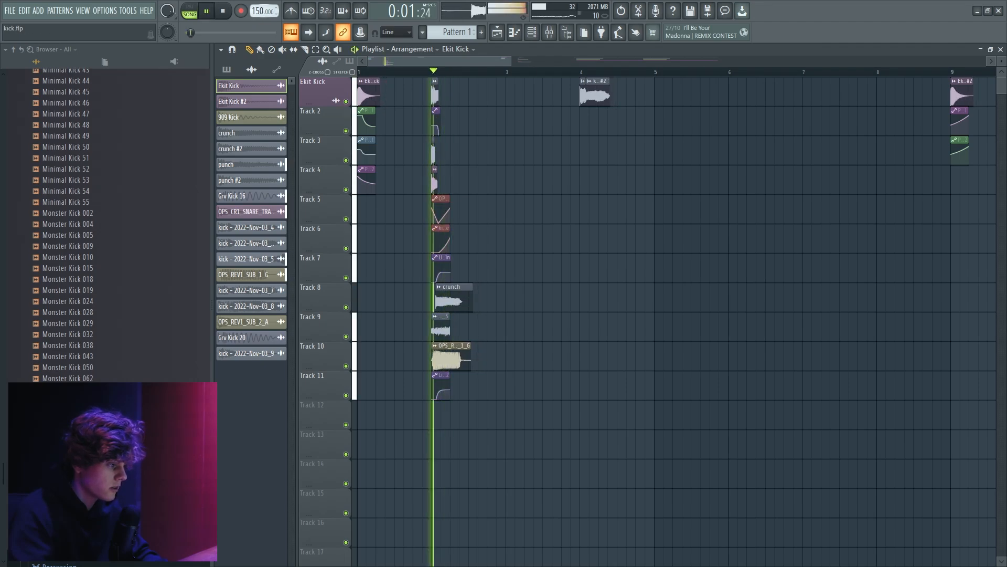
pyautogui.press('space')
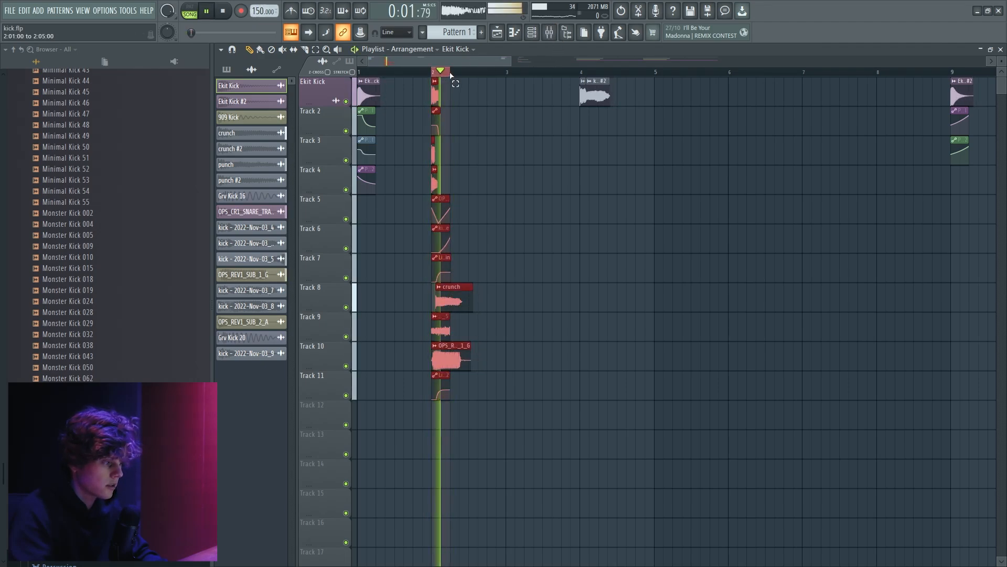
pyautogui.moveTo(581, 73); pyautogui.dragTo(595, 76)
pyautogui.press('space')
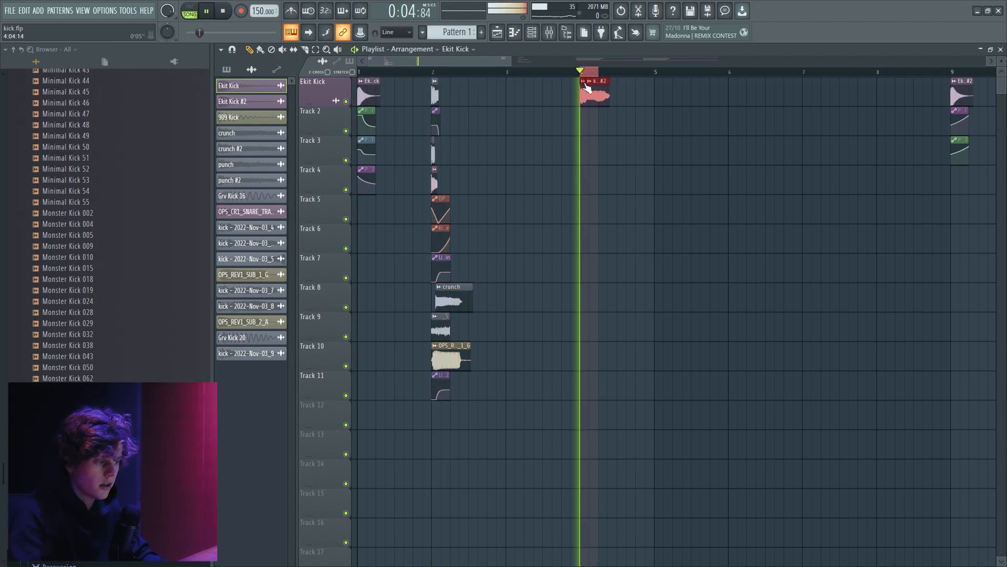
# Loop the Ekit Kick #2 section from 9:01:00 to 9:05:00 and set the project tempo to 180 BPM.
pyautogui.scroll(-3, 576, 118)
pyautogui.scroll(3, 558, 126)
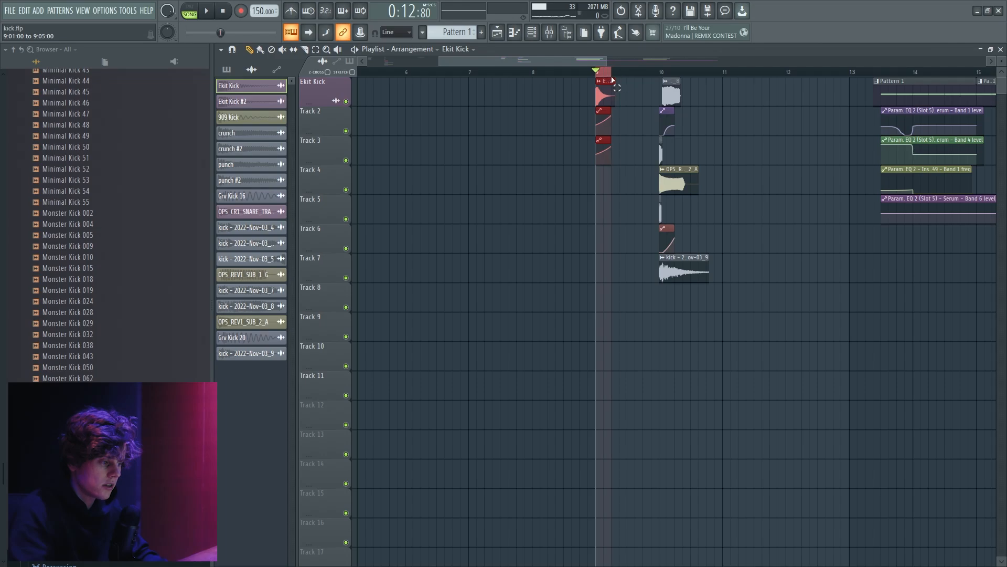
pyautogui.scroll(-4, 389, 90)
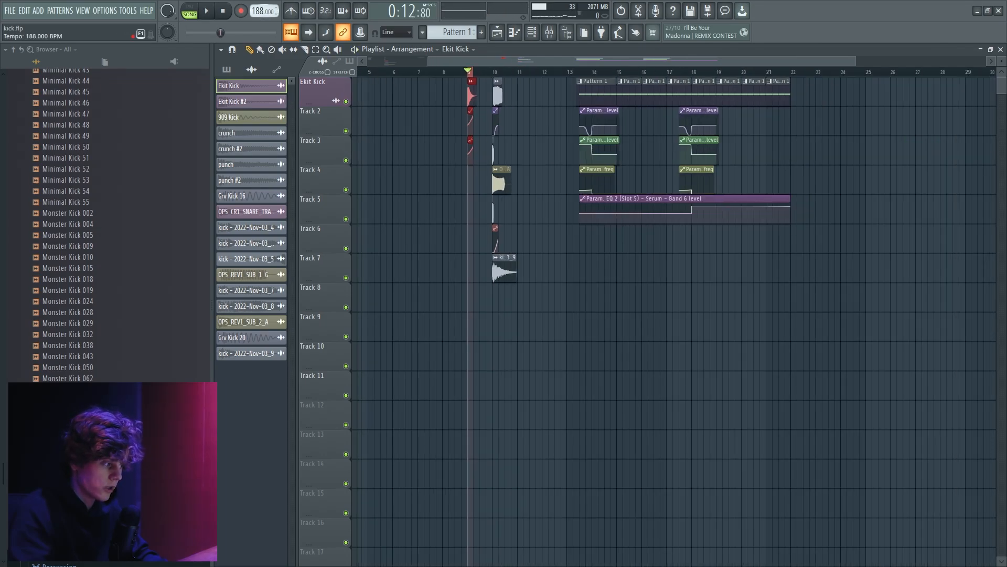
pyautogui.scroll(5, 494, 106)
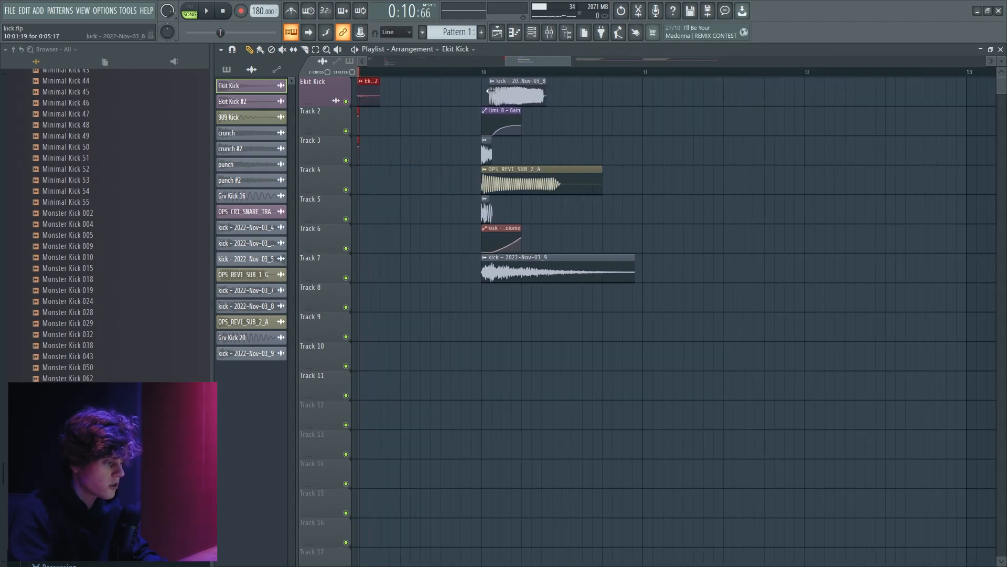
# Loop the layered kick at bar 10 over its first beat and audition it.
pyautogui.scroll(-5, 493, 78)
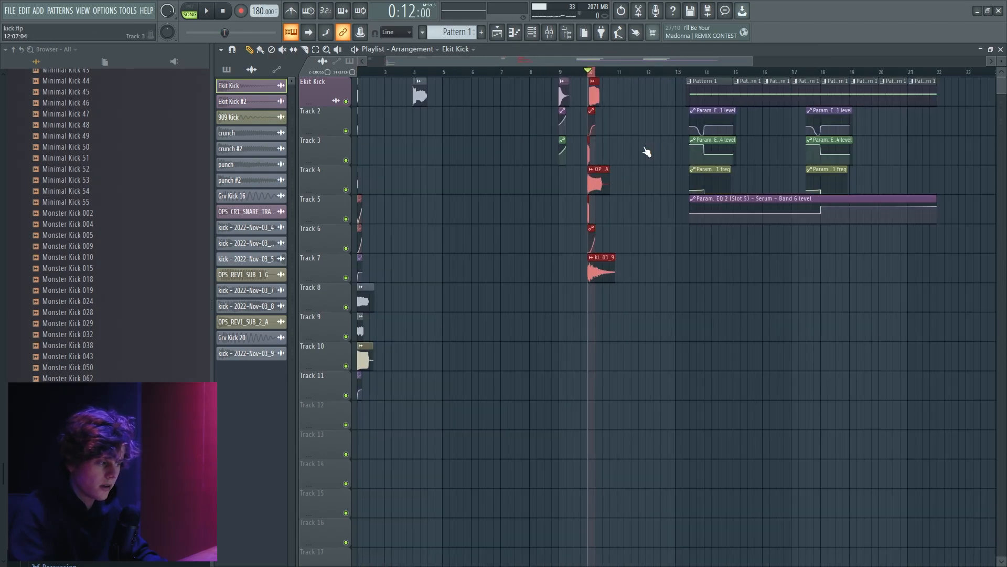
pyautogui.press('space')
pyautogui.scroll(5, 493, 157)
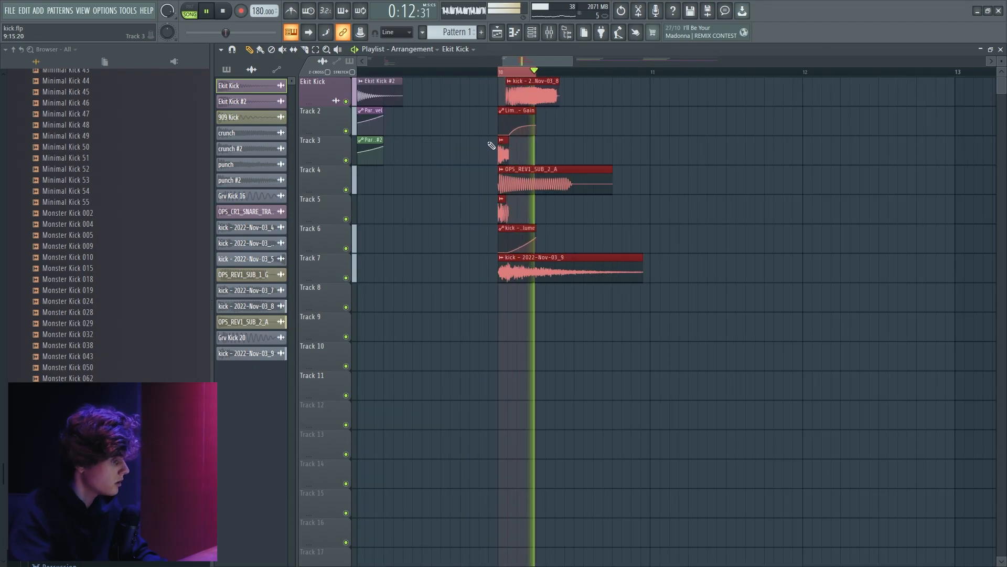
pyautogui.press('space')
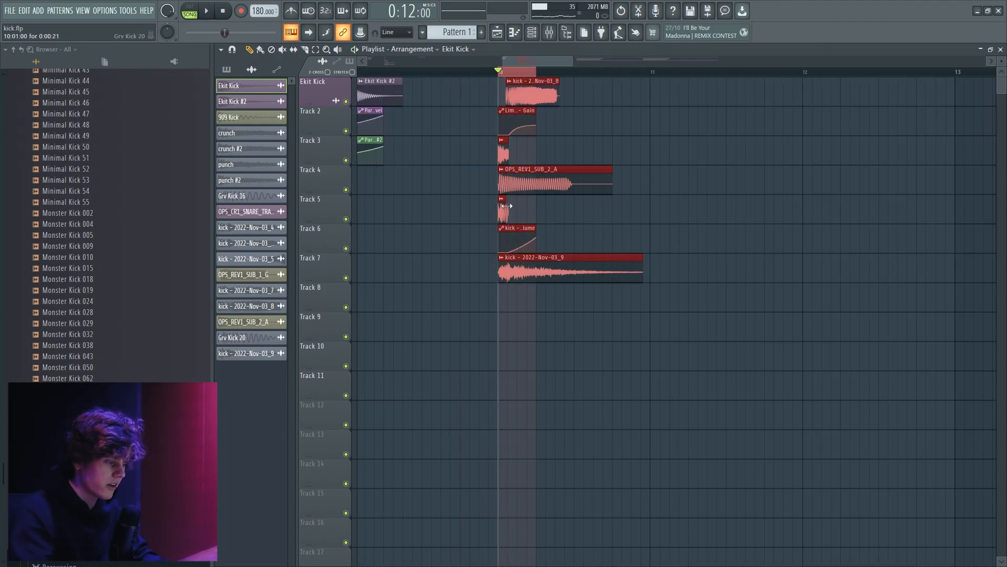
# Examine the punch #2 clip's precomputed effects, including the pogo setting, while the bar 10 kick loop plays.
pyautogui.scroll(3, 506, 205)
pyautogui.doubleClick(532, 147)
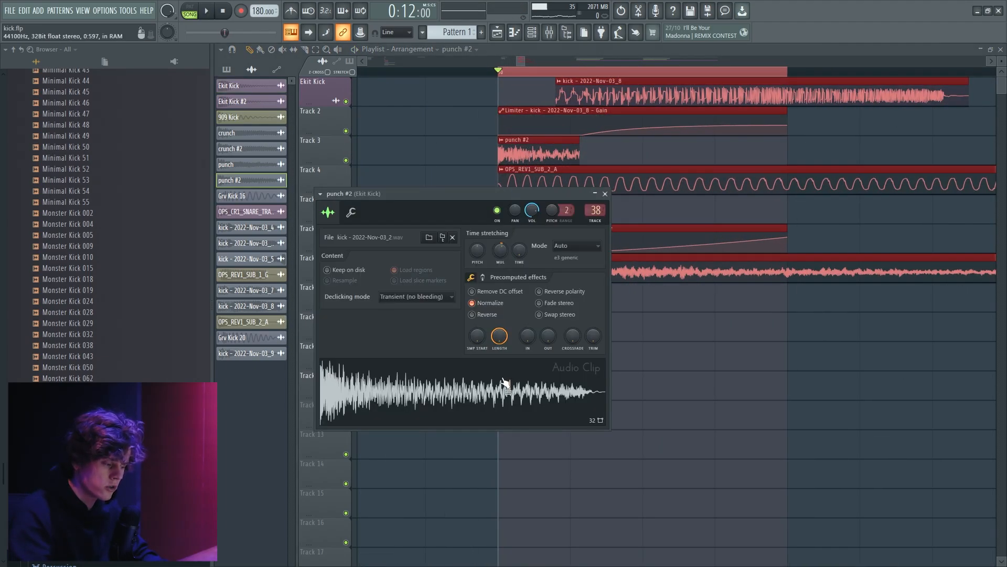
pyautogui.press('space')
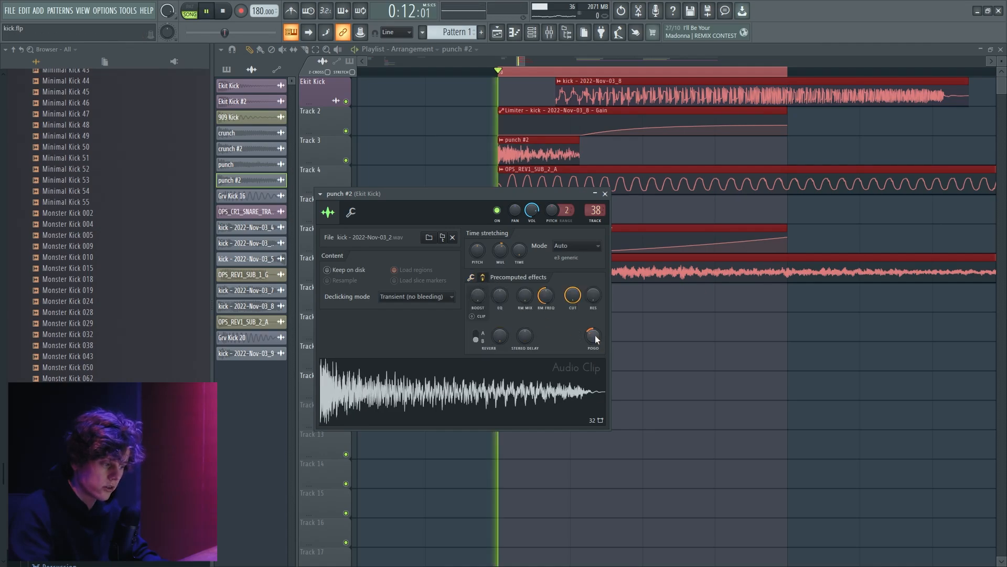
# Audition the Ekit Kick on mixer insert 38 in solo with its first Fruity parametric EQ 2 open, and return to the playlist.
pyautogui.click(549, 32)
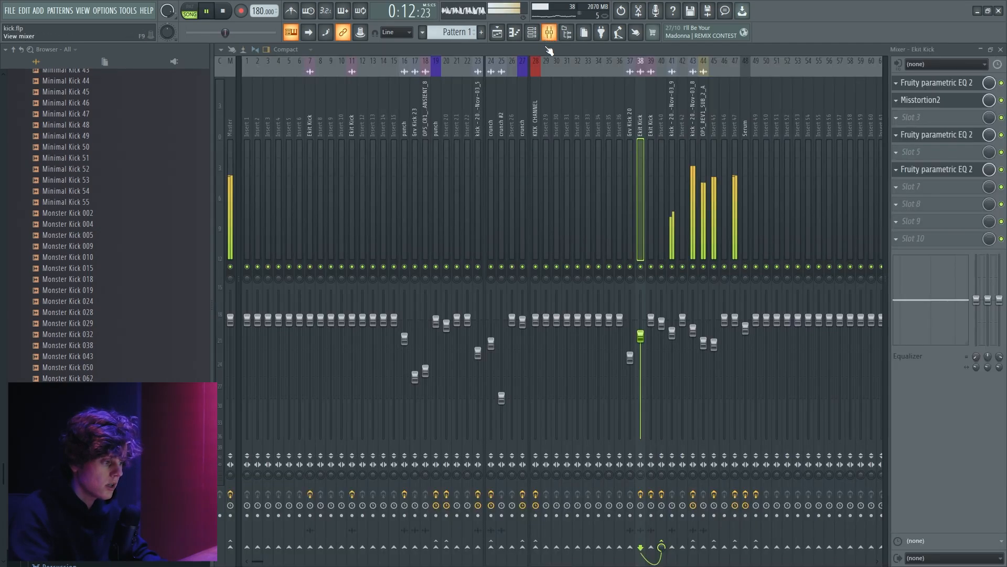
pyautogui.press('space')
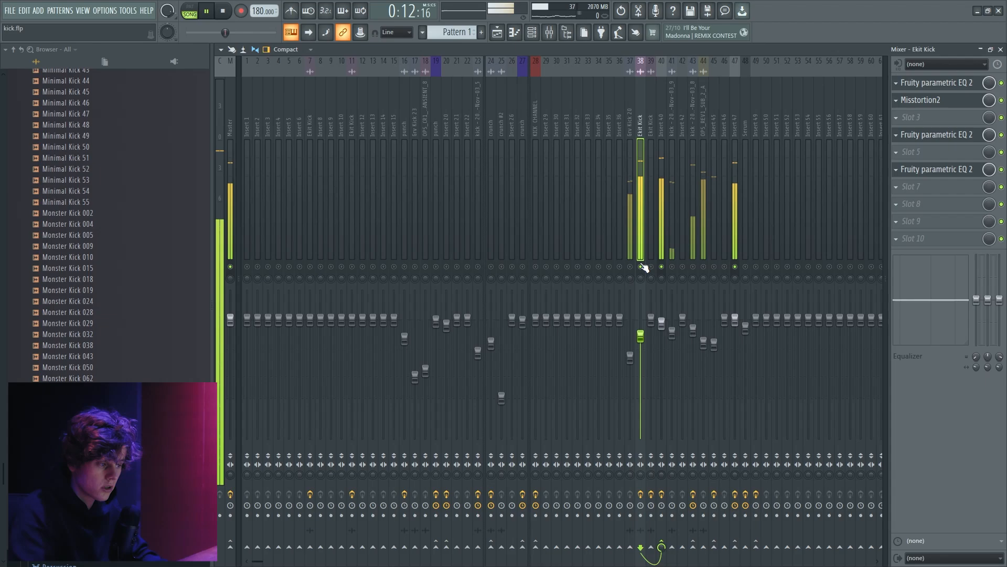
pyautogui.click(936, 83)
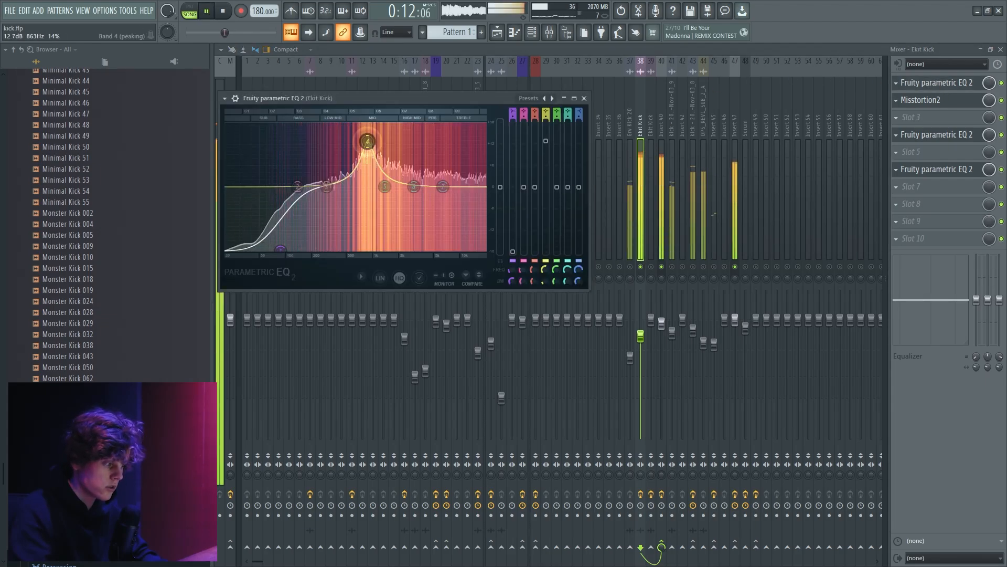
pyautogui.click(652, 257)
pyautogui.press('space')
pyautogui.press('F5')
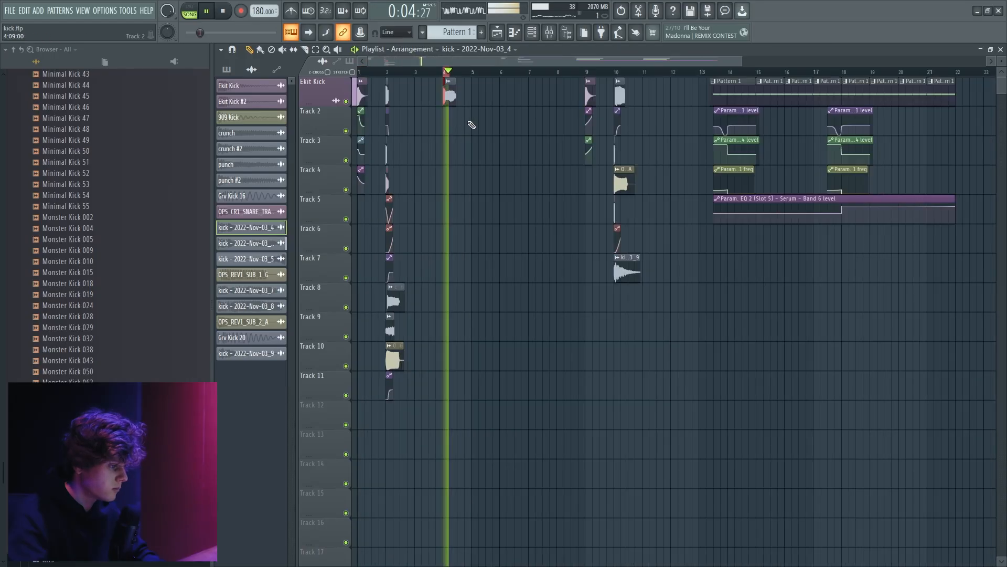
# Compare the kicks at bars 4, 2 and 10 by playing each one in the playlist.
pyautogui.press('space')
pyautogui.press('space')
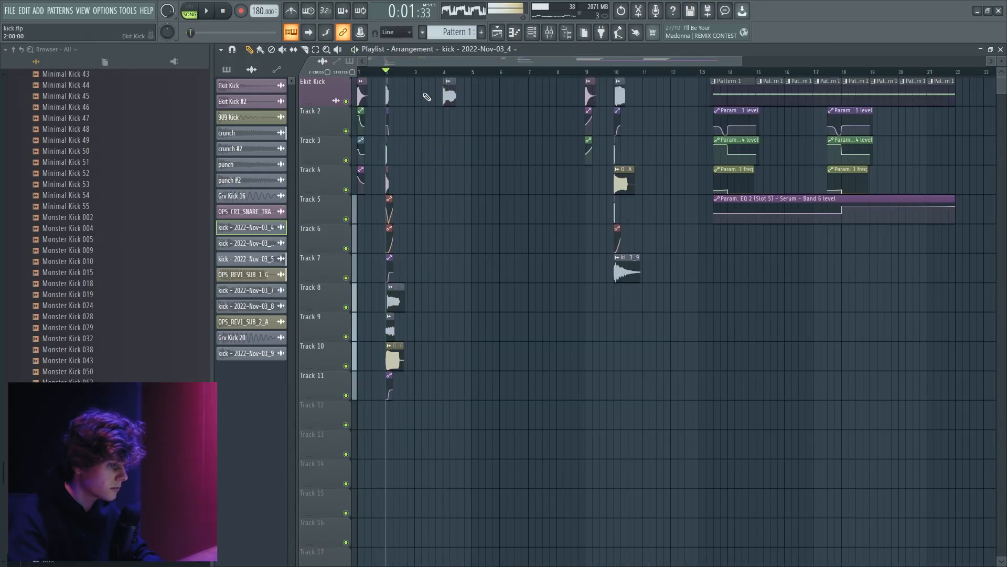
pyautogui.press('space')
pyautogui.scroll(-2, 452, 94)
pyautogui.press('space')
pyautogui.click(515, 73)
pyautogui.press('space')
pyautogui.press('space')
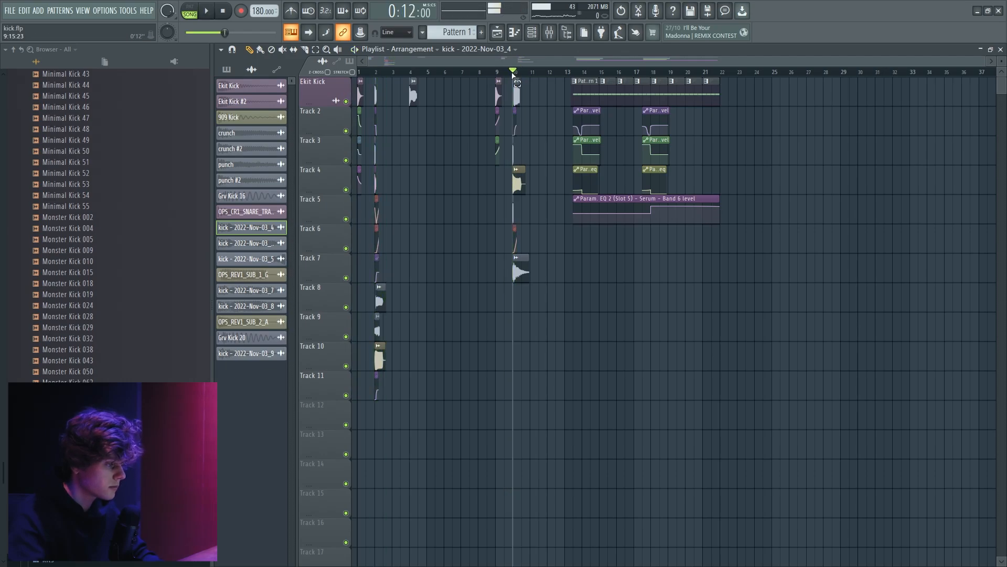
pyautogui.press('space')
# Loop the layered kick from 2:01:00 to 2:05:00 and play it.
pyautogui.scroll(5, 524, 80)
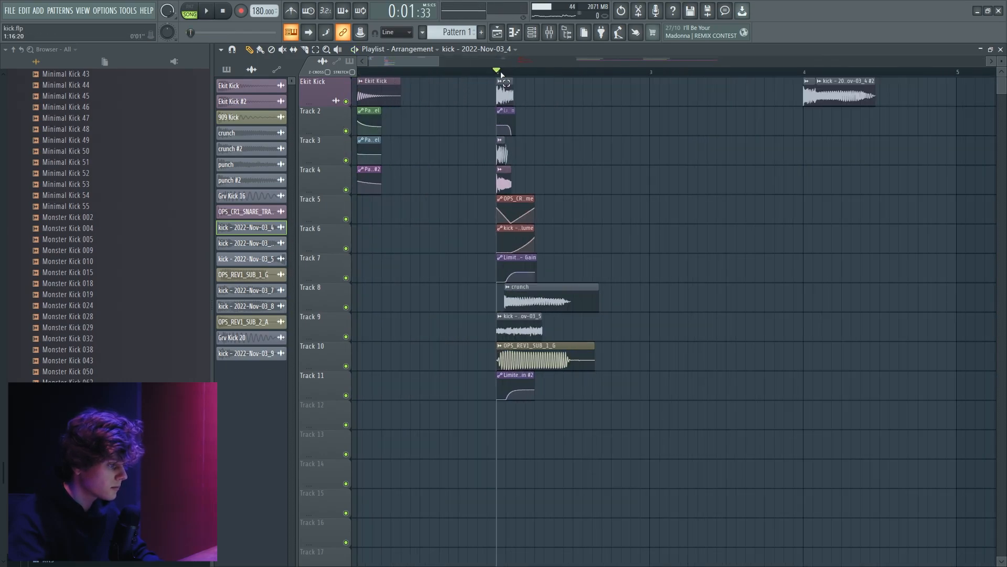
pyautogui.moveTo(501, 74); pyautogui.dragTo(535, 73)
pyautogui.press('space')
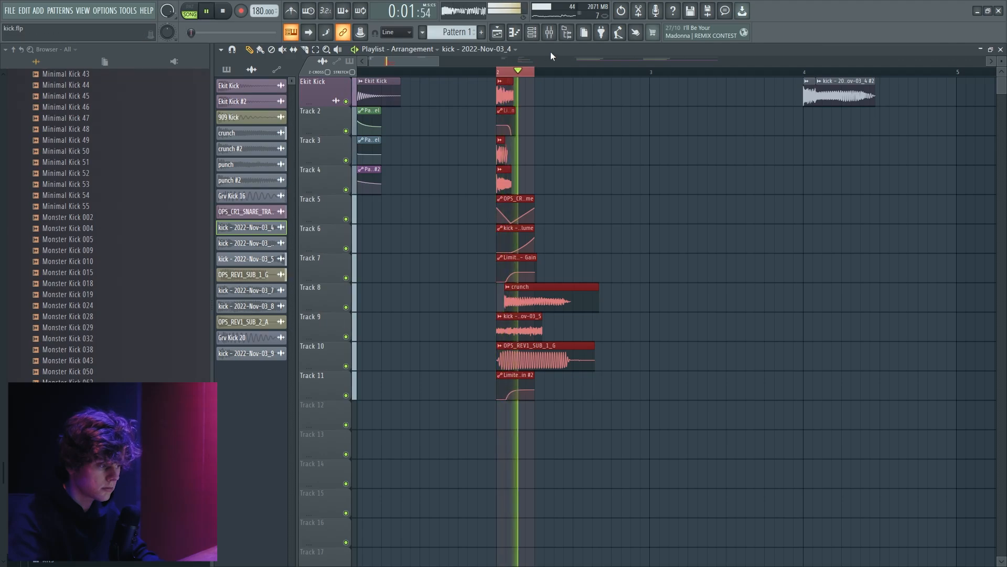
# Select the bar 2 kick's punch clips on the first four tracks, and select its tail layers on the lower tracks.
pyautogui.scroll(-3, 540, 105)
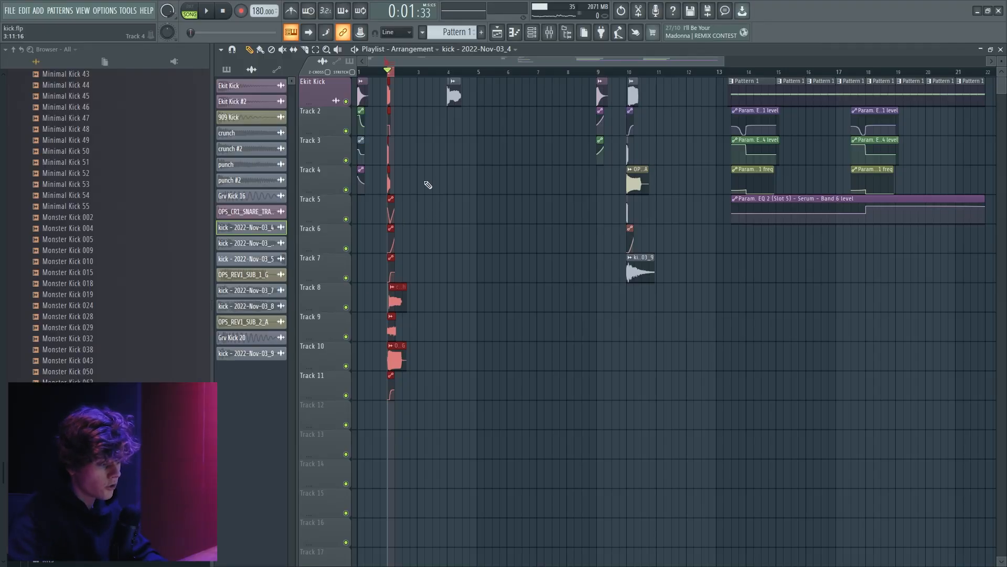
pyautogui.scroll(5, 368, 162)
pyautogui.scroll(-3, 382, 76)
pyautogui.scroll(4, 383, 76)
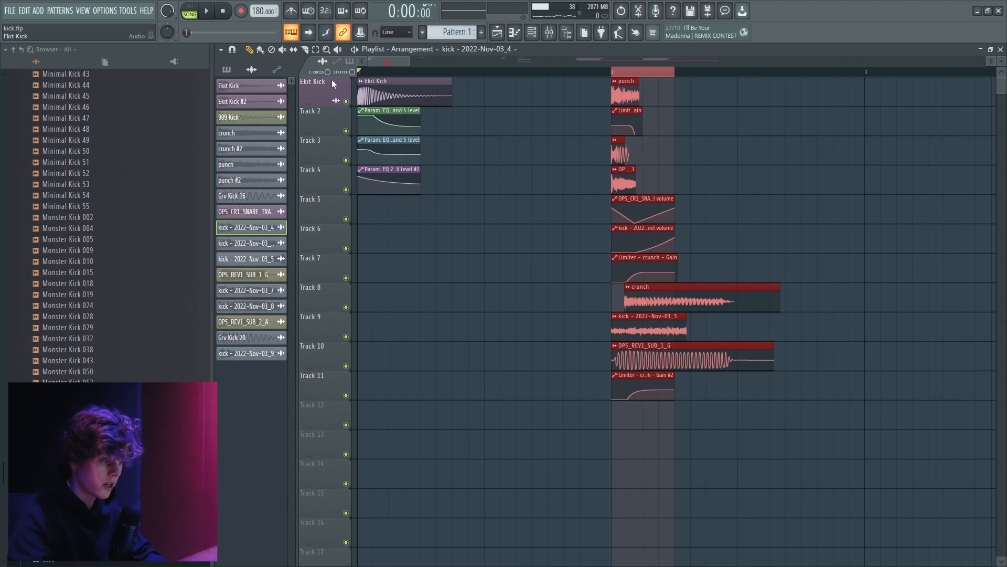
pyautogui.moveTo(604, 77); pyautogui.dragTo(645, 165)
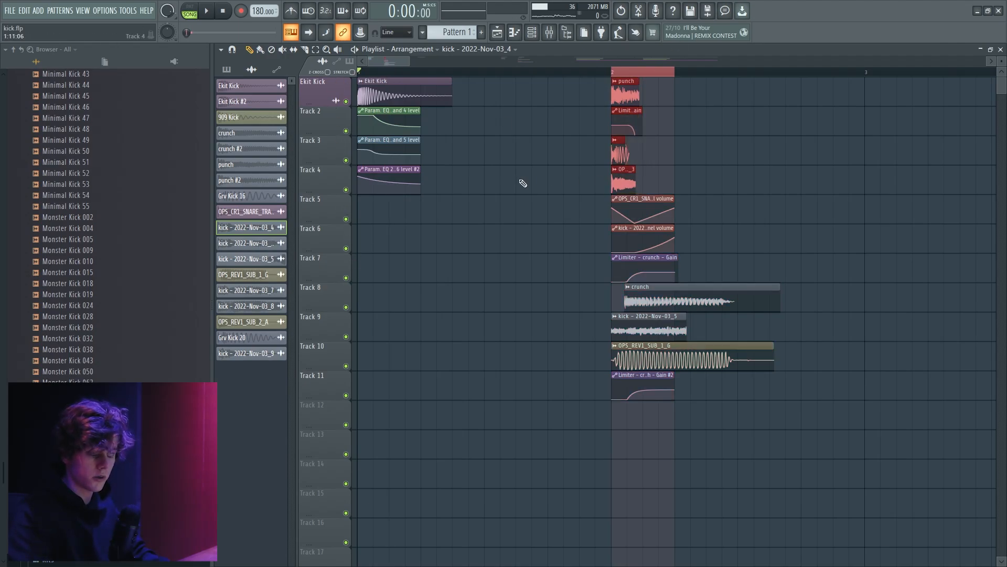
pyautogui.scroll(-2, 524, 181)
pyautogui.moveTo(494, 241); pyautogui.dragTo(589, 389)
pyautogui.scroll(-3, 456, 252)
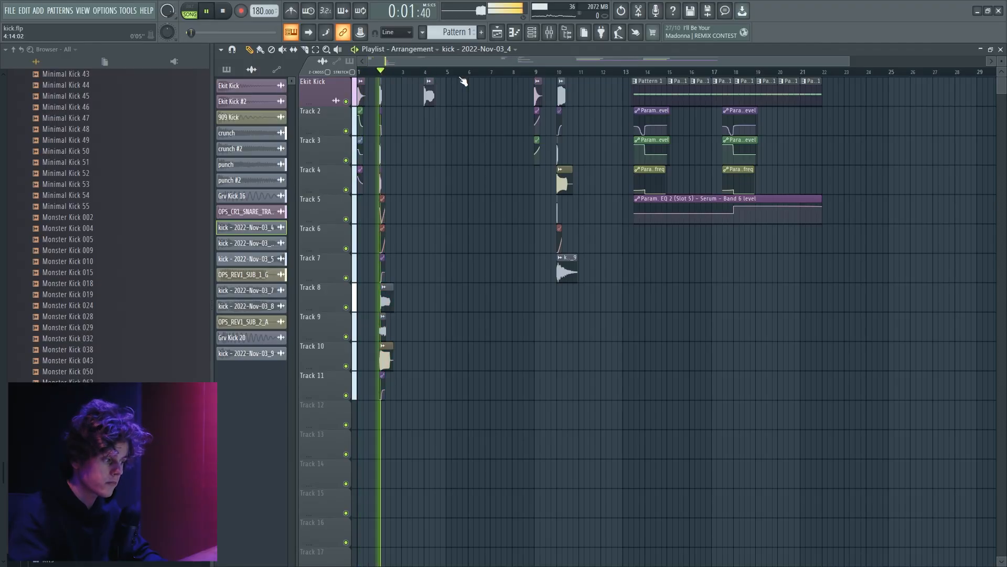
# Play the kicks at bars 4, 9 and 10 in turn, and replay the bar 10 kick followed by the Pattern 1 section.
pyautogui.click(423, 71)
pyautogui.click(534, 72)
pyautogui.click(558, 72)
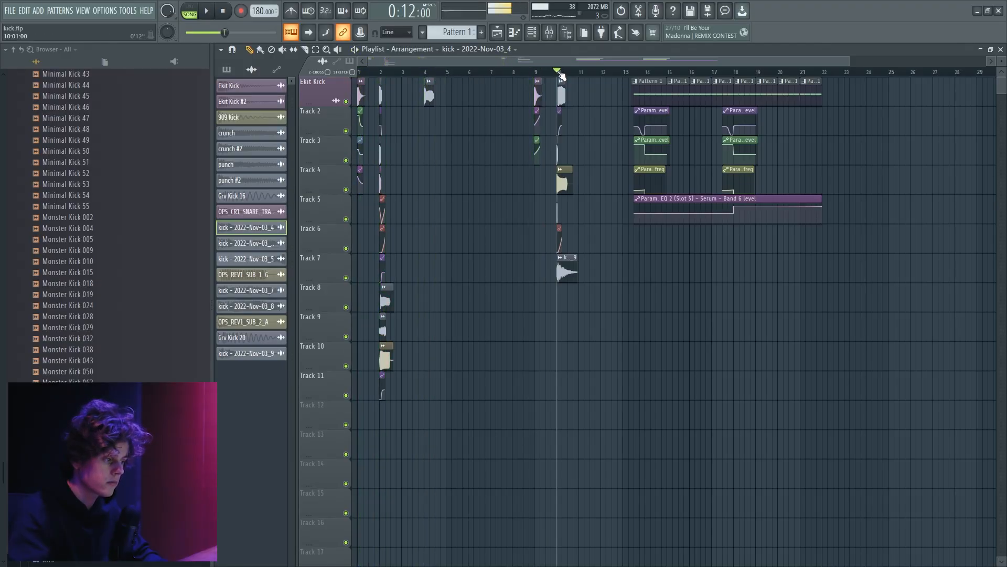
pyautogui.press('space')
pyautogui.scroll(3, 558, 82)
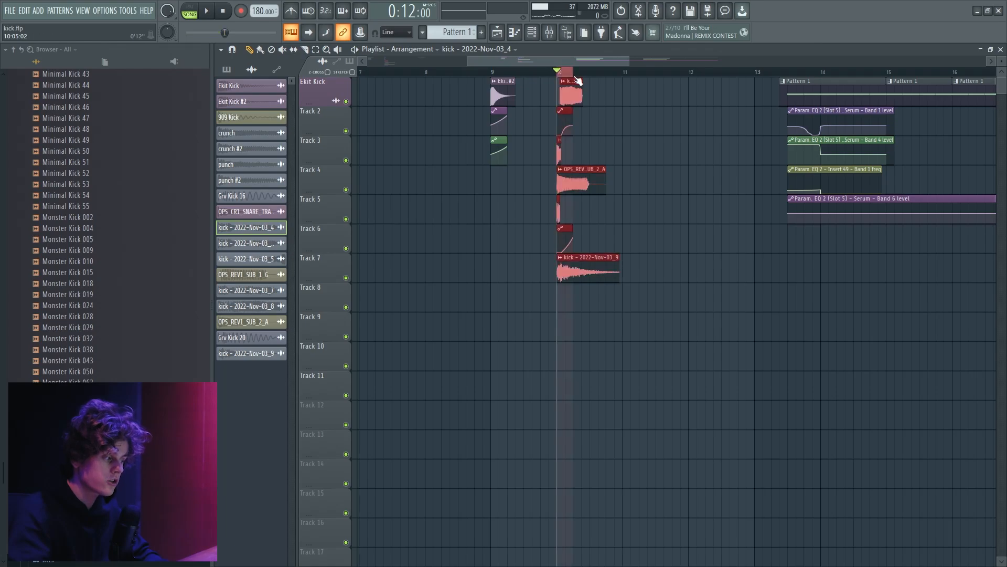
pyautogui.scroll(-2, 577, 81)
pyautogui.press('space')
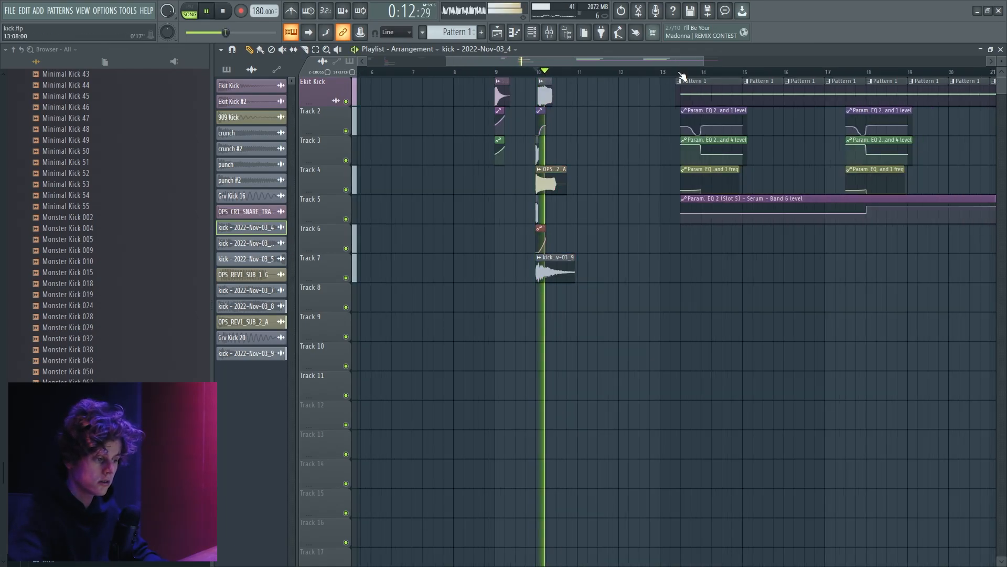
pyautogui.scroll(-3, 682, 76)
# Inspect the settings of the three Misstortion2 effects on the Ekit Kick mixer insert 7.
pyautogui.click(546, 35)
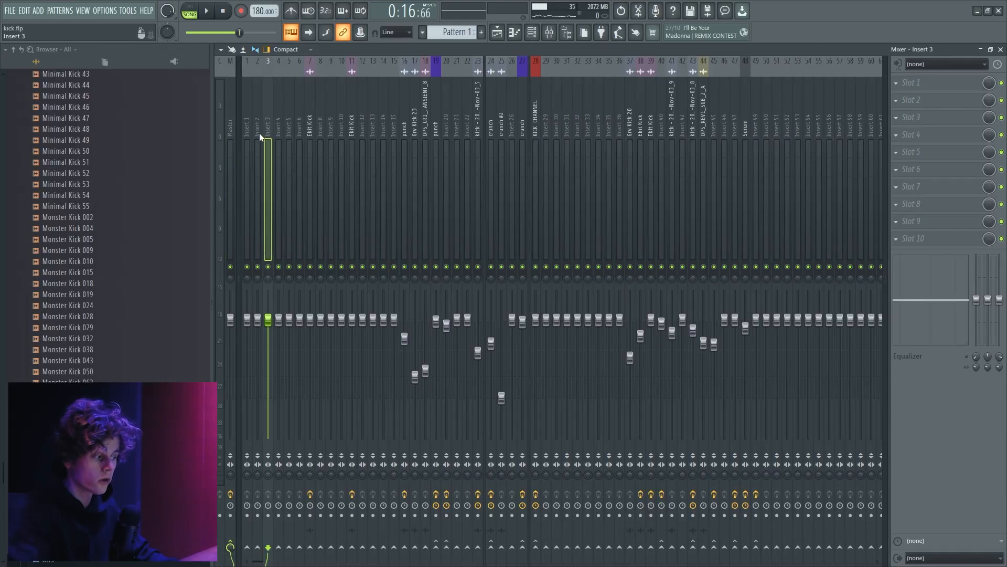
pyautogui.click(314, 117)
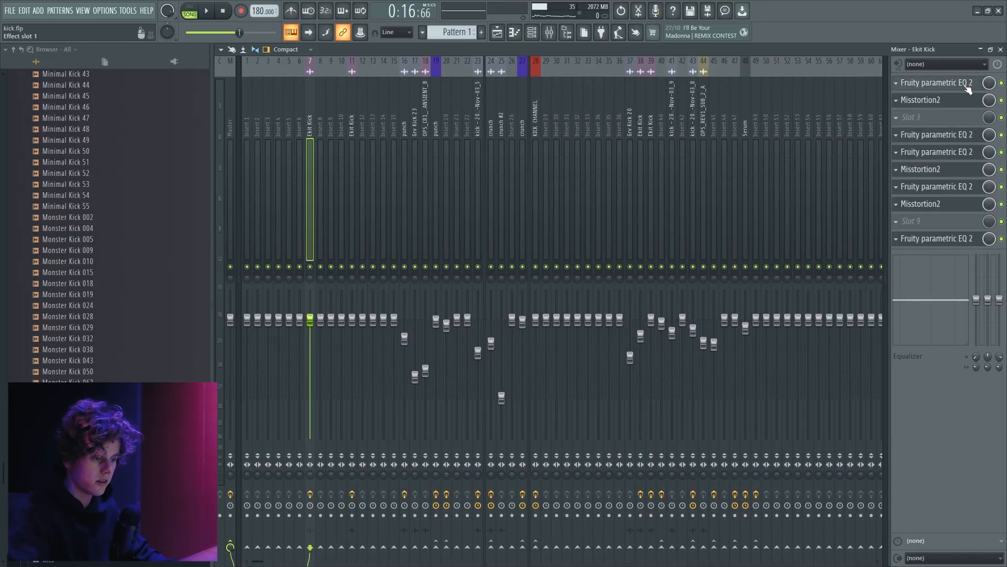
pyautogui.click(496, 32)
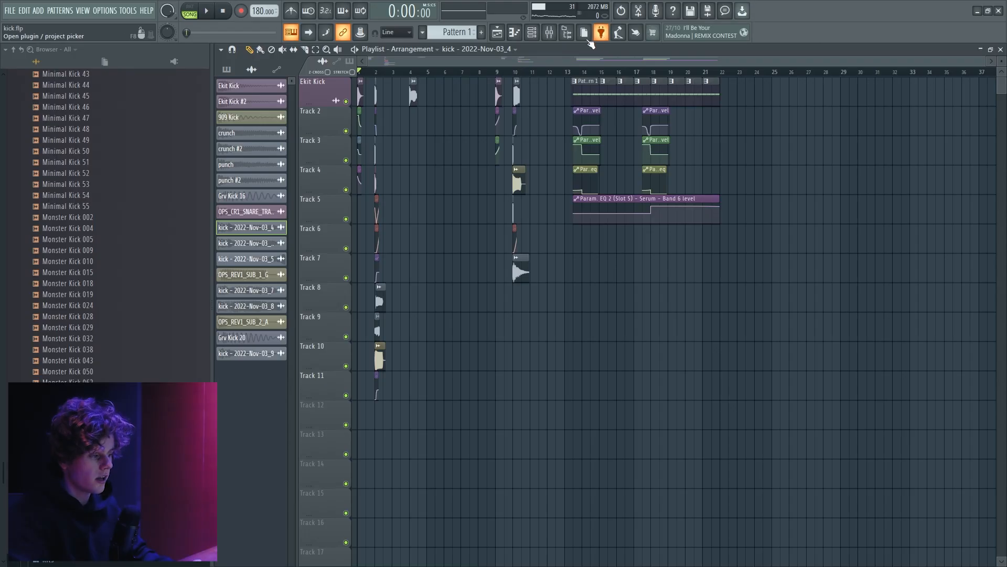
pyautogui.click(548, 32)
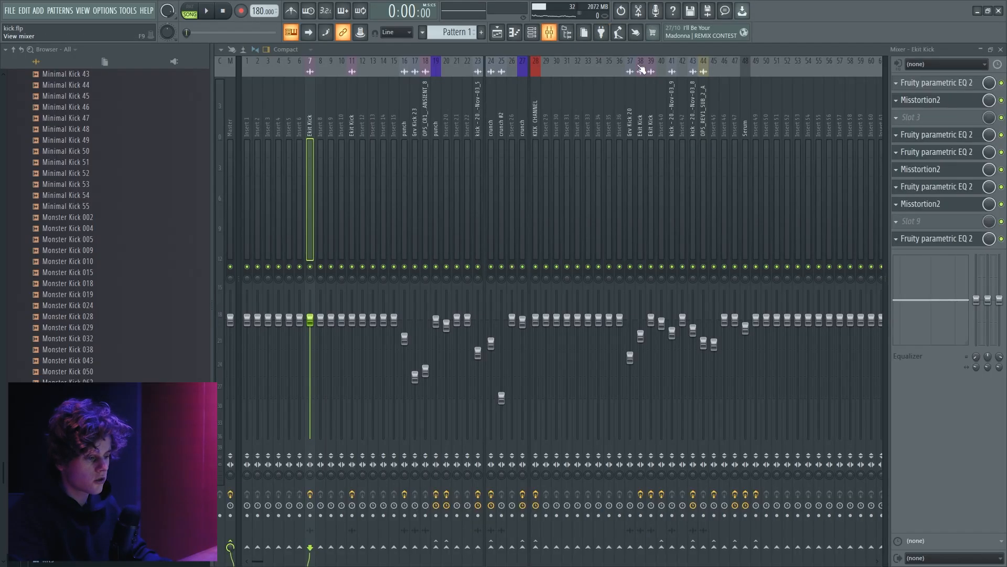
pyautogui.click(930, 104)
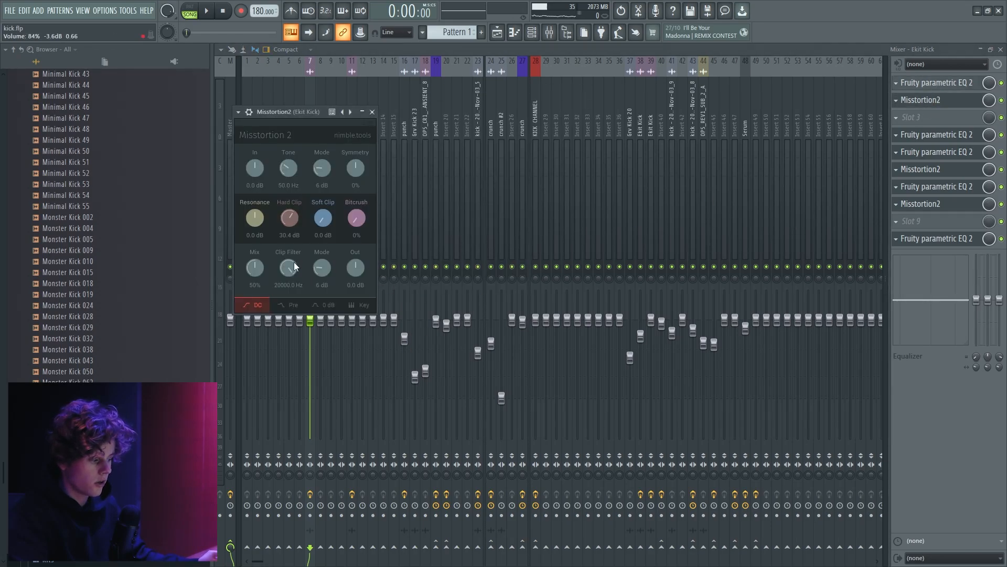
pyautogui.click(948, 174)
pyautogui.click(948, 173)
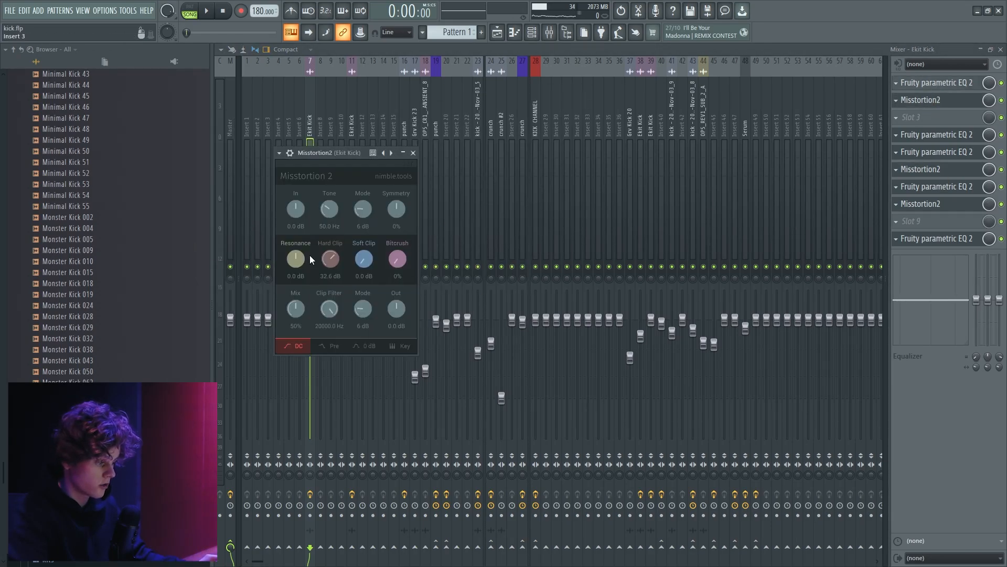
pyautogui.click(934, 203)
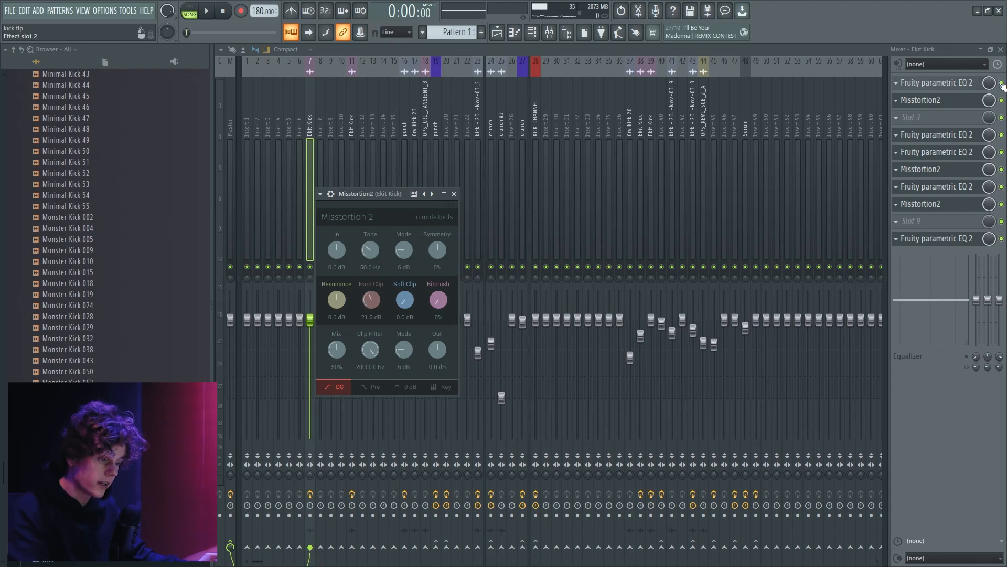
# In the Ekit Kick insert's first EQ, boost band 4 by 6.1 dB at 1147 Hz and lower band 5 slightly.
pyautogui.click(981, 84)
pyautogui.click(981, 84)
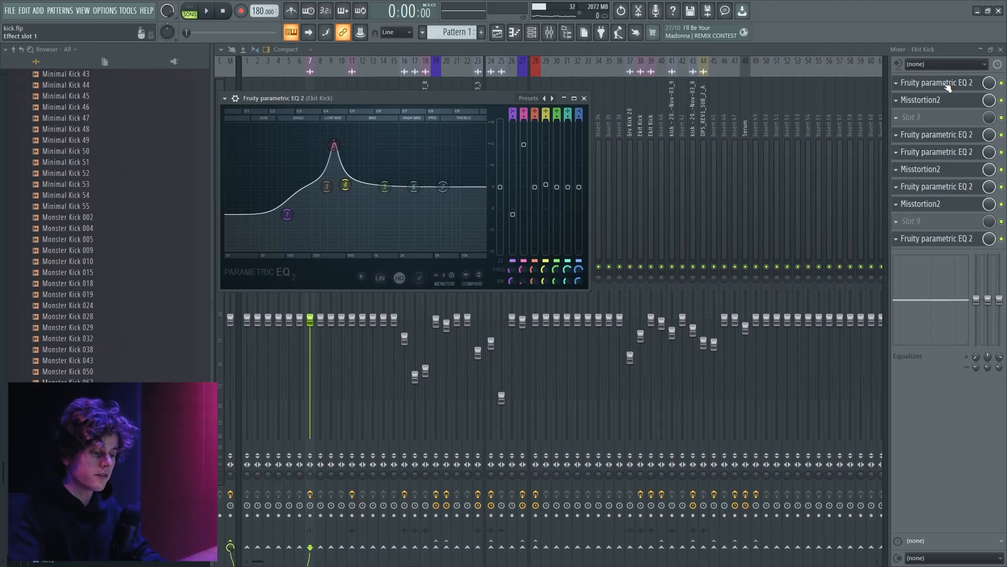
pyautogui.moveTo(345, 185); pyautogui.dragTo(386, 126)
pyautogui.moveTo(385, 187)
pyautogui.mouseDown()
pyautogui.moveTo(382, 127)
pyautogui.moveTo(378, 192)
pyautogui.mouseUp()
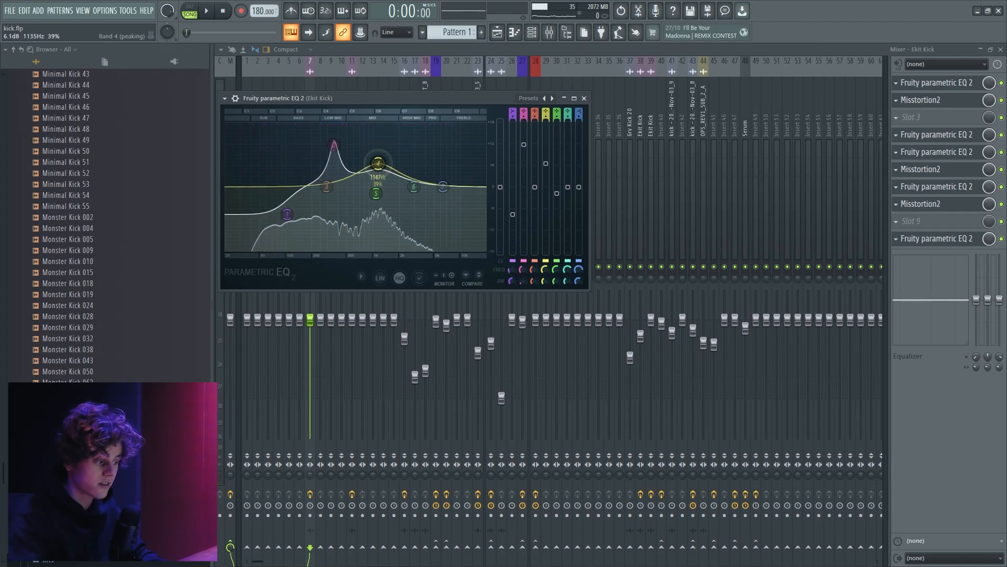
# Bring band 5 of the slot 4 EQ back to about -0.4 dB, and boost the treble with bands 5 and 6 in the slot 7 EQ.
pyautogui.click(931, 141)
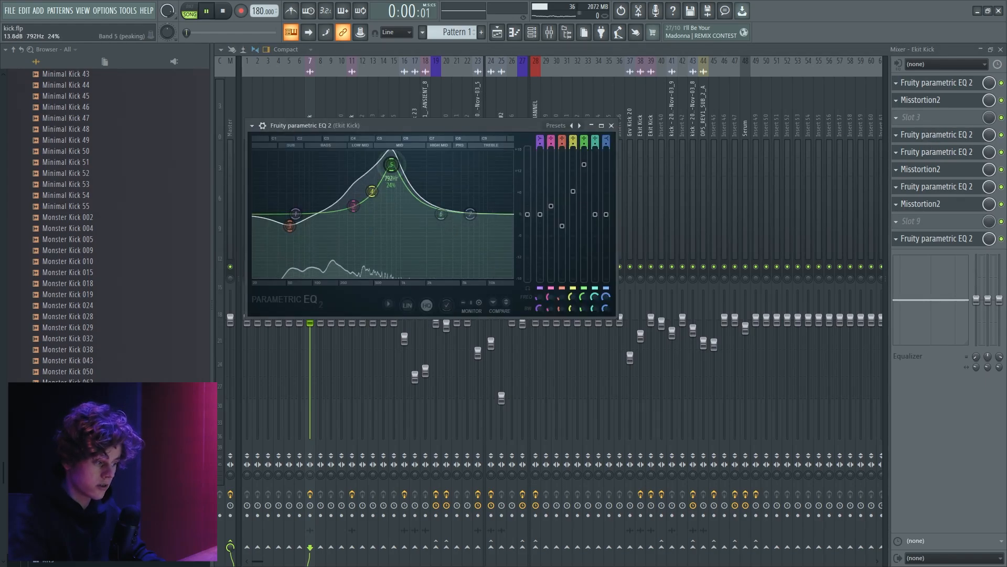
pyautogui.moveTo(391, 164); pyautogui.dragTo(387, 204)
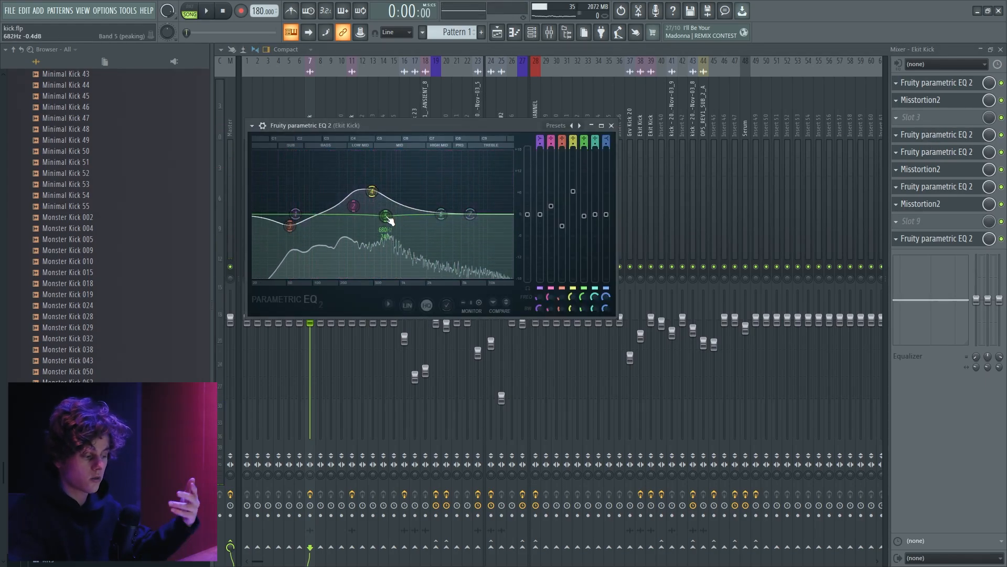
pyautogui.click(939, 187)
pyautogui.press('space')
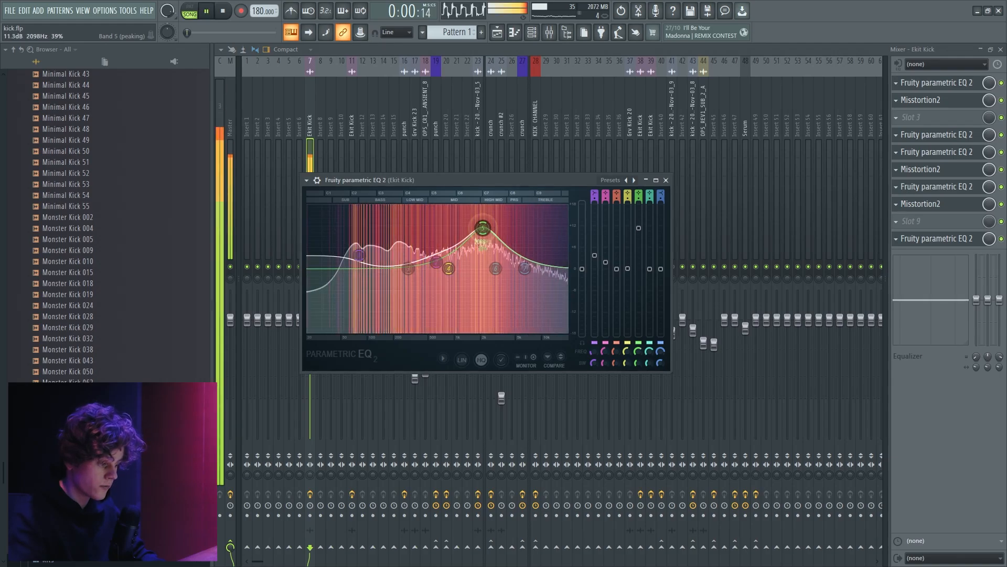
pyautogui.moveTo(483, 227); pyautogui.dragTo(509, 264)
pyautogui.press('space')
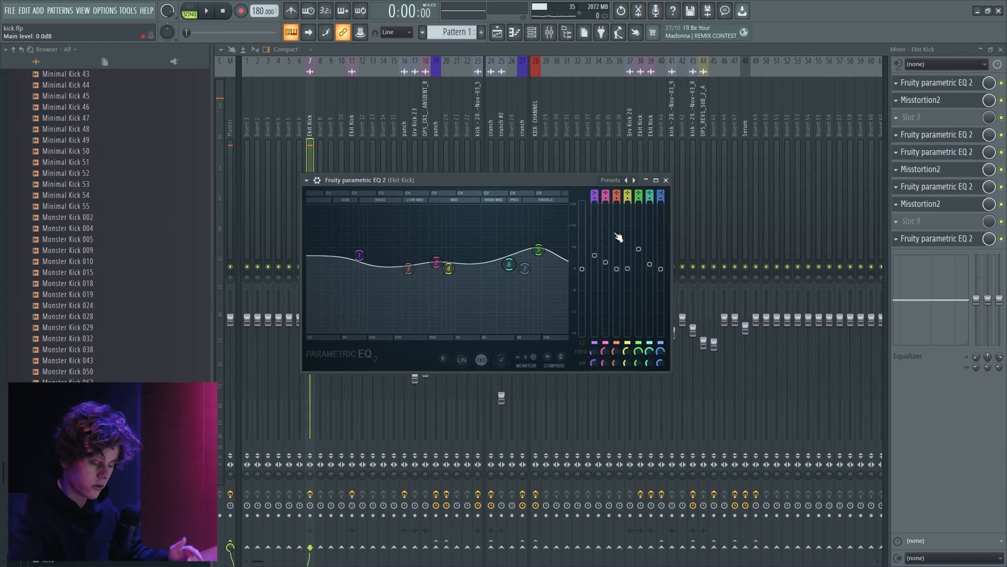
# In the slot 4 EQ, try a deep band 5 cut beside the band 4 peak while playing the kick.
pyautogui.click(967, 152)
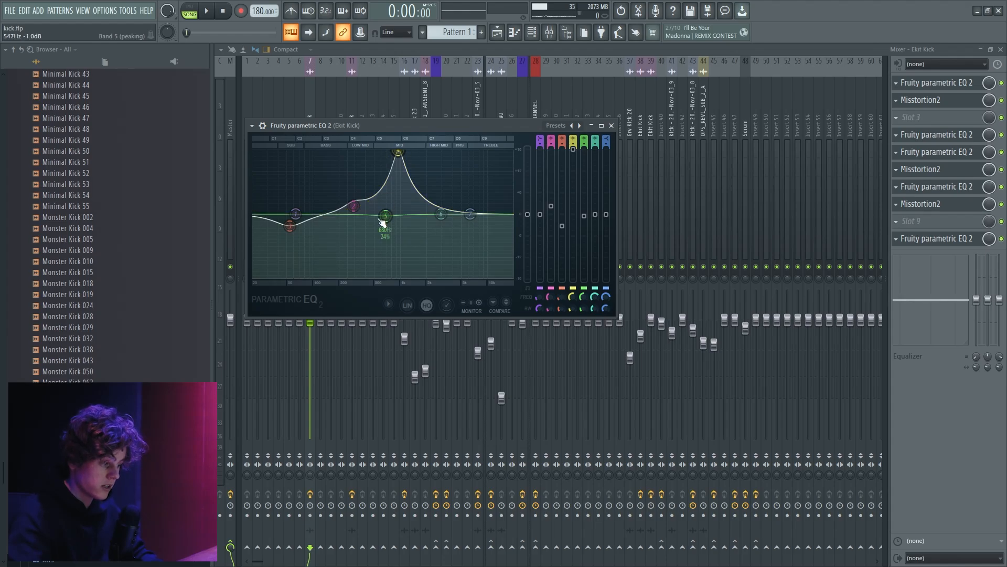
pyautogui.moveTo(382, 241); pyautogui.dragTo(381, 279)
pyautogui.press('space')
pyautogui.scroll(5, 382, 278)
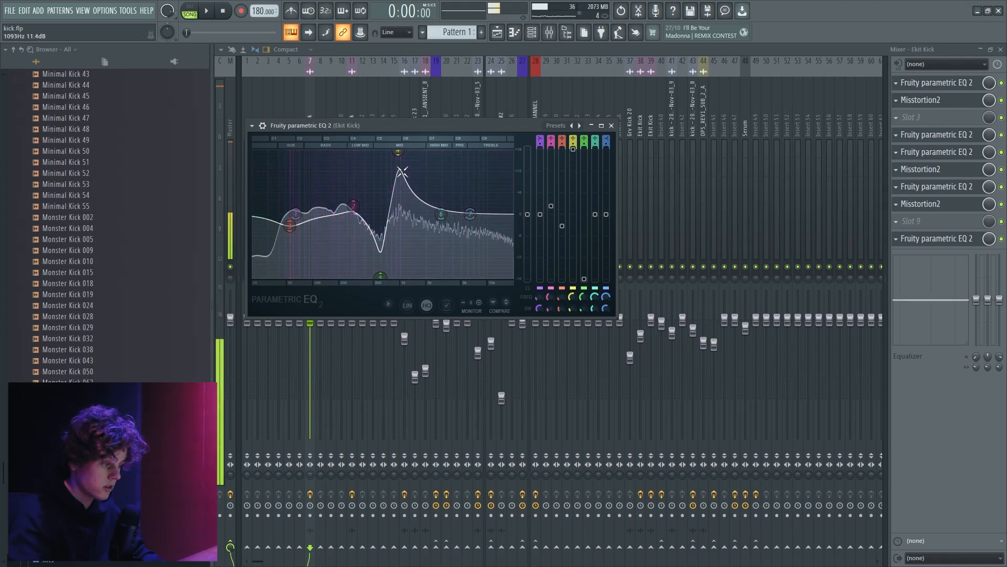
pyautogui.moveTo(398, 152); pyautogui.dragTo(393, 152)
pyautogui.press('space')
# Shift band 5 of the slot 4 EQ into the bass range with a slight cut, and lower the band 4 peak while replaying the kick.
pyautogui.moveTo(380, 277); pyautogui.dragTo(326, 219)
pyautogui.press('space')
pyautogui.press('space')
pyautogui.press('space')
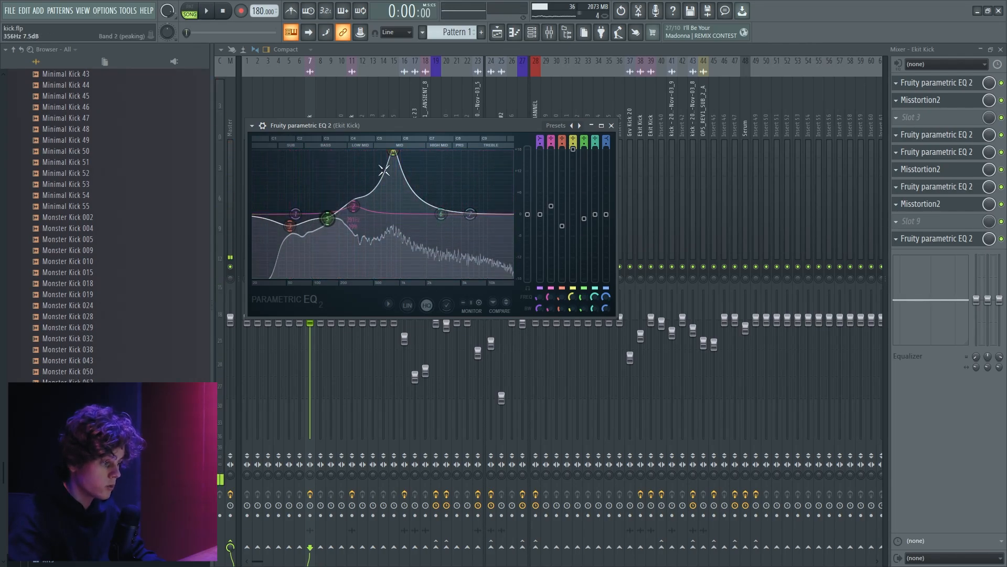
pyautogui.moveTo(393, 152); pyautogui.dragTo(387, 191)
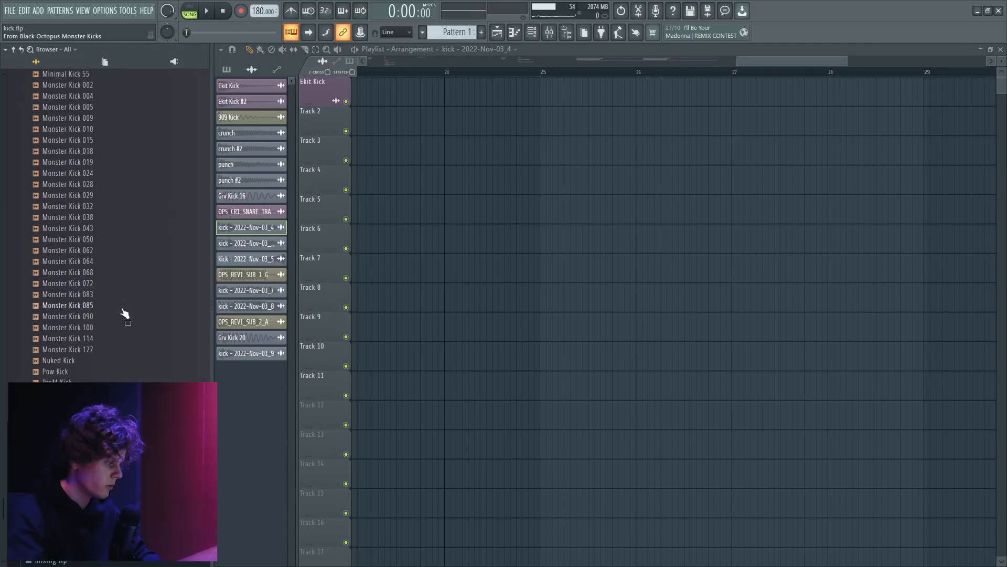
# Browse the Kicks sample folder and preview Grv Kick 17.
pyautogui.scroll(10, 105, 326)
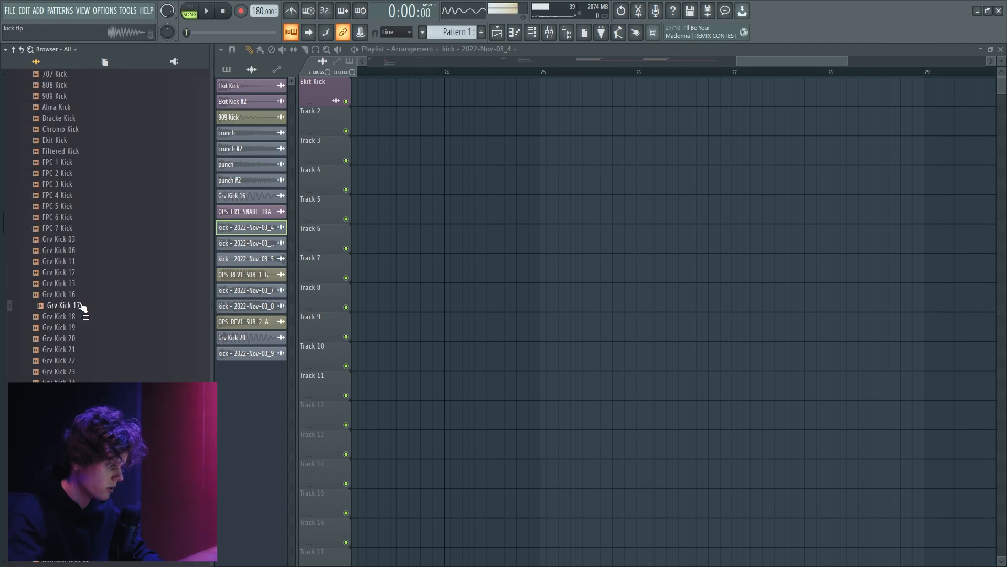
pyautogui.scroll(5, 87, 212)
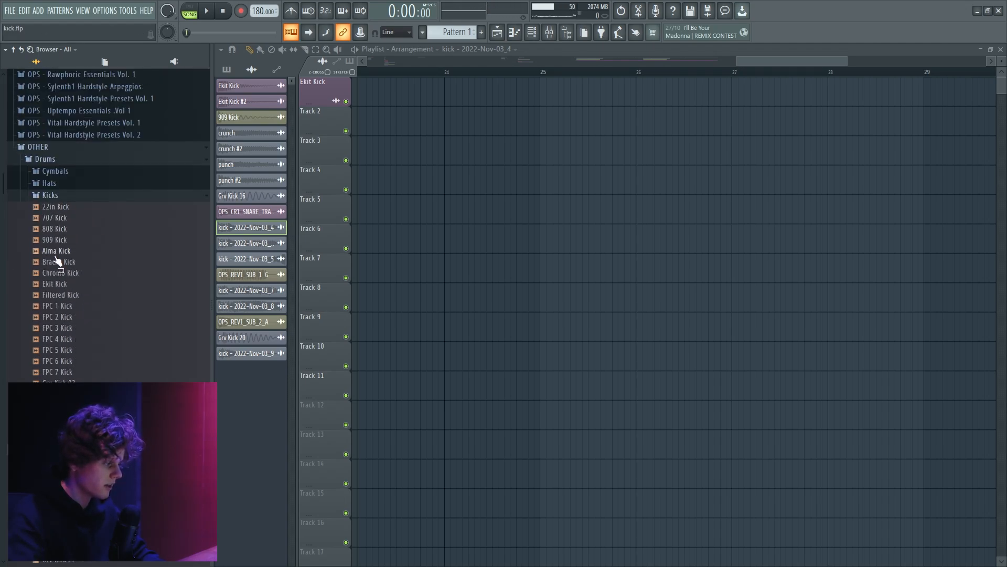
pyautogui.scroll(-4, 572, 239)
pyautogui.scroll(4, 385, 92)
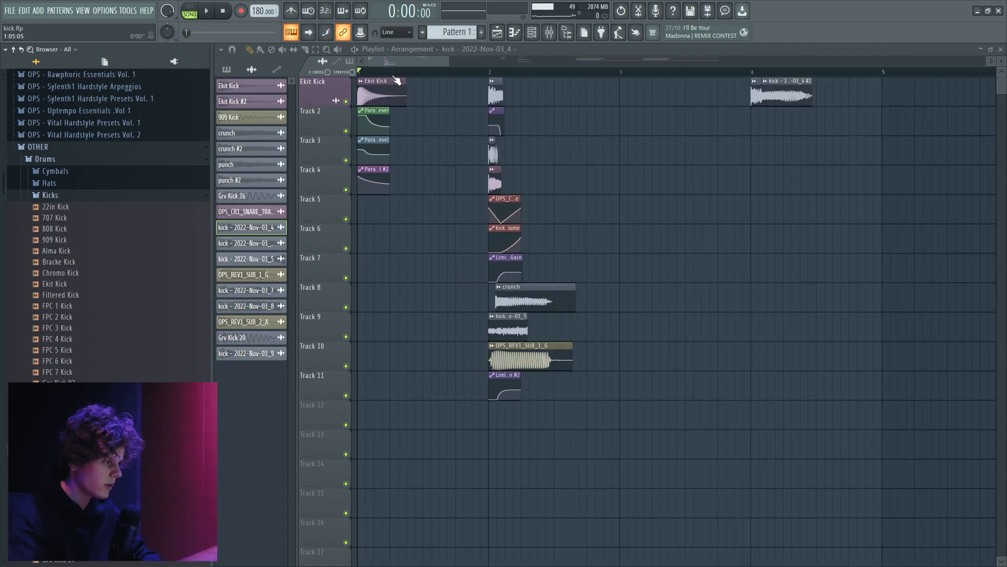
# Play the Ekit Kick and reshape its slot 5 EQ, boosting band 3 by 9.6 dB at 198 Hz with band 5 raised beside it.
pyautogui.press('space')
pyautogui.click(551, 33)
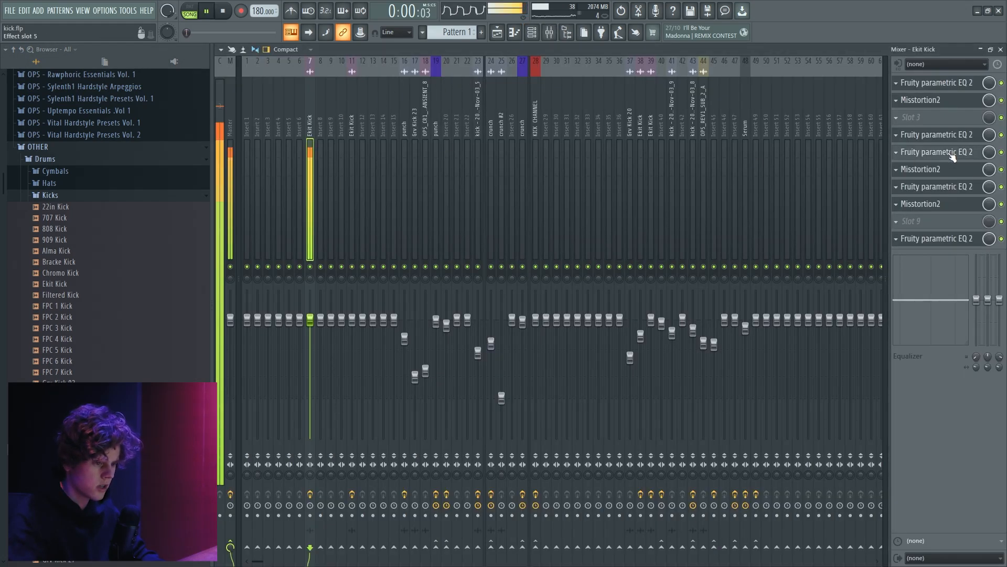
pyautogui.click(953, 154)
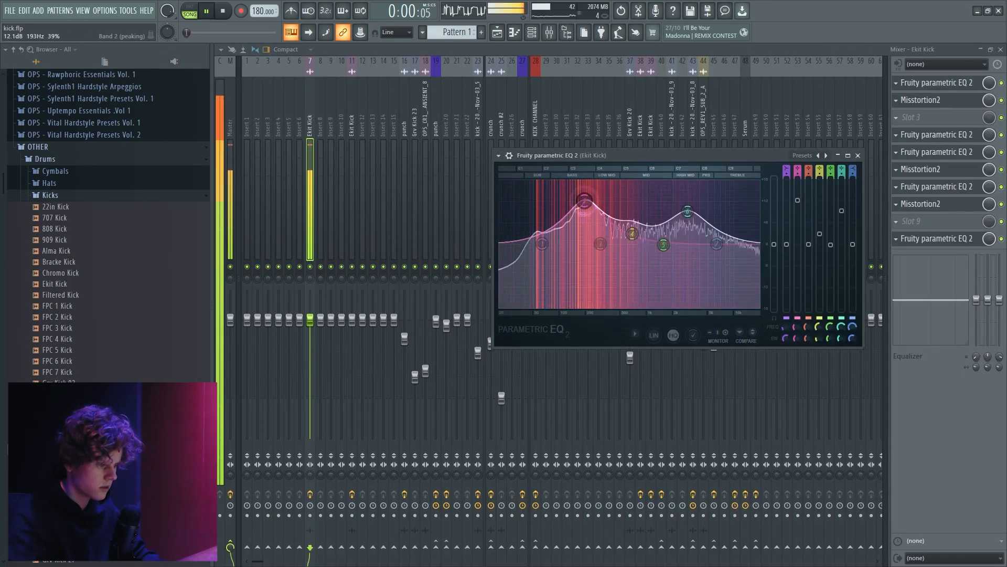
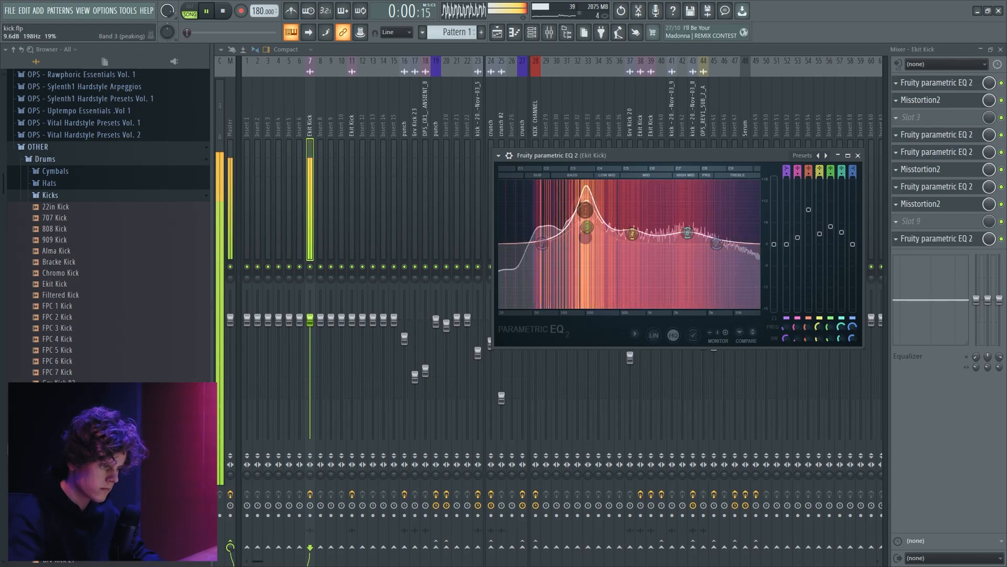
# In the first EQ, sweep boosts with bands 5 and 6 while listening, settling band 6 near 1 kHz and boosting band 2 around 185 Hz.
pyautogui.click(936, 85)
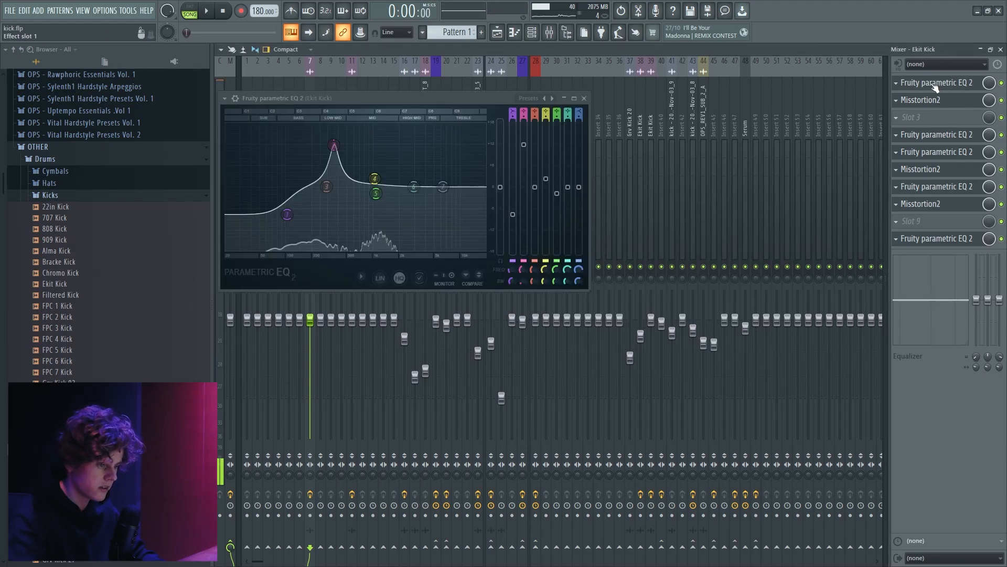
pyautogui.moveTo(413, 188); pyautogui.dragTo(426, 137)
pyautogui.moveTo(376, 193); pyautogui.dragTo(408, 164)
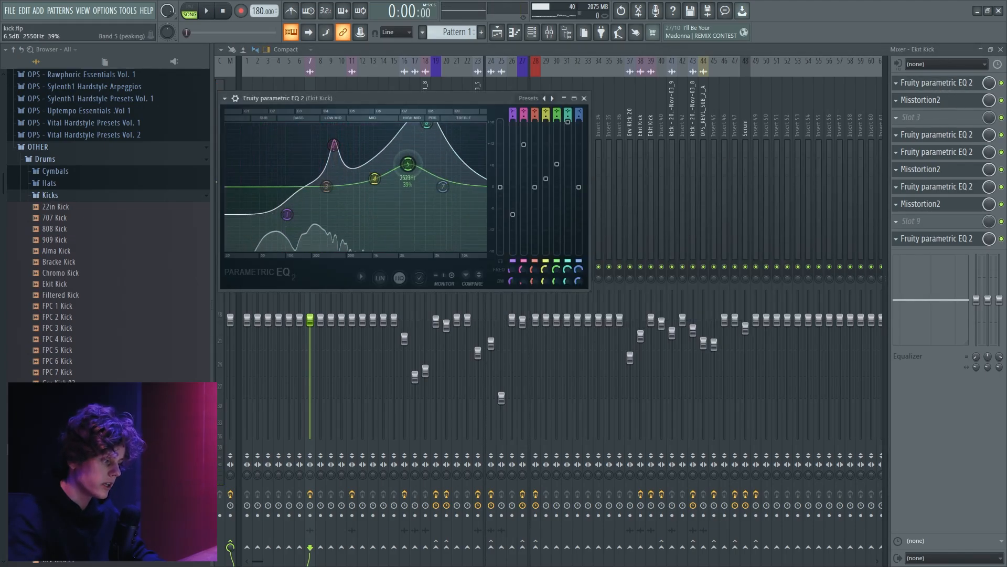
pyautogui.press('space')
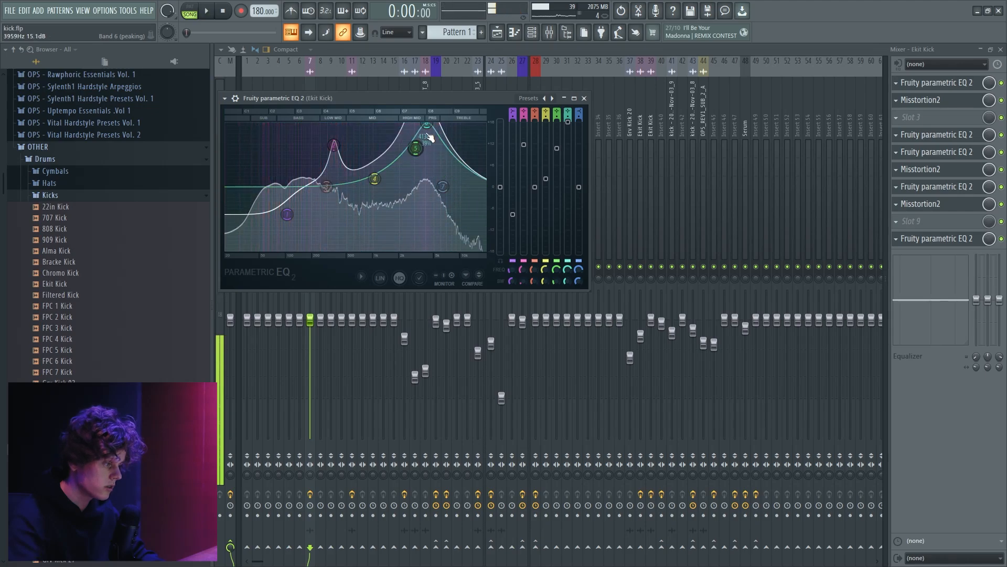
pyautogui.press('space')
pyautogui.moveTo(430, 137); pyautogui.dragTo(416, 137)
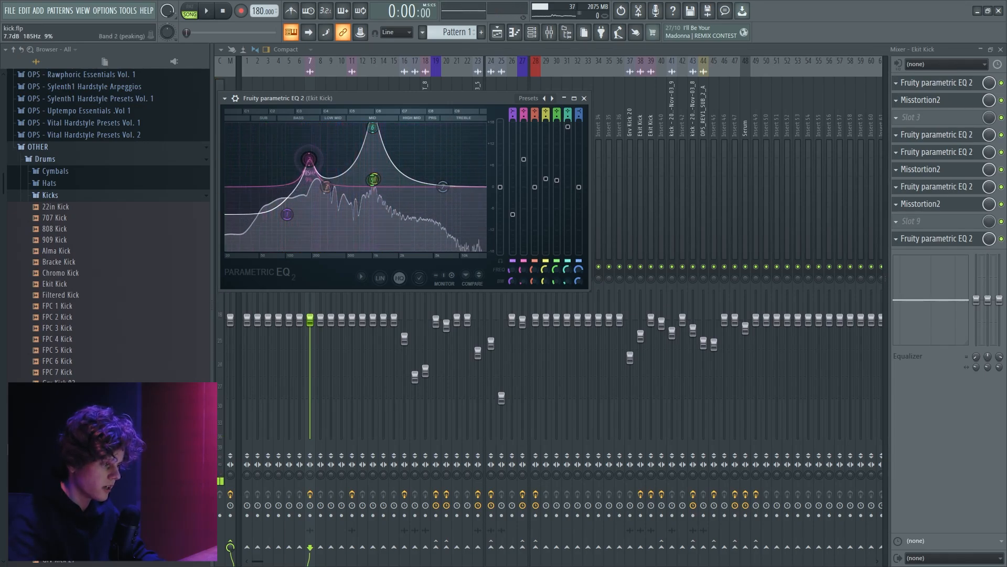
pyautogui.press('space')
pyautogui.moveTo(309, 159); pyautogui.dragTo(308, 213)
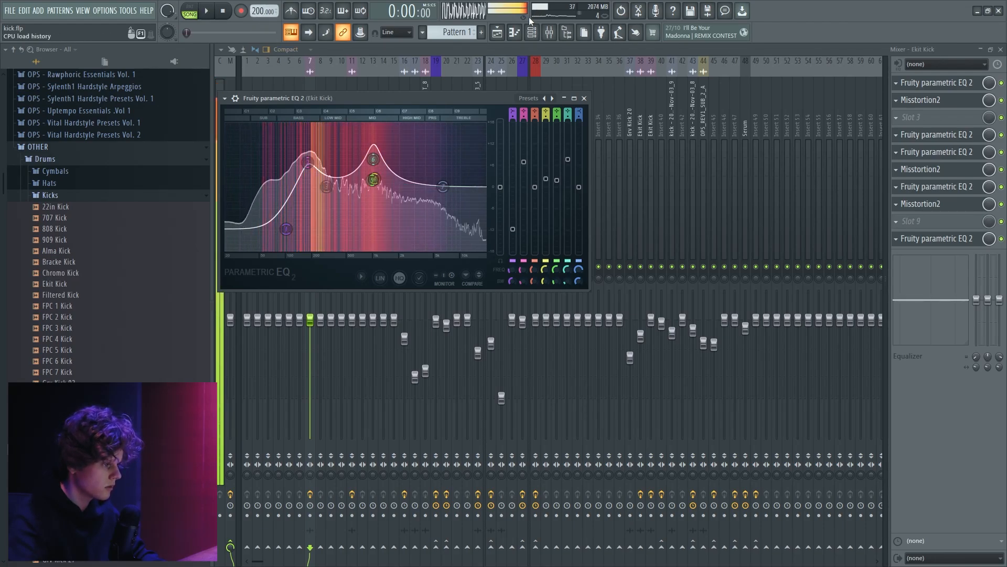
# In the slot 7 EQ, boost the band 1 low shelf by 8.3 dB at 100 Hz and move band 3 slightly up into the mids.
pyautogui.click(497, 32)
pyautogui.scroll(-3, 476, 108)
pyautogui.scroll(6, 357, 112)
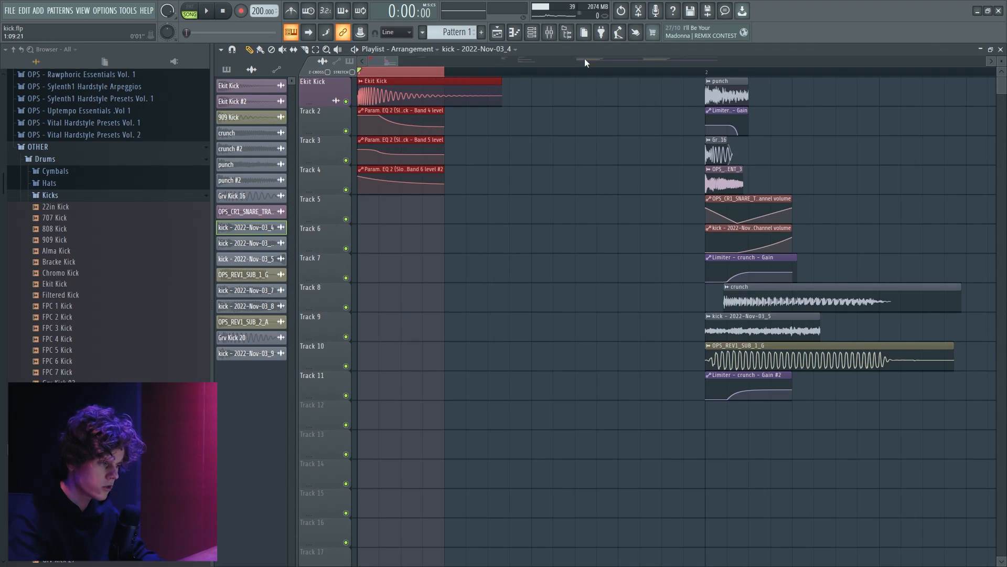
pyautogui.click(549, 32)
pyautogui.click(937, 188)
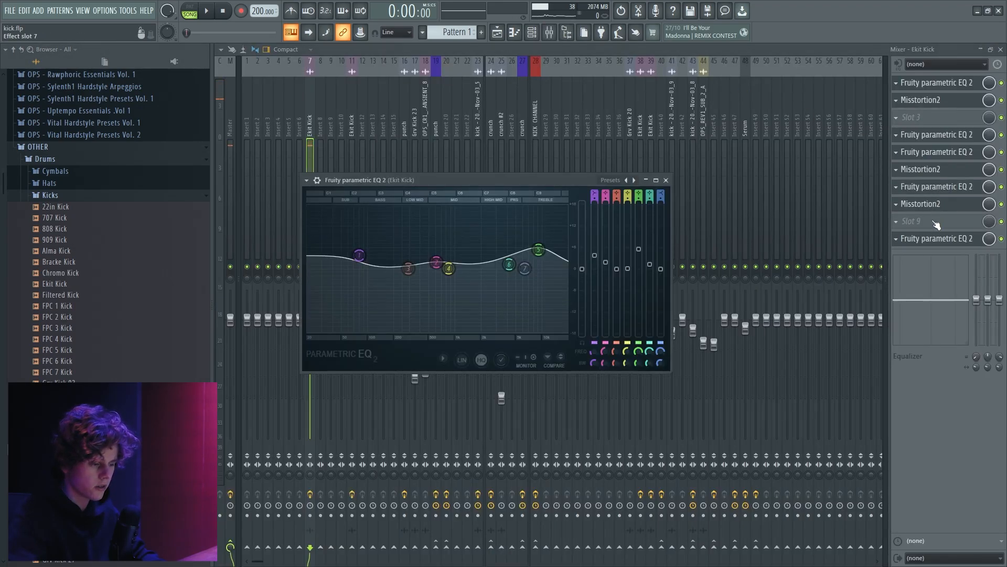
pyautogui.press('space')
pyautogui.moveTo(358, 266); pyautogui.dragTo(370, 229)
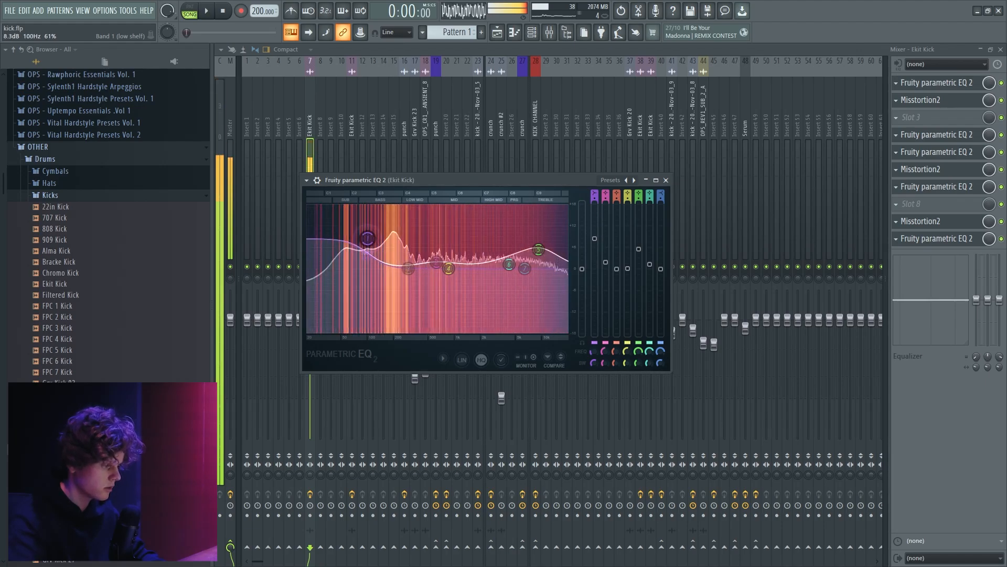
pyautogui.moveTo(409, 269); pyautogui.dragTo(441, 257)
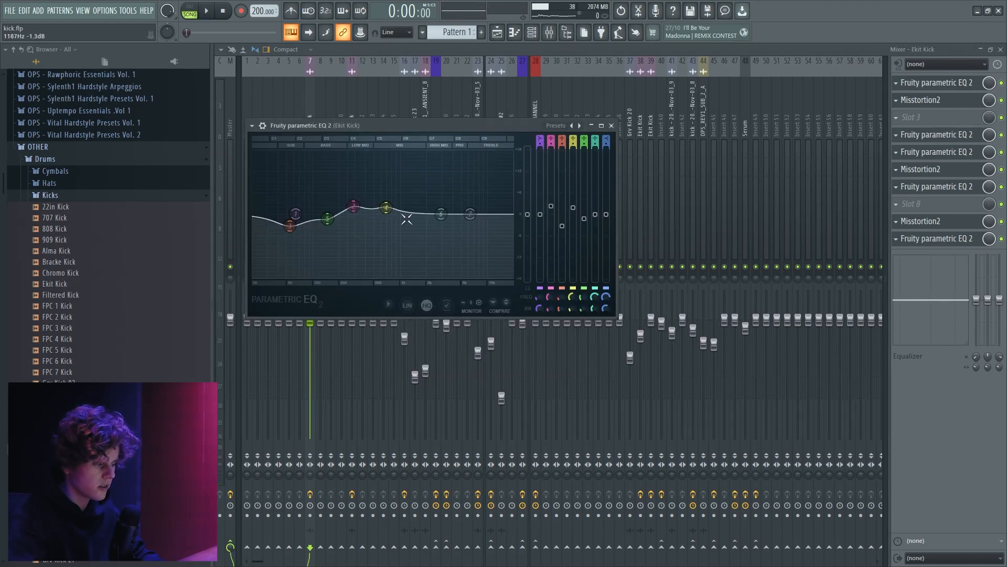
# In the slot 4 EQ, cut band 4 to about -5.9 dB near 270 Hz and boost band 6 by 3.3 dB at 56 Hz during playback.
pyautogui.press('space')
pyautogui.moveTo(386, 208); pyautogui.dragTo(353, 232)
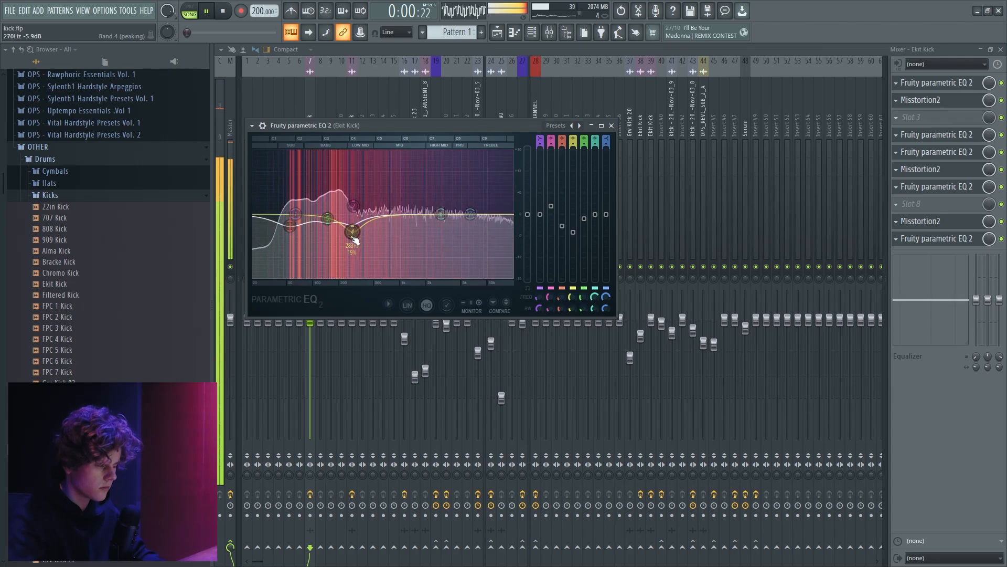
pyautogui.moveTo(441, 214); pyautogui.dragTo(292, 214)
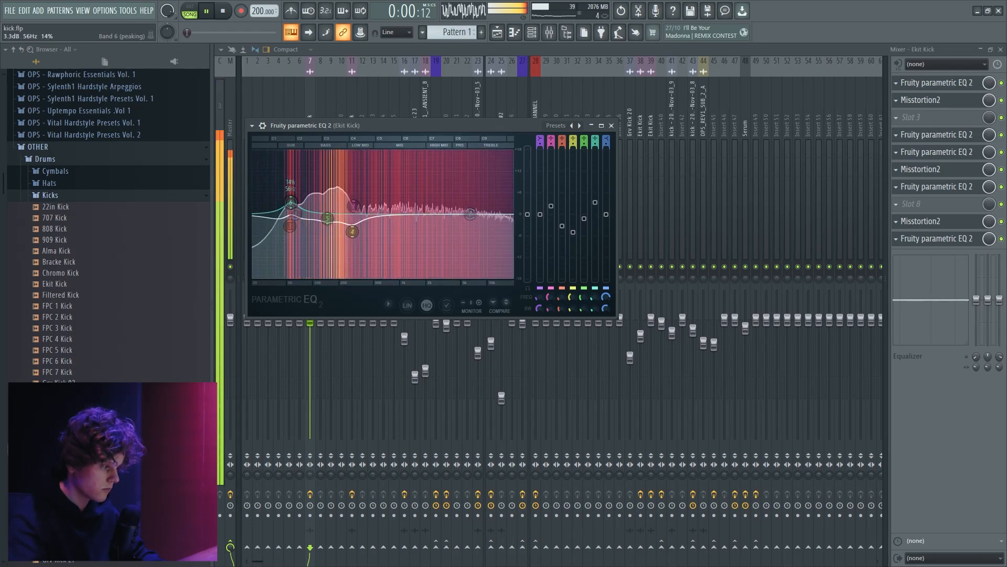
pyautogui.press('space')
# Extend the playlist's time selection to half a bar so it covers the whole Ekit Kick clip in bar 1.
pyautogui.click(499, 32)
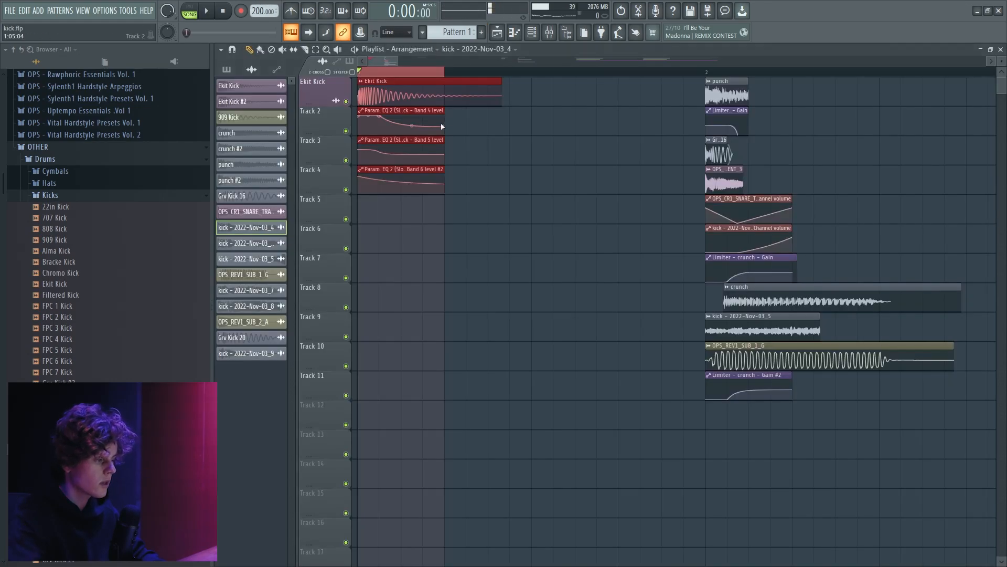
pyautogui.scroll(-3, 367, 74)
pyautogui.scroll(3, 367, 74)
pyautogui.moveTo(360, 71); pyautogui.dragTo(523, 80)
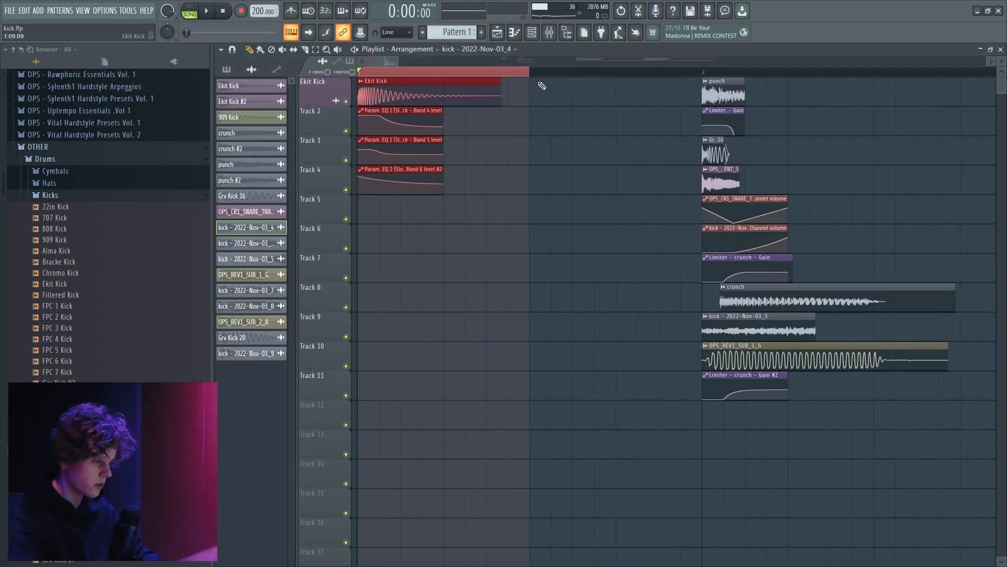
# Record the processed Ekit Kick into Edison on the Master insert.
pyautogui.click(547, 34)
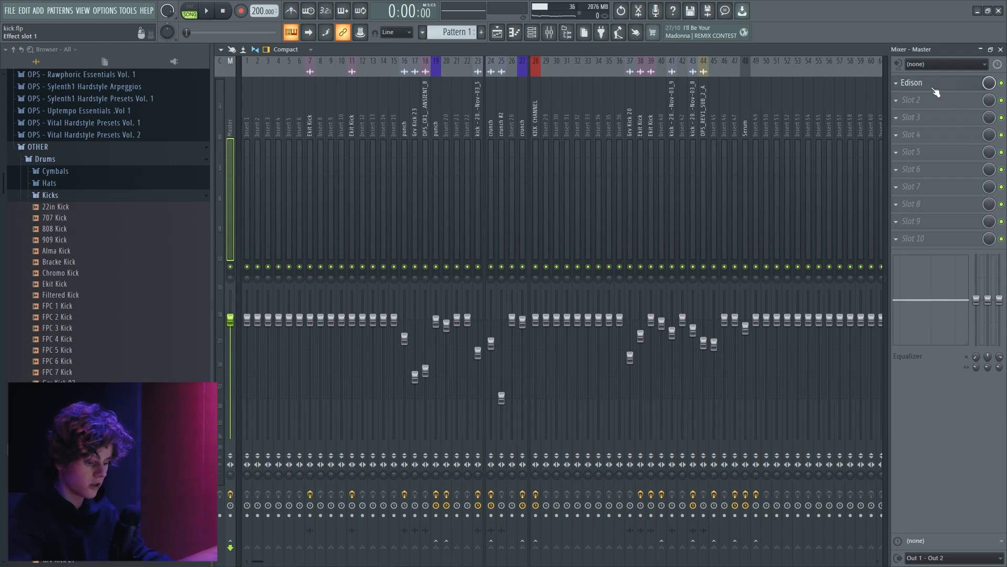
pyautogui.click(934, 87)
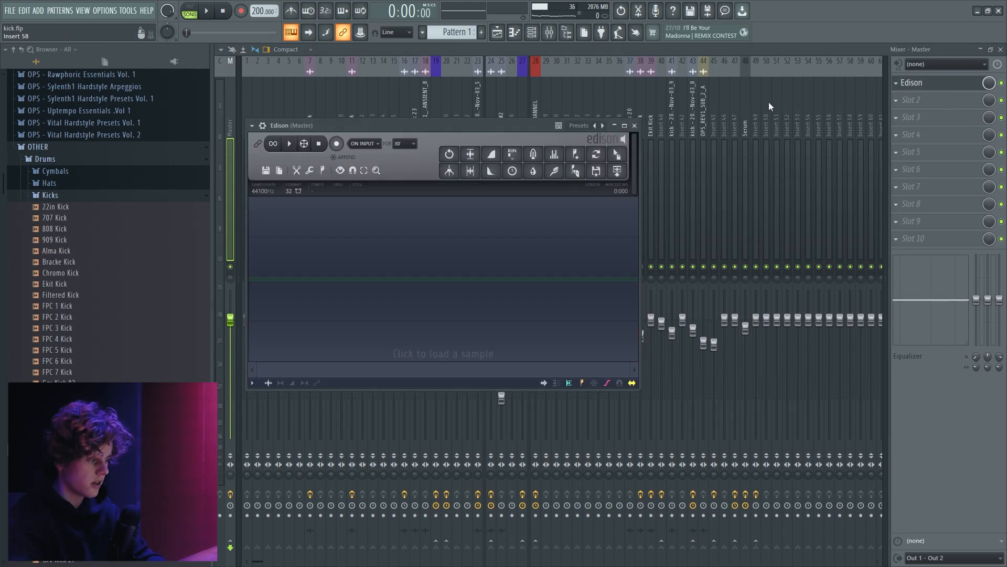
pyautogui.click(211, 15)
pyautogui.click(211, 14)
pyautogui.click(337, 143)
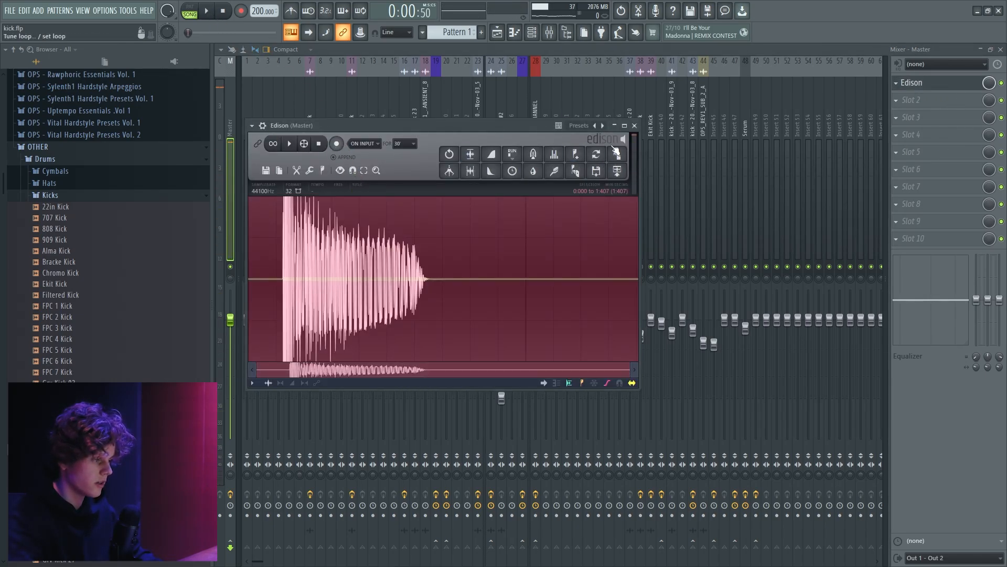
# Place the Edison recording in the playlist on Track 5 and move the clip to just before bar 9.
pyautogui.moveTo(617, 153); pyautogui.dragTo(512, 210)
pyautogui.scroll(-6, 438, 214)
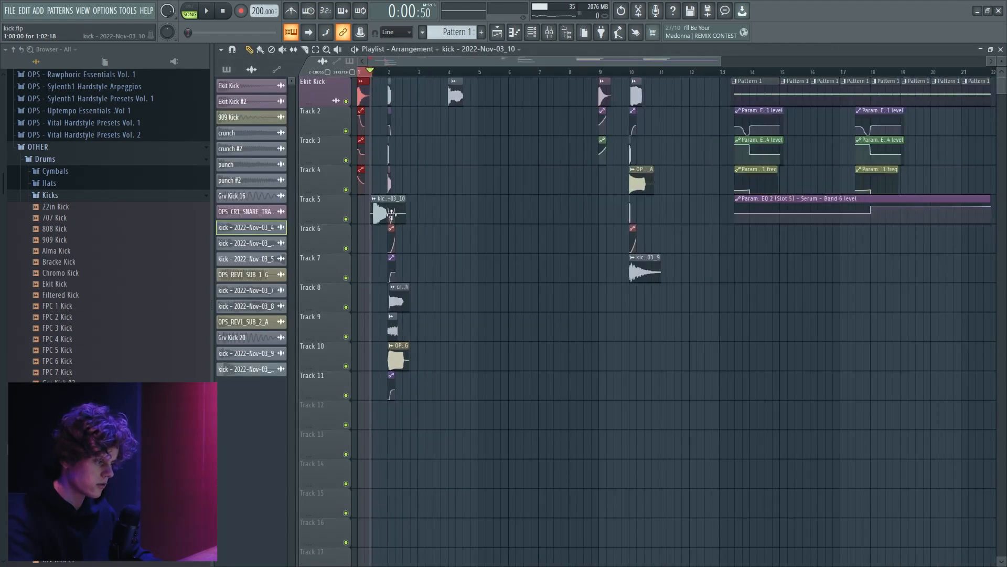
pyautogui.moveTo(392, 214); pyautogui.dragTo(605, 197)
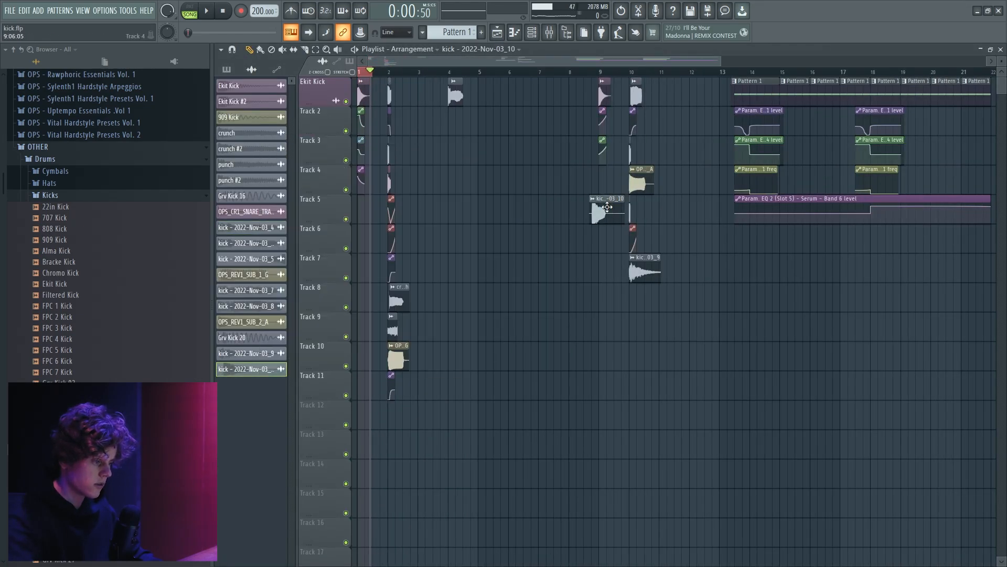
# Trim the silence from the recorded kick clip and normalize it in its channel settings.
pyautogui.click(606, 200)
pyautogui.moveTo(537, 284); pyautogui.dragTo(539, 274)
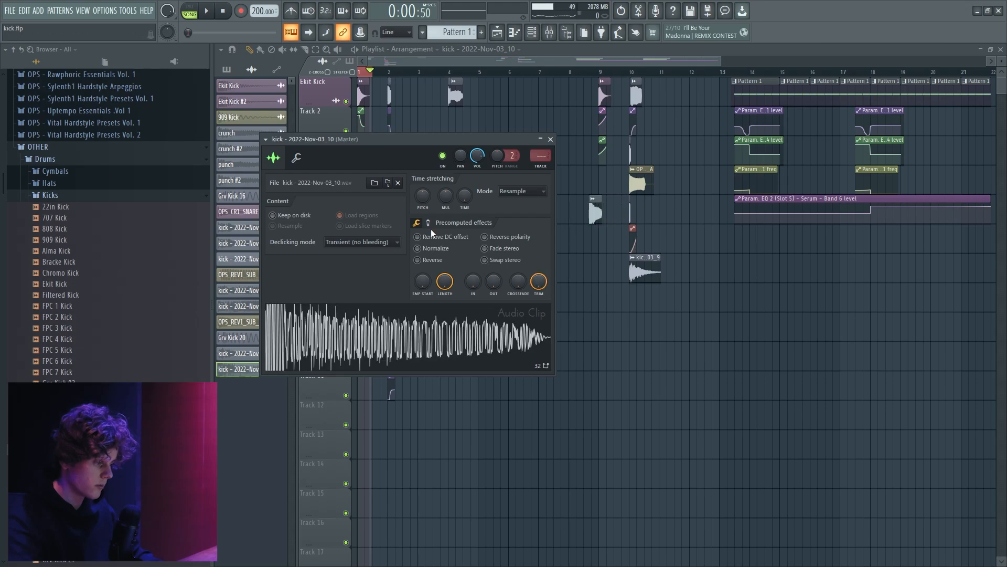
pyautogui.click(427, 249)
# Move the recorded kick clip to the start of bar 6 on the first playlist track.
pyautogui.scroll(4, 575, 150)
pyautogui.click(667, 212)
pyautogui.moveTo(668, 212); pyautogui.dragTo(611, 97)
pyautogui.scroll(4, 426, 95)
pyautogui.scroll(3, 669, 115)
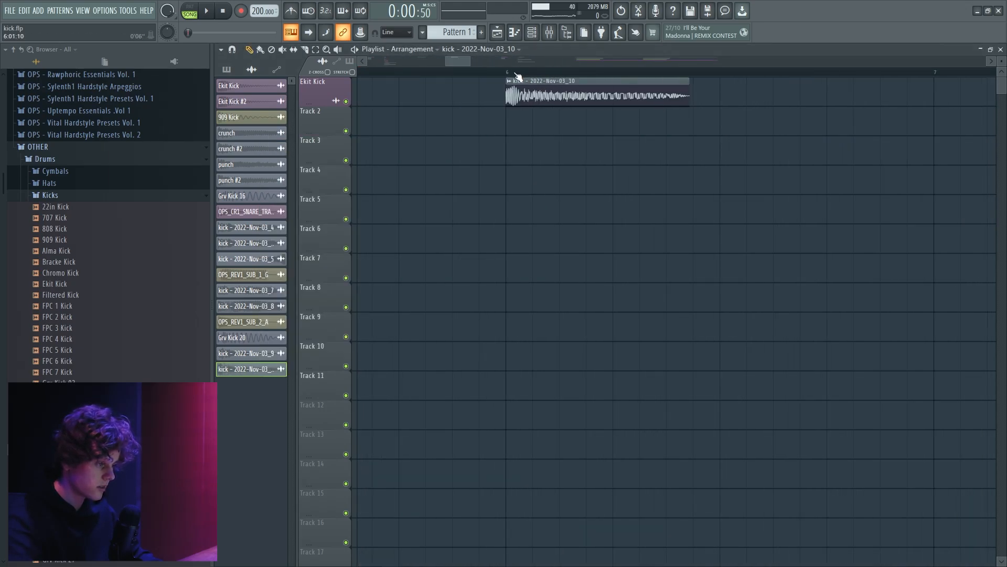
# Play a quarter-bar time selection from the start of bar 6 over the recorded kick, and open the clip's channel settings.
pyautogui.moveTo(532, 74); pyautogui.dragTo(609, 76)
pyautogui.press('space')
pyautogui.doubleClick(609, 84)
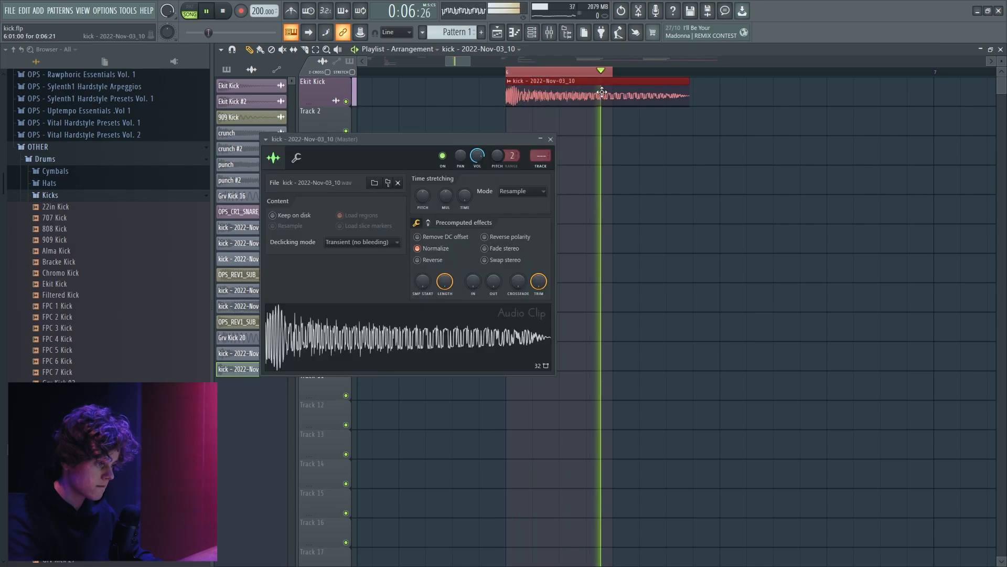
# Compare the recorded kick with and without normalization, keep it normalized, and raise the clip's fade-in effect slightly.
pyautogui.click(447, 248)
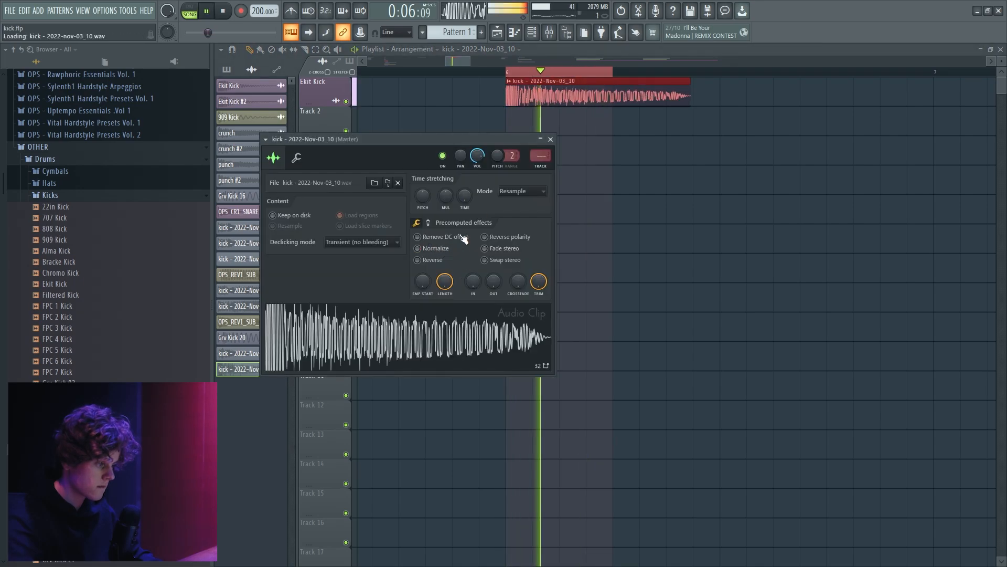
pyautogui.click(435, 249)
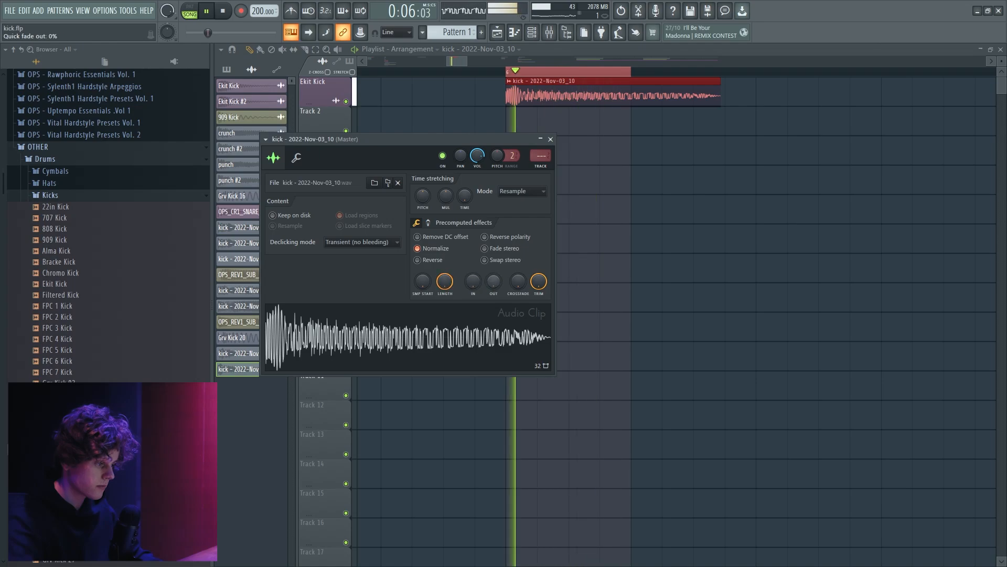
pyautogui.moveTo(494, 281); pyautogui.dragTo(473, 274)
pyautogui.press('space')
pyautogui.scroll(3, 359, 70)
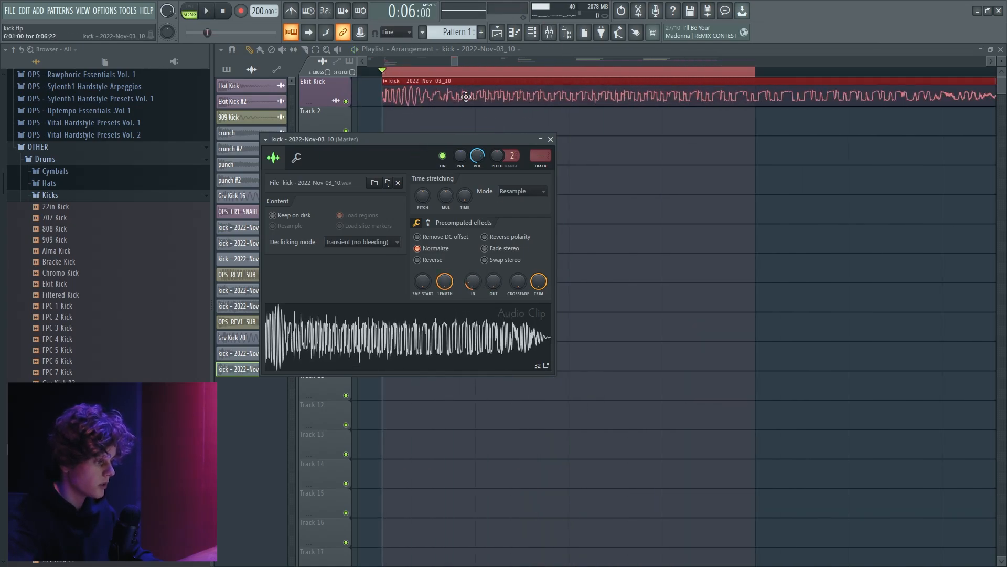
# Slice the recorded kick clip near 6:01:12 and make the longer second slice unique.
pyautogui.press('Escape')
pyautogui.click(428, 93)
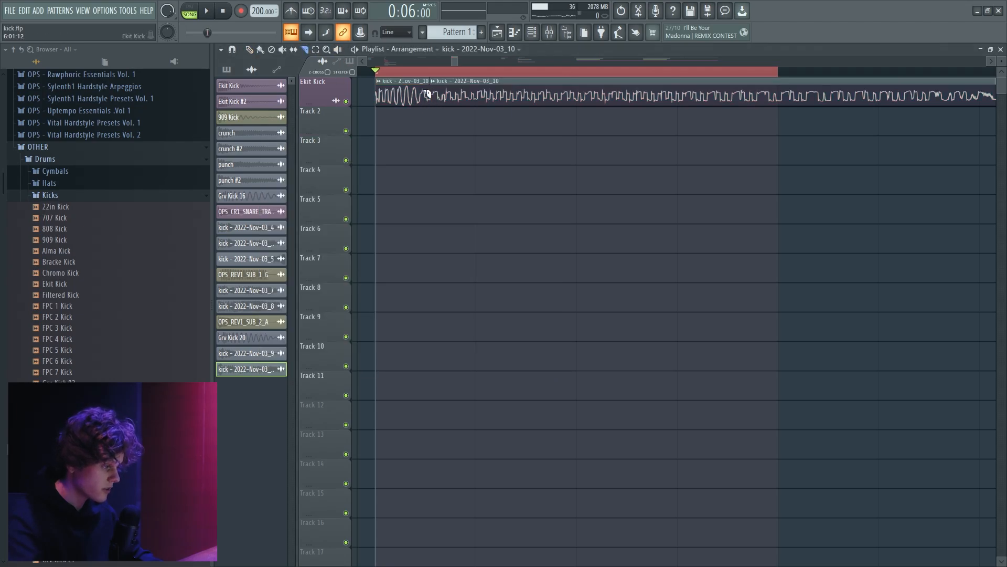
pyautogui.click(433, 82)
pyautogui.click(455, 160)
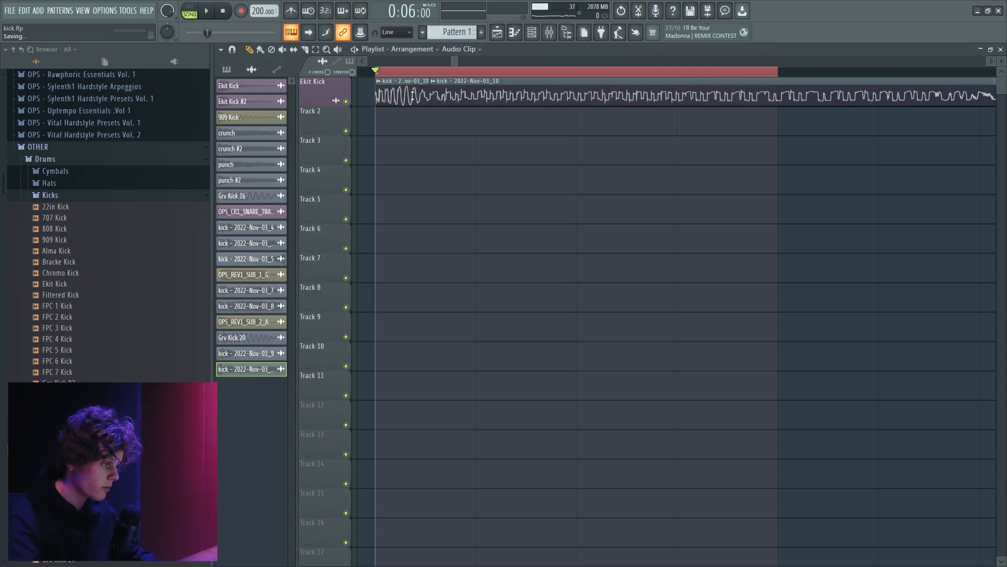
# Move the short opening kick slice to Track 2 at the start of bar 6, and show its Pogo effect settings.
pyautogui.doubleClick(406, 93)
pyautogui.click(428, 223)
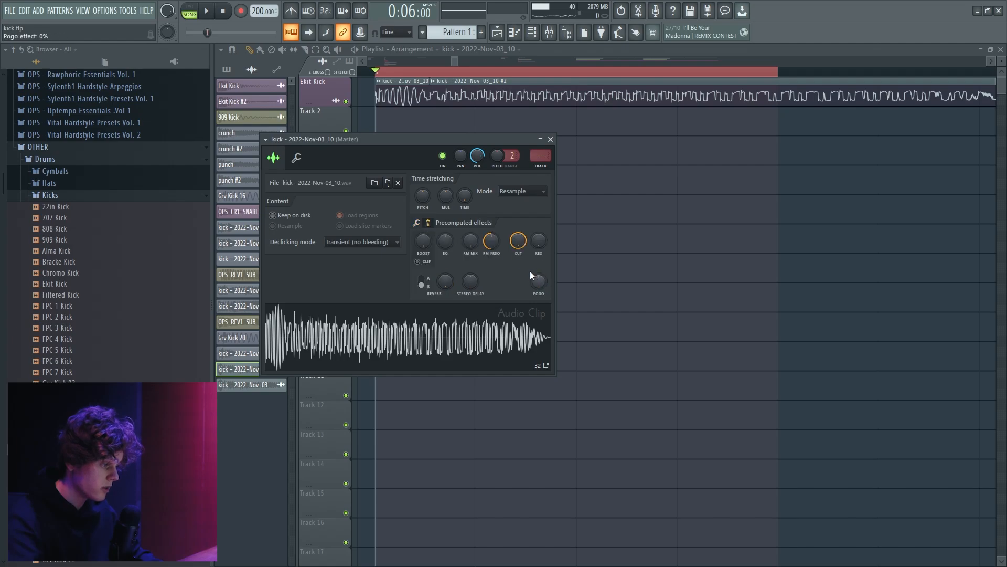
pyautogui.moveTo(406, 88); pyautogui.dragTo(402, 121)
pyautogui.click(406, 140)
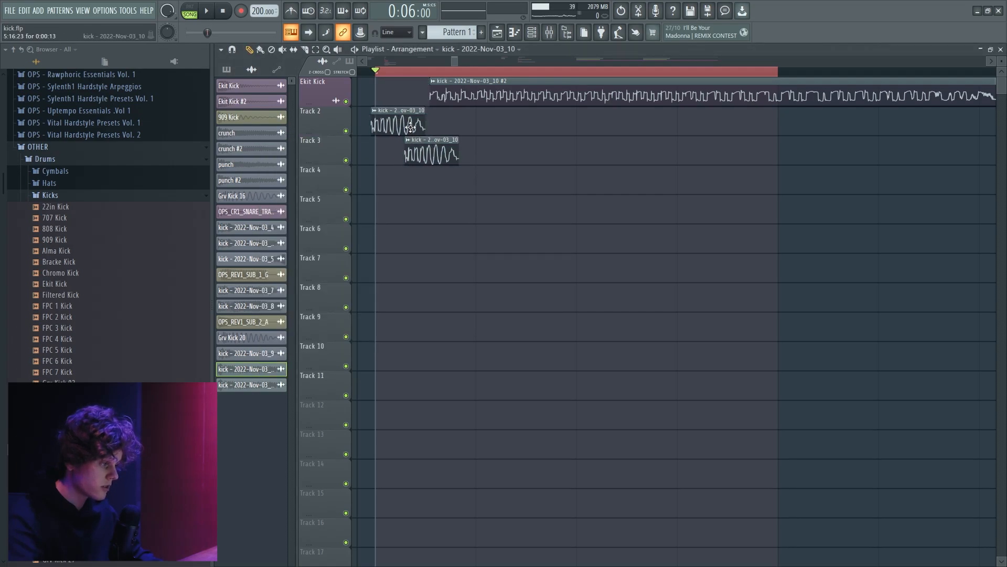
pyautogui.hotkey('ctrl', 'z')
pyautogui.doubleClick(416, 126)
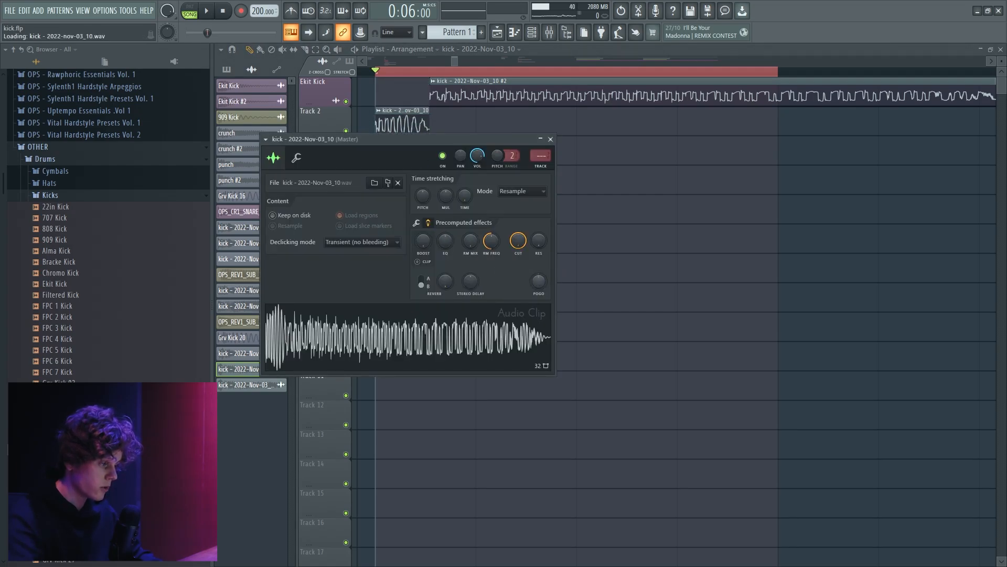
# Lower the opening slice's Pogo effect to -100% and raise its time-stretching pitch, auditioning the loop.
pyautogui.press('space')
pyautogui.moveTo(539, 282); pyautogui.dragTo(539, 302)
pyautogui.rightClick(539, 282)
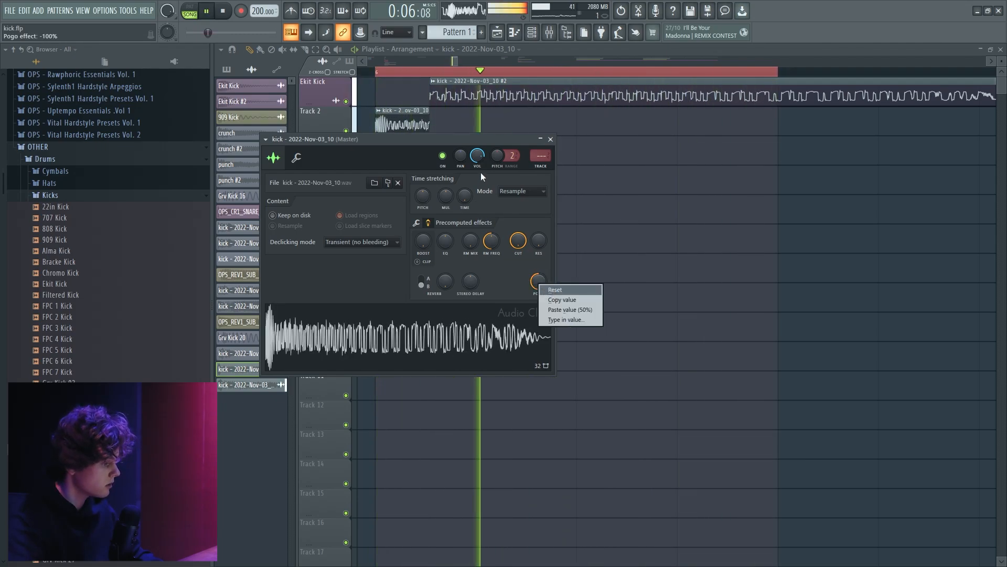
pyautogui.moveTo(431, 153); pyautogui.dragTo(427, 148)
pyautogui.press('space')
pyautogui.press('space')
pyautogui.moveTo(418, 194)
pyautogui.mouseDown()
pyautogui.moveTo(422, 160)
pyautogui.moveTo(418, 179)
pyautogui.mouseUp()
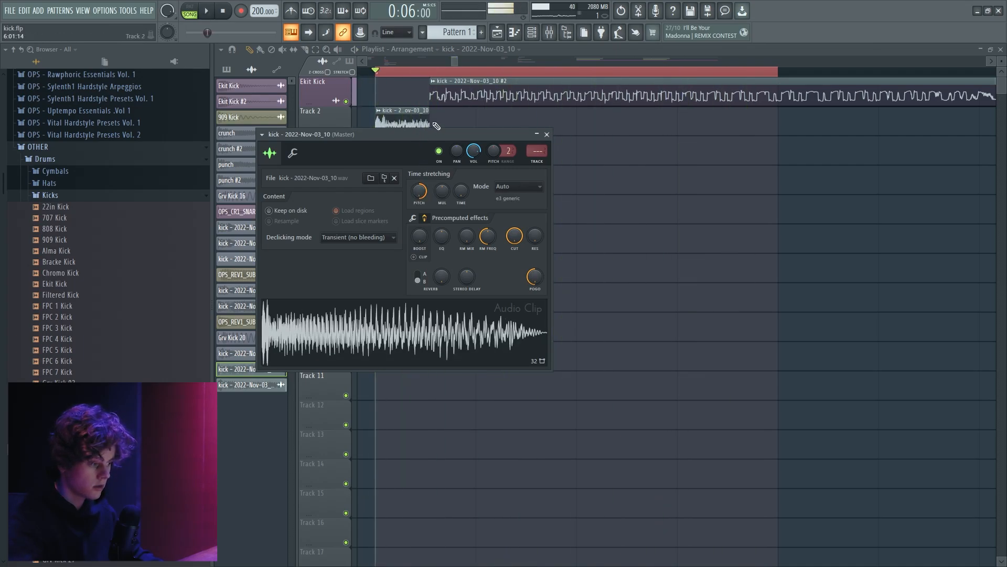
pyautogui.moveTo(430, 122)
pyautogui.mouseDown()
pyautogui.moveTo(388, 122)
pyautogui.moveTo(480, 122)
pyautogui.moveTo(429, 122)
pyautogui.mouseUp()
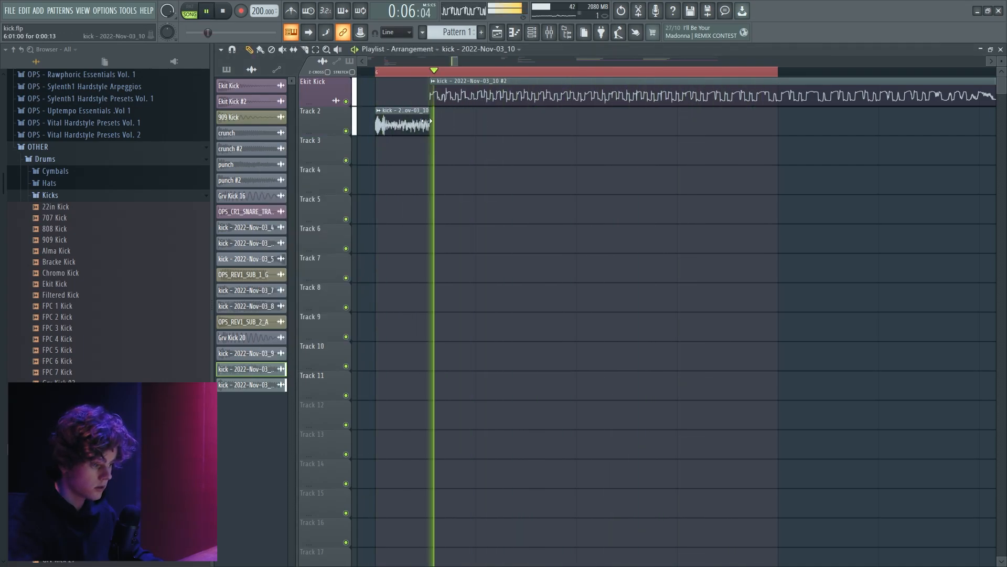
# Set the opening slice's Pogo effect to -64% and reset its time-stretching pitch.
pyautogui.doubleClick(413, 123)
pyautogui.moveTo(443, 192)
pyautogui.mouseDown()
pyautogui.moveTo(442, 176)
pyautogui.moveTo(442, 192)
pyautogui.mouseUp()
pyautogui.moveTo(534, 276); pyautogui.dragTo(535, 273)
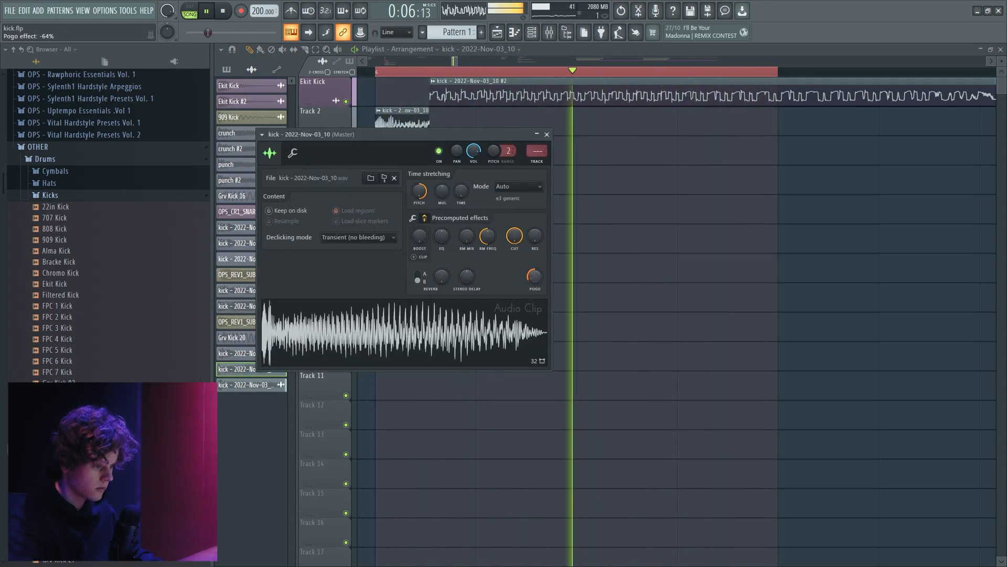
pyautogui.rightClick(422, 197)
pyautogui.click(439, 204)
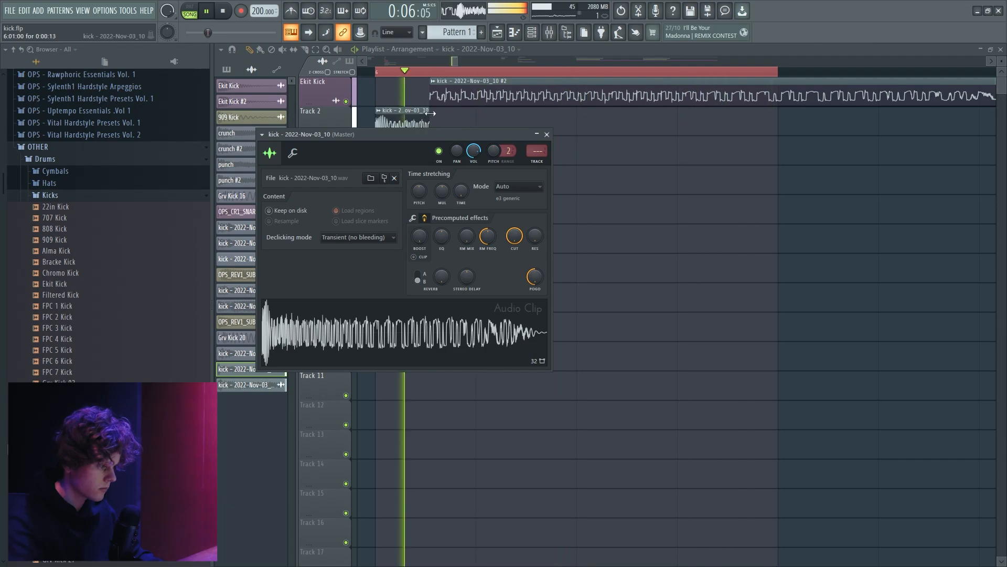
# Audition the browser's kick samples and place Grv Kick 29 on Track 3 below the opening slice.
pyautogui.press('space')
pyautogui.scroll(-1, 415, 117)
pyautogui.press('Escape')
pyautogui.scroll(-15, 100, 349)
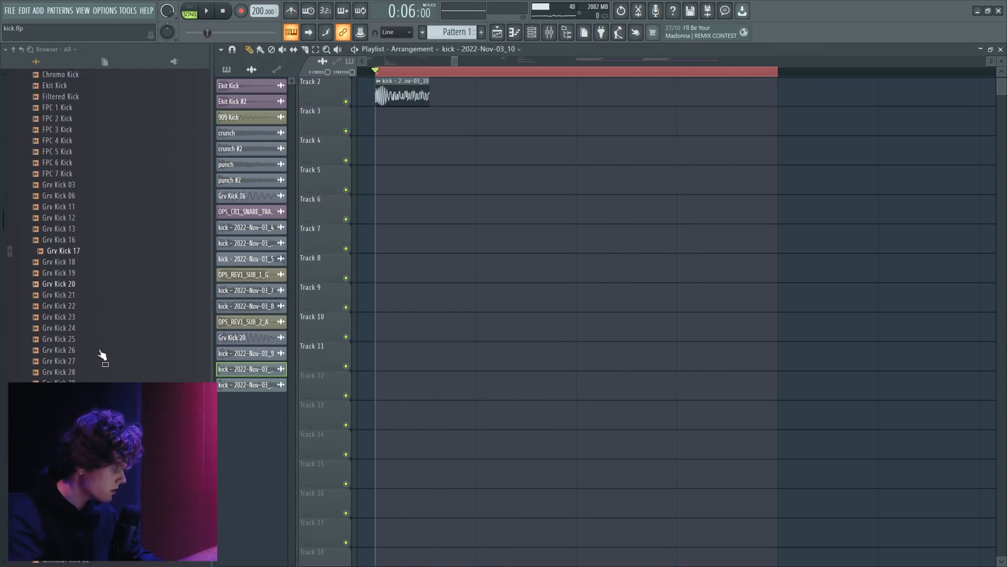
pyautogui.scroll(10, 92, 335)
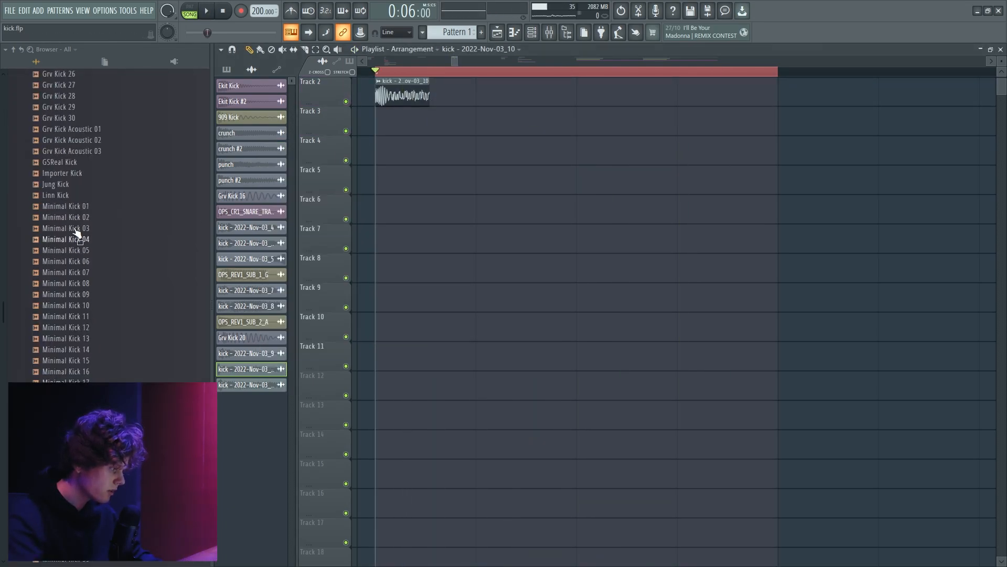
pyautogui.click(84, 107)
pyautogui.scroll(8, 92, 226)
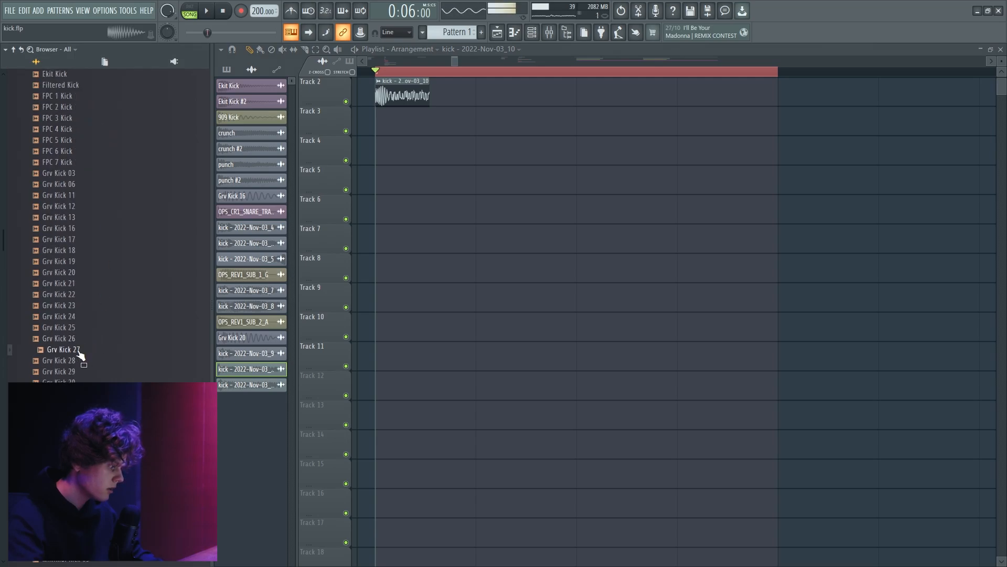
pyautogui.moveTo(76, 374); pyautogui.dragTo(408, 124)
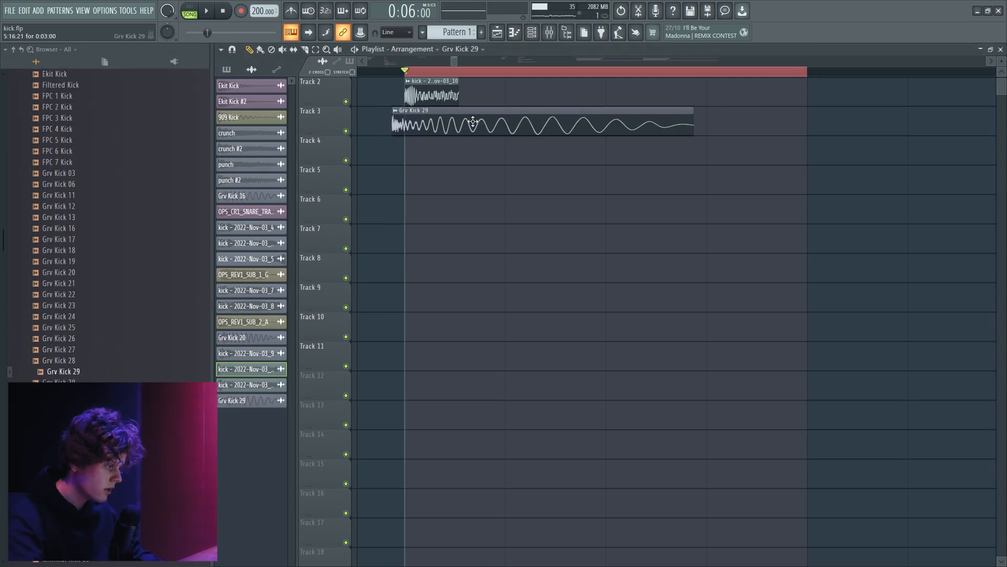
# Align the Grv Kick 29 clip with the start of bar 6 and set its declicking mode to Transient (bleeding).
pyautogui.moveTo(493, 120); pyautogui.dragTo(490, 120)
pyautogui.doubleClick(489, 119)
pyautogui.click(414, 271)
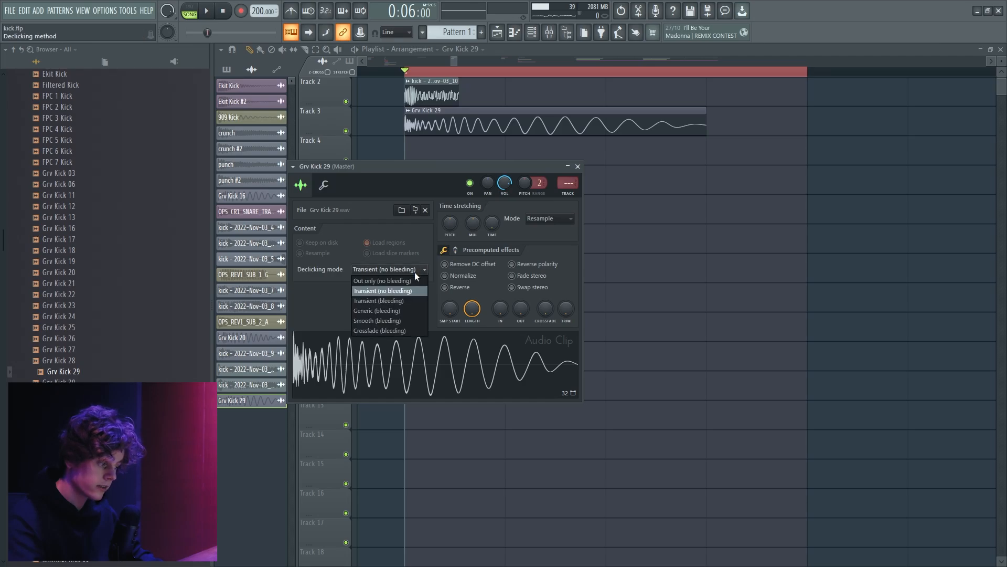
pyautogui.click(408, 290)
# Shorten the Grv Kick 29 clip on Track 3 to a length of about 0:00:19 and audition the layered kick.
pyautogui.moveTo(690, 116); pyautogui.dragTo(472, 124)
pyautogui.press('space')
pyautogui.doubleClick(471, 124)
pyautogui.press('space')
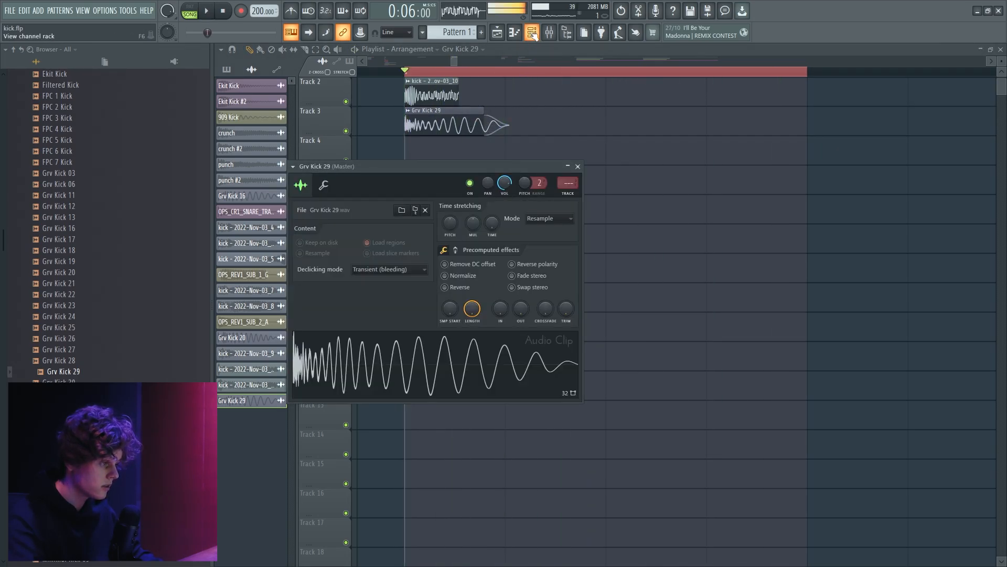
# Route the selected kick #2 and Grv Kick 29 channels to mixer tracks starting from Insert 52, and play the loop.
pyautogui.press('F6')
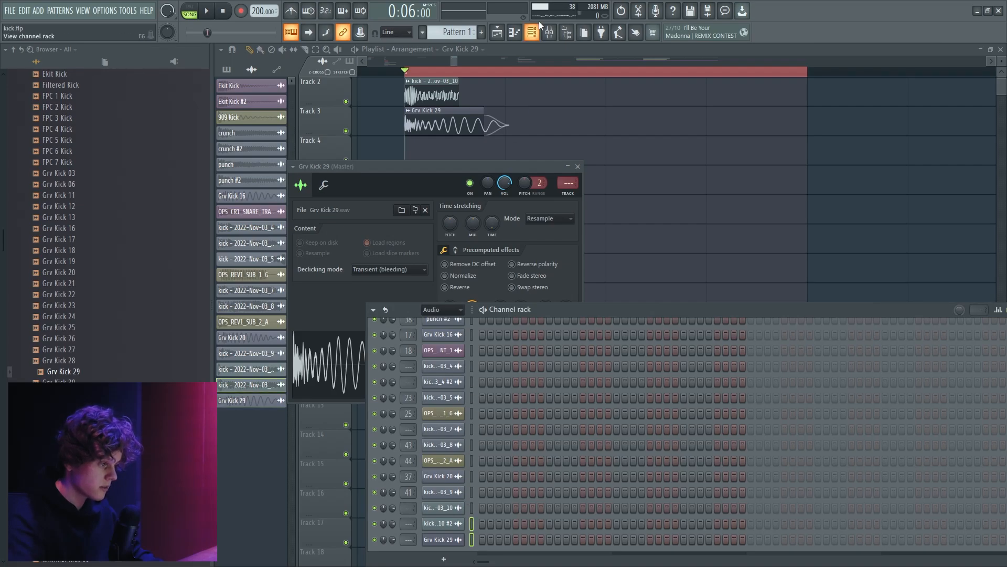
pyautogui.click(549, 33)
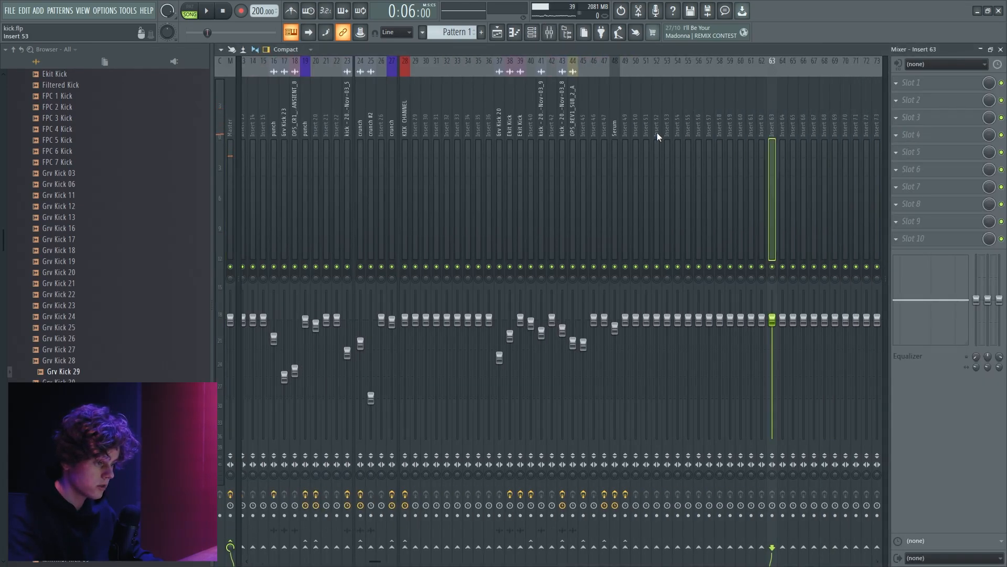
pyautogui.rightClick(657, 136)
pyautogui.moveTo(723, 177)
pyautogui.click(776, 184)
pyautogui.press('space')
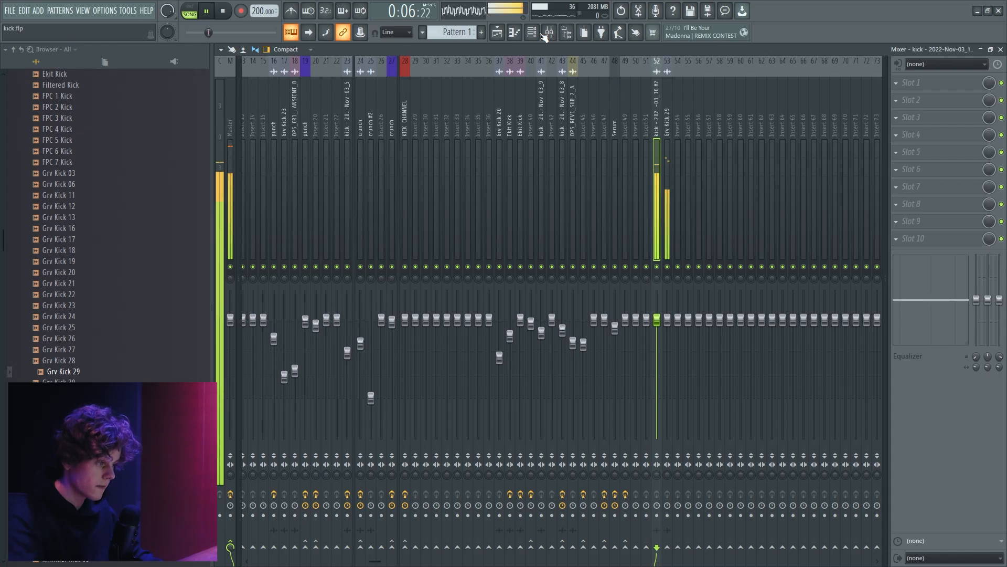
# Select the long kick #2 slice in the playlist and route its channel to mixer Insert 55.
pyautogui.press('F6')
pyautogui.click(499, 32)
pyautogui.press('space')
pyautogui.scroll(1, 494, 101)
pyautogui.doubleClick(512, 101)
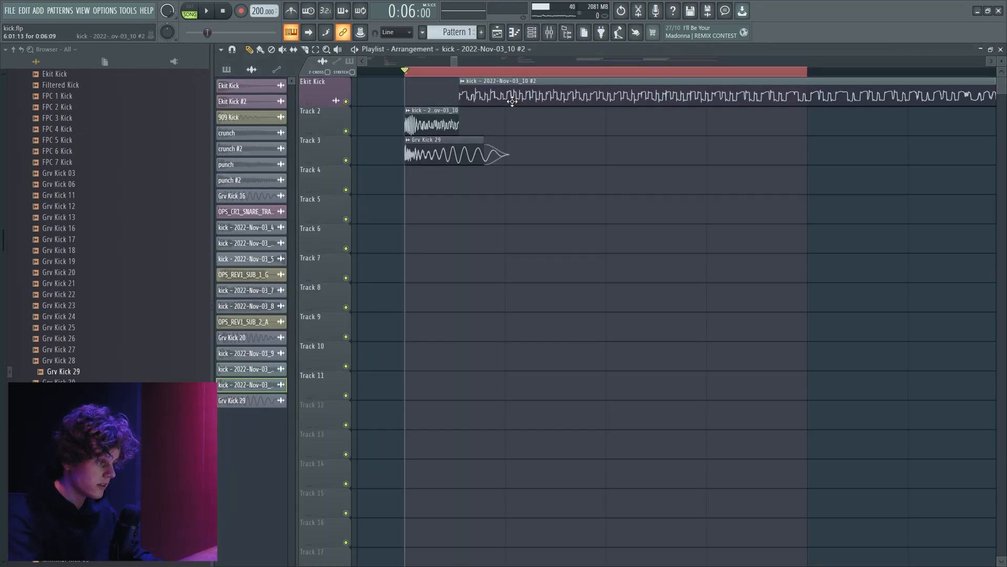
pyautogui.click(549, 32)
pyautogui.rightClick(678, 121)
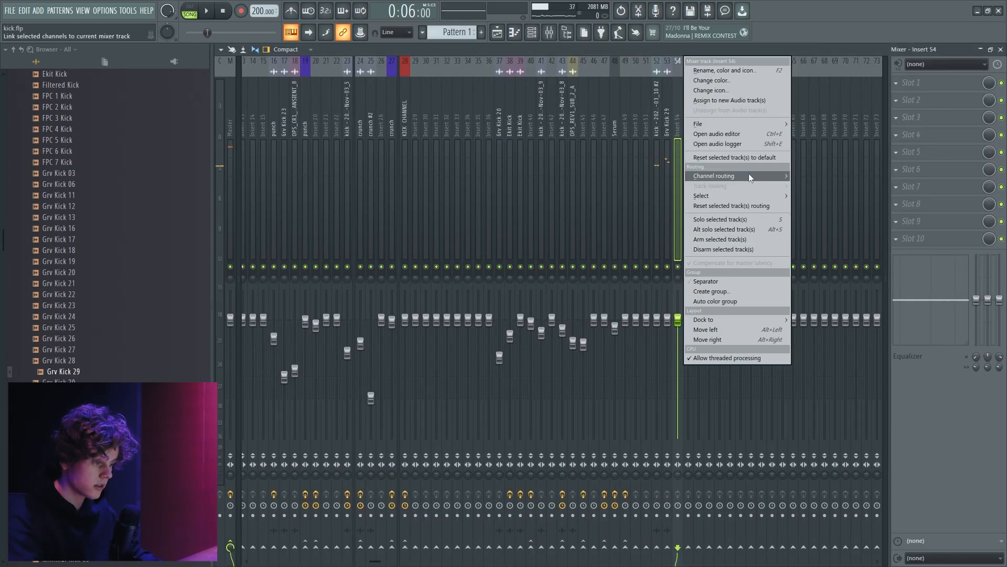
pyautogui.moveTo(749, 177)
pyautogui.click(838, 175)
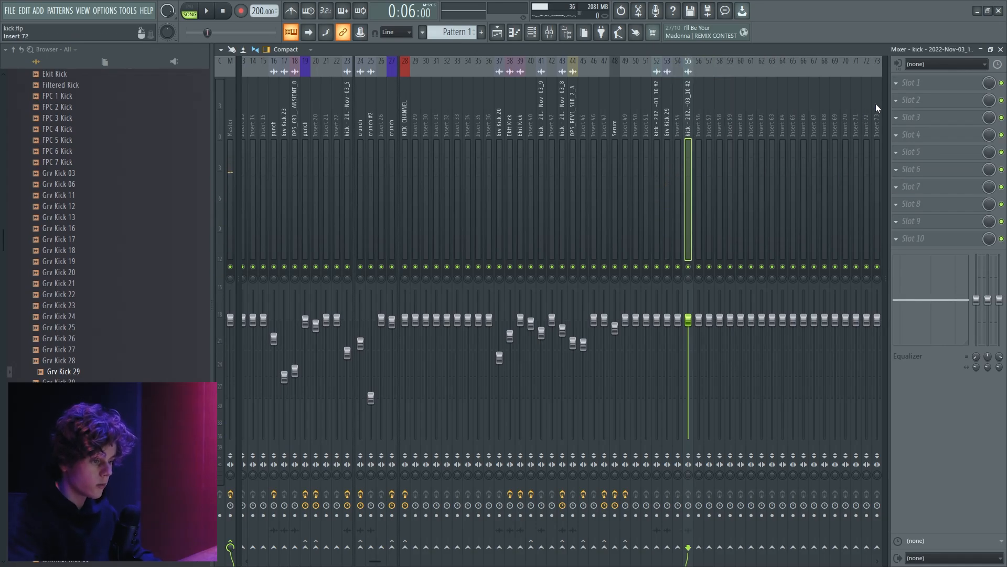
# Add Fruity Limiter to the first effect slot of Insert 55 and create an automation clip for its gain.
pyautogui.click(912, 84)
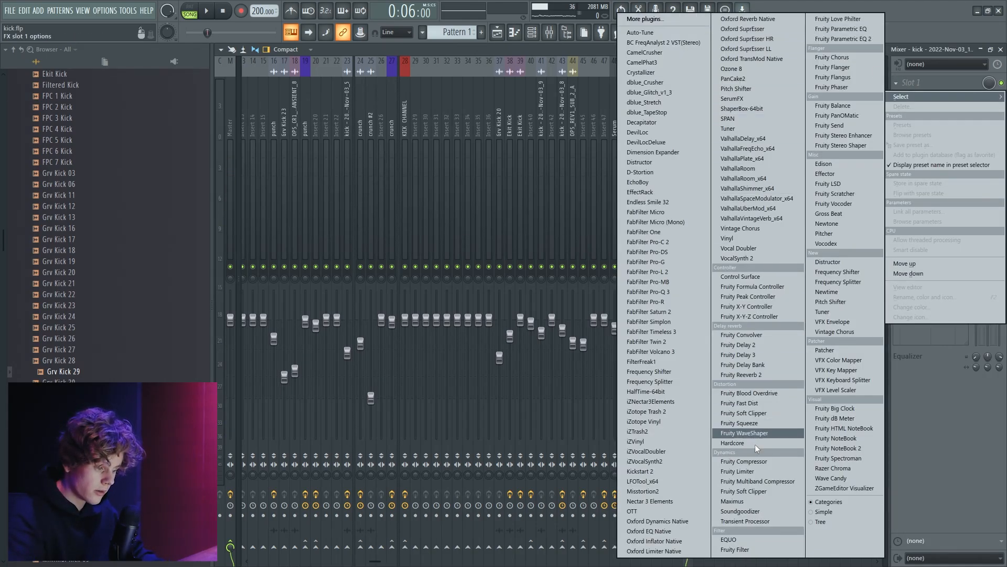
pyautogui.click(738, 471)
pyautogui.rightClick(317, 301)
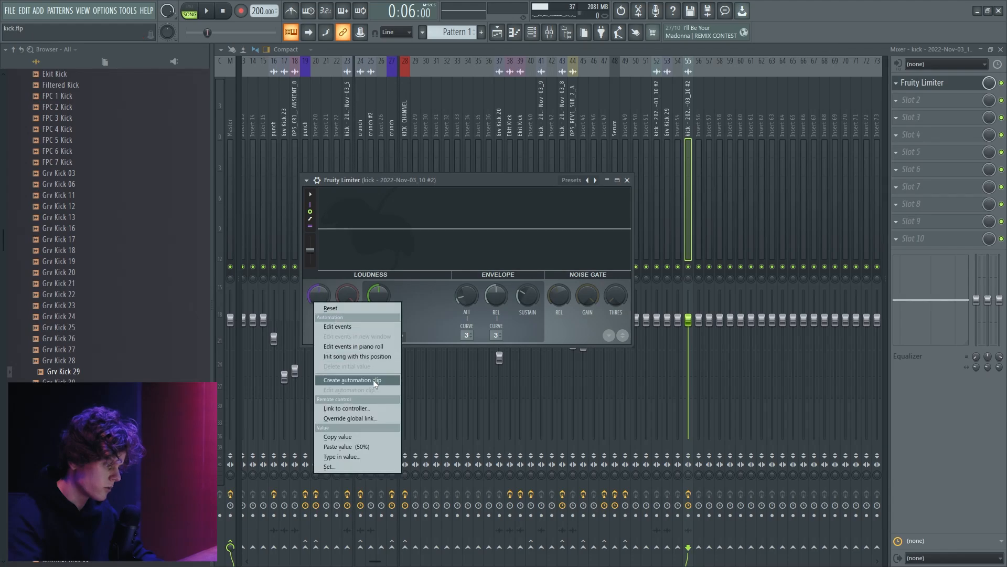
pyautogui.click(373, 379)
# Shape the limiter gain automation on Track 4 to stay low until 6:03, then rise in a curve to 50% at 6:05.
pyautogui.moveTo(408, 185); pyautogui.dragTo(508, 195)
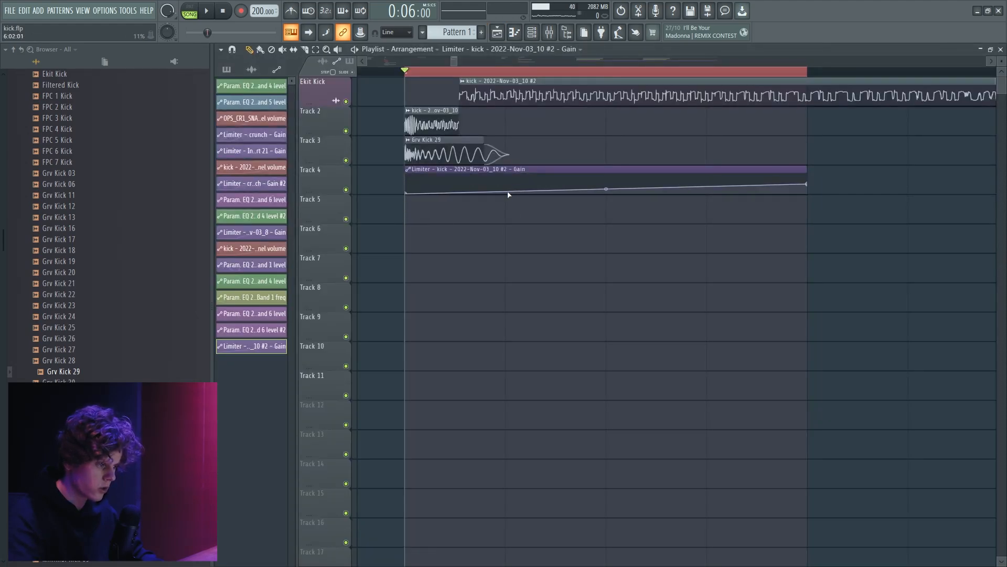
pyautogui.moveTo(661, 186); pyautogui.dragTo(661, 184)
pyautogui.press('space')
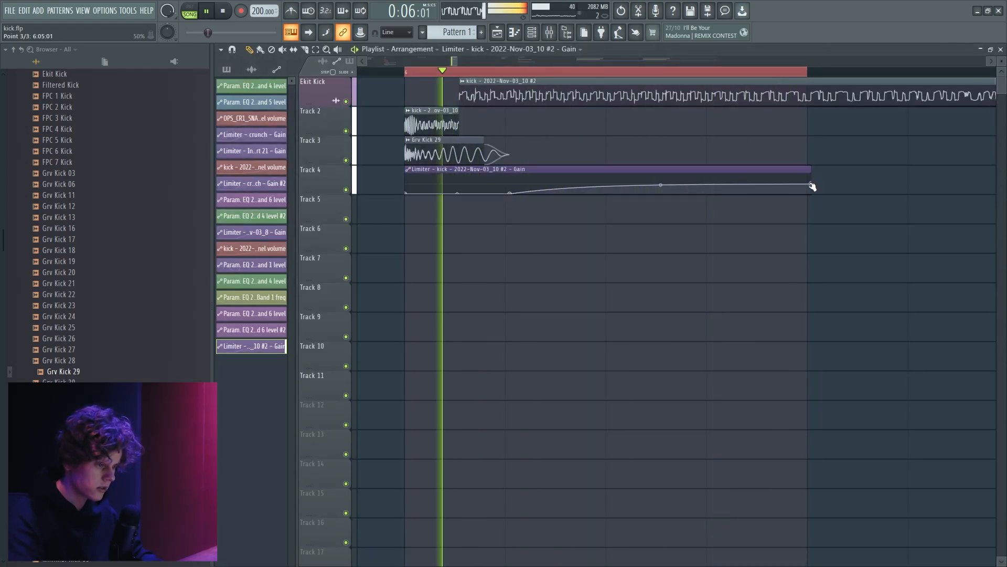
pyautogui.moveTo(811, 185); pyautogui.dragTo(808, 185)
pyautogui.rightClick(606, 193)
pyautogui.press('space')
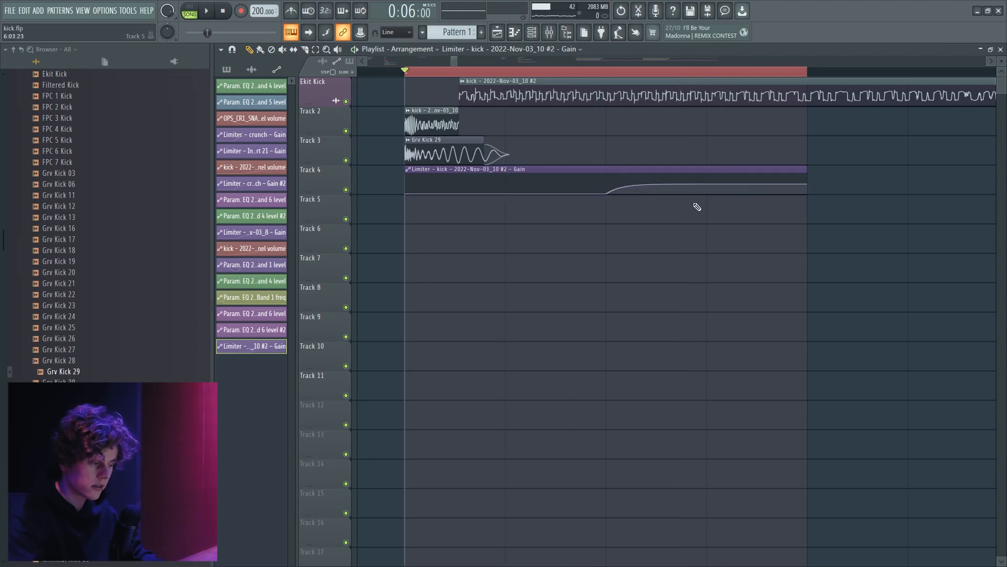
# Shift the limiter gain rise on Track 4 to an earlier start during playback, and extend the envelope's end point again.
pyautogui.press('space')
pyautogui.moveTo(606, 193); pyautogui.dragTo(560, 186)
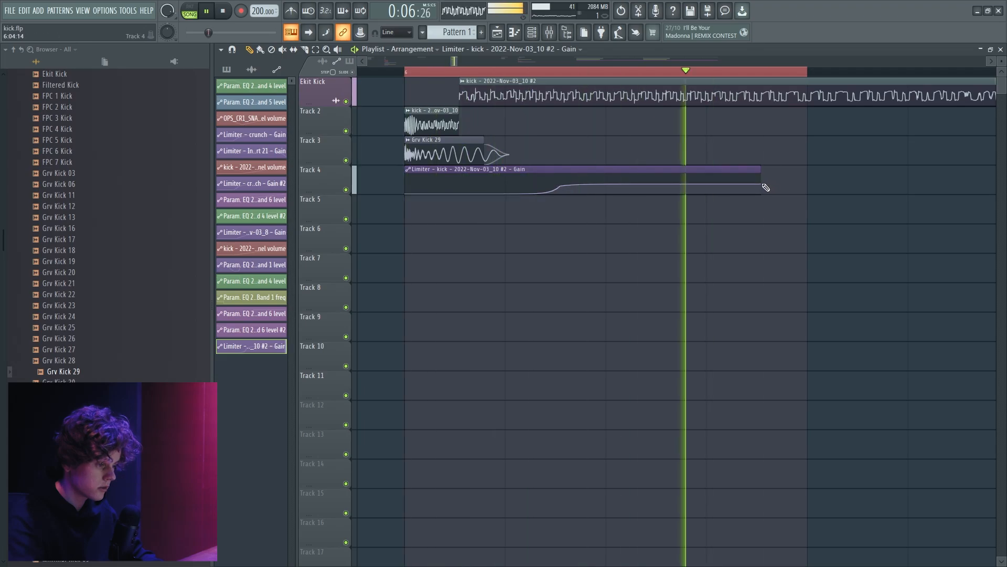
pyautogui.moveTo(766, 188); pyautogui.dragTo(807, 185)
pyautogui.press('space')
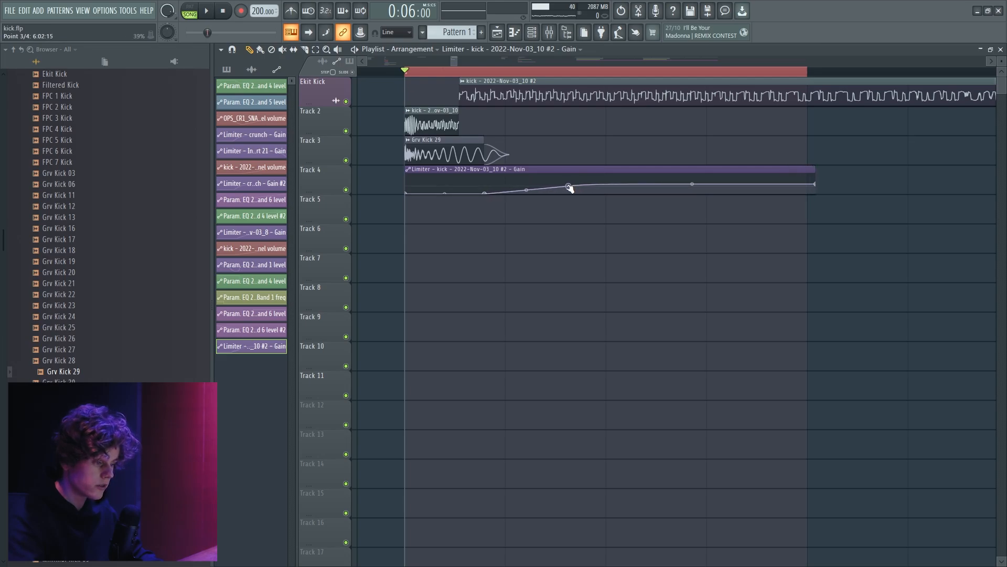
# Align the gain automation's end with 6:05, delete the extra 39% point in the rise, and audition the result.
pyautogui.moveTo(569, 188); pyautogui.dragTo(561, 188)
pyautogui.press('space')
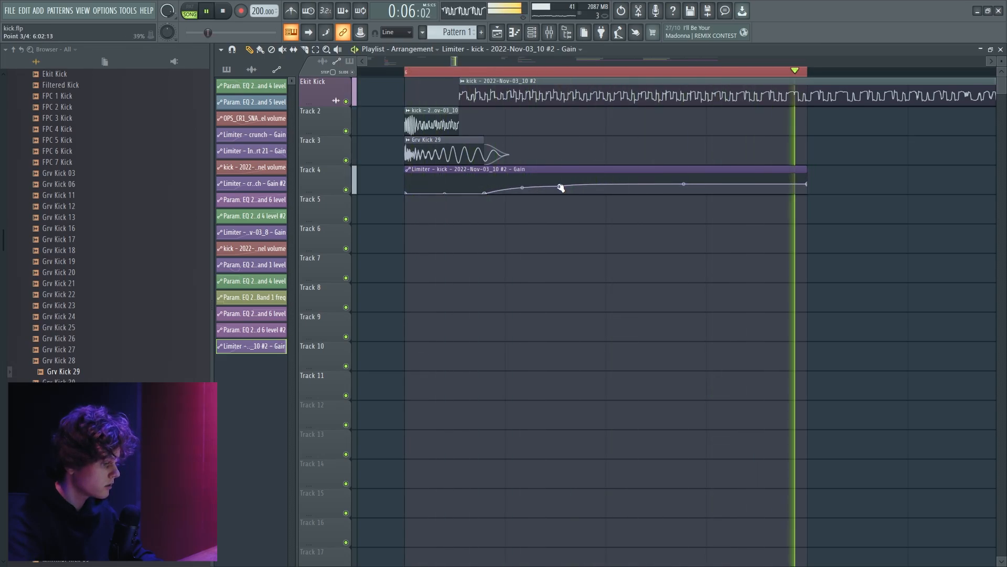
pyautogui.rightClick(561, 188)
pyautogui.click(572, 200)
pyautogui.press('space')
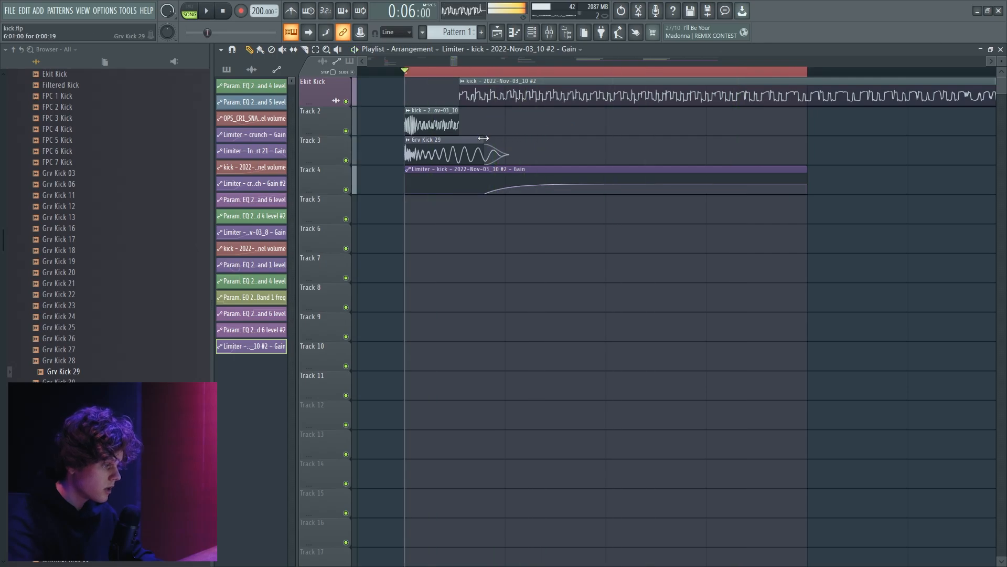
# Link the short kick slice on Track 2 to mixer Insert 52 and check its signal during playback.
pyautogui.doubleClick(443, 122)
pyautogui.click(552, 38)
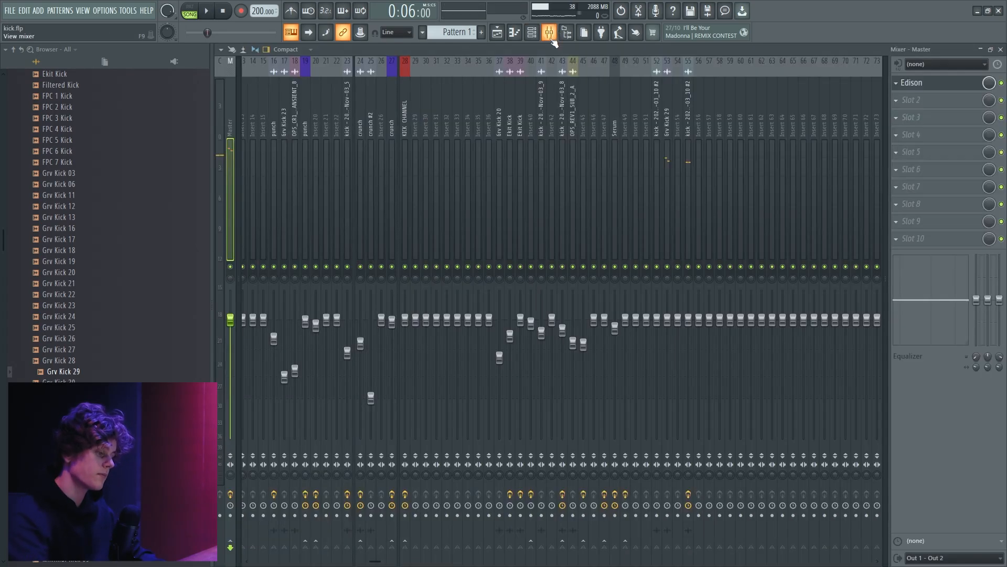
pyautogui.click(551, 35)
pyautogui.click(533, 33)
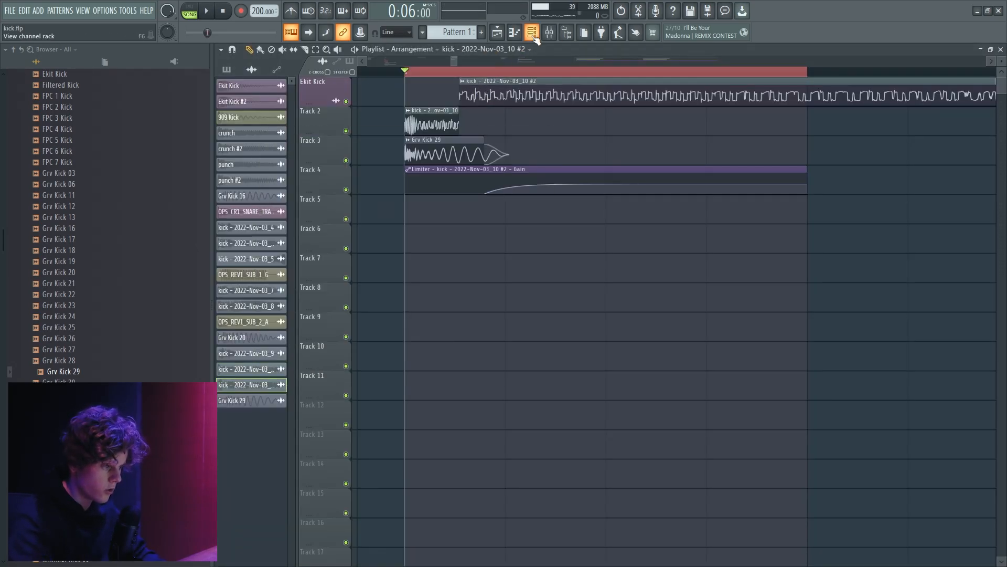
pyautogui.click(548, 32)
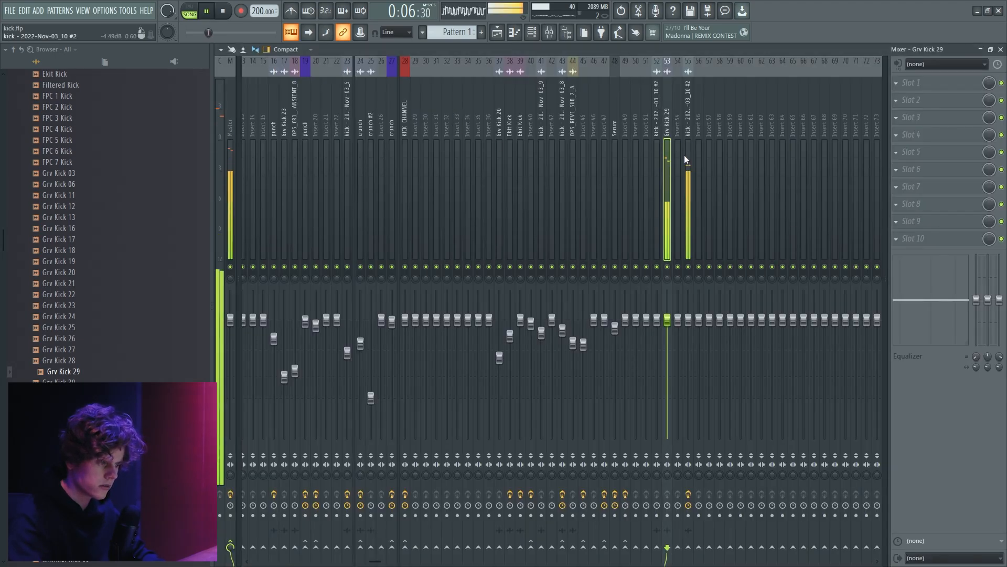
pyautogui.click(496, 32)
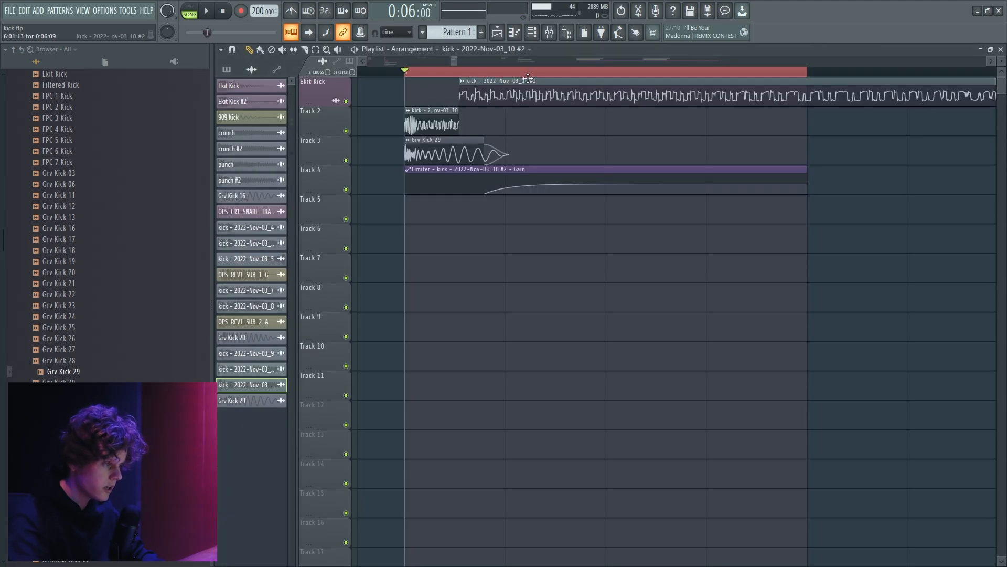
pyautogui.doubleClick(432, 124)
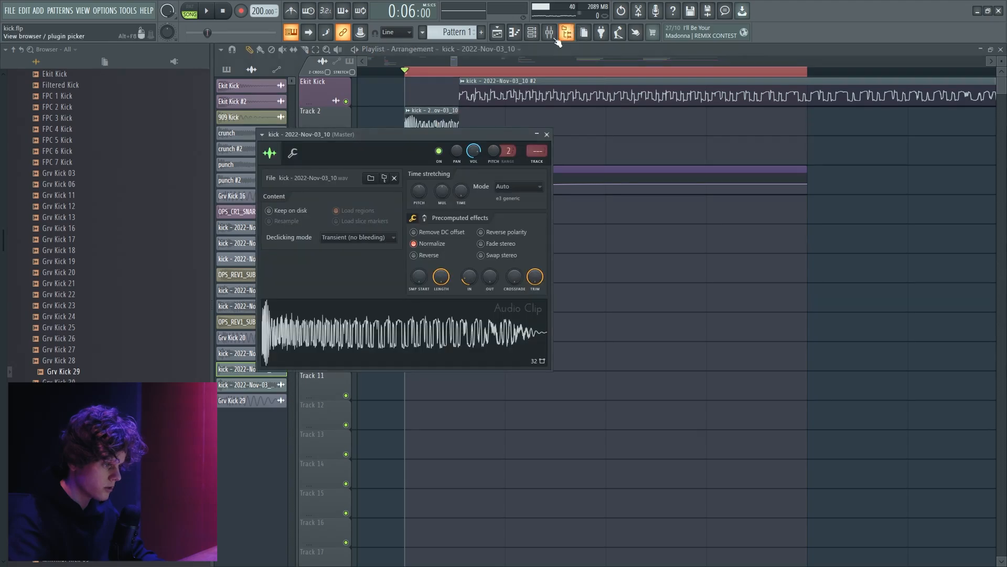
pyautogui.click(549, 33)
pyautogui.press('space')
pyautogui.rightClick(657, 128)
pyautogui.moveTo(713, 179)
pyautogui.click(799, 176)
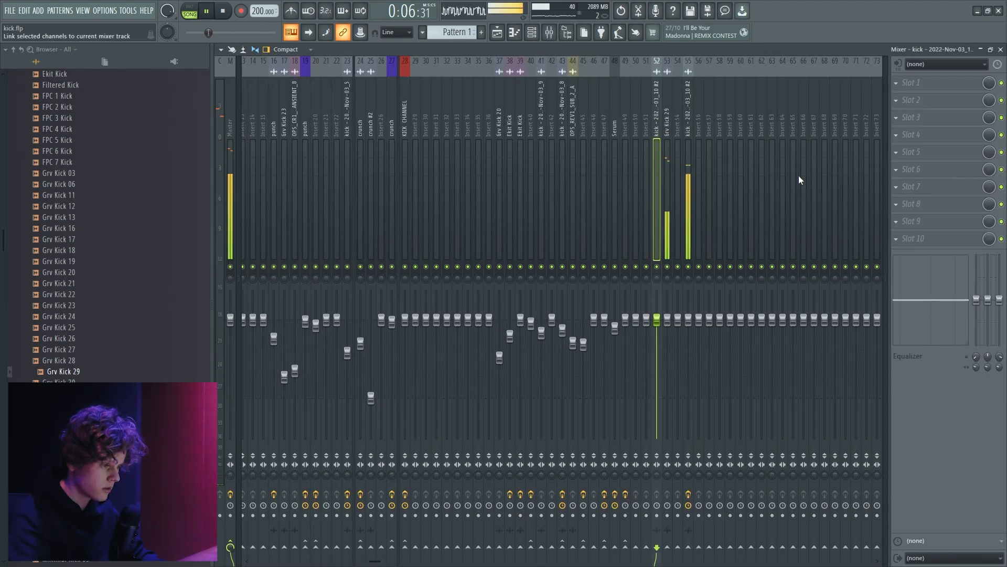
pyautogui.press('space')
# Route Inserts 52 and 53 together to Insert 54 only.
pyautogui.keyDown('ctrl'); pyautogui.keyDown('shift'); pyautogui.click(667, 146); pyautogui.keyUp('shift'); pyautogui.keyUp('ctrl')
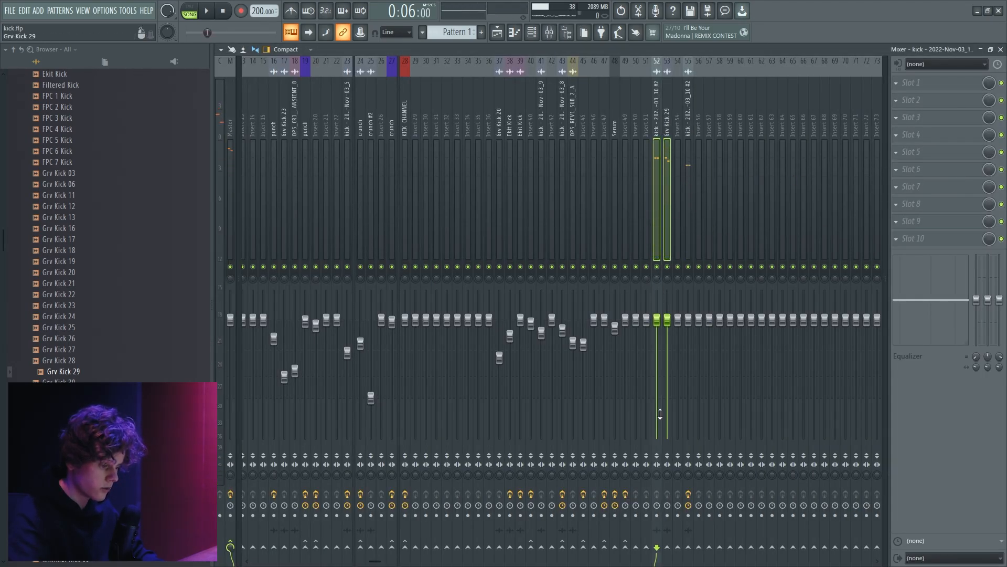
pyautogui.rightClick(682, 548)
pyautogui.click(702, 529)
# Move the kick tail's mixer insert from position 55 to 56 and route it to Insert 58 only.
pyautogui.press('Right')
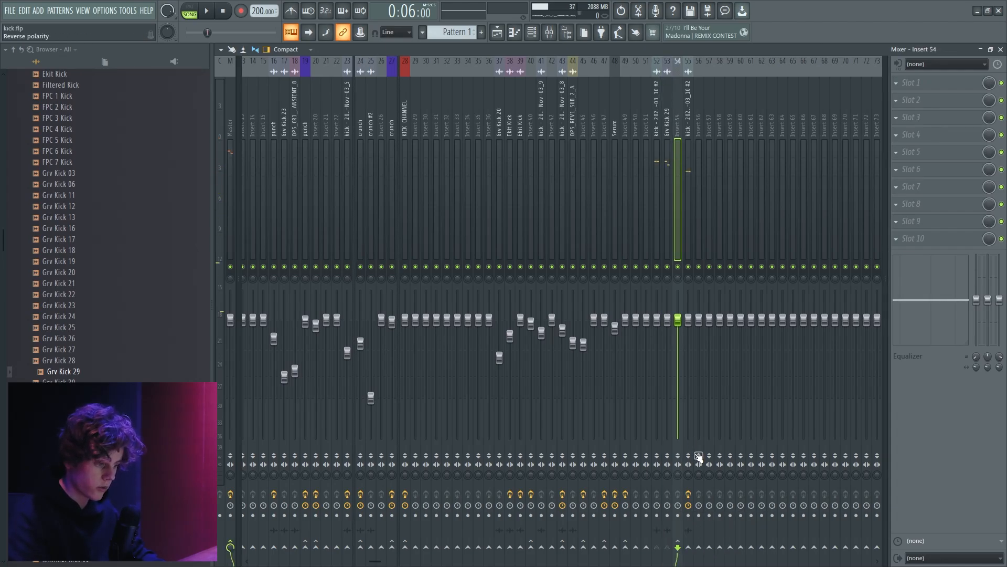
pyautogui.press('Right')
pyautogui.press('Right')
pyautogui.press('space')
pyautogui.rightClick(720, 547)
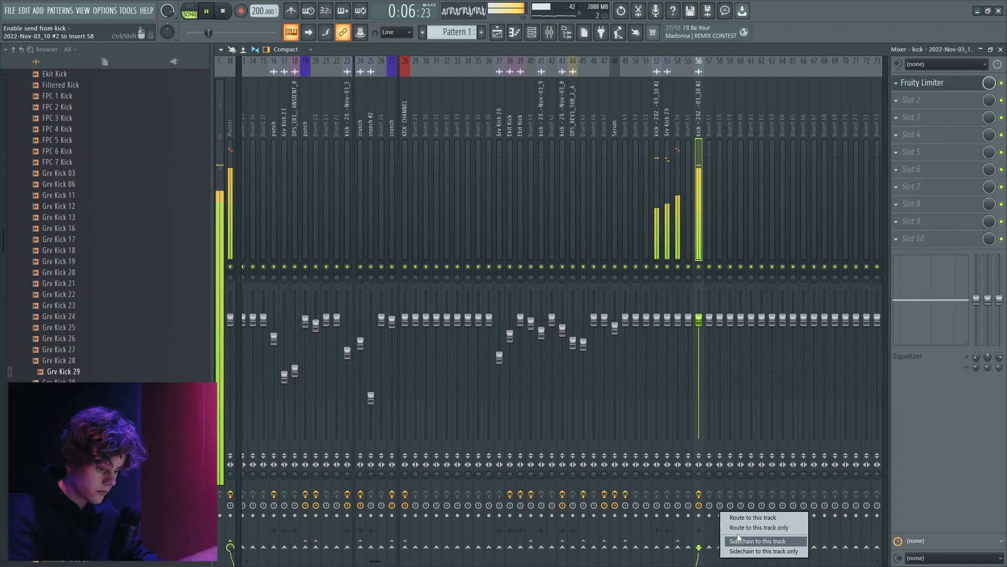
pyautogui.click(740, 529)
# Solo Insert 52, audition the kick slice, and load Fruity WaveShaper in its first effect slot.
pyautogui.press('space')
pyautogui.click(677, 146)
pyautogui.click(657, 257)
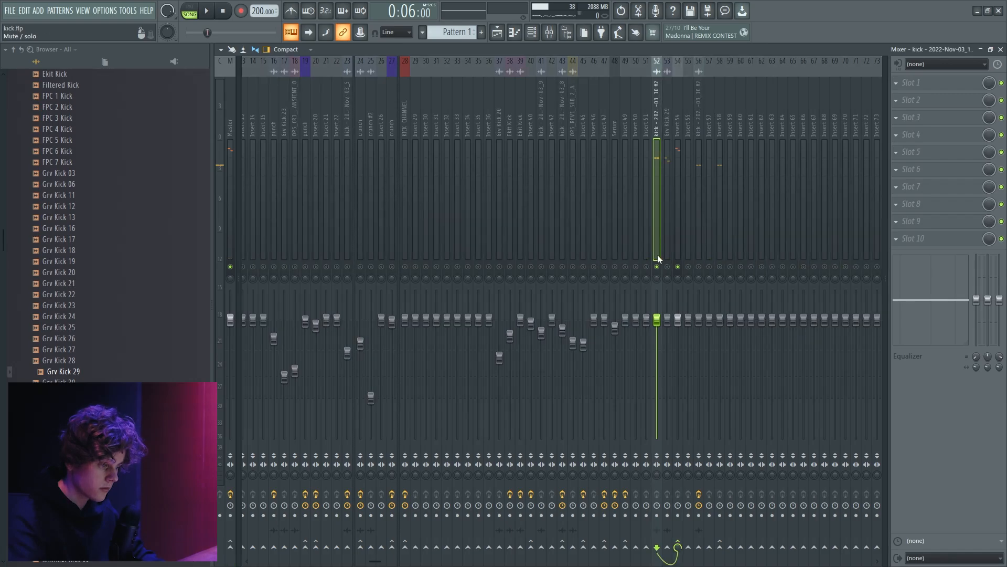
pyautogui.press('space')
pyautogui.press('space')
pyautogui.click(907, 82)
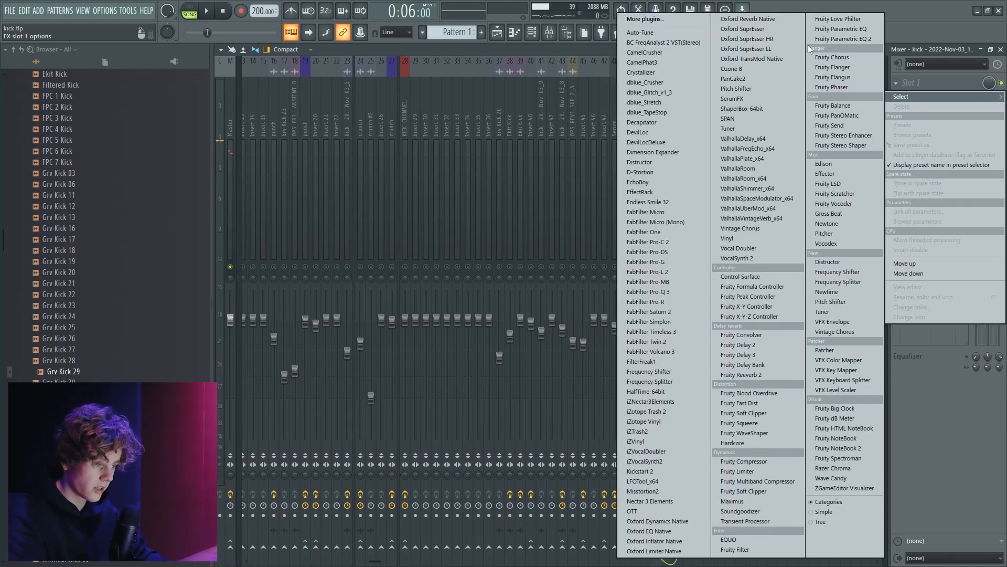
pyautogui.click(748, 432)
# Remove the Grv Kick 29 clip from Track 3, extend the Track 2 kick slice to 6:02, and open its channel settings.
pyautogui.click(497, 33)
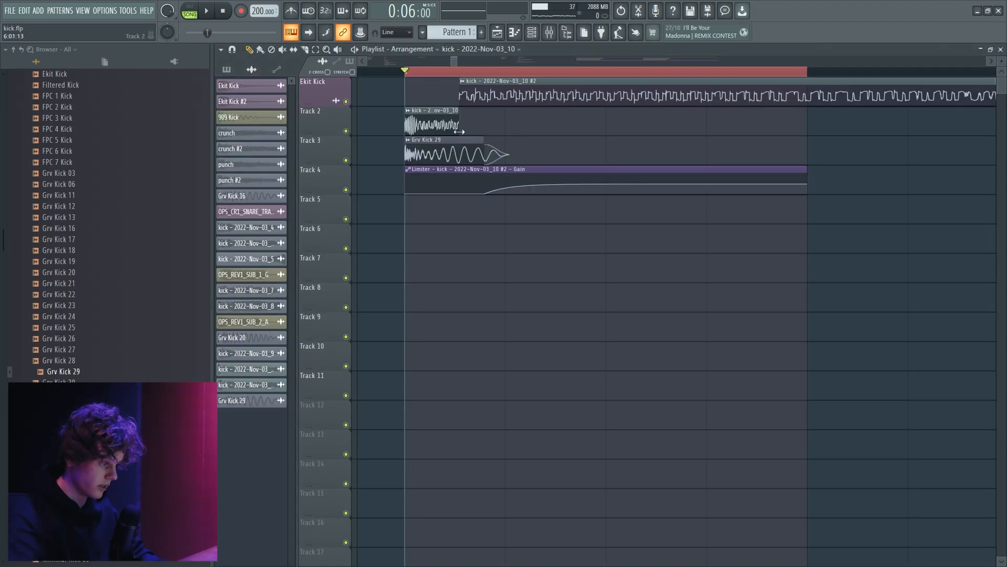
pyautogui.rightClick(453, 153)
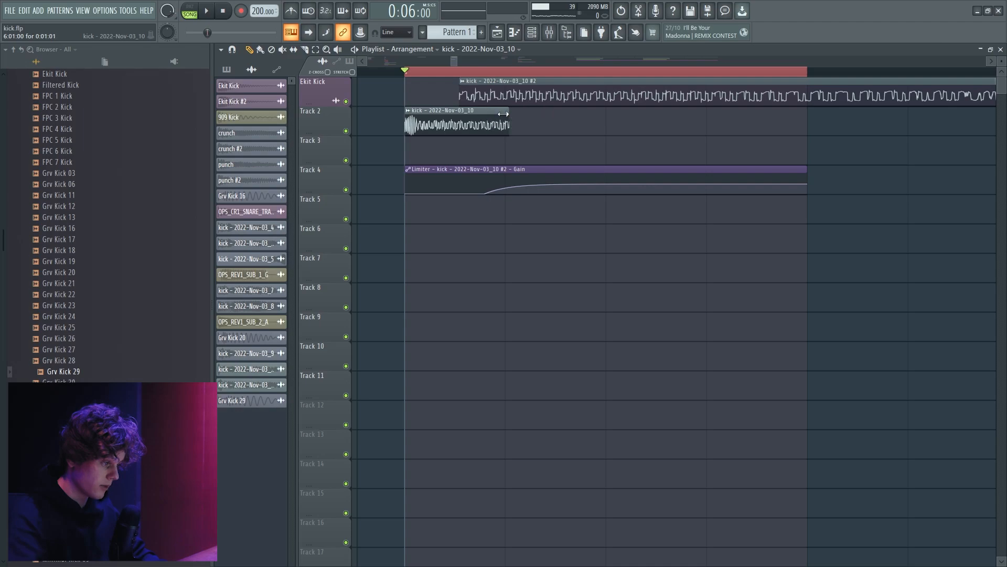
pyautogui.doubleClick(502, 113)
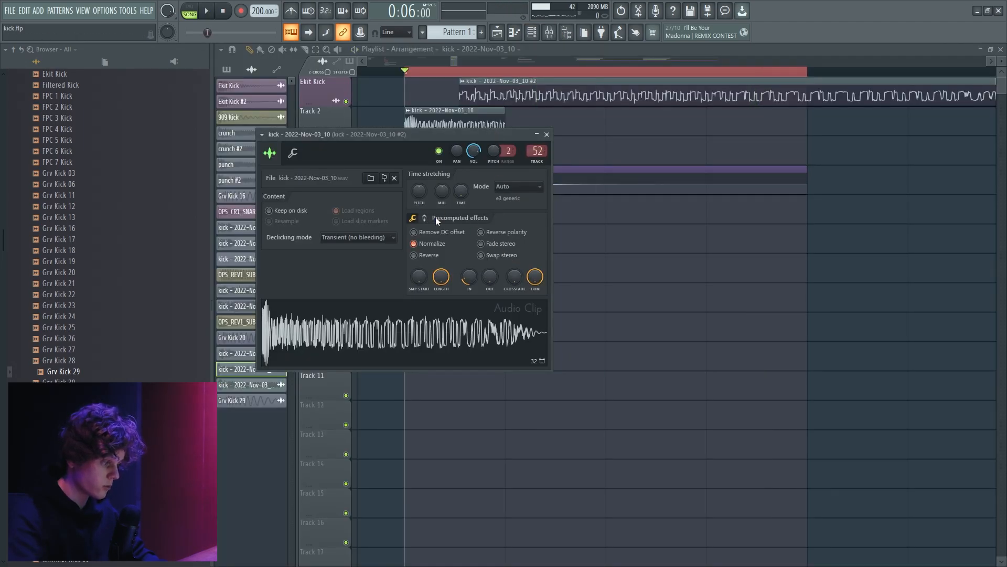
# Try a neutral Pogo setting in the Track 2 kick's precomputed effects, then restore the earlier amount.
pyautogui.click(425, 218)
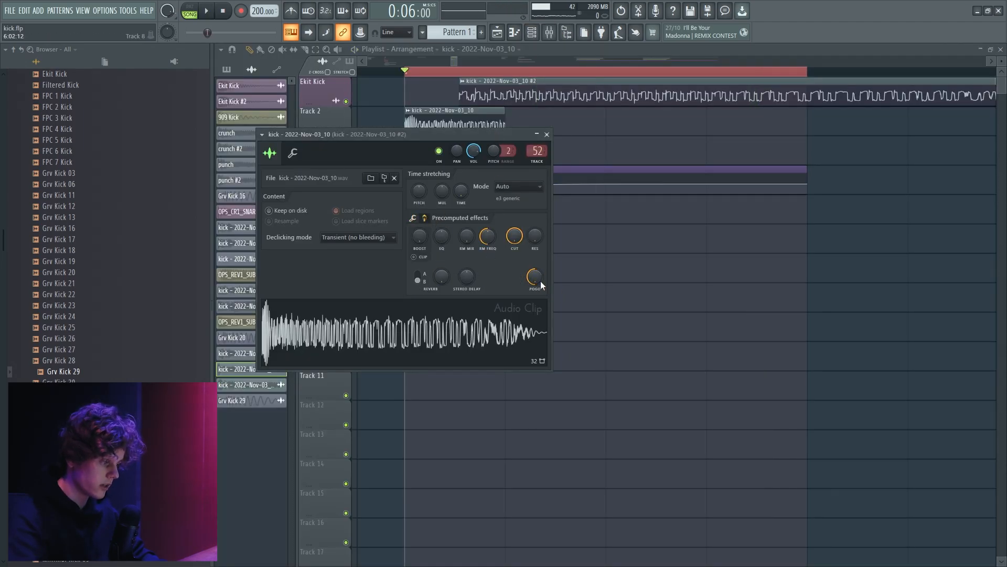
pyautogui.press('space')
pyautogui.click(550, 33)
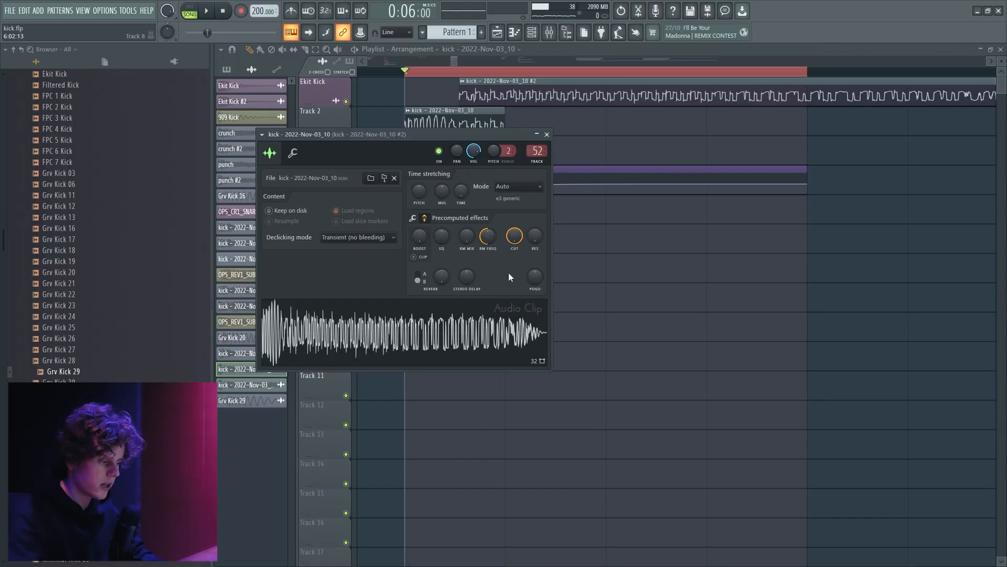
pyautogui.moveTo(535, 277); pyautogui.dragTo(533, 405)
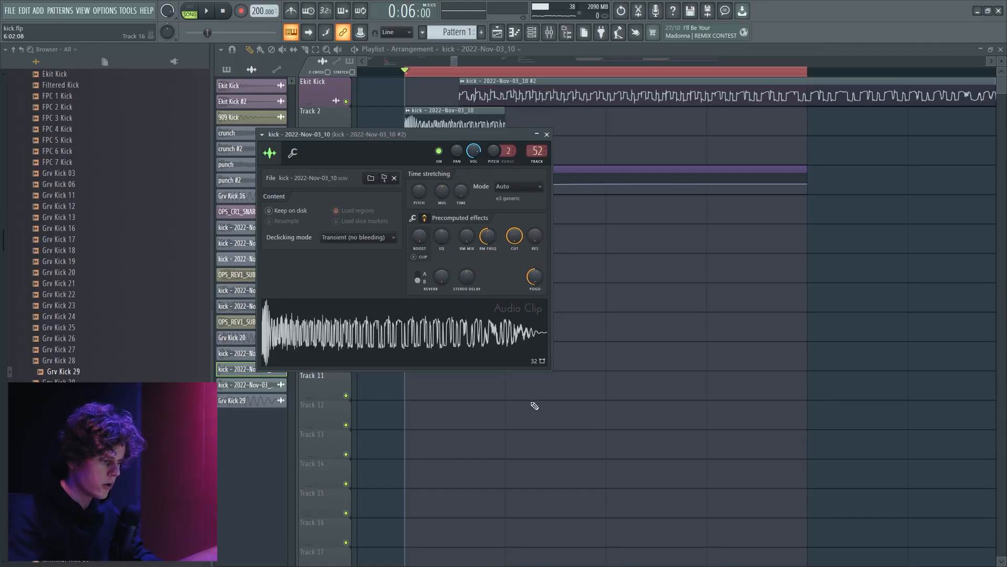
# Reshape the Fruity WaveShaper curve on Insert 52 to distort the kick slice.
pyautogui.click(548, 32)
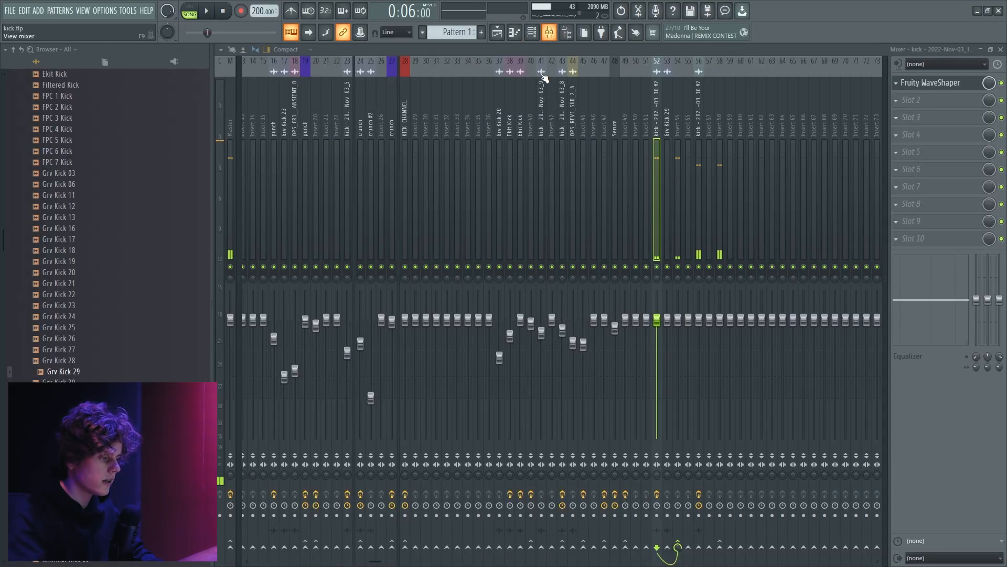
pyautogui.click(930, 82)
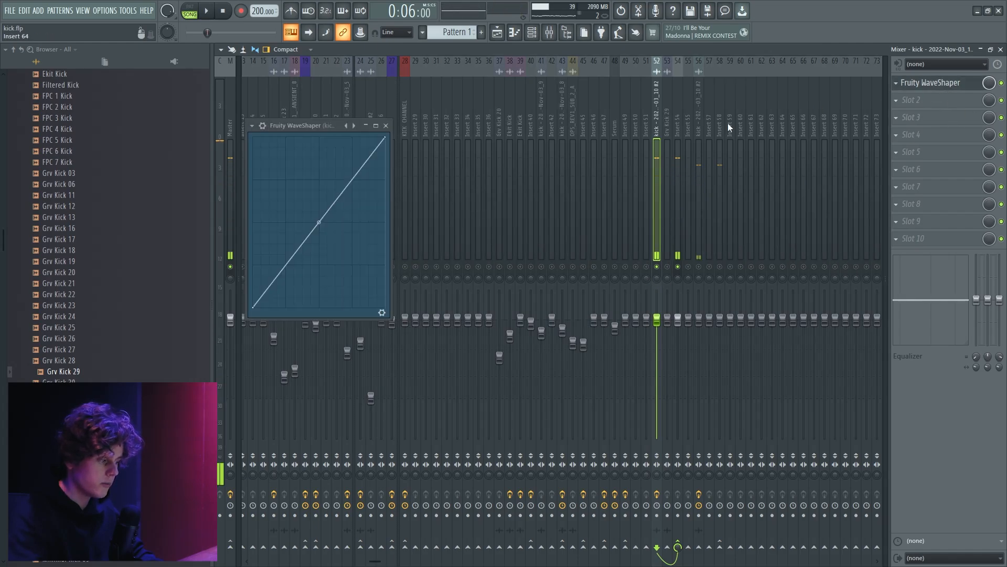
pyautogui.moveTo(279, 238); pyautogui.dragTo(266, 225)
# Add Fruity Parametric EQ 2 to Insert 52, place it before Fruity WaveShaper, and start playback.
pyautogui.click(912, 117)
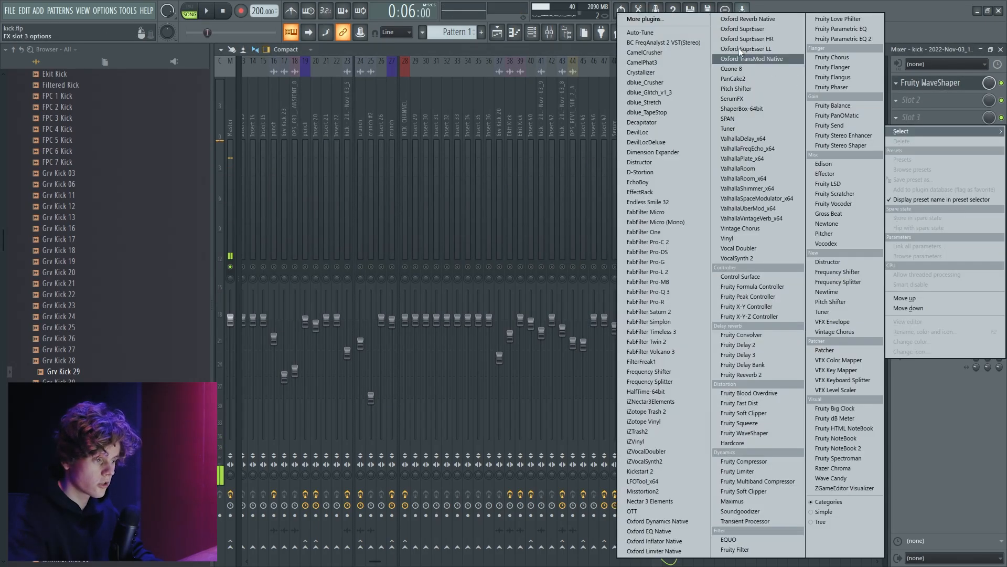
pyautogui.click(874, 38)
pyautogui.press('space')
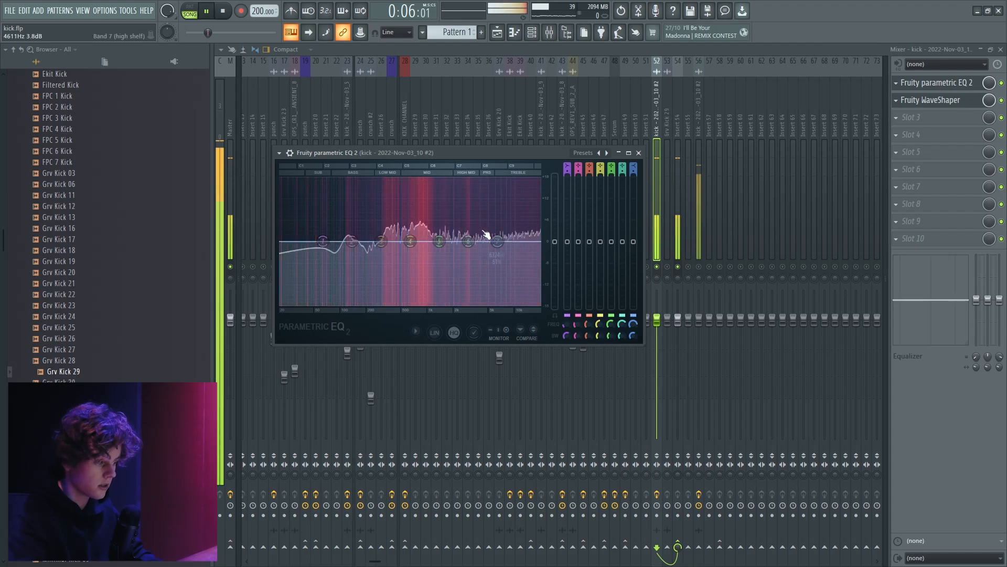
# Boost band 5 of the EQ before the WaveShaper by 14.4 dB at about 1745 Hz with a 14% bandwidth.
pyautogui.moveTo(439, 240); pyautogui.dragTo(463, 192)
pyautogui.scroll(-3, 417, 147)
pyautogui.scroll(-4, 420, 188)
pyautogui.press('space')
pyautogui.scroll(3, 419, 197)
pyautogui.press('space')
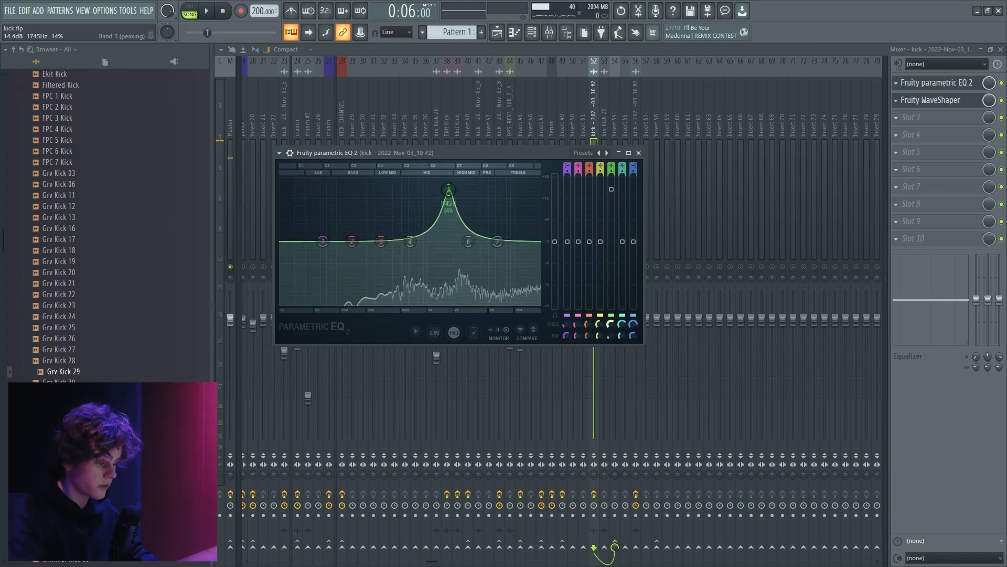
# Lower the boosted band 5 peak toward the low mids, audition it, and copy its frequency value.
pyautogui.moveTo(432, 190)
pyautogui.mouseDown()
pyautogui.moveTo(400, 189)
pyautogui.moveTo(420, 189)
pyautogui.mouseUp()
pyautogui.press('space')
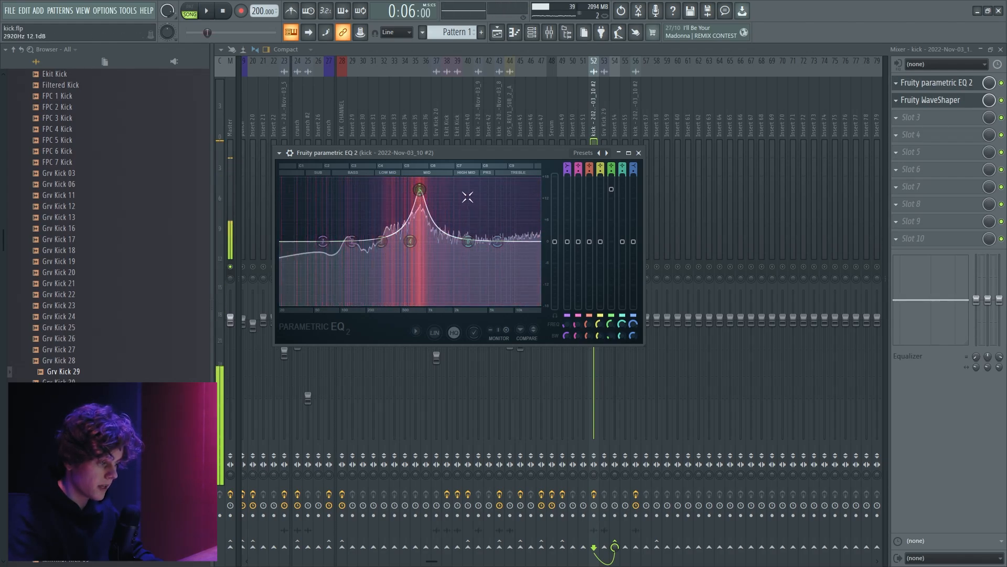
pyautogui.rightClick(611, 323)
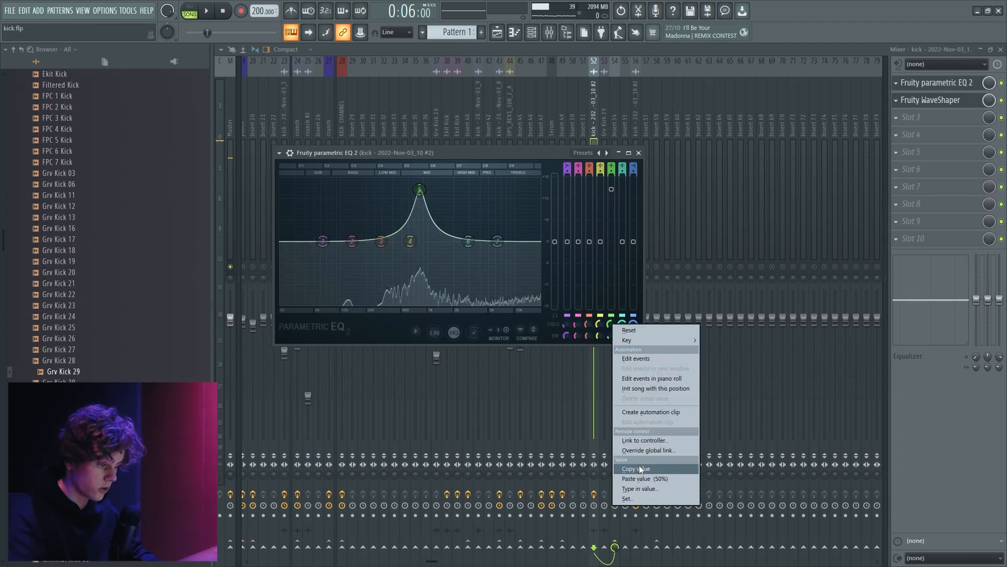
pyautogui.click(639, 465)
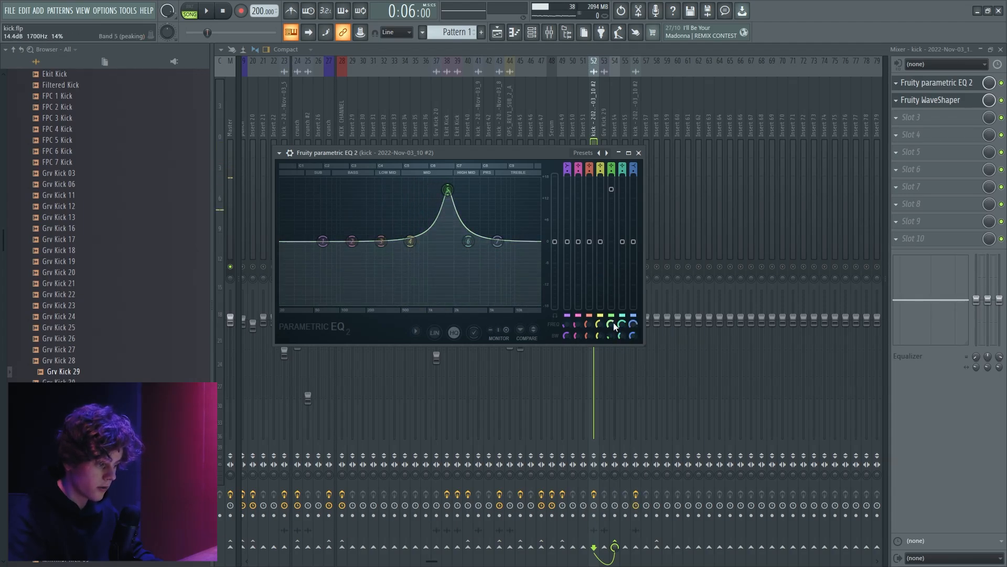
# Tune band 5 to about 1579 Hz during playback and create an automation clip for its frequency.
pyautogui.press('space')
pyautogui.moveTo(613, 322); pyautogui.dragTo(613, 325)
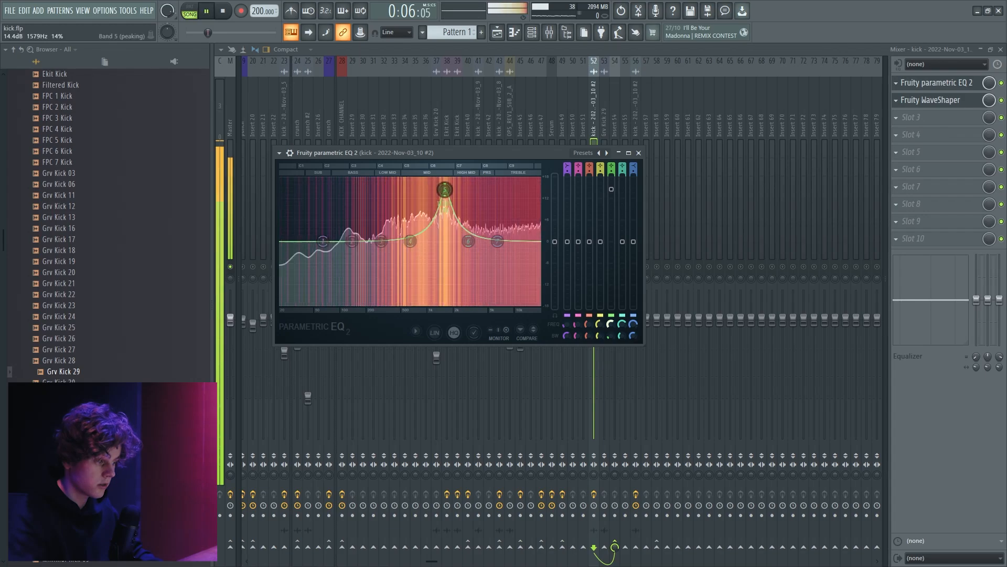
pyautogui.press('space')
pyautogui.rightClick(612, 324)
pyautogui.click(645, 411)
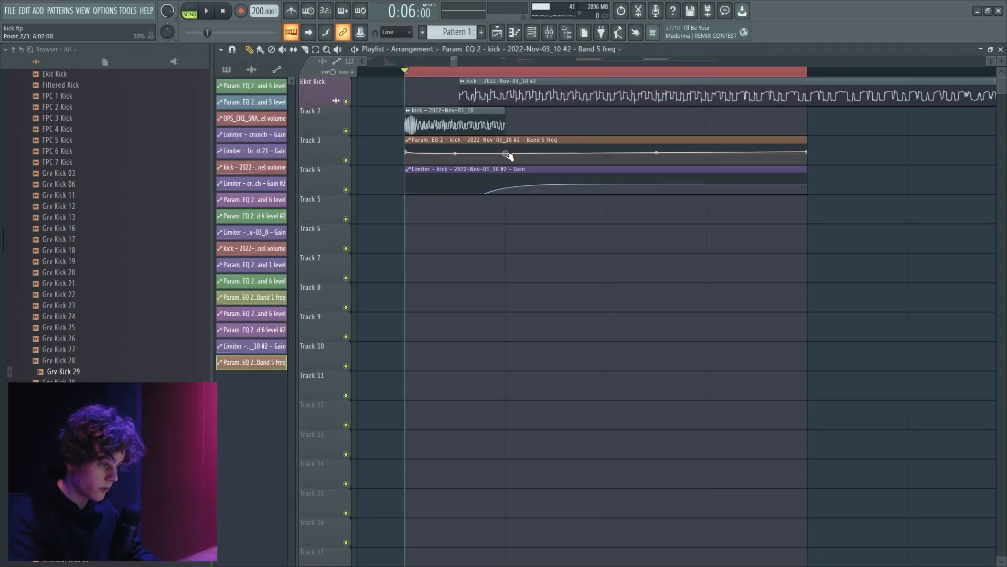
# Apply the copied value to the band 5 frequency automation point at 6:02 and audition the sweep in the EQ.
pyautogui.rightClick(507, 154)
pyautogui.click(548, 331)
pyautogui.press('space')
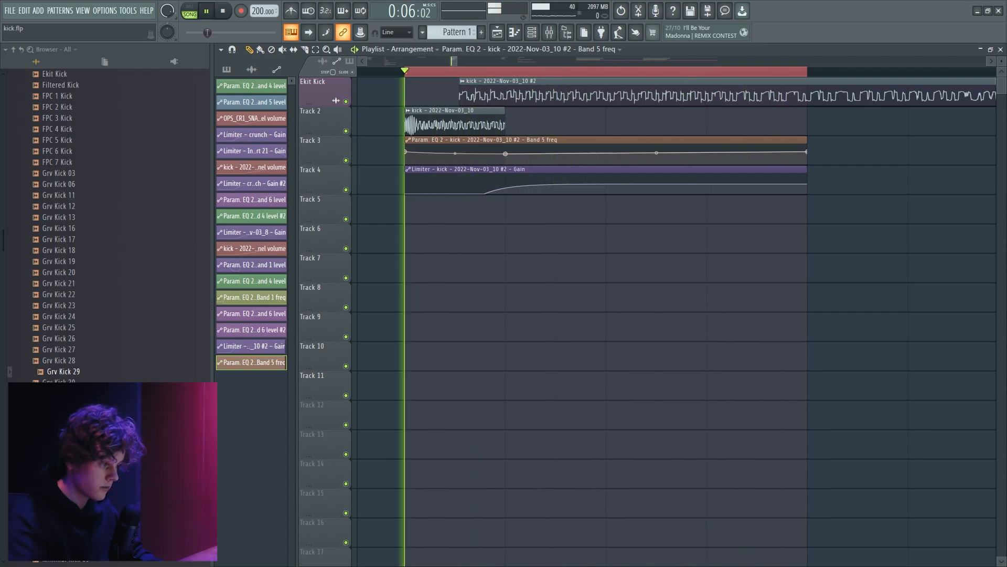
pyautogui.press('F9')
pyautogui.click(929, 83)
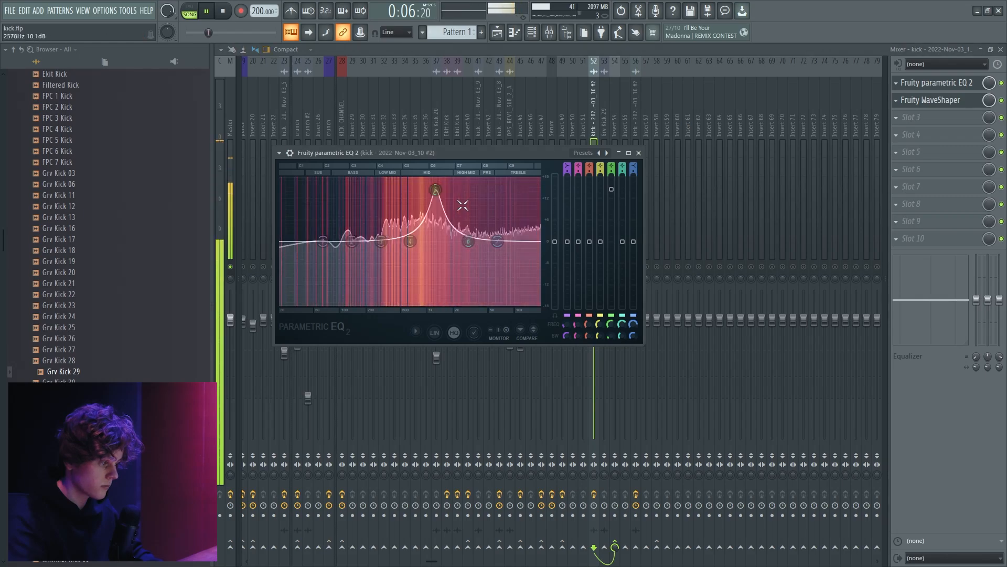
pyautogui.press('space')
# Add another Fruity Parametric EQ 2 in slot 5 of Insert 52, cut the lows with band 1 near 135 Hz, and audition.
pyautogui.click(912, 152)
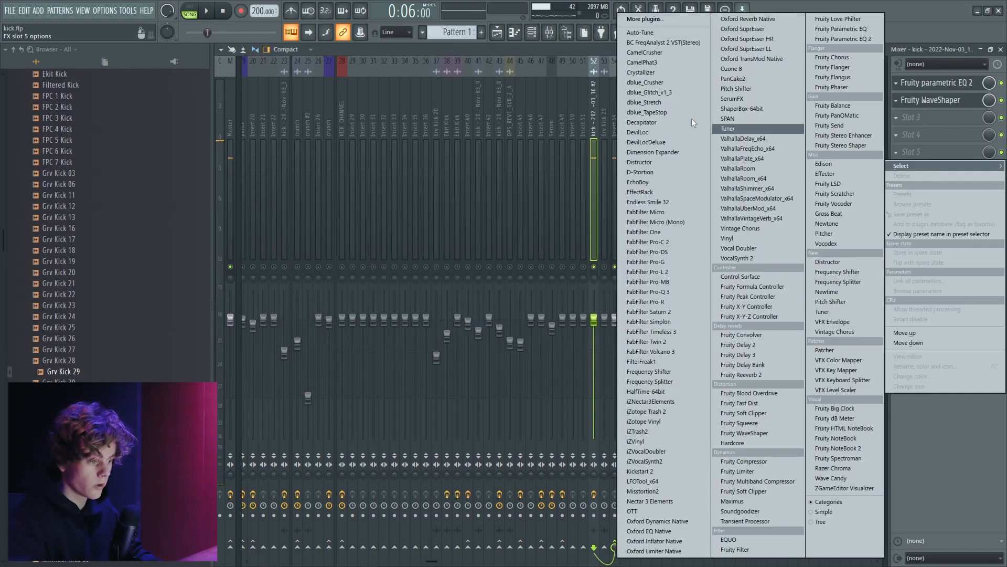
pyautogui.click(843, 39)
pyautogui.press('space')
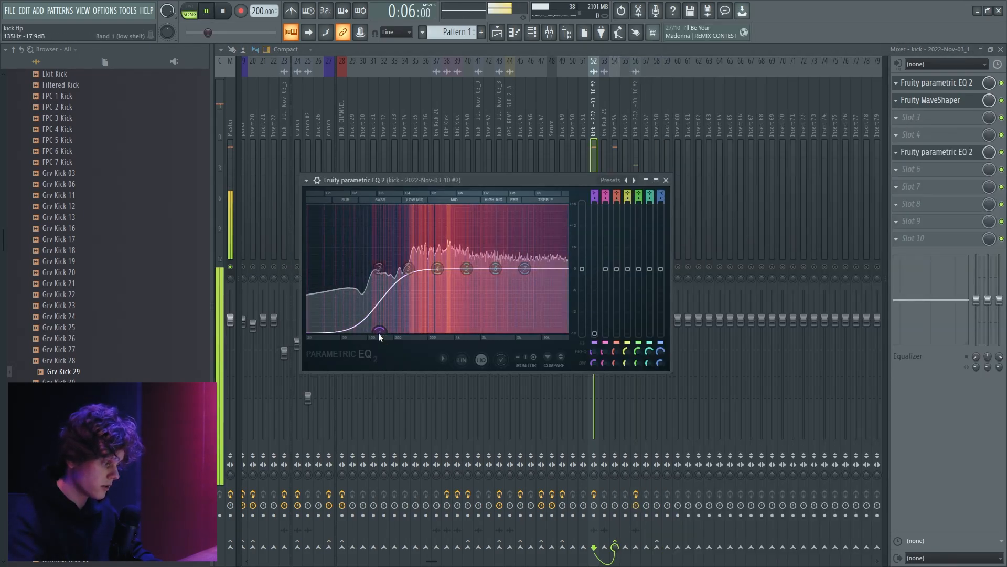
pyautogui.moveTo(437, 269); pyautogui.dragTo(553, 261)
pyautogui.press('space')
pyautogui.click(603, 132)
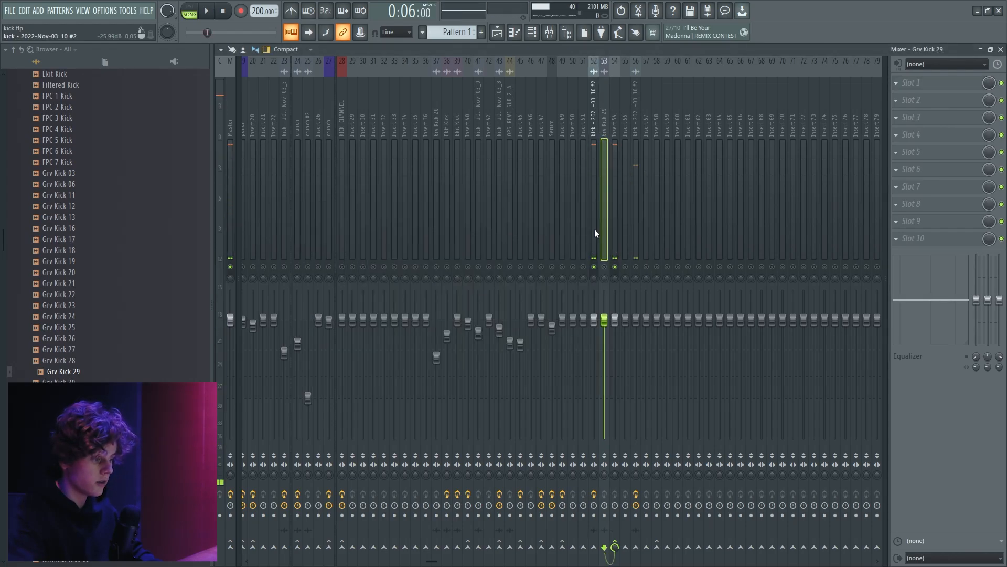
pyautogui.press('space')
pyautogui.rightClick(595, 266)
pyautogui.press('space')
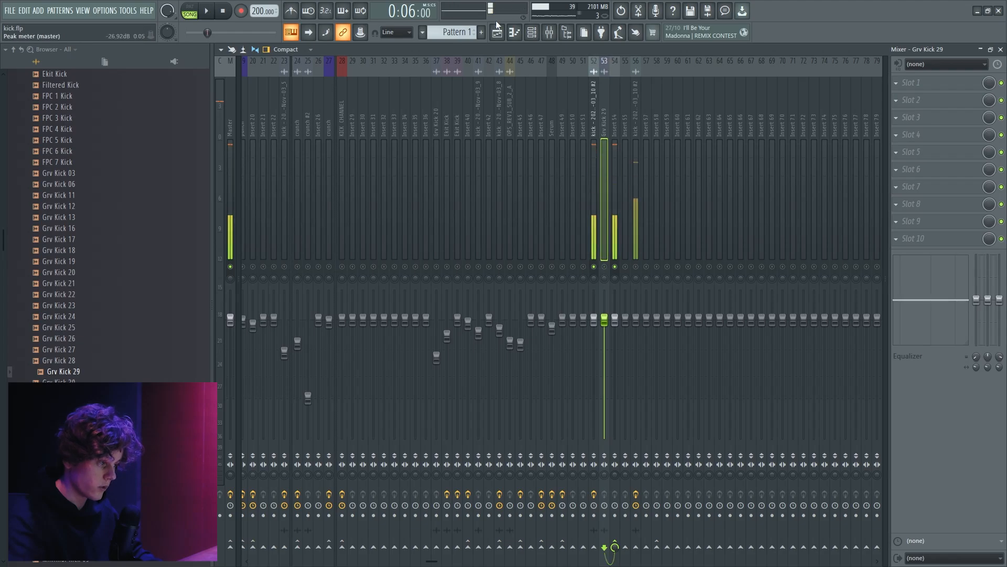
# Place a Grv Kick 29 clip on Track 6 at the start of bar 6 and trim it to 0:01:00.
pyautogui.click(497, 32)
pyautogui.scroll(-3, 507, 158)
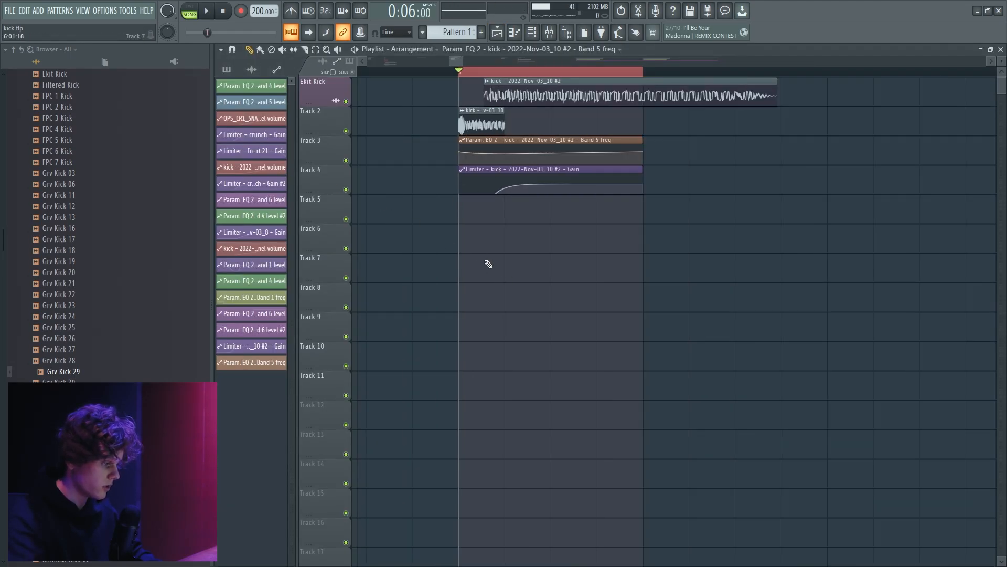
pyautogui.click(466, 247)
pyautogui.rightClick(461, 247)
pyautogui.click(252, 70)
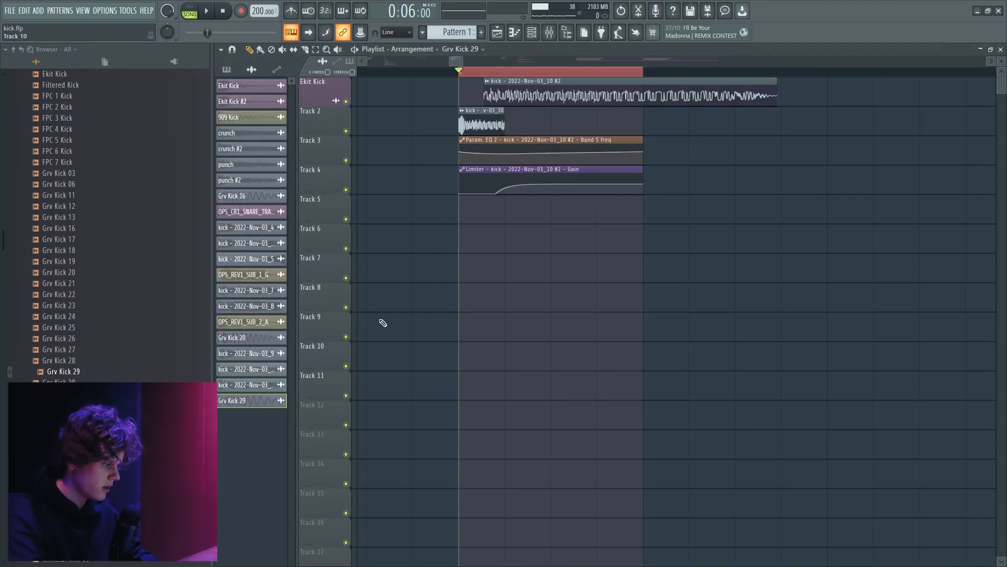
pyautogui.click(472, 241)
pyautogui.moveTo(589, 231); pyautogui.dragTo(510, 230)
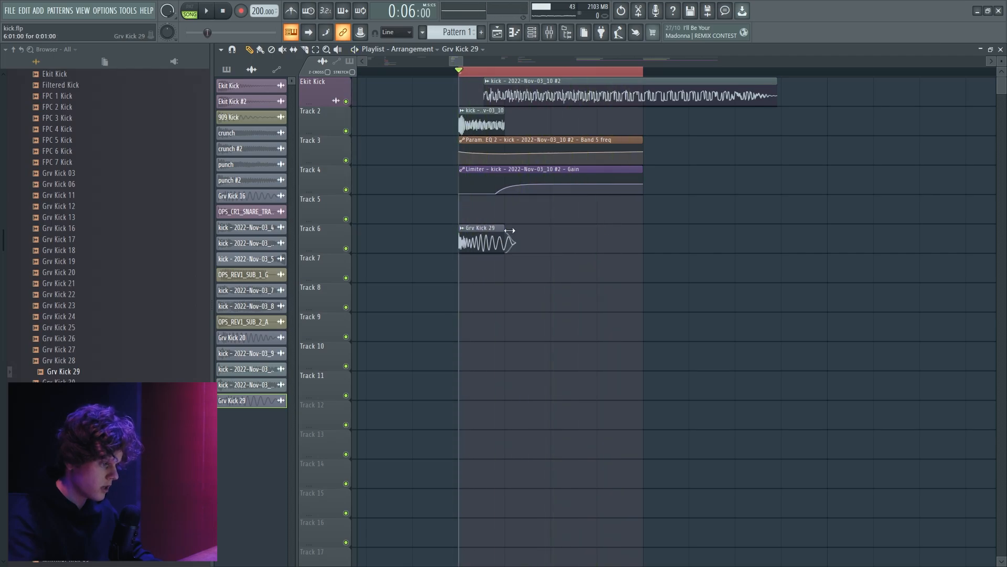
# Lower the mixer levels of the kick slice and Grv Kick 29 on Inserts 52 and 53 during playback.
pyautogui.click(549, 33)
pyautogui.press('space')
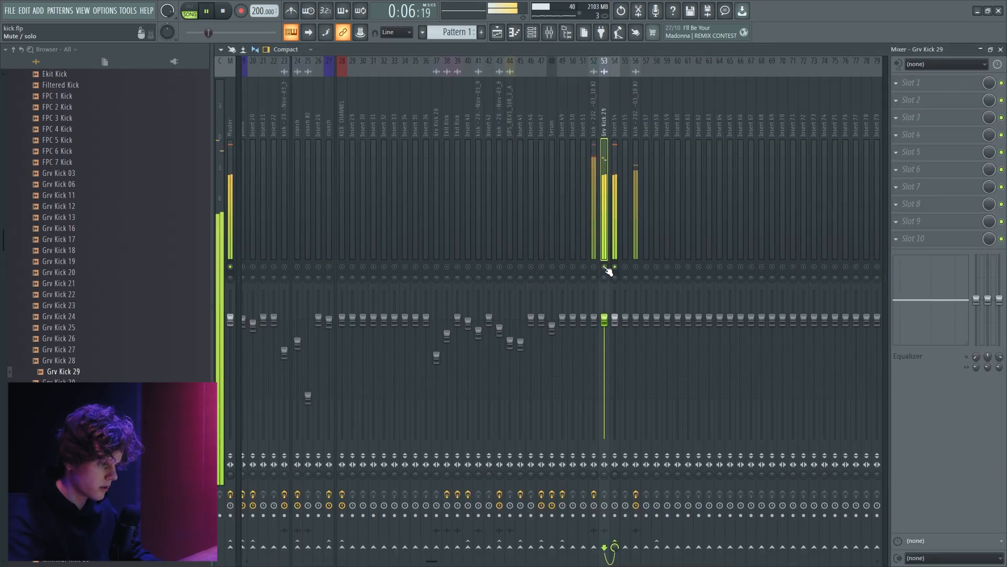
pyautogui.moveTo(595, 319); pyautogui.dragTo(615, 334)
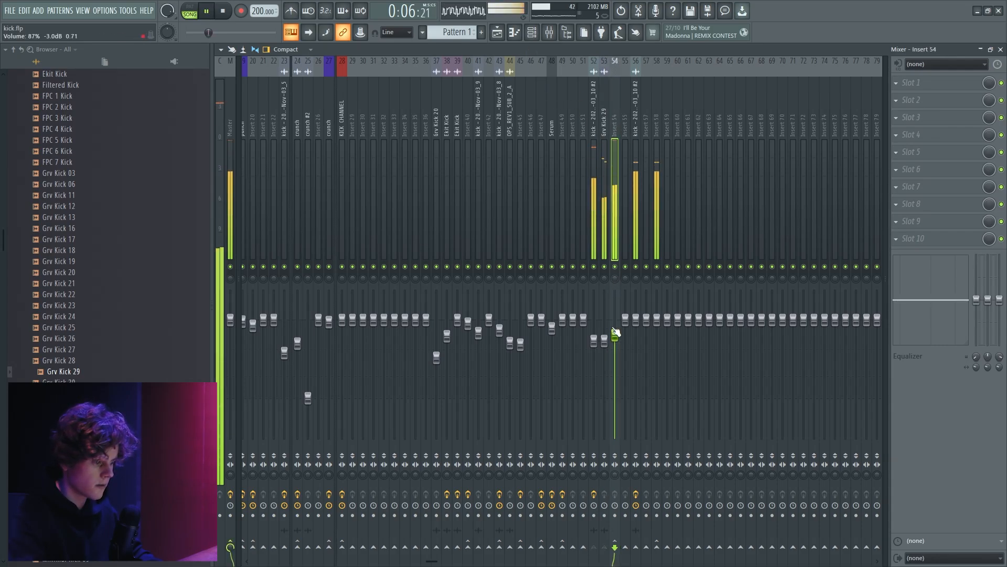
# Add Fruity WaveShaper in slot 1 of Insert 54, bend its curve, and audition the distortion.
pyautogui.click(914, 83)
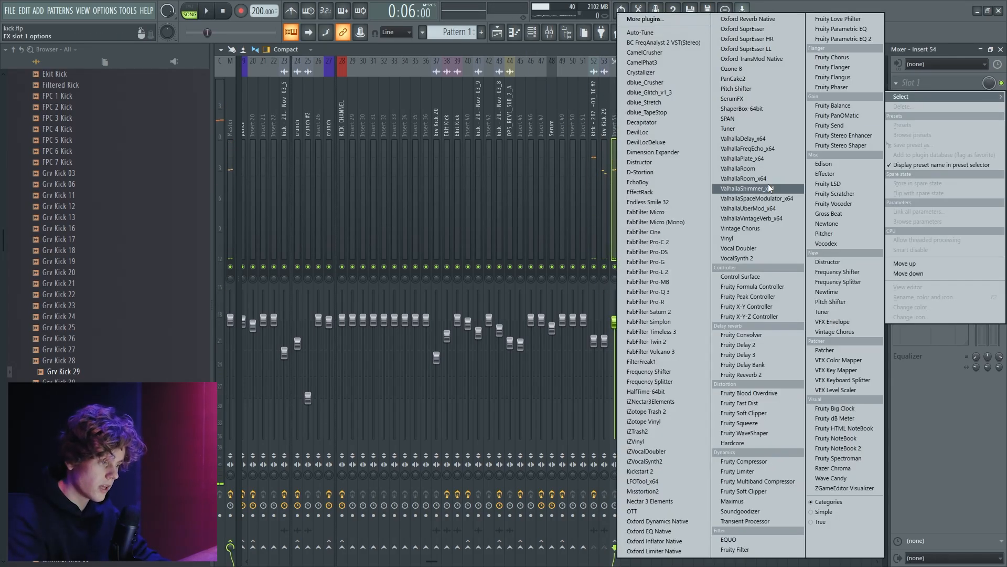
pyautogui.click(745, 433)
pyautogui.moveTo(292, 194); pyautogui.dragTo(257, 231)
pyautogui.press('space')
# Curve the rising segment of the limiter gain automation on Track 4 during playback so the gain climbs earlier.
pyautogui.click(497, 38)
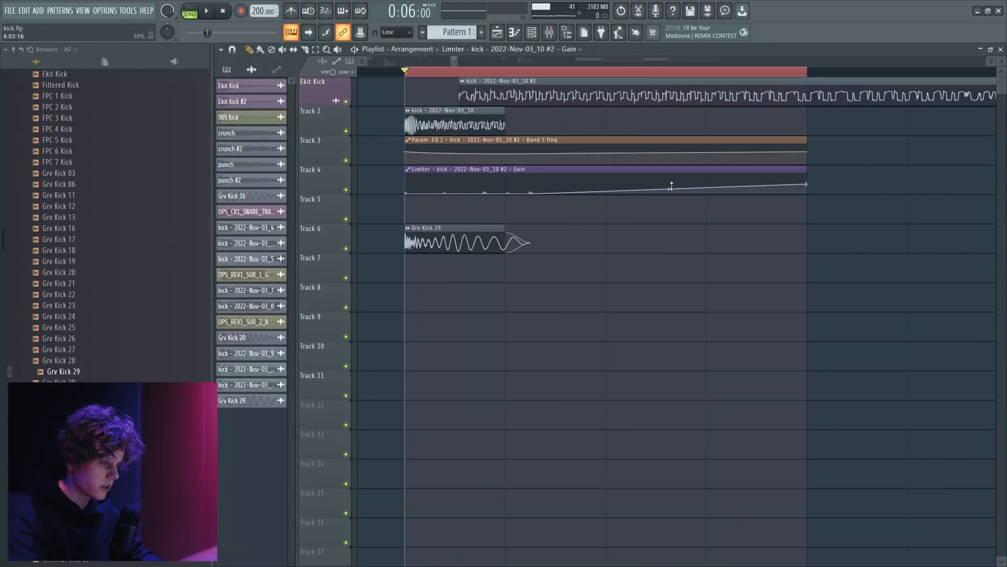
pyautogui.press('space')
pyautogui.moveTo(671, 188); pyautogui.dragTo(669, 184)
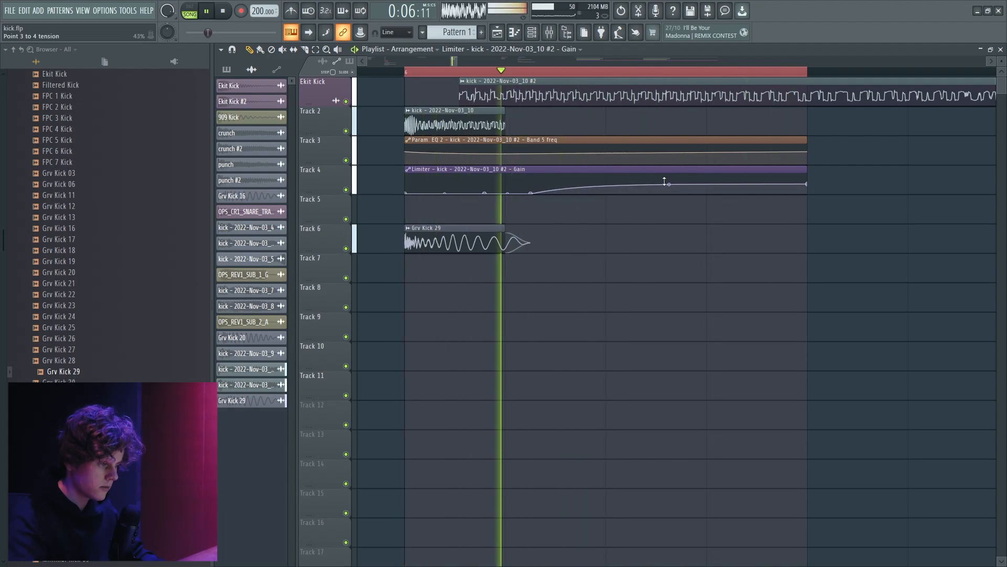
pyautogui.press('F9')
pyautogui.press('space')
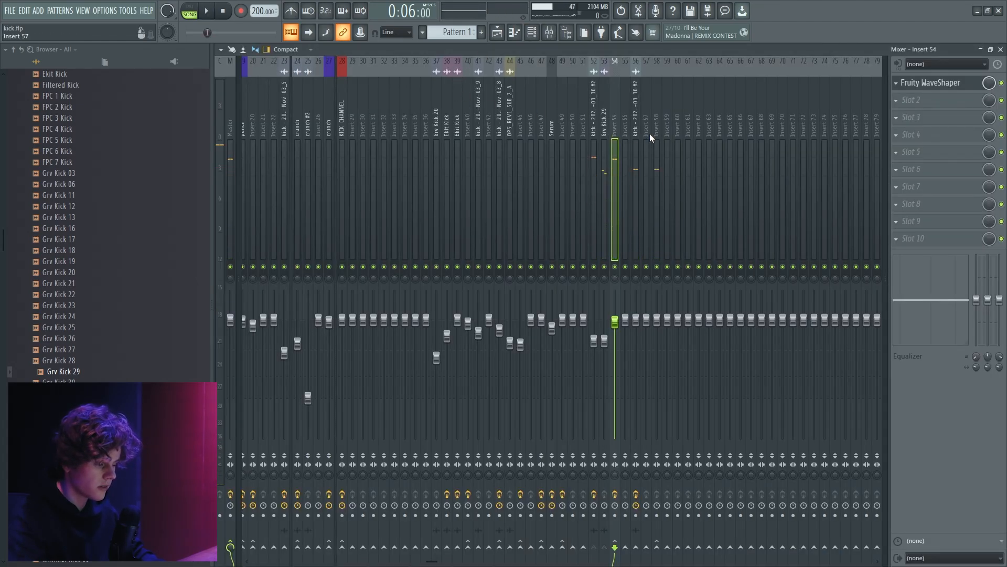
# Try routing Insert 54 only to Insert 58 and audition the combined signal.
pyautogui.click(636, 129)
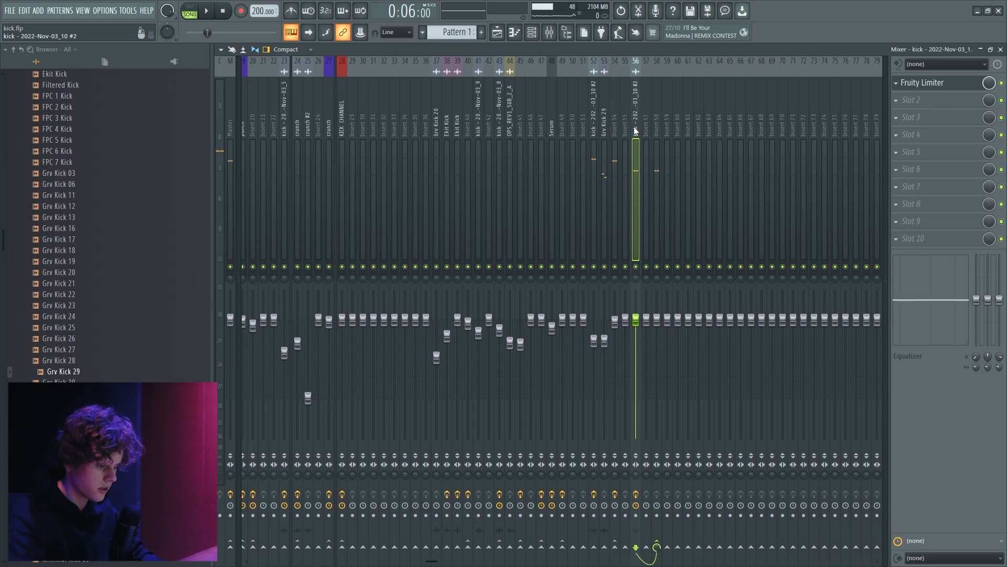
pyautogui.click(650, 130)
pyautogui.click(618, 132)
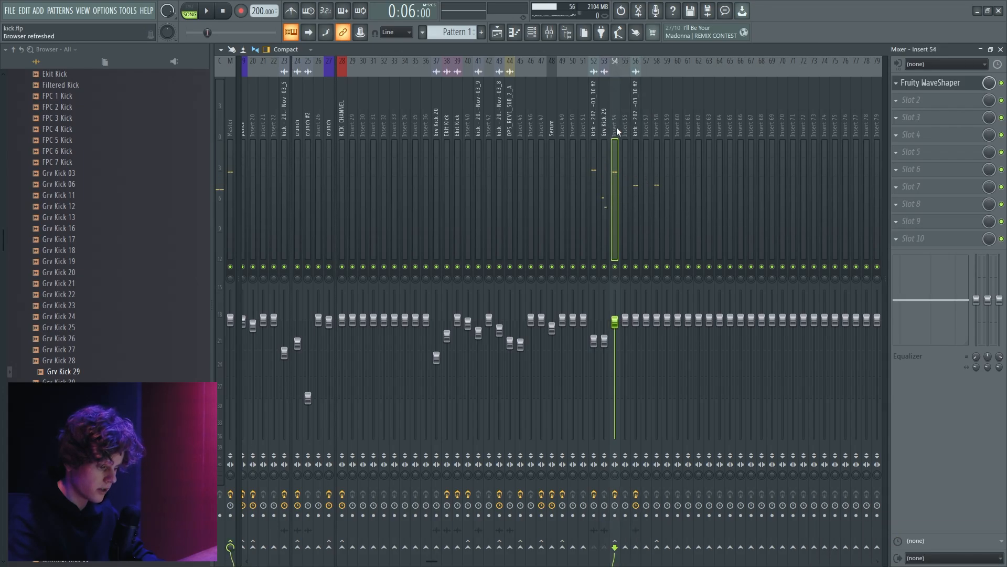
pyautogui.rightClick(657, 547)
pyautogui.click(677, 518)
pyautogui.click(656, 158)
pyautogui.press('space')
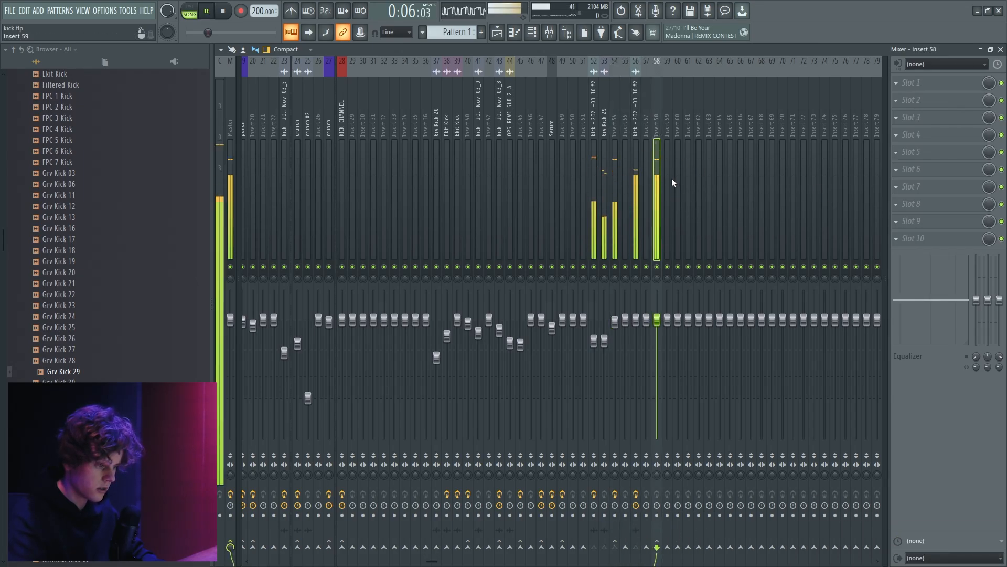
pyautogui.press('space')
# Route Inserts 54 and 58 together only to Insert 59.
pyautogui.click(614, 129)
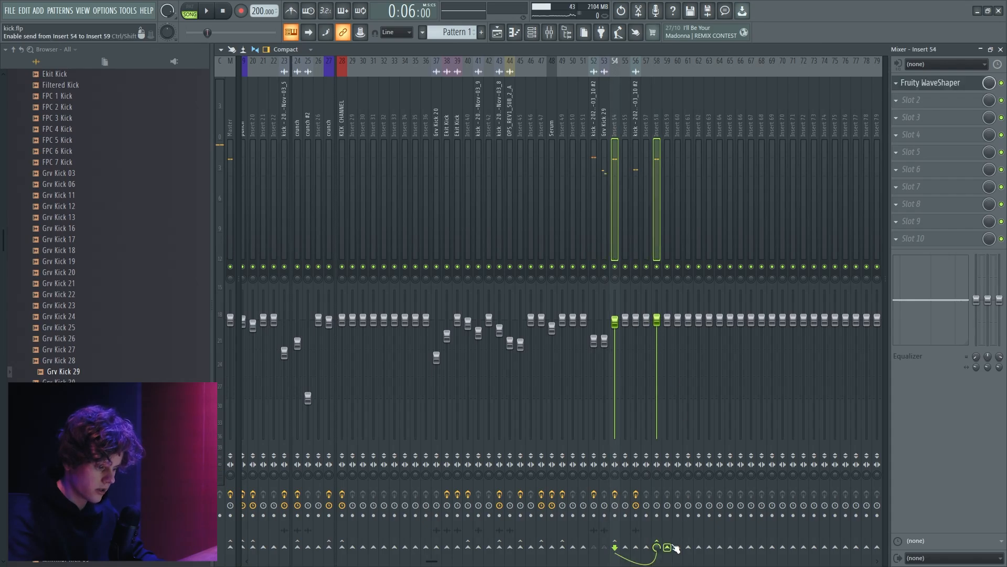
pyautogui.rightClick(675, 546)
pyautogui.click(685, 531)
pyautogui.click(657, 136)
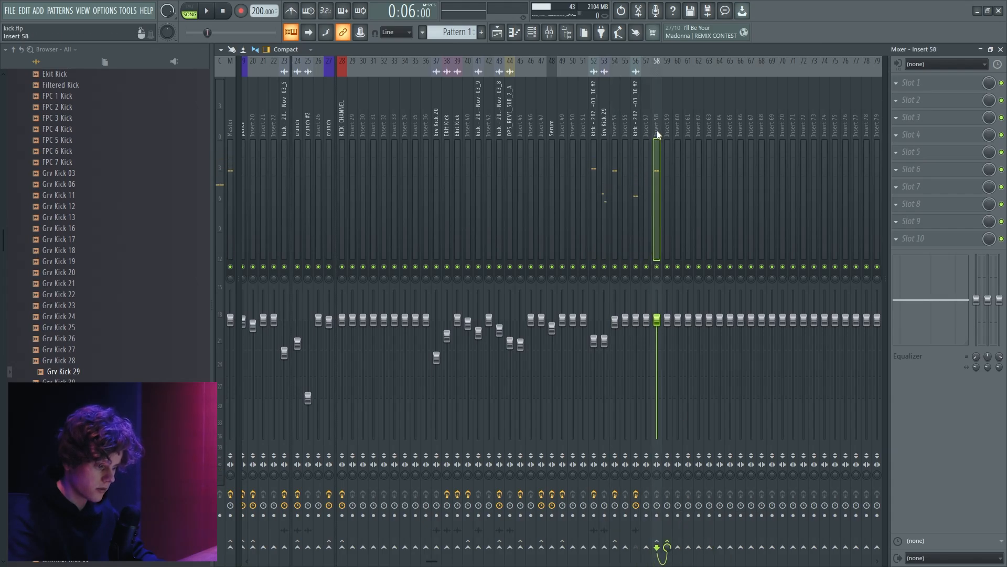
# Add Misstortion2 in slot 1 of Insert 59 and raise its Hard Clip to about 23.8 dB during playback.
pyautogui.click(666, 136)
pyautogui.click(913, 83)
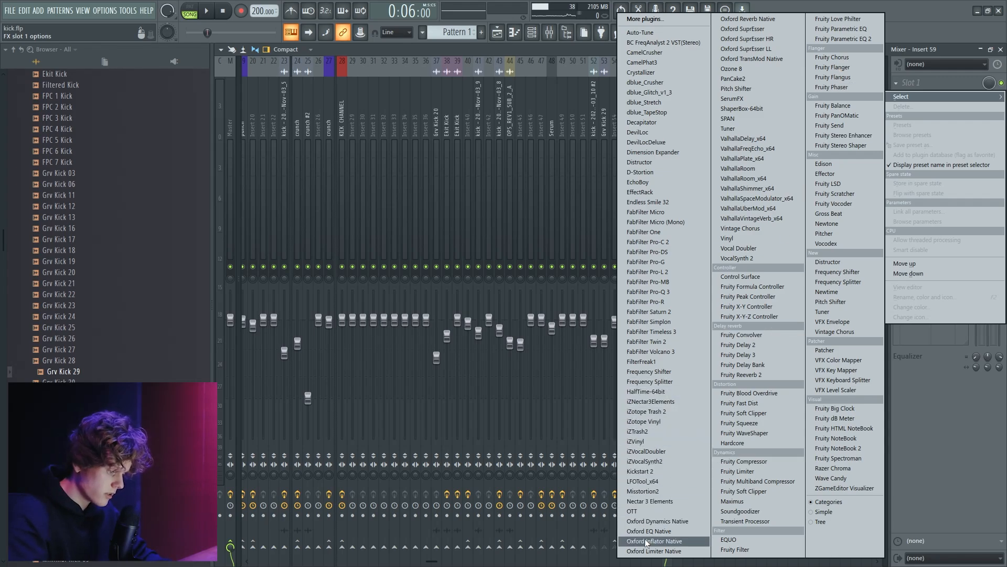
pyautogui.click(654, 491)
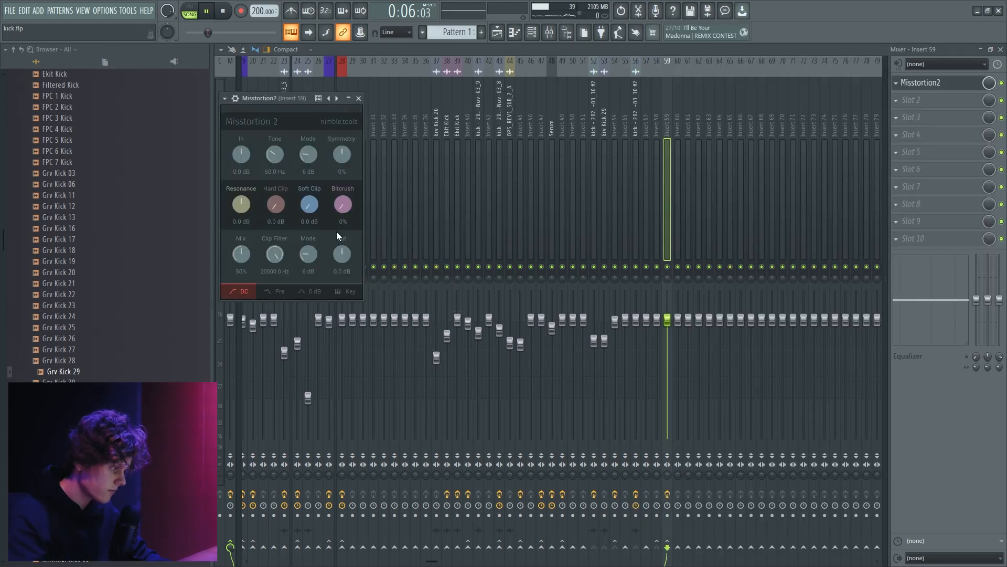
pyautogui.press('space')
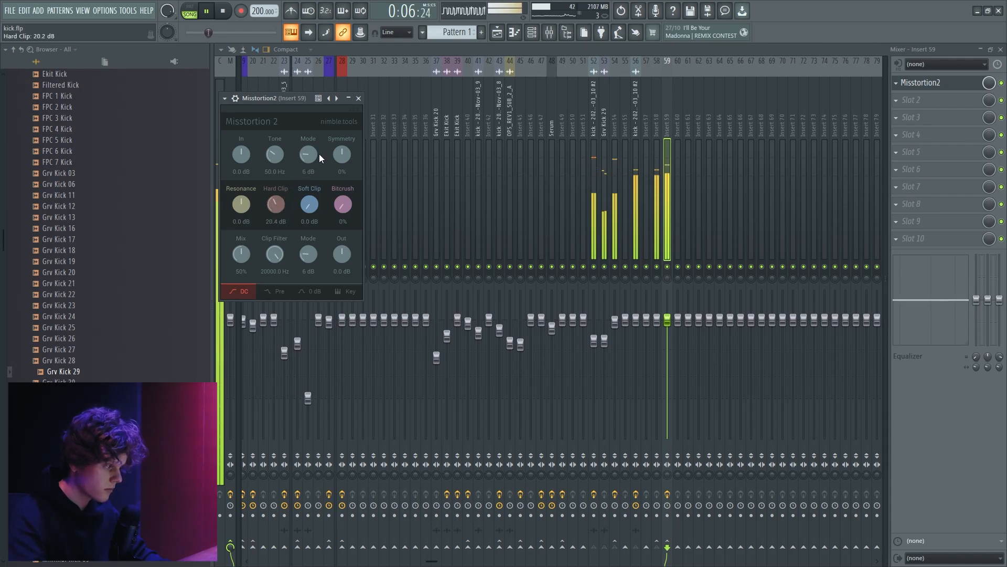
pyautogui.moveTo(319, 153); pyautogui.dragTo(344, 146)
pyautogui.moveTo(295, 98); pyautogui.dragTo(311, 109)
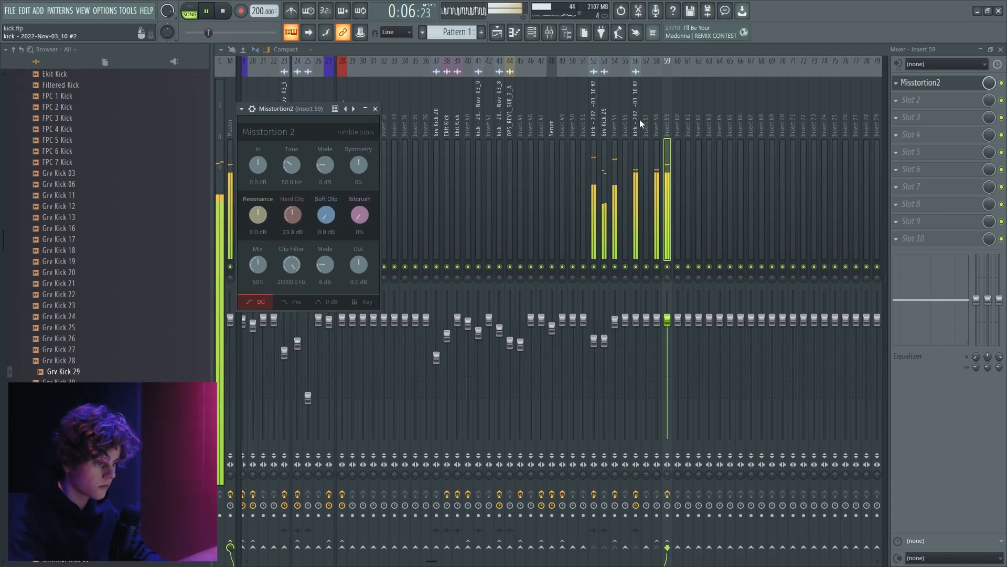
pyautogui.click(617, 323)
pyautogui.press('space')
# Add a point to the limiter gain automation at 6:03:00 and audition the gain rise.
pyautogui.click(502, 35)
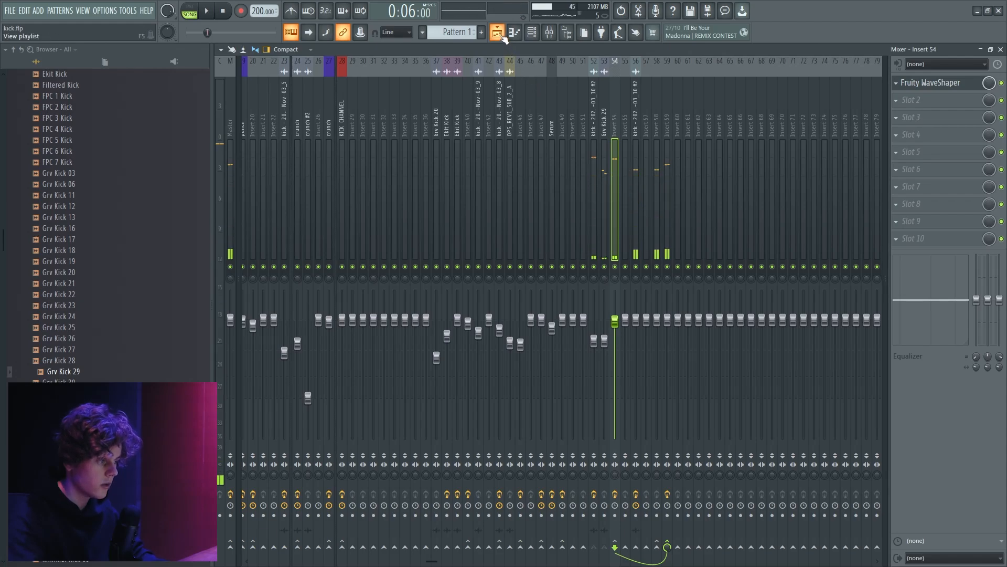
pyautogui.rightClick(613, 188)
pyautogui.press('space')
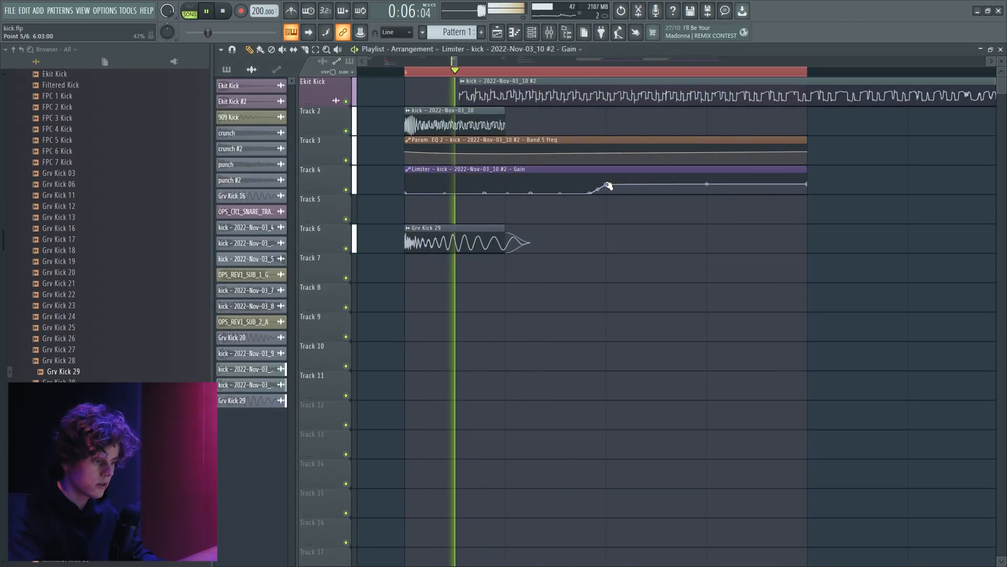
pyautogui.press('space')
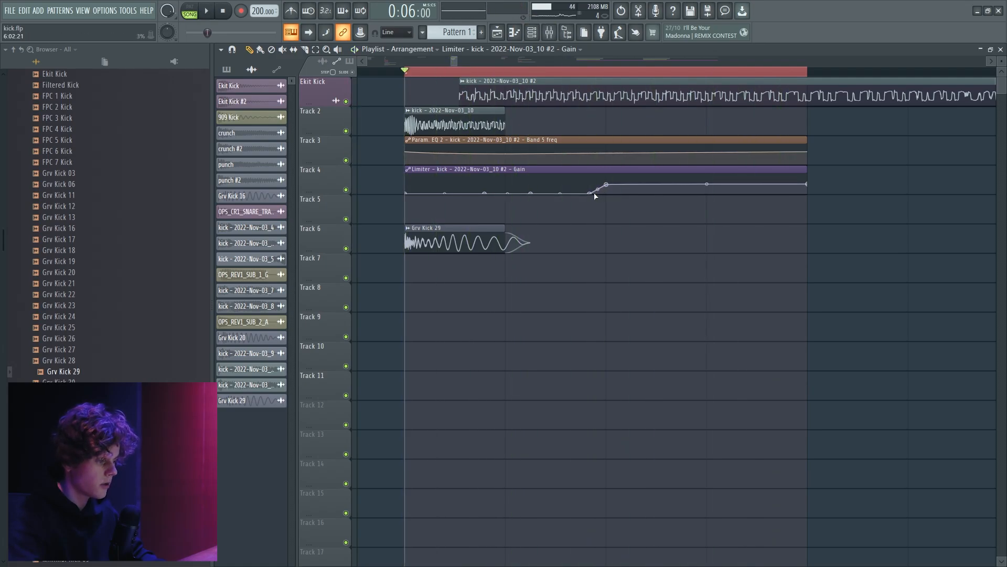
# Delete the gain automation point just before 6:03:00, reshape the ramp to start at 6:01:23, and audition it.
pyautogui.rightClick(588, 194)
pyautogui.click(596, 207)
pyautogui.press('space')
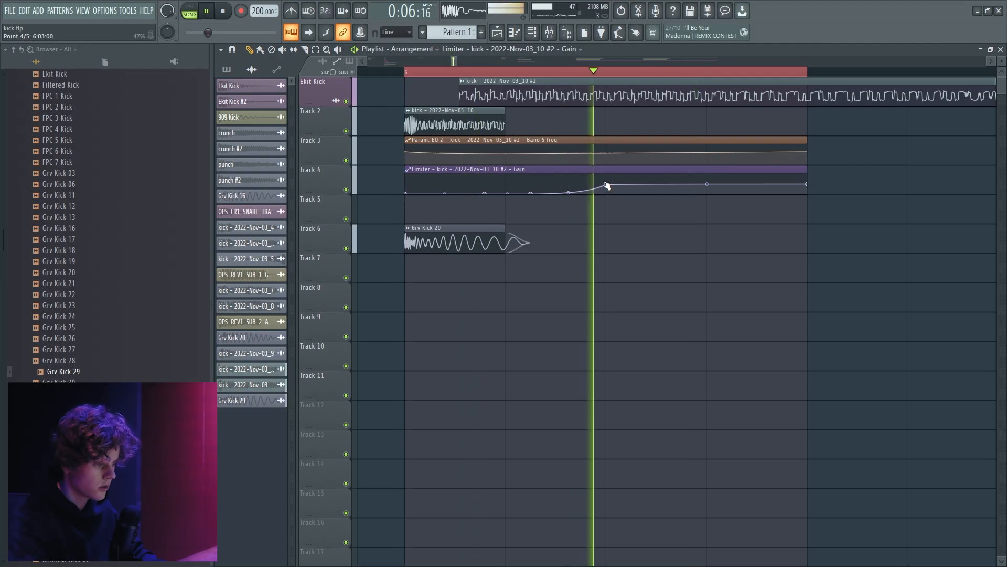
pyautogui.press('space')
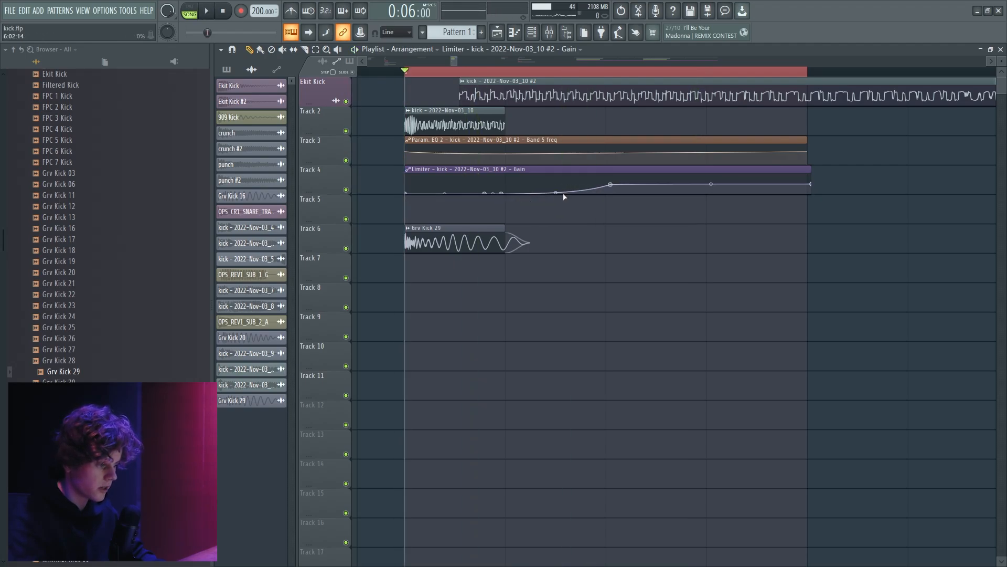
pyautogui.press('space')
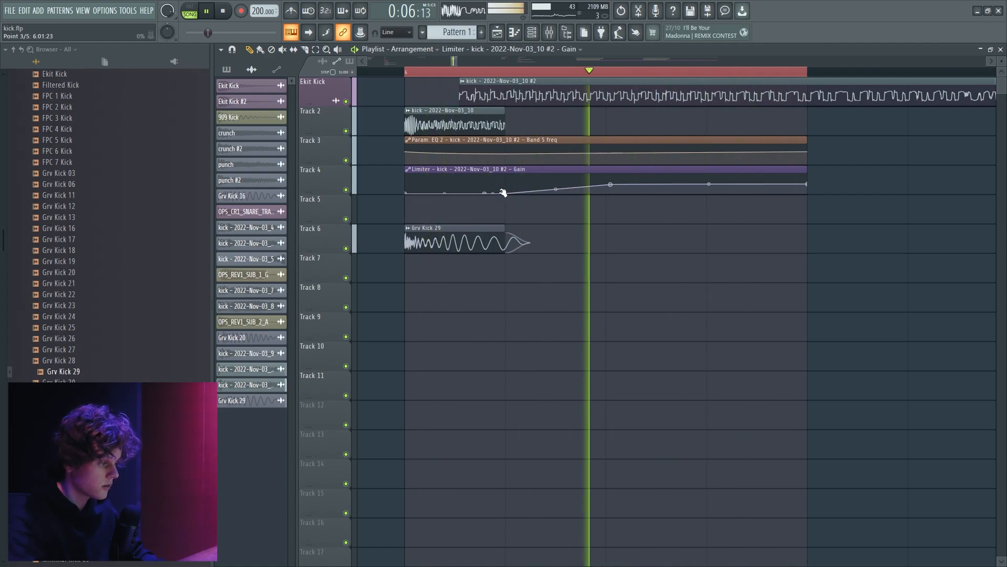
# Trim the Track 2 kick slice slightly, lengthen the Grv Kick 29 clip on Track 6, and audition the overlap.
pyautogui.moveTo(500, 126)
pyautogui.mouseDown()
pyautogui.moveTo(649, 126)
pyautogui.moveTo(501, 124)
pyautogui.mouseUp()
pyautogui.moveTo(504, 240); pyautogui.dragTo(578, 239)
pyautogui.press('space')
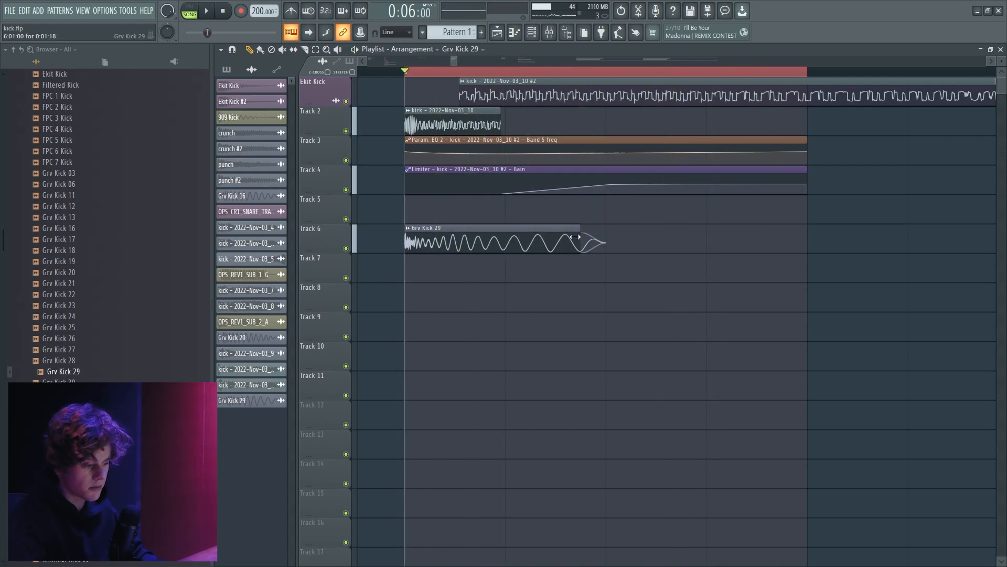
pyautogui.press('space')
pyautogui.moveTo(554, 238)
pyautogui.mouseDown()
pyautogui.moveTo(675, 235)
pyautogui.moveTo(551, 238)
pyautogui.mouseUp()
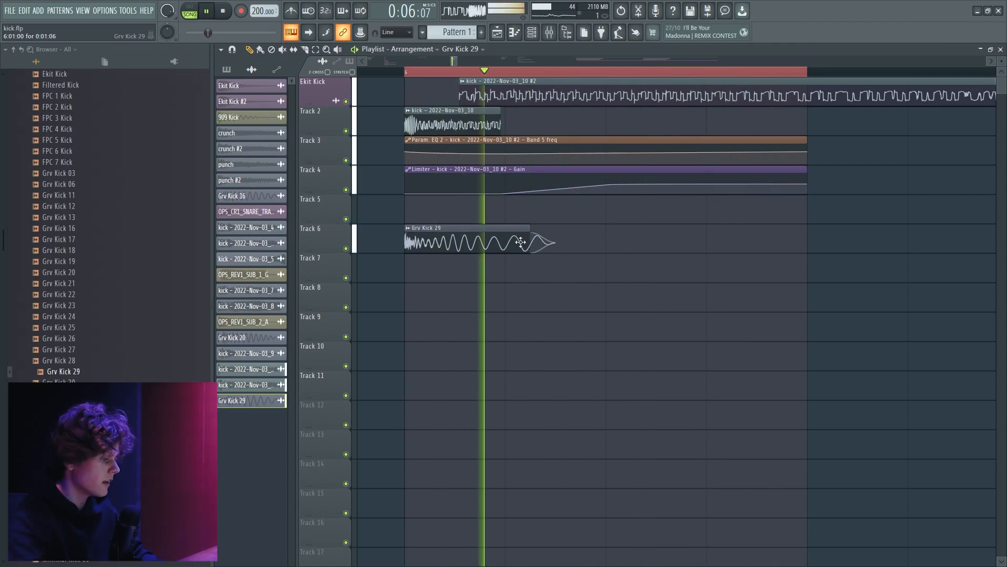
pyautogui.press('space')
pyautogui.doubleClick(530, 240)
pyautogui.moveTo(546, 194); pyautogui.dragTo(389, 190)
pyautogui.moveTo(524, 231); pyautogui.dragTo(562, 233)
pyautogui.press('space')
# Add Fruity Parametric EQ 2 on Insert 59, move it ahead of Misstortion2, and boost band 4 in the sub range.
pyautogui.click(551, 32)
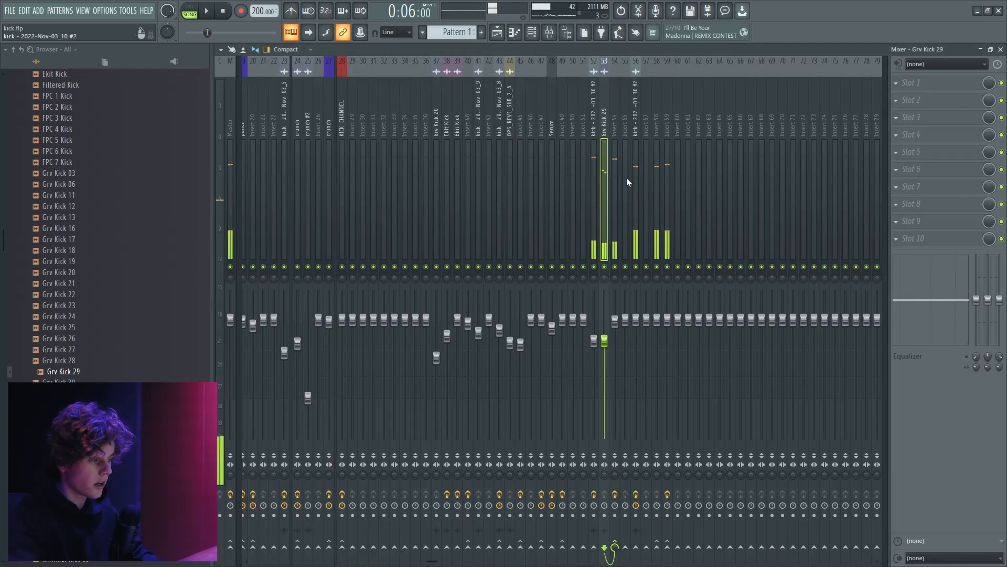
pyautogui.press('space')
pyautogui.click(659, 142)
pyautogui.click(634, 132)
pyautogui.click(666, 128)
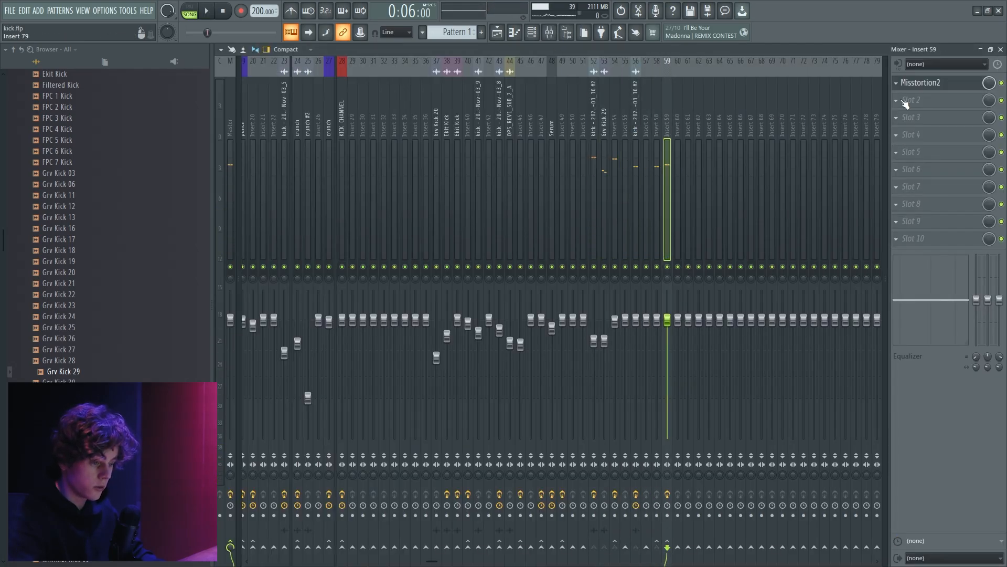
pyautogui.click(917, 118)
pyautogui.click(843, 39)
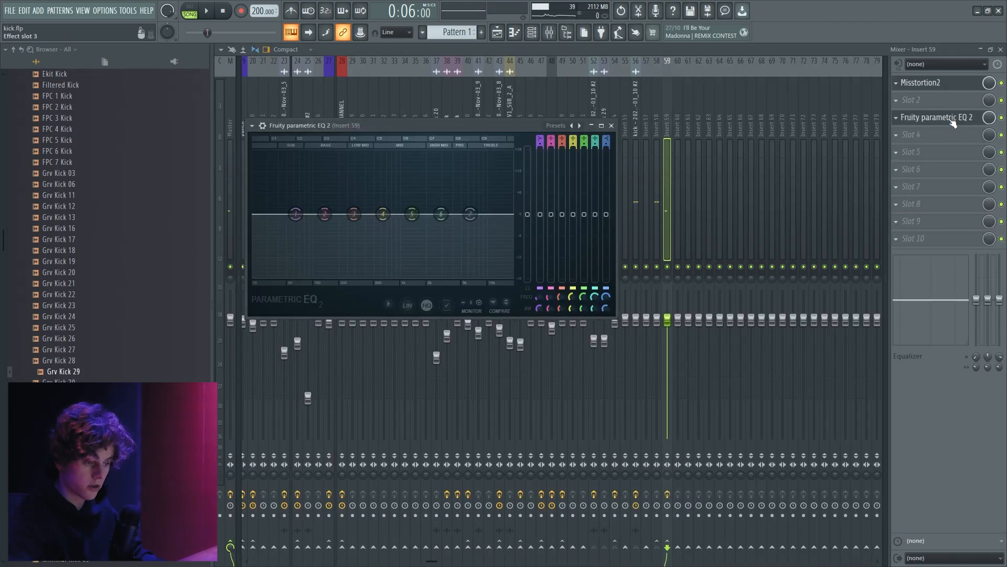
pyautogui.press('space')
pyautogui.moveTo(934, 117); pyautogui.dragTo(952, 87)
pyautogui.moveTo(383, 215); pyautogui.dragTo(286, 196)
# Add Fruity WaveShaper in slot 2 of Insert 58 and raise a curve point to about 0.15, 0.44 during playback.
pyautogui.click(638, 124)
pyautogui.press('space')
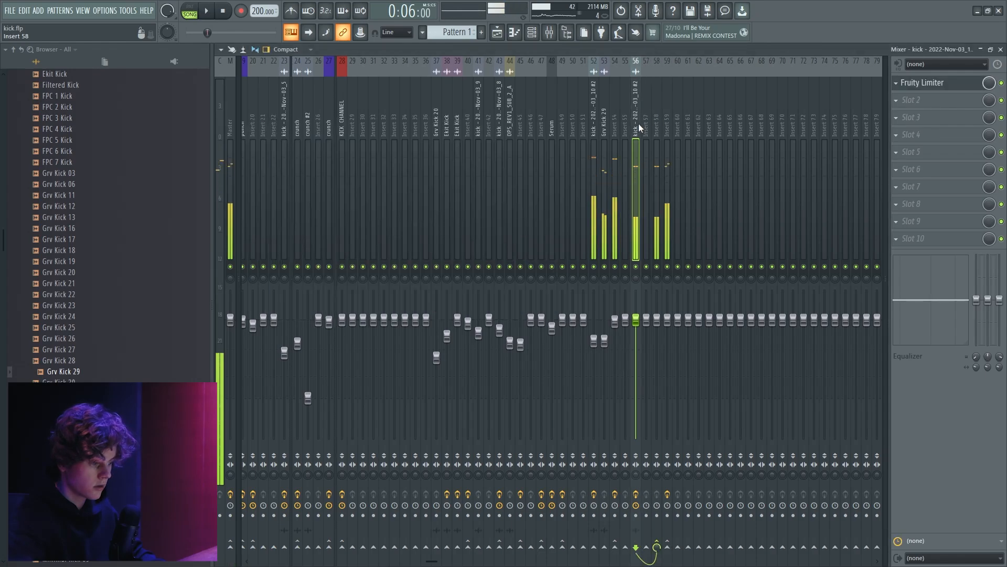
pyautogui.click(654, 126)
pyautogui.click(933, 99)
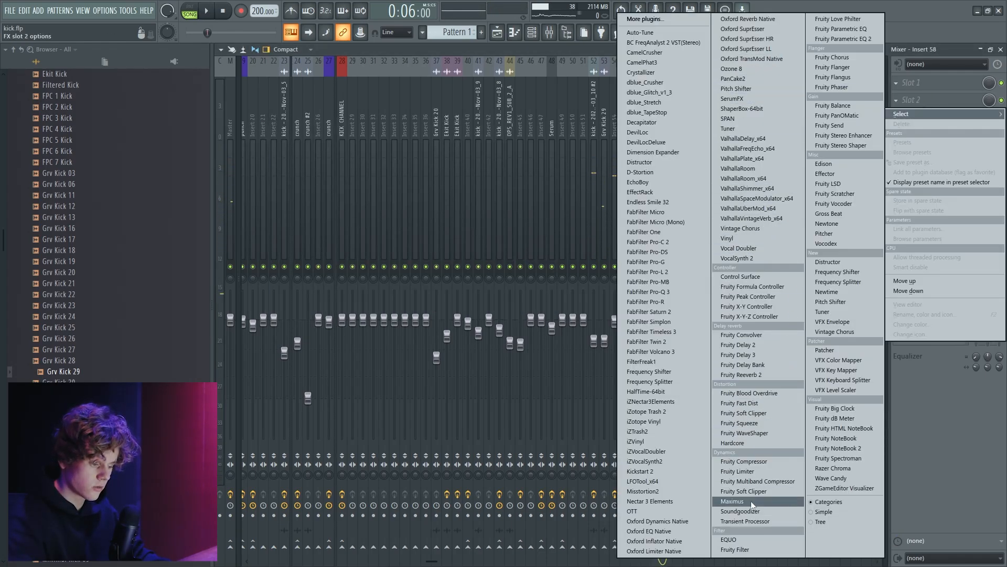
pyautogui.click(744, 433)
pyautogui.press('space')
pyautogui.moveTo(332, 288); pyautogui.dragTo(342, 302)
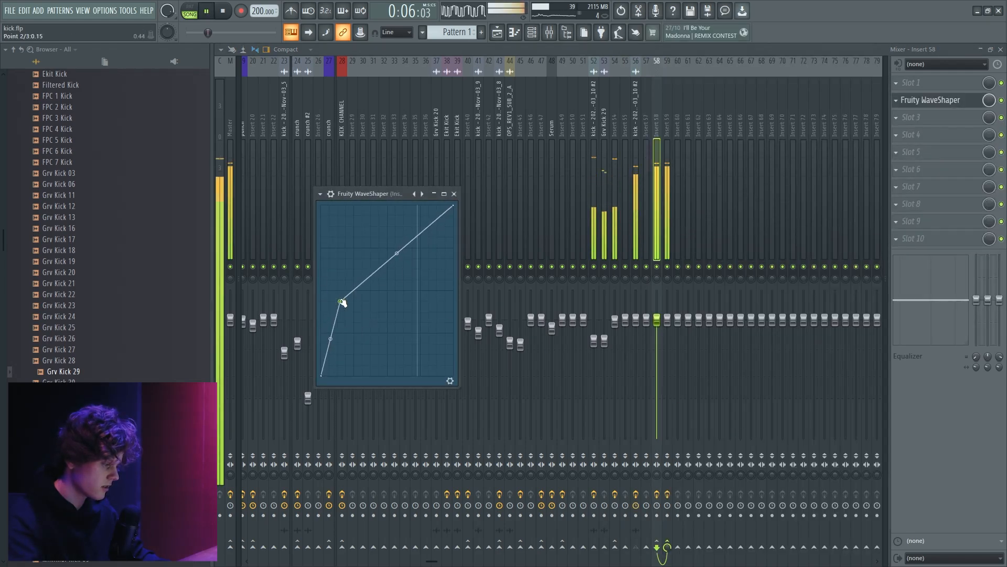
# Add Fruity Parametric EQ 2 in slot 5 of Insert 58, boosting band 4 about 10.5 dB near 102 Hz and cutting band 3 about 10 dB near 117 Hz.
pyautogui.click(913, 151)
pyautogui.click(744, 272)
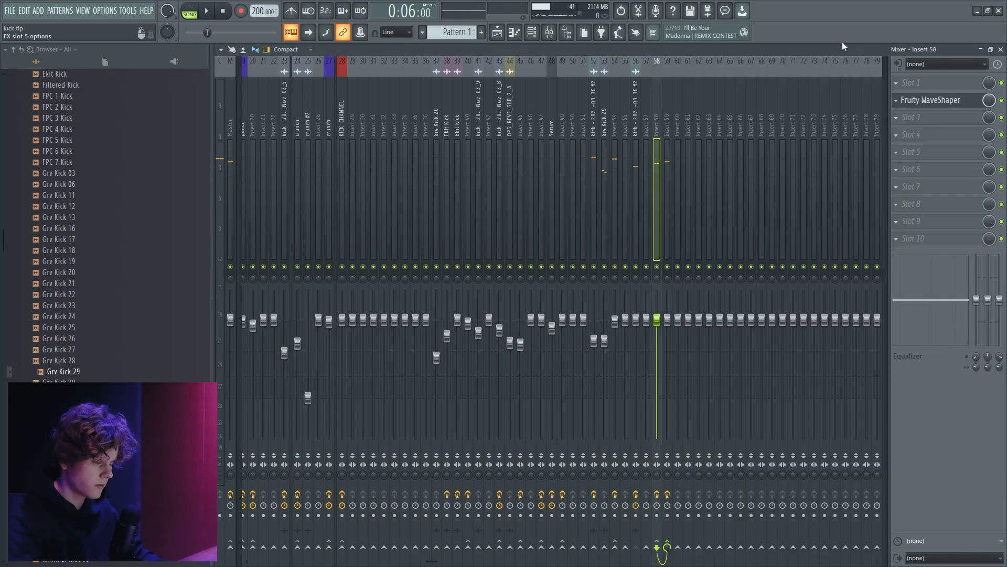
pyautogui.moveTo(385, 213); pyautogui.dragTo(311, 175)
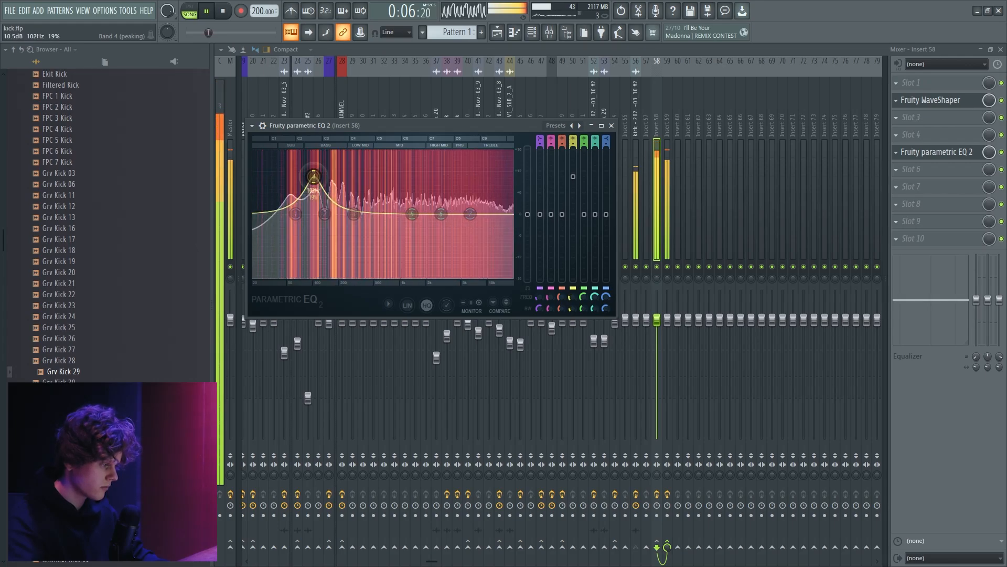
pyautogui.moveTo(350, 210); pyautogui.dragTo(314, 251)
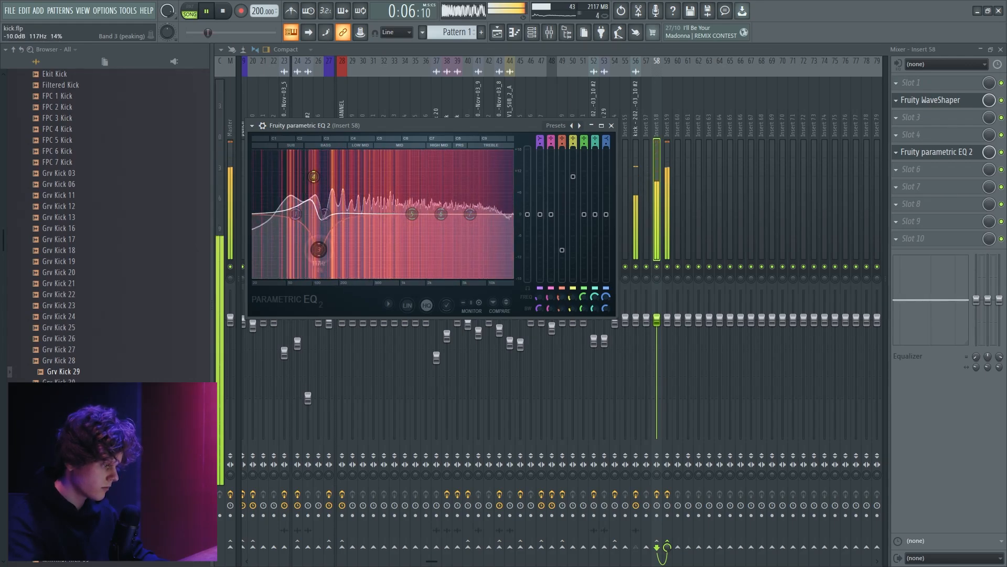
# Shift a mid-frequency band of Insert 58's Parametric EQ 2 lower in frequency and boost it slightly, ending playback.
pyautogui.moveTo(412, 214); pyautogui.dragTo(375, 204)
pyautogui.press('space')
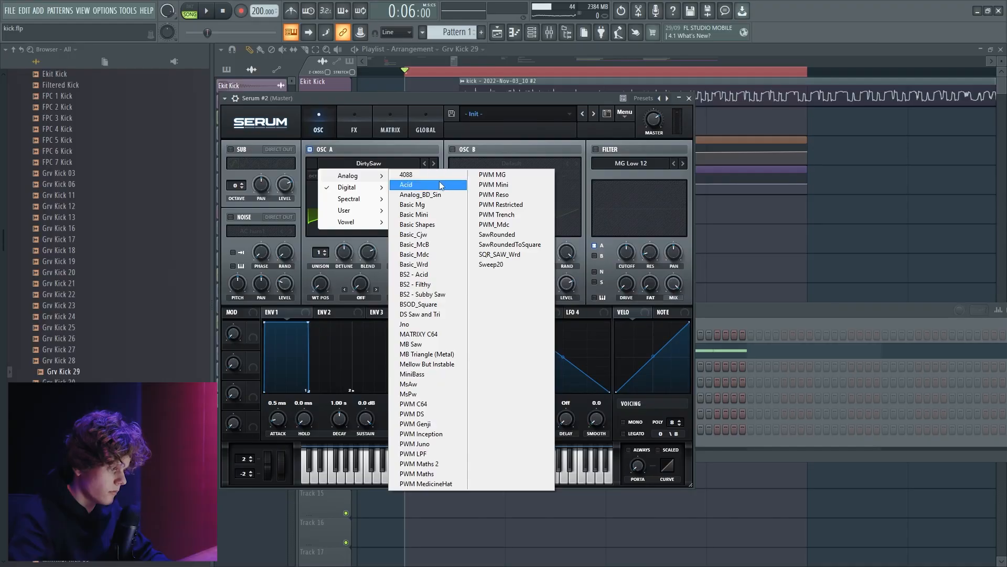
# Load the analog wavetable BS2 - Subby Saw into oscillator A of Serum #2 and audition some notes.
pyautogui.click(443, 294)
pyautogui.moveTo(399, 99); pyautogui.dragTo(446, 99)
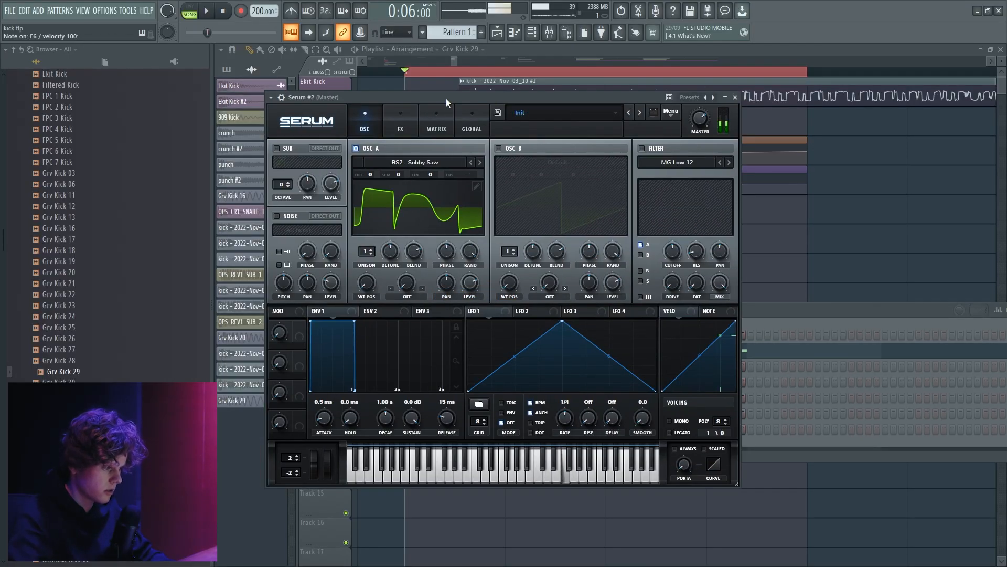
pyautogui.press('w')
pyautogui.press('x')
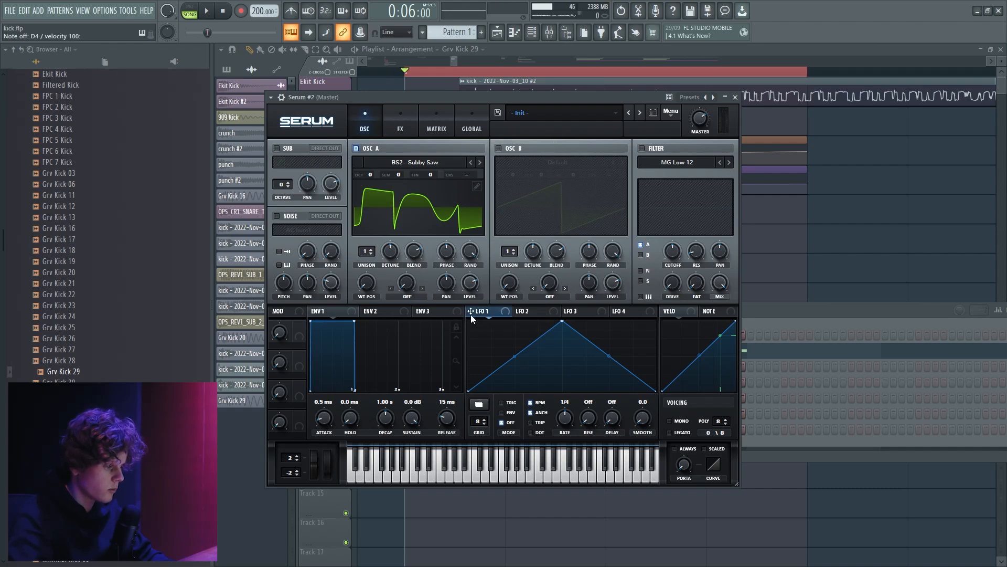
# Set oscillator A to 4 unison voices at octave -2, adjust detune, and modulate its wavetable position with triggered LFO 1 at 2 bar.
pyautogui.moveTo(367, 252); pyautogui.dragTo(376, 189)
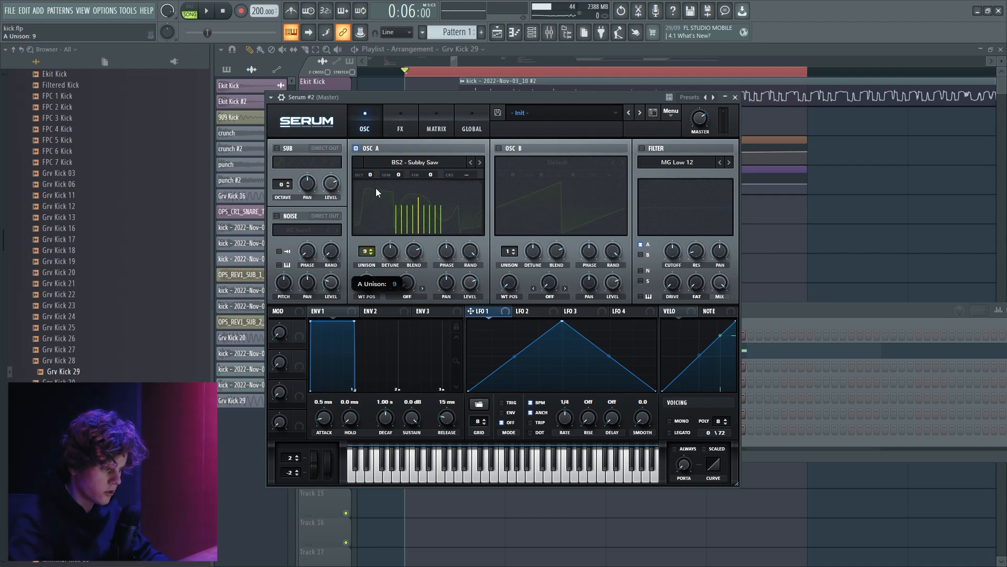
pyautogui.moveTo(393, 255); pyautogui.dragTo(353, 350)
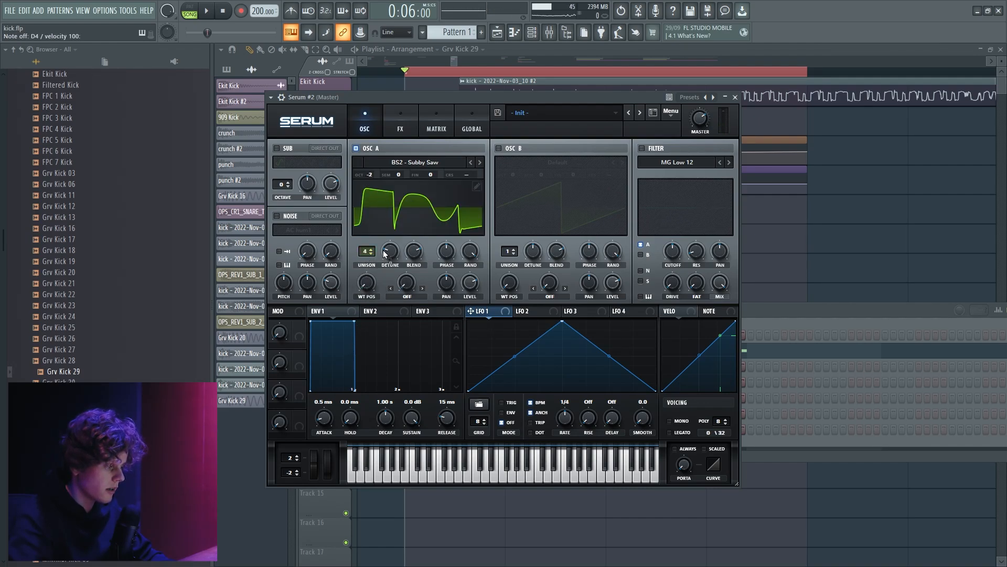
pyautogui.moveTo(384, 250); pyautogui.dragTo(493, 296)
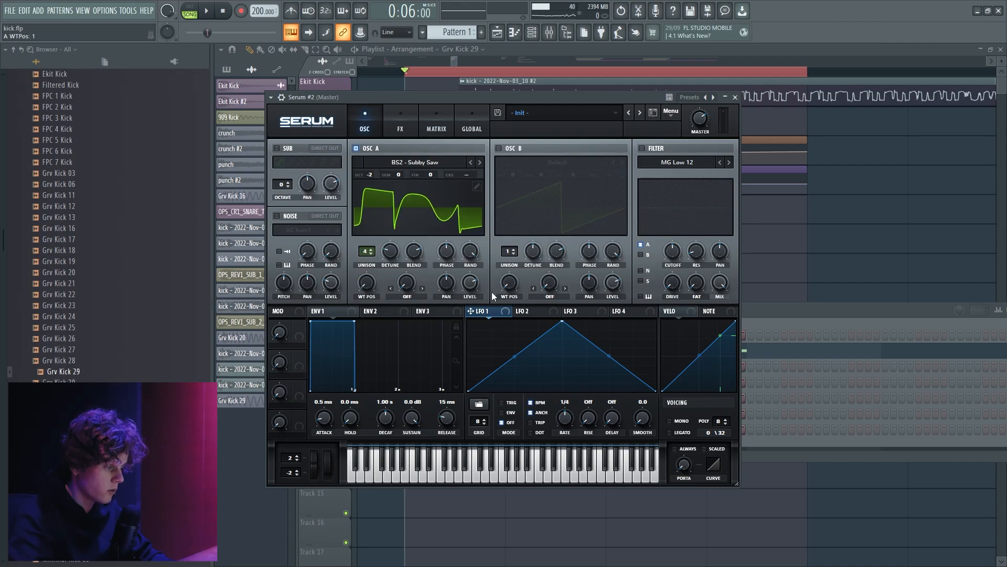
pyautogui.moveTo(363, 286); pyautogui.dragTo(362, 304)
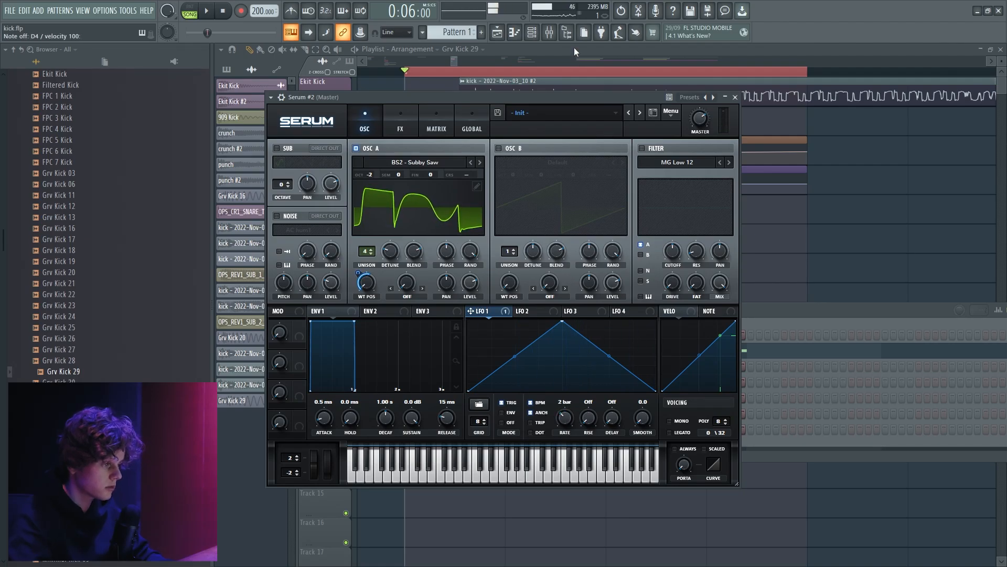
# Reopen Serum #2 and enable its Tube distortion effect.
pyautogui.press('F5')
pyautogui.scroll(-5, 509, 202)
pyautogui.click(533, 33)
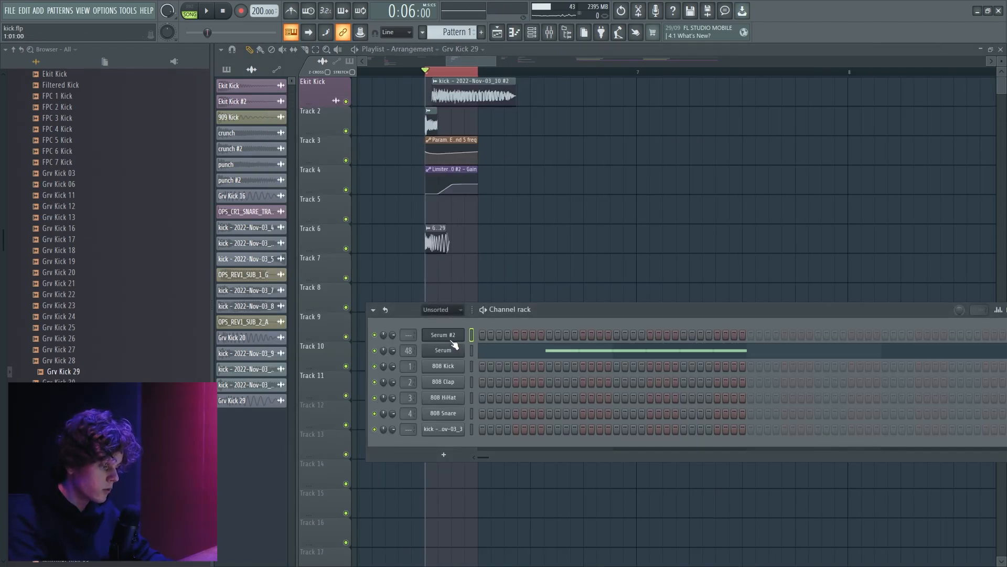
pyautogui.click(443, 335)
pyautogui.click(400, 123)
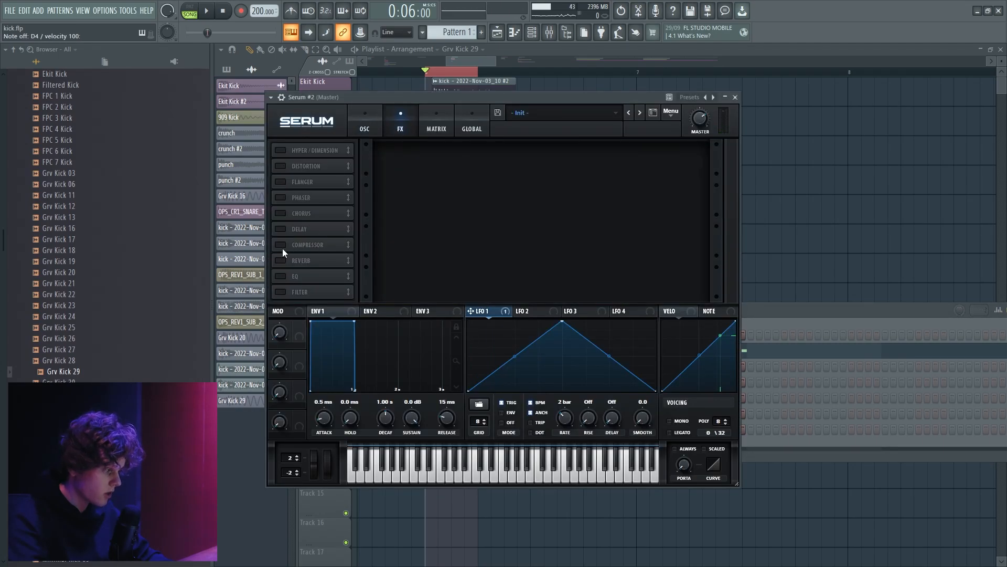
pyautogui.click(281, 166)
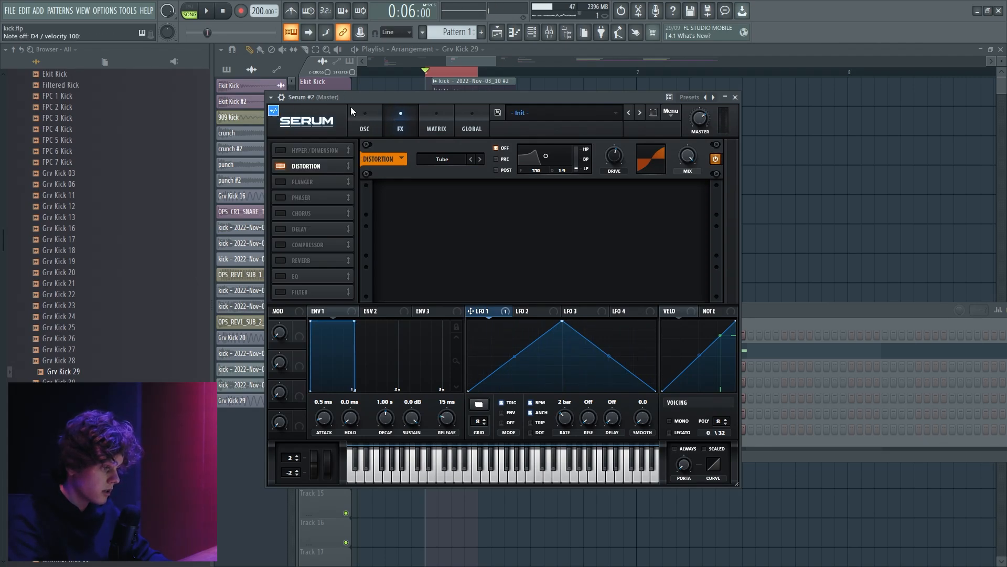
# Try placing the Serum audio on Track 7 at bar 6 and trimming it near the end of the kick layers.
pyautogui.moveTo(816, 126); pyautogui.dragTo(471, 276)
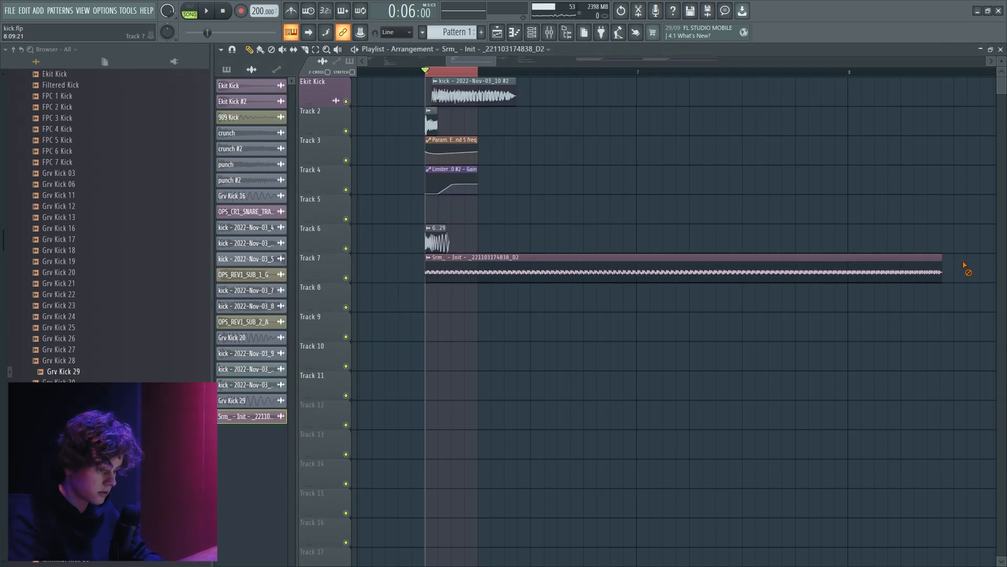
pyautogui.moveTo(943, 272); pyautogui.dragTo(479, 272)
pyautogui.scroll(3, 479, 271)
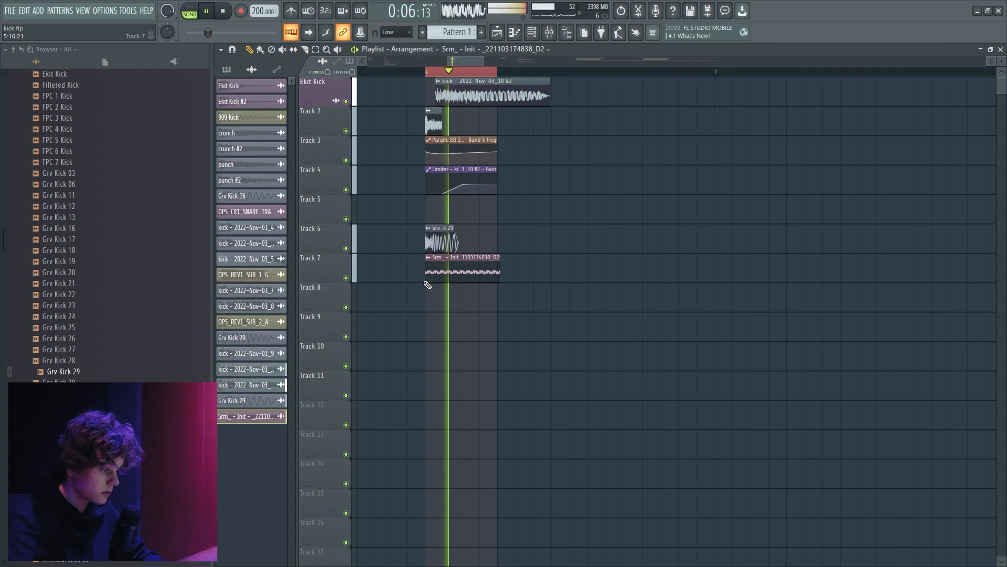
# Try pitching up the Track 7 Serum clip with Auto stretching, and delete the clip from the playlist.
pyautogui.doubleClick(479, 271)
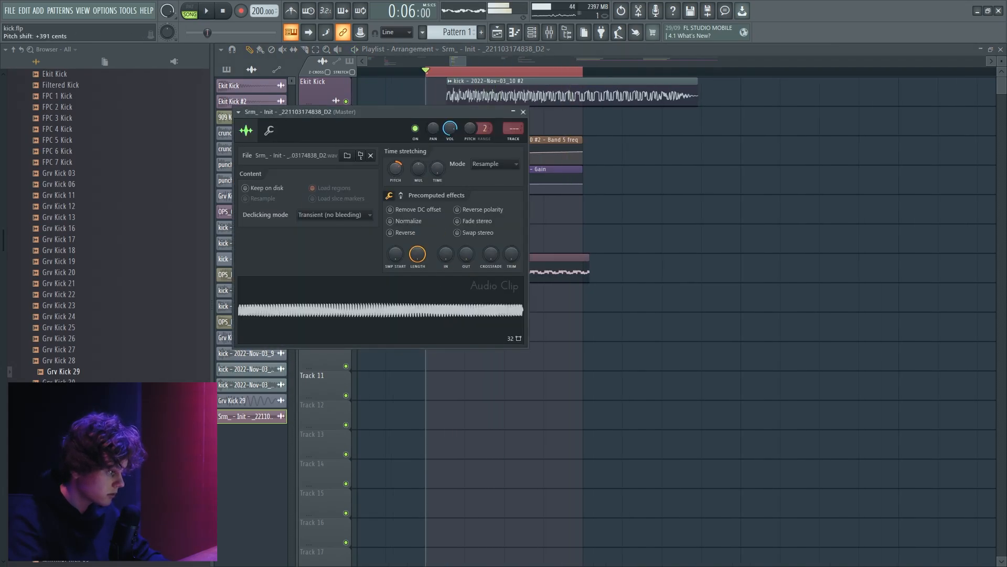
pyautogui.moveTo(395, 167); pyautogui.dragTo(396, 167)
pyautogui.click(362, 290)
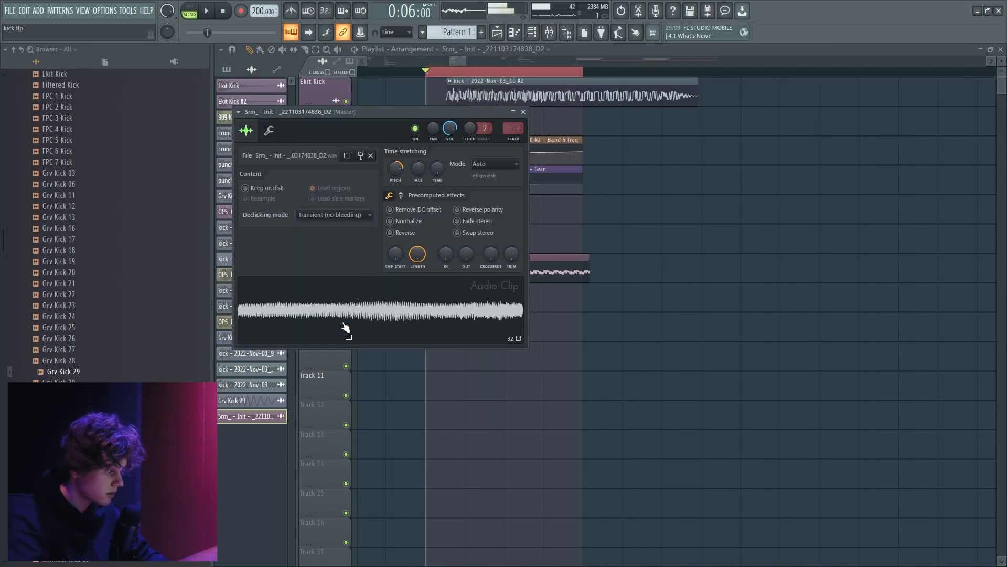
pyautogui.rightClick(587, 255)
# Create Pattern 2, show the Unsorted channels, and open the piano roll of Serum #2.
pyautogui.click(532, 32)
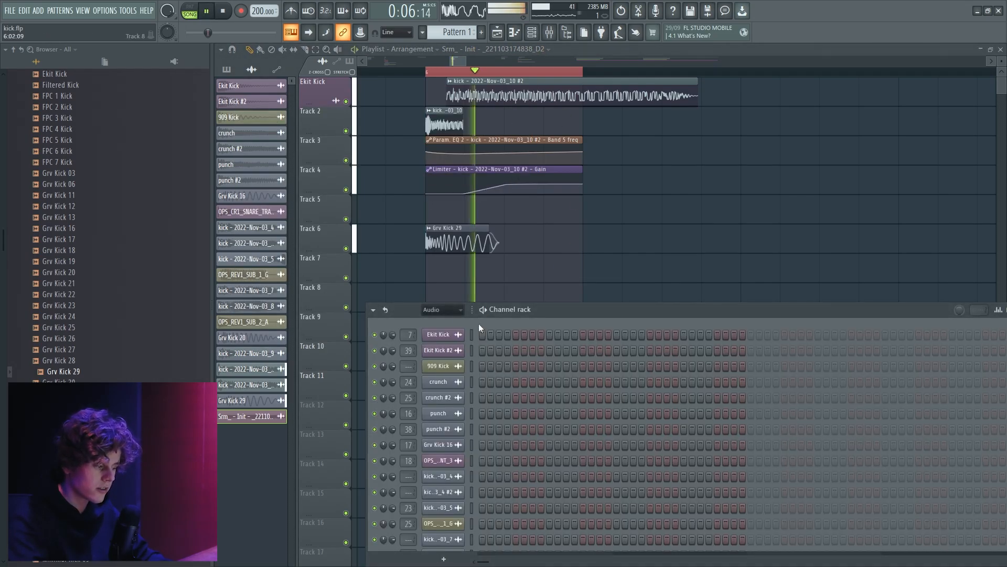
pyautogui.click(442, 310)
pyautogui.click(454, 355)
pyautogui.press('F4')
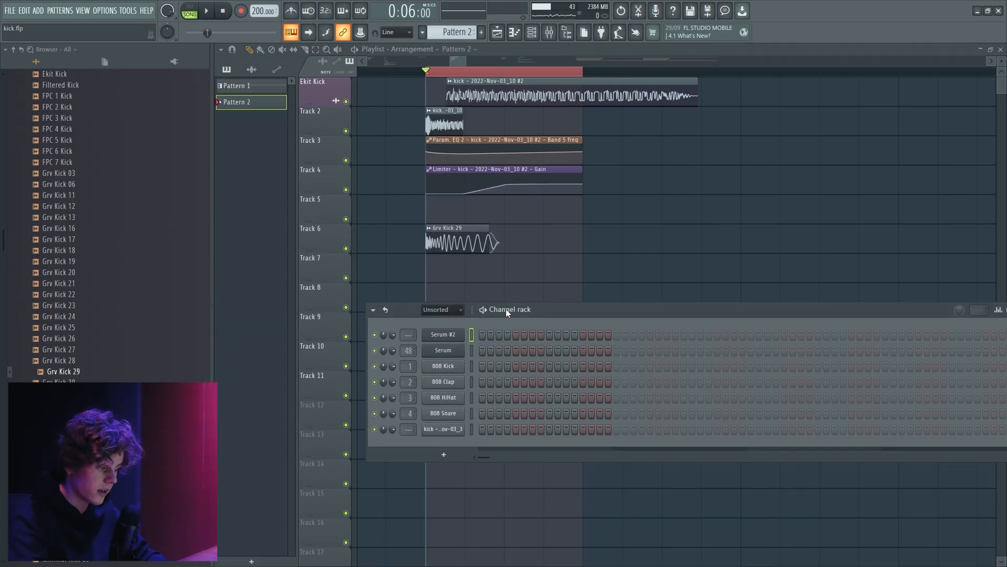
pyautogui.rightClick(441, 335)
pyautogui.rightClick(459, 337)
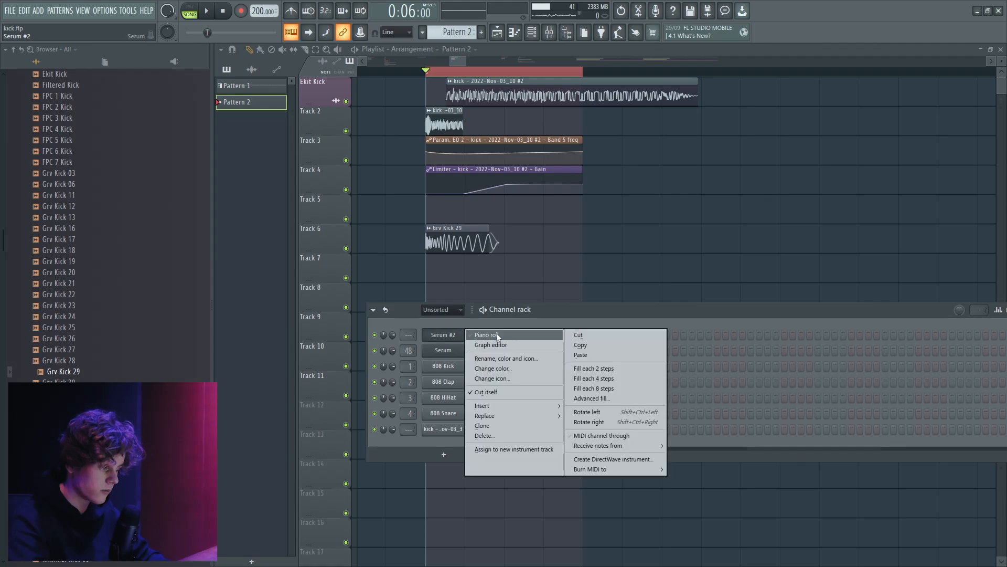
pyautogui.click(496, 333)
# Place an A4 note for Serum #2 at the start of Pattern 2 and adjust its length.
pyautogui.press('space')
pyautogui.moveTo(234, 318)
pyautogui.mouseDown()
pyautogui.moveTo(235, 332)
pyautogui.moveTo(240, 324)
pyautogui.mouseUp()
pyautogui.scroll(-3, 252, 457)
pyautogui.moveTo(246, 443)
pyautogui.mouseDown()
pyautogui.moveTo(252, 465)
pyautogui.moveTo(244, 359)
pyautogui.mouseUp()
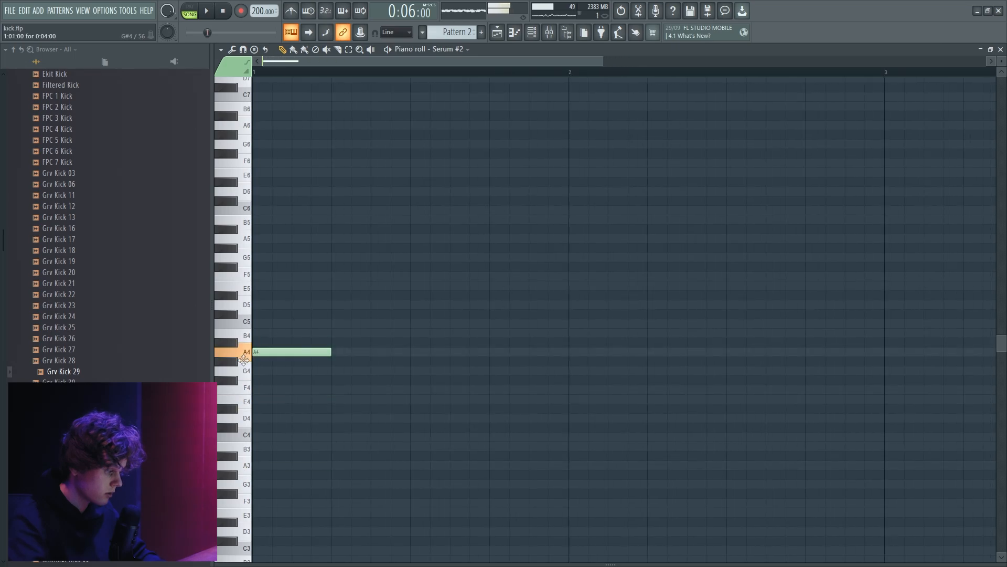
pyautogui.moveTo(373, 352); pyautogui.dragTo(333, 352)
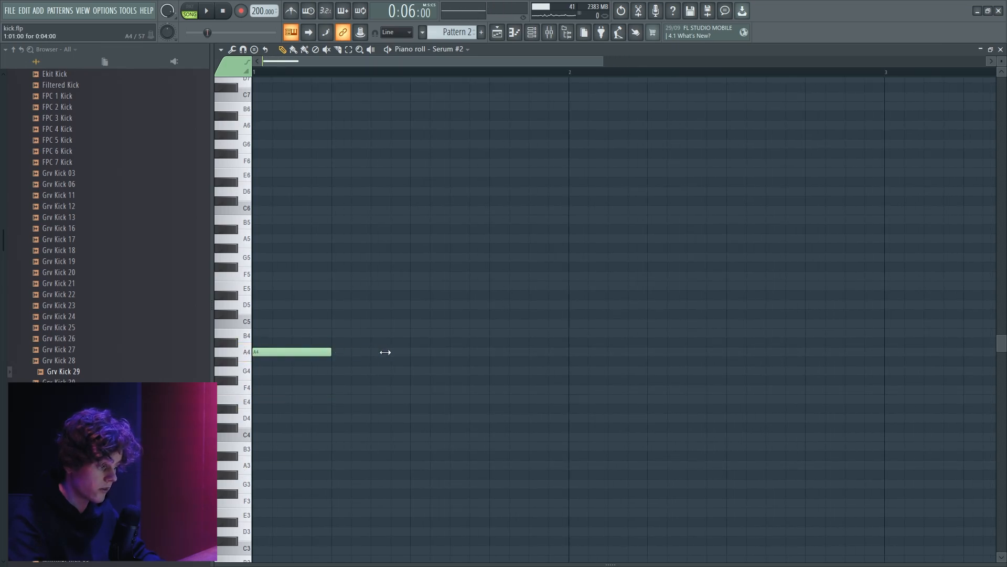
# Route Serum #2 to mixer Insert 62, solo that track, and play Pattern 2.
pyautogui.click(549, 33)
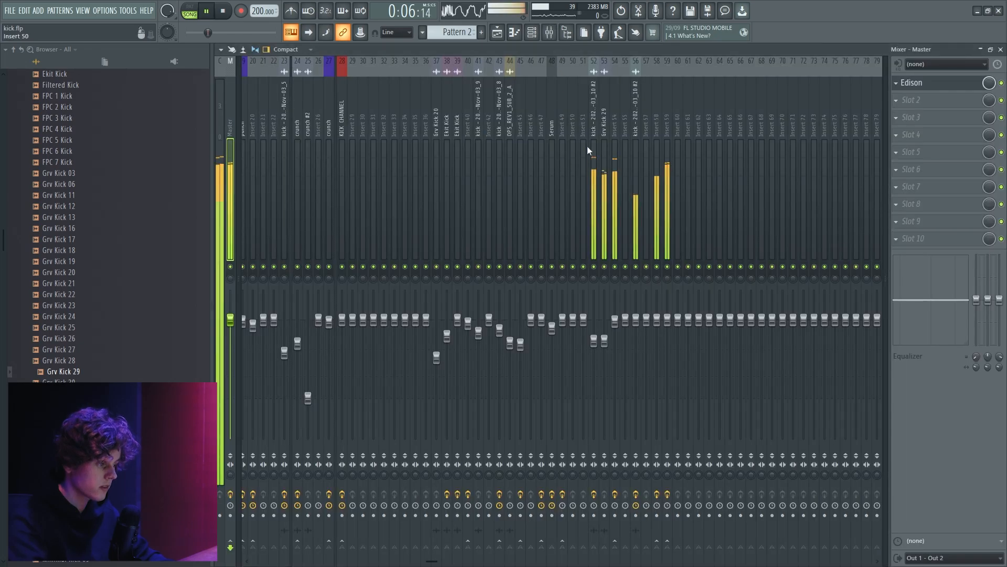
pyautogui.rightClick(704, 136)
pyautogui.click(819, 181)
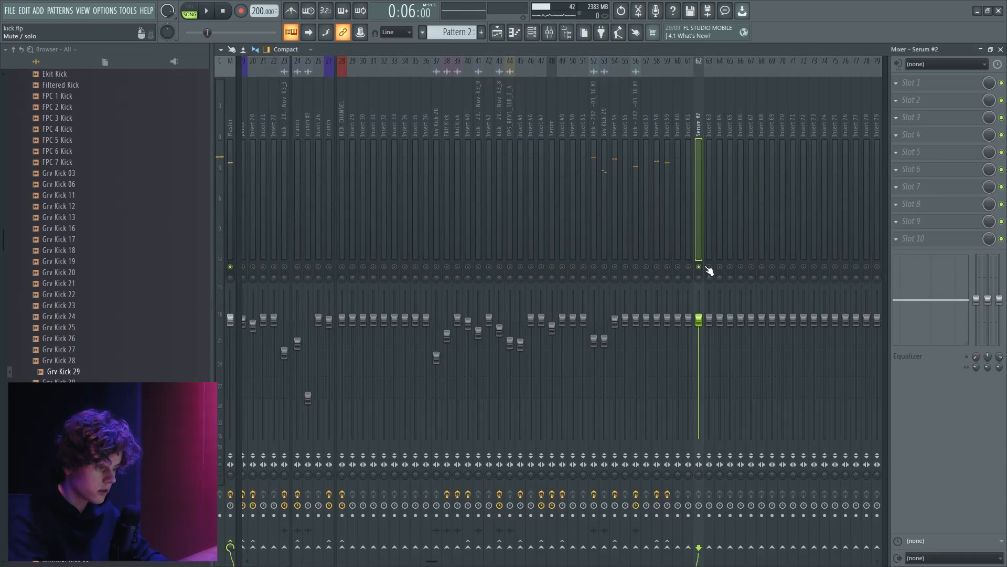
pyautogui.press('space')
pyautogui.click(533, 32)
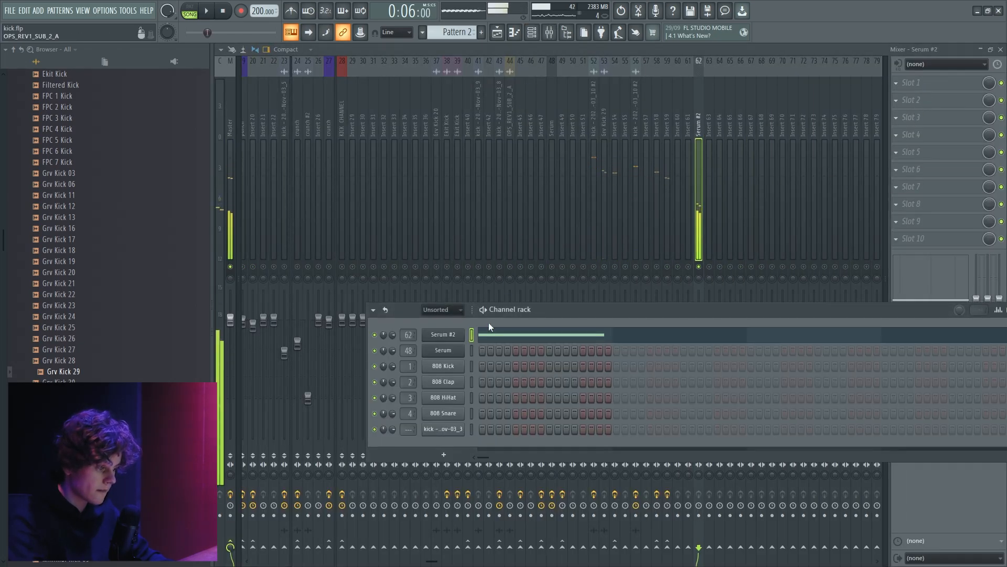
pyautogui.press('space')
# Add Edison in slot 1 of the Serum #2 mixer track and record the playing pattern.
pyautogui.click(912, 83)
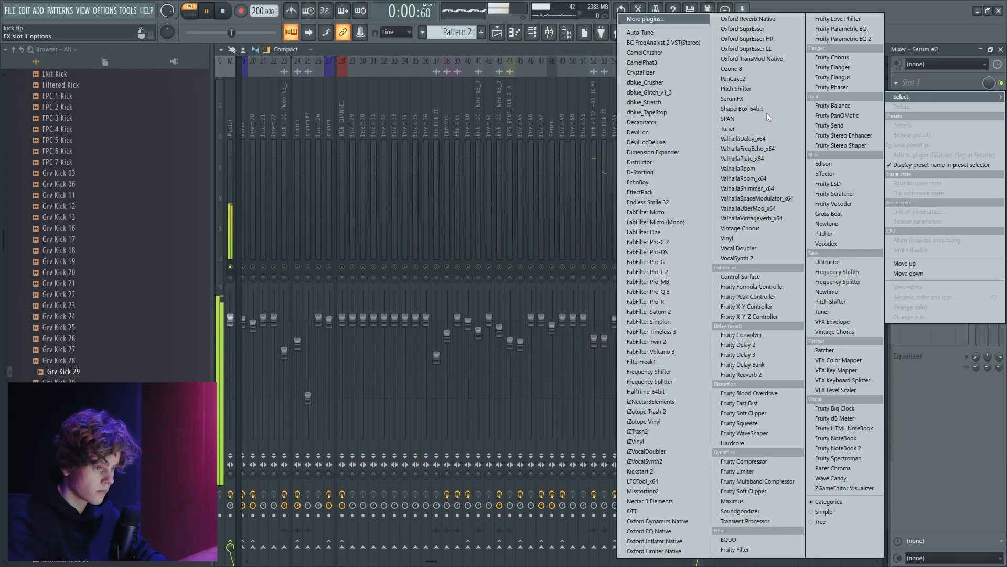
pyautogui.click(823, 164)
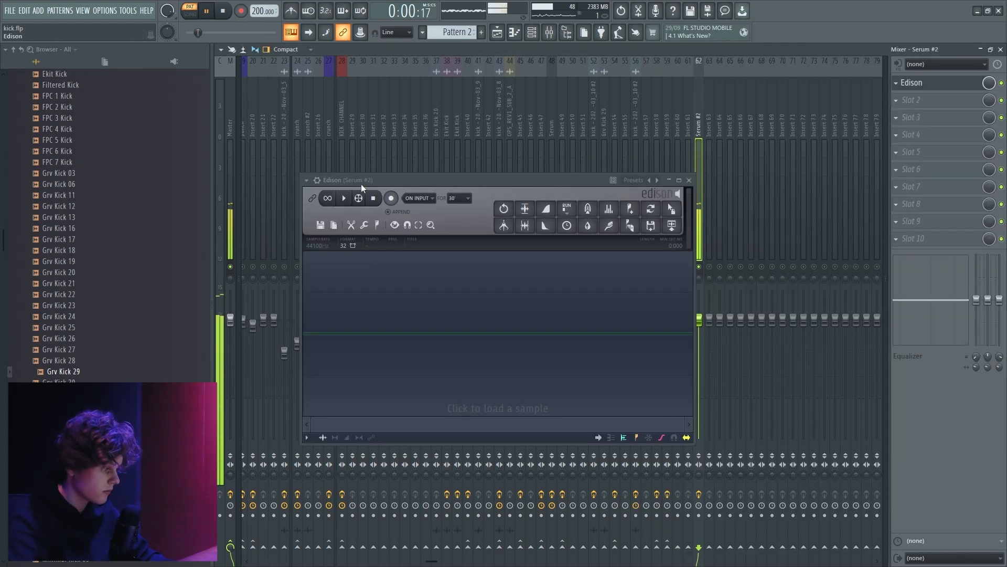
pyautogui.click(391, 198)
# Place the Edison recording on Track 7 at bar 6, normalize it, and stop playback.
pyautogui.press('F5')
pyautogui.moveTo(610, 129); pyautogui.dragTo(462, 271)
pyautogui.doubleClick(551, 273)
pyautogui.click(430, 246)
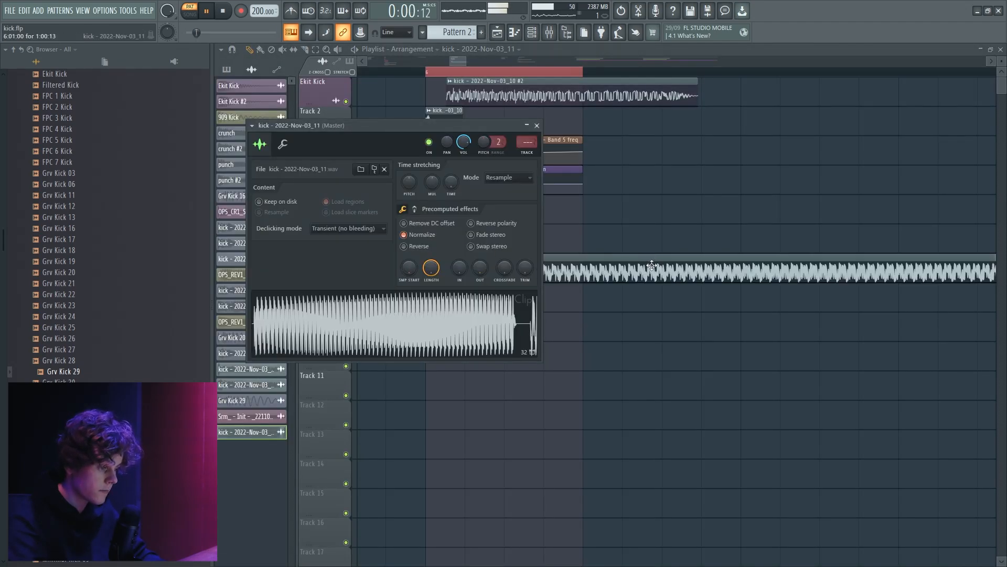
pyautogui.press('space')
# Delete Edison from slot 1 of the Master mixer track.
pyautogui.press('F9')
pyautogui.click(906, 84)
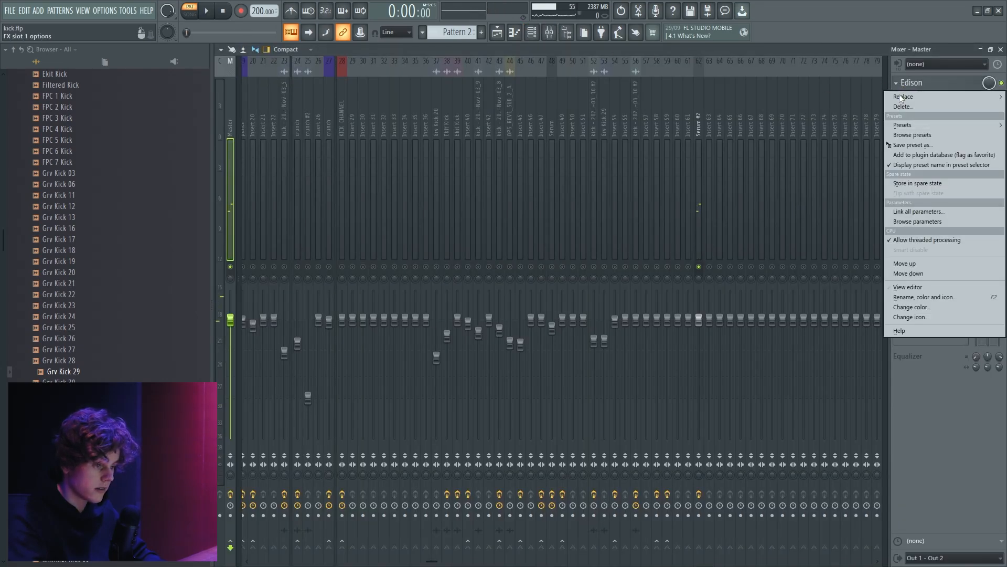
pyautogui.click(897, 112)
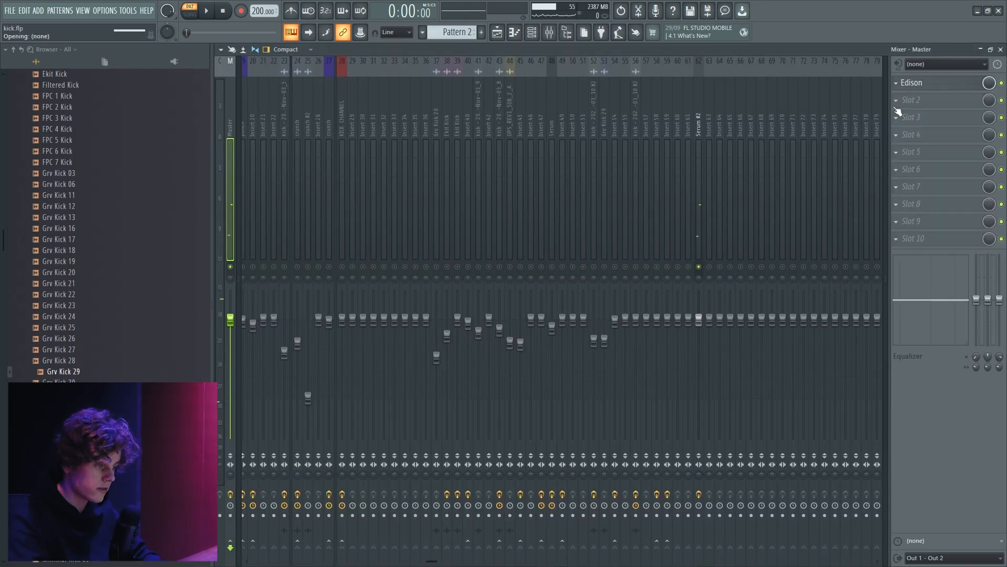
# Select the kick's time range from bar 6 and create a channel volume automation clip for the Track 7 recording.
pyautogui.click(499, 33)
pyautogui.scroll(4, 610, 137)
pyautogui.doubleClick(609, 265)
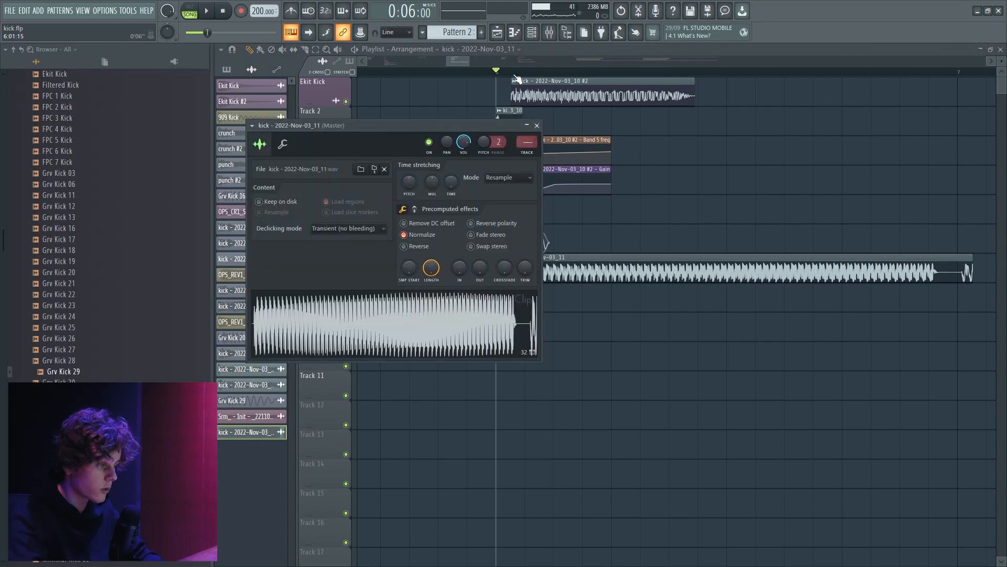
pyautogui.moveTo(502, 73); pyautogui.dragTo(635, 86)
pyautogui.doubleClick(585, 265)
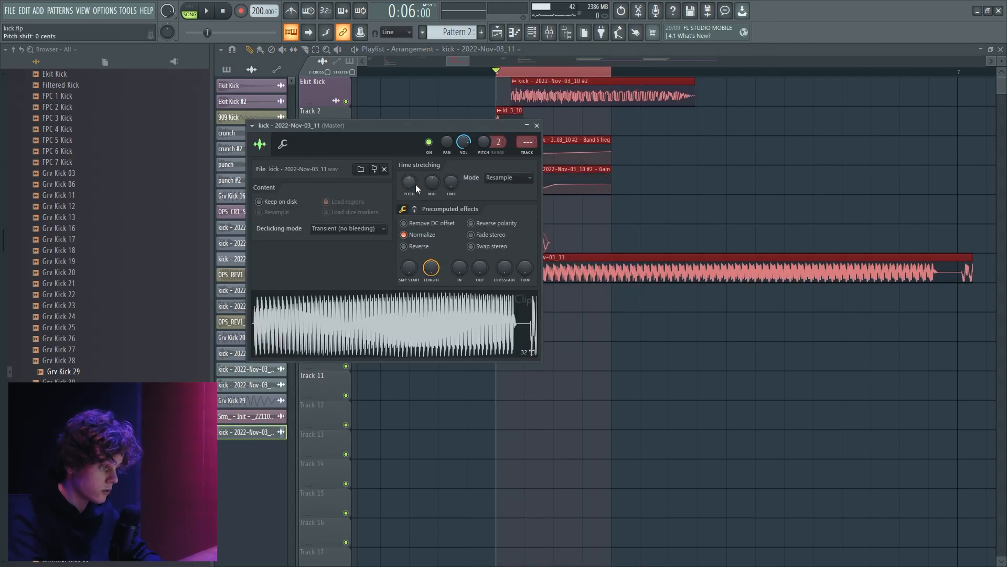
pyautogui.rightClick(464, 143)
pyautogui.click(515, 225)
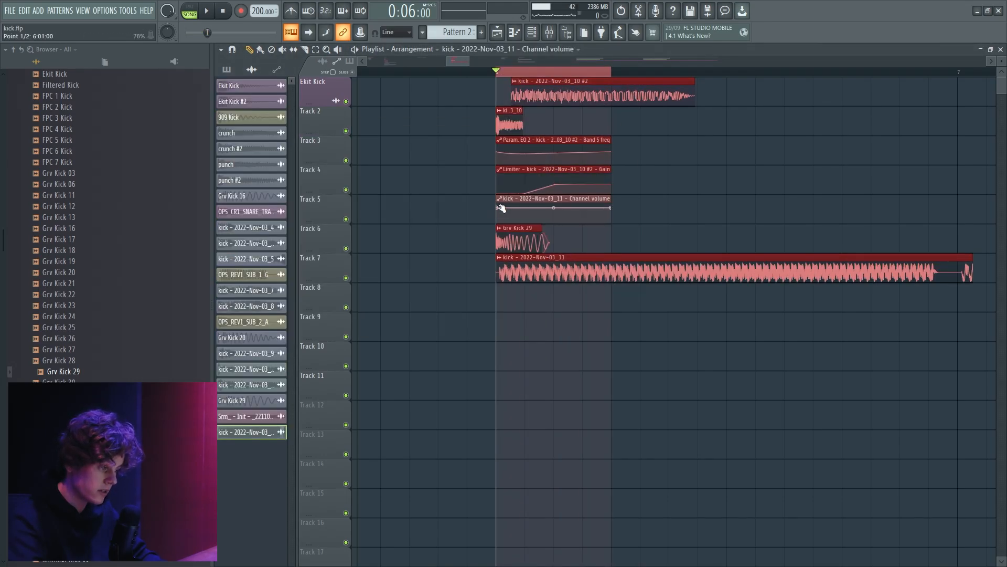
# Shape the Track 5 channel volume automation into a rising fade-in and audition it with the kick layers.
pyautogui.click(596, 275)
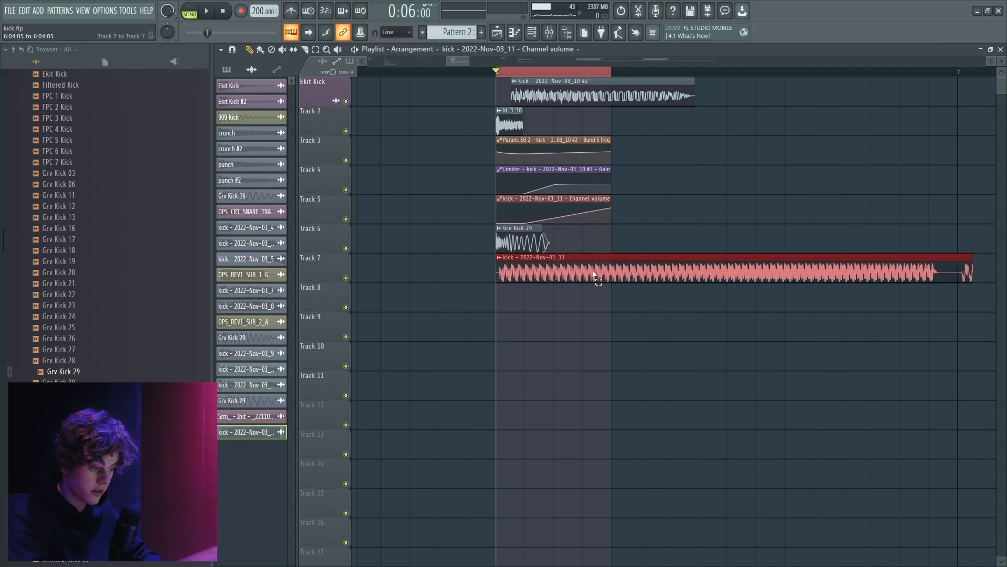
pyautogui.moveTo(569, 217); pyautogui.dragTo(570, 285)
pyautogui.press('space')
# Try to route the Track 7 recording's channel to mixer Insert 57.
pyautogui.press('F9')
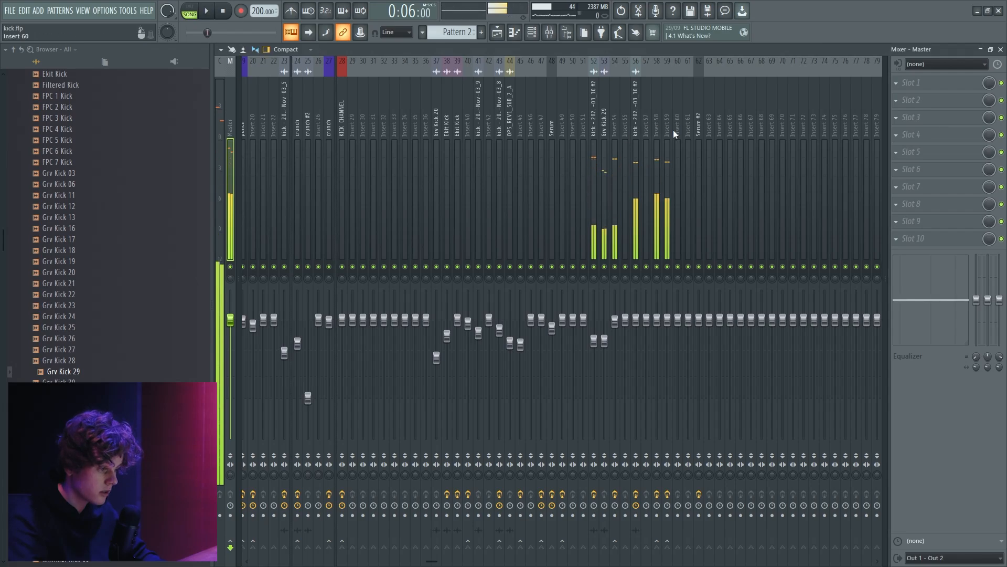
pyautogui.click(646, 125)
pyautogui.rightClick(646, 125)
pyautogui.moveTo(724, 174)
pyautogui.click(808, 175)
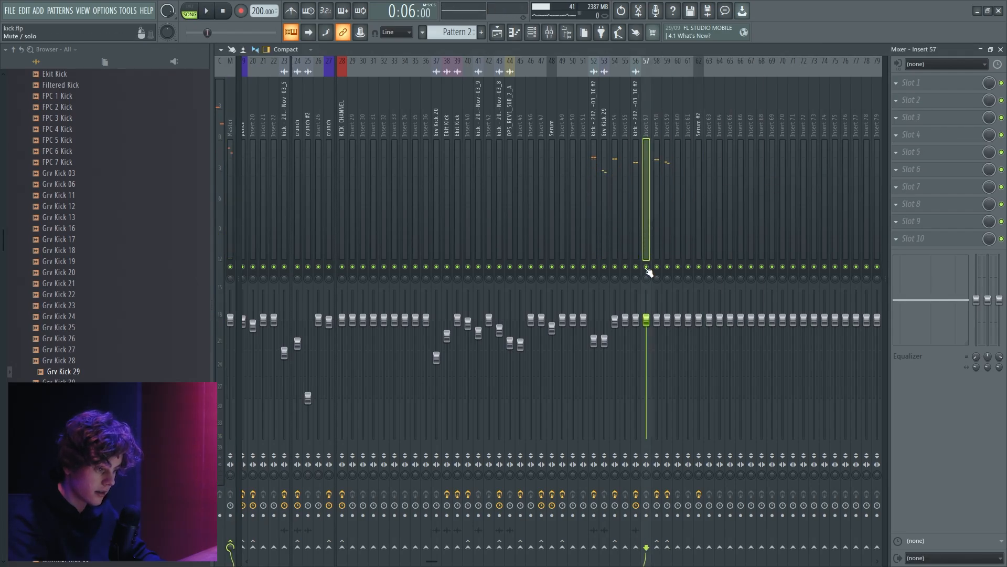
# Route the kick - 2022-Nov-03_11 audio channel to mixer Insert 57 and send that track to Insert 58.
pyautogui.click(691, 130)
pyautogui.press('F6')
pyautogui.click(440, 309)
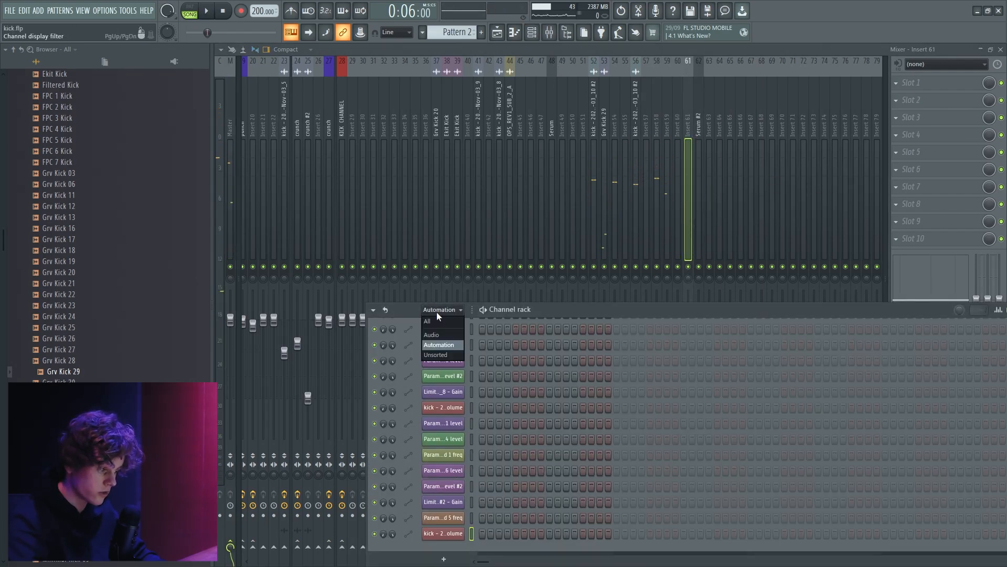
pyautogui.click(441, 334)
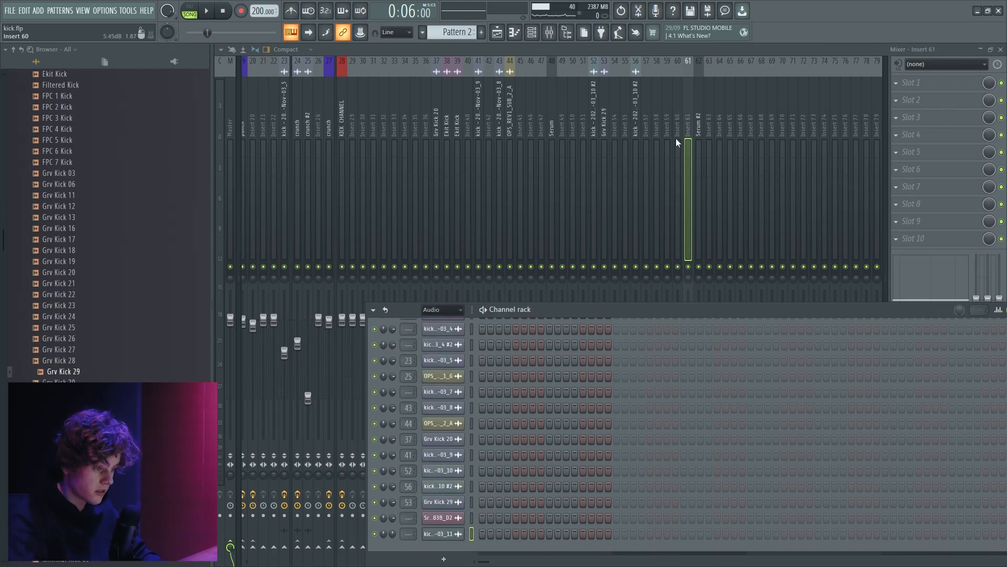
pyautogui.click(646, 130)
pyautogui.press('space')
pyautogui.rightClick(647, 130)
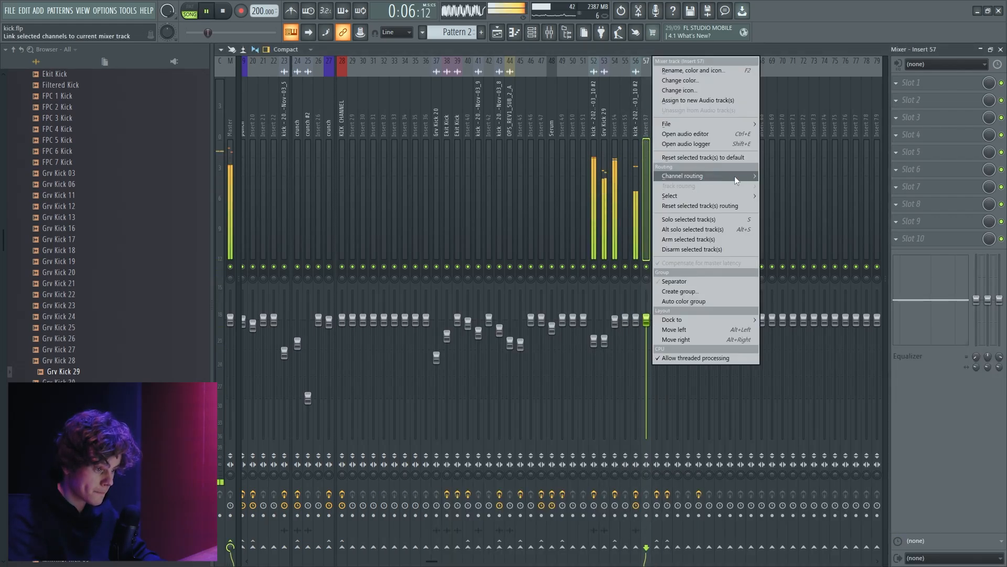
pyautogui.click(792, 177)
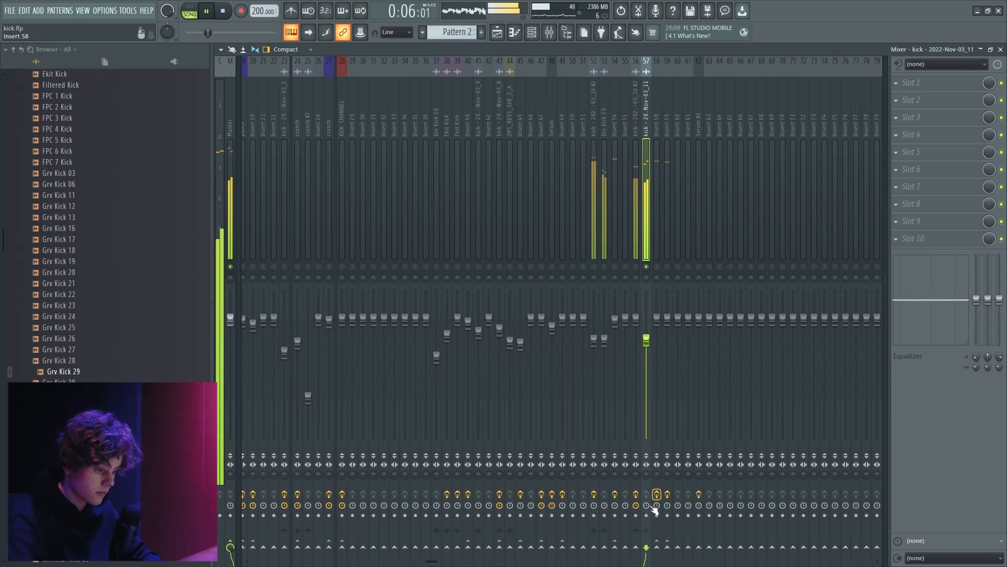
pyautogui.press('space')
# Audition the kick layer on mixer track 56 in the full mix and the soloed Insert 58 bus.
pyautogui.click(635, 94)
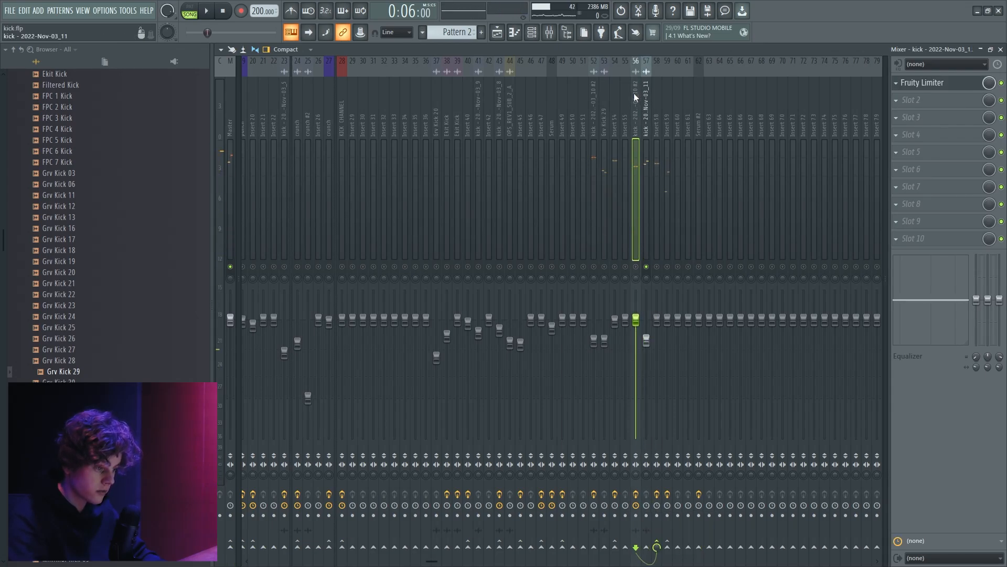
pyautogui.press('space')
pyautogui.rightClick(636, 267)
pyautogui.rightClick(636, 267)
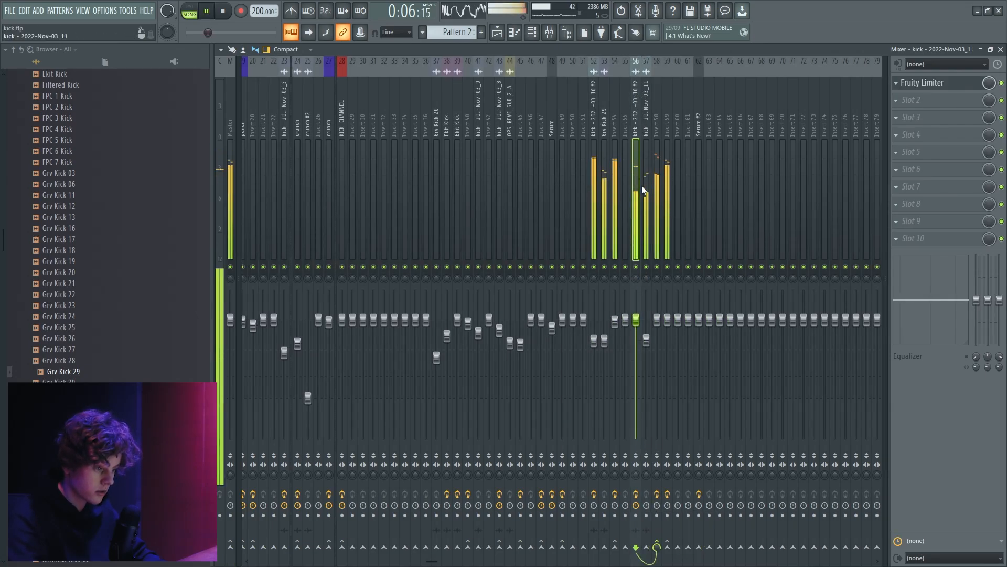
pyautogui.click(656, 210)
pyautogui.press('space')
pyautogui.rightClick(657, 267)
pyautogui.click(657, 266)
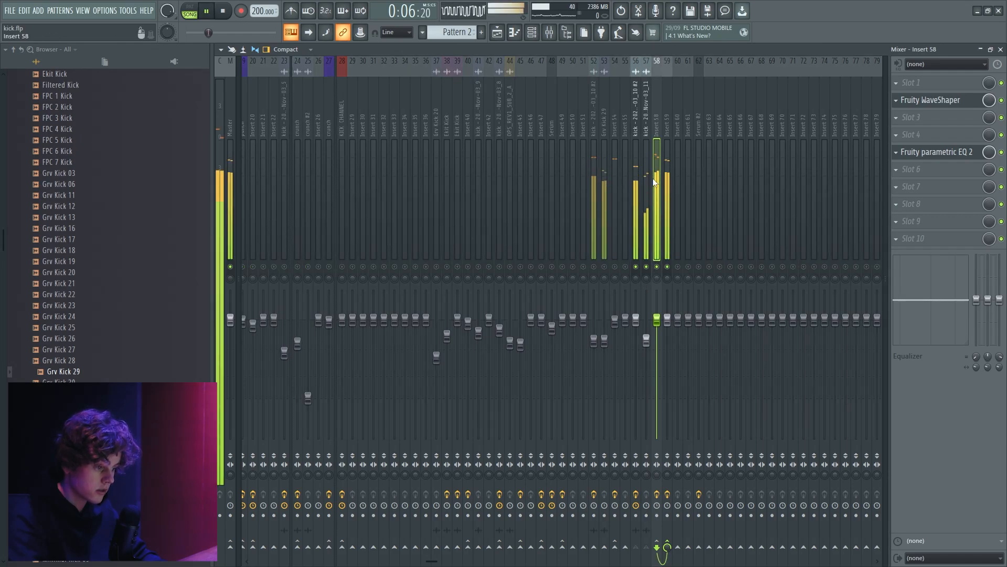
pyautogui.click(647, 124)
pyautogui.click(658, 124)
# Add Misstortion2 to slot 4 of Insert 58 and raise its Hard Clip to 16 dB during playback.
pyautogui.press('space')
pyautogui.click(908, 137)
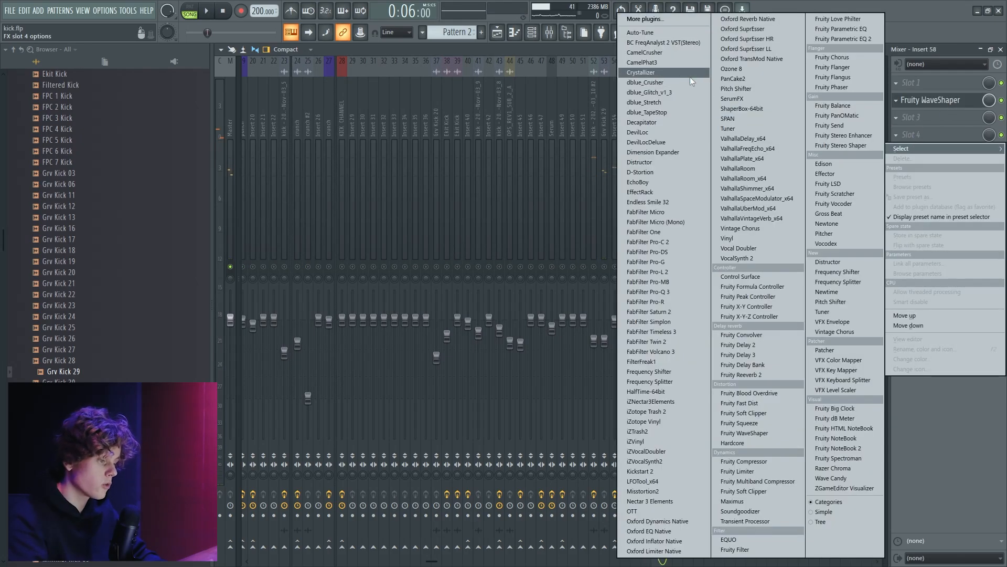
pyautogui.click(652, 491)
pyautogui.press('space')
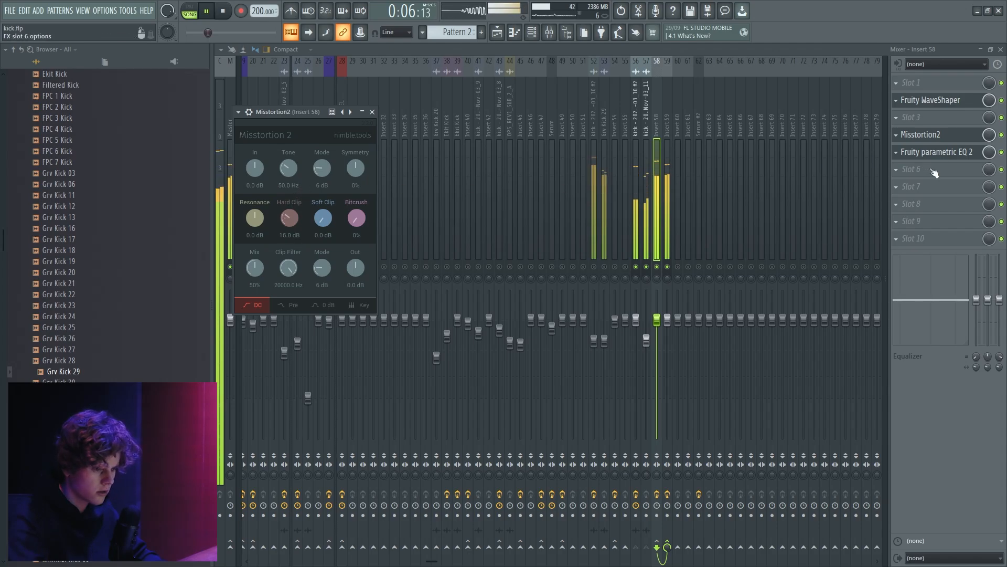
# Add Fruity Parametric EQ 2 before Misstortion2 on Insert 58, cut band 4 about 13.3 dB at 164 Hz, and audition the full mix.
pyautogui.click(911, 169)
pyautogui.click(870, 40)
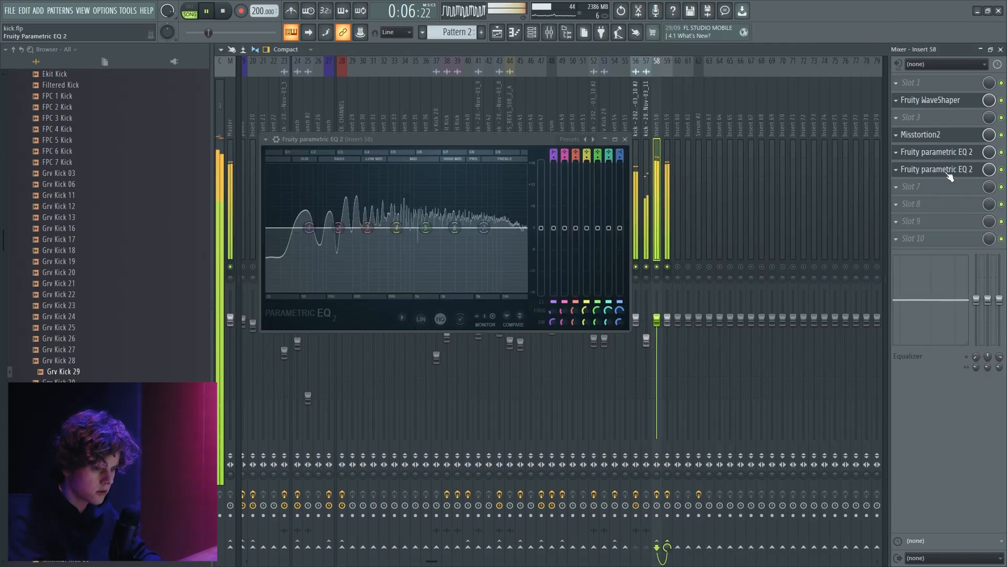
pyautogui.moveTo(400, 225); pyautogui.dragTo(344, 281)
pyautogui.scroll(-6, 351, 198)
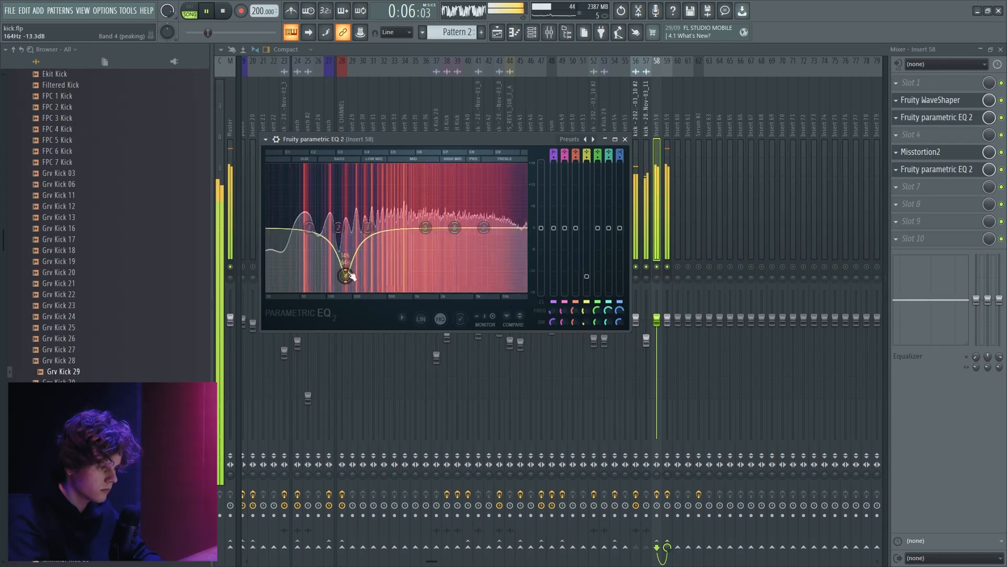
pyautogui.press('space')
pyautogui.rightClick(658, 266)
pyautogui.press('space')
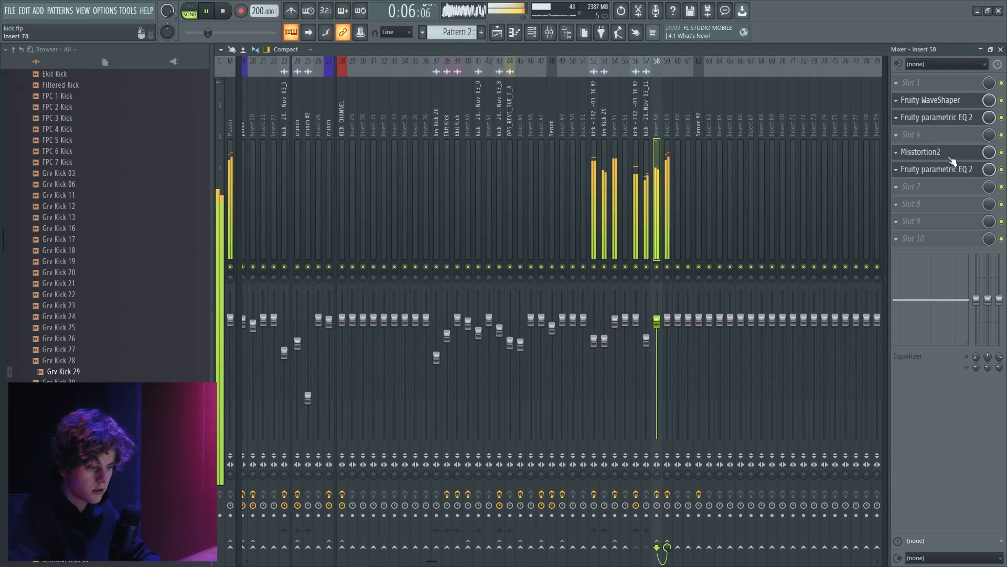
# Change band 4 of Insert 58's pre-distortion EQ to a slight, narrow boost and audition it.
pyautogui.click(936, 117)
pyautogui.moveTo(344, 265); pyautogui.dragTo(346, 219)
pyautogui.press('space')
pyautogui.scroll(-5, 346, 200)
pyautogui.press('space')
# Shape band 5 of Insert 58's pre-distortion EQ into a narrow cut around 55 Hz and close the EQ.
pyautogui.moveTo(425, 228); pyautogui.dragTo(310, 242)
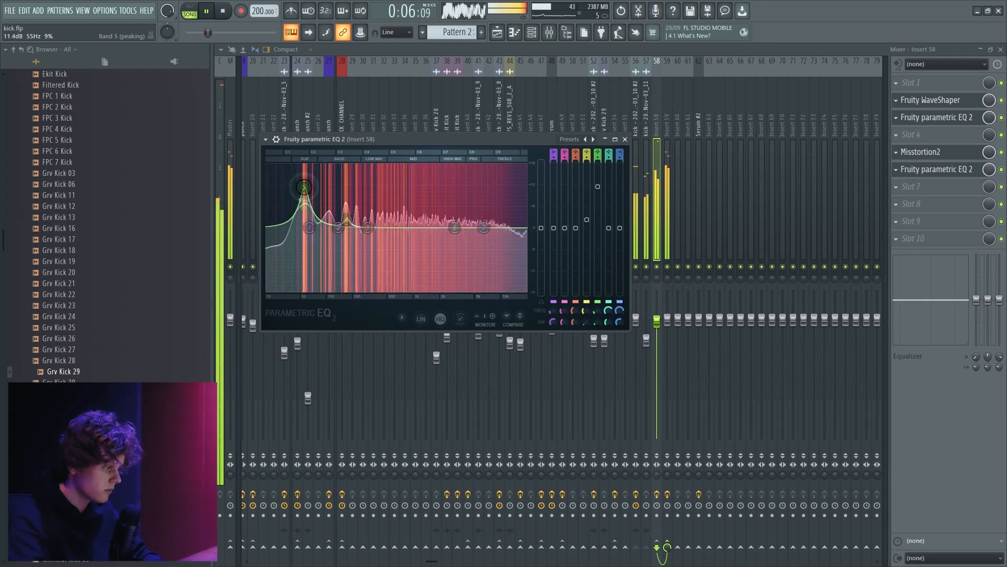
pyautogui.moveTo(305, 181); pyautogui.dragTo(304, 246)
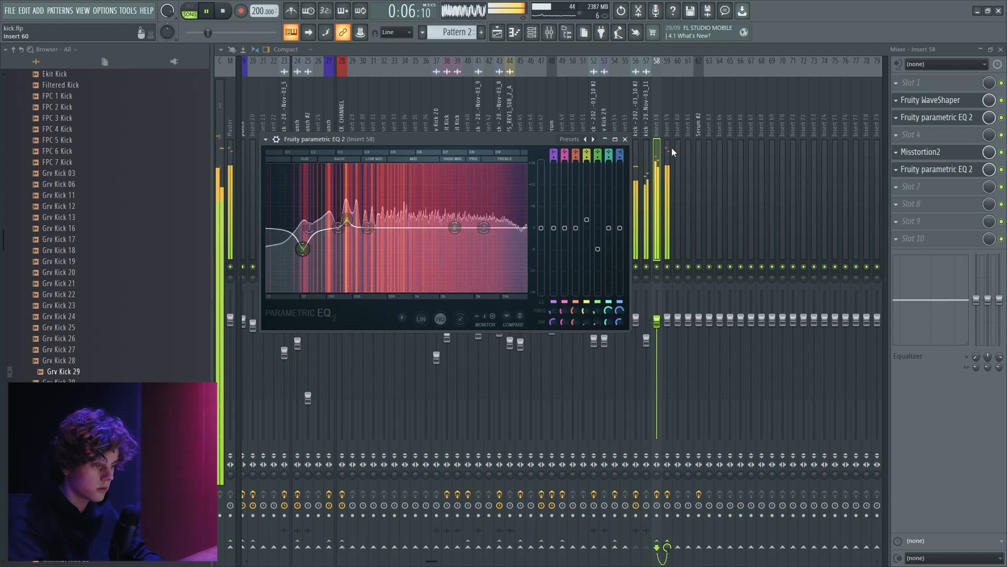
pyautogui.press('space')
pyautogui.click(625, 139)
pyautogui.click(607, 141)
# Solo the kick layer on mixer track 52, audition its WaveShaper curve and add Misstortion2 in slot 4.
pyautogui.click(597, 113)
pyautogui.press('space')
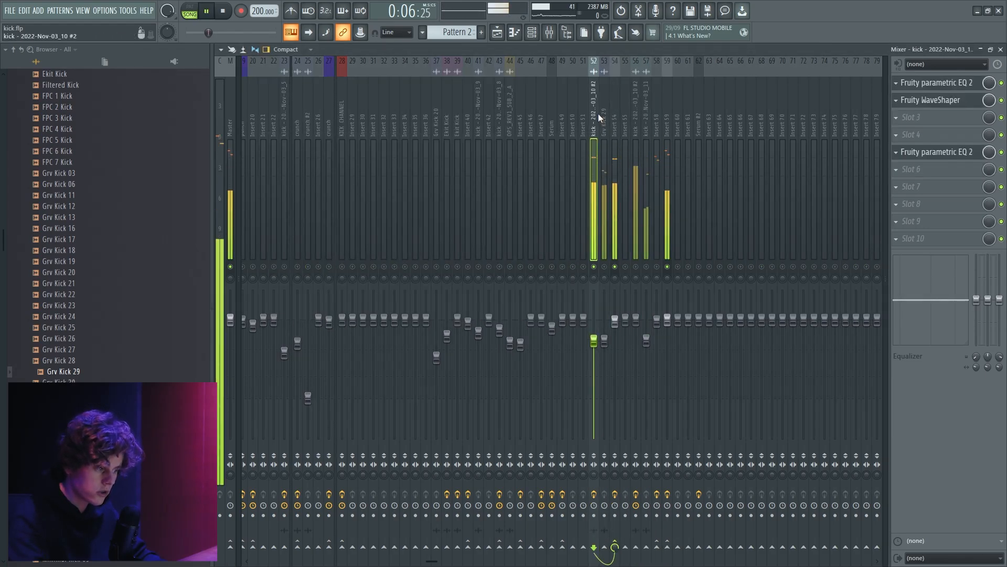
pyautogui.click(955, 101)
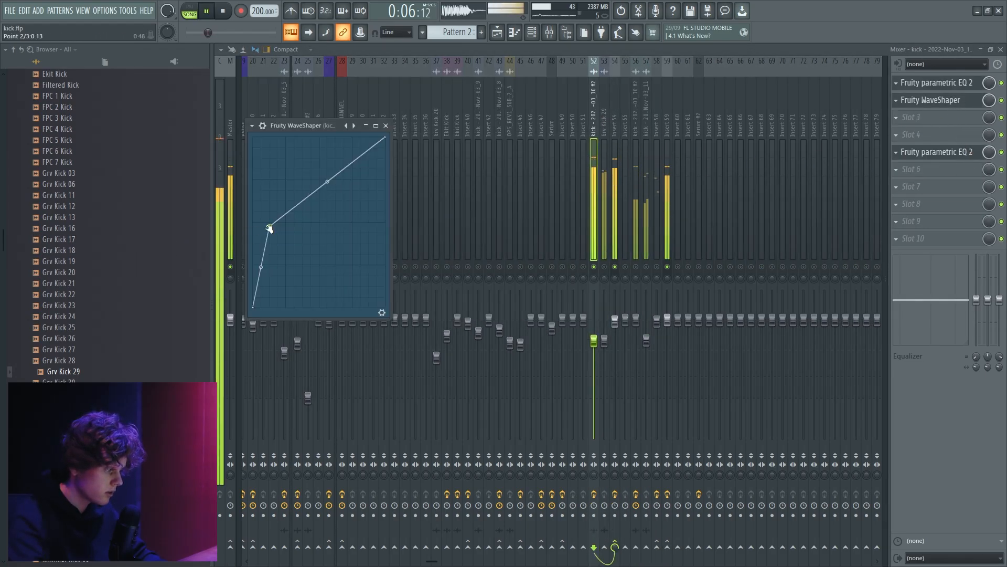
pyautogui.press('space')
pyautogui.click(896, 136)
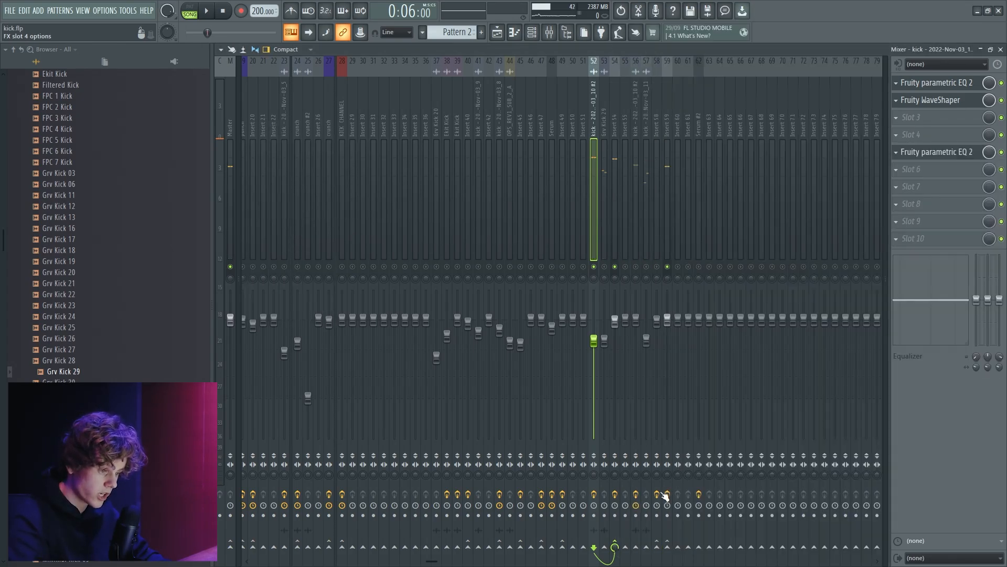
pyautogui.click(665, 493)
# Add Fruity Parametric EQ 2 before Misstortion2 on mixer track 52 and boost band 4 by 5 dB at 836 Hz.
pyautogui.click(896, 118)
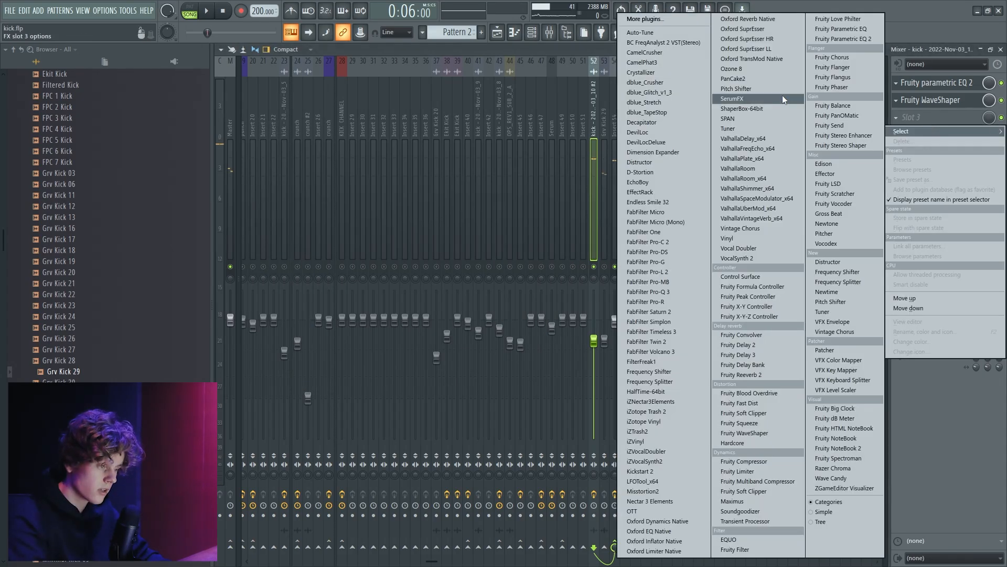
pyautogui.click(871, 37)
pyautogui.moveTo(939, 117); pyautogui.dragTo(951, 135)
pyautogui.press('space')
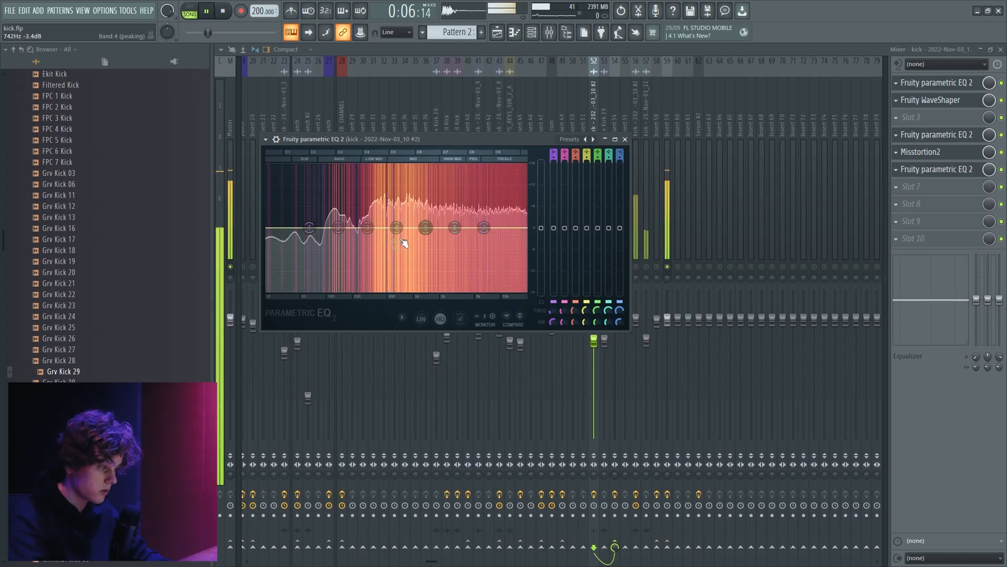
pyautogui.moveTo(396, 227); pyautogui.dragTo(411, 210)
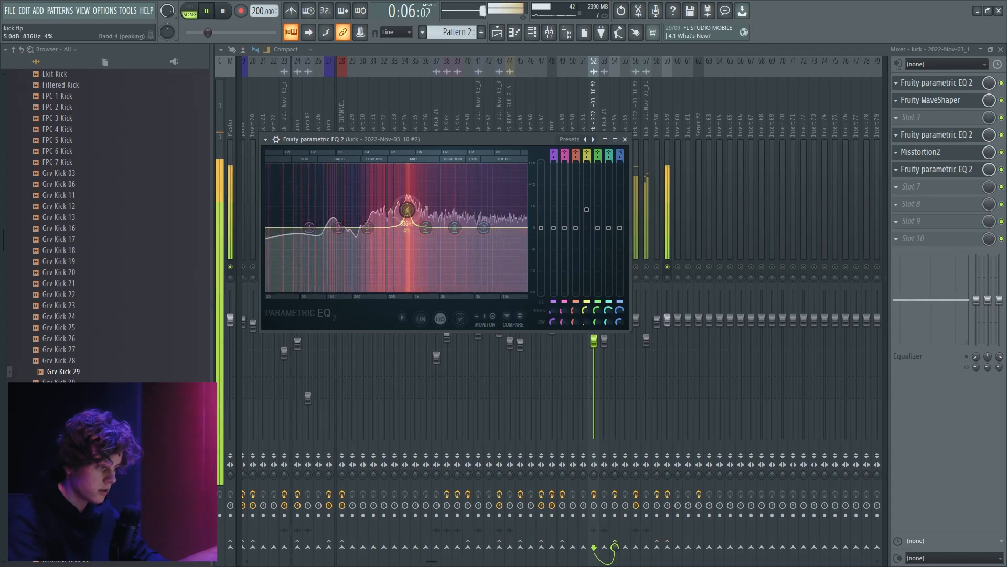
# Review Misstortion2 on mixer track 52, unsolo the track and raise its fader slightly in the full mix.
pyautogui.click(945, 153)
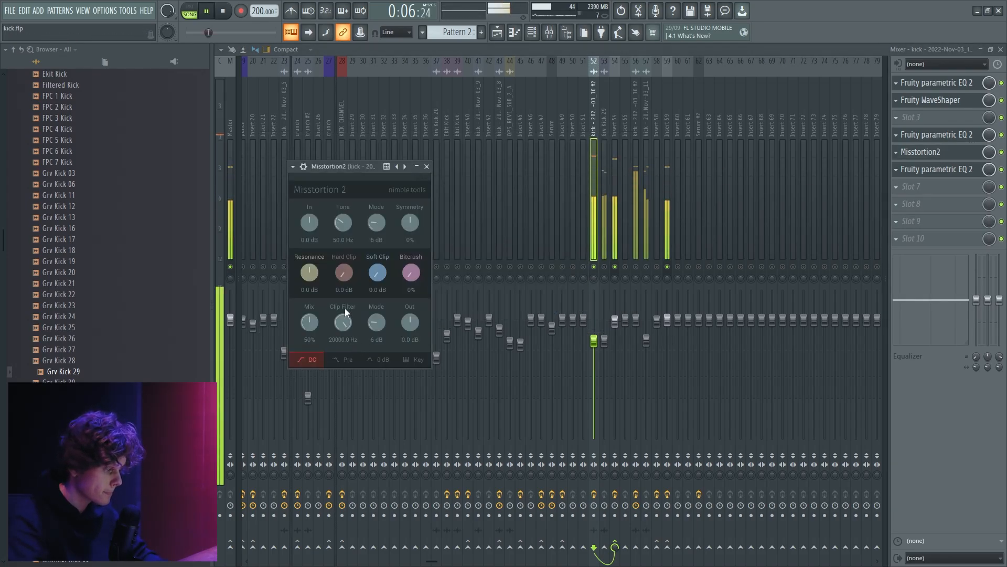
pyautogui.click(597, 272)
pyautogui.moveTo(594, 341)
pyautogui.mouseDown()
pyautogui.moveTo(609, 351)
pyautogui.moveTo(599, 339)
pyautogui.mouseUp()
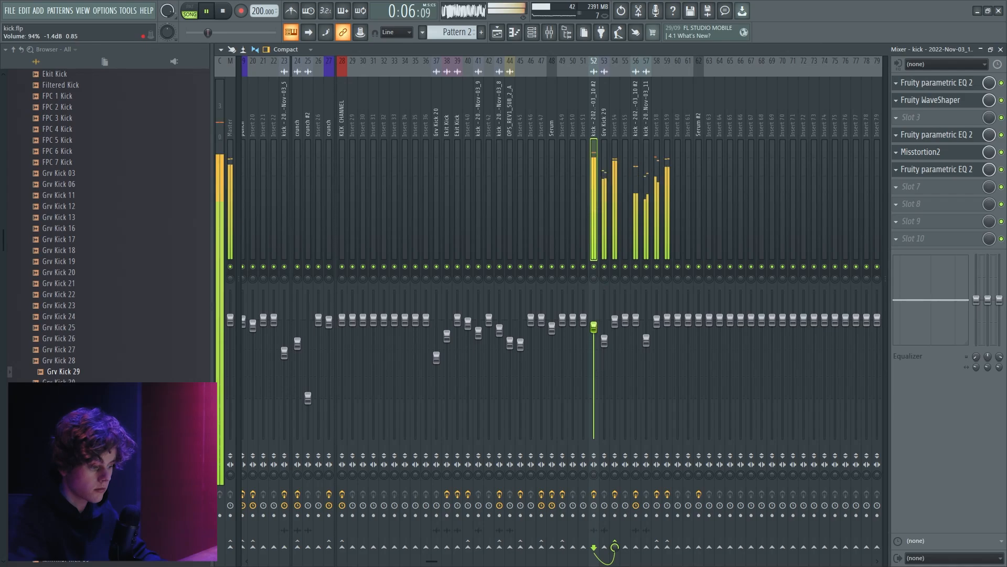
pyautogui.press('space')
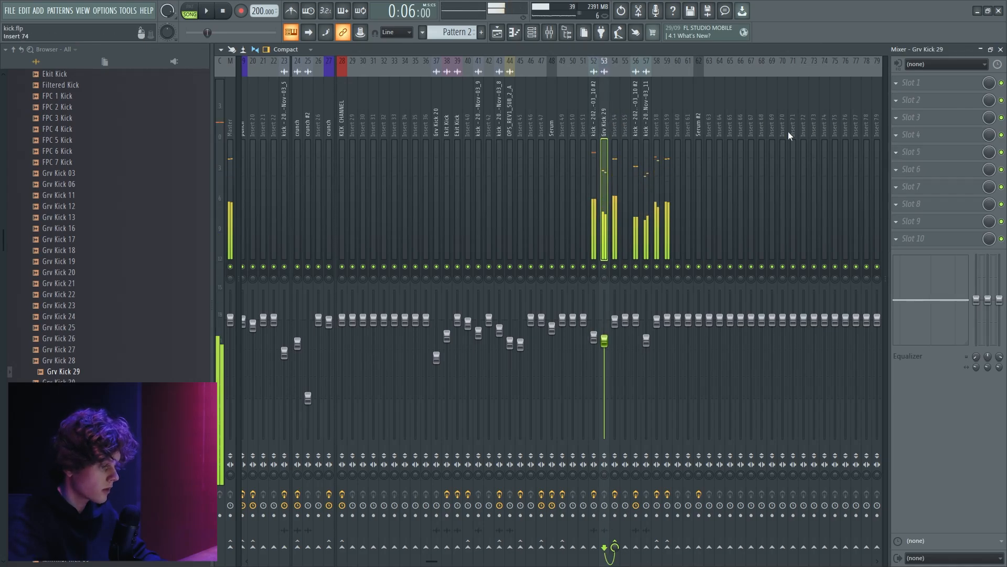
# Add Fruity Parametric EQ 2 to slot 3 of Insert 54 and give the treble a slight boost with band 6.
pyautogui.click(617, 128)
pyautogui.click(925, 121)
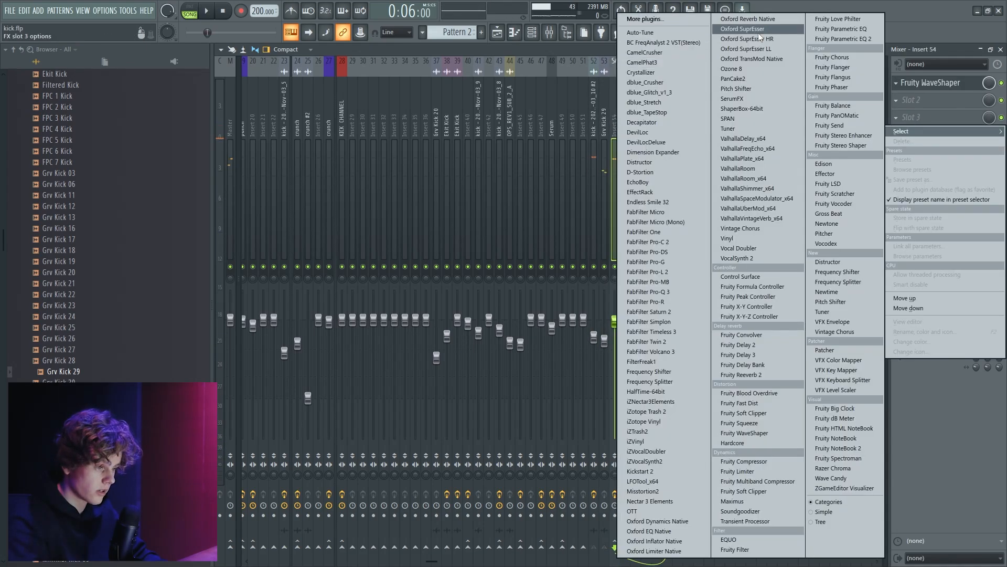
pyautogui.click(853, 39)
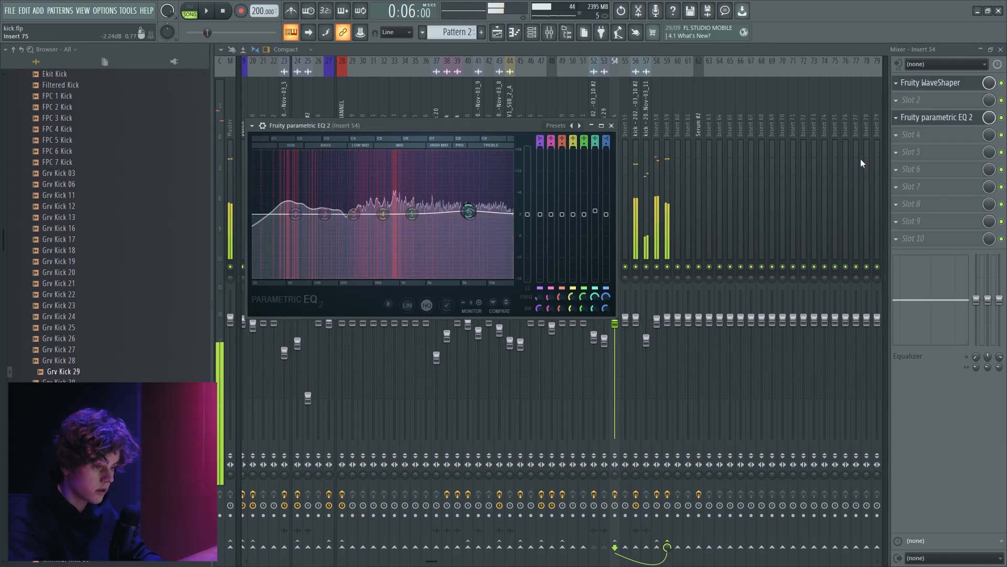
# Add iZotope Trash 2 to slot 5 of Insert 54, bypass its Trash module and enable Dynamics.
pyautogui.click(913, 151)
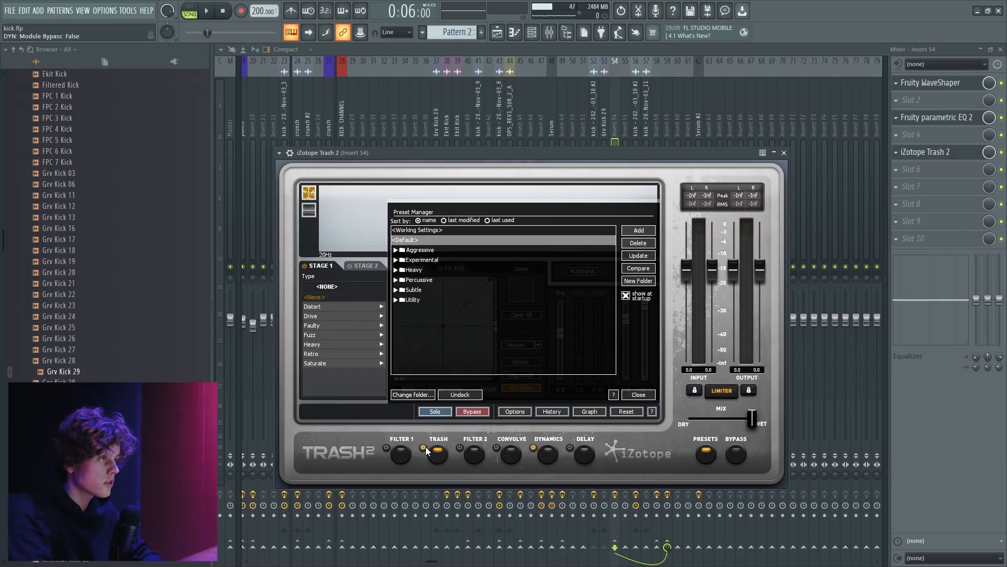
pyautogui.click(548, 455)
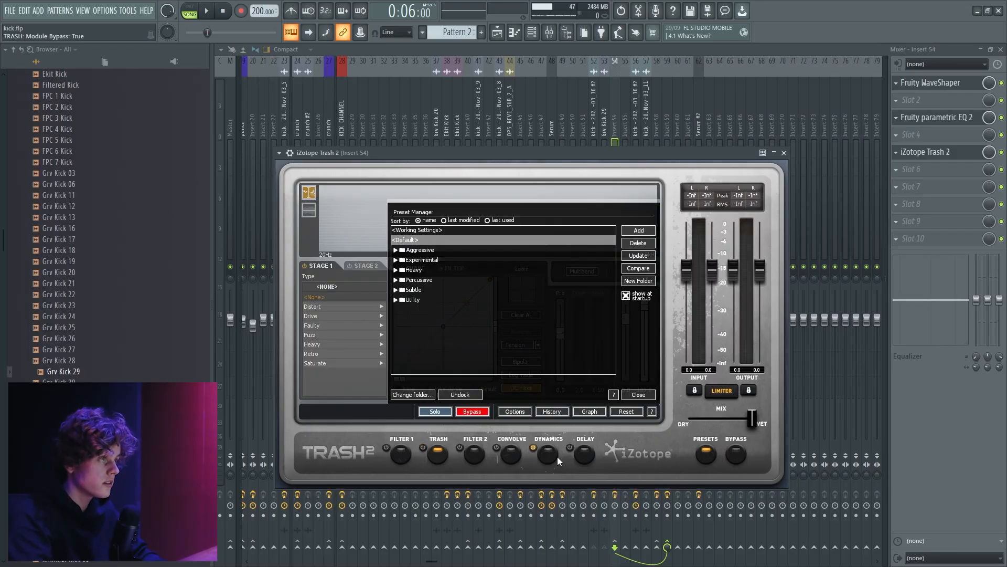
pyautogui.click(639, 395)
# Set Trash 2's compressor threshold to -16.4 dB and its ratio to 1.2:1 while auditioning the kick.
pyautogui.press('space')
pyautogui.moveTo(589, 299); pyautogui.dragTo(577, 316)
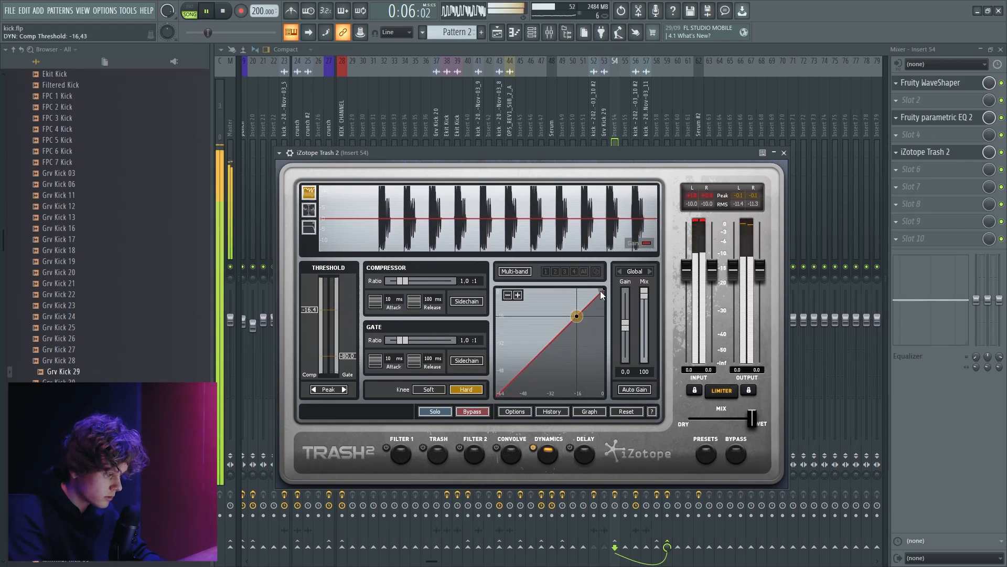
pyautogui.moveTo(403, 282); pyautogui.dragTo(421, 282)
pyautogui.press('space')
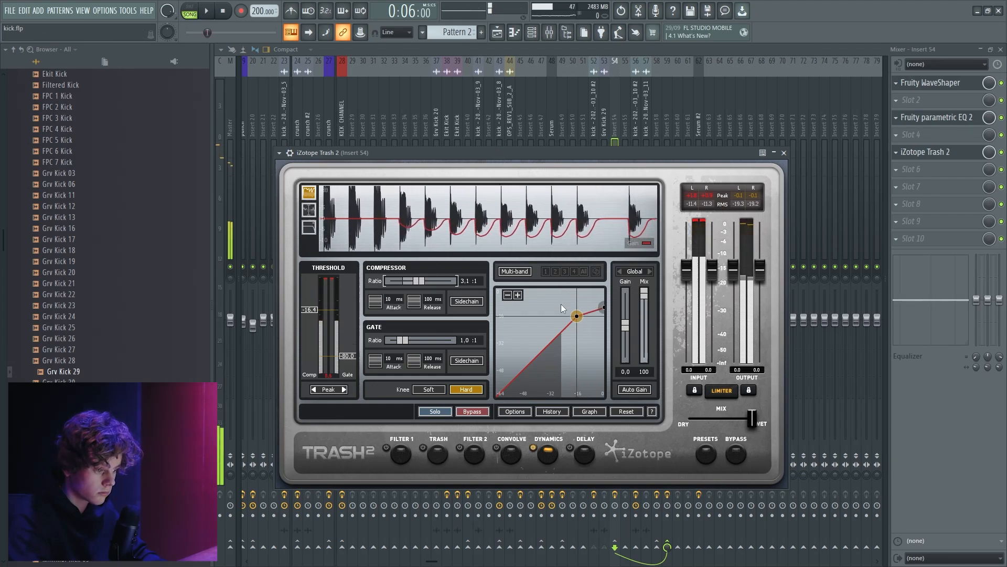
pyautogui.press('space')
pyautogui.moveTo(418, 282); pyautogui.dragTo(405, 282)
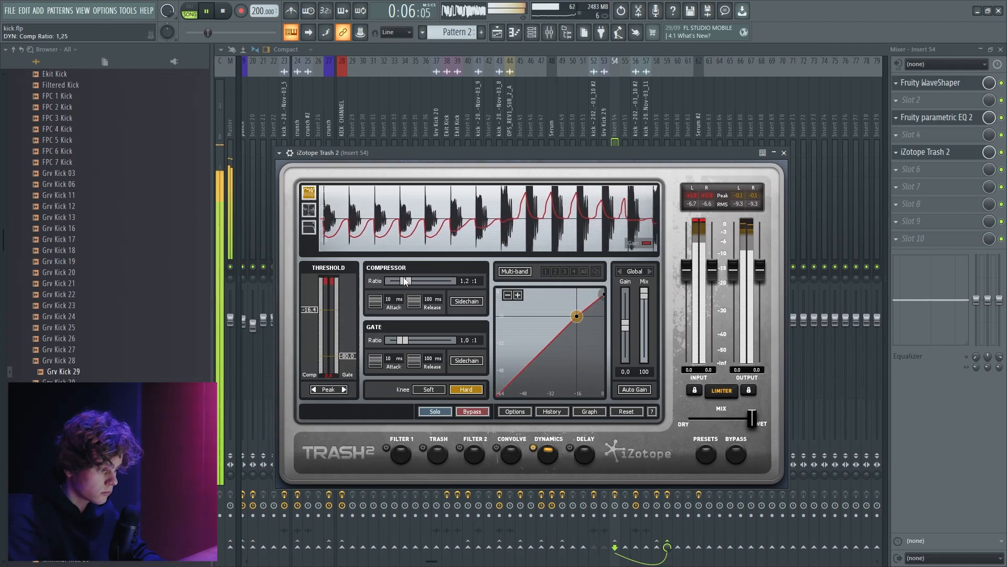
# Lower the Insert 58 fader to about -3.3 dB while playing the full kick mix.
pyautogui.click(654, 109)
pyautogui.press('space')
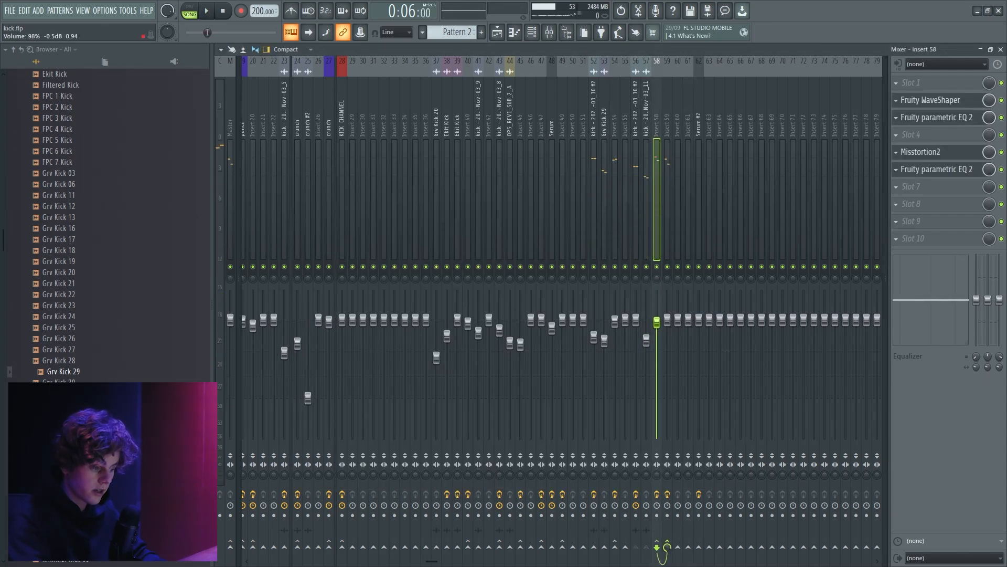
pyautogui.press('space')
pyautogui.moveTo(657, 343); pyautogui.dragTo(658, 337)
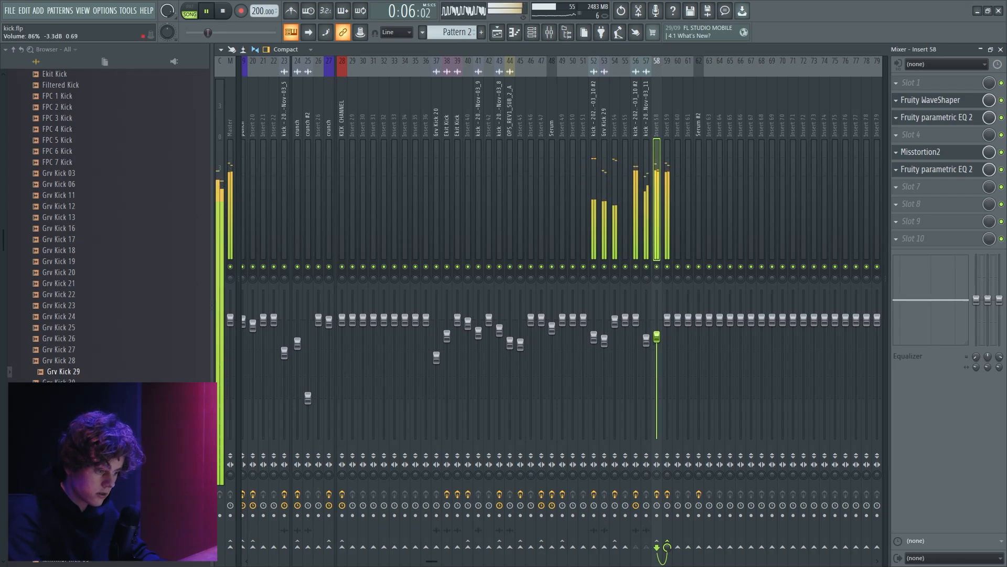
# Add Oxford Inflator Native with Band Split enabled to slot 4 of Insert 59 and mute mixer track 56.
pyautogui.click(666, 128)
pyautogui.press('space')
pyautogui.click(913, 137)
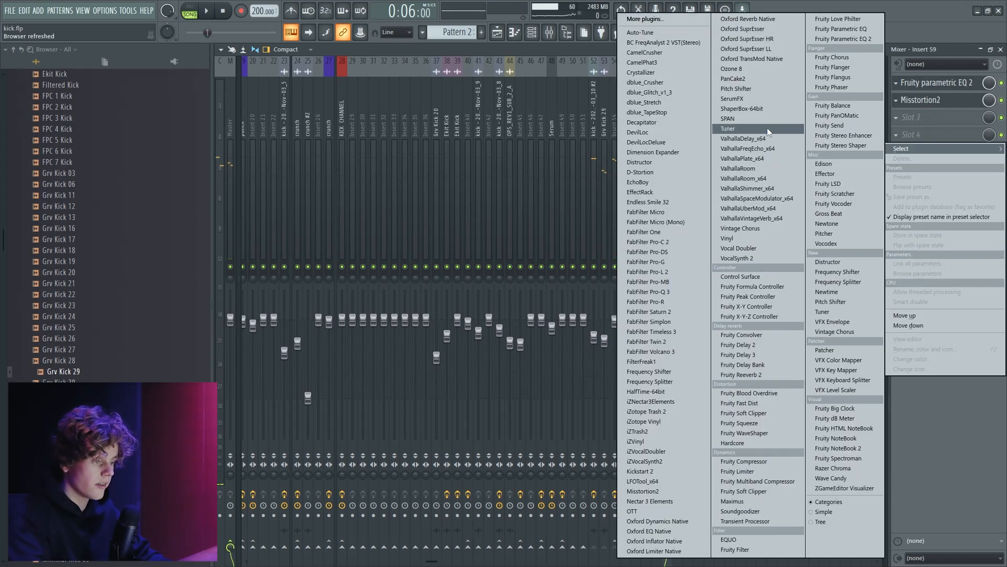
pyautogui.click(676, 541)
pyautogui.press('space')
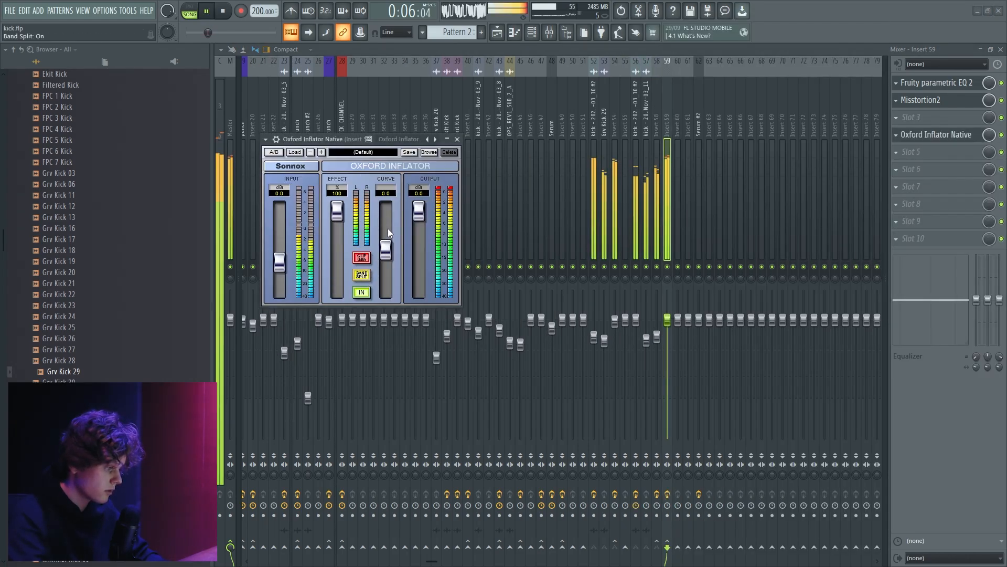
pyautogui.click(637, 266)
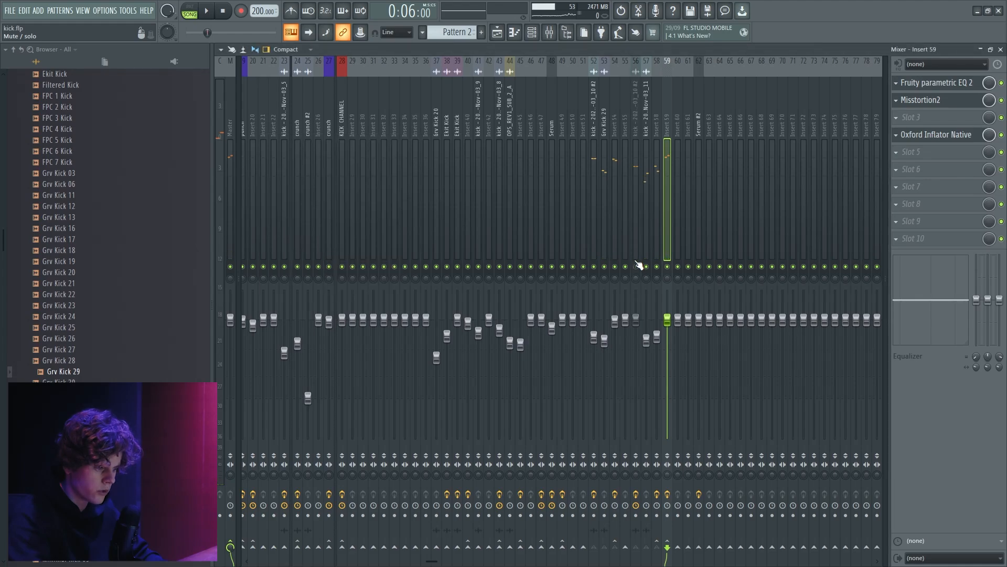
# Lower the fader of mixer track 52 to about -17.5 dB while playing the kick.
pyautogui.press('space')
pyautogui.click(609, 342)
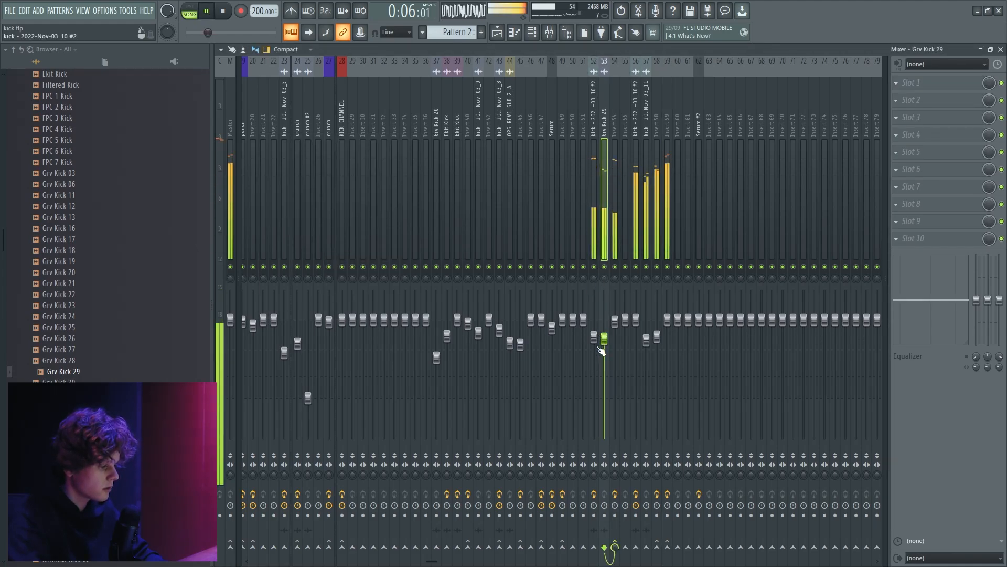
pyautogui.moveTo(594, 336); pyautogui.dragTo(601, 401)
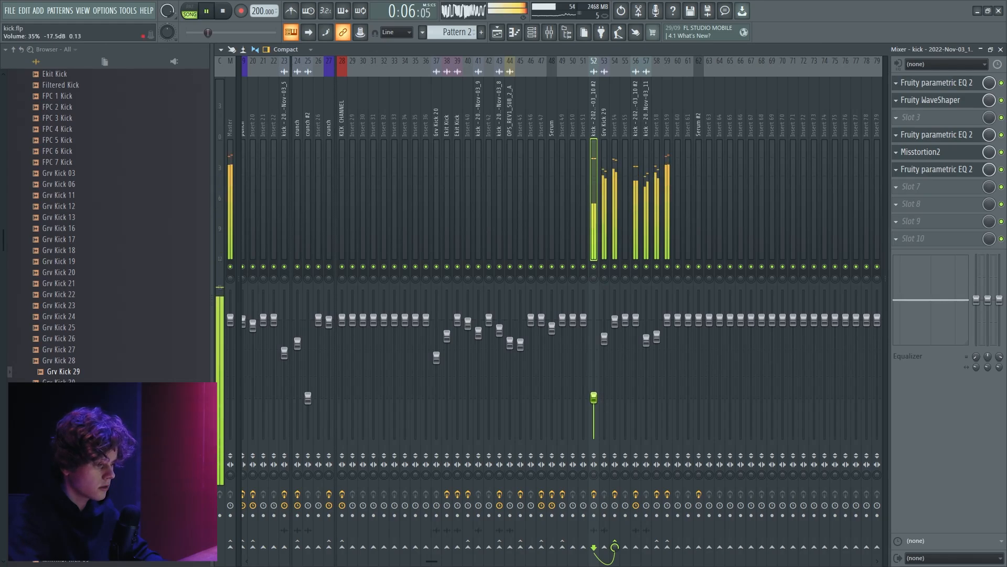
pyautogui.press('space')
# Add Fruity Parametric EQ 2 to slot 5 of Insert 59 and adjust one of its middle bands while auditioning the kick.
pyautogui.click(666, 128)
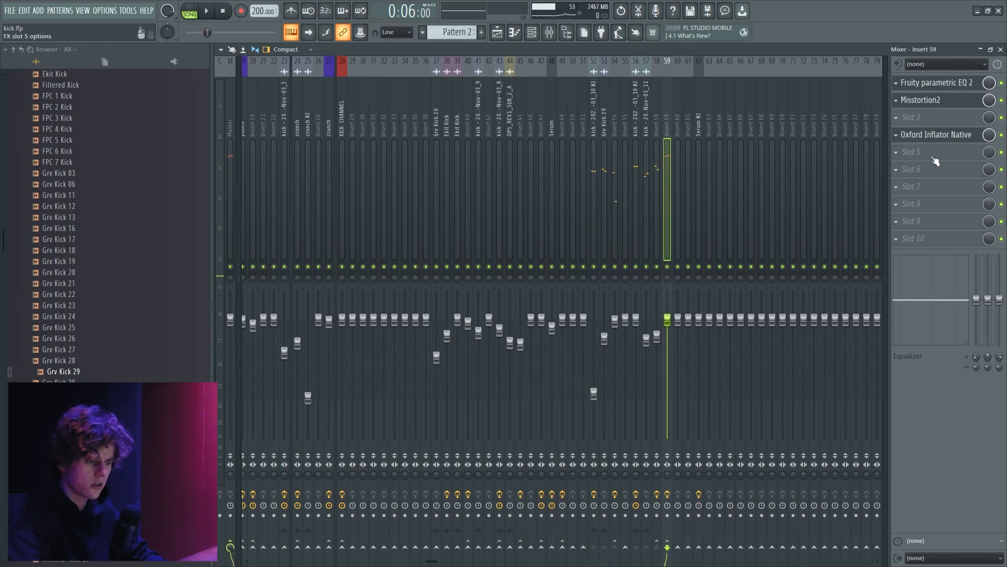
pyautogui.click(935, 160)
pyautogui.click(844, 39)
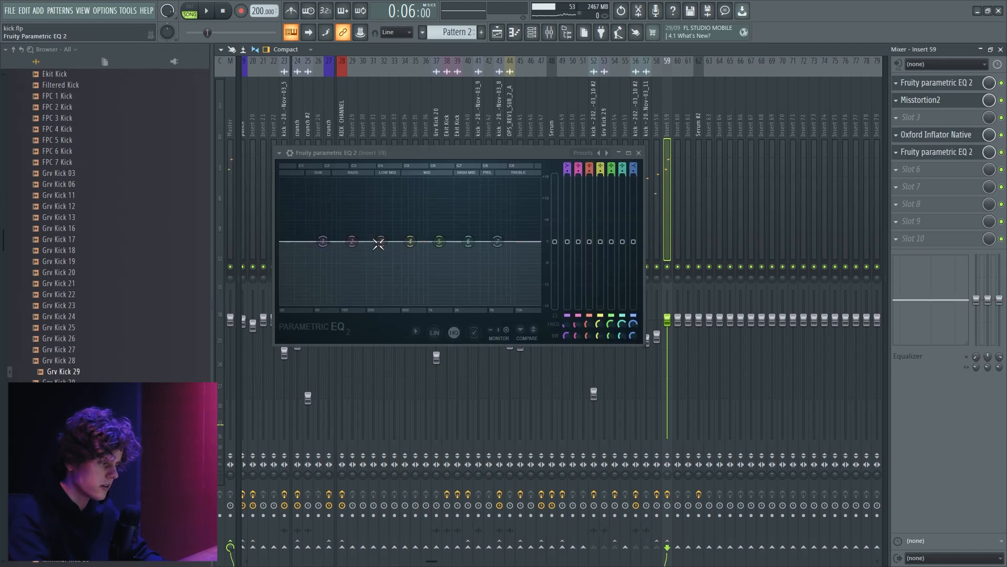
pyautogui.press('space')
pyautogui.scroll(-4, 363, 250)
pyautogui.moveTo(371, 250); pyautogui.dragTo(472, 235)
pyautogui.scroll(-6, 405, 253)
pyautogui.press('space')
pyautogui.press('space')
pyautogui.scroll(-5, 420, 257)
pyautogui.scroll(6, 487, 228)
pyautogui.press('space')
# Add Fruity Compressor to slot 7 of Insert 59 with a -9.5 dB threshold and a 4.0:1 ratio.
pyautogui.click(898, 187)
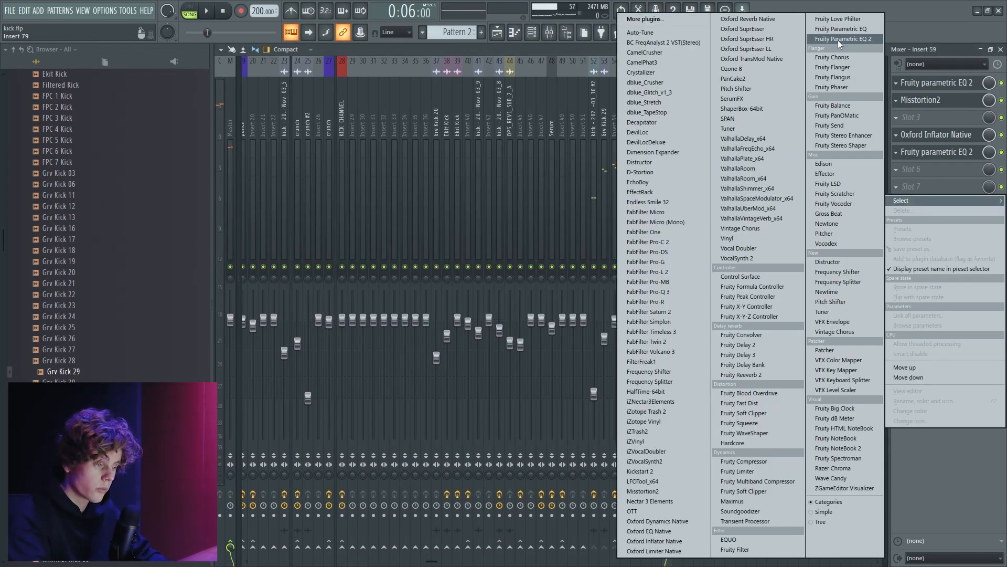
pyautogui.click(761, 465)
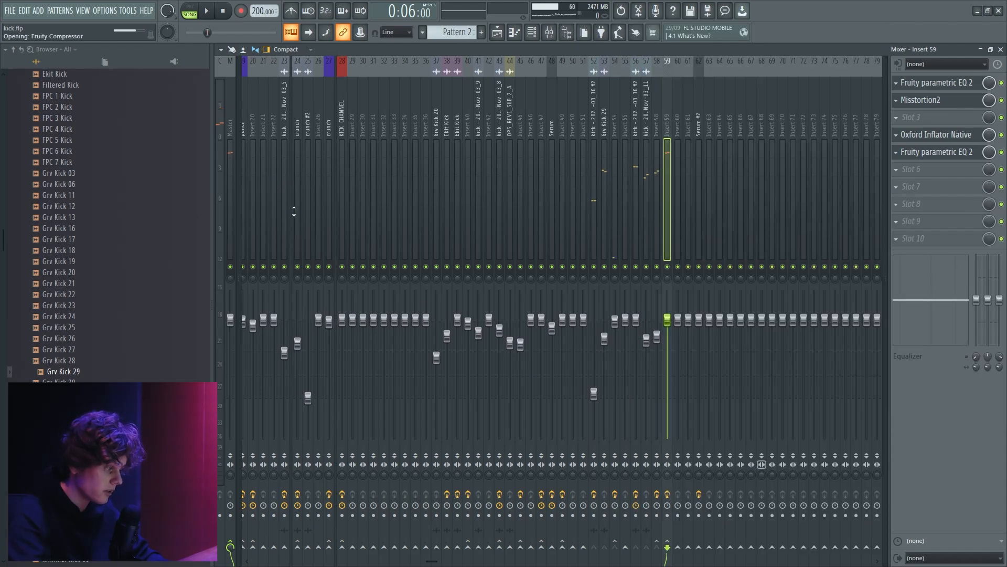
pyautogui.press('space')
pyautogui.moveTo(407, 204); pyautogui.dragTo(407, 195)
pyautogui.moveTo(327, 204); pyautogui.dragTo(328, 208)
pyautogui.press('space')
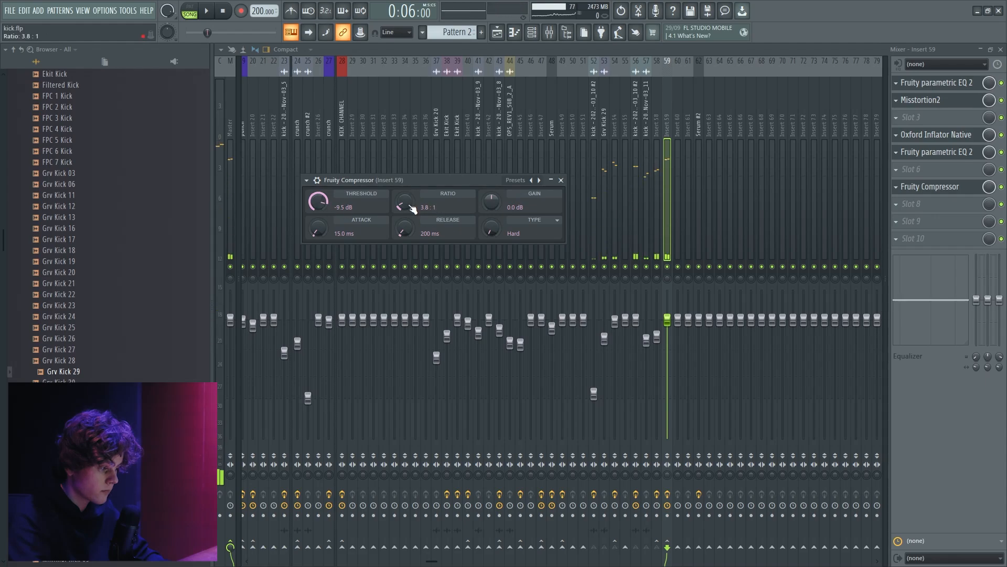
# Add Edison to slot 9 of Insert 59 and play the kick into it.
pyautogui.click(901, 238)
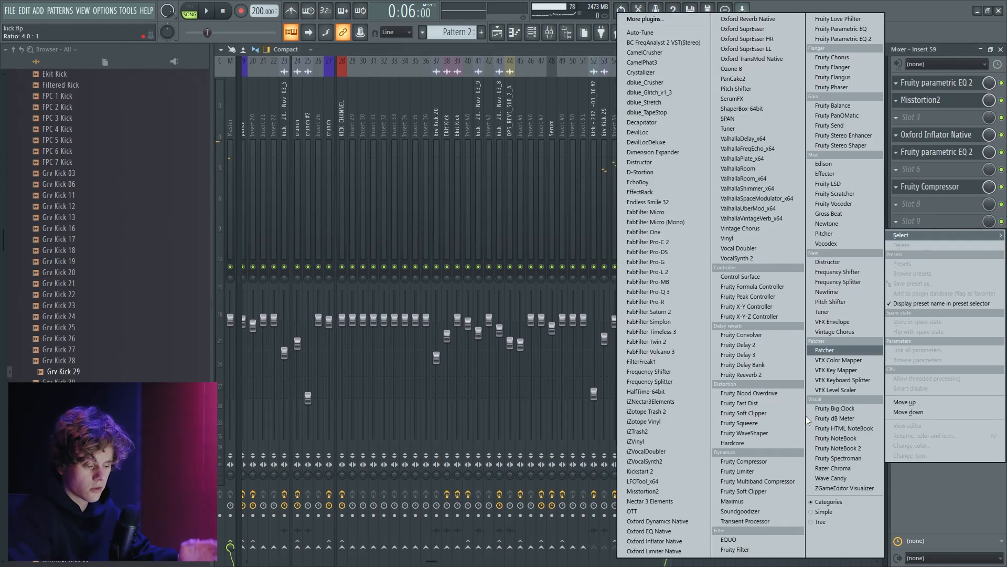
pyautogui.click(824, 164)
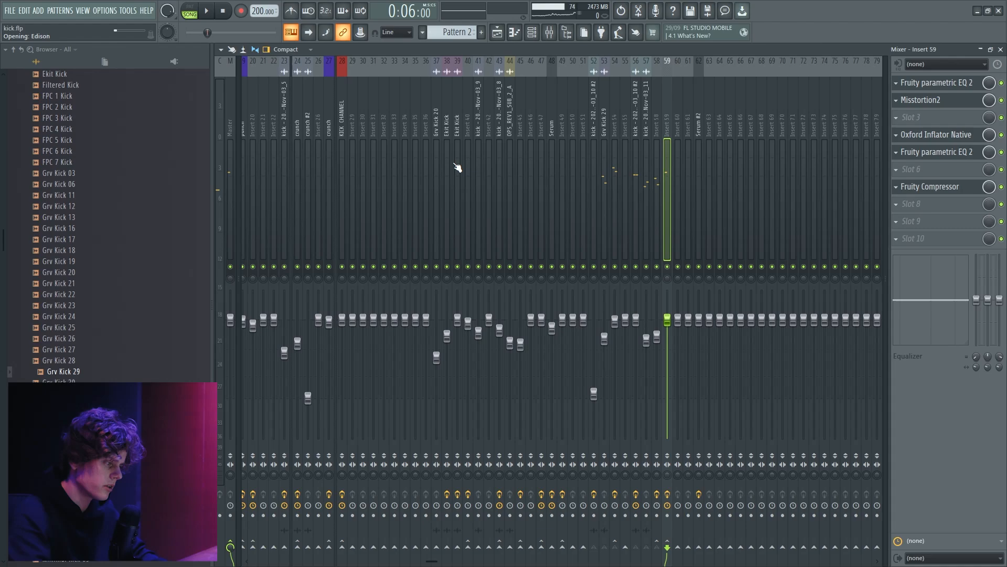
pyautogui.click(209, 11)
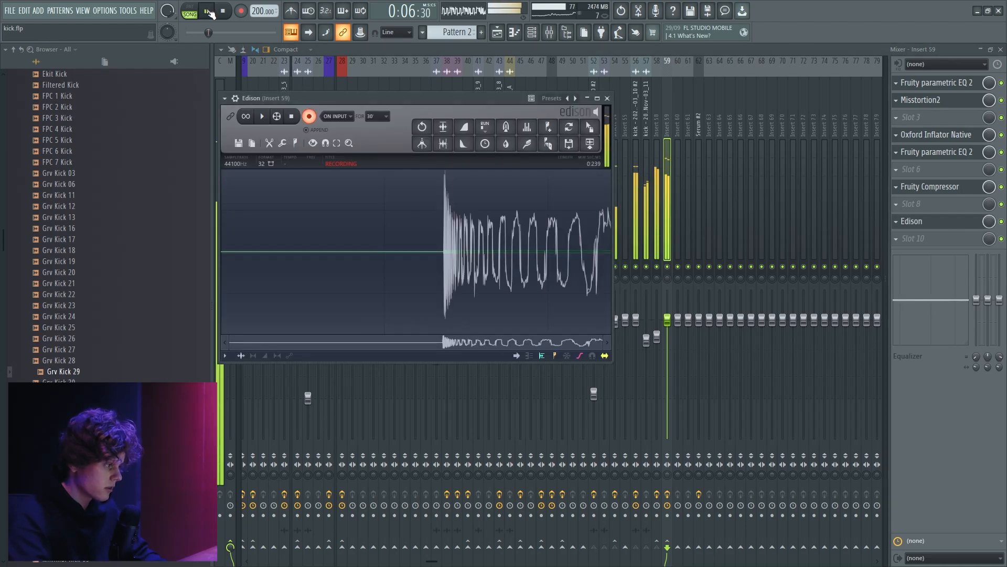
# Set the playlist time selection from 6:01 to 6:12 around the kick layers and return to the mixer.
pyautogui.click(499, 34)
pyautogui.scroll(-2, 629, 86)
pyautogui.moveTo(551, 72); pyautogui.dragTo(752, 78)
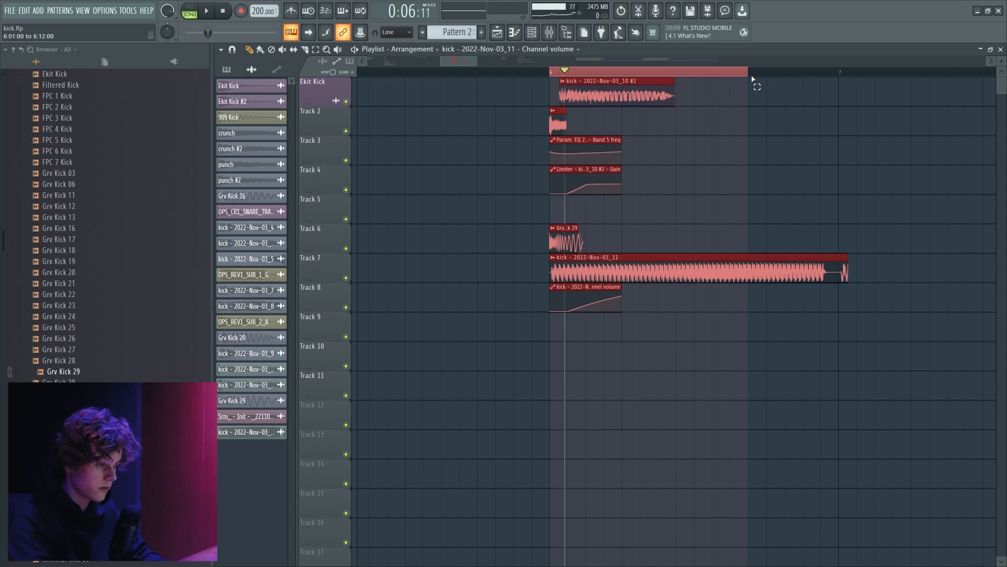
pyautogui.click(553, 32)
pyautogui.click(929, 204)
pyautogui.click(929, 189)
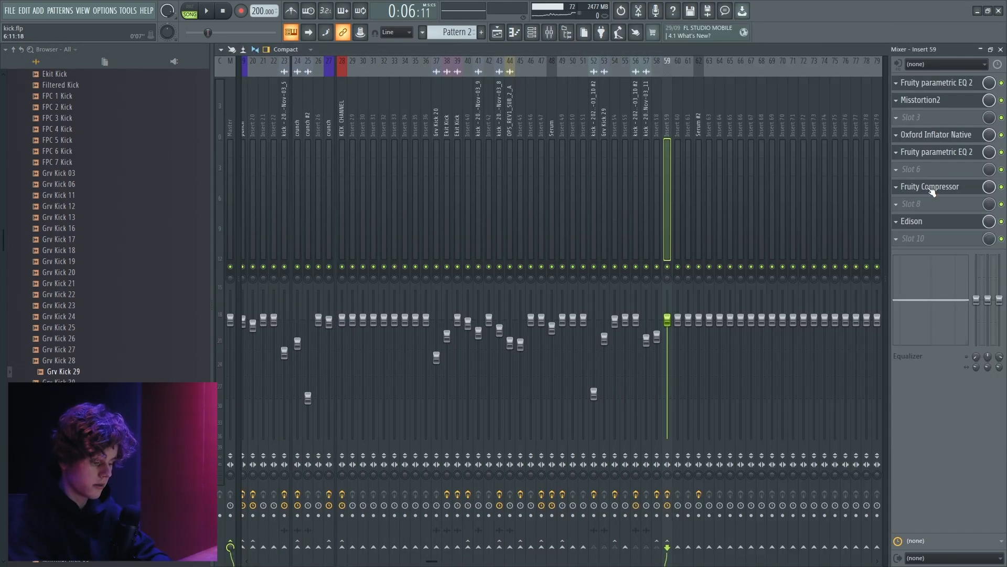
# Record the selected kick section from Insert 59 into Edison and trim the recording.
pyautogui.click(927, 225)
pyautogui.click(310, 117)
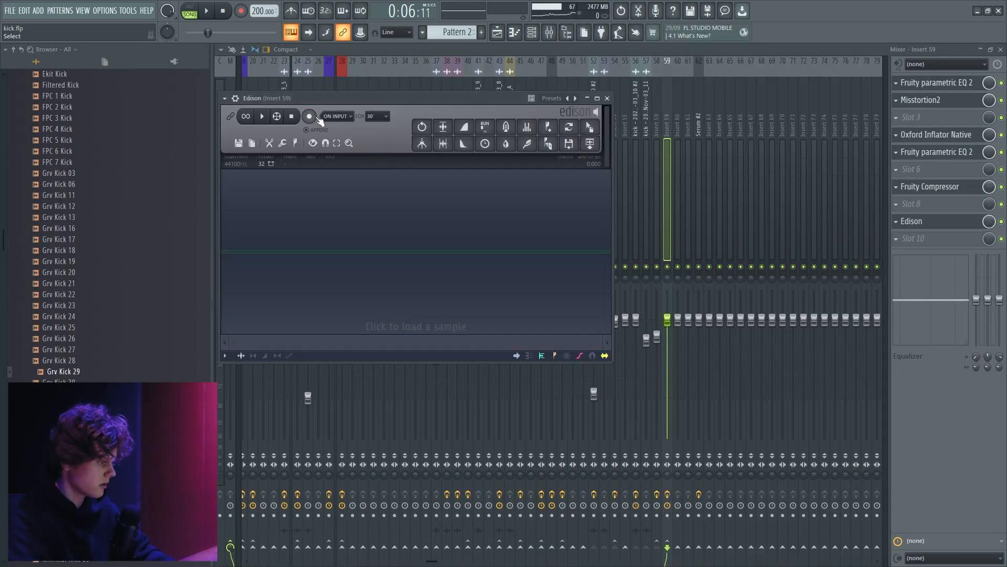
pyautogui.click(207, 13)
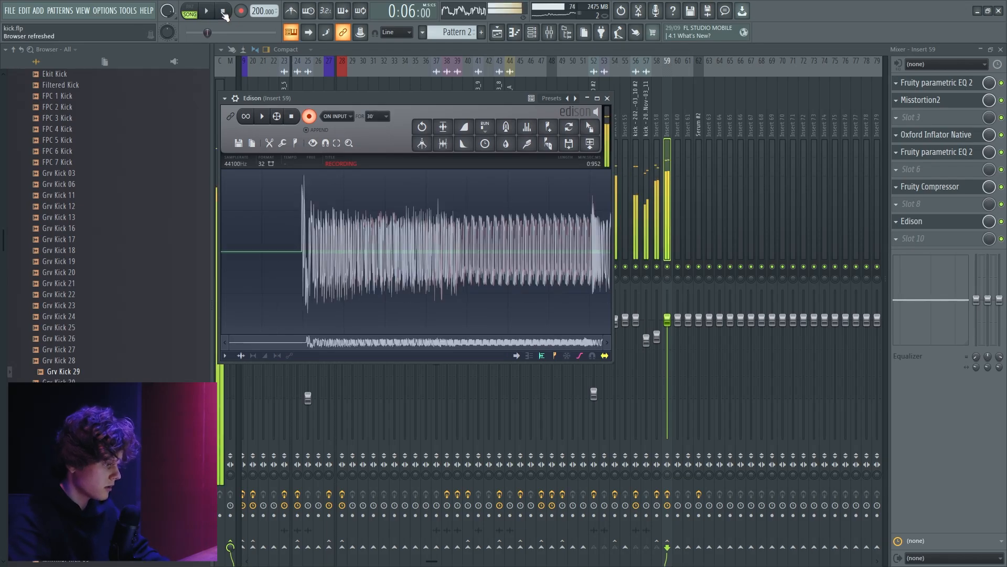
pyautogui.click(223, 12)
pyautogui.click(289, 113)
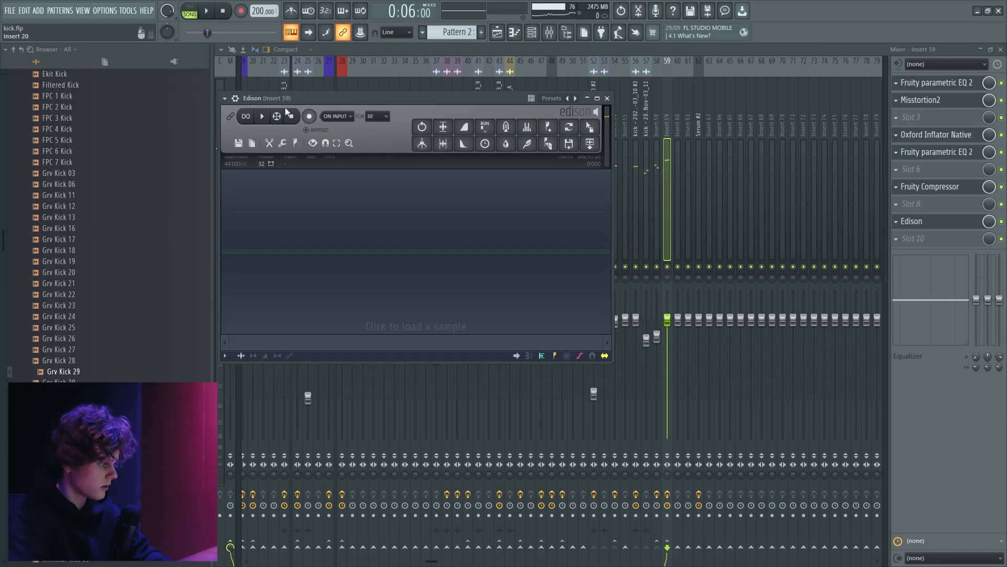
pyautogui.click(212, 12)
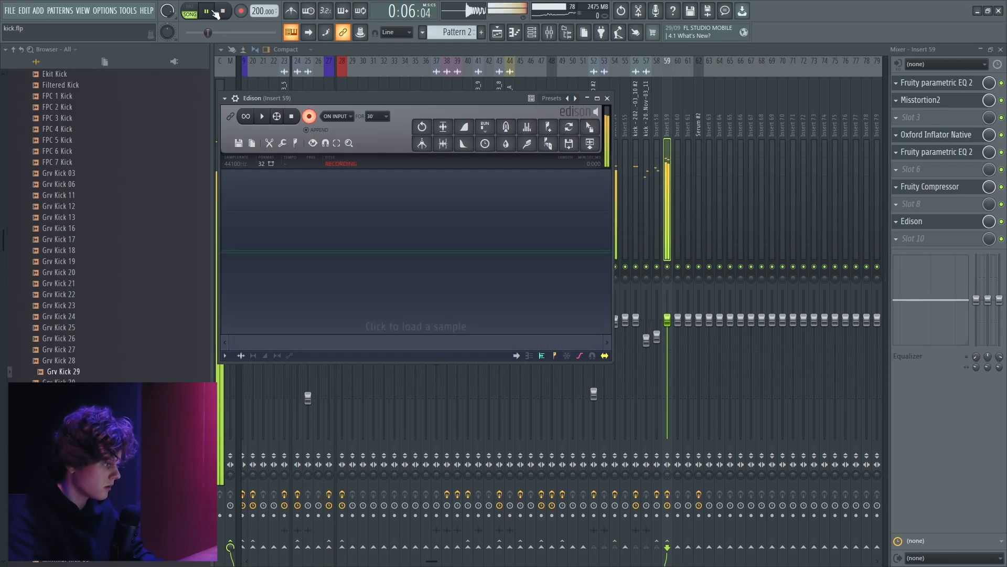
pyautogui.click(309, 116)
pyautogui.click(382, 208)
pyautogui.press('Delete')
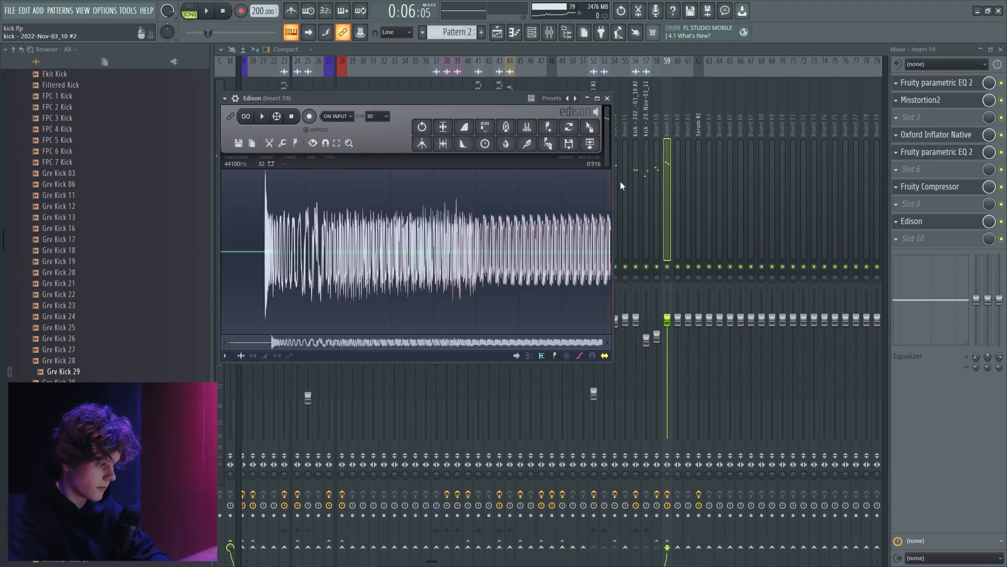
# Place the Edison recording as an audio clip on the playlist's Ekit Kick track and move its start to 7:05.
pyautogui.moveTo(589, 127); pyautogui.dragTo(865, 93)
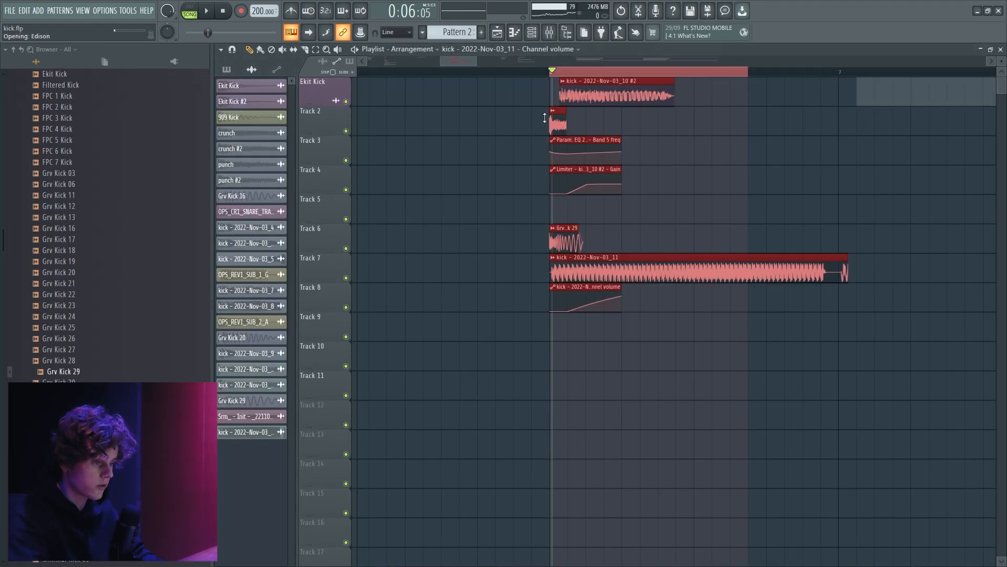
pyautogui.scroll(-6, 531, 136)
pyautogui.scroll(3, 571, 135)
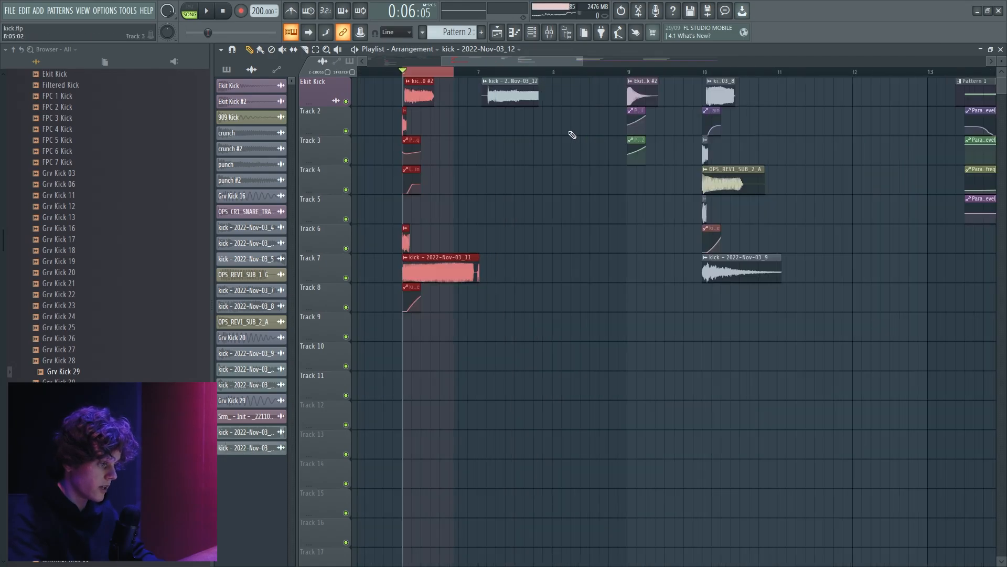
pyautogui.scroll(2, 516, 111)
pyautogui.scroll(5, 473, 108)
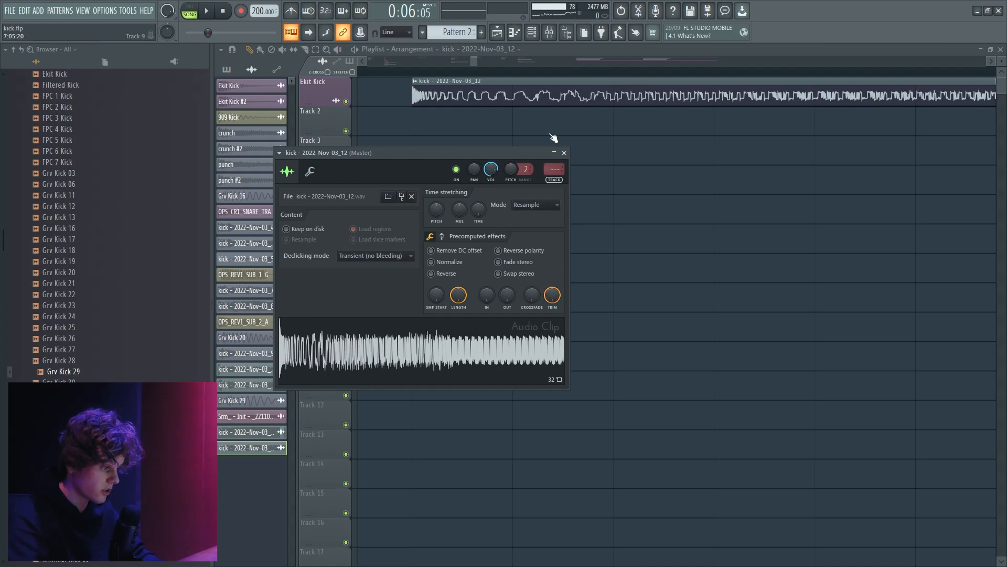
pyautogui.click(564, 153)
pyautogui.moveTo(530, 95); pyautogui.dragTo(631, 91)
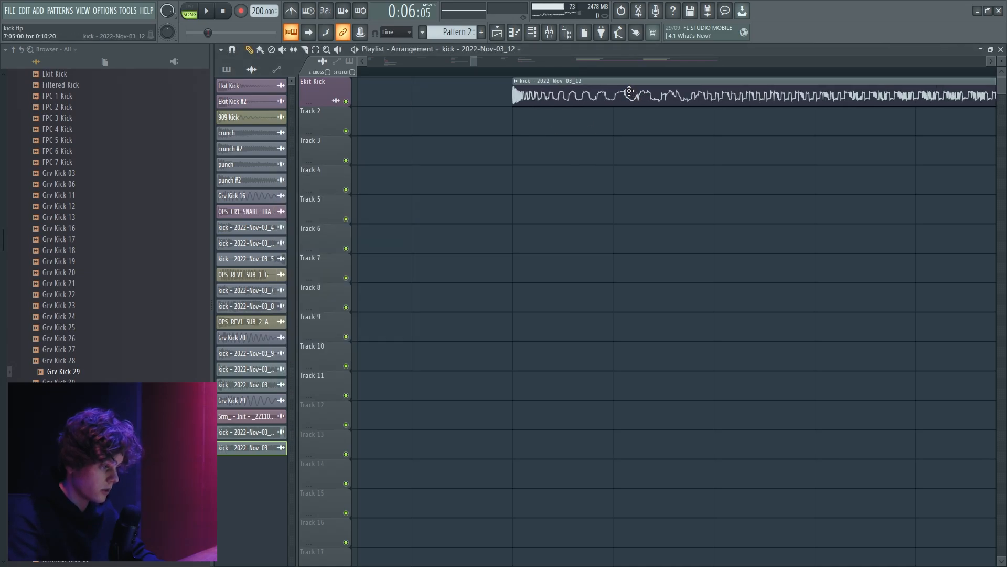
# Shorten the recorded kick clip on the Ekit Kick track so it ends at 7:09.
pyautogui.scroll(-3, 630, 91)
pyautogui.keyDown('ctrl'); pyautogui.click(826, 94); pyautogui.keyUp('ctrl')
pyautogui.moveTo(799, 86); pyautogui.dragTo(608, 91)
pyautogui.scroll(3, 598, 113)
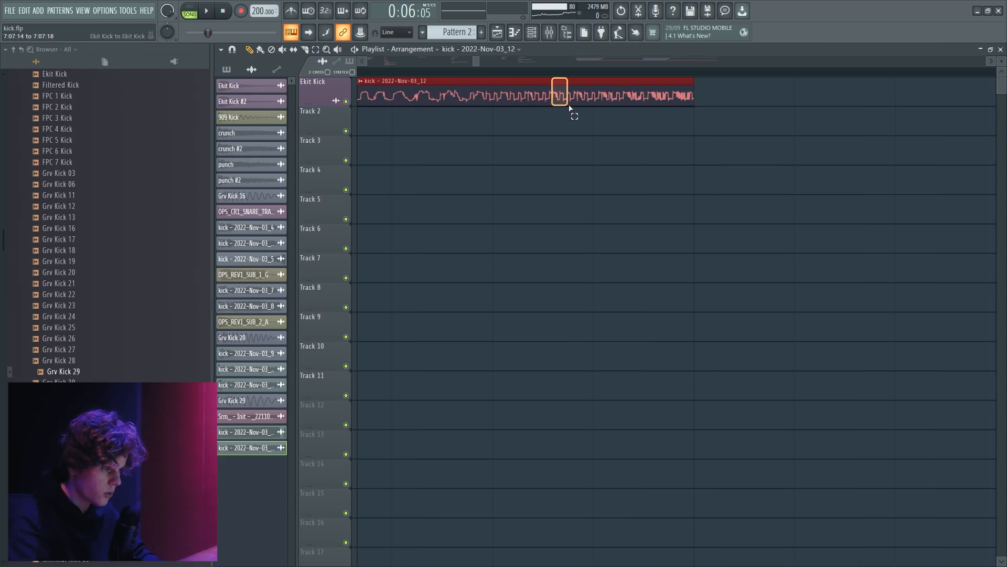
pyautogui.scroll(-3, 676, 103)
# Set the playlist time selection from 7:05 to 7:09 around the shortened kick clip.
pyautogui.click(546, 79)
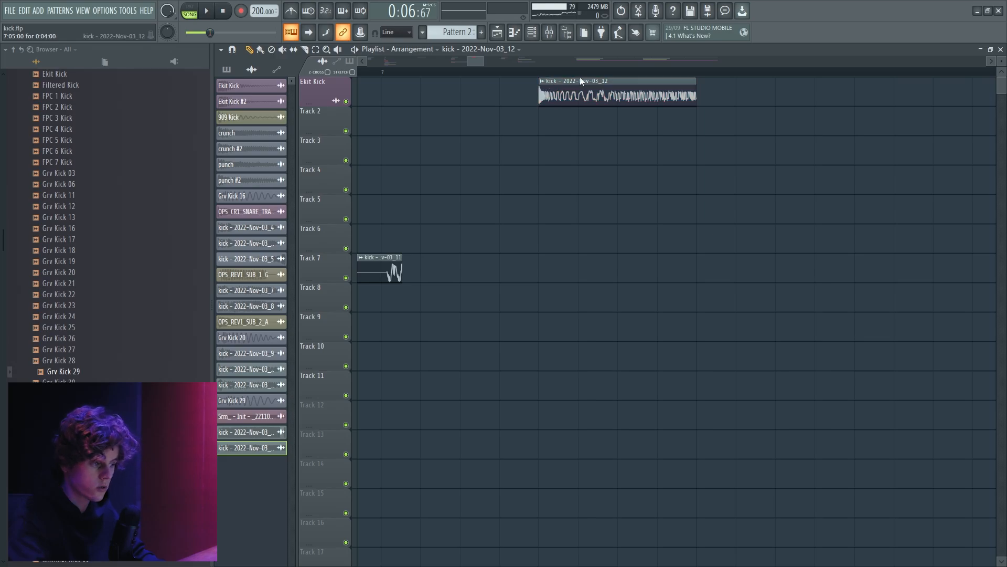
pyautogui.click(697, 72)
pyautogui.keyDown('ctrl'); pyautogui.click(540, 72); pyautogui.keyUp('ctrl')
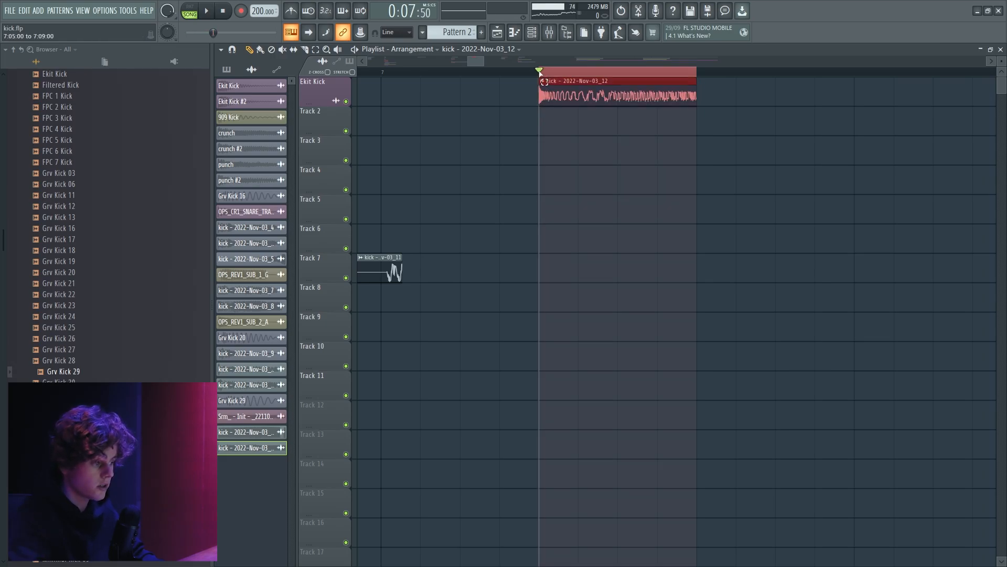
pyautogui.click(535, 34)
pyautogui.click(449, 354)
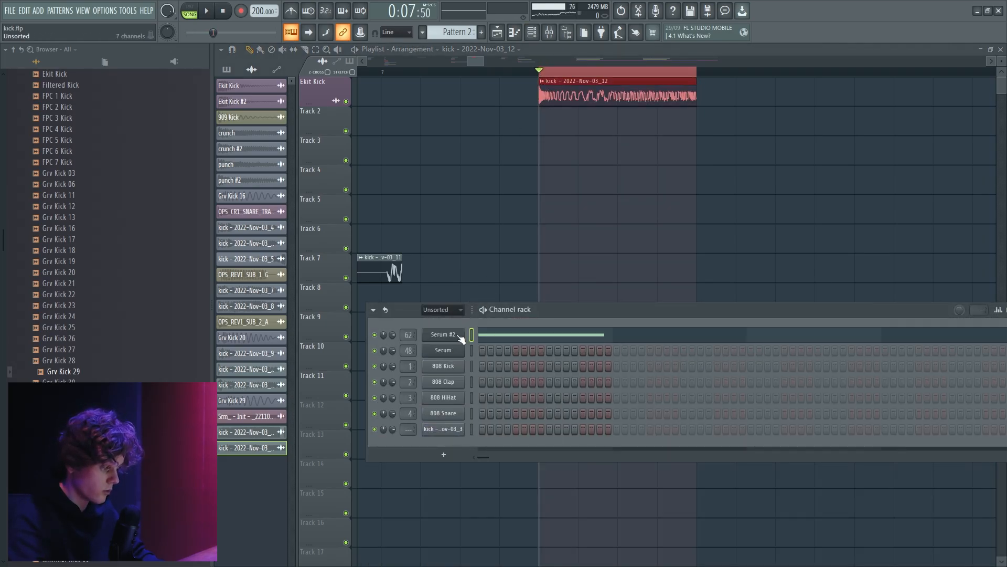
pyautogui.click(461, 335)
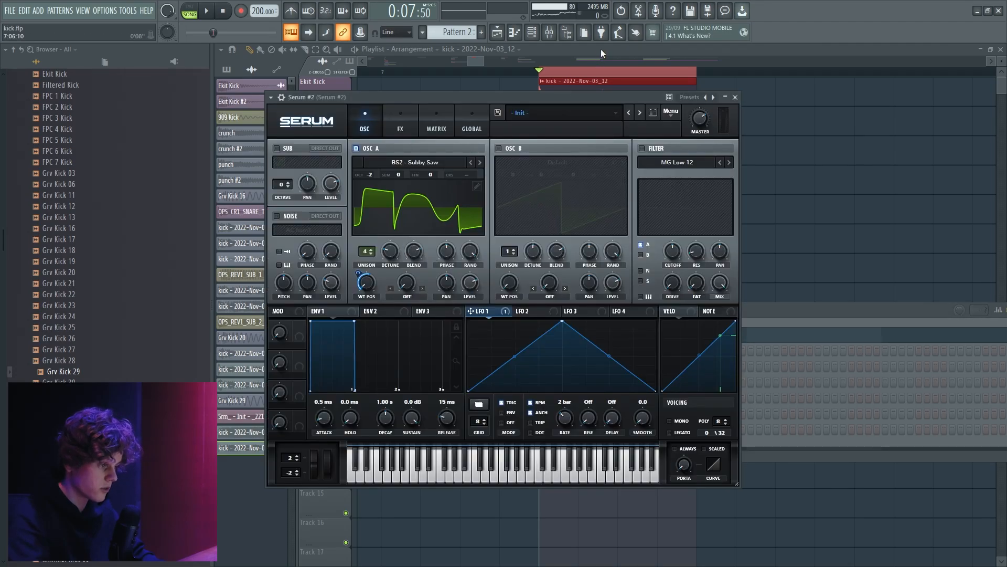
pyautogui.click(601, 52)
# Play the recorded kick clip and enable Normalize in its sample settings.
pyautogui.scroll(3, 615, 87)
pyautogui.scroll(-3, 554, 112)
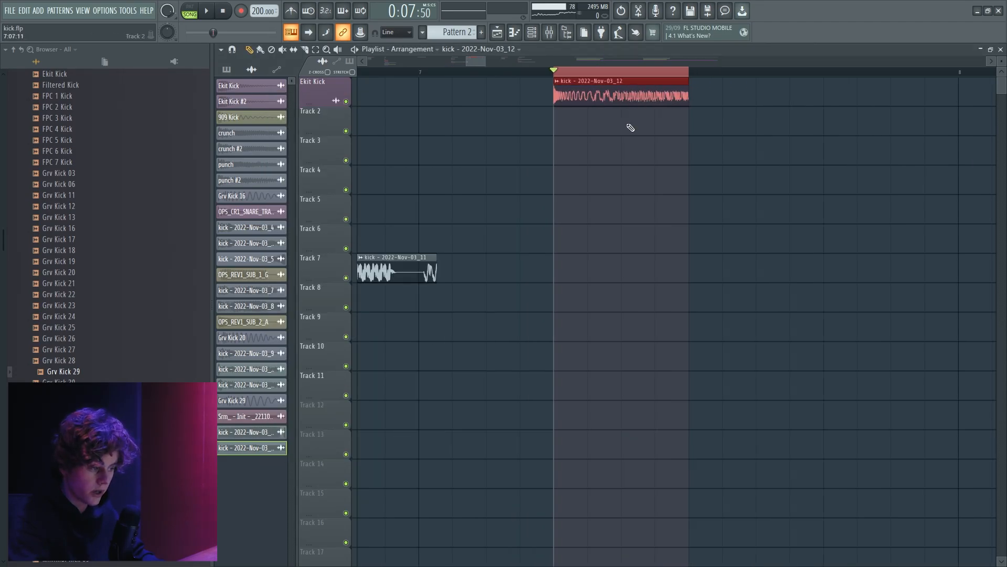
pyautogui.press('space')
pyautogui.doubleClick(610, 98)
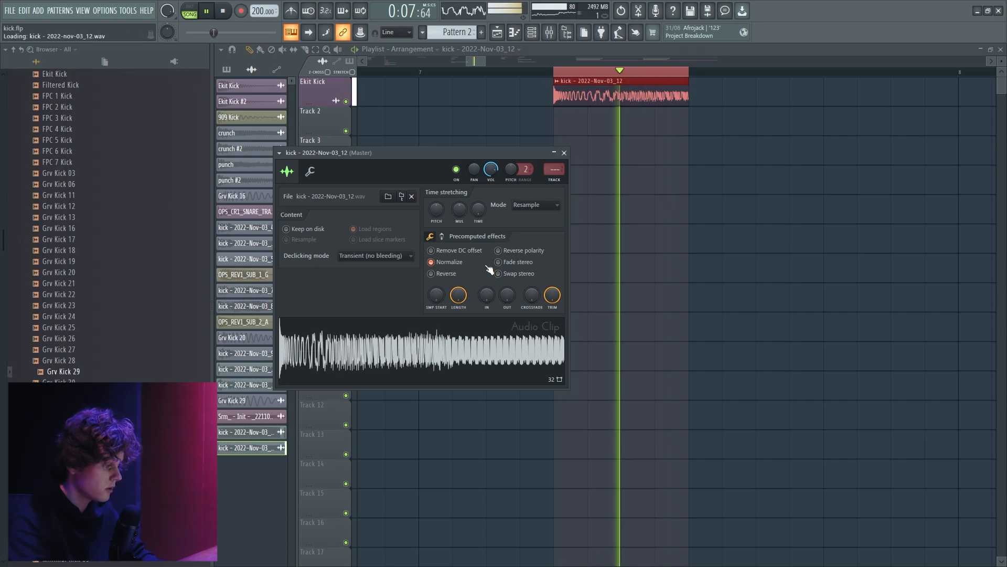
pyautogui.scroll(-4, 665, 226)
pyautogui.scroll(-4, 666, 227)
pyautogui.press('Escape')
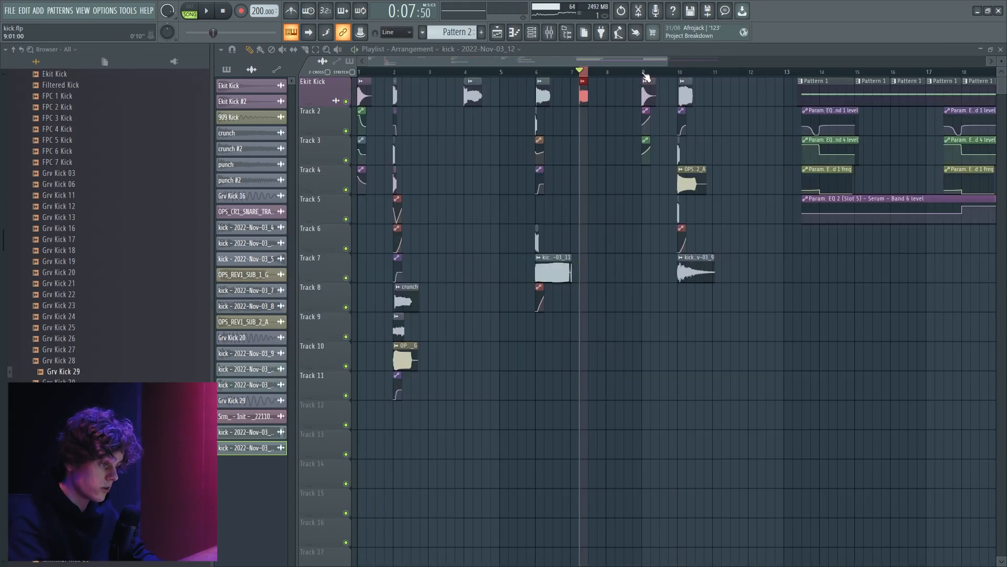
# Audition the bar 6 kick, the earlier kick versions and the Pattern 1 section around bar 14 for comparison.
pyautogui.click(535, 72)
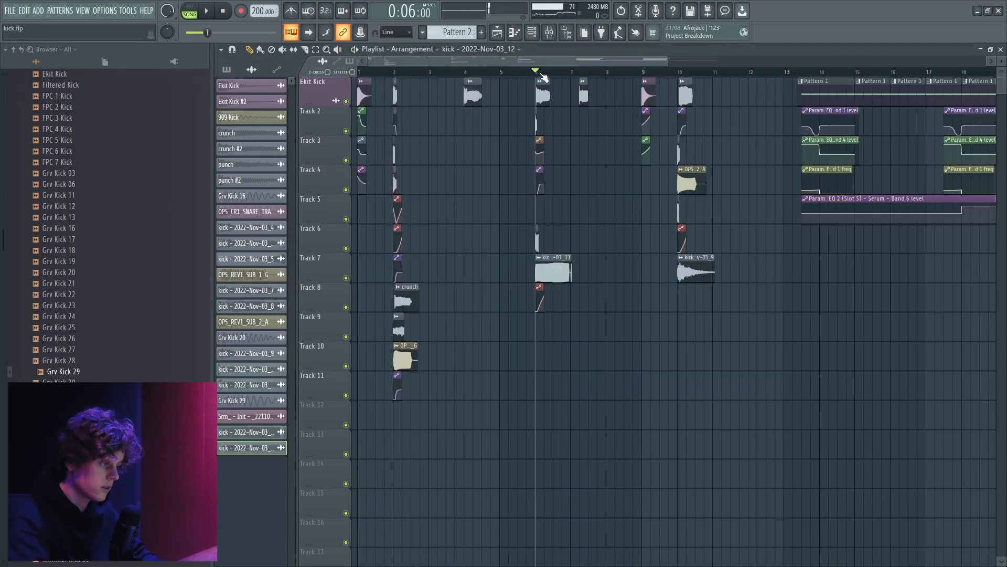
pyautogui.click(472, 76)
pyautogui.press('space')
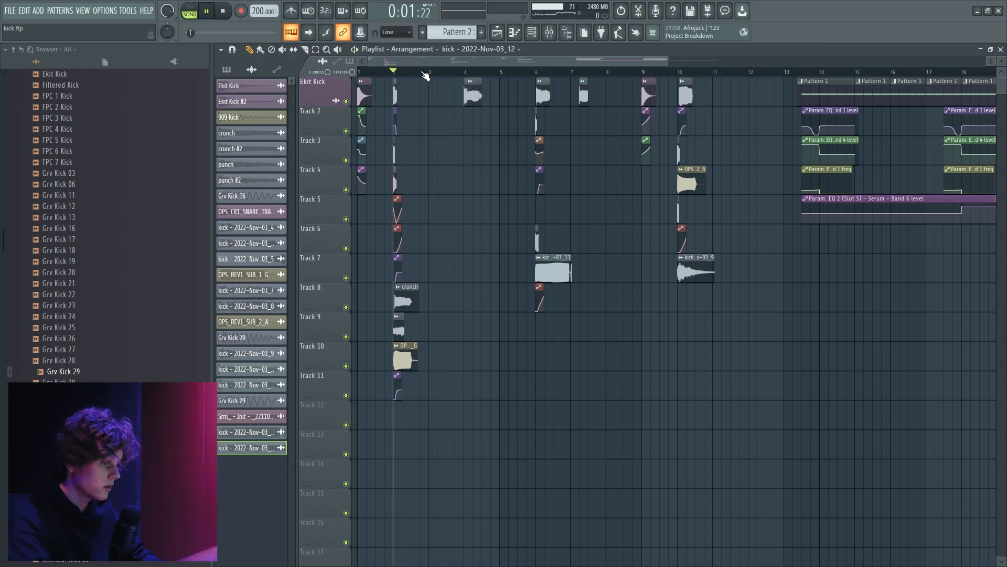
pyautogui.click(802, 76)
pyautogui.press('space')
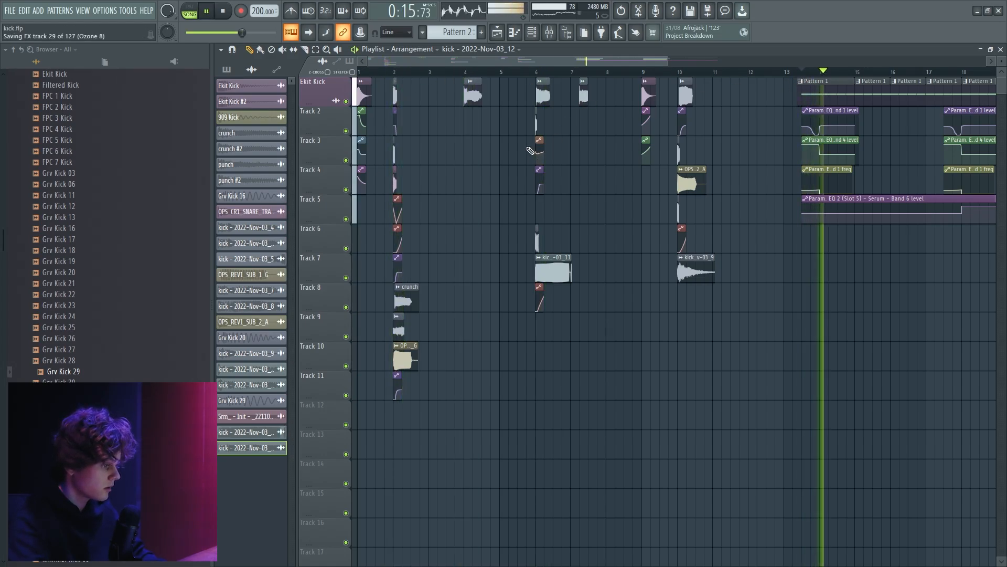